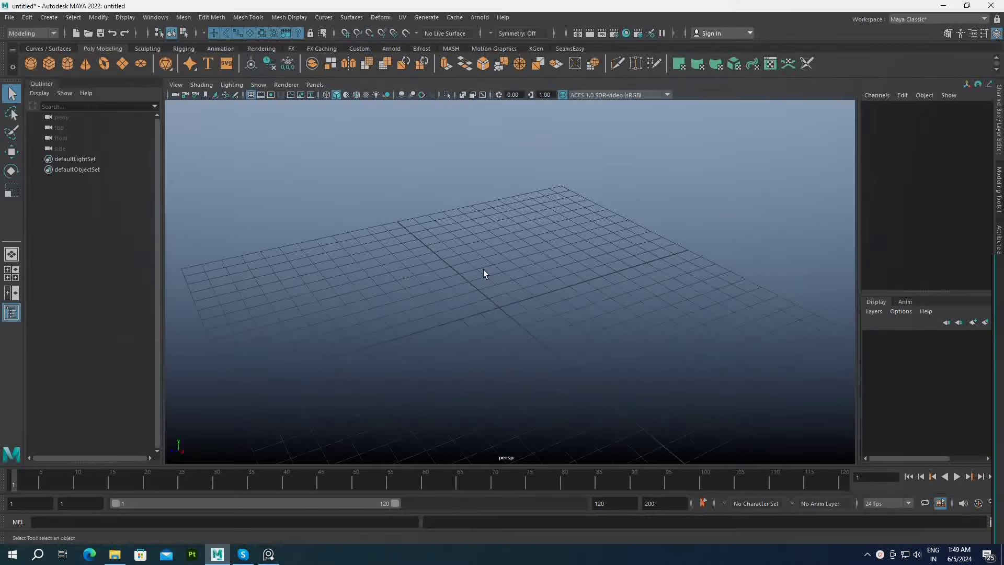
# Create a new camera and move it above the grid
pyautogui.click(48, 17)
pyautogui.click(219, 103)
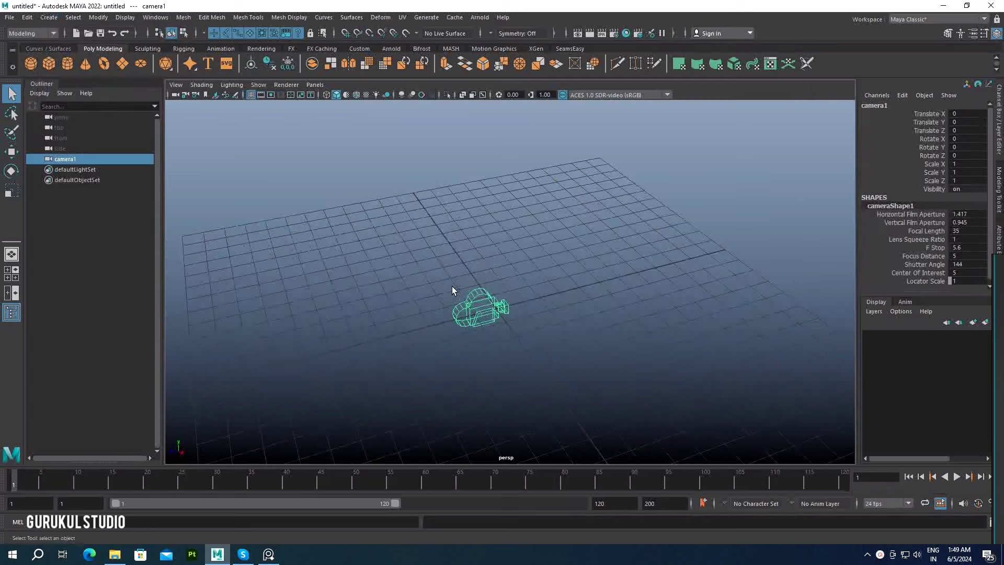
pyautogui.press('w')
pyautogui.keyDown('alt'); pyautogui.moveTo(332, 287); pyautogui.dragTo(567, 253); pyautogui.keyUp('alt')
# Attach an image plane to the camera, loaded with the flying-car reference JPEG
pyautogui.click(972, 33)
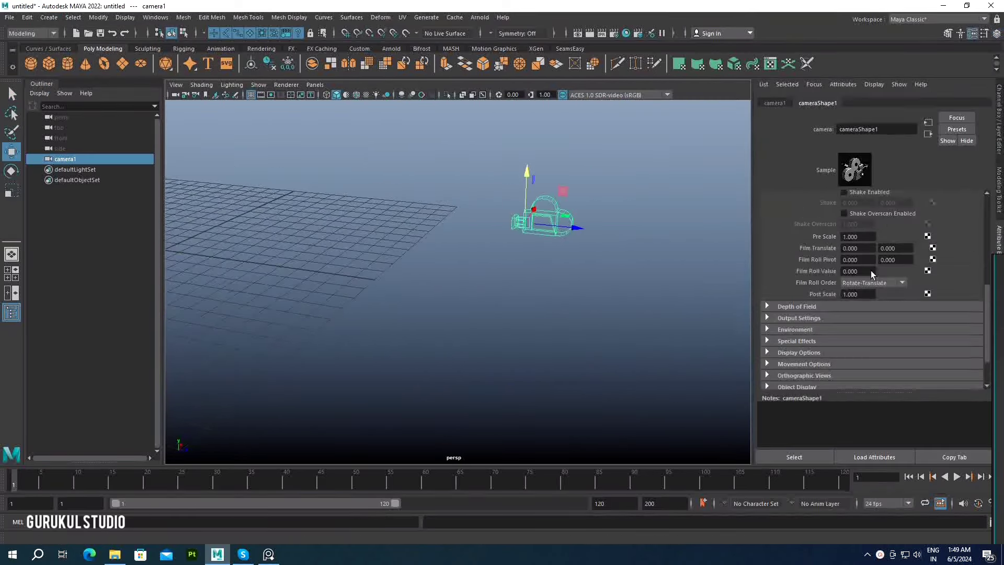
pyautogui.scroll(-3, 871, 271)
pyautogui.click(810, 280)
pyautogui.click(956, 303)
pyautogui.click(245, 178)
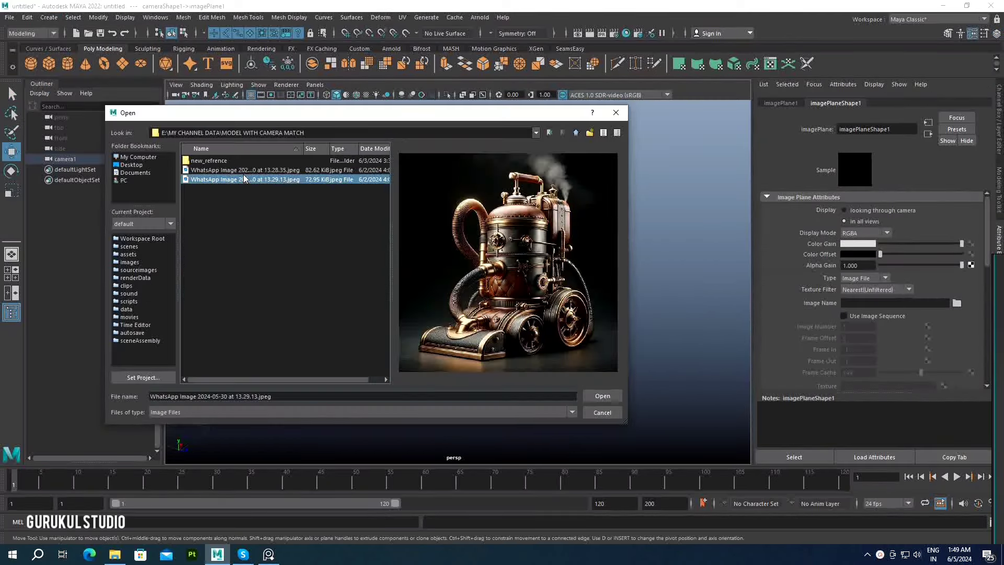
pyautogui.doubleClick(244, 170)
# Look through camera1 and create a polygon cube
pyautogui.click(523, 258)
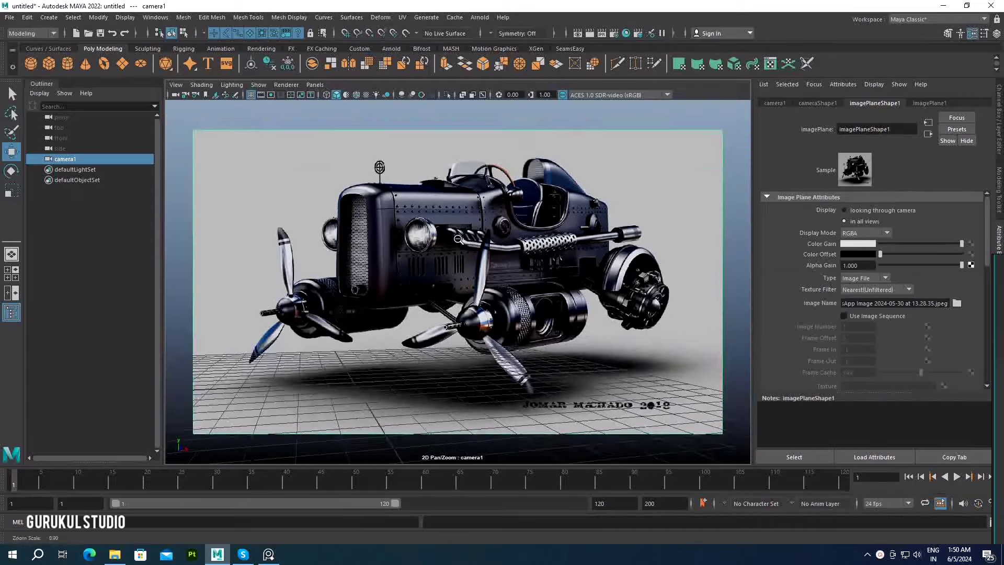
pyautogui.scroll(-3, 463, 272)
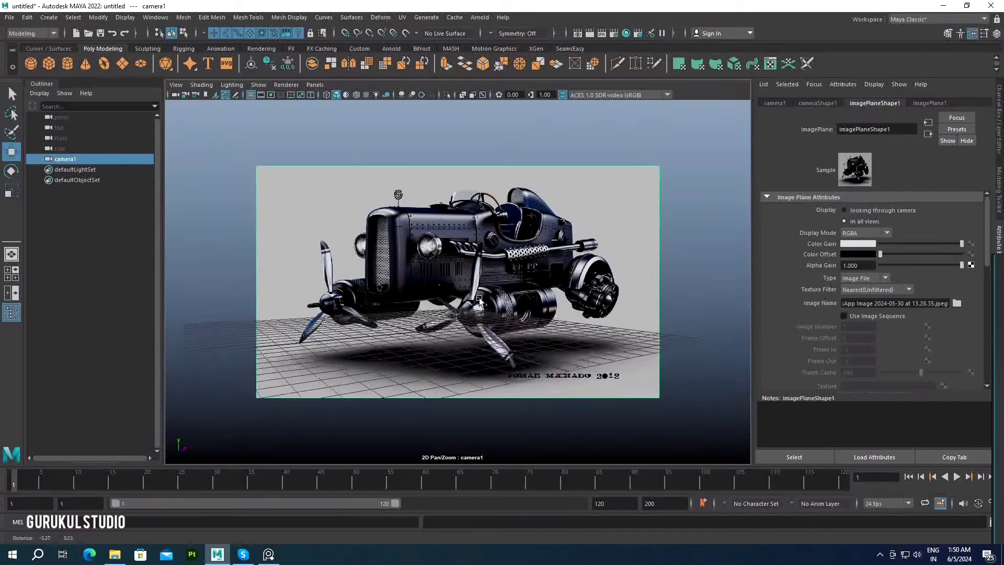
pyautogui.scroll(3, 594, 288)
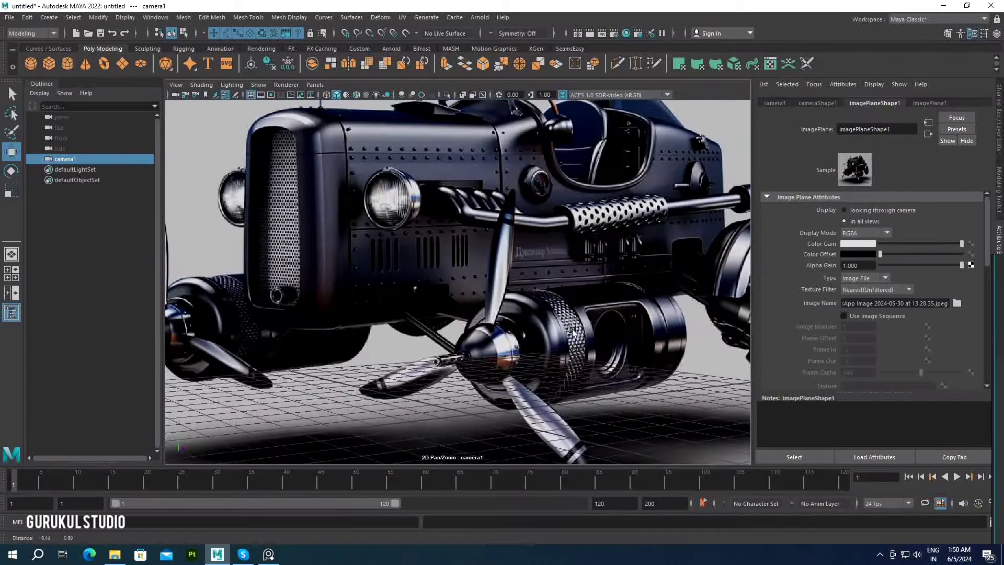
pyautogui.scroll(-3, 572, 330)
pyautogui.scroll(-2, 481, 305)
pyautogui.scroll(1, 482, 253)
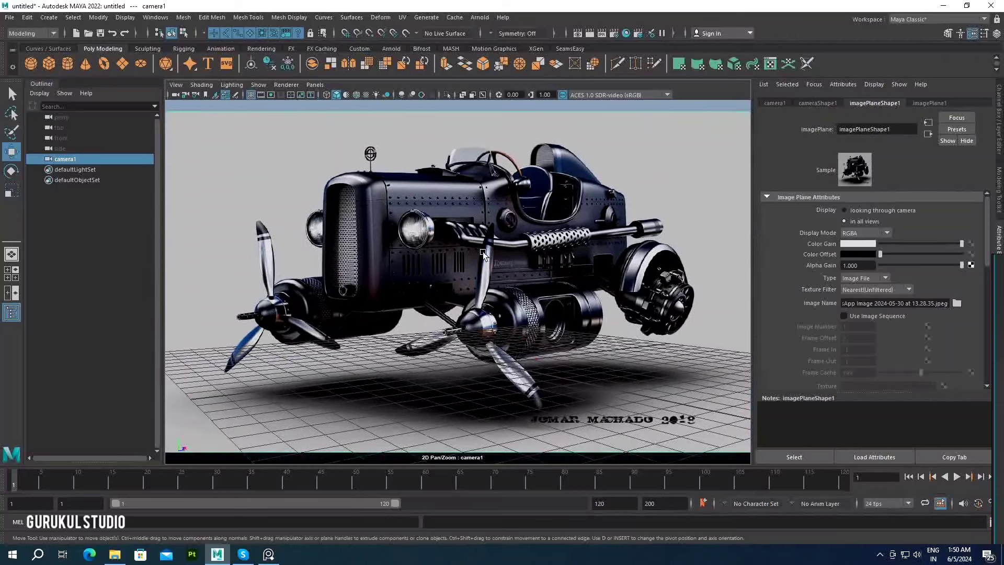
pyautogui.keyDown('shift'); pyautogui.moveTo(482, 252); pyautogui.dragTo(509, 323, button='right'); pyautogui.keyUp('shift')
# In wireframe, scale the cube to the car body's size in the camera view
pyautogui.press('4')
pyautogui.press('space')
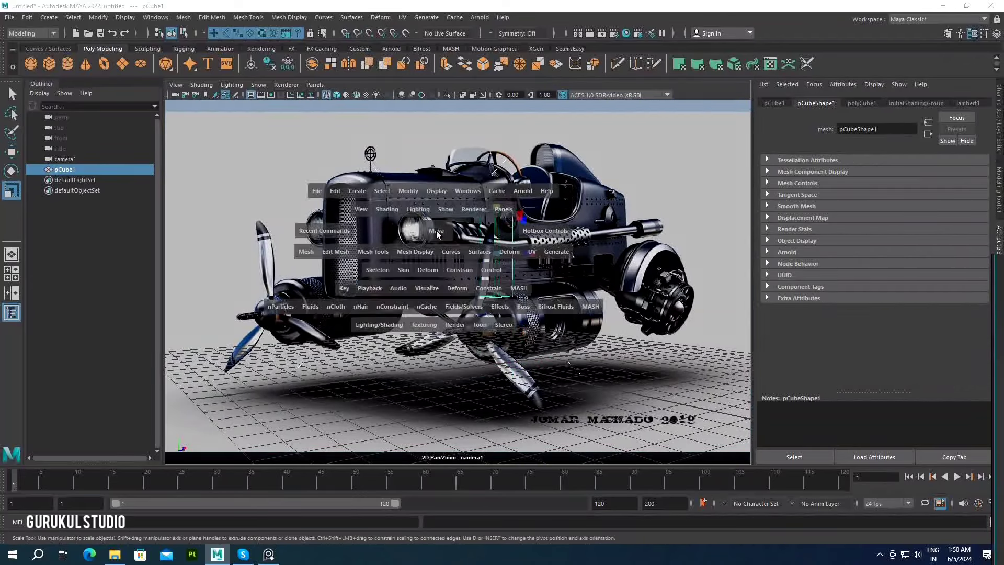
pyautogui.click(436, 230)
pyautogui.press('r')
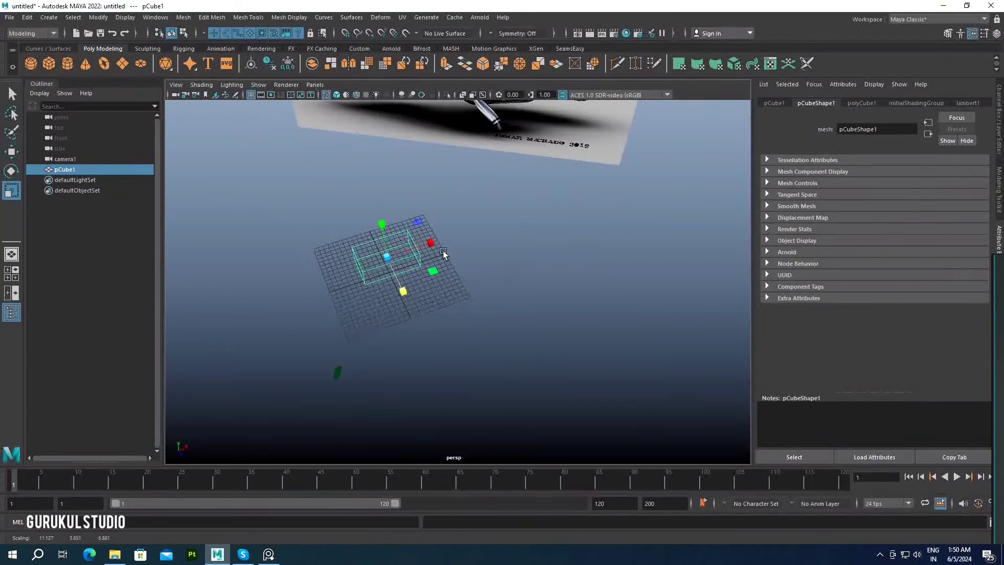
pyautogui.rightClick(512, 222)
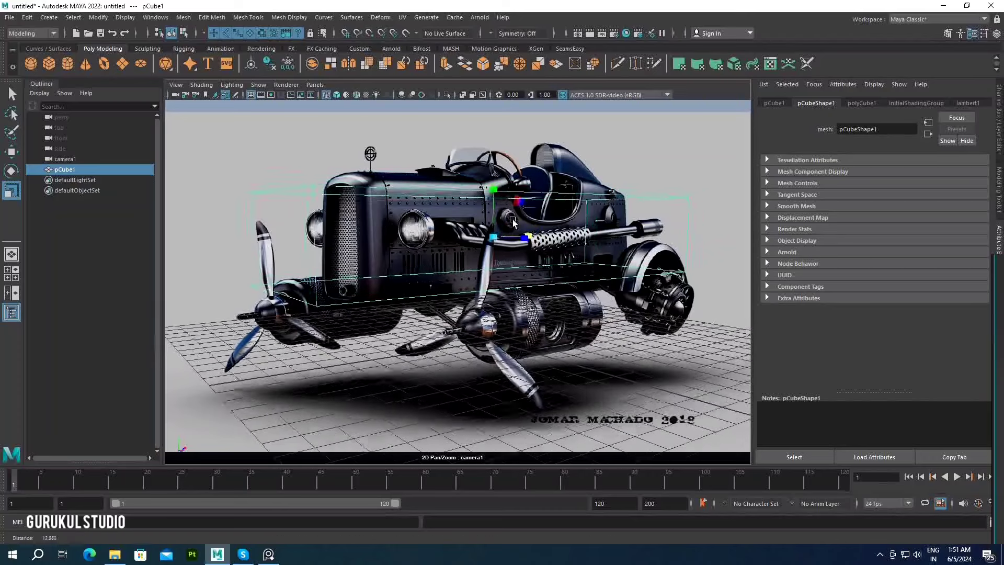
pyautogui.moveTo(512, 222); pyautogui.dragTo(470, 225, button='right')
# Select the cube's top vertices for moving to fit the car body
pyautogui.press('w')
pyautogui.click(360, 241)
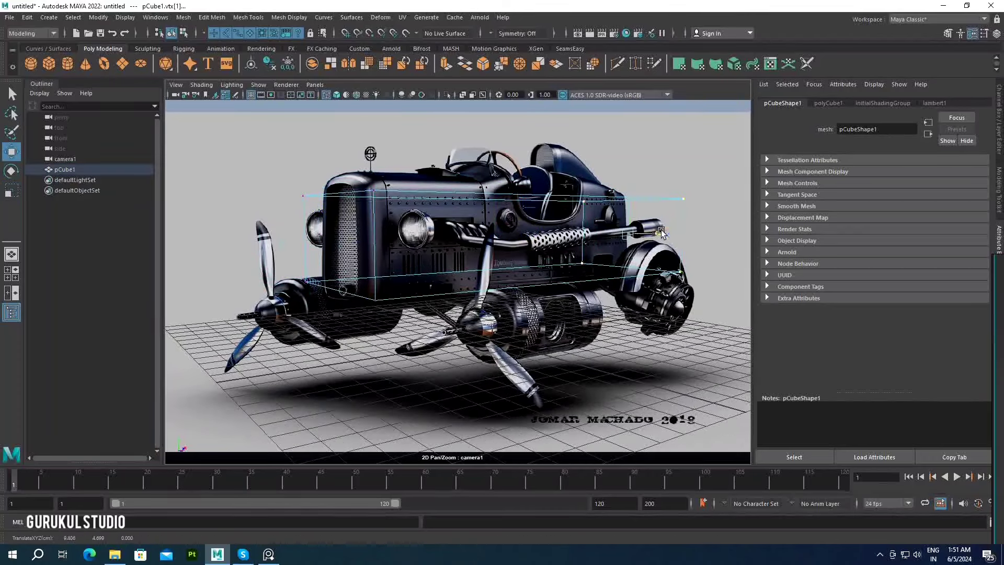
pyautogui.moveTo(641, 207); pyautogui.dragTo(293, 183)
pyautogui.scroll(1, 517, 160)
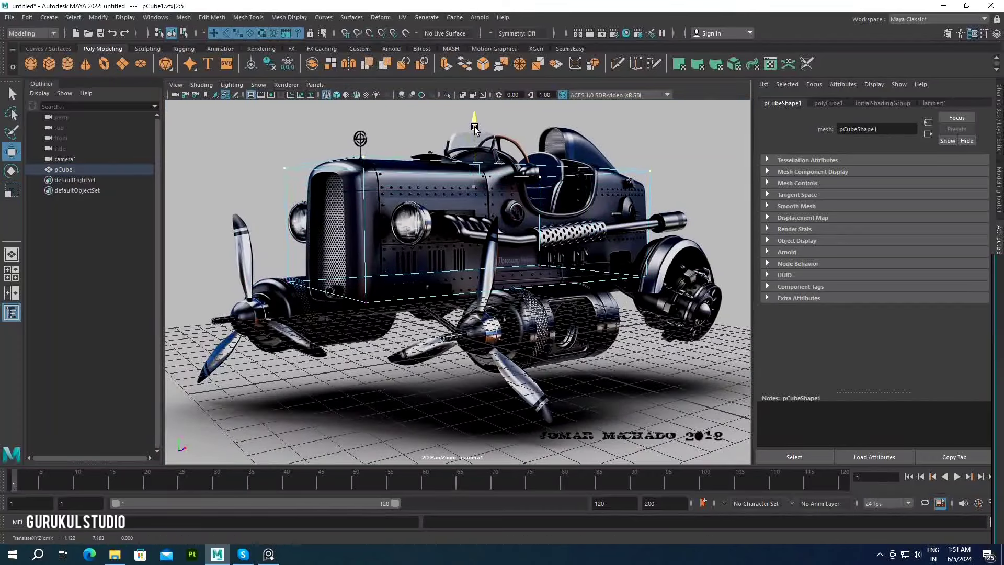
pyautogui.scroll(3, 250, 251)
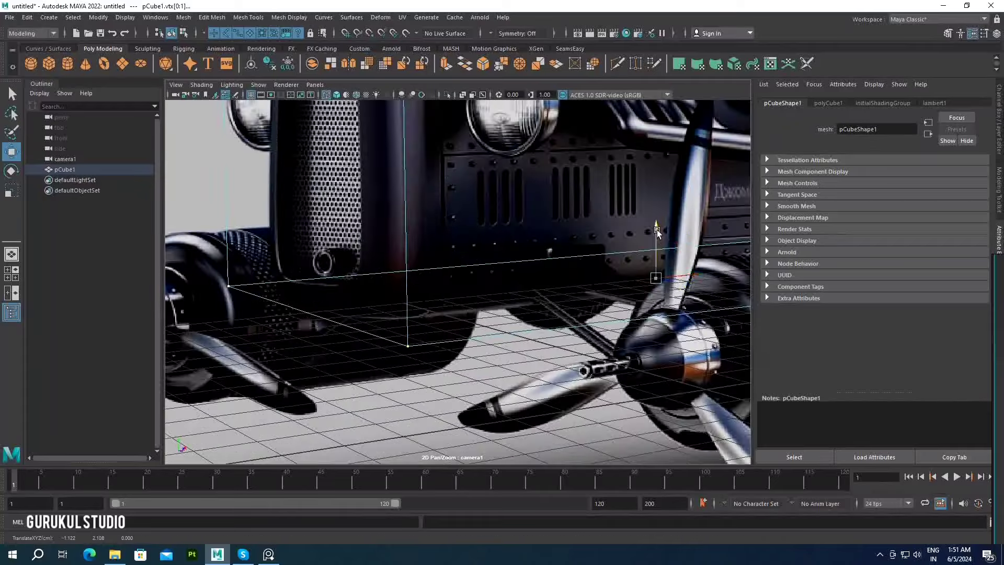
pyautogui.scroll(-2, 443, 335)
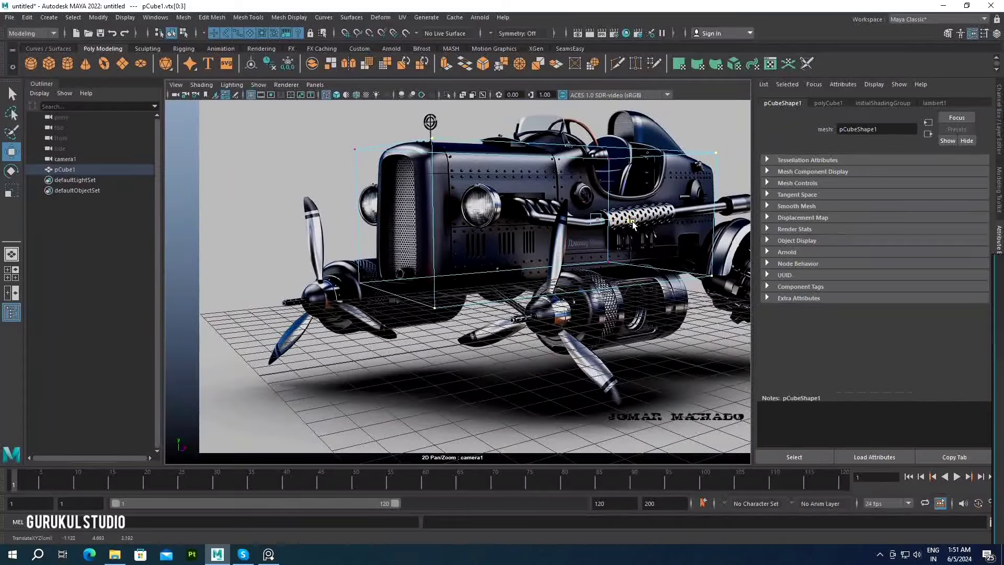
# Tear off a copy of the viewport as a floating window
pyautogui.click(315, 84)
pyautogui.click(359, 195)
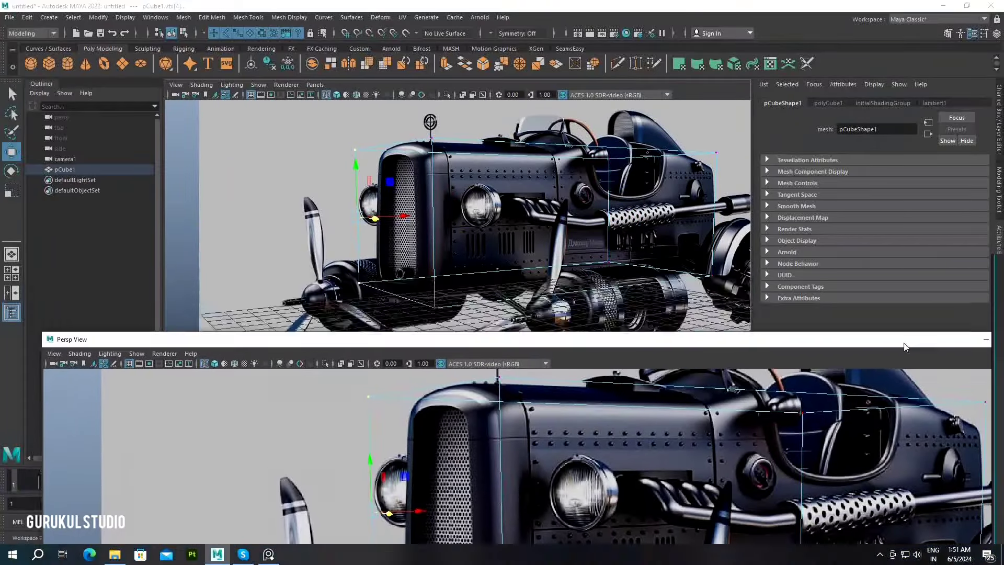
pyautogui.click(575, 172)
# Enlarge the floating view and bevel the body box's edges, setting the fraction from 0.2 to 0.3
pyautogui.scroll(-3, 828, 270)
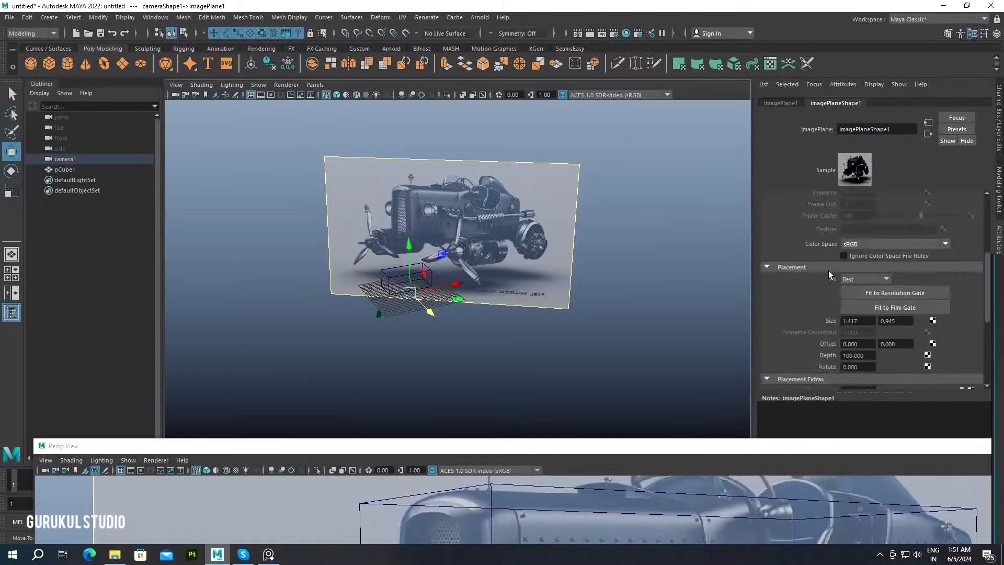
pyautogui.moveTo(650, 445); pyautogui.dragTo(717, 29)
pyautogui.scroll(-2, 431, 147)
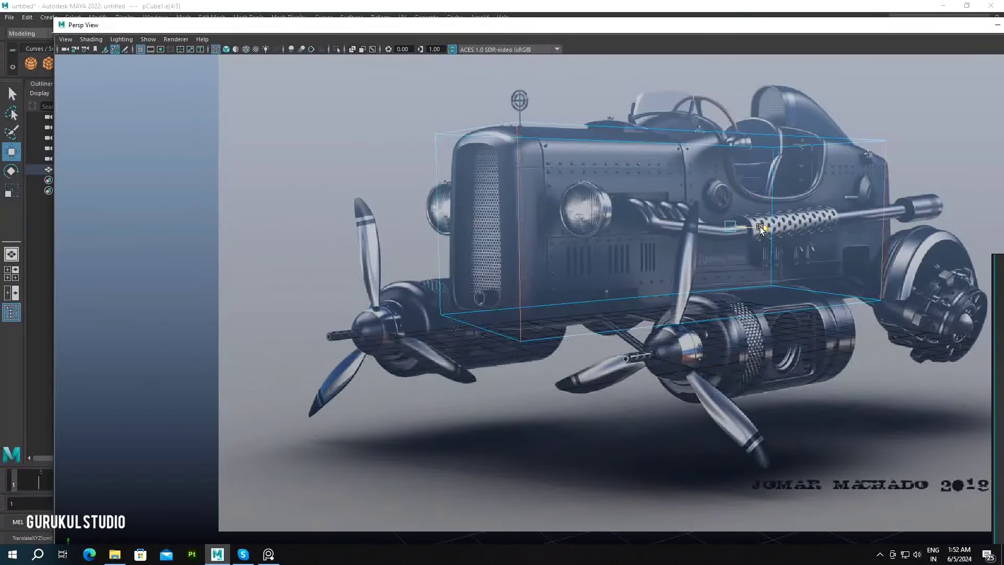
pyautogui.keyDown('shift'); pyautogui.moveTo(478, 139); pyautogui.dragTo(597, 157, button='right'); pyautogui.keyUp('shift')
pyautogui.write('.2')
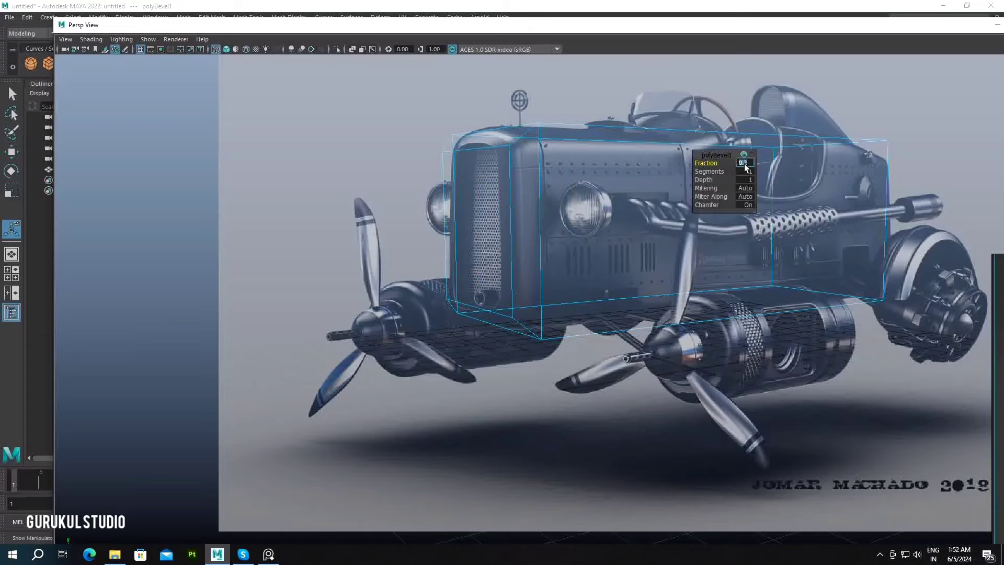
pyautogui.press('Tab')
pyautogui.write('2')
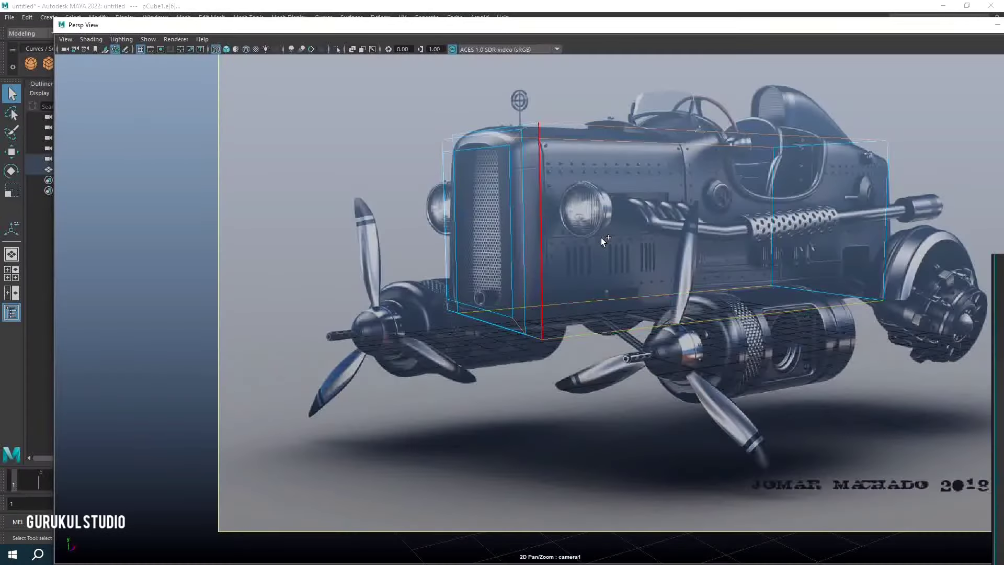
pyautogui.write('0.3')
pyautogui.press('Return')
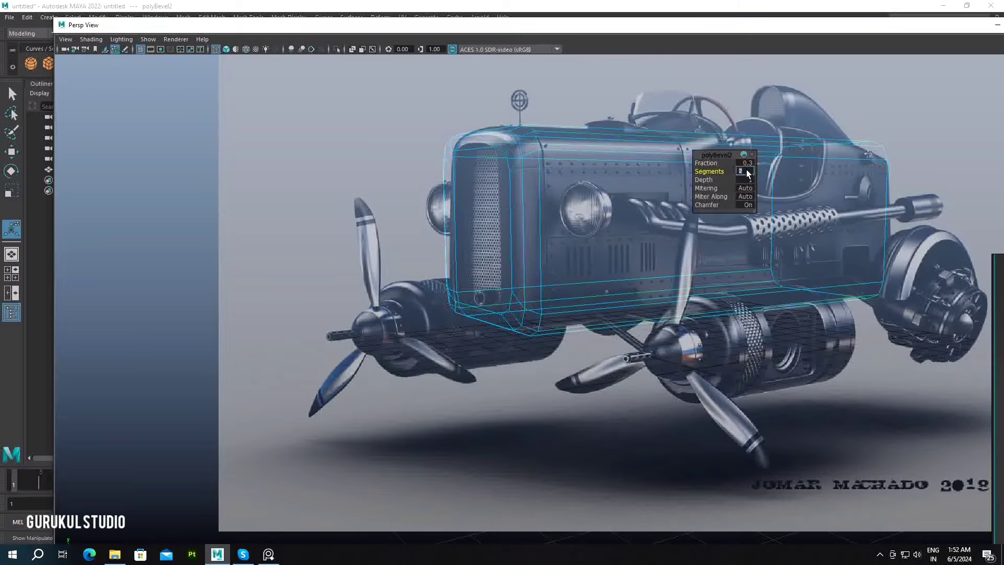
pyautogui.press('q')
# Reselect the beveled body box and inspect the first bevel's settings
pyautogui.scroll(5, 577, 241)
pyautogui.click(526, 165)
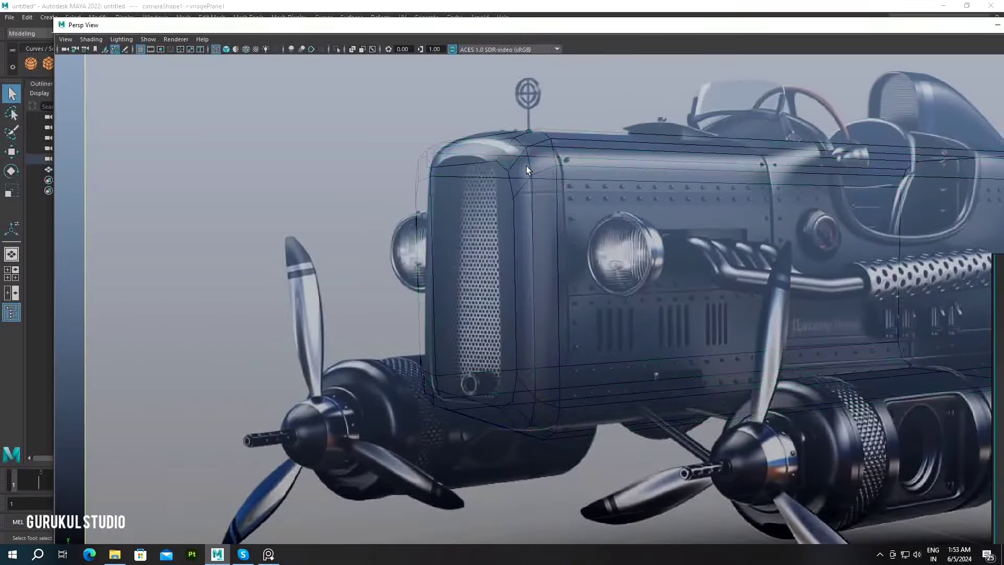
pyautogui.moveTo(854, 51); pyautogui.dragTo(601, 45)
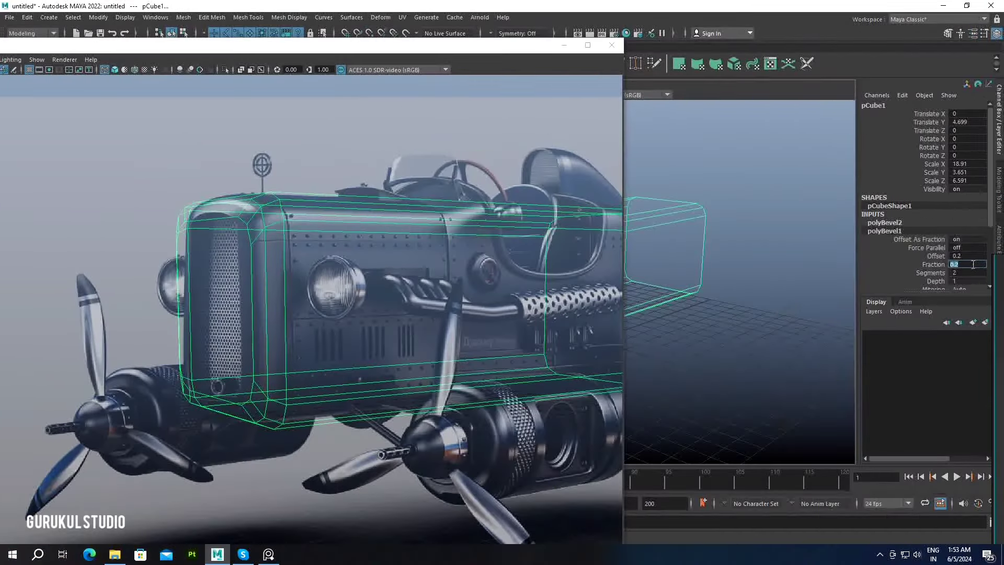
pyautogui.click(884, 231)
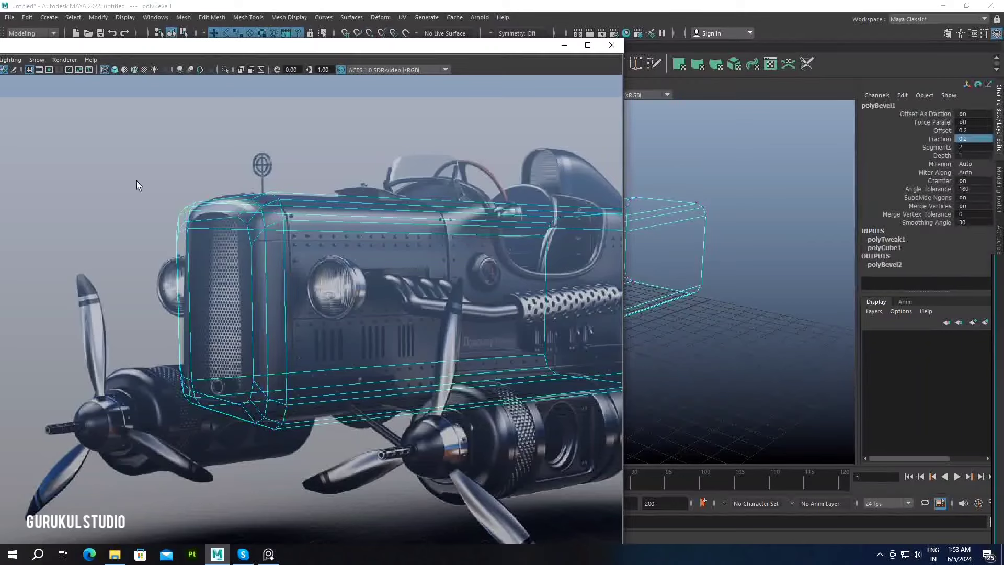
# Select all the box's vertices for moving, then switch to object and edge modes
pyautogui.press('F9')
pyautogui.moveTo(139, 185); pyautogui.dragTo(264, 313)
pyautogui.press('w')
pyautogui.press('F8')
pyautogui.press('F10')
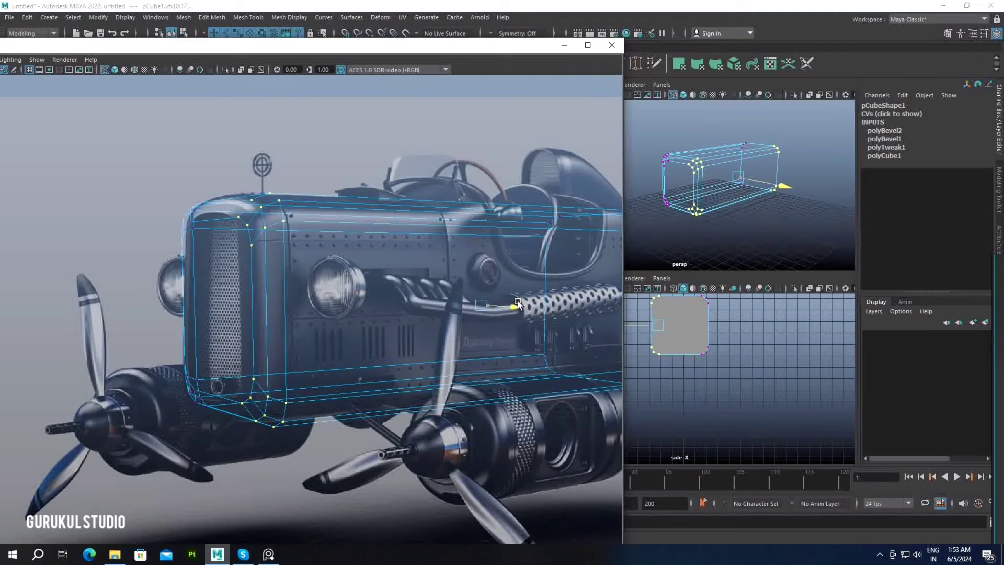
# Shift the body box's front vertices left along X to match the reference
pyautogui.scroll(5, 703, 123)
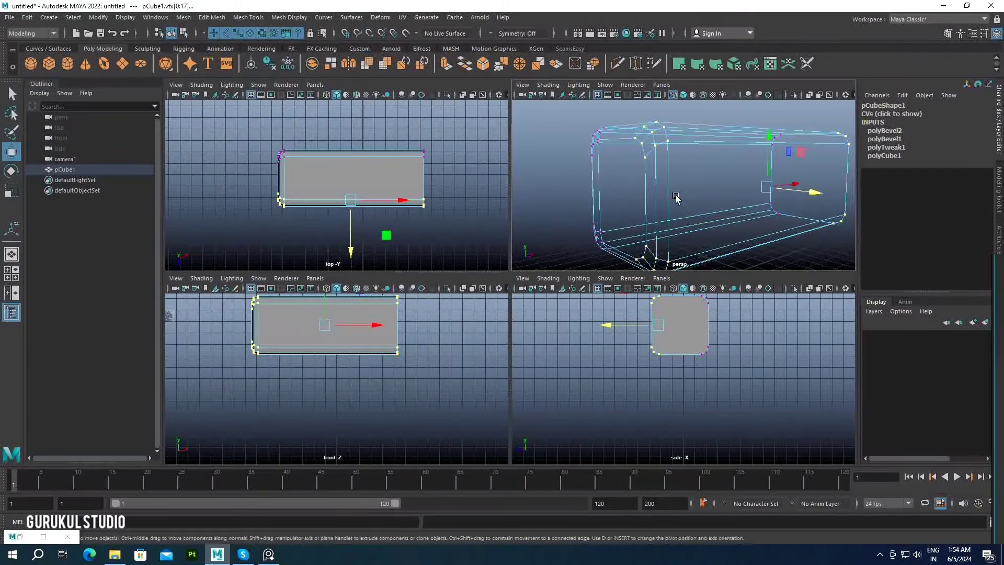
pyautogui.moveTo(510, 305); pyautogui.dragTo(486, 290)
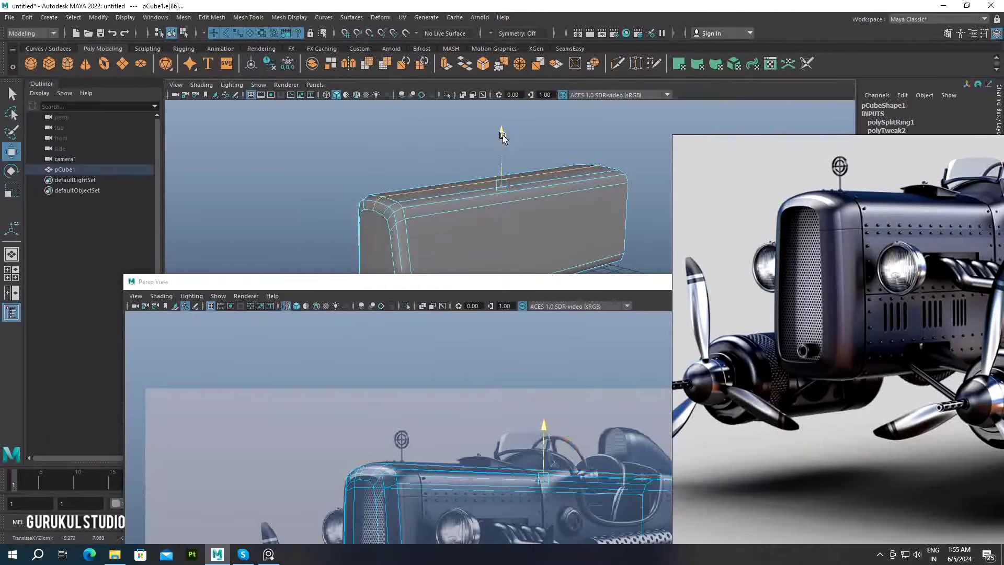
# Delete the box's left end face and select the open end's vertices for moving
pyautogui.click(372, 221)
pyautogui.press('Delete')
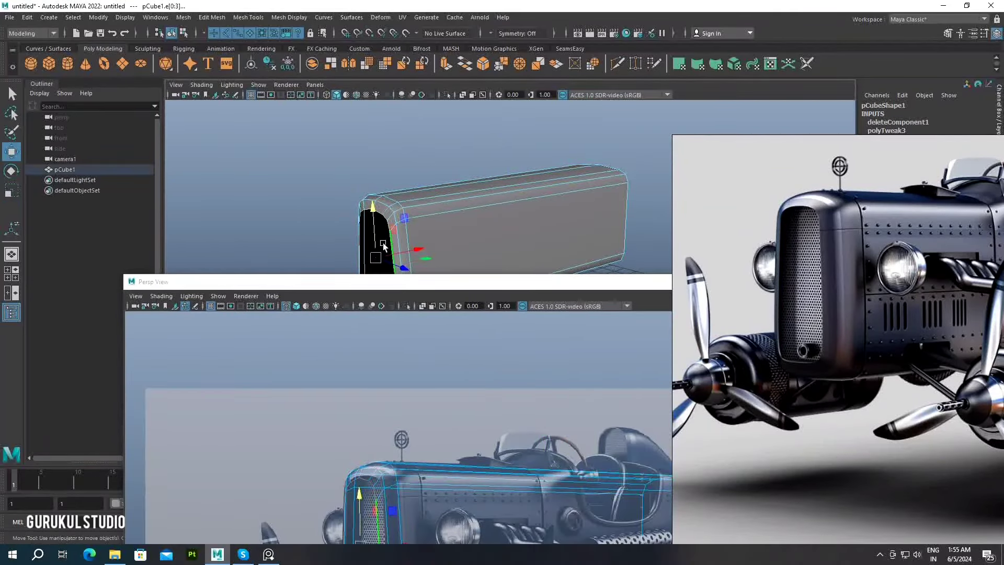
pyautogui.keyDown('alt'); pyautogui.moveTo(375, 258); pyautogui.dragTo(498, 217); pyautogui.keyUp('alt')
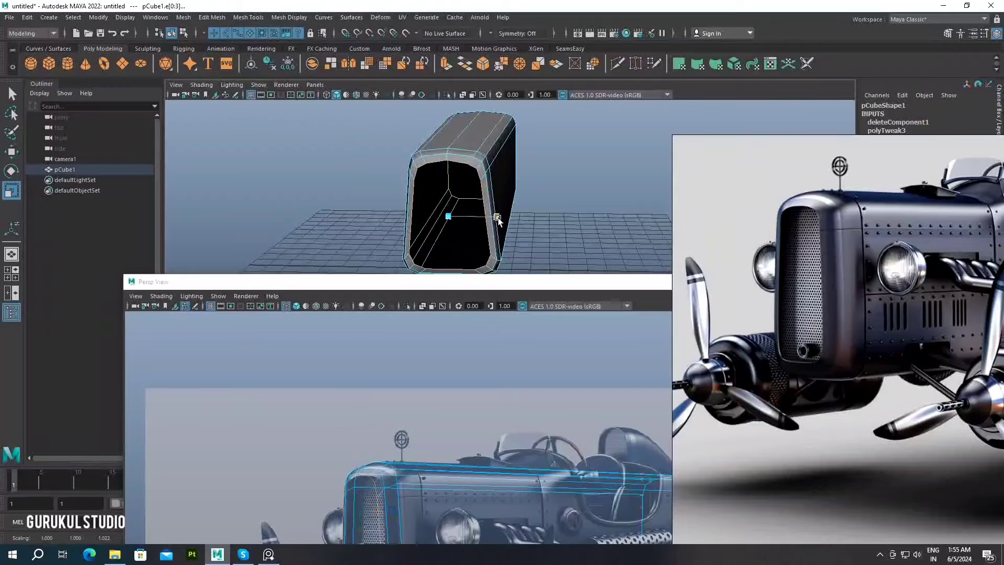
pyautogui.scroll(2, 456, 193)
pyautogui.keyDown('ctrl'); pyautogui.moveTo(457, 193); pyautogui.dragTo(459, 140, button='right'); pyautogui.keyUp('ctrl')
pyautogui.press('w')
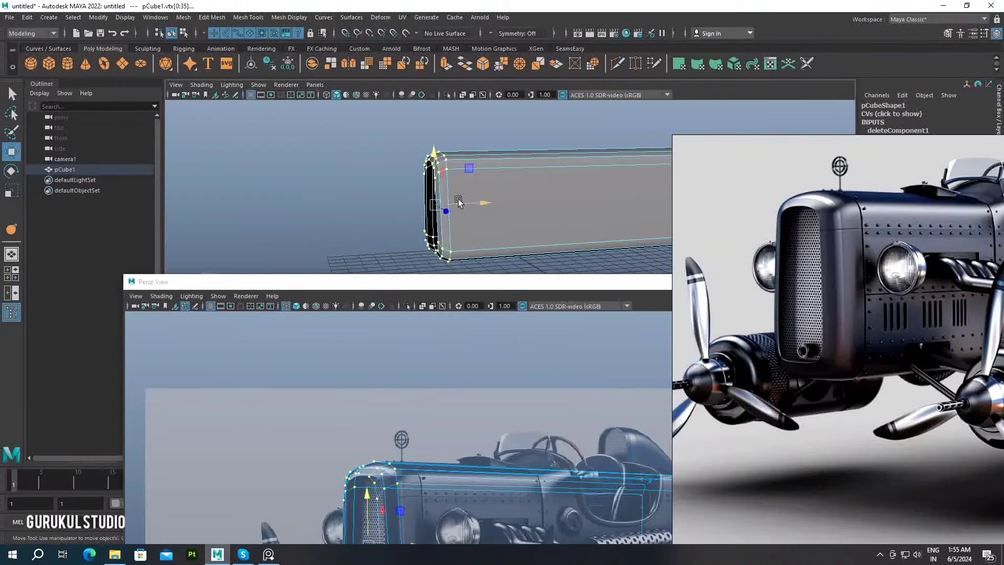
# Select the cube's front face, then return to object mode and restore the reference view
pyautogui.keyDown('alt'); pyautogui.moveTo(475, 204); pyautogui.dragTo(533, 193); pyautogui.keyUp('alt')
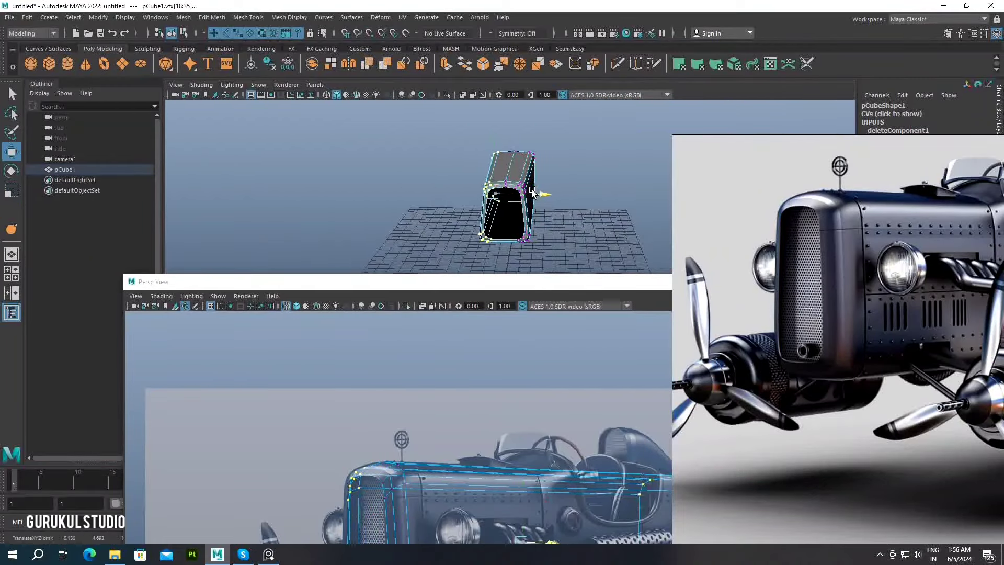
pyautogui.moveTo(466, 281); pyautogui.dragTo(489, 124)
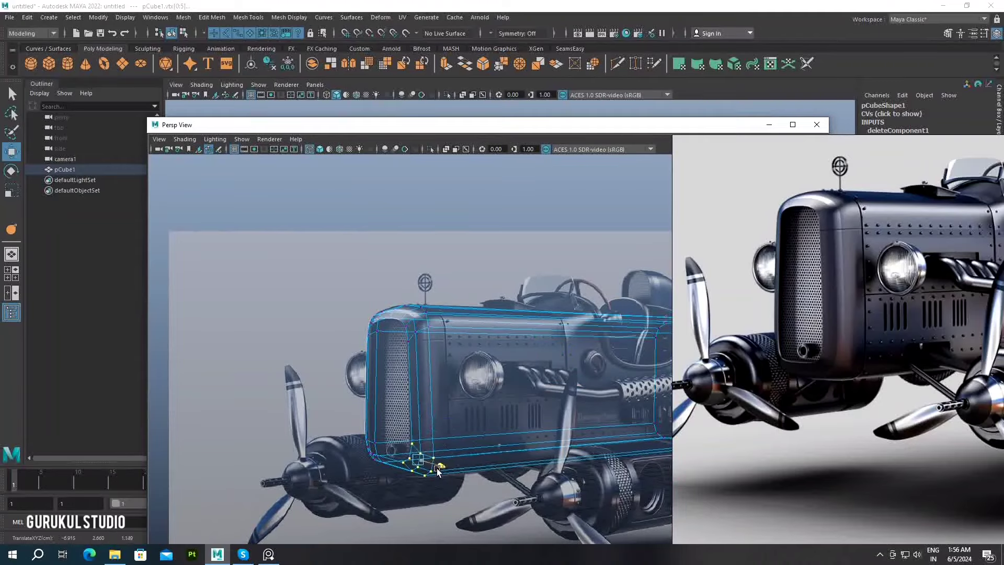
pyautogui.click(769, 126)
pyautogui.moveTo(459, 217); pyautogui.dragTo(460, 238, button='right')
pyautogui.click(463, 209)
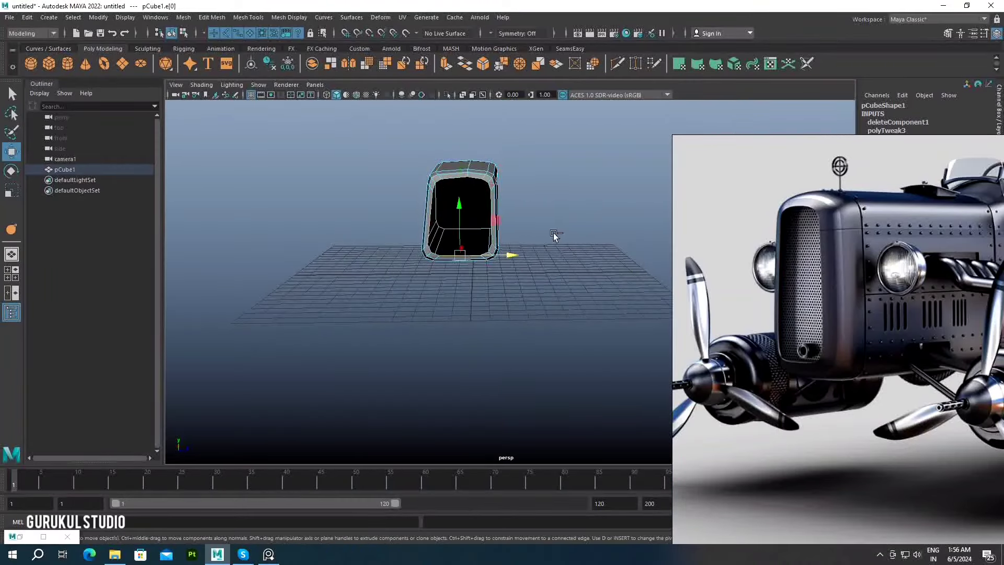
pyautogui.moveTo(414, 138)
pyautogui.keyDown('alt'); pyautogui.mouseDown()
pyautogui.moveTo(437, 253)
pyautogui.moveTo(312, 310)
pyautogui.mouseUp(); pyautogui.keyUp('alt')
pyautogui.press('F8')
pyautogui.click(43, 536)
# Insert a new edge loop across the rear of the body
pyautogui.click(249, 17)
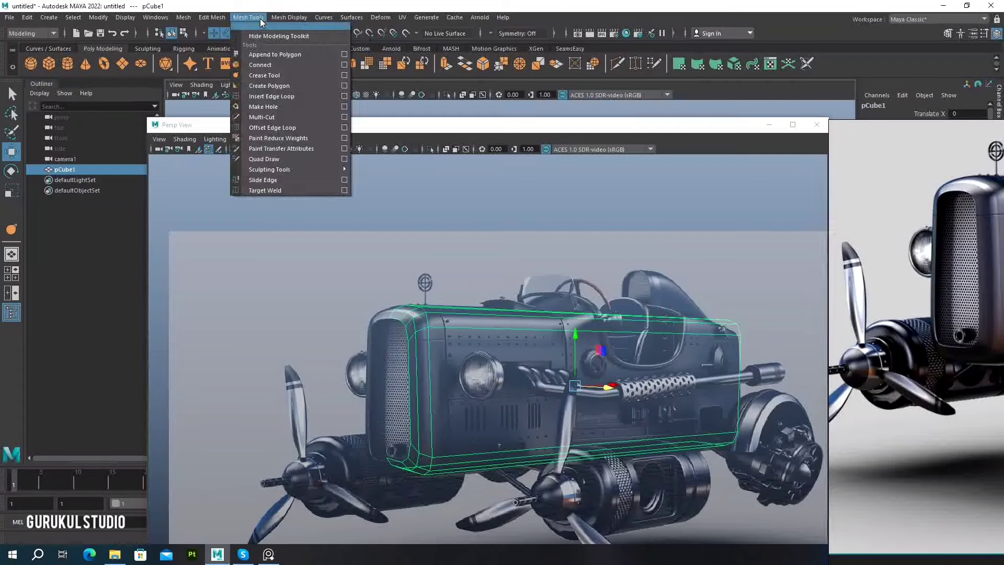
pyautogui.click(262, 87)
pyautogui.moveTo(689, 337); pyautogui.dragTo(656, 335)
pyautogui.press('w')
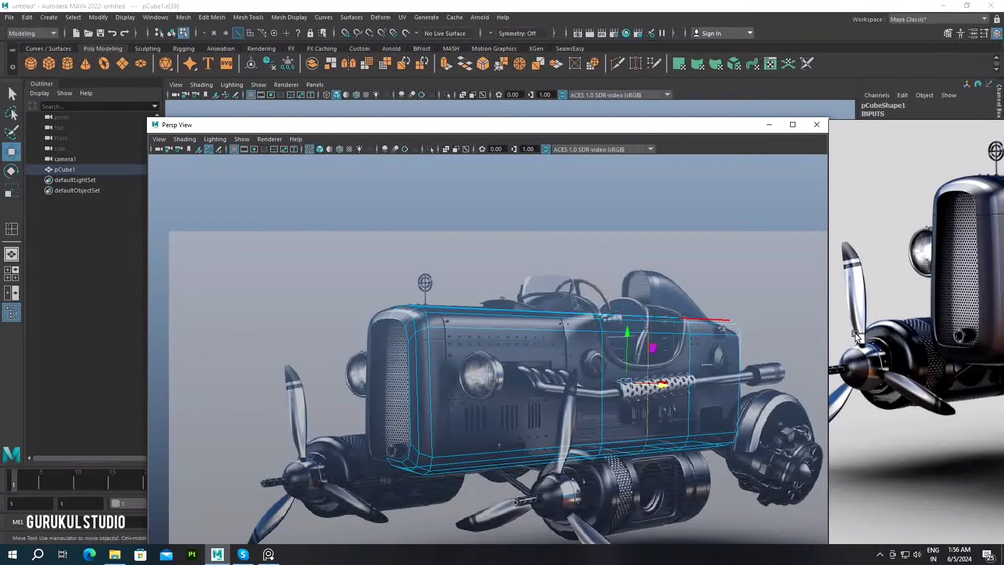
# Select the three faces near the rear of the body
pyautogui.click(248, 18)
pyautogui.press('w')
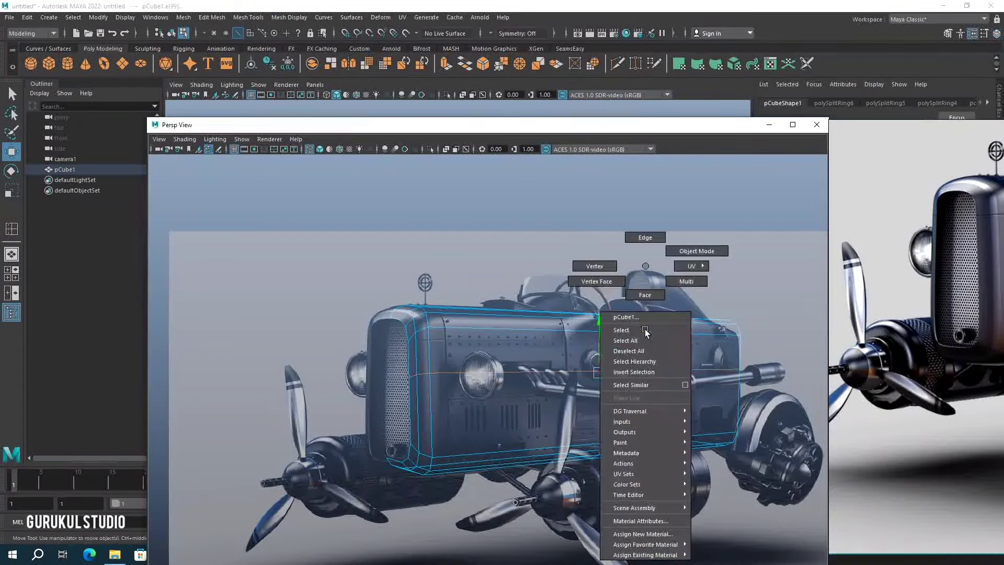
pyautogui.moveTo(640, 337); pyautogui.dragTo(648, 361, button='right')
pyautogui.click(652, 349)
pyautogui.press('F10')
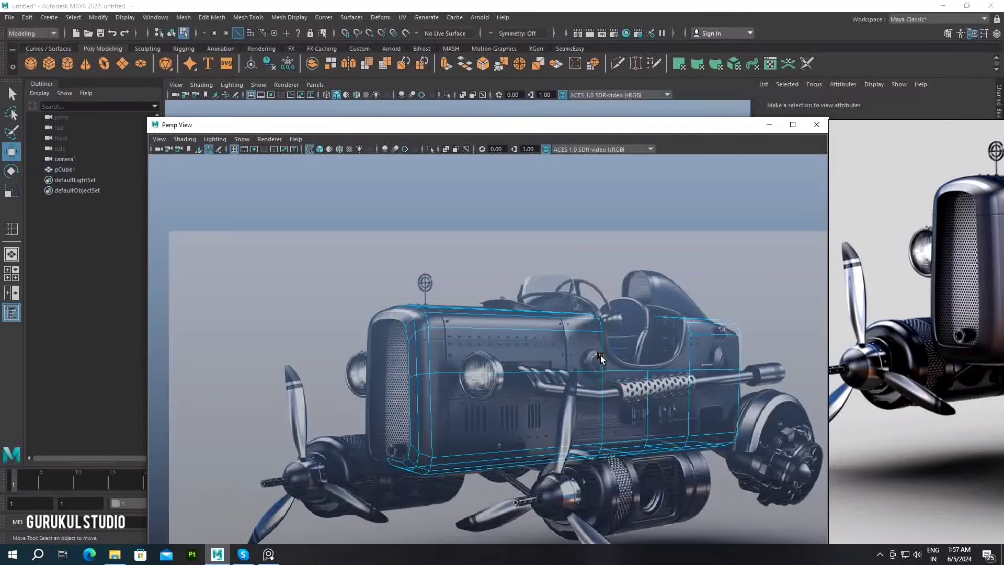
pyautogui.press('F11')
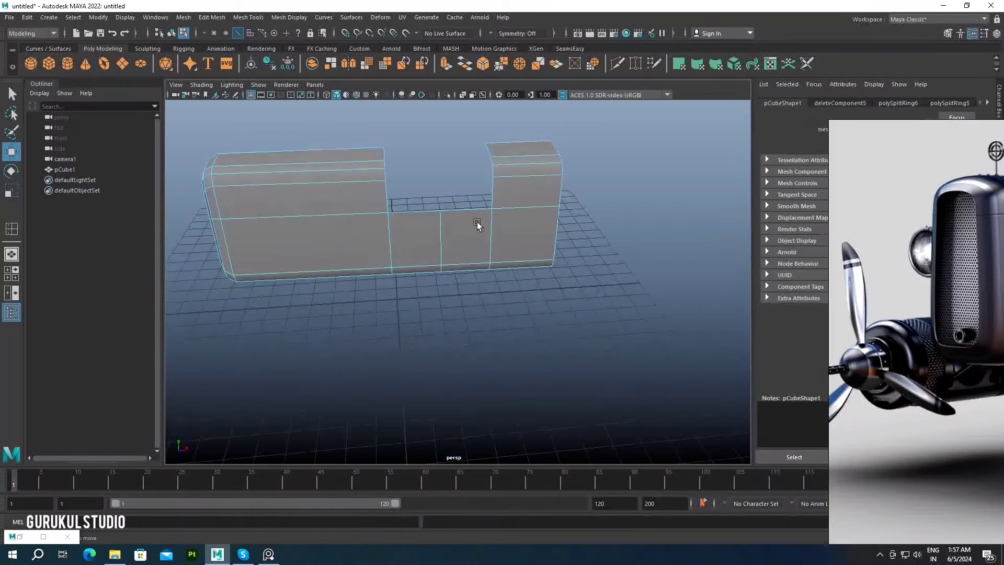
# Bevel an edge near the rear with fraction 0.8
pyautogui.click(478, 265)
pyautogui.keyDown('shift'); pyautogui.rightClick(552, 298); pyautogui.keyUp('shift')
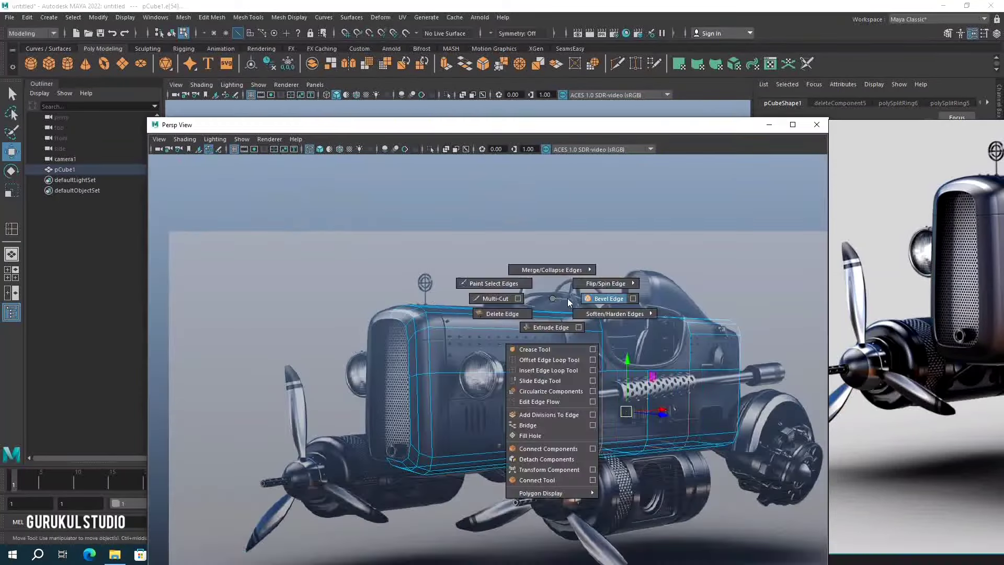
pyautogui.click(569, 302)
pyautogui.moveTo(418, 124); pyautogui.dragTo(409, 232)
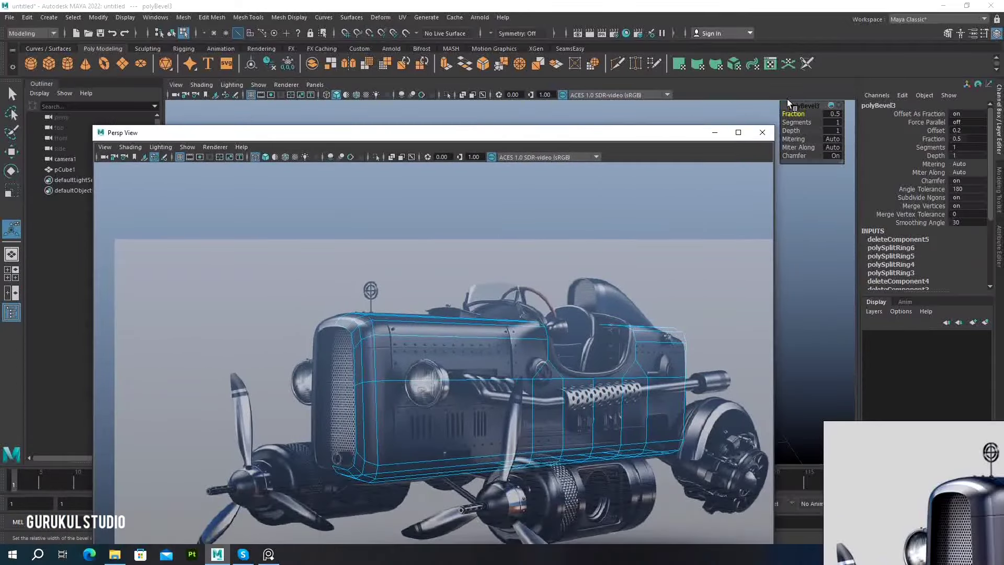
pyautogui.moveTo(790, 193); pyautogui.dragTo(797, 193)
# Delete two unwanted edges, then select another edge on the body
pyautogui.keyDown('shift'); pyautogui.rightClick(607, 261); pyautogui.keyUp('shift')
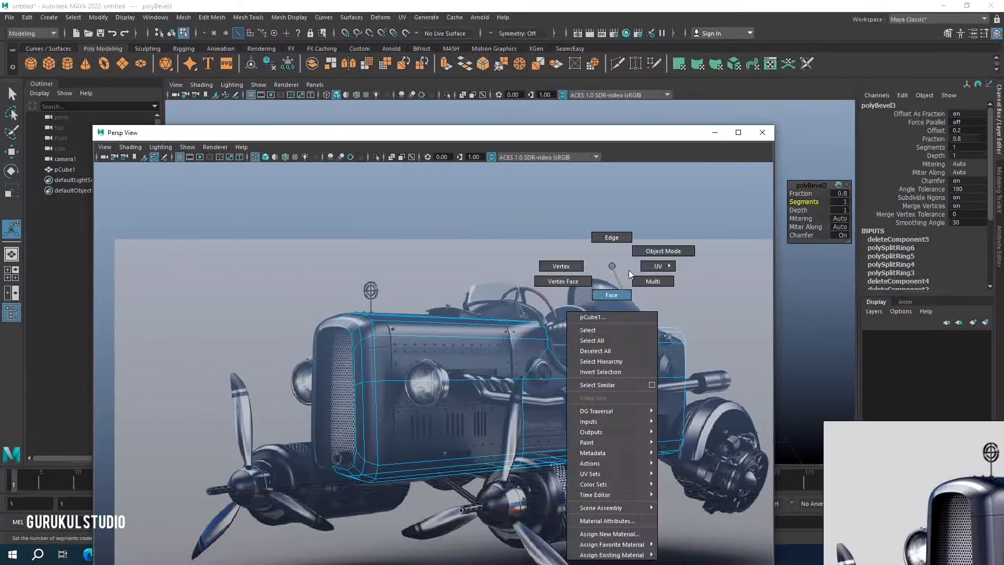
pyautogui.click(648, 366)
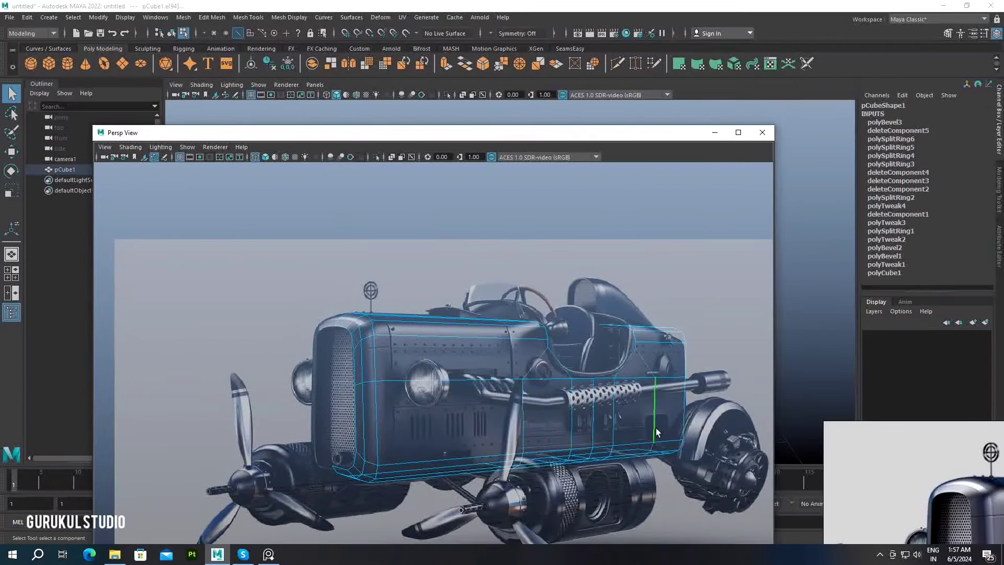
pyautogui.keyDown('shift'); pyautogui.rightClick(661, 372); pyautogui.keyUp('shift')
pyautogui.click(575, 362)
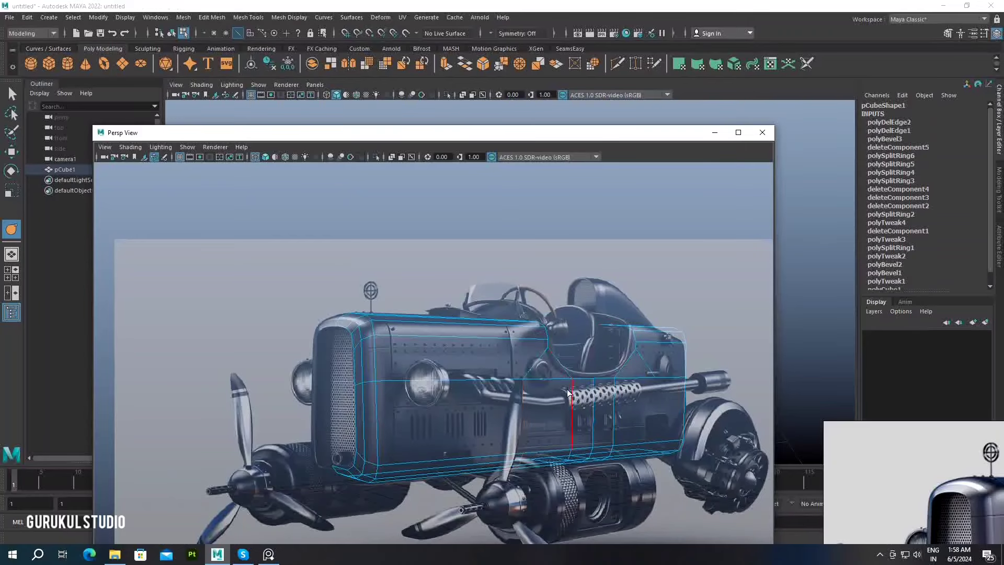
pyautogui.click(573, 351)
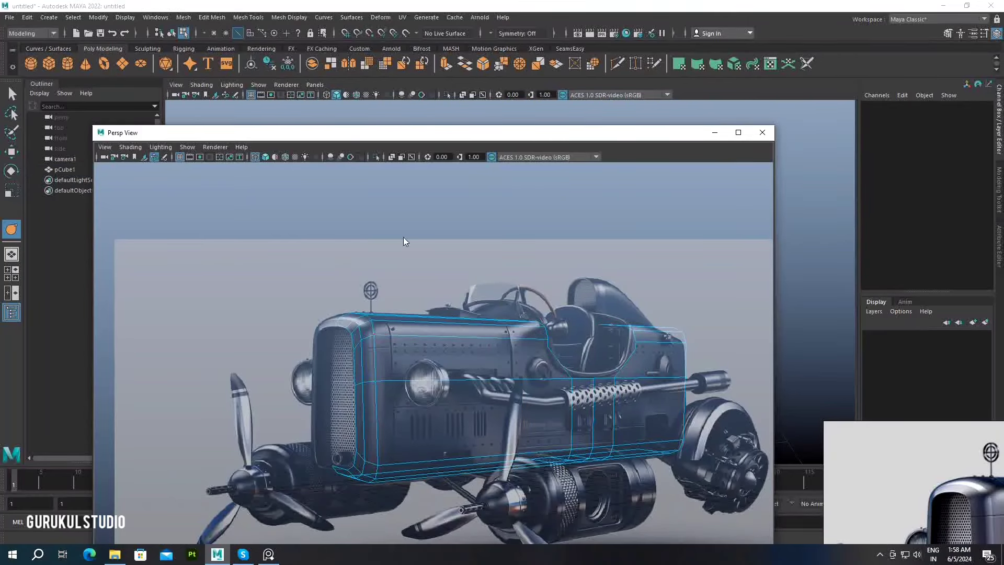
pyautogui.click(353, 360)
pyautogui.keyDown('shift'); pyautogui.rightClick(400, 285); pyautogui.keyUp('shift')
# Cut a new edge across the body top with Multi-Cut
pyautogui.click(397, 348)
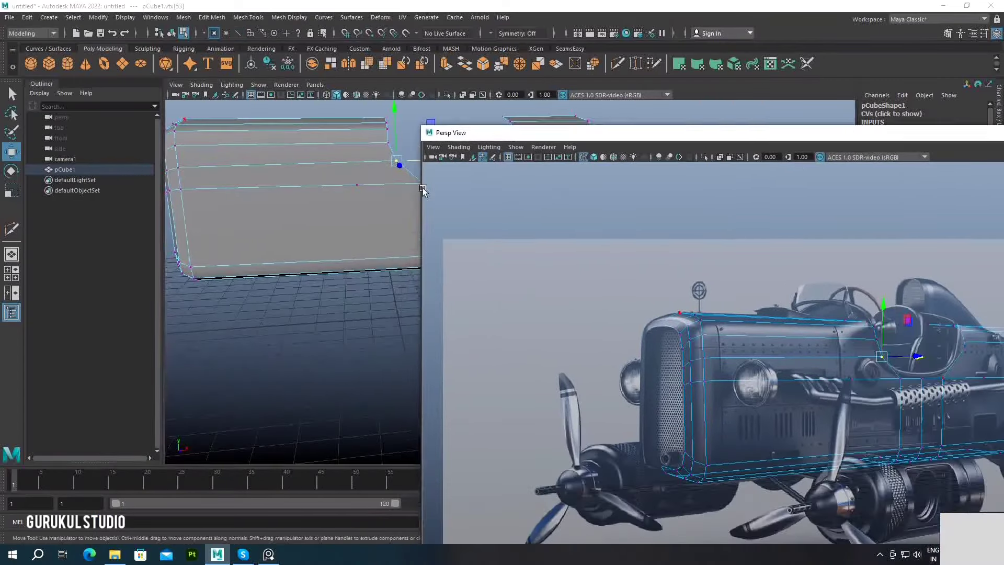
pyautogui.click(248, 17)
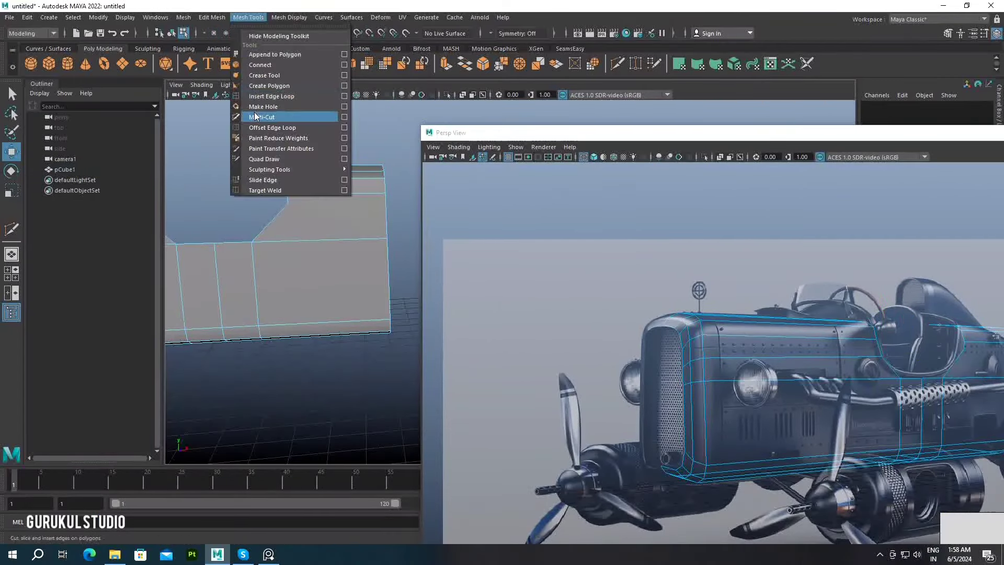
pyautogui.click(282, 117)
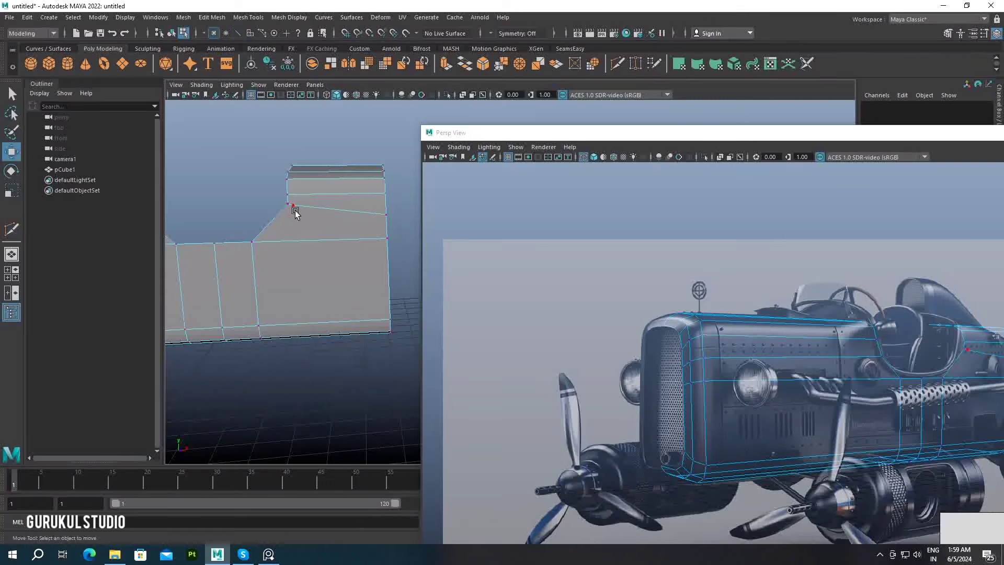
pyautogui.click(295, 212)
pyautogui.rightClick(344, 236)
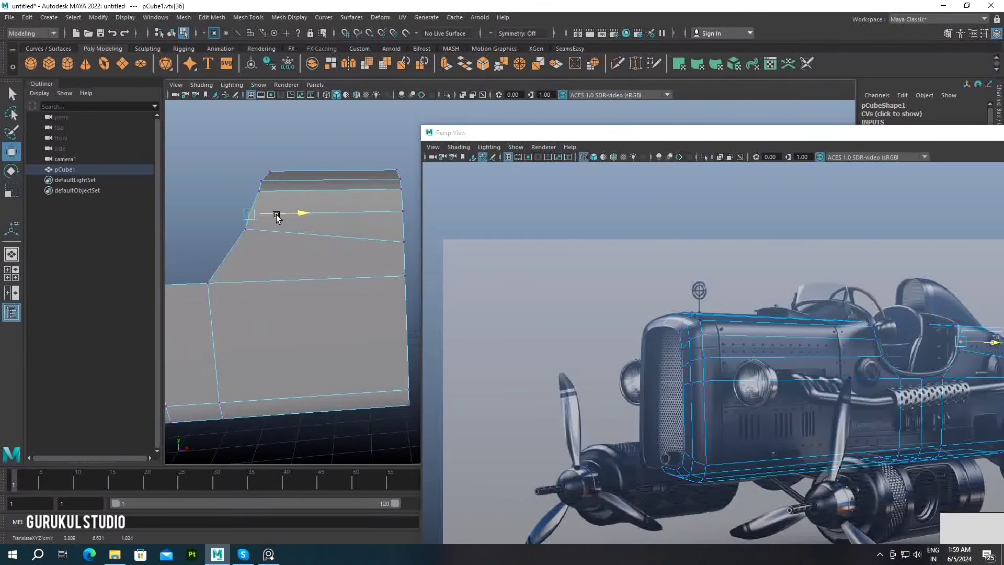
# Clear the vertex selection and inspect the notched body in perspective
pyautogui.click(287, 272)
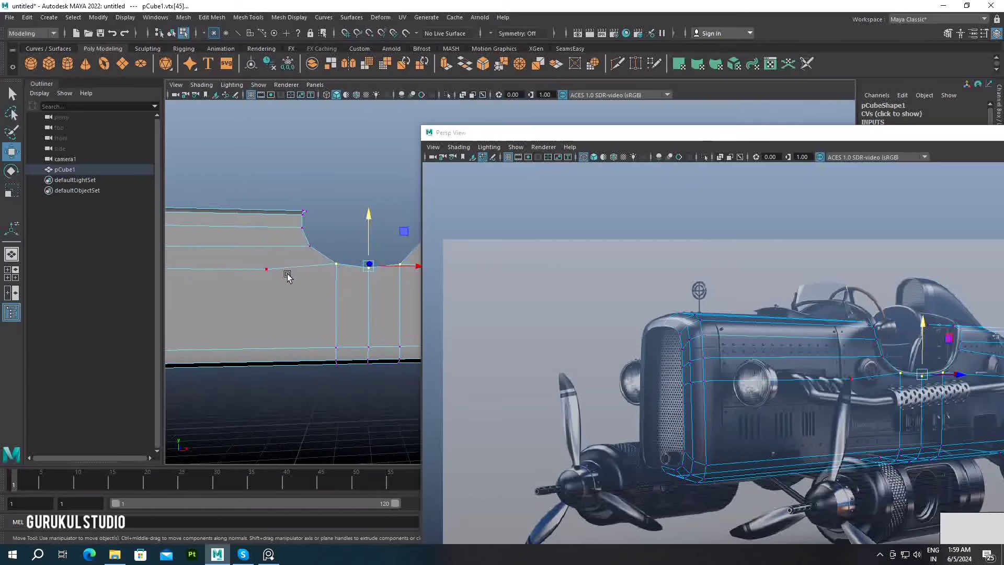
pyautogui.scroll(-5, 301, 278)
pyautogui.keyDown('alt'); pyautogui.moveTo(355, 369); pyautogui.dragTo(325, 397, button='middle'); pyautogui.keyUp('alt')
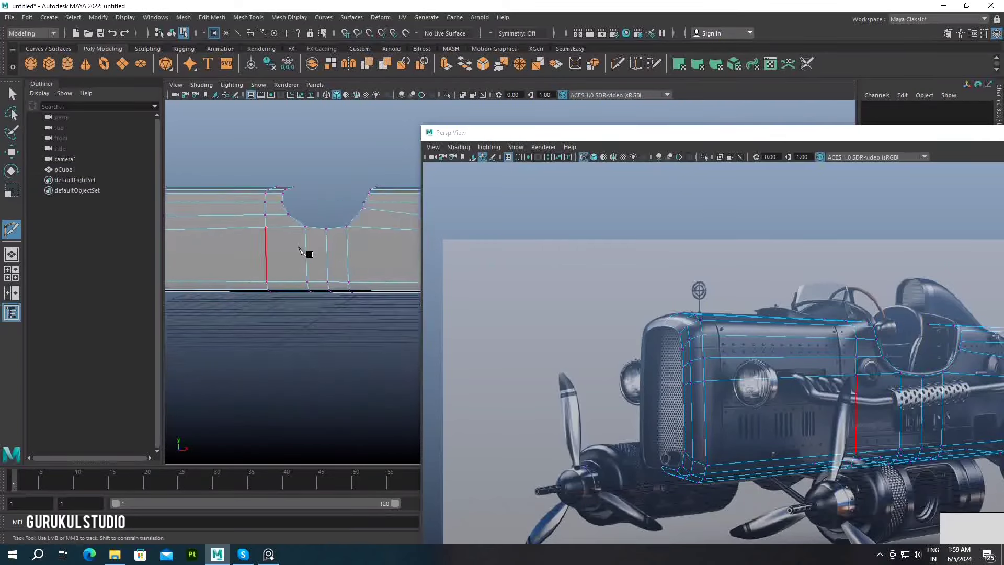
pyautogui.moveTo(336, 242); pyautogui.dragTo(406, 224, button='right')
pyautogui.keyDown('alt'); pyautogui.moveTo(293, 261); pyautogui.dragTo(335, 282); pyautogui.keyUp('alt')
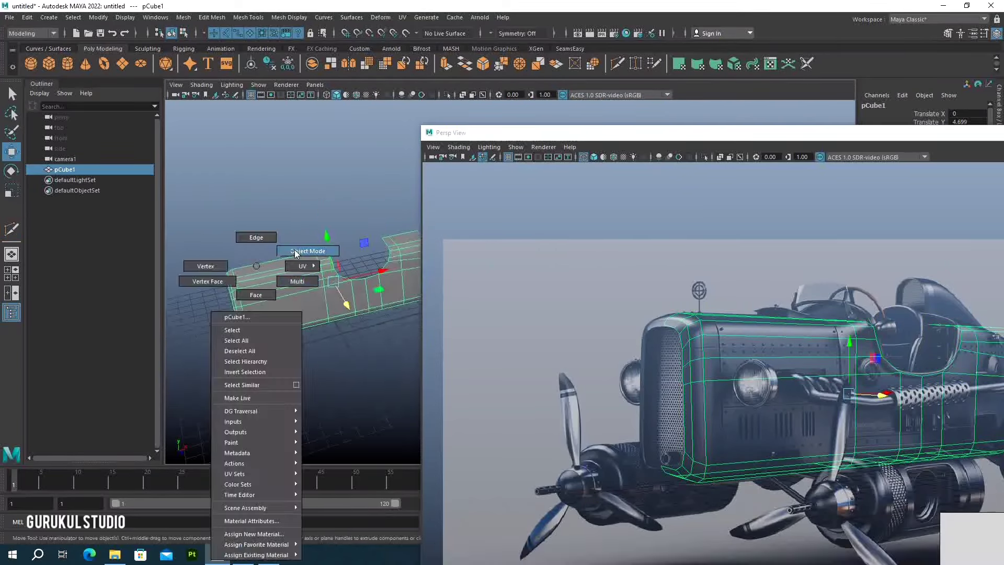
# Open and close the Duplicate Special options, then show the body's channel values
pyautogui.press('w')
pyautogui.click(26, 17)
pyautogui.click(148, 164)
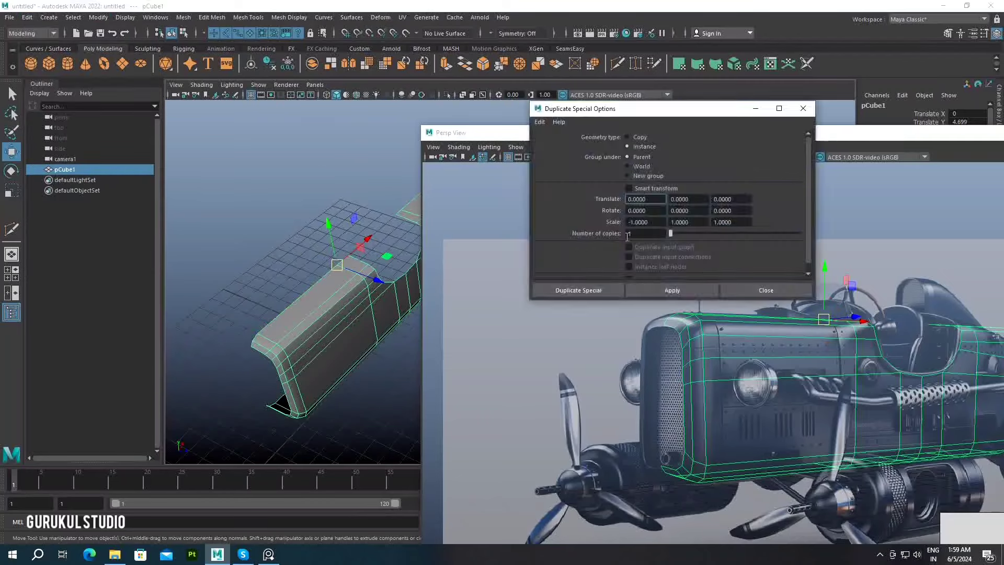
pyautogui.click(571, 287)
pyautogui.click(996, 33)
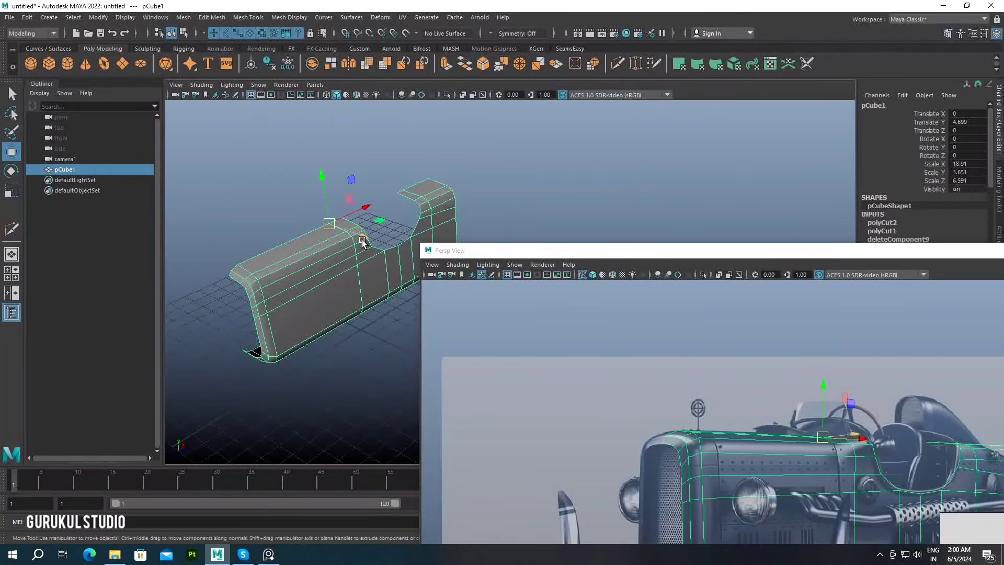
# Create a mirrored duplicate of the body, then undo the wrong copy
pyautogui.click(26, 17)
pyautogui.click(148, 163)
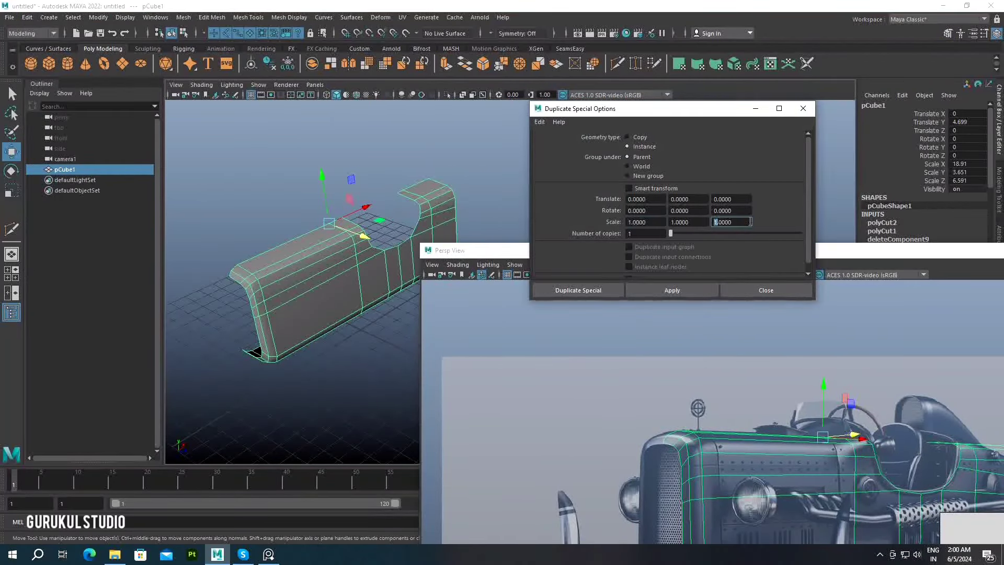
pyautogui.click(578, 290)
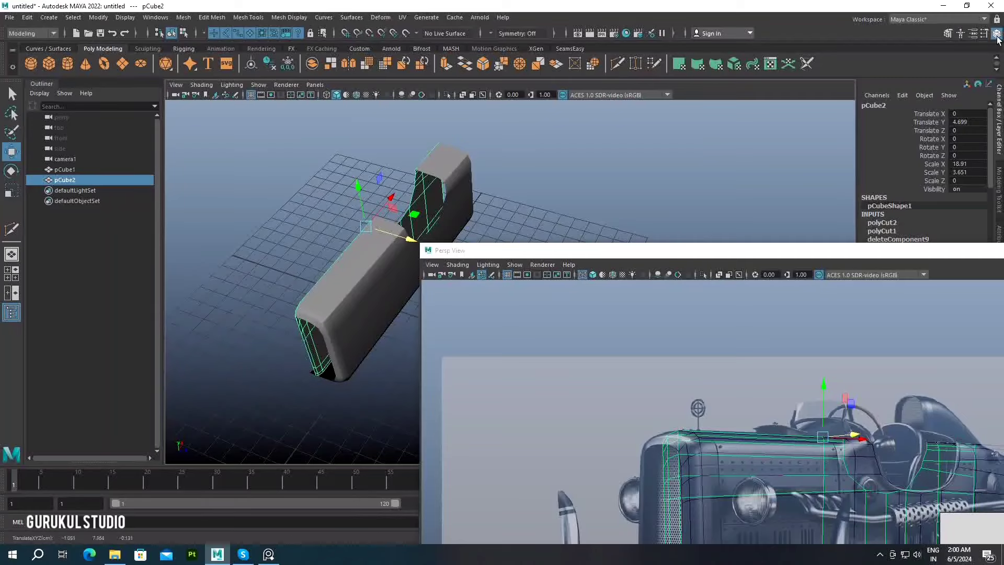
pyautogui.moveTo(774, 259); pyautogui.dragTo(850, 389)
pyautogui.hotkey('ctrl', 'z')
# Duplicate Special again as an instance scaled Z -1 and select the mirrored half
pyautogui.keyDown('alt'); pyautogui.moveTo(515, 243); pyautogui.dragTo(456, 265); pyautogui.keyUp('alt')
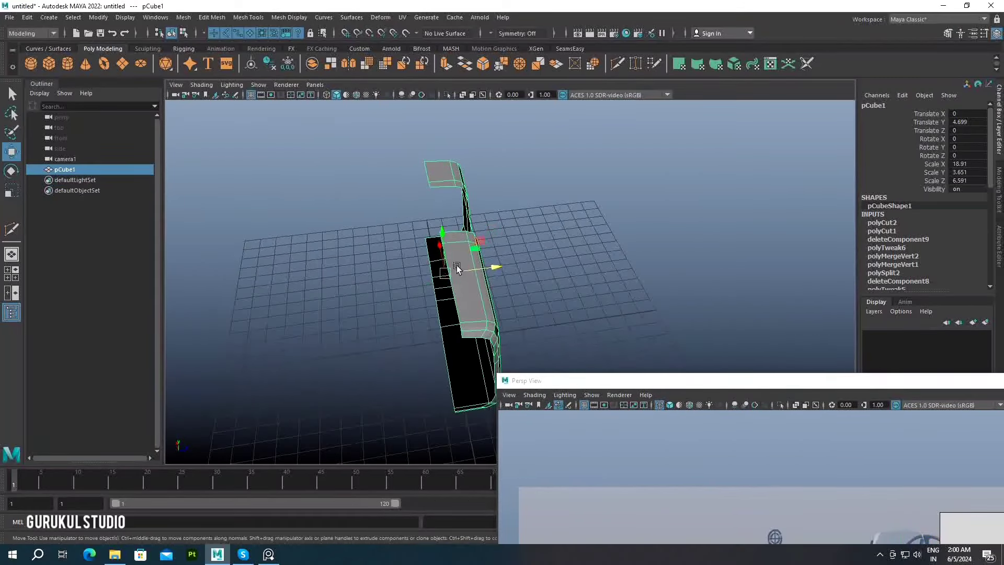
pyautogui.click(26, 17)
pyautogui.click(148, 164)
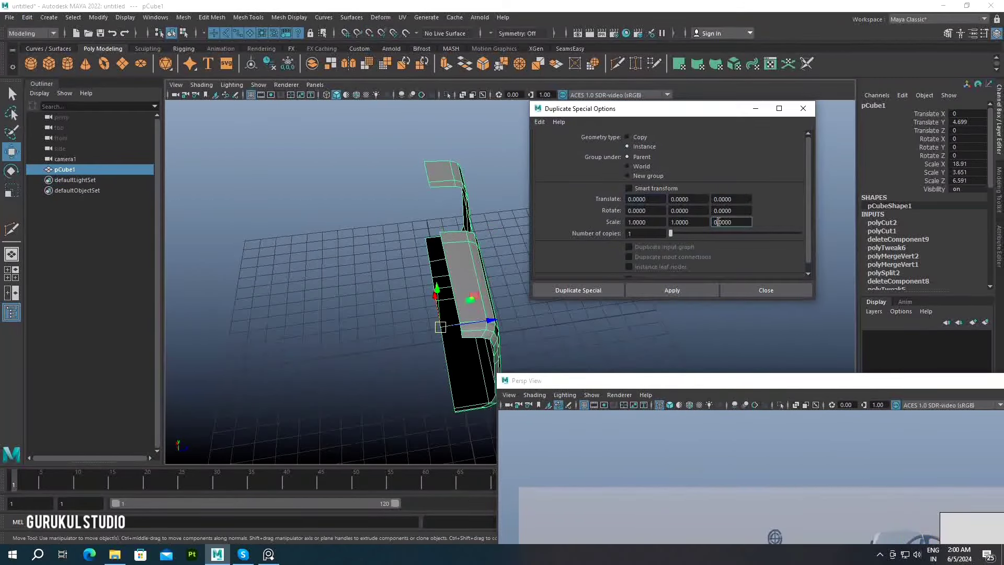
pyautogui.click(582, 290)
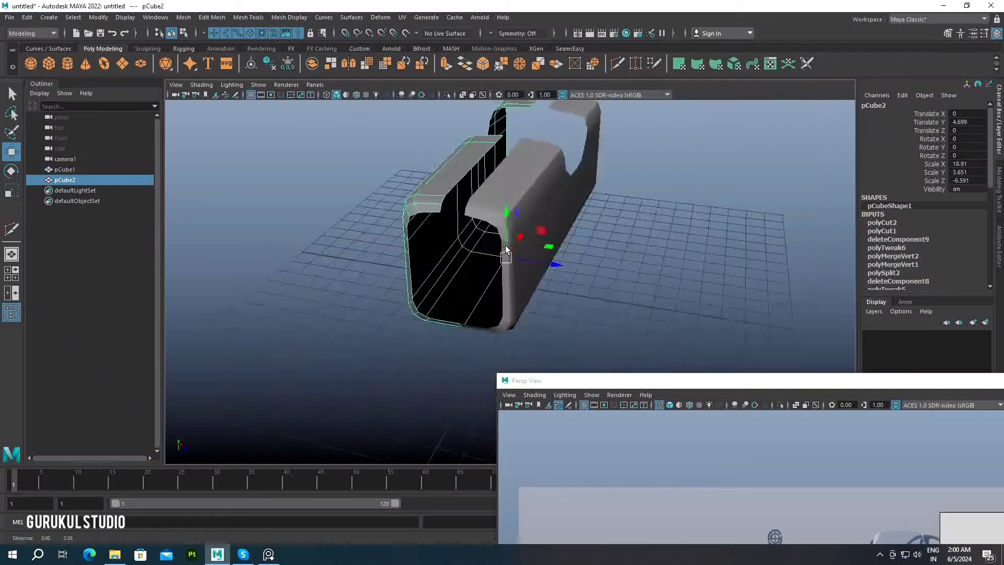
pyautogui.keyDown('alt'); pyautogui.moveTo(582, 289); pyautogui.dragTo(342, 291); pyautogui.keyUp('alt')
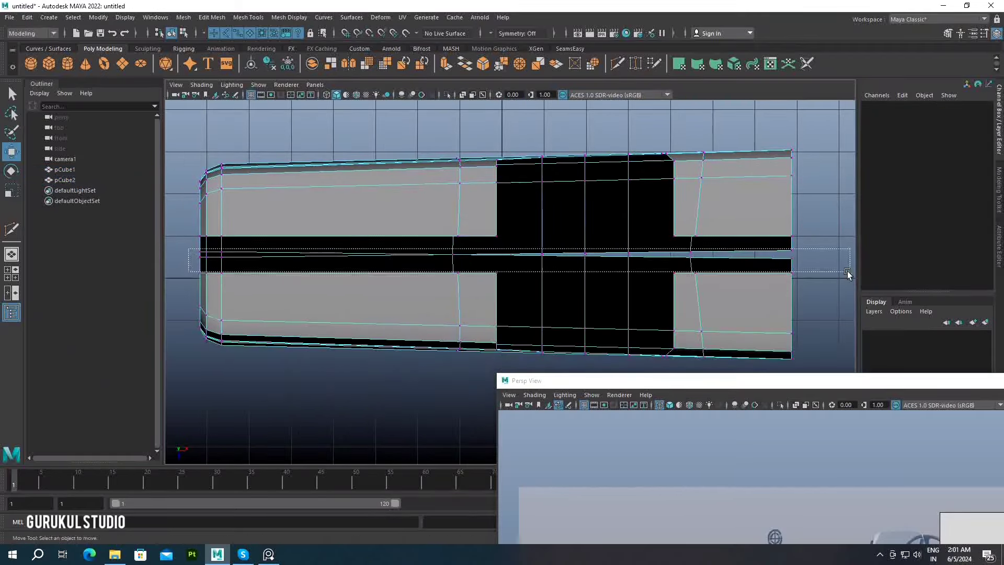
pyautogui.moveTo(847, 273); pyautogui.dragTo(847, 273)
# Switch to a single view and select a top edge of the body
pyautogui.press('r')
pyautogui.press('space')
pyautogui.press('space')
pyautogui.moveTo(575, 380); pyautogui.dragTo(622, 105)
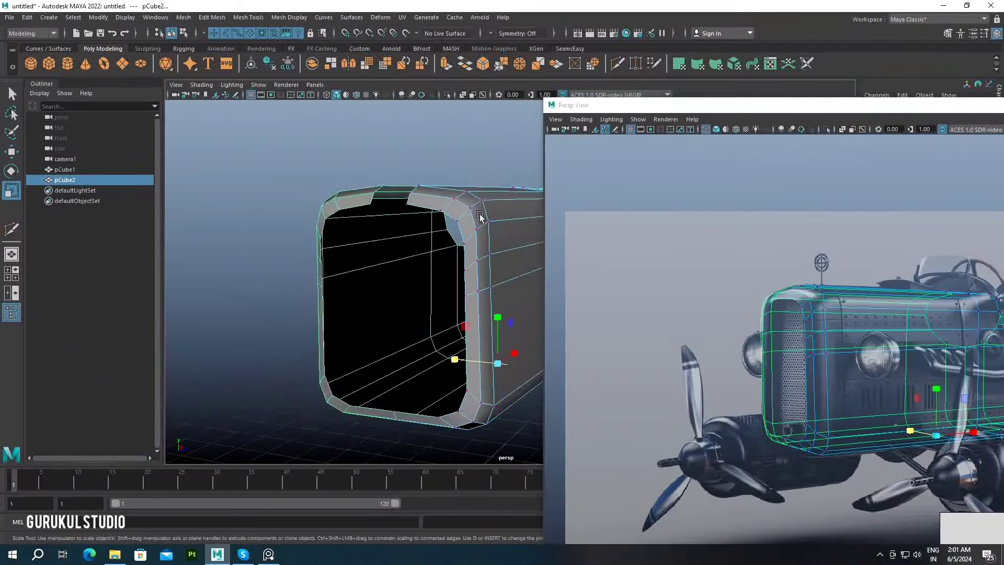
pyautogui.click(480, 217)
pyautogui.keyDown('alt'); pyautogui.moveTo(502, 209); pyautogui.dragTo(501, 157); pyautogui.keyUp('alt')
pyautogui.keyDown('shift'); pyautogui.rightClick(451, 289); pyautogui.keyUp('shift')
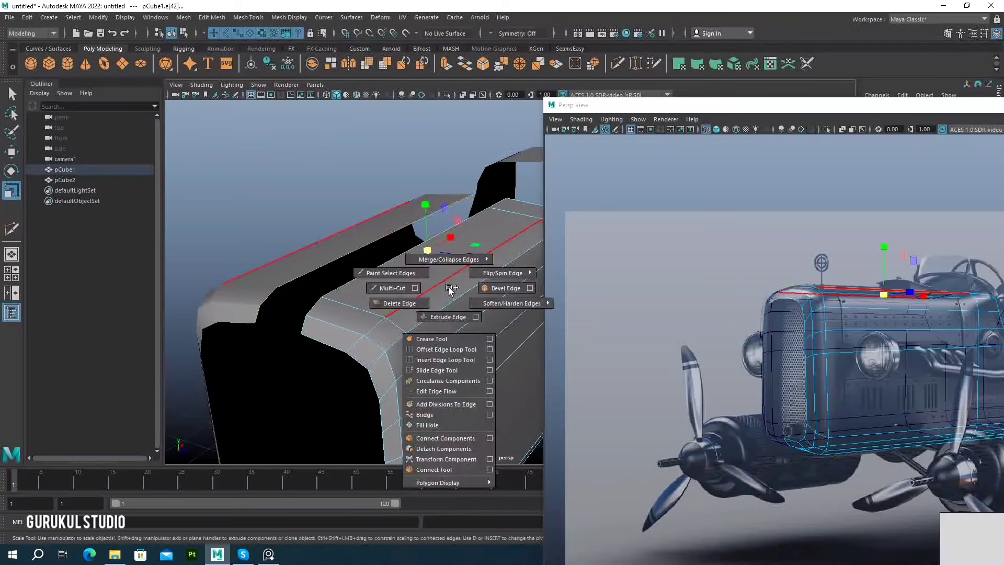
# Orbit to the body's front end in object mode, moving the reference window aside
pyautogui.press('w')
pyautogui.keyDown('alt'); pyautogui.moveTo(457, 259); pyautogui.dragTo(474, 239); pyautogui.keyUp('alt')
pyautogui.keyDown('shift'); pyautogui.rightClick(474, 240); pyautogui.keyUp('shift')
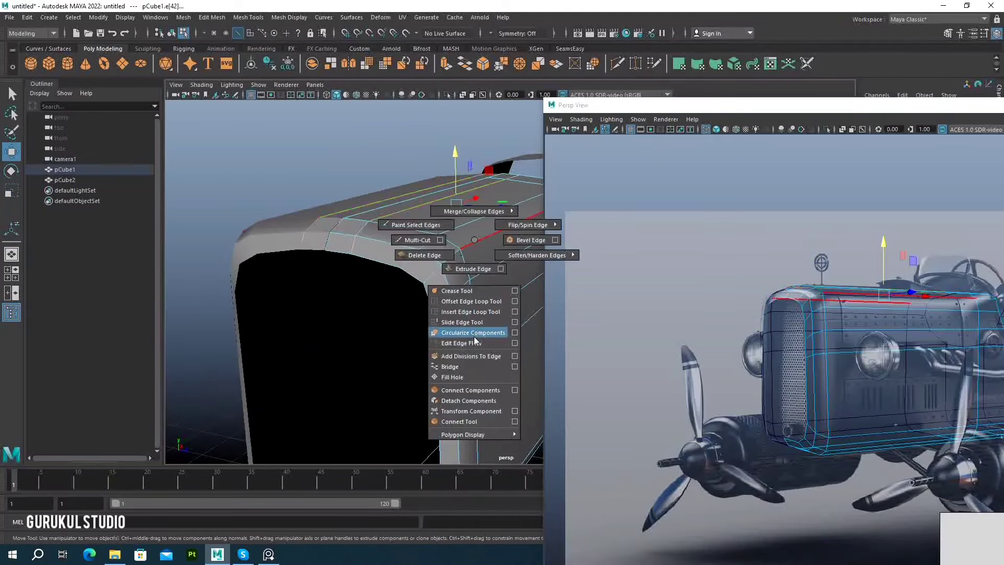
pyautogui.press('F8')
pyautogui.keyDown('alt'); pyautogui.moveTo(406, 284); pyautogui.dragTo(469, 203); pyautogui.keyUp('alt')
pyautogui.moveTo(601, 104); pyautogui.dragTo(626, 99)
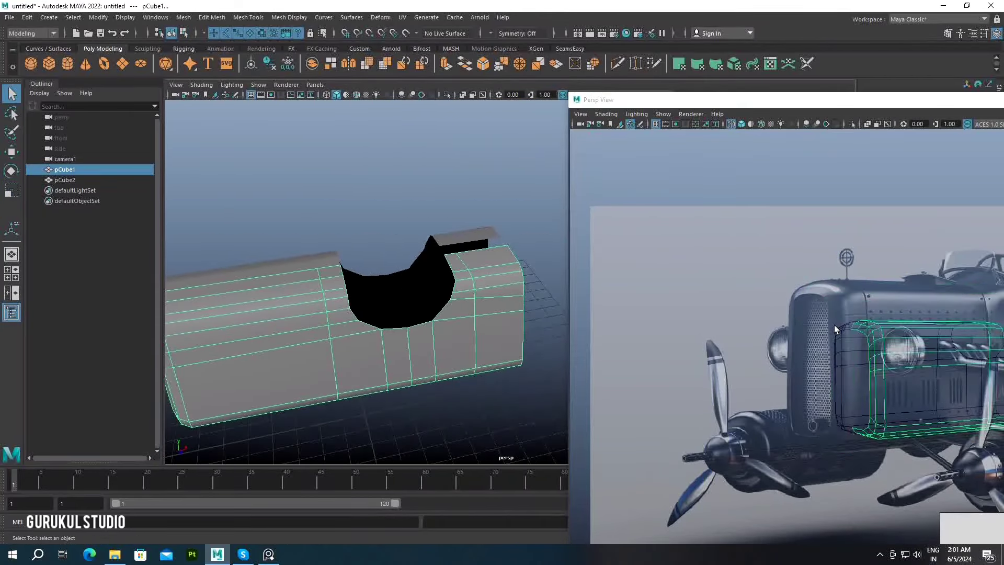
pyautogui.keyDown('alt'); pyautogui.moveTo(366, 261); pyautogui.dragTo(272, 209); pyautogui.keyUp('alt')
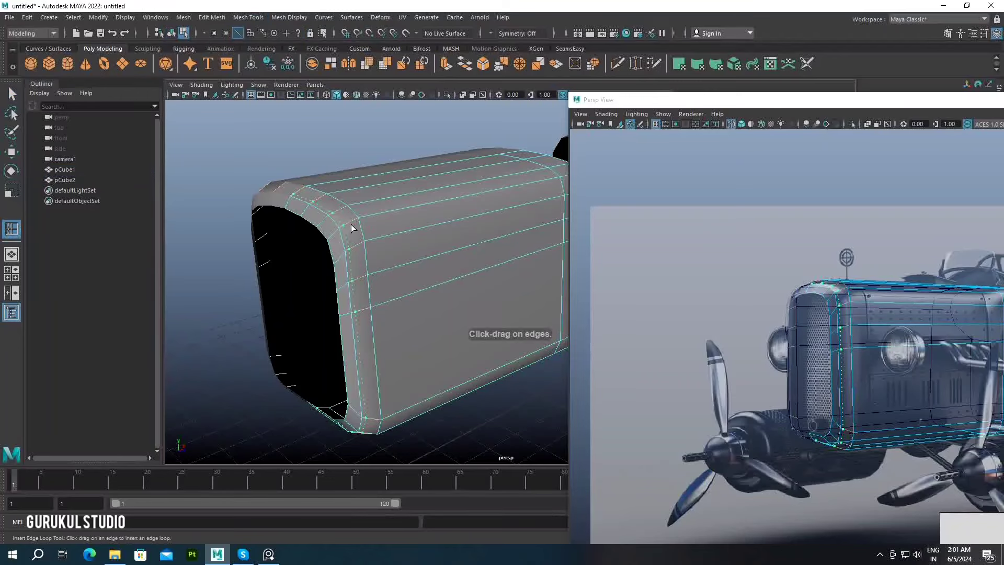
# Insert an edge loop around the front end and bevel it twice with an adjusted fraction
pyautogui.click(321, 224)
pyautogui.keyDown('shift'); pyautogui.rightClick(336, 225); pyautogui.keyUp('shift')
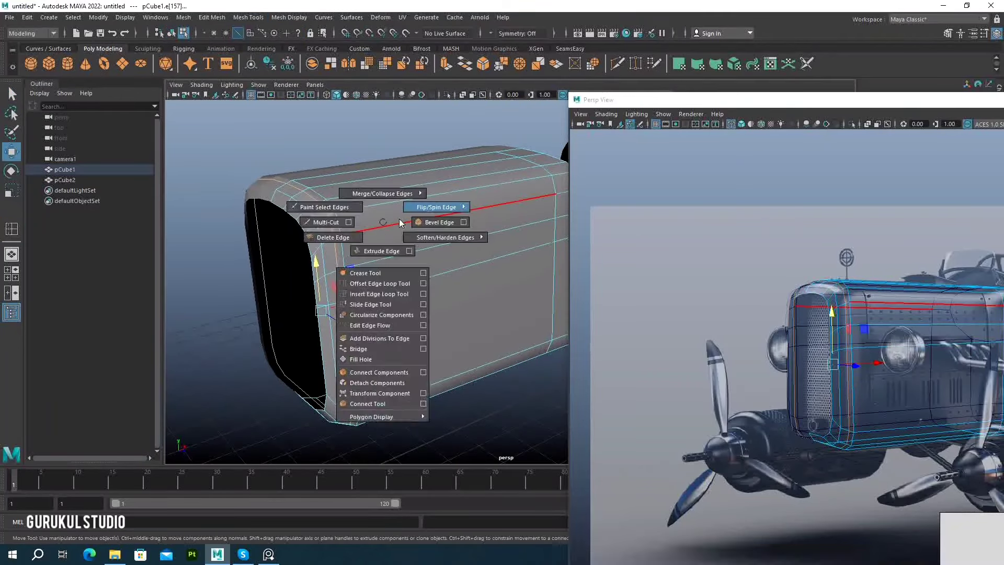
pyautogui.click(314, 217)
pyautogui.moveTo(837, 100)
pyautogui.mouseDown()
pyautogui.moveTo(848, 139)
pyautogui.moveTo(816, 409)
pyautogui.mouseUp()
pyautogui.click(981, 139)
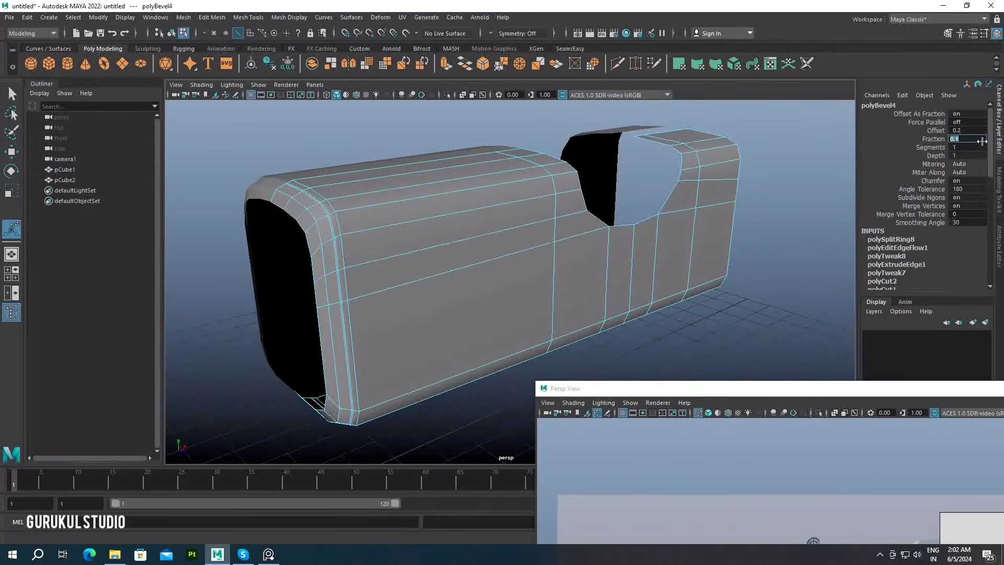
pyautogui.press('Return')
pyautogui.hotkey('ctrl', 'b')
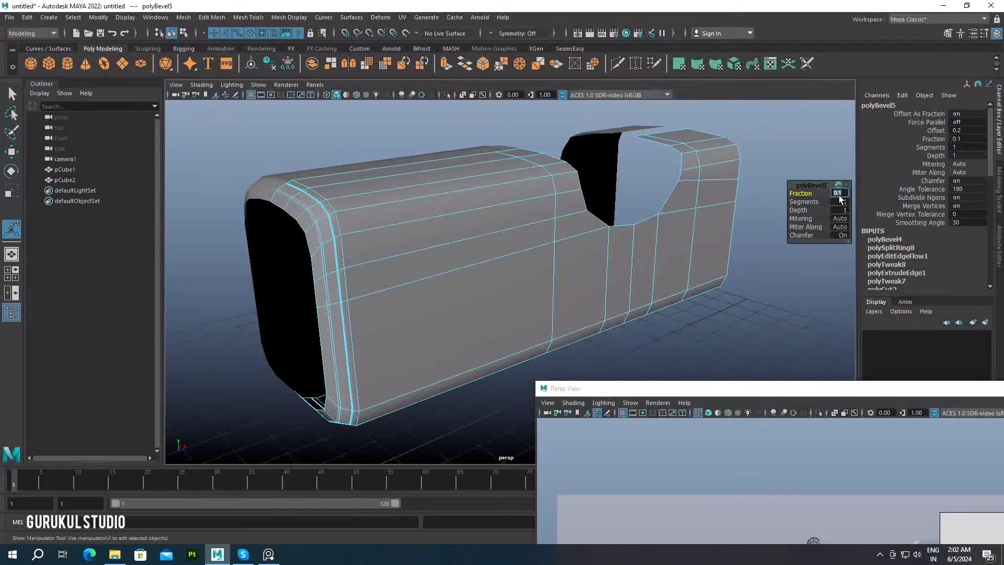
pyautogui.press('q')
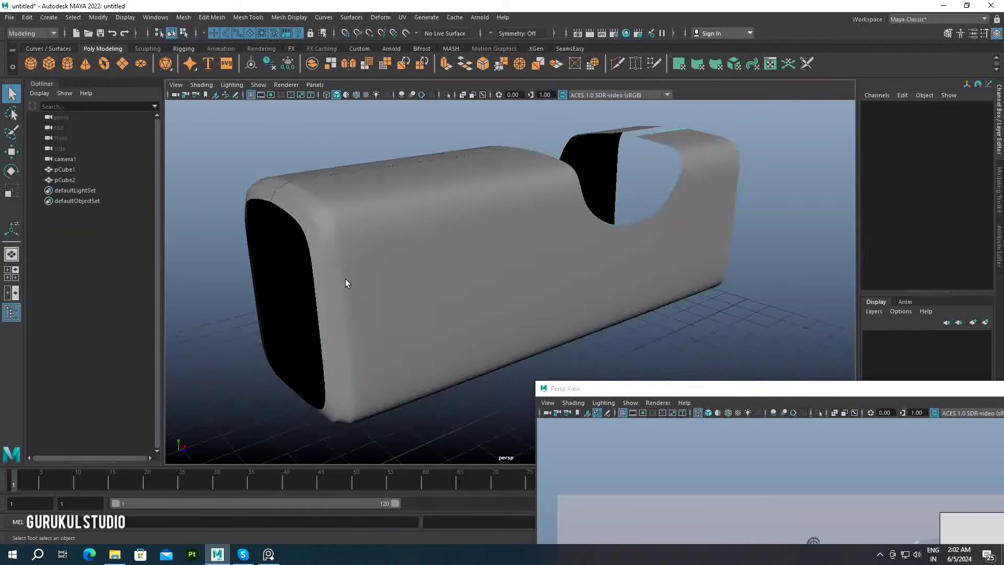
pyautogui.scroll(3, 345, 278)
# In vertex mode, raise the cutout's top corner vertex above the cockpit cutout
pyautogui.moveTo(644, 392); pyautogui.dragTo(679, 162)
pyautogui.scroll(3, 359, 262)
pyautogui.rightClick(345, 280)
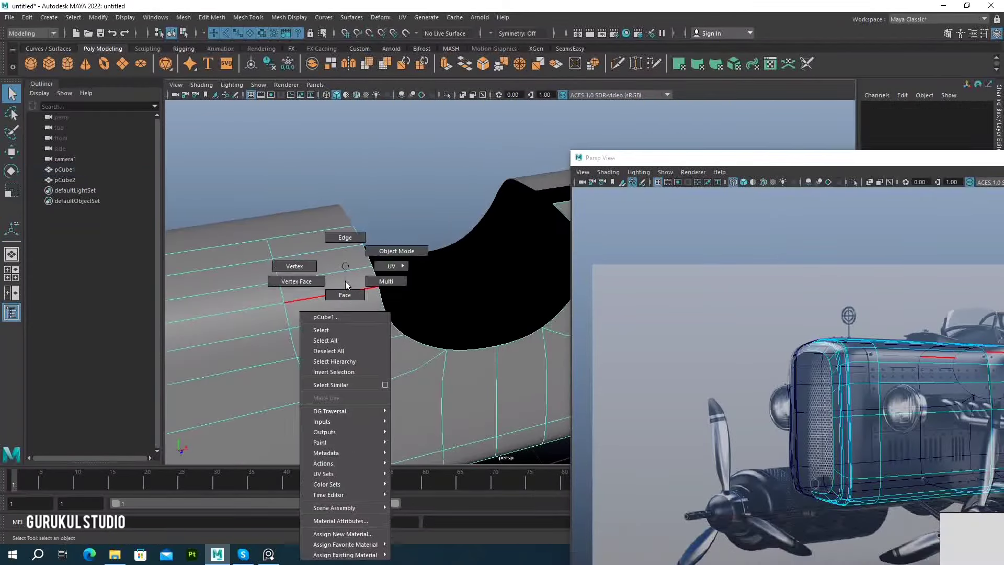
pyautogui.click(295, 265)
pyautogui.click(336, 196)
pyautogui.press('w')
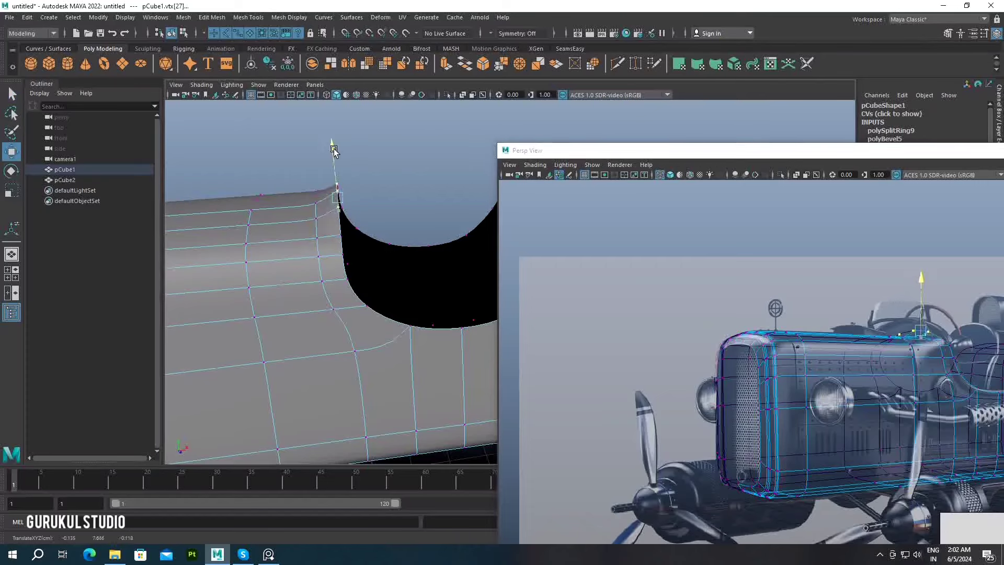
pyautogui.keyDown('alt'); pyautogui.moveTo(378, 209); pyautogui.dragTo(314, 251); pyautogui.keyUp('alt')
# Move the vertices along and beside the cutout edge to smooth its curve
pyautogui.click(326, 284)
pyautogui.click(348, 300)
pyautogui.moveTo(348, 301)
pyautogui.keyDown('alt'); pyautogui.mouseDown()
pyautogui.moveTo(366, 324)
pyautogui.moveTo(347, 332)
pyautogui.moveTo(406, 287)
pyautogui.mouseUp(); pyautogui.keyUp('alt')
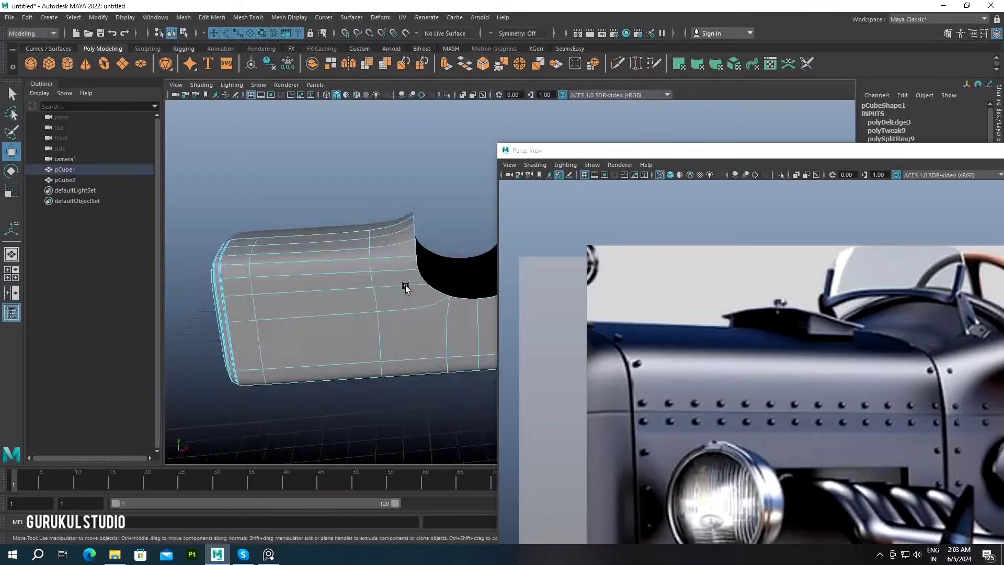
pyautogui.press('F8')
pyautogui.moveTo(359, 265)
pyautogui.keyDown('alt'); pyautogui.mouseDown()
pyautogui.moveTo(392, 277)
pyautogui.moveTo(314, 293)
pyautogui.moveTo(366, 354)
pyautogui.mouseUp(); pyautogui.keyUp('alt')
pyautogui.press('F9')
pyautogui.scroll(5, 386, 273)
pyautogui.click(350, 270)
pyautogui.keyDown('alt'); pyautogui.moveTo(371, 309); pyautogui.dragTo(354, 200, button='middle'); pyautogui.keyUp('alt')
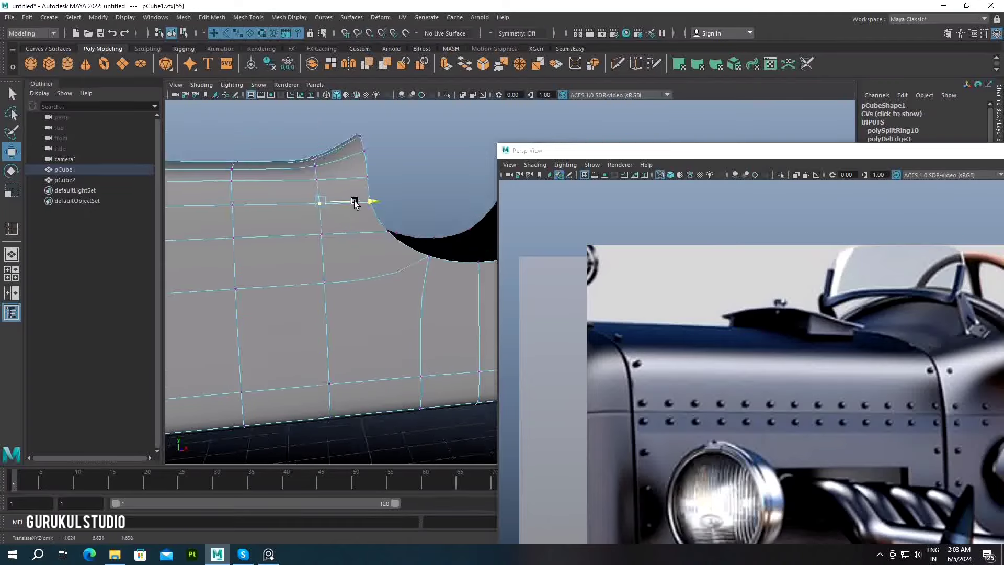
# Orbit to the cutout's top and move the reference window to reveal the car reference
pyautogui.keyDown('alt'); pyautogui.moveTo(358, 200); pyautogui.dragTo(407, 259); pyautogui.keyUp('alt')
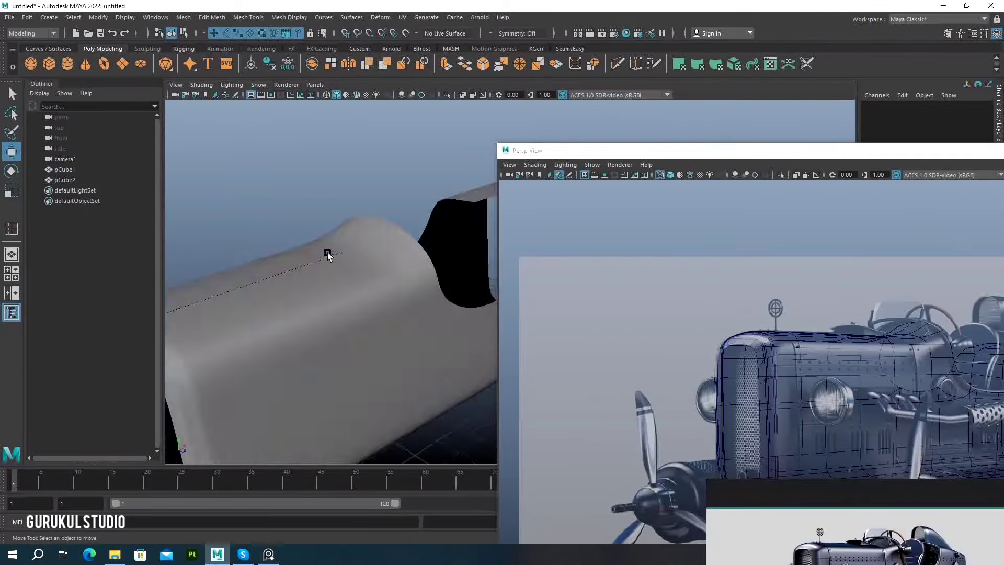
pyautogui.moveTo(403, 214); pyautogui.dragTo(366, 217, button='right')
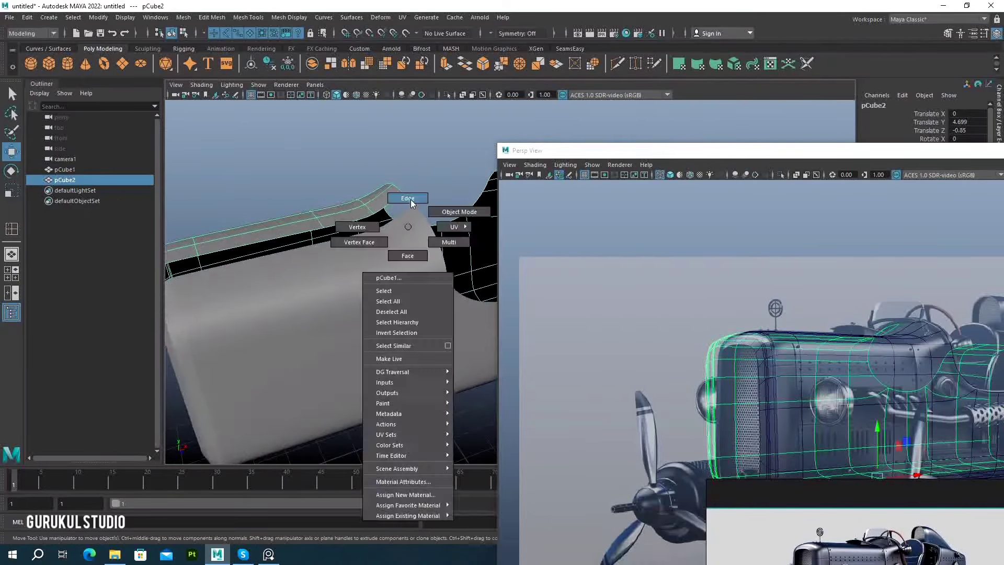
pyautogui.click(412, 200)
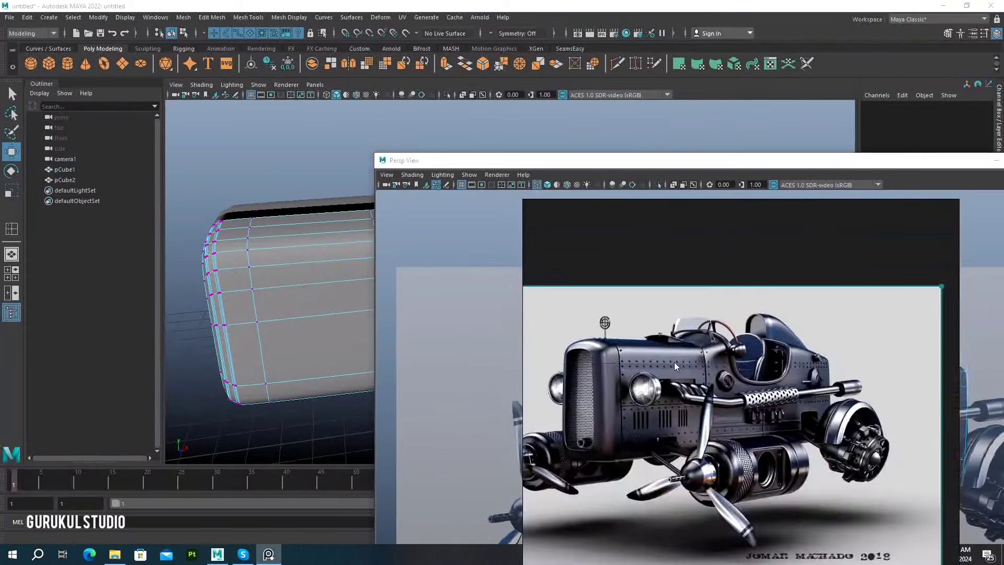
pyautogui.moveTo(680, 157); pyautogui.dragTo(741, 395)
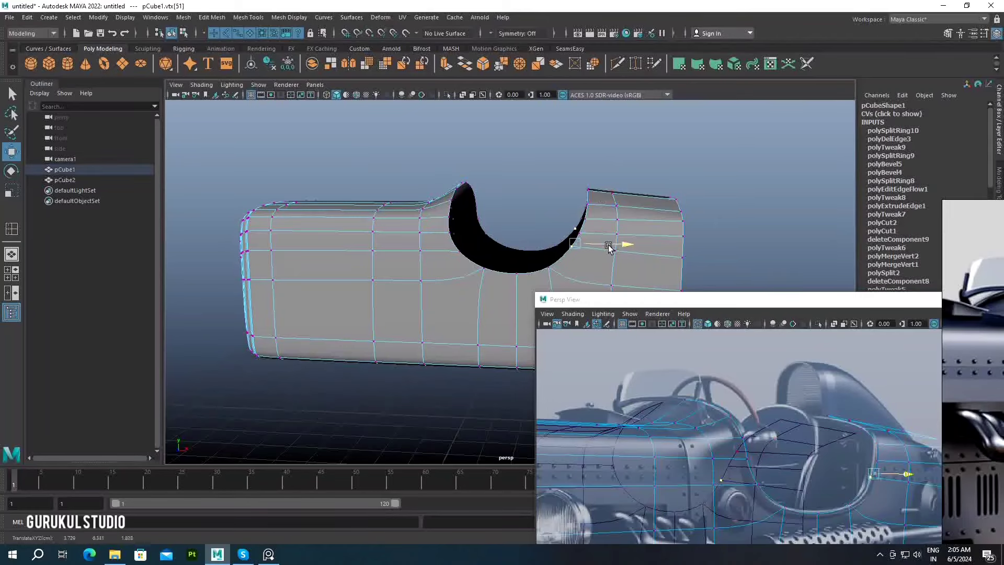
# Reshape the cutout's rear edge vertex and insert an edge loop behind the cutout
pyautogui.click(572, 253)
pyautogui.keyDown('alt'); pyautogui.moveTo(573, 253); pyautogui.dragTo(515, 251, button='middle'); pyautogui.keyUp('alt')
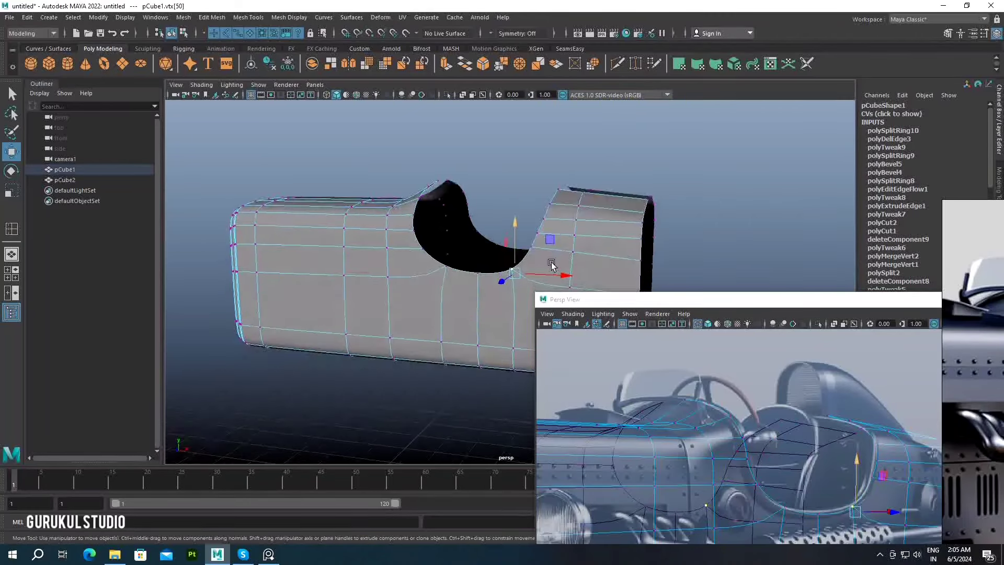
pyautogui.moveTo(555, 251); pyautogui.dragTo(575, 236)
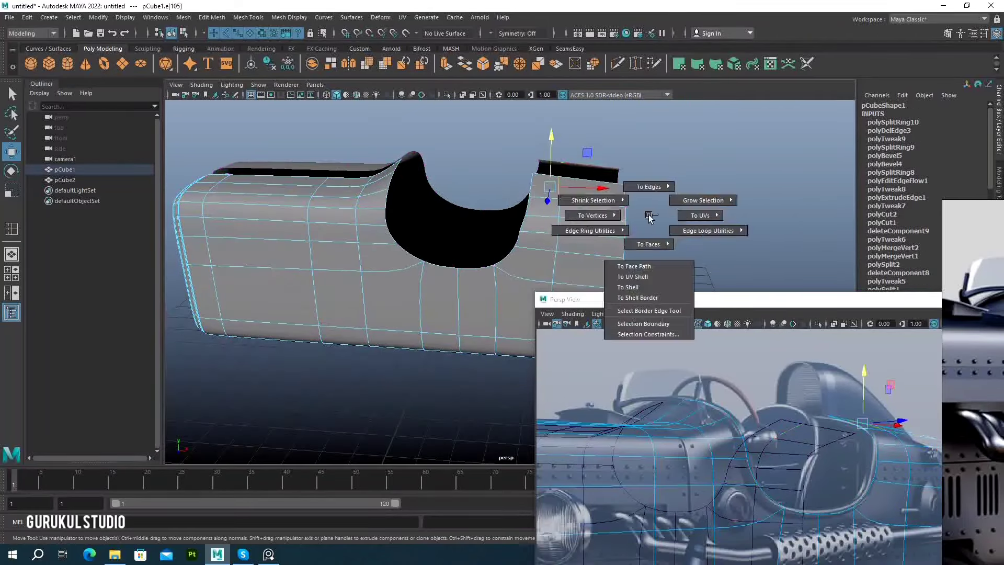
pyautogui.keyDown('shift'); pyautogui.moveTo(609, 211); pyautogui.dragTo(607, 272, button='right'); pyautogui.keyUp('shift')
pyautogui.click(523, 235)
pyautogui.moveTo(523, 236)
pyautogui.keyDown('alt'); pyautogui.mouseDown()
pyautogui.moveTo(461, 183)
pyautogui.moveTo(413, 168)
pyautogui.mouseUp(); pyautogui.keyUp('alt')
pyautogui.scroll(-5, 413, 167)
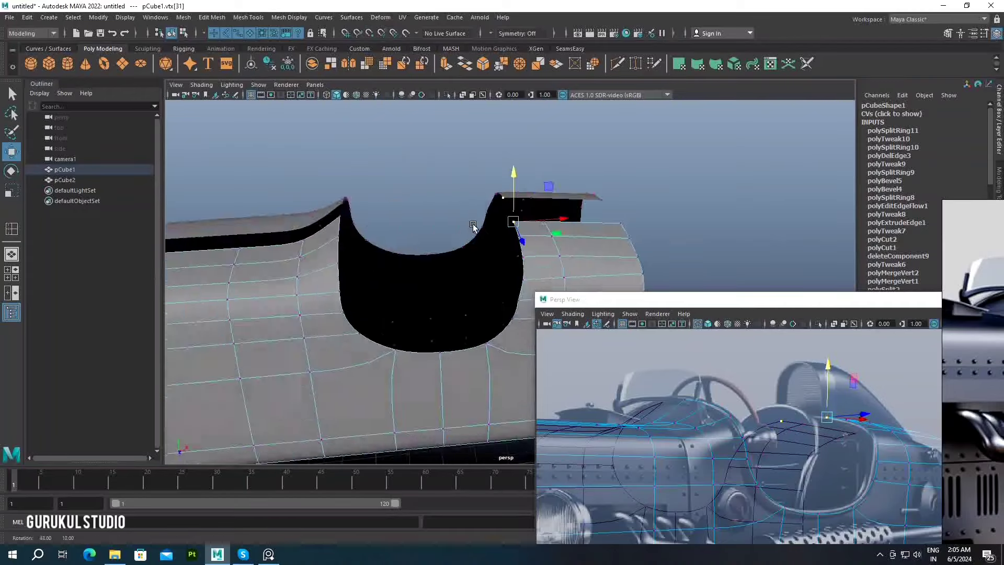
# Extrude a cockpit rim edge and pull it up into a lip
pyautogui.press('F8')
pyautogui.moveTo(484, 139)
pyautogui.keyDown('alt'); pyautogui.mouseDown()
pyautogui.moveTo(468, 206)
pyautogui.moveTo(428, 219)
pyautogui.mouseUp(); pyautogui.keyUp('alt')
pyautogui.scroll(5, 429, 219)
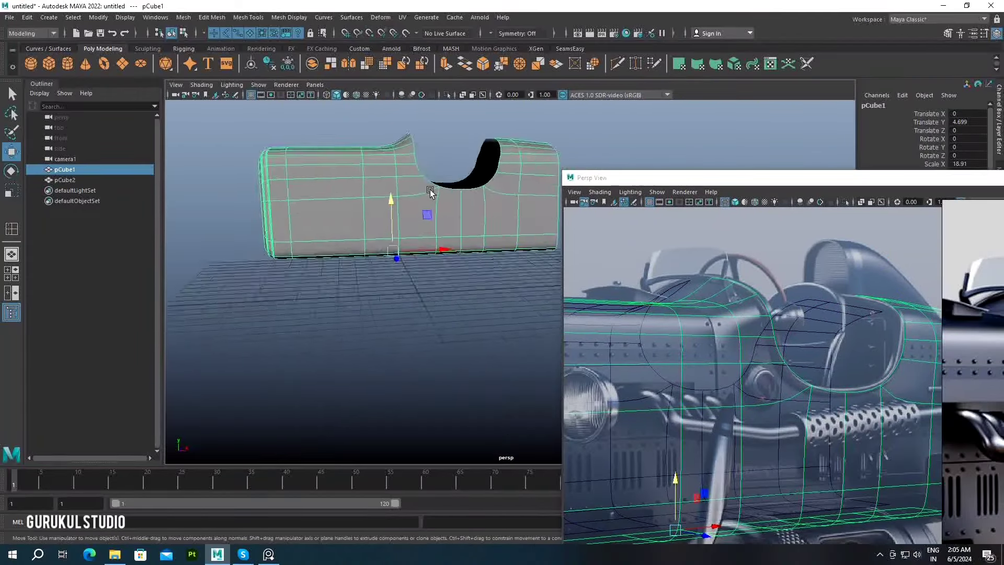
pyautogui.moveTo(416, 236); pyautogui.dragTo(421, 194, button='right')
pyautogui.click(367, 171)
pyautogui.keyDown('shift'); pyautogui.moveTo(460, 230); pyautogui.dragTo(491, 209, button='right'); pyautogui.keyUp('shift')
pyautogui.keyDown('alt'); pyautogui.moveTo(492, 209); pyautogui.dragTo(417, 295); pyautogui.keyUp('alt')
# Insert an edge loop across the body side and select an edge near the cutout corner
pyautogui.keyDown('alt'); pyautogui.moveTo(559, 367); pyautogui.dragTo(338, 211); pyautogui.keyUp('alt')
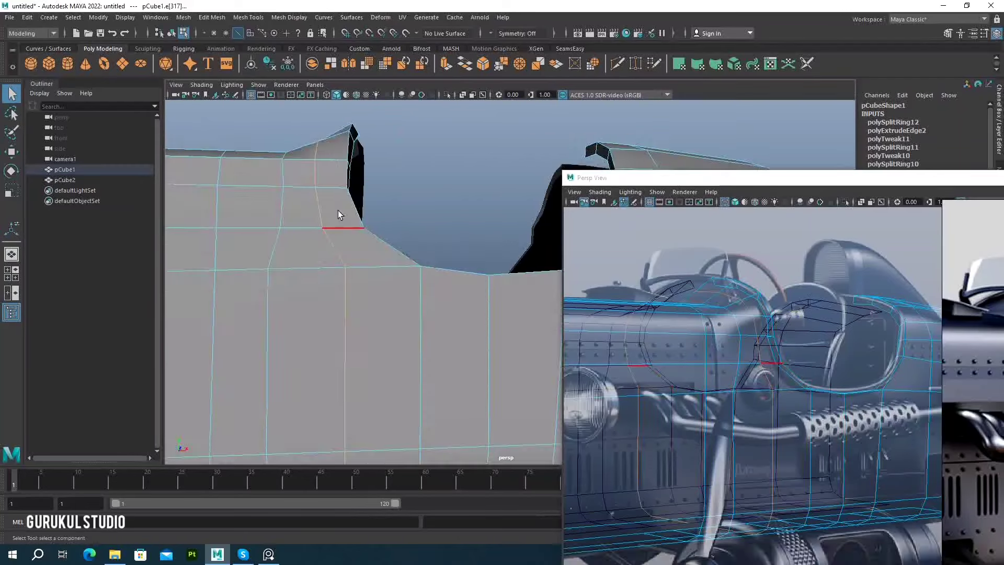
pyautogui.scroll(3, 405, 221)
pyautogui.press('F8')
pyautogui.moveTo(406, 222)
pyautogui.keyDown('alt'); pyautogui.mouseDown()
pyautogui.moveTo(421, 209)
pyautogui.moveTo(462, 252)
pyautogui.moveTo(474, 314)
pyautogui.mouseUp(); pyautogui.keyUp('alt')
pyautogui.click(421, 210)
pyautogui.press('r')
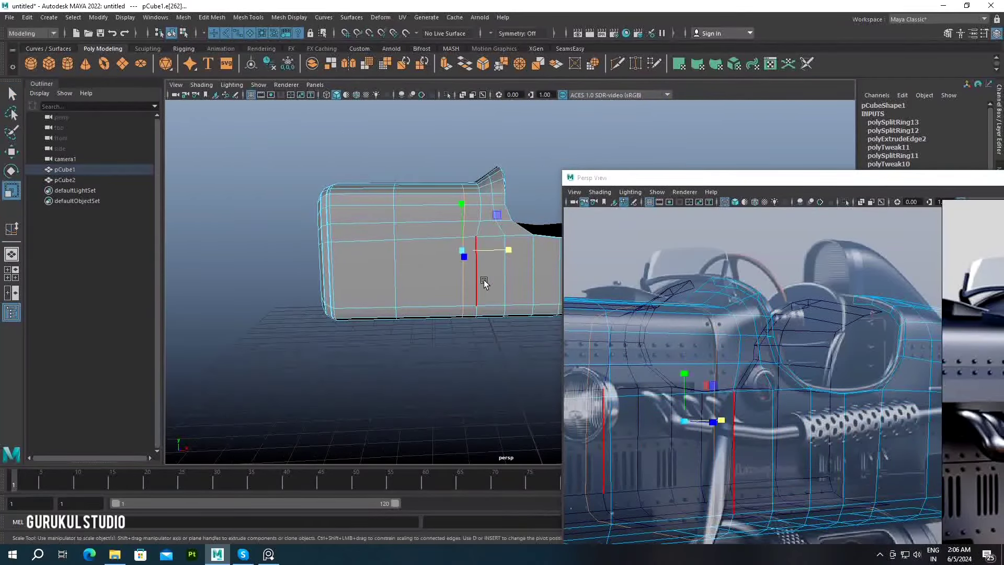
pyautogui.click(498, 255)
pyautogui.scroll(5, 426, 207)
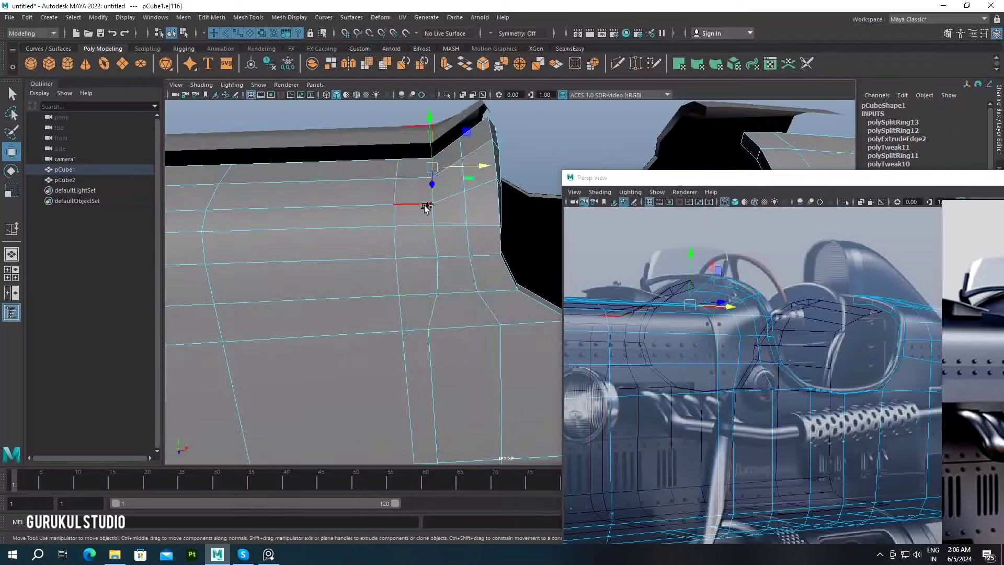
pyautogui.press('q')
pyautogui.keyDown('alt'); pyautogui.moveTo(470, 195); pyautogui.dragTo(437, 202); pyautogui.keyUp('alt')
# Scale the selected side and front edges inward to tighten the body to the reference
pyautogui.click(413, 314)
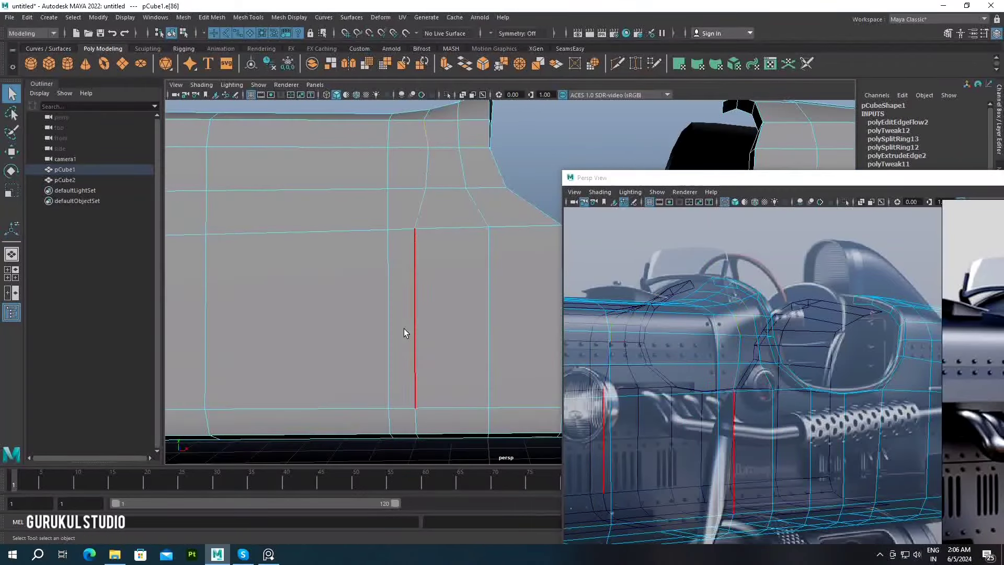
pyautogui.press('F8')
pyautogui.keyDown('alt'); pyautogui.moveTo(479, 272); pyautogui.dragTo(357, 246); pyautogui.keyUp('alt')
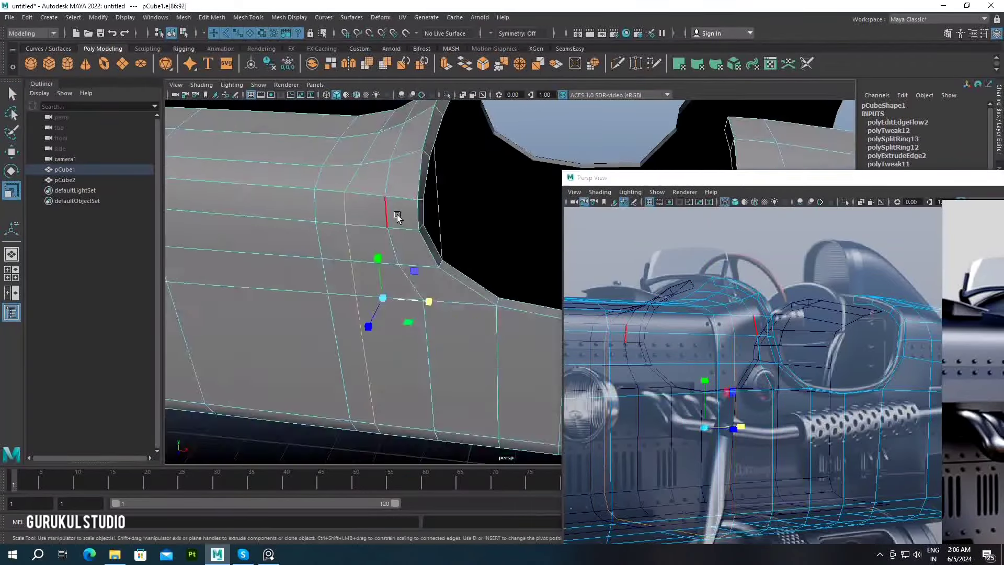
pyautogui.keyDown('alt'); pyautogui.moveTo(459, 208); pyautogui.dragTo(471, 194); pyautogui.keyUp('alt')
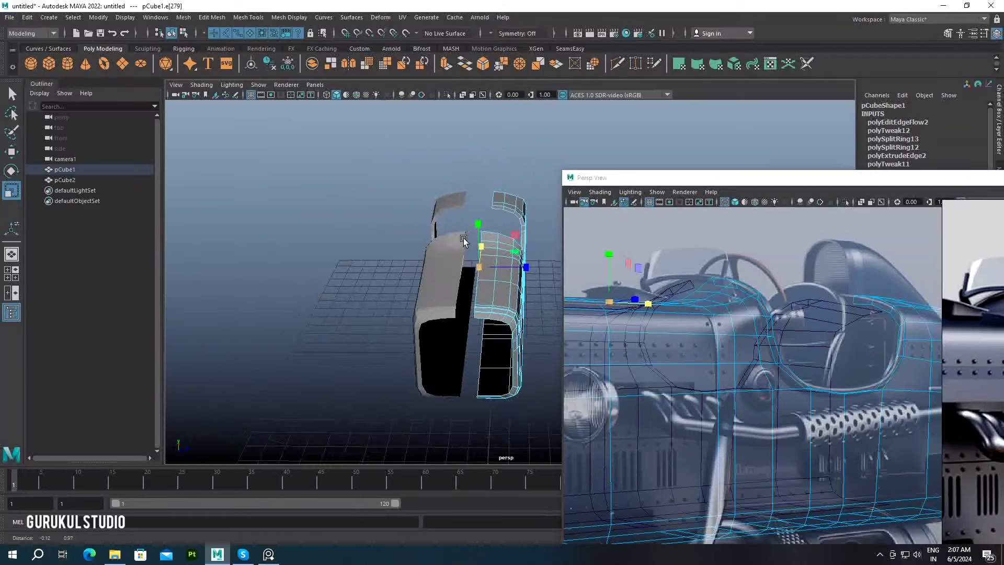
pyautogui.scroll(5, 471, 193)
pyautogui.click(403, 271)
pyautogui.moveTo(397, 269)
pyautogui.keyDown('alt'); pyautogui.mouseDown()
pyautogui.moveTo(346, 337)
pyautogui.moveTo(347, 253)
pyautogui.mouseUp(); pyautogui.keyUp('alt')
pyautogui.click(346, 253)
pyautogui.moveTo(390, 221)
pyautogui.keyDown('alt'); pyautogui.mouseDown()
pyautogui.moveTo(421, 348)
pyautogui.moveTo(366, 235)
pyautogui.mouseUp(); pyautogui.keyUp('alt')
pyautogui.click(366, 157)
pyautogui.click(339, 251)
# Move the rear-section vertices and nudge the cockpit rim edge upward
pyautogui.scroll(4, 377, 252)
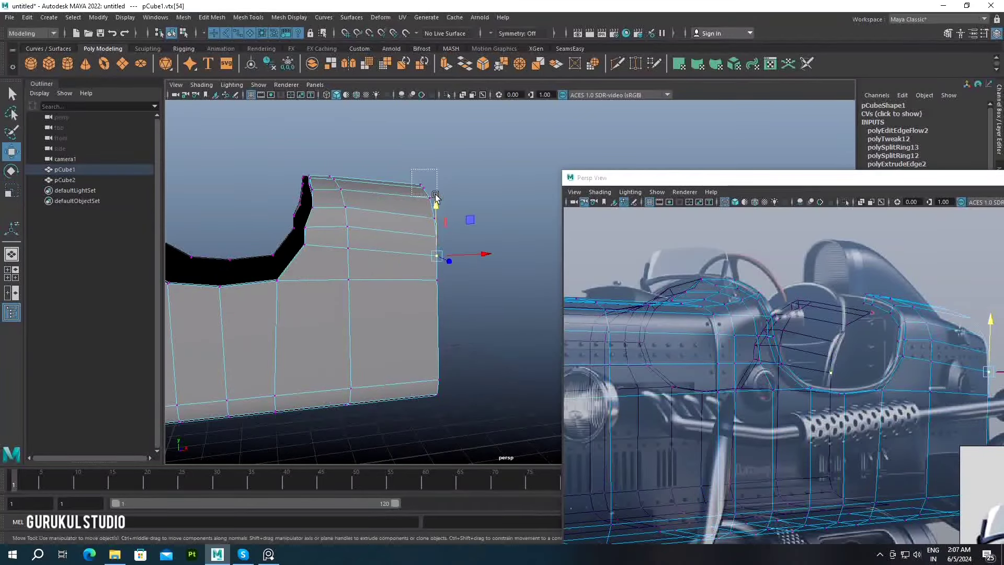
pyautogui.moveTo(437, 224)
pyautogui.keyDown('alt'); pyautogui.mouseDown()
pyautogui.moveTo(419, 246)
pyautogui.moveTo(444, 258)
pyautogui.mouseUp(); pyautogui.keyUp('alt')
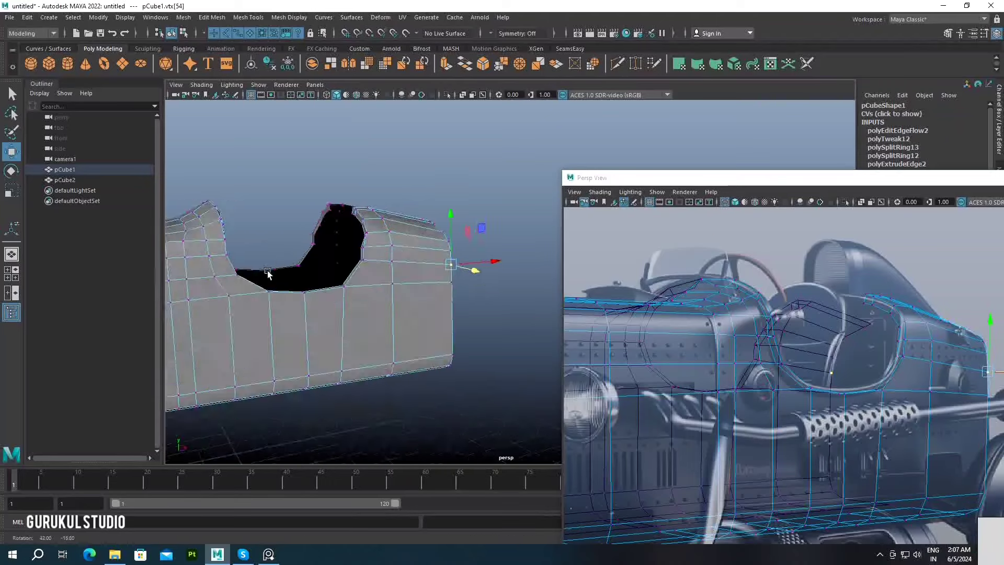
pyautogui.keyDown('alt'); pyautogui.moveTo(534, 324); pyautogui.dragTo(450, 230); pyautogui.keyUp('alt')
pyautogui.rightClick(450, 230)
pyautogui.click(399, 232)
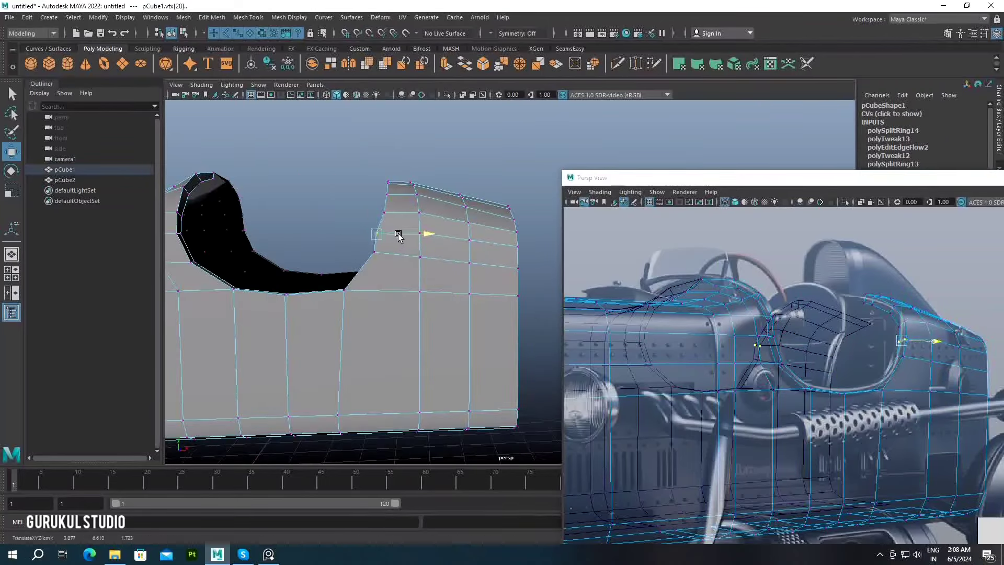
pyautogui.keyDown('alt'); pyautogui.moveTo(399, 254); pyautogui.dragTo(316, 235); pyautogui.keyUp('alt')
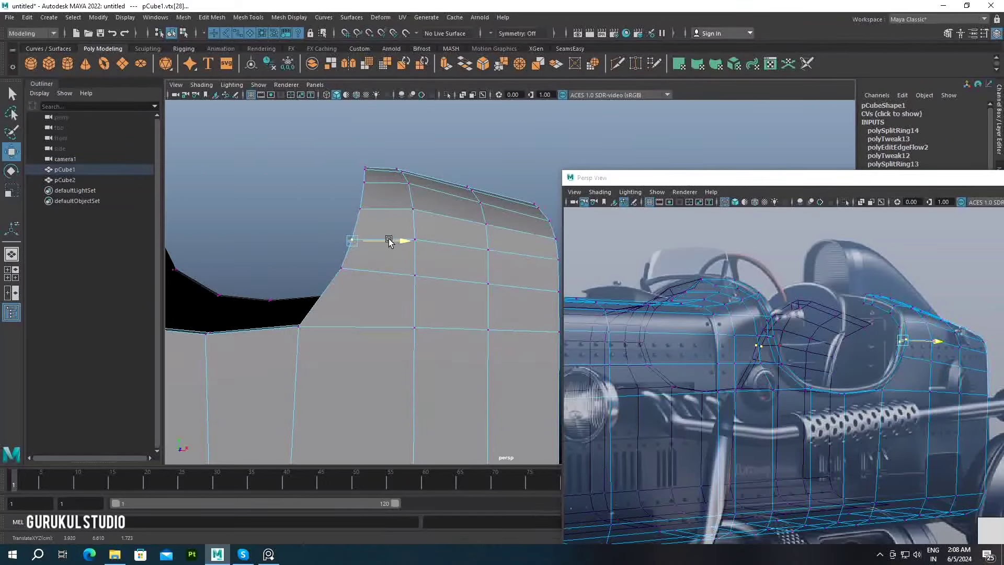
pyautogui.keyDown('alt'); pyautogui.moveTo(389, 241); pyautogui.dragTo(418, 240); pyautogui.keyUp('alt')
pyautogui.keyDown('alt'); pyautogui.moveTo(525, 239); pyautogui.dragTo(468, 257); pyautogui.keyUp('alt')
pyautogui.moveTo(468, 257); pyautogui.dragTo(470, 258)
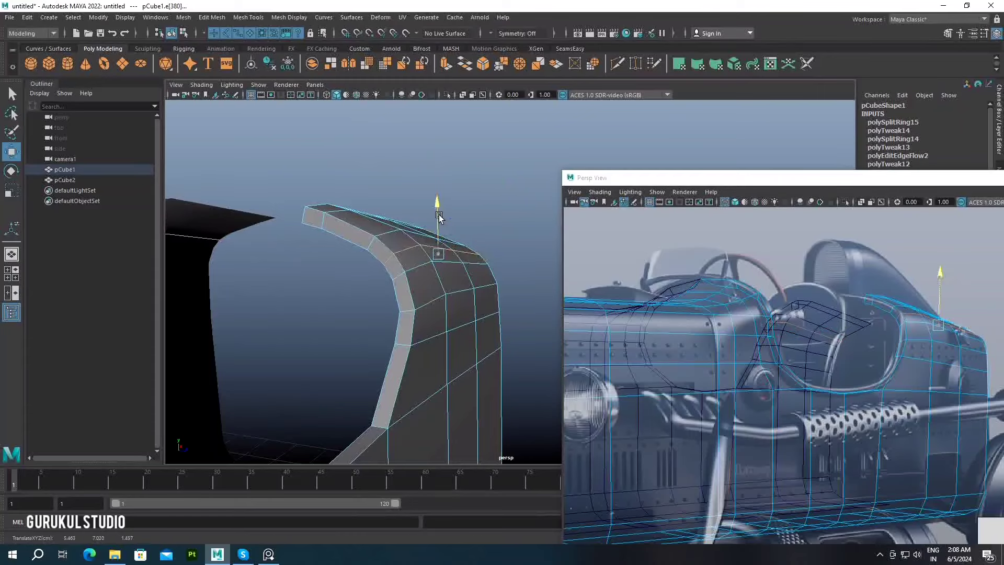
# Insert an edge loop across the rim and move a top-rim vertex to reshape the corner
pyautogui.moveTo(438, 218)
pyautogui.keyDown('alt'); pyautogui.mouseDown()
pyautogui.moveTo(404, 224)
pyautogui.moveTo(420, 243)
pyautogui.mouseUp(); pyautogui.keyUp('alt')
pyautogui.moveTo(332, 252)
pyautogui.keyDown('alt'); pyautogui.mouseDown()
pyautogui.moveTo(300, 256)
pyautogui.moveTo(399, 283)
pyautogui.moveTo(362, 279)
pyautogui.mouseUp(); pyautogui.keyUp('alt')
pyautogui.press('F8')
pyautogui.keyDown('shift'); pyautogui.click(353, 259); pyautogui.keyUp('shift')
pyautogui.press('F10')
pyautogui.click(362, 279)
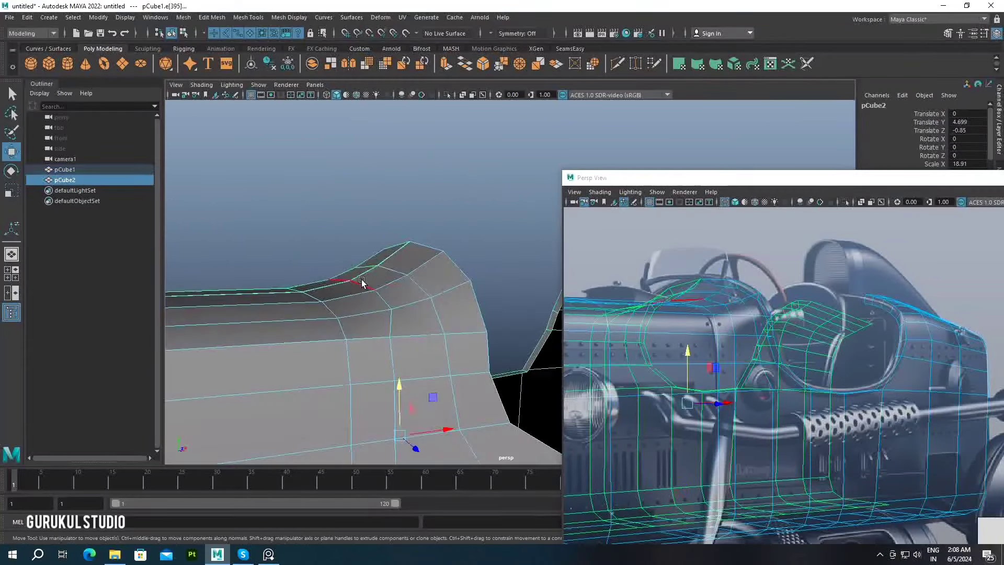
pyautogui.press('F9')
pyautogui.click(370, 305)
pyautogui.moveTo(375, 234)
pyautogui.keyDown('alt'); pyautogui.mouseDown()
pyautogui.moveTo(370, 305)
pyautogui.moveTo(362, 240)
pyautogui.mouseUp(); pyautogui.keyUp('alt')
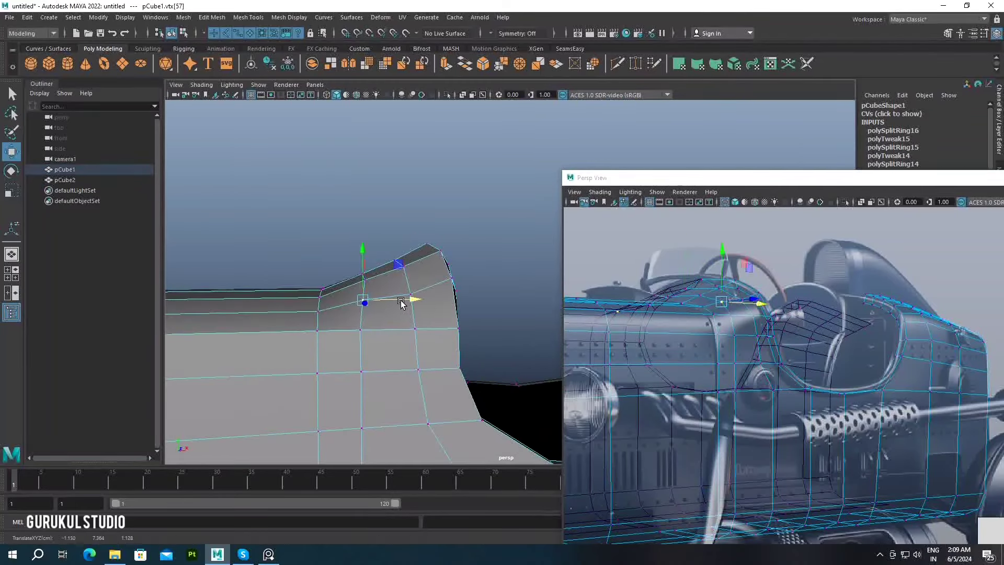
# Frame the body and save the scene as futuristic car.mb
pyautogui.press('F8')
pyautogui.press('f')
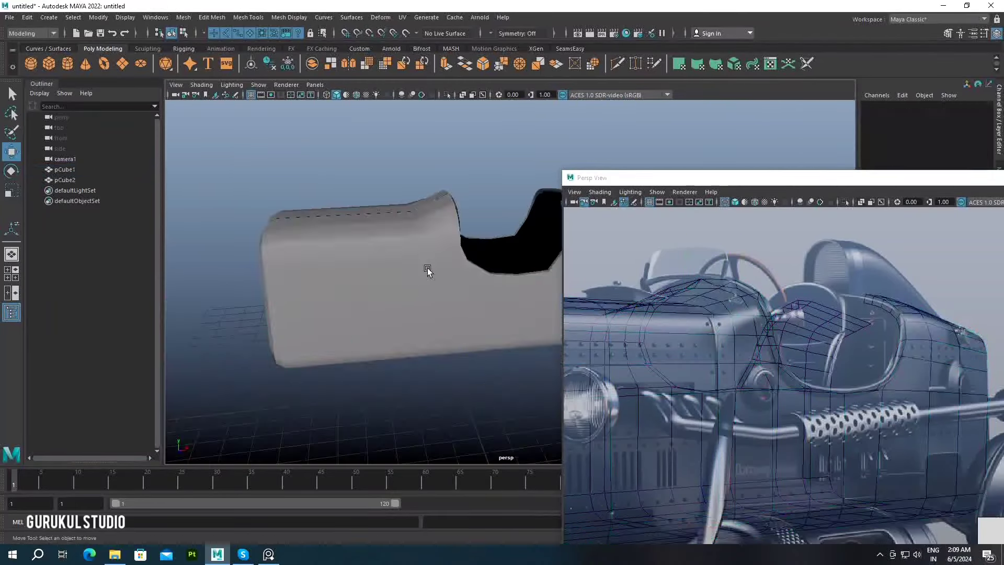
pyautogui.keyDown('alt'); pyautogui.moveTo(455, 262); pyautogui.dragTo(472, 305); pyautogui.keyUp('alt')
pyautogui.hotkey('ctrl', 's')
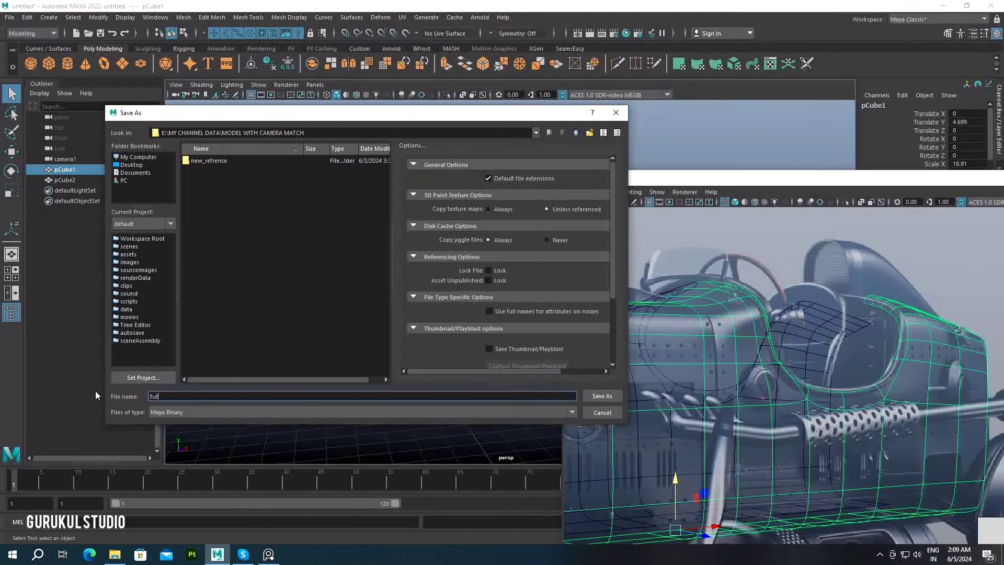
pyautogui.write('turistic car')
pyautogui.press('Return')
pyautogui.keyDown('alt'); pyautogui.moveTo(313, 246); pyautogui.dragTo(451, 263); pyautogui.keyUp('alt')
pyautogui.scroll(3, 729, 334)
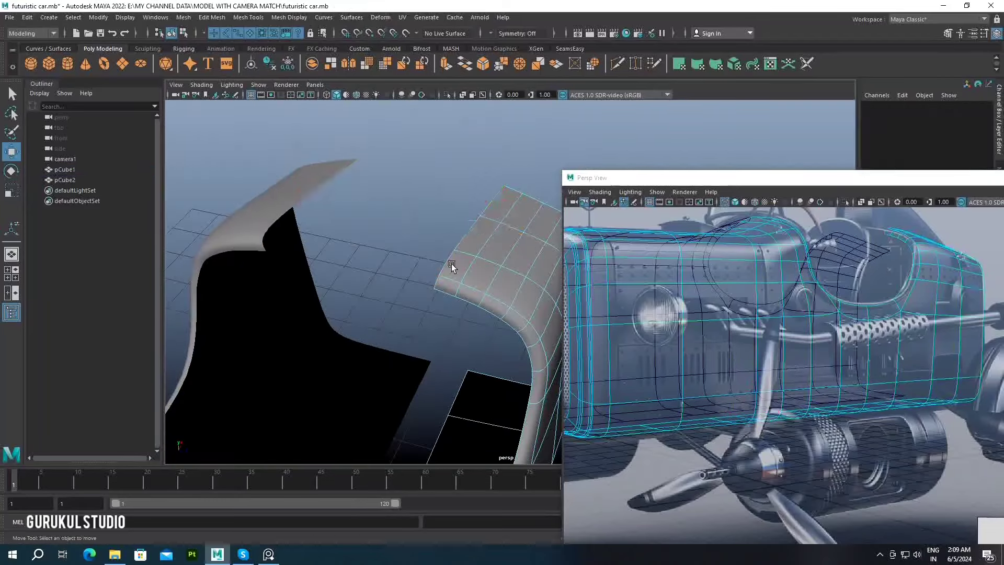
# Insert a new edge loop across the lower body shell pCube1
pyautogui.press('w')
pyautogui.moveTo(441, 215)
pyautogui.keyDown('alt'); pyautogui.mouseDown()
pyautogui.moveTo(396, 271)
pyautogui.moveTo(387, 246)
pyautogui.moveTo(460, 251)
pyautogui.moveTo(450, 246)
pyautogui.moveTo(486, 240)
pyautogui.mouseUp(); pyautogui.keyUp('alt')
pyautogui.press('q')
pyautogui.click(491, 243)
pyautogui.keyDown('alt'); pyautogui.moveTo(491, 243); pyautogui.dragTo(471, 253, button='middle'); pyautogui.keyUp('alt')
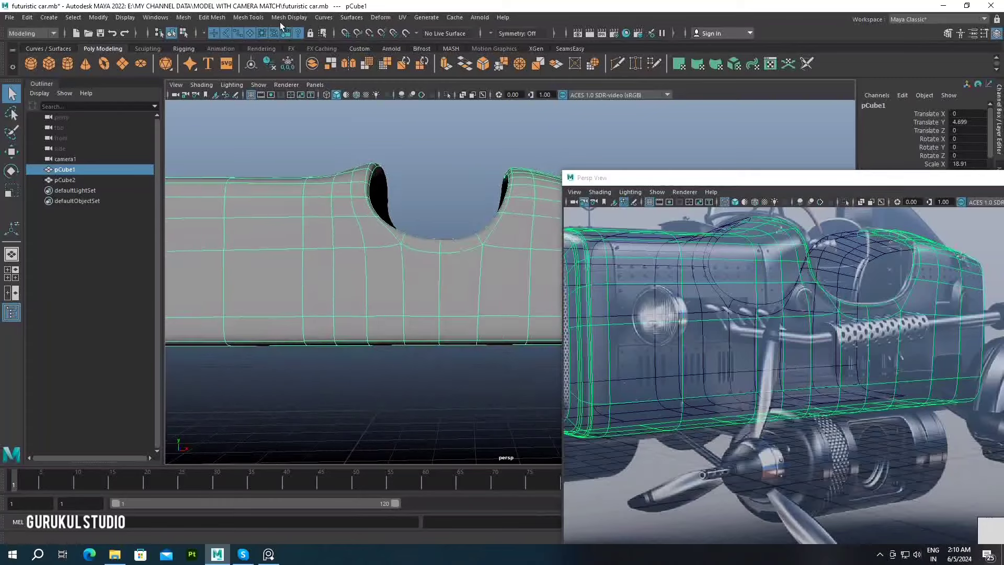
pyautogui.click(247, 18)
pyautogui.click(262, 86)
pyautogui.click(477, 249)
pyautogui.moveTo(478, 249)
pyautogui.keyDown('alt'); pyautogui.mouseDown()
pyautogui.moveTo(451, 292)
pyautogui.moveTo(405, 266)
pyautogui.mouseUp(); pyautogui.keyUp('alt')
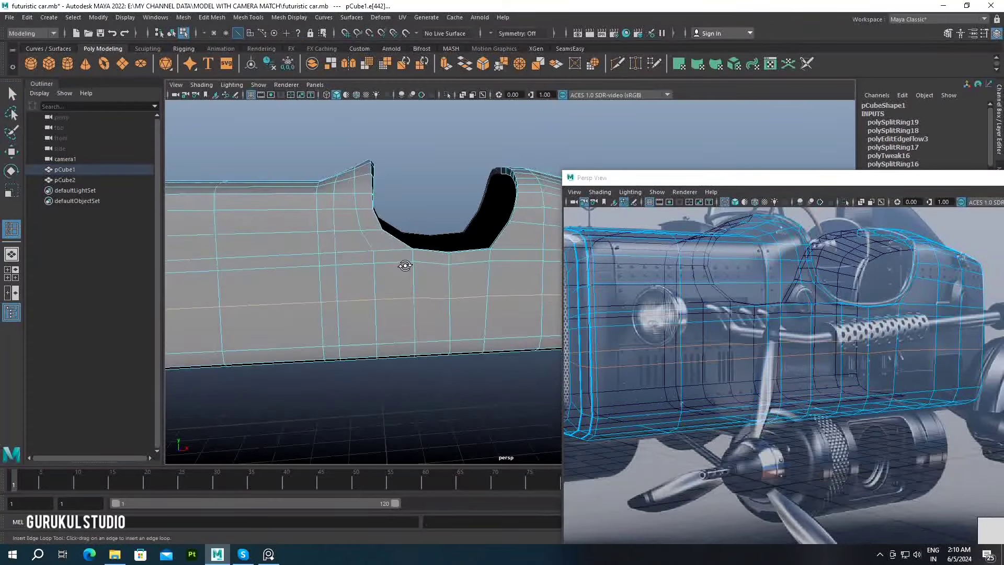
# Scale the body's end edge and move the lower shell down in top view
pyautogui.press('w')
pyautogui.keyDown('alt'); pyautogui.moveTo(481, 190); pyautogui.dragTo(429, 282); pyautogui.keyUp('alt')
pyautogui.scroll(5, 400, 318)
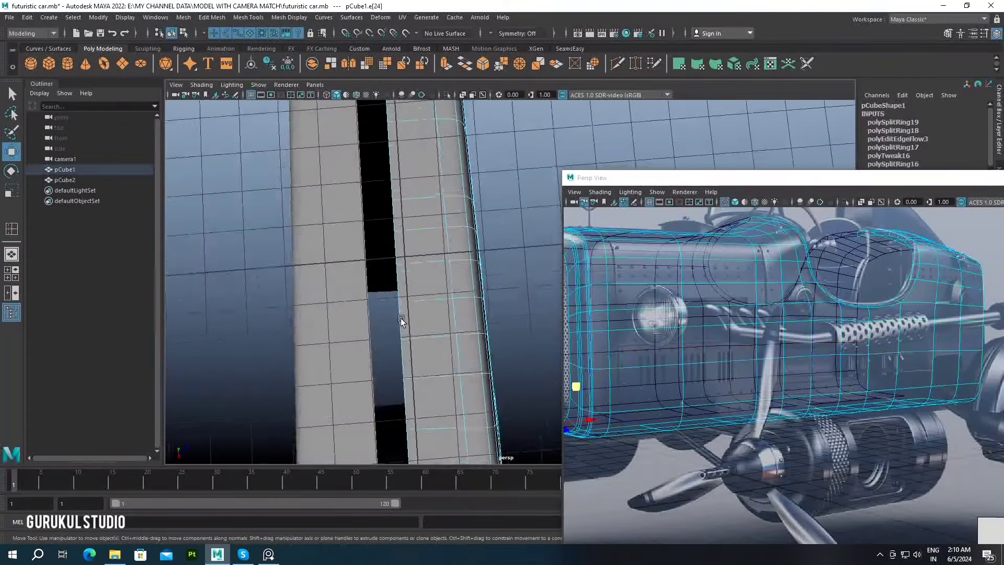
pyautogui.scroll(-3, 401, 318)
pyautogui.press('r')
pyautogui.keyDown('alt'); pyautogui.moveTo(424, 241); pyautogui.dragTo(418, 246); pyautogui.keyUp('alt')
pyautogui.scroll(-5, 420, 240)
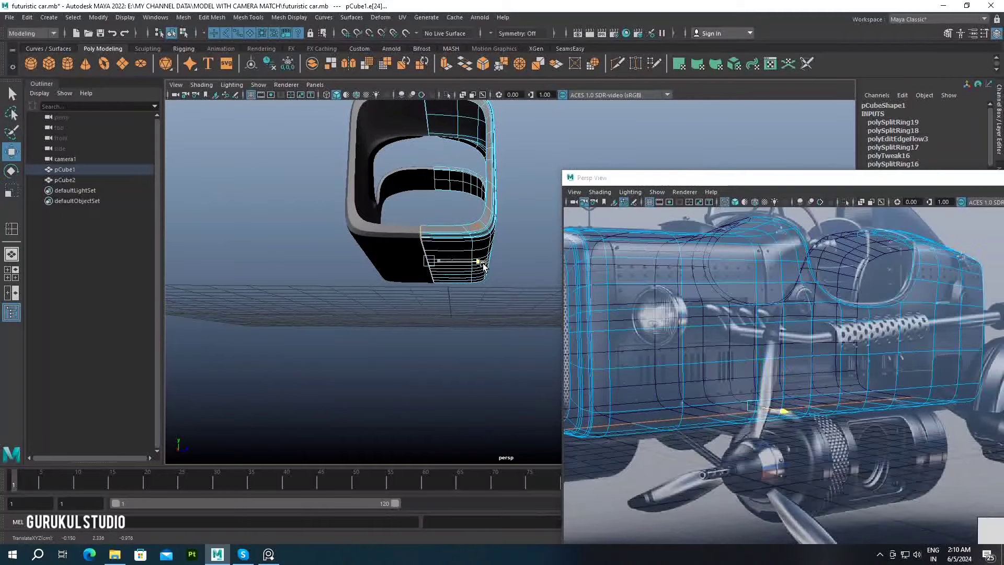
pyautogui.press('F8')
pyautogui.press('w')
pyautogui.scroll(-2, 381, 261)
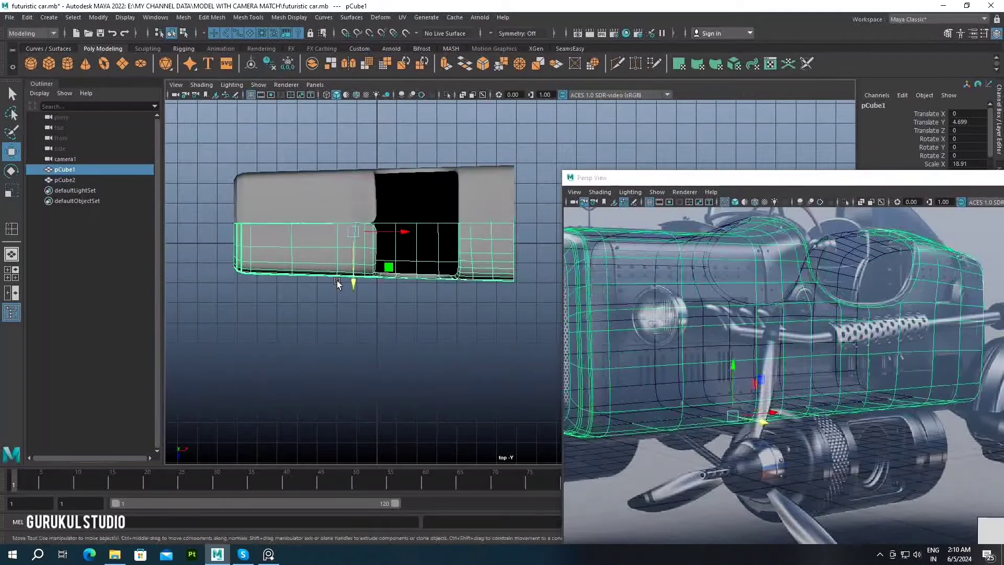
pyautogui.moveTo(337, 283); pyautogui.dragTo(352, 304, button='middle')
# Select the upper shell pCube2's vertices, then undo the selection
pyautogui.click(340, 218)
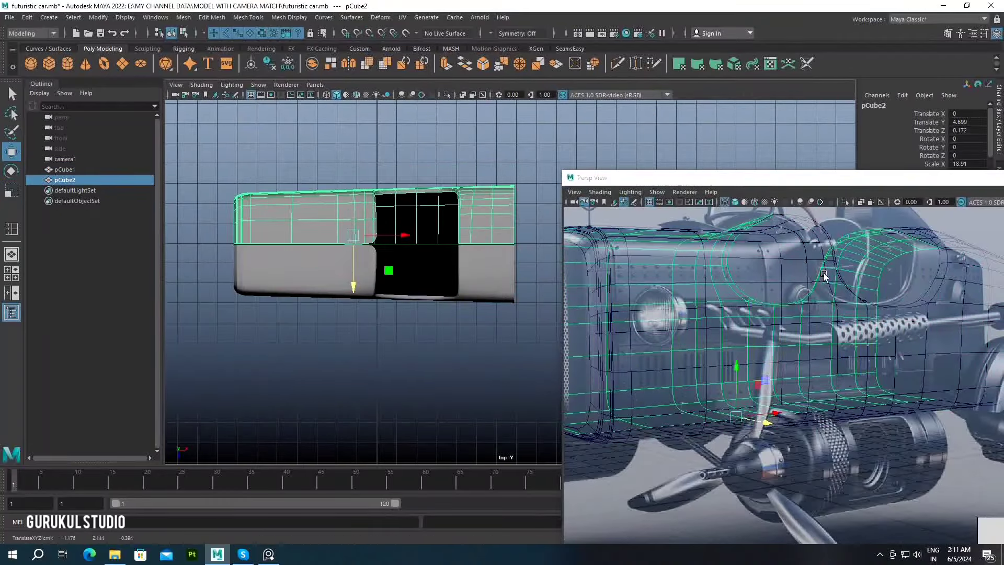
pyautogui.moveTo(824, 275)
pyautogui.keyDown('alt'); pyautogui.mouseDown()
pyautogui.moveTo(800, 319)
pyautogui.moveTo(837, 345)
pyautogui.moveTo(798, 345)
pyautogui.mouseUp(); pyautogui.keyUp('alt')
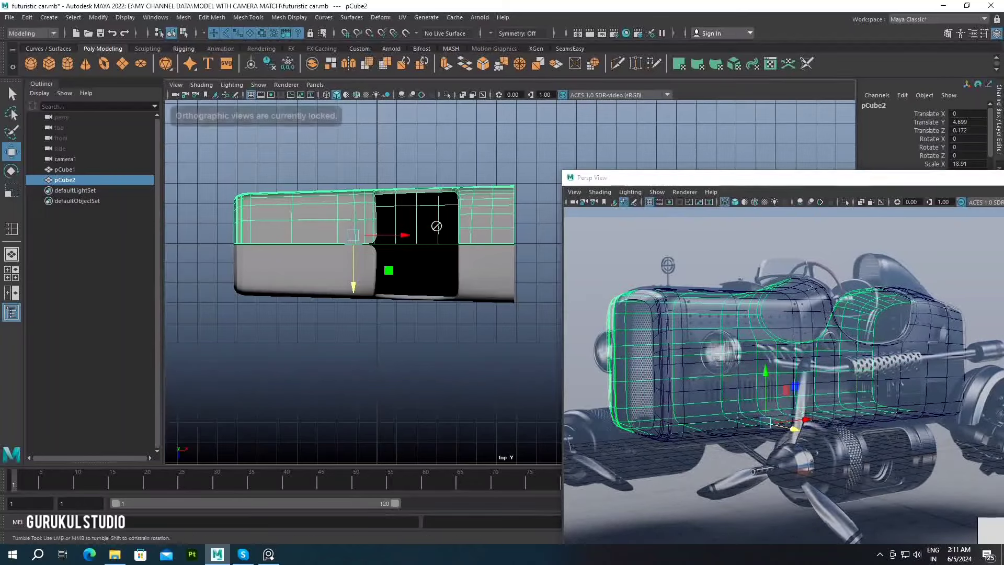
pyautogui.moveTo(436, 234); pyautogui.dragTo(360, 222, button='right')
pyautogui.moveTo(360, 221); pyautogui.dragTo(494, 247)
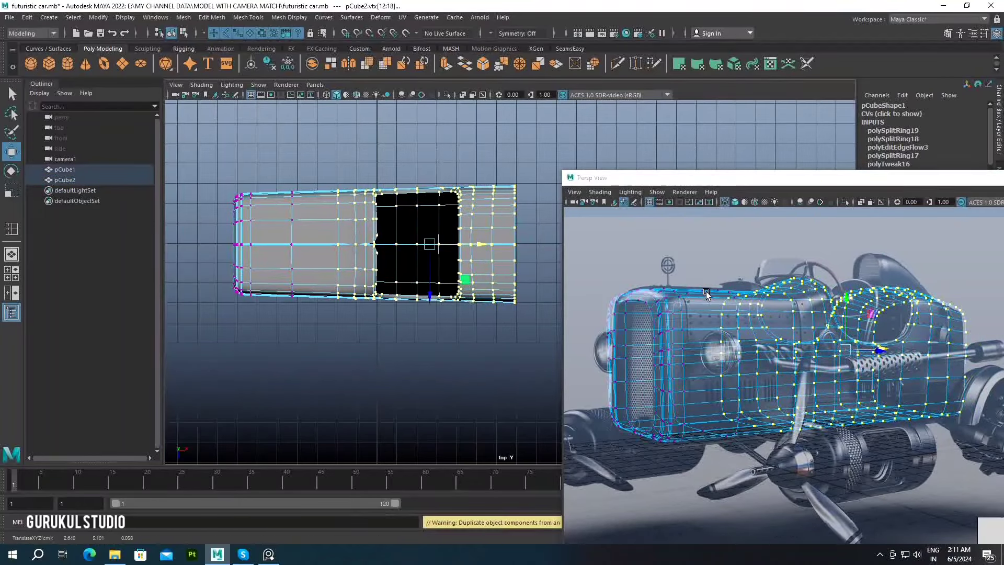
pyautogui.hotkey('ctrl', 'z')
pyautogui.hotkey('ctrl', 'z')
pyautogui.hotkey('ctrl', 'z')
pyautogui.hotkey('ctrl', 'z')
pyautogui.hotkey('ctrl', 'z')
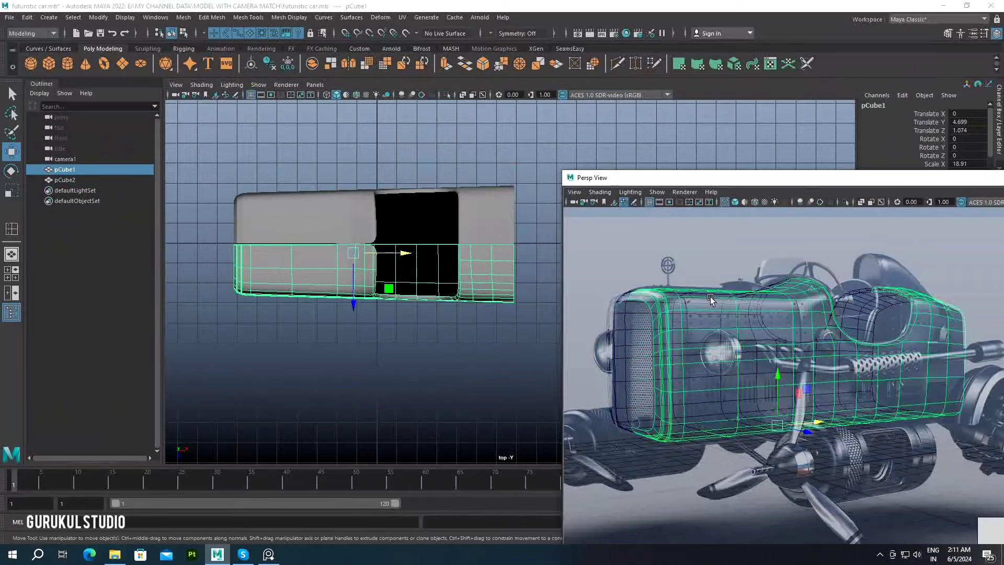
# Reshape the body's top edge by moving vertices with soft selection on
pyautogui.scroll(3, 710, 299)
pyautogui.moveTo(729, 250); pyautogui.dragTo(700, 248, button='right')
pyautogui.click(676, 236)
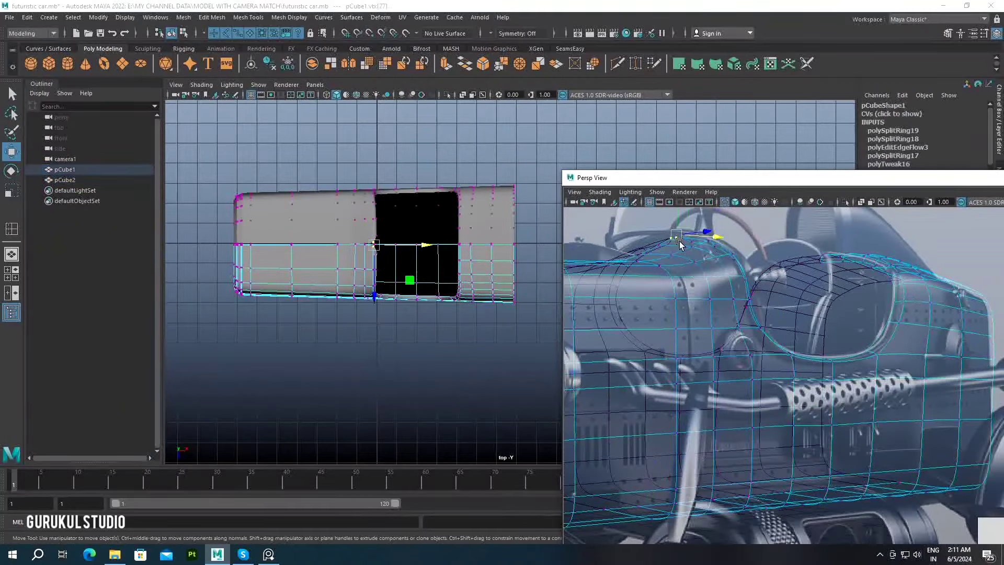
pyautogui.press('b')
pyautogui.moveTo(691, 220); pyautogui.dragTo(697, 214, button='middle')
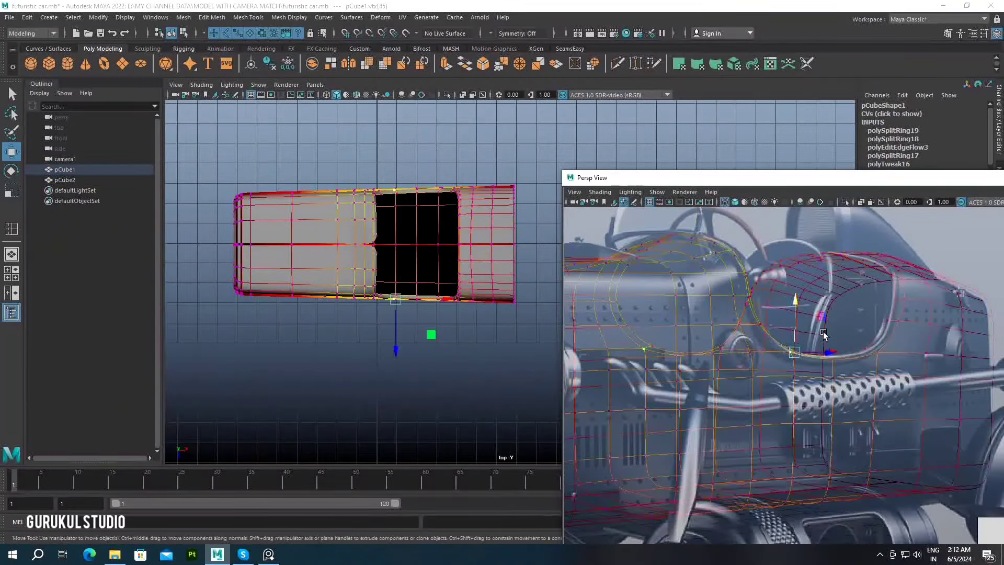
pyautogui.moveTo(823, 334); pyautogui.dragTo(798, 320, button='middle')
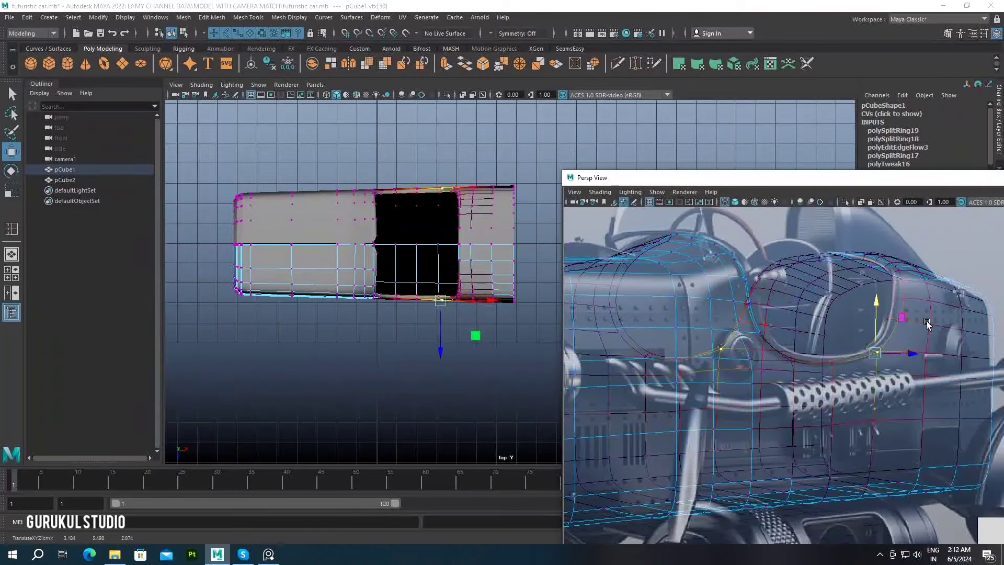
pyautogui.scroll(3, 472, 321)
pyautogui.keyDown('alt'); pyautogui.moveTo(460, 314); pyautogui.dragTo(435, 299); pyautogui.keyUp('alt')
pyautogui.scroll(1, 429, 321)
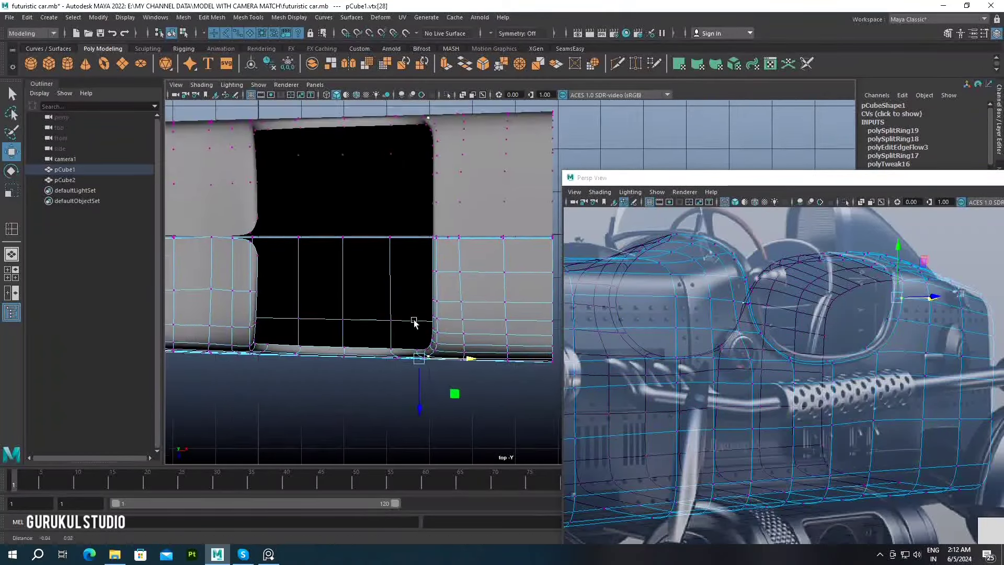
# Select the opening's corner vertex and edge loop, then bring up Save Scene As
pyautogui.click(455, 263)
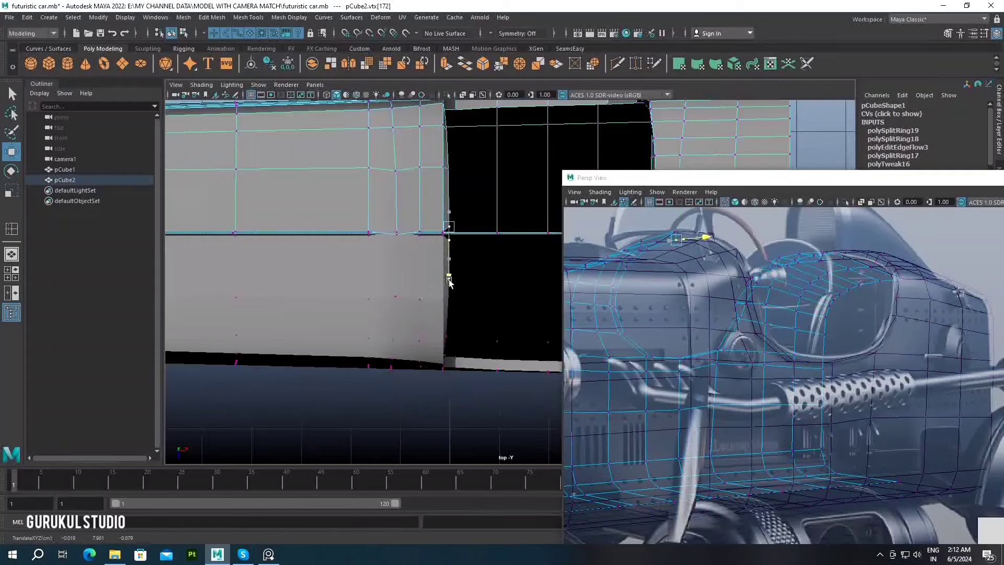
pyautogui.scroll(-3, 449, 281)
pyautogui.moveTo(384, 277); pyautogui.dragTo(380, 278, button='right')
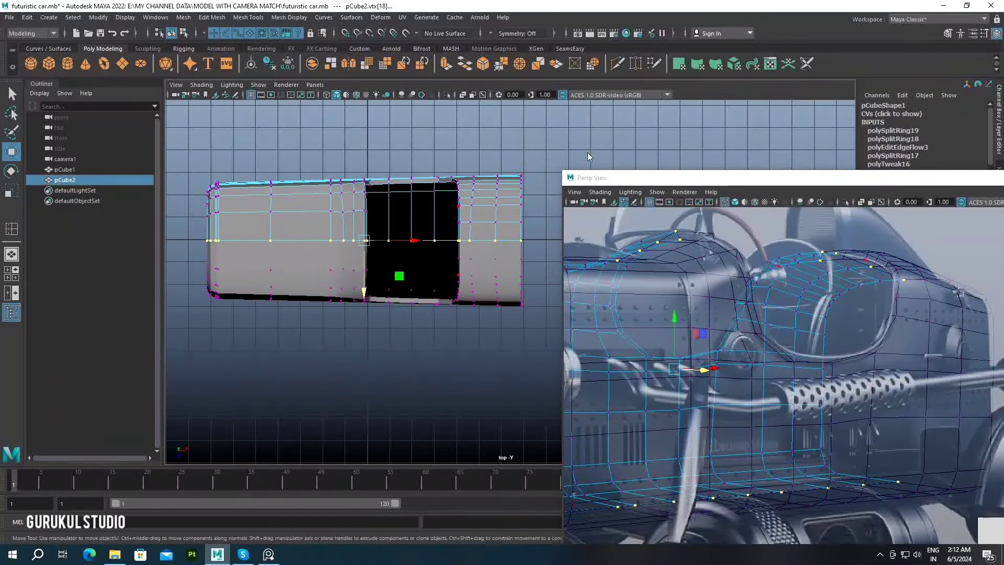
pyautogui.scroll(1, 504, 268)
pyautogui.doubleClick(465, 200)
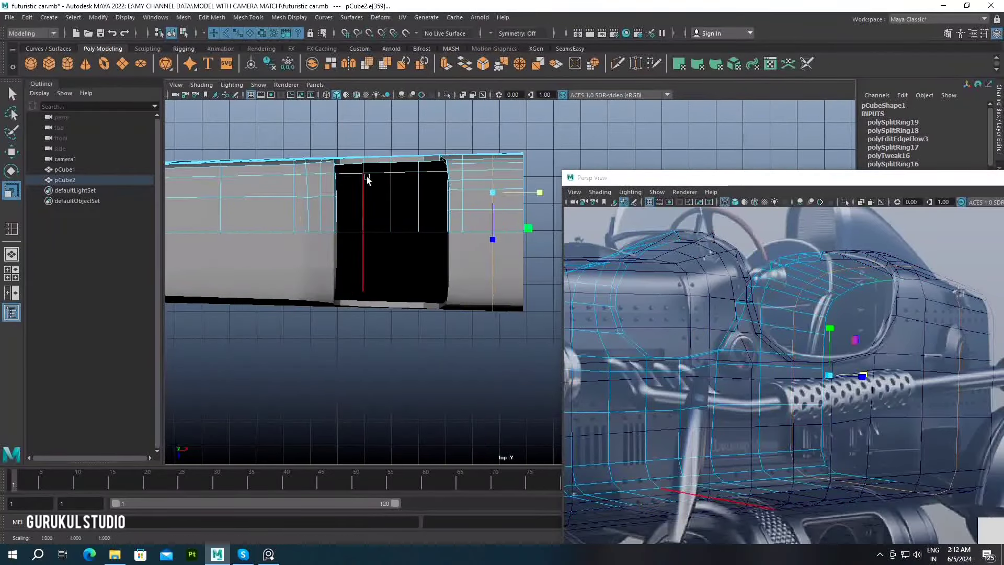
pyautogui.keyDown('alt'); pyautogui.moveTo(431, 187); pyautogui.dragTo(423, 200); pyautogui.keyUp('alt')
pyautogui.hotkey('ctrl', 'shift', 's')
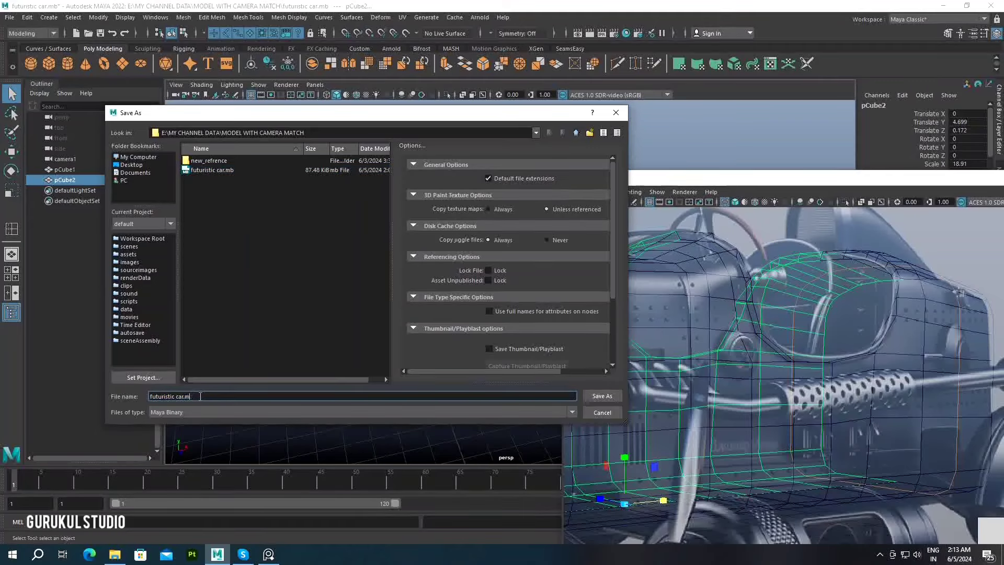
# Save the scene as futuristic car_1.mb and select an edge on the cockpit opening
pyautogui.press('Return')
pyautogui.moveTo(732, 177); pyautogui.dragTo(462, 430)
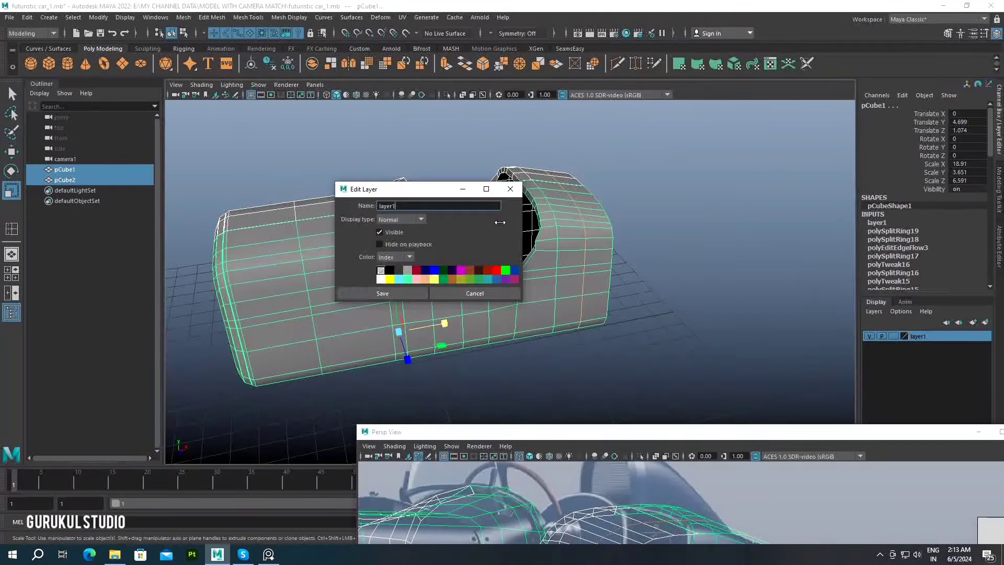
pyautogui.click(663, 259)
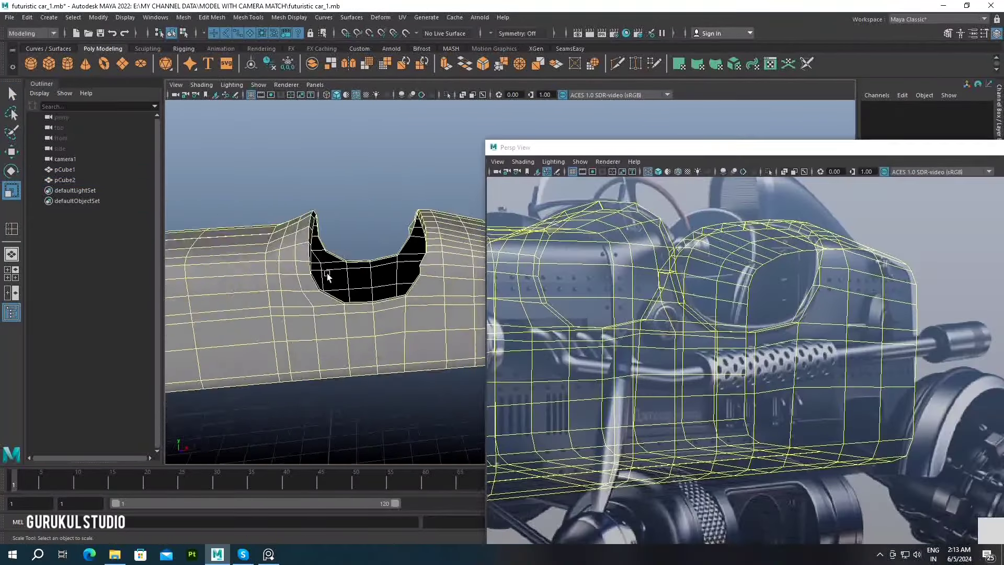
pyautogui.keyDown('ctrl'); pyautogui.rightClick(393, 275); pyautogui.keyUp('ctrl')
pyautogui.moveTo(394, 275)
pyautogui.keyDown('alt'); pyautogui.mouseDown()
pyautogui.moveTo(342, 289)
pyautogui.moveTo(376, 280)
pyautogui.moveTo(376, 320)
pyautogui.mouseUp(); pyautogui.keyUp('alt')
# Add an edge loop near the opening's lower rim and slide it toward the rim
pyautogui.press('w')
pyautogui.click(402, 230)
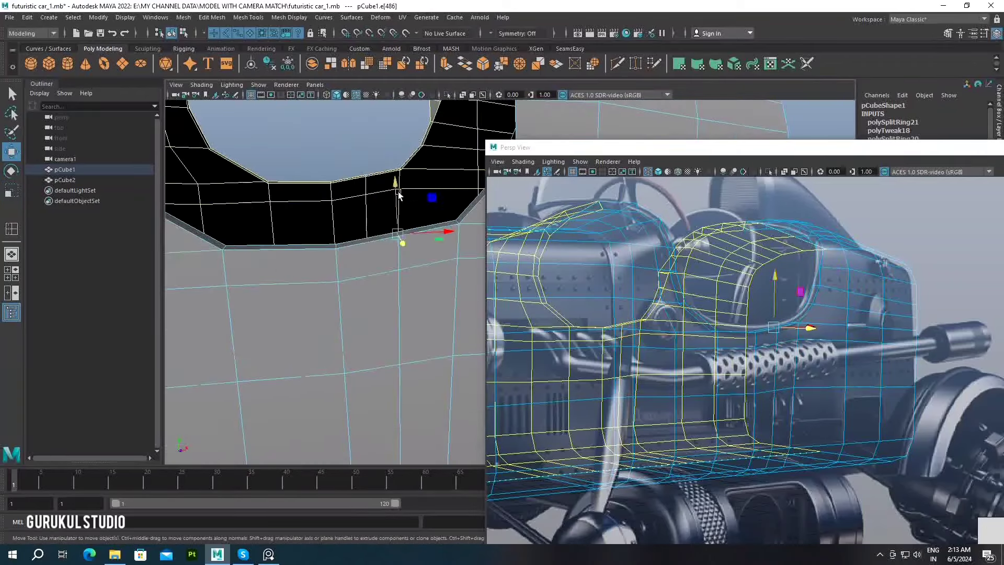
pyautogui.moveTo(402, 230)
pyautogui.keyDown('alt'); pyautogui.mouseDown(button='right')
pyautogui.moveTo(356, 220)
pyautogui.moveTo(413, 313)
pyautogui.mouseUp(button='right'); pyautogui.keyUp('alt')
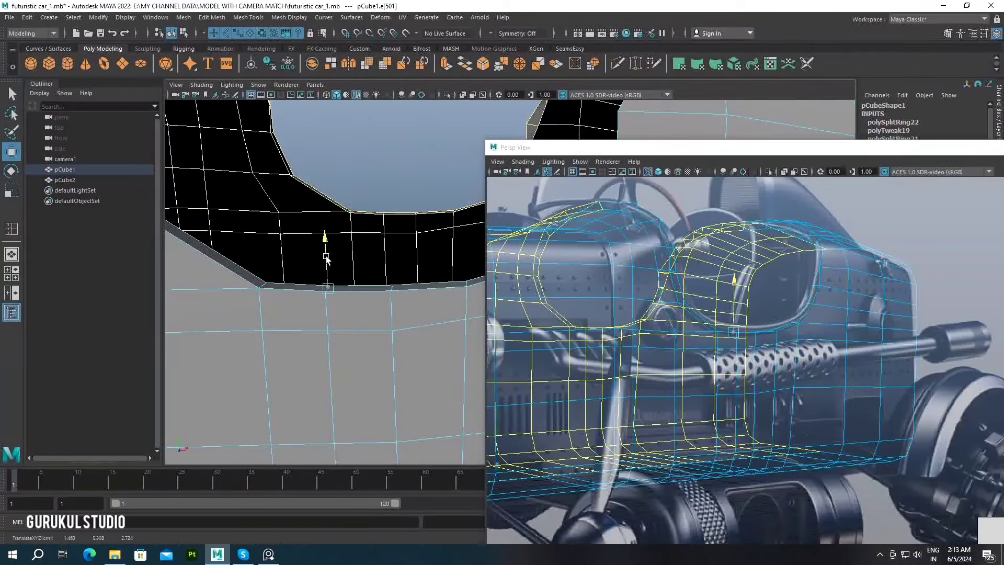
# Reposition the vertices at the rim corners of the cockpit opening
pyautogui.keyDown('alt'); pyautogui.moveTo(327, 255); pyautogui.dragTo(422, 231); pyautogui.keyUp('alt')
pyautogui.press('F9')
pyautogui.click(423, 231)
pyautogui.moveTo(412, 192)
pyautogui.keyDown('alt'); pyautogui.mouseDown()
pyautogui.moveTo(408, 239)
pyautogui.moveTo(428, 268)
pyautogui.moveTo(407, 240)
pyautogui.moveTo(431, 268)
pyautogui.mouseUp(); pyautogui.keyUp('alt')
pyautogui.click(392, 223)
pyautogui.click(391, 211)
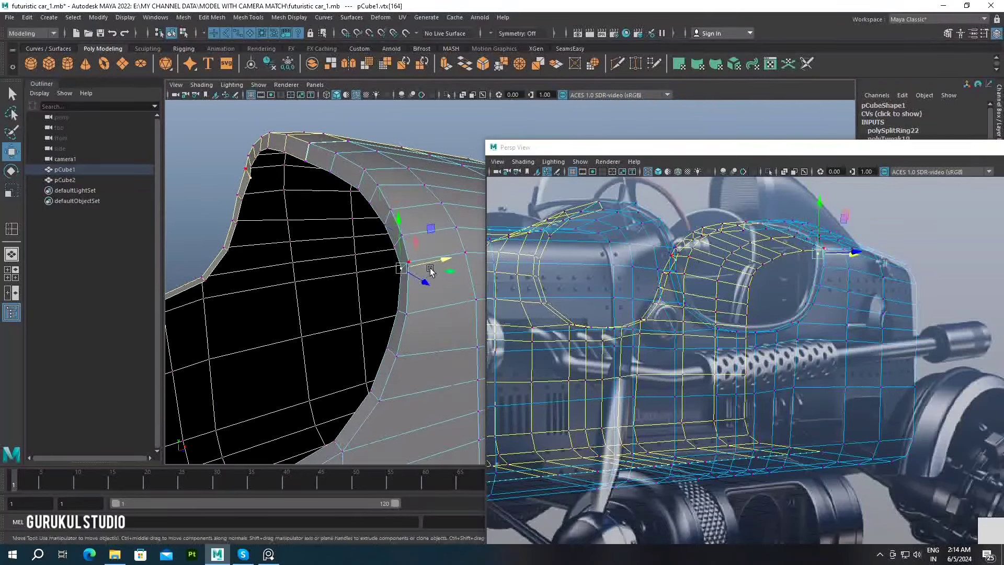
pyautogui.press('F8')
# Zoom out to the whole body and add a new polygon cylinder
pyautogui.scroll(-5, 398, 230)
pyautogui.moveTo(398, 231)
pyautogui.keyDown('alt'); pyautogui.mouseDown()
pyautogui.moveTo(331, 235)
pyautogui.moveTo(345, 246)
pyautogui.mouseUp(); pyautogui.keyUp('alt')
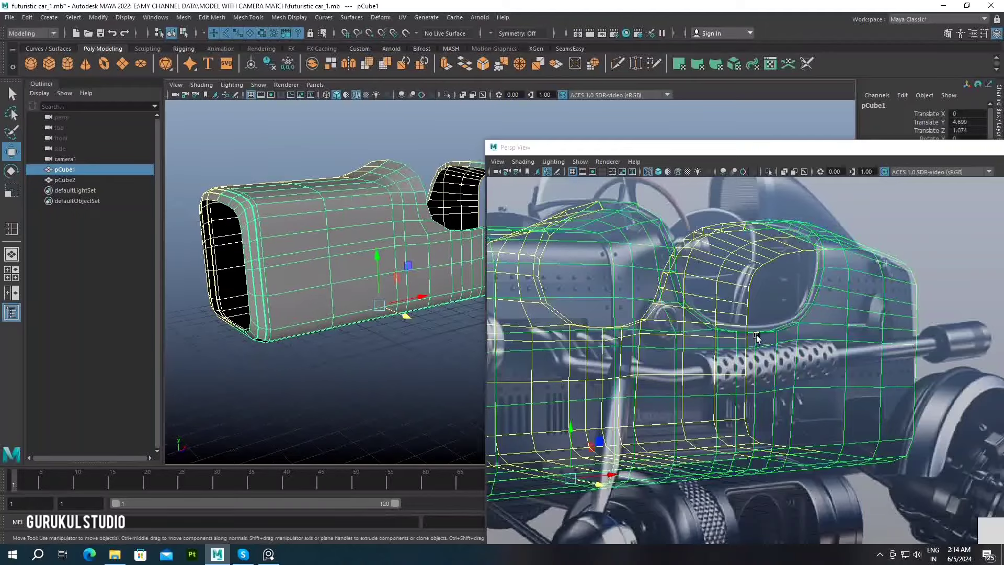
pyautogui.scroll(-5, 614, 361)
pyautogui.scroll(-5, 324, 272)
pyautogui.keyDown('shift'); pyautogui.moveTo(308, 298); pyautogui.dragTo(306, 320, button='right'); pyautogui.keyUp('shift')
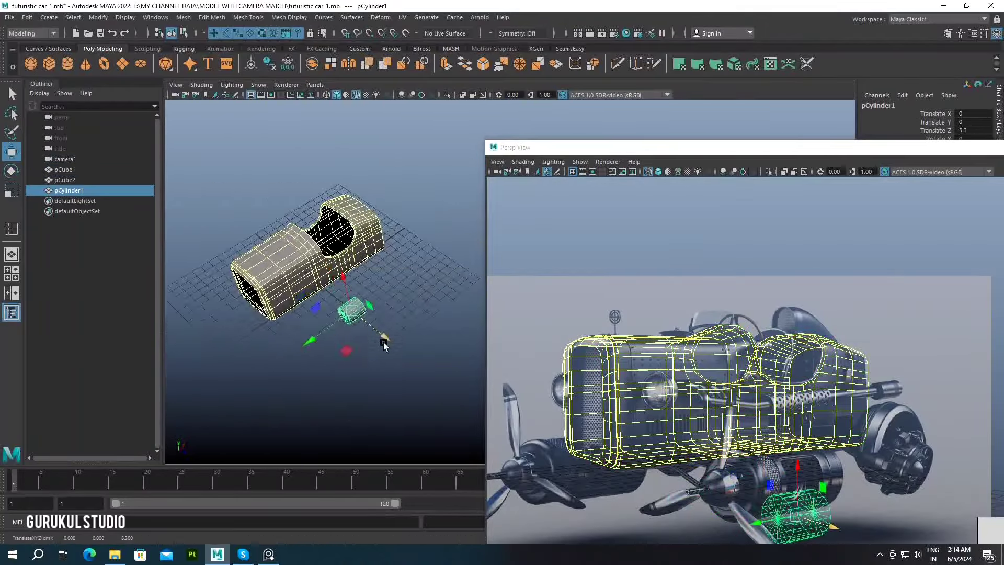
# Raise pCylinder1 and slide it along X beneath the car body
pyautogui.scroll(3, 324, 261)
pyautogui.moveTo(325, 262)
pyautogui.keyDown('alt'); pyautogui.mouseDown()
pyautogui.moveTo(313, 303)
pyautogui.moveTo(316, 266)
pyautogui.moveTo(299, 310)
pyautogui.moveTo(251, 330)
pyautogui.moveTo(328, 309)
pyautogui.mouseUp(); pyautogui.keyUp('alt')
pyautogui.click(713, 494)
pyautogui.scroll(3, 679, 366)
pyautogui.scroll(3, 679, 366)
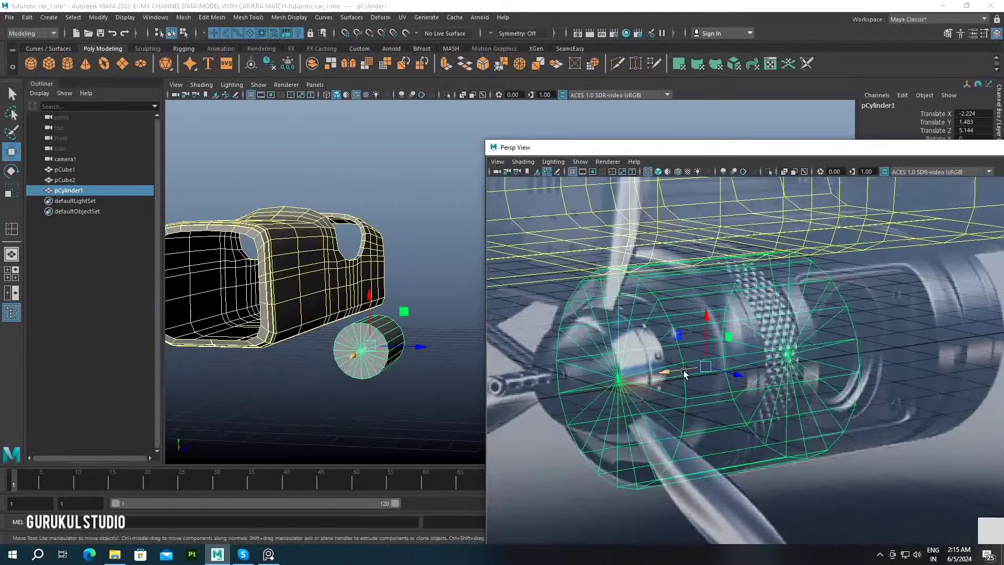
pyautogui.moveTo(695, 366); pyautogui.dragTo(662, 360)
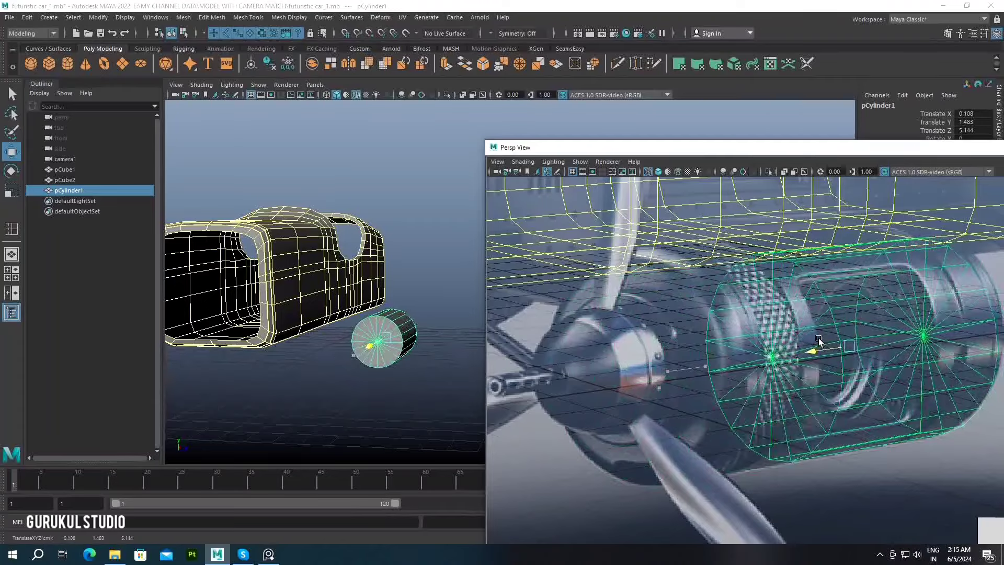
pyautogui.moveTo(334, 334)
pyautogui.keyDown('alt'); pyautogui.mouseDown()
pyautogui.moveTo(381, 341)
pyautogui.moveTo(366, 314)
pyautogui.mouseUp(); pyautogui.keyUp('alt')
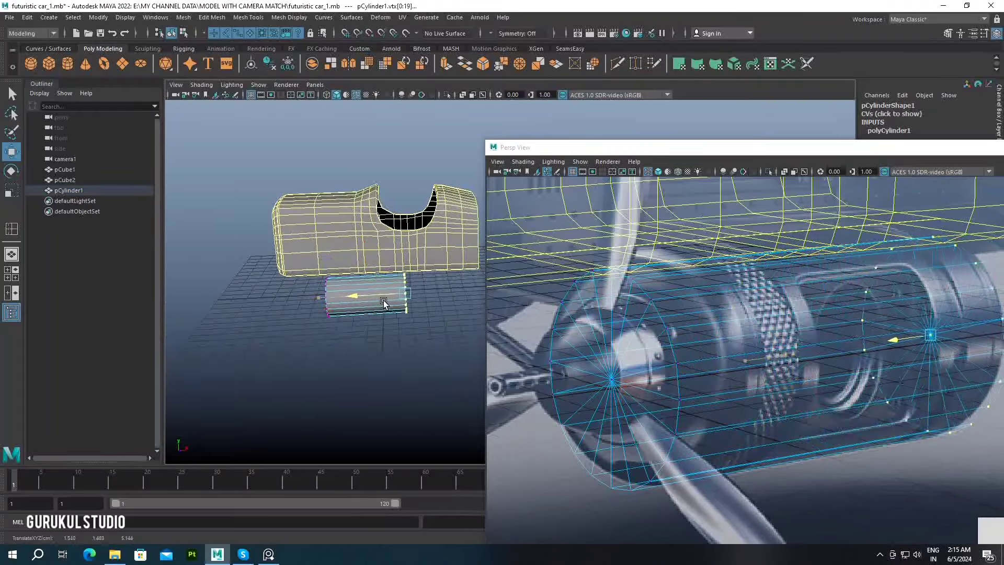
# Reselect and frame the cylinder, then fine-tune its X position
pyautogui.rightClick(324, 241)
pyautogui.scroll(-5, 627, 295)
pyautogui.scroll(-3, 627, 295)
pyautogui.keyDown('alt'); pyautogui.moveTo(313, 293); pyautogui.dragTo(345, 303); pyautogui.keyUp('alt')
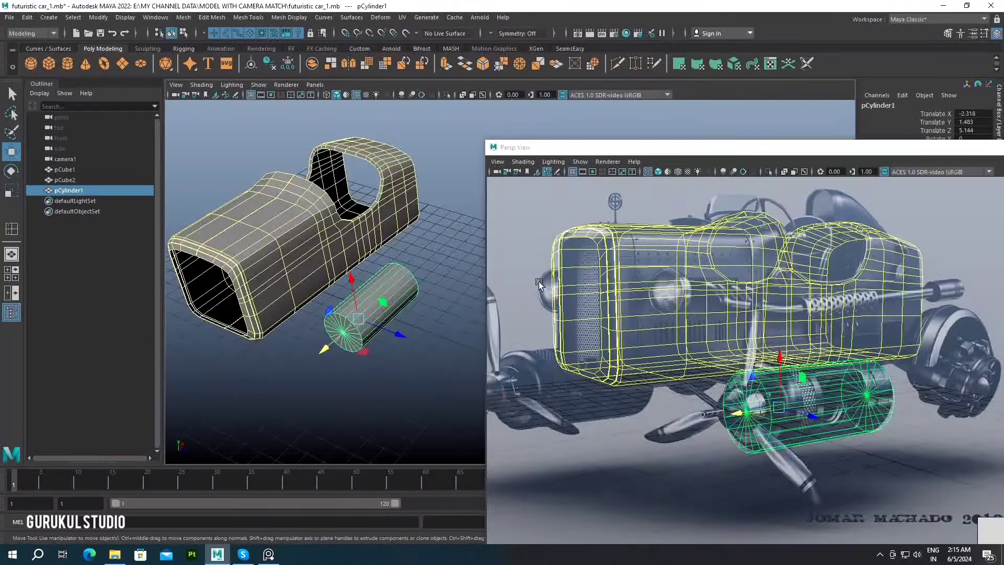
pyautogui.scroll(5, 309, 318)
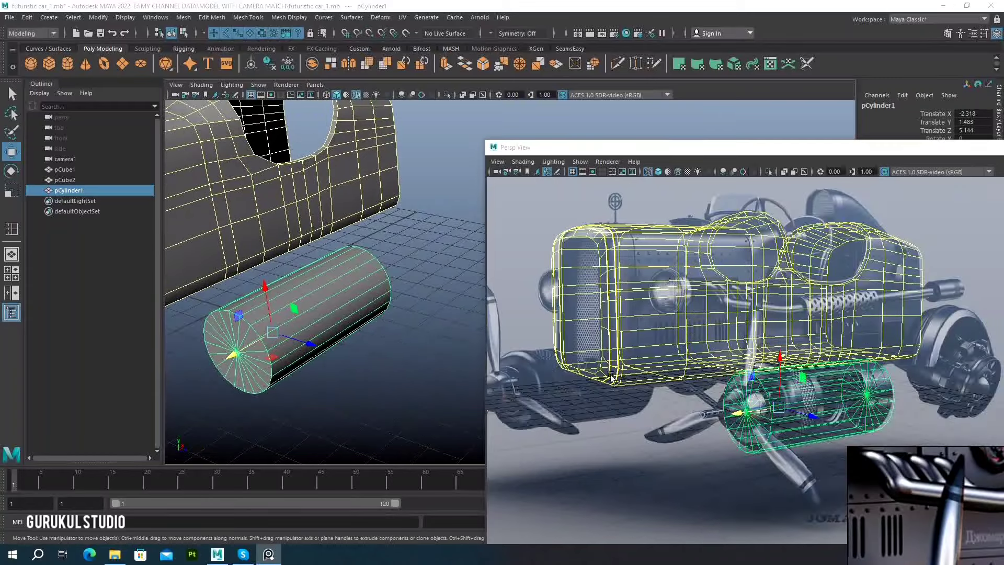
pyautogui.click(708, 287)
pyautogui.rightClick(345, 209)
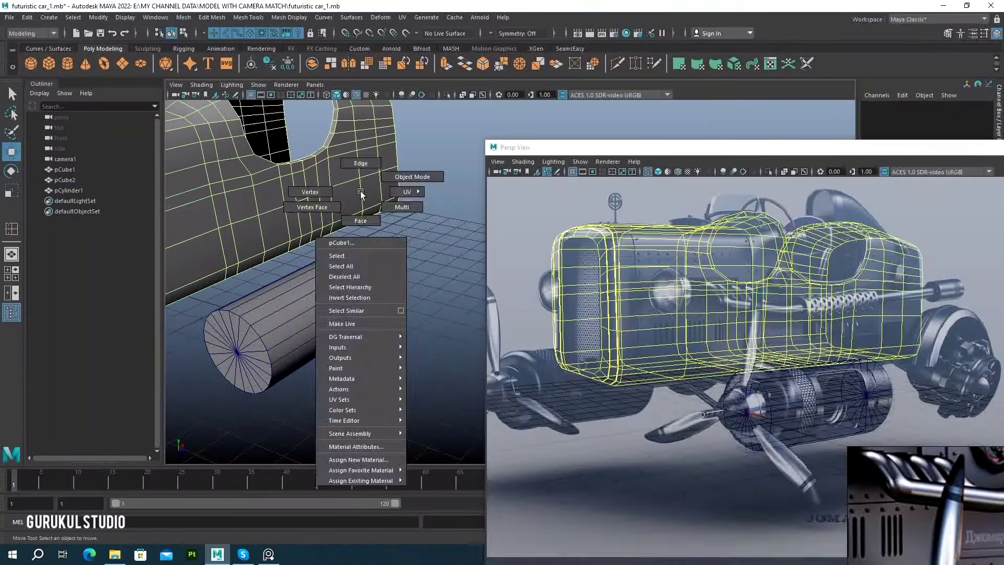
pyautogui.press('7')
pyautogui.click(732, 283)
pyautogui.click(752, 366)
pyautogui.press('f')
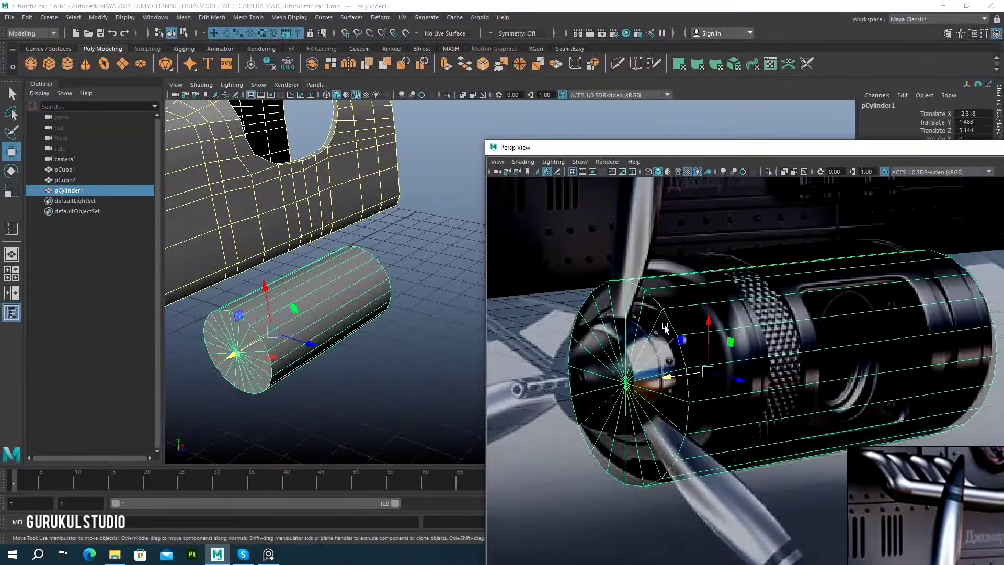
pyautogui.moveTo(596, 387); pyautogui.dragTo(602, 369)
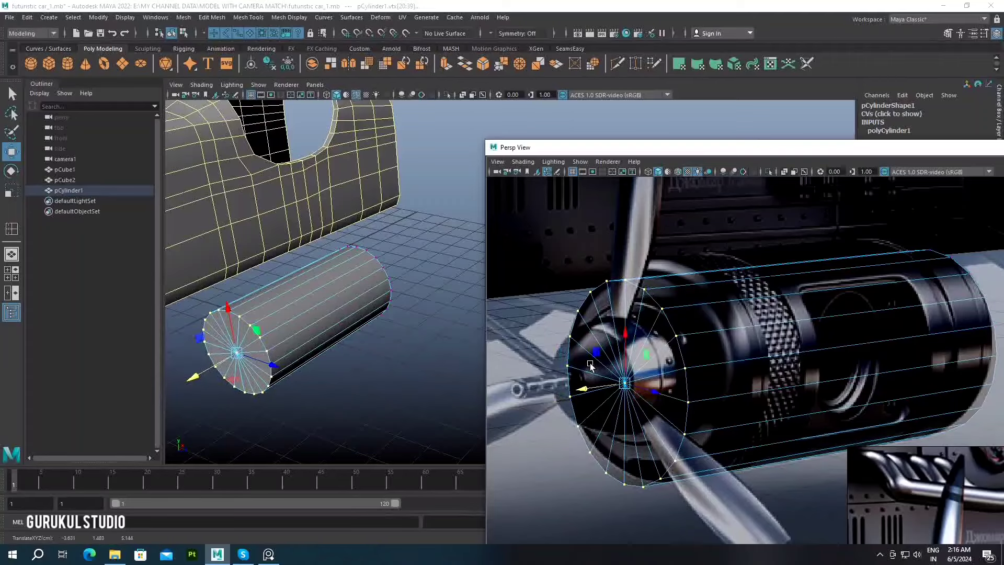
# Delete the cylinder's middle band of faces and bridge across the opening
pyautogui.keyDown('alt'); pyautogui.moveTo(303, 343); pyautogui.dragTo(293, 338); pyautogui.keyUp('alt')
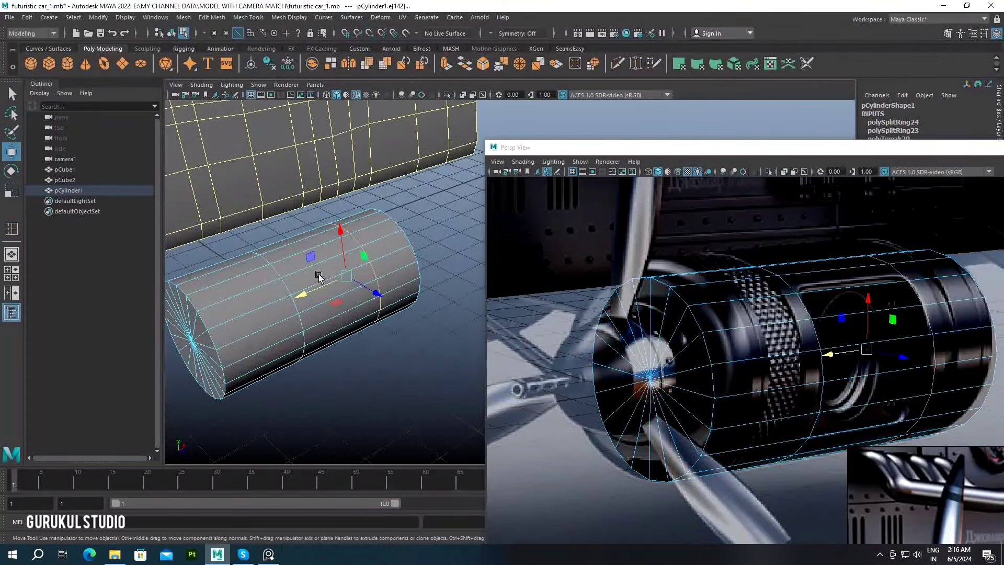
pyautogui.keyDown('shift'); pyautogui.click(342, 335); pyautogui.keyUp('shift')
pyautogui.keyDown('alt'); pyautogui.moveTo(343, 335); pyautogui.dragTo(325, 302); pyautogui.keyUp('alt')
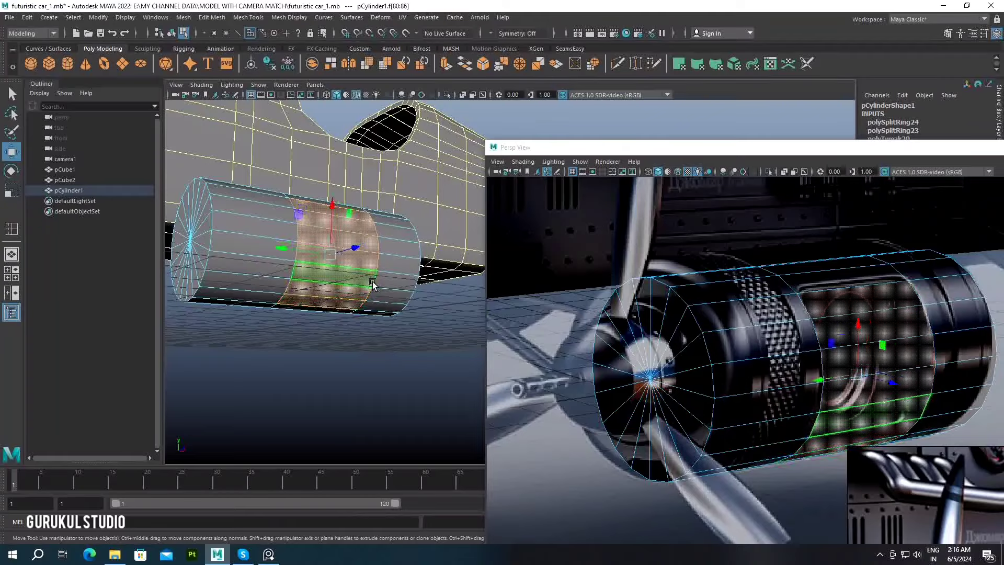
pyautogui.press('Delete')
pyautogui.keyDown('shift'); pyautogui.moveTo(337, 282); pyautogui.dragTo(366, 308, button='right'); pyautogui.keyUp('shift')
pyautogui.scroll(3, 335, 272)
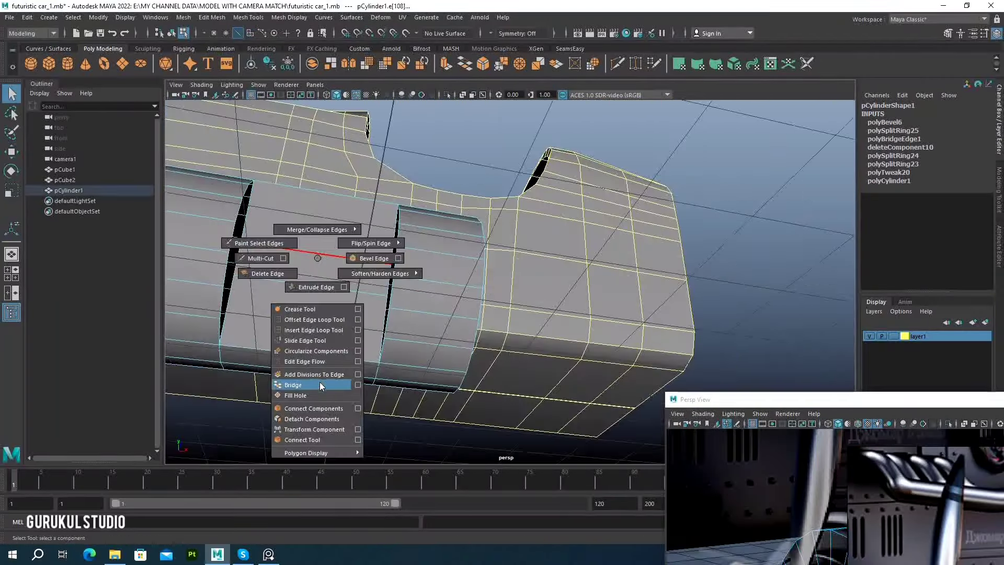
# Bridge the remaining pairs of hole edges and pick a single side face
pyautogui.keyDown('shift'); pyautogui.moveTo(325, 258); pyautogui.dragTo(319, 382, button='right'); pyautogui.keyUp('shift')
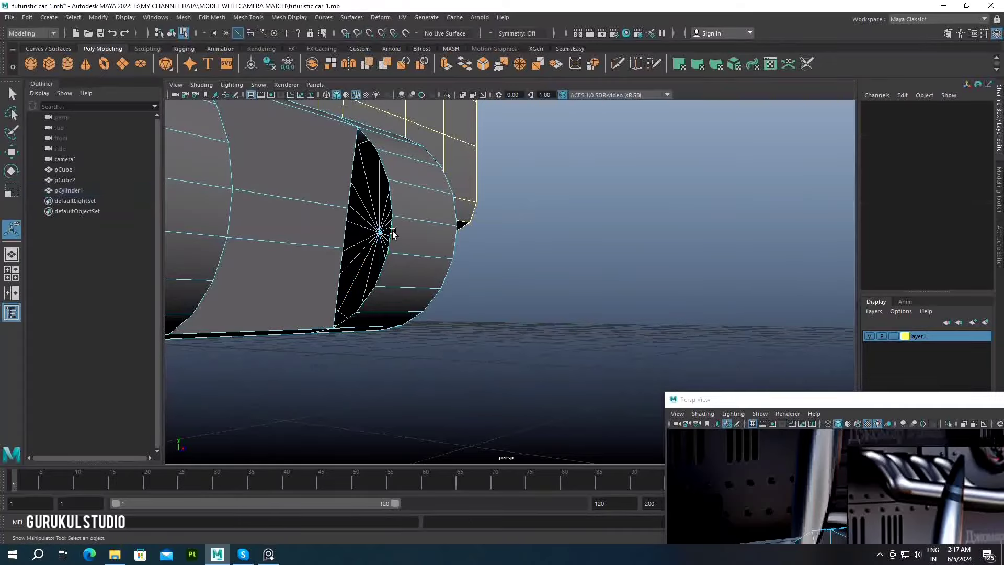
pyautogui.keyDown('shift'); pyautogui.moveTo(410, 219); pyautogui.dragTo(410, 344, button='right'); pyautogui.keyUp('shift')
pyautogui.scroll(-3, 404, 236)
pyautogui.moveTo(408, 240)
pyautogui.mouseDown(button='right')
pyautogui.moveTo(390, 240)
pyautogui.moveTo(408, 268)
pyautogui.mouseUp(button='right')
pyautogui.moveTo(390, 224)
pyautogui.keyDown('alt'); pyautogui.mouseDown()
pyautogui.moveTo(374, 224)
pyautogui.moveTo(497, 284)
pyautogui.mouseUp(); pyautogui.keyUp('alt')
pyautogui.click(374, 224)
pyautogui.press('w')
# Fill the open hole, then select and remove the middle band of faces
pyautogui.keyDown('shift'); pyautogui.moveTo(538, 270); pyautogui.dragTo(516, 406, button='right'); pyautogui.keyUp('shift')
pyautogui.keyDown('alt'); pyautogui.moveTo(516, 406); pyautogui.dragTo(502, 293); pyautogui.keyUp('alt')
pyautogui.keyDown('shift'); pyautogui.moveTo(502, 293); pyautogui.dragTo(501, 430, button='right'); pyautogui.keyUp('shift')
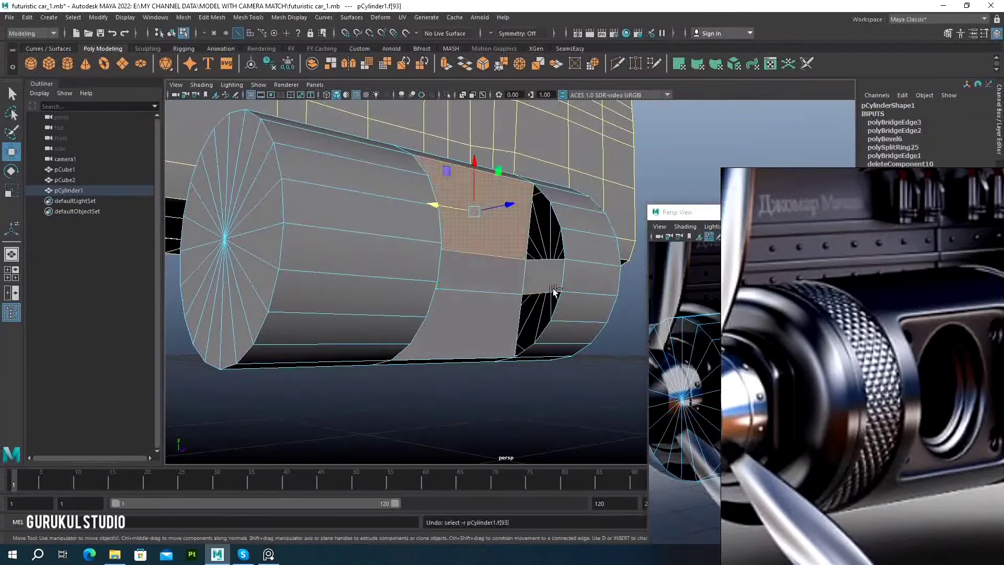
pyautogui.doubleClick(553, 290)
pyautogui.keyDown('alt'); pyautogui.moveTo(554, 291); pyautogui.dragTo(493, 306); pyautogui.keyUp('alt')
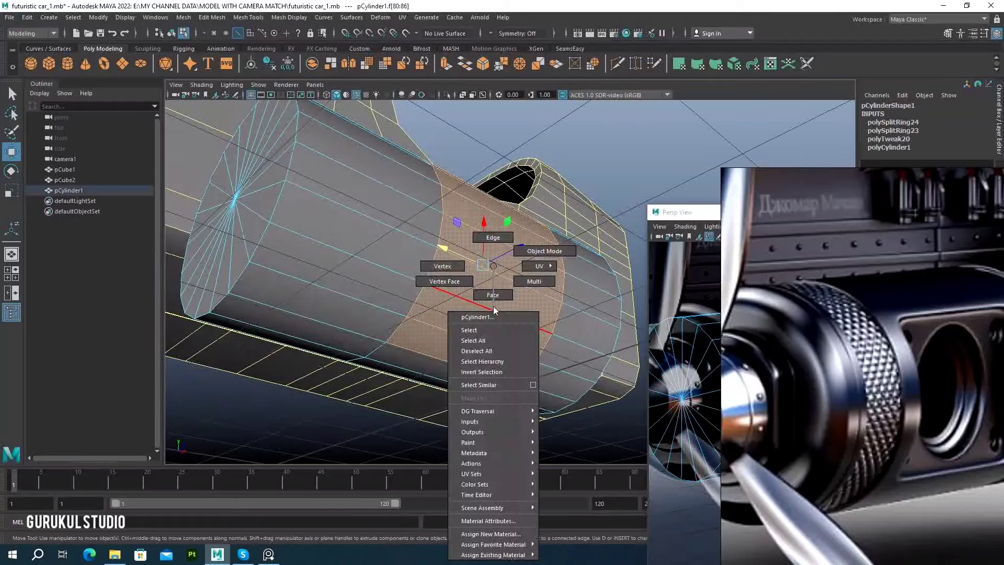
pyautogui.keyDown('shift'); pyautogui.moveTo(494, 305); pyautogui.dragTo(503, 305, button='right'); pyautogui.keyUp('shift')
pyautogui.moveTo(503, 305)
pyautogui.keyDown('alt'); pyautogui.mouseDown()
pyautogui.moveTo(476, 225)
pyautogui.moveTo(498, 264)
pyautogui.mouseUp(); pyautogui.keyUp('alt')
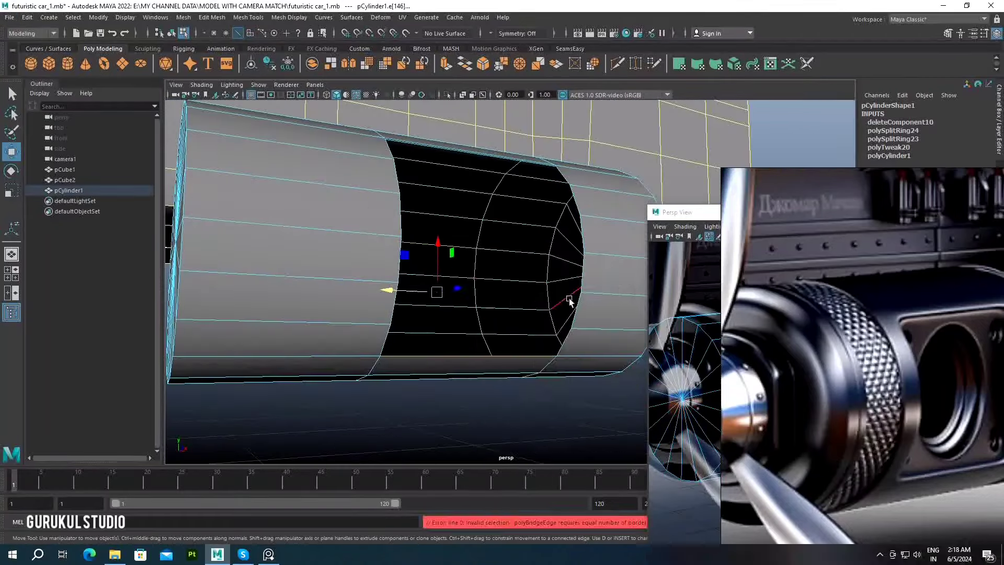
# Check the cylinder with smooth preview, then bridge the gap with new faces
pyautogui.press('F8')
pyautogui.press('3')
pyautogui.moveTo(571, 298)
pyautogui.keyDown('alt'); pyautogui.mouseDown()
pyautogui.moveTo(605, 188)
pyautogui.moveTo(482, 159)
pyautogui.mouseUp(); pyautogui.keyUp('alt')
pyautogui.press('1')
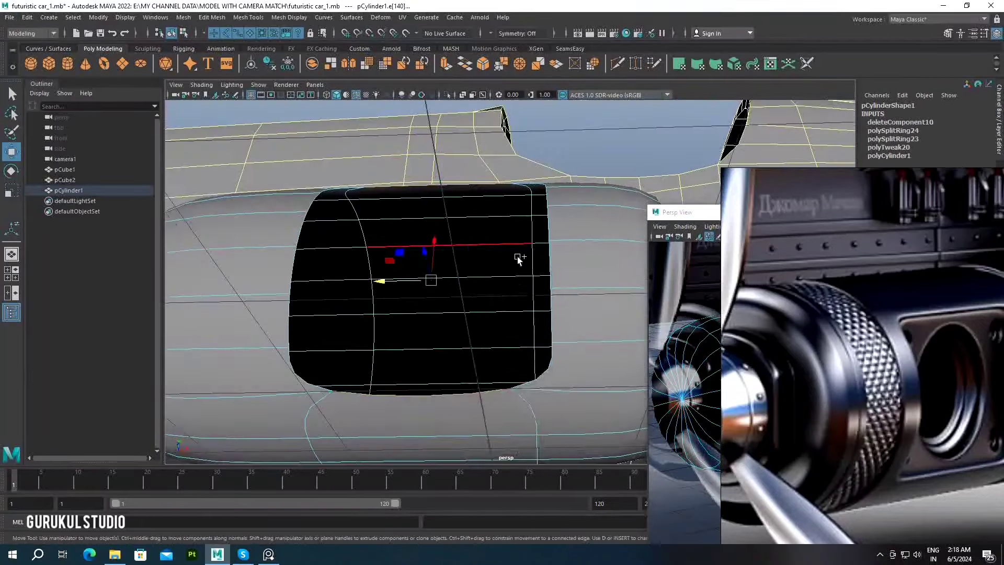
pyautogui.keyDown('shift'); pyautogui.moveTo(518, 260); pyautogui.dragTo(496, 340, button='right'); pyautogui.keyUp('shift')
pyautogui.scroll(3, 457, 257)
# Bridge the gap's bottom edges and delete the stray faces beside it
pyautogui.keyDown('alt'); pyautogui.moveTo(603, 385); pyautogui.dragTo(410, 361); pyautogui.keyUp('alt')
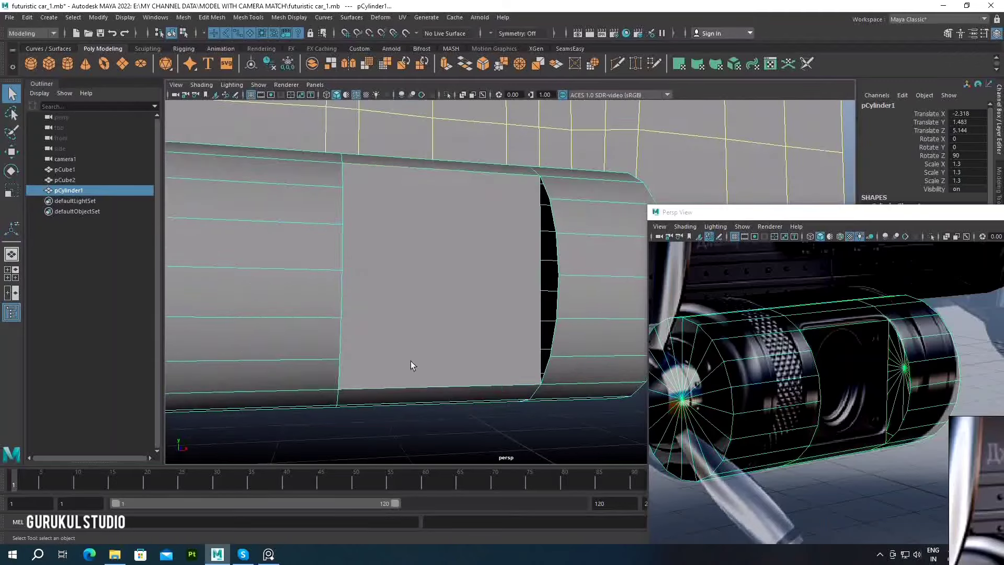
pyautogui.click(345, 386)
pyautogui.keyDown('shift'); pyautogui.moveTo(502, 357); pyautogui.dragTo(477, 483, button='right'); pyautogui.keyUp('shift')
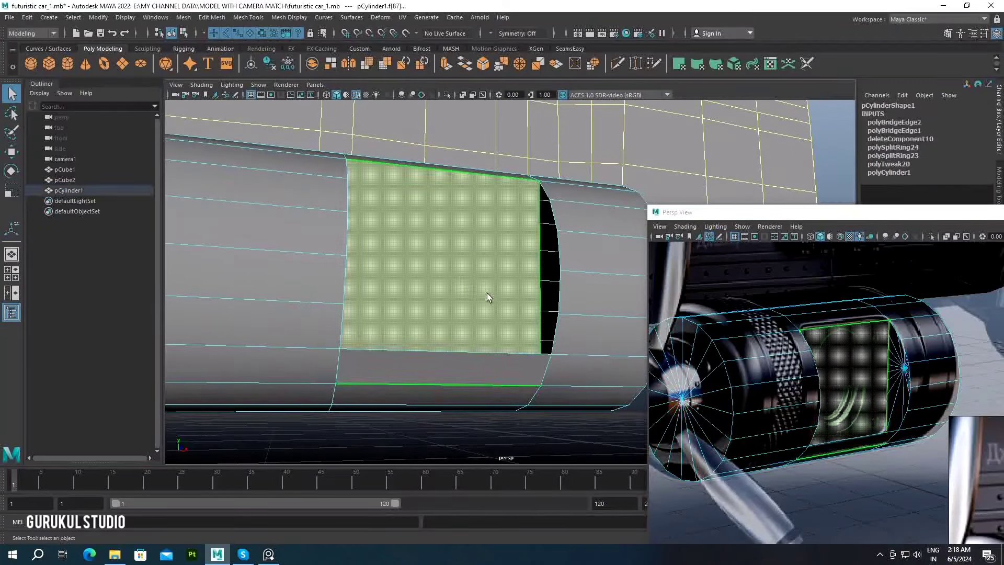
pyautogui.click(488, 293)
pyautogui.press('Delete')
pyautogui.keyDown('alt'); pyautogui.moveTo(488, 293); pyautogui.dragTo(471, 338); pyautogui.keyUp('alt')
pyautogui.click(472, 338)
pyautogui.press('Delete')
# Bridge and fill the leftover holes so the cylinder's side panel is closed
pyautogui.keyDown('alt'); pyautogui.moveTo(579, 260); pyautogui.dragTo(455, 282); pyautogui.keyUp('alt')
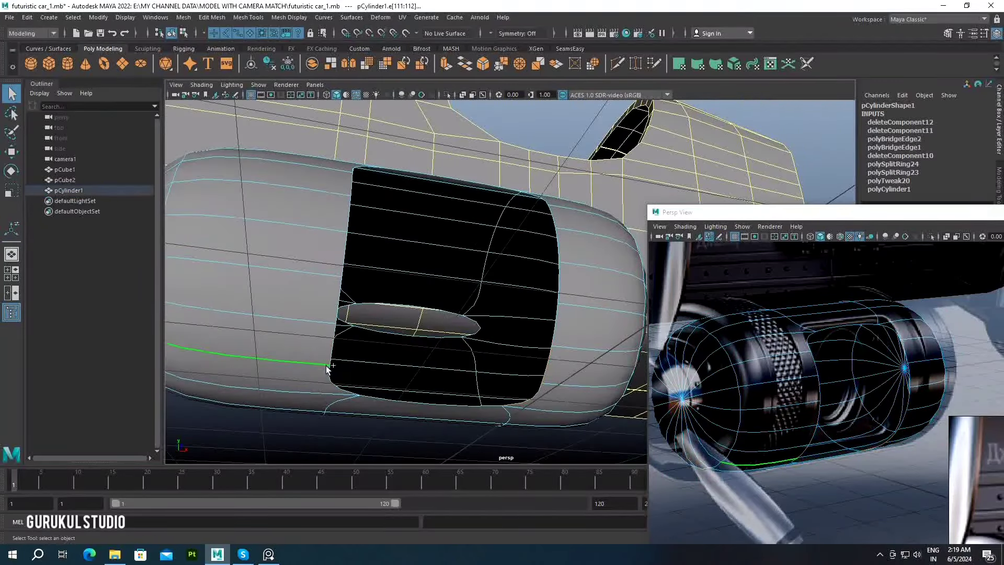
pyautogui.click(455, 266)
pyautogui.keyDown('shift'); pyautogui.moveTo(455, 277); pyautogui.dragTo(455, 271, button='right'); pyautogui.keyUp('shift')
pyautogui.moveTo(455, 271)
pyautogui.keyDown('alt'); pyautogui.mouseDown()
pyautogui.moveTo(489, 268)
pyautogui.moveTo(475, 257)
pyautogui.mouseUp(); pyautogui.keyUp('alt')
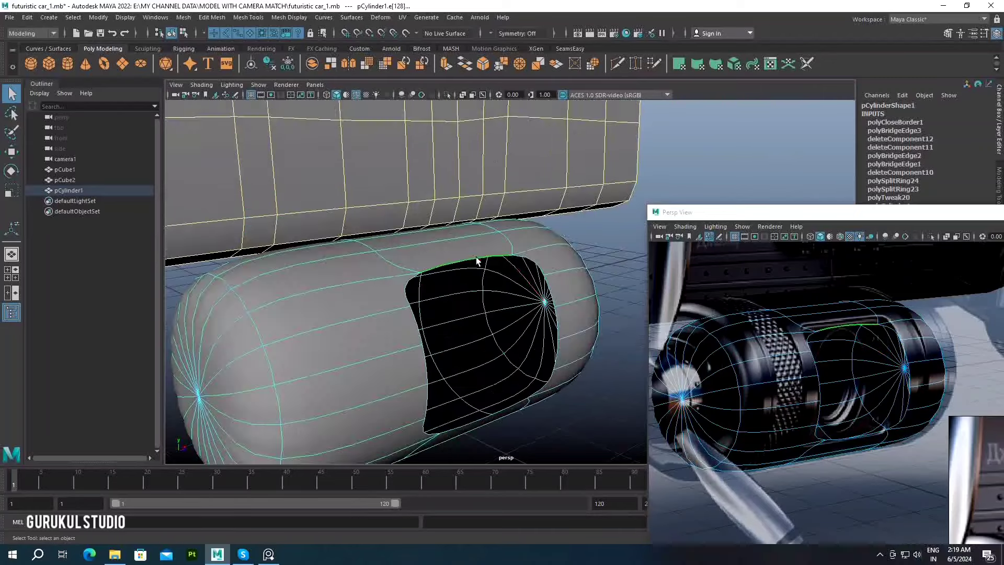
pyautogui.click(476, 256)
pyautogui.keyDown('shift'); pyautogui.moveTo(476, 345); pyautogui.dragTo(509, 364, button='right'); pyautogui.keyUp('shift')
pyautogui.keyDown('alt'); pyautogui.moveTo(506, 346); pyautogui.dragTo(444, 287); pyautogui.keyUp('alt')
pyautogui.keyDown('shift'); pyautogui.moveTo(448, 261); pyautogui.dragTo(468, 289, button='right'); pyautogui.keyUp('shift')
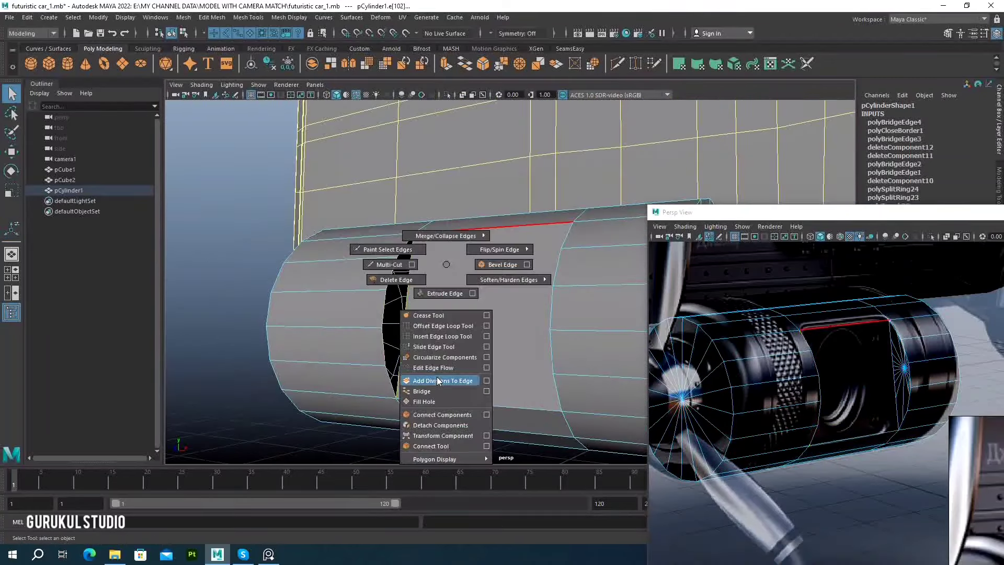
pyautogui.keyDown('alt'); pyautogui.moveTo(469, 290); pyautogui.dragTo(478, 273); pyautogui.keyUp('alt')
# Cut a new edge loop across the side panel with the Multi-Cut tool
pyautogui.keyDown('alt'); pyautogui.moveTo(407, 255); pyautogui.dragTo(366, 250); pyautogui.keyUp('alt')
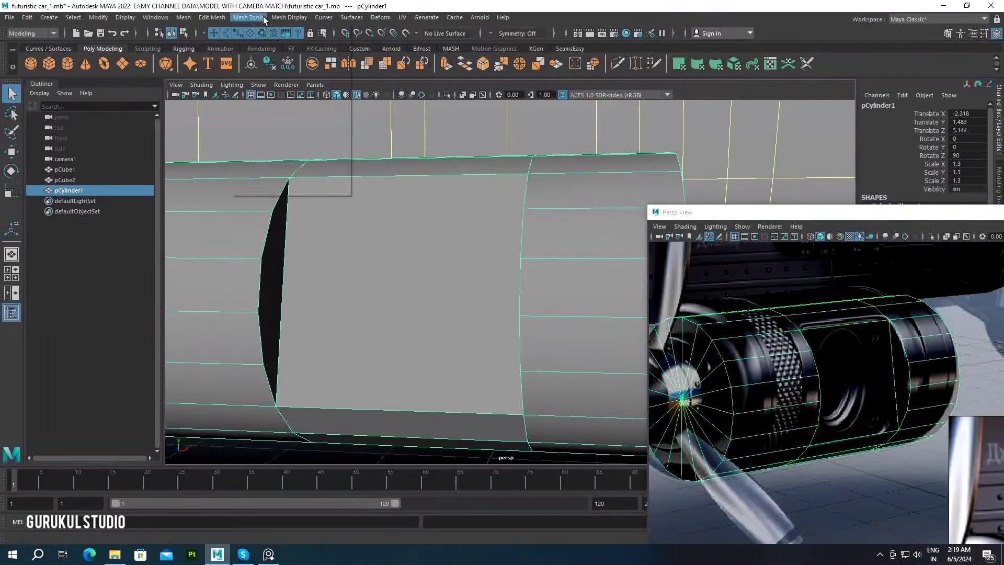
pyautogui.press('y')
pyautogui.click(273, 242)
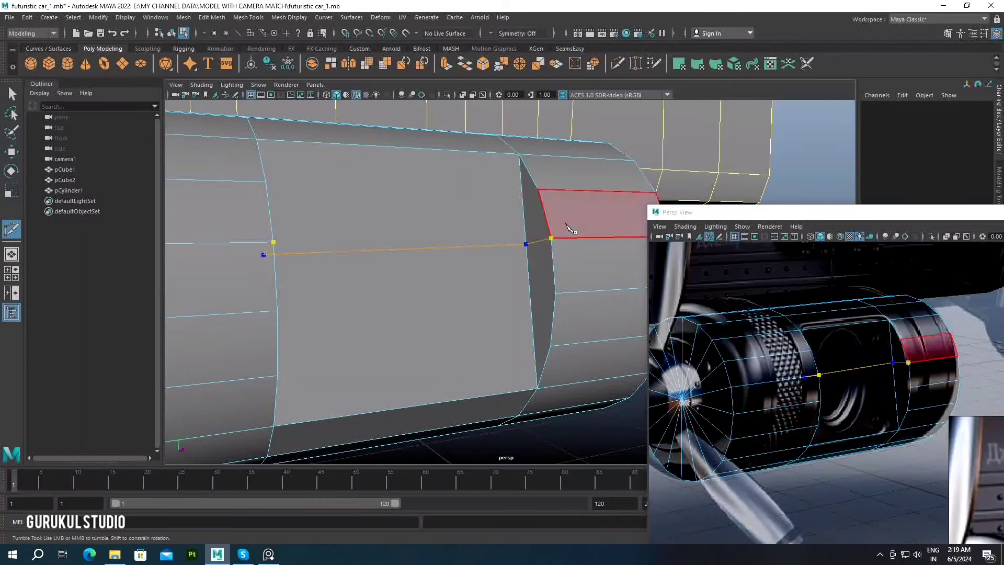
pyautogui.keyDown('alt'); pyautogui.moveTo(530, 297); pyautogui.dragTo(433, 270, button='right'); pyautogui.keyUp('alt')
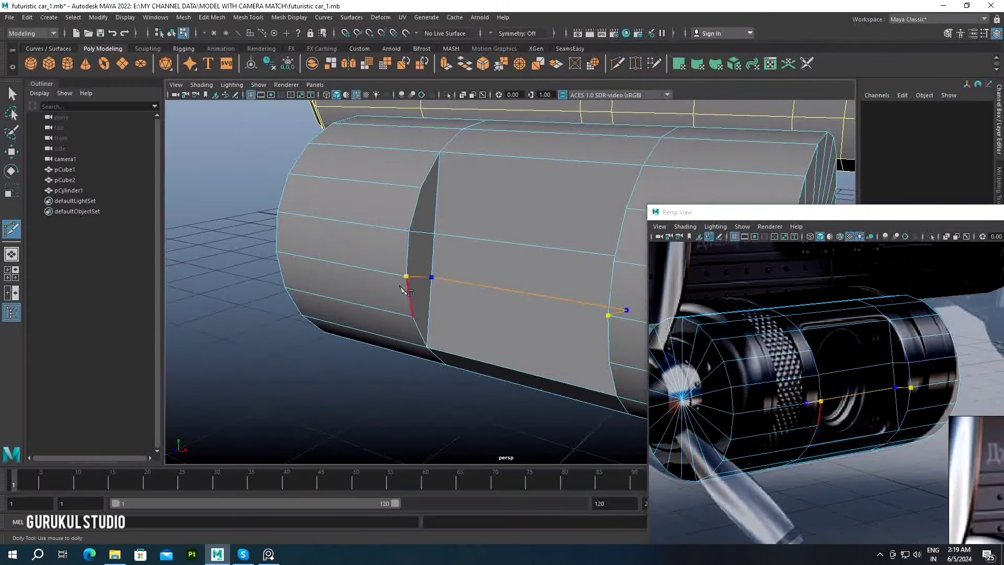
pyautogui.keyDown('alt'); pyautogui.moveTo(402, 290); pyautogui.dragTo(450, 262); pyautogui.keyUp('alt')
pyautogui.press('w')
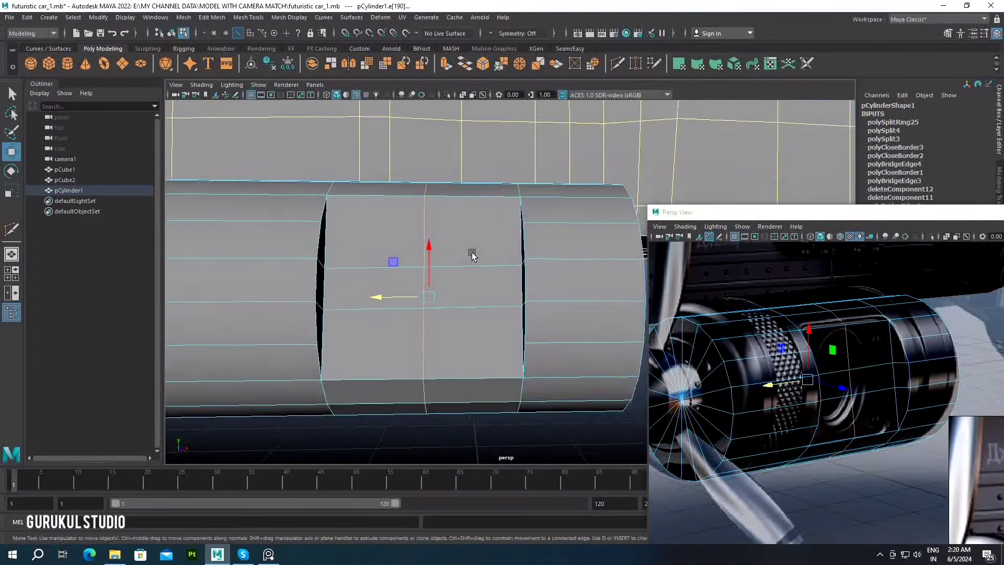
pyautogui.scroll(1, 472, 254)
pyautogui.click(372, 279)
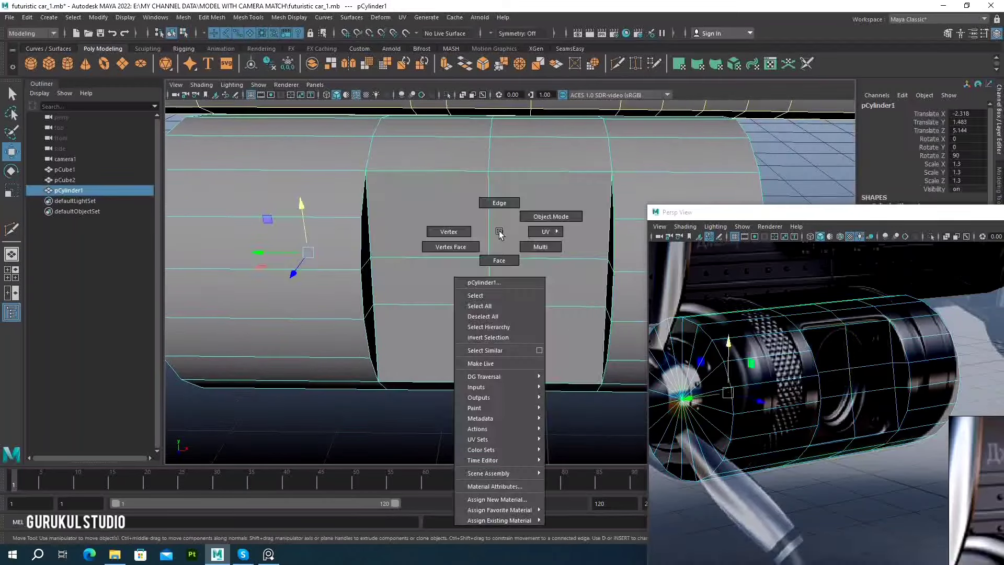
# Extrude the four central panel faces and circularize them with twist and negative radial offset
pyautogui.moveTo(490, 233); pyautogui.dragTo(498, 258, button='right')
pyautogui.moveTo(377, 176); pyautogui.dragTo(538, 341)
pyautogui.hotkey('ctrl', 'e')
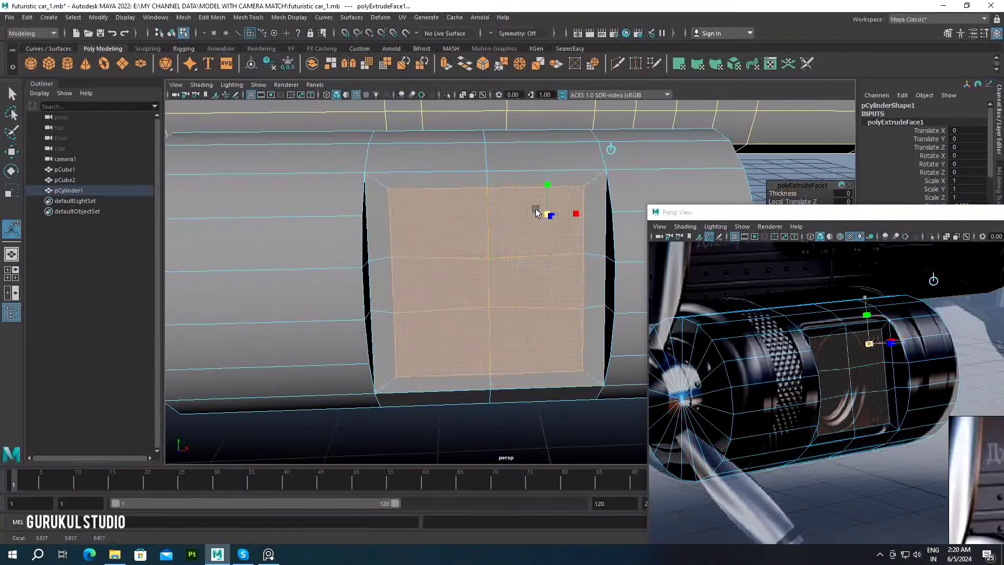
pyautogui.keyDown('shift'); pyautogui.moveTo(529, 224); pyautogui.dragTo(531, 332, button='right'); pyautogui.keyUp('shift')
pyautogui.click(834, 236)
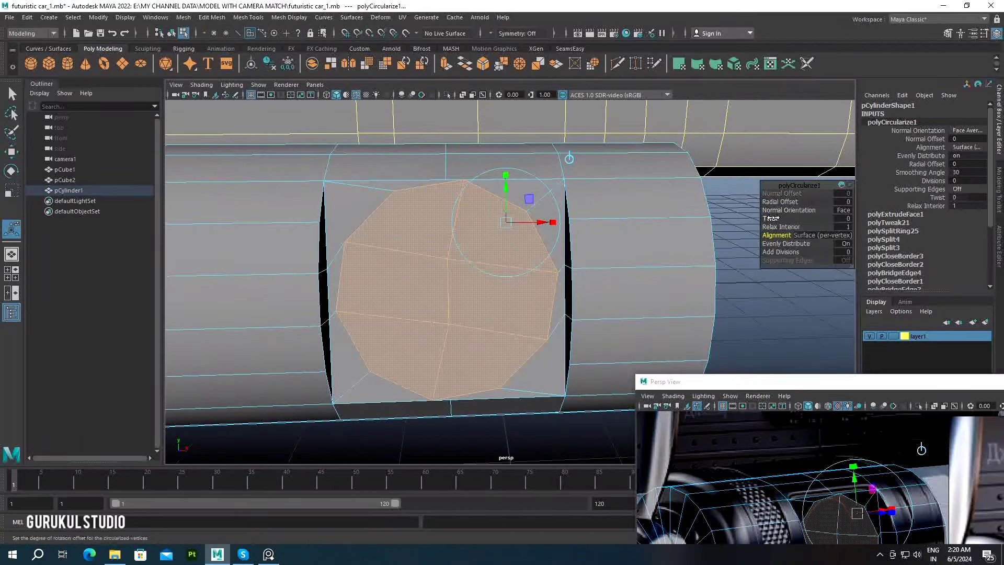
pyautogui.moveTo(818, 223); pyautogui.dragTo(805, 223)
pyautogui.moveTo(779, 166); pyautogui.dragTo(784, 166)
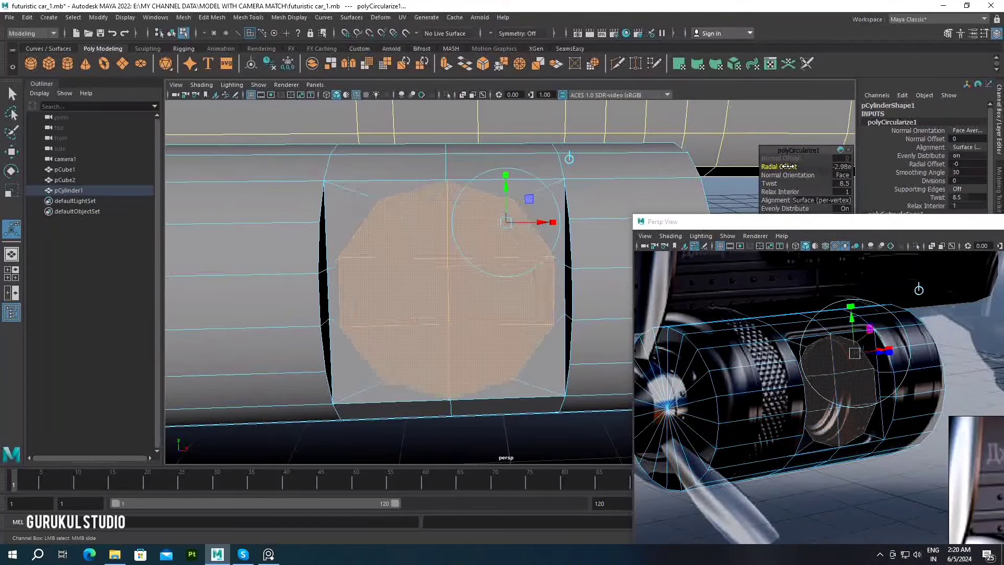
# Extrude the circular port's inner face twice more to deepen it
pyautogui.keyDown('shift'); pyautogui.moveTo(475, 209); pyautogui.dragTo(493, 218, button='right'); pyautogui.keyUp('shift')
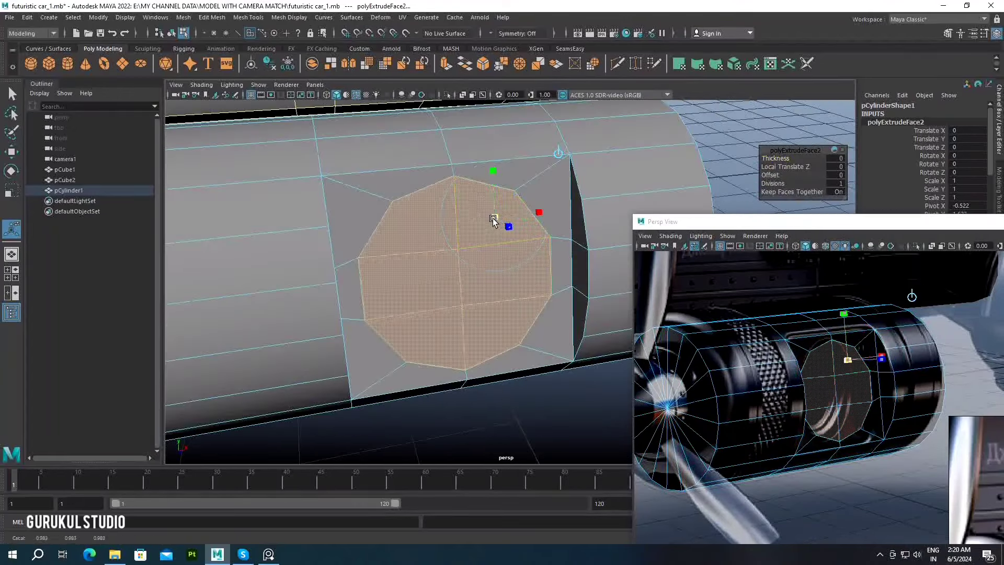
pyautogui.moveTo(493, 217)
pyautogui.keyDown('alt'); pyautogui.mouseDown()
pyautogui.moveTo(481, 209)
pyautogui.moveTo(474, 239)
pyautogui.moveTo(496, 242)
pyautogui.mouseUp(); pyautogui.keyUp('alt')
pyautogui.hotkey('ctrl', 'e')
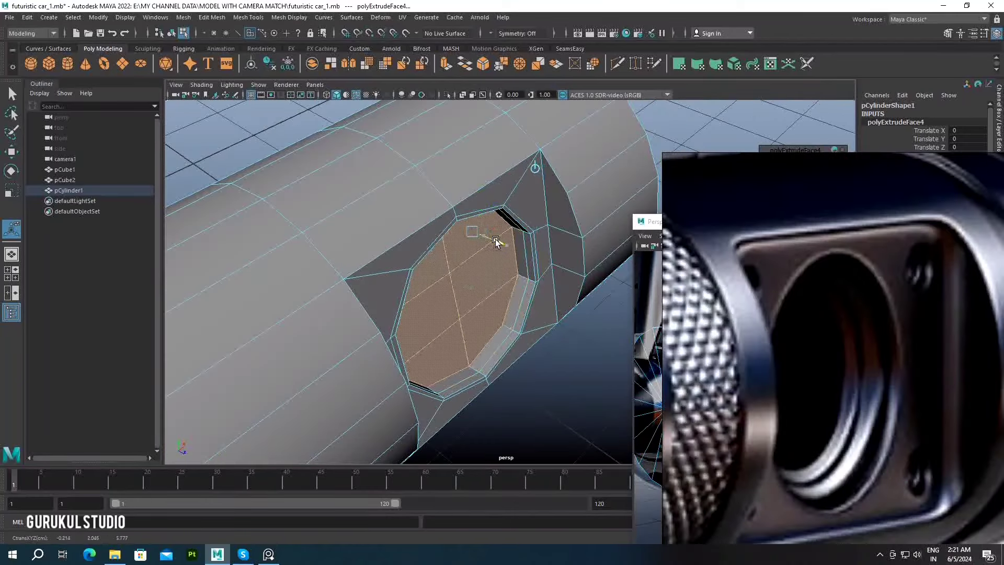
pyautogui.scroll(5, 484, 233)
# Bevel an edge inside the port with two segments
pyautogui.press('F10')
pyautogui.click(531, 279)
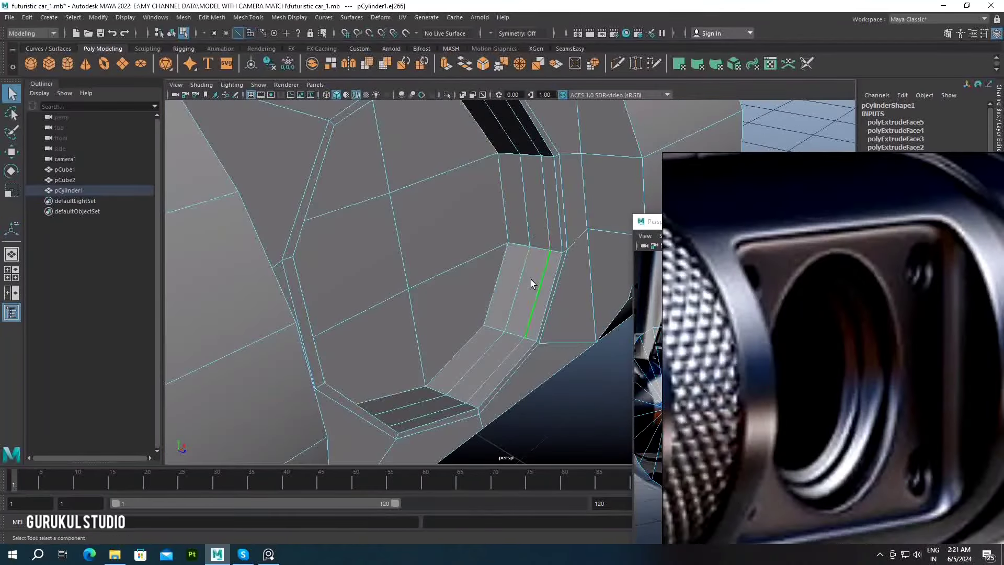
pyautogui.hotkey('ctrl', 'b')
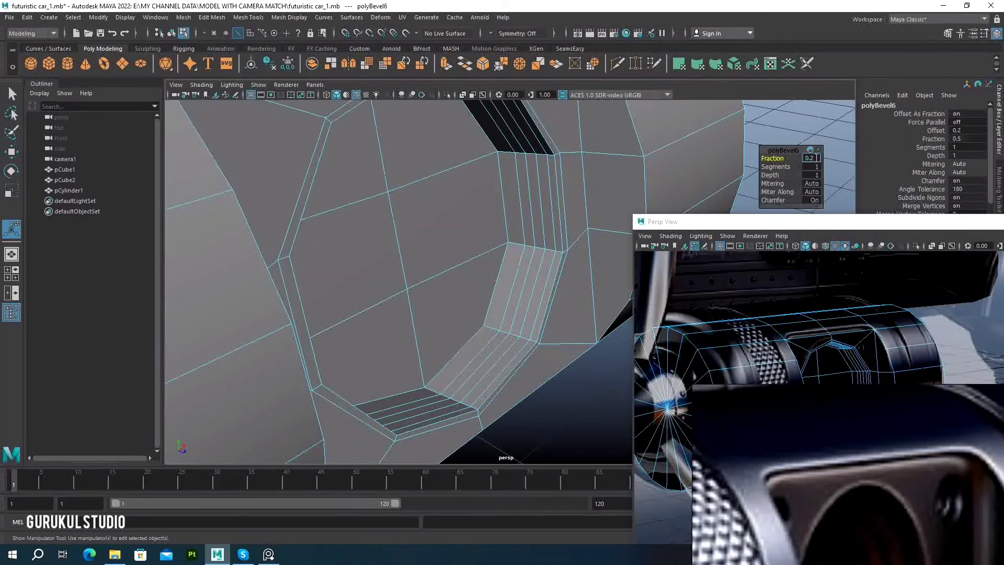
pyautogui.keyDown('alt'); pyautogui.moveTo(421, 225); pyautogui.dragTo(478, 291); pyautogui.keyUp('alt')
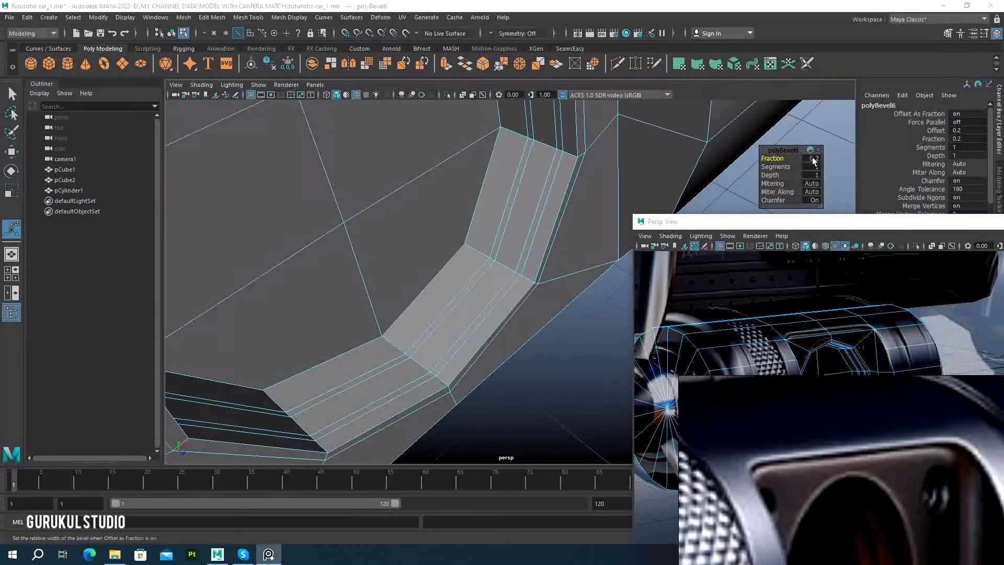
pyautogui.press('Return')
pyautogui.press('q')
pyautogui.scroll(3, 555, 192)
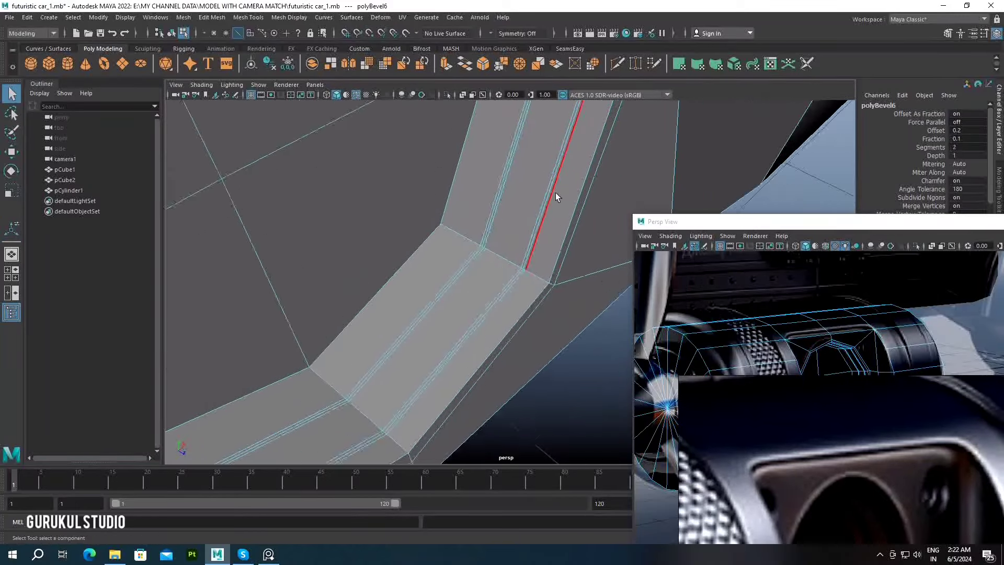
# Extrude the edge loop around the port wall
pyautogui.doubleClick(493, 196)
pyautogui.hotkey('ctrl', 'e')
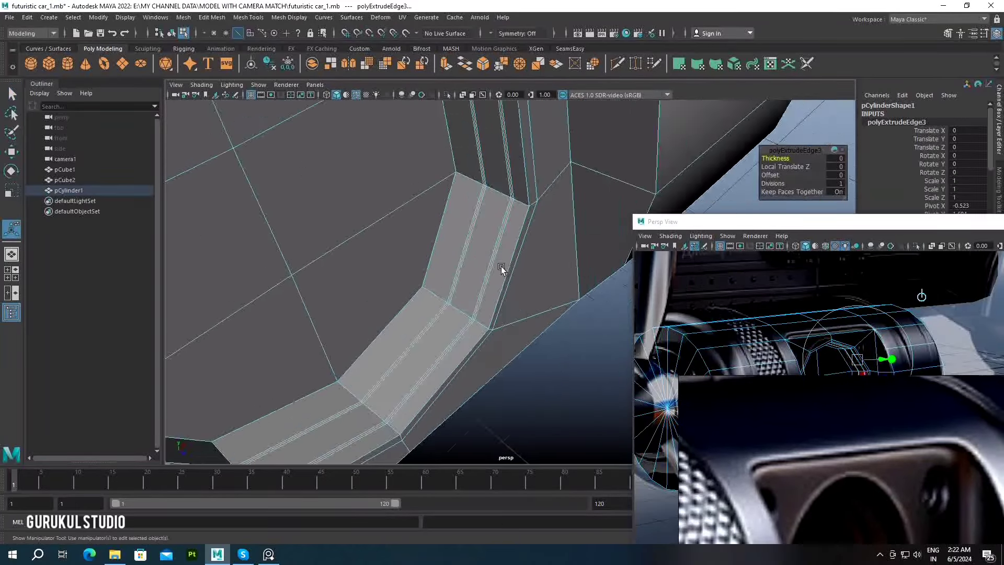
pyautogui.moveTo(500, 265)
pyautogui.keyDown('alt'); pyautogui.mouseDown()
pyautogui.moveTo(461, 271)
pyautogui.moveTo(453, 300)
pyautogui.moveTo(535, 254)
pyautogui.mouseUp(); pyautogui.keyUp('alt')
pyautogui.scroll(3, 455, 267)
pyautogui.scroll(-5, 456, 266)
# Check the cylinder in smooth preview, then return to the normal view
pyautogui.press('q')
pyautogui.press('3')
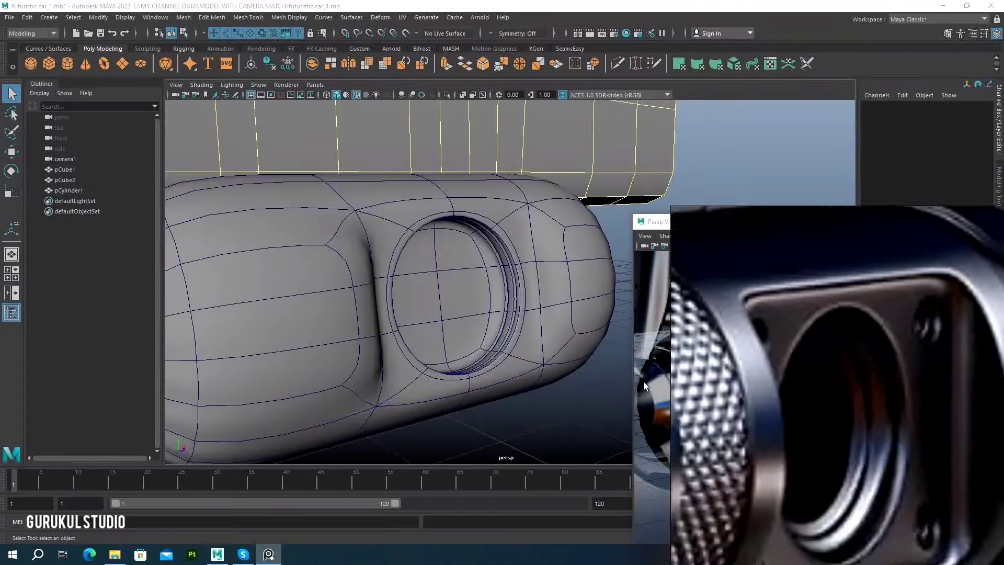
pyautogui.keyDown('alt'); pyautogui.moveTo(515, 337); pyautogui.dragTo(512, 261); pyautogui.keyUp('alt')
pyautogui.click(512, 261)
pyautogui.press('1')
pyautogui.scroll(5, 472, 287)
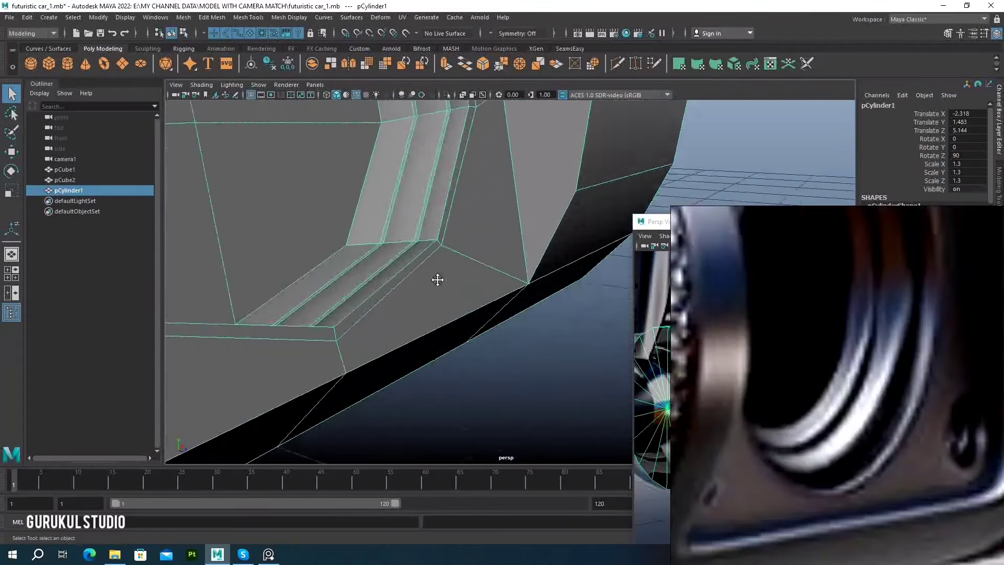
# Bevel the groove edges with fraction 0.1 and adjust the segment count
pyautogui.keyDown('alt'); pyautogui.moveTo(438, 278); pyautogui.dragTo(486, 213); pyautogui.keyUp('alt')
pyautogui.click(486, 213)
pyautogui.hotkey('ctrl', 'b')
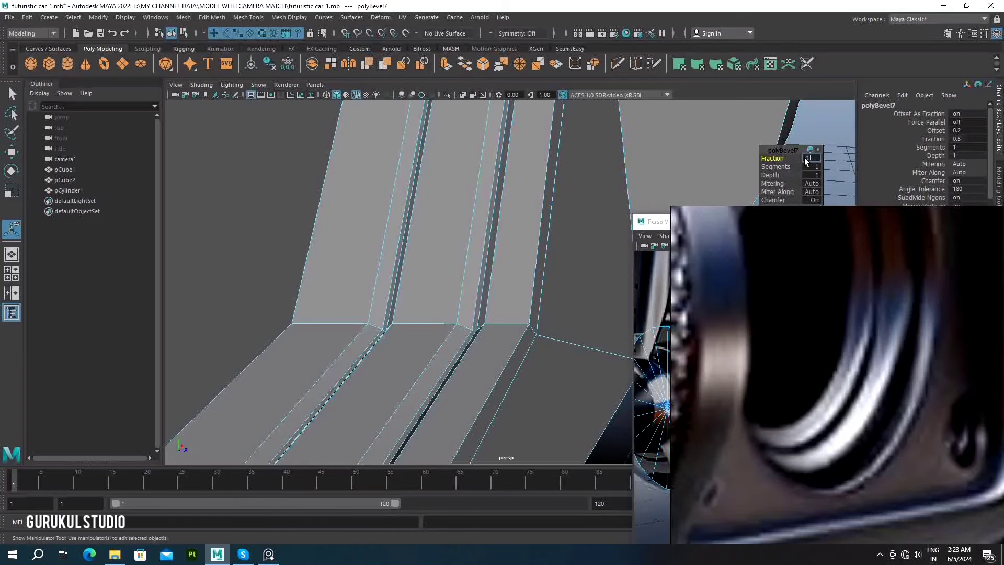
pyautogui.write('1')
pyautogui.press('Return')
pyautogui.click(808, 166)
# Bevel two more edge loops of the groove
pyautogui.moveTo(500, 337)
pyautogui.keyDown('alt'); pyautogui.mouseDown()
pyautogui.moveTo(548, 258)
pyautogui.moveTo(609, 317)
pyautogui.moveTo(568, 315)
pyautogui.moveTo(595, 320)
pyautogui.mouseUp(); pyautogui.keyUp('alt')
pyautogui.doubleClick(548, 257)
pyautogui.hotkey('ctrl', 'b')
pyautogui.moveTo(805, 156)
pyautogui.keyDown('alt'); pyautogui.mouseDown()
pyautogui.moveTo(424, 193)
pyautogui.moveTo(409, 122)
pyautogui.mouseUp(); pyautogui.keyUp('alt')
pyautogui.hotkey('ctrl', 'b')
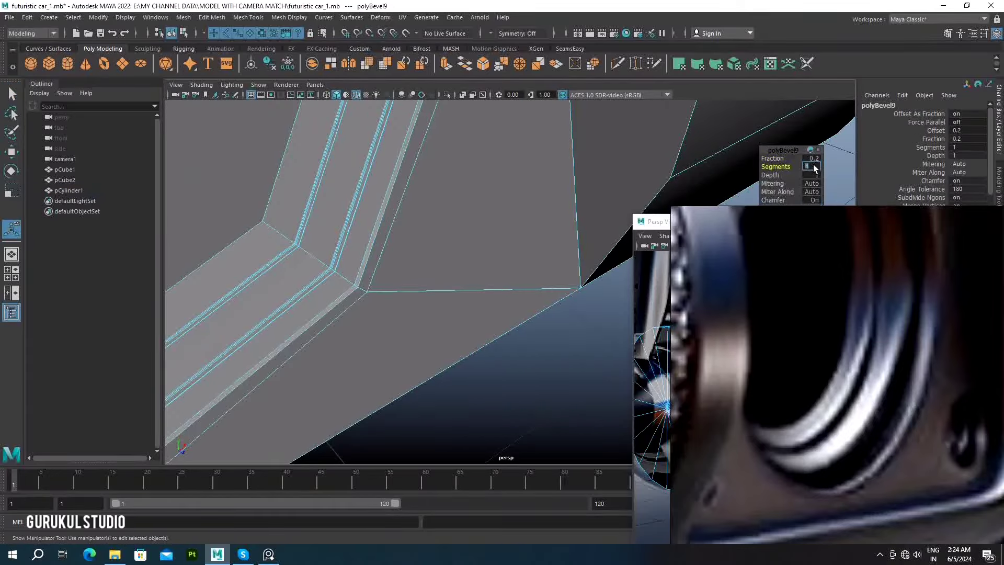
pyautogui.moveTo(813, 167)
pyautogui.keyDown('alt'); pyautogui.mouseDown()
pyautogui.moveTo(390, 249)
pyautogui.moveTo(413, 196)
pyautogui.mouseUp(); pyautogui.keyUp('alt')
# Push the port's inner face deeper, then undo the extra face extrusion
pyautogui.click(413, 196)
pyautogui.keyDown('shift'); pyautogui.moveTo(416, 219); pyautogui.dragTo(419, 251, button='right'); pyautogui.keyUp('shift')
pyautogui.moveTo(418, 251)
pyautogui.keyDown('alt'); pyautogui.mouseDown()
pyautogui.moveTo(385, 196)
pyautogui.moveTo(481, 255)
pyautogui.moveTo(431, 234)
pyautogui.mouseUp(); pyautogui.keyUp('alt')
pyautogui.click(359, 267)
pyautogui.press('w')
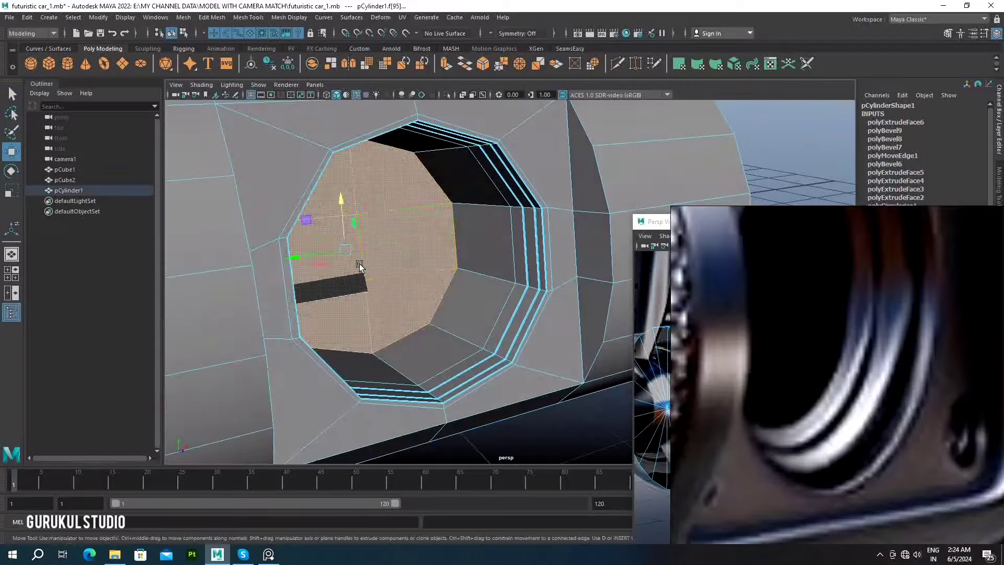
pyautogui.hotkey('ctrl', 'z')
pyautogui.moveTo(359, 267)
pyautogui.keyDown('alt'); pyautogui.mouseDown()
pyautogui.moveTo(497, 280)
pyautogui.moveTo(459, 276)
pyautogui.moveTo(494, 251)
pyautogui.mouseUp(); pyautogui.keyUp('alt')
pyautogui.moveTo(461, 230); pyautogui.dragTo(425, 230, button='right')
# Bevel the edges of the side port's square frame
pyautogui.press('q')
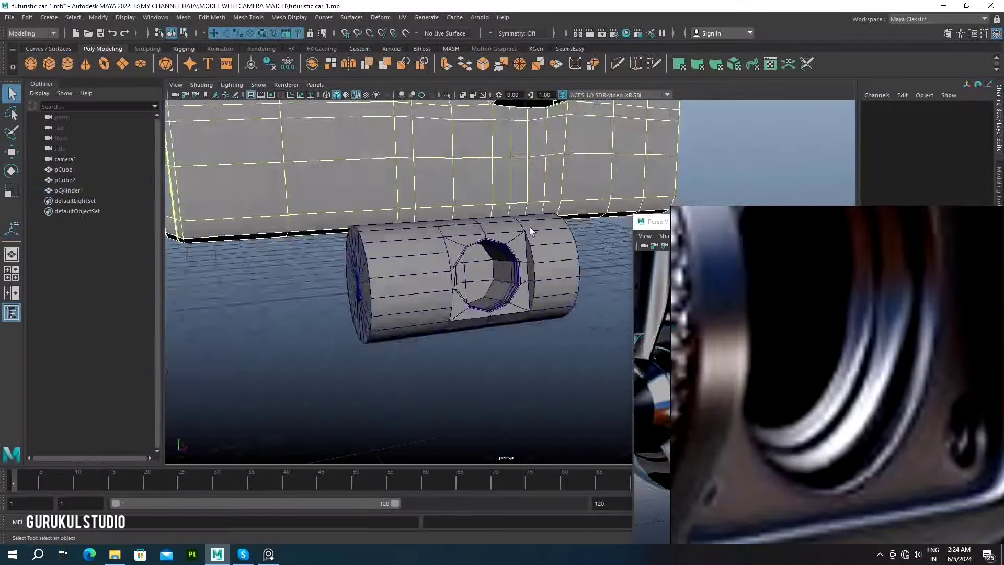
pyautogui.scroll(3, 529, 226)
pyautogui.moveTo(529, 227)
pyautogui.keyDown('alt'); pyautogui.mouseDown()
pyautogui.moveTo(372, 297)
pyautogui.moveTo(533, 260)
pyautogui.mouseUp(); pyautogui.keyUp('alt')
pyautogui.click(532, 259)
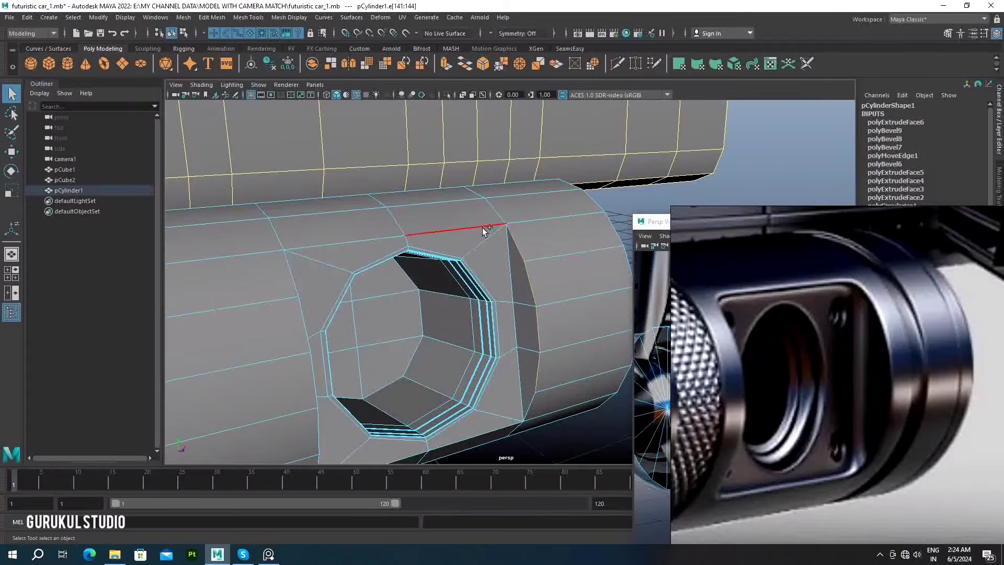
pyautogui.moveTo(484, 230)
pyautogui.keyDown('alt'); pyautogui.mouseDown()
pyautogui.moveTo(347, 285)
pyautogui.moveTo(253, 345)
pyautogui.moveTo(447, 378)
pyautogui.moveTo(466, 292)
pyautogui.mouseUp(); pyautogui.keyUp('alt')
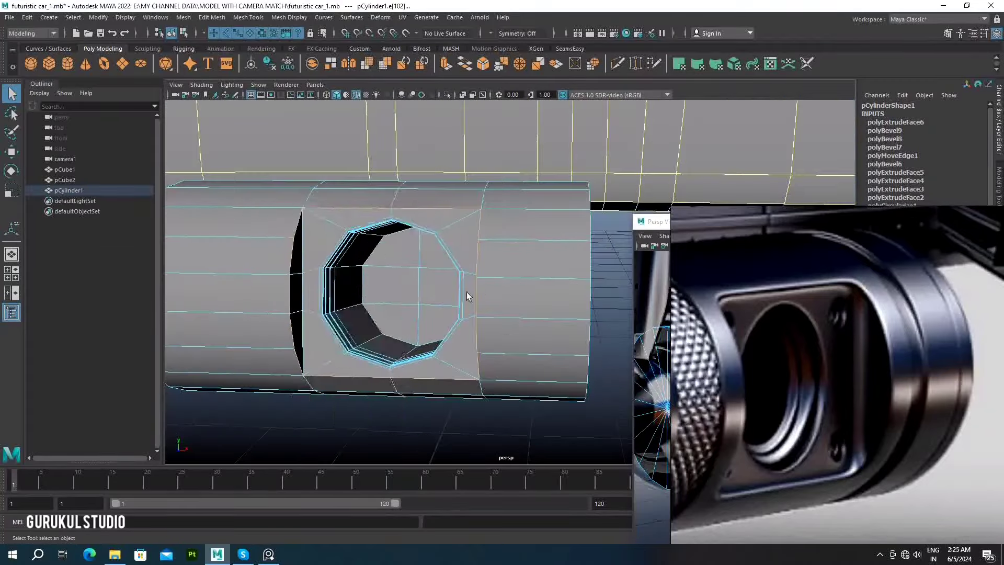
pyautogui.hotkey('ctrl', 'b')
pyautogui.moveTo(813, 167)
pyautogui.keyDown('alt'); pyautogui.mouseDown()
pyautogui.moveTo(480, 243)
pyautogui.moveTo(551, 208)
pyautogui.moveTo(498, 190)
pyautogui.moveTo(314, 183)
pyautogui.moveTo(418, 184)
pyautogui.moveTo(519, 227)
pyautogui.mouseUp(); pyautogui.keyUp('alt')
pyautogui.hotkey('ctrl', 'b')
pyautogui.scroll(5, 492, 215)
# Insert edge loops beside the port corner and join two corner vertices with a connecting edge
pyautogui.click(248, 17)
pyautogui.click(267, 78)
pyautogui.click(356, 185)
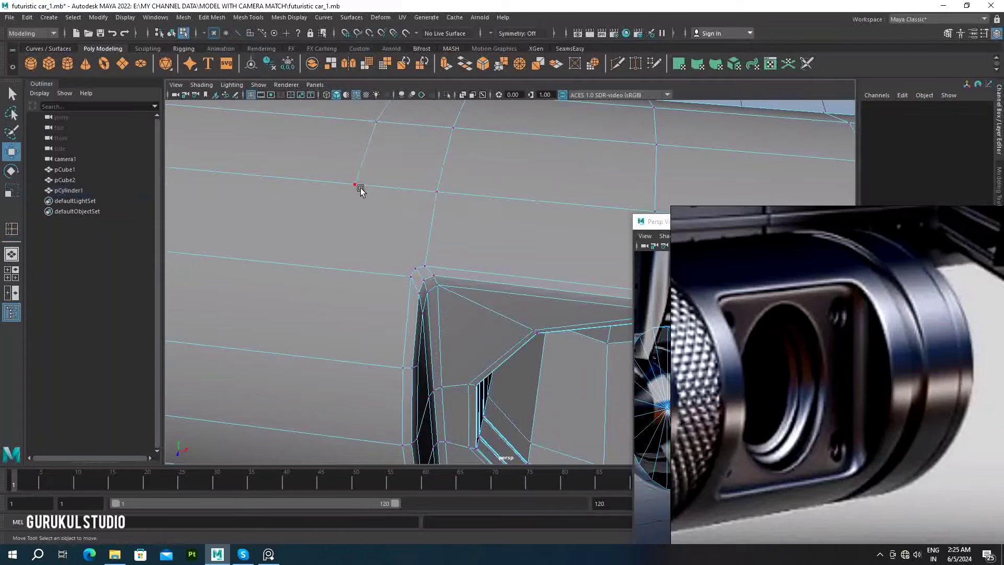
pyautogui.press('w')
pyautogui.moveTo(478, 284)
pyautogui.keyDown('alt'); pyautogui.mouseDown()
pyautogui.moveTo(385, 264)
pyautogui.moveTo(453, 309)
pyautogui.mouseUp(); pyautogui.keyUp('alt')
pyautogui.scroll(-5, 452, 309)
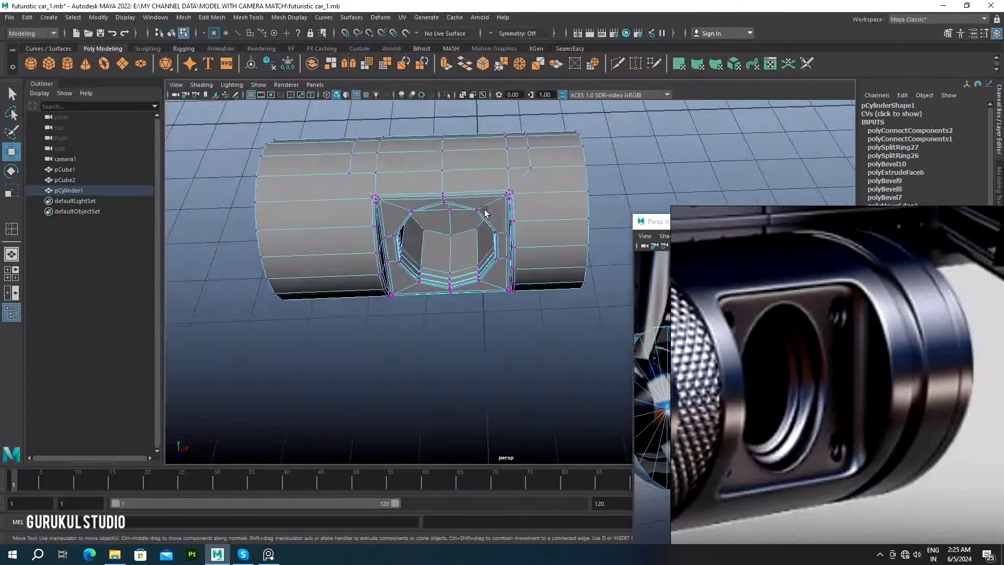
pyautogui.scroll(5, 502, 287)
pyautogui.keyDown('alt'); pyautogui.moveTo(502, 287); pyautogui.dragTo(520, 263); pyautogui.keyUp('alt')
pyautogui.click(314, 299)
pyautogui.keyDown('shift'); pyautogui.moveTo(392, 222); pyautogui.dragTo(363, 290, button='right'); pyautogui.keyUp('shift')
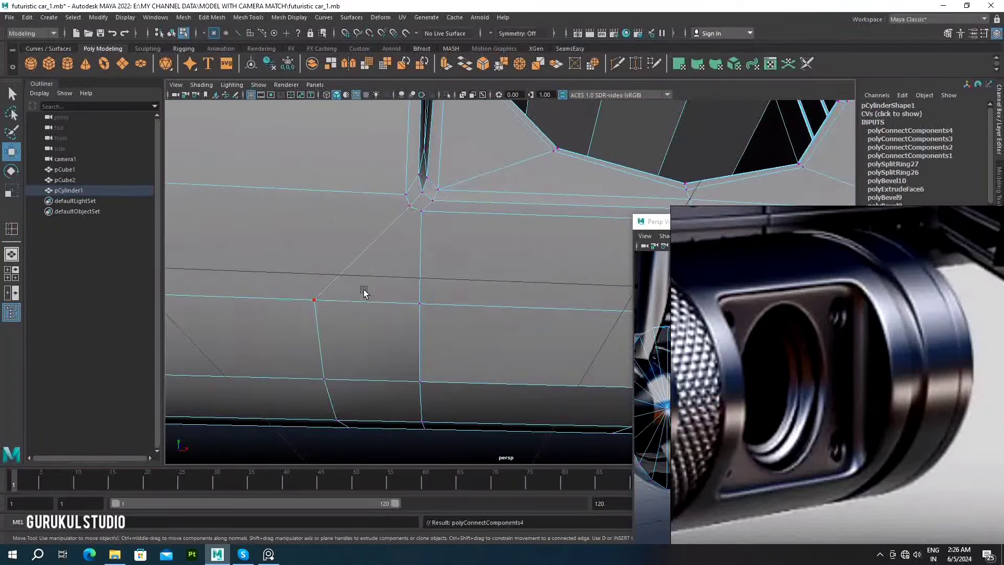
pyautogui.scroll(-3, 393, 266)
pyautogui.moveTo(393, 266)
pyautogui.keyDown('alt'); pyautogui.mouseDown()
pyautogui.moveTo(454, 246)
pyautogui.moveTo(471, 225)
pyautogui.mouseUp(); pyautogui.keyUp('alt')
# Add another edge loop near the port and connect a corner vertex to it
pyautogui.scroll(-3, 454, 245)
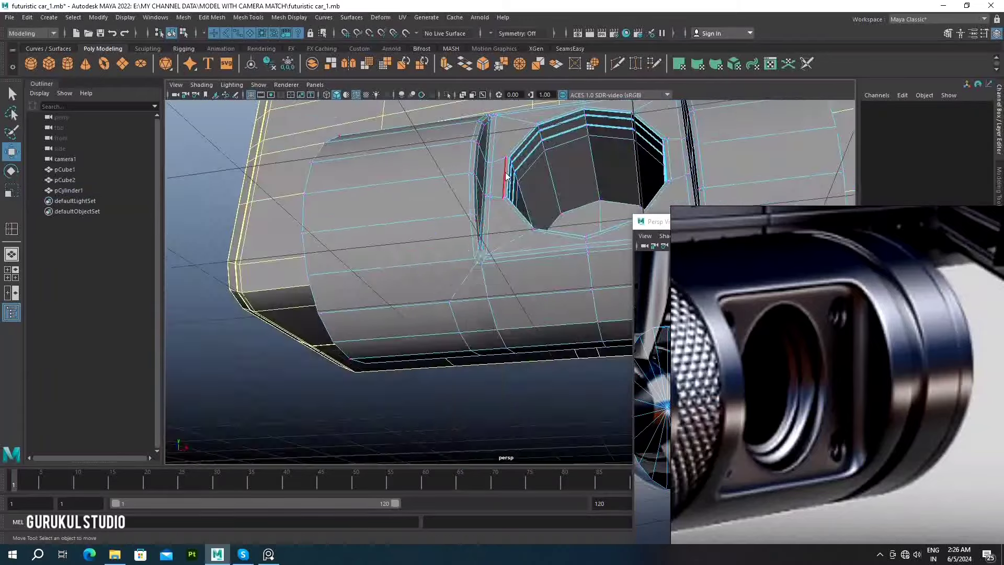
pyautogui.scroll(3, 491, 216)
pyautogui.click(491, 215)
pyautogui.moveTo(515, 253)
pyautogui.keyDown('alt'); pyautogui.mouseDown()
pyautogui.moveTo(376, 230)
pyautogui.moveTo(425, 253)
pyautogui.mouseUp(); pyautogui.keyUp('alt')
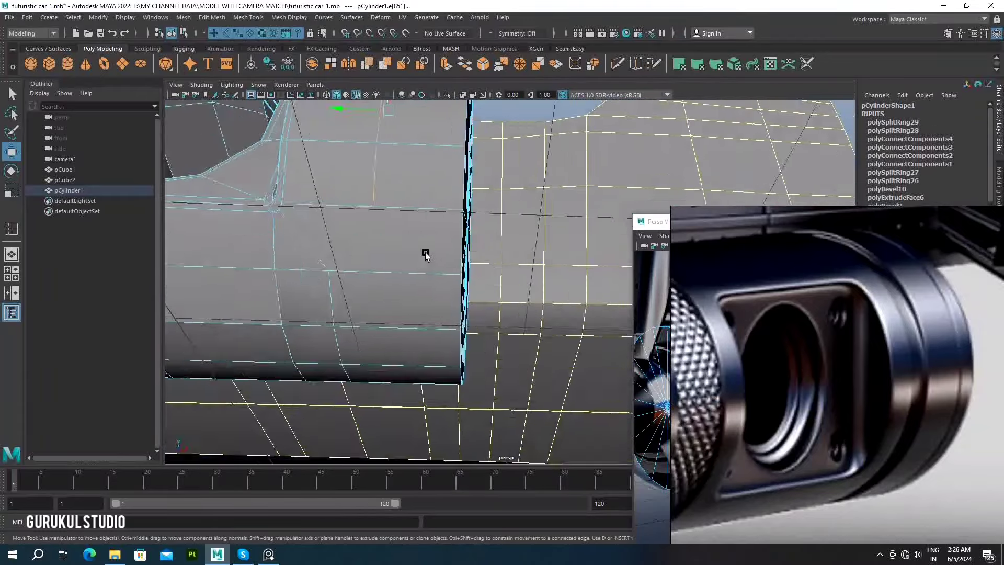
pyautogui.click(359, 213)
pyautogui.scroll(2, 373, 278)
pyautogui.keyDown('alt'); pyautogui.moveTo(373, 278); pyautogui.dragTo(400, 249); pyautogui.keyUp('alt')
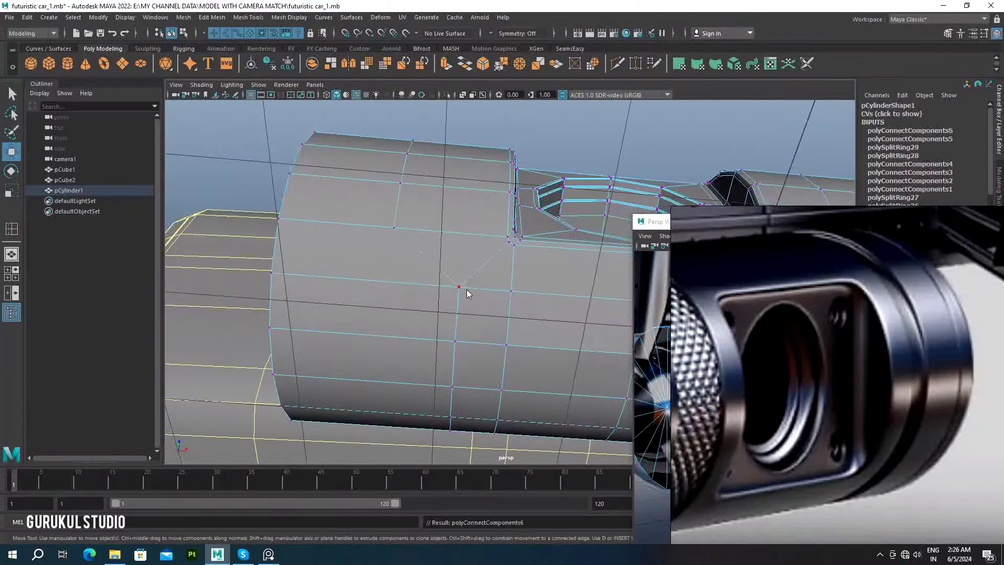
pyautogui.moveTo(467, 293)
pyautogui.keyDown('alt'); pyautogui.mouseDown()
pyautogui.moveTo(442, 253)
pyautogui.moveTo(366, 246)
pyautogui.moveTo(475, 228)
pyautogui.moveTo(455, 276)
pyautogui.mouseUp(); pyautogui.keyUp('alt')
pyautogui.keyDown('shift'); pyautogui.moveTo(425, 265); pyautogui.dragTo(469, 290, button='right'); pyautogui.keyUp('shift')
pyautogui.moveTo(469, 289)
pyautogui.keyDown('alt'); pyautogui.mouseDown()
pyautogui.moveTo(448, 230)
pyautogui.moveTo(488, 253)
pyautogui.moveTo(415, 278)
pyautogui.moveTo(433, 224)
pyautogui.moveTo(403, 224)
pyautogui.moveTo(471, 261)
pyautogui.mouseUp(); pyautogui.keyUp('alt')
# Undo a stray bevel applied to the cylinder
pyautogui.rightClick(433, 224)
pyautogui.hotkey('ctrl', 'b')
pyautogui.scroll(-3, 404, 224)
pyautogui.moveTo(576, 261)
pyautogui.keyDown('alt'); pyautogui.mouseDown()
pyautogui.moveTo(523, 235)
pyautogui.moveTo(492, 254)
pyautogui.moveTo(510, 283)
pyautogui.mouseUp(); pyautogui.keyUp('alt')
pyautogui.hotkey('ctrl', 'z')
# Select edges on the cylinder beside the port with the scale tool active
pyautogui.press('r')
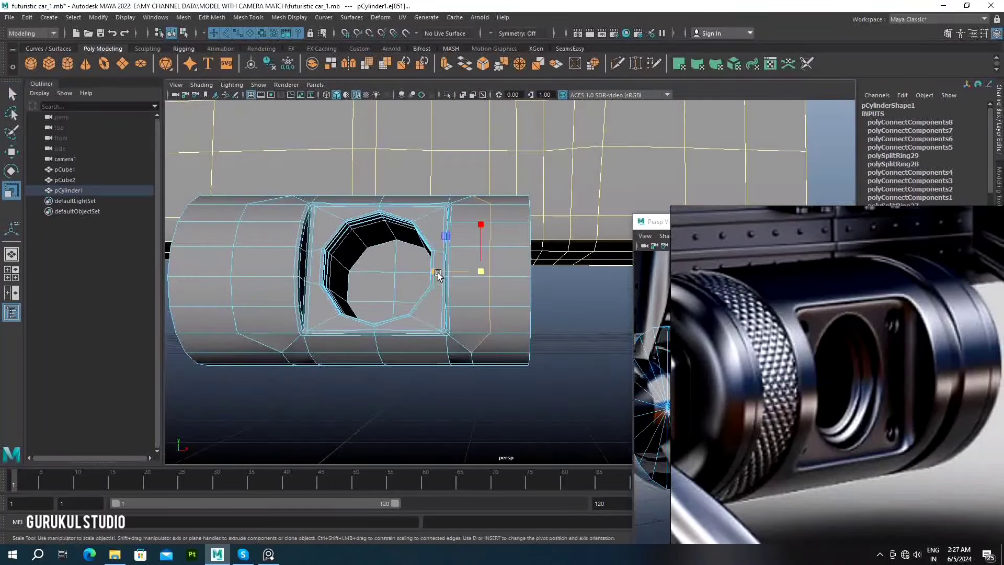
pyautogui.keyDown('alt'); pyautogui.moveTo(438, 338); pyautogui.dragTo(462, 244); pyautogui.keyUp('alt')
pyautogui.click(462, 244)
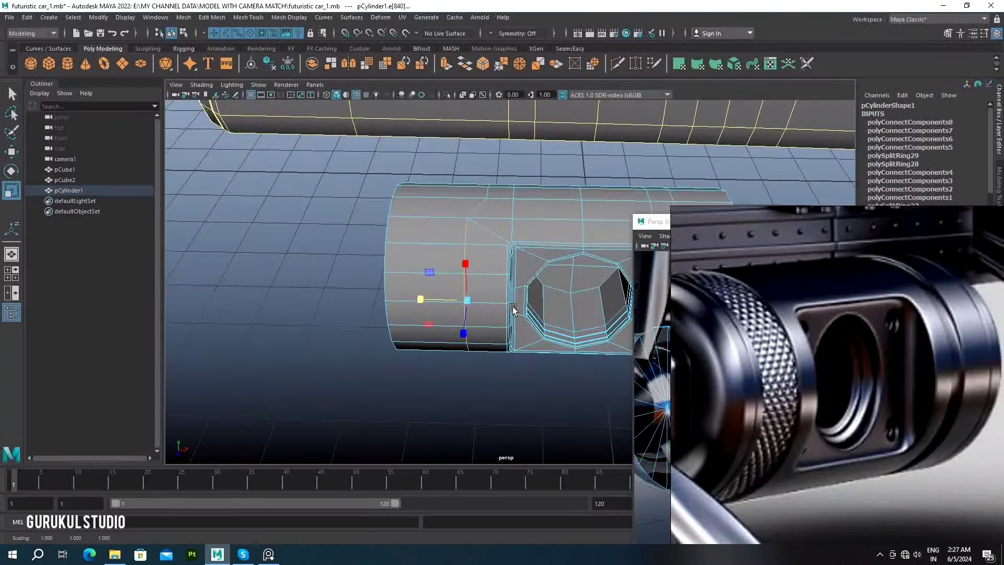
pyautogui.moveTo(447, 304)
pyautogui.keyDown('alt'); pyautogui.mouseDown()
pyautogui.moveTo(502, 274)
pyautogui.moveTo(399, 230)
pyautogui.moveTo(387, 255)
pyautogui.moveTo(434, 268)
pyautogui.mouseUp(); pyautogui.keyUp('alt')
pyautogui.click(387, 256)
pyautogui.press('r')
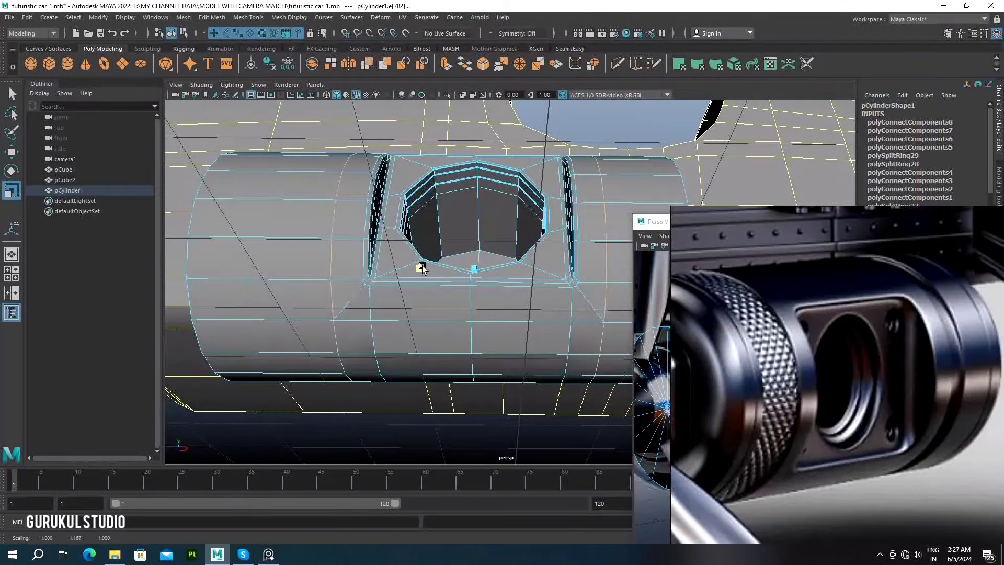
# Extrude the cylinder's end-cap faces into an end band
pyautogui.moveTo(488, 218)
pyautogui.keyDown('alt'); pyautogui.mouseDown()
pyautogui.moveTo(574, 215)
pyautogui.moveTo(422, 214)
pyautogui.mouseUp(); pyautogui.keyUp('alt')
pyautogui.click(422, 214)
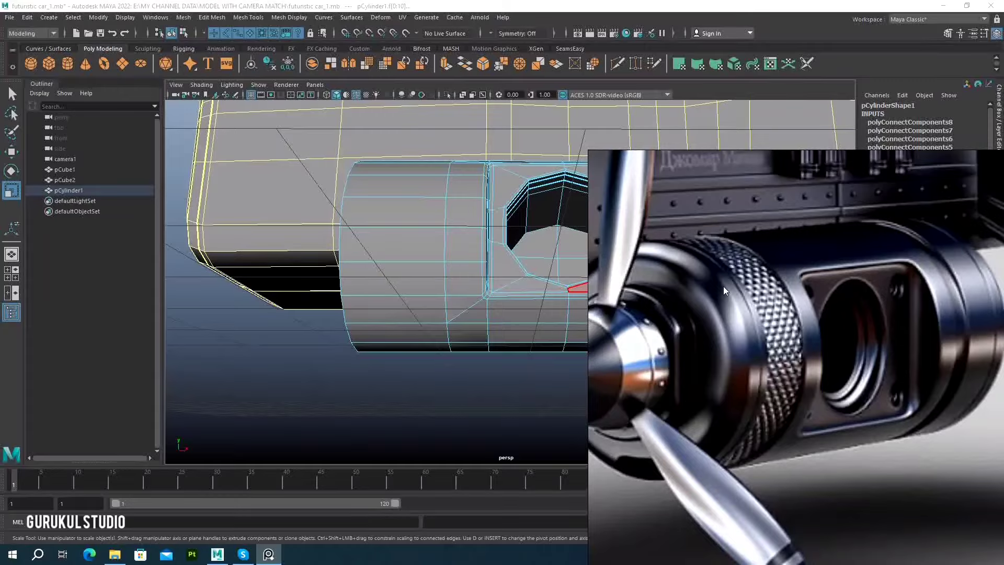
pyautogui.hotkey('ctrl', 'e')
pyautogui.moveTo(723, 287)
pyautogui.keyDown('alt'); pyautogui.mouseDown()
pyautogui.moveTo(747, 300)
pyautogui.moveTo(523, 235)
pyautogui.moveTo(471, 209)
pyautogui.moveTo(533, 257)
pyautogui.moveTo(608, 246)
pyautogui.moveTo(415, 246)
pyautogui.mouseUp(); pyautogui.keyUp('alt')
pyautogui.press('F8')
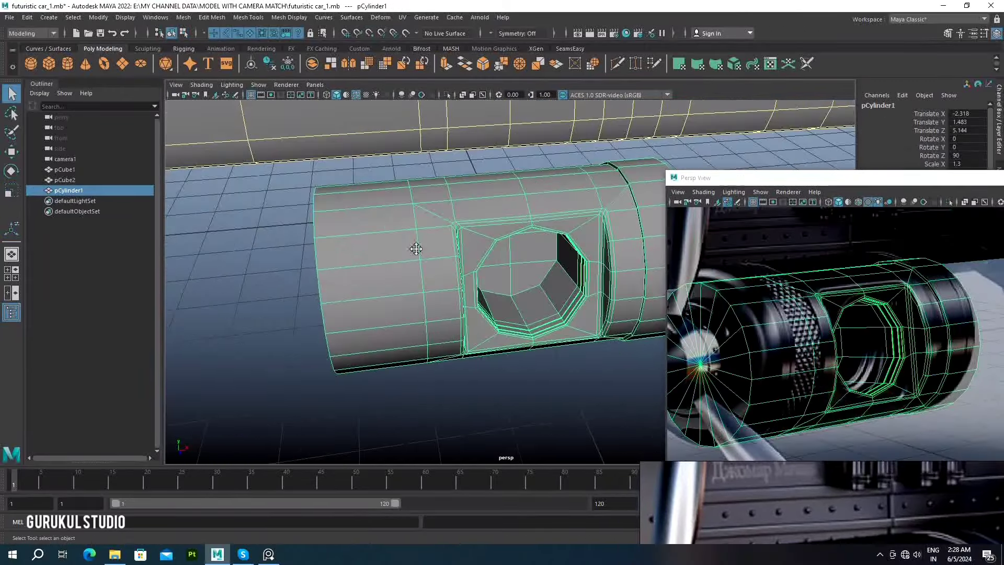
# Extrude a full ring of faces around the cylinder's side
pyautogui.moveTo(415, 247); pyautogui.dragTo(405, 206, button='right')
pyautogui.click(412, 195)
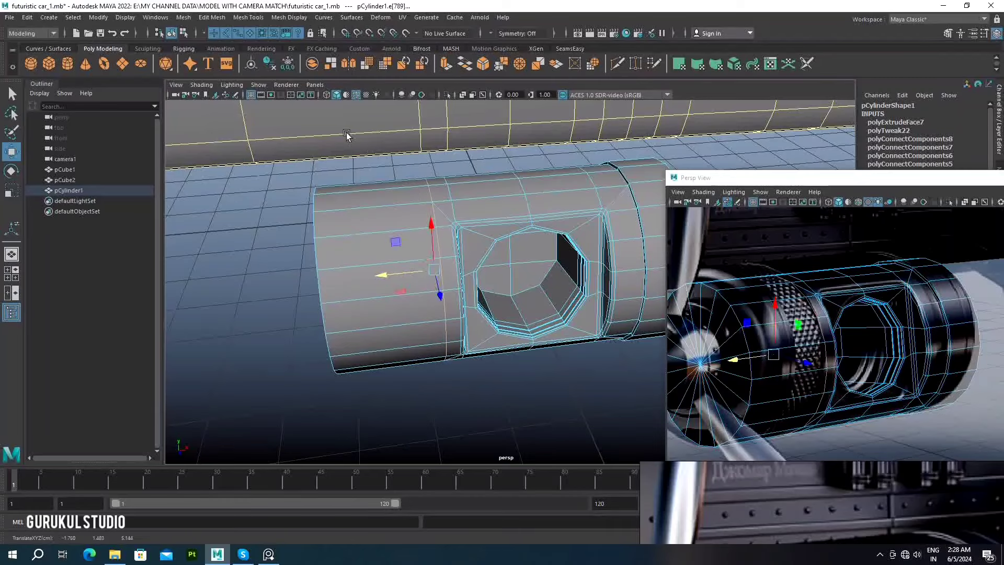
pyautogui.click(390, 222)
pyautogui.moveTo(413, 220); pyautogui.dragTo(403, 213, button='right')
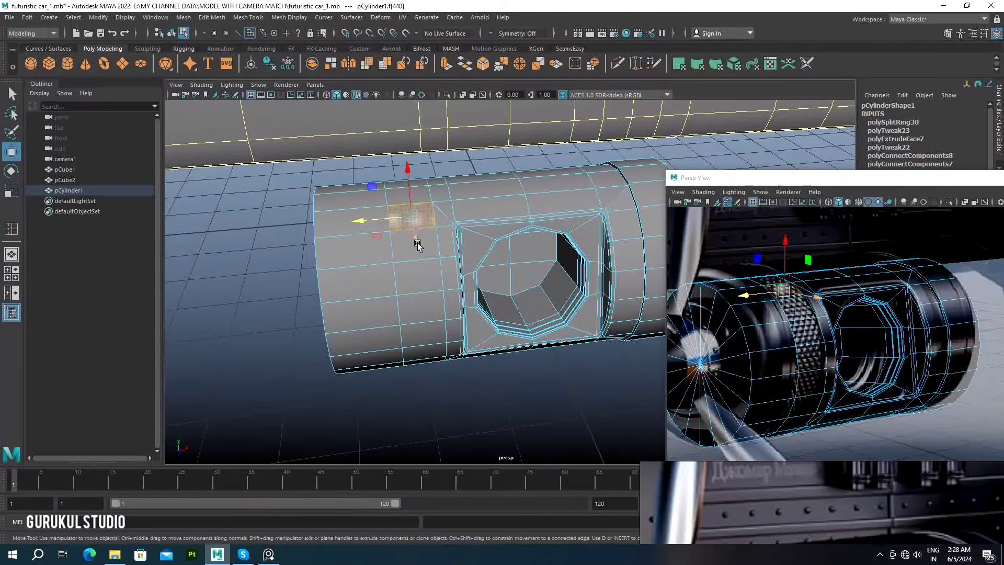
pyautogui.doubleClick(430, 247)
pyautogui.hotkey('ctrl', 'e')
pyautogui.keyDown('alt'); pyautogui.moveTo(430, 246); pyautogui.dragTo(448, 366); pyautogui.keyUp('alt')
# Select the end-cap face and bevel it
pyautogui.click(516, 236)
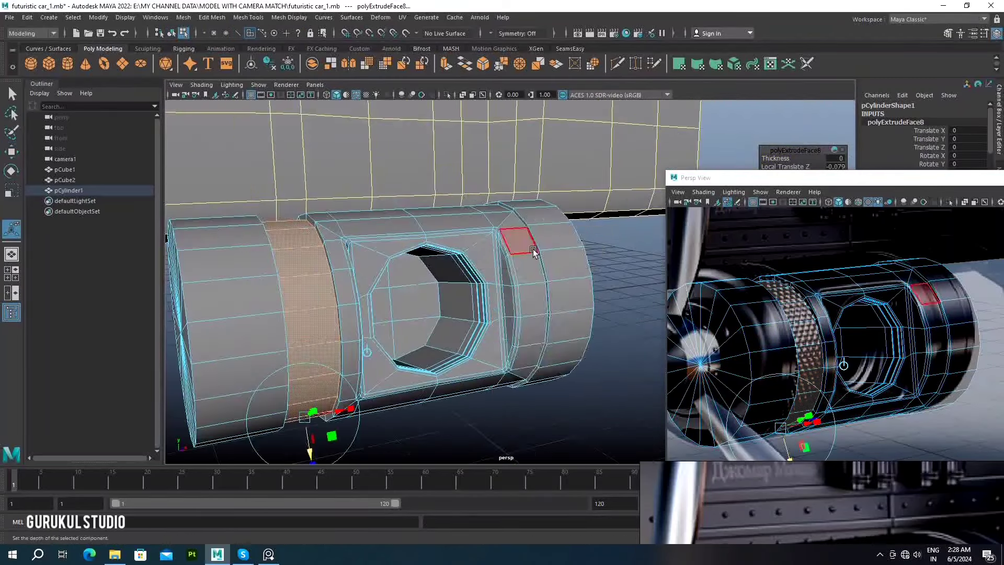
pyautogui.scroll(3, 481, 243)
pyautogui.click(337, 255)
pyautogui.moveTo(481, 243)
pyautogui.keyDown('alt'); pyautogui.mouseDown()
pyautogui.moveTo(337, 255)
pyautogui.moveTo(318, 205)
pyautogui.mouseUp(); pyautogui.keyUp('alt')
pyautogui.keyDown('shift'); pyautogui.rightClick(318, 206); pyautogui.keyUp('shift')
pyautogui.keyDown('shift'); pyautogui.moveTo(318, 205); pyautogui.dragTo(372, 204, button='right'); pyautogui.keyUp('shift')
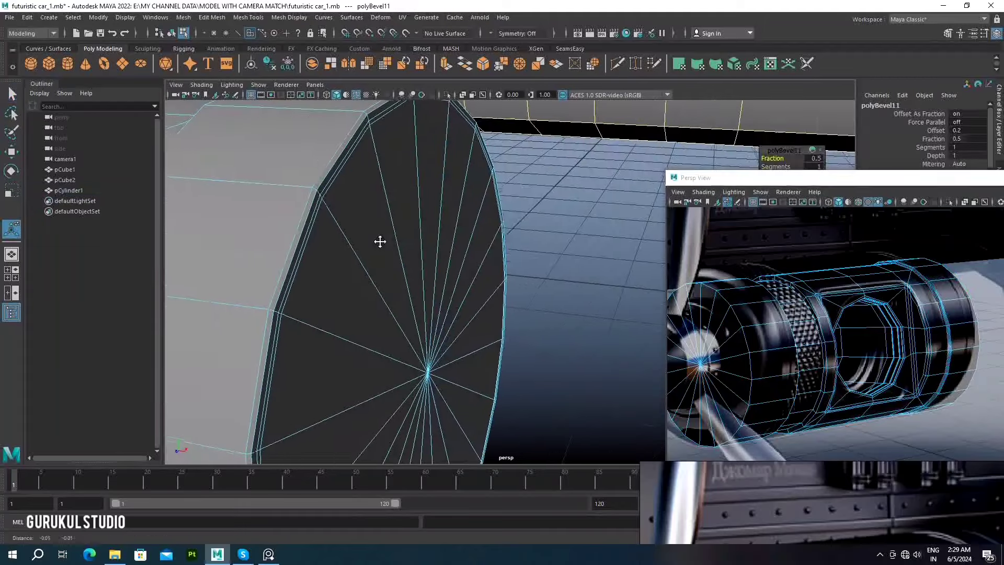
# Bevel the edge loop around the end cap with a fraction of 0.1
pyautogui.scroll(-5, 409, 162)
pyautogui.keyDown('alt'); pyautogui.moveTo(525, 240); pyautogui.dragTo(353, 212); pyautogui.keyUp('alt')
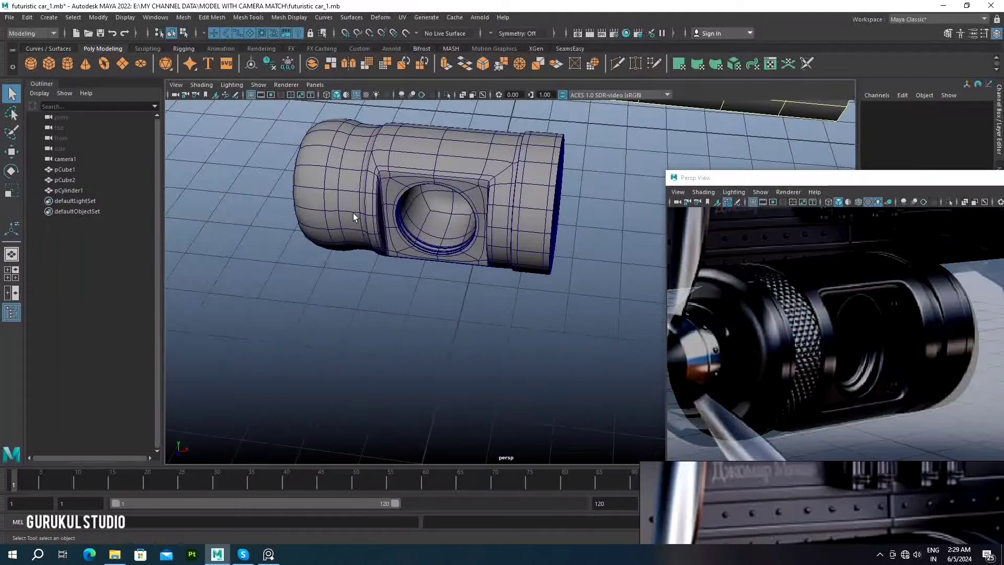
pyautogui.keyDown('shift'); pyautogui.moveTo(287, 213); pyautogui.dragTo(340, 209, button='right'); pyautogui.keyUp('shift')
pyautogui.keyDown('alt'); pyautogui.moveTo(340, 209); pyautogui.dragTo(373, 216); pyautogui.keyUp('alt')
pyautogui.write('0.1')
pyautogui.press('Return')
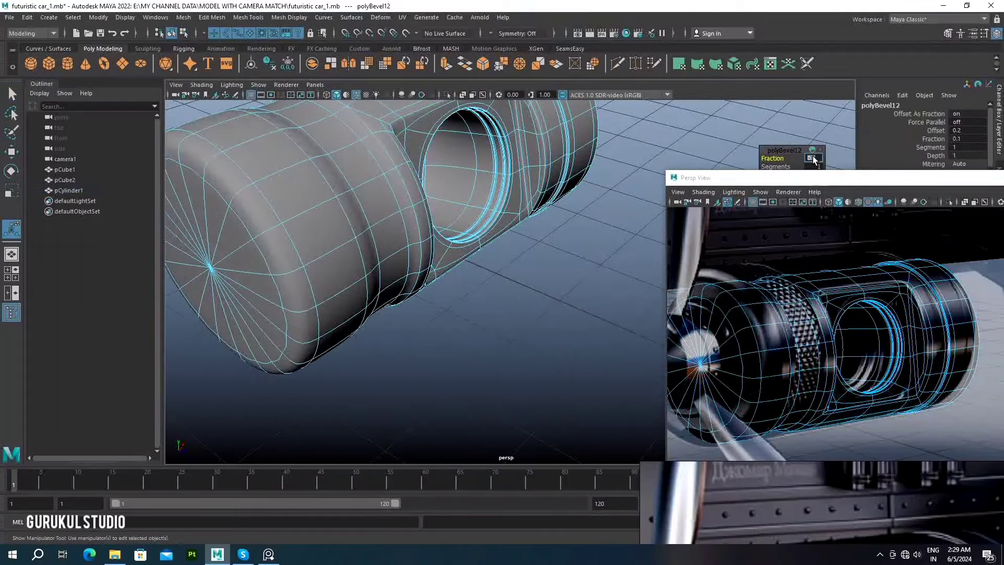
pyautogui.press('F8')
# Select the cylinder's left-end components and bevel them, adjusting the fraction
pyautogui.press('f')
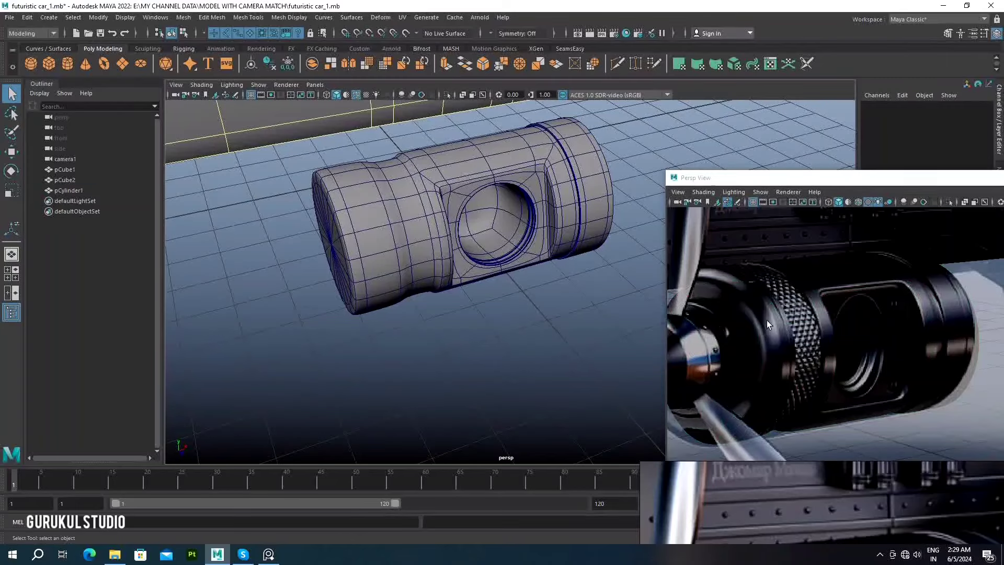
pyautogui.click(321, 240)
pyautogui.keyDown('alt'); pyautogui.moveTo(321, 241); pyautogui.dragTo(293, 198); pyautogui.keyUp('alt')
pyautogui.press('F9')
pyautogui.moveTo(291, 190); pyautogui.dragTo(357, 304)
pyautogui.press('w')
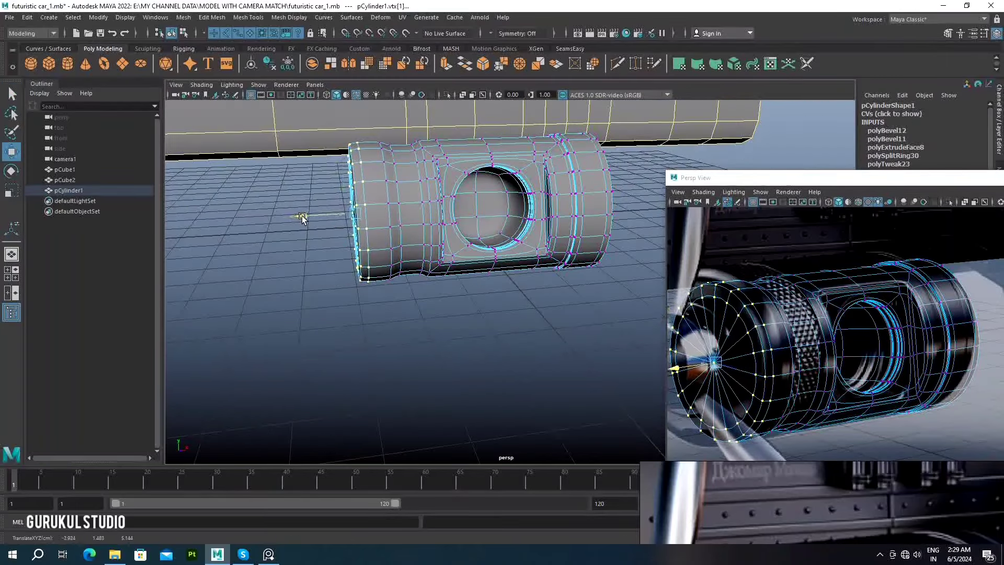
pyautogui.scroll(5, 302, 217)
pyautogui.press('F10')
pyautogui.keyDown('shift'); pyautogui.moveTo(334, 225); pyautogui.dragTo(366, 209, button='right'); pyautogui.keyUp('shift')
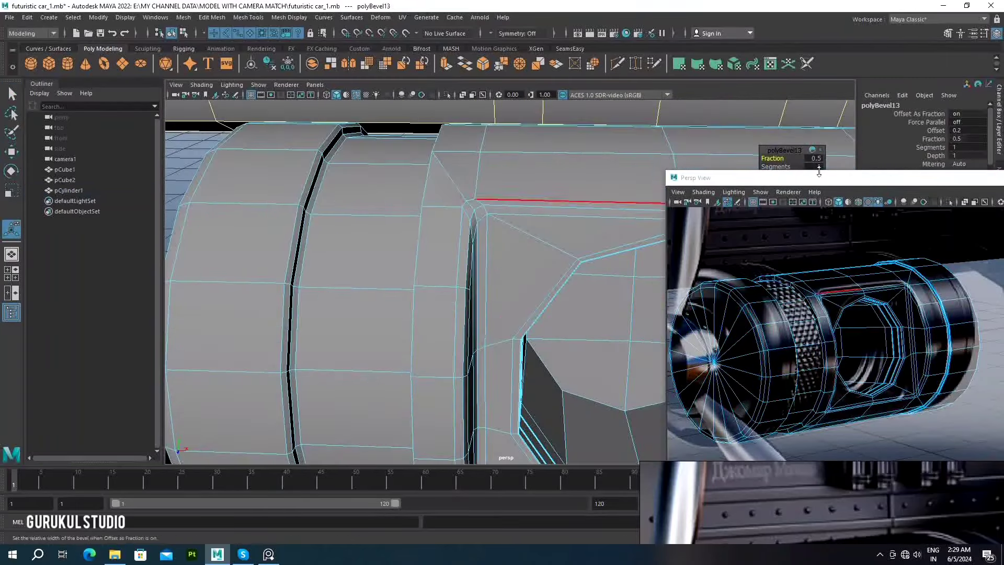
# Bevel the groove edge loop and check the result in smoothed preview
pyautogui.keyDown('alt'); pyautogui.moveTo(365, 261); pyautogui.dragTo(397, 230); pyautogui.keyUp('alt')
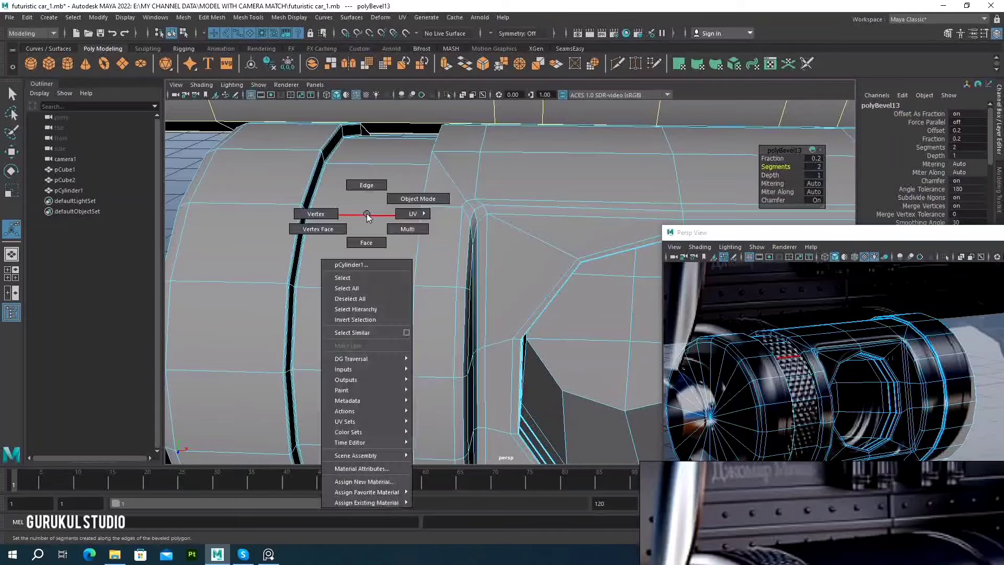
pyautogui.moveTo(370, 213); pyautogui.dragTo(414, 198, button='right')
pyautogui.press('q')
pyautogui.press('F10')
pyautogui.doubleClick(497, 220)
pyautogui.hotkey('ctrl', 'b')
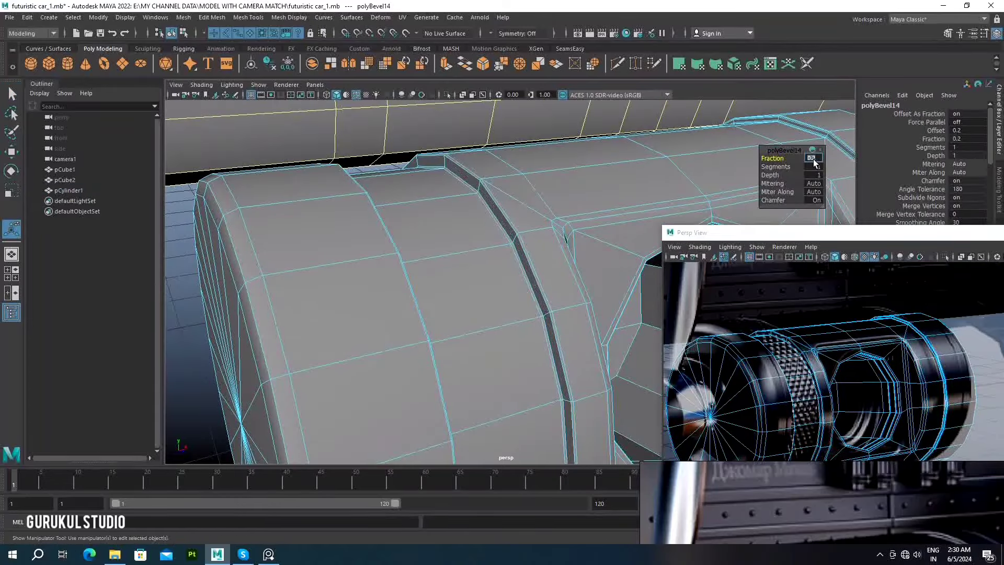
pyautogui.scroll(-5, 500, 204)
pyautogui.press('3')
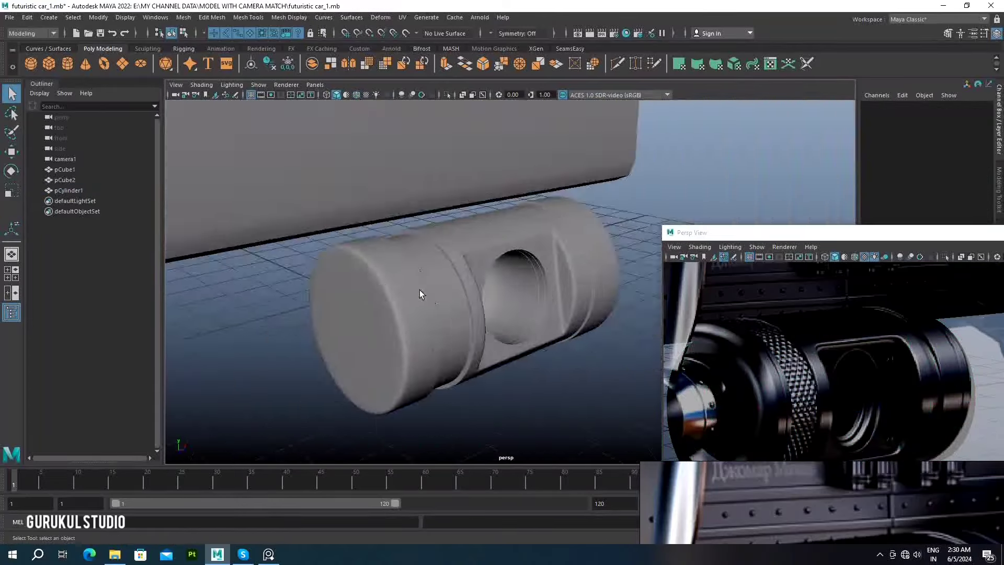
pyautogui.scroll(5, 470, 272)
# Turn the cylinder slightly to Rotate Y 3.253, then pick an end-cap edge
pyautogui.click(439, 244)
pyautogui.press('1')
pyautogui.moveTo(400, 217)
pyautogui.keyDown('alt'); pyautogui.mouseDown()
pyautogui.moveTo(403, 189)
pyautogui.moveTo(470, 191)
pyautogui.mouseUp(); pyautogui.keyUp('alt')
pyautogui.moveTo(467, 248); pyautogui.dragTo(474, 257)
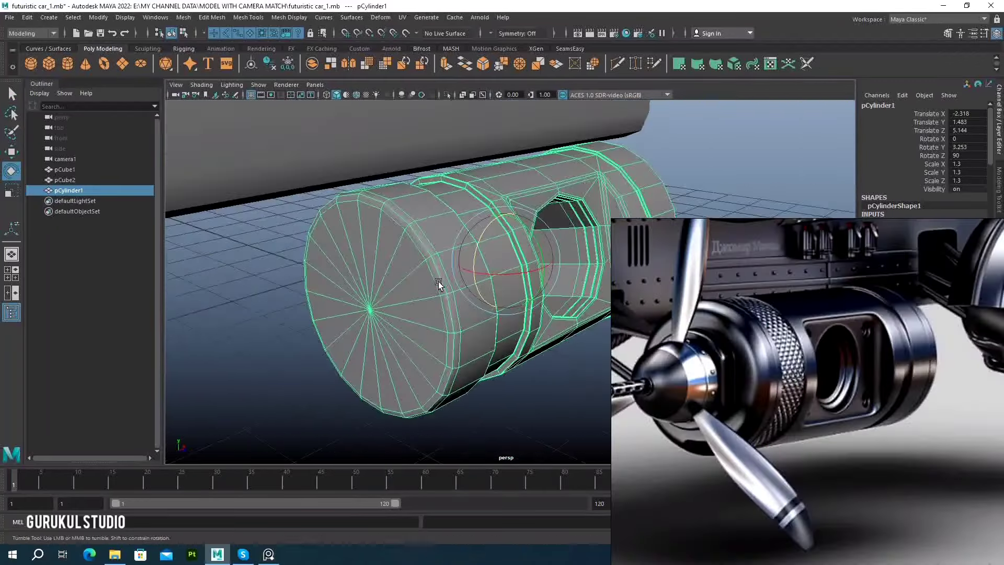
pyautogui.press('F10')
pyautogui.click(470, 272)
# Extrude the end-cap faces and scale them inward
pyautogui.hotkey('ctrl', 'F11')
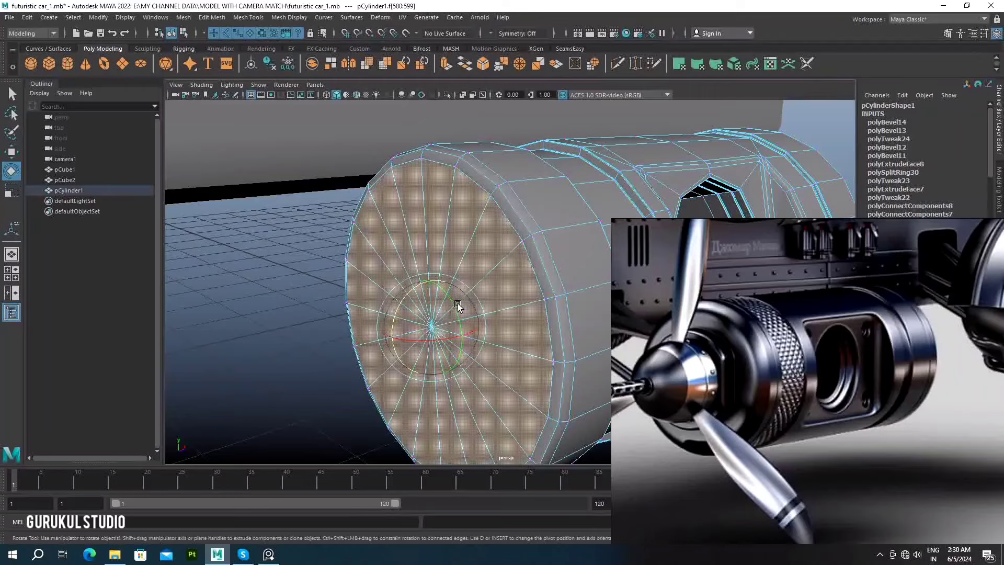
pyautogui.press('w')
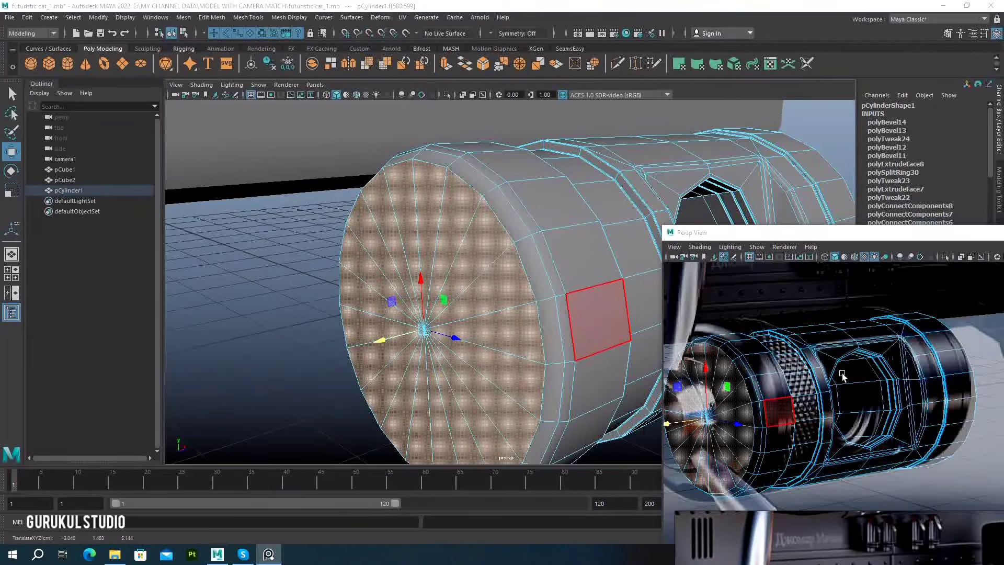
pyautogui.press('F10')
pyautogui.click(497, 217)
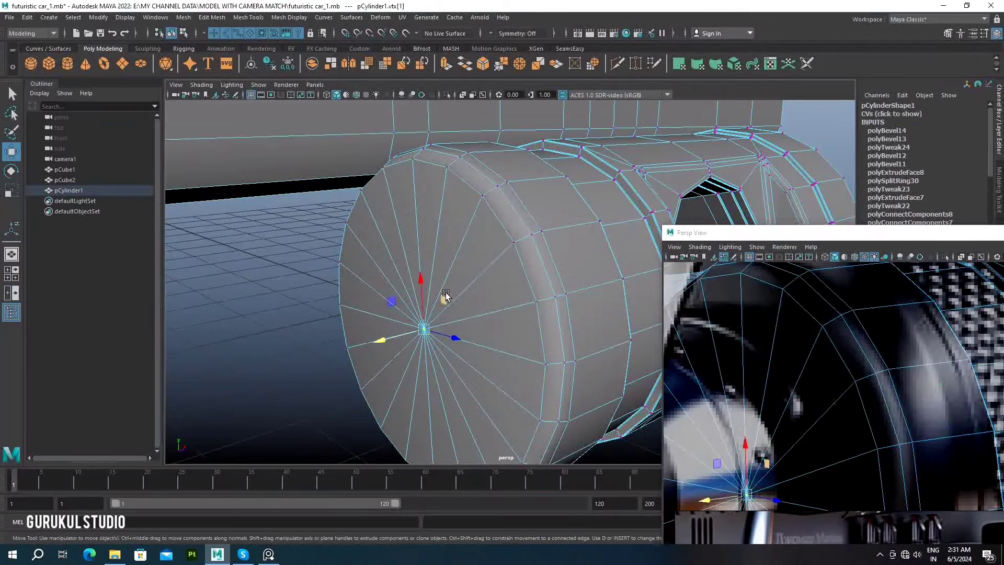
pyautogui.hotkey('ctrl', 'F11')
pyautogui.hotkey('ctrl', 'e')
pyautogui.moveTo(424, 329); pyautogui.dragTo(347, 315)
pyautogui.moveTo(743, 232); pyautogui.dragTo(669, 156)
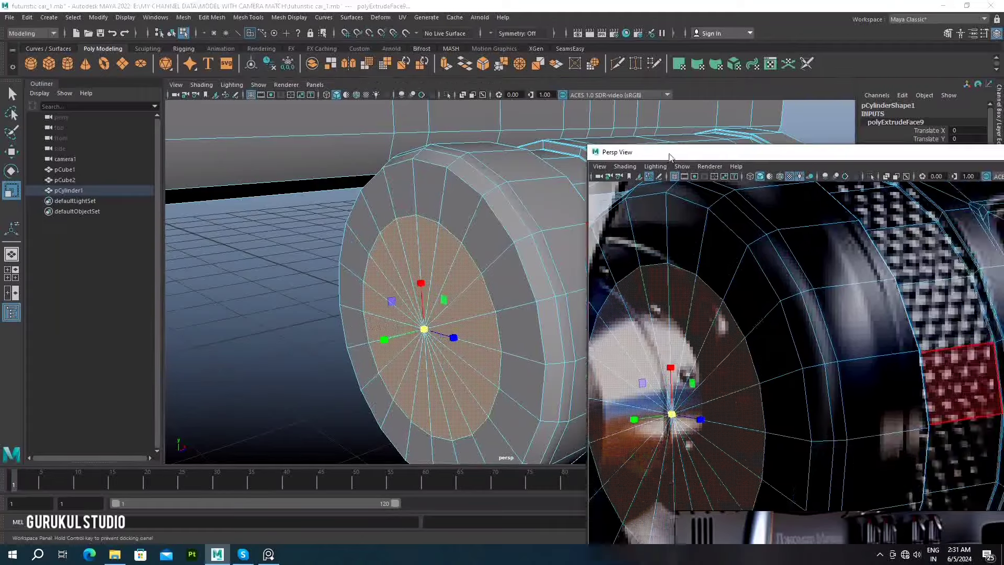
pyautogui.click(418, 327)
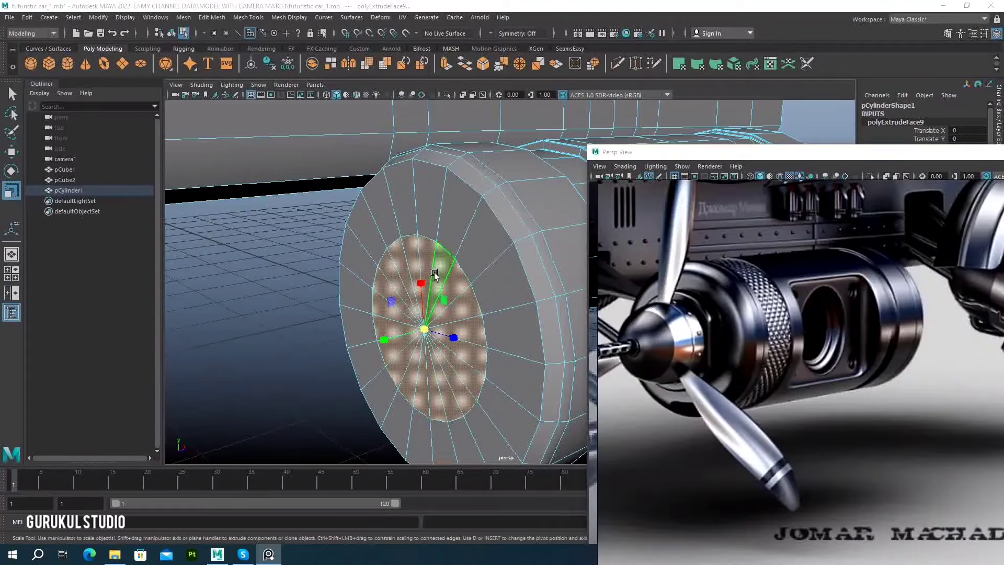
# Extract the inner cap faces as a separate disc and extrude it for thickness
pyautogui.moveTo(432, 251)
pyautogui.keyDown('shift'); pyautogui.mouseDown(button='right')
pyautogui.moveTo(418, 261)
pyautogui.moveTo(461, 291)
pyautogui.mouseUp(button='right'); pyautogui.keyUp('shift')
pyautogui.scroll(-5, 397, 300)
pyautogui.press('f')
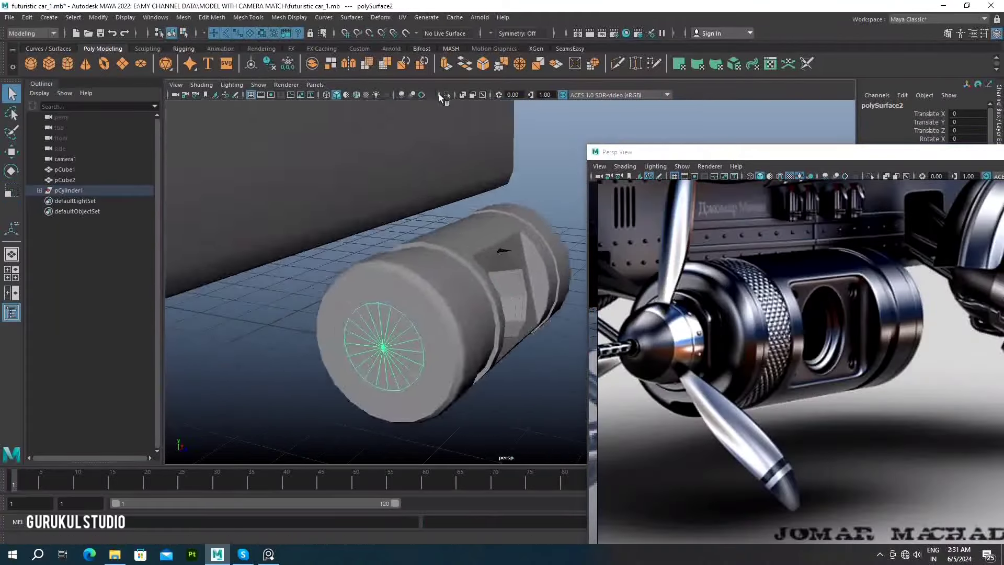
pyautogui.hotkey('ctrl', '1')
pyautogui.keyDown('shift'); pyautogui.moveTo(392, 272); pyautogui.dragTo(399, 291, button='right'); pyautogui.keyUp('shift')
# Move the disc's rim faces, then undo that move
pyautogui.keyDown('alt'); pyautogui.moveTo(284, 274); pyautogui.dragTo(434, 247); pyautogui.keyUp('alt')
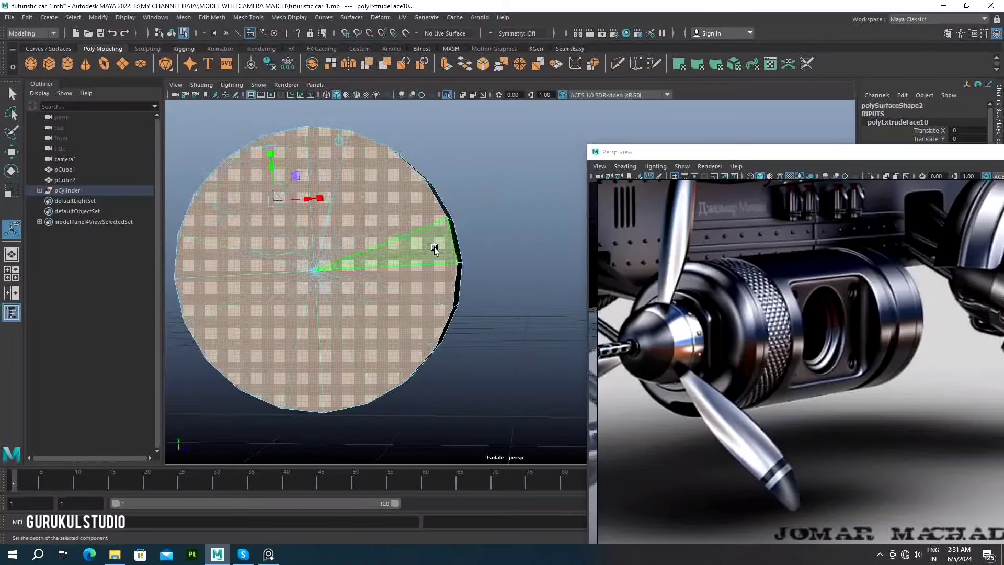
pyautogui.press('q')
pyautogui.click(452, 321)
pyautogui.press('w')
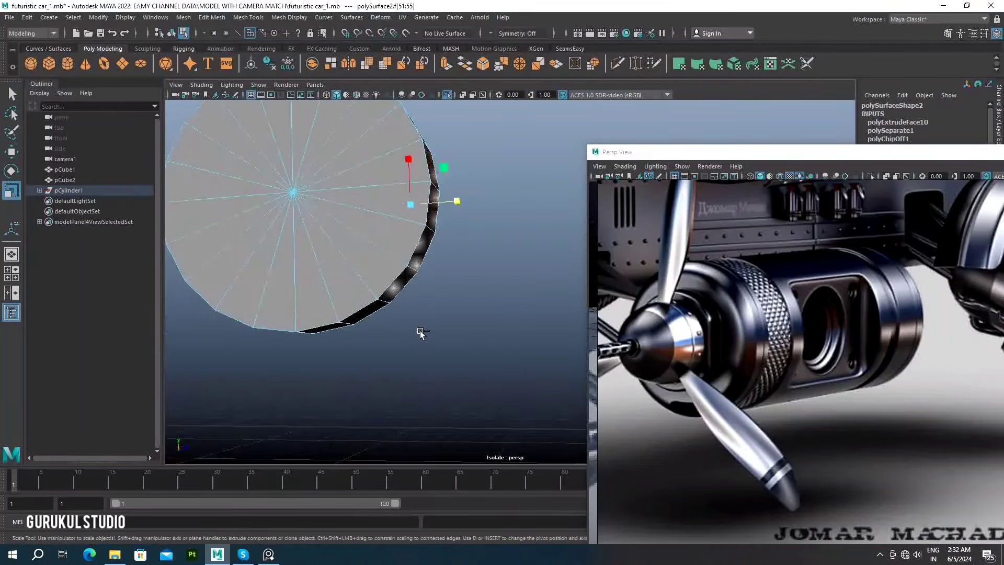
pyautogui.keyDown('alt'); pyautogui.moveTo(476, 278); pyautogui.dragTo(354, 268); pyautogui.keyUp('alt')
pyautogui.hotkey('ctrl', 'z')
pyautogui.keyDown('alt'); pyautogui.moveTo(481, 320); pyautogui.dragTo(432, 300); pyautogui.keyUp('alt')
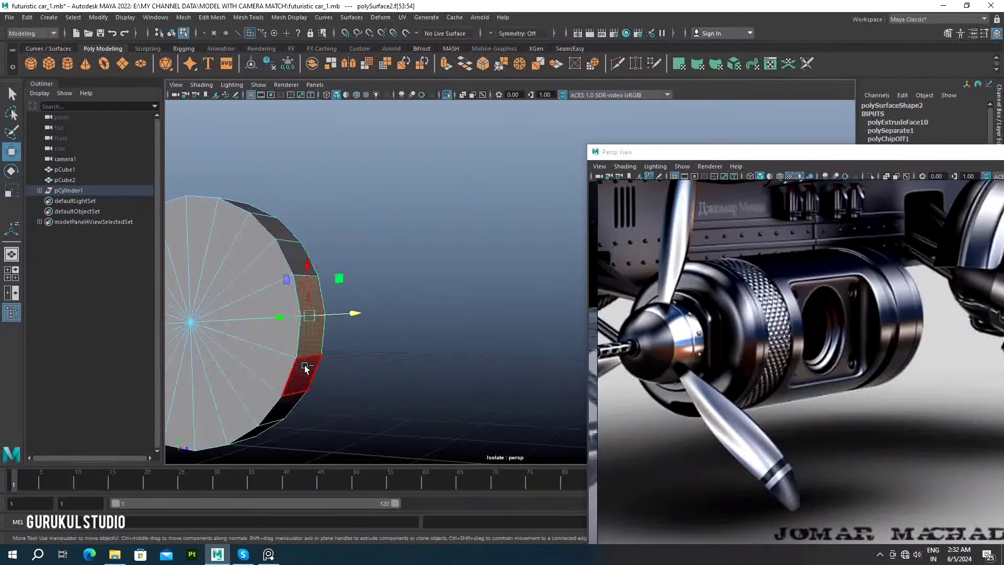
pyautogui.press('r')
pyautogui.moveTo(305, 367)
pyautogui.keyDown('alt'); pyautogui.mouseDown()
pyautogui.moveTo(438, 321)
pyautogui.moveTo(392, 305)
pyautogui.mouseUp(); pyautogui.keyUp('alt')
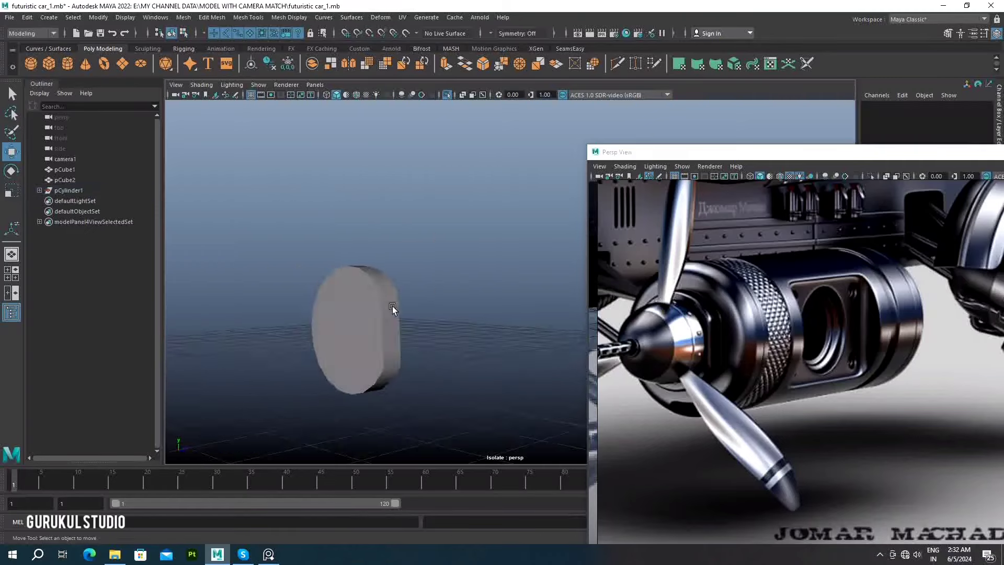
# Select the disc's vertices, shift them sideways and scale them up to enlarge the disc
pyautogui.press('F9')
pyautogui.moveTo(355, 209); pyautogui.dragTo(385, 402)
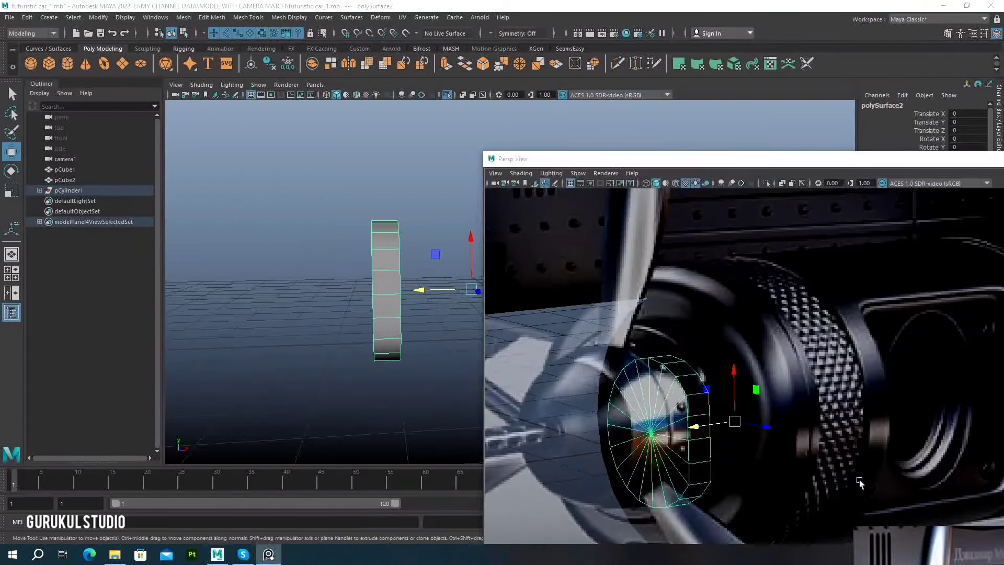
pyautogui.moveTo(706, 424); pyautogui.dragTo(689, 425)
pyautogui.press('r')
pyautogui.moveTo(421, 281); pyautogui.dragTo(396, 298, button='middle')
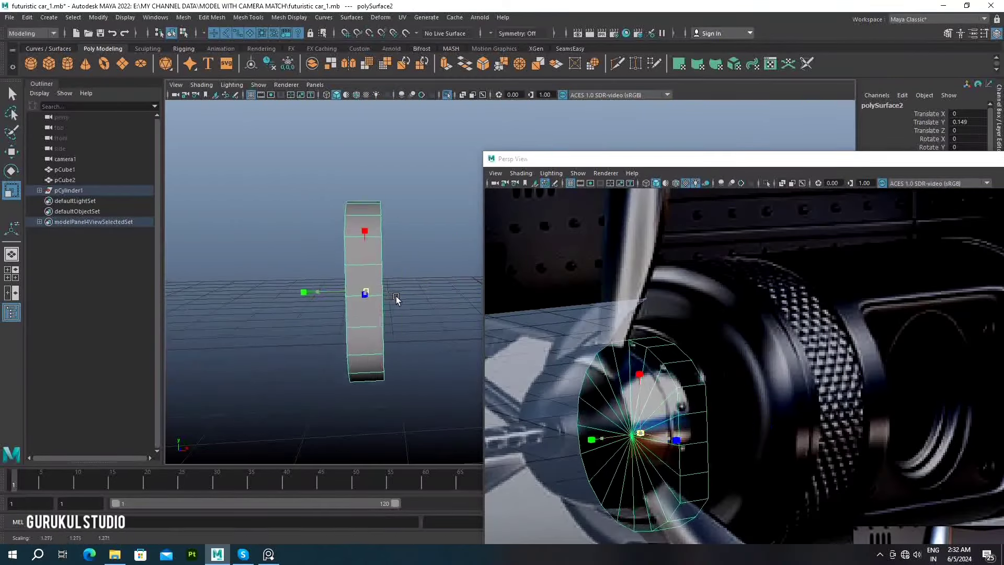
# Seat the disc, polySurface2, against the pod's end
pyautogui.moveTo(377, 218); pyautogui.dragTo(332, 225, button='right')
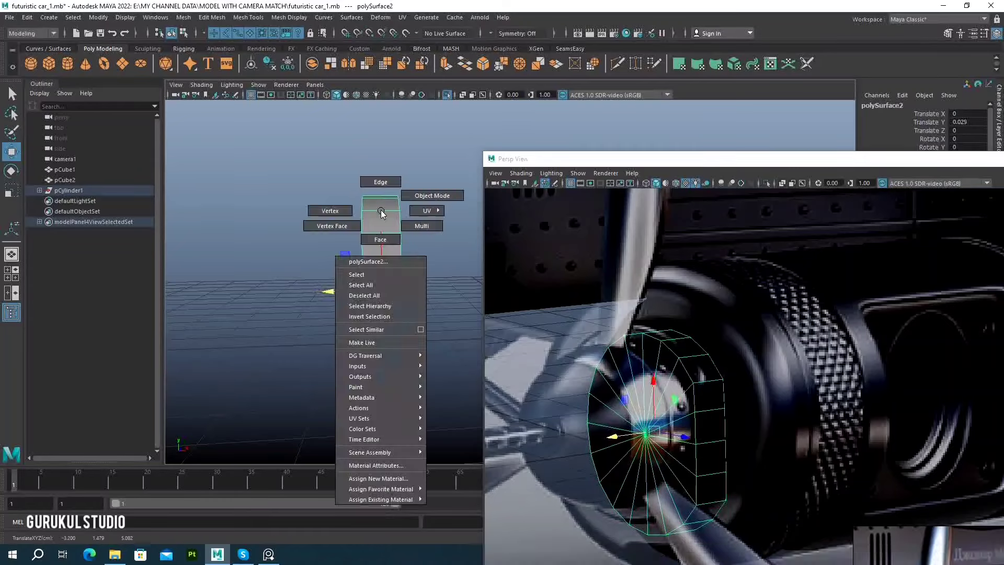
pyautogui.press('w')
pyautogui.press('F8')
pyautogui.moveTo(344, 291)
pyautogui.keyDown('alt'); pyautogui.mouseDown()
pyautogui.moveTo(270, 309)
pyautogui.moveTo(520, 219)
pyautogui.mouseUp(); pyautogui.keyUp('alt')
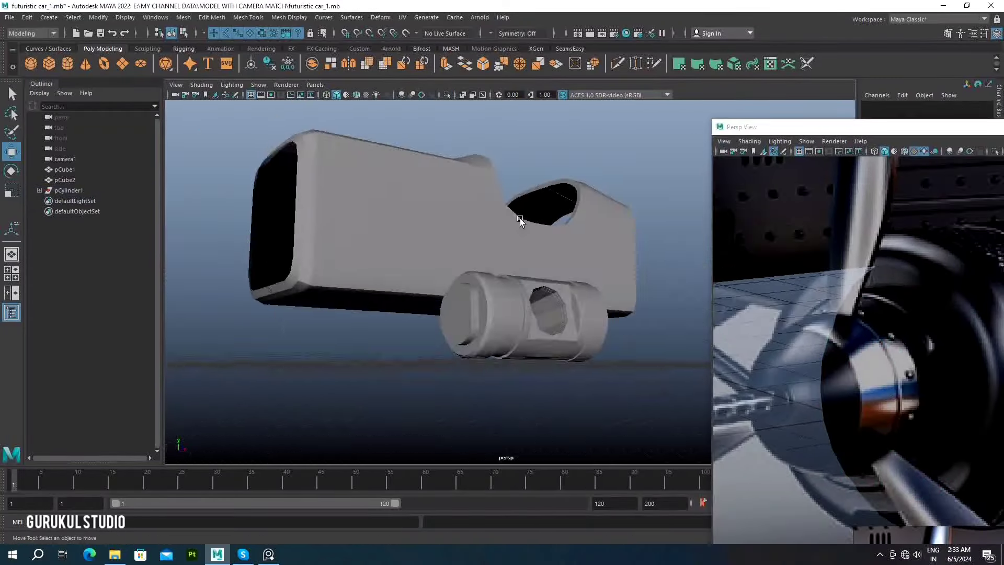
# Select the car body and its second piece, orbiting to a higher viewing angle
pyautogui.click(520, 218)
pyautogui.scroll(-3, 520, 218)
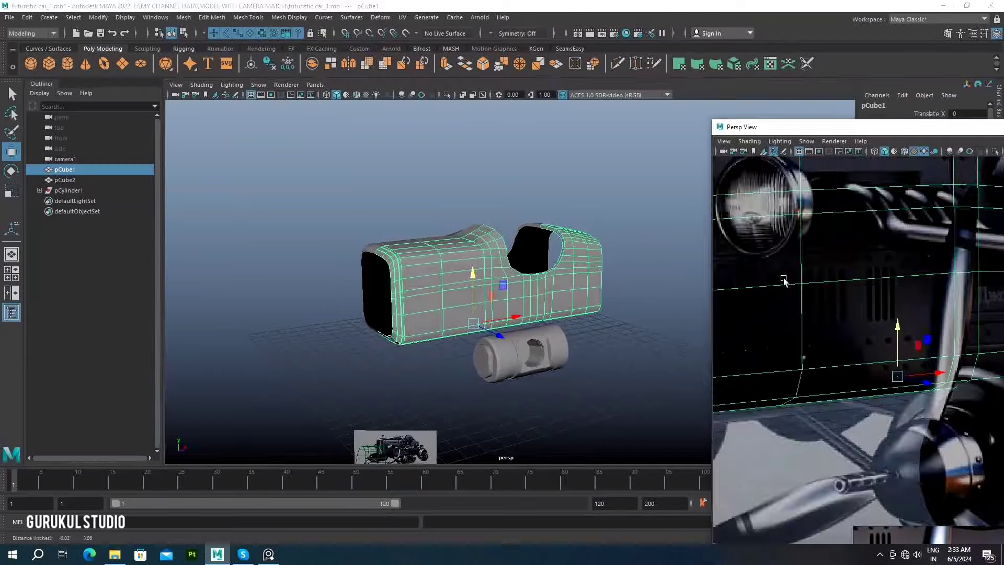
pyautogui.scroll(-5, 785, 282)
pyautogui.scroll(1, 785, 283)
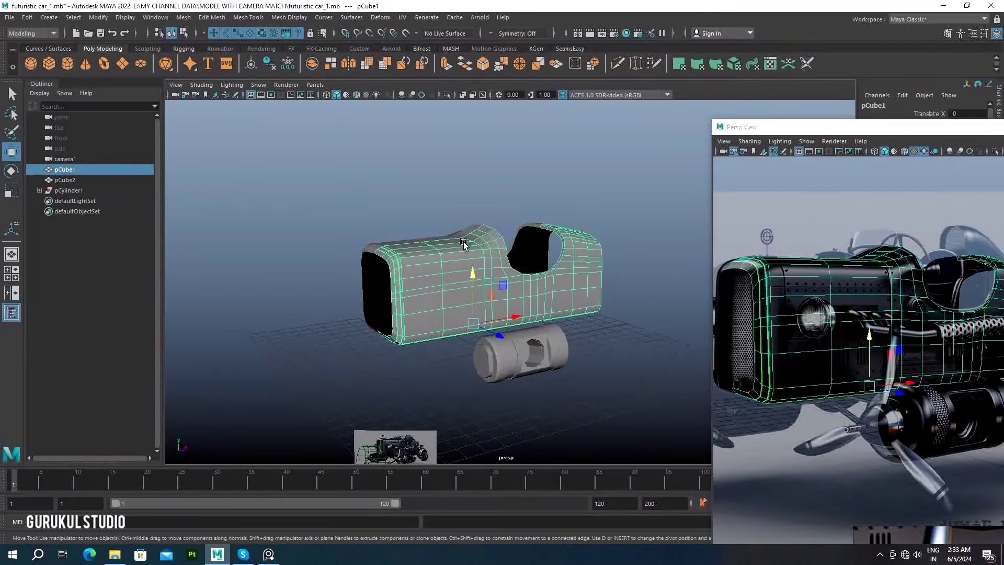
pyautogui.click(474, 317)
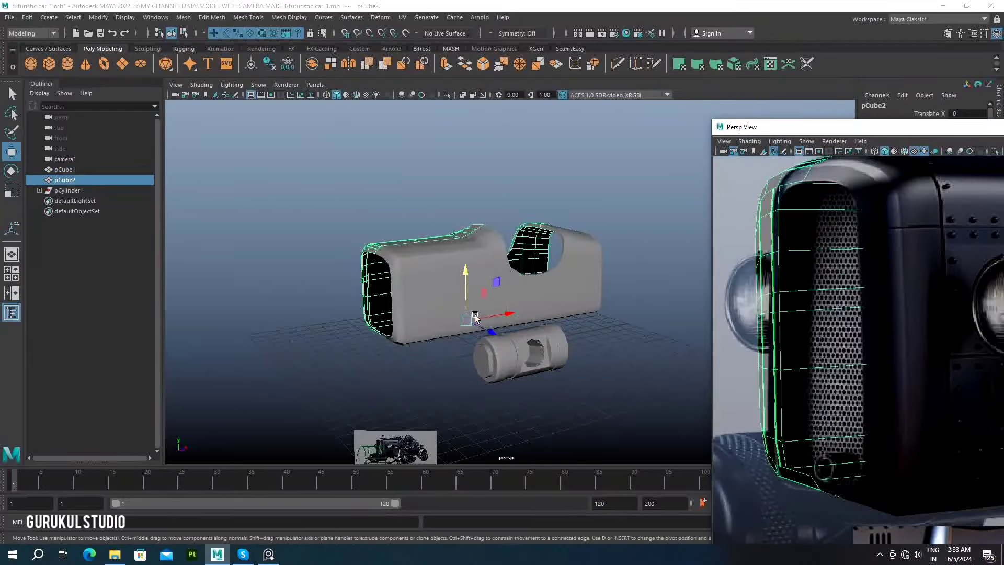
pyautogui.moveTo(482, 325)
pyautogui.keyDown('alt'); pyautogui.mouseDown()
pyautogui.moveTo(415, 299)
pyautogui.moveTo(464, 250)
pyautogui.mouseUp(); pyautogui.keyUp('alt')
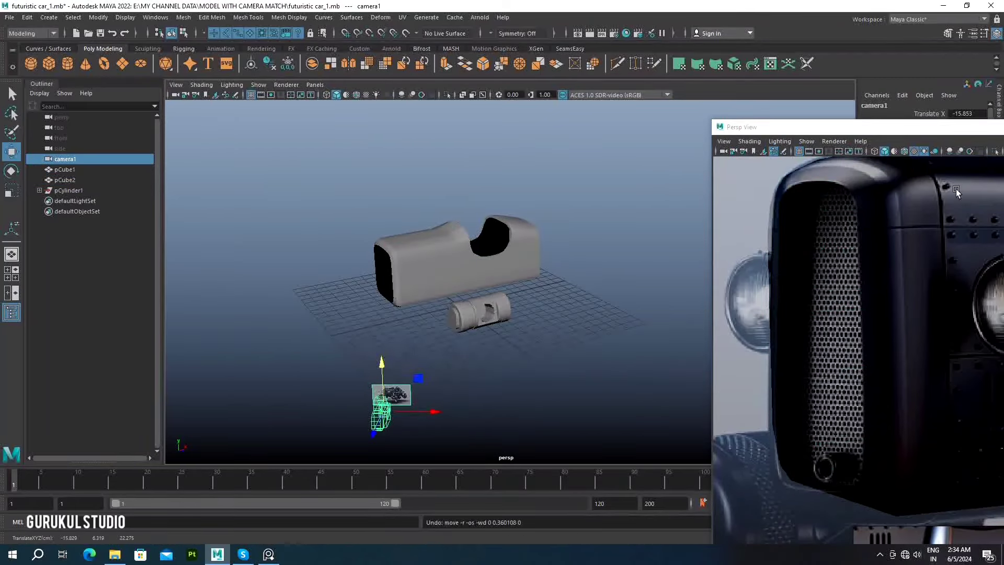
# Check the reference camera's focal length and move the reference view window aside
pyautogui.click(970, 34)
pyautogui.click(817, 102)
pyautogui.click(852, 234)
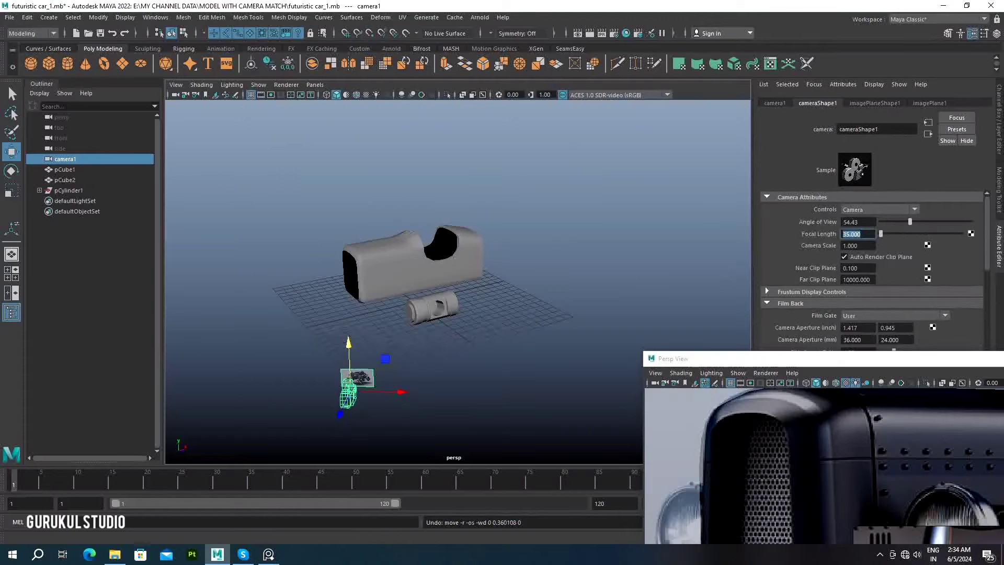
pyautogui.moveTo(679, 359); pyautogui.dragTo(696, 52)
# Reposition the reference camera to frame the car body's front and side
pyautogui.click(468, 246)
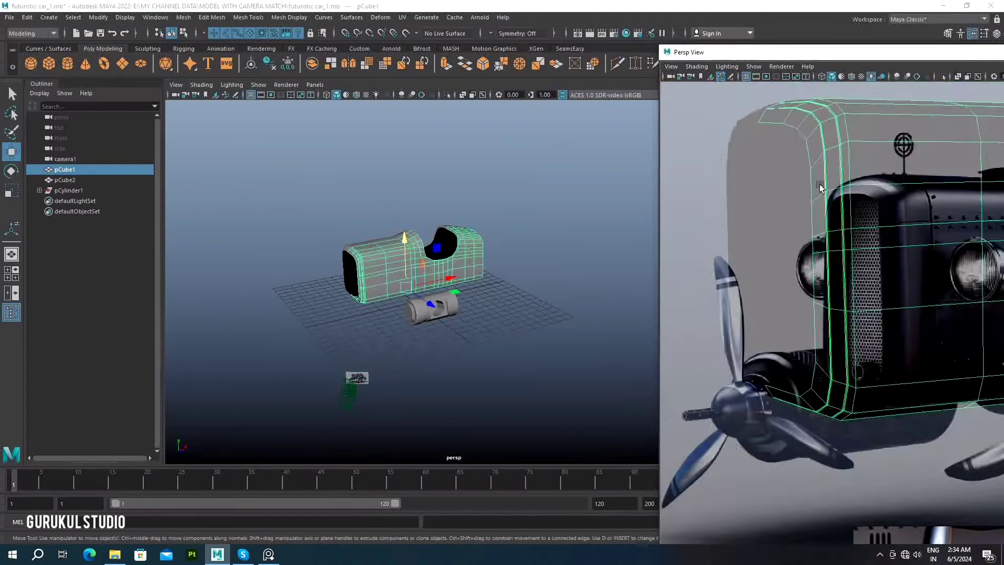
pyautogui.scroll(-2, 800, 182)
pyautogui.keyDown('alt'); pyautogui.moveTo(801, 182); pyautogui.dragTo(782, 201, button='right'); pyautogui.keyUp('alt')
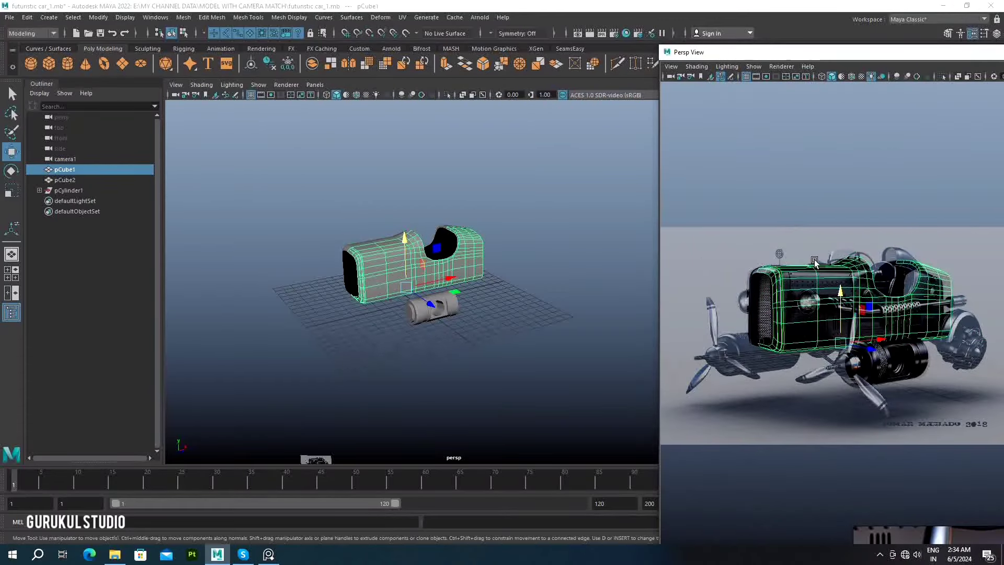
pyautogui.keyDown('alt'); pyautogui.moveTo(814, 261); pyautogui.dragTo(838, 219, button='right'); pyautogui.keyUp('alt')
pyautogui.keyDown('shift'); pyautogui.click(838, 218); pyautogui.keyUp('shift')
pyautogui.keyDown('alt'); pyautogui.moveTo(819, 213); pyautogui.dragTo(756, 192); pyautogui.keyUp('alt')
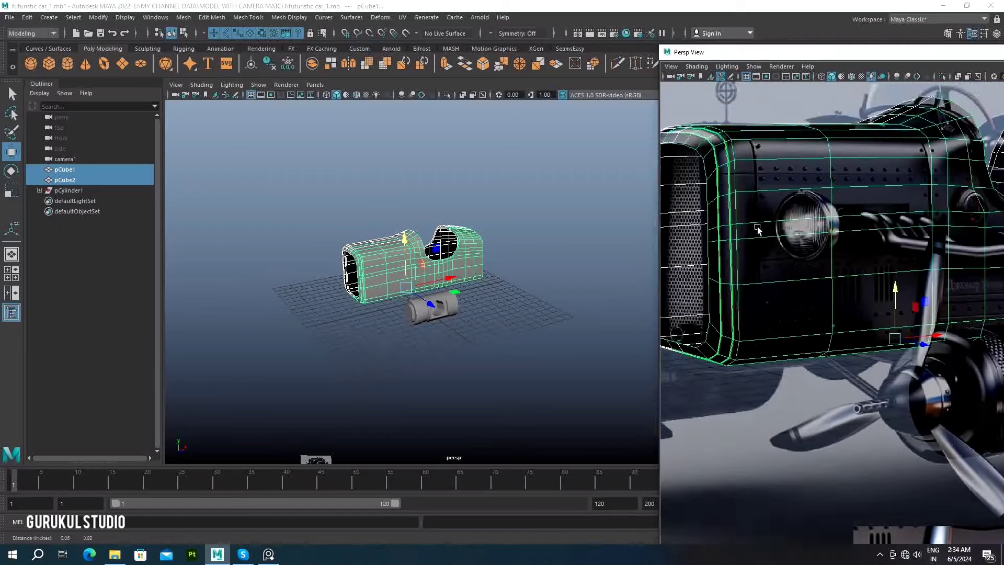
# Shift a car-body vertex slightly, then deselect and pull back to the whole scene
pyautogui.moveTo(774, 141); pyautogui.dragTo(742, 141, button='right')
pyautogui.click(749, 111)
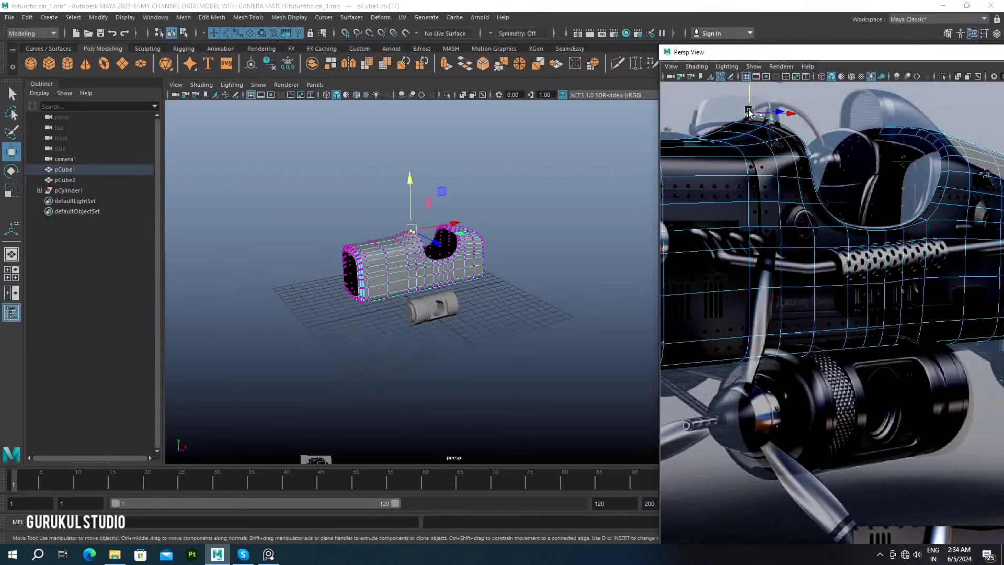
pyautogui.click(481, 206)
pyautogui.keyDown('alt'); pyautogui.moveTo(481, 205); pyautogui.dragTo(520, 204); pyautogui.keyUp('alt')
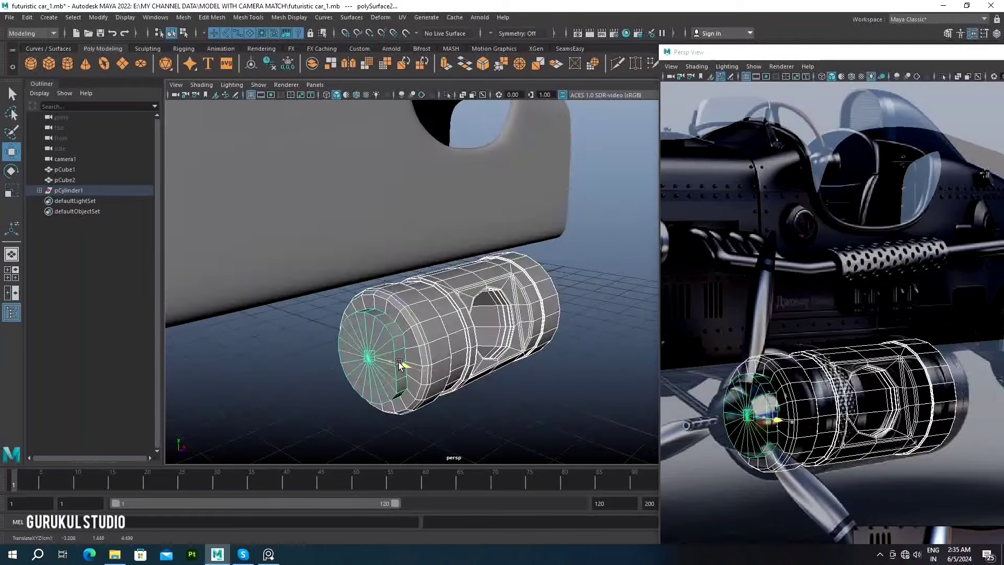
# Group the engine pod's pieces with Ctrl+G and select the vertices around the side port
pyautogui.press('r')
pyautogui.hotkey('ctrl', 'g')
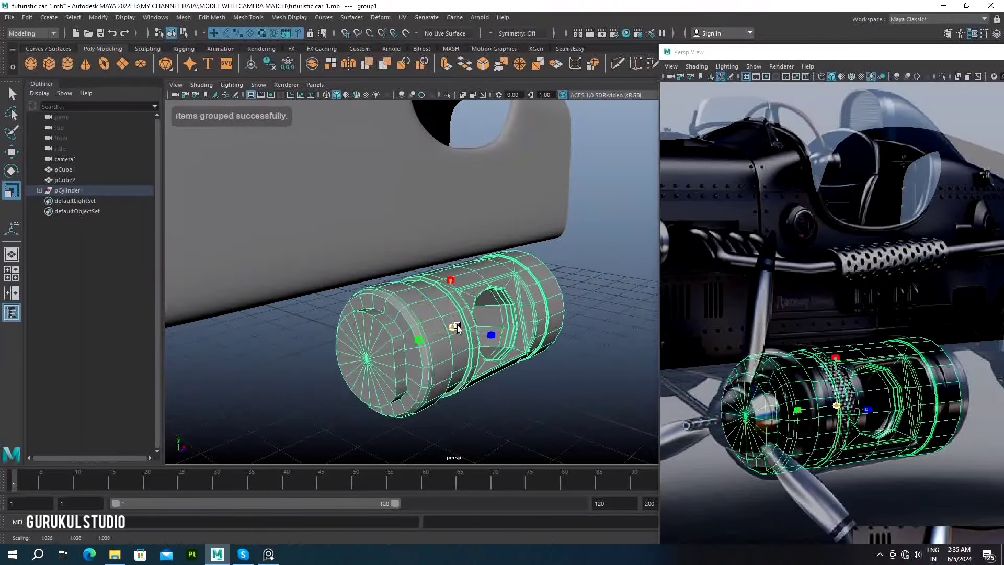
pyautogui.press('w')
pyautogui.moveTo(464, 332)
pyautogui.keyDown('alt'); pyautogui.mouseDown()
pyautogui.moveTo(412, 334)
pyautogui.moveTo(470, 335)
pyautogui.mouseUp(); pyautogui.keyUp('alt')
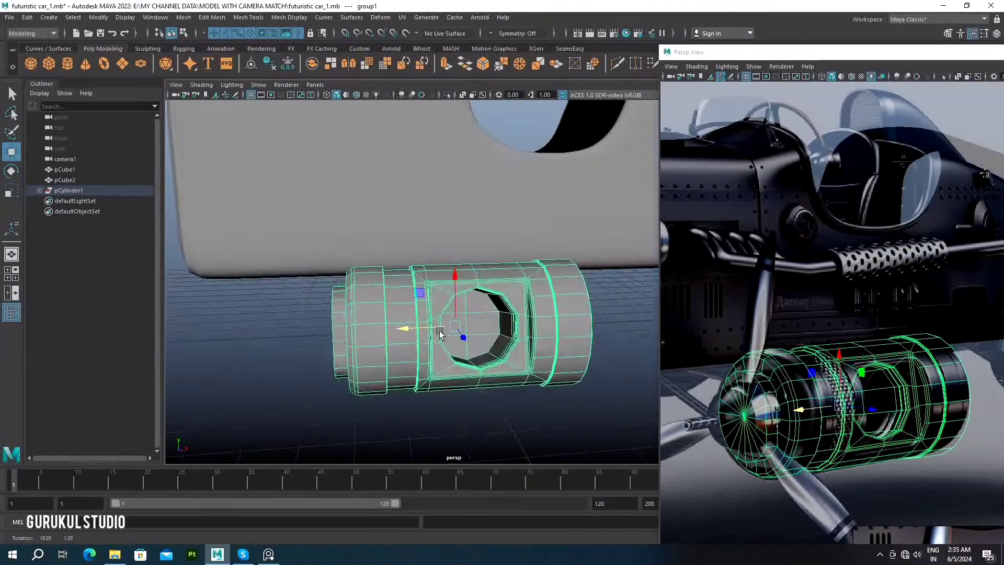
pyautogui.press('F9')
pyautogui.moveTo(410, 264)
pyautogui.mouseDown()
pyautogui.moveTo(533, 386)
pyautogui.moveTo(449, 334)
pyautogui.moveTo(521, 281)
pyautogui.moveTo(463, 337)
pyautogui.mouseUp()
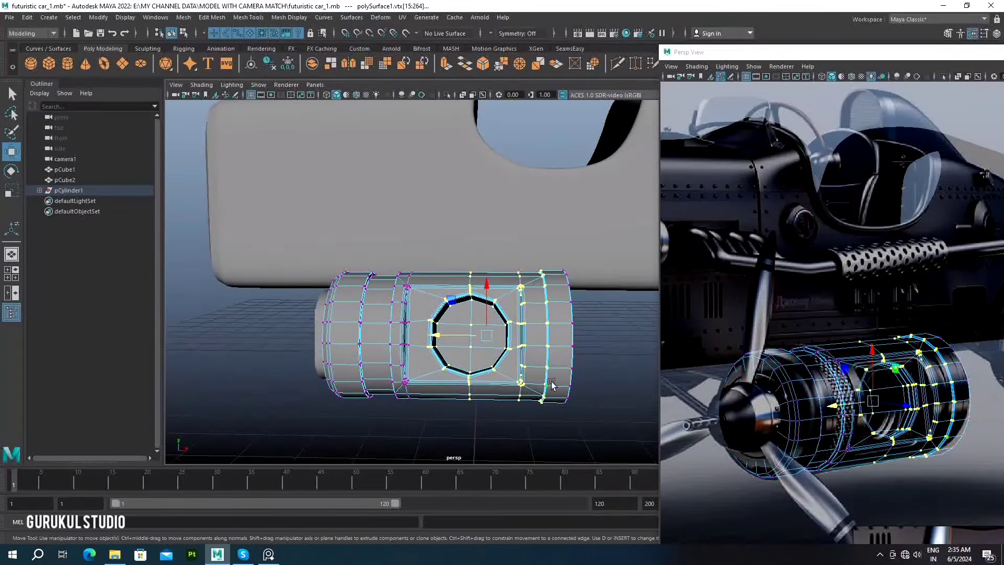
# Slide the side port along the cylinder and select the surrounding block of vertices
pyautogui.moveTo(551, 381); pyautogui.dragTo(570, 381, button='middle')
pyautogui.keyDown('alt'); pyautogui.moveTo(570, 381); pyautogui.dragTo(456, 233); pyautogui.keyUp('alt')
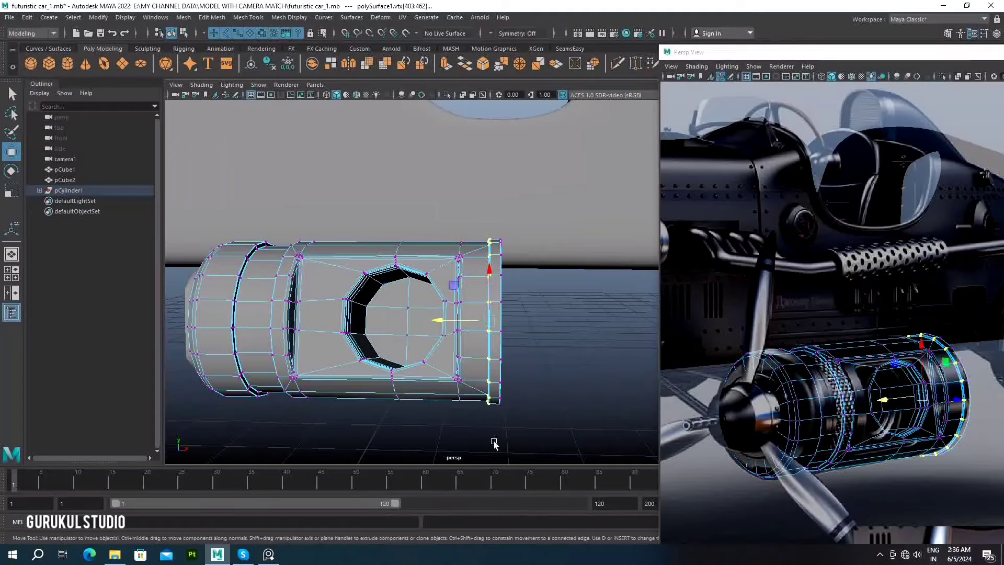
pyautogui.moveTo(337, 213); pyautogui.dragTo(470, 449)
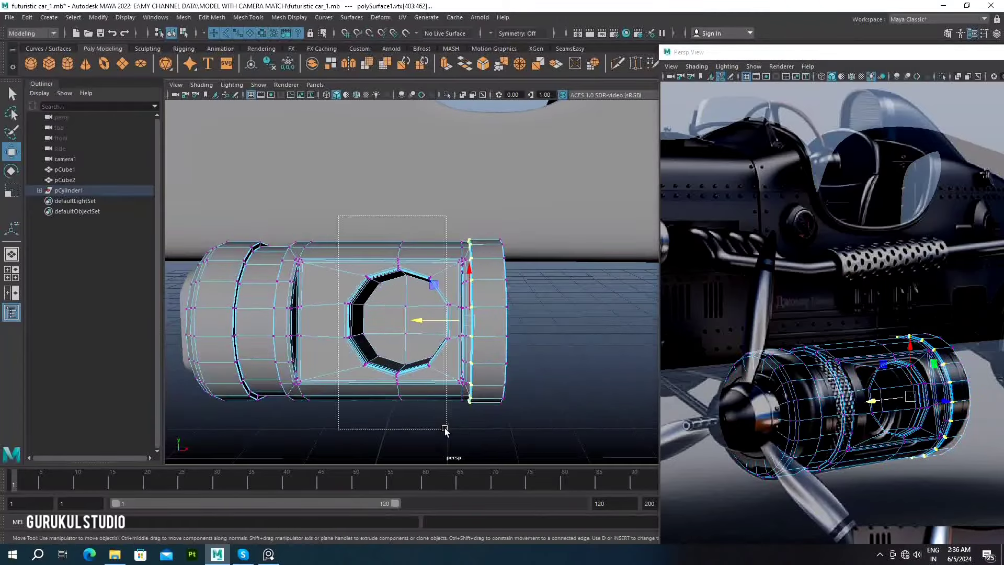
pyautogui.keyDown('alt'); pyautogui.moveTo(460, 334); pyautogui.dragTo(450, 313); pyautogui.keyUp('alt')
pyautogui.moveTo(450, 314)
pyautogui.keyDown('alt'); pyautogui.mouseDown(button='right')
pyautogui.moveTo(457, 332)
pyautogui.moveTo(441, 347)
pyautogui.mouseUp(button='right'); pyautogui.keyUp('alt')
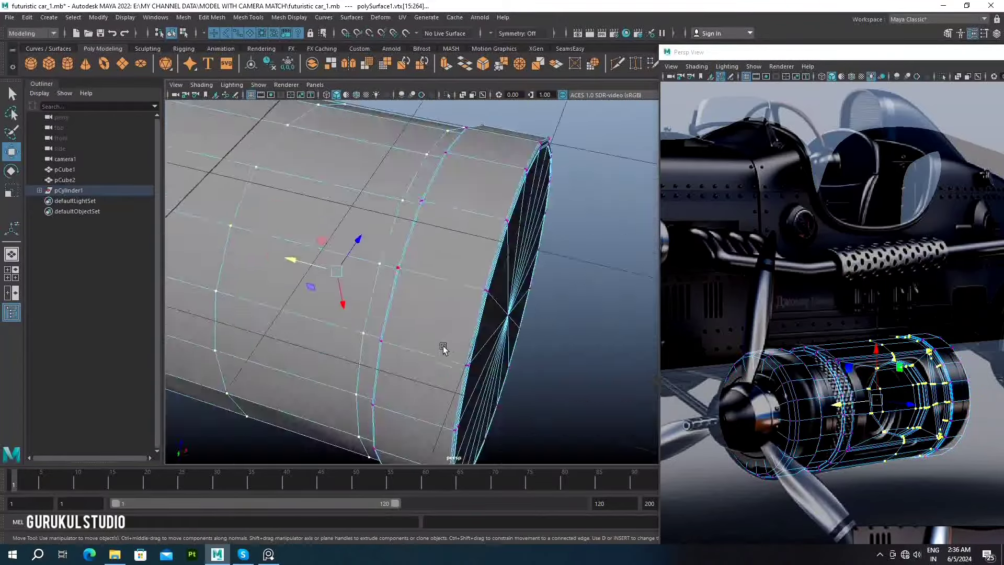
# Shift the port area further along the cylinder and return the pod to object selection
pyautogui.moveTo(441, 347)
pyautogui.keyDown('alt'); pyautogui.mouseDown()
pyautogui.moveTo(470, 320)
pyautogui.moveTo(531, 345)
pyautogui.moveTo(523, 298)
pyautogui.mouseUp(); pyautogui.keyUp('alt')
pyautogui.keyDown('alt'); pyautogui.moveTo(523, 298); pyautogui.dragTo(442, 260, button='right'); pyautogui.keyUp('alt')
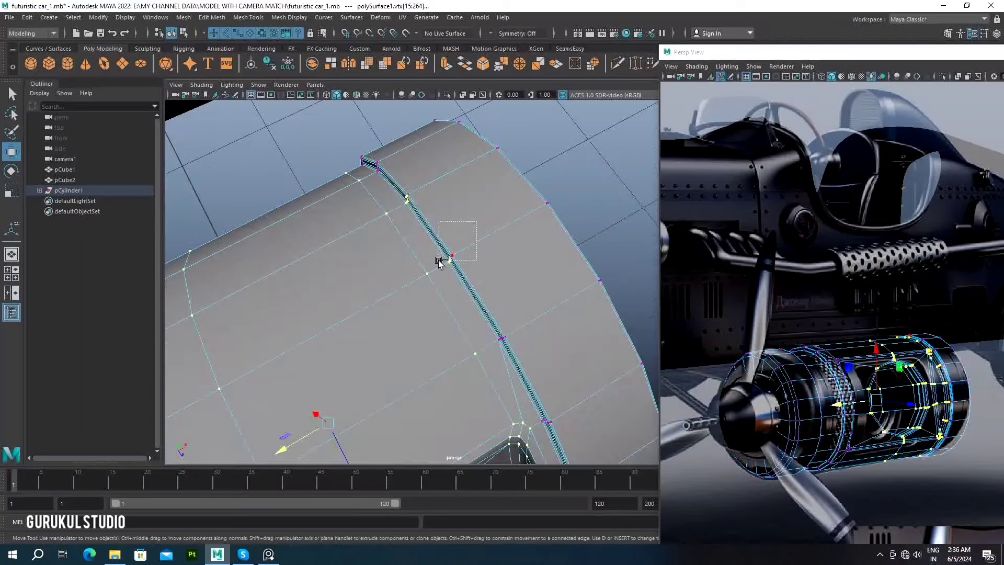
pyautogui.moveTo(442, 260)
pyautogui.keyDown('alt'); pyautogui.mouseDown()
pyautogui.moveTo(386, 197)
pyautogui.moveTo(419, 231)
pyautogui.moveTo(377, 309)
pyautogui.mouseUp(); pyautogui.keyUp('alt')
pyautogui.moveTo(376, 308)
pyautogui.mouseDown()
pyautogui.moveTo(348, 308)
pyautogui.moveTo(347, 283)
pyautogui.mouseUp()
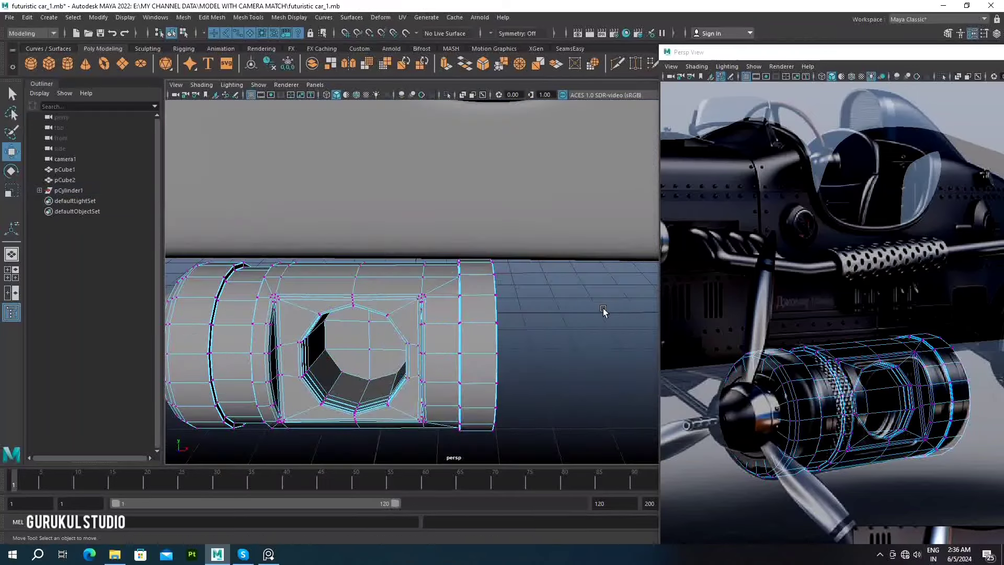
pyautogui.moveTo(434, 266)
pyautogui.mouseDown(button='right')
pyautogui.moveTo(563, 203)
pyautogui.moveTo(471, 272)
pyautogui.mouseUp(button='right')
pyautogui.moveTo(471, 272)
pyautogui.keyDown('alt'); pyautogui.mouseDown()
pyautogui.moveTo(454, 305)
pyautogui.moveTo(324, 283)
pyautogui.mouseUp(); pyautogui.keyUp('alt')
# Create a polygon sphere, pSphere1, and place it on the engine pod's front end
pyautogui.click(30, 64)
pyautogui.press('space')
pyautogui.press('space')
pyautogui.press('e')
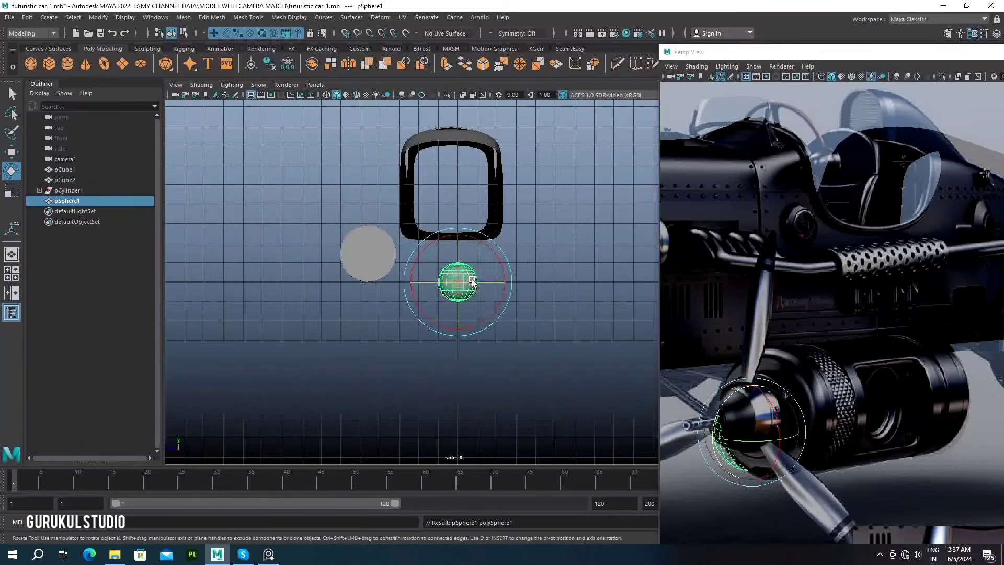
pyautogui.moveTo(448, 328)
pyautogui.keyDown('alt'); pyautogui.mouseDown()
pyautogui.moveTo(397, 335)
pyautogui.moveTo(460, 366)
pyautogui.moveTo(369, 375)
pyautogui.moveTo(458, 361)
pyautogui.mouseUp(); pyautogui.keyUp('alt')
pyautogui.keyDown('alt'); pyautogui.moveTo(457, 361); pyautogui.dragTo(462, 358); pyautogui.keyUp('alt')
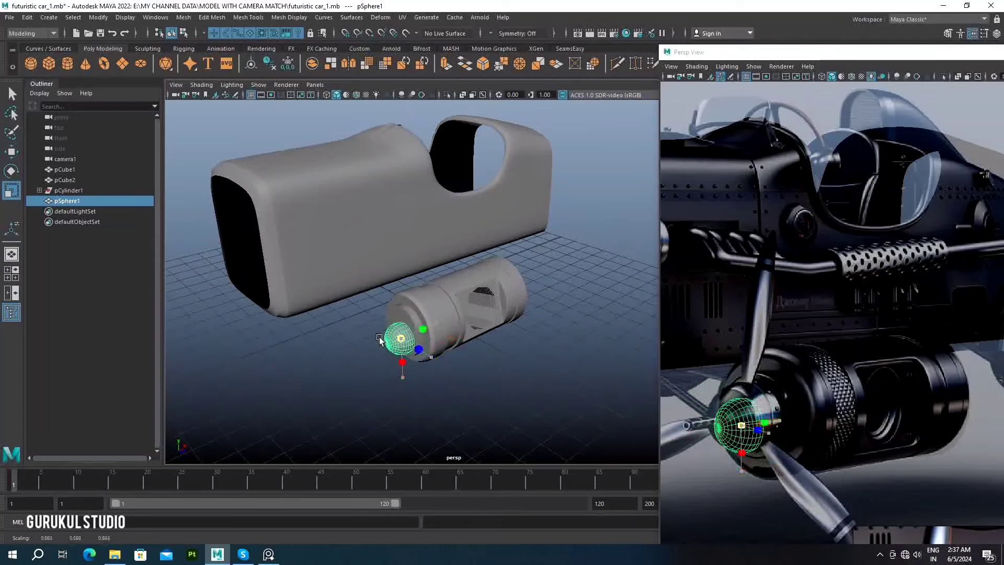
pyautogui.keyDown('alt'); pyautogui.moveTo(404, 376); pyautogui.dragTo(400, 293); pyautogui.keyUp('alt')
pyautogui.scroll(3, 401, 262)
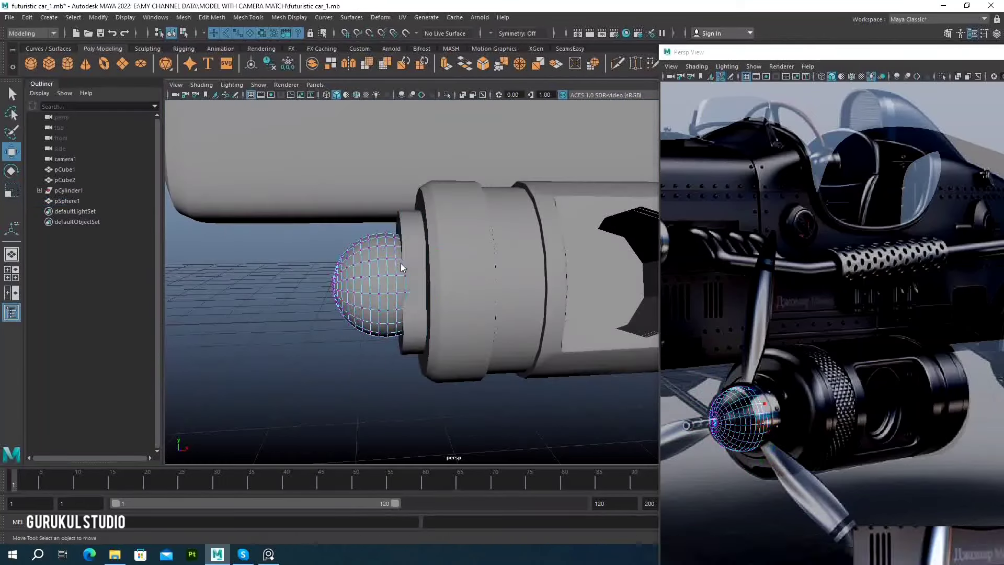
# Edit the sphere's components and smooth its edge flow into a rounded nose
pyautogui.moveTo(400, 263); pyautogui.dragTo(388, 373, button='right')
pyautogui.click(388, 263)
pyautogui.click(376, 253)
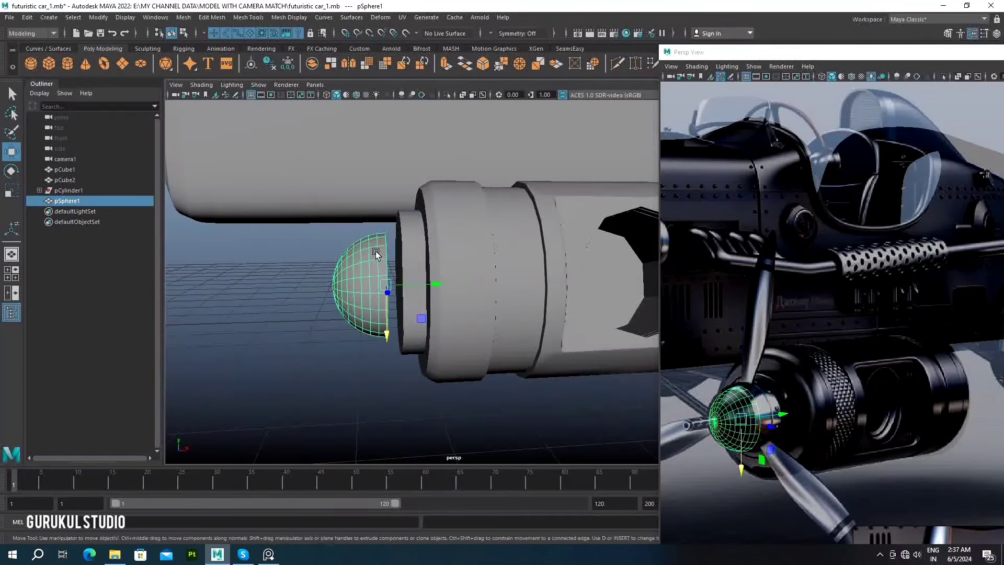
pyautogui.moveTo(377, 271); pyautogui.dragTo(384, 252, button='right')
pyautogui.keyDown('alt'); pyautogui.moveTo(448, 291); pyautogui.dragTo(444, 263); pyautogui.keyUp('alt')
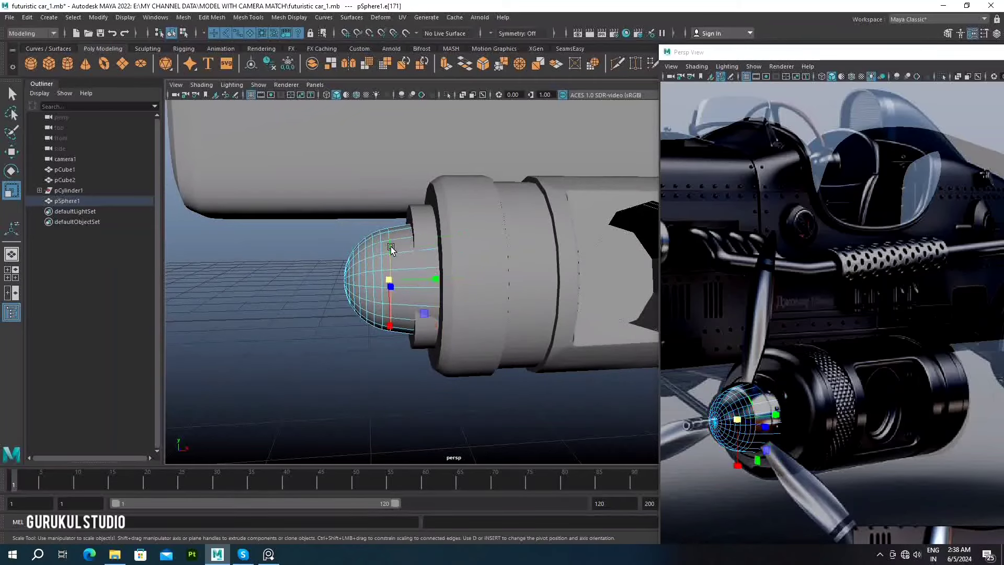
pyautogui.keyDown('shift'); pyautogui.moveTo(391, 249); pyautogui.dragTo(409, 295, button='right'); pyautogui.keyUp('shift')
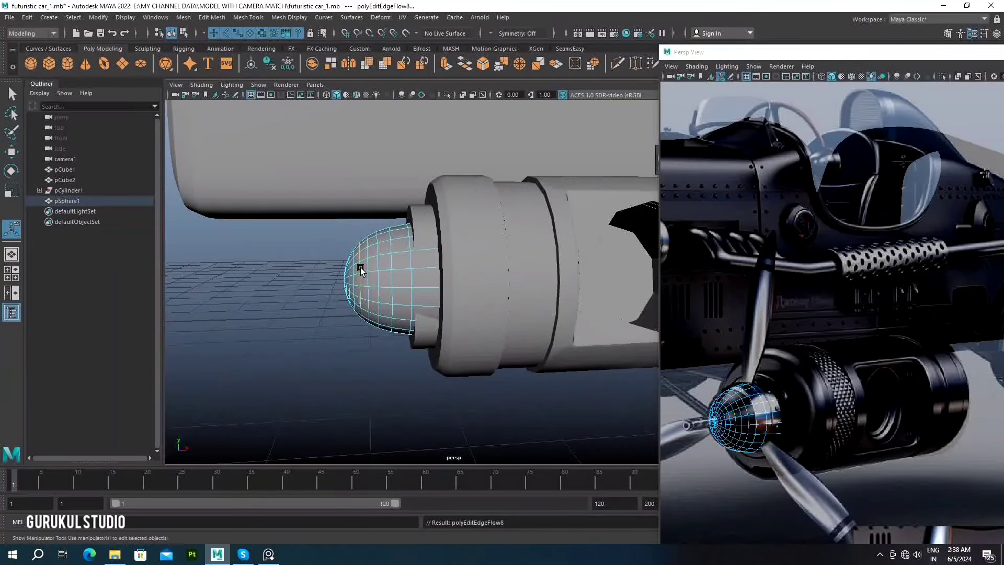
# Move the nose cone into place and select the car body from a side view
pyautogui.press('F8')
pyautogui.keyDown('alt'); pyautogui.moveTo(360, 268); pyautogui.dragTo(504, 245); pyautogui.keyUp('alt')
pyautogui.press('w')
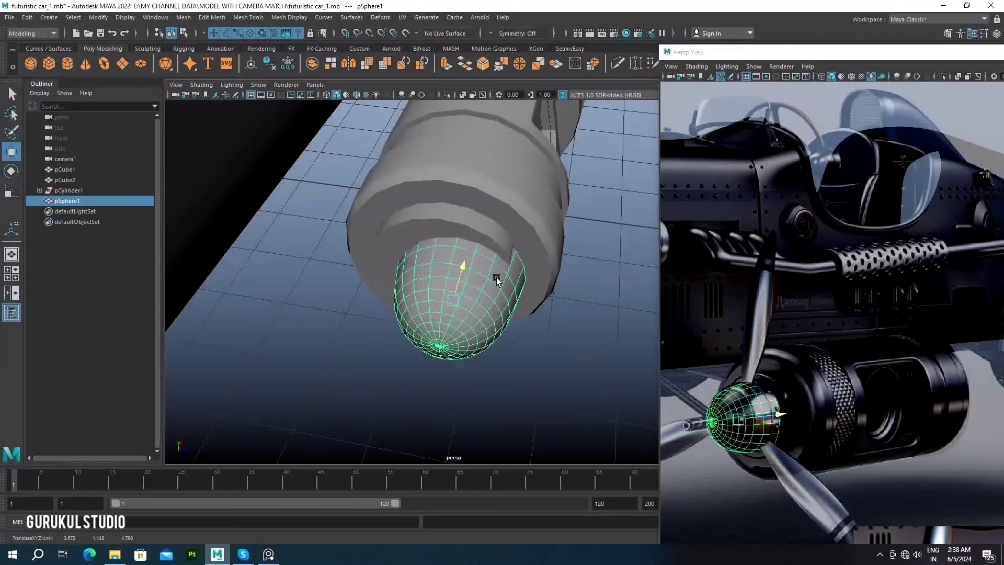
pyautogui.moveTo(496, 287)
pyautogui.keyDown('alt'); pyautogui.mouseDown()
pyautogui.moveTo(466, 236)
pyautogui.moveTo(509, 237)
pyautogui.mouseUp(); pyautogui.keyUp('alt')
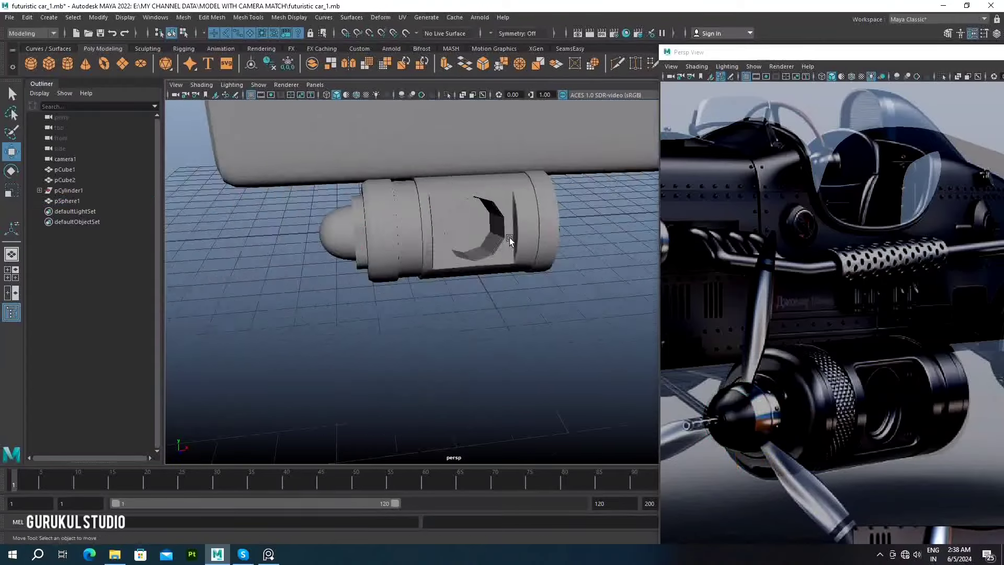
pyautogui.click(470, 199)
pyautogui.keyDown('alt'); pyautogui.moveTo(471, 198); pyautogui.dragTo(459, 221); pyautogui.keyUp('alt')
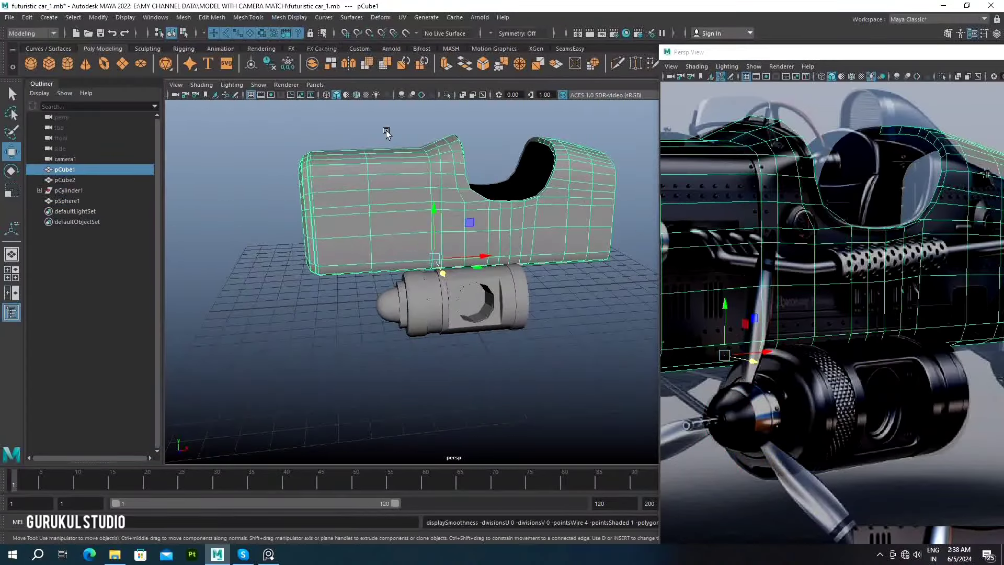
# Bevel the car body's edges with polyBevel15 at fraction 0.2
pyautogui.keyDown('shift'); pyautogui.moveTo(413, 209); pyautogui.dragTo(439, 197, button='right'); pyautogui.keyUp('shift')
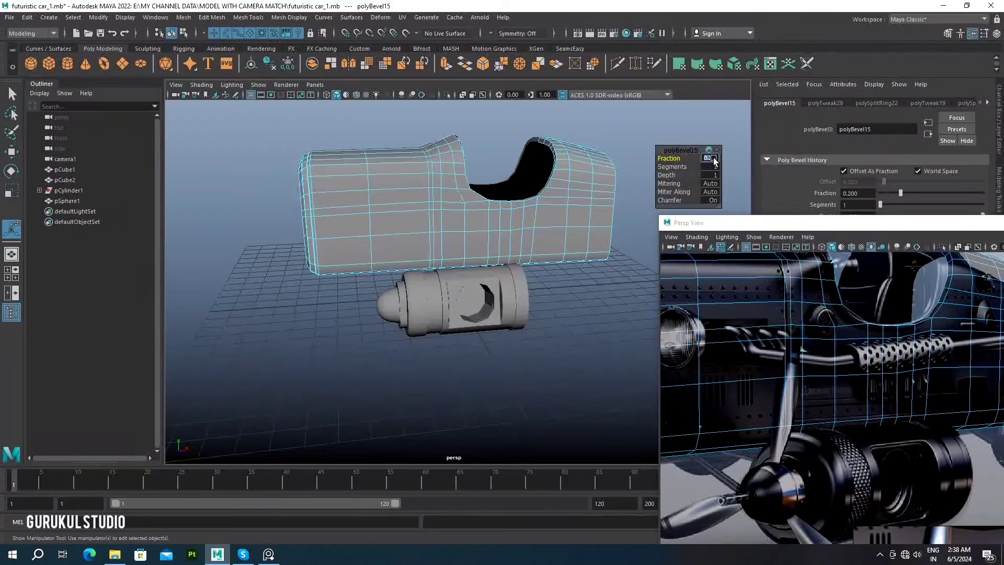
pyautogui.press('q')
pyautogui.scroll(-5, 464, 190)
pyautogui.keyDown('alt'); pyautogui.moveTo(464, 190); pyautogui.dragTo(481, 271); pyautogui.keyUp('alt')
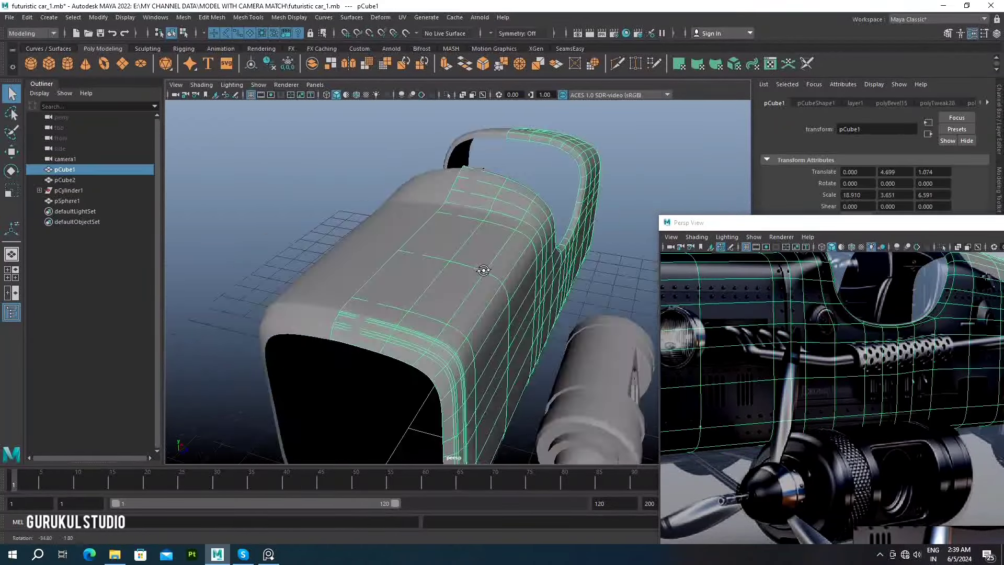
# Select and scale a vertex on the car body's rounded corner
pyautogui.moveTo(506, 243); pyautogui.dragTo(476, 245, button='right')
pyautogui.keyDown('alt'); pyautogui.moveTo(476, 244); pyautogui.dragTo(486, 261); pyautogui.keyUp('alt')
pyautogui.click(472, 269)
pyautogui.press('r')
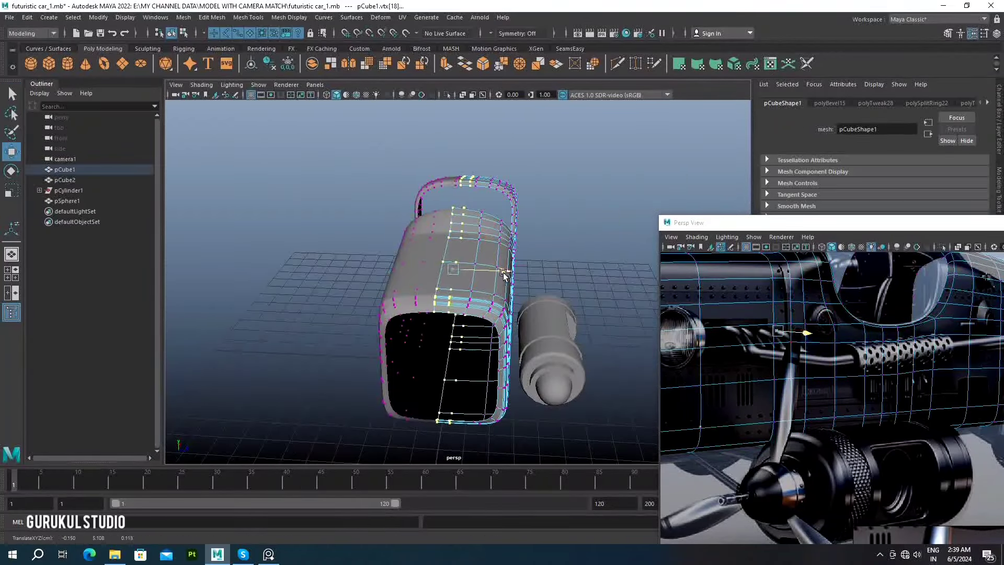
pyautogui.scroll(5, 456, 224)
pyautogui.keyDown('alt'); pyautogui.moveTo(456, 225); pyautogui.dragTo(475, 251); pyautogui.keyUp('alt')
# Adjust an edge on the rounded corner, then start deleting the engine pod's history
pyautogui.press('F10')
pyautogui.click(385, 275)
pyautogui.moveTo(385, 275)
pyautogui.keyDown('alt'); pyautogui.mouseDown()
pyautogui.moveTo(493, 280)
pyautogui.moveTo(471, 293)
pyautogui.moveTo(496, 303)
pyautogui.mouseUp(); pyautogui.keyUp('alt')
pyautogui.scroll(-5, 541, 290)
pyautogui.press('F8')
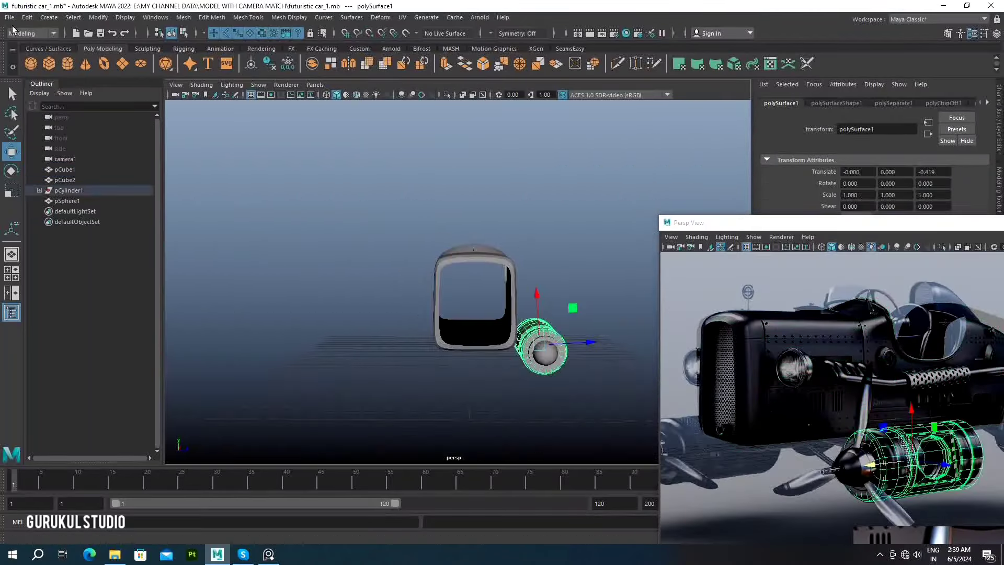
pyautogui.click(27, 18)
pyautogui.moveTo(58, 140)
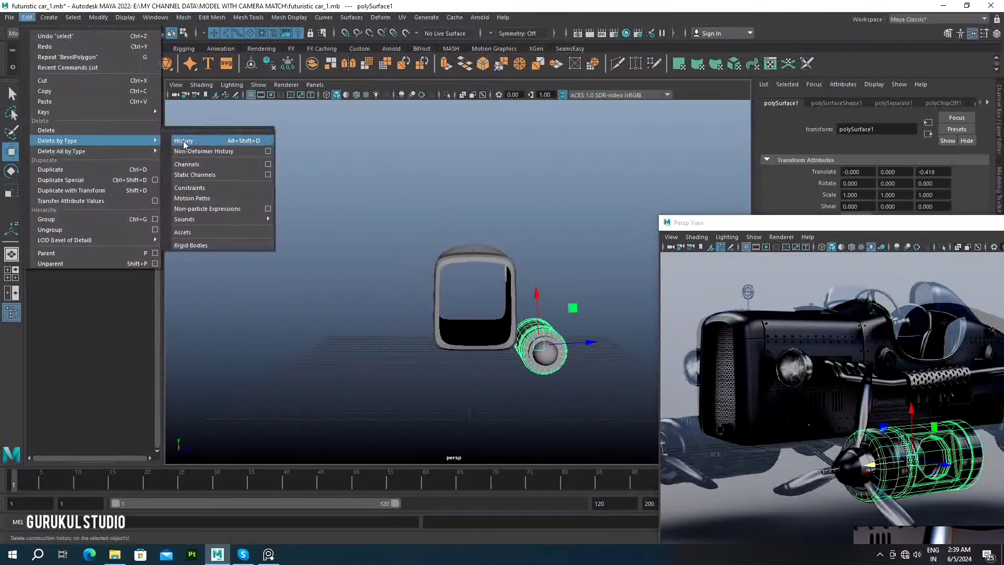
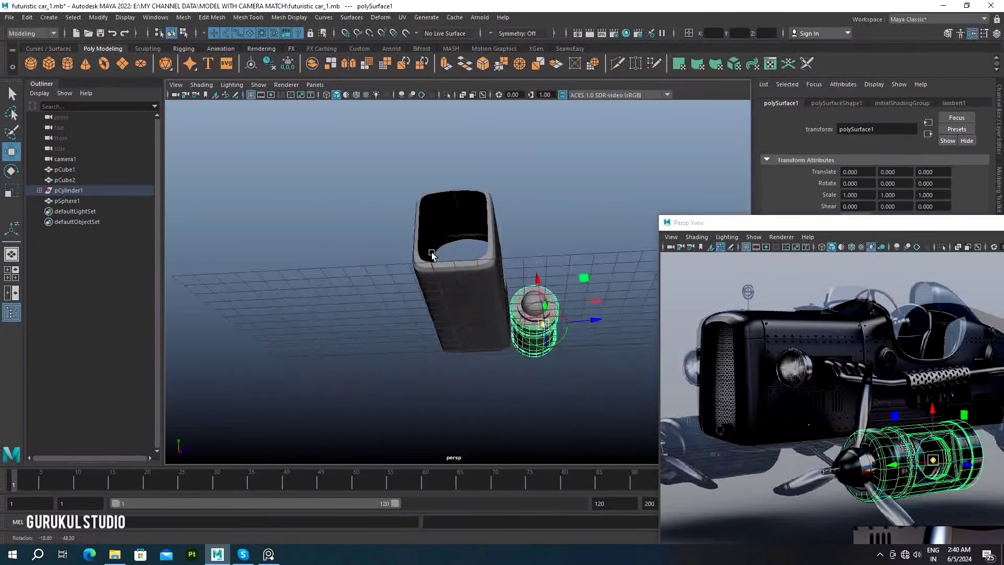
# Mirror the engine pod's front dome using Duplicate Special with scale -1
pyautogui.keyDown('alt'); pyautogui.moveTo(470, 261); pyautogui.dragTo(523, 272); pyautogui.keyUp('alt')
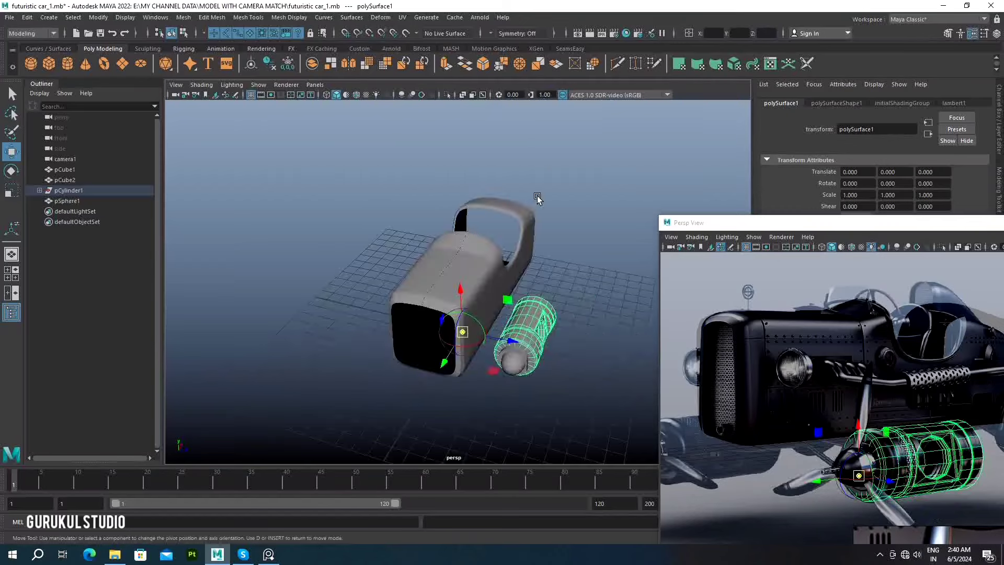
pyautogui.click(528, 293)
pyautogui.keyDown('alt'); pyautogui.moveTo(549, 282); pyautogui.dragTo(604, 274, button='right'); pyautogui.keyUp('alt')
pyautogui.click(603, 275)
pyautogui.click(26, 17)
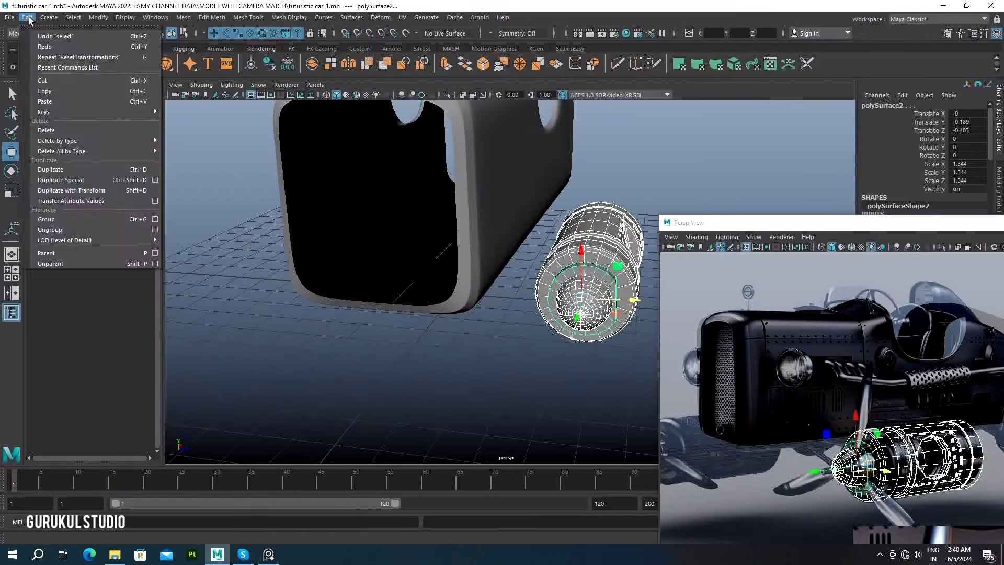
pyautogui.click(154, 184)
pyautogui.click(579, 289)
pyautogui.keyDown('alt'); pyautogui.moveTo(523, 261); pyautogui.dragTo(497, 219); pyautogui.keyUp('alt')
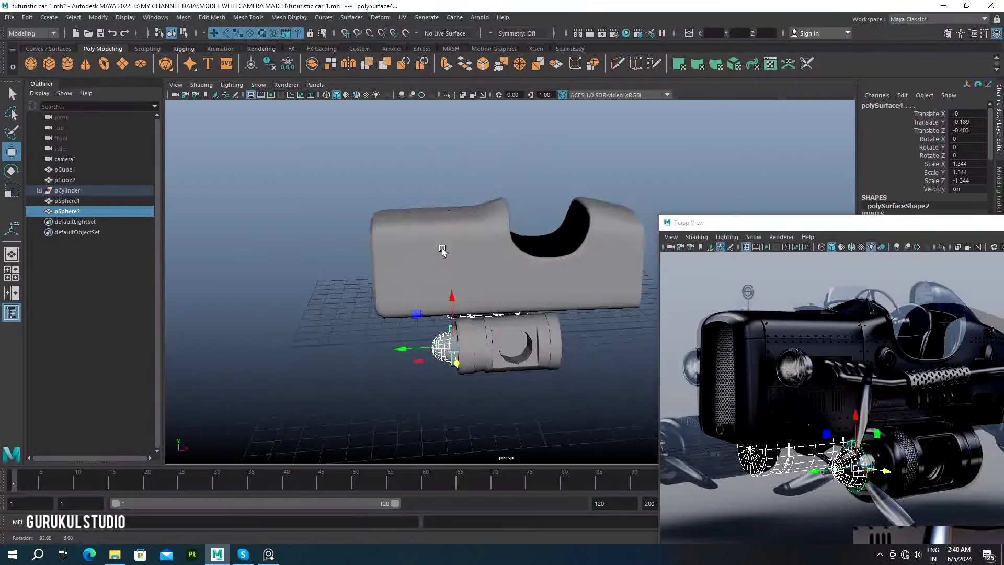
pyautogui.keyDown('alt'); pyautogui.moveTo(498, 219); pyautogui.dragTo(391, 296, button='right'); pyautogui.keyUp('alt')
# Freeze the transformations on the mirrored dome pSphere2 and group it
pyautogui.click(403, 283)
pyautogui.keyDown('alt'); pyautogui.moveTo(404, 283); pyautogui.dragTo(452, 369); pyautogui.keyUp('alt')
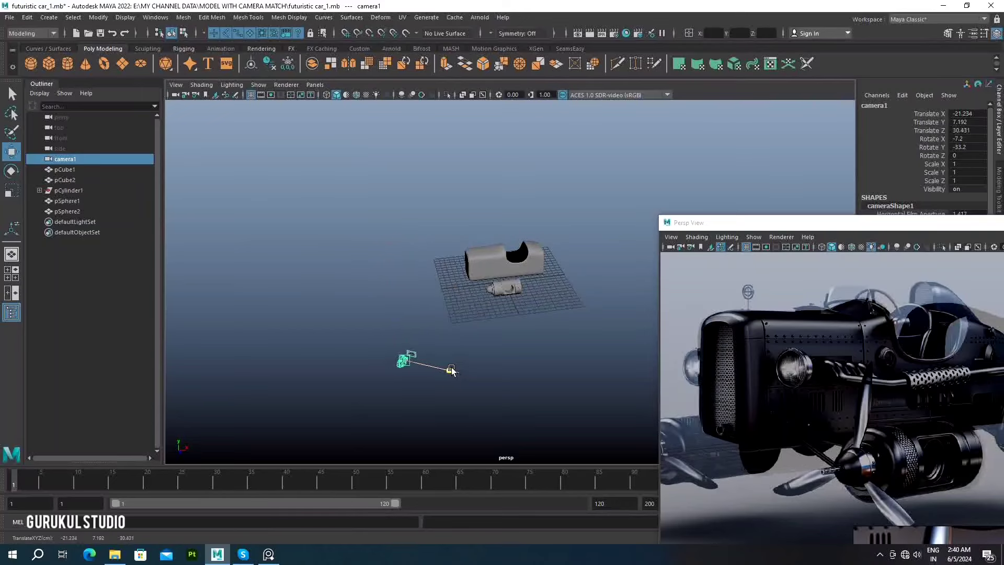
pyautogui.scroll(5, 444, 304)
pyautogui.click(408, 283)
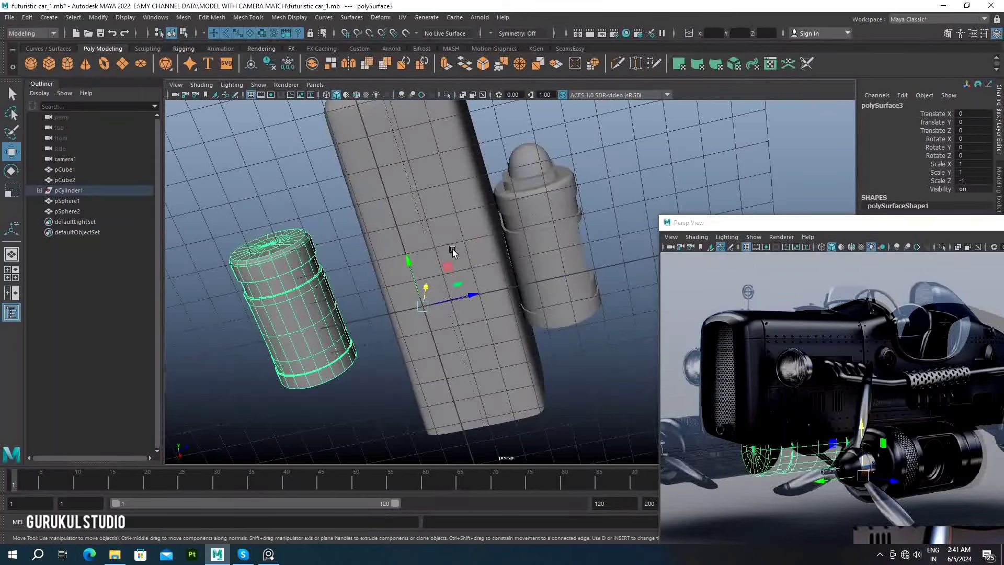
pyautogui.scroll(-2, 452, 249)
pyautogui.click(484, 216)
pyautogui.scroll(4, 522, 201)
pyautogui.keyDown('alt'); pyautogui.moveTo(522, 201); pyautogui.dragTo(397, 271); pyautogui.keyUp('alt')
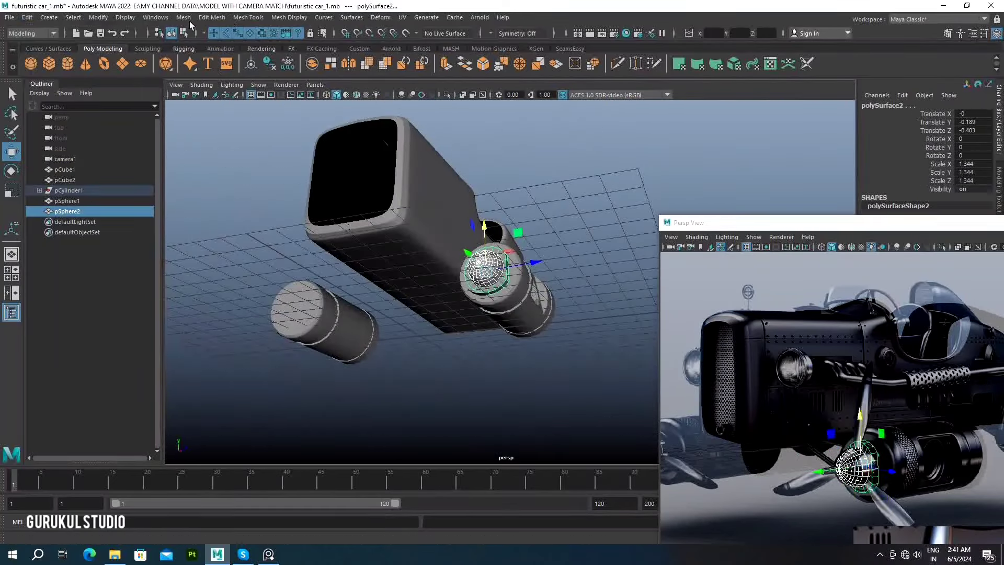
pyautogui.click(98, 17)
pyautogui.click(136, 65)
pyautogui.click(98, 17)
pyautogui.hotkey('ctrl', 'g')
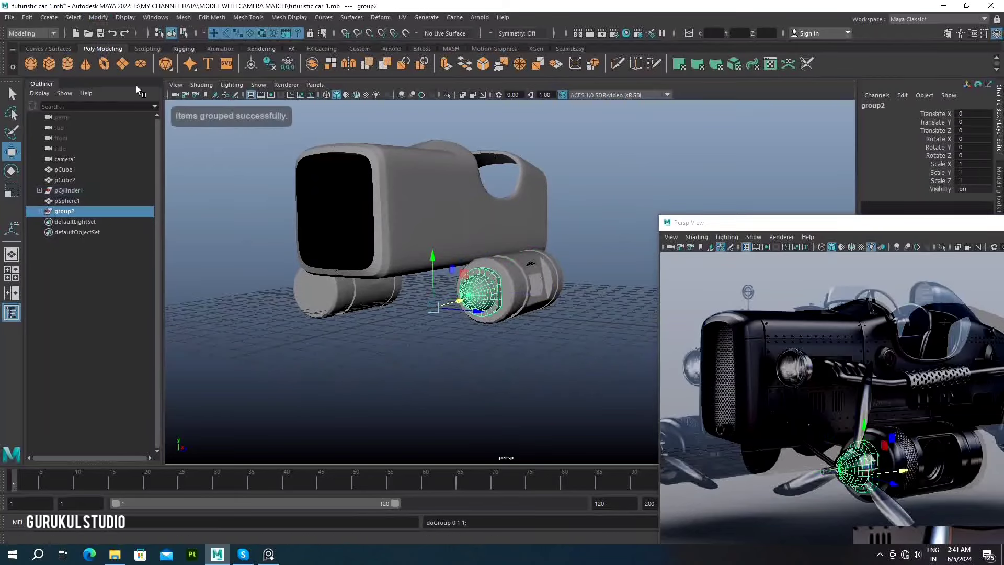
# Regroup the mirrored dome together with the pod shell pieces in group2
pyautogui.keyDown('alt'); pyautogui.moveTo(235, 219); pyautogui.dragTo(276, 194); pyautogui.keyUp('alt')
pyautogui.scroll(3, 276, 195)
pyautogui.click(98, 17)
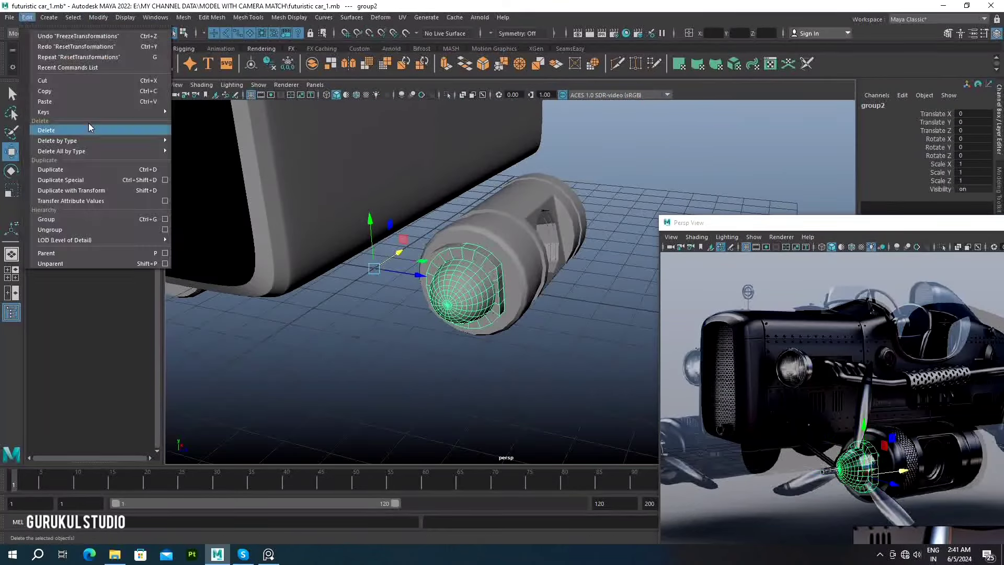
pyautogui.click(98, 17)
pyautogui.click(116, 56)
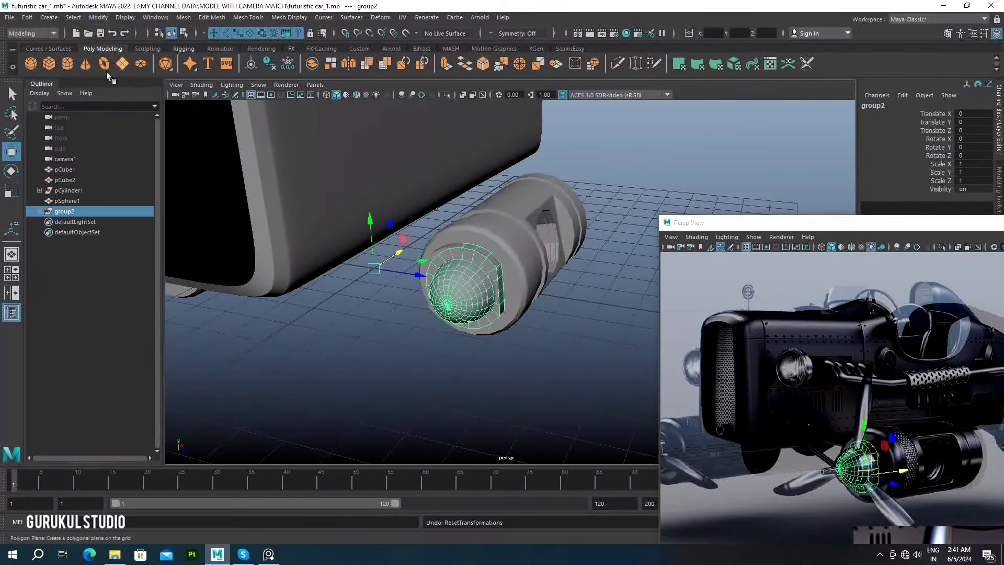
pyautogui.press('Down')
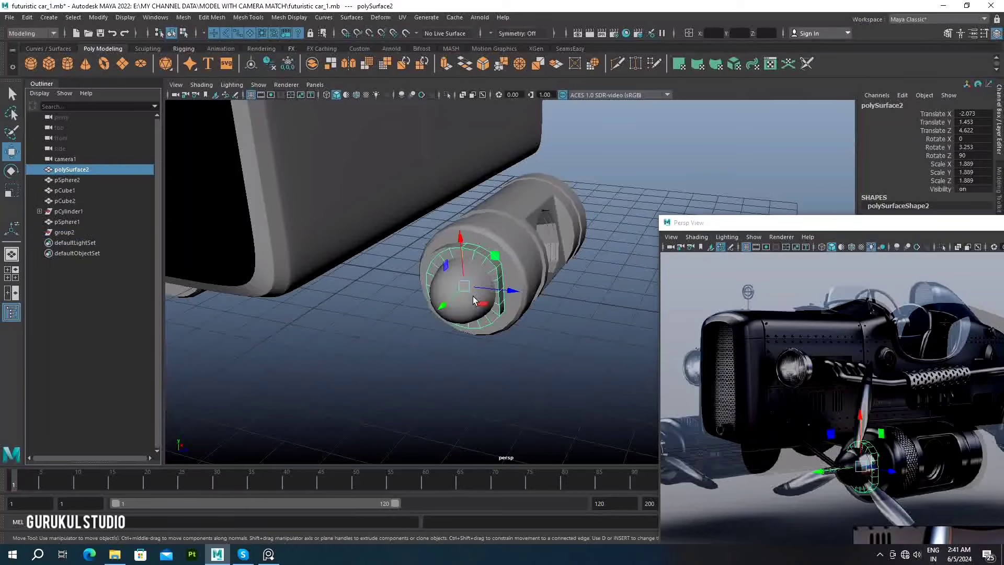
pyautogui.keyDown('shift'); pyautogui.click(474, 301); pyautogui.keyUp('shift')
pyautogui.hotkey('ctrl', 'g')
# Freeze the wheel's transformations
pyautogui.keyDown('alt'); pyautogui.moveTo(428, 212); pyautogui.dragTo(502, 219); pyautogui.keyUp('alt')
pyautogui.click(564, 244)
pyautogui.click(98, 17)
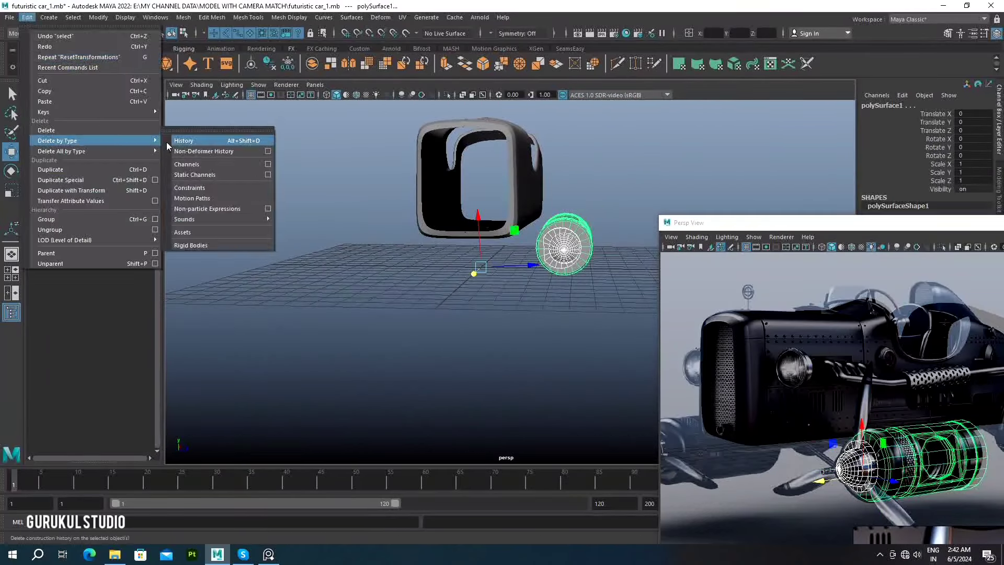
pyautogui.click(53, 51)
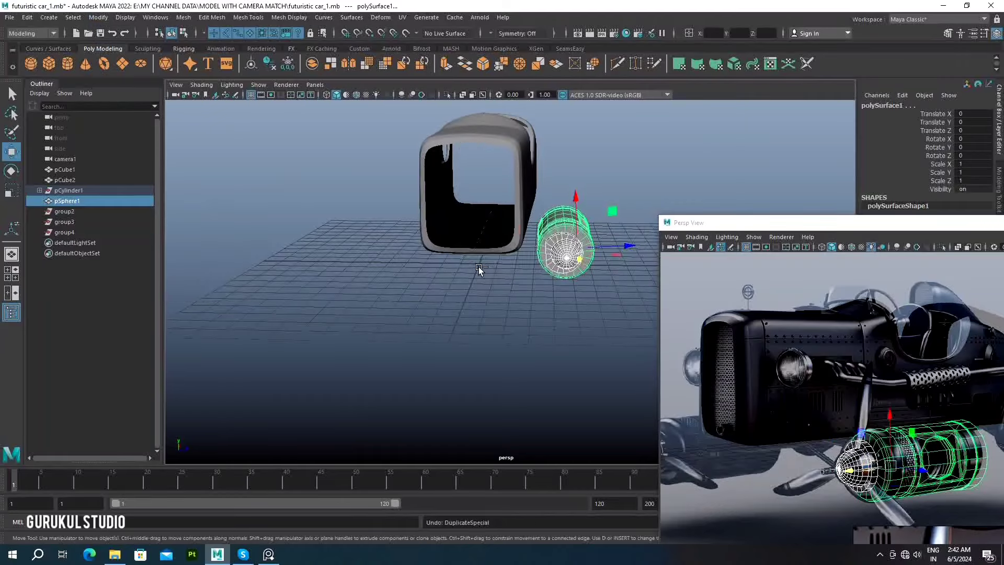
# Group the car-half parts and mirror the group with scale Z -1 to show the whole car
pyautogui.hotkey('ctrl', 'g')
pyautogui.hotkey('ctrl', 'shift', 'd')
pyautogui.keyDown('alt'); pyautogui.moveTo(462, 256); pyautogui.dragTo(366, 251); pyautogui.keyUp('alt')
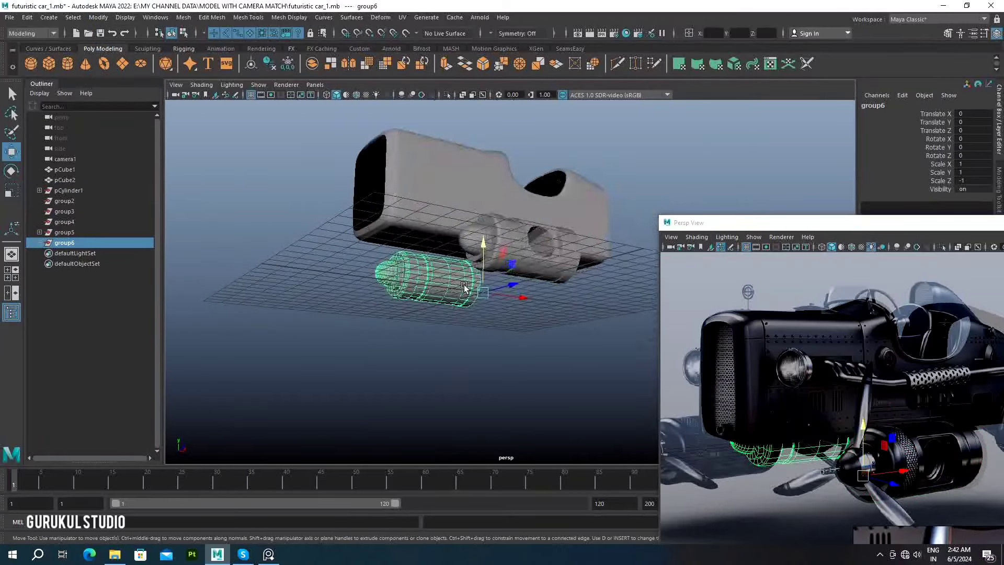
pyautogui.keyDown('alt'); pyautogui.moveTo(836, 392); pyautogui.dragTo(756, 366); pyautogui.keyUp('alt')
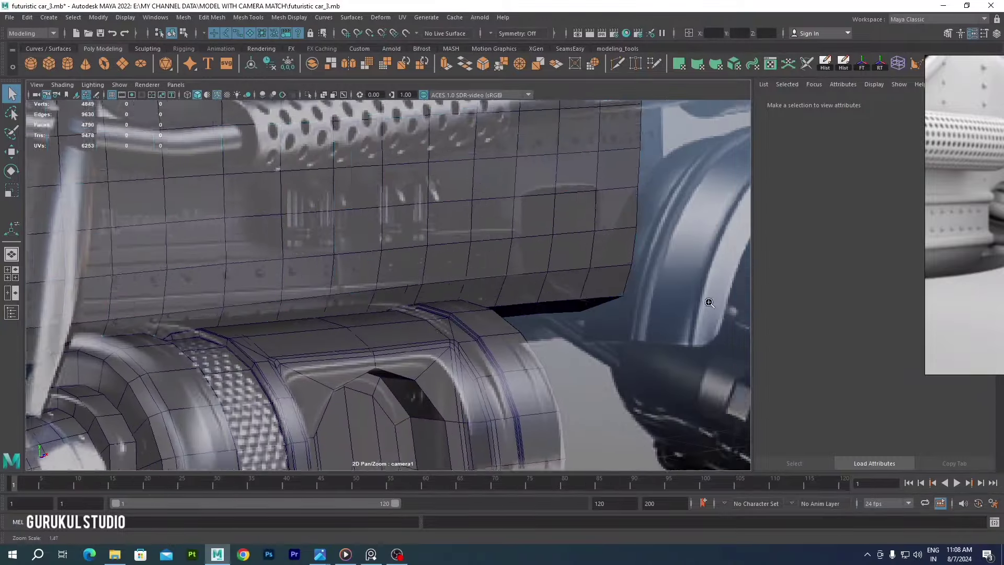
# Insert and slide an edge loop across the side panel, then delete it again
pyautogui.click(561, 191)
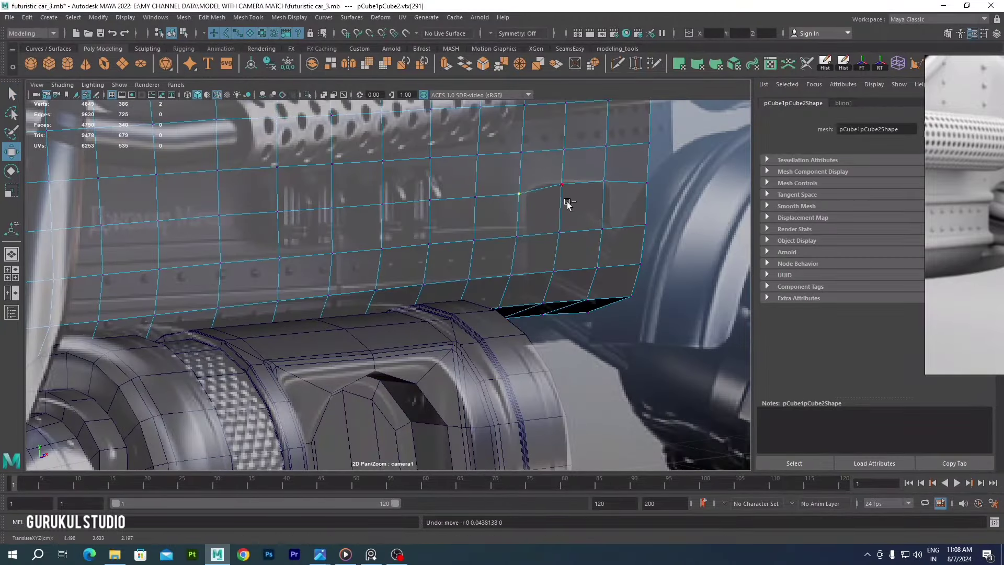
pyautogui.keyDown('shift'); pyautogui.moveTo(568, 204); pyautogui.dragTo(597, 174, button='right'); pyautogui.keyUp('shift')
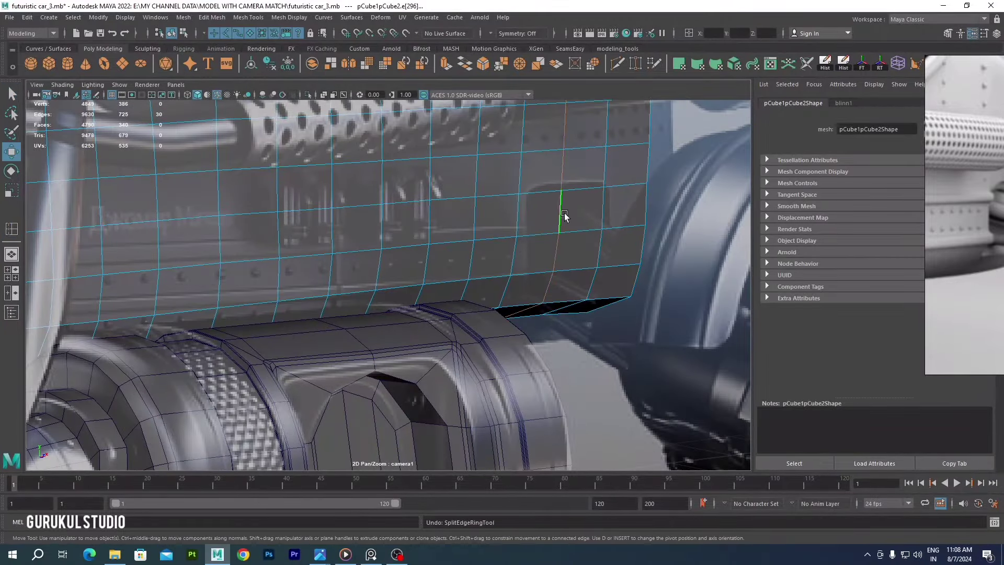
pyautogui.keyDown('shift'); pyautogui.moveTo(563, 214); pyautogui.dragTo(603, 245, button='right'); pyautogui.keyUp('shift')
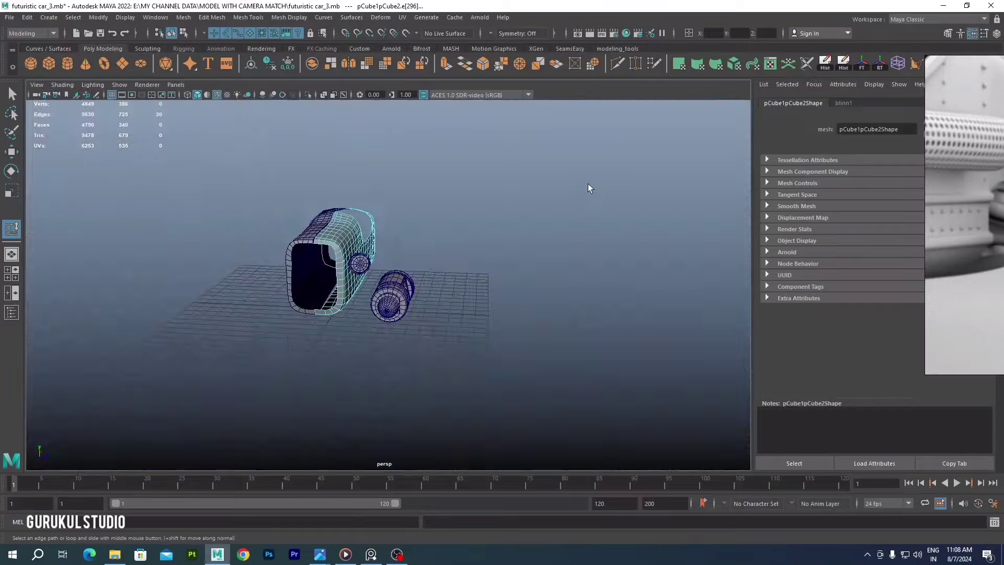
pyautogui.press('f')
pyautogui.hotkey('ctrl', 'Delete')
# Delete the faces along the fender's lower edge
pyautogui.keyDown('alt'); pyautogui.moveTo(394, 246); pyautogui.dragTo(397, 209); pyautogui.keyUp('alt')
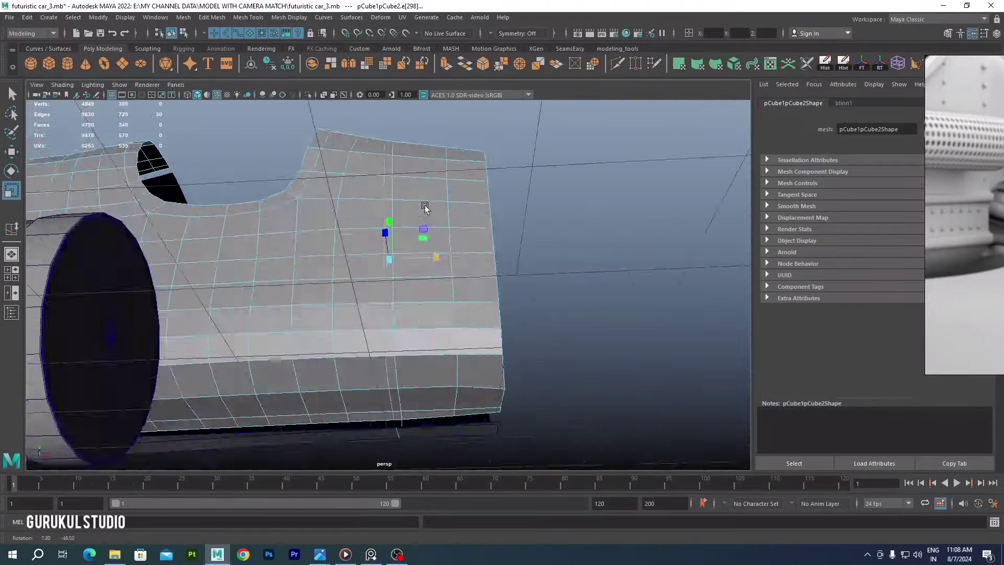
pyautogui.doubleClick(444, 313)
pyautogui.scroll(3, 495, 267)
pyautogui.press('F9')
pyautogui.click(352, 265)
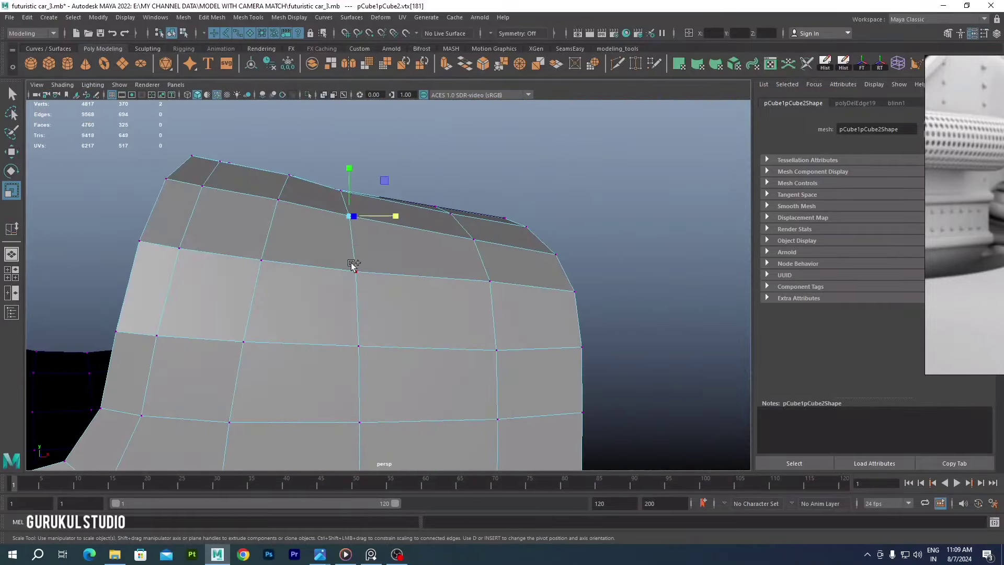
pyautogui.moveTo(352, 196)
pyautogui.keyDown('alt'); pyautogui.mouseDown()
pyautogui.moveTo(360, 342)
pyautogui.moveTo(446, 347)
pyautogui.moveTo(394, 363)
pyautogui.mouseUp(); pyautogui.keyUp('alt')
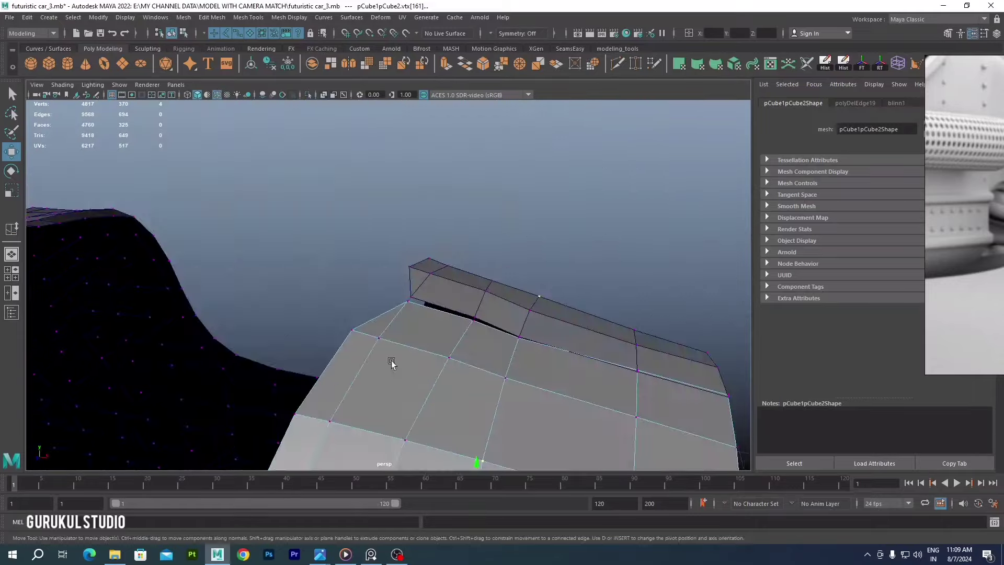
pyautogui.press('F11')
pyautogui.click(370, 299)
pyautogui.press('Delete')
# Extrude the fender's border edges, merge them onto the neighbouring panel, and check the top view
pyautogui.hotkey('ctrl', 'e')
pyautogui.moveTo(356, 261)
pyautogui.keyDown('alt'); pyautogui.mouseDown()
pyautogui.moveTo(325, 293)
pyautogui.moveTo(366, 293)
pyautogui.mouseUp(); pyautogui.keyUp('alt')
pyautogui.keyDown('shift'); pyautogui.moveTo(460, 314); pyautogui.dragTo(460, 345, button='right'); pyautogui.keyUp('shift')
pyautogui.scroll(5, 458, 287)
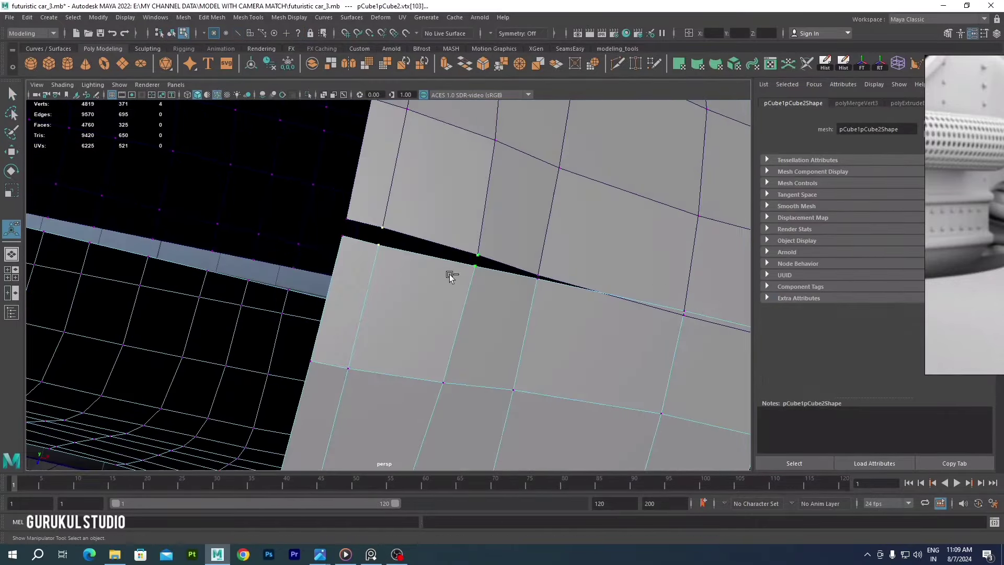
pyautogui.keyDown('alt'); pyautogui.moveTo(391, 296); pyautogui.dragTo(198, 178); pyautogui.keyUp('alt')
pyautogui.moveTo(230, 220); pyautogui.dragTo(251, 209, button='right')
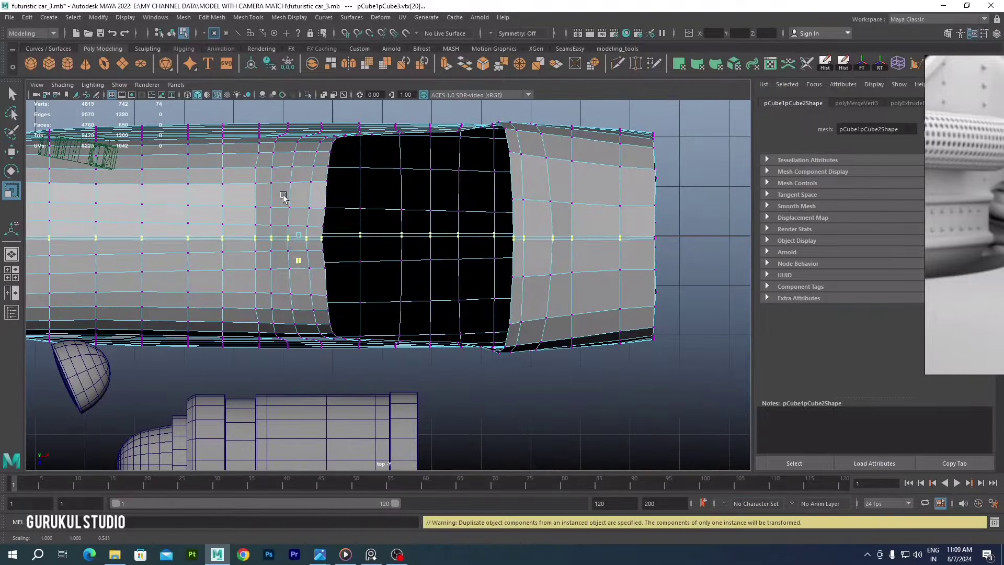
pyautogui.moveTo(460, 235)
pyautogui.mouseDown()
pyautogui.moveTo(598, 153)
pyautogui.moveTo(481, 239)
pyautogui.moveTo(447, 278)
pyautogui.mouseUp()
# Scale the body opening's edge to reshape it, then return to perspective
pyautogui.press('r')
pyautogui.scroll(-5, 447, 279)
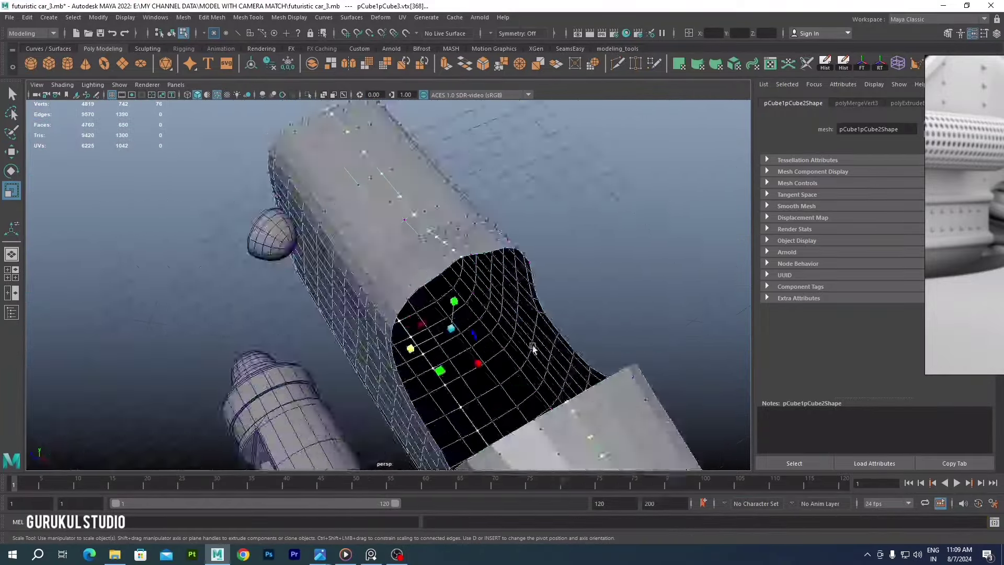
pyautogui.scroll(-3, 515, 291)
pyautogui.moveTo(515, 291)
pyautogui.keyDown('alt'); pyautogui.mouseDown()
pyautogui.moveTo(444, 293)
pyautogui.moveTo(399, 268)
pyautogui.mouseUp(); pyautogui.keyUp('alt')
pyautogui.scroll(3, 442, 291)
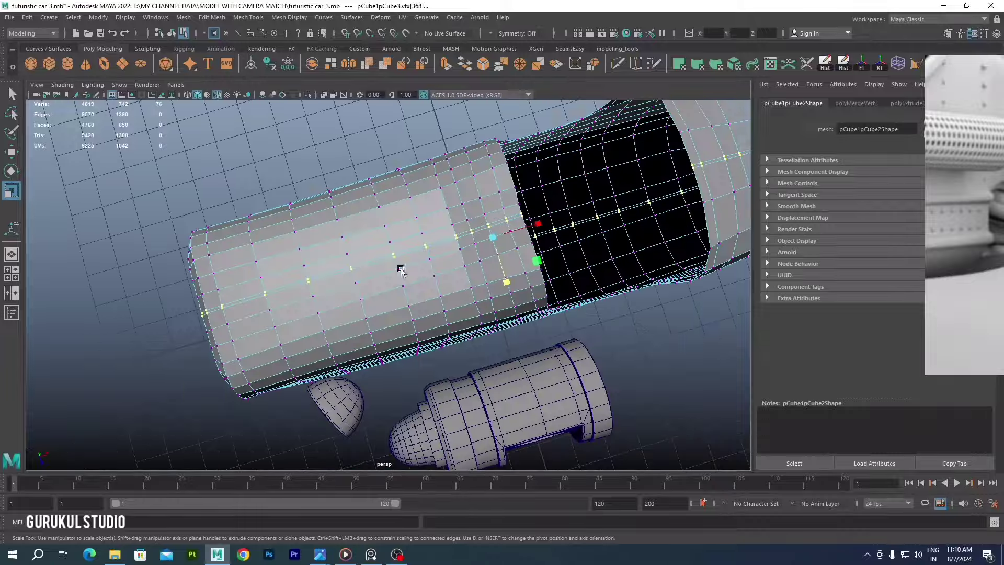
pyautogui.scroll(4, 420, 271)
pyautogui.click(529, 314)
pyautogui.keyDown('alt'); pyautogui.moveTo(515, 270); pyautogui.dragTo(519, 287, button='middle'); pyautogui.keyUp('alt')
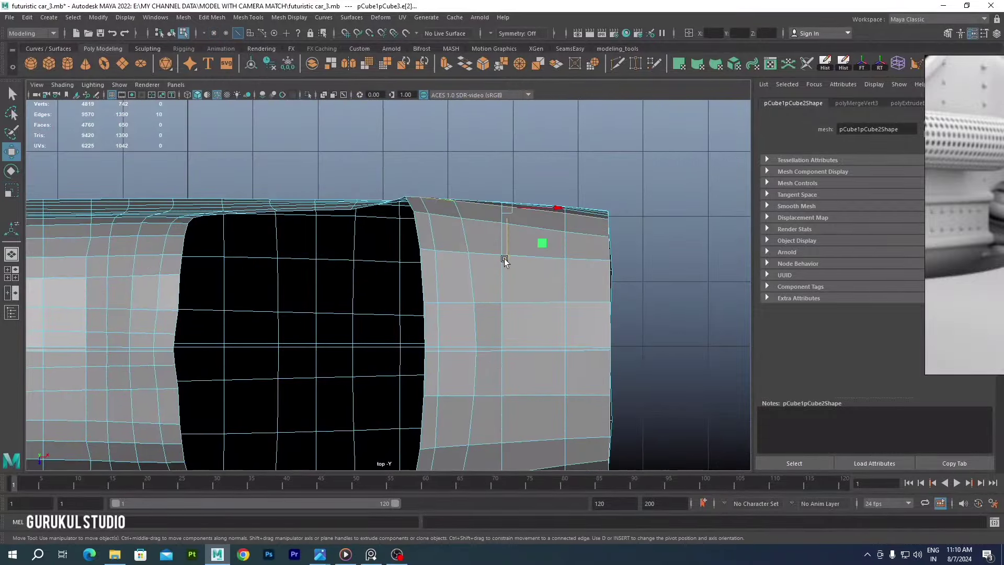
pyautogui.press('space')
pyautogui.press('space')
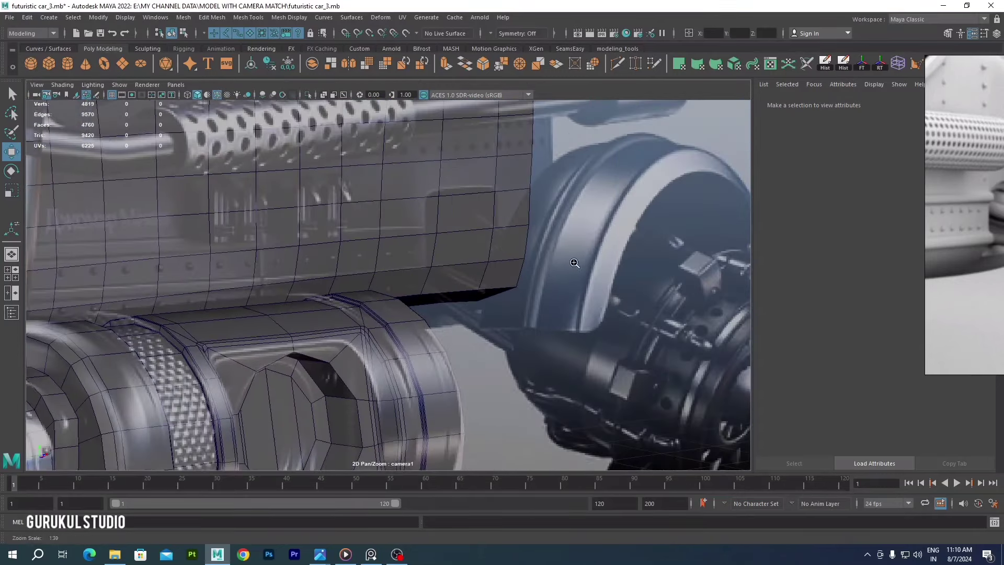
# Move a side-panel vertex to match the camera1 reference
pyautogui.click(467, 253)
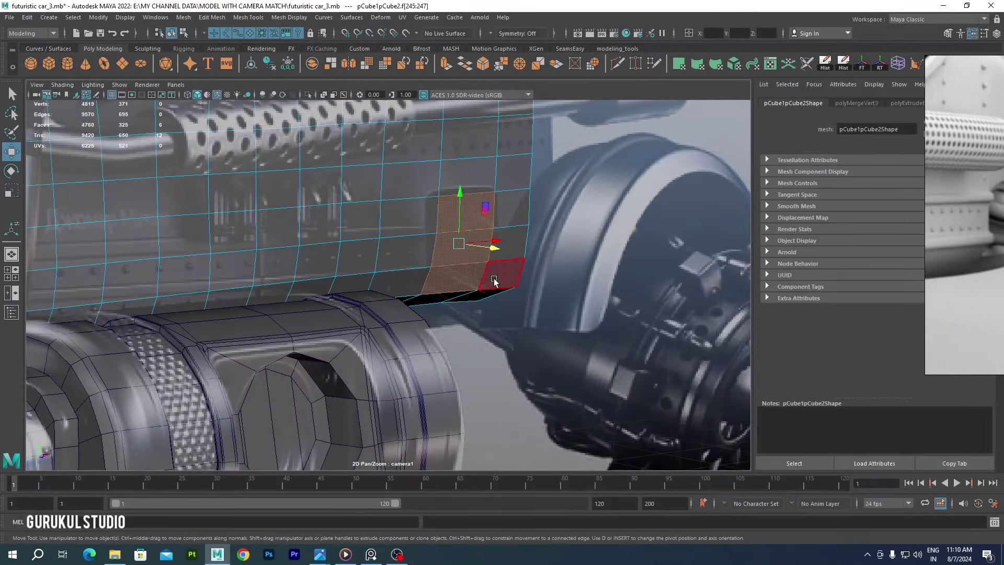
pyautogui.scroll(-3, 464, 169)
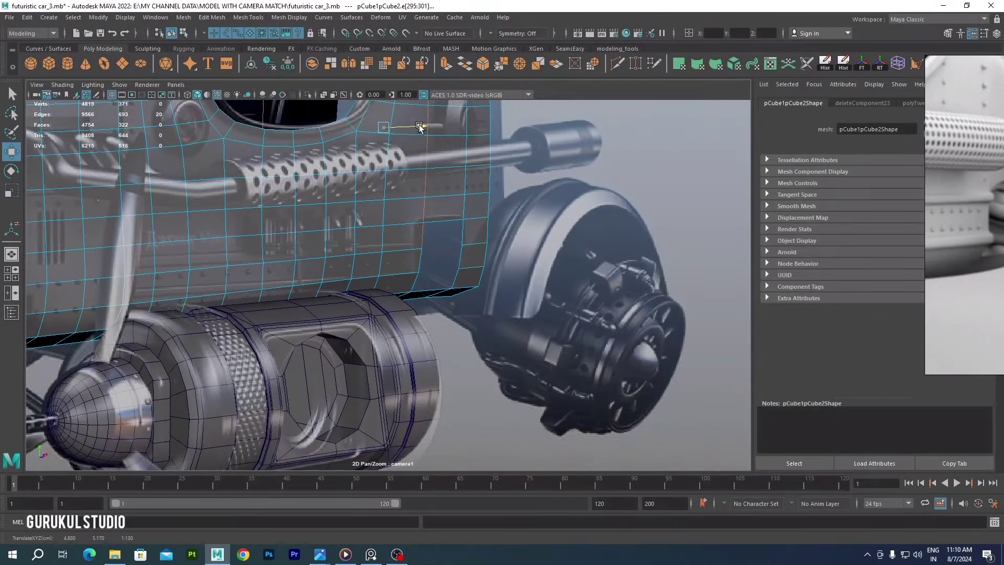
pyautogui.moveTo(437, 241); pyautogui.dragTo(437, 206, button='right')
pyautogui.click(416, 272)
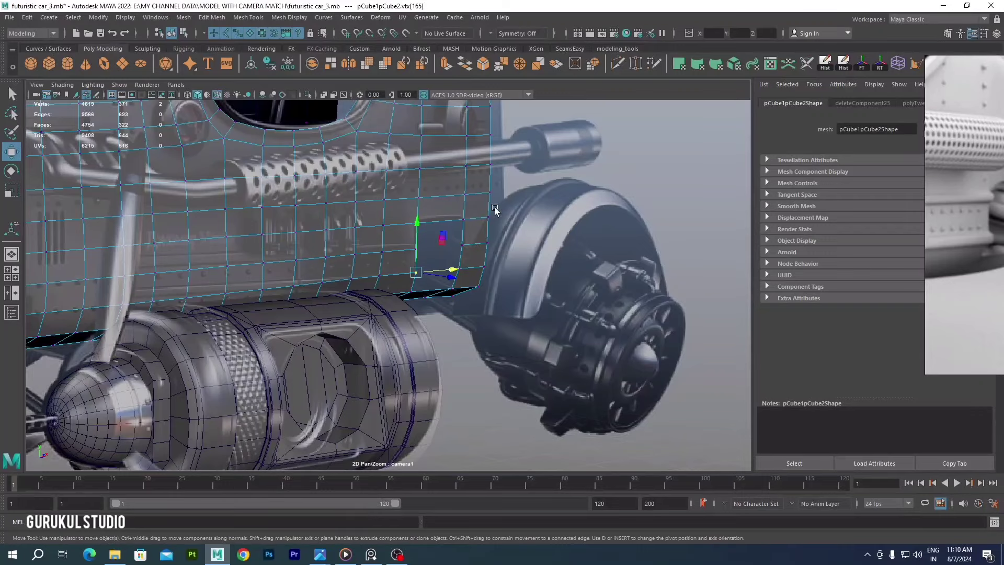
pyautogui.scroll(3, 495, 195)
pyautogui.click(337, 213)
pyautogui.moveTo(334, 219); pyautogui.dragTo(311, 243, button='right')
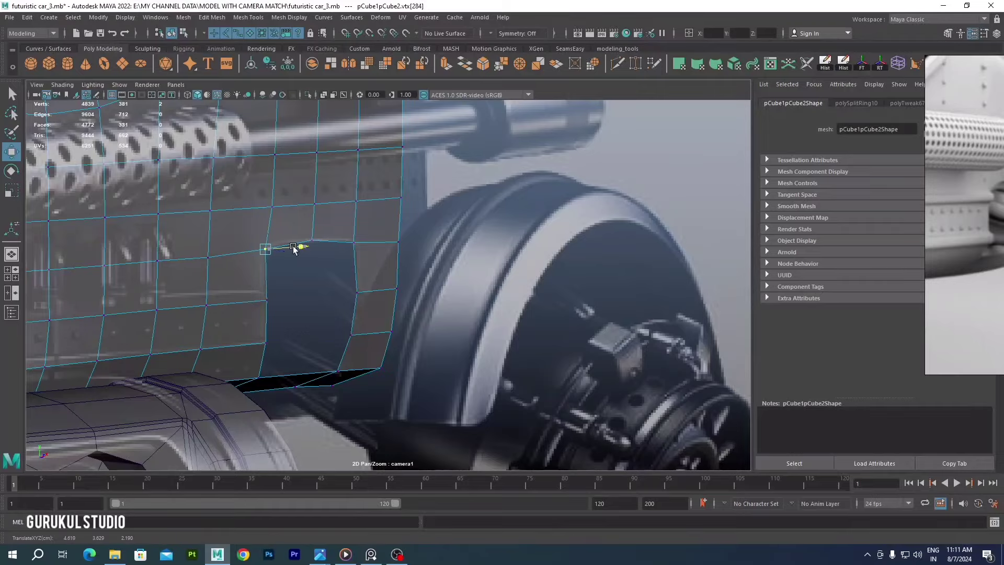
# Adjust the vertices on the body's underside and lower corner
pyautogui.scroll(-3, 294, 249)
pyautogui.scroll(-3, 293, 251)
pyautogui.scroll(4, 240, 263)
pyautogui.scroll(2, 240, 263)
pyautogui.click(230, 302)
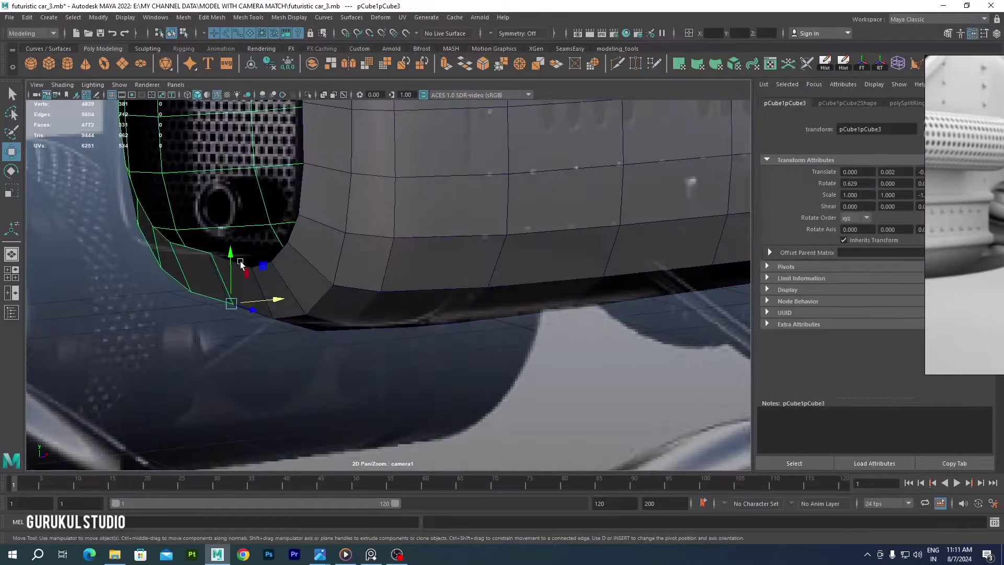
pyautogui.click(202, 260)
pyautogui.scroll(-3, 271, 269)
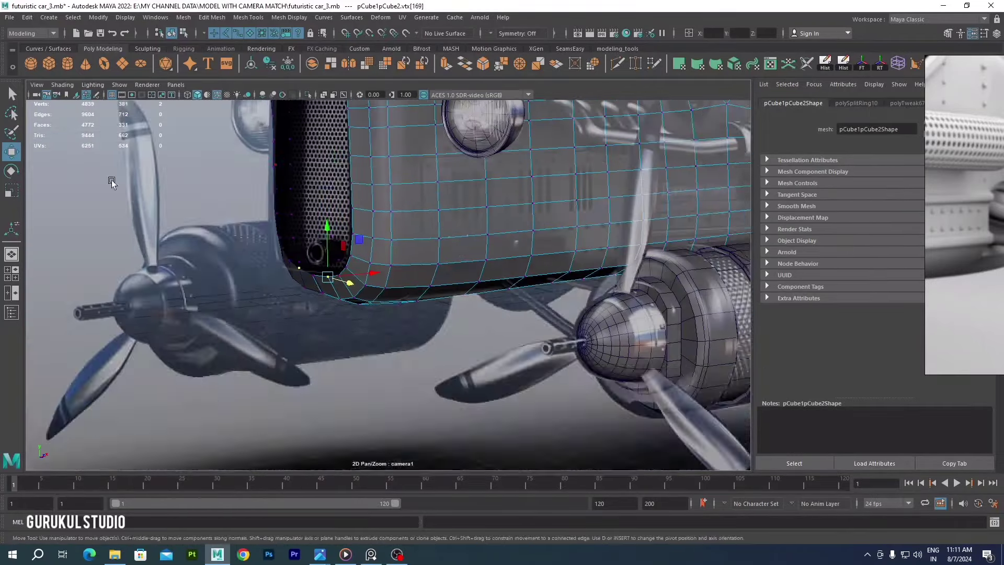
pyautogui.scroll(-3, 314, 250)
# Nudge the side edge loop, side-panel edge and cockpit-rim vertices to match the reference
pyautogui.doubleClick(383, 233)
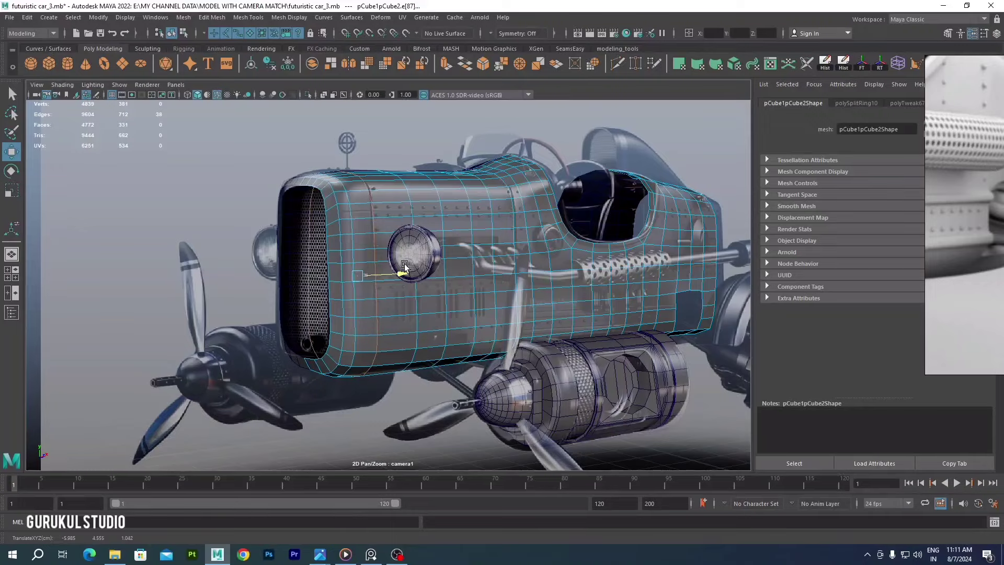
pyautogui.scroll(-3, 404, 267)
pyautogui.scroll(4, 413, 293)
pyautogui.scroll(3, 421, 314)
pyautogui.click(424, 328)
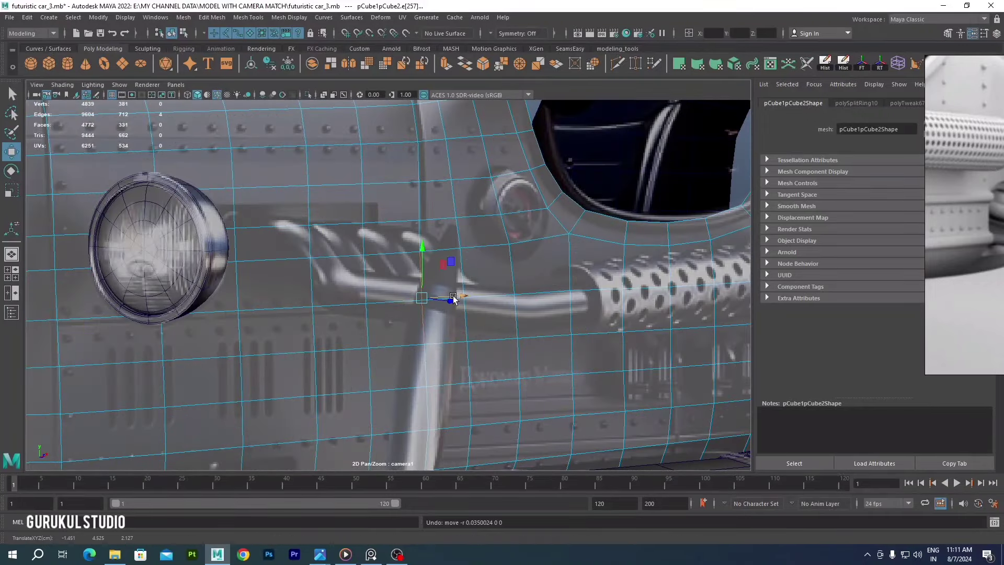
pyautogui.scroll(-4, 479, 246)
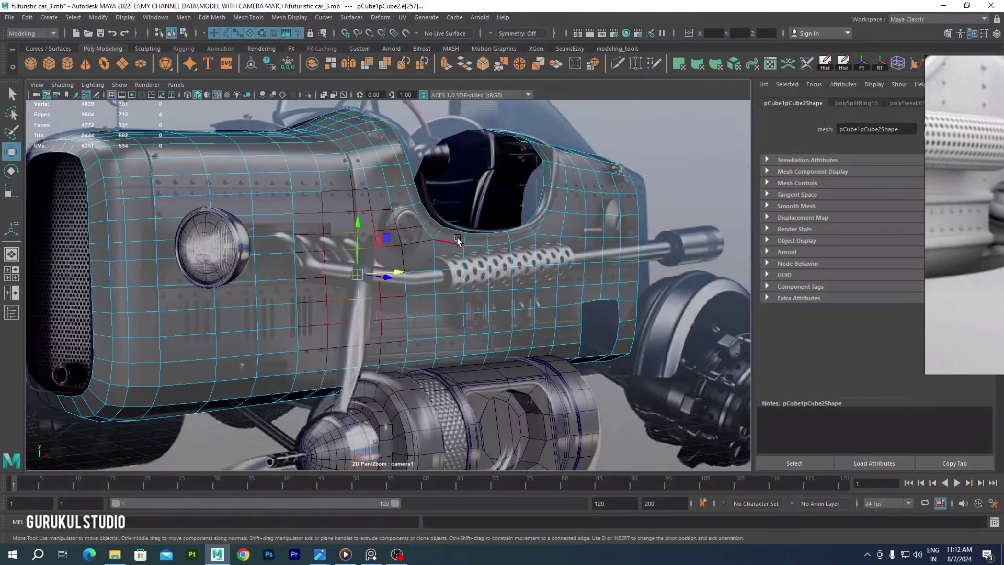
pyautogui.click(433, 238)
pyautogui.scroll(3, 523, 230)
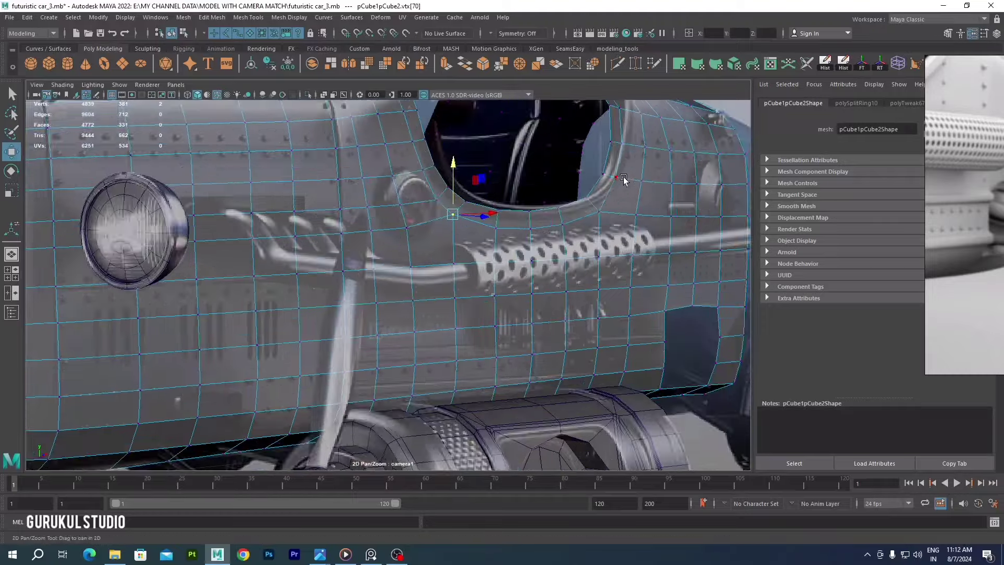
pyautogui.scroll(4, 434, 225)
pyautogui.click(431, 229)
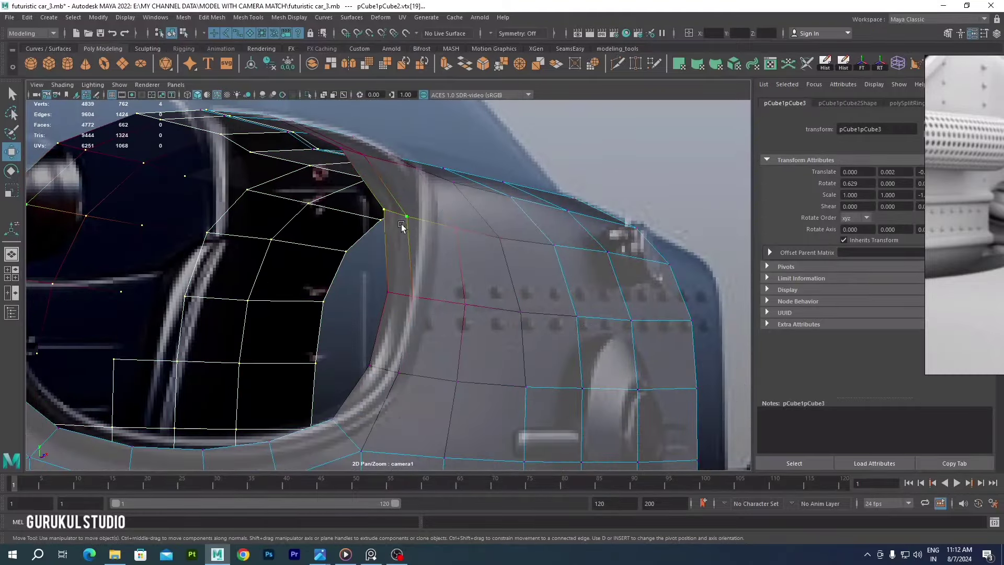
# Reshape the cockpit's rear rim vertices, checking each against the reference camera view
pyautogui.click(416, 228)
pyautogui.press('f')
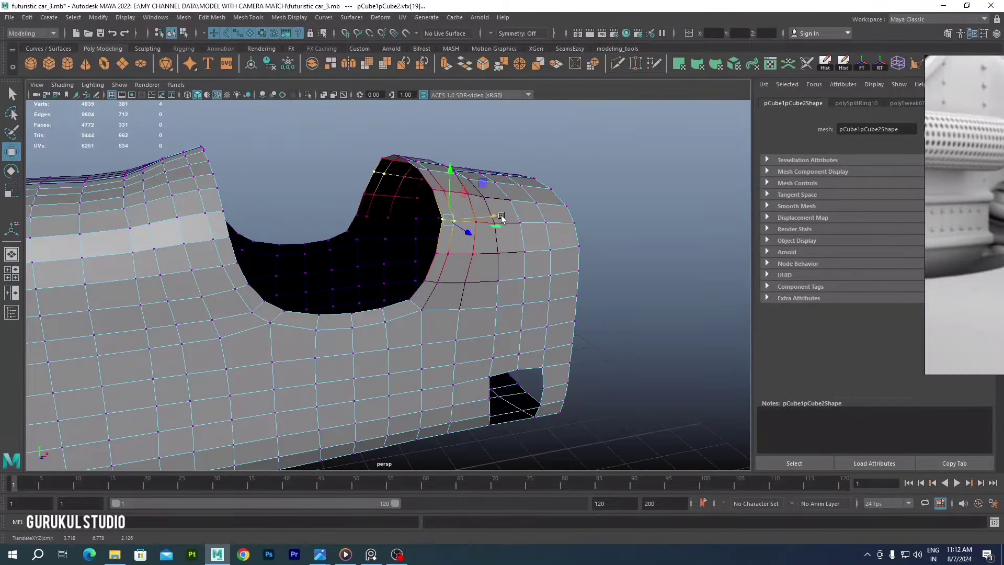
pyautogui.click(176, 84)
pyautogui.click(319, 105)
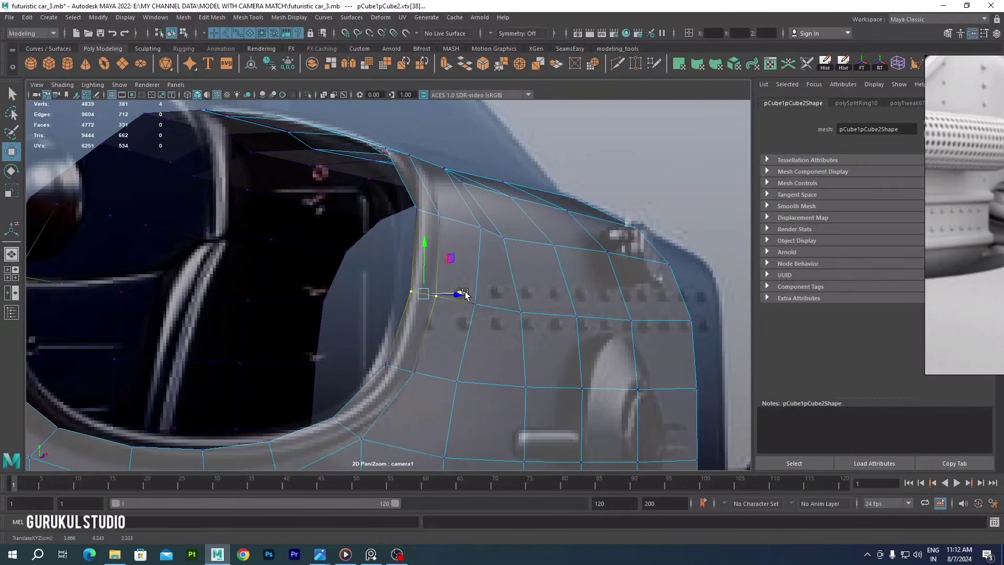
pyautogui.click(501, 240)
pyautogui.press('f')
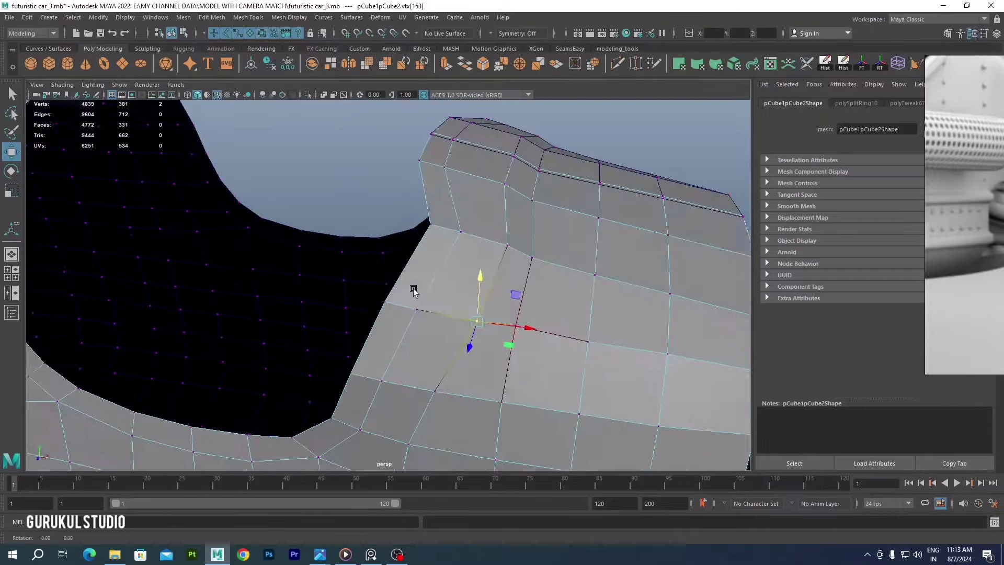
# Apply Edit Edge Flow to the fender's top edge loop to smooth its curvature
pyautogui.scroll(-3, 413, 290)
pyautogui.click(470, 209)
pyautogui.press('f')
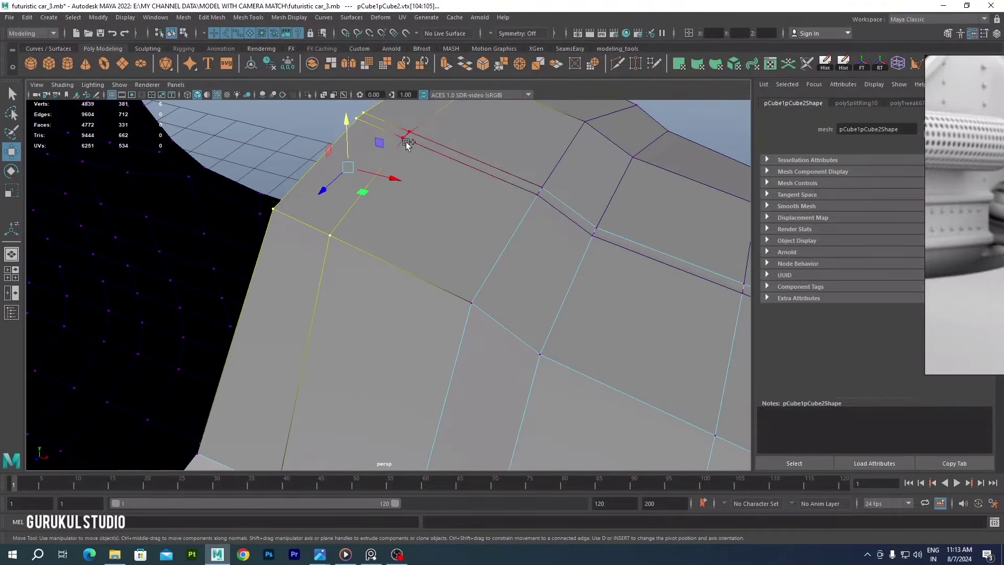
pyautogui.scroll(-3, 426, 202)
pyautogui.moveTo(426, 202)
pyautogui.keyDown('alt'); pyautogui.mouseDown()
pyautogui.moveTo(384, 292)
pyautogui.moveTo(240, 277)
pyautogui.mouseUp(); pyautogui.keyUp('alt')
pyautogui.scroll(3, 384, 292)
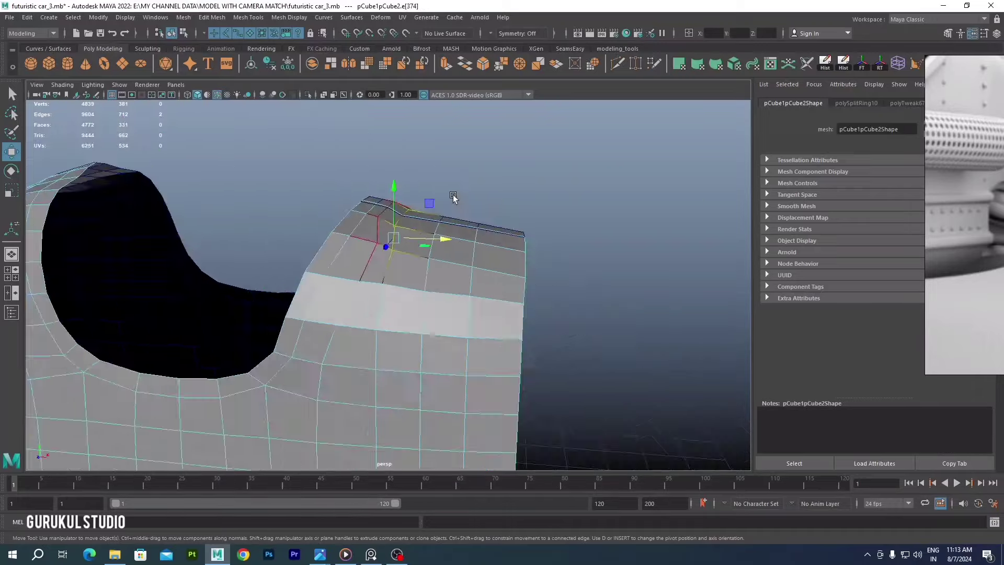
pyautogui.doubleClick(240, 278)
pyautogui.keyDown('shift'); pyautogui.moveTo(240, 278); pyautogui.dragTo(309, 359, button='right'); pyautogui.keyUp('shift')
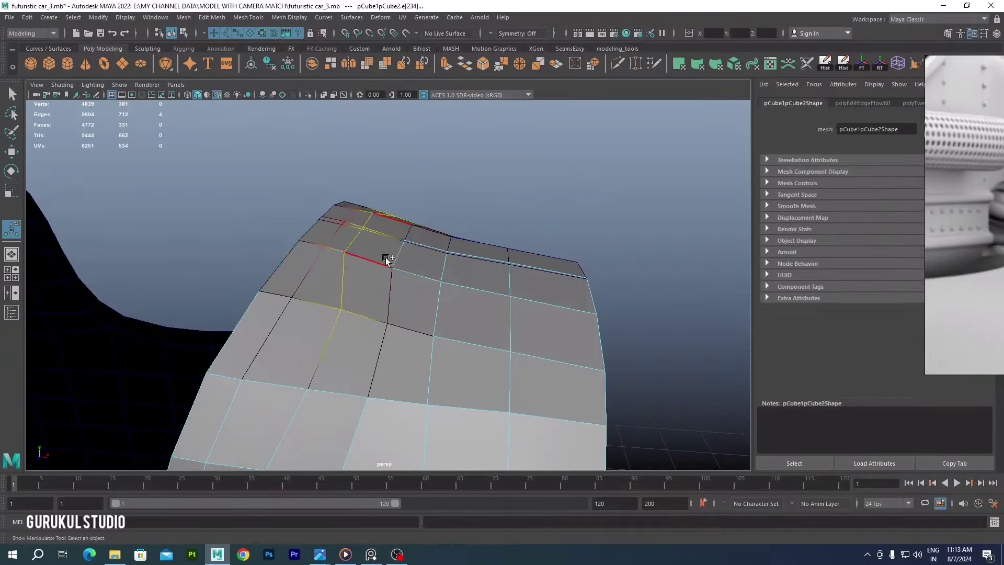
pyautogui.keyDown('alt'); pyautogui.moveTo(308, 358); pyautogui.dragTo(342, 312); pyautogui.keyUp('alt')
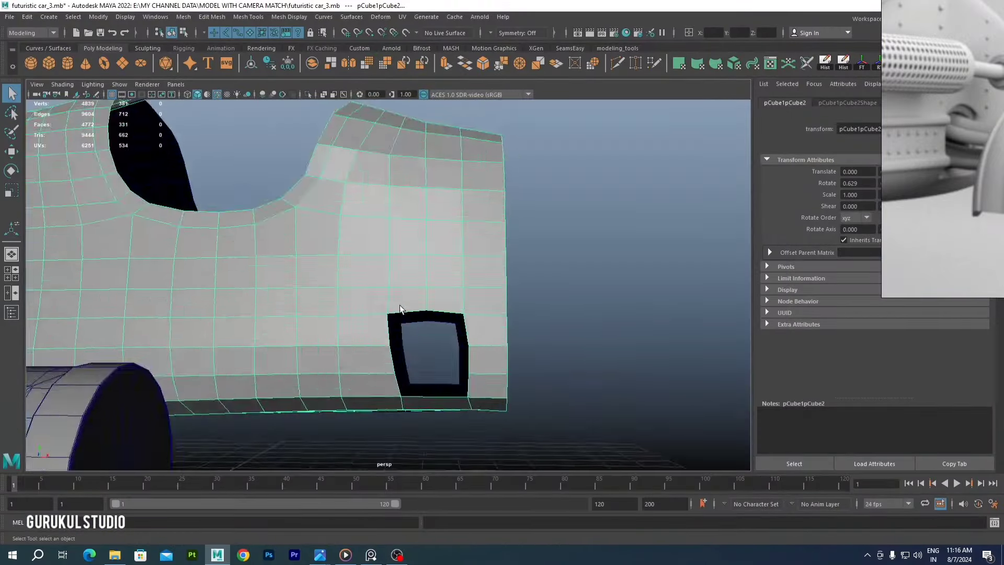
# Tear off a floating perspective view copy and turn the view toward the side slot
pyautogui.click(180, 85)
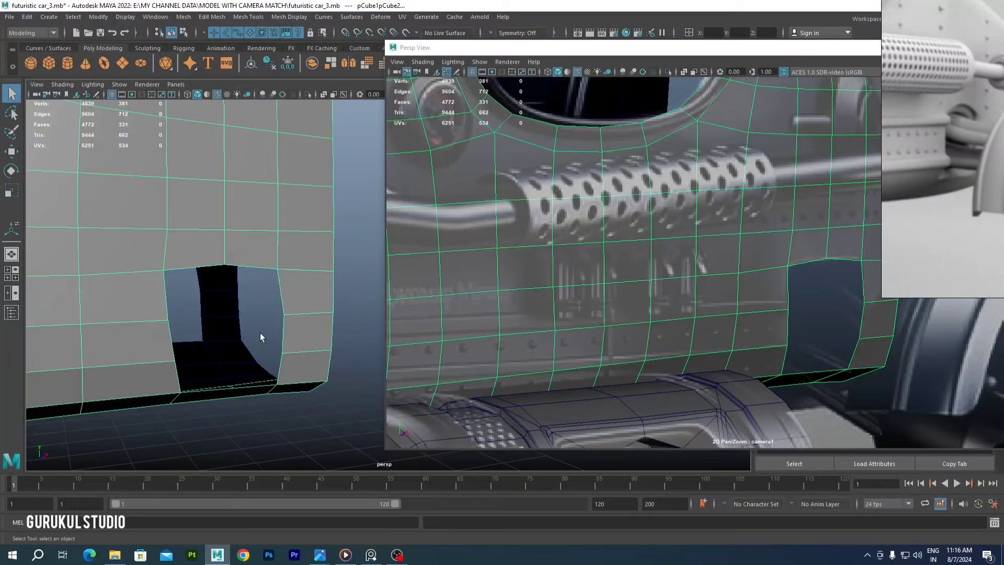
pyautogui.click(204, 244)
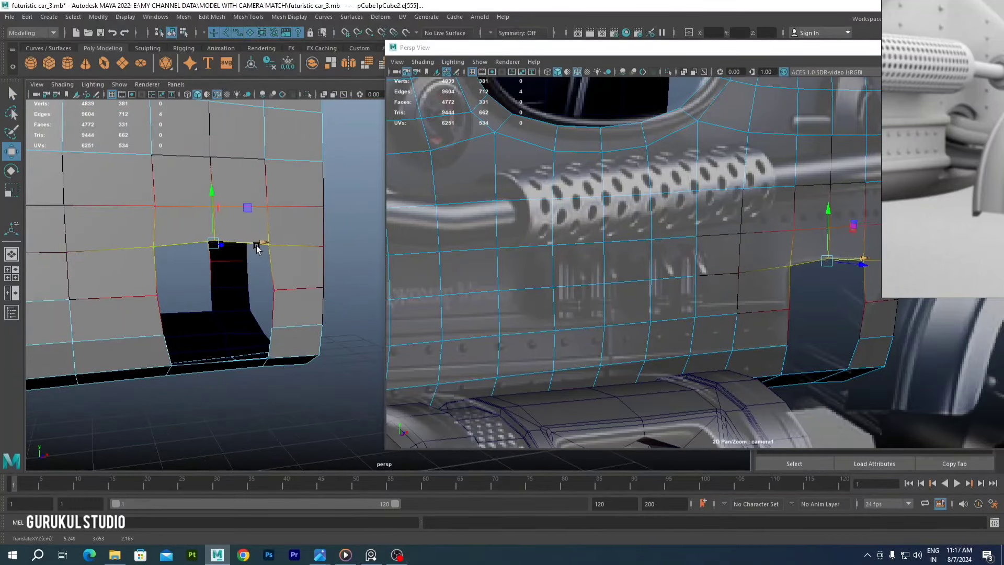
pyautogui.keyDown('alt'); pyautogui.moveTo(257, 248); pyautogui.dragTo(136, 317); pyautogui.keyUp('alt')
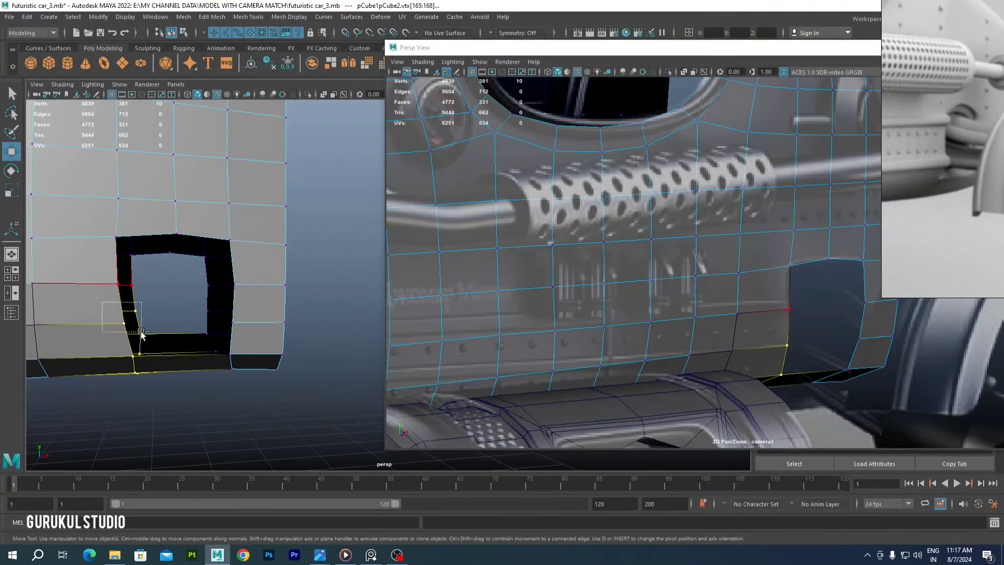
pyautogui.moveTo(167, 366)
pyautogui.keyDown('alt'); pyautogui.mouseDown()
pyautogui.moveTo(163, 307)
pyautogui.moveTo(272, 293)
pyautogui.mouseUp(); pyautogui.keyUp('alt')
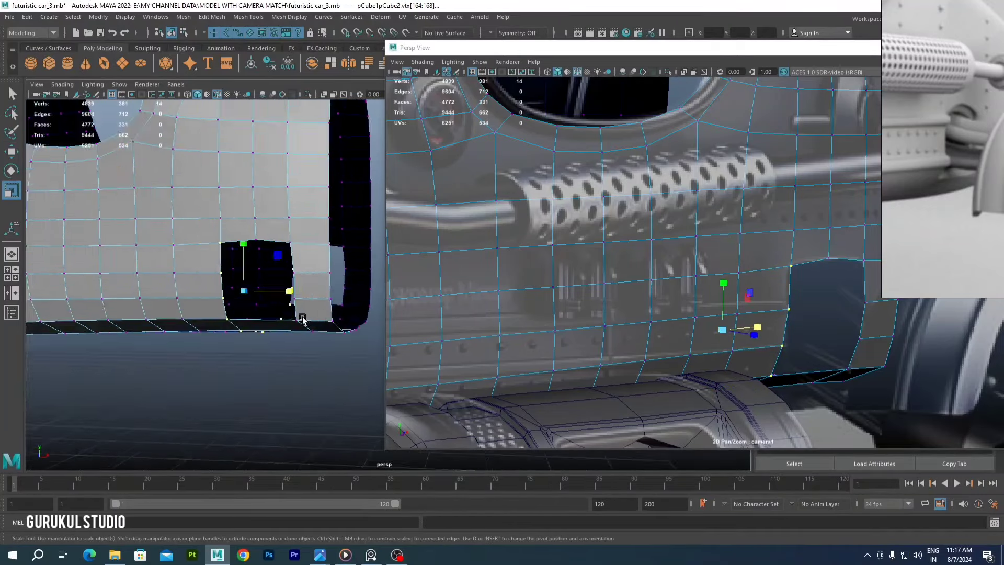
# Move the side slot's vertices and faces, then scale the faces to about 58% height
pyautogui.click(309, 257)
pyautogui.moveTo(339, 257)
pyautogui.keyDown('alt'); pyautogui.mouseDown()
pyautogui.moveTo(314, 277)
pyautogui.moveTo(321, 287)
pyautogui.moveTo(269, 264)
pyautogui.moveTo(200, 321)
pyautogui.mouseUp(); pyautogui.keyUp('alt')
pyautogui.moveTo(118, 302)
pyautogui.keyDown('alt'); pyautogui.mouseDown()
pyautogui.moveTo(157, 262)
pyautogui.moveTo(209, 272)
pyautogui.mouseUp(); pyautogui.keyUp('alt')
pyautogui.click(293, 271)
pyautogui.moveTo(292, 271)
pyautogui.keyDown('alt'); pyautogui.mouseDown()
pyautogui.moveTo(159, 276)
pyautogui.moveTo(152, 225)
pyautogui.moveTo(89, 261)
pyautogui.mouseUp(); pyautogui.keyUp('alt')
pyautogui.press('r')
pyautogui.moveTo(175, 245)
pyautogui.mouseDown()
pyautogui.moveTo(179, 218)
pyautogui.moveTo(220, 199)
pyautogui.moveTo(246, 217)
pyautogui.moveTo(209, 236)
pyautogui.moveTo(263, 268)
pyautogui.moveTo(307, 251)
pyautogui.moveTo(307, 314)
pyautogui.mouseUp()
pyautogui.click(262, 268)
pyautogui.moveTo(590, 51); pyautogui.dragTo(628, 61)
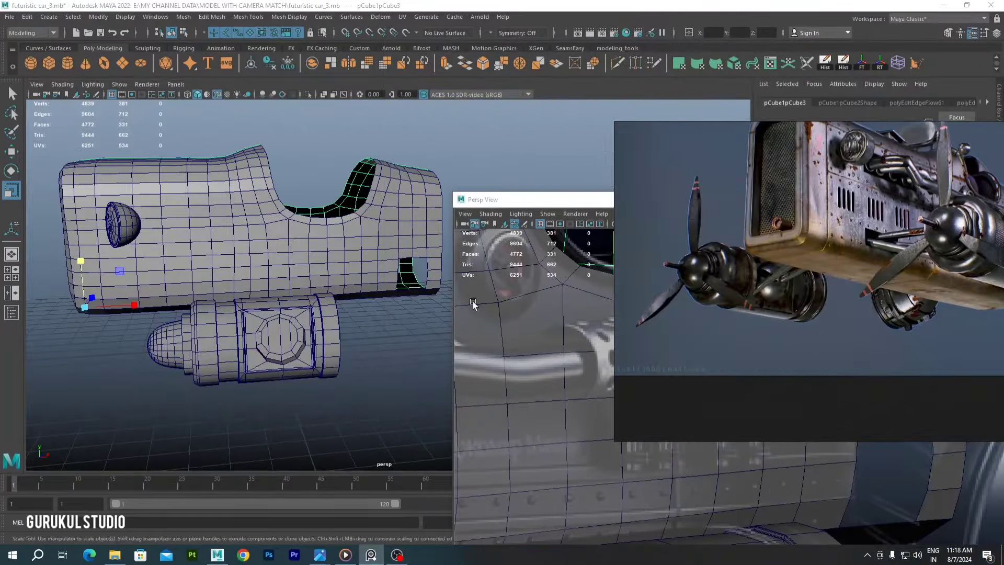
# Apply Edit Edge Flow to the body's lower edge loops
pyautogui.scroll(3, 222, 301)
pyautogui.click(243, 399)
pyautogui.keyDown('shift'); pyautogui.rightClick(244, 314); pyautogui.keyUp('shift')
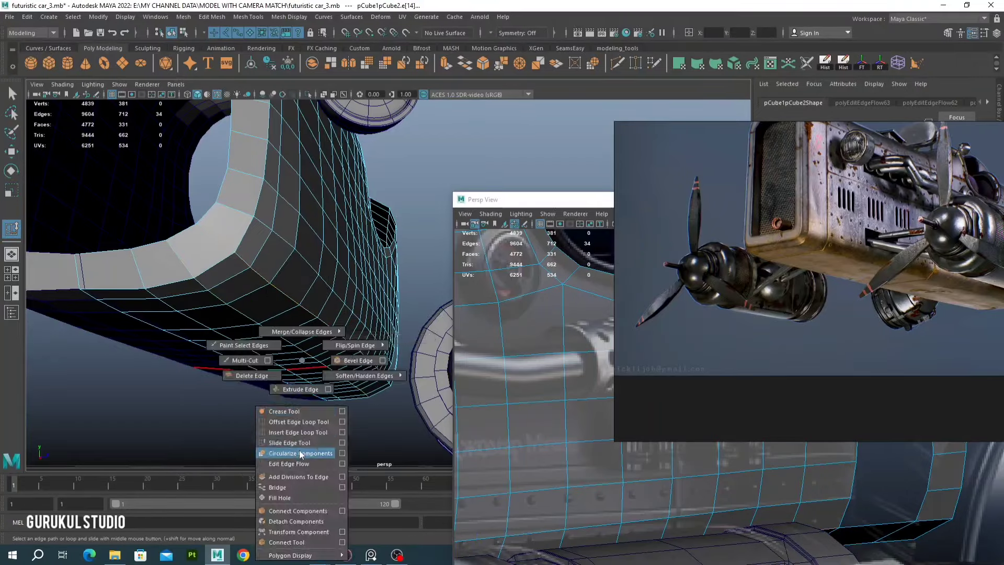
pyautogui.click(298, 400)
pyautogui.keyDown('alt'); pyautogui.moveTo(298, 400); pyautogui.dragTo(324, 419); pyautogui.keyUp('alt')
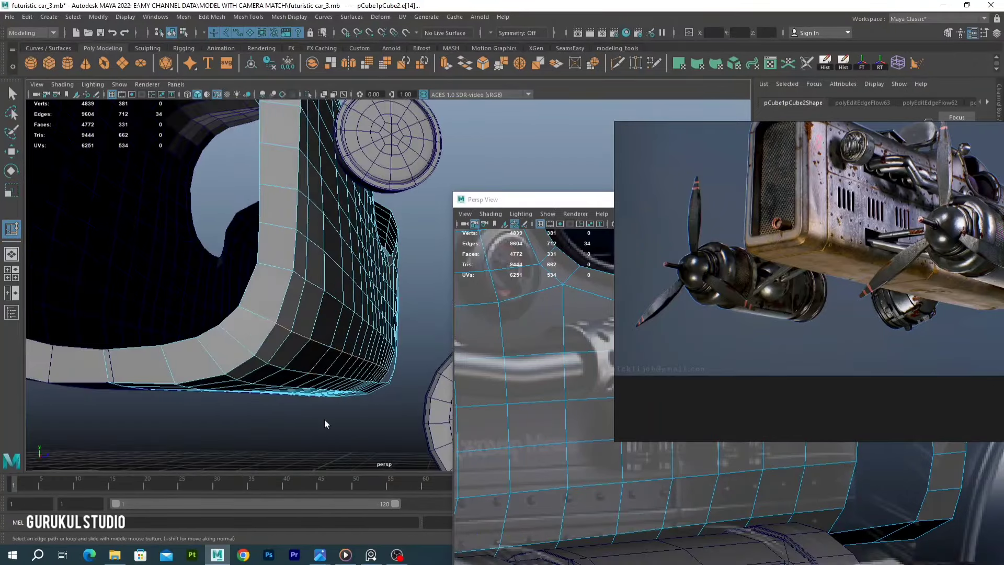
pyautogui.moveTo(324, 378)
pyautogui.keyDown('alt'); pyautogui.mouseDown()
pyautogui.moveTo(298, 318)
pyautogui.moveTo(314, 280)
pyautogui.moveTo(321, 297)
pyautogui.mouseUp(); pyautogui.keyUp('alt')
pyautogui.scroll(5, 298, 318)
pyautogui.scroll(3, 332, 334)
# Move the edge and vertices beside the side slot with the Move tool
pyautogui.click(327, 368)
pyautogui.press('w')
pyautogui.press('F9')
pyautogui.click(321, 297)
pyautogui.scroll(-5, 321, 297)
pyautogui.scroll(-5, 320, 297)
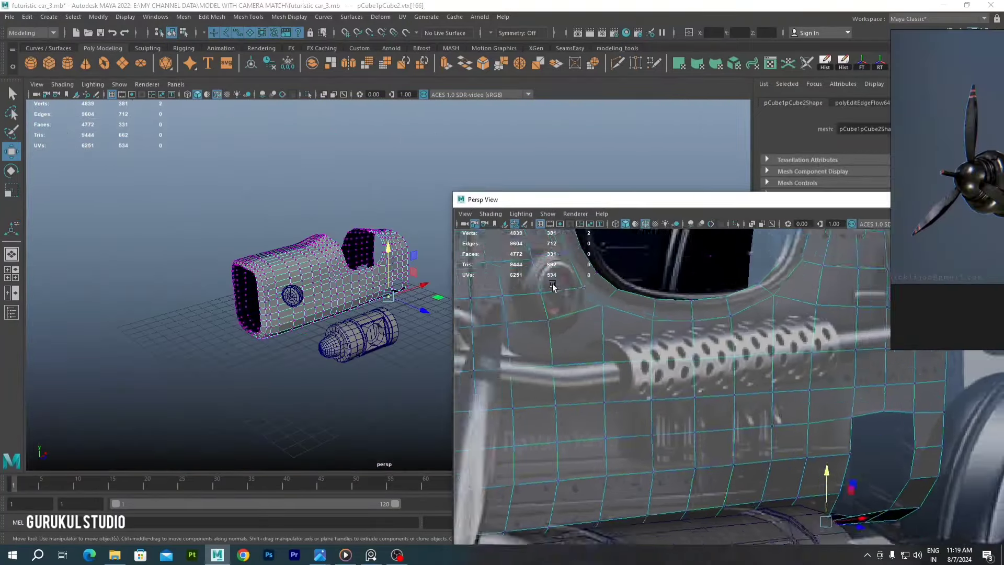
pyautogui.scroll(3, 757, 351)
pyautogui.moveTo(757, 352); pyautogui.dragTo(697, 317, button='middle')
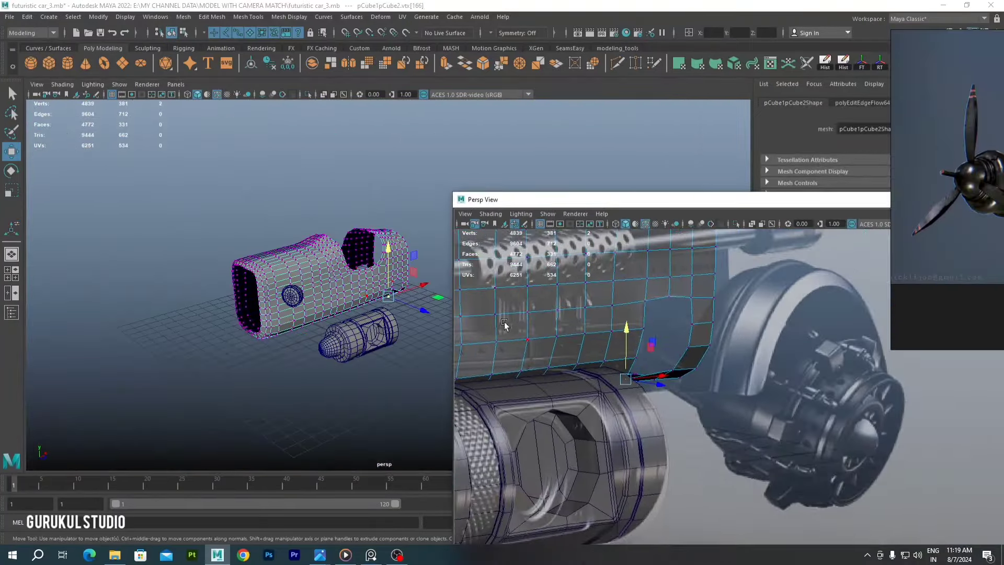
# Draw a polygon cylinder at the rear wheel and frame it in the perspective view
pyautogui.click(72, 64)
pyautogui.press('space')
pyautogui.press('space')
pyautogui.moveTo(317, 316); pyautogui.dragTo(319, 293)
pyautogui.press('space')
pyautogui.moveTo(410, 207); pyautogui.dragTo(410, 188)
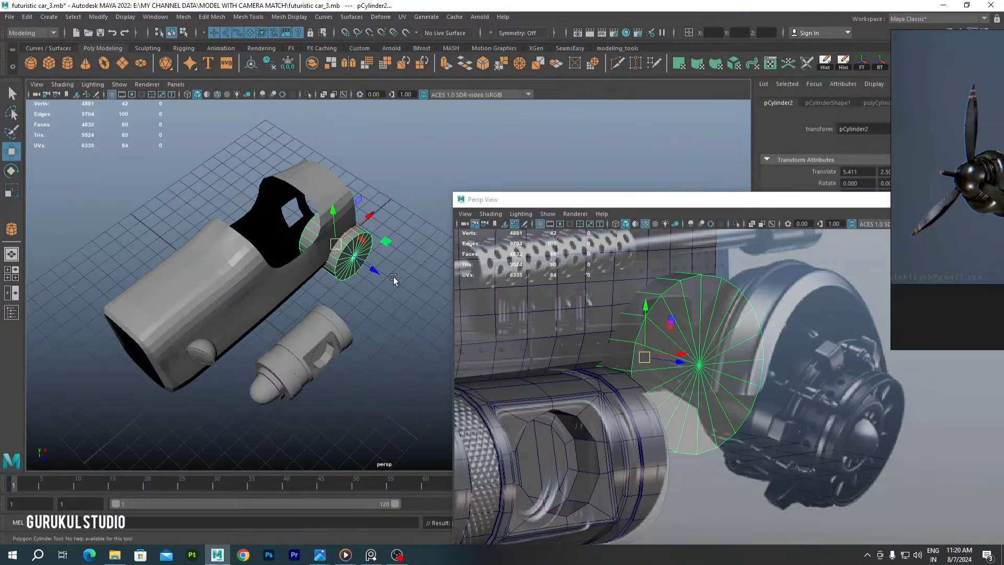
pyautogui.press('w')
pyautogui.press('f')
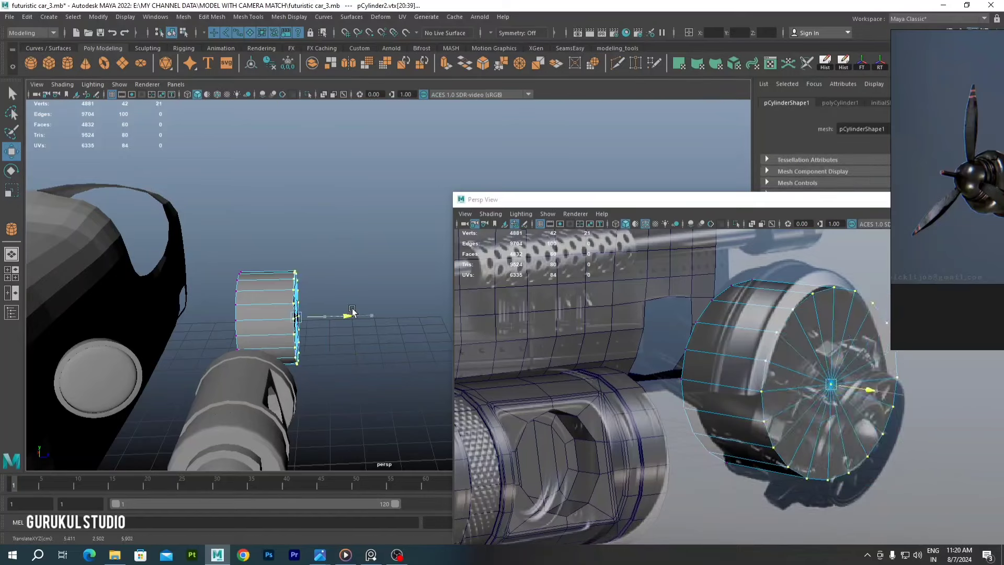
pyautogui.keyDown('alt'); pyautogui.moveTo(352, 312); pyautogui.dragTo(266, 264); pyautogui.keyUp('alt')
# Delete half of the cylinder and its cap faces, leaving an open arch
pyautogui.press('F8')
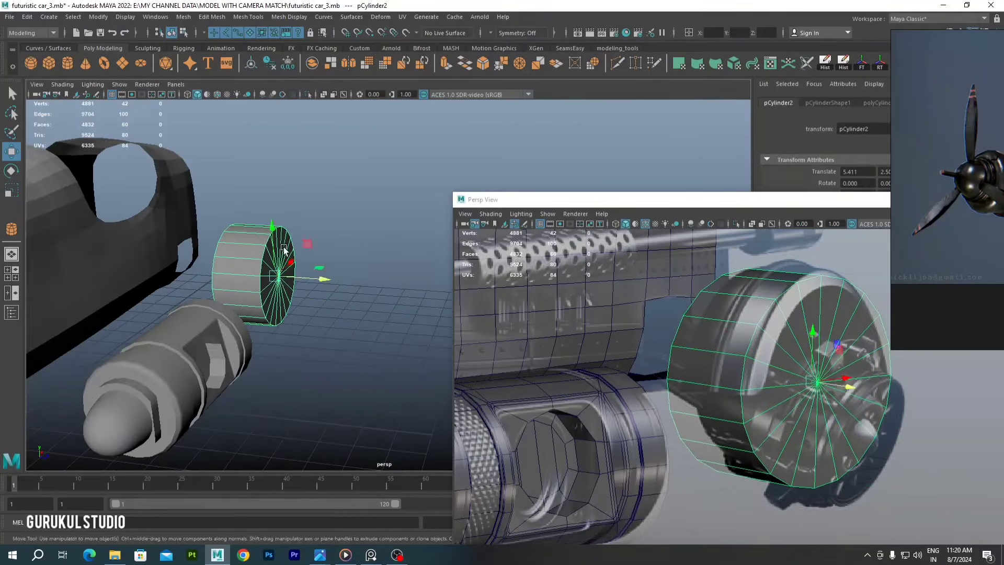
pyautogui.keyDown('alt'); pyautogui.moveTo(338, 225); pyautogui.dragTo(251, 254); pyautogui.keyUp('alt')
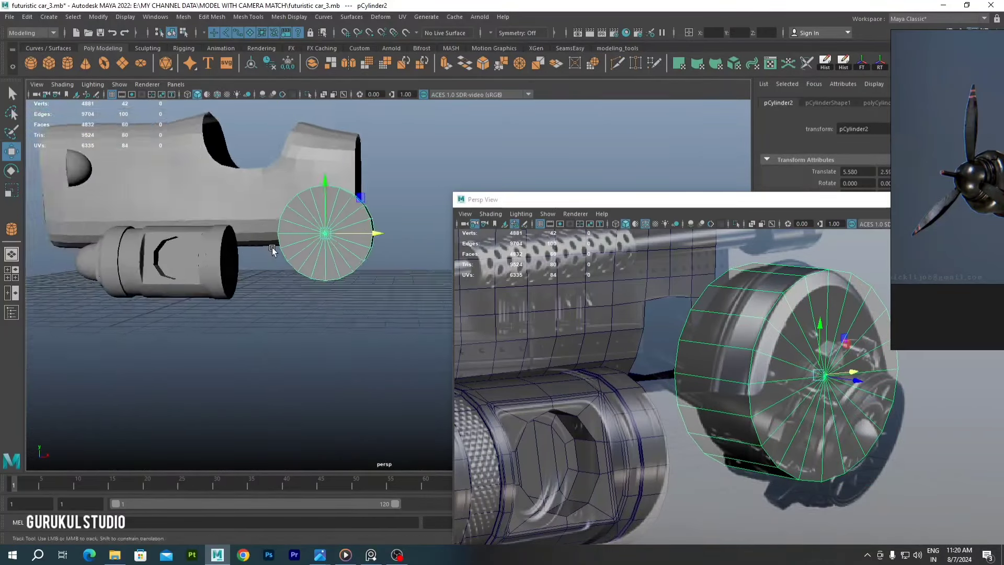
pyautogui.press('F11')
pyautogui.press('F9')
pyautogui.scroll(5, 199, 219)
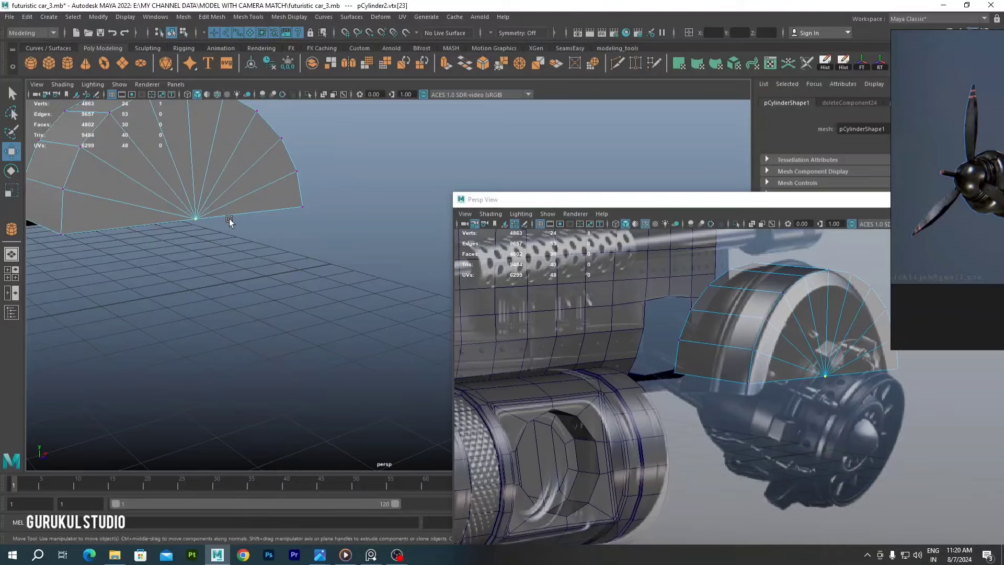
pyautogui.press('Delete')
pyautogui.moveTo(229, 221)
pyautogui.keyDown('alt'); pyautogui.mouseDown()
pyautogui.moveTo(164, 334)
pyautogui.moveTo(229, 290)
pyautogui.mouseUp(); pyautogui.keyUp('alt')
# Extrude the arch faces into a thick shell
pyautogui.click(164, 333)
pyautogui.press('Delete')
pyautogui.hotkey('ctrl', 'e')
pyautogui.moveTo(230, 225)
pyautogui.keyDown('alt'); pyautogui.mouseDown()
pyautogui.moveTo(334, 280)
pyautogui.moveTo(308, 328)
pyautogui.mouseUp(); pyautogui.keyUp('alt')
# Extrude the arch's outer edge loop to form a rim
pyautogui.rightClick(300, 245)
pyautogui.click(300, 217)
pyautogui.keyDown('alt'); pyautogui.moveTo(300, 224); pyautogui.dragTo(264, 382); pyautogui.keyUp('alt')
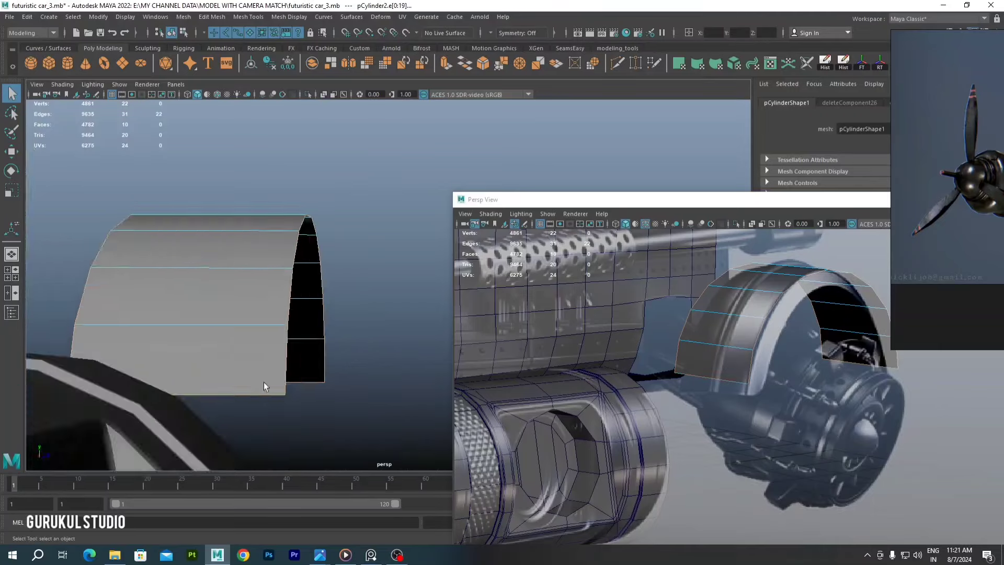
pyautogui.doubleClick(242, 285)
pyautogui.keyDown('shift'); pyautogui.rightClick(251, 275); pyautogui.keyUp('shift')
pyautogui.click(250, 300)
pyautogui.moveTo(256, 295)
pyautogui.keyDown('alt'); pyautogui.mouseDown()
pyautogui.moveTo(248, 300)
pyautogui.moveTo(258, 298)
pyautogui.moveTo(273, 208)
pyautogui.mouseUp(); pyautogui.keyUp('alt')
pyautogui.press('q')
pyautogui.click(316, 231)
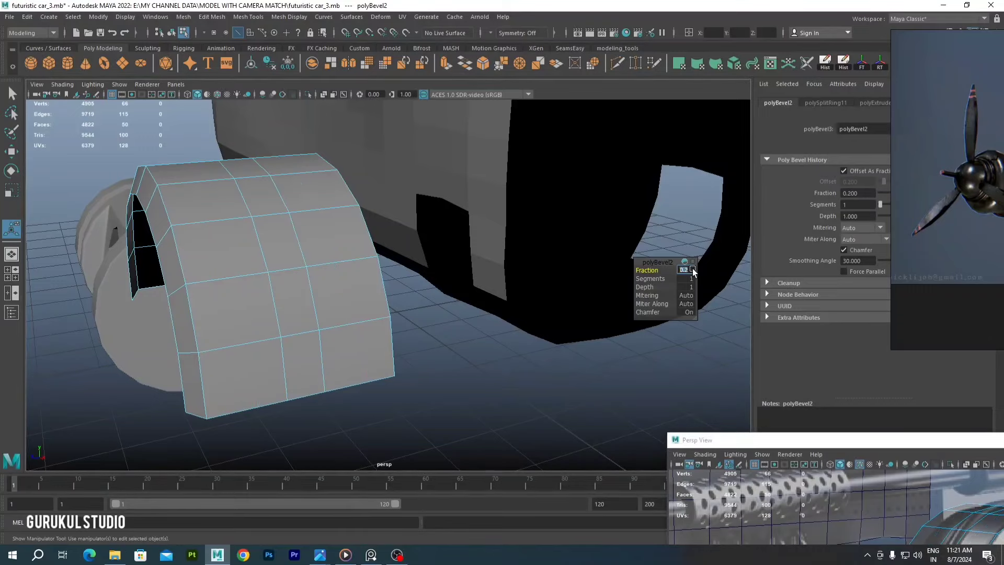
# Bevel the arch edges at 0.2 with two segments, then sweep a tube along its edge loop
pyautogui.moveTo(693, 270)
pyautogui.keyDown('alt'); pyautogui.mouseDown()
pyautogui.moveTo(306, 256)
pyautogui.moveTo(682, 275)
pyautogui.moveTo(461, 380)
pyautogui.moveTo(383, 301)
pyautogui.mouseUp(); pyautogui.keyUp('alt')
pyautogui.doubleClick(356, 298)
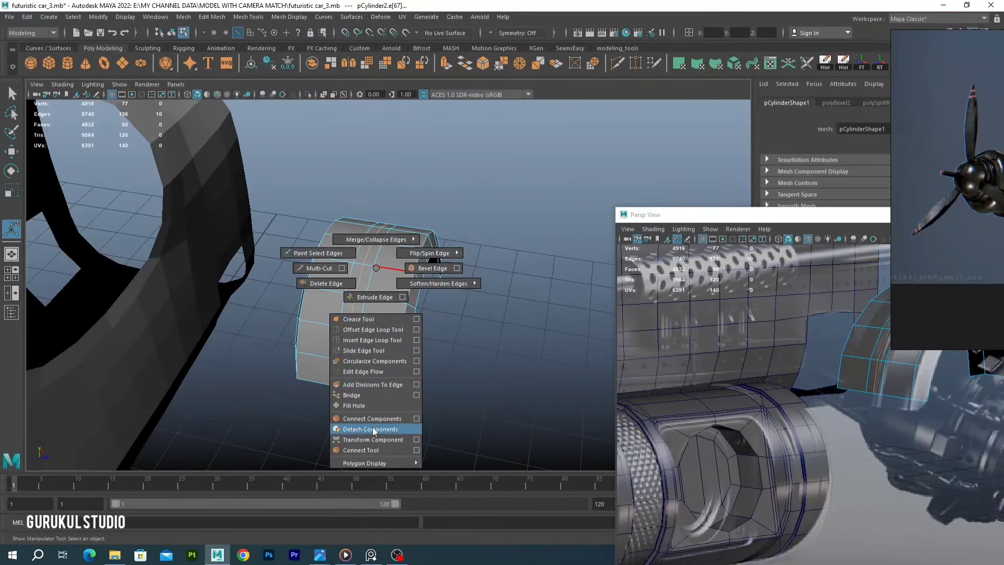
pyautogui.click(98, 17)
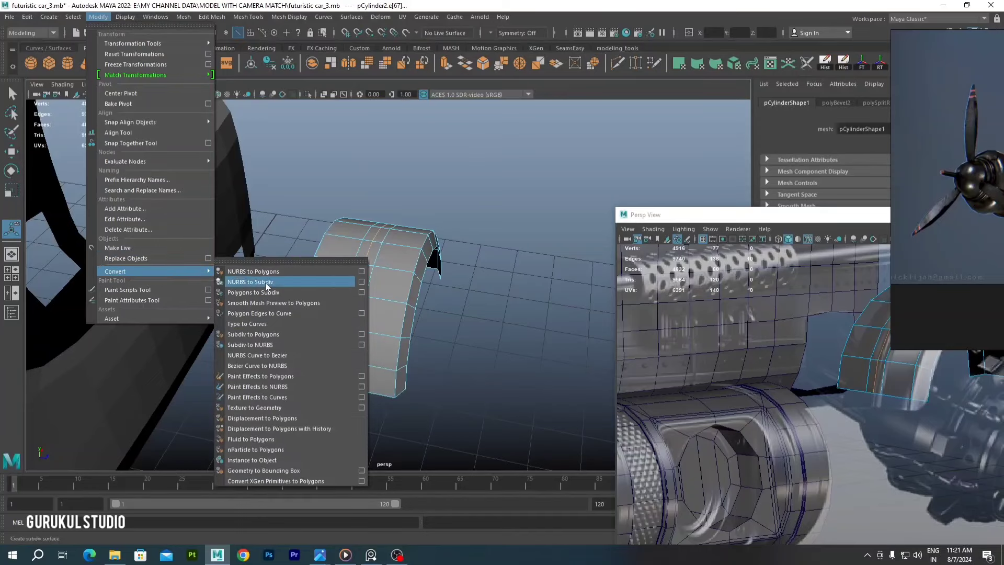
pyautogui.click(361, 312)
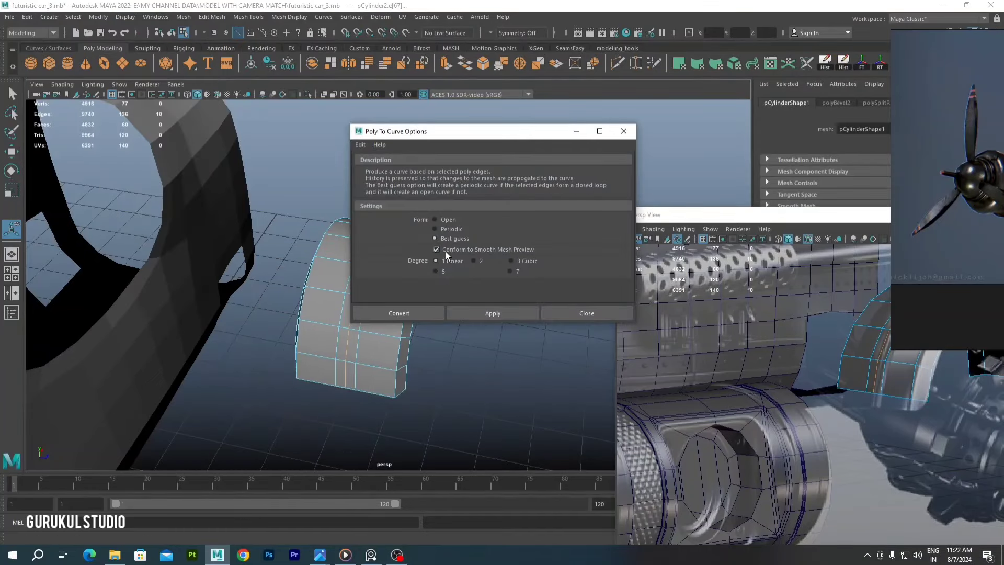
pyautogui.click(429, 309)
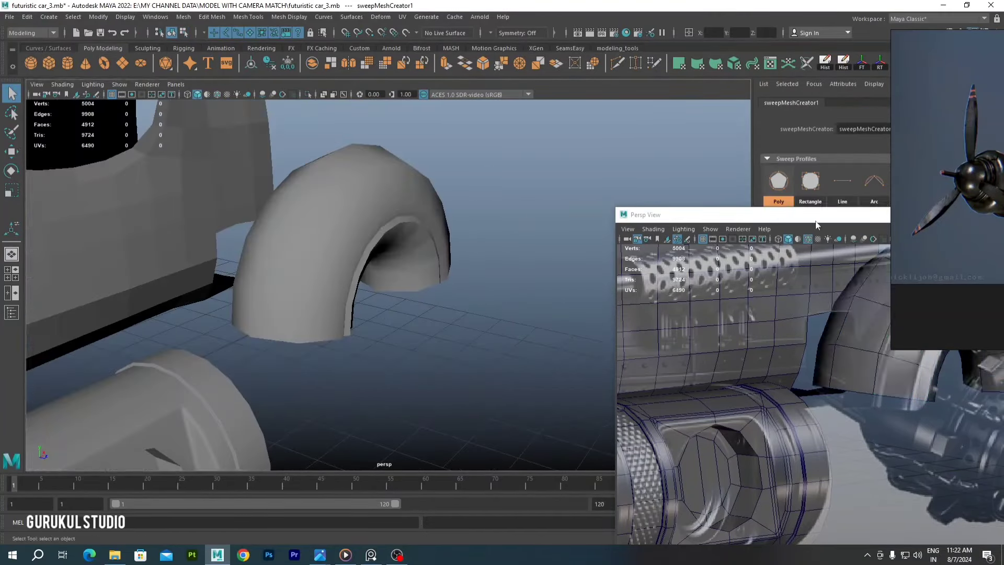
# Set the swept tube's profile scale to 0.2, after first trying 0.1
pyautogui.write('0.1')
pyautogui.press('Return')
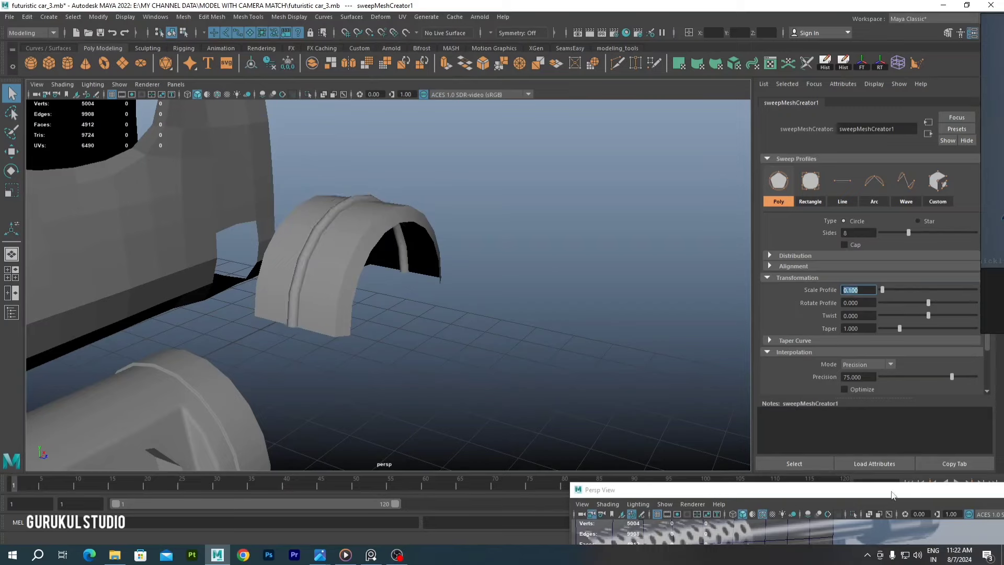
pyautogui.moveTo(892, 495); pyautogui.dragTo(849, 289)
pyautogui.scroll(-1, 843, 260)
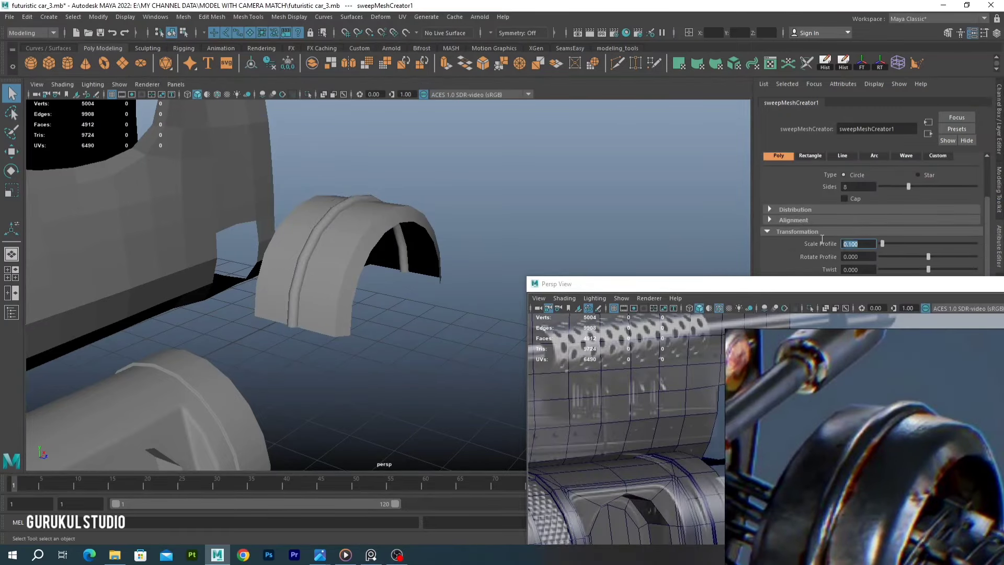
pyautogui.write('0.2')
pyautogui.press('Return')
pyautogui.press('f')
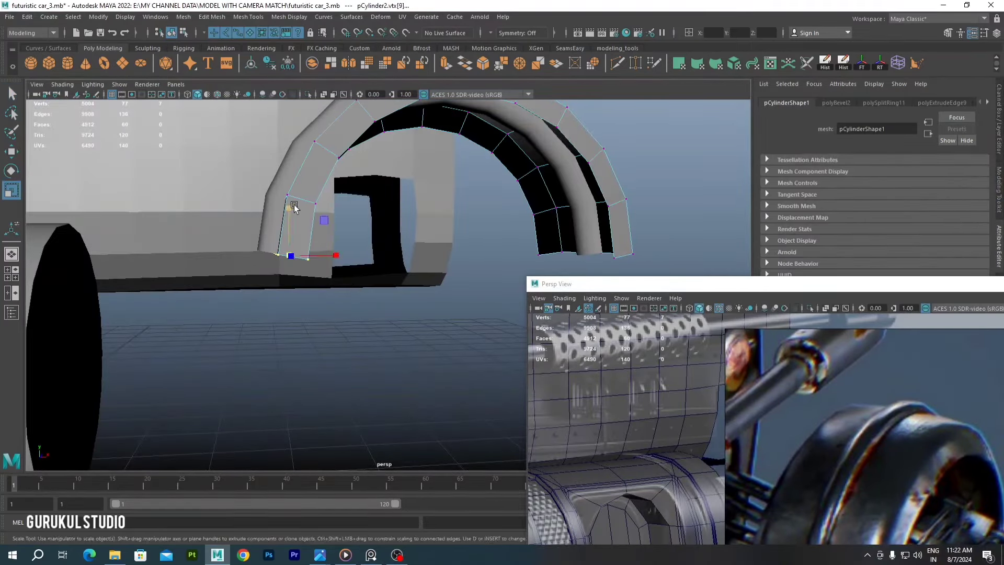
pyautogui.keyDown('alt'); pyautogui.moveTo(293, 205); pyautogui.dragTo(312, 257); pyautogui.keyUp('alt')
pyautogui.click(290, 110)
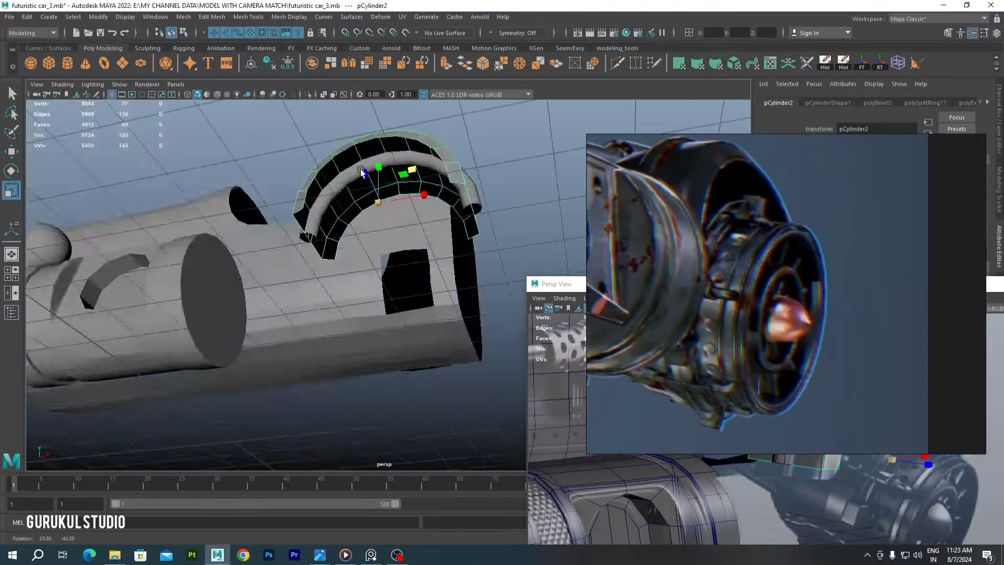
pyautogui.keyDown('alt'); pyautogui.moveTo(360, 169); pyautogui.dragTo(357, 206); pyautogui.keyUp('alt')
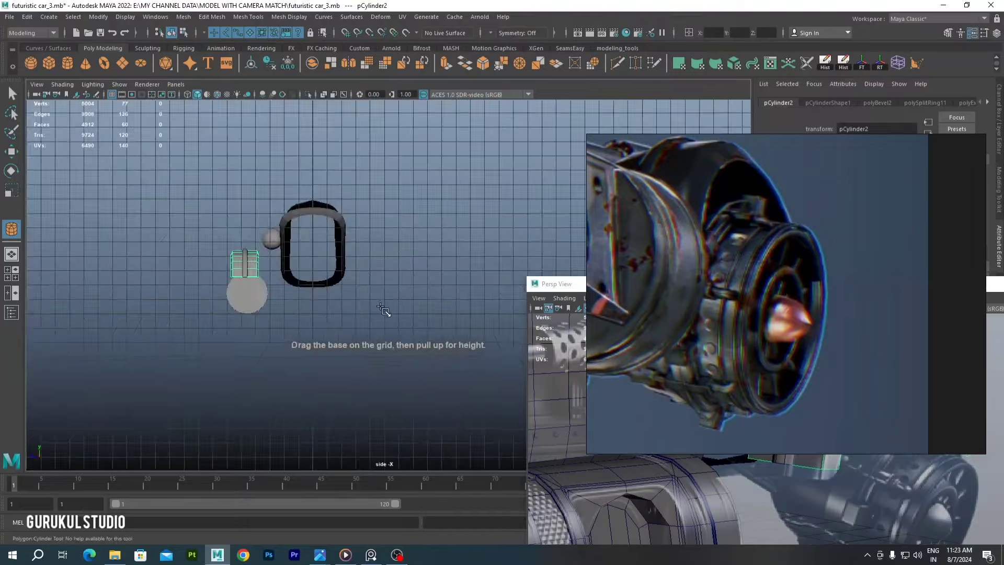
# Scale the new cylinder down to hub size and raise it into the wheel arch
pyautogui.press('space')
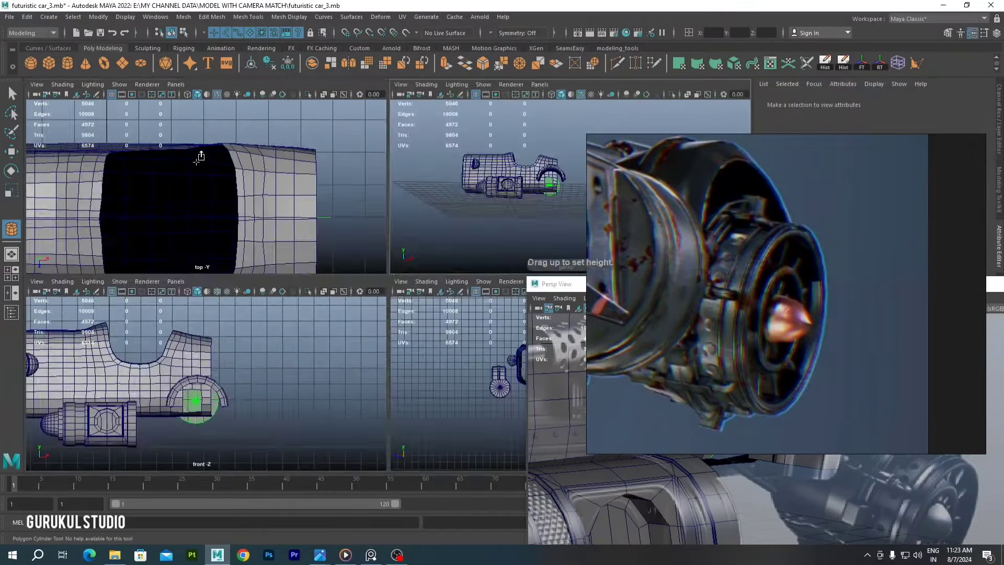
pyautogui.press('space')
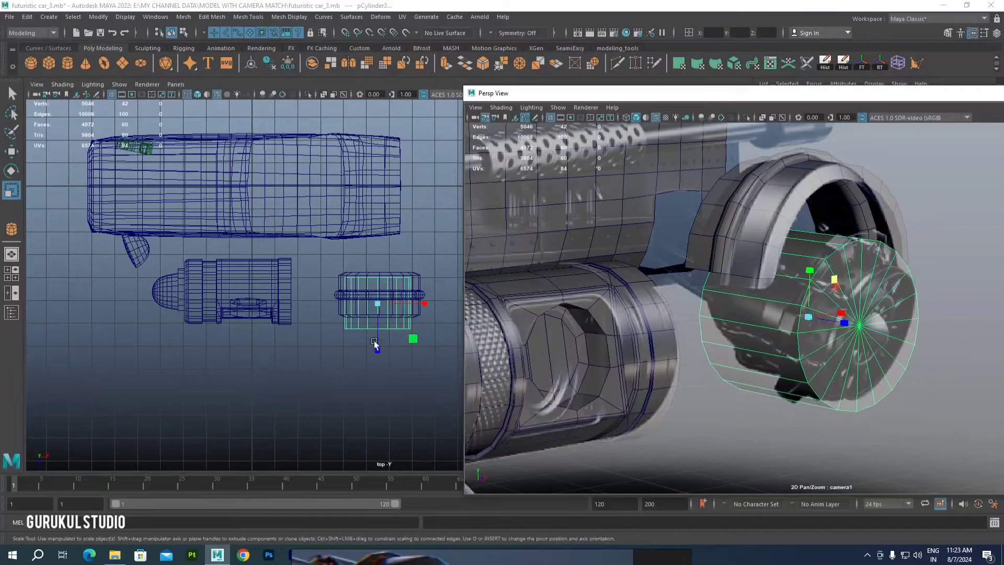
pyautogui.moveTo(374, 344); pyautogui.dragTo(376, 329)
pyautogui.scroll(3, 338, 261)
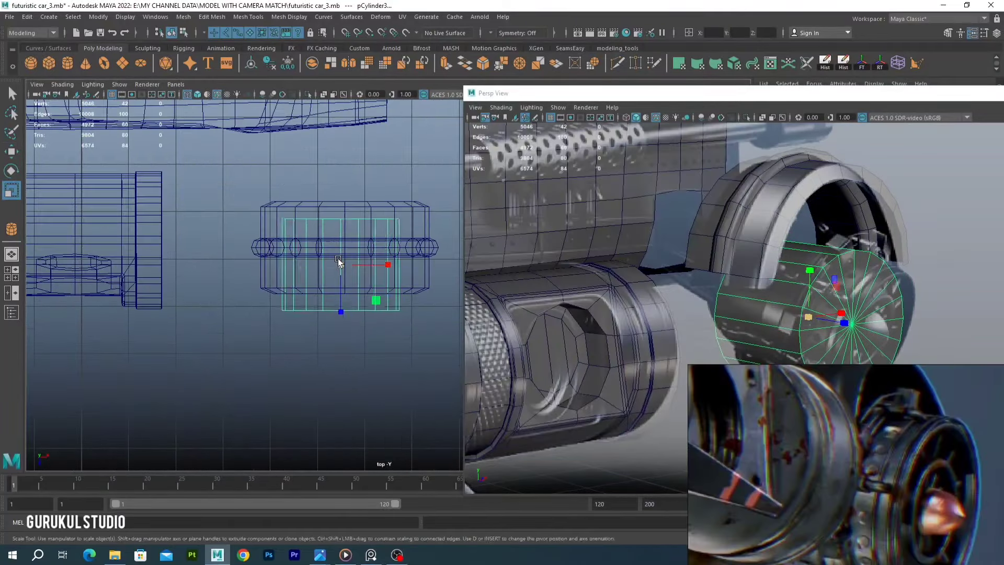
pyautogui.press('space')
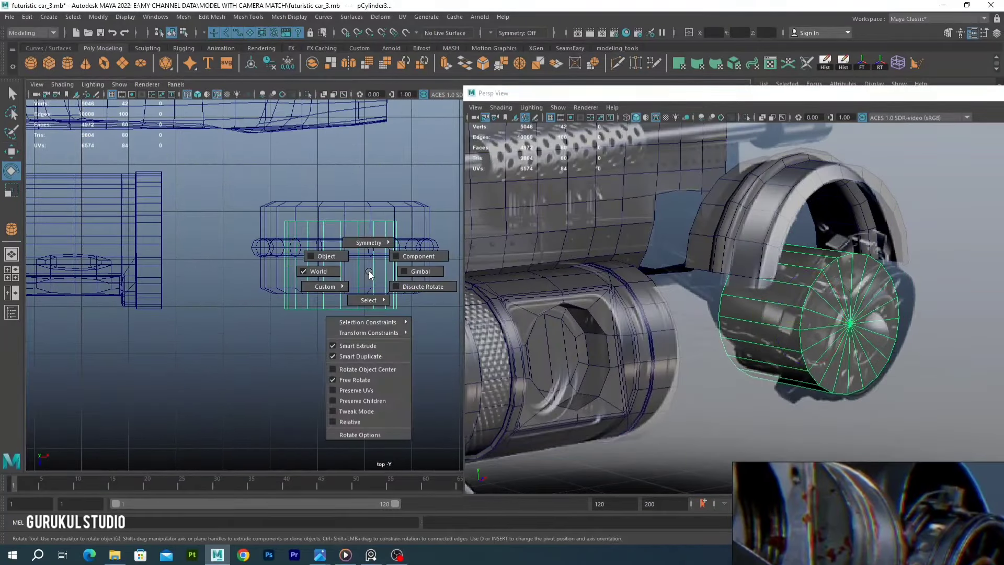
pyautogui.press('space')
pyautogui.press('w')
pyautogui.moveTo(319, 288); pyautogui.dragTo(298, 266)
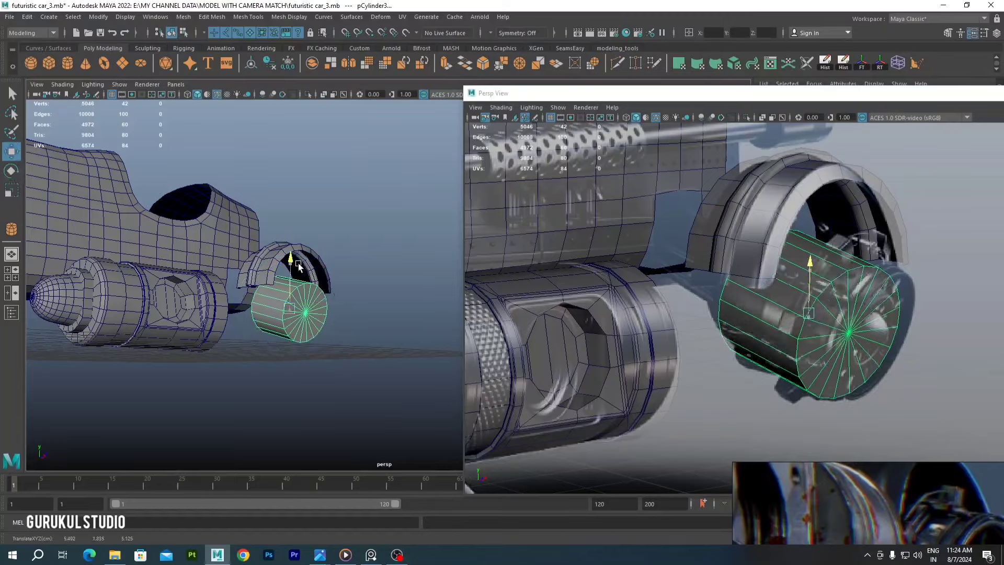
pyautogui.press('w')
pyautogui.keyDown('alt'); pyautogui.moveTo(309, 309); pyautogui.dragTo(313, 324); pyautogui.keyUp('alt')
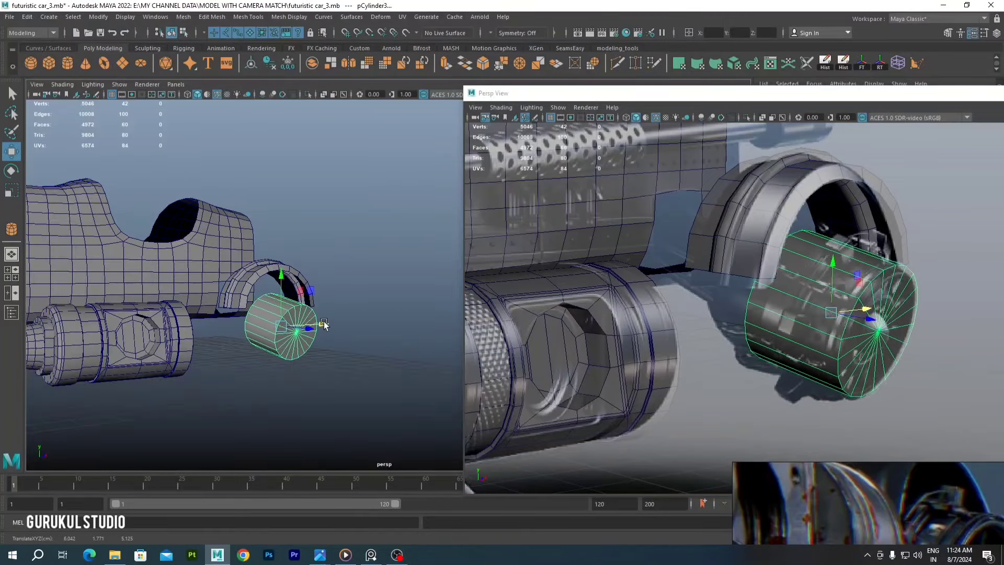
pyautogui.keyDown('alt'); pyautogui.moveTo(283, 278); pyautogui.dragTo(312, 228); pyautogui.keyUp('alt')
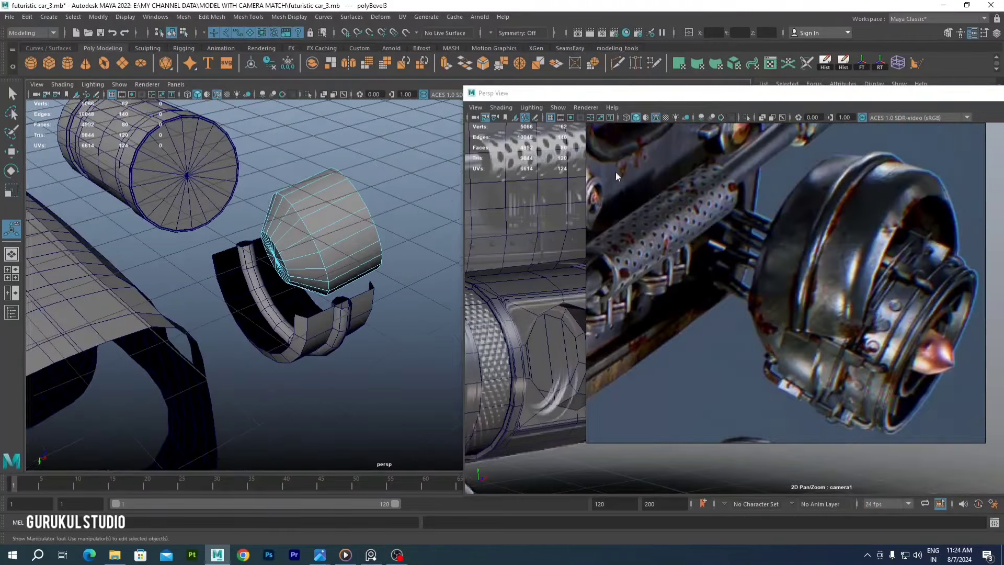
# Bevel the hub's end edges into a rounded cap with fraction 0.8 and 3 segments
pyautogui.moveTo(683, 94)
pyautogui.mouseDown()
pyautogui.moveTo(716, 285)
pyautogui.moveTo(718, 406)
pyautogui.mouseUp()
pyautogui.moveTo(653, 283); pyautogui.dragTo(690, 282, button='middle')
pyautogui.press('f')
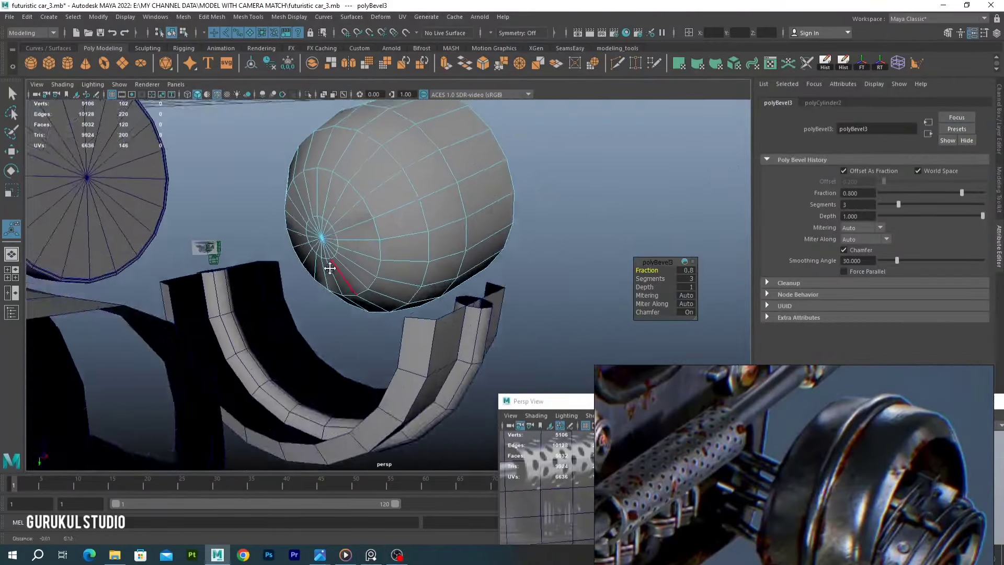
# Extrude the cap's face ring and merge its opening closed
pyautogui.doubleClick(355, 240)
pyautogui.hotkey('ctrl', 'e')
pyautogui.keyDown('alt'); pyautogui.moveTo(390, 128); pyautogui.dragTo(362, 242); pyautogui.keyUp('alt')
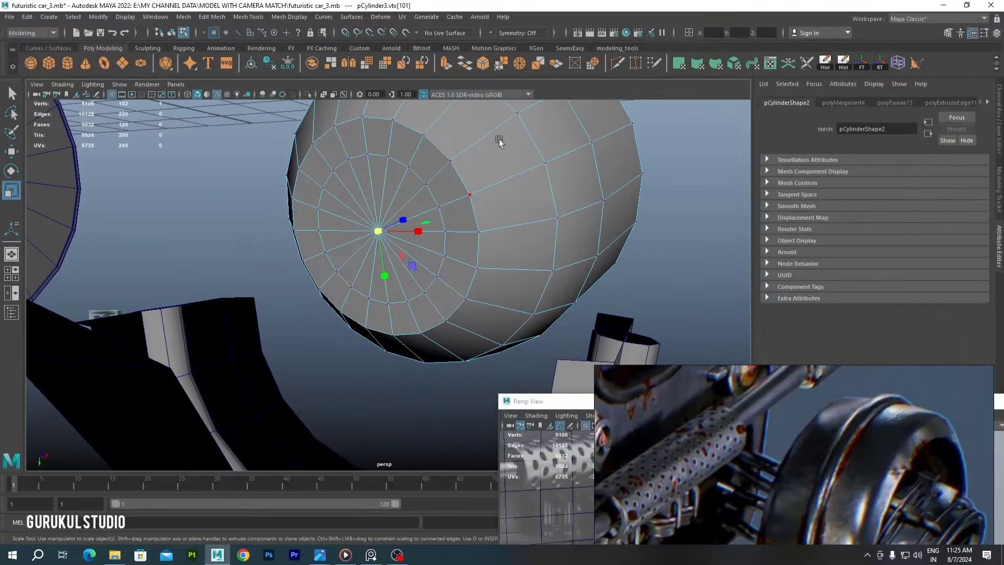
pyautogui.rightClick(409, 251)
pyautogui.keyDown('alt'); pyautogui.moveTo(497, 140); pyautogui.dragTo(391, 270); pyautogui.keyUp('alt')
# Adjust the hub's manipulator pivot and reselect the whole cylinder for rotating
pyautogui.press('w')
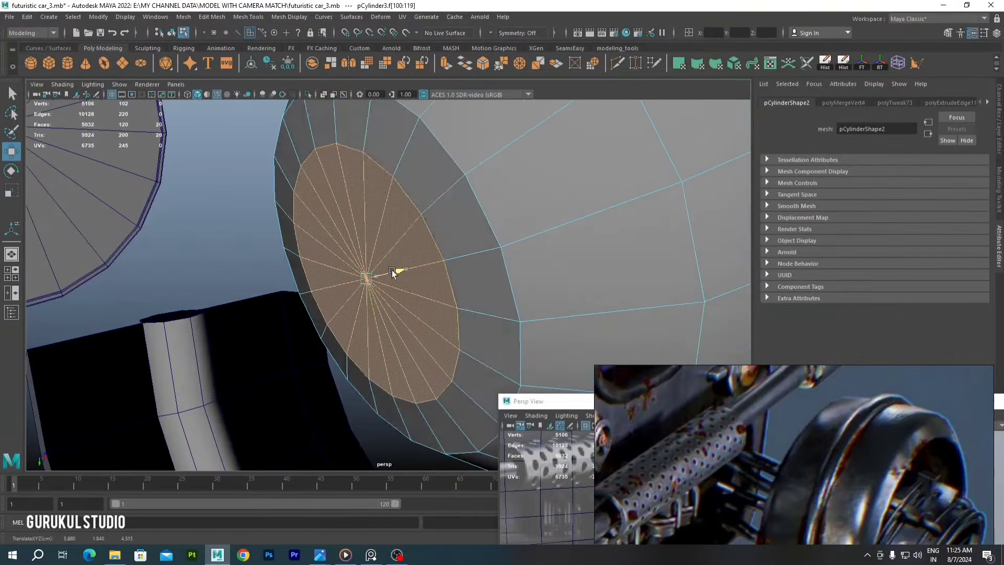
pyautogui.scroll(-5, 322, 300)
pyautogui.moveTo(322, 301)
pyautogui.keyDown('alt'); pyautogui.mouseDown()
pyautogui.moveTo(387, 306)
pyautogui.moveTo(484, 336)
pyautogui.moveTo(392, 264)
pyautogui.mouseUp(); pyautogui.keyUp('alt')
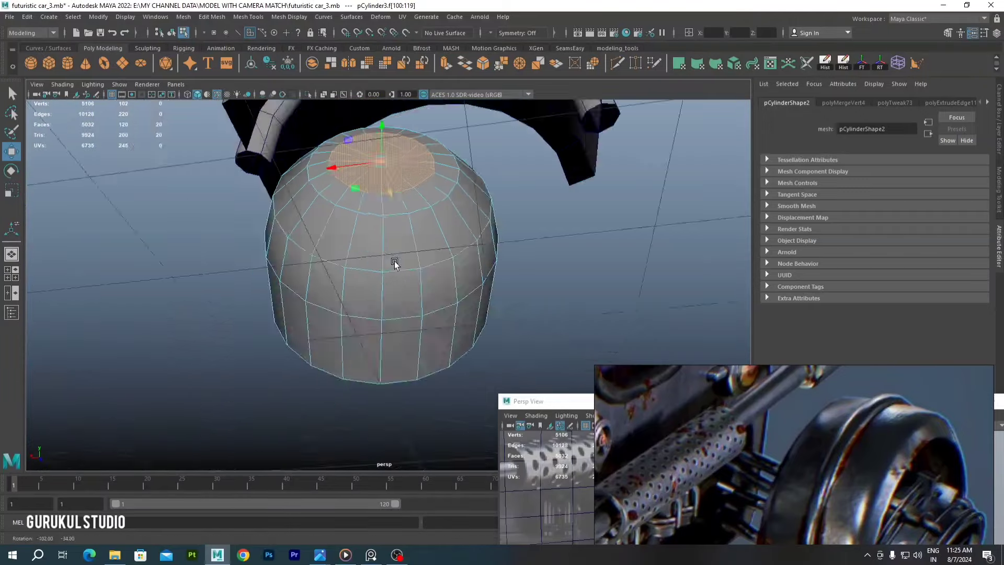
pyautogui.scroll(3, 408, 209)
pyautogui.press('d')
pyautogui.scroll(-5, 362, 168)
pyautogui.moveTo(361, 168)
pyautogui.keyDown('alt'); pyautogui.mouseDown()
pyautogui.moveTo(334, 292)
pyautogui.moveTo(385, 291)
pyautogui.mouseUp(); pyautogui.keyUp('alt')
pyautogui.press('F8')
pyautogui.press('e')
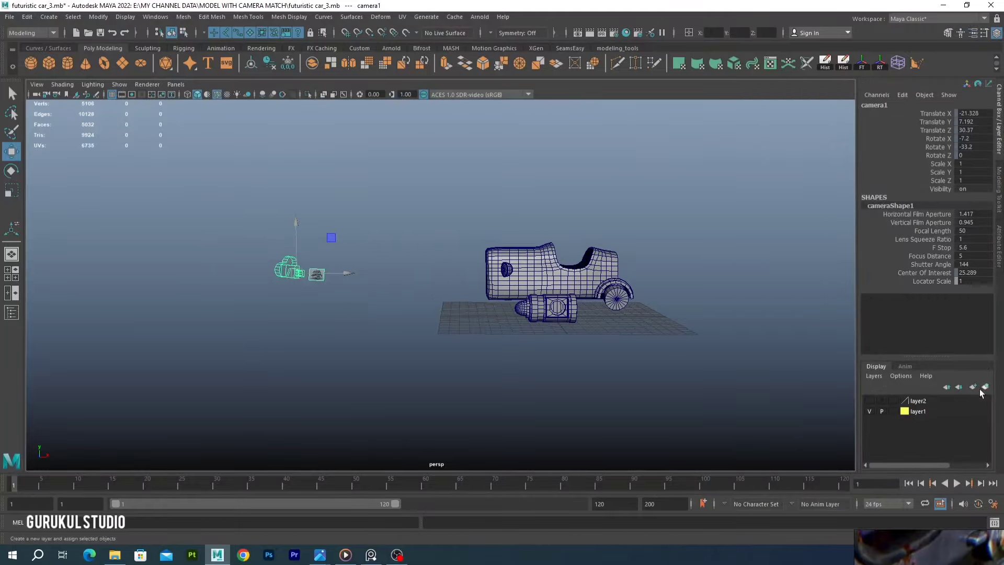
# Extrude two inset rings on the hub's face edge loops
pyautogui.keyDown('alt'); pyautogui.moveTo(790, 378); pyautogui.dragTo(481, 268); pyautogui.keyUp('alt')
pyautogui.scroll(5, 481, 269)
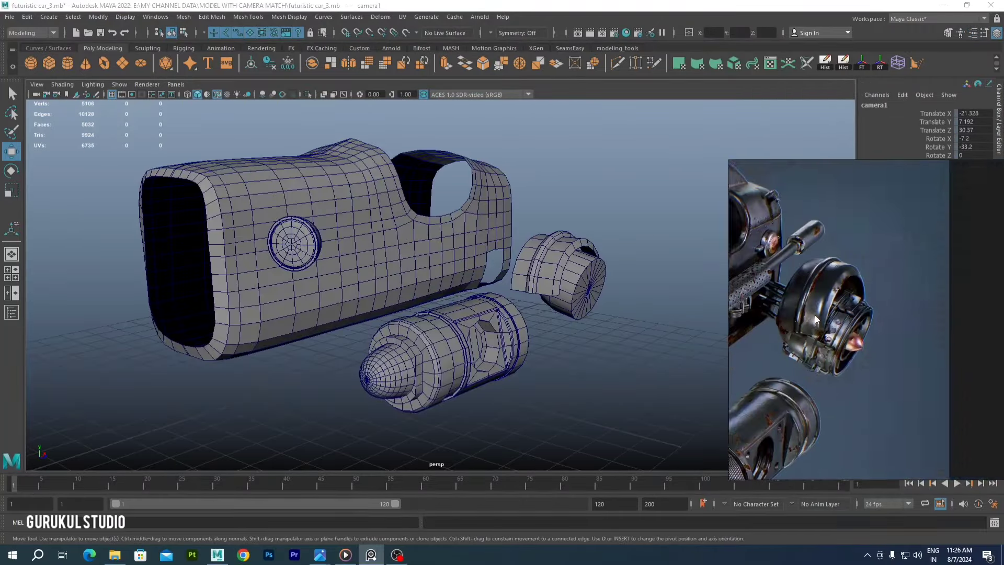
pyautogui.scroll(3, 542, 256)
pyautogui.scroll(5, 542, 256)
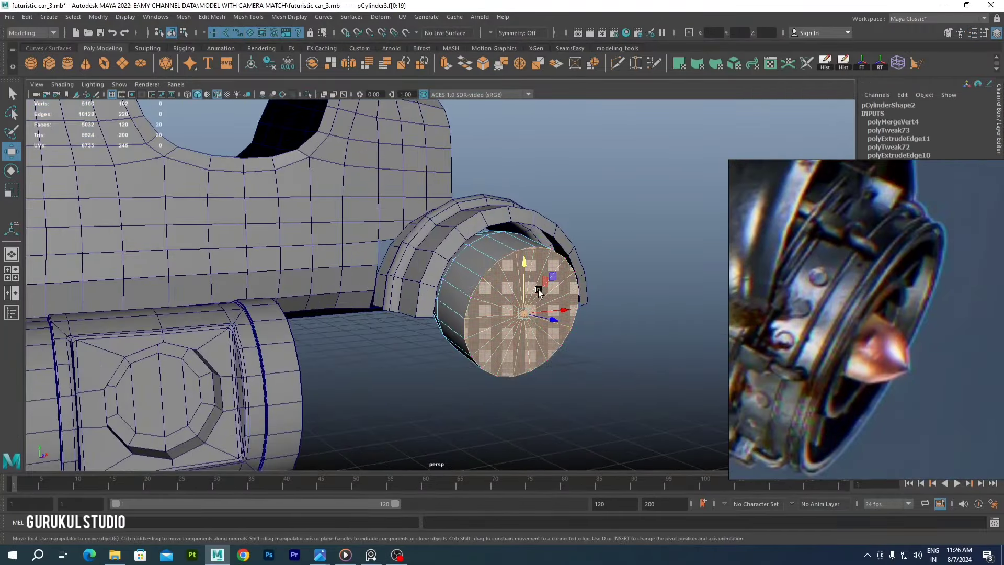
pyautogui.keyDown('alt'); pyautogui.moveTo(525, 248); pyautogui.dragTo(596, 292); pyautogui.keyUp('alt')
pyautogui.hotkey('ctrl', 'e')
pyautogui.moveTo(522, 236)
pyautogui.keyDown('alt'); pyautogui.mouseDown()
pyautogui.moveTo(470, 245)
pyautogui.moveTo(505, 281)
pyautogui.moveTo(444, 285)
pyautogui.mouseUp(); pyautogui.keyUp('alt')
pyautogui.moveTo(444, 285)
pyautogui.keyDown('shift'); pyautogui.mouseDown(button='right')
pyautogui.moveTo(504, 291)
pyautogui.moveTo(575, 264)
pyautogui.mouseUp(button='right'); pyautogui.keyUp('shift')
# Select the whole hub cylinder and delete its construction history
pyautogui.scroll(-5, 630, 209)
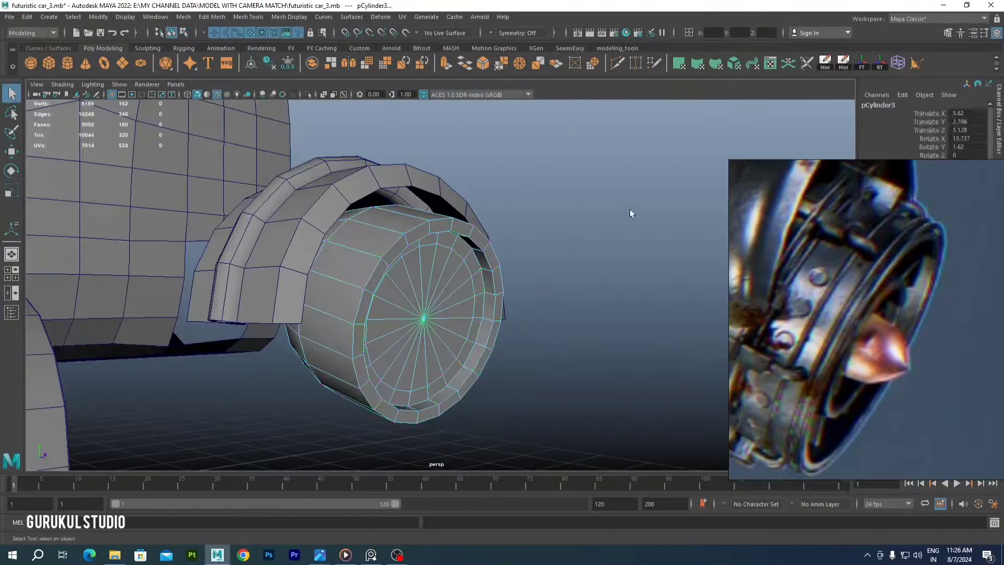
pyautogui.scroll(-3, 413, 256)
pyautogui.scroll(3, 413, 256)
pyautogui.scroll(3, 460, 272)
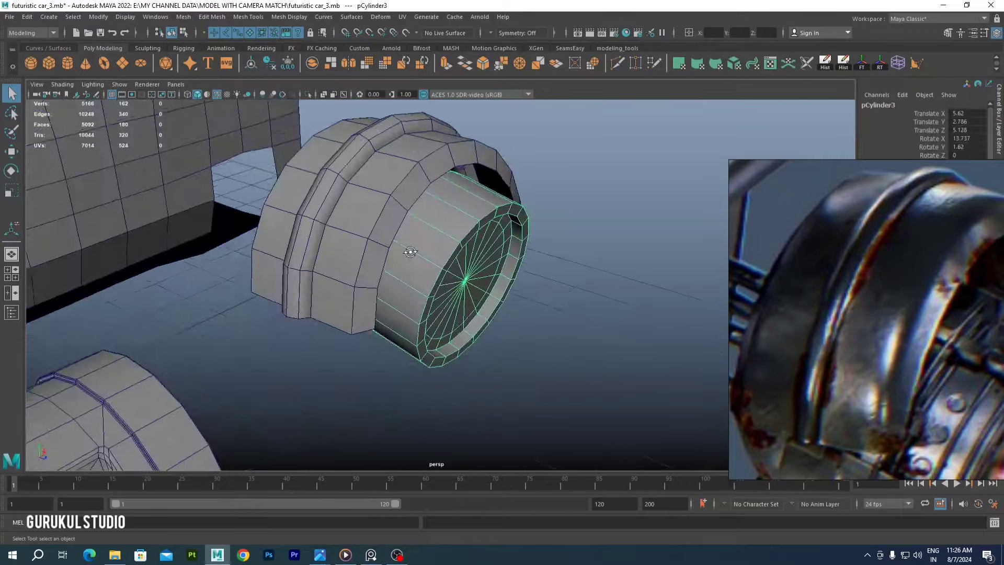
pyautogui.keyDown('alt'); pyautogui.moveTo(429, 262); pyautogui.dragTo(412, 238); pyautogui.keyUp('alt')
pyautogui.moveTo(345, 222); pyautogui.dragTo(344, 221, button='right')
pyautogui.keyDown('alt'); pyautogui.moveTo(344, 221); pyautogui.dragTo(366, 225); pyautogui.keyUp('alt')
pyautogui.moveTo(337, 241); pyautogui.dragTo(446, 189, button='right')
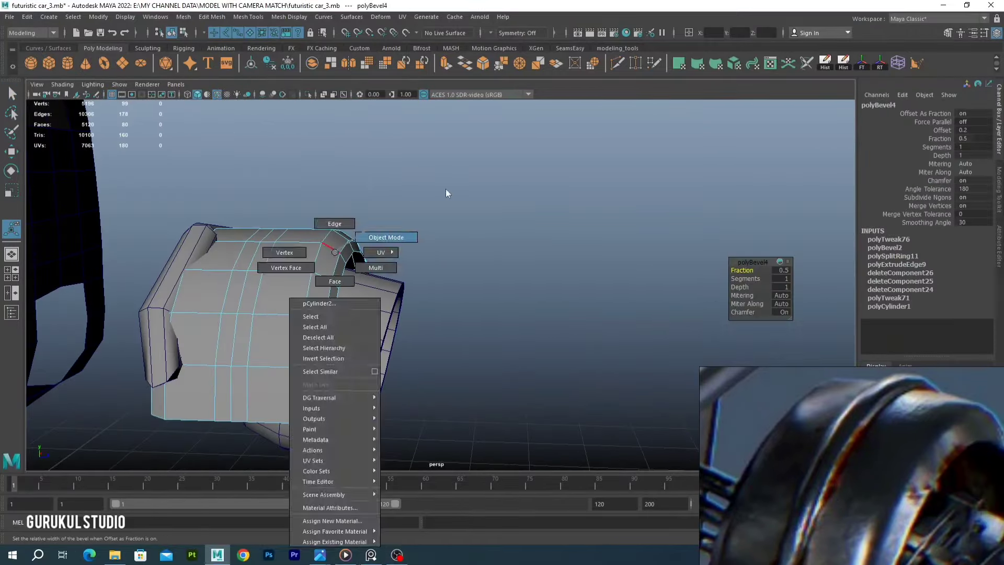
pyautogui.press('F8')
pyautogui.click(843, 65)
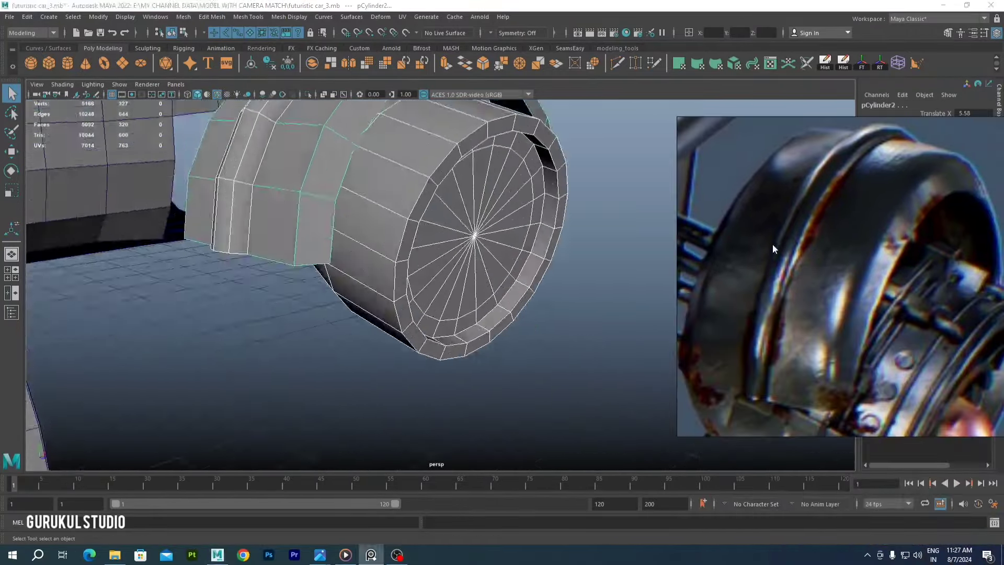
# Bevel the ridge edge loops with 2 segments
pyautogui.keyDown('alt'); pyautogui.moveTo(366, 235); pyautogui.dragTo(314, 235); pyautogui.keyUp('alt')
pyautogui.moveTo(288, 237); pyautogui.dragTo(345, 237, button='right')
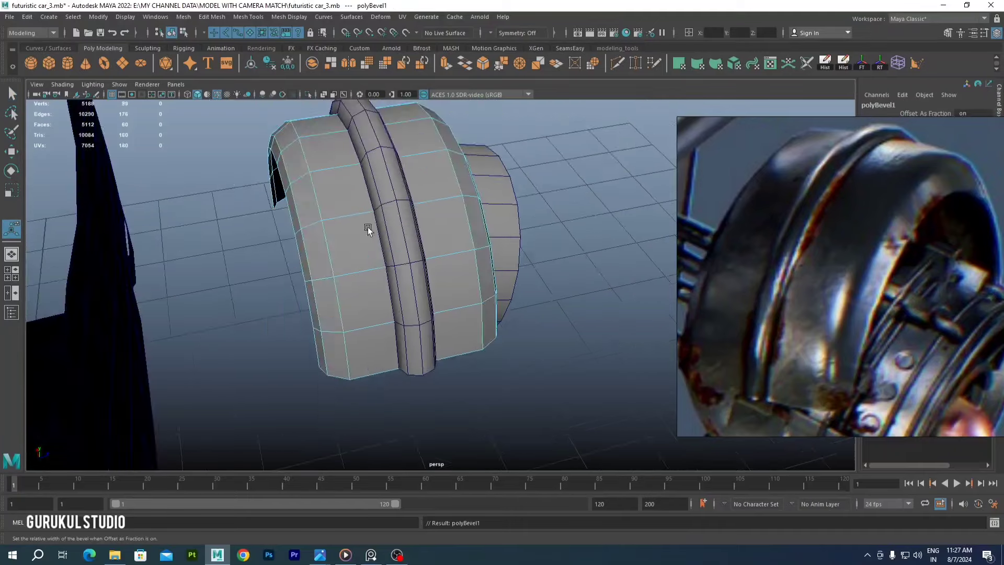
pyautogui.click(782, 278)
pyautogui.write('2')
pyautogui.press('Return')
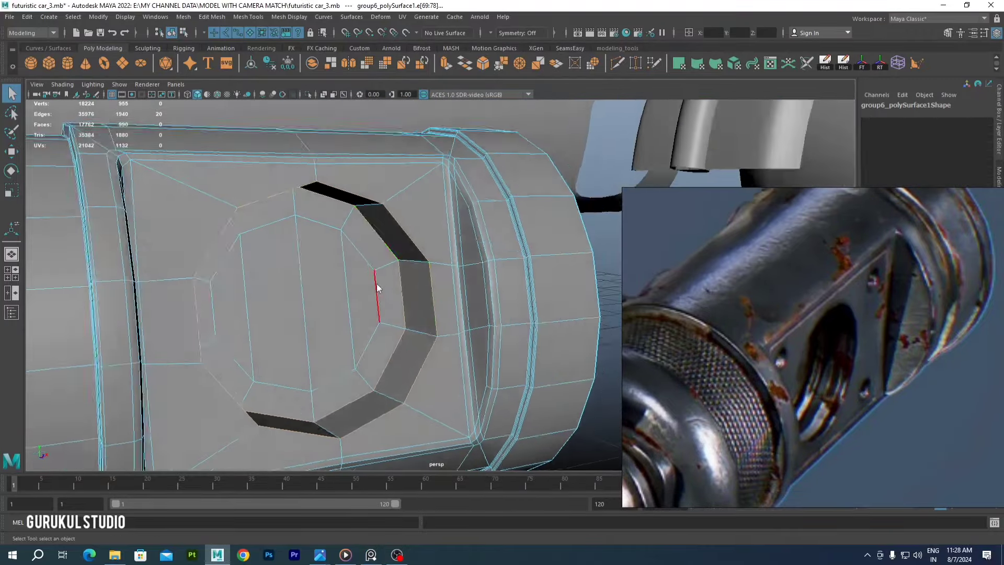
pyautogui.keyDown('shift'); pyautogui.moveTo(375, 239); pyautogui.dragTo(411, 247, button='right'); pyautogui.keyUp('shift')
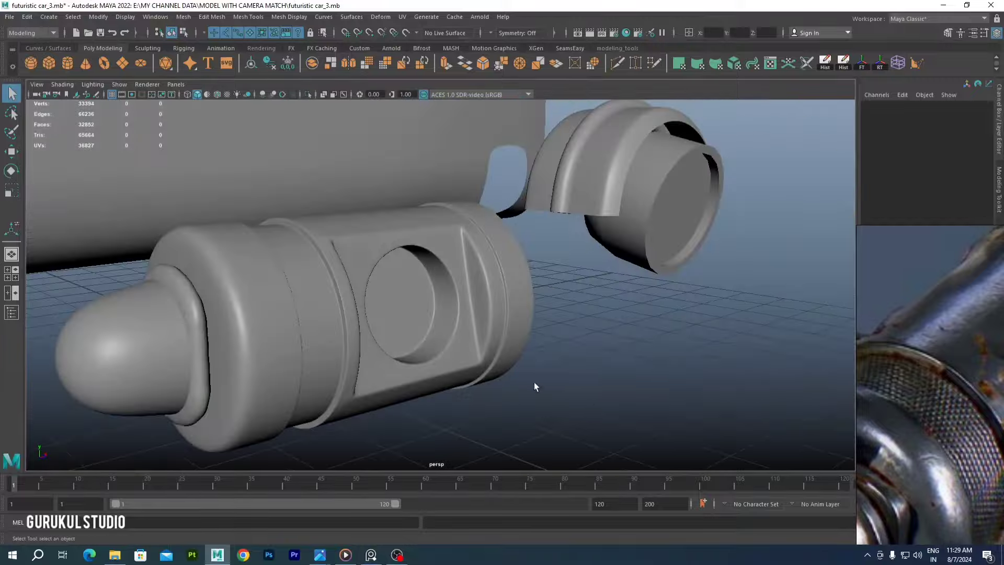
# Bevel the engine pod's groove strip and show the smoothed preview
pyautogui.press('1')
pyautogui.scroll(3, 360, 336)
pyautogui.scroll(3, 423, 259)
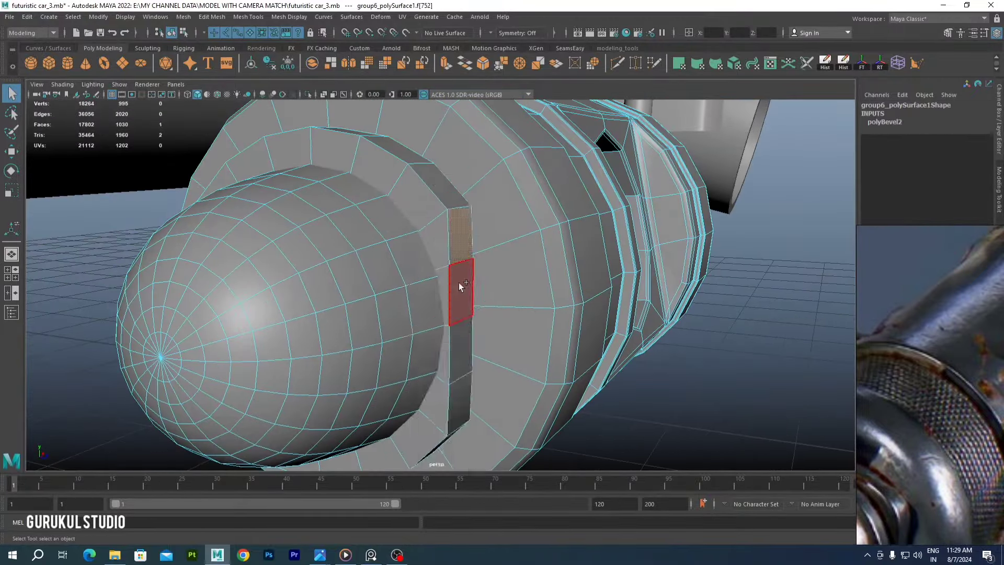
pyautogui.hotkey('ctrl', 'b')
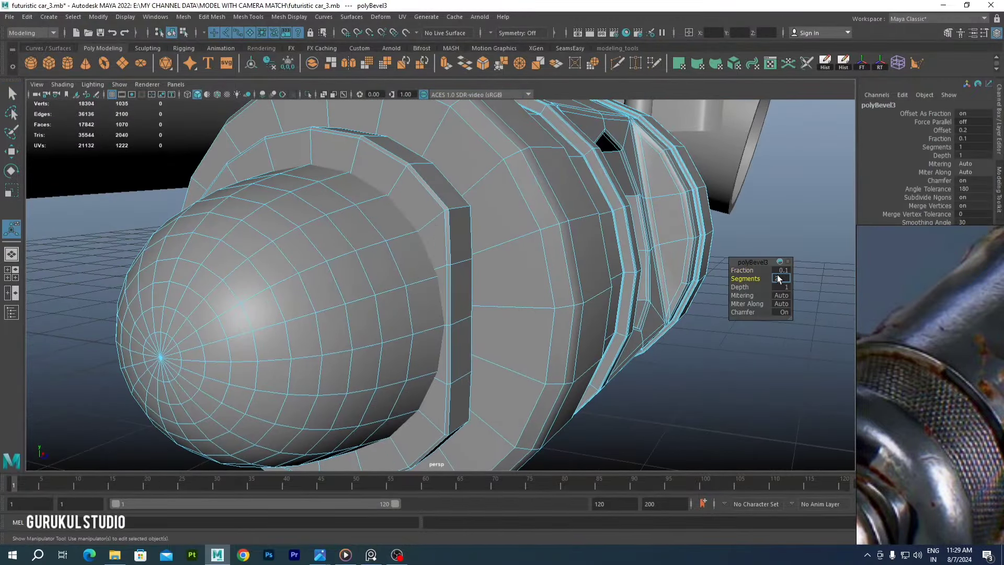
pyautogui.press('q')
pyautogui.press('F8')
pyautogui.press('3')
# Extrude the nose dome's base faces into a stepped collar ring
pyautogui.moveTo(428, 220)
pyautogui.keyDown('alt'); pyautogui.mouseDown()
pyautogui.moveTo(395, 282)
pyautogui.moveTo(482, 321)
pyautogui.moveTo(406, 294)
pyautogui.mouseUp(); pyautogui.keyUp('alt')
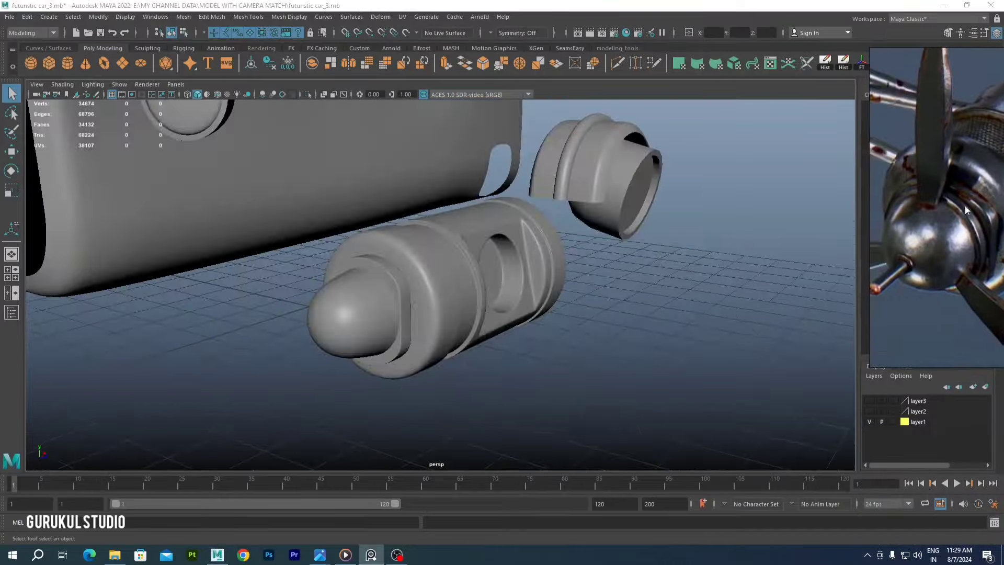
pyautogui.scroll(5, 406, 293)
pyautogui.moveTo(466, 266); pyautogui.dragTo(465, 284, button='right')
pyautogui.keyDown('alt'); pyautogui.moveTo(450, 299); pyautogui.dragTo(329, 255); pyautogui.keyUp('alt')
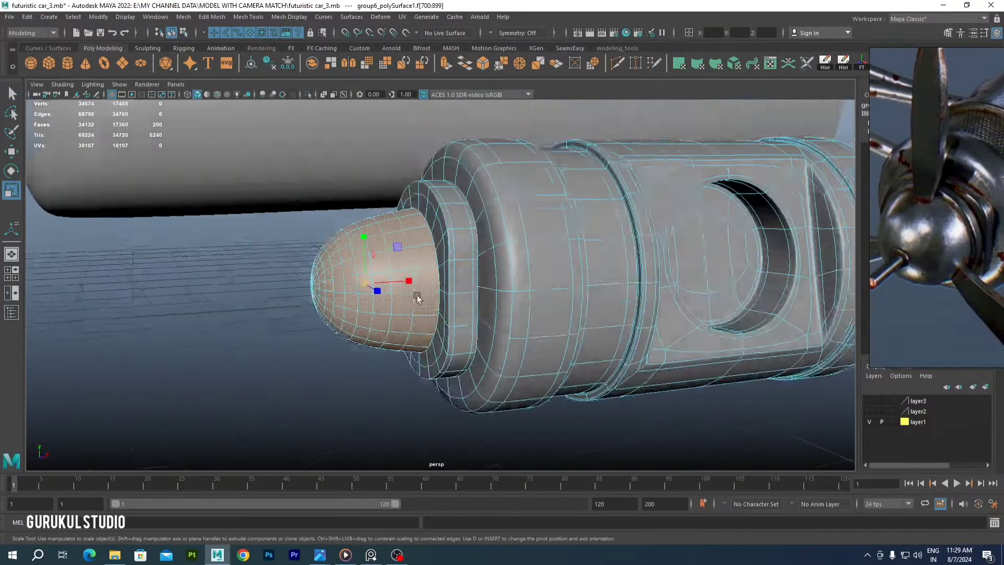
pyautogui.press('w')
pyautogui.moveTo(390, 261)
pyautogui.keyDown('alt'); pyautogui.mouseDown()
pyautogui.moveTo(370, 271)
pyautogui.moveTo(358, 233)
pyautogui.moveTo(470, 251)
pyautogui.moveTo(538, 225)
pyautogui.mouseUp(); pyautogui.keyUp('alt')
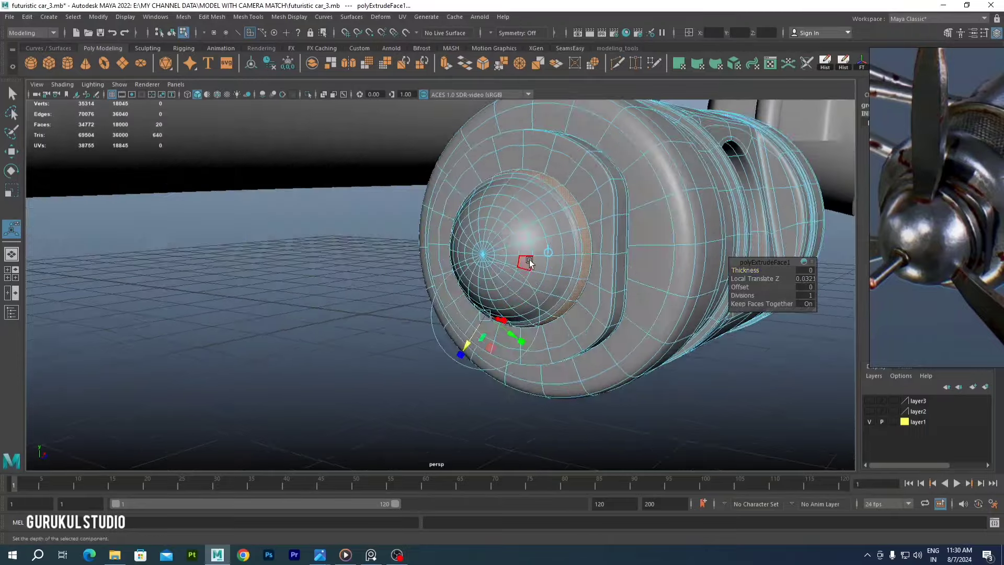
pyautogui.keyDown('shift'); pyautogui.moveTo(539, 225); pyautogui.dragTo(511, 277, button='right'); pyautogui.keyUp('shift')
pyautogui.press('w')
pyautogui.moveTo(477, 329)
pyautogui.keyDown('alt'); pyautogui.mouseDown()
pyautogui.moveTo(410, 260)
pyautogui.moveTo(467, 246)
pyautogui.moveTo(407, 215)
pyautogui.mouseUp(); pyautogui.keyUp('alt')
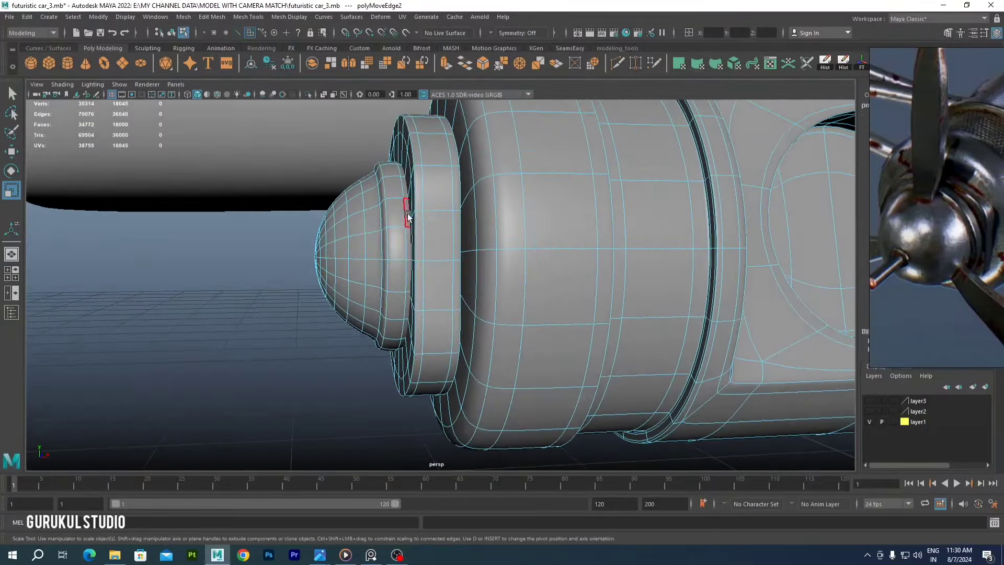
pyautogui.click(395, 243)
pyautogui.scroll(-5, 396, 243)
pyautogui.scroll(10, 413, 243)
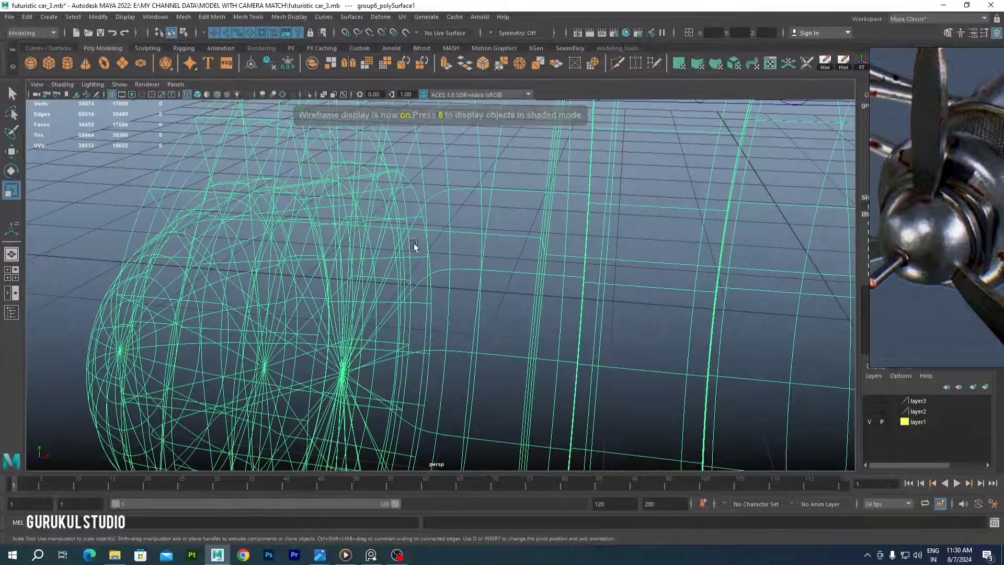
# Show the wheel in wireframe in the side view and select all its faces
pyautogui.scroll(-5, 496, 170)
pyautogui.scroll(-5, 497, 209)
pyautogui.press('5')
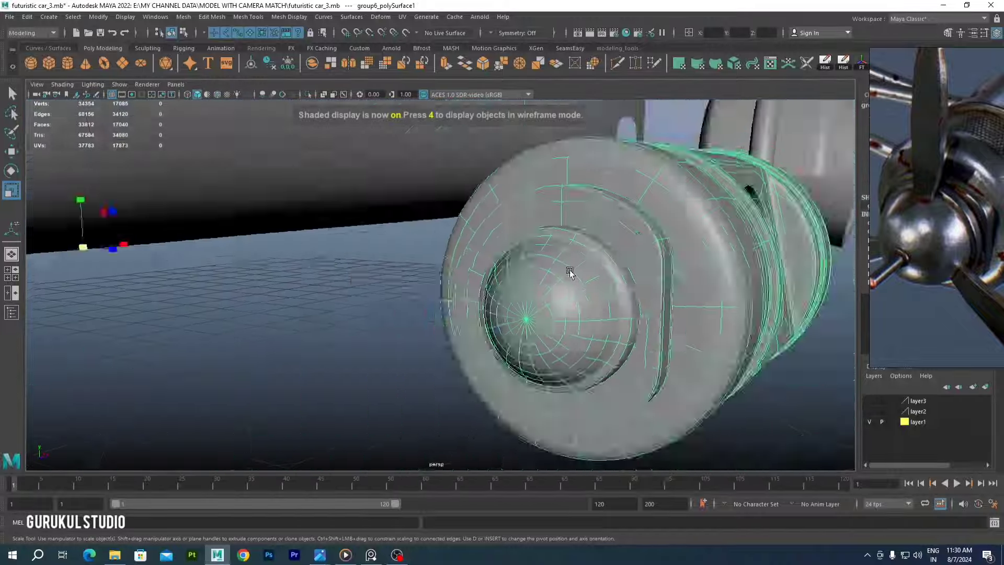
pyautogui.scroll(-3, 497, 277)
pyautogui.keyDown('alt'); pyautogui.moveTo(498, 277); pyautogui.dragTo(462, 275); pyautogui.keyUp('alt')
pyautogui.press('space')
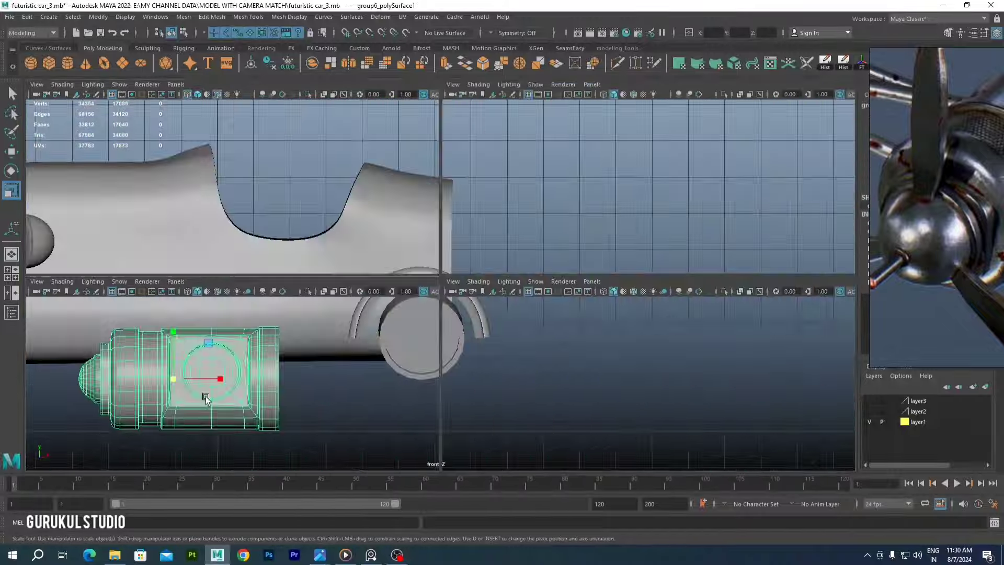
pyautogui.press('space')
pyautogui.scroll(5, 526, 293)
pyautogui.press('4')
pyautogui.hotkey('ctrl', 'F11')
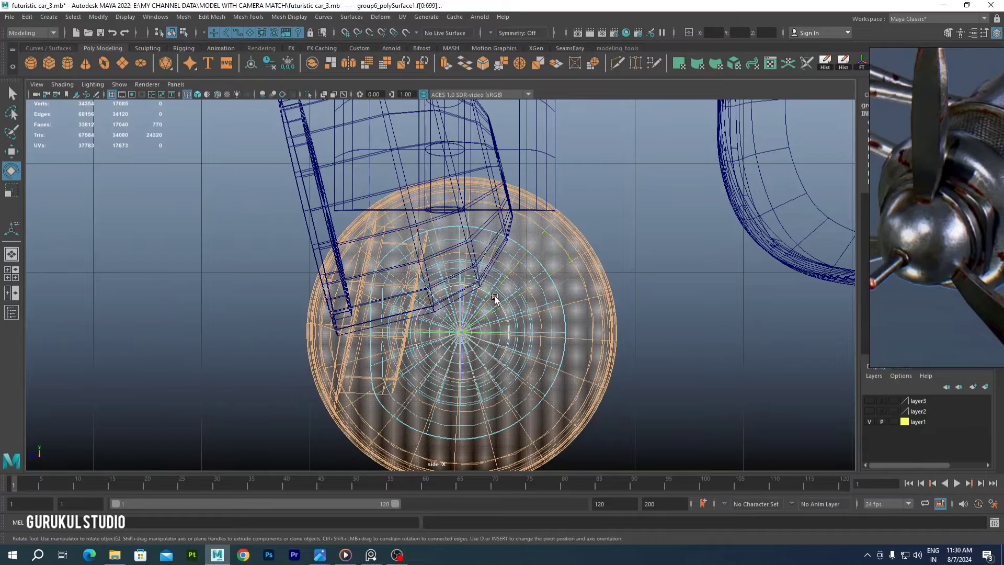
# Split the wheel into separate pieces with Mesh > Separate
pyautogui.press('space')
pyautogui.press('space')
pyautogui.press('space')
pyautogui.press('space')
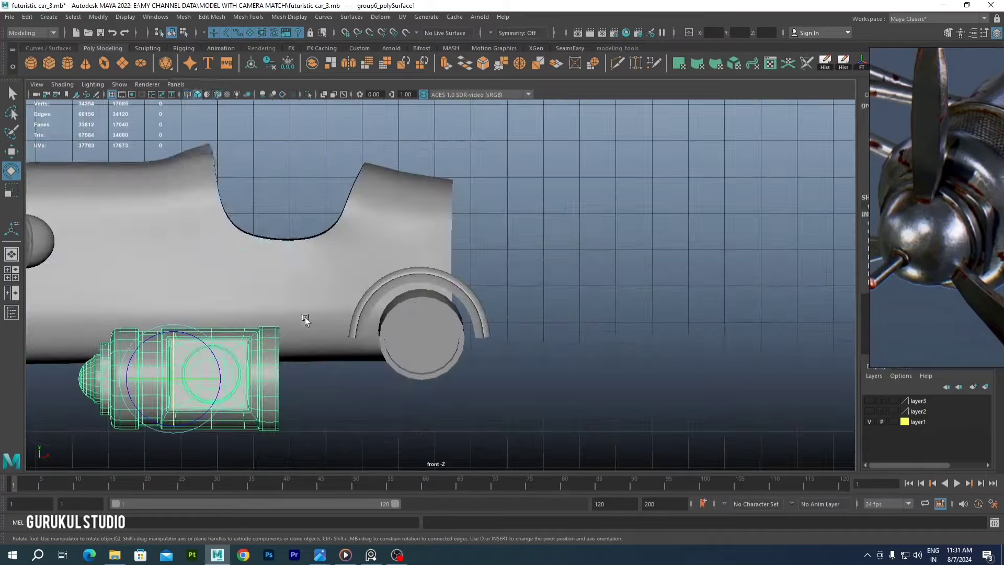
pyautogui.click(184, 16)
pyautogui.click(199, 64)
# Box-select half of the hub piece, delete it, and select the remaining half
pyautogui.click(591, 241)
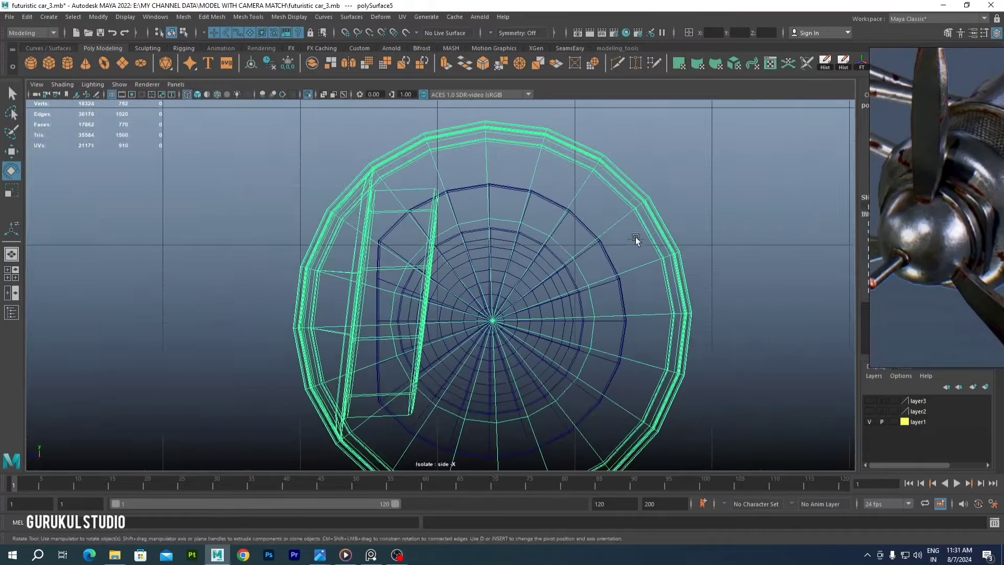
pyautogui.scroll(2, 604, 240)
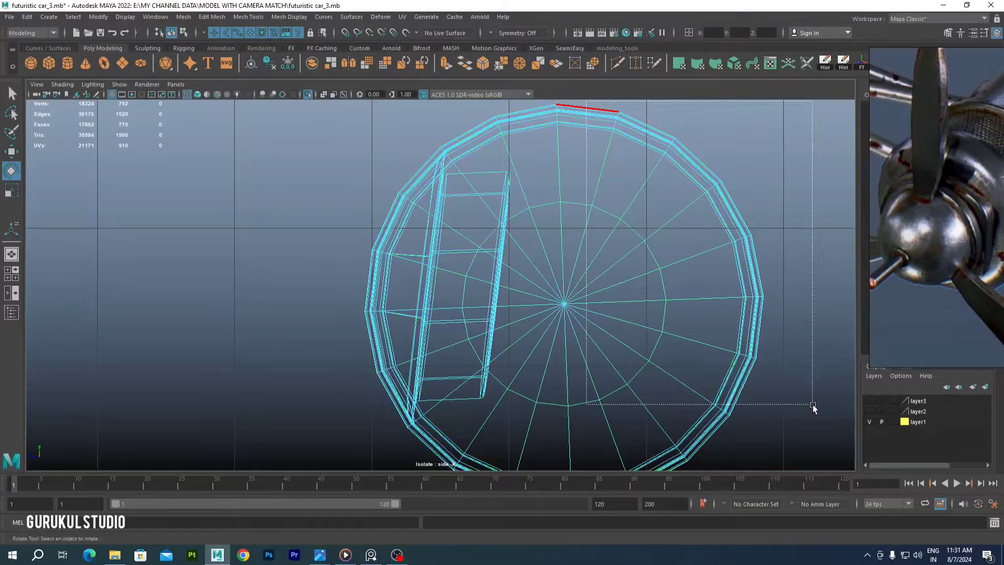
pyautogui.moveTo(813, 406); pyautogui.dragTo(813, 407)
pyautogui.press('Delete')
pyautogui.press('space')
pyautogui.press('space')
pyautogui.keyDown('alt'); pyautogui.moveTo(758, 231); pyautogui.dragTo(604, 249); pyautogui.keyUp('alt')
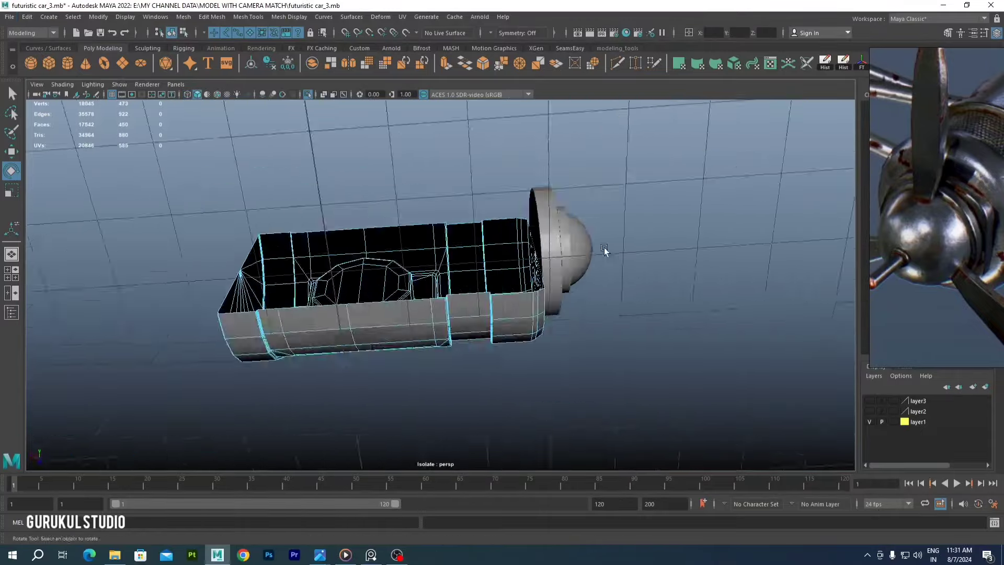
pyautogui.click(602, 249)
pyautogui.press('space')
pyautogui.press('space')
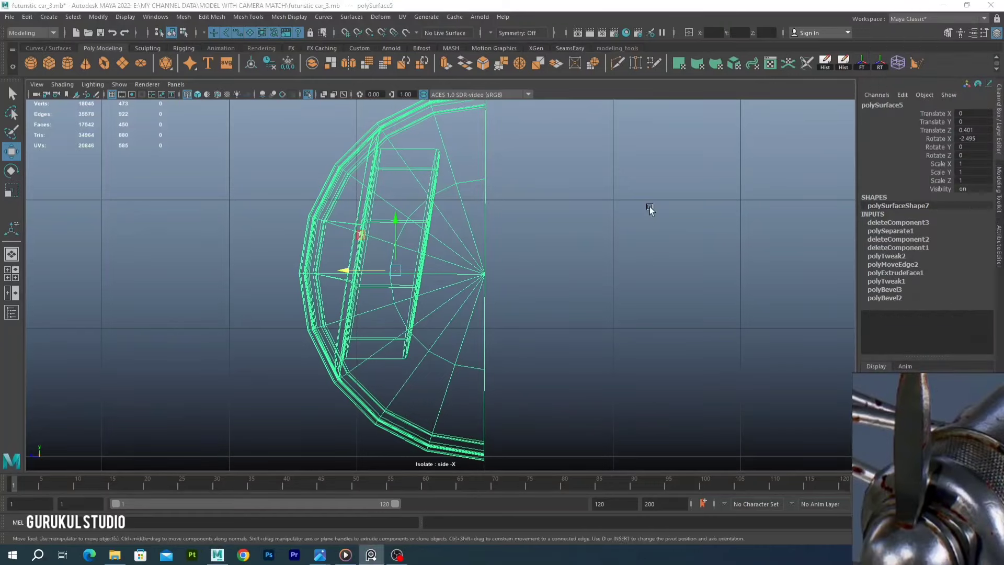
# Freeze the half hub's transforms and make a mirrored duplicate with Scale Z -1
pyautogui.click(26, 16)
pyautogui.click(98, 16)
pyautogui.click(117, 65)
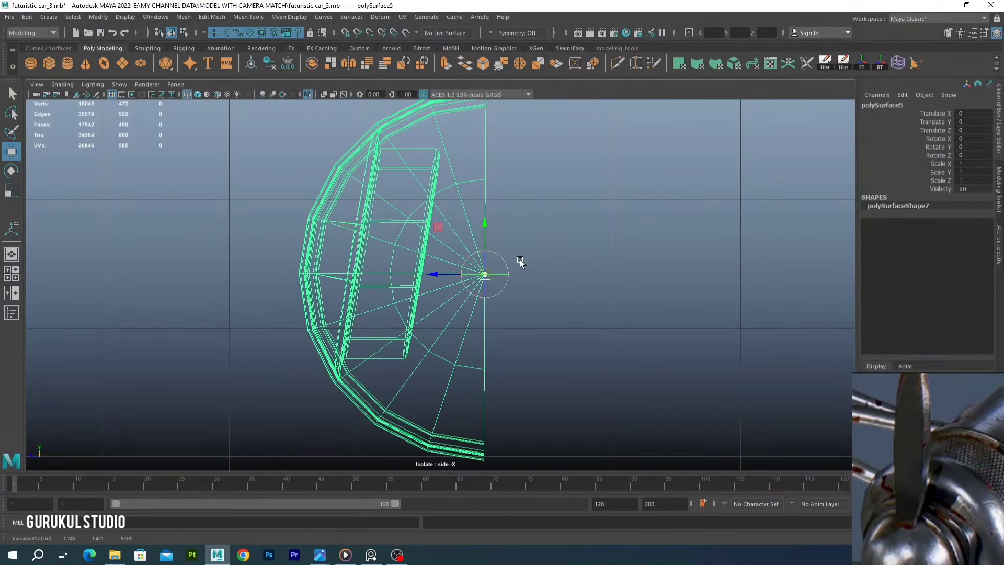
pyautogui.click(26, 16)
pyautogui.click(155, 183)
pyautogui.click(399, 312)
pyautogui.press('space')
pyautogui.press('space')
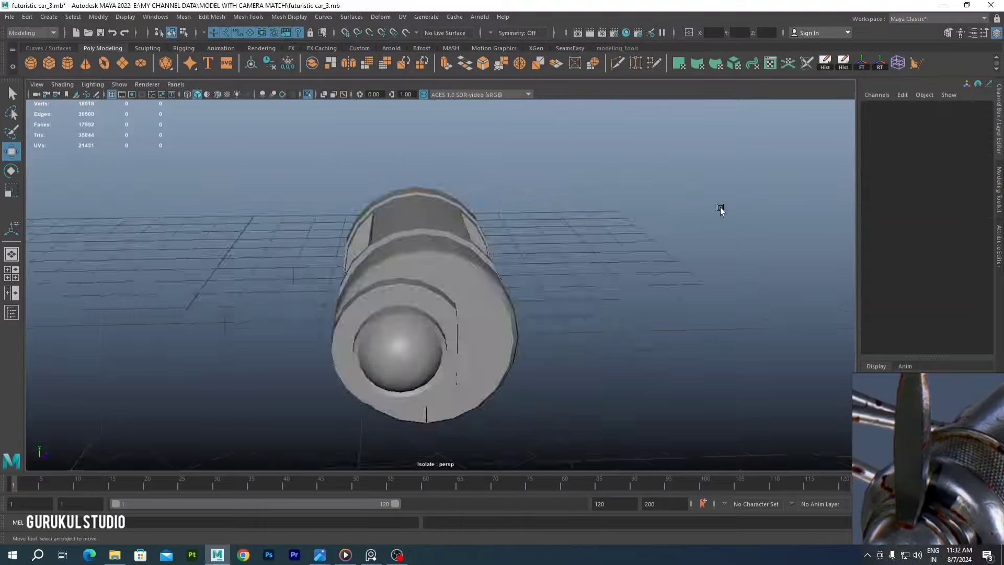
pyautogui.moveTo(720, 207)
pyautogui.keyDown('alt'); pyautogui.mouseDown()
pyautogui.moveTo(413, 269)
pyautogui.moveTo(462, 252)
pyautogui.mouseUp(); pyautogui.keyUp('alt')
pyautogui.hotkey('ctrl', 'shift', 'd')
pyautogui.press('space')
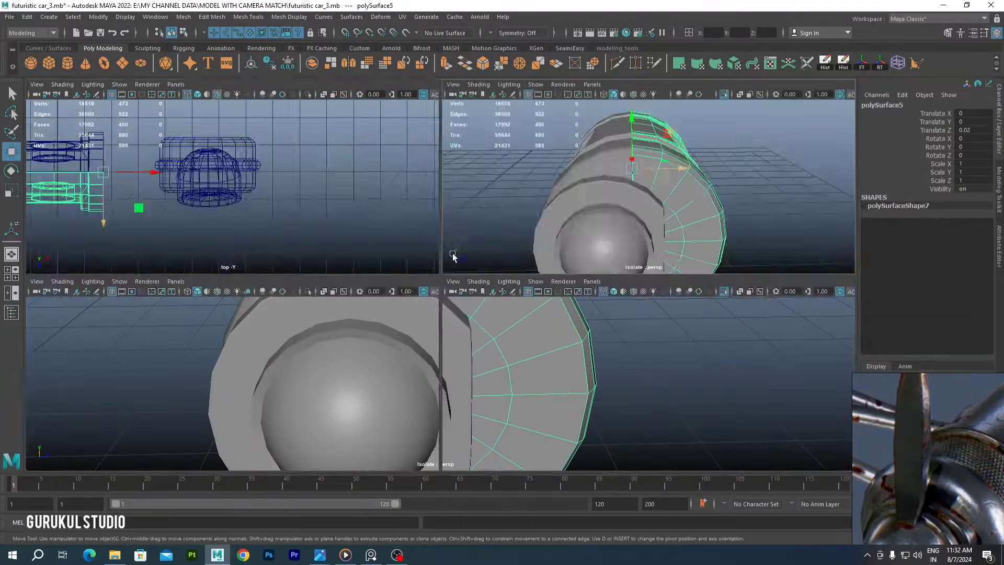
pyautogui.press('space')
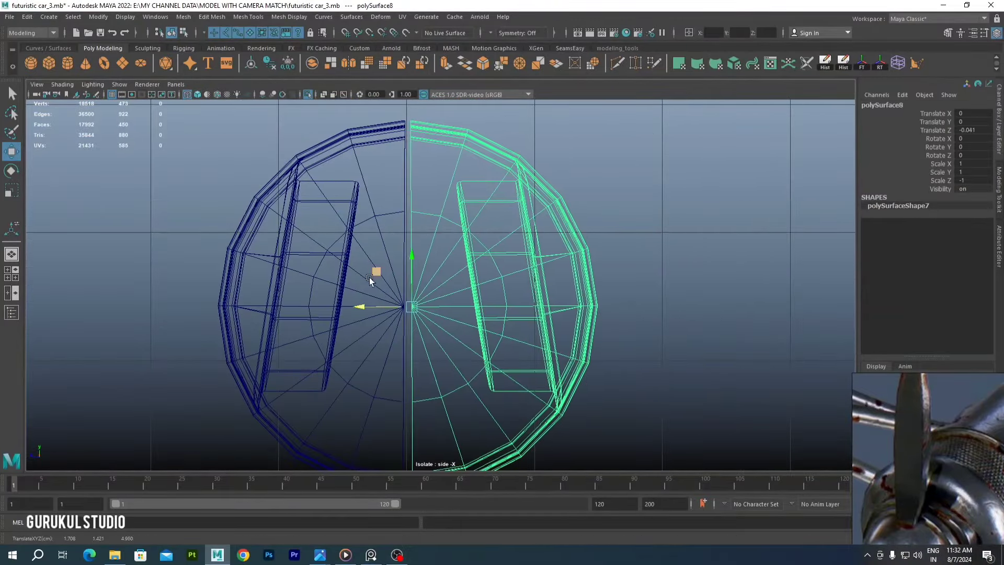
# Combine both halves into one mesh and merge the centre seam vertices
pyautogui.click(184, 16)
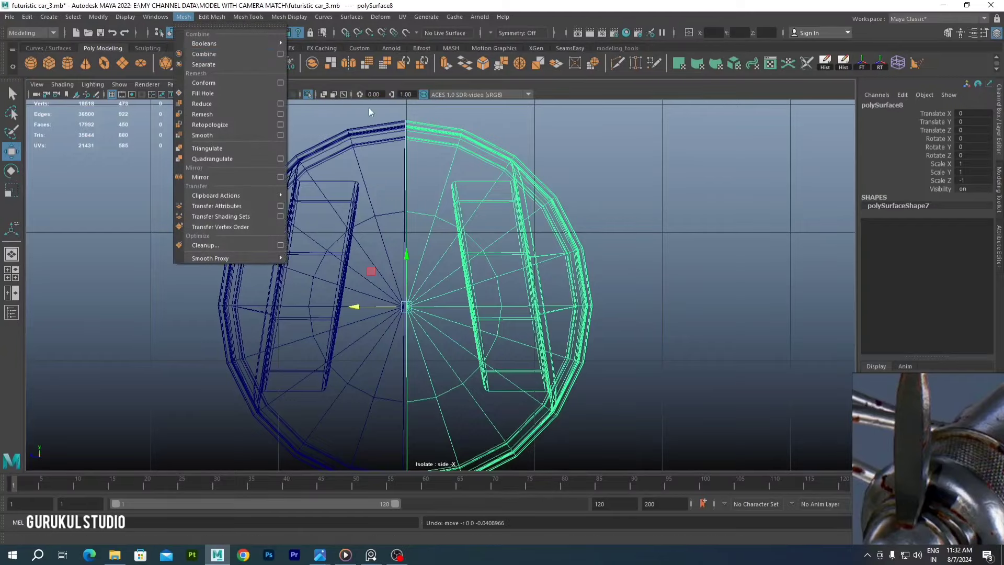
pyautogui.click(193, 46)
pyautogui.press('F9')
pyautogui.moveTo(420, 181); pyautogui.dragTo(443, 387)
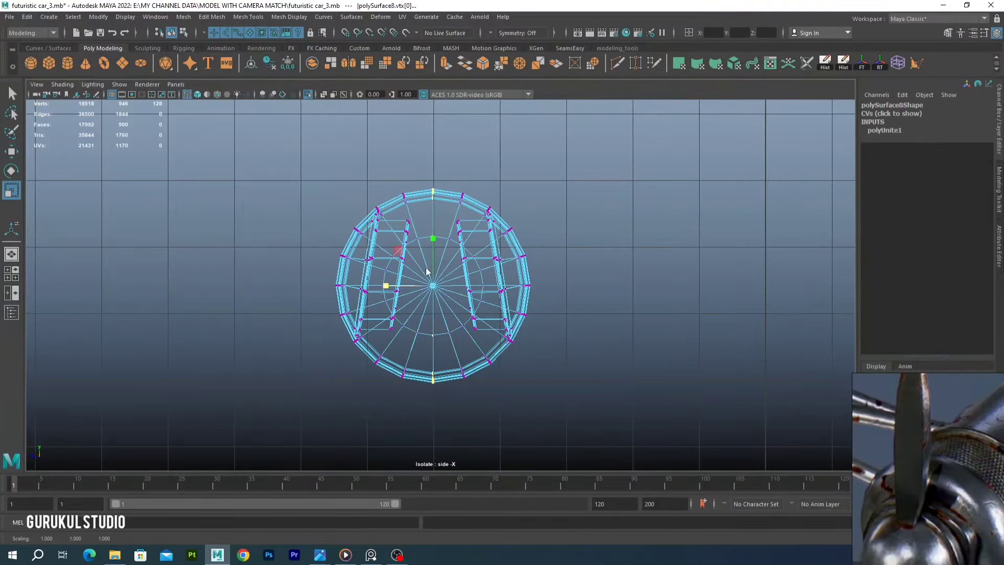
pyautogui.press('F8')
pyautogui.moveTo(624, 157)
pyautogui.keyDown('alt'); pyautogui.mouseDown()
pyautogui.moveTo(519, 198)
pyautogui.moveTo(501, 237)
pyautogui.mouseUp(); pyautogui.keyUp('alt')
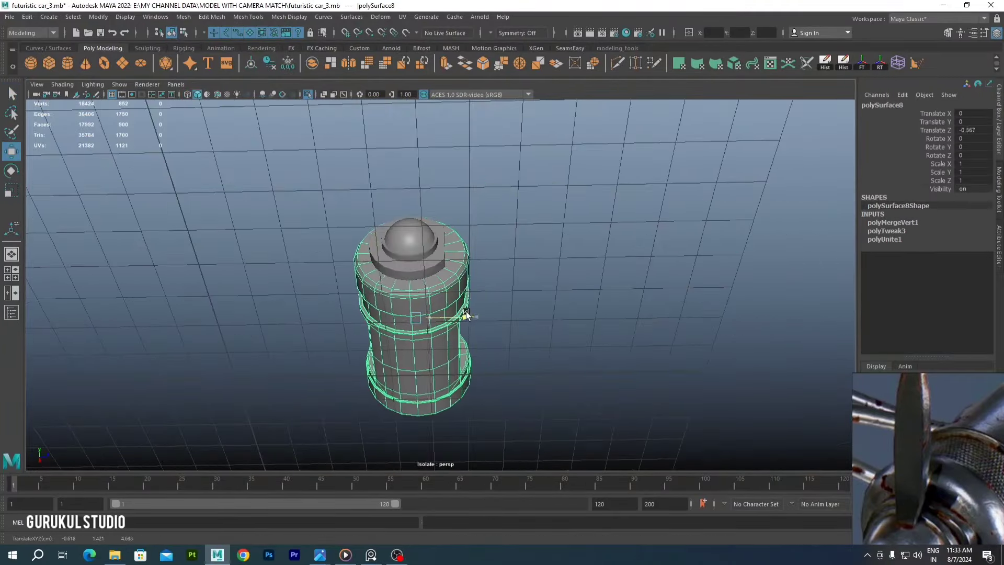
pyautogui.moveTo(466, 315)
pyautogui.keyDown('alt'); pyautogui.mouseDown()
pyautogui.moveTo(530, 285)
pyautogui.moveTo(615, 275)
pyautogui.moveTo(460, 312)
pyautogui.mouseUp(); pyautogui.keyUp('alt')
pyautogui.hotkey('ctrl', '1')
pyautogui.click(530, 285)
# Select and frame the headlight dome, then try beveling its edge
pyautogui.click(614, 275)
pyautogui.press('f')
pyautogui.click(366, 398)
pyautogui.press('f')
pyautogui.keyDown('alt'); pyautogui.moveTo(511, 262); pyautogui.dragTo(511, 316); pyautogui.keyUp('alt')
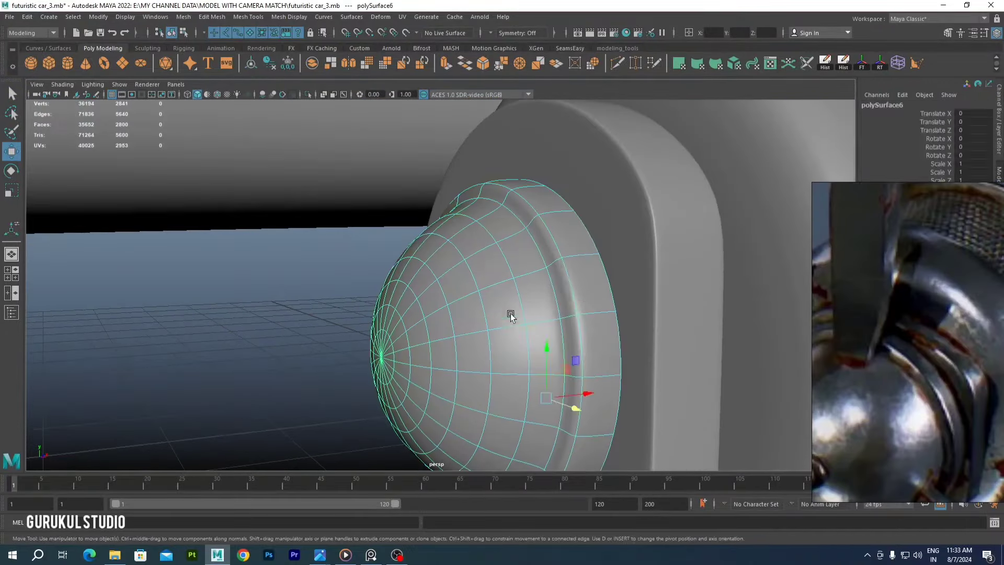
pyautogui.hotkey('ctrl', 'b')
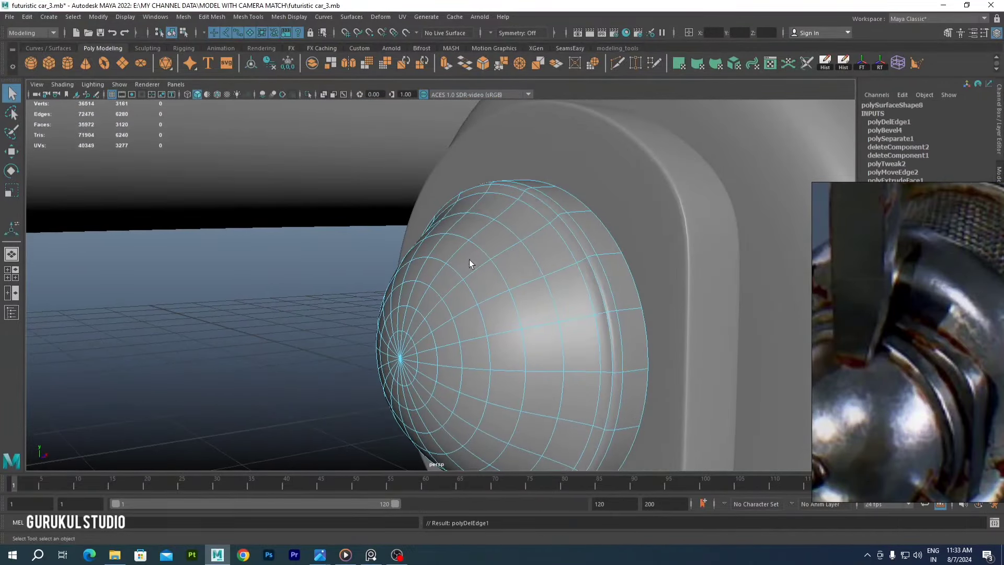
# Undo the dome edits back to the stepped-rim shape and rescale the selected faces
pyautogui.hotkey('ctrl', 'z')
pyautogui.press('w')
pyautogui.hotkey('ctrl', 'z')
pyautogui.hotkey('ctrl', 'z')
pyautogui.hotkey('ctrl', 'z')
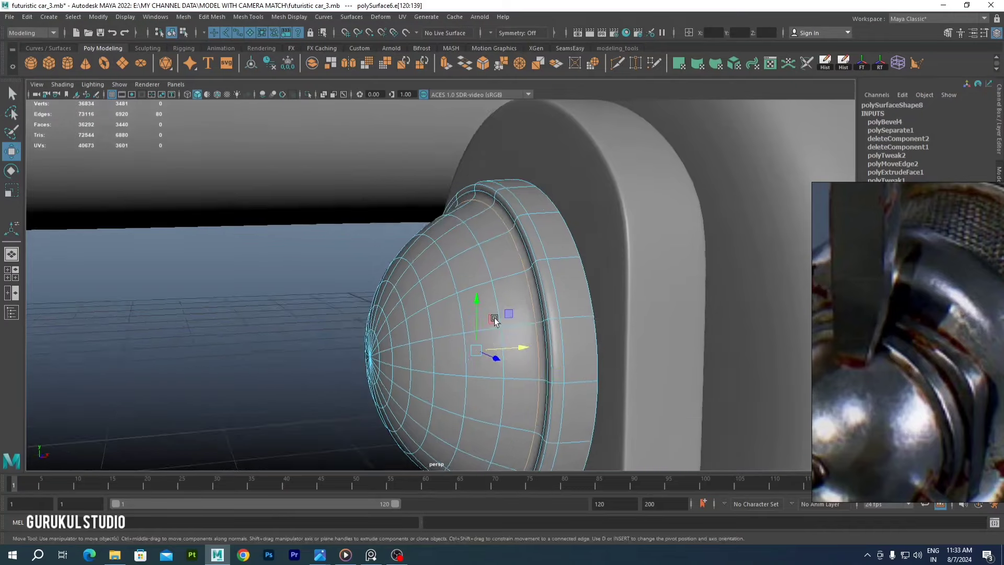
pyautogui.hotkey('ctrl', 'z')
pyautogui.press('r')
pyautogui.moveTo(511, 343); pyautogui.dragTo(516, 343)
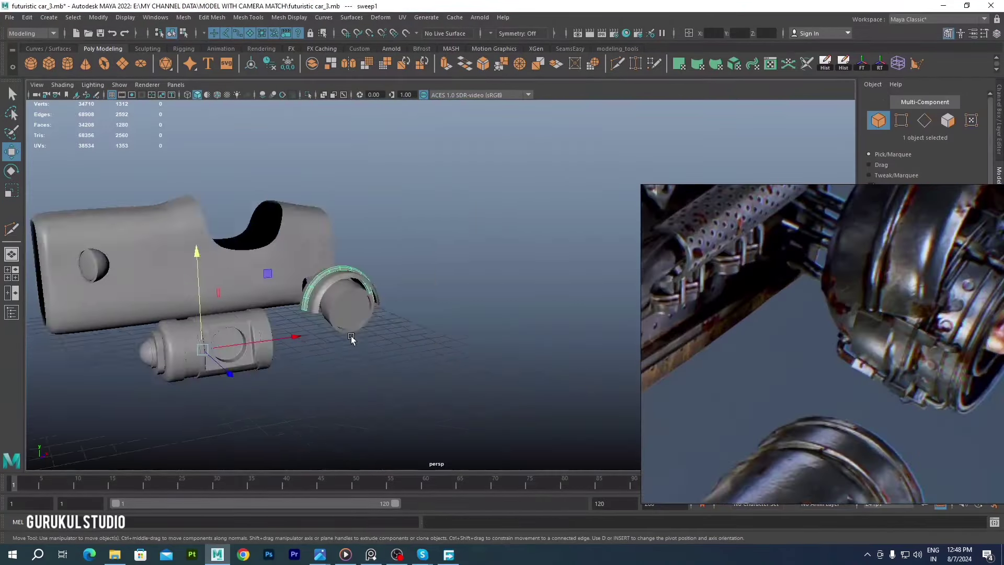
# Bring the wheel cylinder's end into the front view, undoing an accidental vertex slide
pyautogui.moveTo(345, 305); pyautogui.dragTo(335, 319, button='right')
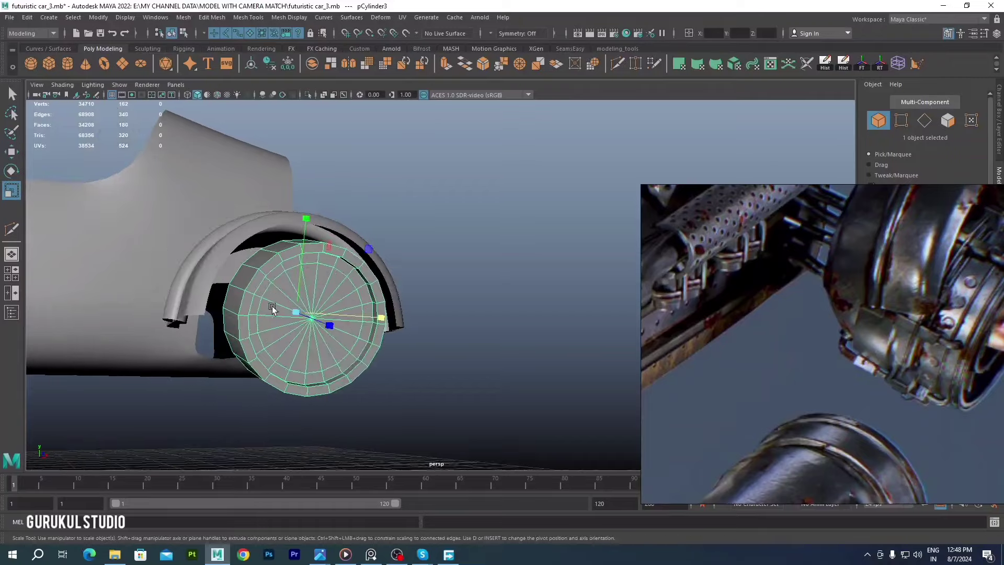
pyautogui.keyDown('alt'); pyautogui.moveTo(340, 293); pyautogui.dragTo(376, 220); pyautogui.keyUp('alt')
pyautogui.press('space')
pyautogui.press('space')
pyautogui.press('e')
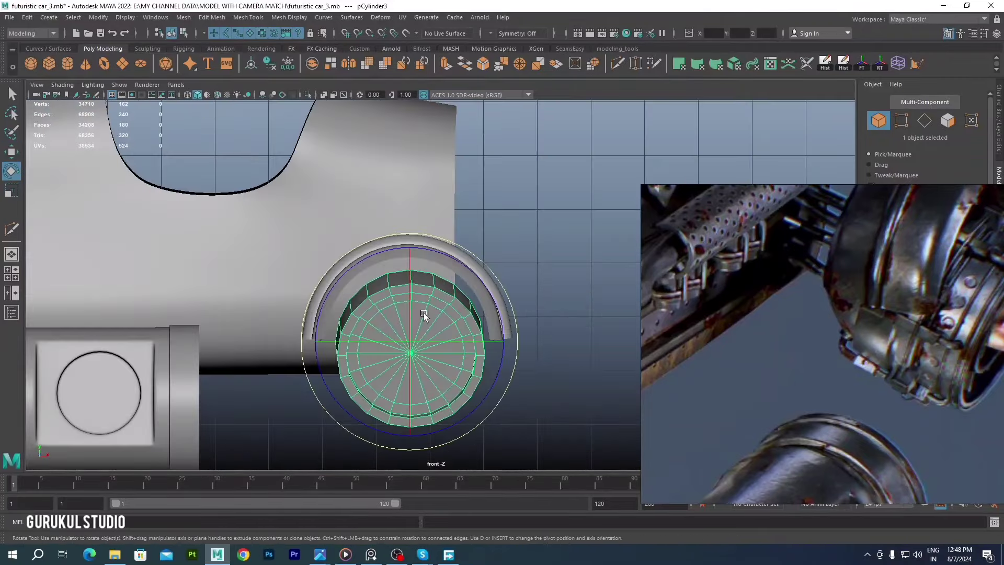
pyautogui.keyDown('alt'); pyautogui.moveTo(409, 278); pyautogui.dragTo(412, 198); pyautogui.keyUp('alt')
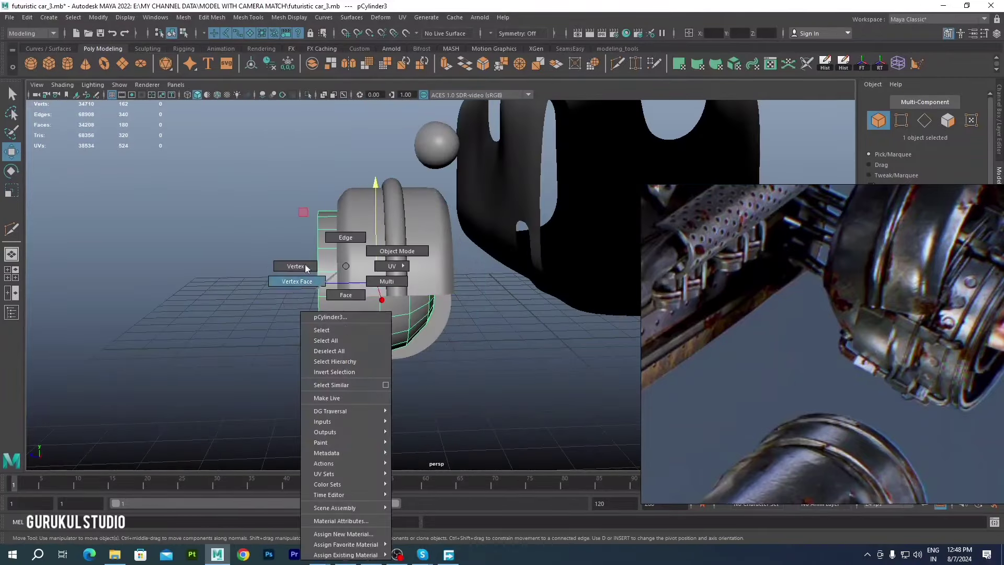
pyautogui.moveTo(306, 267); pyautogui.dragTo(295, 266, button='right')
pyautogui.moveTo(366, 261)
pyautogui.keyDown('alt'); pyautogui.mouseDown()
pyautogui.moveTo(478, 370)
pyautogui.moveTo(366, 272)
pyautogui.moveTo(312, 265)
pyautogui.mouseUp(); pyautogui.keyUp('alt')
pyautogui.hotkey('ctrl', 'z')
# Bevel the edge loop around the wheel's end and adjust the bevel width
pyautogui.doubleClick(312, 264)
pyautogui.keyDown('alt'); pyautogui.moveTo(330, 310); pyautogui.dragTo(336, 281); pyautogui.keyUp('alt')
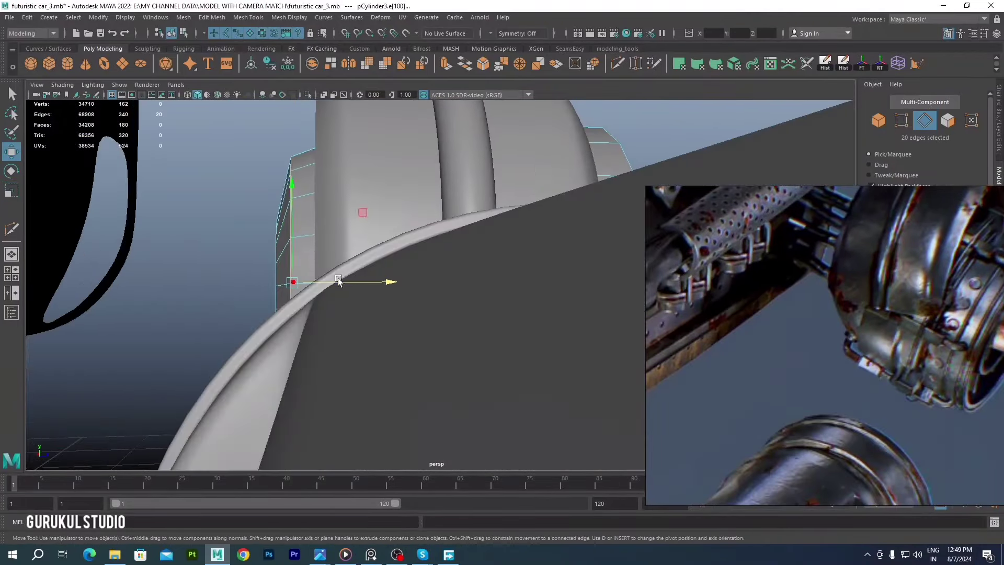
pyautogui.scroll(-5, 336, 280)
pyautogui.keyDown('shift'); pyautogui.moveTo(381, 254); pyautogui.dragTo(345, 230, button='right'); pyautogui.keyUp('shift')
pyautogui.scroll(5, 366, 251)
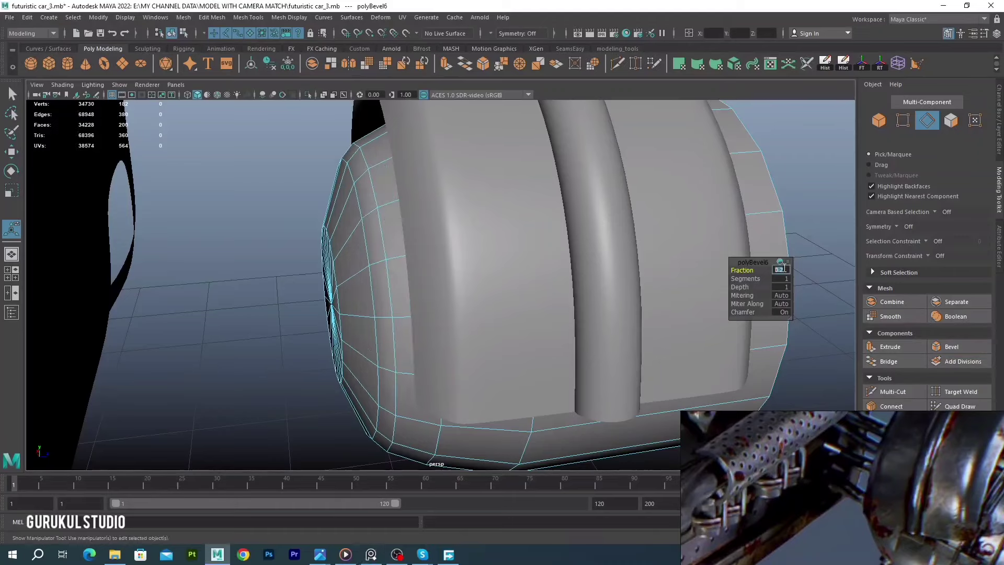
# Finish the bevel and inspect the wheel's face strip and edges from another side
pyautogui.moveTo(336, 190); pyautogui.dragTo(288, 209, button='right')
pyautogui.scroll(3, 288, 209)
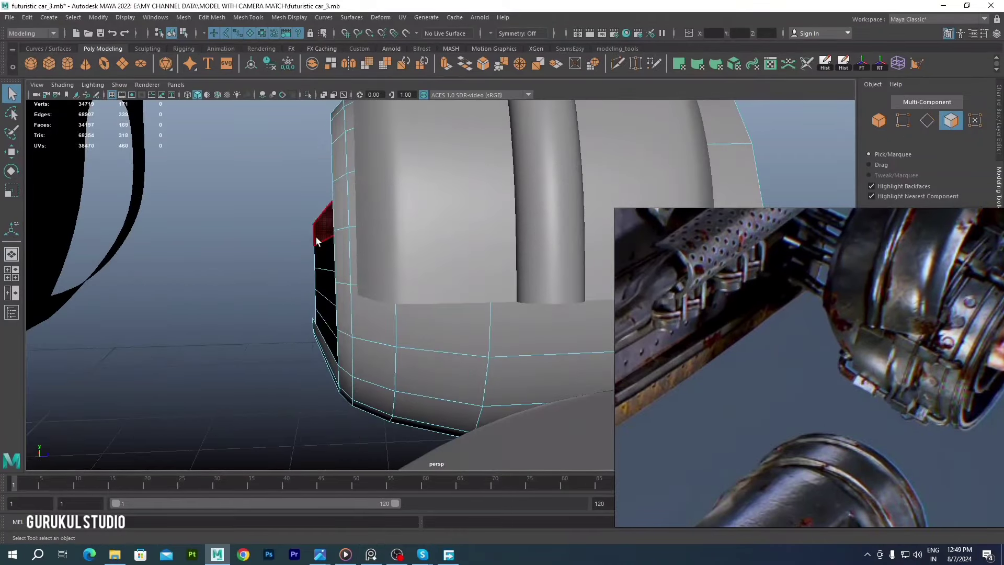
pyautogui.doubleClick(316, 241)
pyautogui.keyDown('alt'); pyautogui.moveTo(316, 241); pyautogui.dragTo(351, 297); pyautogui.keyUp('alt')
pyautogui.scroll(-3, 341, 175)
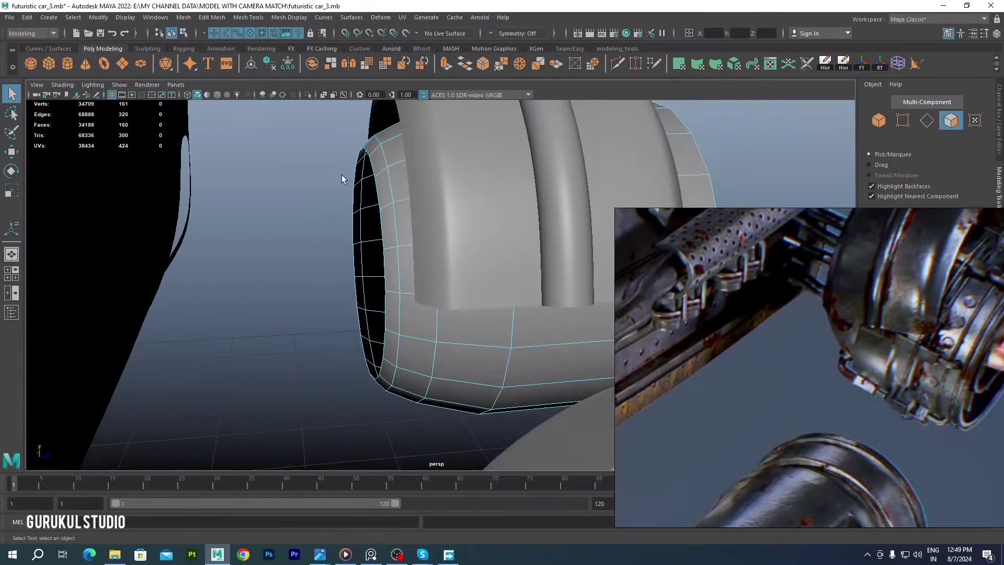
pyautogui.scroll(3, 354, 160)
pyautogui.press('F10')
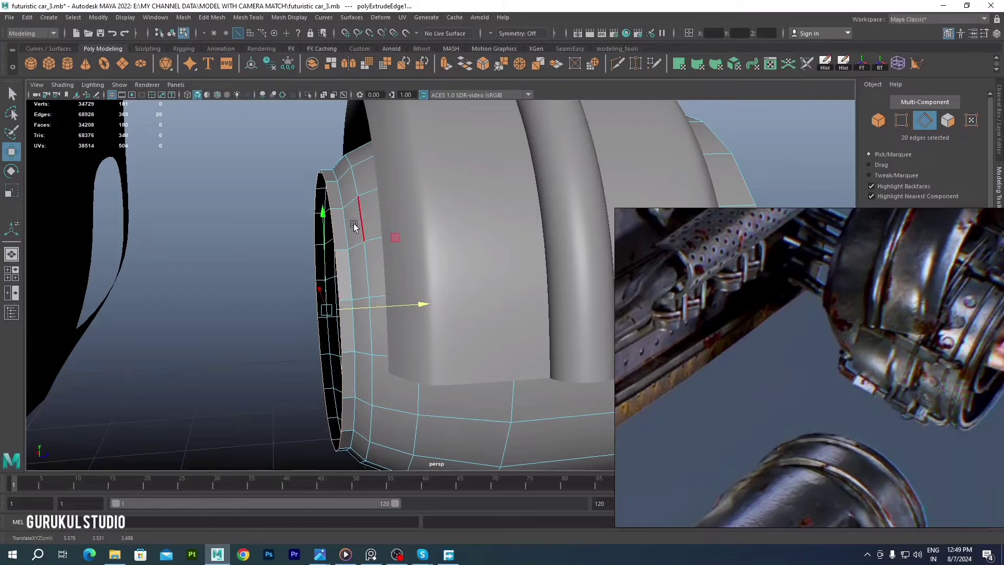
pyautogui.press('F8')
pyautogui.scroll(-3, 320, 235)
pyautogui.scroll(3, 456, 298)
pyautogui.moveTo(457, 298)
pyautogui.keyDown('alt'); pyautogui.mouseDown()
pyautogui.moveTo(379, 314)
pyautogui.moveTo(293, 251)
pyautogui.moveTo(375, 284)
pyautogui.mouseUp(); pyautogui.keyUp('alt')
# Insert an edge loop near the wheel's open end and isolate the cylinder
pyautogui.click(345, 252)
pyautogui.press('F8')
pyautogui.press('w')
pyautogui.hotkey('ctrl', '1')
pyautogui.keyDown('alt'); pyautogui.moveTo(301, 139); pyautogui.dragTo(272, 133); pyautogui.keyUp('alt')
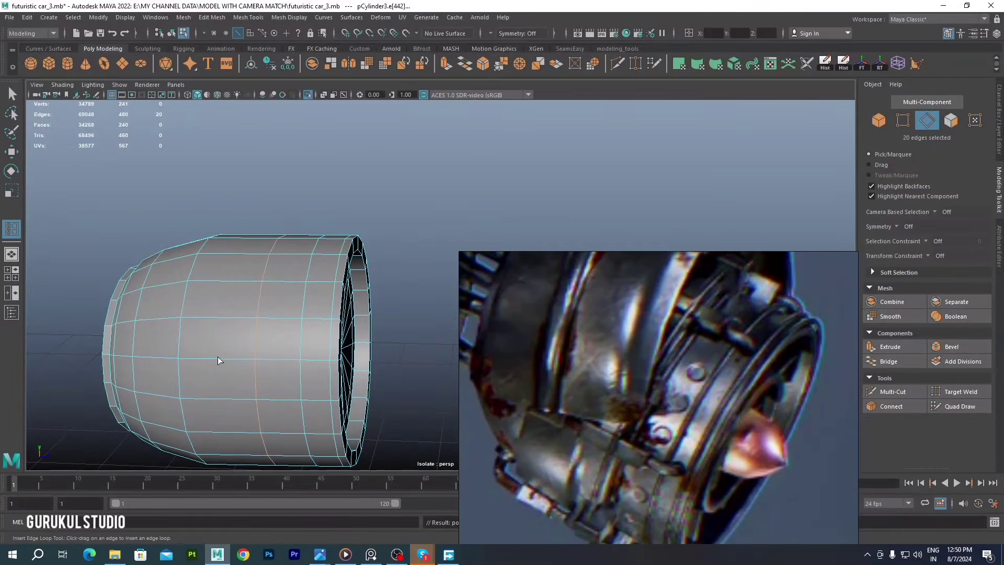
# Extrude the face ring near the wheel's end twice to form stepped grooves
pyautogui.moveTo(314, 264); pyautogui.dragTo(335, 272, button='right')
pyautogui.press('w')
pyautogui.click(332, 292)
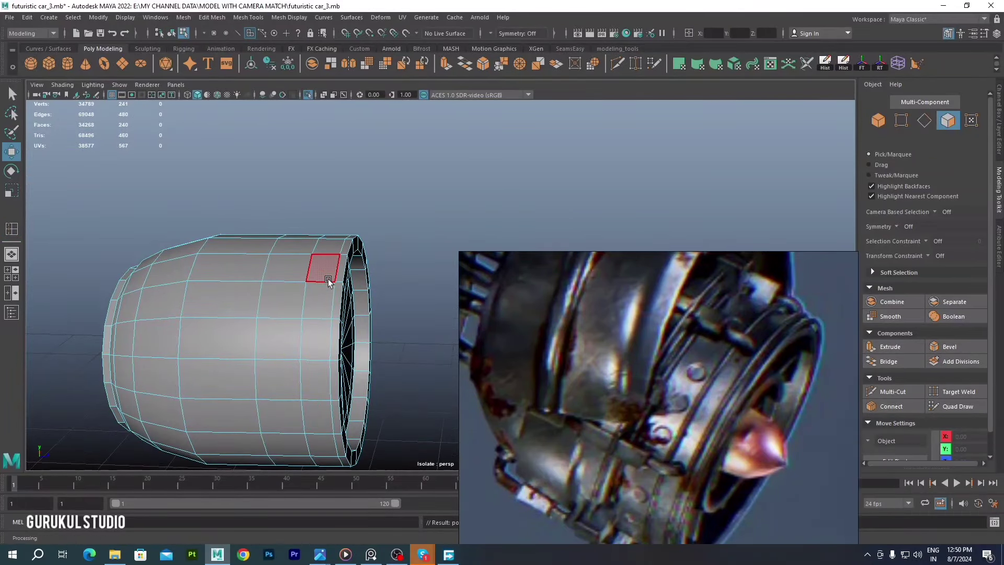
pyautogui.scroll(3, 167, 278)
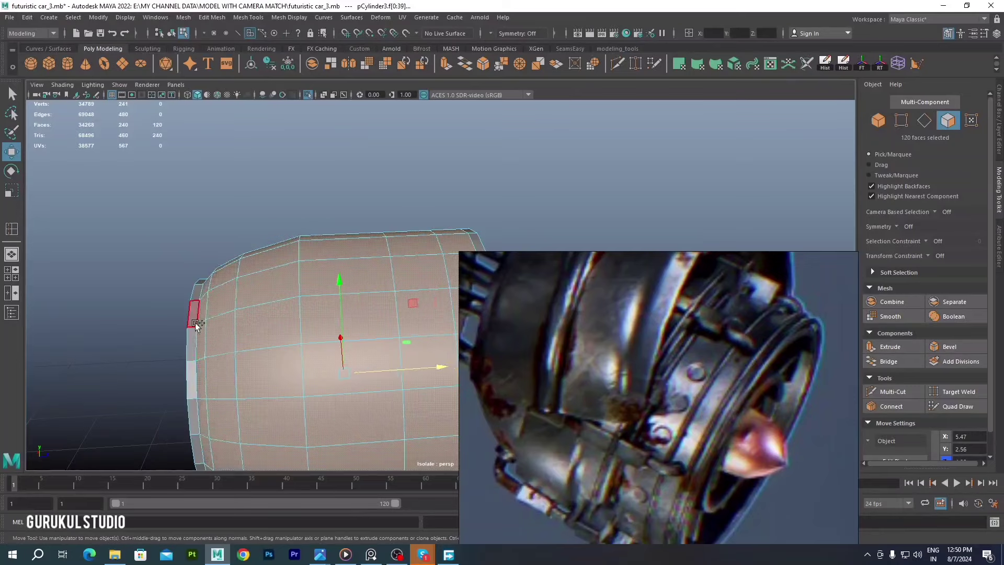
pyautogui.hotkey('ctrl', 'e')
pyautogui.keyDown('alt'); pyautogui.moveTo(220, 343); pyautogui.dragTo(356, 308); pyautogui.keyUp('alt')
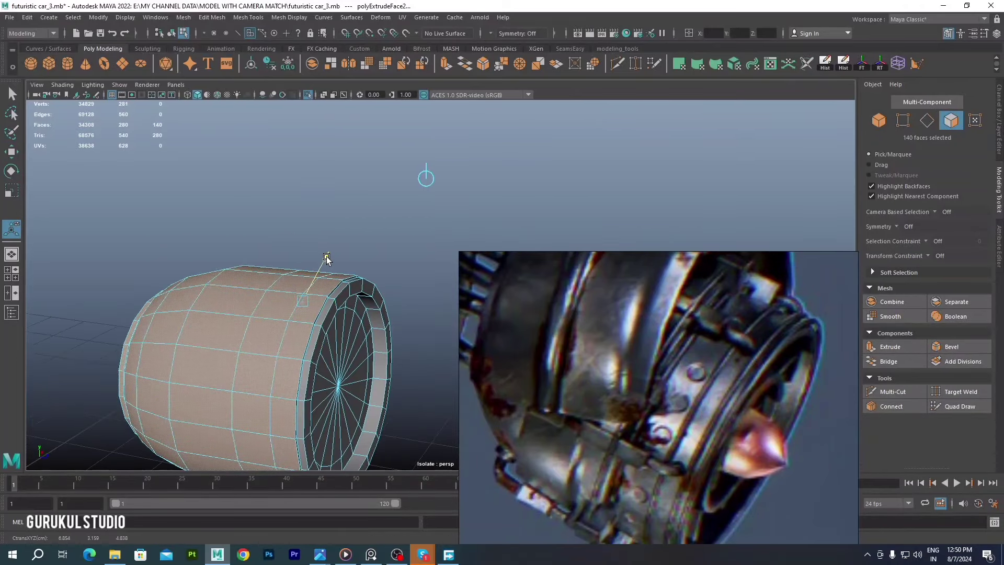
pyautogui.hotkey('ctrl', 'e')
pyautogui.moveTo(279, 296)
pyautogui.keyDown('alt'); pyautogui.mouseDown()
pyautogui.moveTo(350, 249)
pyautogui.moveTo(346, 303)
pyautogui.mouseUp(); pyautogui.keyUp('alt')
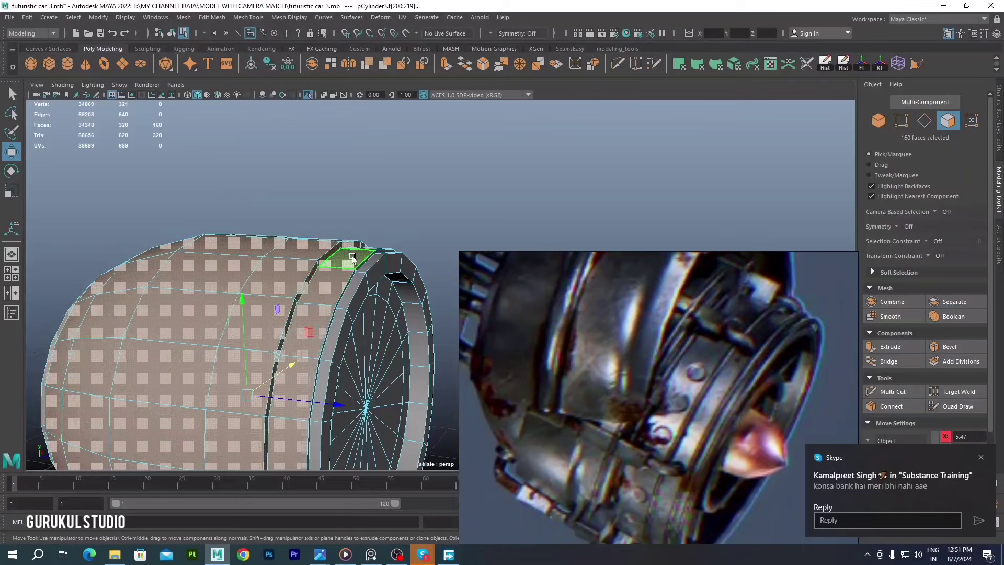
pyautogui.moveTo(353, 258)
pyautogui.keyDown('alt'); pyautogui.mouseDown()
pyautogui.moveTo(297, 312)
pyautogui.moveTo(285, 399)
pyautogui.mouseUp(); pyautogui.keyUp('alt')
# Exit isolation, select the wheel cylinder and pick a face ring on its front
pyautogui.press('F8')
pyautogui.press('q')
pyautogui.press('3')
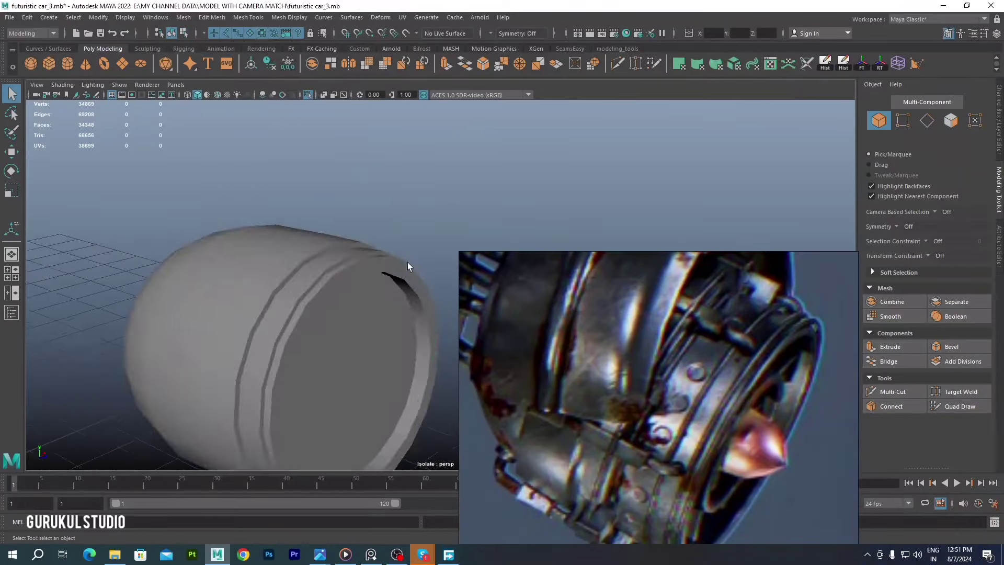
pyautogui.click(407, 266)
pyautogui.hotkey('ctrl', '1')
pyautogui.scroll(3, 352, 244)
pyautogui.rightClick(352, 244)
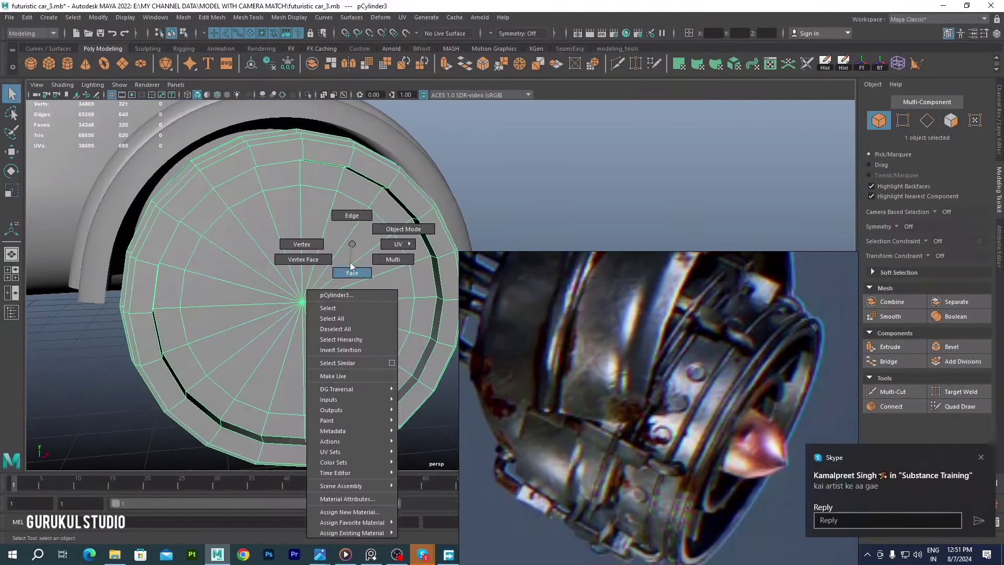
pyautogui.moveTo(350, 266); pyautogui.dragTo(352, 272, button='right')
pyautogui.doubleClick(303, 315)
pyautogui.press('Delete')
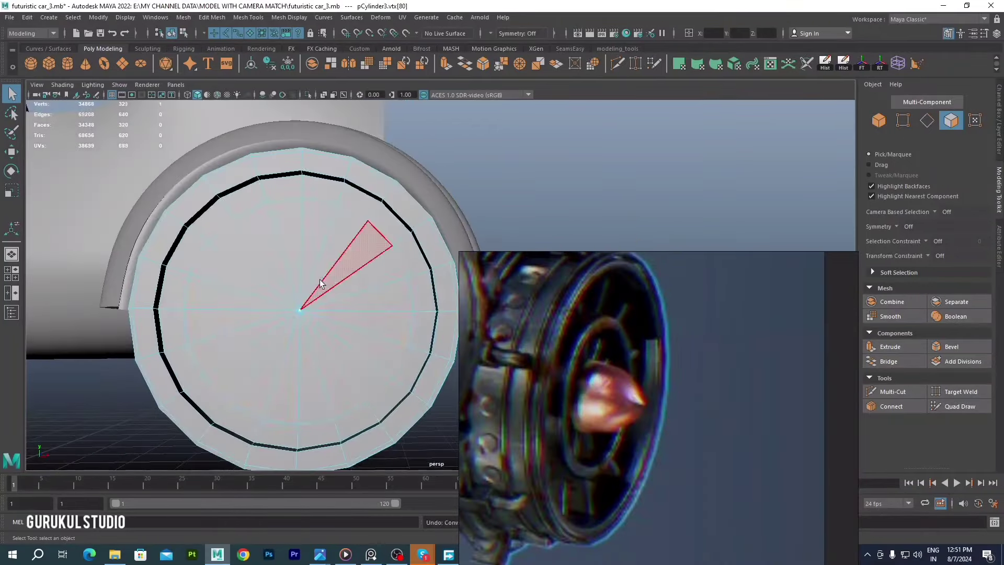
# Select the wheel cap's centre faces and bevel them
pyautogui.press('F9')
pyautogui.click(328, 302)
pyautogui.moveTo(344, 271); pyautogui.dragTo(342, 334, button='right')
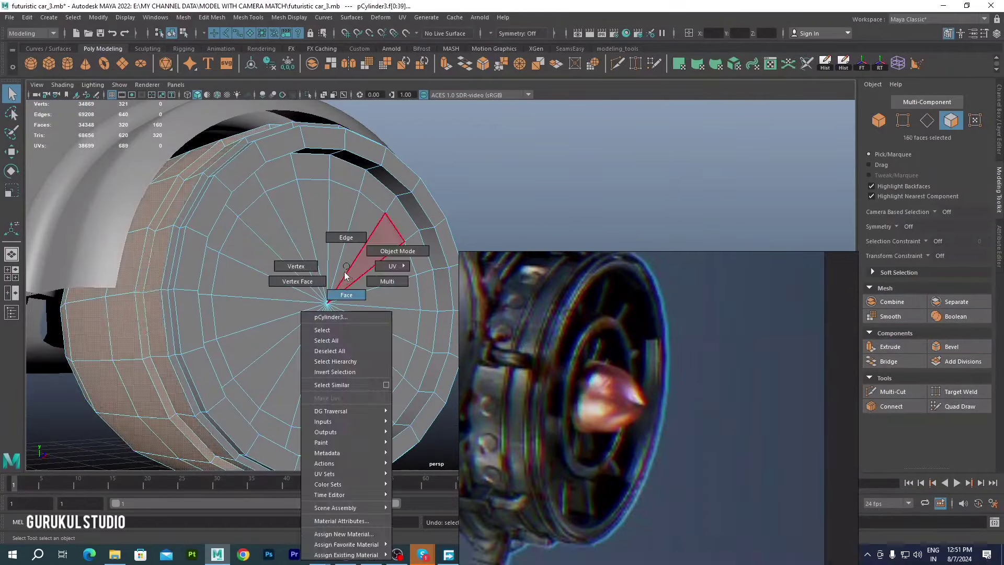
pyautogui.press('F8')
pyautogui.press('w')
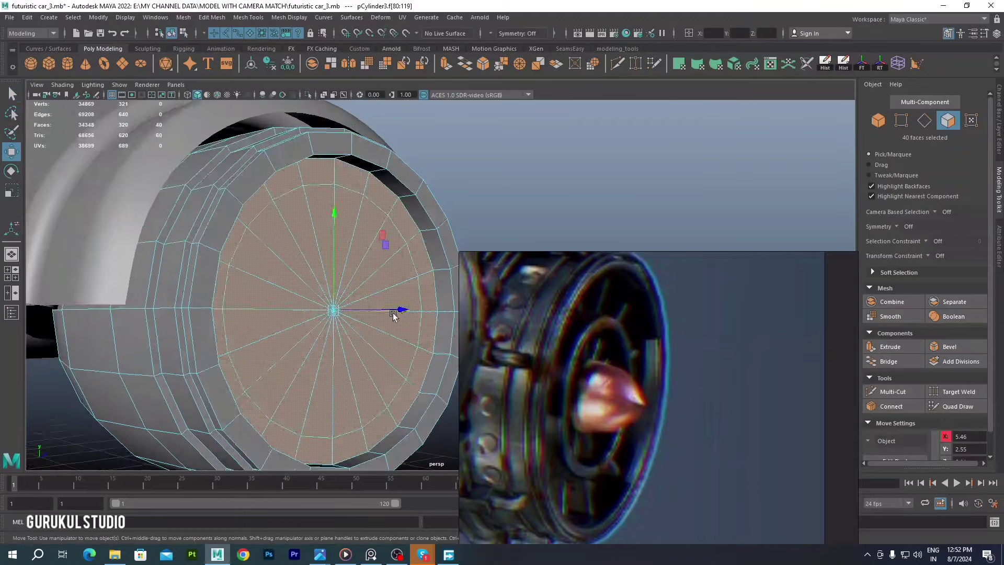
pyautogui.moveTo(399, 310)
pyautogui.keyDown('alt'); pyautogui.mouseDown()
pyautogui.moveTo(326, 298)
pyautogui.moveTo(417, 291)
pyautogui.moveTo(366, 250)
pyautogui.mouseUp(); pyautogui.keyUp('alt')
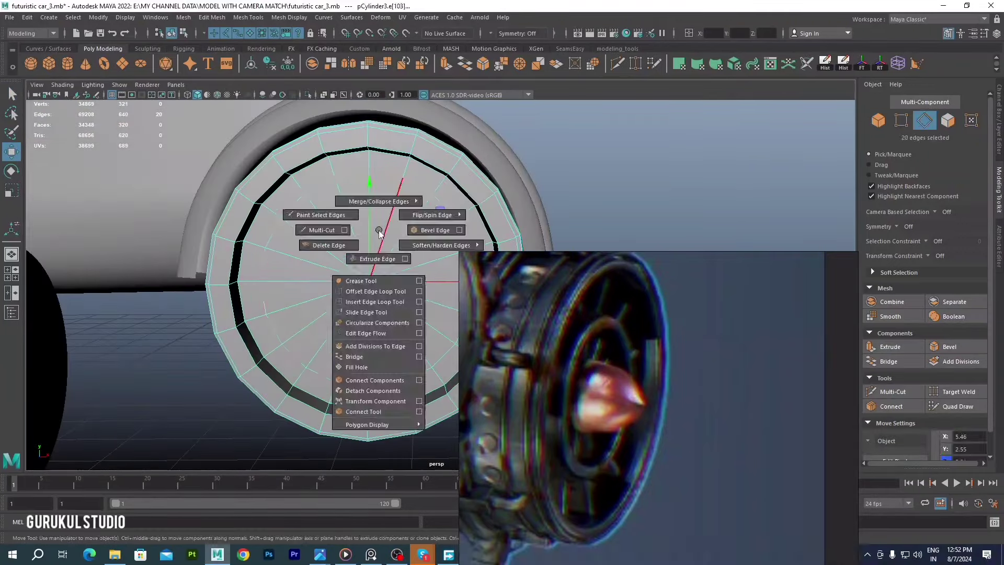
pyautogui.keyDown('shift'); pyautogui.moveTo(370, 213); pyautogui.dragTo(370, 293, button='right'); pyautogui.keyUp('shift')
pyautogui.press('q')
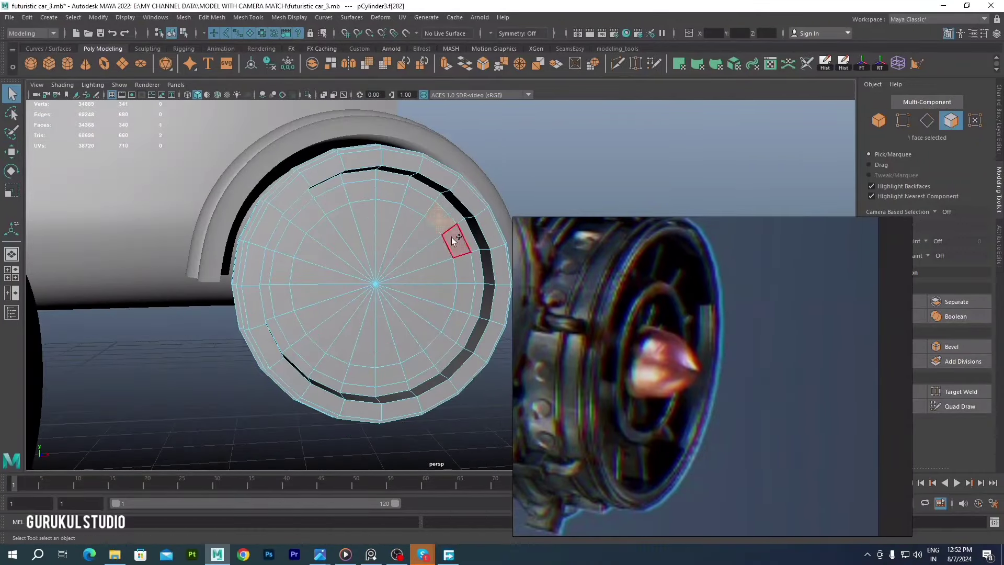
# Extract the inner face ring as a separate piece and thicken it along Z
pyautogui.keyDown('shift'); pyautogui.moveTo(453, 239); pyautogui.dragTo(421, 443, button='right'); pyautogui.keyUp('shift')
pyautogui.keyDown('alt'); pyautogui.moveTo(422, 443); pyautogui.dragTo(413, 164); pyautogui.keyUp('alt')
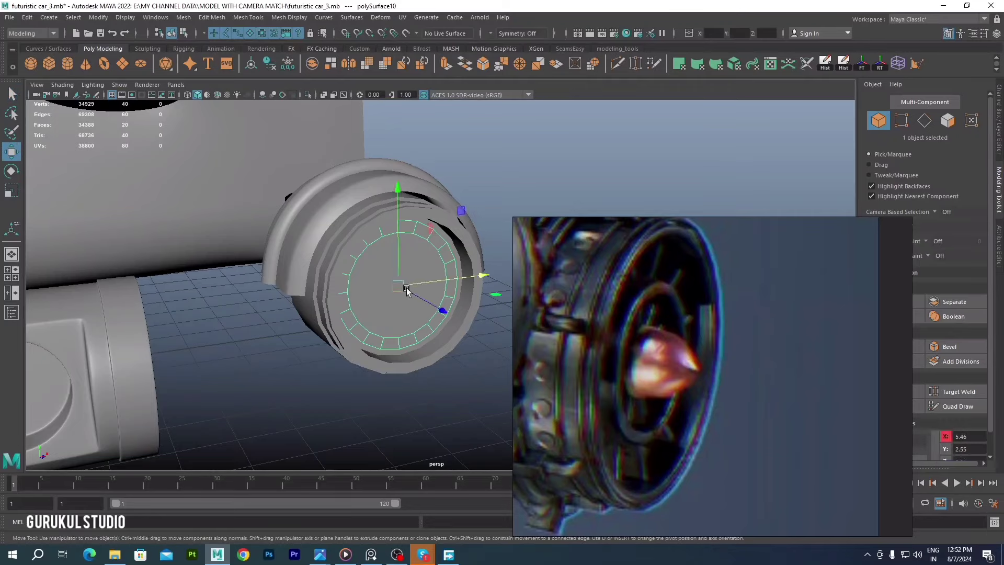
pyautogui.press('r')
pyautogui.moveTo(407, 290)
pyautogui.keyDown('alt'); pyautogui.mouseDown()
pyautogui.moveTo(420, 291)
pyautogui.moveTo(434, 249)
pyautogui.mouseUp(); pyautogui.keyUp('alt')
pyautogui.hotkey('ctrl', 'F11')
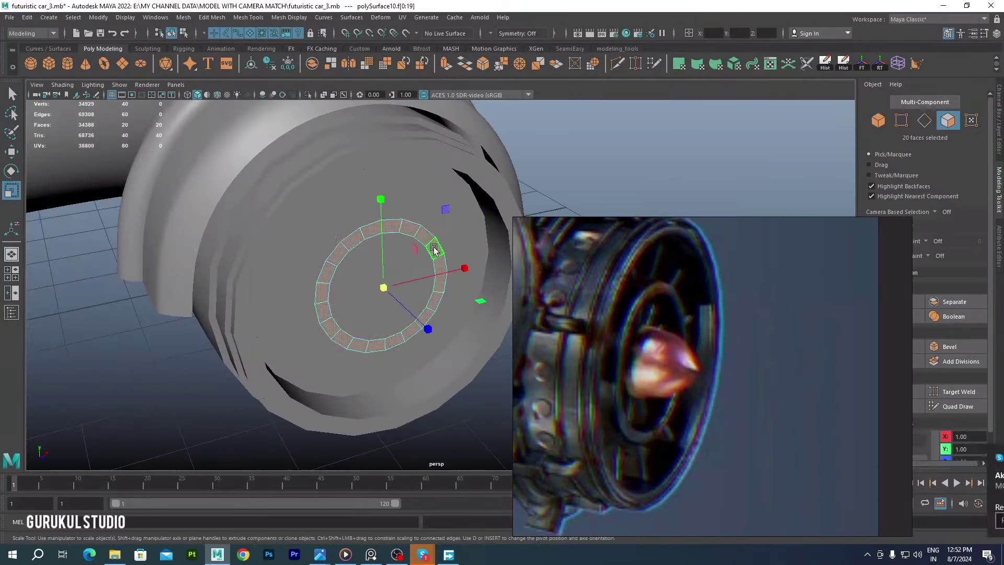
pyautogui.moveTo(430, 341)
pyautogui.keyDown('alt'); pyautogui.mouseDown()
pyautogui.moveTo(410, 230)
pyautogui.moveTo(454, 319)
pyautogui.mouseUp(); pyautogui.keyUp('alt')
pyautogui.moveTo(460, 324)
pyautogui.mouseDown()
pyautogui.moveTo(476, 349)
pyautogui.moveTo(392, 258)
pyautogui.mouseUp()
pyautogui.moveTo(403, 265); pyautogui.dragTo(356, 304, button='right')
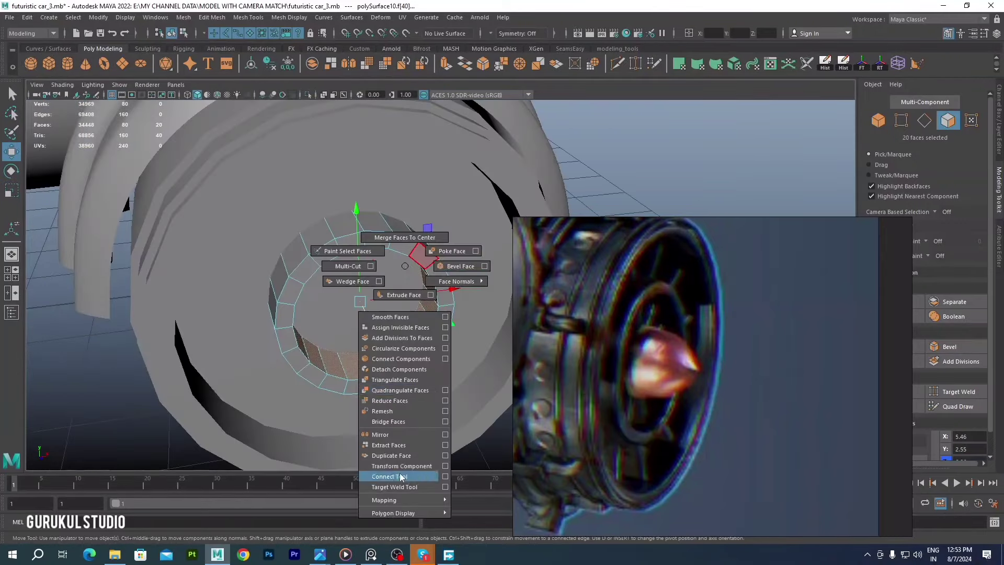
pyautogui.moveTo(356, 303)
pyautogui.keyDown('alt'); pyautogui.mouseDown()
pyautogui.moveTo(376, 246)
pyautogui.moveTo(470, 267)
pyautogui.mouseUp(); pyautogui.keyUp('alt')
# Bevel the separated ring, delete its unneeded faces and exit isolation
pyautogui.hotkey('ctrl', 'b')
pyautogui.scroll(5, 360, 280)
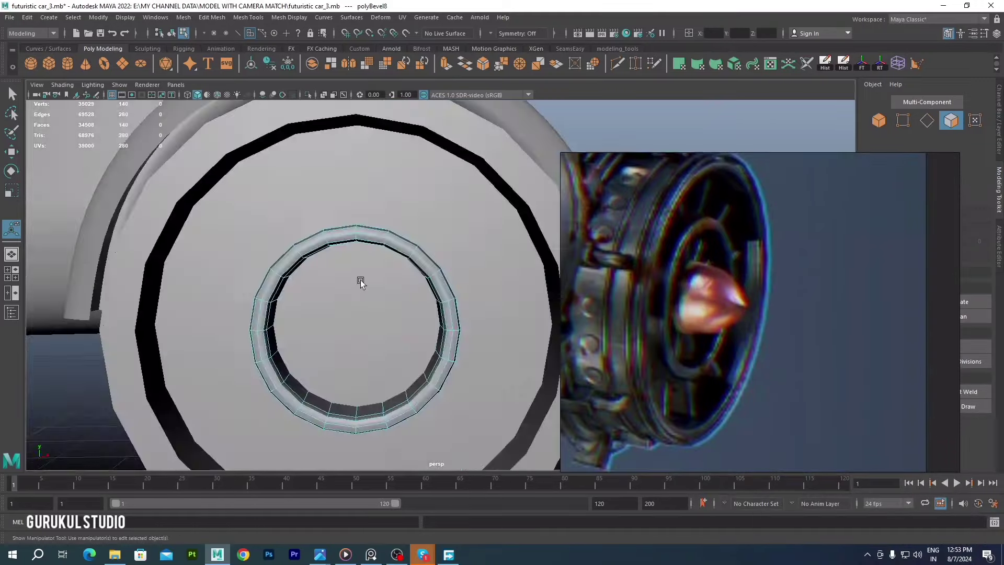
pyautogui.press('F10')
pyautogui.doubleClick(369, 216)
pyautogui.moveTo(369, 217)
pyautogui.keyDown('alt'); pyautogui.mouseDown()
pyautogui.moveTo(372, 258)
pyautogui.moveTo(416, 213)
pyautogui.mouseUp(); pyautogui.keyUp('alt')
pyautogui.press('F8')
pyautogui.hotkey('ctrl', '1')
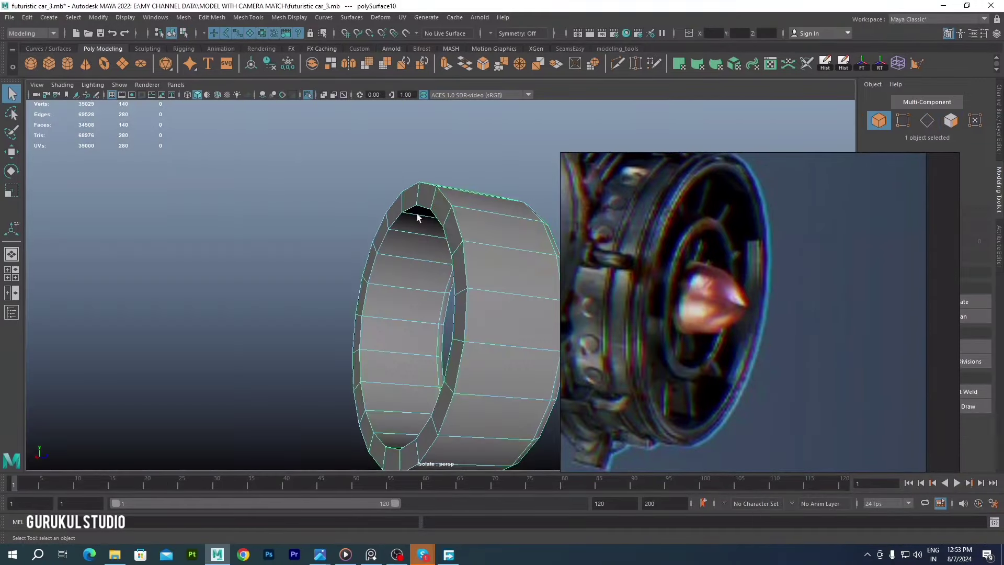
pyautogui.press('Delete')
pyautogui.scroll(-3, 387, 198)
pyautogui.hotkey('ctrl', '1')
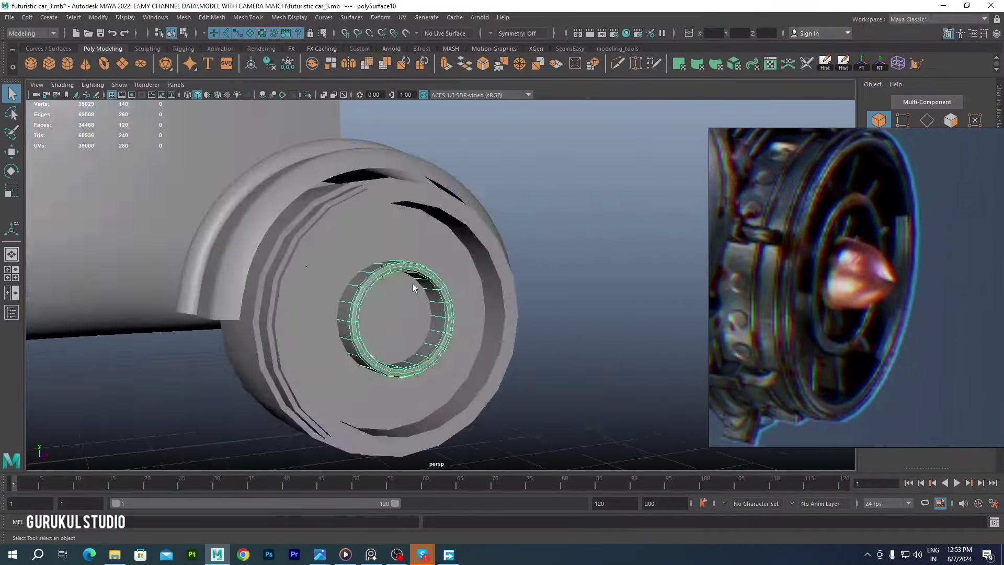
pyautogui.moveTo(413, 284)
pyautogui.keyDown('alt'); pyautogui.mouseDown()
pyautogui.moveTo(448, 268)
pyautogui.moveTo(102, 85)
pyautogui.mouseUp(); pyautogui.keyUp('alt')
# Create a polygon sphere in the wheel hub with 10 axis and height subdivisions
pyautogui.click(30, 71)
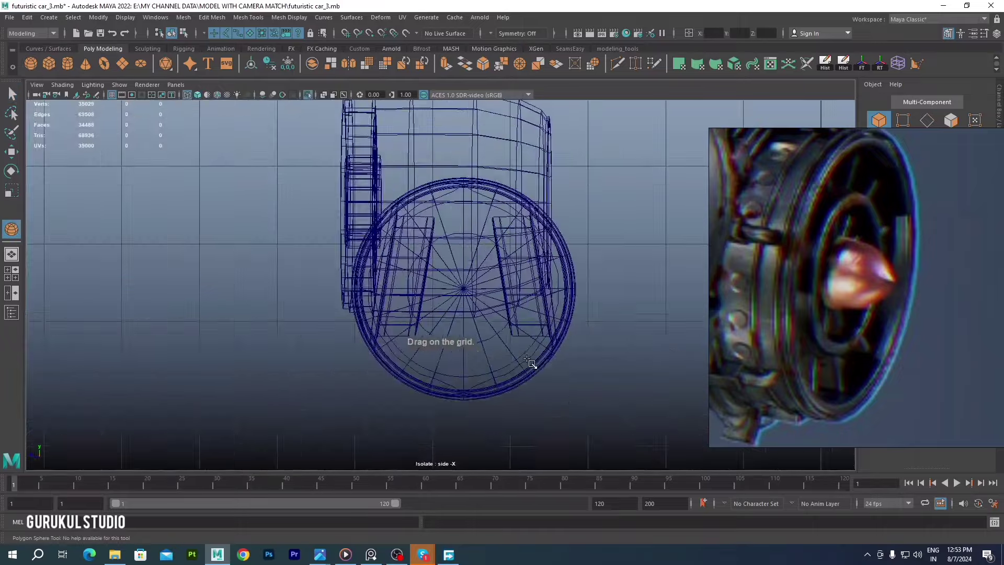
pyautogui.keyDown('alt'); pyautogui.moveTo(397, 251); pyautogui.dragTo(445, 230); pyautogui.keyUp('alt')
pyautogui.moveTo(421, 268); pyautogui.dragTo(443, 282)
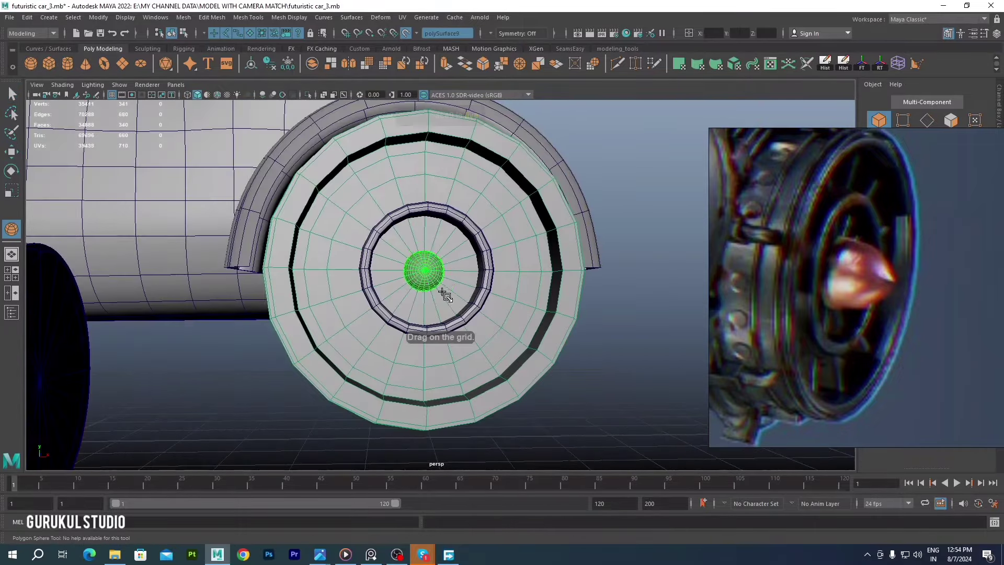
pyautogui.scroll(3, 418, 272)
pyautogui.click(998, 105)
pyautogui.click(973, 247)
pyautogui.write('10')
pyautogui.press('Return')
pyautogui.keyDown('alt'); pyautogui.moveTo(510, 241); pyautogui.dragTo(523, 240); pyautogui.keyUp('alt')
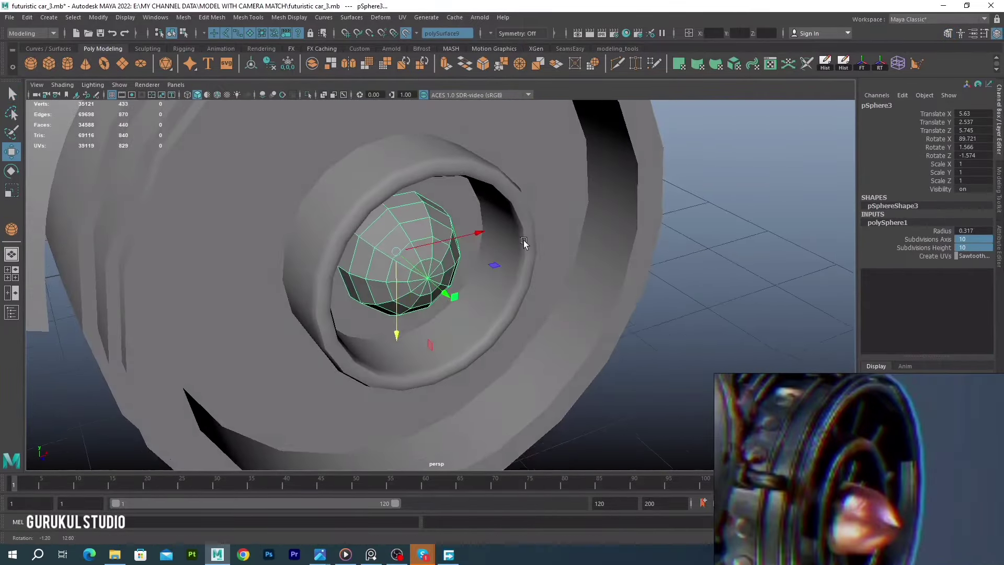
# Isolate the sphere and stretch it to about 1.5 times its length
pyautogui.keyDown('alt'); pyautogui.moveTo(473, 343); pyautogui.dragTo(449, 261); pyautogui.keyUp('alt')
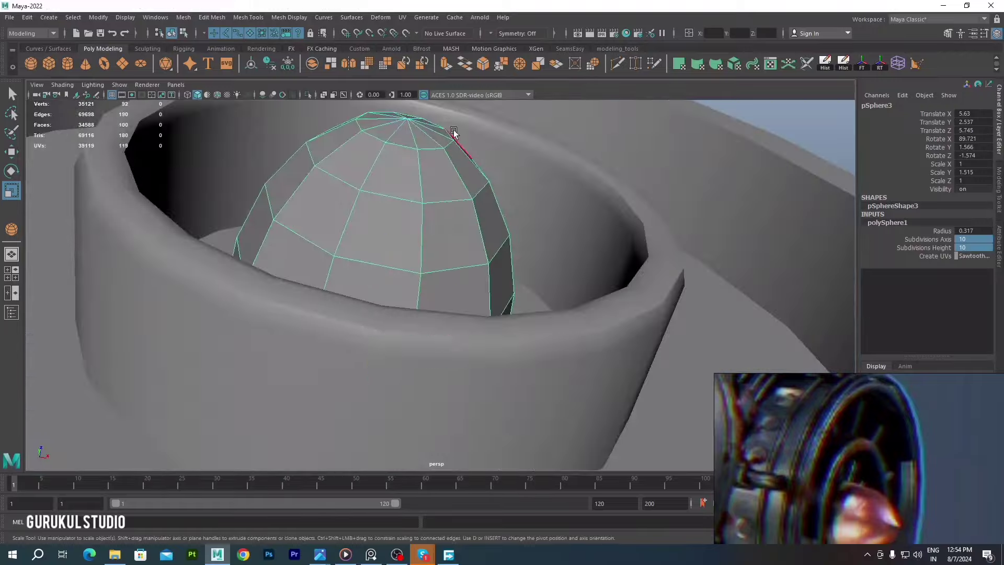
pyautogui.press('r')
pyautogui.hotkey('ctrl', '1')
pyautogui.moveTo(468, 222); pyautogui.dragTo(476, 268, button='right')
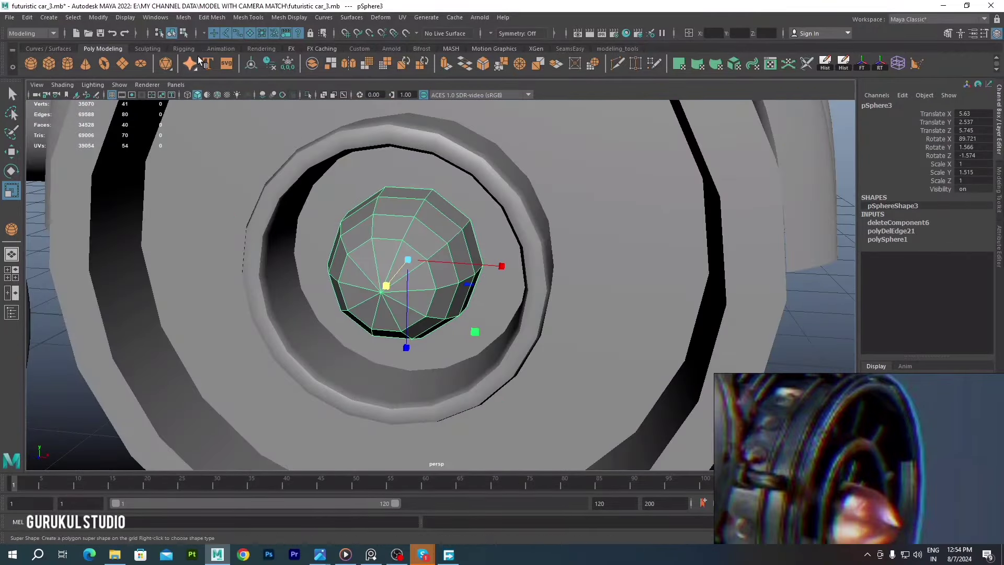
pyautogui.moveTo(292, 220)
pyautogui.keyDown('alt'); pyautogui.mouseDown()
pyautogui.moveTo(406, 209)
pyautogui.moveTo(383, 266)
pyautogui.moveTo(438, 364)
pyautogui.mouseUp(); pyautogui.keyUp('alt')
pyautogui.press('w')
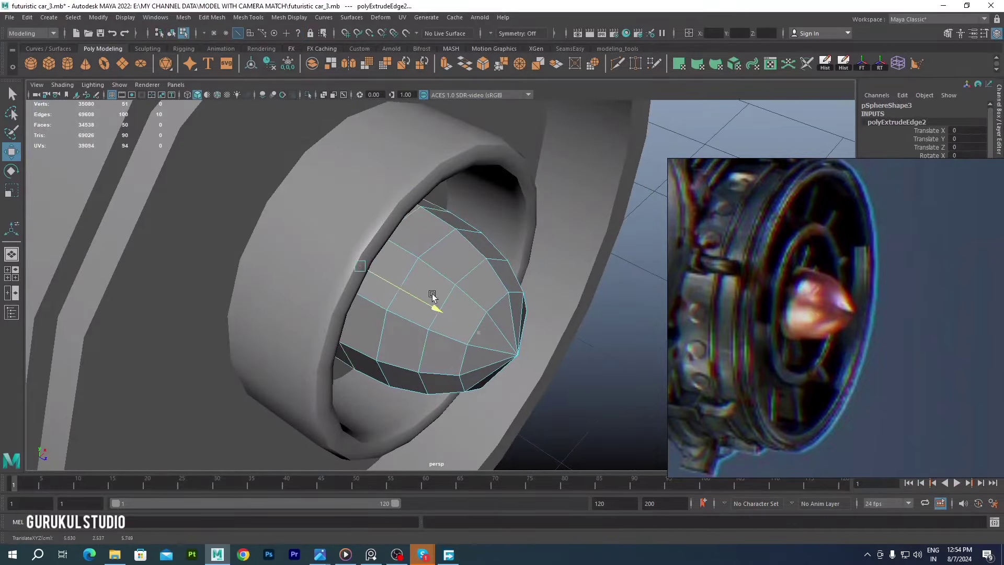
# Select edges on the sphere and the ring around the wheel hub
pyautogui.keyDown('alt'); pyautogui.moveTo(432, 296); pyautogui.dragTo(426, 230); pyautogui.keyUp('alt')
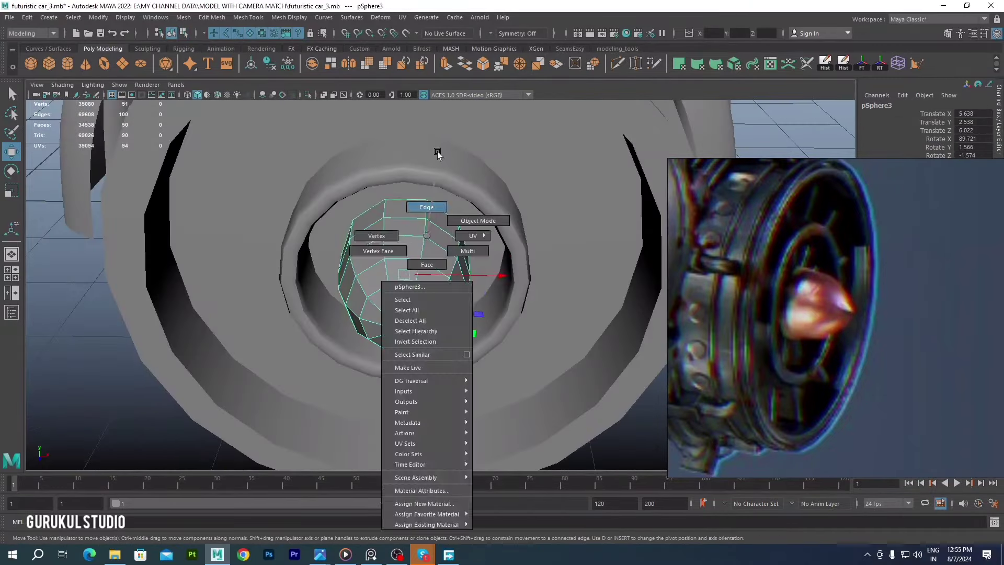
pyautogui.moveTo(425, 230); pyautogui.dragTo(426, 206, button='right')
pyautogui.click(421, 300)
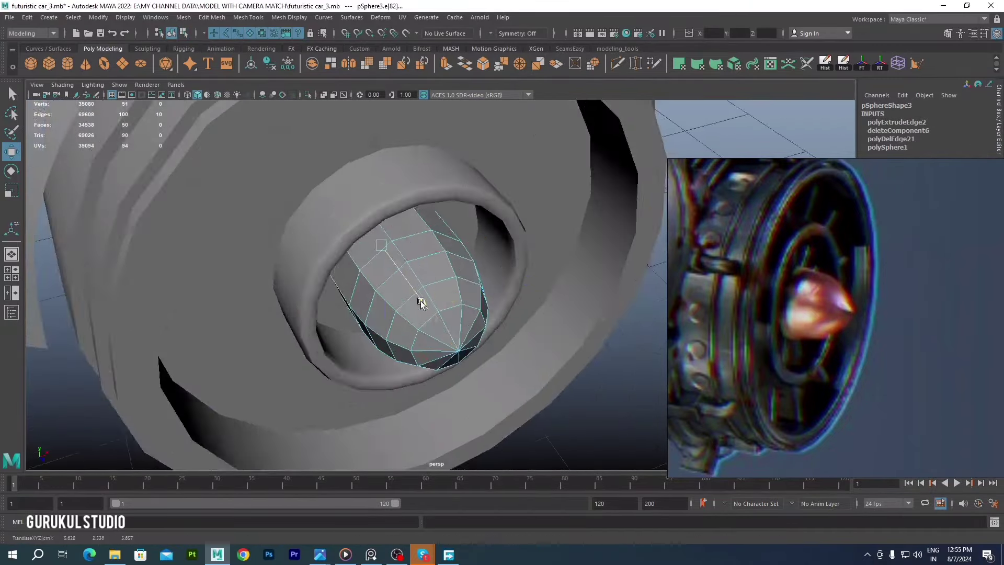
pyautogui.scroll(-5, 421, 300)
pyautogui.click(359, 273)
pyautogui.moveTo(477, 231)
pyautogui.keyDown('alt'); pyautogui.mouseDown()
pyautogui.moveTo(359, 274)
pyautogui.moveTo(372, 209)
pyautogui.mouseUp(); pyautogui.keyUp('alt')
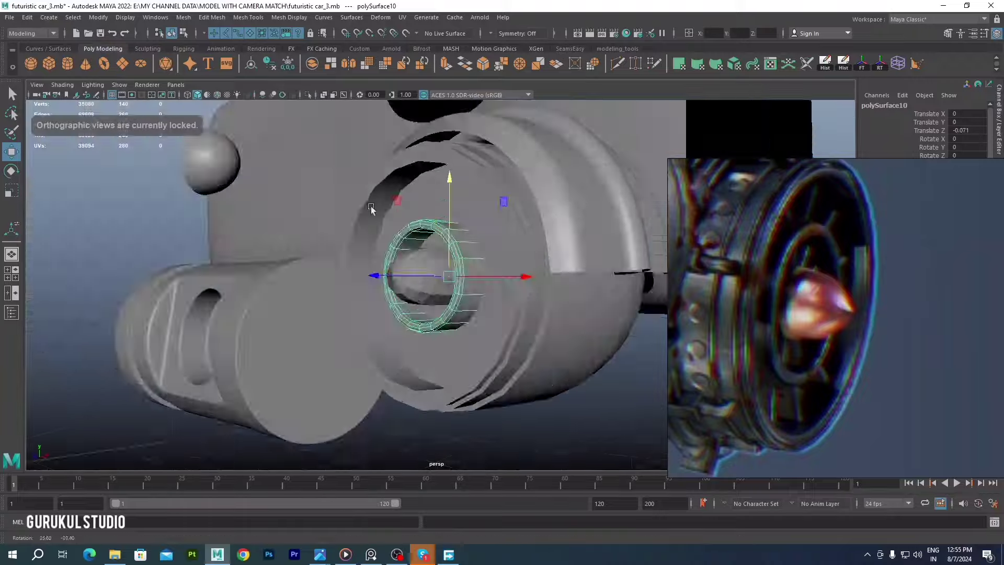
# Create a thin, tall polygon cube above the hub as the first spoke
pyautogui.press('4')
pyautogui.press('5')
pyautogui.scroll(-2, 391, 267)
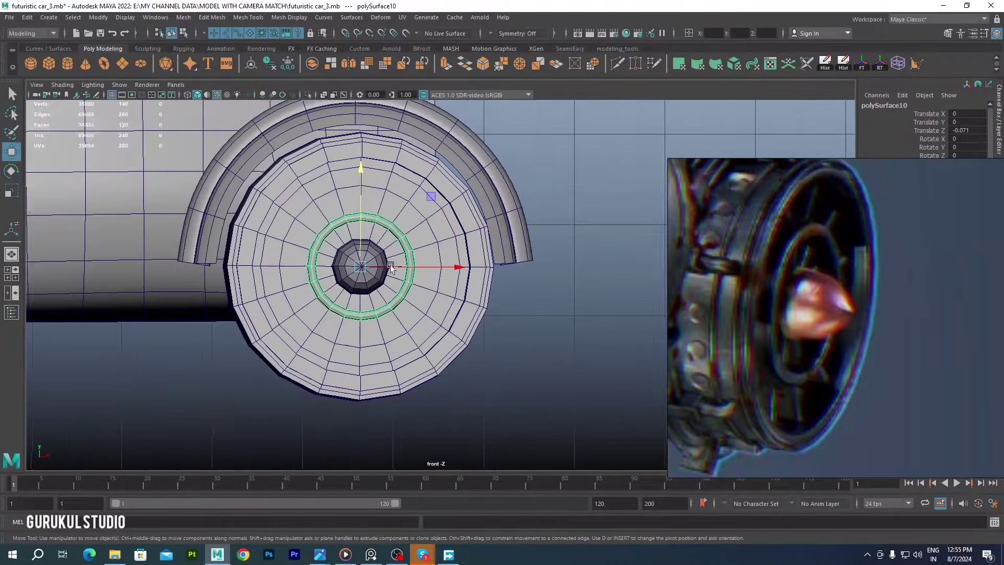
pyautogui.click(49, 63)
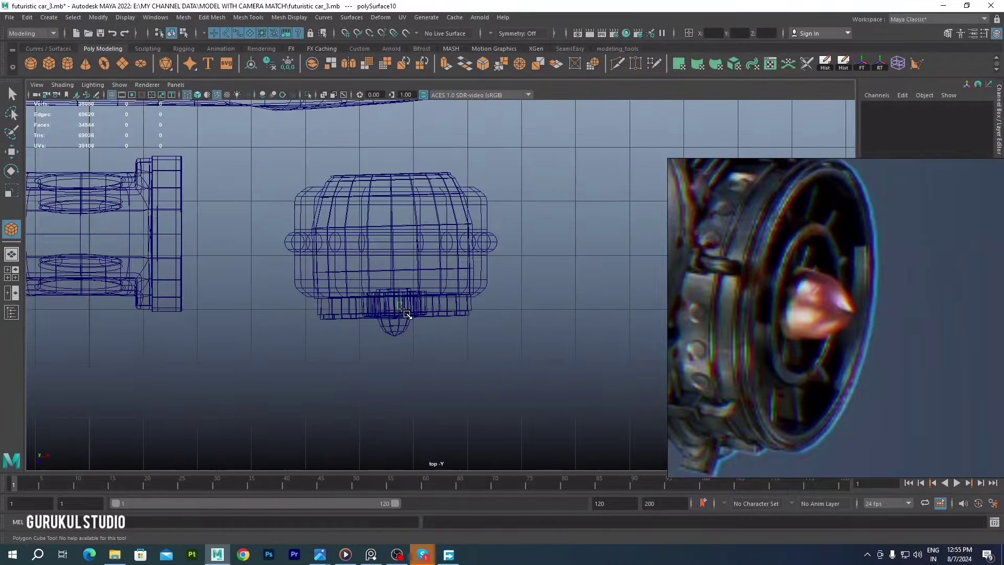
pyautogui.moveTo(406, 314)
pyautogui.mouseDown()
pyautogui.moveTo(403, 337)
pyautogui.moveTo(365, 334)
pyautogui.mouseUp()
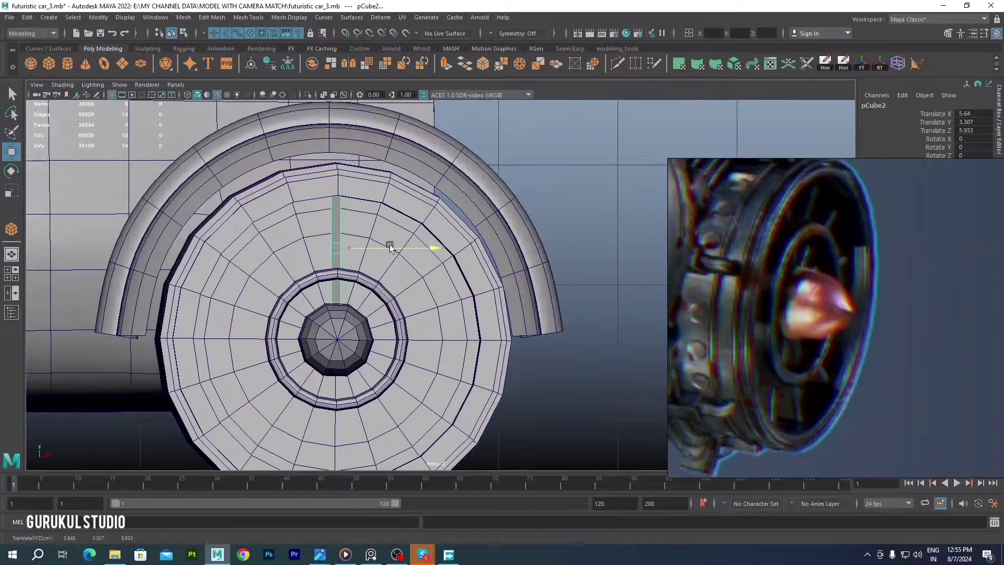
pyautogui.moveTo(392, 241)
pyautogui.keyDown('alt'); pyautogui.mouseDown()
pyautogui.moveTo(366, 258)
pyautogui.moveTo(422, 246)
pyautogui.mouseUp(); pyautogui.keyUp('alt')
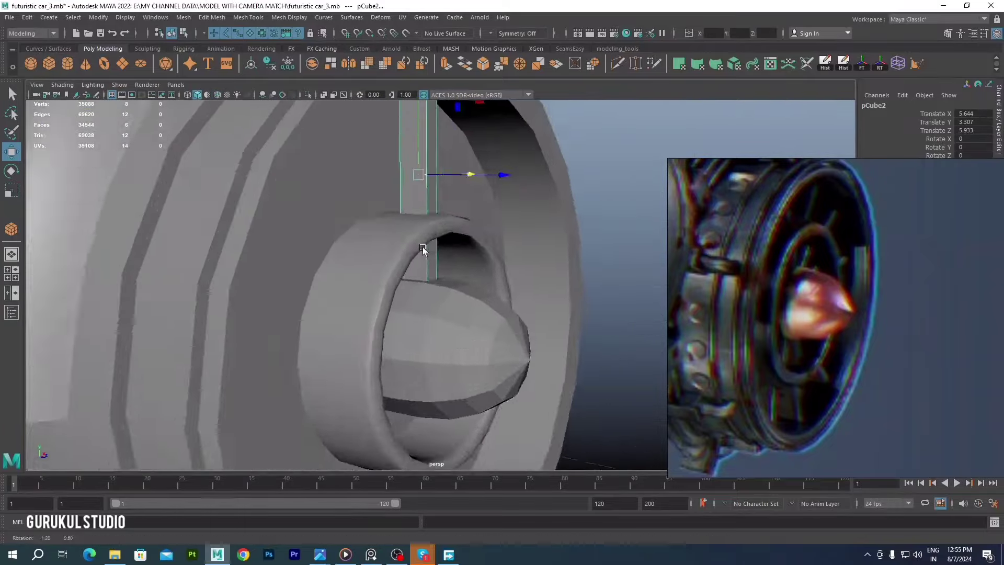
pyautogui.click(308, 94)
pyautogui.click(309, 95)
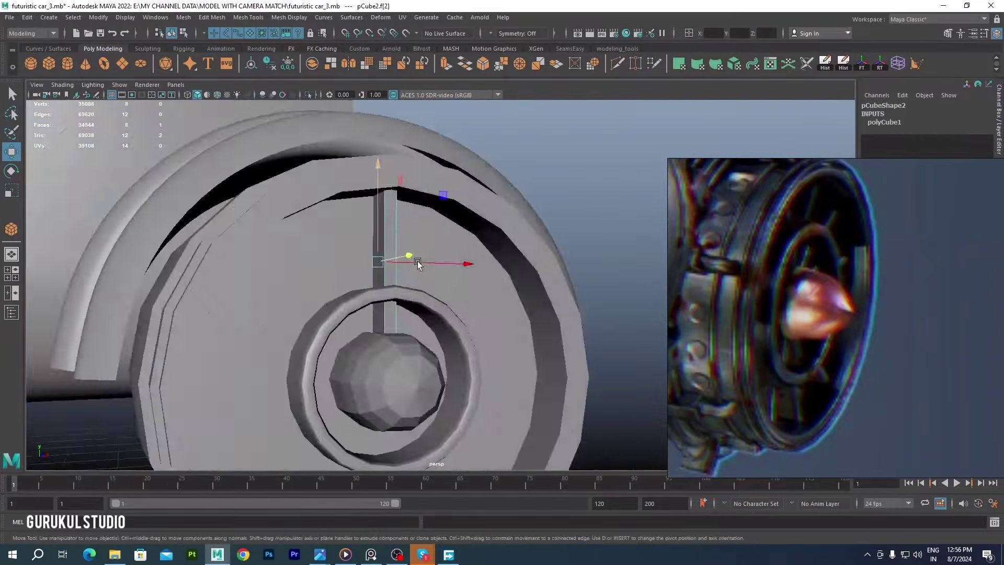
# Snap the spoke's pivot to the wheel centre and duplicate-rotate it around the hub
pyautogui.press('space')
pyautogui.press('space')
pyautogui.press('4')
pyautogui.press('d')
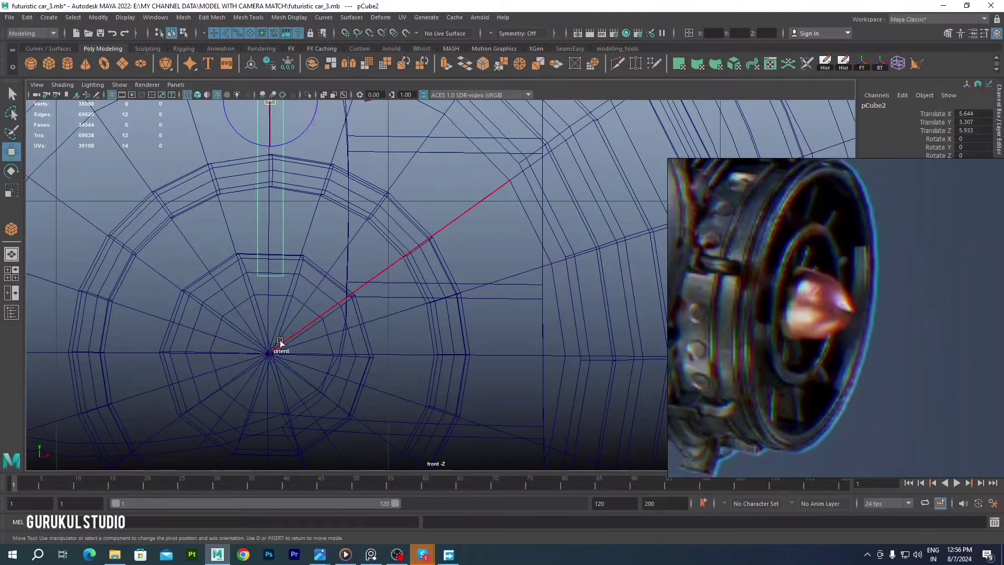
pyautogui.scroll(-5, 376, 255)
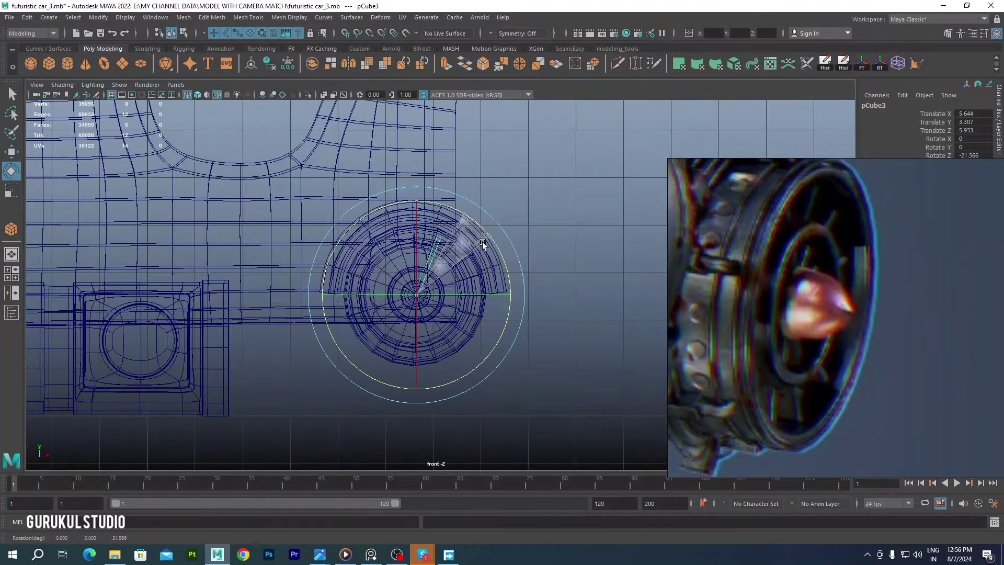
pyautogui.scroll(1, 482, 243)
pyautogui.keyDown('shift'); pyautogui.moveTo(482, 243); pyautogui.dragTo(499, 249); pyautogui.keyUp('shift')
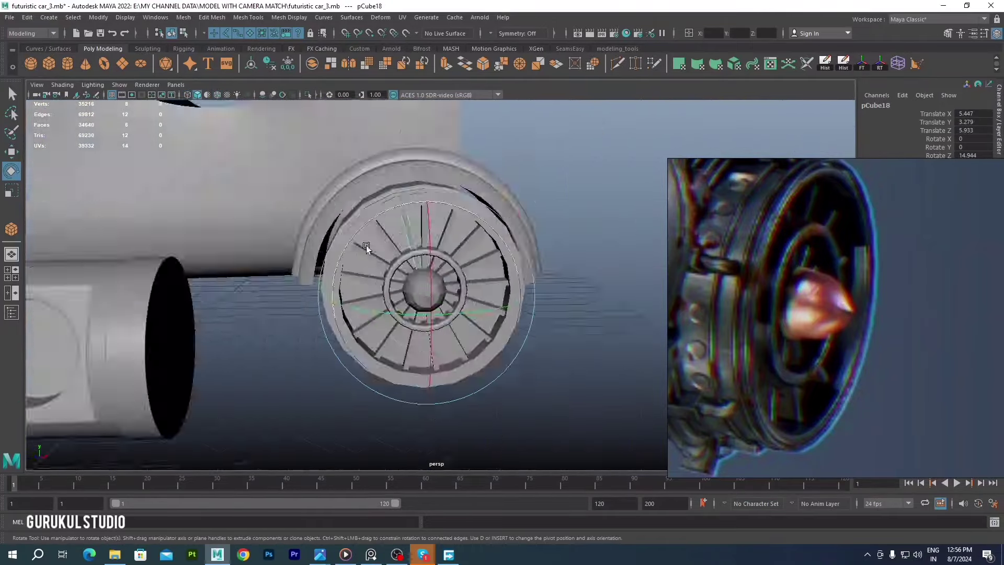
# Combine all spokes into one mesh and bevel its edges
pyautogui.press('space')
pyautogui.scroll(1, 551, 265)
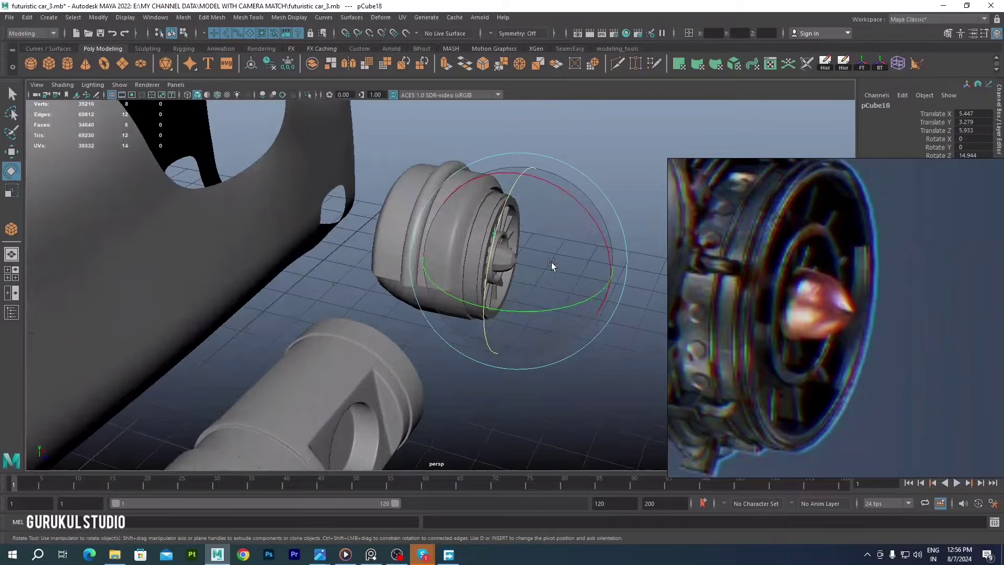
pyautogui.scroll(5, 432, 243)
pyautogui.scroll(-3, 463, 173)
pyautogui.scroll(3, 514, 230)
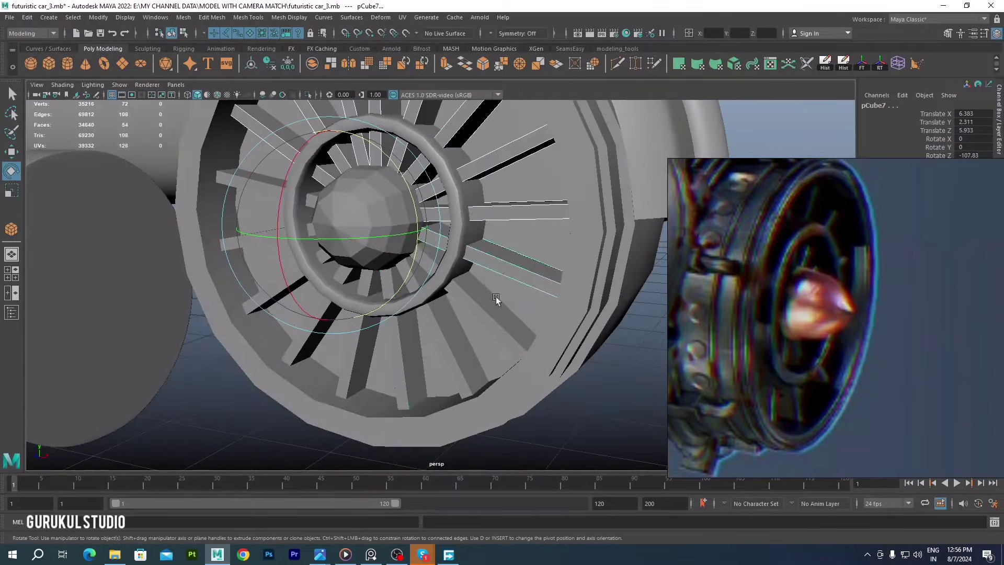
pyautogui.hotkey('ctrl', '1')
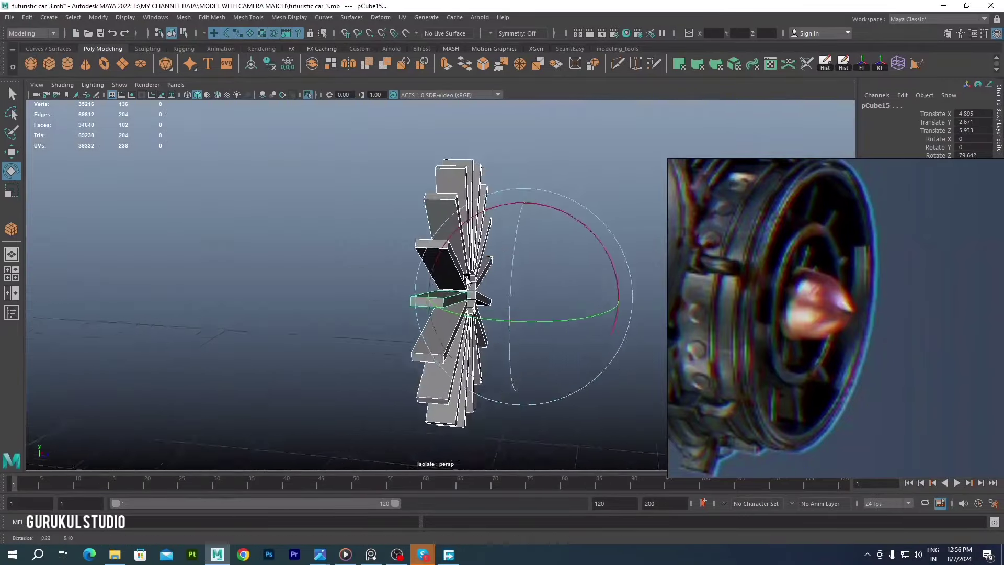
pyautogui.click(183, 17)
pyautogui.click(204, 54)
pyautogui.keyDown('shift'); pyautogui.rightClick(413, 300); pyautogui.keyUp('shift')
pyautogui.click(365, 293)
pyautogui.scroll(5, 366, 292)
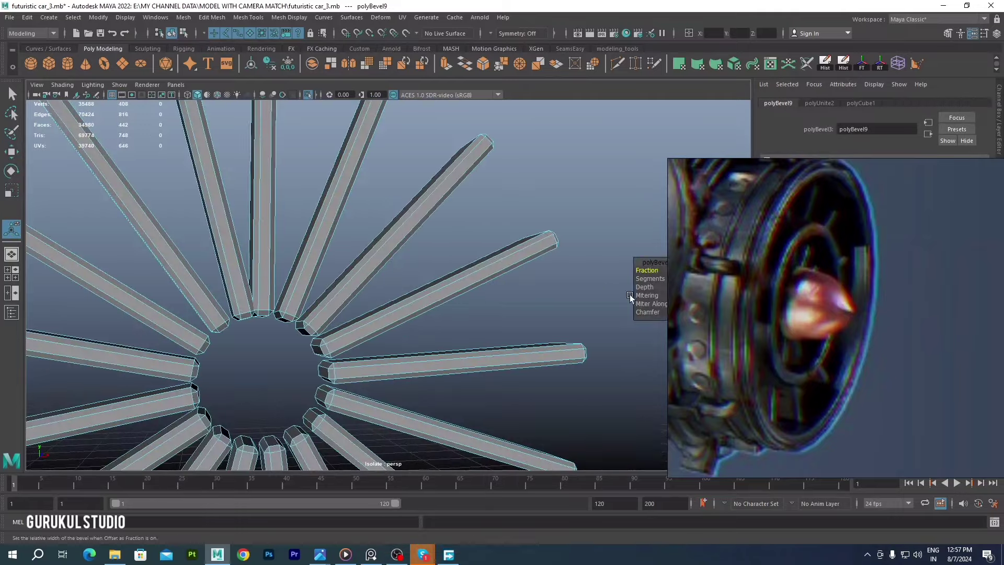
pyautogui.hotkey('ctrl', 'a')
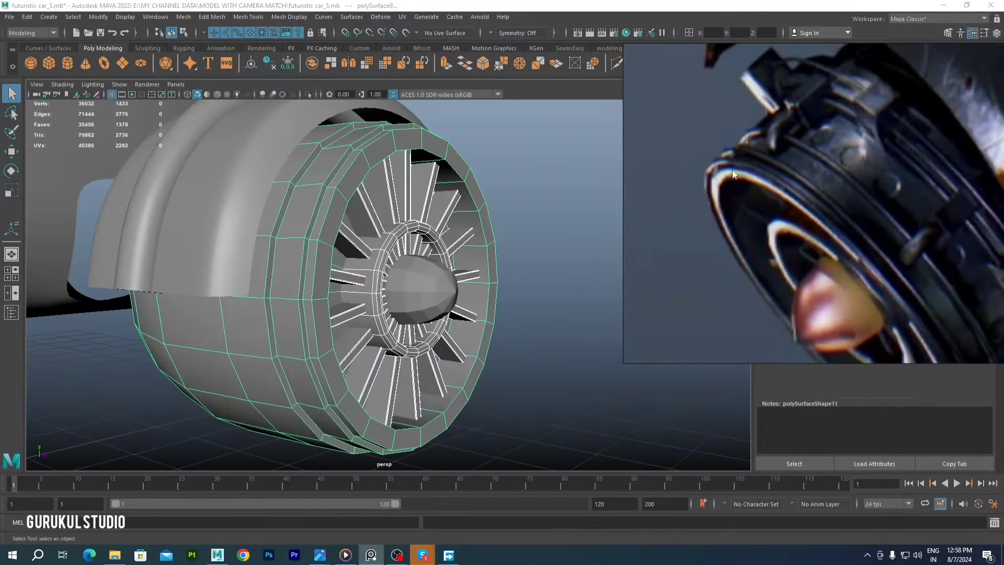
# Convert the selected wheel rim edges into thin swept rings around the casing
pyautogui.rightClick(417, 160)
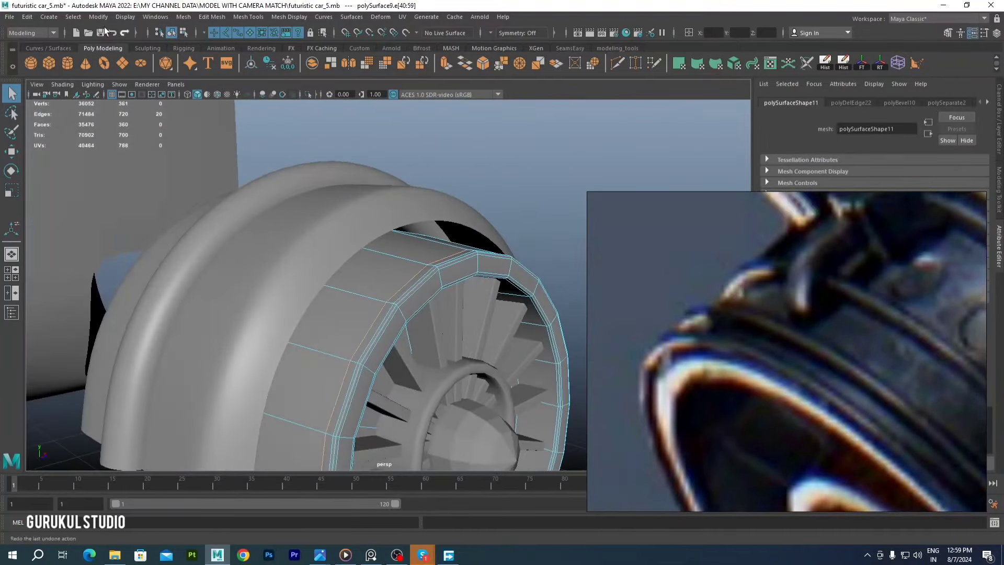
pyautogui.click(98, 16)
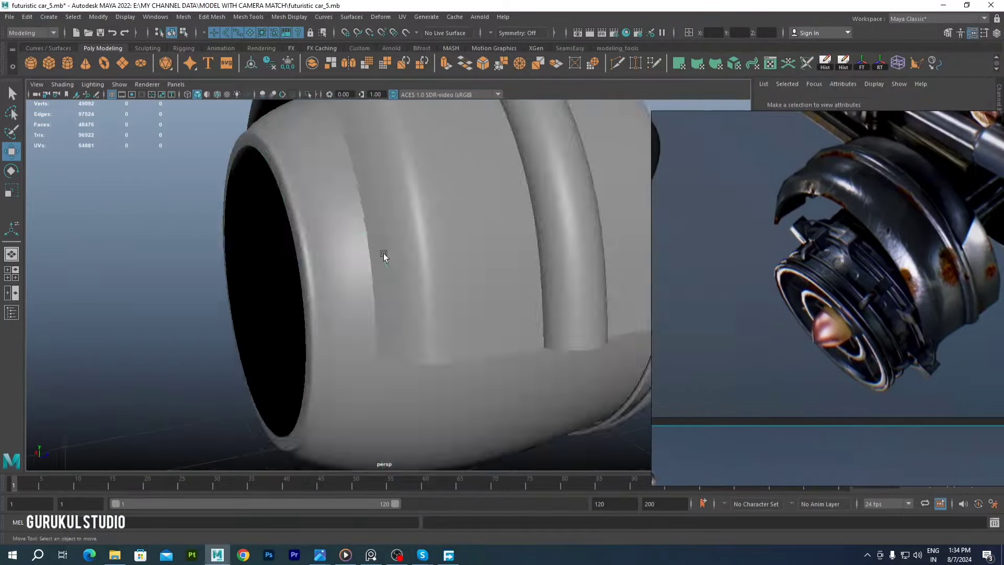
# Turn off the casing's smooth preview, then rotate and position the headlight sphere
pyautogui.click(335, 228)
pyautogui.press('1')
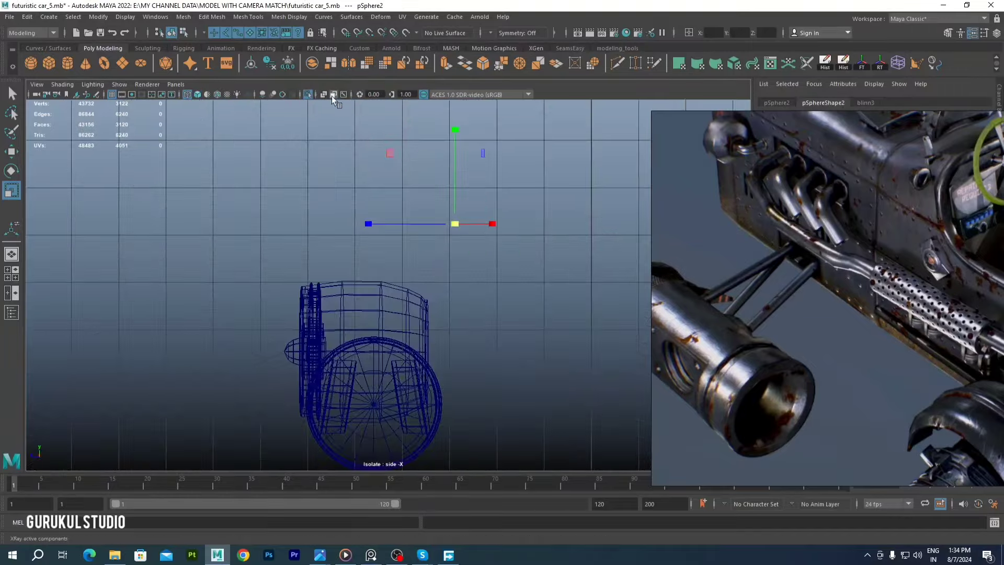
pyautogui.click(333, 97)
pyautogui.press('e')
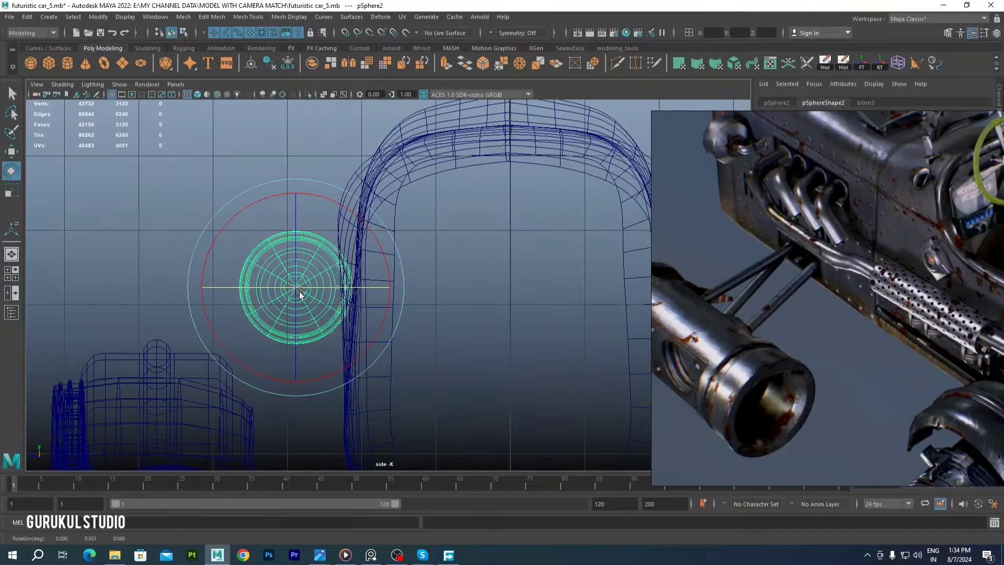
pyautogui.press('w')
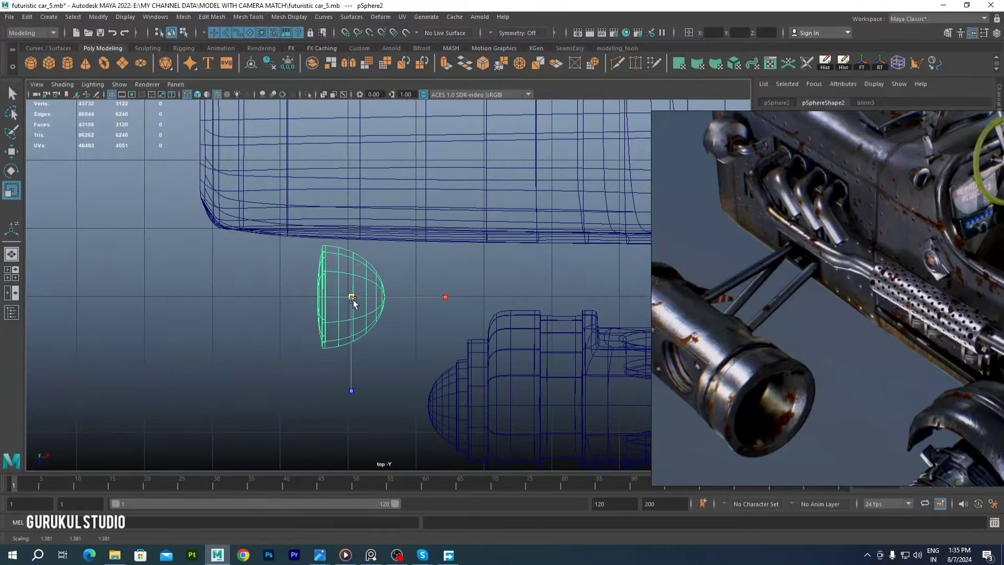
pyautogui.press('5')
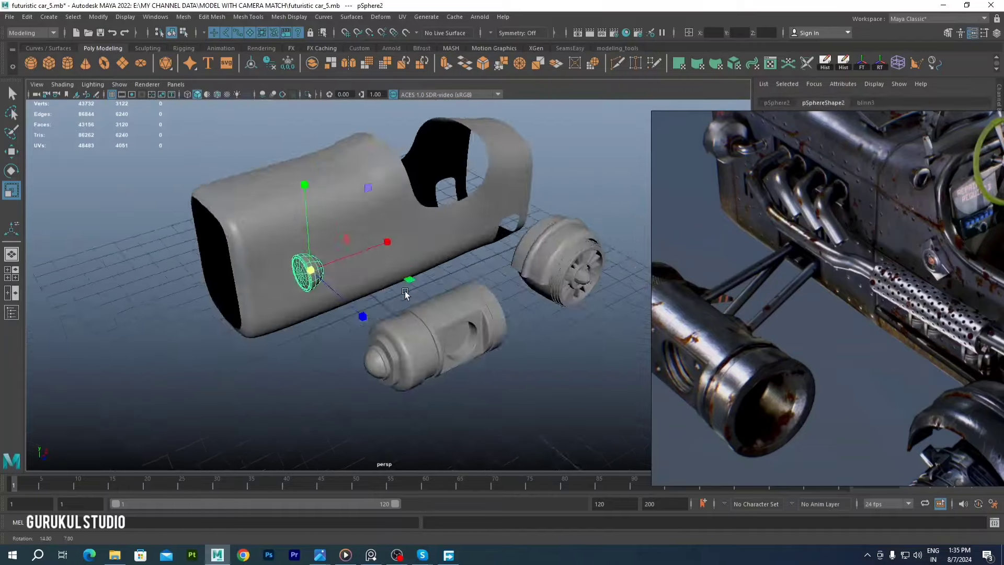
# Select the car body and zoom in to compare it with the reference
pyautogui.keyDown('alt'); pyautogui.moveTo(378, 249); pyautogui.dragTo(350, 305); pyautogui.keyUp('alt')
pyautogui.click(349, 304)
pyautogui.scroll(3, 388, 265)
pyautogui.scroll(-4, 388, 264)
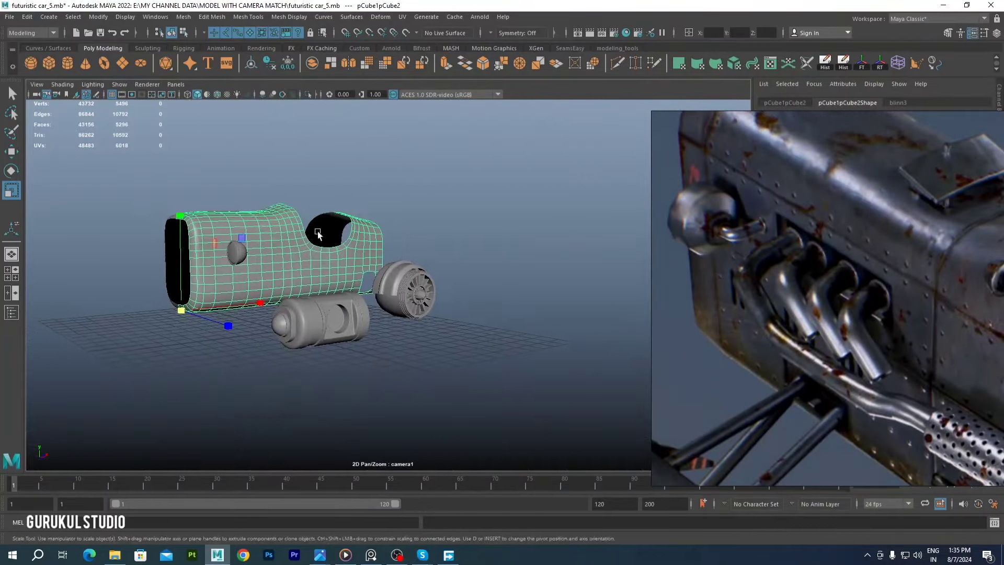
pyautogui.scroll(3, 488, 235)
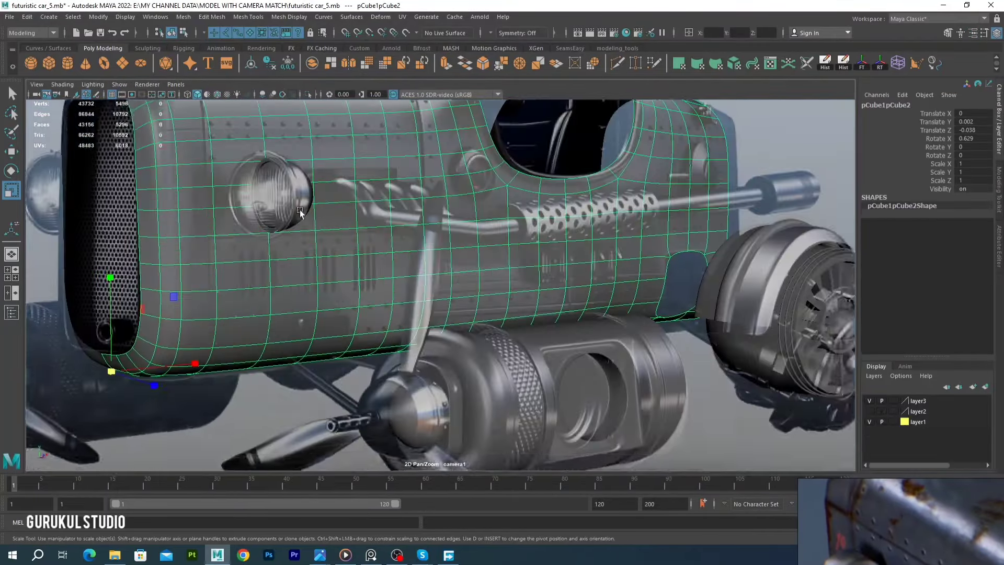
pyautogui.scroll(2, 487, 235)
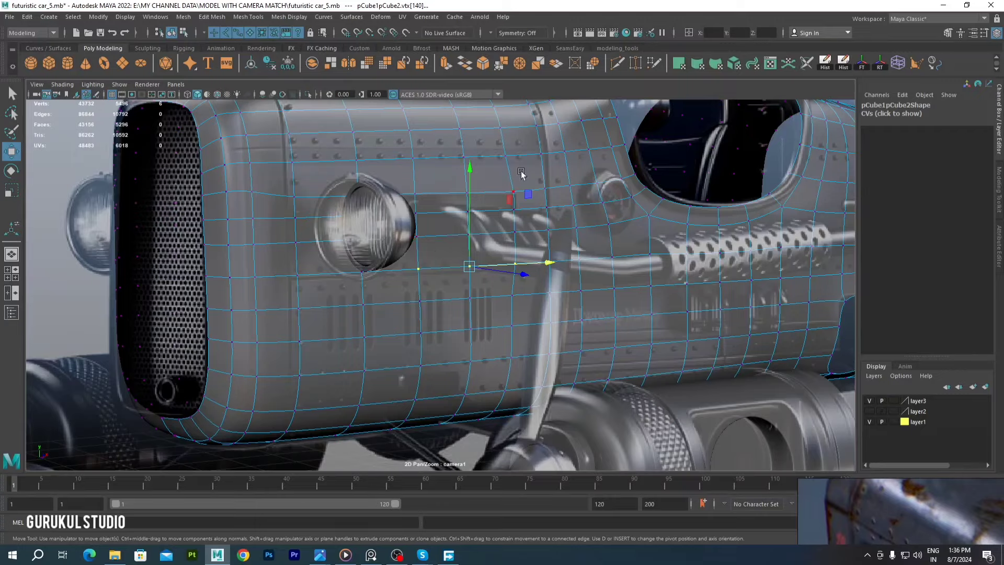
# Select the edge loop around the body's side and smooth its flow along the curvature
pyautogui.scroll(-2, 521, 173)
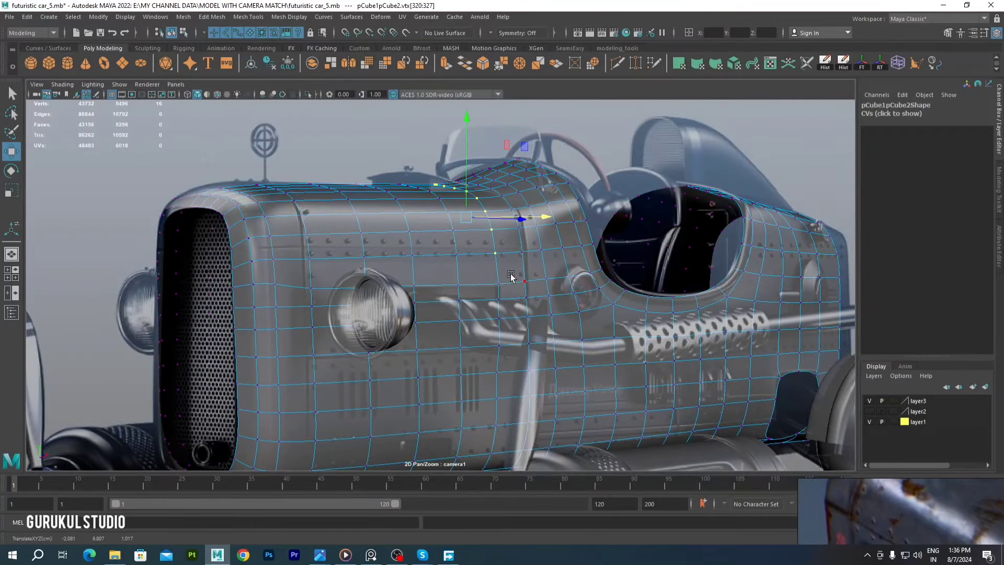
pyautogui.press('space')
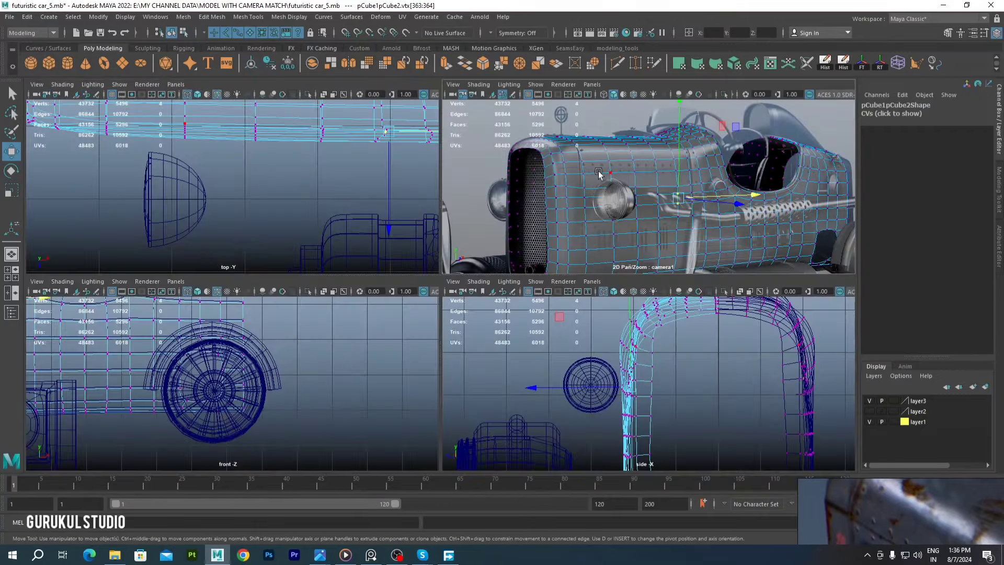
pyautogui.press('space')
pyautogui.scroll(3, 493, 231)
pyautogui.click(242, 225)
pyautogui.doubleClick(242, 226)
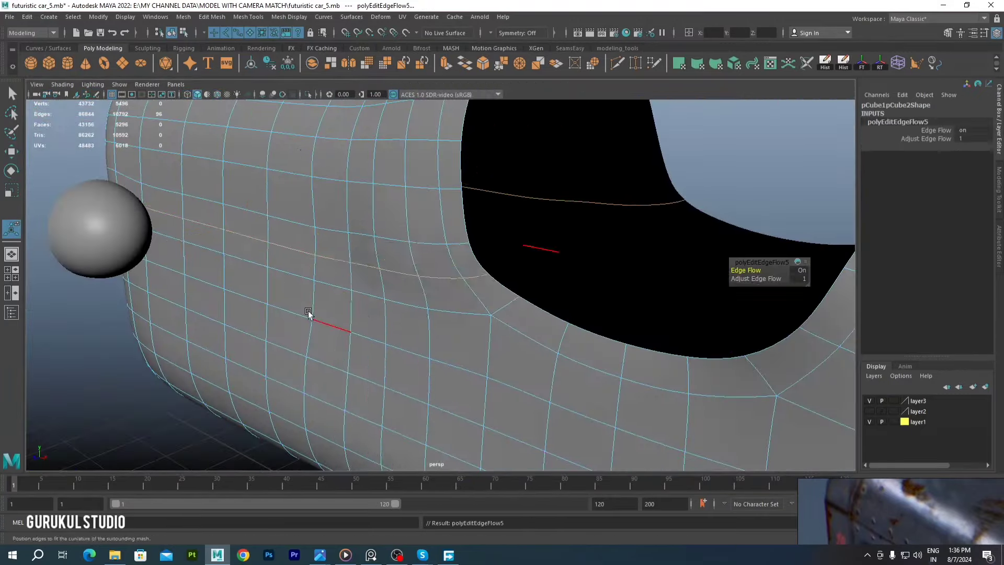
pyautogui.press('f')
pyautogui.press('r')
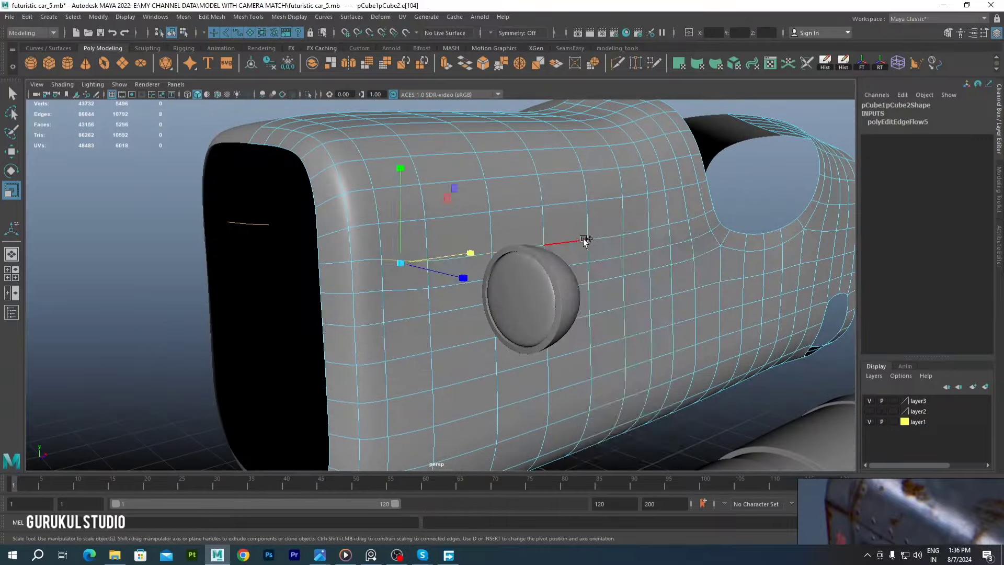
# Select further edge loops on the body and scale them
pyautogui.scroll(5, 609, 365)
pyautogui.click(635, 330)
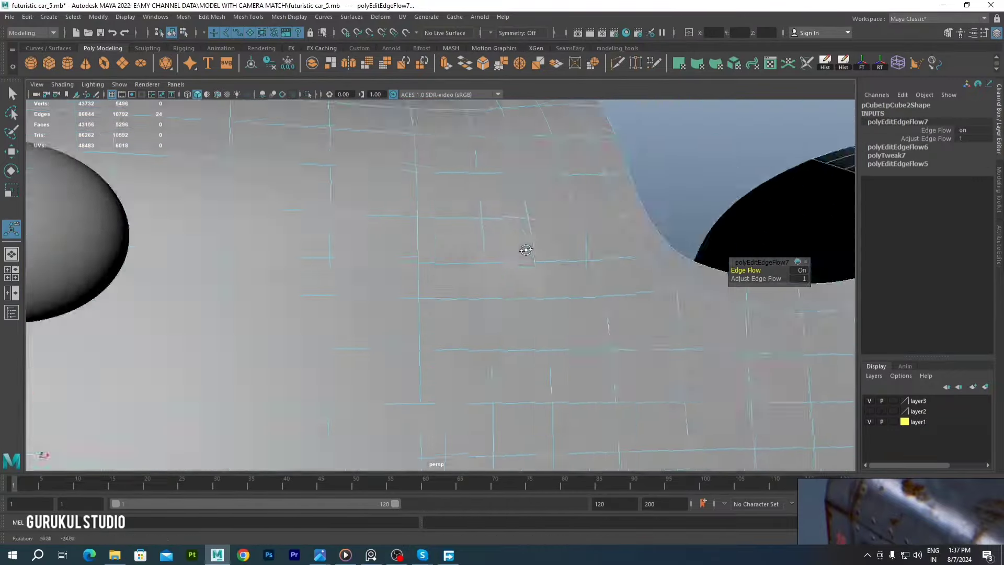
pyautogui.doubleClick(511, 261)
pyautogui.keyDown('shift'); pyautogui.moveTo(448, 219); pyautogui.dragTo(448, 323, button='right'); pyautogui.keyUp('shift')
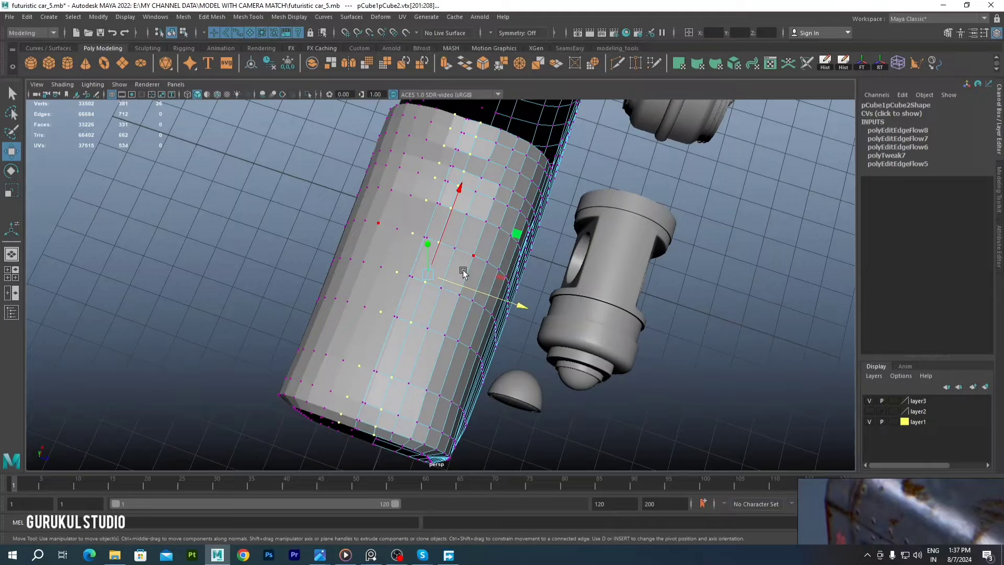
pyautogui.press('r')
pyautogui.keyDown('alt'); pyautogui.moveTo(463, 272); pyautogui.dragTo(443, 235); pyautogui.keyUp('alt')
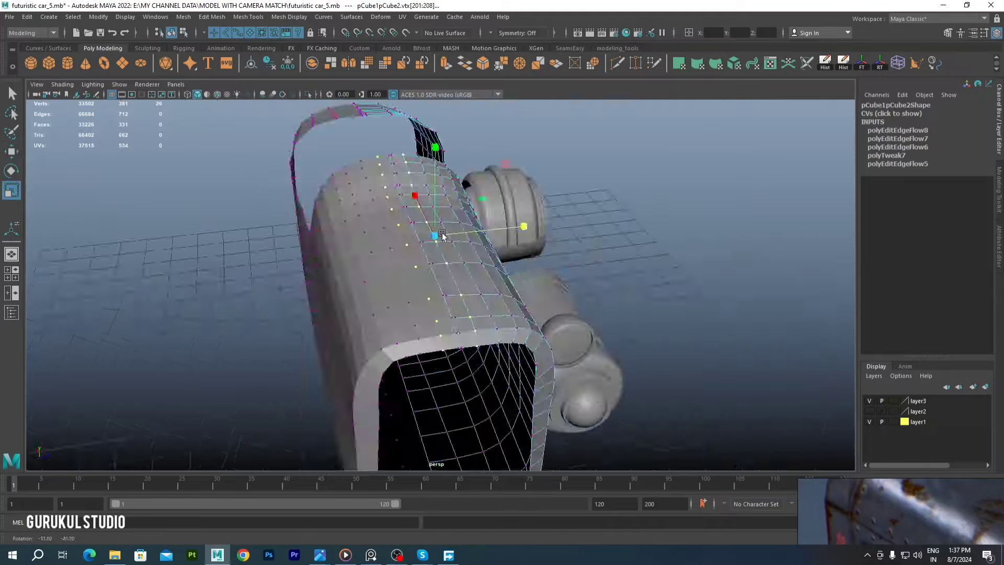
pyautogui.keyDown('alt'); pyautogui.moveTo(377, 286); pyautogui.dragTo(353, 249); pyautogui.keyUp('alt')
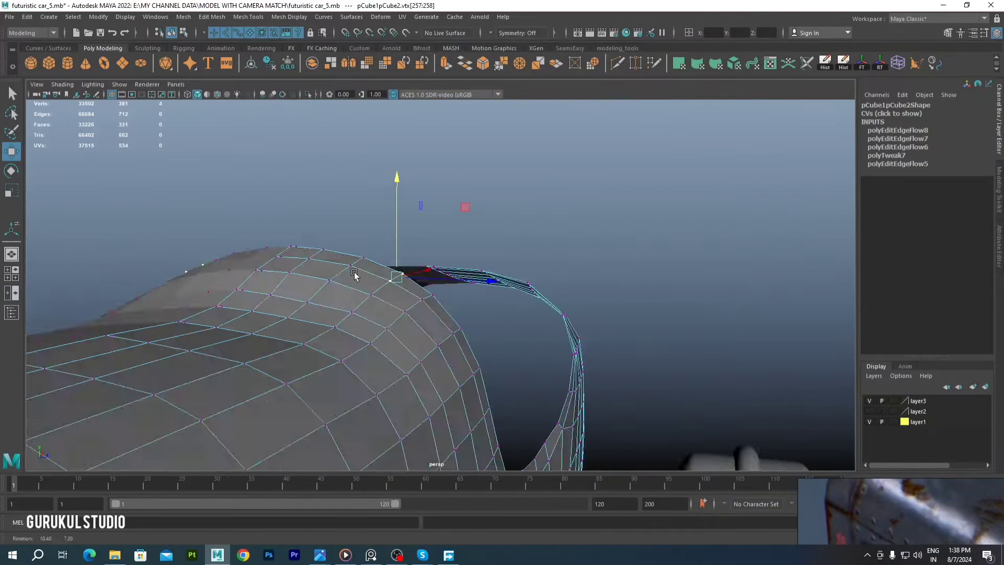
pyautogui.moveTo(363, 285)
pyautogui.keyDown('alt'); pyautogui.mouseDown()
pyautogui.moveTo(364, 341)
pyautogui.moveTo(411, 332)
pyautogui.moveTo(414, 278)
pyautogui.moveTo(511, 320)
pyautogui.moveTo(443, 296)
pyautogui.mouseUp(); pyautogui.keyUp('alt')
# Pull cockpit-edge vertices to reshape the opening, then select an edge loop along the side
pyautogui.click(410, 332)
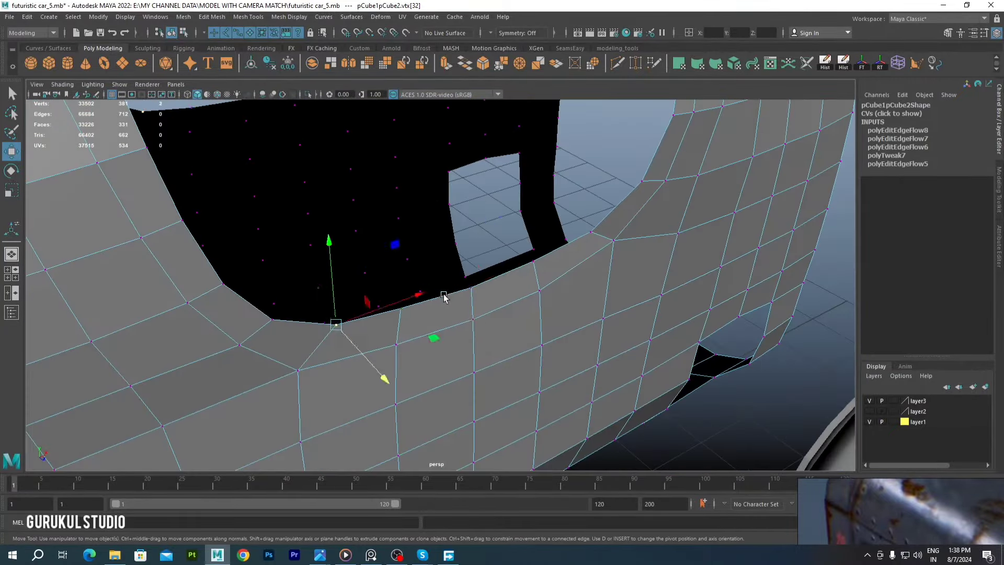
pyautogui.moveTo(500, 313)
pyautogui.keyDown('alt'); pyautogui.mouseDown()
pyautogui.moveTo(481, 296)
pyautogui.moveTo(455, 298)
pyautogui.moveTo(471, 286)
pyautogui.moveTo(569, 331)
pyautogui.moveTo(538, 336)
pyautogui.moveTo(565, 314)
pyautogui.moveTo(566, 272)
pyautogui.moveTo(555, 288)
pyautogui.moveTo(498, 219)
pyautogui.moveTo(470, 230)
pyautogui.moveTo(421, 225)
pyautogui.mouseUp(); pyautogui.keyUp('alt')
pyautogui.click(488, 315)
pyautogui.click(524, 325)
pyautogui.doubleClick(421, 225)
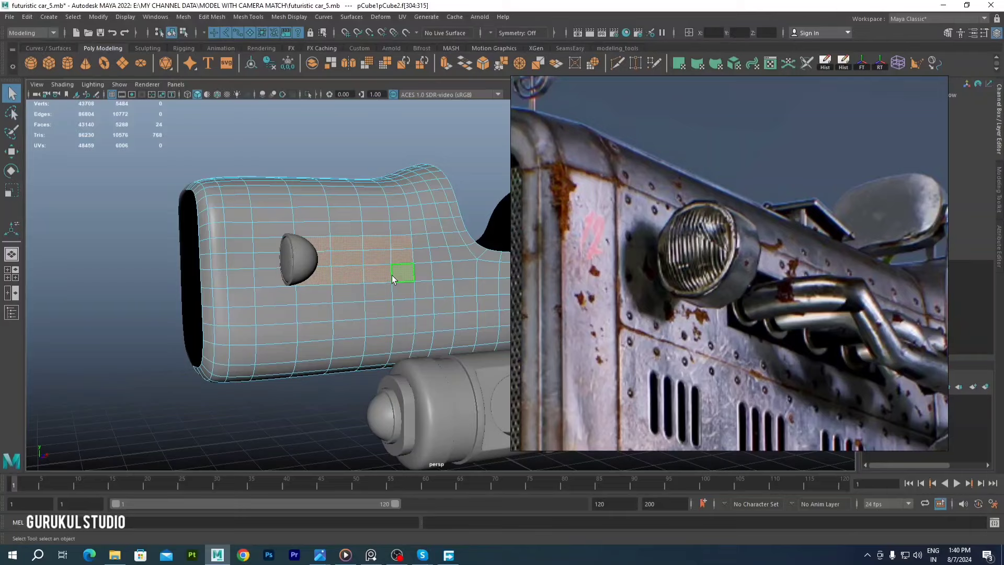
# Extrude the strip of faces behind the headlight and shrink it inward to inset the slot
pyautogui.press('f')
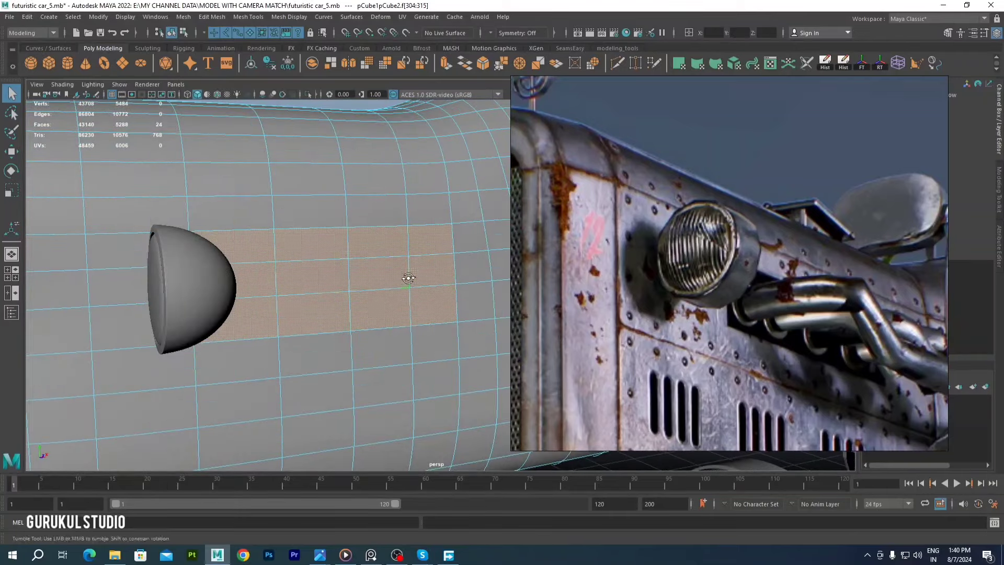
pyautogui.keyDown('shift'); pyautogui.moveTo(379, 271); pyautogui.dragTo(396, 283, button='right'); pyautogui.keyUp('shift')
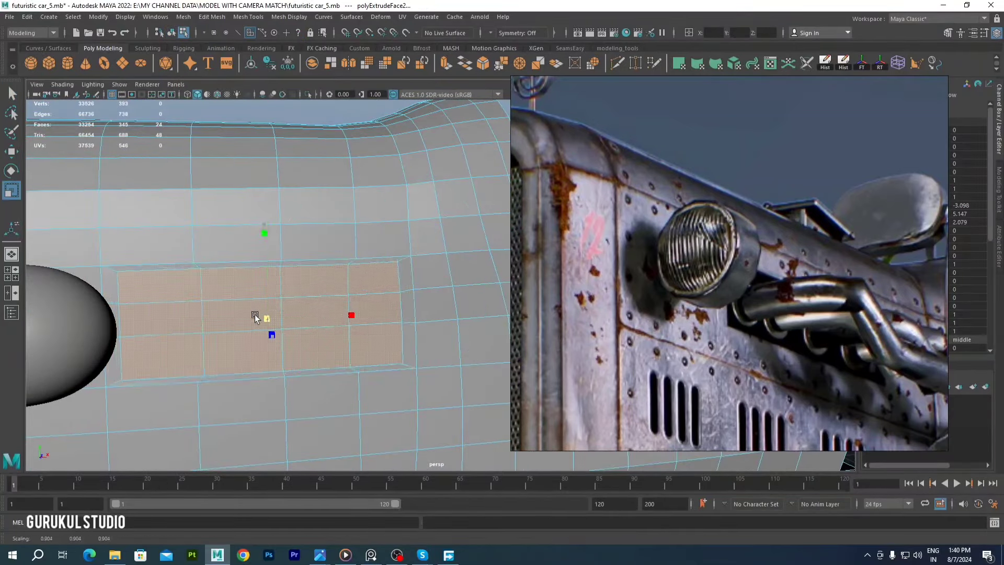
pyautogui.moveTo(280, 247)
pyautogui.keyDown('alt'); pyautogui.mouseDown()
pyautogui.moveTo(376, 271)
pyautogui.moveTo(376, 298)
pyautogui.moveTo(196, 169)
pyautogui.mouseUp(); pyautogui.keyUp('alt')
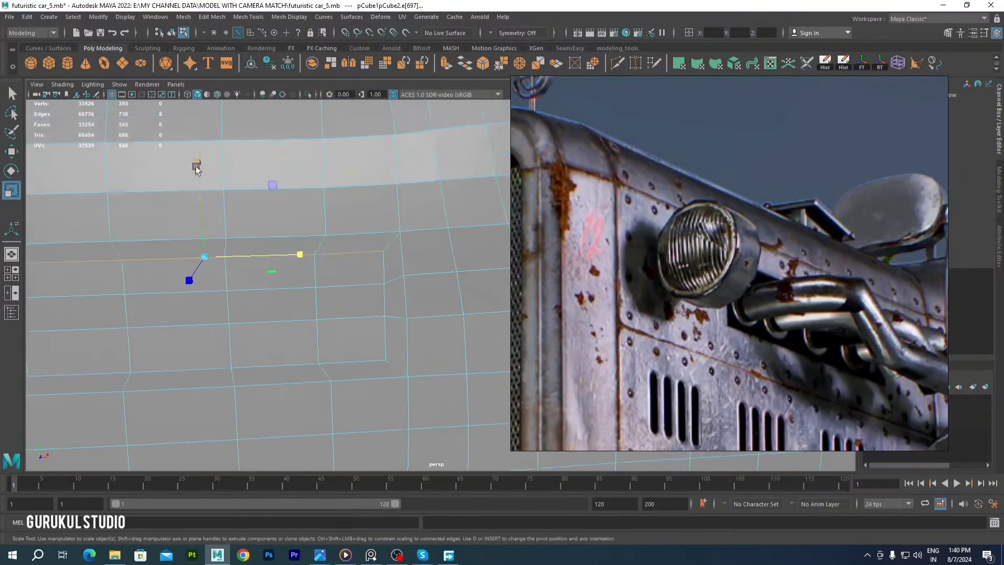
pyautogui.press('w')
pyautogui.moveTo(230, 302)
pyautogui.keyDown('alt'); pyautogui.mouseDown()
pyautogui.moveTo(331, 291)
pyautogui.moveTo(287, 256)
pyautogui.moveTo(425, 268)
pyautogui.mouseUp(); pyautogui.keyUp('alt')
# Undo an edge tweak and reselect faces inside the recessed slot
pyautogui.hotkey('ctrl', 'z')
pyautogui.keyDown('alt'); pyautogui.moveTo(473, 196); pyautogui.dragTo(309, 266); pyautogui.keyUp('alt')
pyautogui.moveTo(308, 266); pyautogui.dragTo(309, 303, button='right')
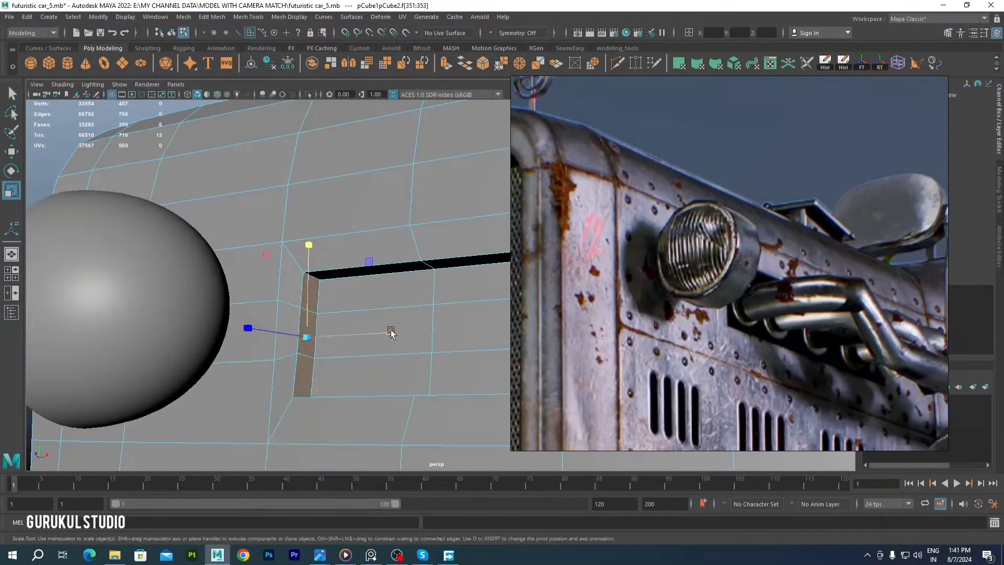
pyautogui.scroll(-3, 391, 333)
pyautogui.keyDown('alt'); pyautogui.moveTo(632, 287); pyautogui.dragTo(418, 261); pyautogui.keyUp('alt')
pyautogui.click(322, 220)
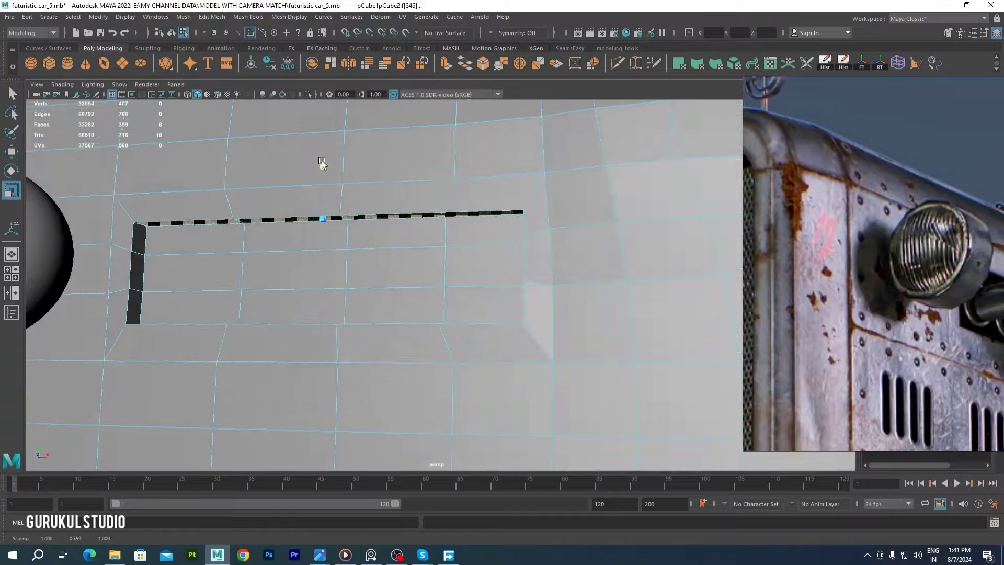
pyautogui.keyDown('alt'); pyautogui.moveTo(322, 163); pyautogui.dragTo(460, 303); pyautogui.keyUp('alt')
pyautogui.click(465, 310)
pyautogui.moveTo(321, 335)
pyautogui.keyDown('alt'); pyautogui.mouseDown()
pyautogui.moveTo(376, 287)
pyautogui.moveTo(477, 272)
pyautogui.moveTo(533, 206)
pyautogui.moveTo(408, 240)
pyautogui.moveTo(399, 293)
pyautogui.moveTo(357, 302)
pyautogui.moveTo(441, 298)
pyautogui.moveTo(455, 251)
pyautogui.moveTo(522, 260)
pyautogui.moveTo(431, 275)
pyautogui.mouseUp(); pyautogui.keyUp('alt')
# Extrude the body's open border edge into a thick rim and restore smooth preview
pyautogui.press('F8')
pyautogui.press('F11')
pyautogui.press('1')
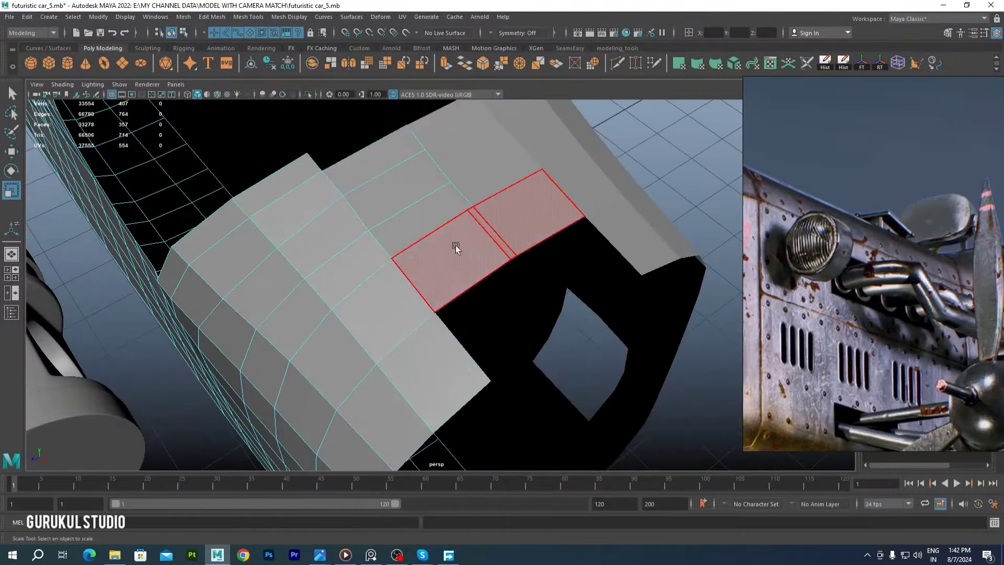
pyautogui.keyDown('shift'); pyautogui.moveTo(416, 211); pyautogui.dragTo(412, 223, button='right'); pyautogui.keyUp('shift')
pyautogui.keyDown('alt'); pyautogui.moveTo(411, 224); pyautogui.dragTo(322, 179); pyautogui.keyUp('alt')
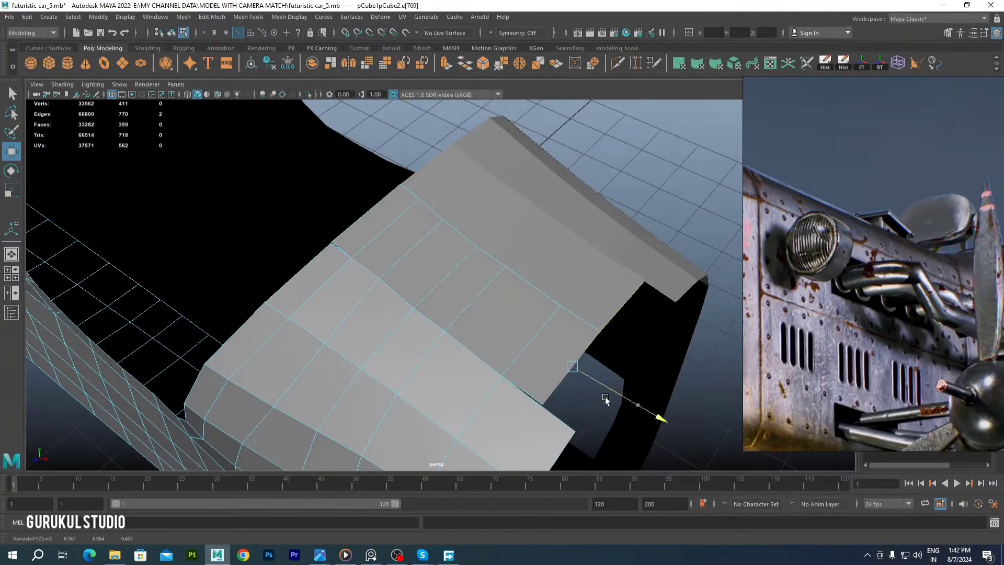
pyautogui.keyDown('alt'); pyautogui.moveTo(605, 400); pyautogui.dragTo(542, 325); pyautogui.keyUp('alt')
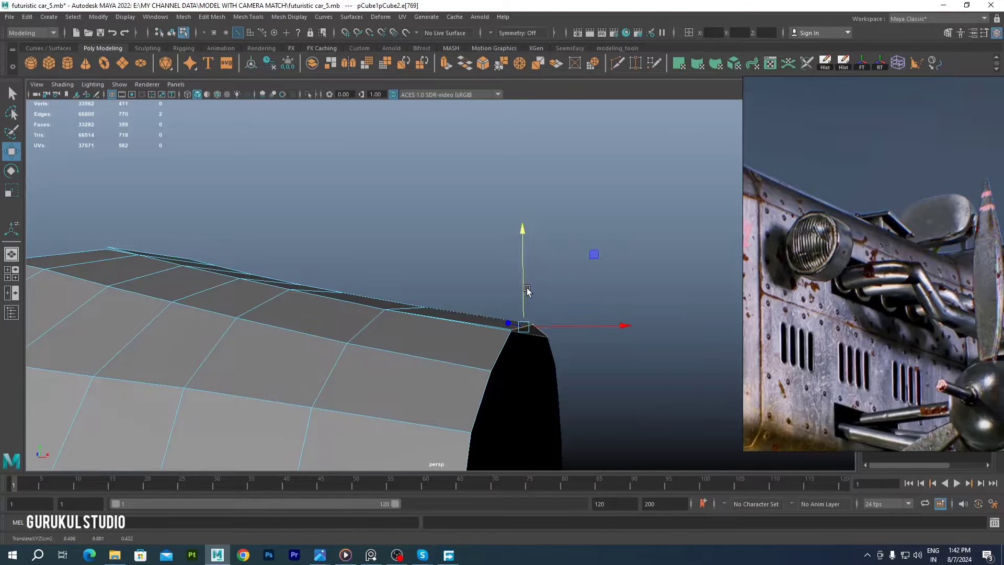
pyautogui.keyDown('alt'); pyautogui.moveTo(526, 290); pyautogui.dragTo(482, 341); pyautogui.keyUp('alt')
pyautogui.press('3')
# Return to object mode, reframe the whole car from the front, and enter edge editing
pyautogui.moveTo(442, 271)
pyautogui.keyDown('alt'); pyautogui.mouseDown()
pyautogui.moveTo(444, 219)
pyautogui.moveTo(455, 265)
pyautogui.mouseUp(); pyautogui.keyUp('alt')
pyautogui.press('F8')
pyautogui.press('q')
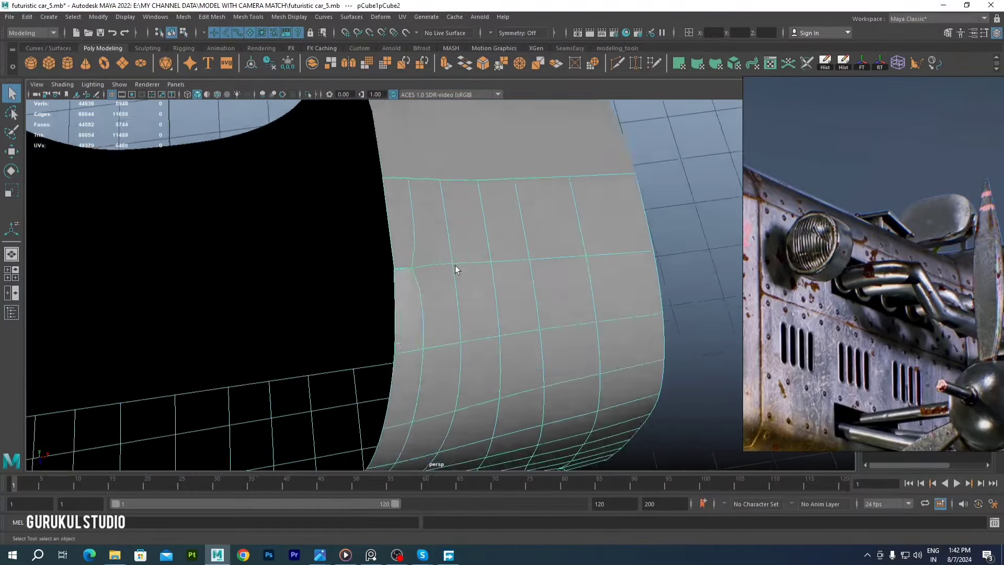
pyautogui.moveTo(454, 265); pyautogui.dragTo(444, 220, button='right')
pyautogui.scroll(-5, 507, 256)
pyautogui.keyDown('alt'); pyautogui.moveTo(507, 256); pyautogui.dragTo(333, 241, button='middle'); pyautogui.keyUp('alt')
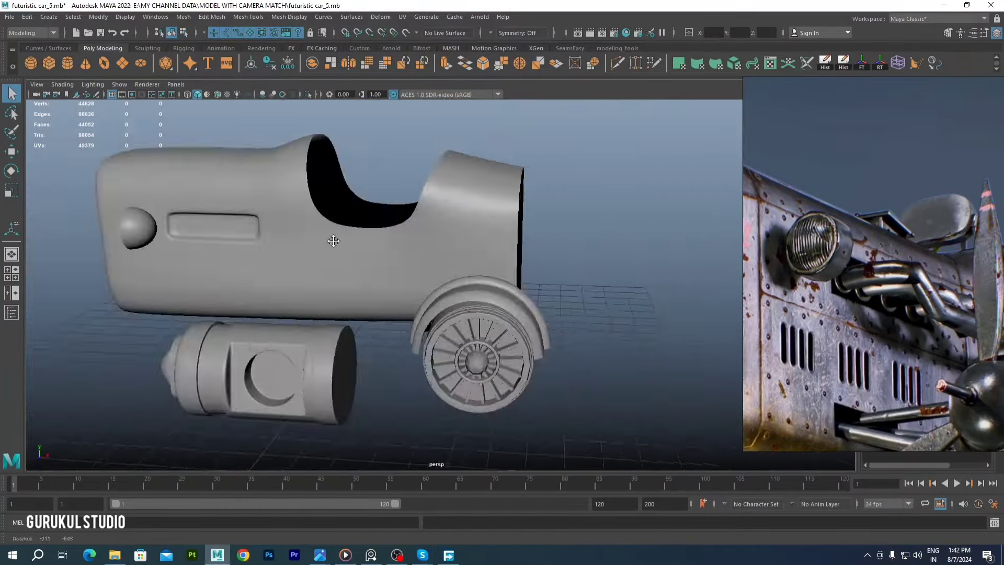
pyautogui.moveTo(334, 241)
pyautogui.keyDown('alt'); pyautogui.mouseDown()
pyautogui.moveTo(307, 244)
pyautogui.moveTo(368, 324)
pyautogui.mouseUp(); pyautogui.keyUp('alt')
pyautogui.scroll(5, 313, 246)
pyautogui.press('F10')
# Select and move edges at the body's front rim and front corner
pyautogui.press('w')
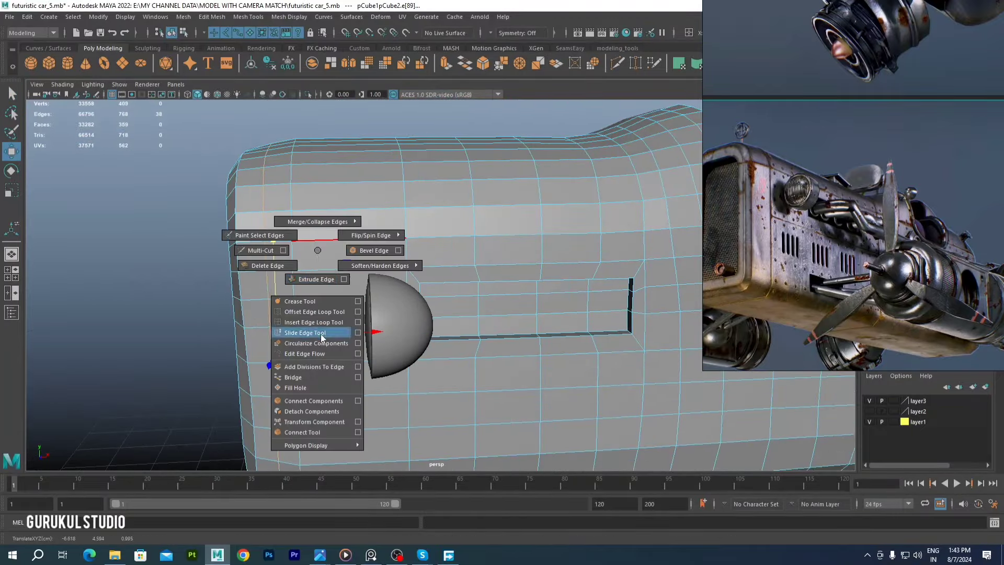
pyautogui.keyDown('shift'); pyautogui.moveTo(321, 337); pyautogui.dragTo(318, 294, button='right'); pyautogui.keyUp('shift')
pyautogui.keyDown('alt'); pyautogui.moveTo(318, 293); pyautogui.dragTo(366, 254); pyautogui.keyUp('alt')
pyautogui.press('4')
pyautogui.press('5')
pyautogui.press('space')
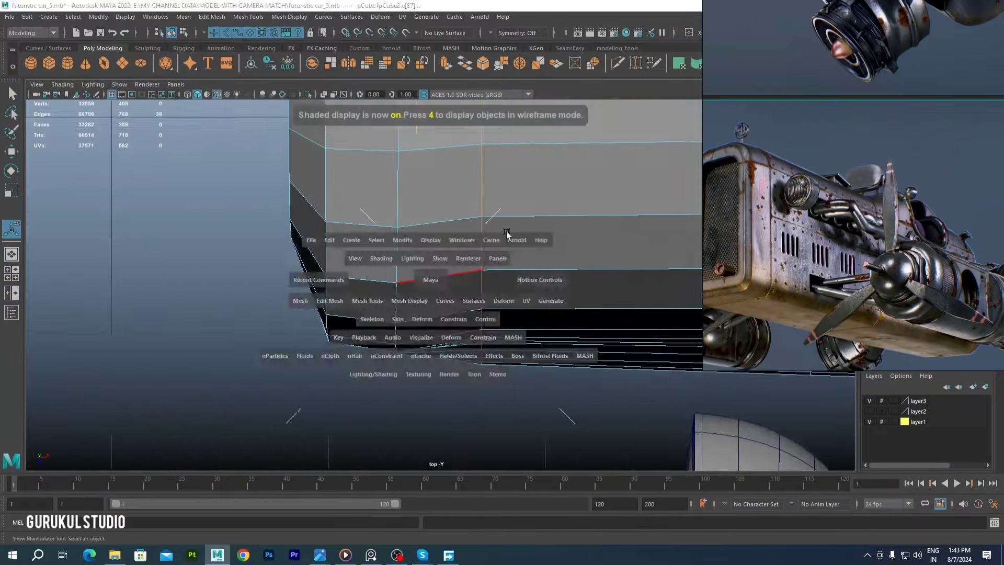
pyautogui.moveTo(467, 253); pyautogui.dragTo(467, 277, button='right')
pyautogui.keyDown('alt'); pyautogui.moveTo(456, 287); pyautogui.dragTo(526, 188); pyautogui.keyUp('alt')
pyautogui.moveTo(473, 241); pyautogui.dragTo(473, 220, button='right')
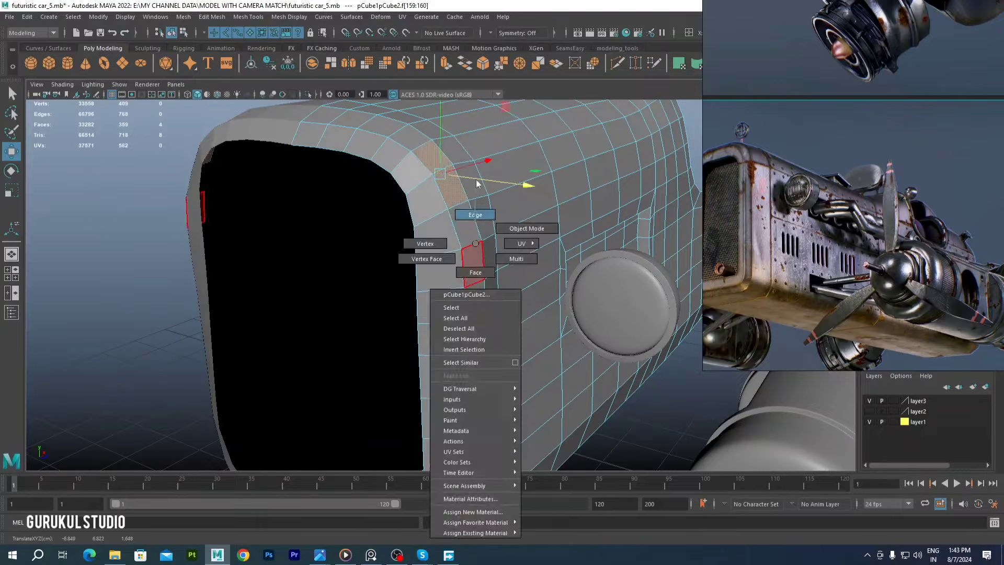
pyautogui.click(471, 283)
pyautogui.press('w')
# Select an edge loop along the body side and even out its flow
pyautogui.keyDown('alt'); pyautogui.moveTo(514, 292); pyautogui.dragTo(416, 276); pyautogui.keyUp('alt')
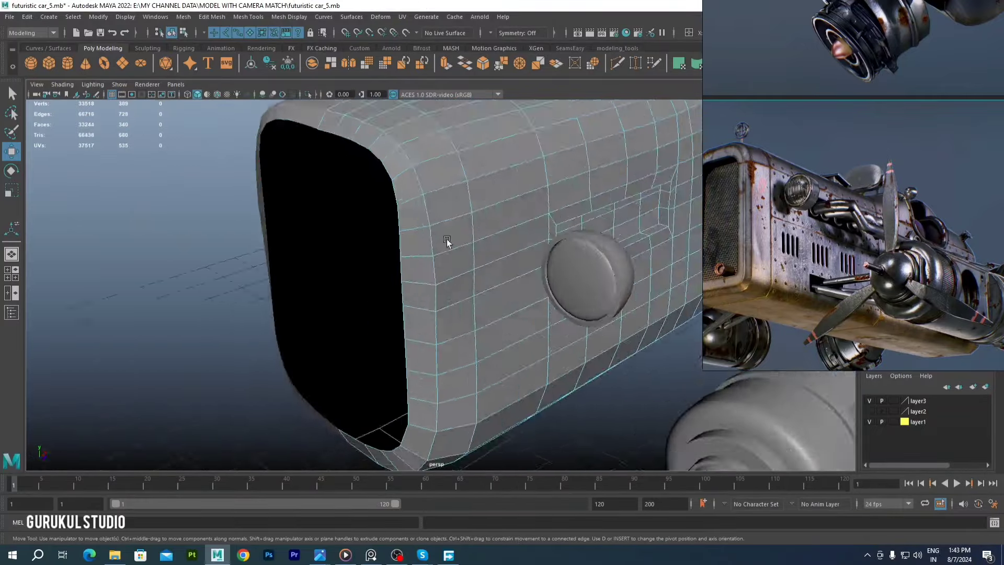
pyautogui.keyDown('alt'); pyautogui.moveTo(463, 194); pyautogui.dragTo(410, 245); pyautogui.keyUp('alt')
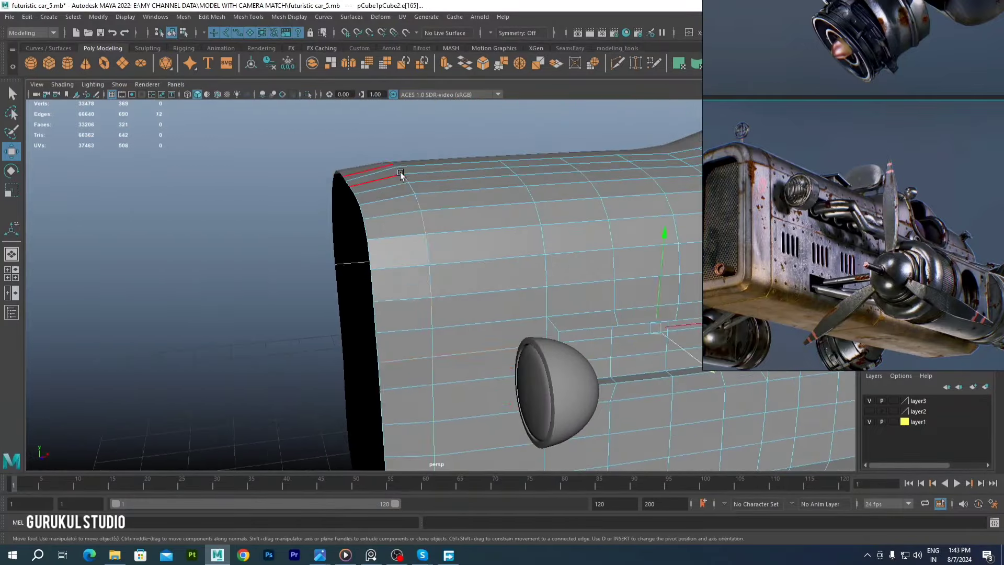
pyautogui.moveTo(400, 174)
pyautogui.keyDown('alt'); pyautogui.mouseDown()
pyautogui.moveTo(470, 359)
pyautogui.moveTo(394, 262)
pyautogui.moveTo(386, 273)
pyautogui.moveTo(337, 134)
pyautogui.mouseUp(); pyautogui.keyUp('alt')
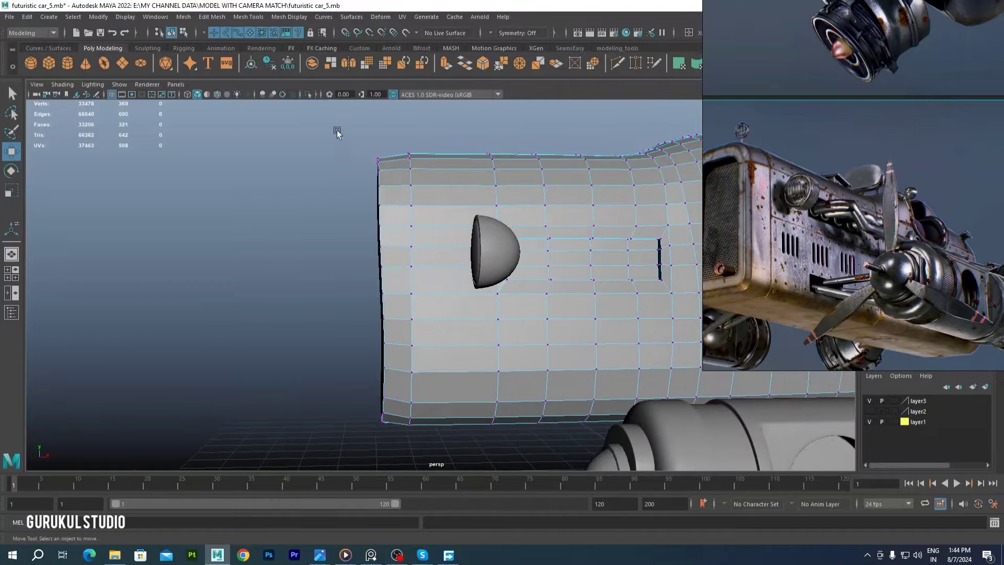
pyautogui.doubleClick(467, 302)
pyautogui.moveTo(468, 301)
pyautogui.keyDown('alt'); pyautogui.mouseDown()
pyautogui.moveTo(386, 332)
pyautogui.moveTo(451, 323)
pyautogui.moveTo(459, 239)
pyautogui.moveTo(437, 287)
pyautogui.moveTo(443, 260)
pyautogui.mouseUp(); pyautogui.keyUp('alt')
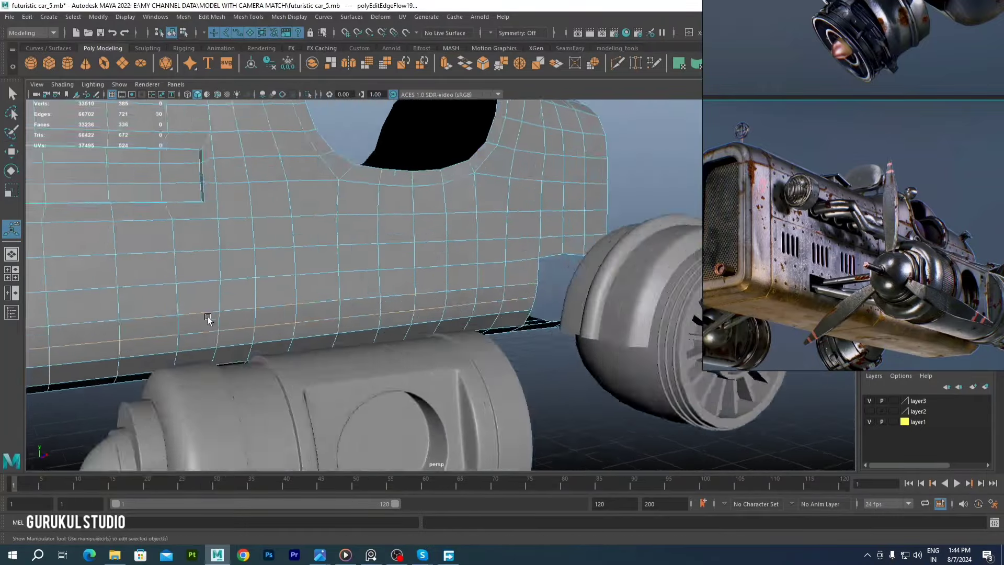
pyautogui.moveTo(406, 413)
pyautogui.keyDown('alt'); pyautogui.mouseDown()
pyautogui.moveTo(178, 318)
pyautogui.moveTo(422, 249)
pyautogui.moveTo(356, 306)
pyautogui.mouseUp(); pyautogui.keyUp('alt')
# Fit another loop to the body's curvature and scale the edges along the slot's top
pyautogui.press('F8')
pyautogui.press('q')
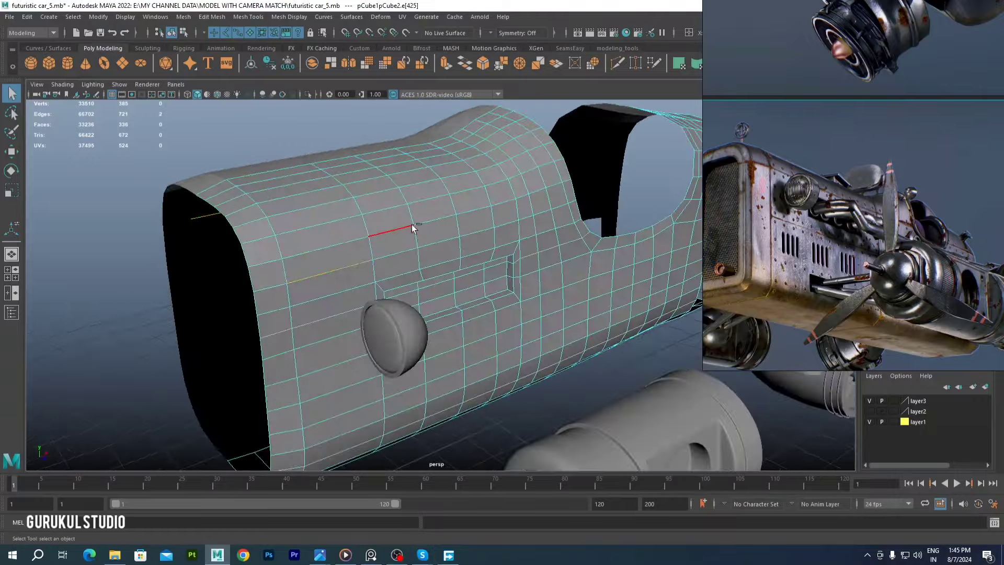
pyautogui.keyDown('alt'); pyautogui.moveTo(415, 265); pyautogui.dragTo(427, 301); pyautogui.keyUp('alt')
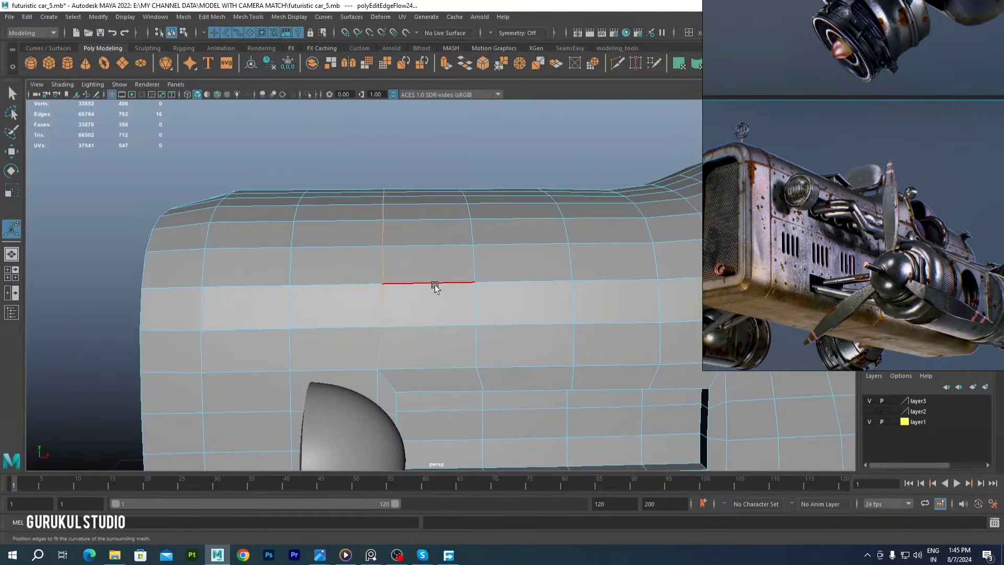
pyautogui.press('r')
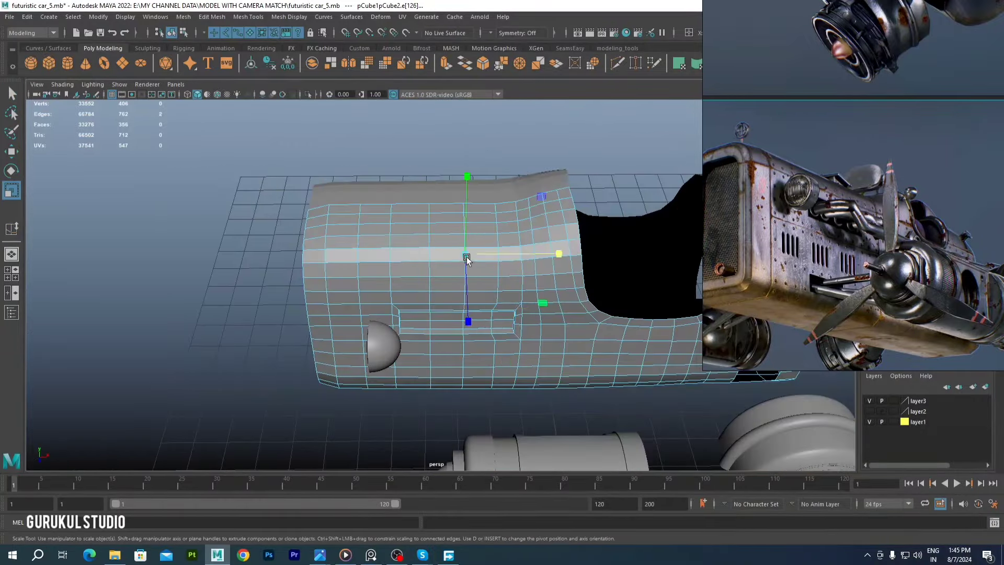
pyautogui.click(435, 339)
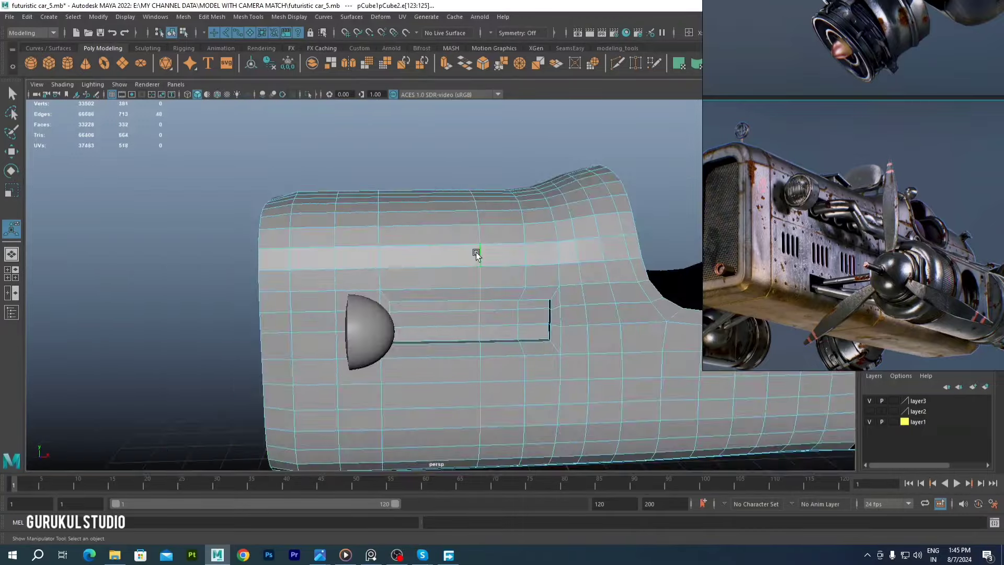
# Scale the extruded slot edges outward around the side slot
pyautogui.press('r')
pyautogui.keyDown('shift'); pyautogui.moveTo(448, 337); pyautogui.dragTo(366, 366); pyautogui.keyUp('shift')
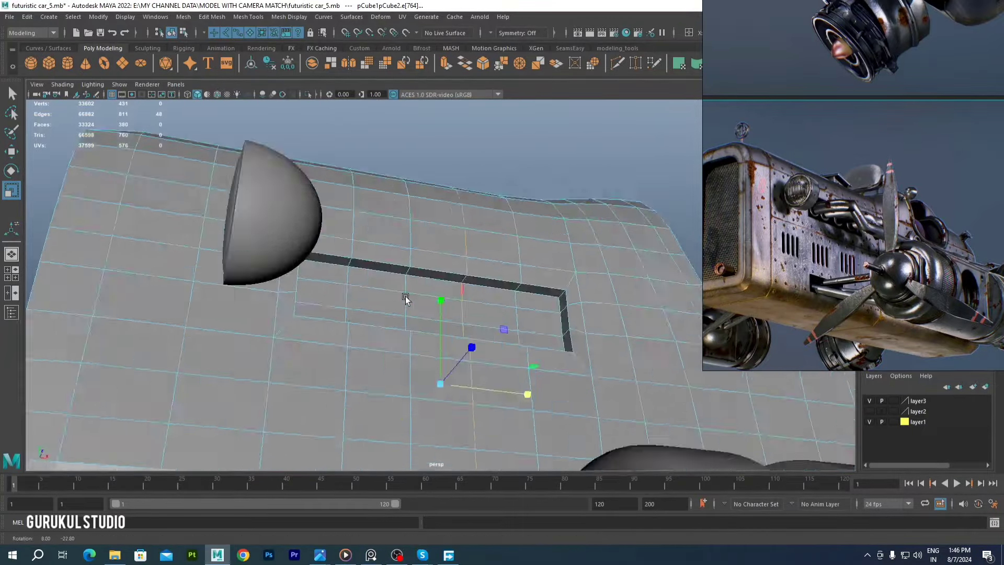
pyautogui.moveTo(406, 295)
pyautogui.keyDown('alt'); pyautogui.mouseDown()
pyautogui.moveTo(407, 237)
pyautogui.moveTo(431, 250)
pyautogui.mouseUp(); pyautogui.keyUp('alt')
pyautogui.scroll(5, 455, 217)
pyautogui.scroll(4, 462, 184)
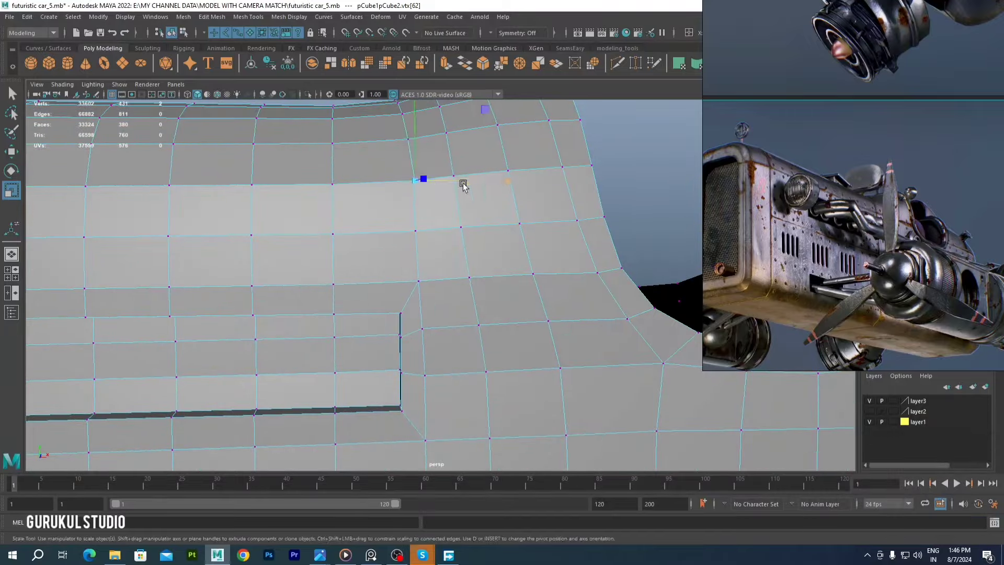
pyautogui.scroll(-5, 445, 189)
pyautogui.moveTo(459, 281)
pyautogui.keyDown('alt'); pyautogui.mouseDown()
pyautogui.moveTo(428, 258)
pyautogui.moveTo(455, 228)
pyautogui.moveTo(352, 256)
pyautogui.mouseUp(); pyautogui.keyUp('alt')
pyautogui.scroll(4, 455, 229)
# Select the ring of faces around the slot and repeat the last operation on them
pyautogui.doubleClick(299, 271)
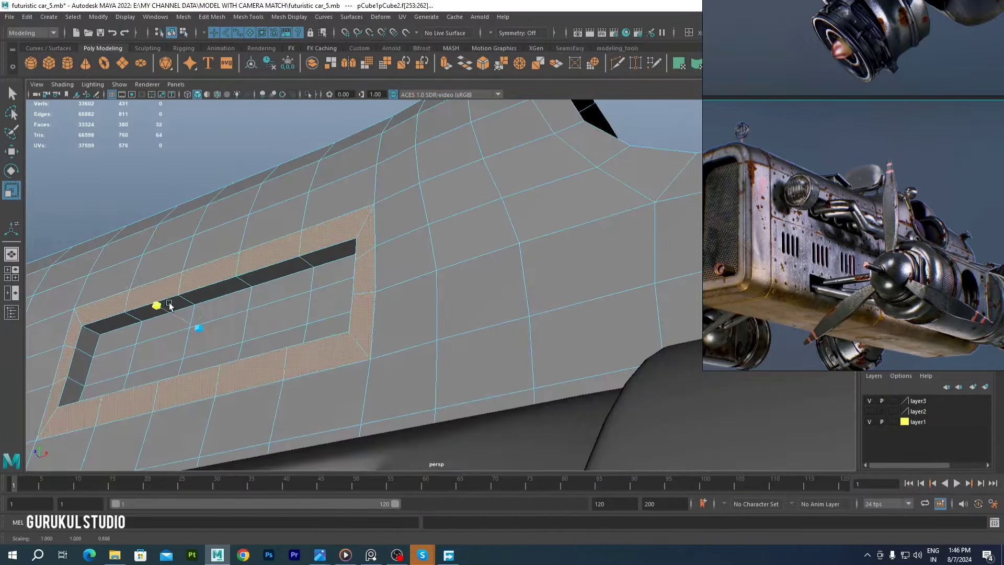
pyautogui.keyDown('alt'); pyautogui.moveTo(169, 304); pyautogui.dragTo(203, 218); pyautogui.keyUp('alt')
pyautogui.scroll(2, 203, 219)
pyautogui.keyDown('shift'); pyautogui.doubleClick(203, 264); pyautogui.keyUp('shift')
pyautogui.scroll(-5, 377, 278)
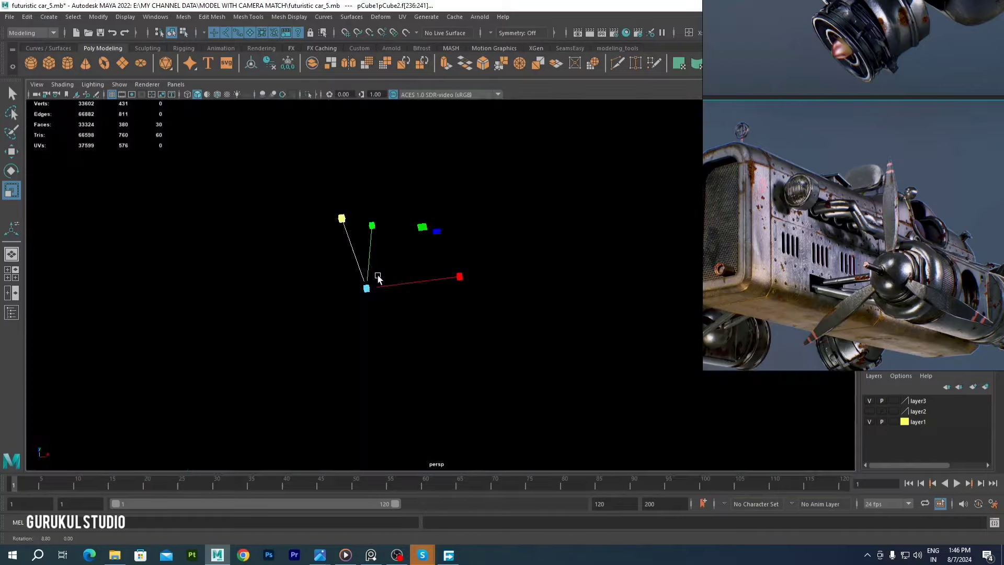
pyautogui.keyDown('alt'); pyautogui.moveTo(377, 278); pyautogui.dragTo(396, 309); pyautogui.keyUp('alt')
pyautogui.scroll(4, 396, 309)
pyautogui.moveTo(365, 183)
pyautogui.keyDown('alt'); pyautogui.mouseDown()
pyautogui.moveTo(354, 288)
pyautogui.moveTo(448, 218)
pyautogui.moveTo(428, 202)
pyautogui.mouseUp(); pyautogui.keyUp('alt')
pyautogui.press('q')
pyautogui.scroll(3, 477, 213)
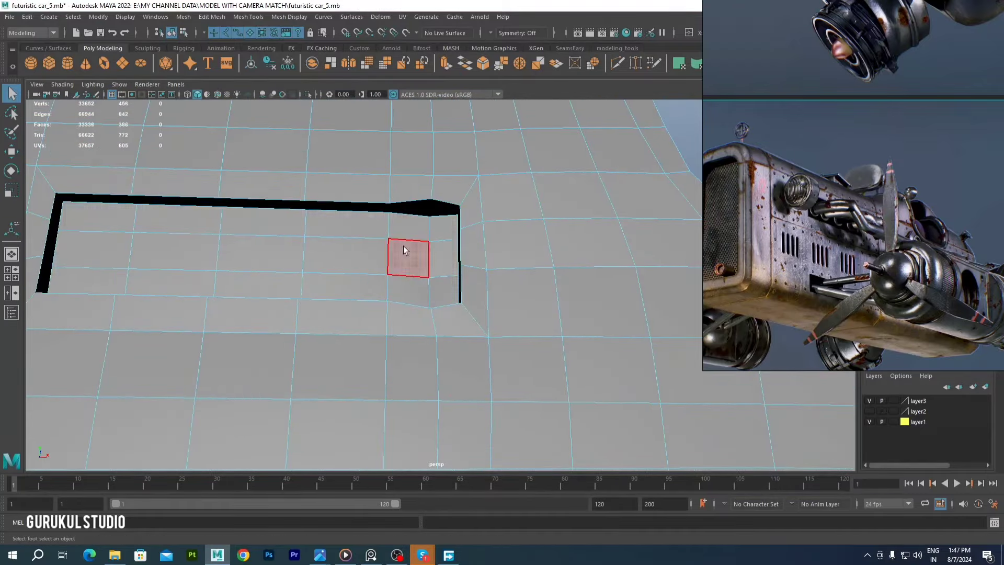
pyautogui.keyDown('alt'); pyautogui.moveTo(403, 250); pyautogui.dragTo(420, 233); pyautogui.keyUp('alt')
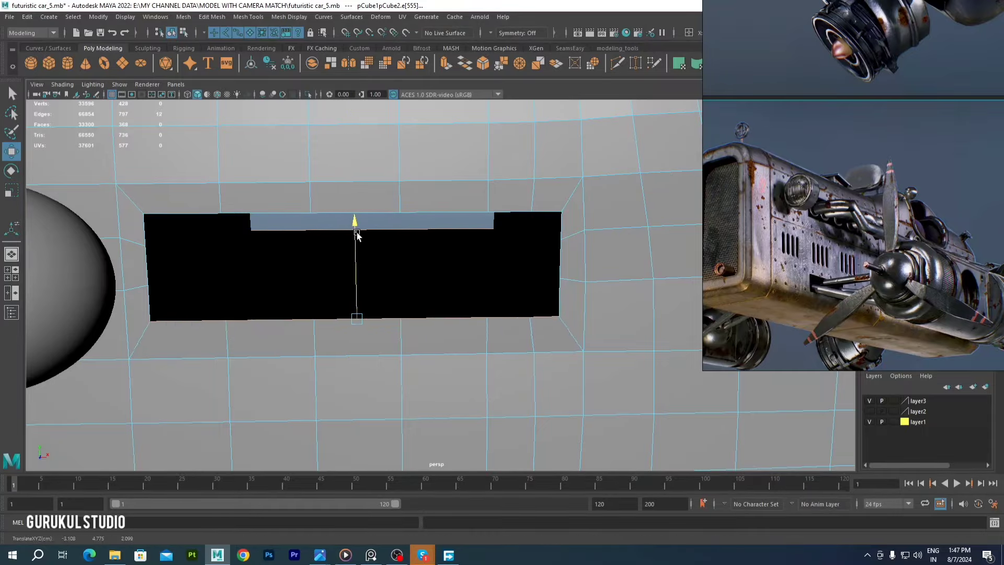
pyautogui.moveTo(357, 235)
pyautogui.keyDown('alt'); pyautogui.mouseDown()
pyautogui.moveTo(397, 220)
pyautogui.moveTo(522, 228)
pyautogui.moveTo(449, 209)
pyautogui.mouseUp(); pyautogui.keyUp('alt')
pyautogui.scroll(-4, 398, 220)
pyautogui.scroll(4, 506, 192)
# Tweak vertices along the side panel's top edge and edge row
pyautogui.press('F9')
pyautogui.click(522, 228)
pyautogui.scroll(3, 378, 262)
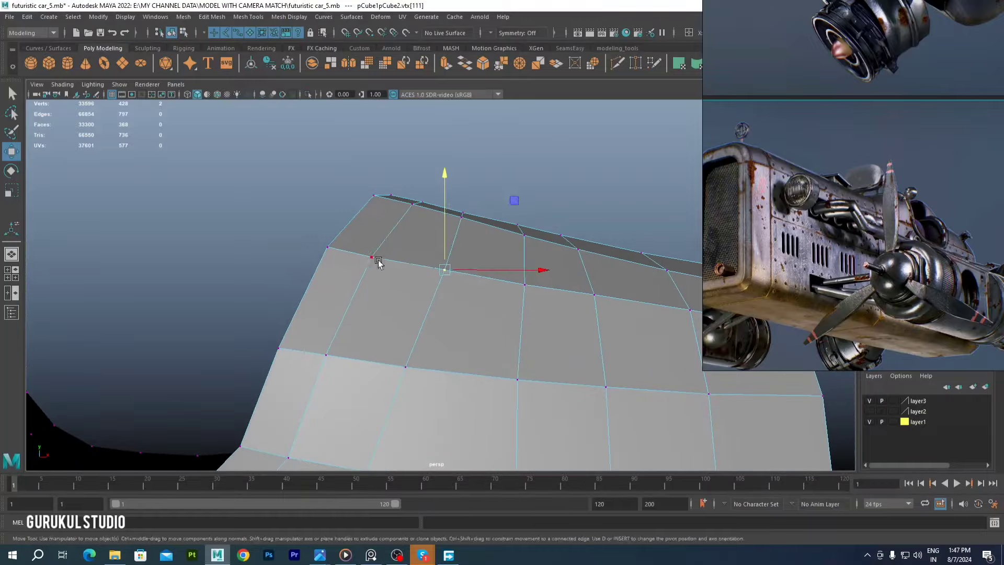
pyautogui.keyDown('alt'); pyautogui.moveTo(475, 269); pyautogui.dragTo(482, 268); pyautogui.keyUp('alt')
pyautogui.click(497, 304)
pyautogui.moveTo(498, 305)
pyautogui.keyDown('alt'); pyautogui.mouseDown()
pyautogui.moveTo(466, 236)
pyautogui.moveTo(446, 333)
pyautogui.mouseUp(); pyautogui.keyUp('alt')
pyautogui.moveTo(509, 263)
pyautogui.keyDown('alt'); pyautogui.mouseDown()
pyautogui.moveTo(470, 272)
pyautogui.moveTo(460, 228)
pyautogui.mouseUp(); pyautogui.keyUp('alt')
pyautogui.press('w')
pyautogui.click(523, 280)
# Switch back to Object Mode, select the car body and zoom in on the side slot
pyautogui.moveTo(523, 217); pyautogui.dragTo(544, 199, button='right')
pyautogui.scroll(-5, 497, 271)
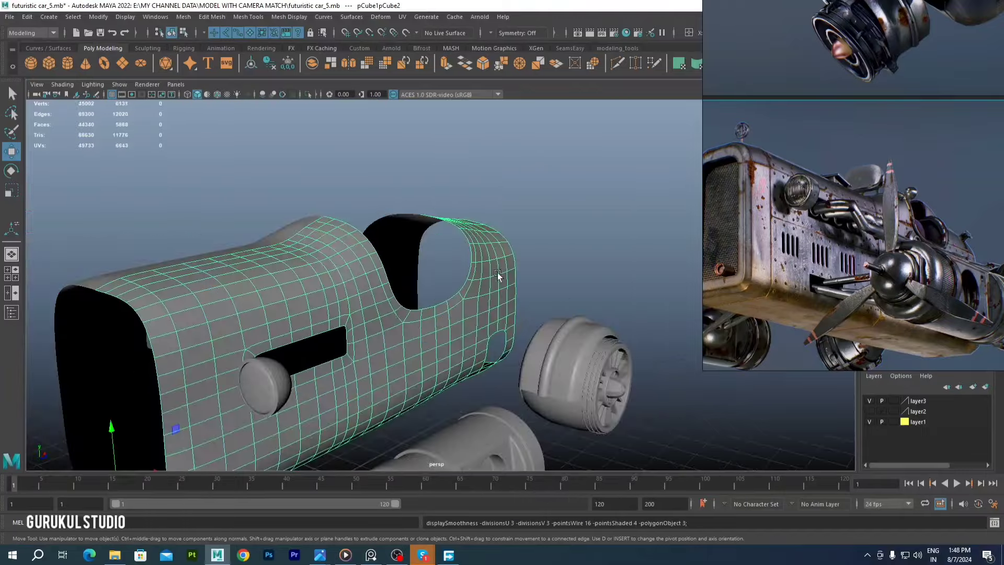
pyautogui.click(497, 272)
pyautogui.keyDown('alt'); pyautogui.moveTo(425, 338); pyautogui.dragTo(360, 291); pyautogui.keyUp('alt')
pyautogui.click(361, 291)
pyautogui.scroll(3, 352, 241)
pyautogui.scroll(2, 382, 262)
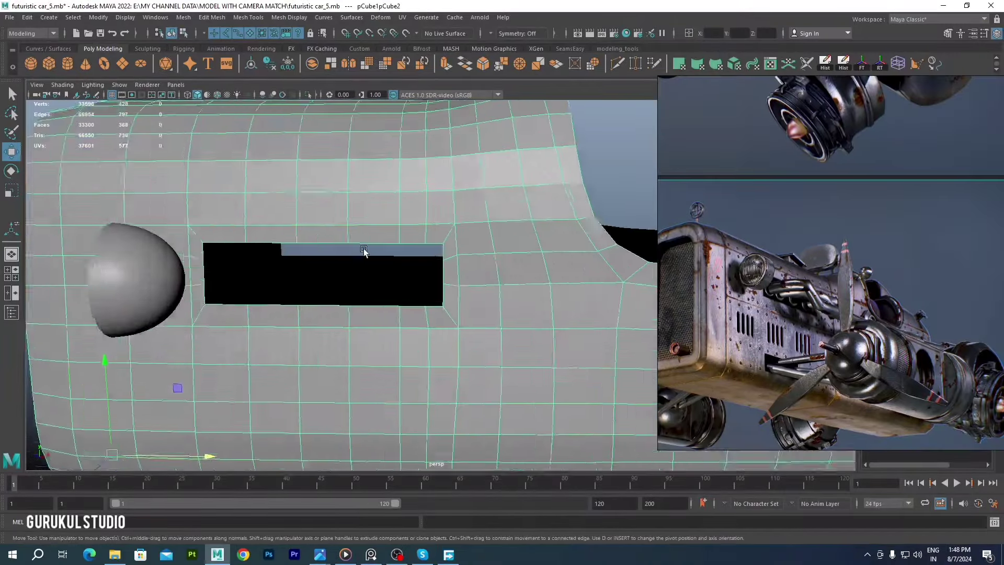
pyautogui.scroll(2, 344, 234)
pyautogui.scroll(3, 764, 265)
pyautogui.scroll(-3, 419, 269)
# Apply Edit Edge Flow to a body edge so it follows the curve
pyautogui.moveTo(419, 269)
pyautogui.keyDown('alt'); pyautogui.mouseDown()
pyautogui.moveTo(332, 291)
pyautogui.moveTo(426, 217)
pyautogui.mouseUp(); pyautogui.keyUp('alt')
pyautogui.click(378, 217)
pyautogui.keyDown('shift'); pyautogui.rightClick(372, 214); pyautogui.keyUp('shift')
pyautogui.click(358, 314)
pyautogui.scroll(2, 390, 294)
pyautogui.scroll(-2, 359, 220)
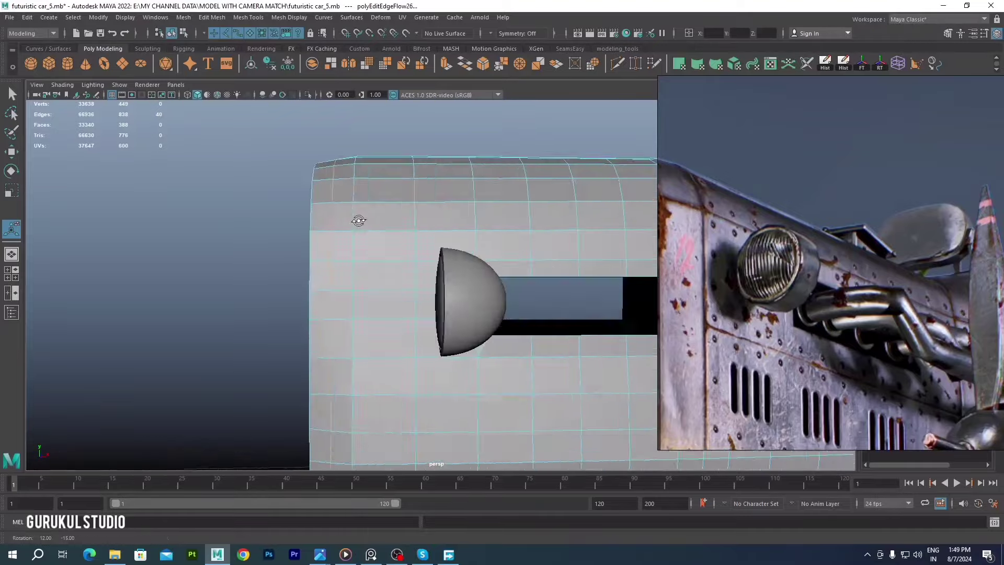
pyautogui.scroll(2, 413, 231)
pyautogui.keyDown('shift'); pyautogui.rightClick(413, 231); pyautogui.keyUp('shift')
# Return to object mode and view the body alongside the wheel from the side
pyautogui.moveTo(372, 180)
pyautogui.keyDown('alt'); pyautogui.mouseDown()
pyautogui.moveTo(397, 209)
pyautogui.moveTo(539, 188)
pyautogui.moveTo(417, 273)
pyautogui.mouseUp(); pyautogui.keyUp('alt')
pyautogui.press('F8')
pyautogui.press('q')
pyautogui.scroll(3, 436, 251)
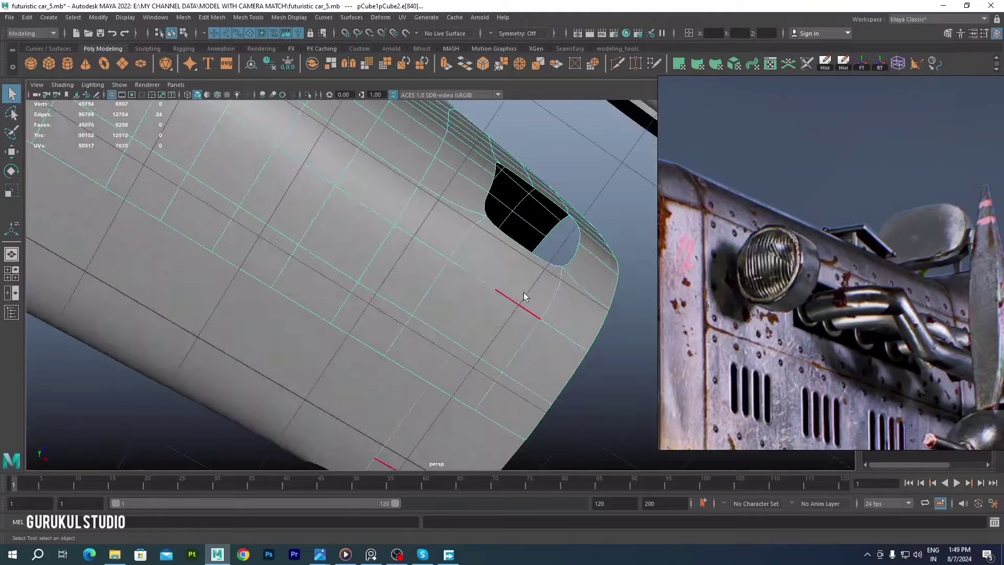
pyautogui.scroll(-5, 523, 293)
pyautogui.moveTo(523, 293)
pyautogui.keyDown('alt'); pyautogui.mouseDown()
pyautogui.moveTo(416, 279)
pyautogui.moveTo(622, 265)
pyautogui.moveTo(435, 254)
pyautogui.moveTo(435, 242)
pyautogui.mouseUp(); pyautogui.keyUp('alt')
pyautogui.scroll(-3, 435, 254)
pyautogui.scroll(3, 435, 243)
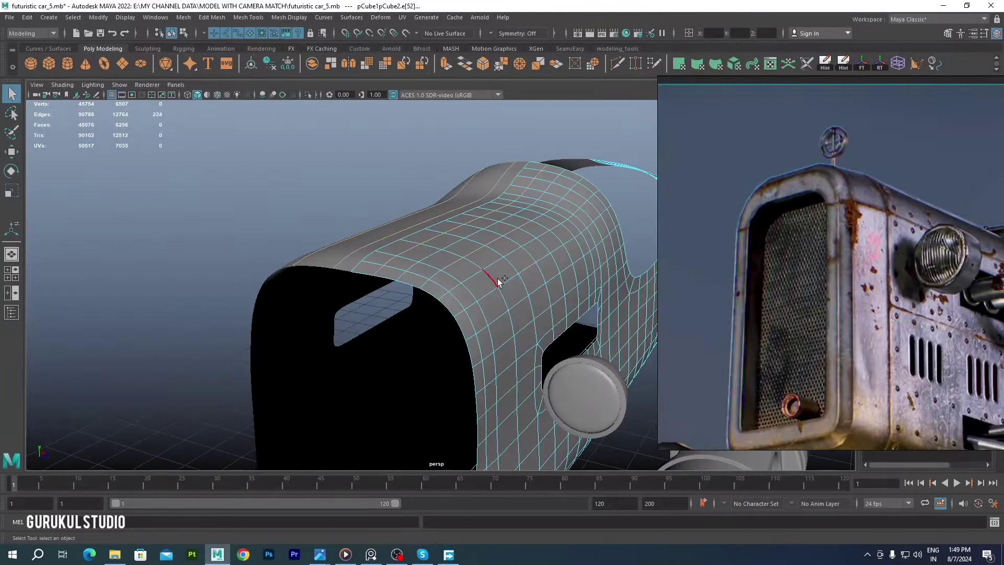
pyautogui.moveTo(418, 249)
pyautogui.keyDown('alt'); pyautogui.mouseDown()
pyautogui.moveTo(454, 268)
pyautogui.moveTo(461, 287)
pyautogui.moveTo(329, 320)
pyautogui.moveTo(421, 301)
pyautogui.moveTo(358, 224)
pyautogui.mouseUp(); pyautogui.keyUp('alt')
pyautogui.scroll(3, 462, 287)
# Select an edge loop along the body's curved side with the Move tool
pyautogui.press('q')
pyautogui.scroll(3, 358, 225)
pyautogui.press('w')
pyautogui.moveTo(423, 203)
pyautogui.keyDown('alt'); pyautogui.mouseDown()
pyautogui.moveTo(366, 220)
pyautogui.moveTo(376, 230)
pyautogui.moveTo(415, 224)
pyautogui.moveTo(363, 258)
pyautogui.moveTo(448, 273)
pyautogui.mouseUp(); pyautogui.keyUp('alt')
pyautogui.click(380, 261)
pyautogui.doubleClick(410, 257)
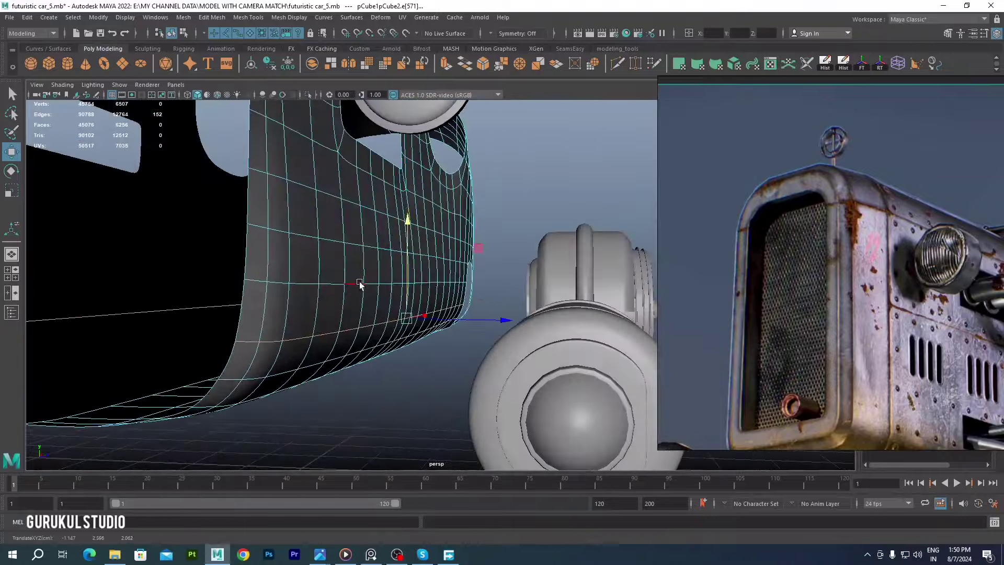
pyautogui.moveTo(426, 235); pyautogui.dragTo(409, 358, button='right')
pyautogui.moveTo(410, 358)
pyautogui.keyDown('alt'); pyautogui.mouseDown()
pyautogui.moveTo(366, 261)
pyautogui.moveTo(314, 251)
pyautogui.moveTo(265, 259)
pyautogui.moveTo(391, 240)
pyautogui.moveTo(340, 246)
pyautogui.mouseUp(); pyautogui.keyUp('alt')
# Extrude the front opening's border edges to start the rim
pyautogui.press('F8')
pyautogui.keyDown('alt'); pyautogui.moveTo(340, 246); pyautogui.dragTo(311, 254, button='middle'); pyautogui.keyUp('alt')
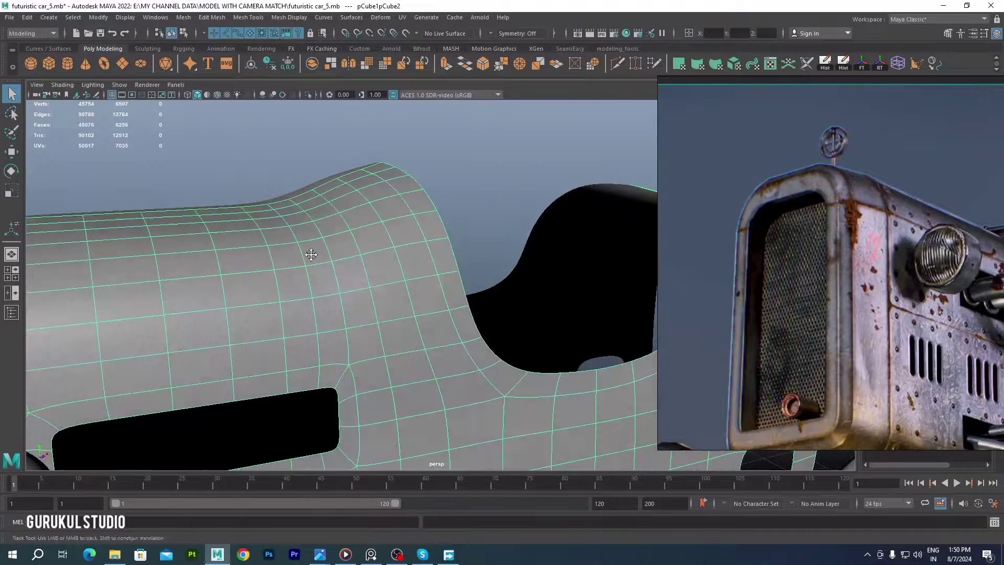
pyautogui.moveTo(311, 255)
pyautogui.keyDown('alt'); pyautogui.mouseDown()
pyautogui.moveTo(418, 188)
pyautogui.moveTo(428, 337)
pyautogui.moveTo(435, 284)
pyautogui.moveTo(415, 449)
pyautogui.moveTo(345, 282)
pyautogui.mouseUp(); pyautogui.keyUp('alt')
pyautogui.hotkey('ctrl', 'e')
pyautogui.press('w')
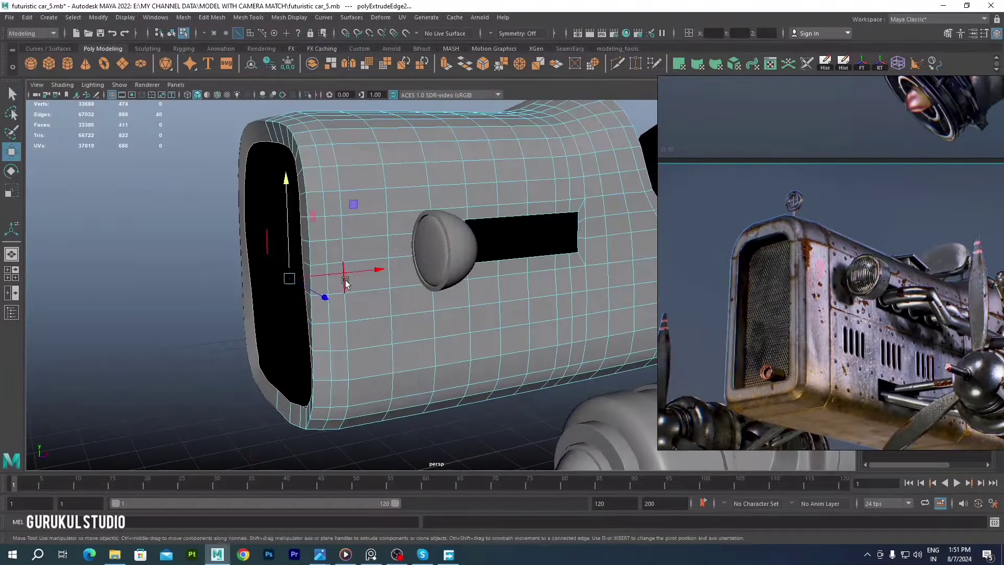
pyautogui.moveTo(348, 400)
pyautogui.keyDown('alt'); pyautogui.mouseDown()
pyautogui.moveTo(264, 313)
pyautogui.moveTo(434, 335)
pyautogui.mouseUp(); pyautogui.keyUp('alt')
pyautogui.scroll(3, 434, 334)
# Select the front frame's edge loop, scale it and relax it to the body curve
pyautogui.doubleClick(453, 267)
pyautogui.moveTo(481, 362)
pyautogui.keyDown('alt'); pyautogui.mouseDown()
pyautogui.moveTo(422, 245)
pyautogui.moveTo(445, 238)
pyautogui.moveTo(450, 261)
pyautogui.mouseUp(); pyautogui.keyUp('alt')
pyautogui.press('r')
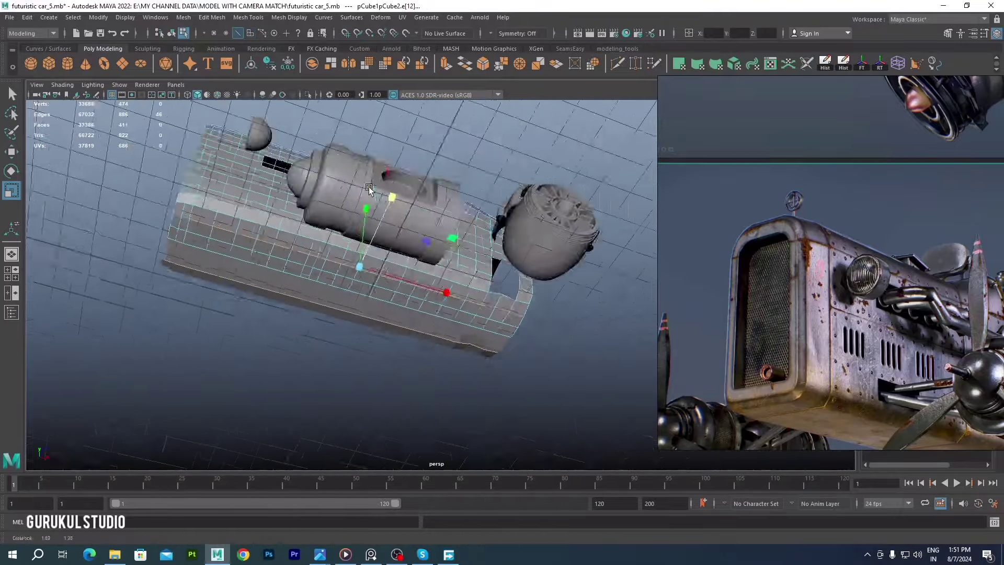
pyautogui.keyDown('shift'); pyautogui.moveTo(460, 335); pyautogui.dragTo(465, 413, button='right'); pyautogui.keyUp('shift')
pyautogui.keyDown('alt'); pyautogui.moveTo(465, 413); pyautogui.dragTo(459, 218); pyautogui.keyUp('alt')
# Move vertices near the front frame to shape the rim
pyautogui.moveTo(518, 214); pyautogui.dragTo(518, 173, button='right')
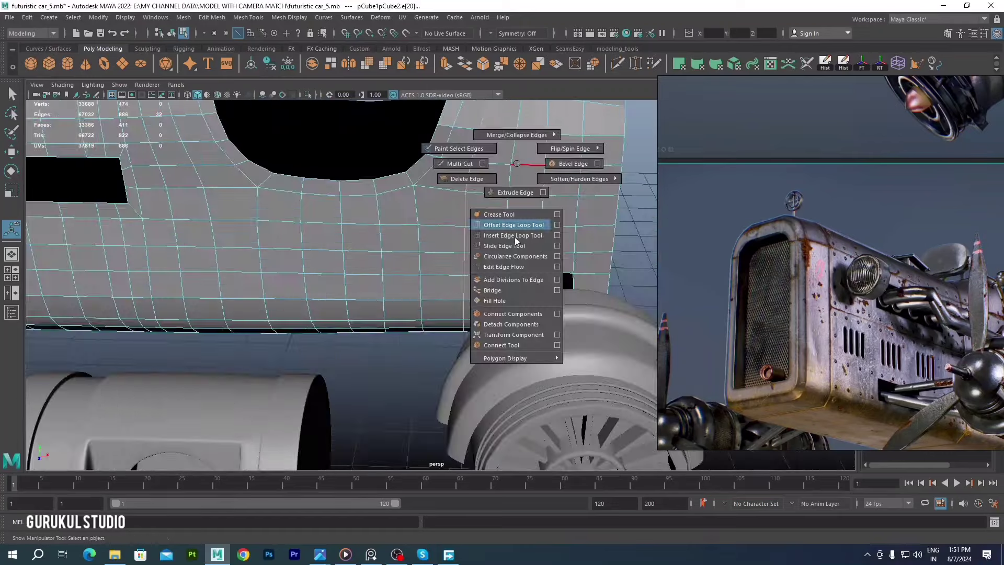
pyautogui.keyDown('alt'); pyautogui.moveTo(518, 172); pyautogui.dragTo(473, 229); pyautogui.keyUp('alt')
pyautogui.press('q')
pyautogui.click(478, 184)
pyautogui.press('w')
pyautogui.keyDown('alt'); pyautogui.moveTo(563, 265); pyautogui.dragTo(484, 208); pyautogui.keyUp('alt')
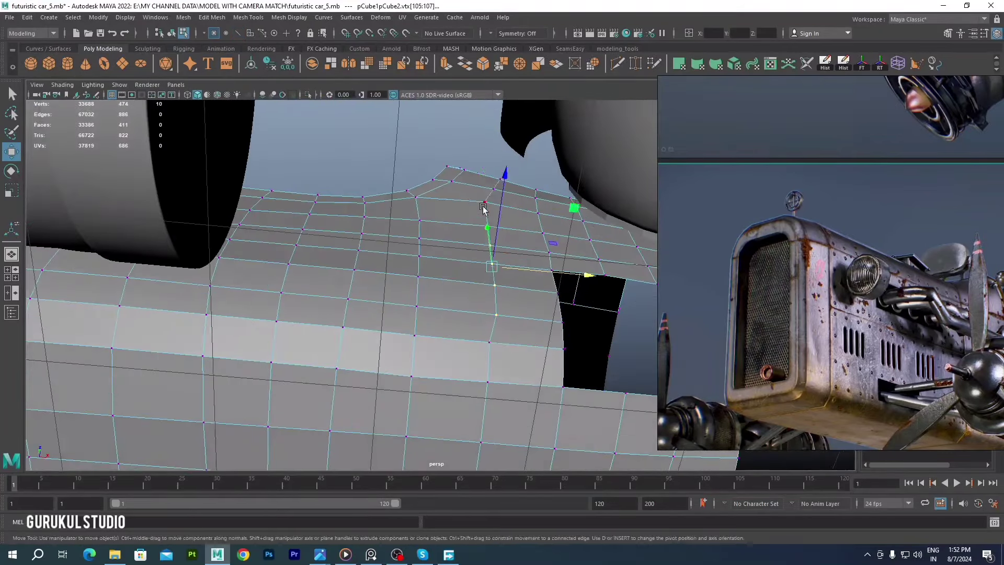
pyautogui.click(495, 170)
# Reposition further vertices along the rim's edge
pyautogui.keyDown('alt'); pyautogui.moveTo(496, 170); pyautogui.dragTo(444, 388); pyautogui.keyUp('alt')
pyautogui.press('w')
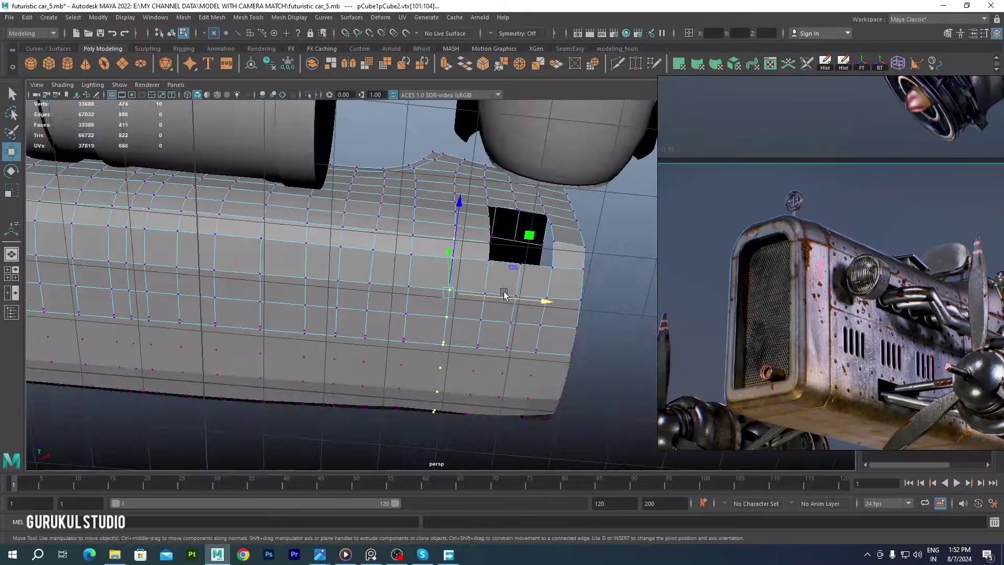
pyautogui.keyDown('alt'); pyautogui.moveTo(356, 281); pyautogui.dragTo(504, 294); pyautogui.keyUp('alt')
pyautogui.keyDown('alt'); pyautogui.moveTo(437, 218); pyautogui.dragTo(450, 255); pyautogui.keyUp('alt')
pyautogui.keyDown('alt'); pyautogui.moveTo(464, 213); pyautogui.dragTo(574, 222); pyautogui.keyUp('alt')
pyautogui.click(573, 223)
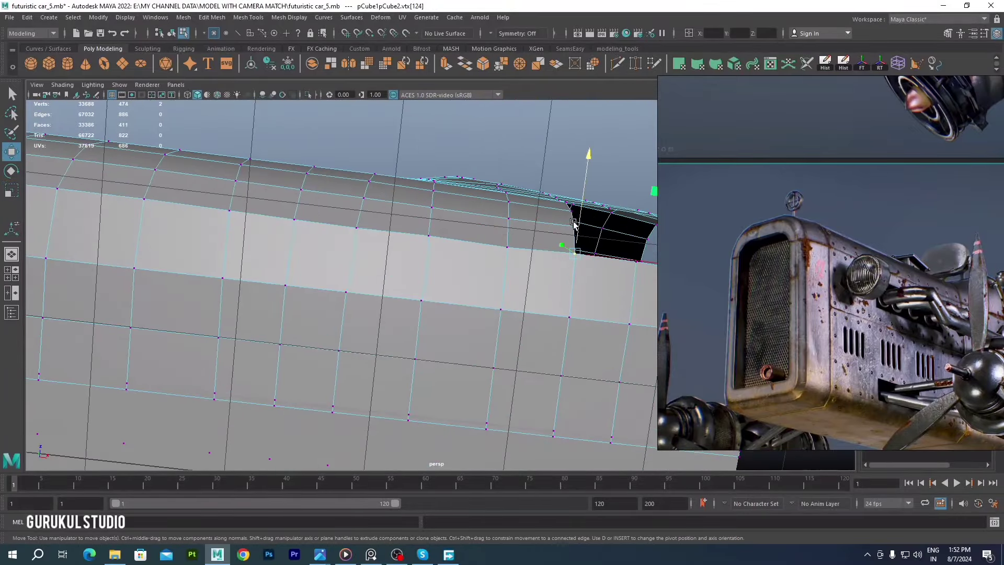
pyautogui.click(517, 248)
pyautogui.keyDown('alt'); pyautogui.moveTo(516, 247); pyautogui.dragTo(383, 265); pyautogui.keyUp('alt')
# Select edges at the front corner and along the front rim for editing
pyautogui.keyDown('alt'); pyautogui.moveTo(429, 225); pyautogui.dragTo(307, 301); pyautogui.keyUp('alt')
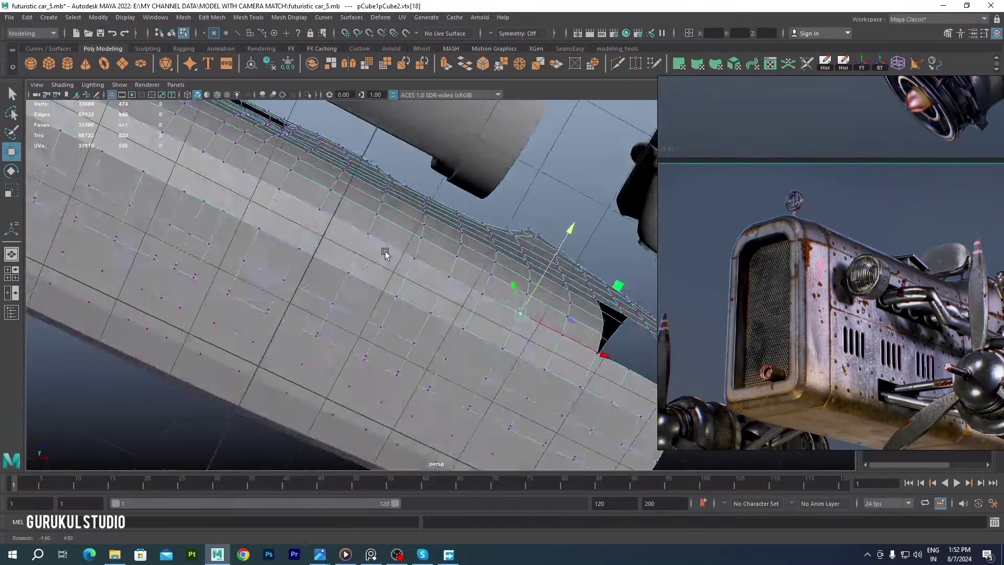
pyautogui.press('F10')
pyautogui.click(442, 257)
pyautogui.keyDown('shift'); pyautogui.moveTo(442, 257); pyautogui.dragTo(437, 361, button='right'); pyautogui.keyUp('shift')
pyautogui.keyDown('alt'); pyautogui.moveTo(437, 362); pyautogui.dragTo(485, 325); pyautogui.keyUp('alt')
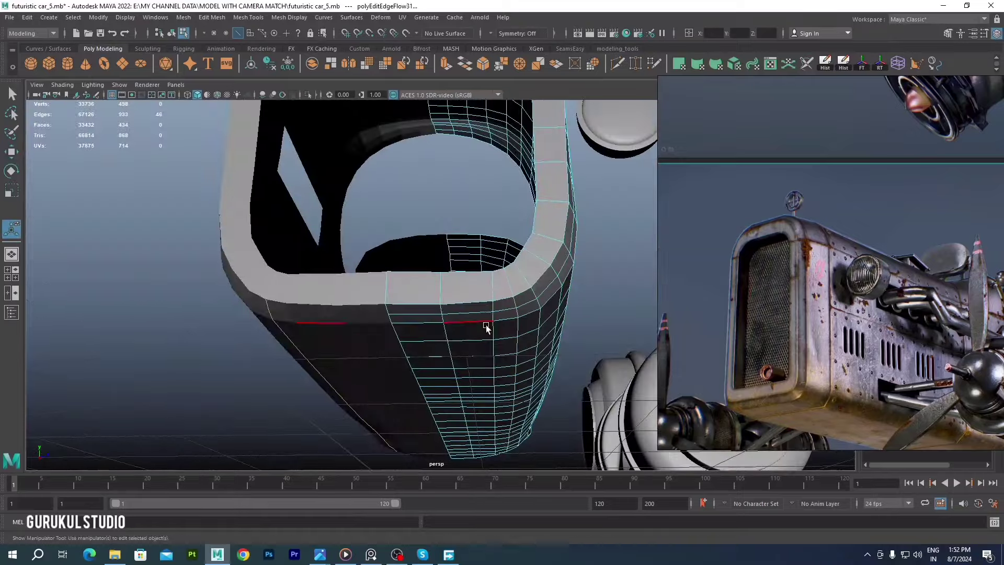
pyautogui.click(450, 312)
pyautogui.keyDown('shift'); pyautogui.moveTo(450, 312); pyautogui.dragTo(435, 324, button='right'); pyautogui.keyUp('shift')
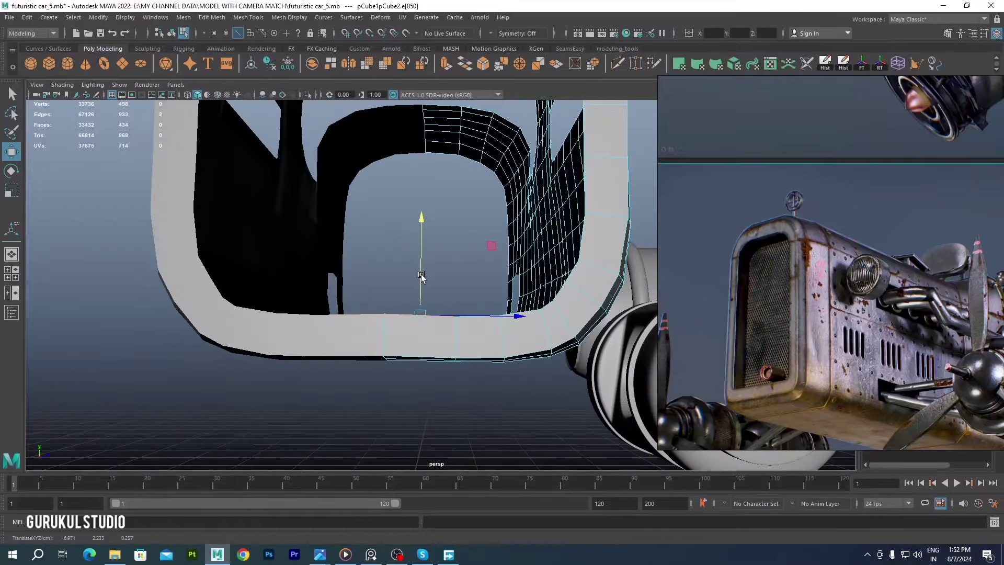
# Split an edge ring across the hood to add a loop and relax its flow
pyautogui.moveTo(422, 274)
pyautogui.keyDown('alt'); pyautogui.mouseDown()
pyautogui.moveTo(415, 283)
pyautogui.moveTo(447, 366)
pyautogui.moveTo(481, 418)
pyautogui.mouseUp(); pyautogui.keyUp('alt')
pyautogui.press('F9')
pyautogui.scroll(5, 397, 313)
pyautogui.scroll(-5, 396, 312)
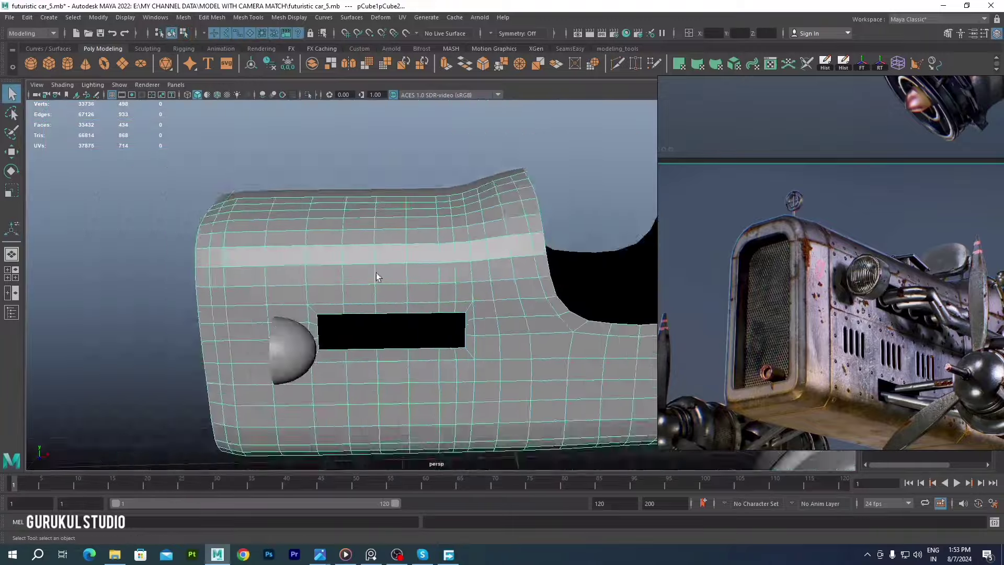
pyautogui.moveTo(376, 276)
pyautogui.keyDown('alt'); pyautogui.mouseDown()
pyautogui.moveTo(460, 179)
pyautogui.moveTo(475, 240)
pyautogui.moveTo(424, 261)
pyautogui.moveTo(444, 225)
pyautogui.mouseUp(); pyautogui.keyUp('alt')
pyautogui.click(480, 210)
pyautogui.keyDown('shift'); pyautogui.moveTo(444, 225); pyautogui.dragTo(571, 228, button='right'); pyautogui.keyUp('shift')
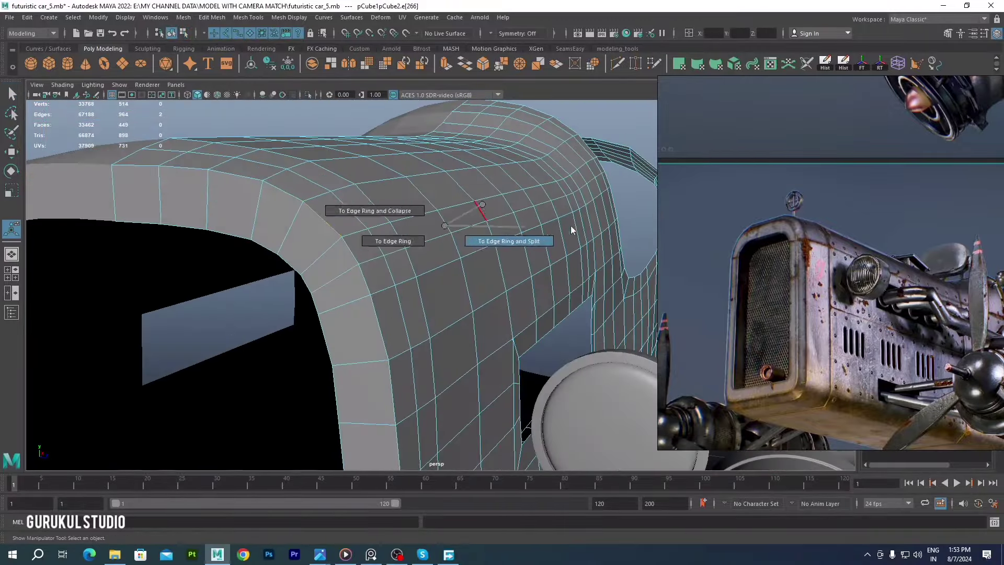
pyautogui.keyDown('alt'); pyautogui.moveTo(512, 324); pyautogui.dragTo(511, 211); pyautogui.keyUp('alt')
pyautogui.keyDown('shift'); pyautogui.moveTo(546, 324); pyautogui.dragTo(546, 324, button='right'); pyautogui.keyUp('shift')
pyautogui.keyDown('alt'); pyautogui.moveTo(546, 323); pyautogui.dragTo(536, 259); pyautogui.keyUp('alt')
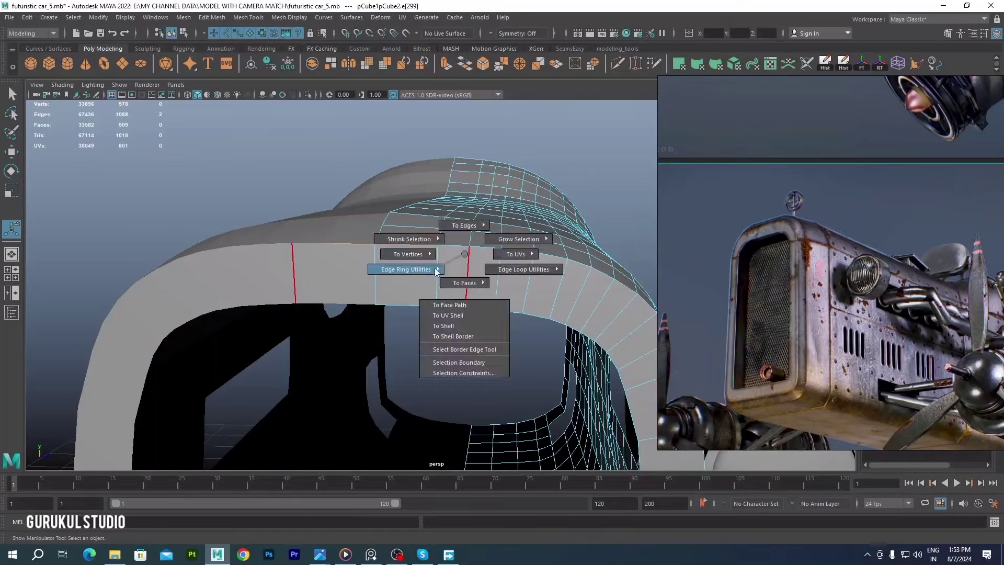
# Delete unwanted front-rim edges and relax the hood edges with repeated Edit Edge Flow
pyautogui.keyDown('alt'); pyautogui.moveTo(472, 283); pyautogui.dragTo(456, 267); pyautogui.keyUp('alt')
pyautogui.click(455, 267)
pyautogui.press('Delete')
pyautogui.keyDown('alt'); pyautogui.moveTo(581, 293); pyautogui.dragTo(499, 277); pyautogui.keyUp('alt')
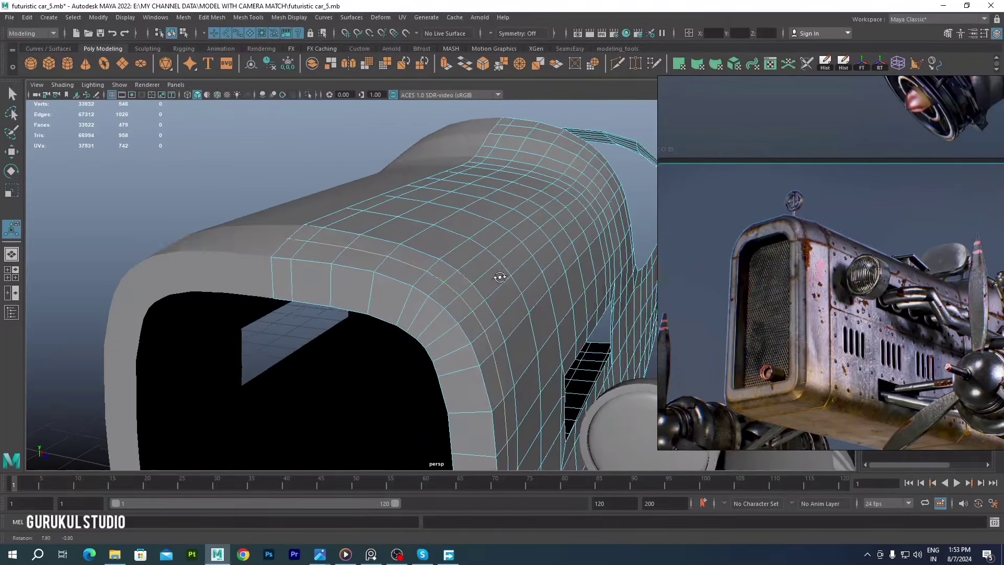
pyautogui.click(541, 361)
pyautogui.keyDown('alt'); pyautogui.moveTo(541, 360); pyautogui.dragTo(329, 253); pyautogui.keyUp('alt')
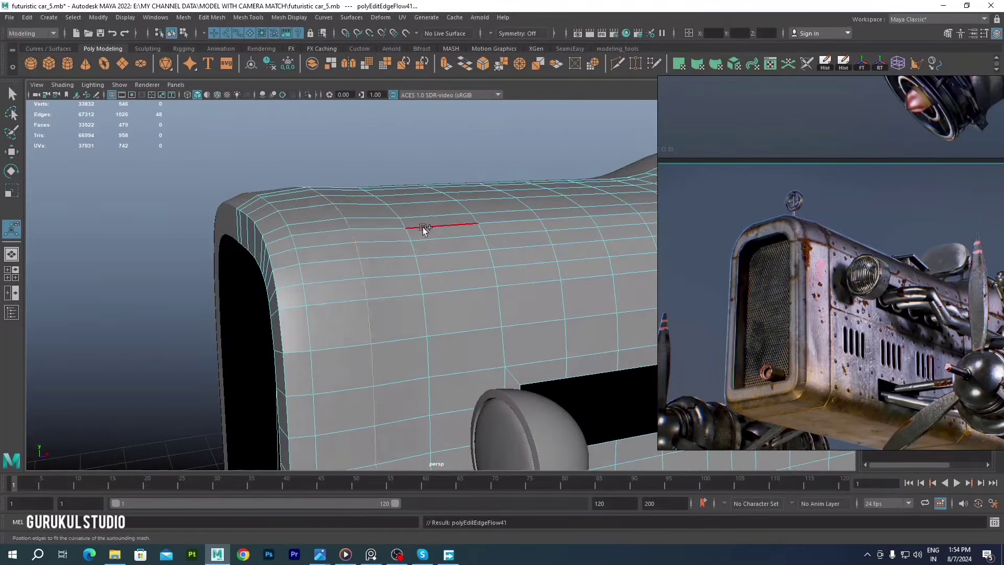
pyautogui.press('g')
pyautogui.keyDown('alt'); pyautogui.moveTo(424, 229); pyautogui.dragTo(380, 259); pyautogui.keyUp('alt')
pyautogui.press('g')
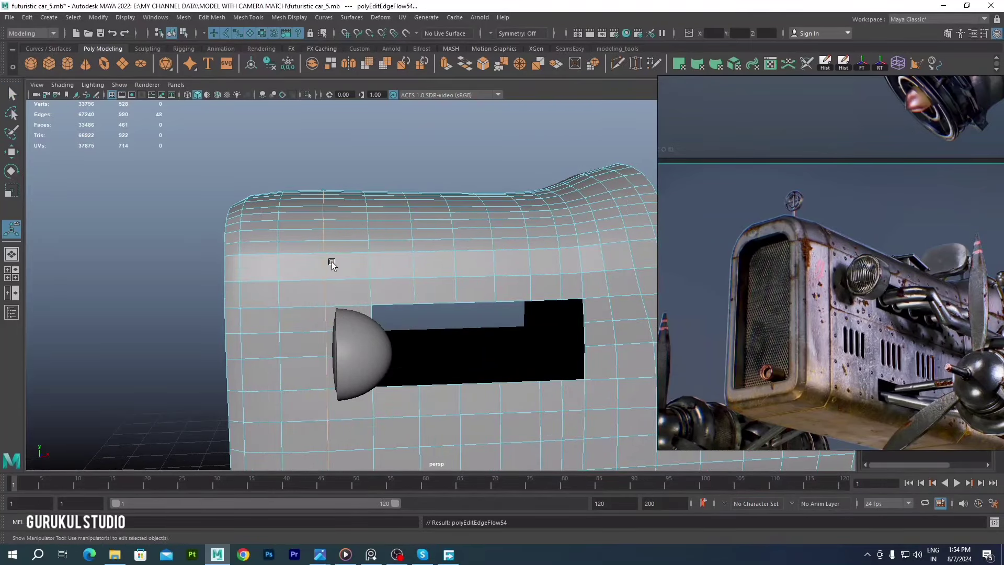
# Undo the last change and relax a new edge loop along the body side
pyautogui.moveTo(332, 264)
pyautogui.keyDown('alt'); pyautogui.mouseDown()
pyautogui.moveTo(394, 267)
pyautogui.moveTo(410, 242)
pyautogui.mouseUp(); pyautogui.keyUp('alt')
pyautogui.hotkey('ctrl', 'z')
pyautogui.keyDown('alt'); pyautogui.moveTo(330, 237); pyautogui.dragTo(486, 239); pyautogui.keyUp('alt')
pyautogui.moveTo(486, 240)
pyautogui.keyDown('shift'); pyautogui.mouseDown(button='right')
pyautogui.moveTo(471, 261)
pyautogui.moveTo(399, 219)
pyautogui.mouseUp(button='right'); pyautogui.keyUp('shift')
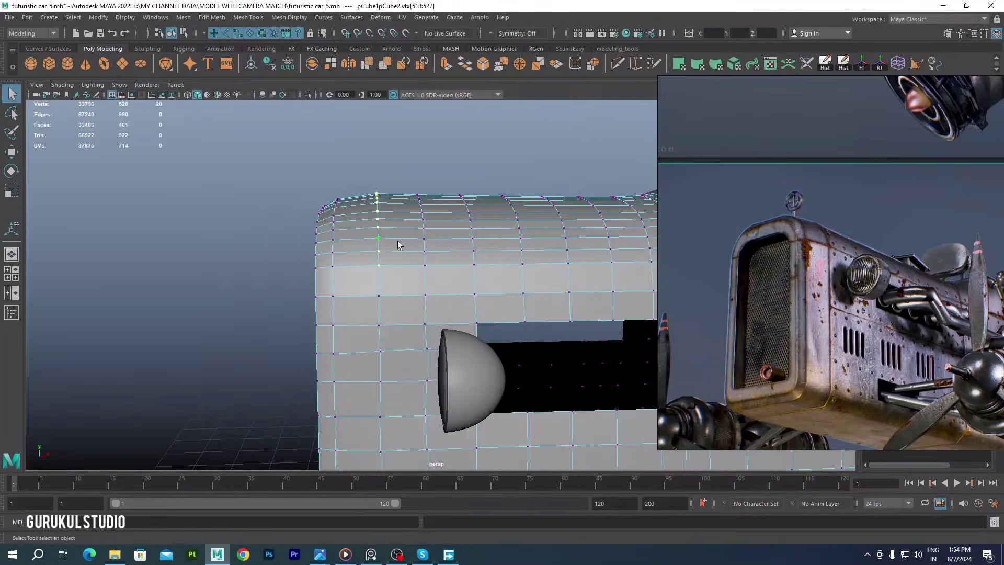
pyautogui.scroll(-5, 383, 152)
pyautogui.moveTo(382, 152)
pyautogui.keyDown('alt'); pyautogui.mouseDown()
pyautogui.moveTo(366, 157)
pyautogui.moveTo(394, 170)
pyautogui.moveTo(377, 267)
pyautogui.moveTo(506, 217)
pyautogui.moveTo(399, 180)
pyautogui.mouseUp(); pyautogui.keyUp('alt')
pyautogui.scroll(4, 395, 170)
pyautogui.click(376, 310)
pyautogui.scroll(-3, 375, 267)
# Return to object mode and zoom in on the cockpit opening area
pyautogui.press('F8')
pyautogui.scroll(5, 306, 186)
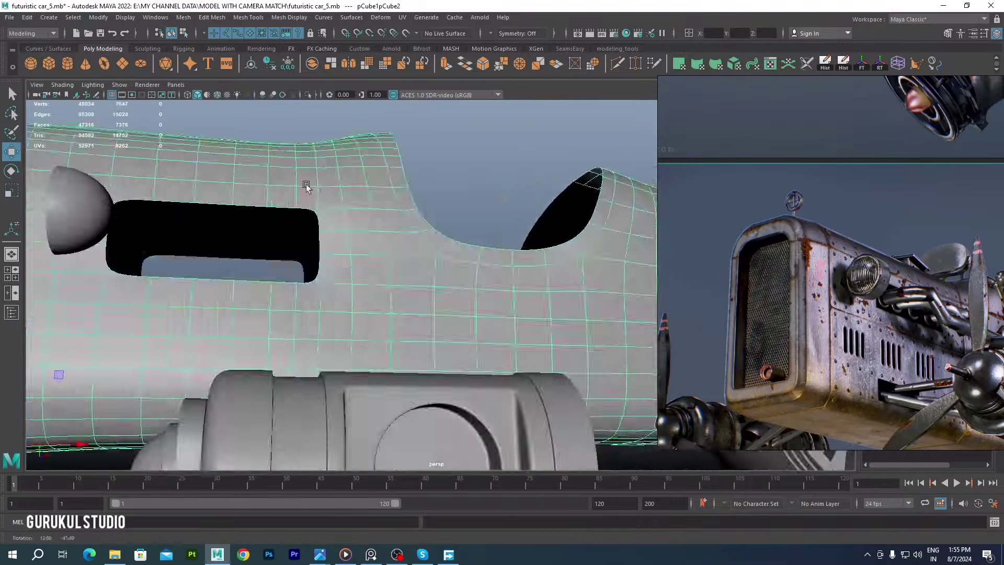
pyautogui.moveTo(306, 186)
pyautogui.keyDown('alt'); pyautogui.mouseDown()
pyautogui.moveTo(470, 233)
pyautogui.moveTo(399, 348)
pyautogui.moveTo(266, 292)
pyautogui.moveTo(340, 219)
pyautogui.moveTo(401, 248)
pyautogui.moveTo(478, 247)
pyautogui.mouseUp(); pyautogui.keyUp('alt')
pyautogui.scroll(-3, 266, 292)
pyautogui.scroll(2, 402, 249)
pyautogui.scroll(3, 402, 249)
pyautogui.scroll(2, 478, 247)
# Extrude the side slot's border edges and scale them inward
pyautogui.keyDown('shift'); pyautogui.moveTo(332, 222); pyautogui.dragTo(413, 288, button='right'); pyautogui.keyUp('shift')
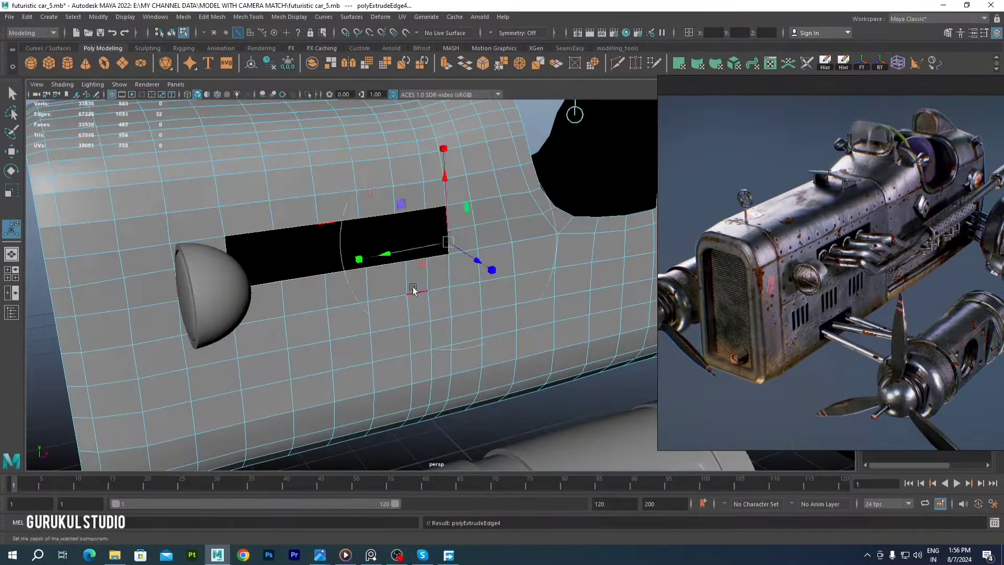
pyautogui.keyDown('alt'); pyautogui.moveTo(412, 289); pyautogui.dragTo(297, 236); pyautogui.keyUp('alt')
pyautogui.keyDown('shift'); pyautogui.moveTo(296, 237); pyautogui.dragTo(314, 277, button='right'); pyautogui.keyUp('shift')
pyautogui.keyDown('alt'); pyautogui.moveTo(313, 277); pyautogui.dragTo(395, 318); pyautogui.keyUp('alt')
pyautogui.press('r')
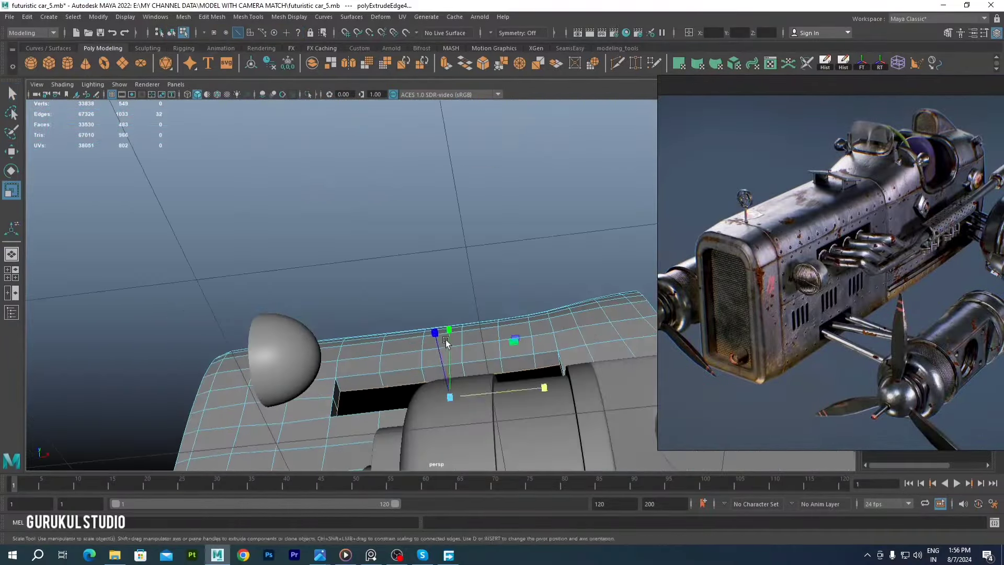
pyautogui.moveTo(446, 340)
pyautogui.keyDown('alt'); pyautogui.mouseDown()
pyautogui.moveTo(387, 298)
pyautogui.moveTo(539, 341)
pyautogui.mouseUp(); pyautogui.keyUp('alt')
pyautogui.scroll(2, 538, 341)
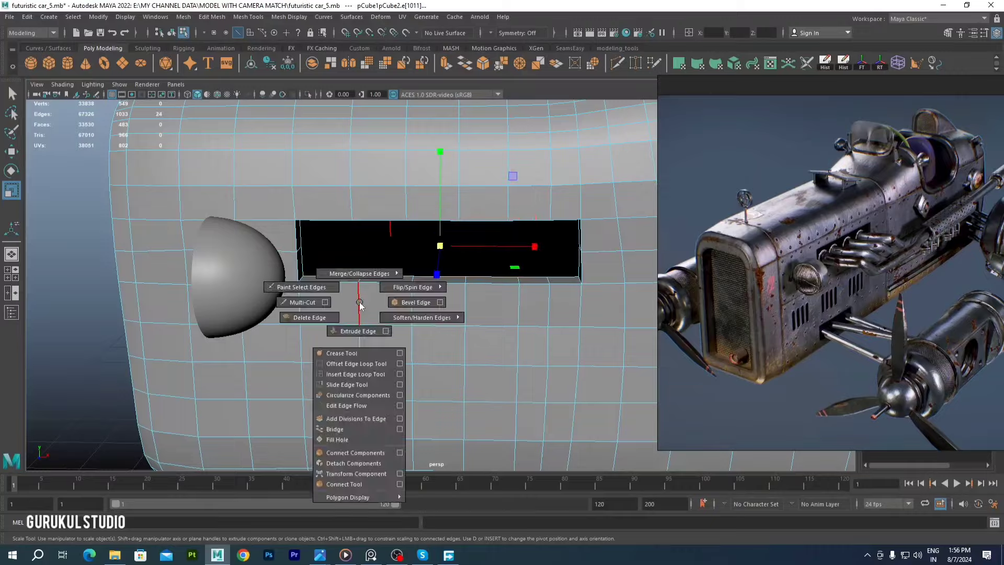
# Merge the slot's loose vertices and run Edit Edge Flow around it
pyautogui.moveTo(359, 305)
pyautogui.keyDown('alt'); pyautogui.mouseDown()
pyautogui.moveTo(413, 305)
pyautogui.moveTo(481, 334)
pyautogui.moveTo(310, 284)
pyautogui.moveTo(282, 266)
pyautogui.mouseUp(); pyautogui.keyUp('alt')
pyautogui.moveTo(282, 265); pyautogui.dragTo(314, 261, button='right')
pyautogui.moveTo(314, 261)
pyautogui.keyDown('alt'); pyautogui.mouseDown()
pyautogui.moveTo(332, 273)
pyautogui.moveTo(332, 302)
pyautogui.mouseUp(); pyautogui.keyUp('alt')
pyautogui.keyDown('shift'); pyautogui.moveTo(428, 293); pyautogui.dragTo(430, 397, button='right'); pyautogui.keyUp('shift')
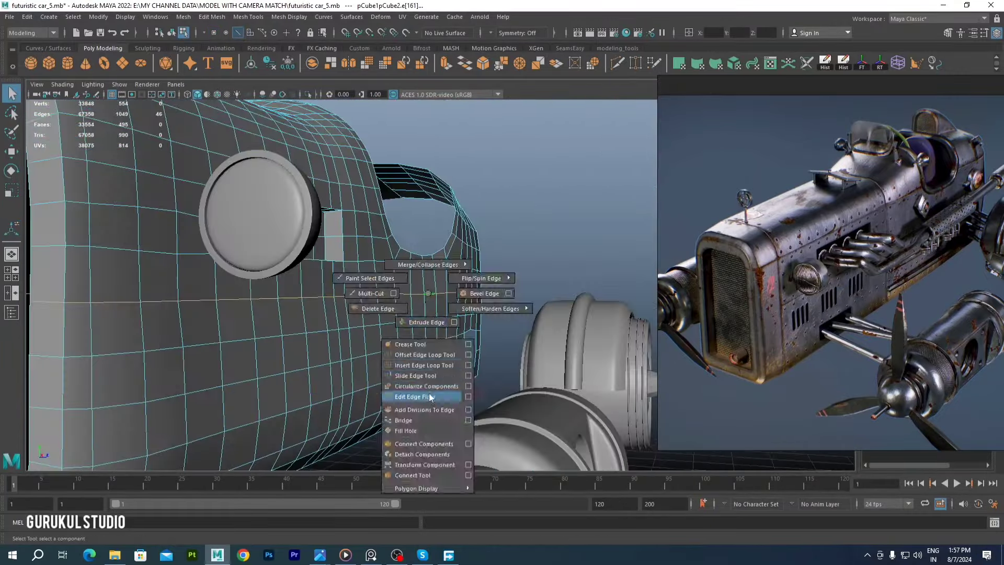
pyautogui.scroll(-3, 430, 314)
pyautogui.moveTo(431, 314)
pyautogui.keyDown('alt'); pyautogui.mouseDown()
pyautogui.moveTo(247, 291)
pyautogui.moveTo(425, 218)
pyautogui.moveTo(435, 256)
pyautogui.moveTo(408, 301)
pyautogui.moveTo(437, 313)
pyautogui.moveTo(274, 257)
pyautogui.moveTo(466, 148)
pyautogui.moveTo(399, 240)
pyautogui.moveTo(455, 249)
pyautogui.moveTo(559, 240)
pyautogui.moveTo(399, 206)
pyautogui.mouseUp(); pyautogui.keyUp('alt')
# Select and delete the inner faces of the slot on the side panel
pyautogui.click(407, 301)
pyautogui.press('r')
pyautogui.scroll(3, 461, 292)
pyautogui.scroll(3, 444, 267)
pyautogui.press('Delete')
pyautogui.scroll(-5, 455, 275)
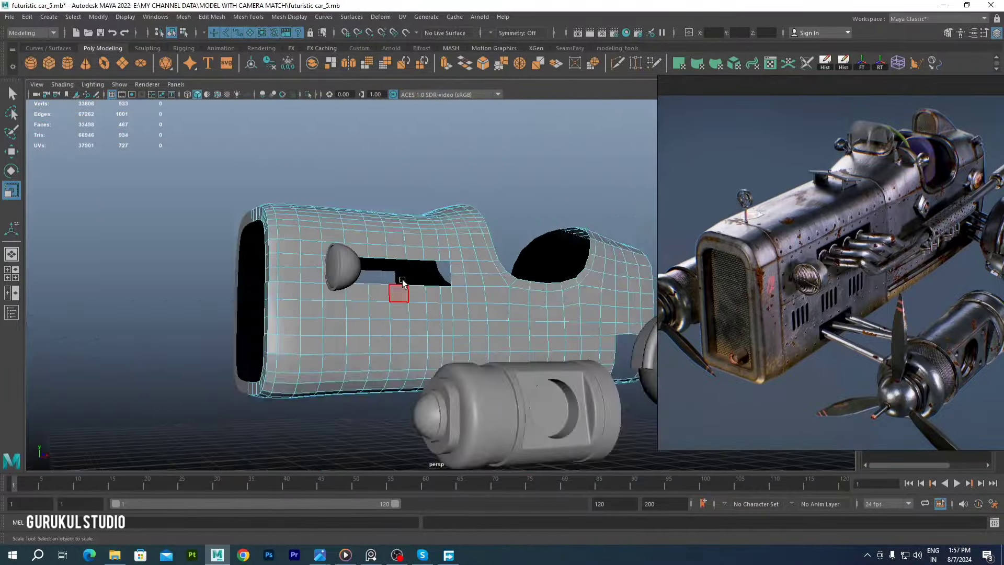
# Adjust a vertex beside the slot, return to Object Mode, and launch ZBrush
pyautogui.keyDown('alt'); pyautogui.moveTo(399, 285); pyautogui.dragTo(362, 240); pyautogui.keyUp('alt')
pyautogui.press('F9')
pyautogui.click(445, 287)
pyautogui.press('w')
pyautogui.press('F8')
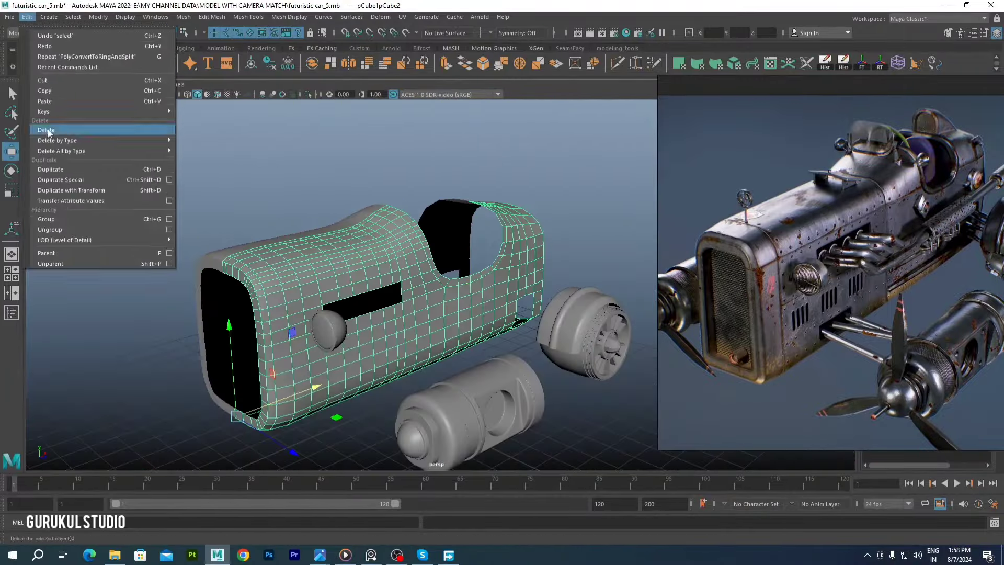
pyautogui.hotkey('ctrl', 'a')
pyautogui.press('super')
# Start ZBrush, close LightBox and begin a Tool > Import of the mesh
pyautogui.click(89, 460)
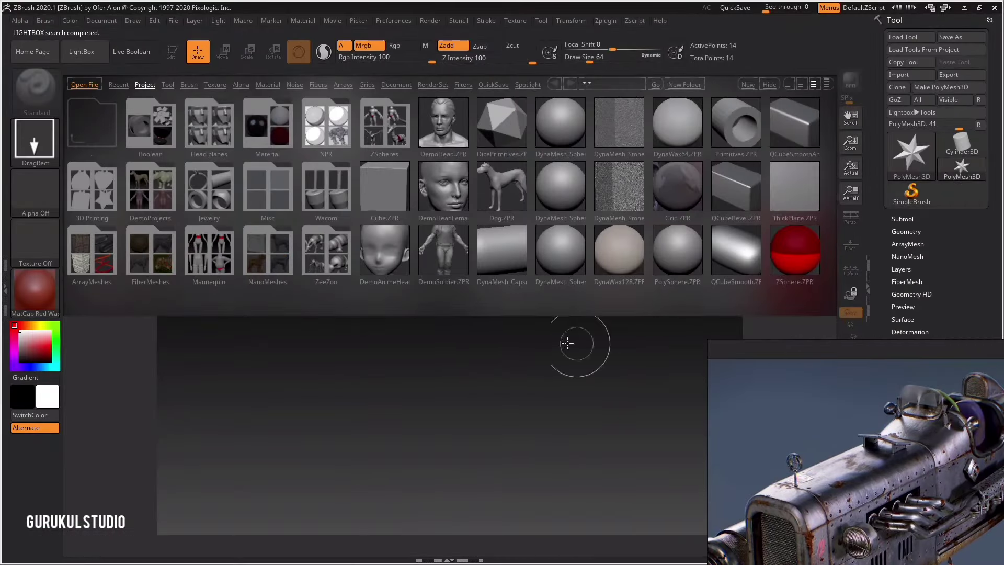
pyautogui.press(',')
pyautogui.click(899, 75)
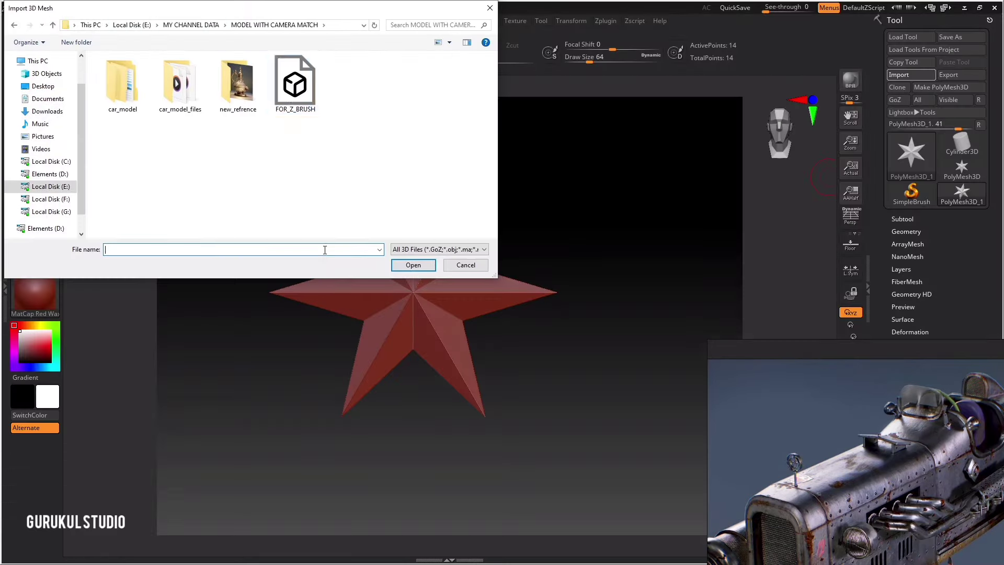
# Import FOR_Z_BRUSH, apply BasicMaterial and subdivide it with Divide
pyautogui.doubleClick(295, 84)
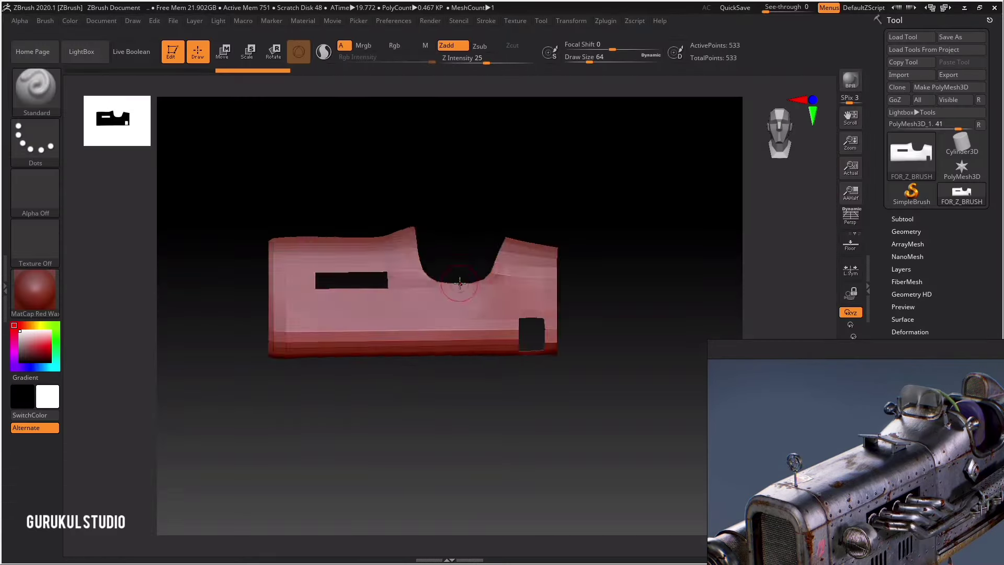
pyautogui.press('space')
pyautogui.click(35, 292)
pyautogui.click(149, 407)
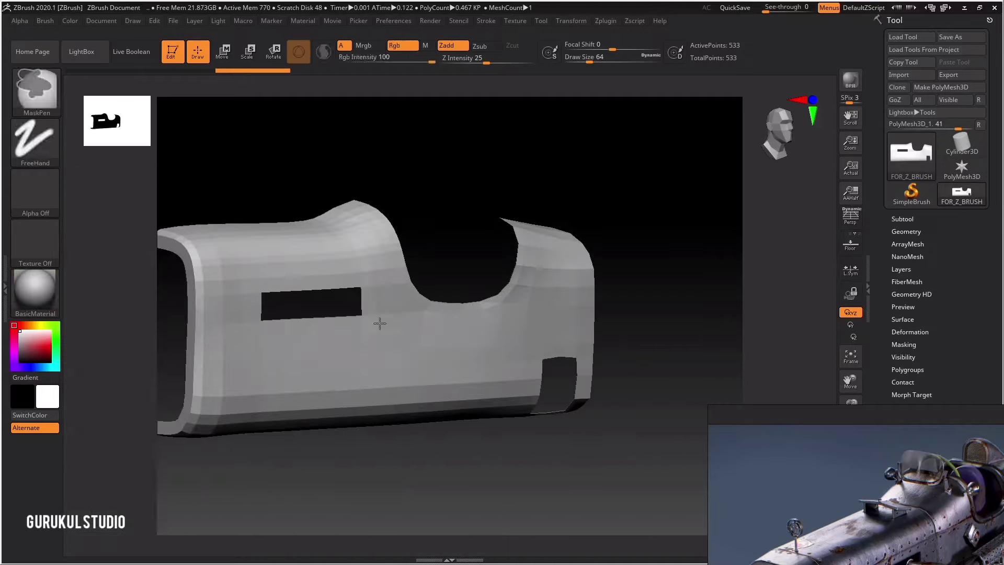
pyautogui.click(906, 329)
pyautogui.click(906, 329)
pyautogui.click(906, 329)
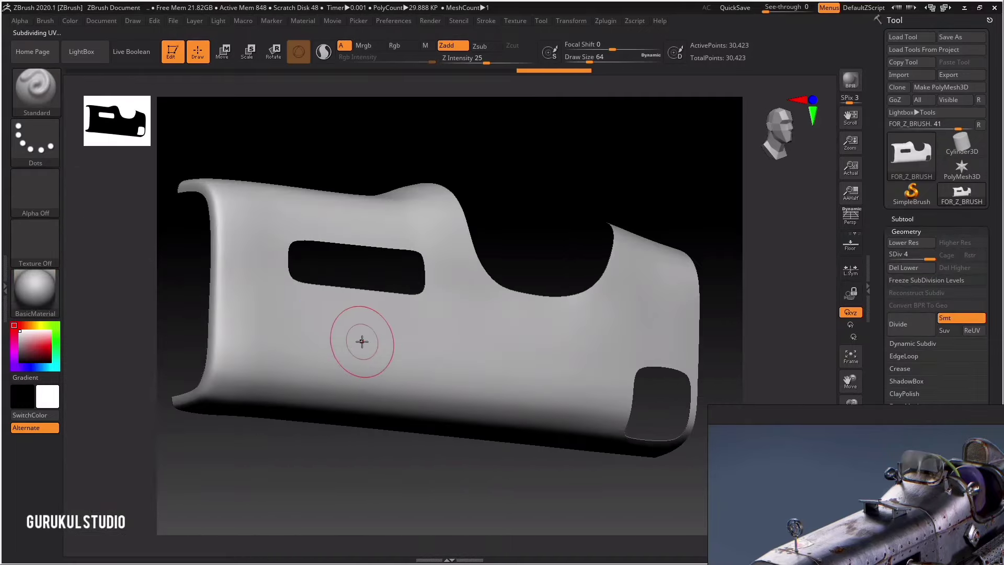
# Shift-smooth the panel's lower edge and inspect the lower opening and side slot
pyautogui.moveTo(115, 138)
pyautogui.mouseDown()
pyautogui.moveTo(397, 329)
pyautogui.moveTo(574, 363)
pyautogui.moveTo(545, 284)
pyautogui.mouseUp()
pyautogui.press('s')
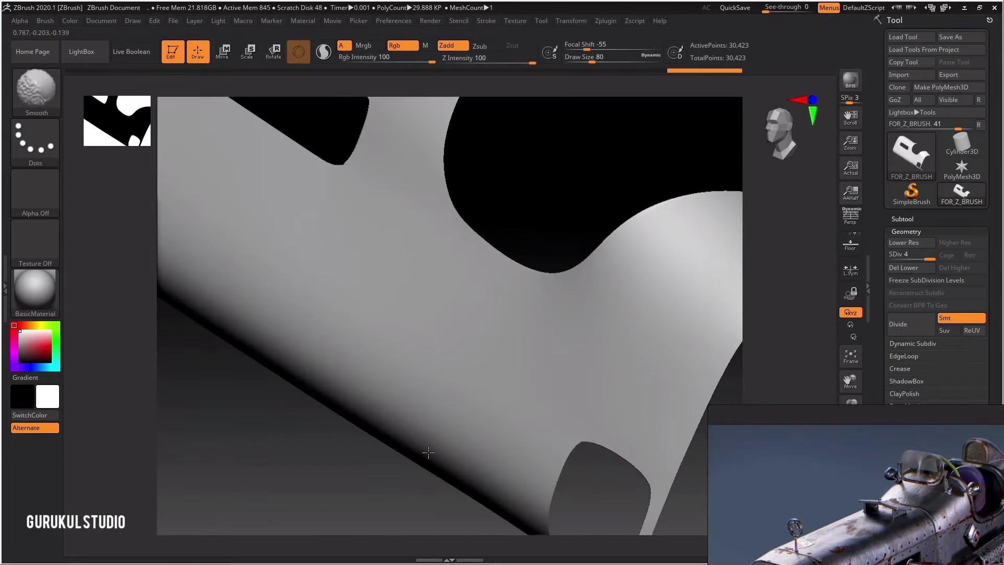
pyautogui.moveTo(428, 452)
pyautogui.mouseDown()
pyautogui.moveTo(466, 331)
pyautogui.moveTo(262, 453)
pyautogui.moveTo(542, 265)
pyautogui.moveTo(408, 298)
pyautogui.moveTo(540, 289)
pyautogui.mouseUp()
pyautogui.press('space')
pyautogui.moveTo(471, 313); pyautogui.dragTo(522, 370)
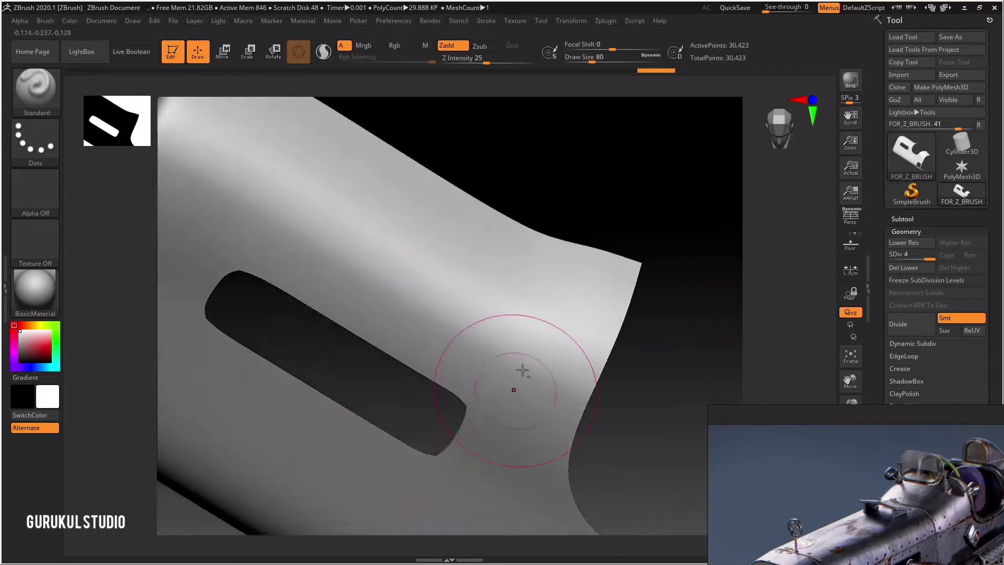
pyautogui.moveTo(522, 371)
pyautogui.mouseDown(button='right')
pyautogui.moveTo(381, 199)
pyautogui.moveTo(455, 265)
pyautogui.moveTo(350, 289)
pyautogui.moveTo(444, 278)
pyautogui.moveTo(341, 347)
pyautogui.moveTo(405, 392)
pyautogui.moveTo(459, 298)
pyautogui.moveTo(432, 404)
pyautogui.moveTo(482, 253)
pyautogui.mouseUp(button='right')
pyautogui.moveTo(629, 398); pyautogui.dragTo(548, 298, button='right')
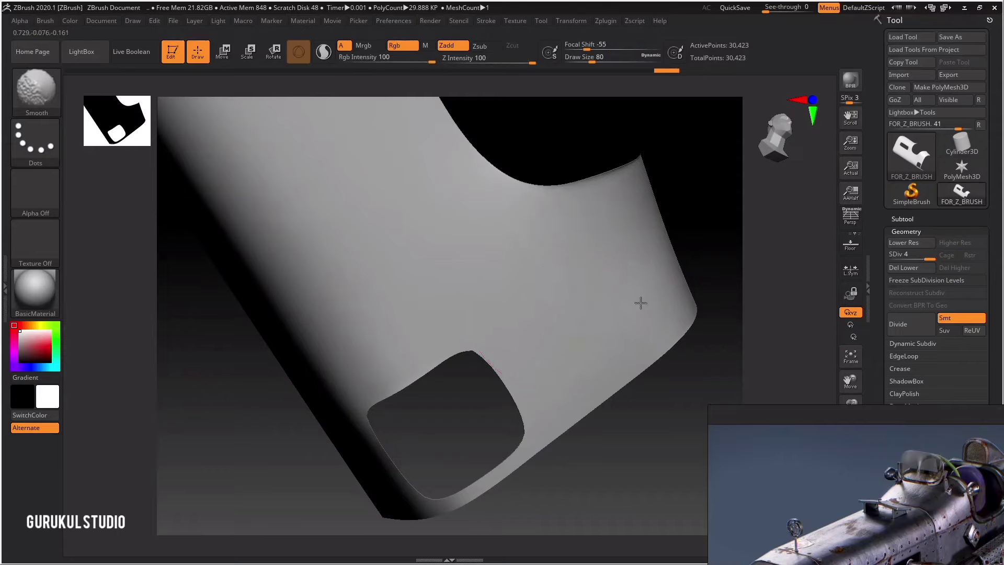
pyautogui.moveTo(640, 302)
pyautogui.mouseDown(button='right')
pyautogui.moveTo(470, 464)
pyautogui.moveTo(528, 278)
pyautogui.moveTo(560, 289)
pyautogui.moveTo(503, 336)
pyautogui.moveTo(460, 263)
pyautogui.mouseUp(button='right')
# Drop the panel back to its lowest subdivision level
pyautogui.moveTo(923, 259); pyautogui.dragTo(891, 257)
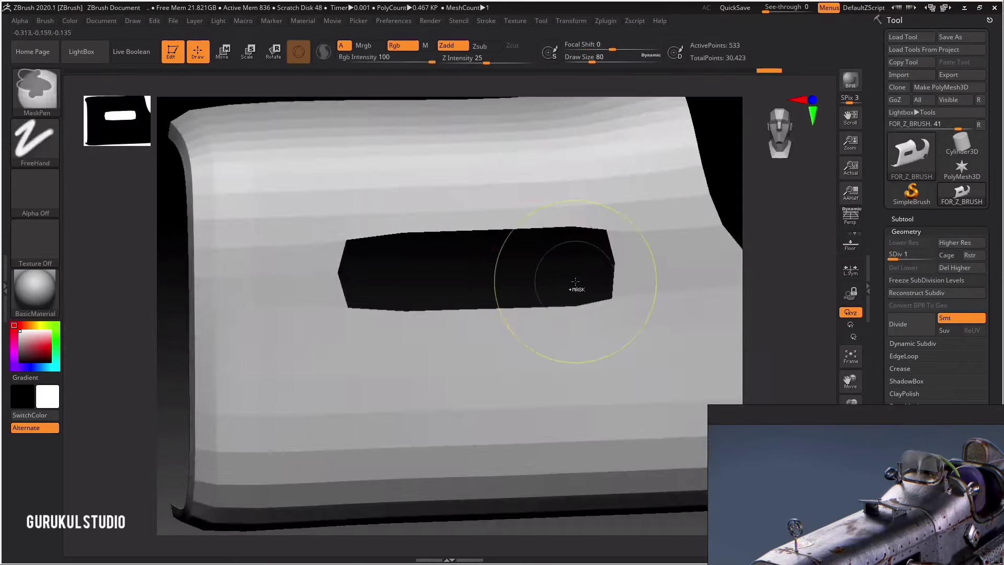
pyautogui.moveTo(572, 280); pyautogui.dragTo(569, 323, button='right')
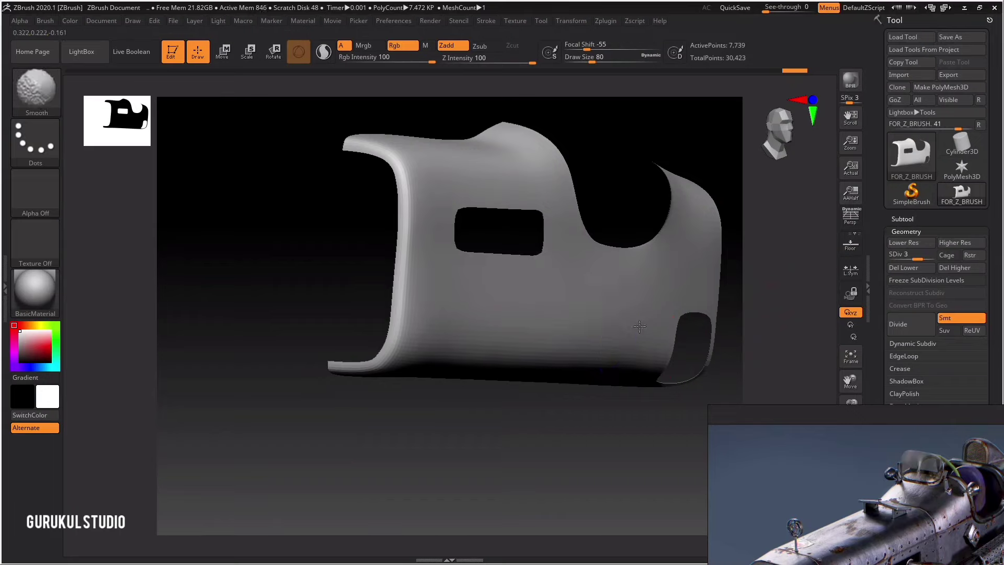
pyautogui.moveTo(568, 286)
pyautogui.mouseDown(button='right')
pyautogui.moveTo(464, 359)
pyautogui.moveTo(624, 255)
pyautogui.moveTo(560, 336)
pyautogui.moveTo(520, 282)
pyautogui.moveTo(602, 225)
pyautogui.moveTo(531, 325)
pyautogui.moveTo(406, 280)
pyautogui.moveTo(472, 276)
pyautogui.moveTo(534, 344)
pyautogui.moveTo(457, 377)
pyautogui.moveTo(519, 377)
pyautogui.moveTo(399, 304)
pyautogui.moveTo(430, 327)
pyautogui.moveTo(488, 298)
pyautogui.moveTo(575, 283)
pyautogui.mouseUp(button='right')
pyautogui.click(903, 242)
pyautogui.click(903, 242)
pyautogui.click(948, 74)
# Cancel the export and pick the Move Topological brush (B, M, T)
pyautogui.press('Return')
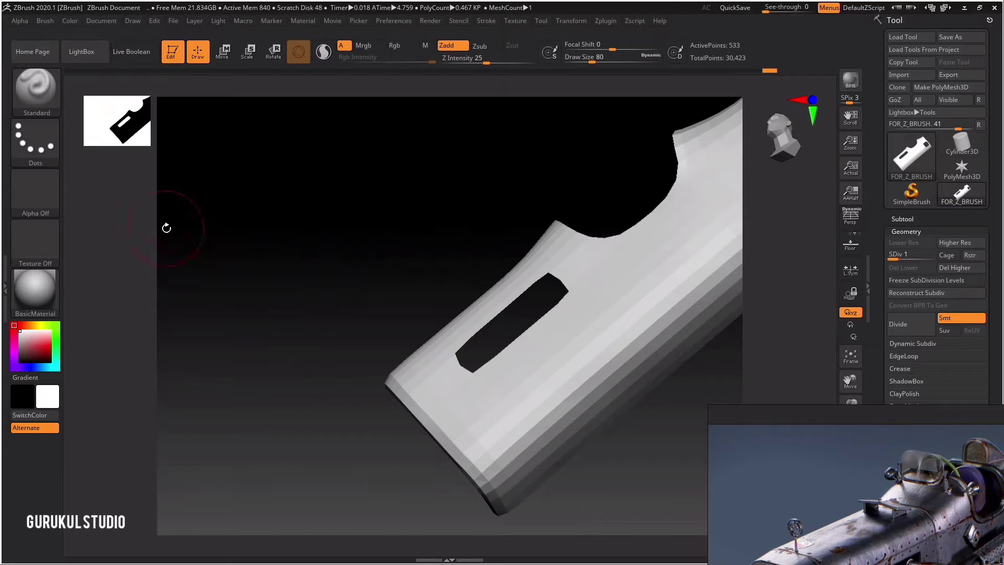
pyautogui.moveTo(166, 223); pyautogui.dragTo(414, 195, button='right')
pyautogui.press('b')
pyautogui.press('space')
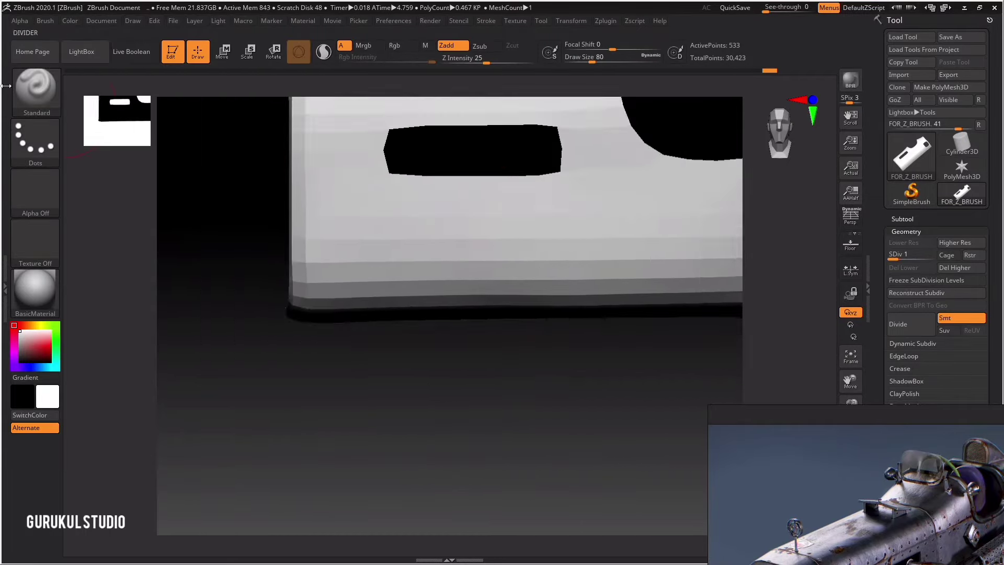
pyautogui.press('b')
pyautogui.press('m')
pyautogui.press('t')
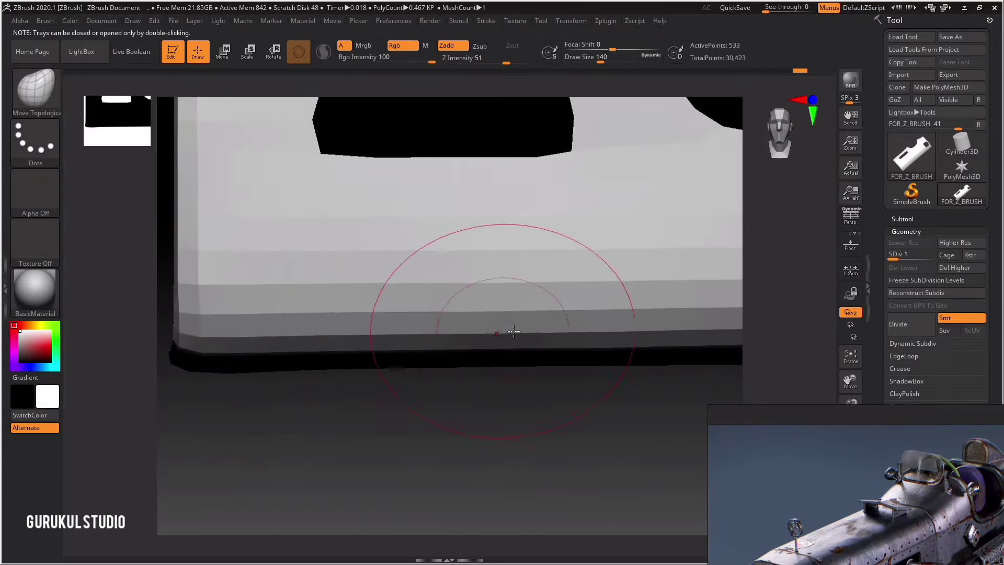
# Push the lower rim edges into shape, including near the front corner
pyautogui.moveTo(343, 334); pyautogui.dragTo(562, 333, button='right')
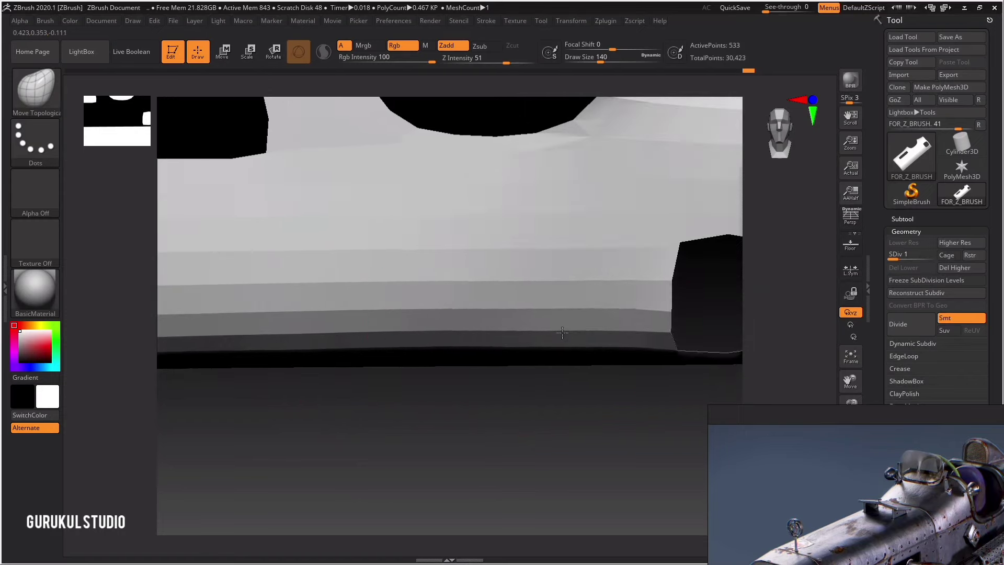
pyautogui.moveTo(350, 320); pyautogui.dragTo(414, 320, button='right')
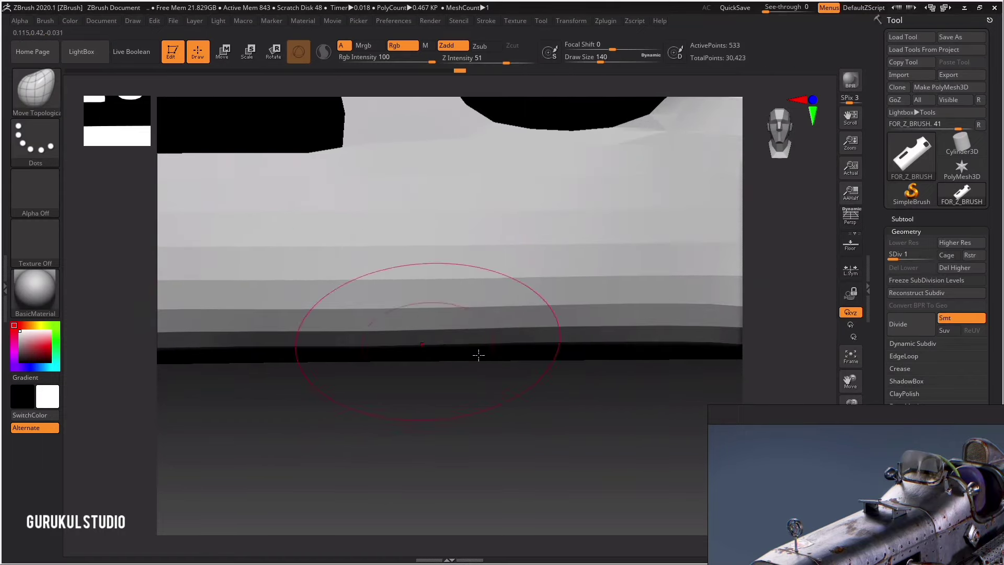
pyautogui.moveTo(478, 355); pyautogui.dragTo(429, 342, button='right')
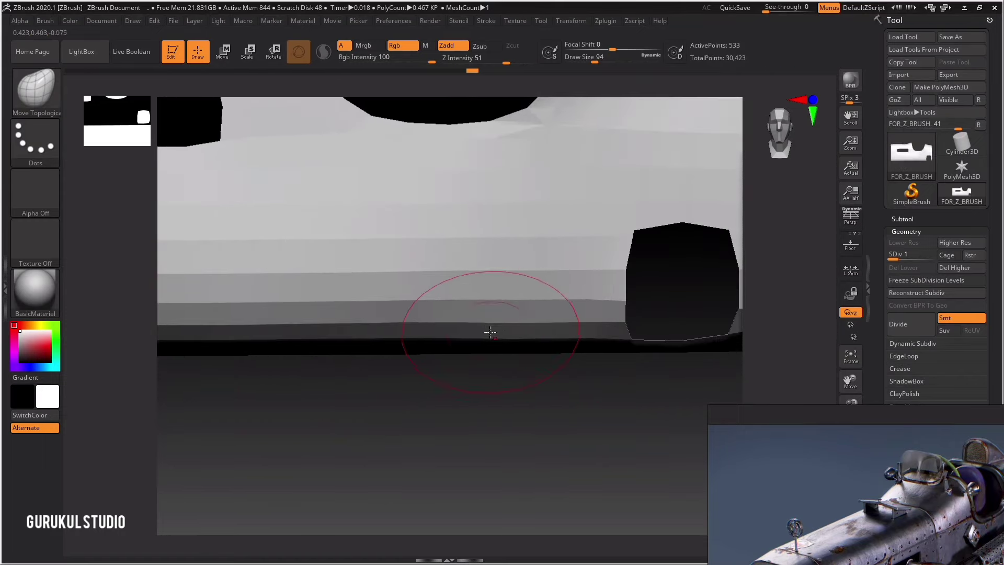
pyautogui.moveTo(490, 332)
pyautogui.mouseDown(button='right')
pyautogui.moveTo(520, 340)
pyautogui.moveTo(532, 364)
pyautogui.mouseUp(button='right')
pyautogui.press('f')
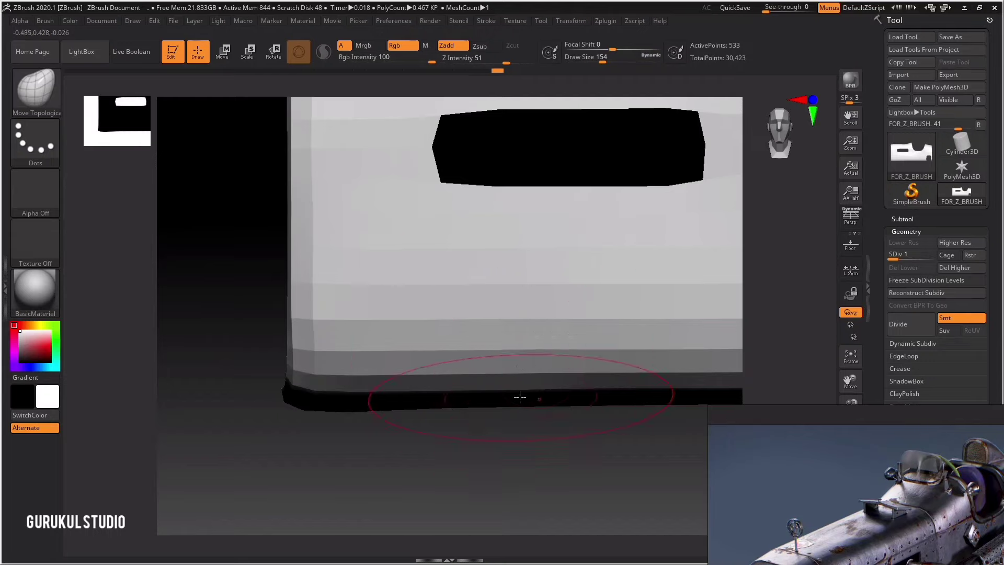
pyautogui.moveTo(452, 396); pyautogui.dragTo(403, 363, button='right')
pyautogui.press('f')
pyautogui.moveTo(482, 318)
pyautogui.keyDown('ctrl'); pyautogui.mouseDown(button='right')
pyautogui.moveTo(571, 335)
pyautogui.moveTo(514, 298)
pyautogui.moveTo(657, 316)
pyautogui.moveTo(460, 366)
pyautogui.moveTo(706, 324)
pyautogui.mouseUp(button='right'); pyautogui.keyUp('ctrl')
# Export the edited mesh as FOR_Z_BRUSH.obj to the project folder
pyautogui.click(949, 74)
pyautogui.write('FOR_MAYA')
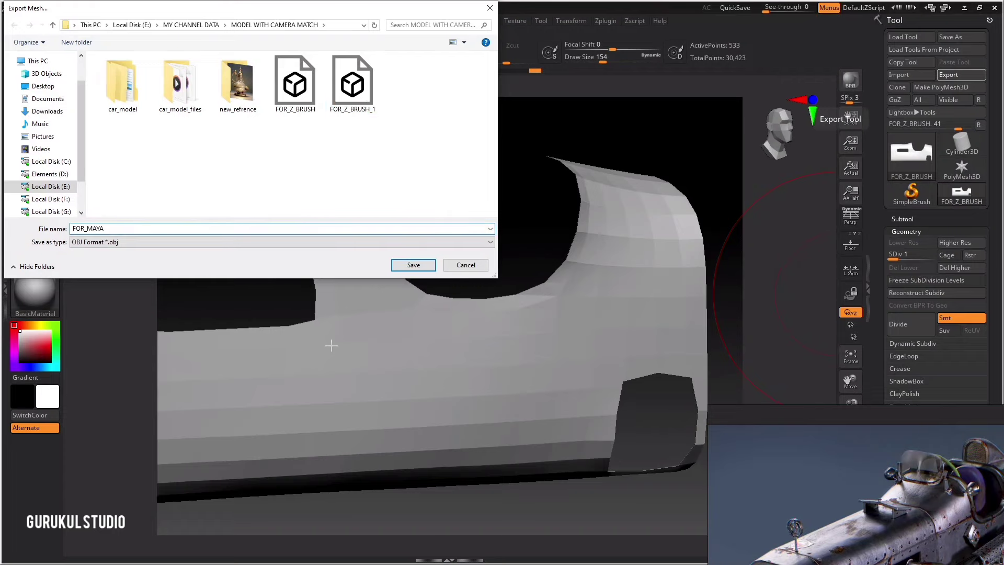
pyautogui.press('Return')
pyautogui.moveTo(441, 321)
pyautogui.mouseDown(button='right')
pyautogui.moveTo(387, 296)
pyautogui.moveTo(457, 332)
pyautogui.moveTo(462, 265)
pyautogui.moveTo(488, 259)
pyautogui.moveTo(575, 292)
pyautogui.mouseUp(button='right')
pyautogui.click(949, 74)
# Finish the ZBrush export and import the FOR_Z_BRUSH OBJ into Maya
pyautogui.press('Return')
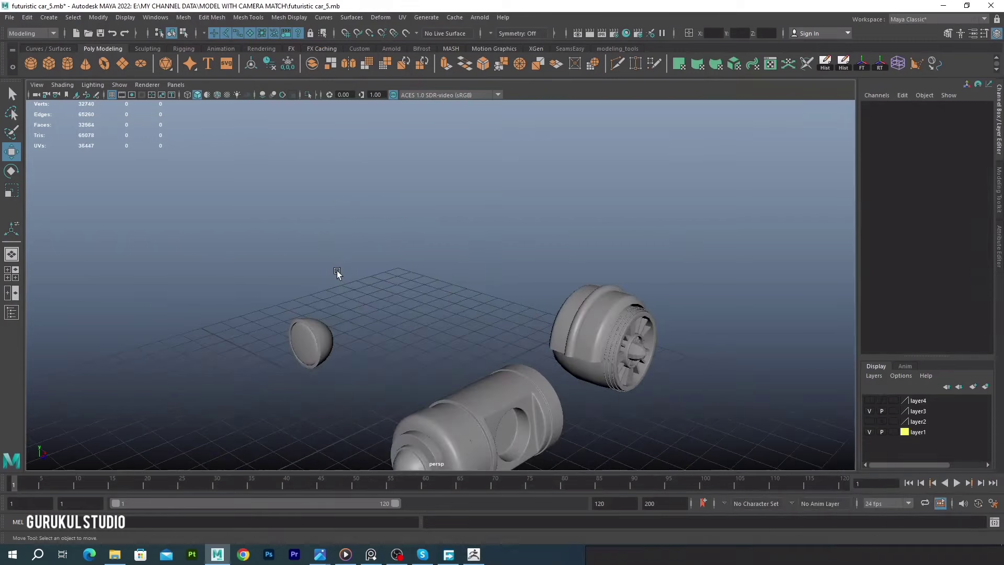
pyautogui.click(10, 17)
pyautogui.click(53, 134)
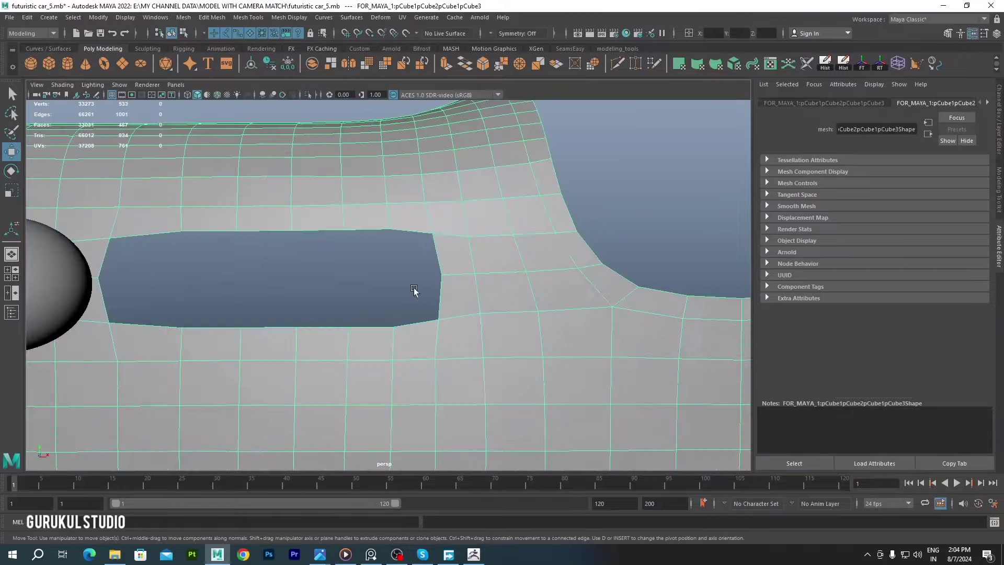
# Scale the side slot's border edges and extrude them inward
pyautogui.click(578, 265)
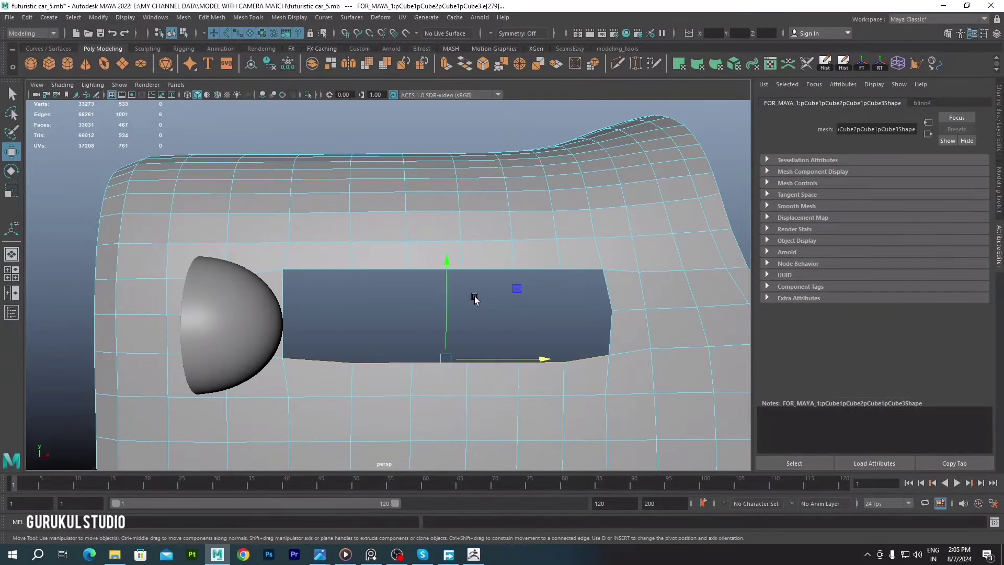
pyautogui.press('r')
pyautogui.keyDown('alt'); pyautogui.moveTo(475, 298); pyautogui.dragTo(571, 313); pyautogui.keyUp('alt')
pyautogui.press('w')
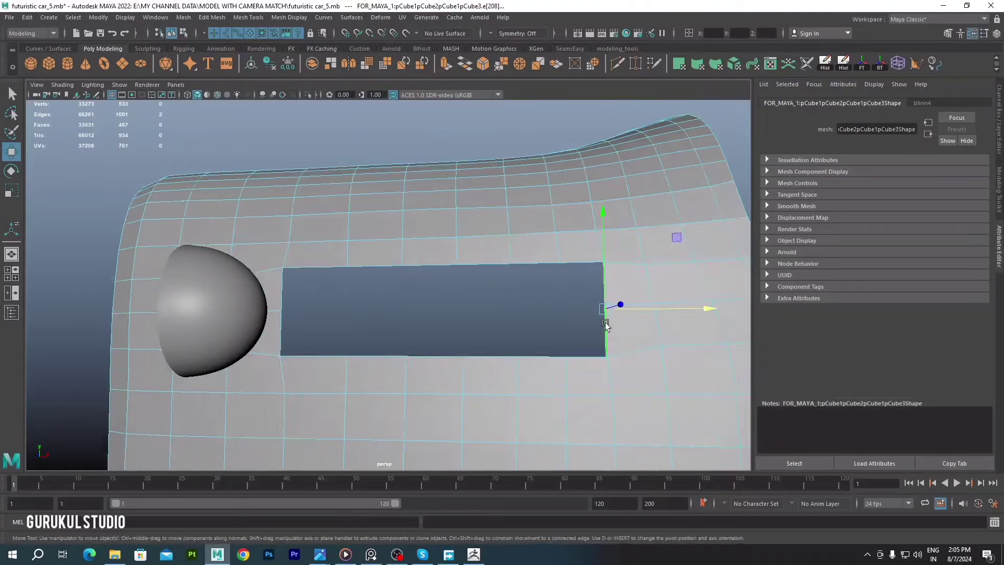
pyautogui.moveTo(368, 219); pyautogui.dragTo(377, 189, button='right')
pyautogui.hotkey('ctrl', 'e')
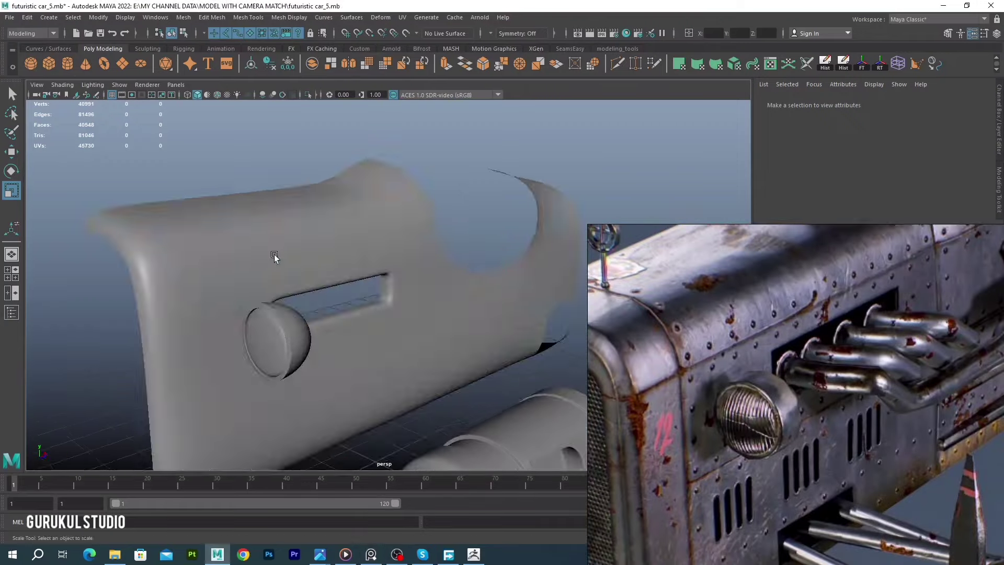
# Bevel the slot edges with 2 segments, then inspect the hood and headlight
pyautogui.click(274, 256)
pyautogui.click(279, 259)
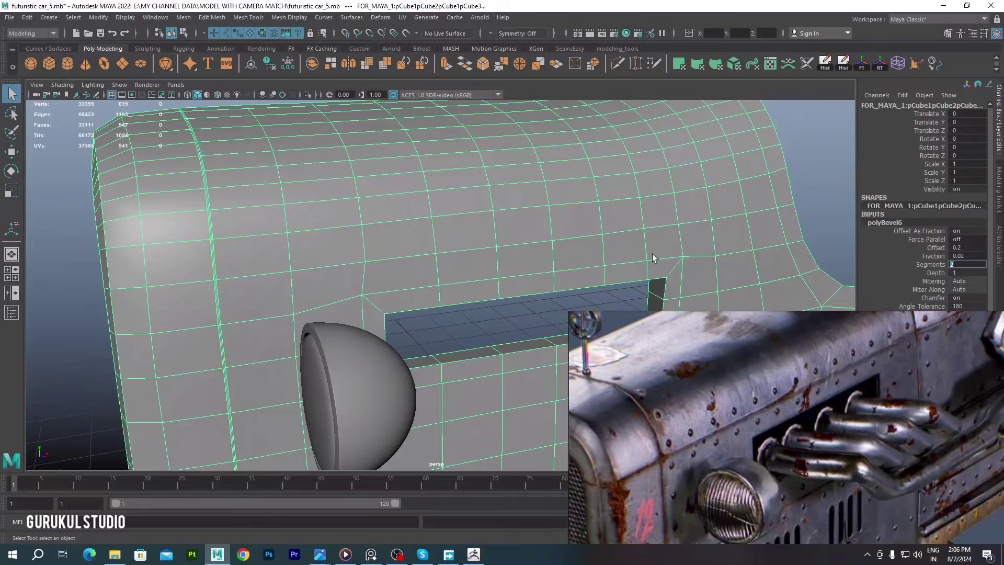
pyautogui.press('Return')
pyautogui.keyDown('alt'); pyautogui.moveTo(652, 257); pyautogui.dragTo(335, 236); pyautogui.keyUp('alt')
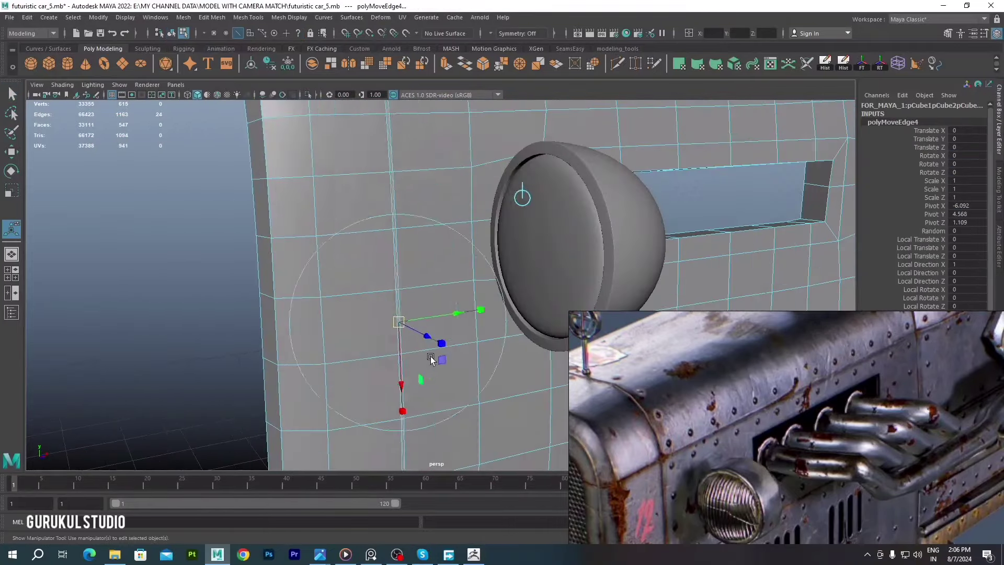
pyautogui.moveTo(438, 246)
pyautogui.keyDown('alt'); pyautogui.mouseDown()
pyautogui.moveTo(429, 211)
pyautogui.moveTo(356, 234)
pyautogui.mouseUp(); pyautogui.keyUp('alt')
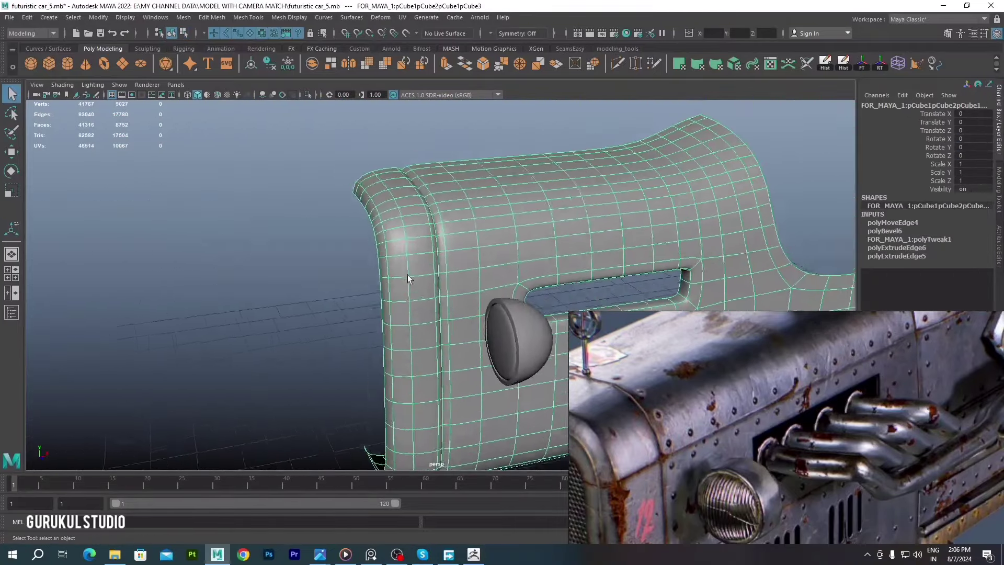
pyautogui.keyDown('shift'); pyautogui.moveTo(535, 249); pyautogui.dragTo(538, 252, button='right'); pyautogui.keyUp('shift')
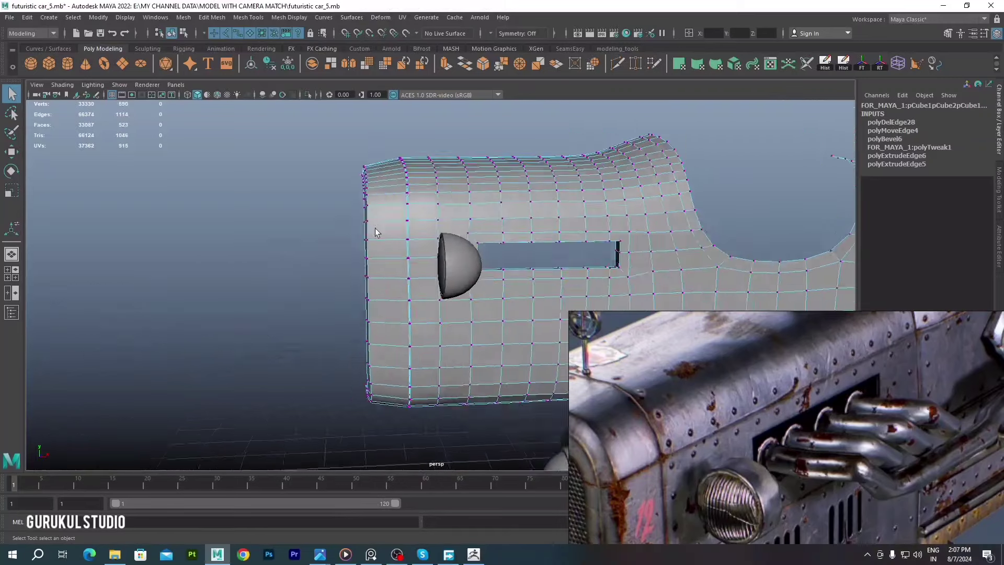
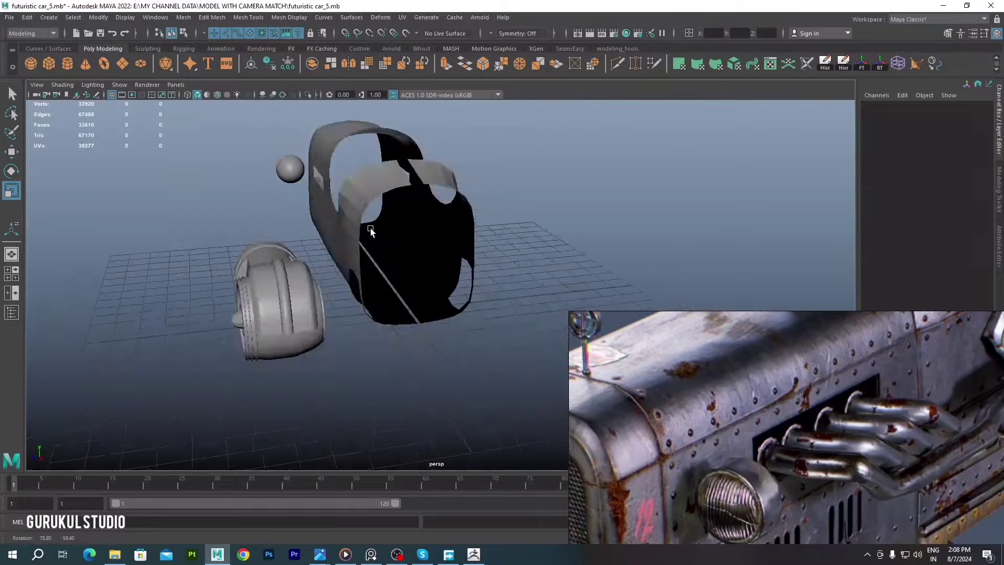
# Extrude the front opening's lower border edges with Ctrl+E and set the rim thickness
pyautogui.press('space')
pyautogui.press('space')
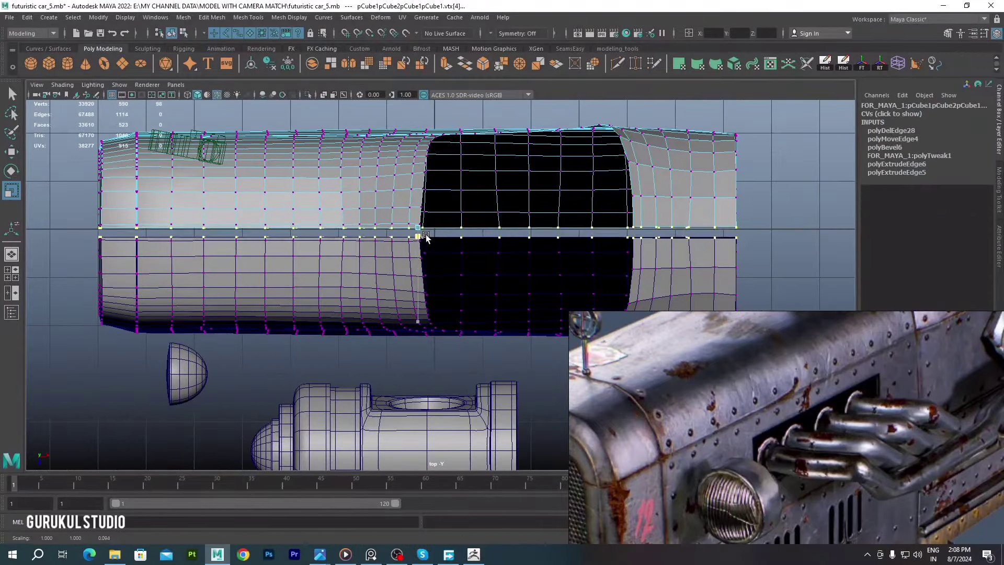
pyautogui.moveTo(579, 196); pyautogui.dragTo(579, 173, button='right')
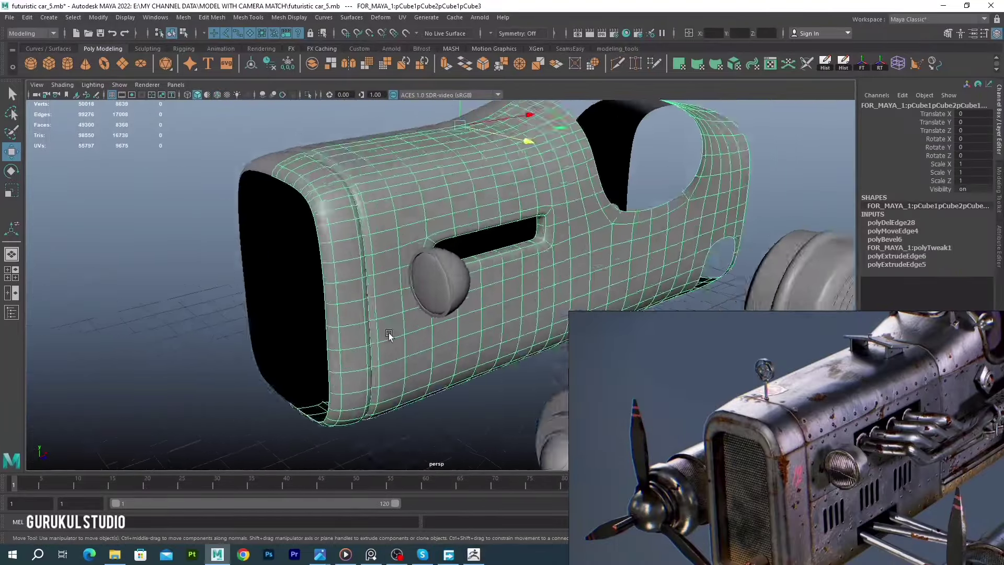
pyautogui.moveTo(426, 280); pyautogui.dragTo(460, 231, button='right')
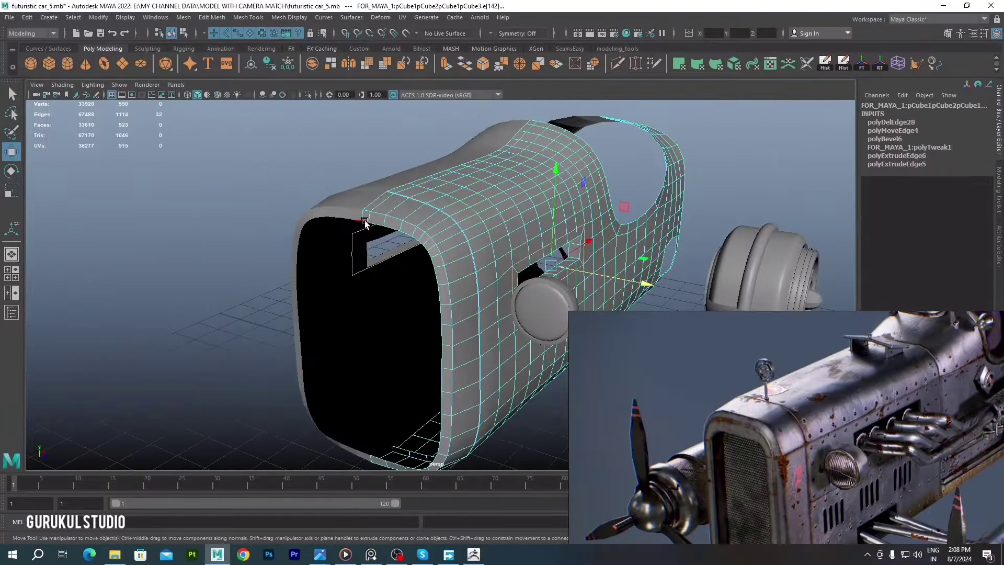
pyautogui.click(359, 314)
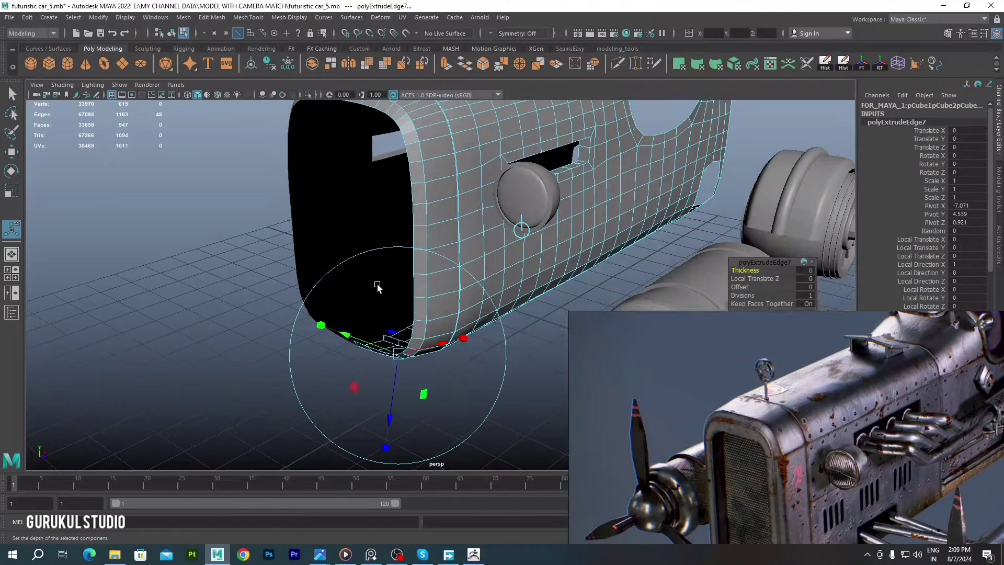
pyautogui.click(805, 270)
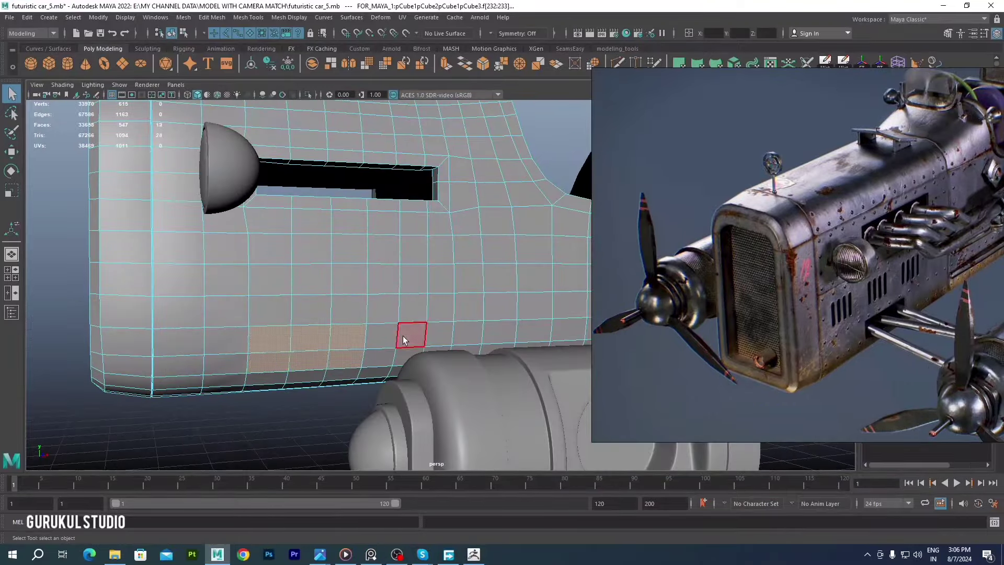
# Extrude the side vent hole's border edges with a 0.2 offset
pyautogui.scroll(-5, 403, 340)
pyautogui.keyDown('alt'); pyautogui.moveTo(366, 293); pyautogui.dragTo(384, 289); pyautogui.keyUp('alt')
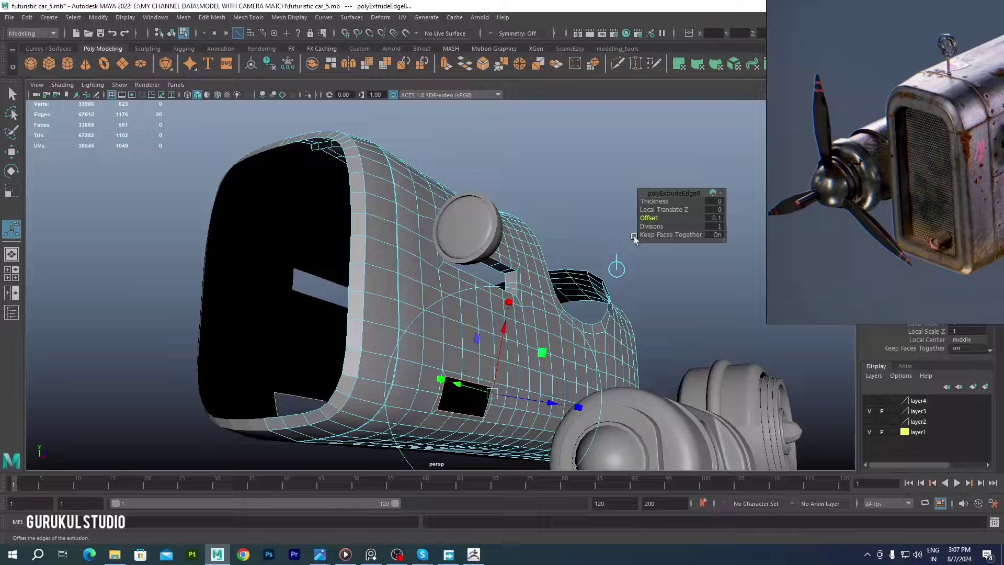
pyautogui.press('f')
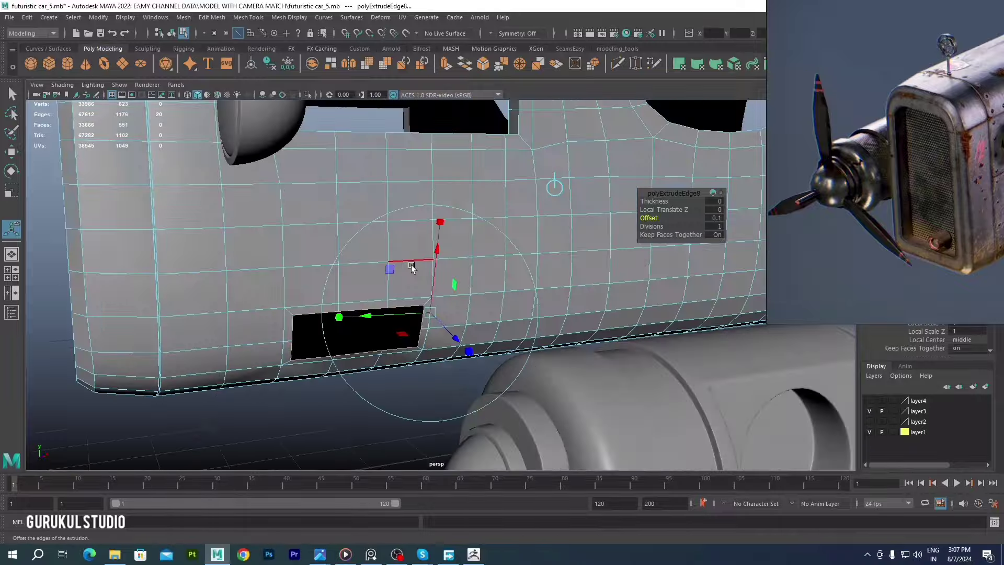
pyautogui.click(712, 217)
pyautogui.write('0.2')
pyautogui.press('Return')
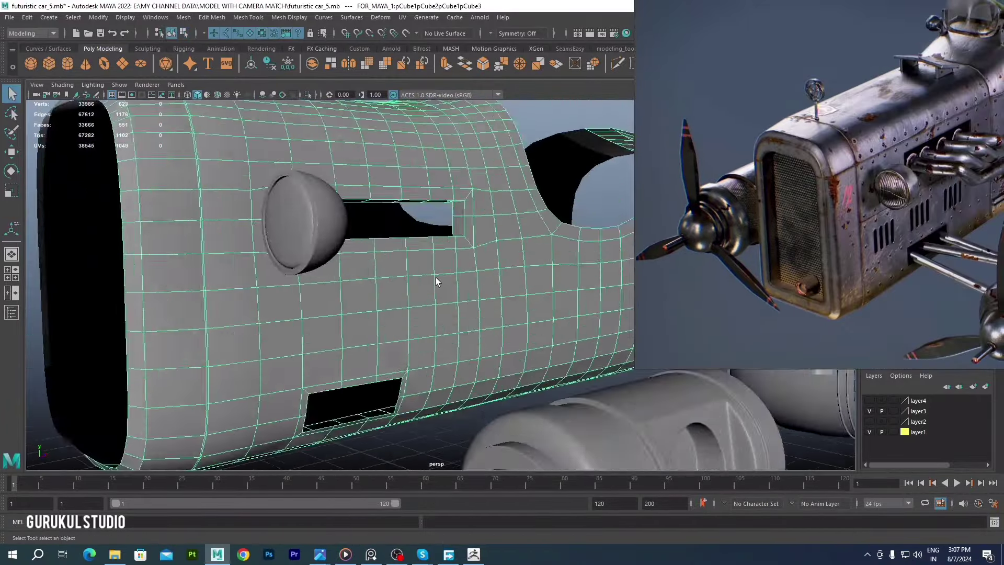
# Nudge the rim vertices under the body panel into place
pyautogui.moveTo(436, 280)
pyautogui.keyDown('alt'); pyautogui.mouseDown()
pyautogui.moveTo(299, 320)
pyautogui.moveTo(343, 296)
pyautogui.mouseUp(); pyautogui.keyUp('alt')
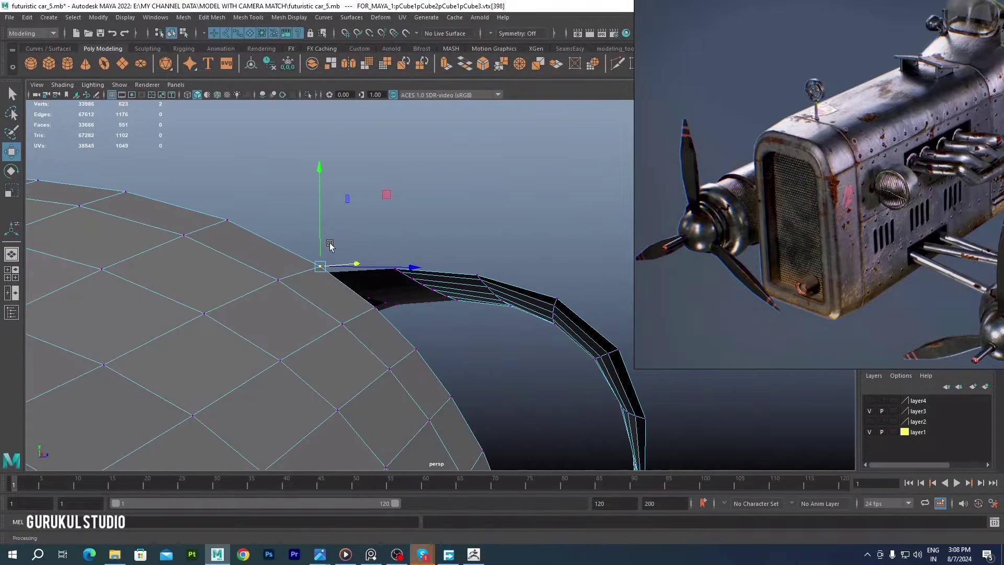
pyautogui.moveTo(443, 272)
pyautogui.keyDown('alt'); pyautogui.mouseDown()
pyautogui.moveTo(440, 295)
pyautogui.moveTo(458, 317)
pyautogui.moveTo(438, 298)
pyautogui.moveTo(418, 230)
pyautogui.mouseUp(); pyautogui.keyUp('alt')
pyautogui.click(414, 225)
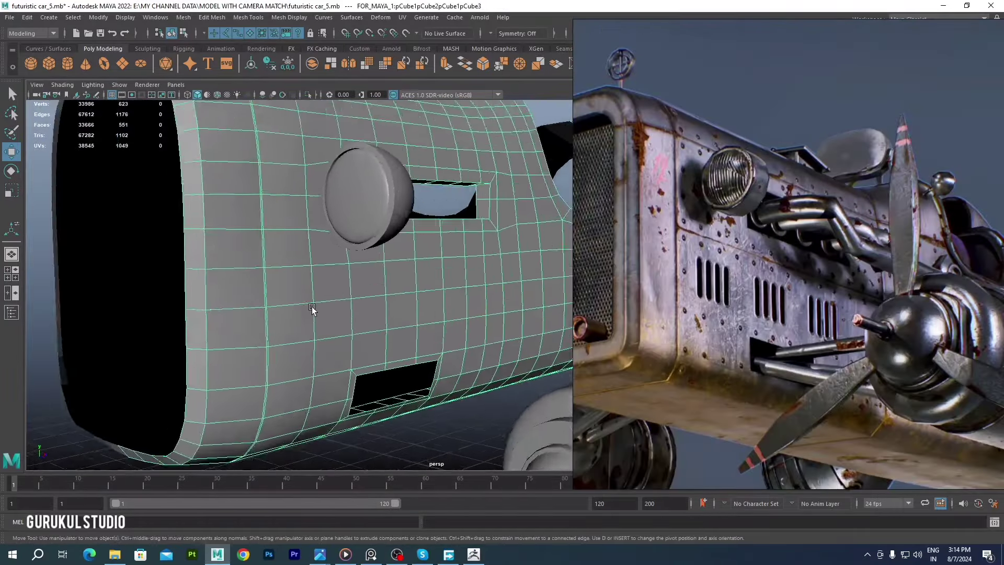
# Select a block of side-panel faces, then view the body in smooth preview
pyautogui.scroll(3, 312, 308)
pyautogui.moveTo(309, 264); pyautogui.dragTo(308, 287, button='right')
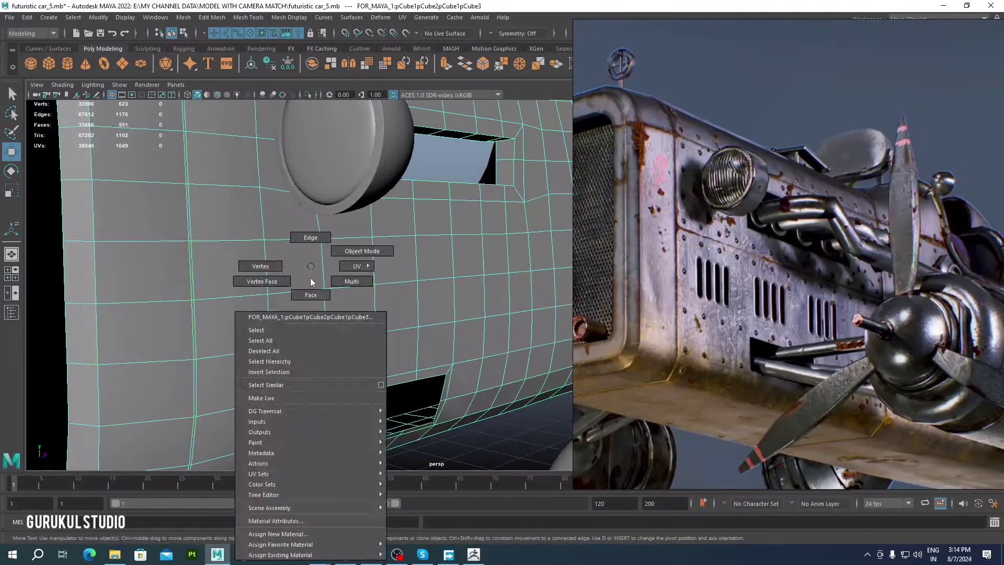
pyautogui.moveTo(270, 347)
pyautogui.mouseDown()
pyautogui.moveTo(381, 225)
pyautogui.moveTo(242, 265)
pyautogui.moveTo(336, 237)
pyautogui.moveTo(397, 237)
pyautogui.mouseUp()
pyautogui.scroll(-5, 515, 250)
pyautogui.scroll(-3, 514, 250)
pyautogui.press('F8')
pyautogui.press('3')
# Even out two edge loops on top and extrude the second vent's border edges
pyautogui.doubleClick(398, 238)
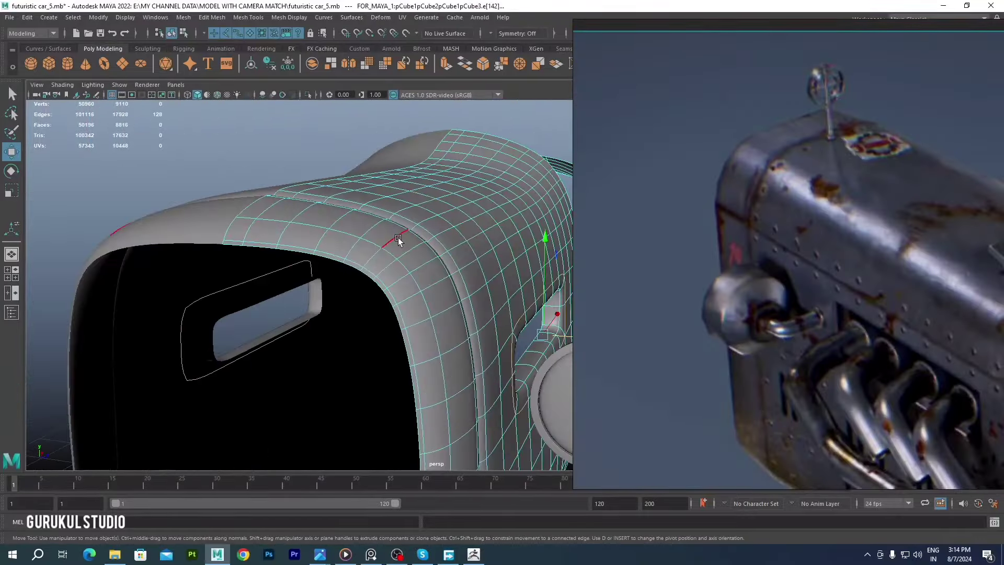
pyautogui.moveTo(437, 288)
pyautogui.keyDown('alt'); pyautogui.mouseDown()
pyautogui.moveTo(436, 203)
pyautogui.moveTo(447, 230)
pyautogui.moveTo(482, 220)
pyautogui.mouseUp(); pyautogui.keyUp('alt')
pyautogui.doubleClick(447, 230)
pyautogui.press('g')
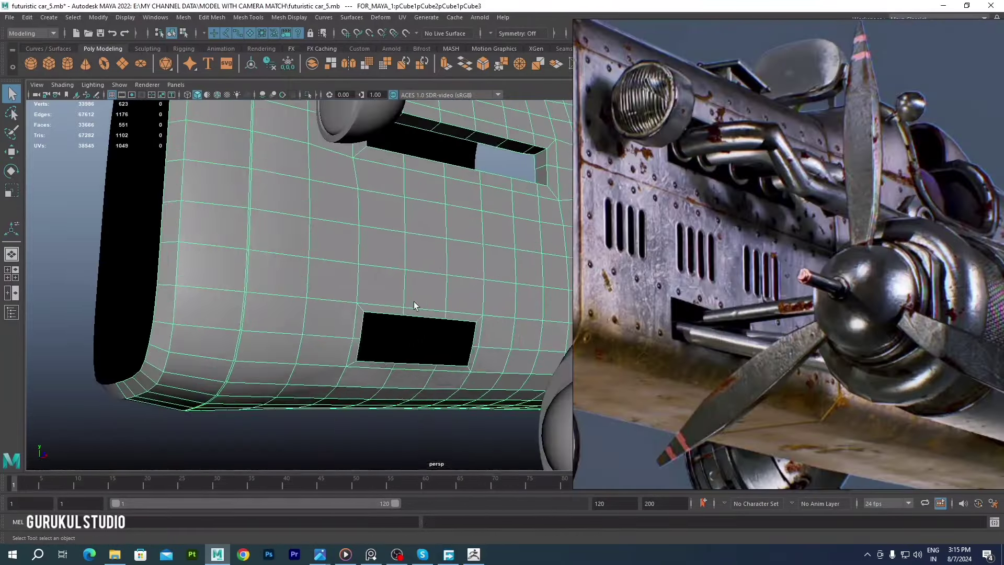
pyautogui.keyDown('shift'); pyautogui.rightClick(463, 305); pyautogui.keyUp('shift')
pyautogui.click(465, 326)
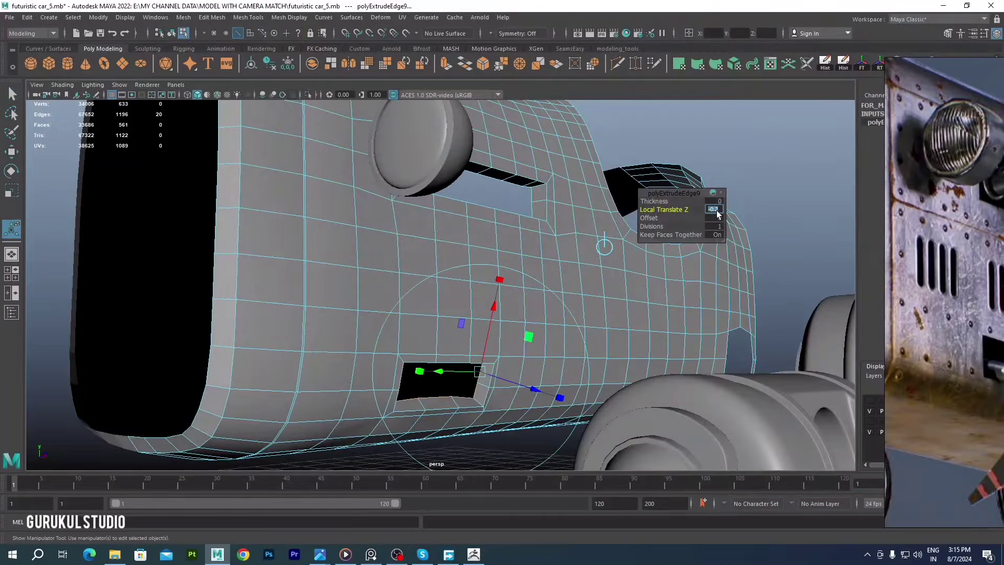
pyautogui.write('-0.2')
# Push the extruded border in by -0.2, then undo back through several changes
pyautogui.press('Return')
pyautogui.scroll(5, 520, 315)
pyautogui.hotkey('ctrl', 'z')
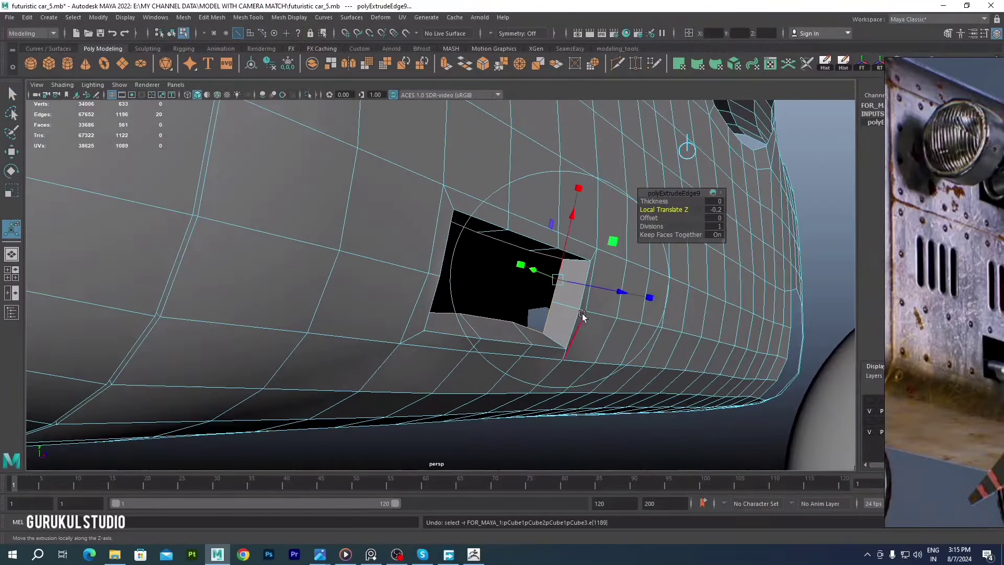
pyautogui.hotkey('ctrl', 'z')
pyautogui.hotkey('ctrl', 'z')
pyautogui.hotkey('ctrl', 'z')
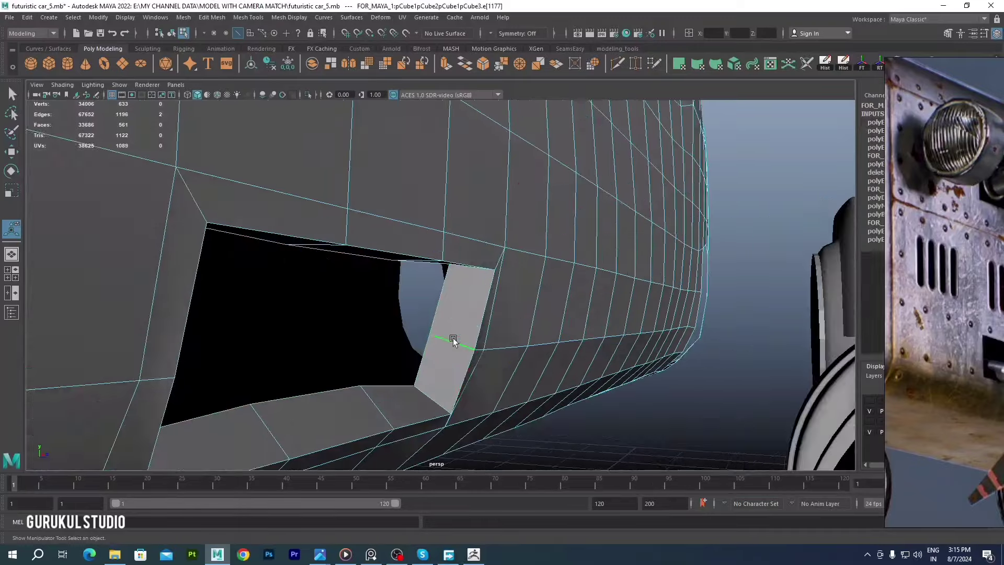
pyautogui.hotkey('ctrl', 'z')
pyautogui.hotkey('ctrl', 'z')
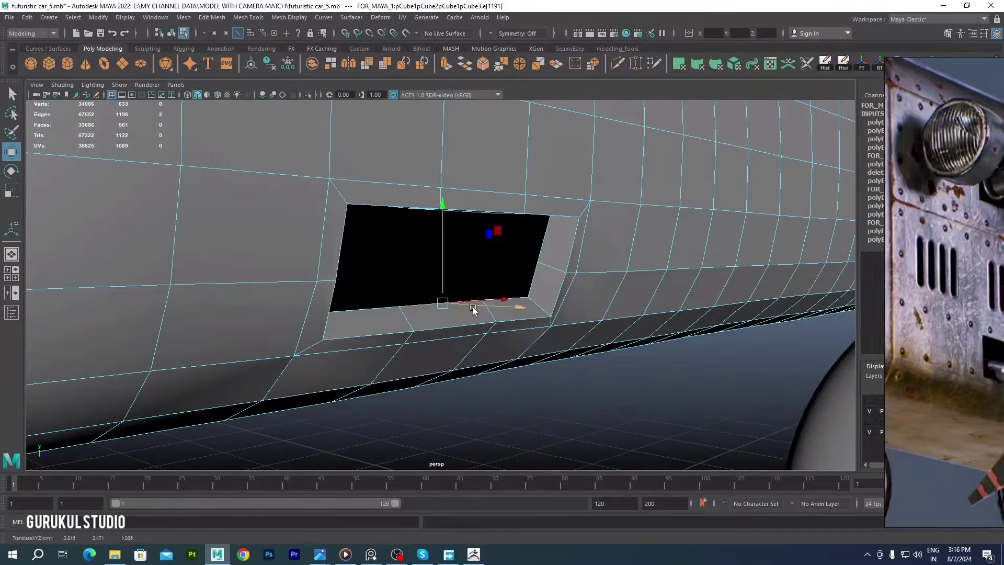
pyautogui.moveTo(473, 306)
pyautogui.keyDown('alt'); pyautogui.mouseDown()
pyautogui.moveTo(493, 437)
pyautogui.moveTo(504, 280)
pyautogui.moveTo(578, 284)
pyautogui.moveTo(482, 240)
pyautogui.mouseUp(); pyautogui.keyUp('alt')
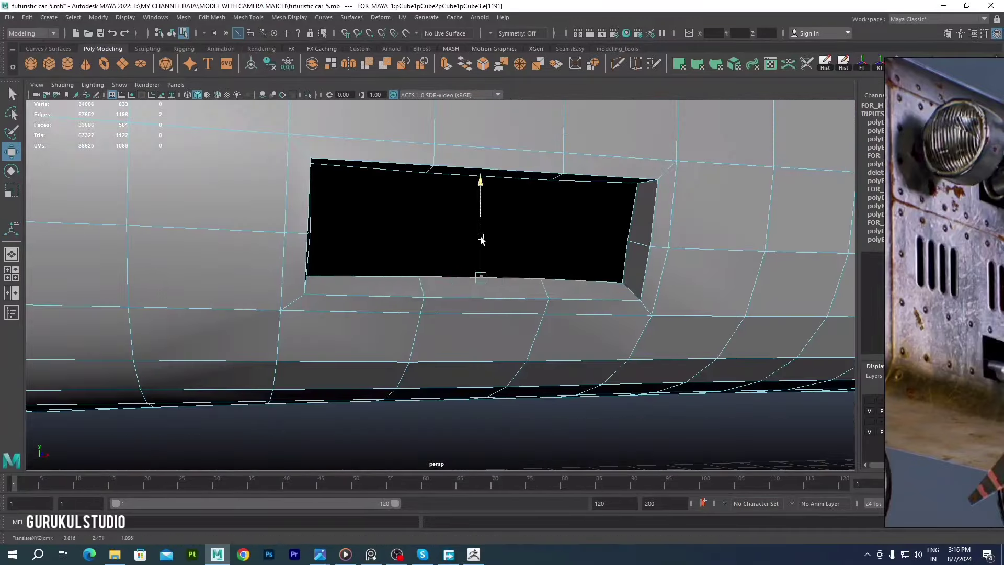
pyautogui.hotkey('ctrl', 'z')
pyautogui.hotkey('ctrl', 'z')
pyautogui.hotkey('ctrl', 'z')
pyautogui.hotkey('ctrl', 'z')
pyautogui.hotkey('ctrl', 'z')
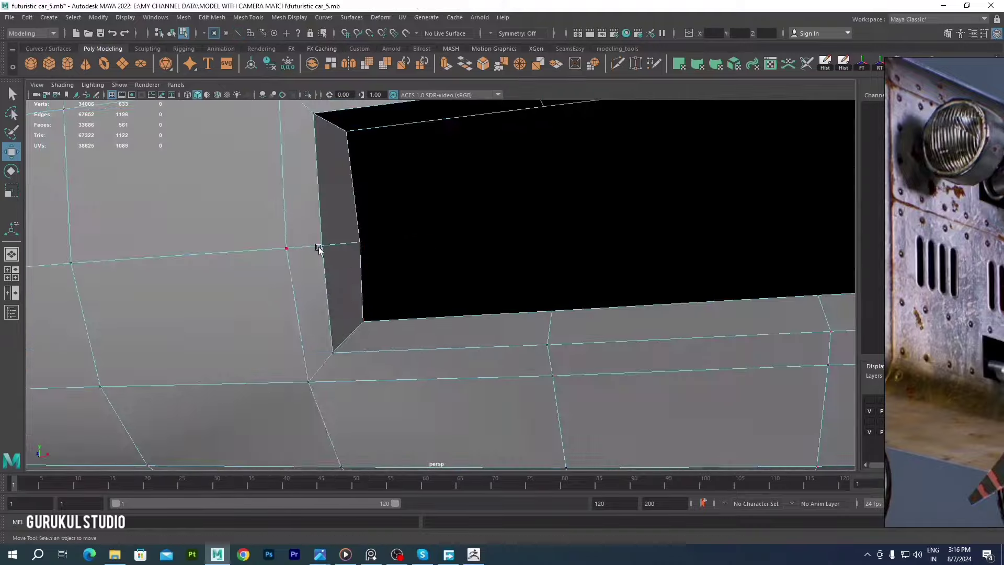
pyautogui.hotkey('ctrl', 'z')
pyautogui.hotkey('ctrl', 'z')
pyautogui.hotkey('ctrl', 'z')
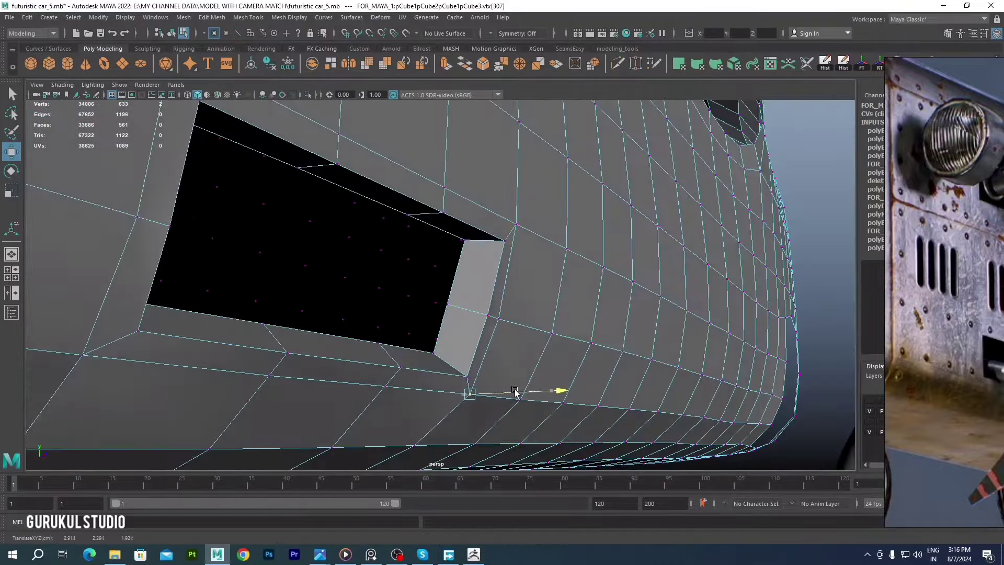
pyautogui.hotkey('ctrl', 'z')
pyautogui.hotkey('ctrl', 'z')
pyautogui.hotkey('ctrl', 'z')
pyautogui.hotkey('ctrl', 'z')
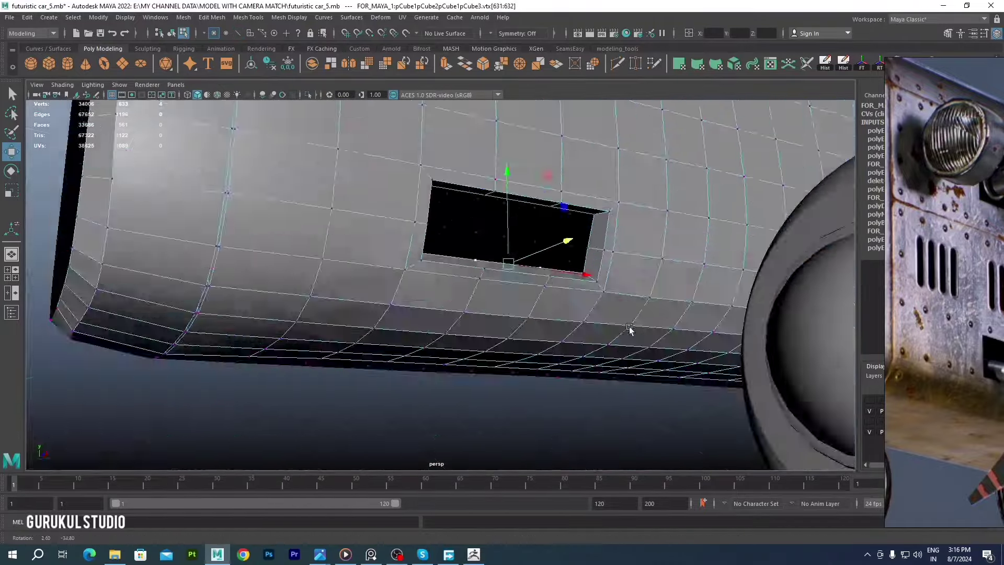
pyautogui.hotkey('ctrl', 'z')
pyautogui.hotkey('ctrl', 'z')
pyautogui.hotkey('ctrl', 'z')
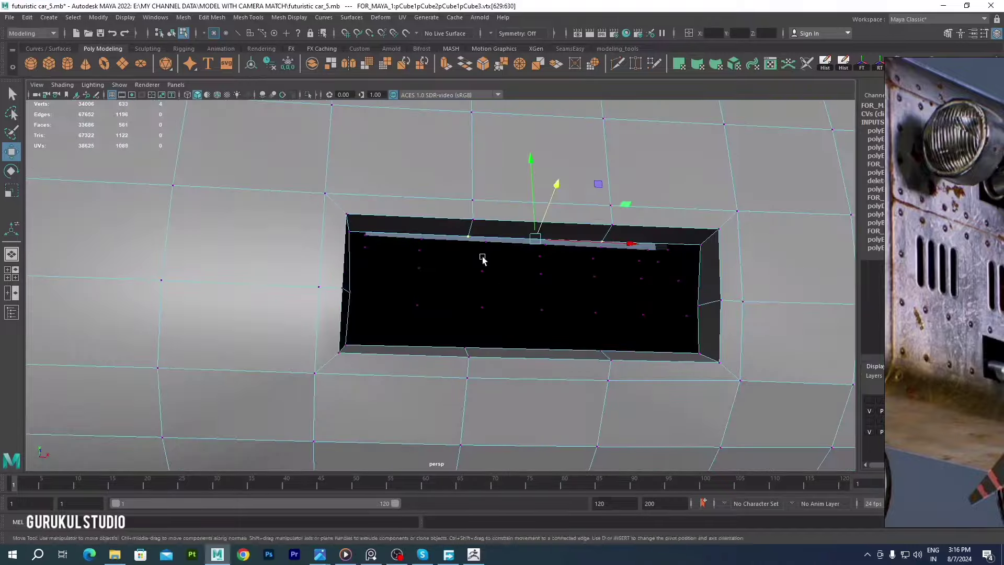
pyautogui.hotkey('ctrl', 'z')
pyautogui.hotkey('ctrl', 'z')
pyautogui.hotkey('ctrl', 'z')
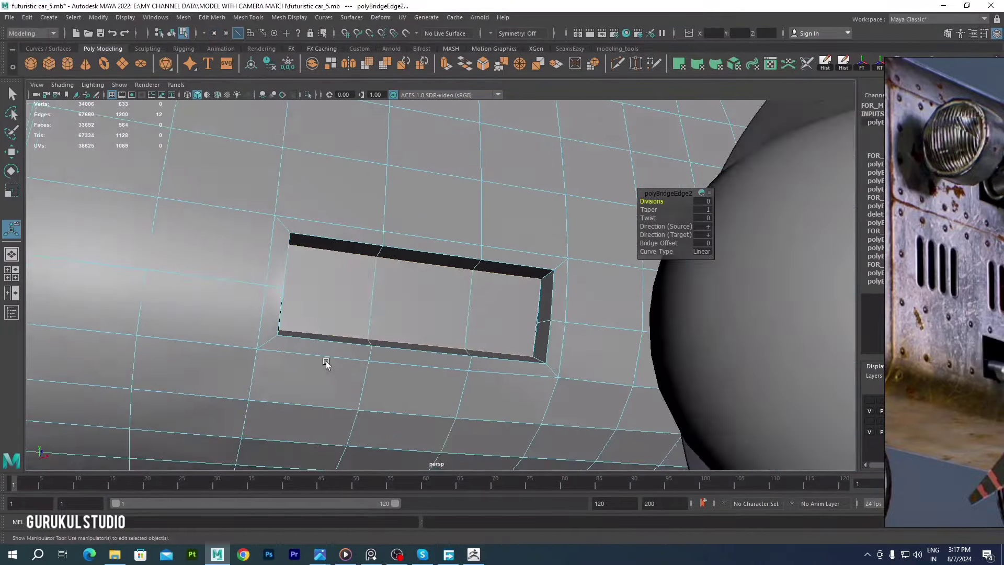
# Fill the vent hole and push the inset panel faces back, checking in wireframe
pyautogui.moveTo(502, 304); pyautogui.dragTo(314, 256, button='right')
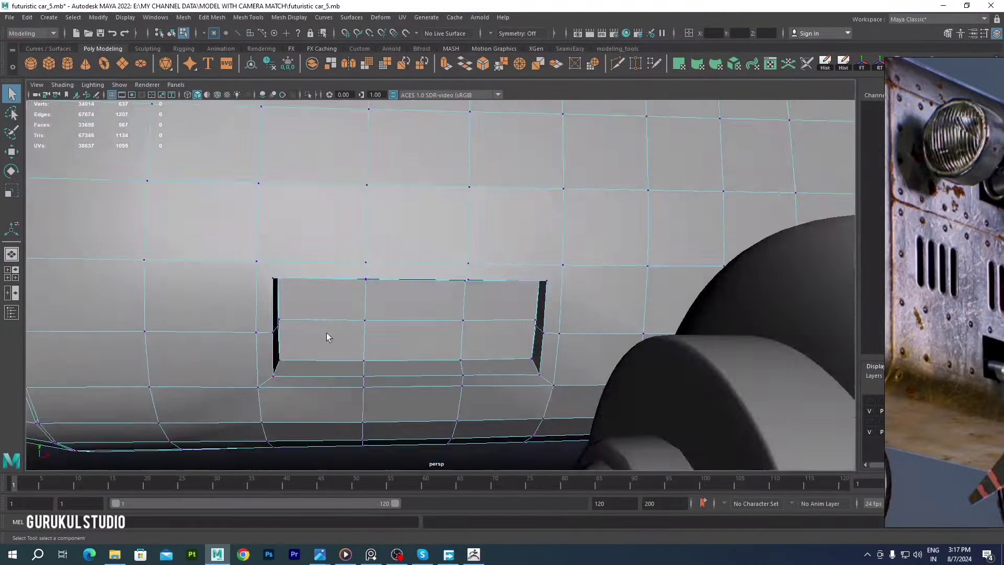
pyautogui.click(339, 330)
pyautogui.hotkey('ctrl', 'z')
pyautogui.press('4')
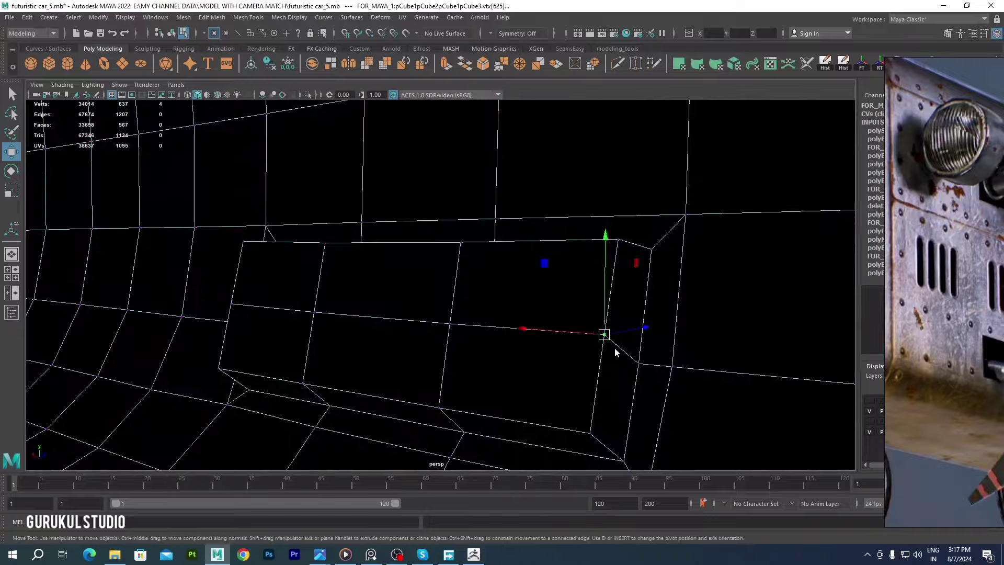
pyautogui.click(291, 310)
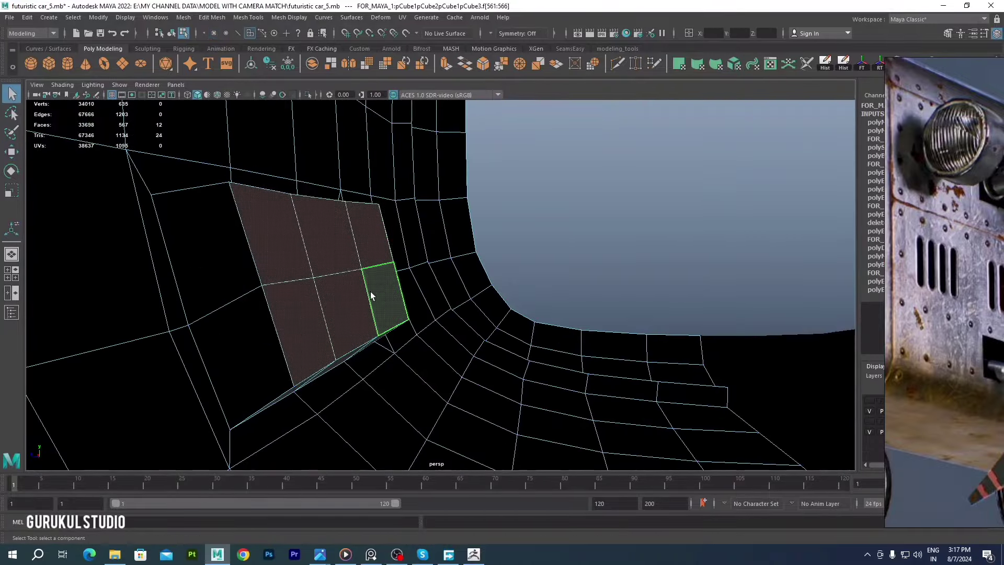
pyautogui.keyDown('shift'); pyautogui.doubleClick(352, 274); pyautogui.keyUp('shift')
pyautogui.press('d')
pyautogui.press('5')
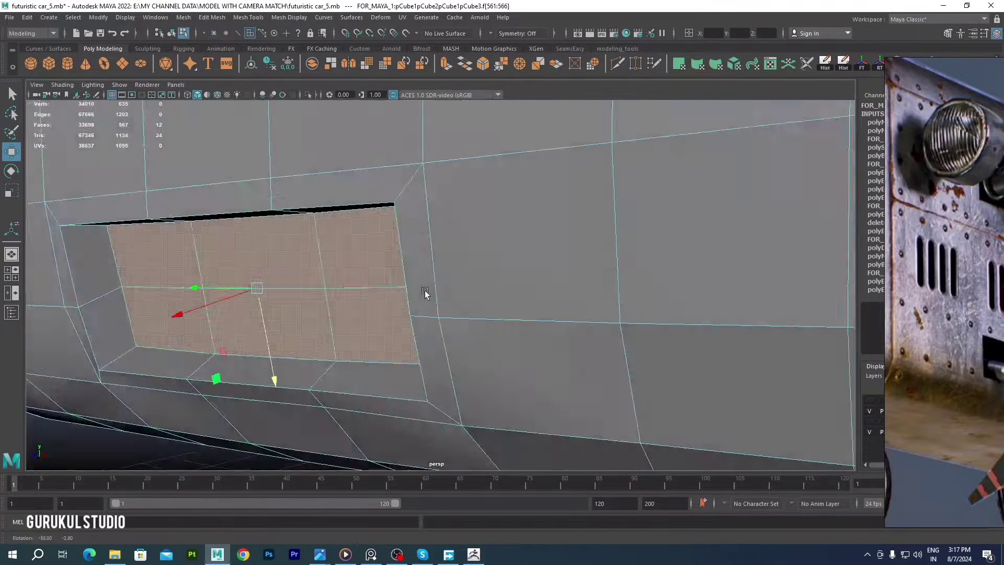
# Return to object mode and orbit around the recessed side vent
pyautogui.keyDown('alt'); pyautogui.moveTo(426, 291); pyautogui.dragTo(556, 285); pyautogui.keyUp('alt')
pyautogui.keyDown('alt'); pyautogui.moveTo(556, 285); pyautogui.dragTo(460, 316, button='right'); pyautogui.keyUp('alt')
pyautogui.press('F8')
pyautogui.keyDown('alt'); pyautogui.moveTo(443, 267); pyautogui.dragTo(439, 296, button='right'); pyautogui.keyUp('alt')
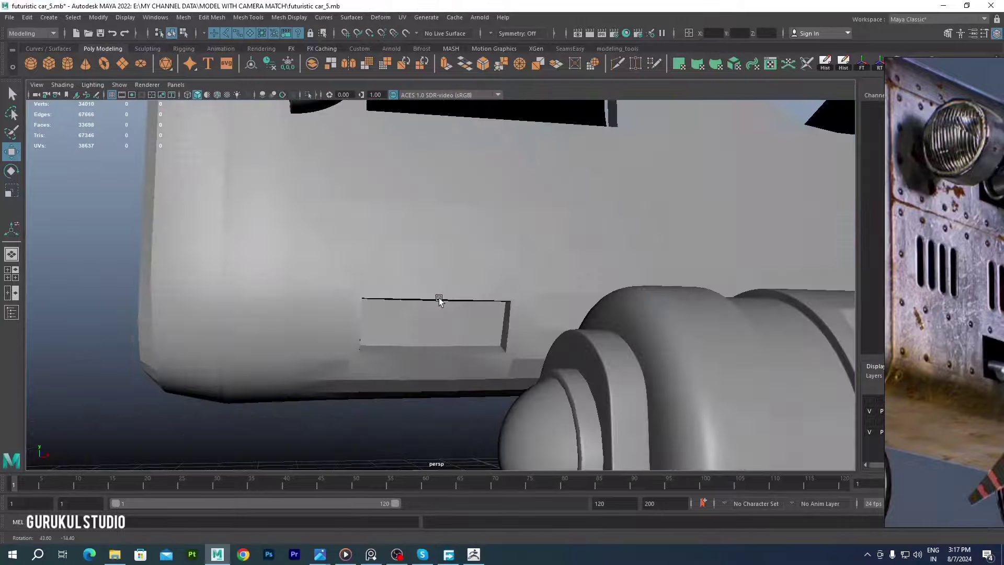
pyautogui.moveTo(439, 296)
pyautogui.keyDown('alt'); pyautogui.mouseDown()
pyautogui.moveTo(465, 240)
pyautogui.moveTo(439, 253)
pyautogui.moveTo(539, 215)
pyautogui.moveTo(375, 260)
pyautogui.mouseUp(); pyautogui.keyUp('alt')
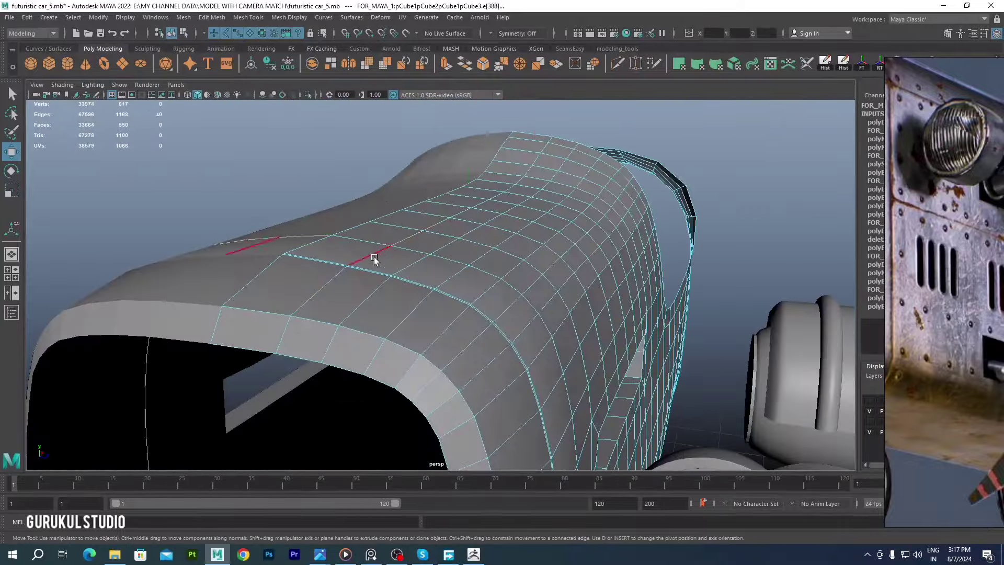
# Inspect the body from several angles, picking vertices and an edge on top
pyautogui.scroll(5, 438, 212)
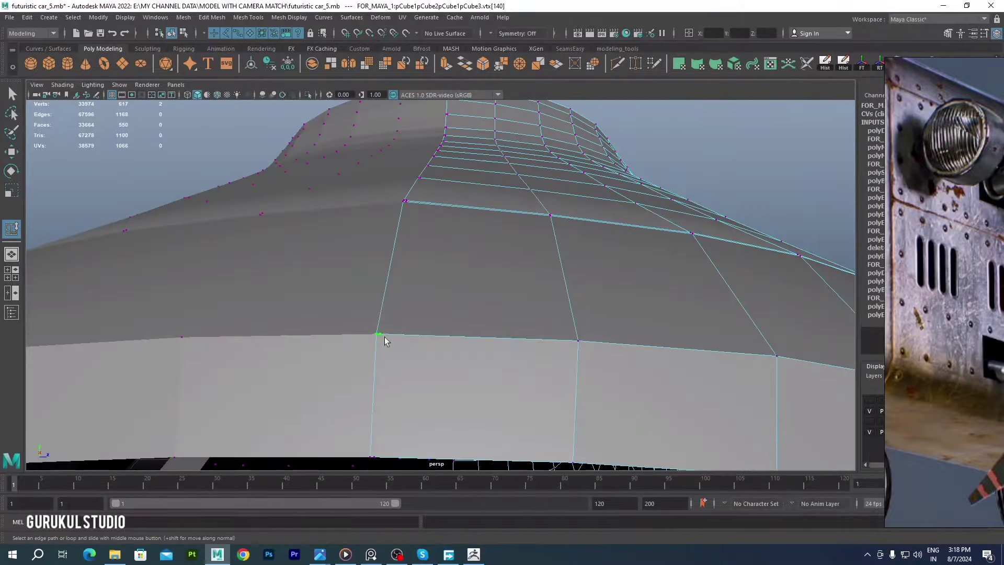
pyautogui.scroll(-5, 373, 232)
pyautogui.keyDown('alt'); pyautogui.moveTo(448, 202); pyautogui.dragTo(522, 225); pyautogui.keyUp('alt')
pyautogui.click(542, 223)
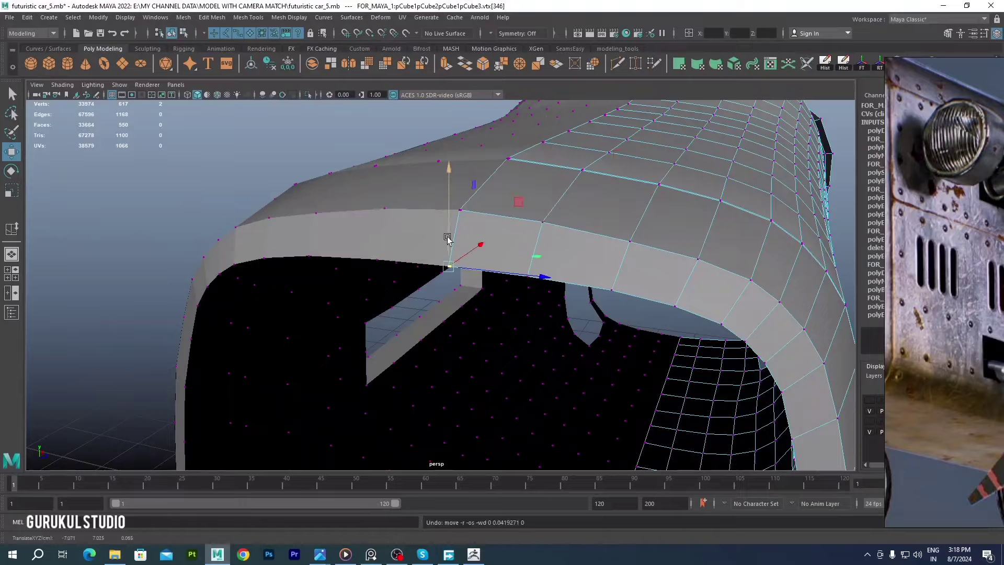
pyautogui.moveTo(447, 238)
pyautogui.keyDown('alt'); pyautogui.mouseDown()
pyautogui.moveTo(291, 212)
pyautogui.moveTo(402, 206)
pyautogui.mouseUp(); pyautogui.keyUp('alt')
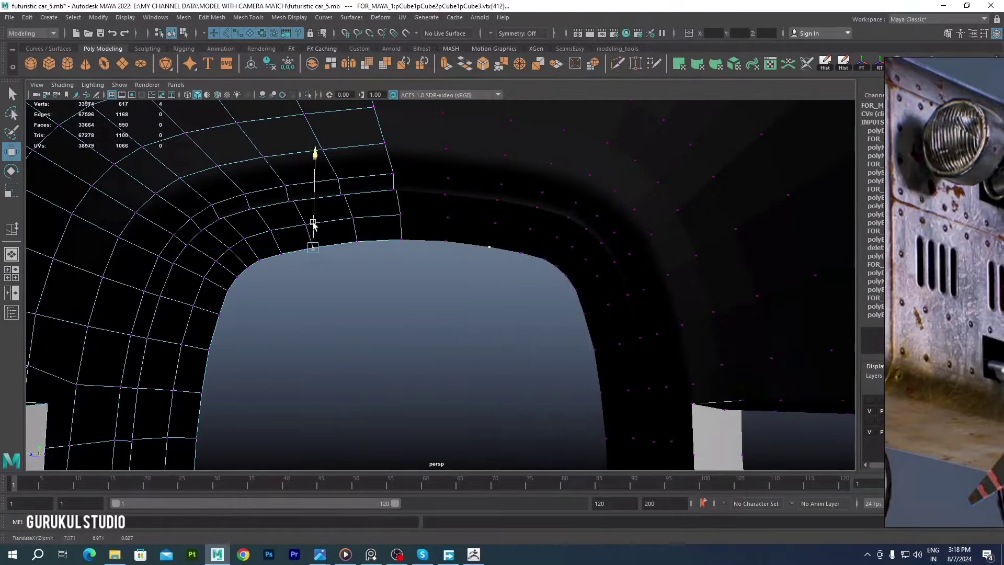
pyautogui.scroll(-10, 313, 225)
pyautogui.moveTo(381, 251); pyautogui.dragTo(402, 222, button='right')
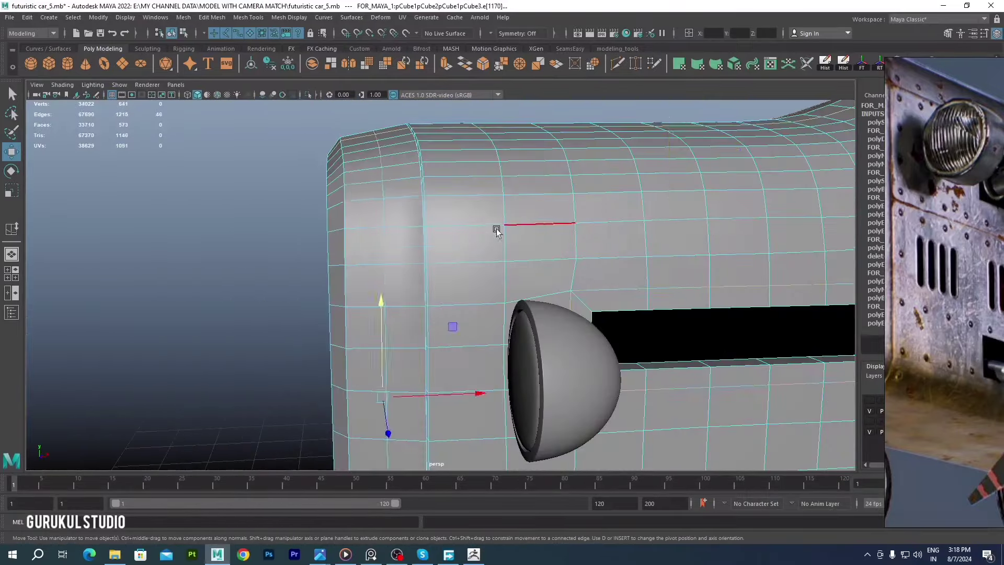
pyautogui.moveTo(496, 230)
pyautogui.keyDown('alt'); pyautogui.mouseDown()
pyautogui.moveTo(456, 251)
pyautogui.moveTo(429, 220)
pyautogui.mouseUp(); pyautogui.keyUp('alt')
pyautogui.click(430, 219)
pyautogui.scroll(-3, 467, 396)
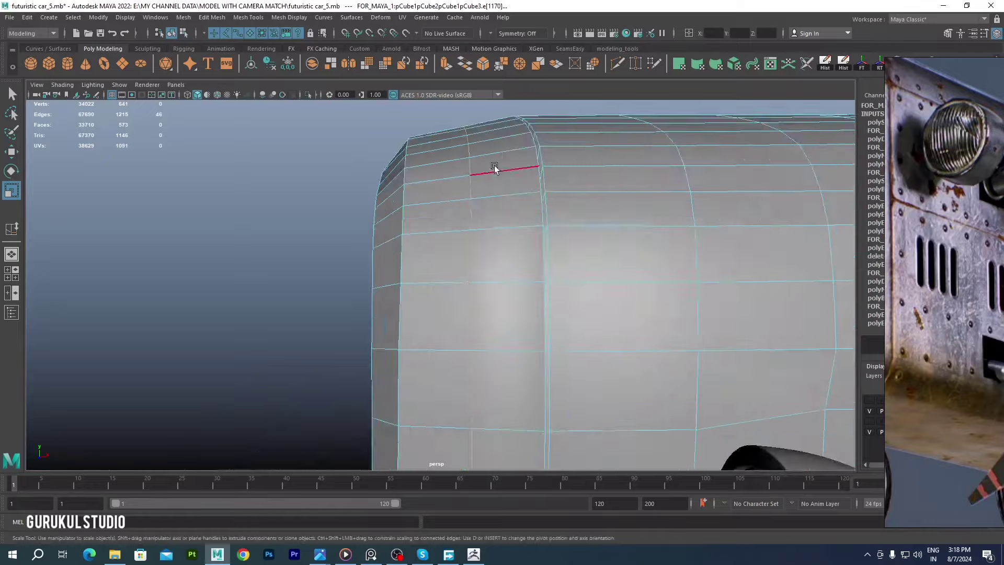
# In the front view, select a column of body vertices and scale it
pyautogui.press('space')
pyautogui.press('space')
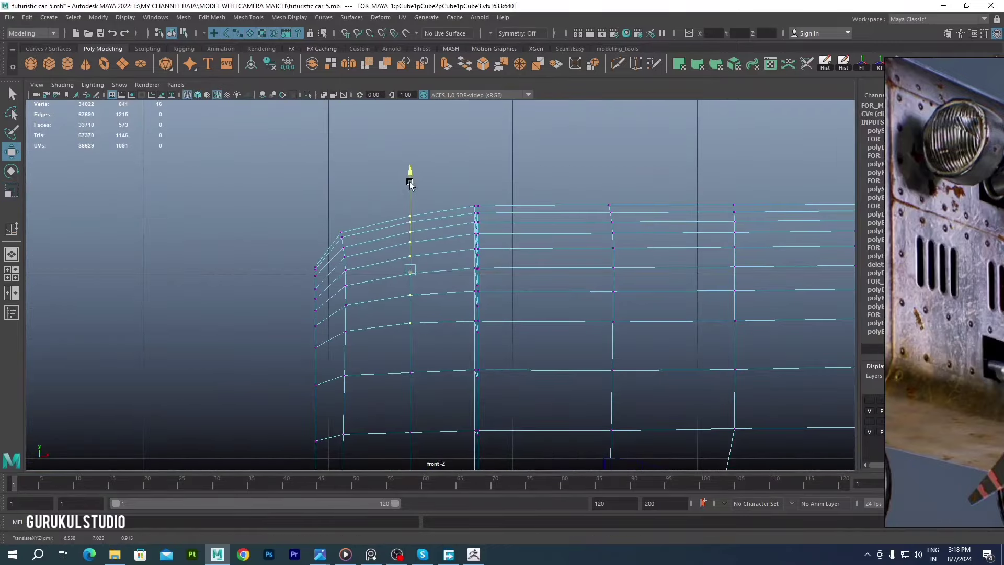
pyautogui.scroll(-3, 410, 183)
pyautogui.scroll(3, 442, 441)
pyautogui.moveTo(410, 387); pyautogui.dragTo(422, 243)
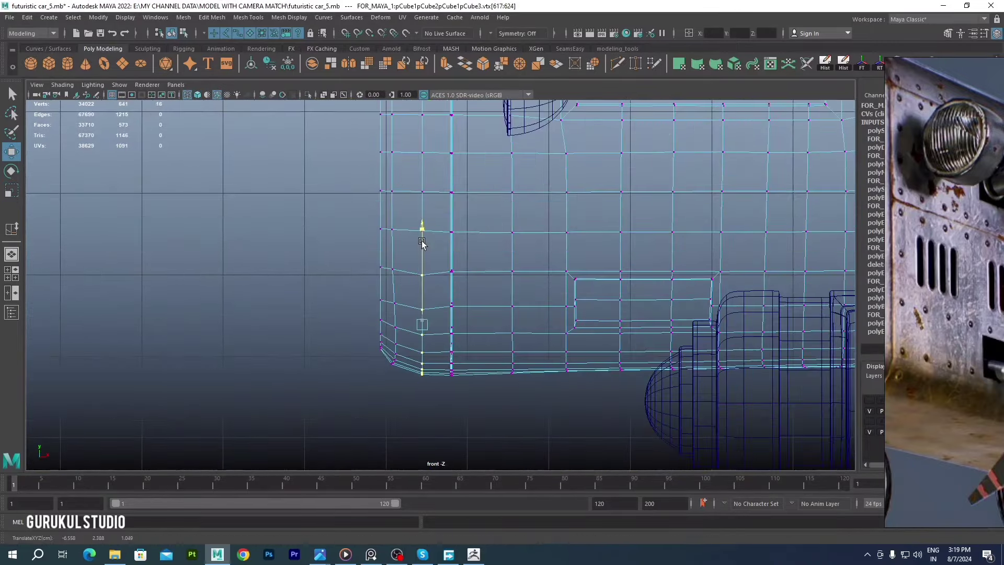
pyautogui.scroll(2, 409, 246)
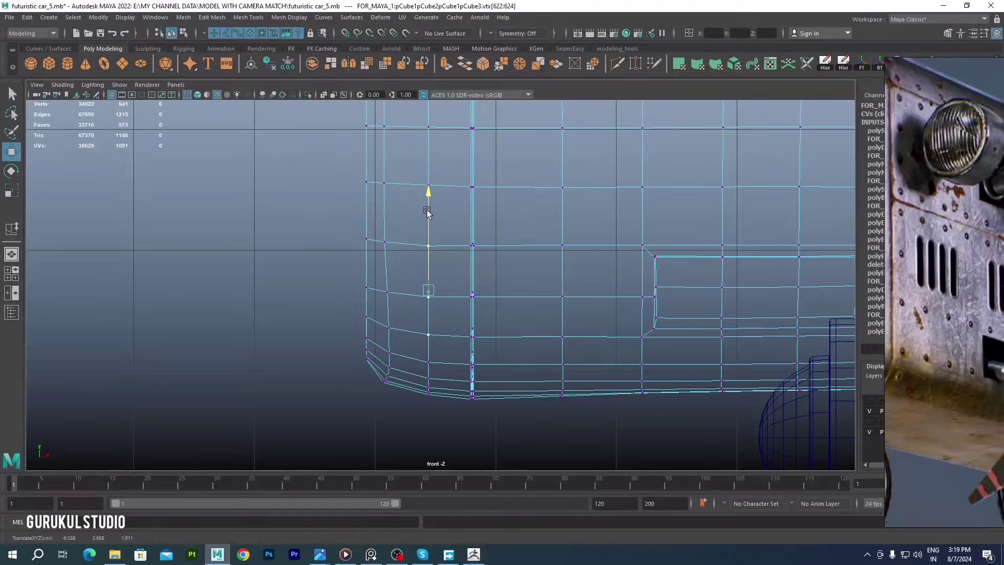
pyautogui.scroll(1, 418, 225)
pyautogui.scroll(-3, 396, 261)
pyautogui.press('r')
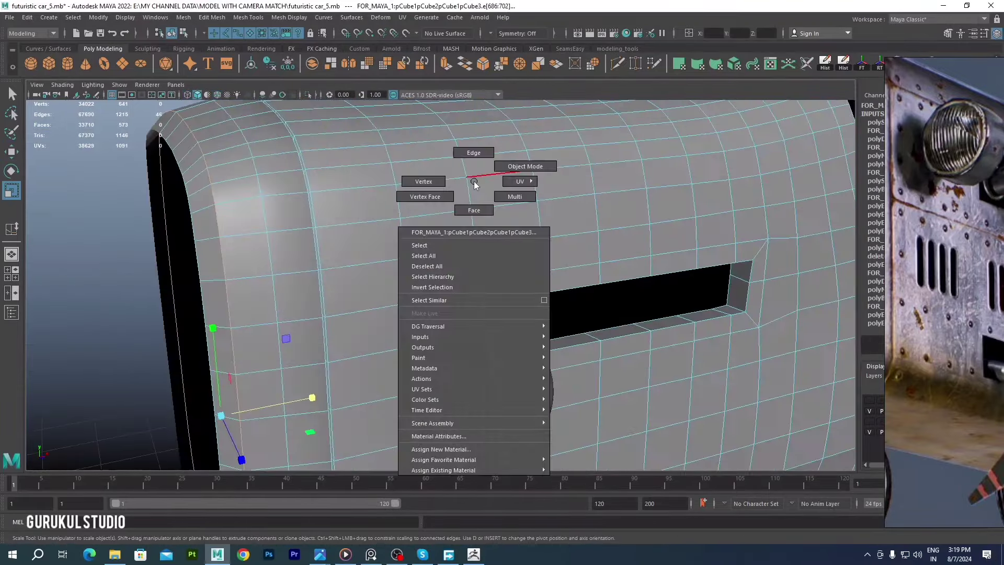
pyautogui.moveTo(467, 179); pyautogui.dragTo(523, 166, button='right')
pyautogui.press('space')
pyautogui.press('space')
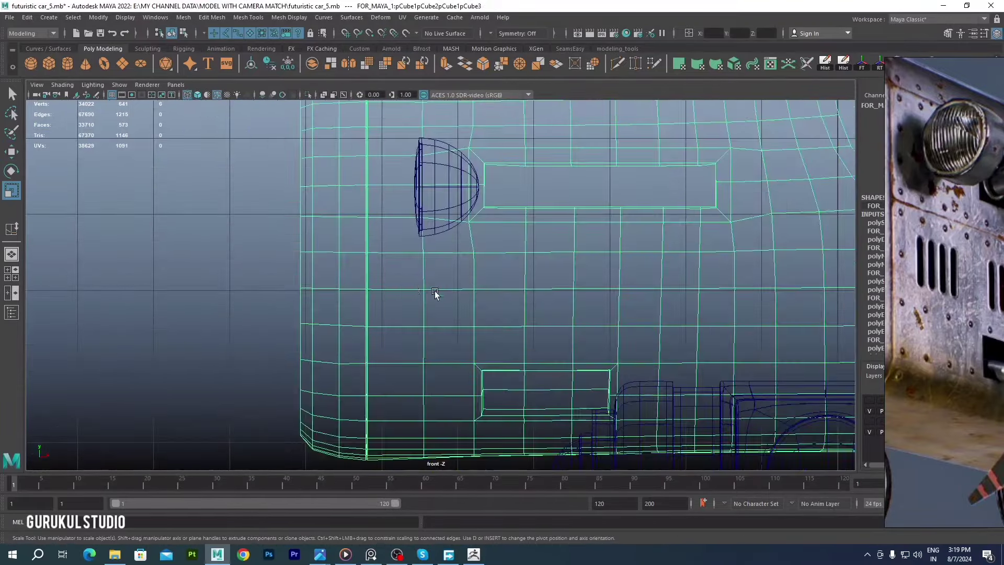
# Realign the vertex rows along and below the side slot
pyautogui.press('F9')
pyautogui.moveTo(456, 241); pyautogui.dragTo(462, 401)
pyautogui.click(469, 221)
pyautogui.scroll(2, 506, 313)
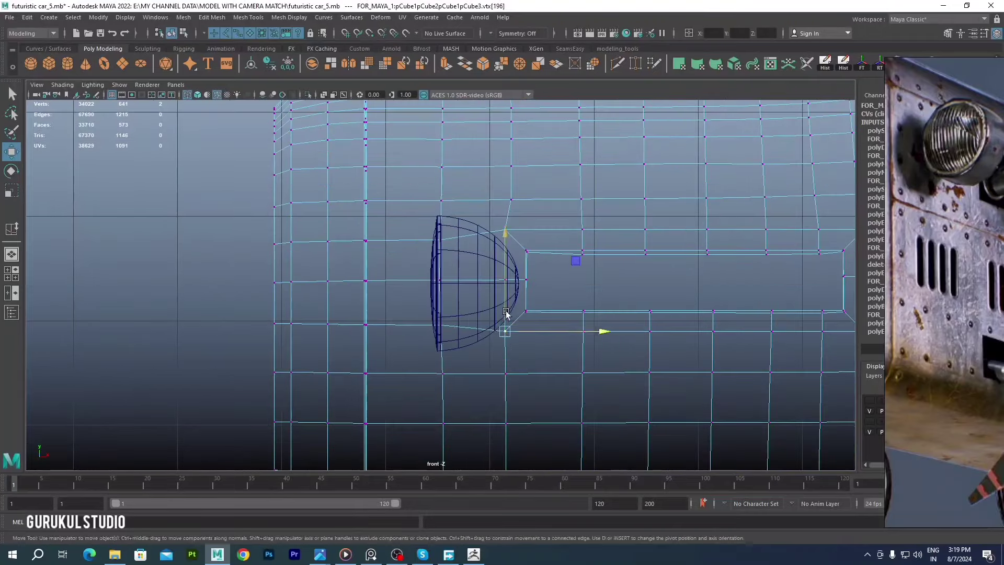
pyautogui.keyDown('alt'); pyautogui.moveTo(508, 206); pyautogui.dragTo(335, 238, button='middle'); pyautogui.keyUp('alt')
pyautogui.moveTo(387, 244); pyautogui.dragTo(615, 269)
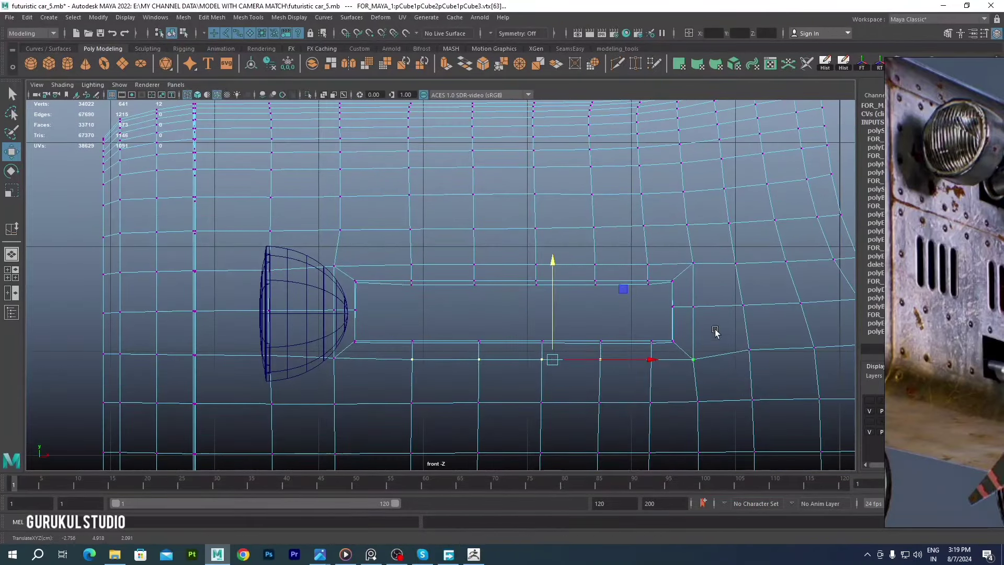
pyautogui.keyDown('alt'); pyautogui.moveTo(715, 332); pyautogui.dragTo(457, 342, button='middle'); pyautogui.keyUp('alt')
pyautogui.click(491, 364)
# Pull the rising edge vertices before the cockpit into a smoother curve
pyautogui.scroll(-3, 491, 326)
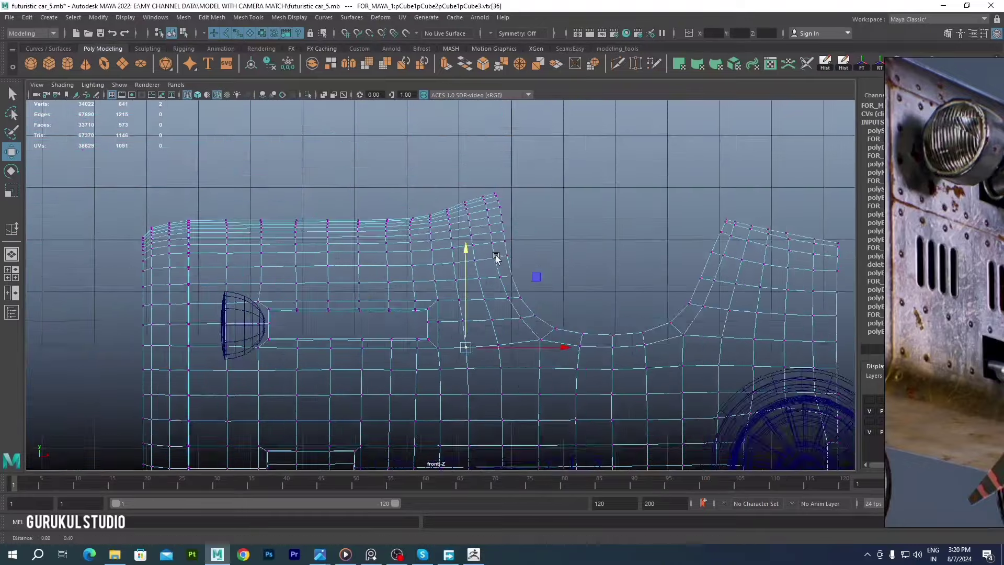
pyautogui.scroll(3, 442, 283)
pyautogui.click(427, 250)
pyautogui.scroll(3, 454, 201)
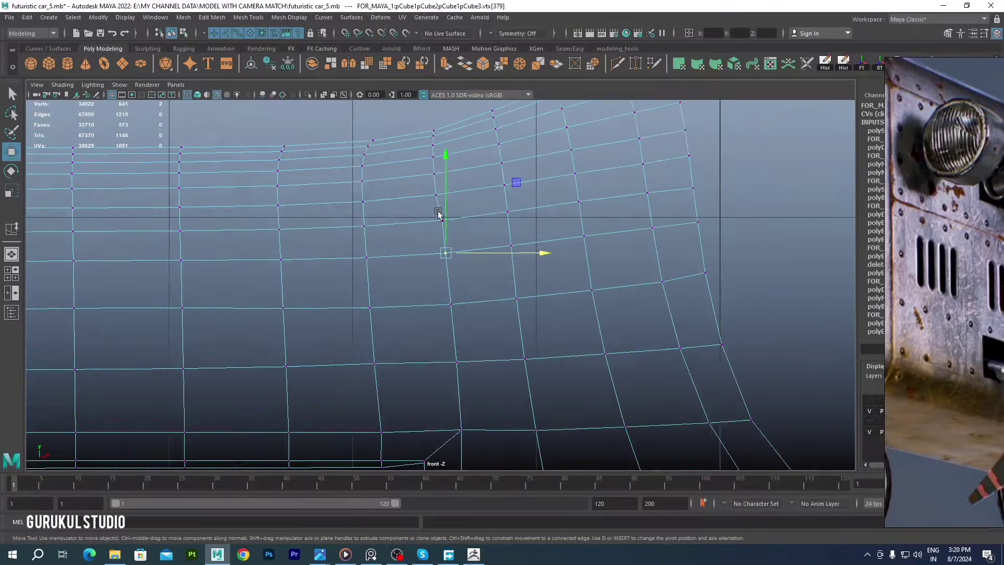
pyautogui.moveTo(439, 212); pyautogui.dragTo(489, 258)
pyautogui.scroll(-3, 440, 259)
# Even the spacing of the vertex columns on the body side
pyautogui.moveTo(468, 212); pyautogui.dragTo(492, 364)
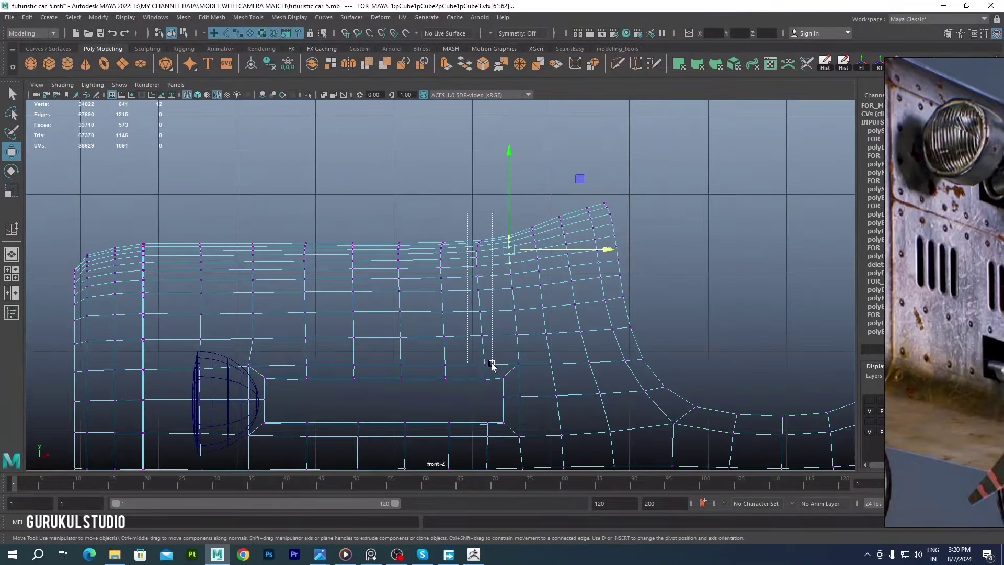
pyautogui.keyDown('alt'); pyautogui.moveTo(521, 292); pyautogui.dragTo(547, 292, button='middle'); pyautogui.keyUp('alt')
pyautogui.moveTo(440, 224); pyautogui.dragTo(477, 345)
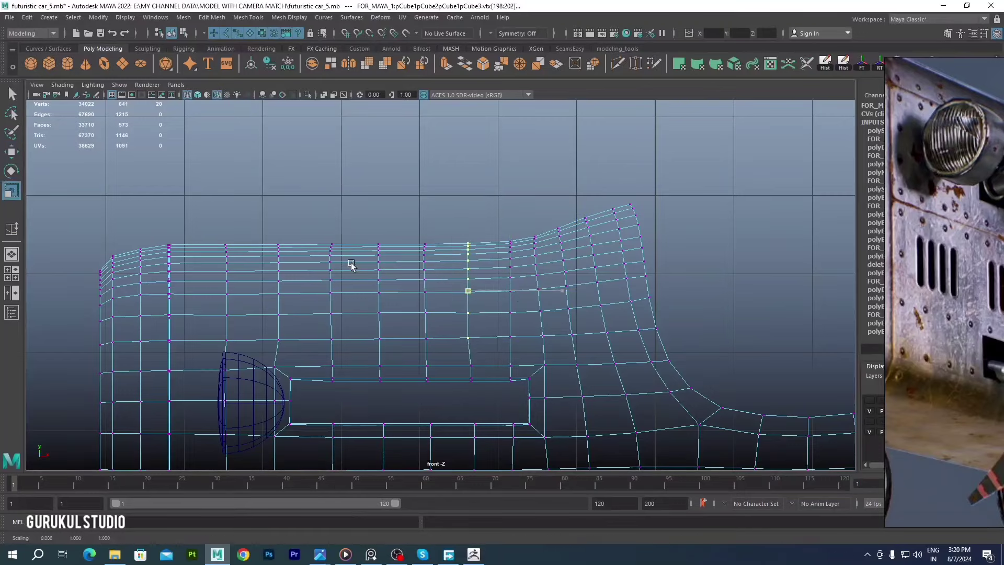
pyautogui.scroll(1, 513, 294)
pyautogui.moveTo(438, 206); pyautogui.dragTo(459, 349)
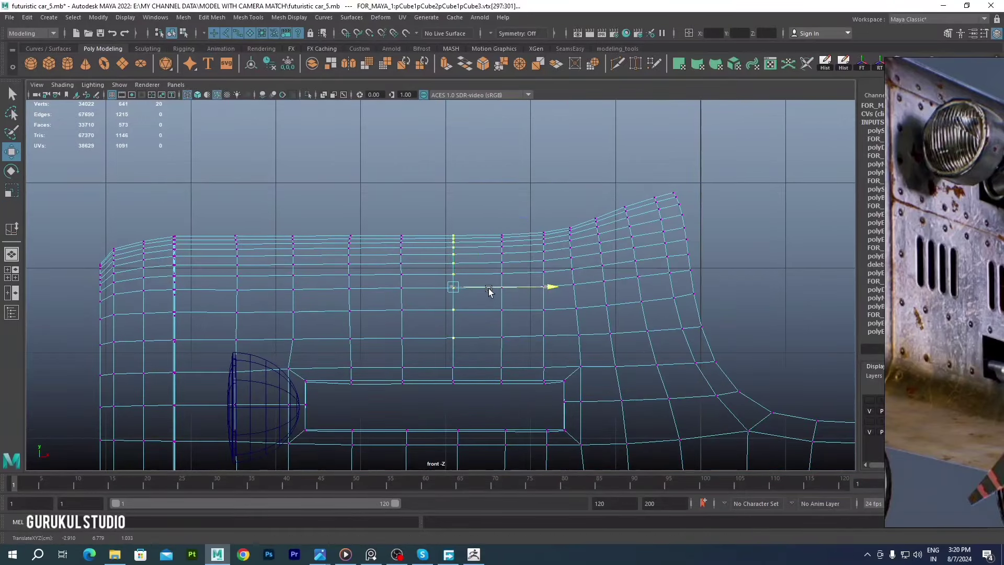
pyautogui.keyDown('alt'); pyautogui.moveTo(489, 291); pyautogui.dragTo(552, 279, button='middle'); pyautogui.keyUp('alt')
pyautogui.moveTo(452, 217); pyautogui.dragTo(485, 356)
pyautogui.scroll(2, 209, 259)
# Realign vertex columns near the front and headlight and tidy a lower vertex
pyautogui.moveTo(360, 194); pyautogui.dragTo(422, 348)
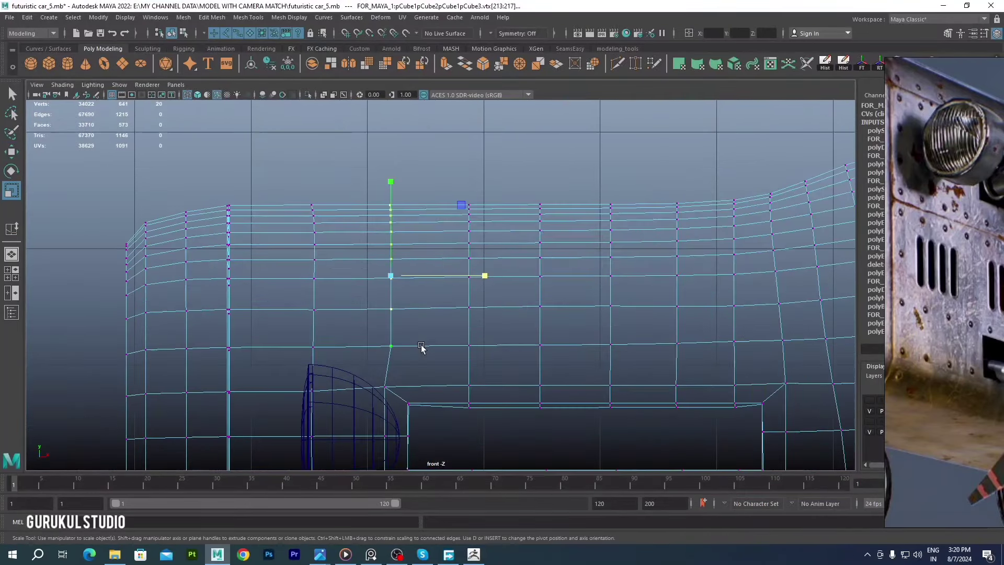
pyautogui.keyDown('alt'); pyautogui.moveTo(480, 277); pyautogui.dragTo(496, 273, button='middle'); pyautogui.keyUp('alt')
pyautogui.moveTo(313, 161); pyautogui.dragTo(351, 341)
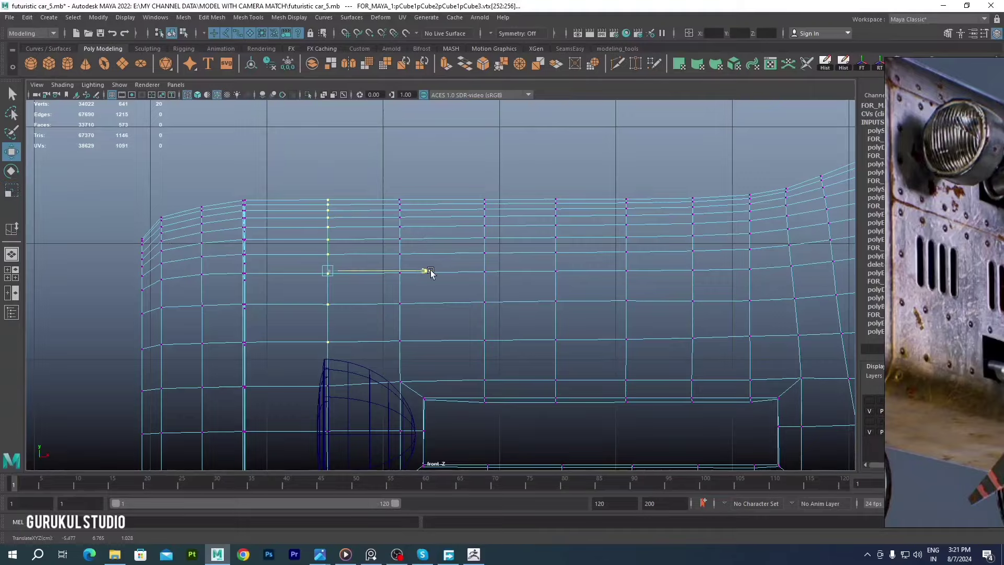
pyautogui.keyDown('alt'); pyautogui.moveTo(430, 272); pyautogui.dragTo(483, 193, button='middle'); pyautogui.keyUp('alt')
pyautogui.moveTo(188, 286); pyautogui.dragTo(213, 297)
pyautogui.moveTo(186, 389); pyautogui.dragTo(306, 416)
pyautogui.keyDown('alt'); pyautogui.moveTo(290, 317); pyautogui.dragTo(329, 226, button='middle'); pyautogui.keyUp('alt')
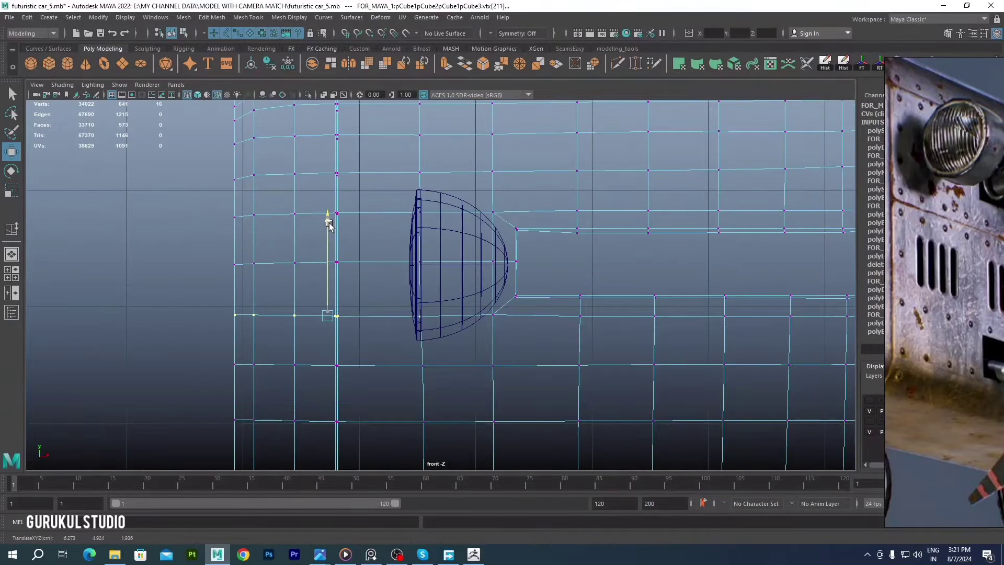
pyautogui.scroll(-5, 328, 264)
# Return to object mode and review the whole body in perspective
pyautogui.moveTo(570, 209); pyautogui.dragTo(555, 164, button='right')
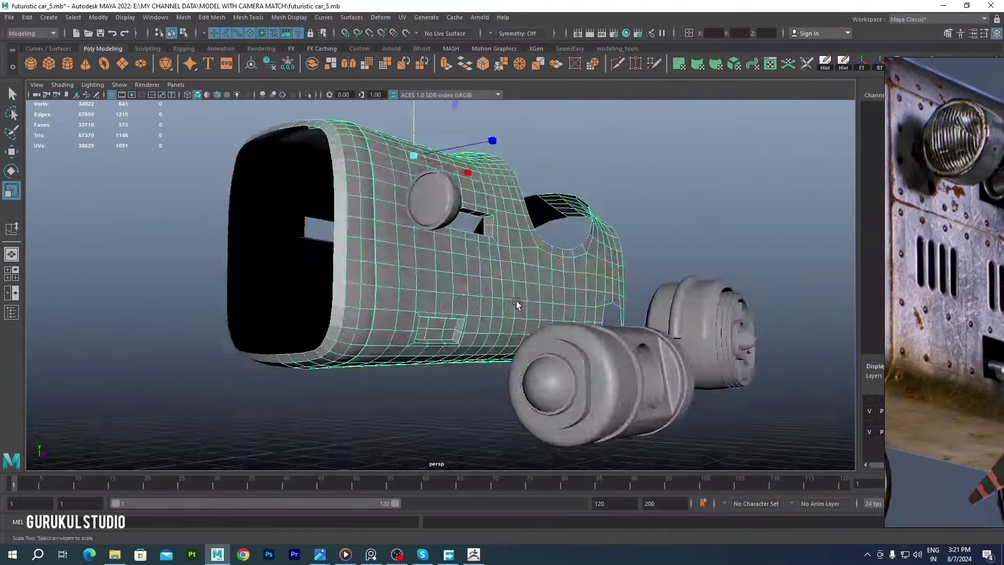
pyautogui.keyDown('alt'); pyautogui.moveTo(470, 236); pyautogui.dragTo(523, 210); pyautogui.keyUp('alt')
pyautogui.scroll(1, 375, 242)
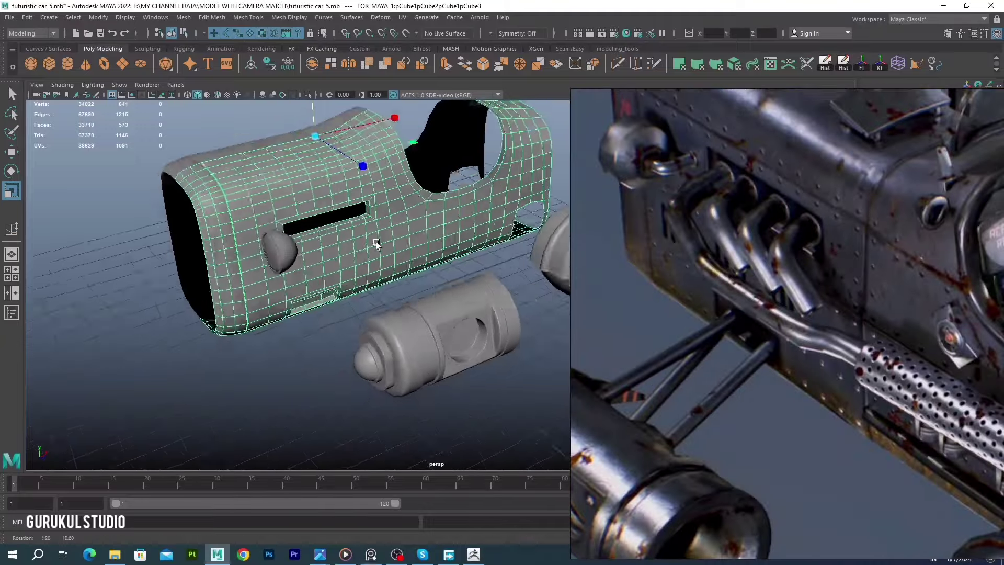
pyautogui.scroll(3, 360, 268)
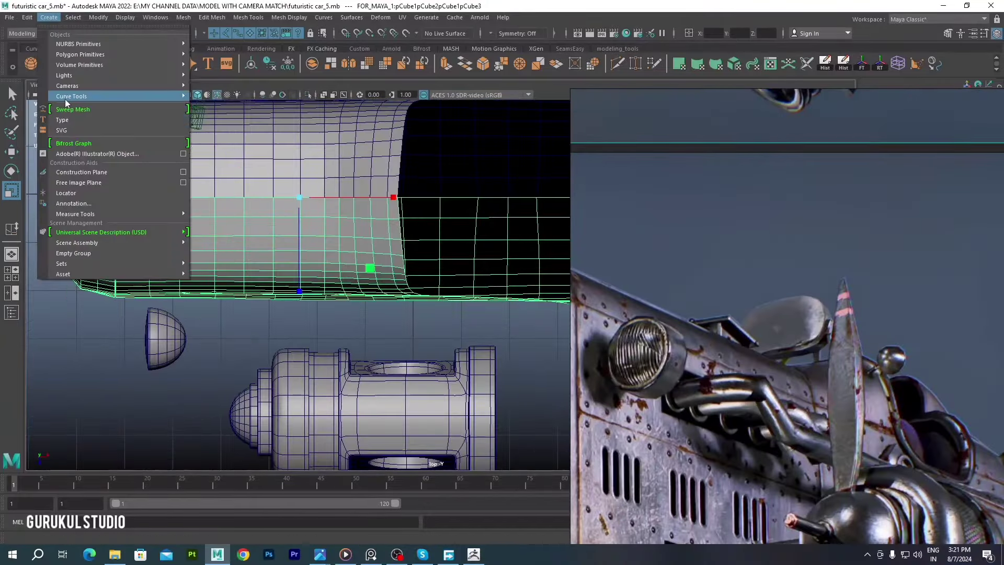
# Start the CV Curve Tool and frame the area below the body in front view
pyautogui.click(257, 96)
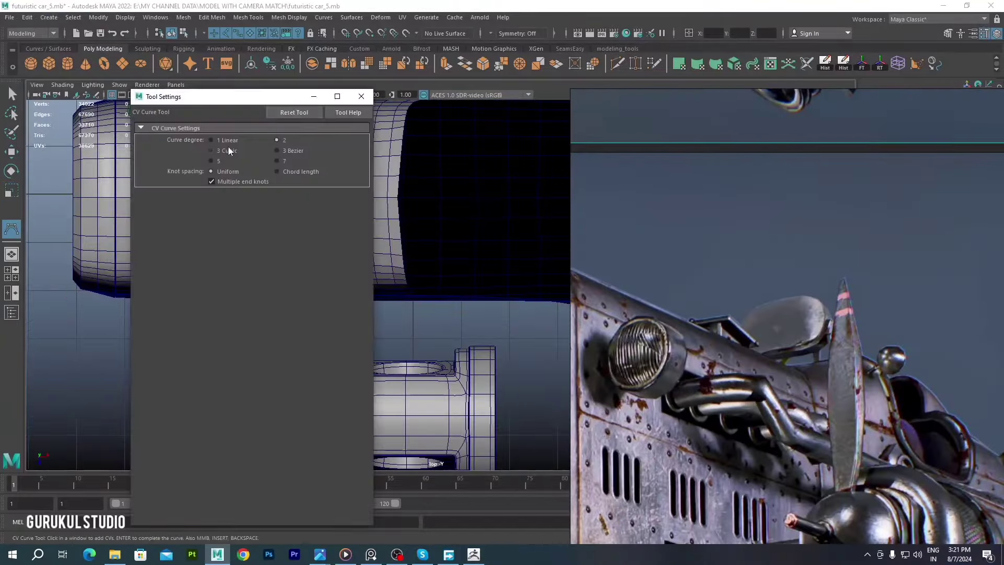
pyautogui.click(335, 90)
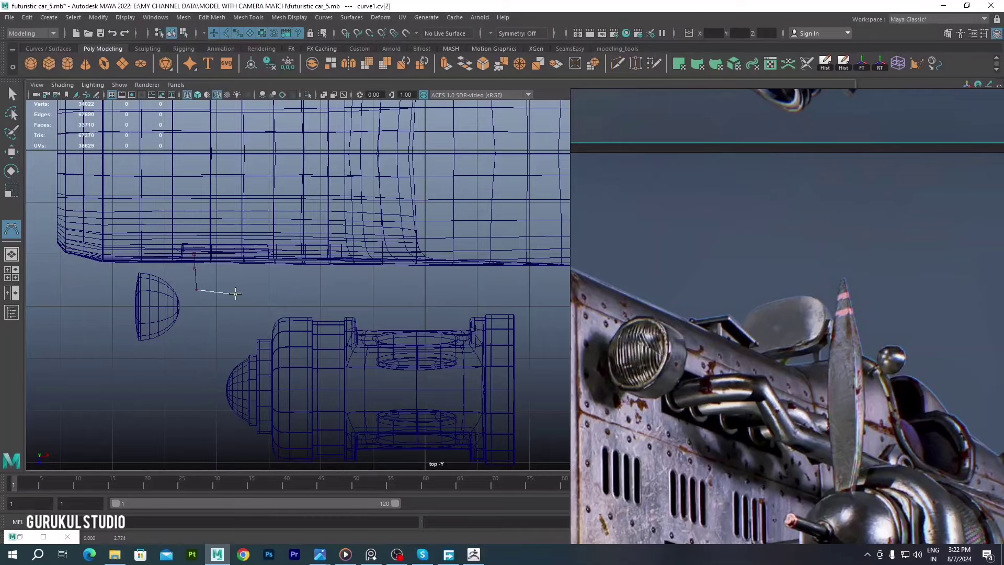
pyautogui.press('space')
pyautogui.press('space')
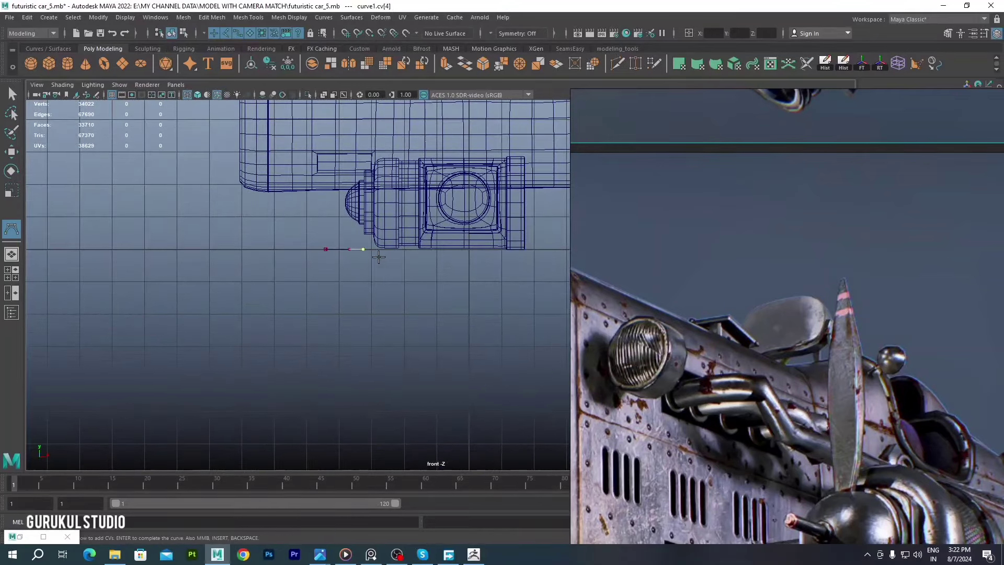
pyautogui.keyDown('alt'); pyautogui.moveTo(394, 289); pyautogui.dragTo(377, 297, button='middle'); pyautogui.keyUp('alt')
pyautogui.keyDown('alt'); pyautogui.moveTo(437, 278); pyautogui.dragTo(293, 282, button='middle'); pyautogui.keyUp('alt')
# Place three CVs beneath the body and adjust them with the Move tool
pyautogui.click(204, 276)
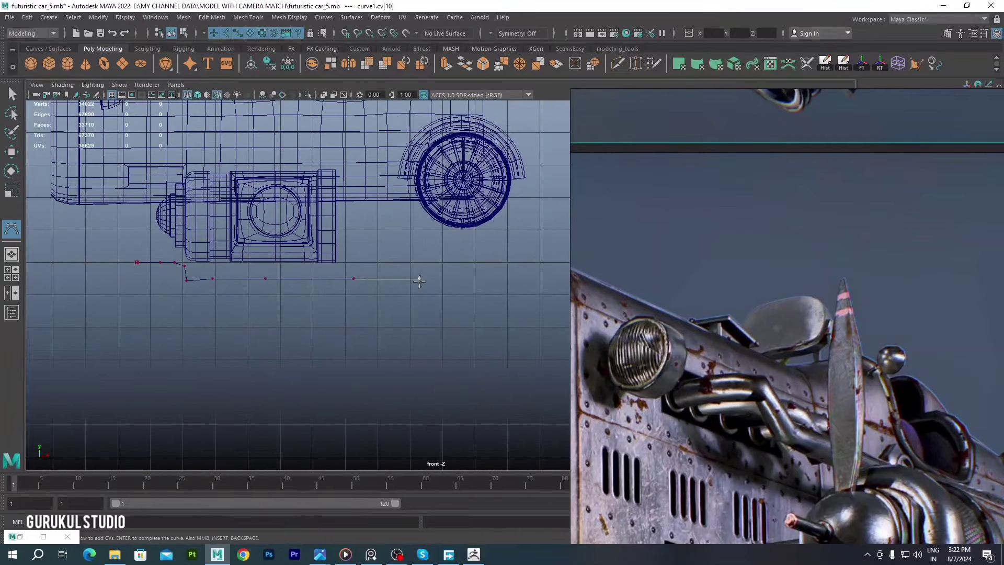
pyautogui.click(324, 276)
pyautogui.click(413, 276)
pyautogui.keyDown('alt'); pyautogui.moveTo(413, 276); pyautogui.dragTo(386, 287, button='middle'); pyautogui.keyUp('alt')
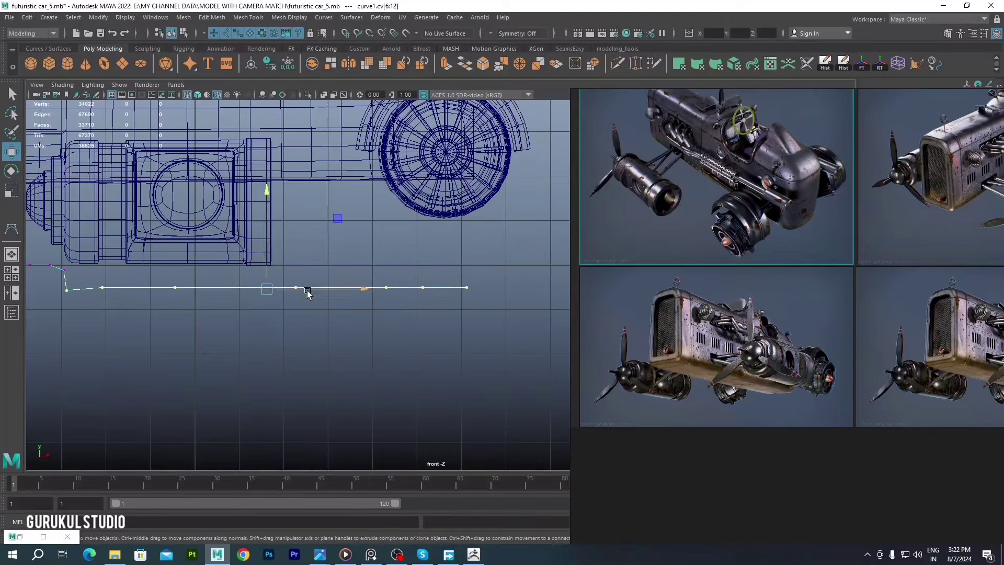
pyautogui.press('space')
pyautogui.press('space')
pyautogui.scroll(3, 314, 291)
pyautogui.press('w')
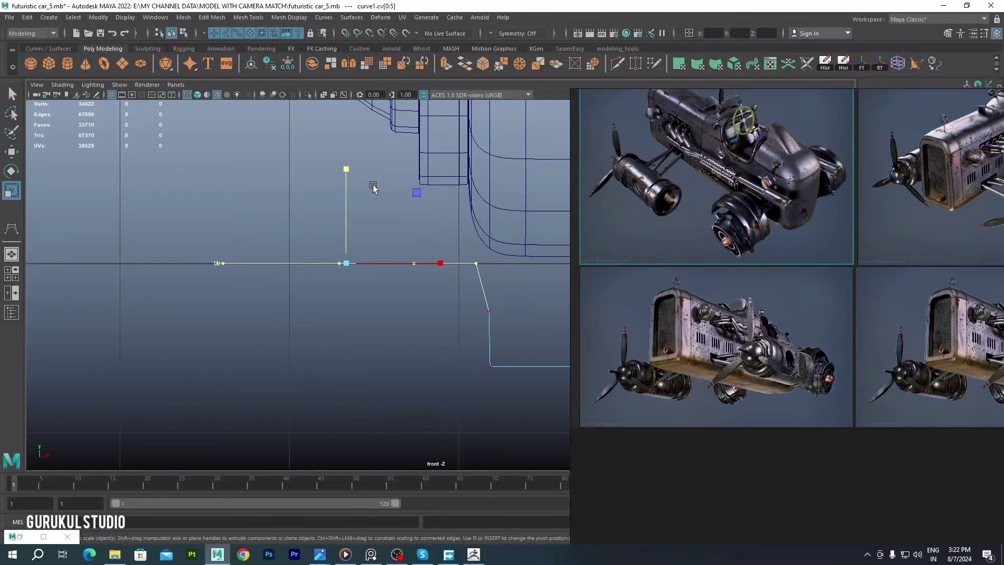
pyautogui.press('space')
# Move curve1's CVs so it drops from the side slot along the body's lower side
pyautogui.scroll(5, 365, 342)
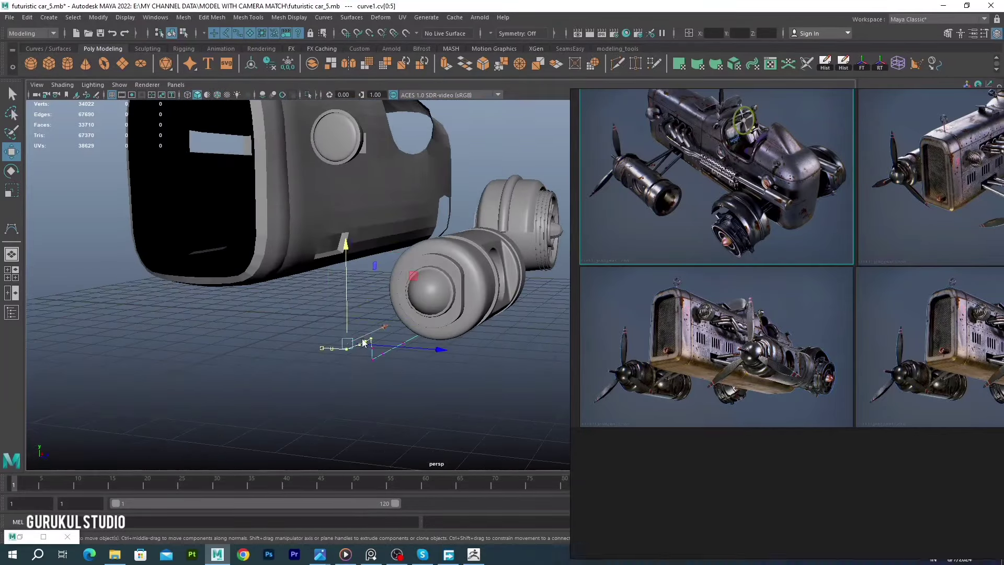
pyautogui.moveTo(427, 125)
pyautogui.keyDown('alt'); pyautogui.mouseDown()
pyautogui.moveTo(340, 278)
pyautogui.moveTo(340, 236)
pyautogui.mouseUp(); pyautogui.keyUp('alt')
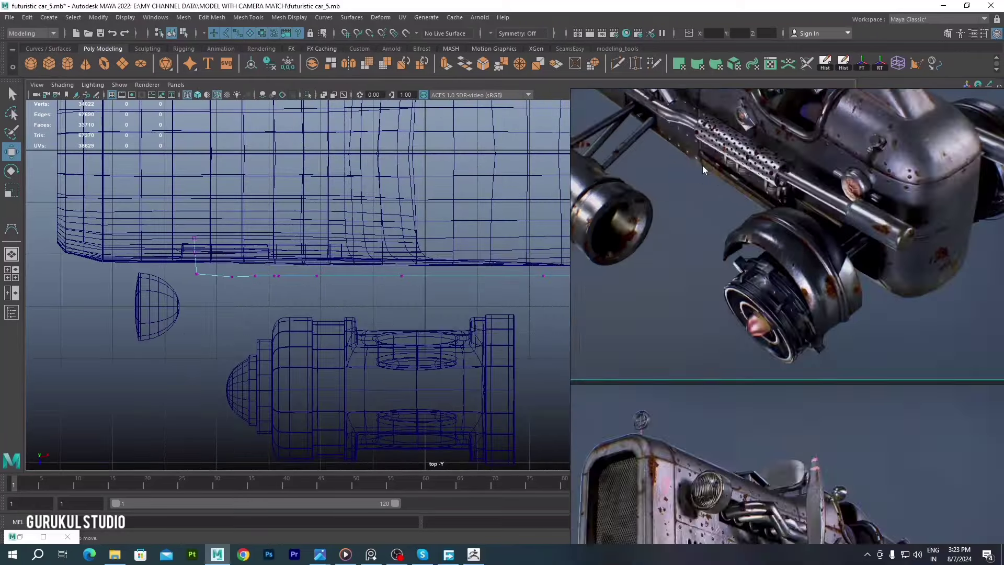
pyautogui.press('space')
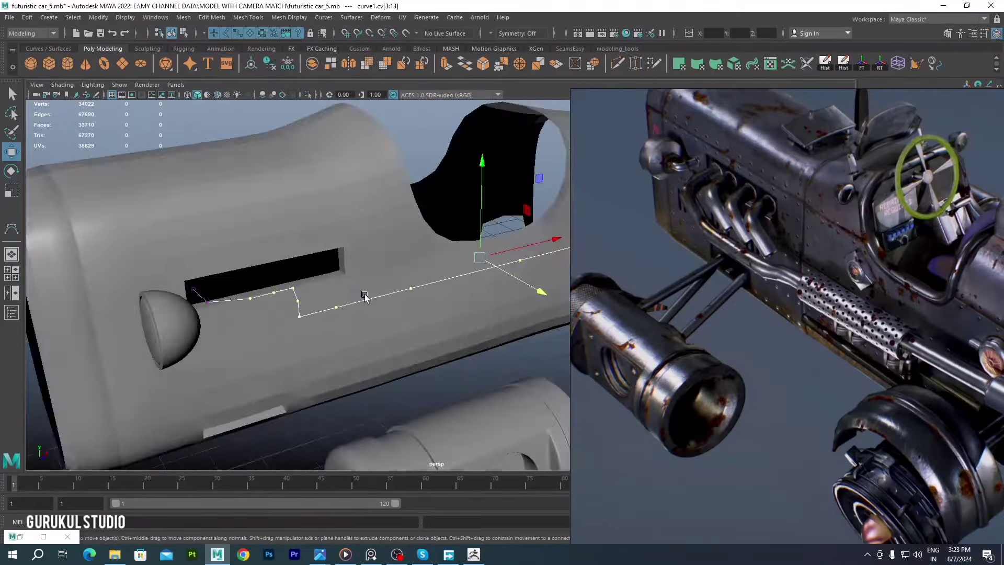
pyautogui.moveTo(376, 350)
pyautogui.keyDown('alt'); pyautogui.mouseDown()
pyautogui.moveTo(342, 317)
pyautogui.moveTo(374, 232)
pyautogui.moveTo(371, 352)
pyautogui.moveTo(189, 294)
pyautogui.moveTo(288, 271)
pyautogui.moveTo(585, 363)
pyautogui.mouseUp(); pyautogui.keyUp('alt')
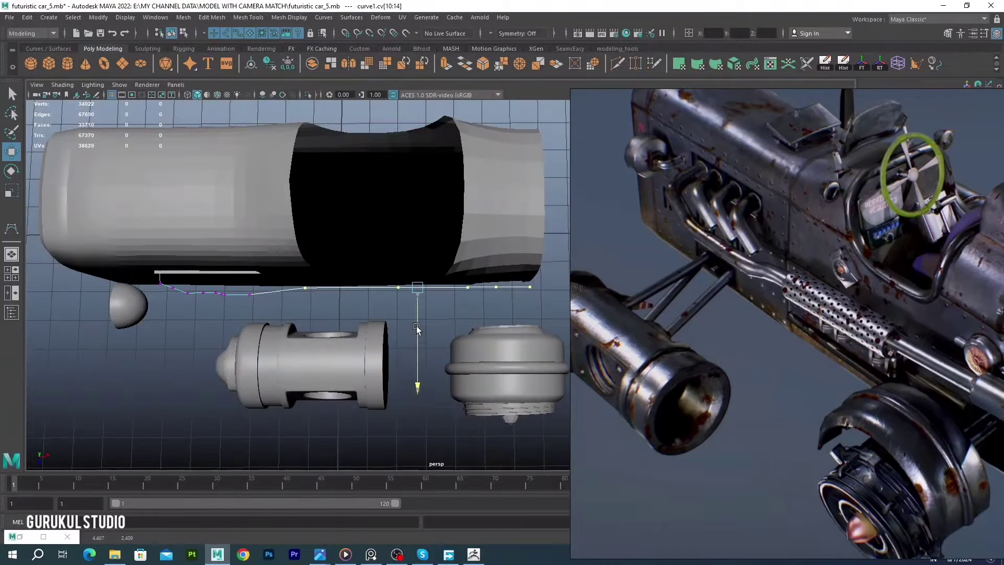
pyautogui.scroll(4, 417, 328)
pyautogui.press('space')
pyautogui.press('space')
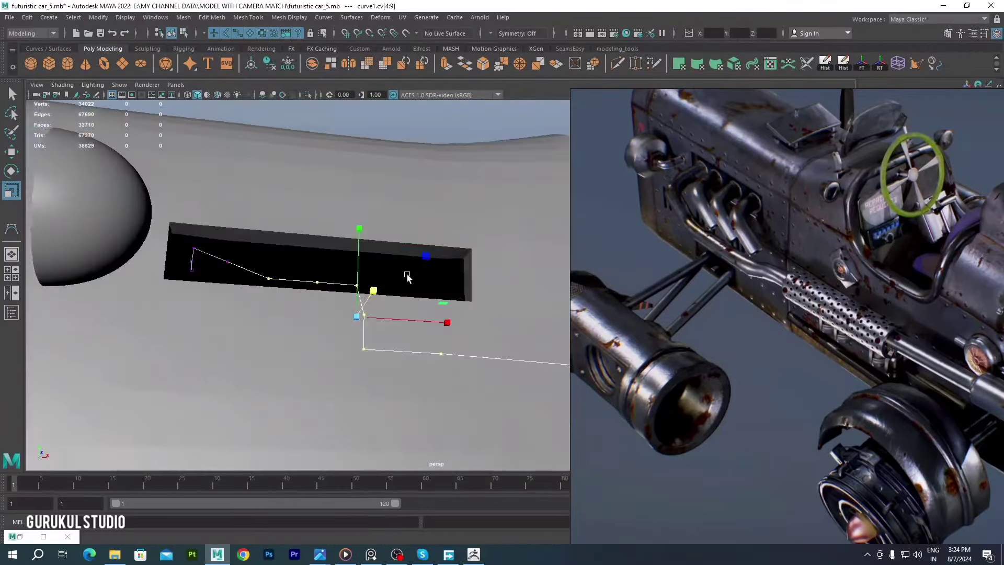
pyautogui.moveTo(407, 293)
pyautogui.keyDown('alt'); pyautogui.mouseDown()
pyautogui.moveTo(450, 236)
pyautogui.moveTo(381, 298)
pyautogui.moveTo(386, 314)
pyautogui.moveTo(431, 251)
pyautogui.moveTo(427, 295)
pyautogui.moveTo(441, 343)
pyautogui.moveTo(471, 291)
pyautogui.moveTo(440, 316)
pyautogui.moveTo(346, 345)
pyautogui.moveTo(366, 325)
pyautogui.moveTo(346, 351)
pyautogui.moveTo(246, 261)
pyautogui.moveTo(224, 386)
pyautogui.mouseUp(); pyautogui.keyUp('alt')
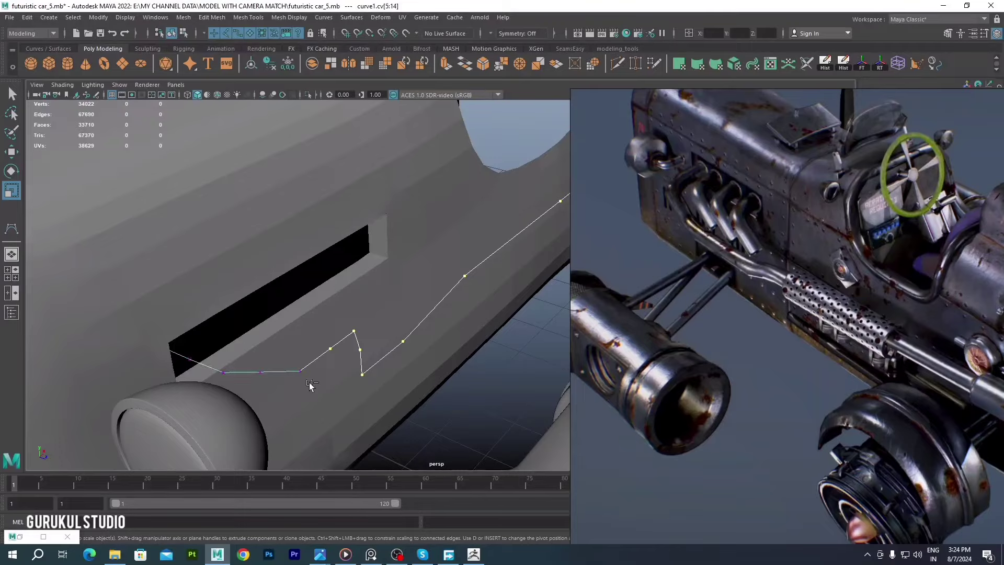
pyautogui.press('w')
pyautogui.moveTo(310, 385)
pyautogui.keyDown('alt'); pyautogui.mouseDown()
pyautogui.moveTo(385, 314)
pyautogui.moveTo(327, 292)
pyautogui.moveTo(471, 179)
pyautogui.moveTo(314, 235)
pyautogui.moveTo(165, 106)
pyautogui.mouseUp(); pyautogui.keyUp('alt')
pyautogui.press('F8')
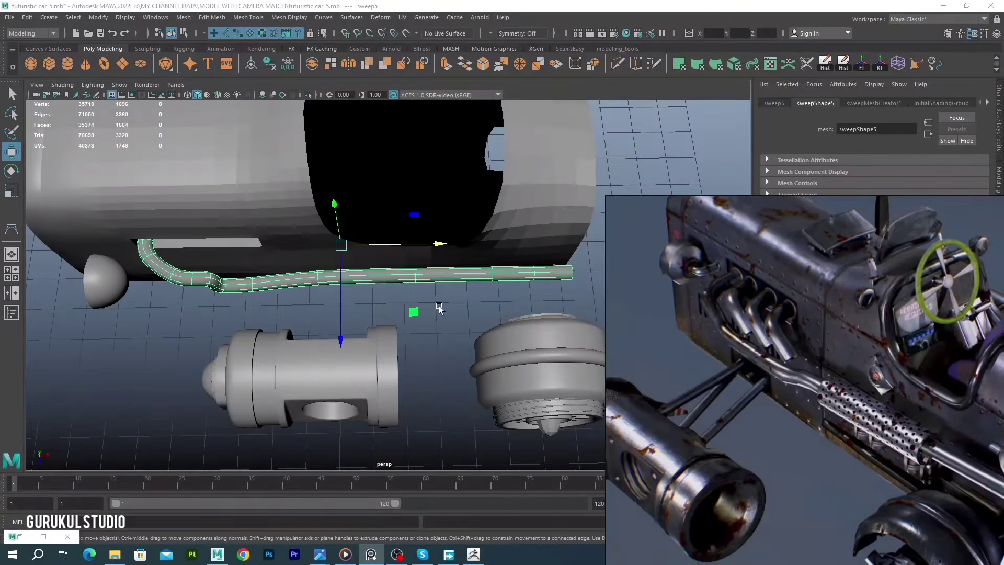
# Bevel an edge on the bend of the swept side-pipe tube
pyautogui.click(611, 201)
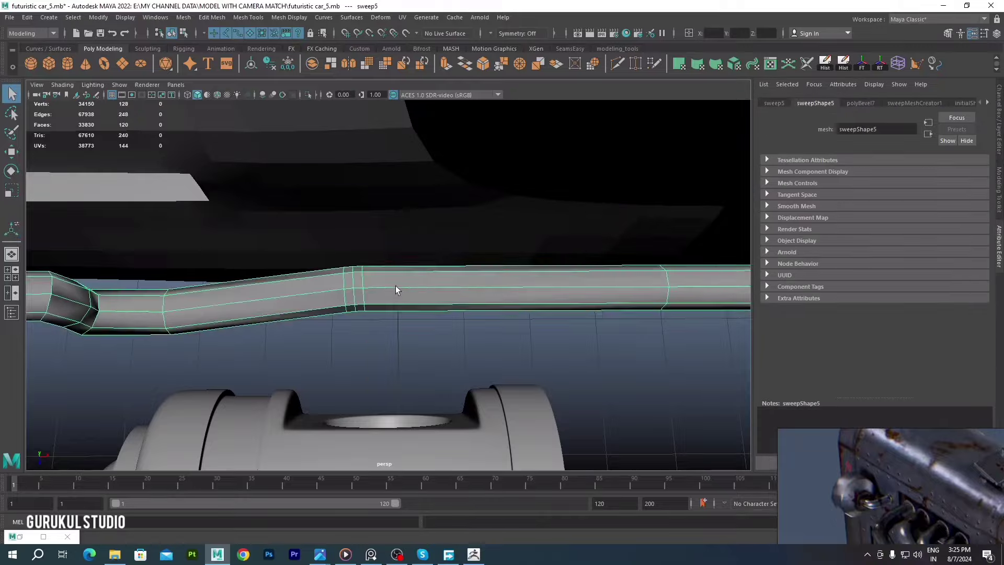
pyautogui.press('4')
pyautogui.keyDown('alt'); pyautogui.moveTo(419, 292); pyautogui.dragTo(389, 290); pyautogui.keyUp('alt')
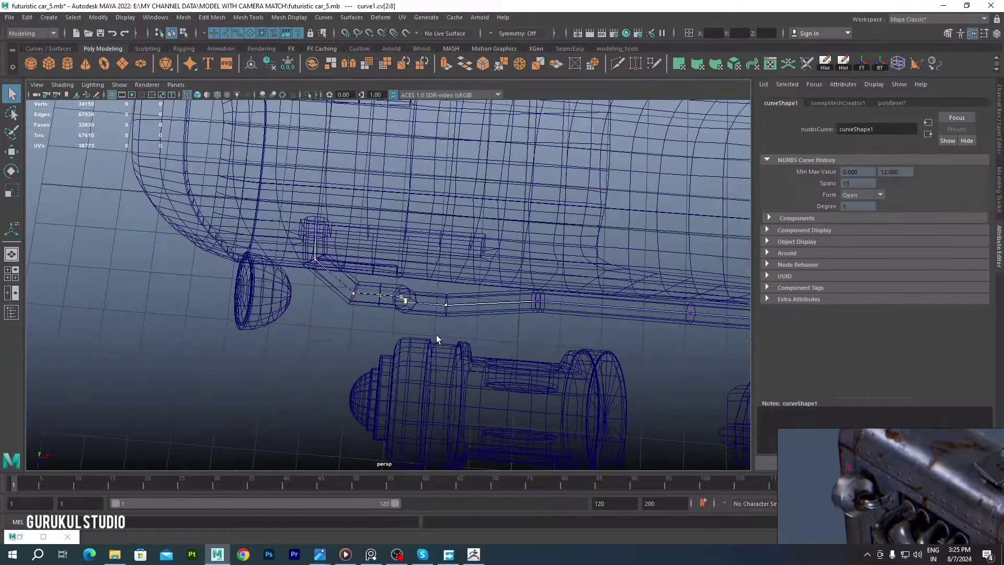
pyautogui.press('f')
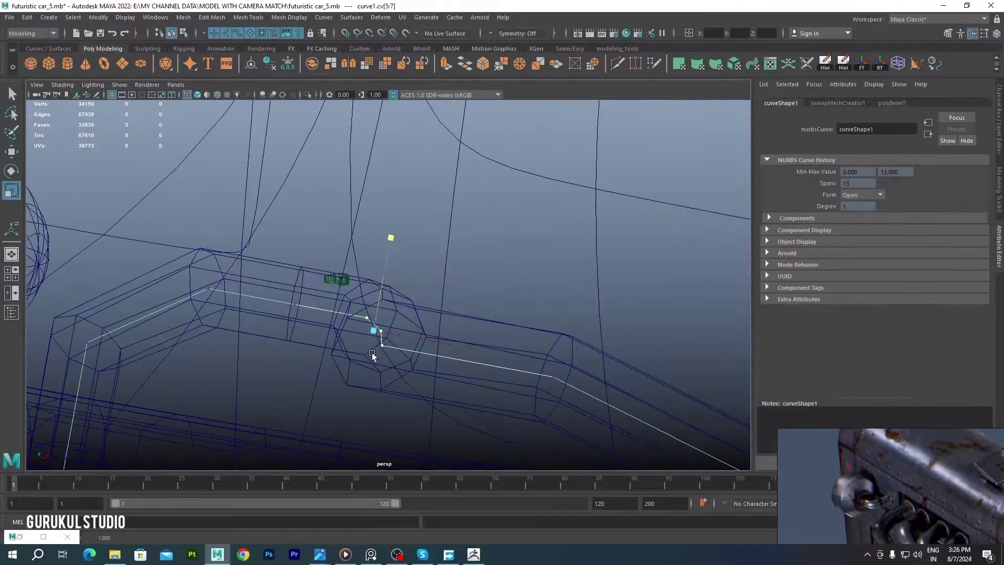
pyautogui.keyDown('alt'); pyautogui.moveTo(369, 314); pyautogui.dragTo(379, 330); pyautogui.keyUp('alt')
pyautogui.moveTo(424, 290)
pyautogui.keyDown('alt'); pyautogui.mouseDown()
pyautogui.moveTo(381, 284)
pyautogui.moveTo(314, 311)
pyautogui.mouseUp(); pyautogui.keyUp('alt')
pyautogui.moveTo(385, 324)
pyautogui.keyDown('alt'); pyautogui.mouseDown()
pyautogui.moveTo(426, 269)
pyautogui.moveTo(311, 343)
pyautogui.mouseUp(); pyautogui.keyUp('alt')
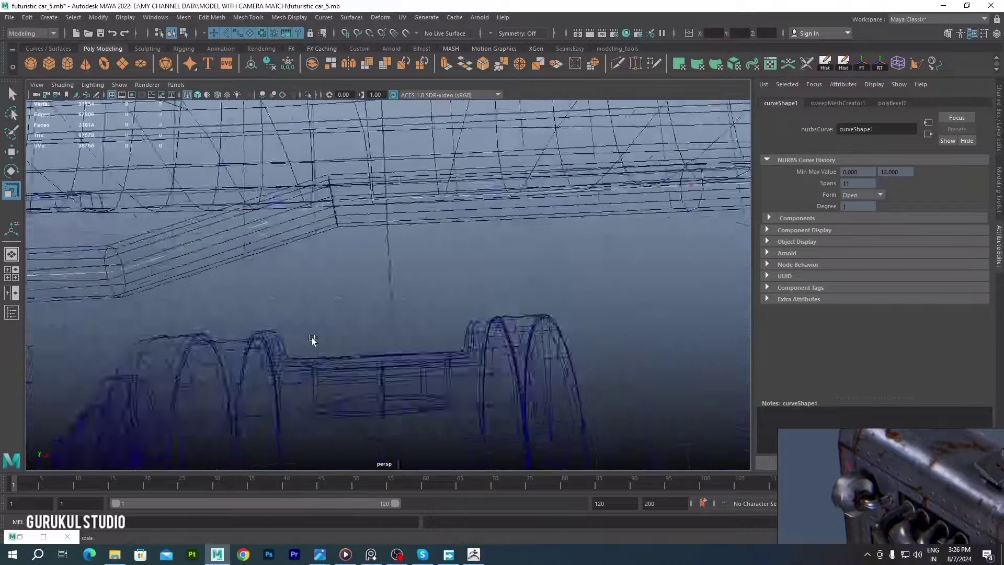
pyautogui.click(370, 236)
pyautogui.hotkey('ctrl', 'b')
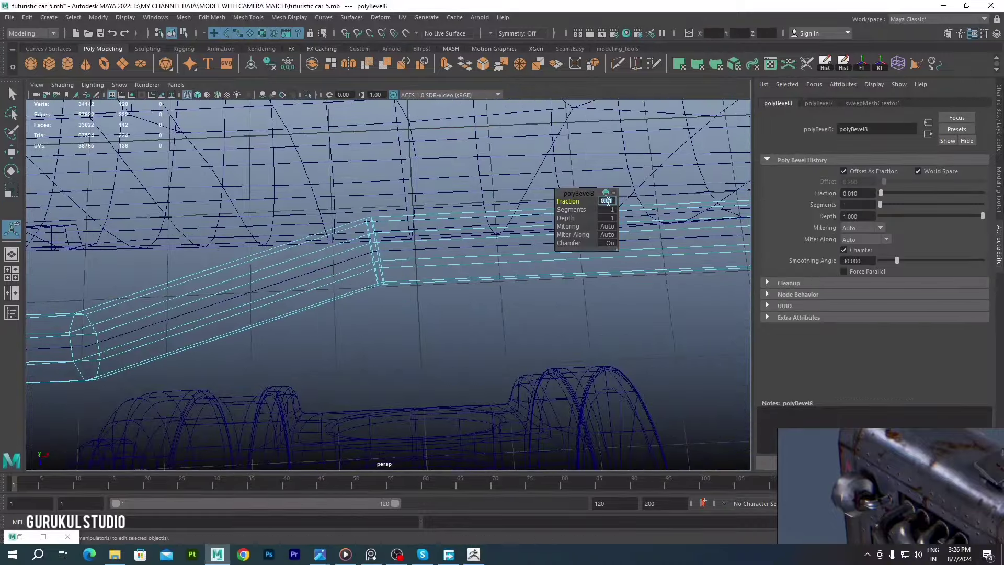
# Isolate the pipe's guide curve and select its points 7 through 11
pyautogui.moveTo(606, 208)
pyautogui.keyDown('alt'); pyautogui.mouseDown()
pyautogui.moveTo(445, 265)
pyautogui.moveTo(420, 227)
pyautogui.moveTo(497, 247)
pyautogui.mouseUp(); pyautogui.keyUp('alt')
pyautogui.press('5')
pyautogui.press('4')
pyautogui.click(430, 322)
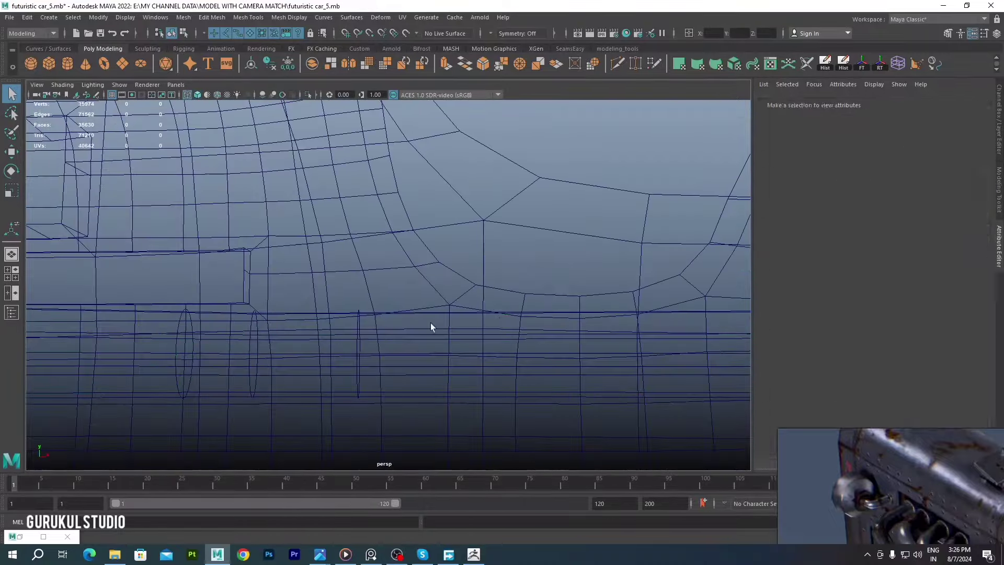
pyautogui.scroll(-5, 481, 224)
pyautogui.hotkey('ctrl', '1')
pyautogui.moveTo(429, 293); pyautogui.dragTo(455, 266, button='right')
pyautogui.moveTo(335, 220); pyautogui.dragTo(633, 287)
pyautogui.keyDown('alt'); pyautogui.moveTo(523, 314); pyautogui.dragTo(588, 323); pyautogui.keyUp('alt')
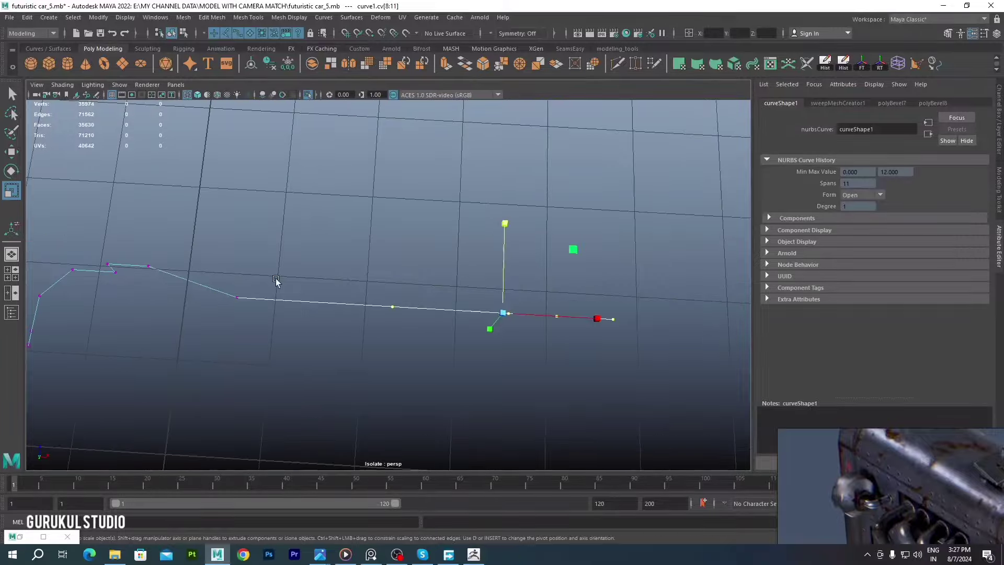
# Show all objects again and reposition individual guide-curve points to bend the tube
pyautogui.hotkey('ctrl', '1')
pyautogui.moveTo(457, 288)
pyautogui.keyDown('alt'); pyautogui.mouseDown()
pyautogui.moveTo(428, 251)
pyautogui.moveTo(496, 362)
pyautogui.moveTo(508, 336)
pyautogui.mouseUp(); pyautogui.keyUp('alt')
pyautogui.click(422, 267)
pyautogui.press('Left')
pyautogui.press('Left')
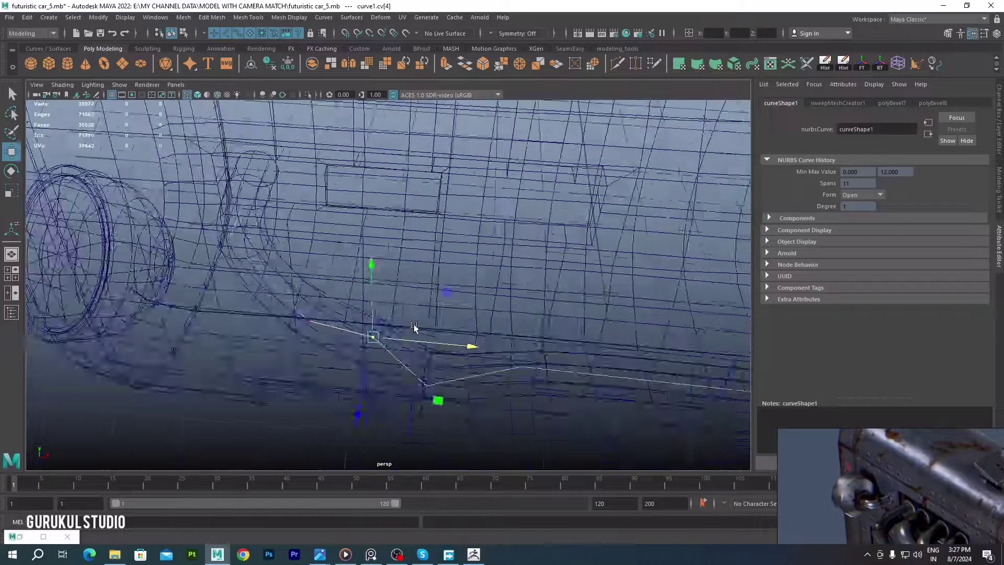
pyautogui.moveTo(519, 290)
pyautogui.keyDown('alt'); pyautogui.mouseDown()
pyautogui.moveTo(421, 336)
pyautogui.moveTo(417, 255)
pyautogui.moveTo(403, 271)
pyautogui.moveTo(381, 204)
pyautogui.moveTo(340, 312)
pyautogui.moveTo(466, 272)
pyautogui.moveTo(453, 295)
pyautogui.moveTo(457, 258)
pyautogui.moveTo(439, 256)
pyautogui.mouseUp(); pyautogui.keyUp('alt')
# Save the scene as futuristic car_6
pyautogui.click(453, 296)
pyautogui.scroll(5, 450, 298)
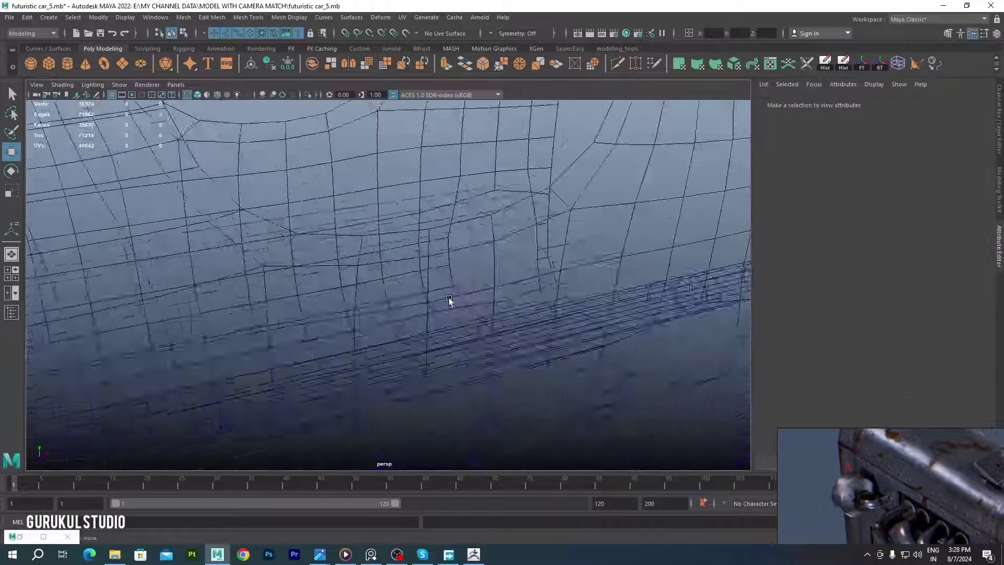
pyautogui.keyDown('alt'); pyautogui.moveTo(450, 298); pyautogui.dragTo(195, 267); pyautogui.keyUp('alt')
pyautogui.scroll(-5, 195, 268)
pyautogui.hotkey('ctrl', 'shift', 's')
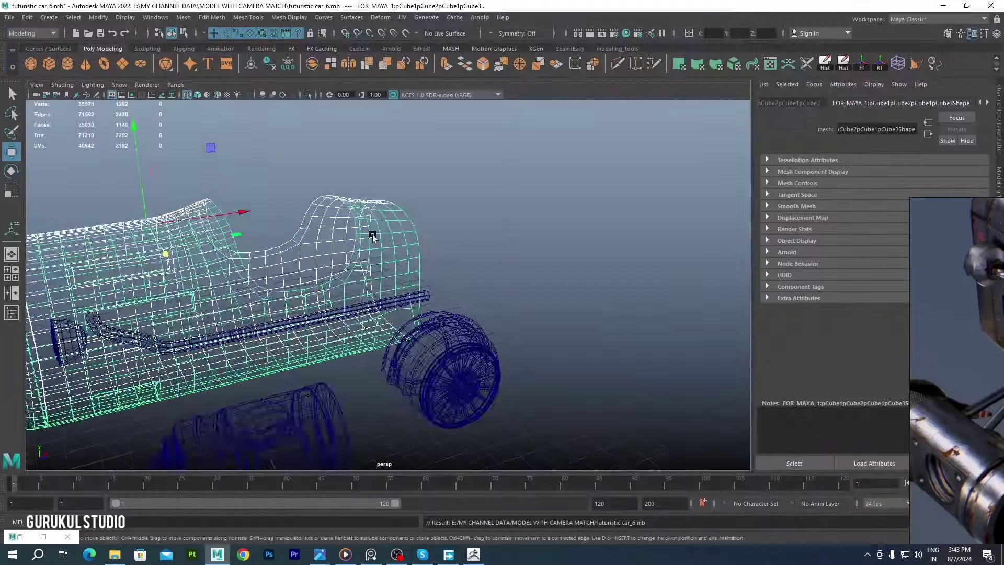
# Leave component editing and return to a shaded view near the rear wheel
pyautogui.scroll(-3, 372, 237)
pyautogui.scroll(4, 462, 299)
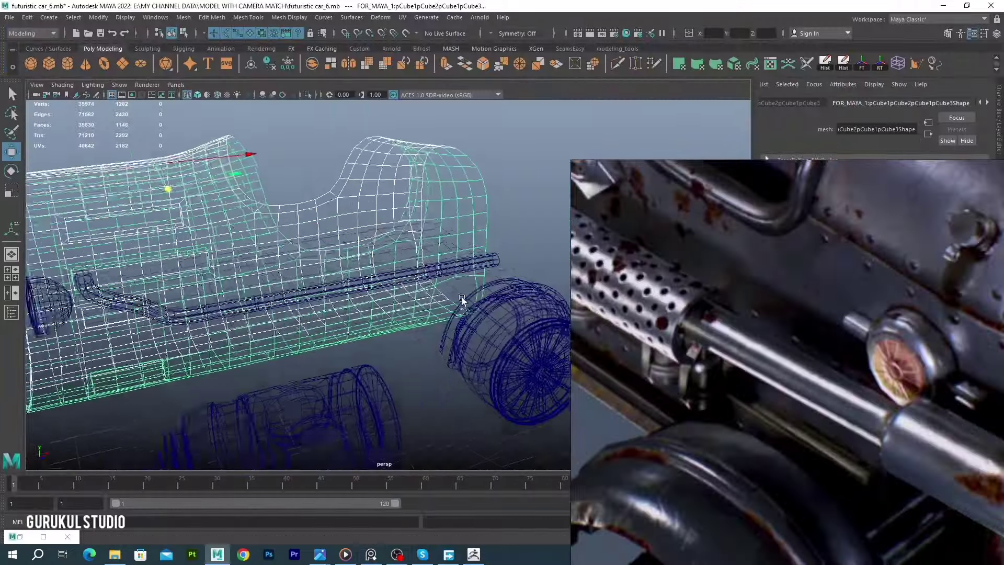
pyautogui.scroll(3, 415, 294)
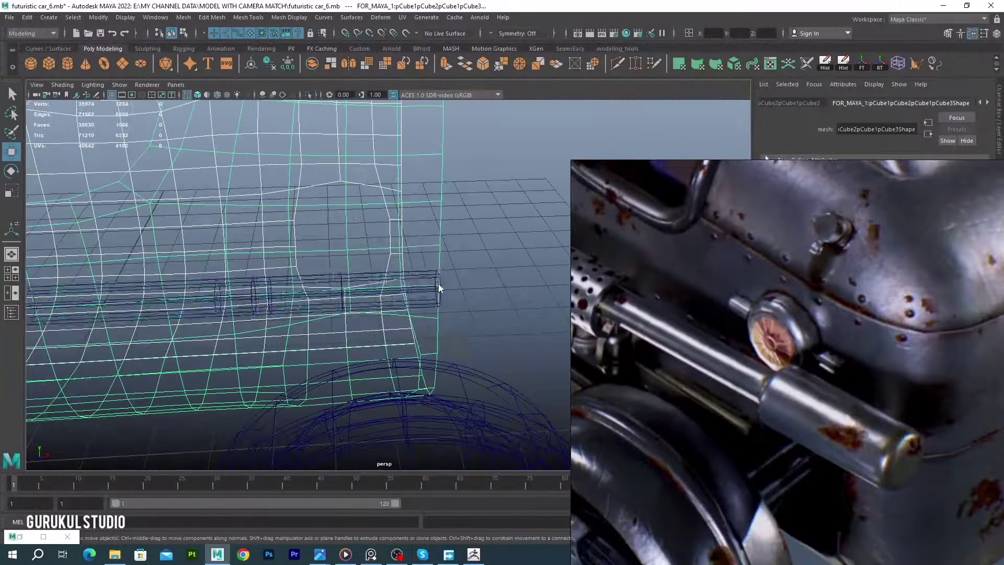
pyautogui.scroll(-3, 359, 305)
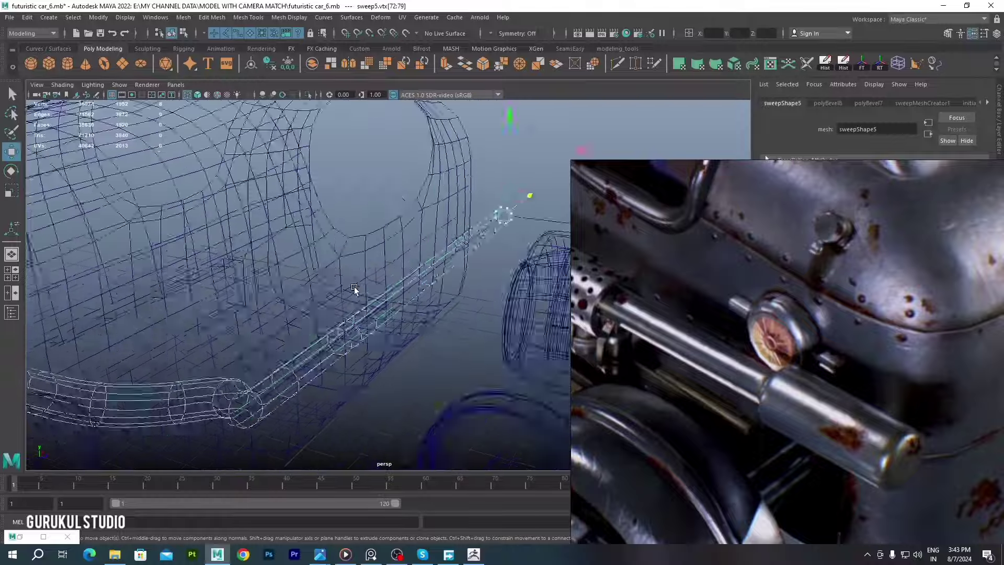
pyautogui.press('F8')
pyautogui.scroll(-5, 307, 255)
pyautogui.scroll(-2, 307, 255)
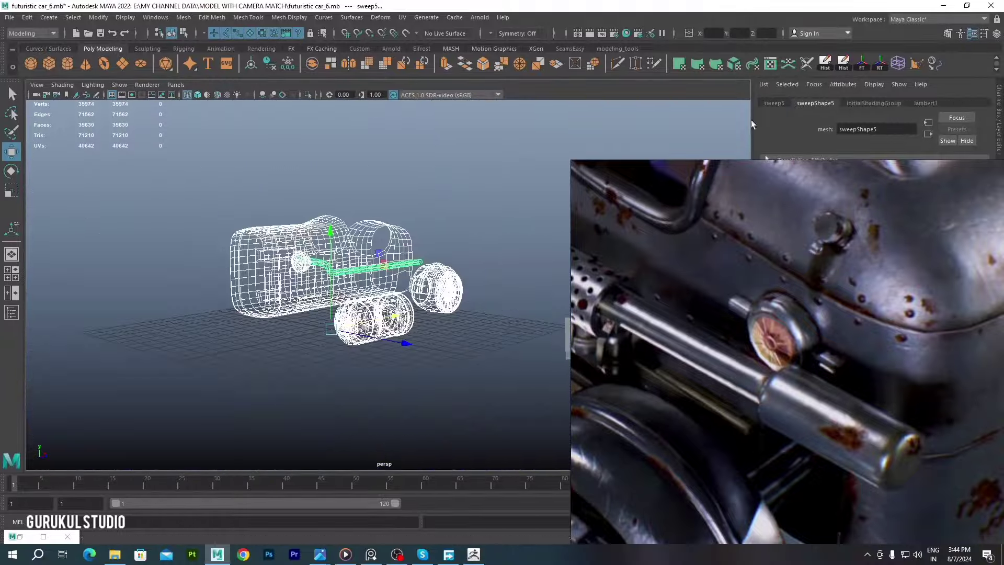
pyautogui.moveTo(347, 321)
pyautogui.keyDown('alt'); pyautogui.mouseDown()
pyautogui.moveTo(325, 273)
pyautogui.moveTo(280, 284)
pyautogui.mouseUp(); pyautogui.keyUp('alt')
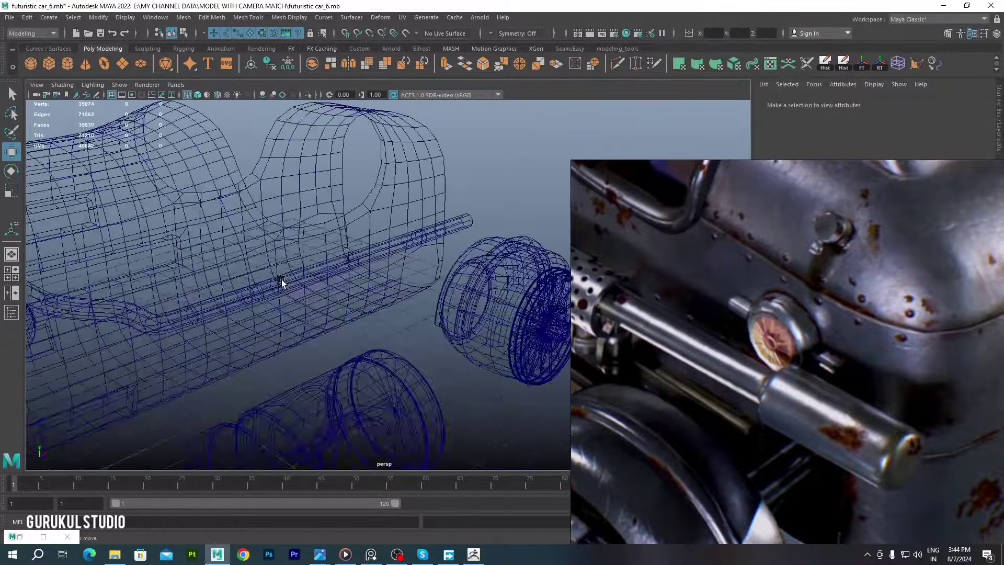
pyautogui.click(397, 263)
pyautogui.scroll(4, 334, 279)
pyautogui.scroll(3, 335, 280)
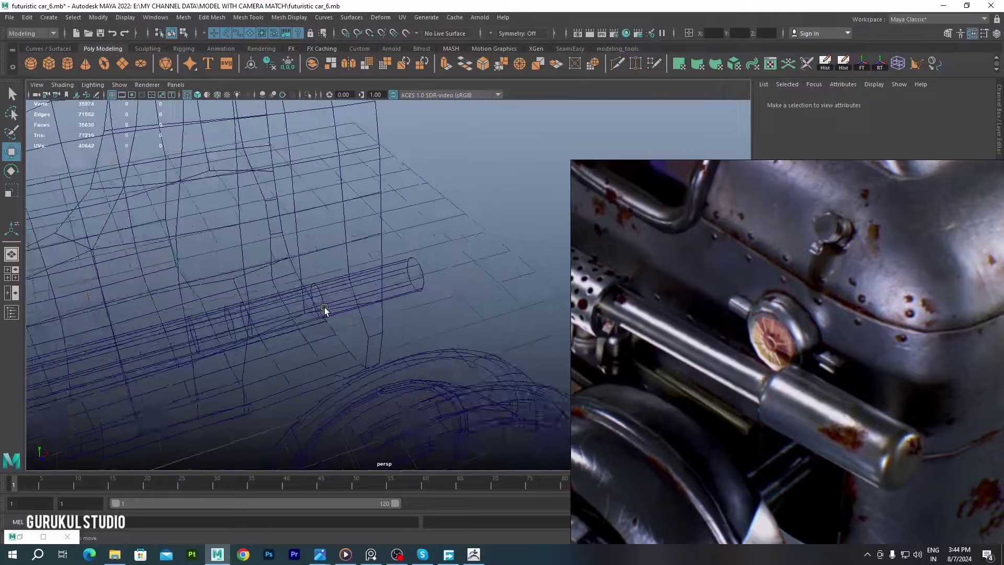
pyautogui.press('5')
# Extrude a ring of faces near the pipe tip outward into a thicker section
pyautogui.moveTo(364, 177); pyautogui.dragTo(373, 192)
pyautogui.press('F11')
pyautogui.doubleClick(320, 239)
pyautogui.keyDown('alt'); pyautogui.moveTo(321, 239); pyautogui.dragTo(329, 262); pyautogui.keyUp('alt')
pyautogui.hotkey('ctrl', 'e')
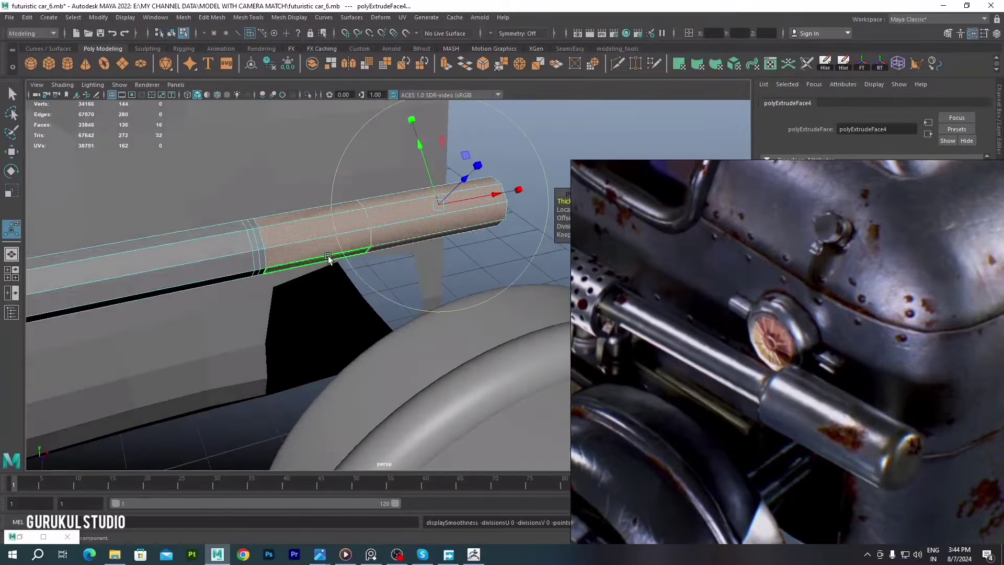
pyautogui.moveTo(473, 240)
pyautogui.mouseDown()
pyautogui.moveTo(492, 234)
pyautogui.moveTo(397, 293)
pyautogui.mouseUp()
# Bridge across the open hole at the pipe end to cap it
pyautogui.scroll(3, 398, 293)
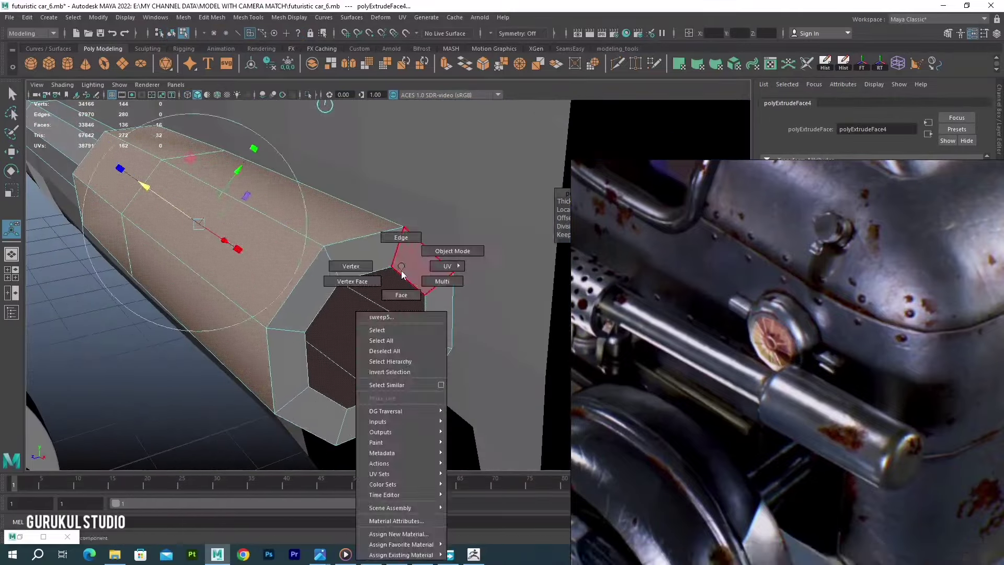
pyautogui.click(381, 310)
pyautogui.keyDown('shift'); pyautogui.moveTo(404, 324); pyautogui.dragTo(402, 440, button='right'); pyautogui.keyUp('shift')
pyautogui.click(380, 451)
pyautogui.moveTo(380, 451)
pyautogui.keyDown('alt'); pyautogui.mouseDown()
pyautogui.moveTo(323, 296)
pyautogui.moveTo(337, 244)
pyautogui.moveTo(397, 263)
pyautogui.mouseUp(); pyautogui.keyUp('alt')
pyautogui.scroll(-3, 370, 294)
pyautogui.scroll(3, 337, 245)
pyautogui.moveTo(393, 312)
pyautogui.keyDown('alt'); pyautogui.mouseDown()
pyautogui.moveTo(354, 273)
pyautogui.moveTo(439, 305)
pyautogui.mouseUp(); pyautogui.keyUp('alt')
pyautogui.scroll(-3, 363, 274)
pyautogui.scroll(3, 347, 294)
# Select an extra edge loop along the pipe and delete it
pyautogui.doubleClick(440, 305)
pyautogui.scroll(3, 439, 305)
pyautogui.scroll(-3, 387, 292)
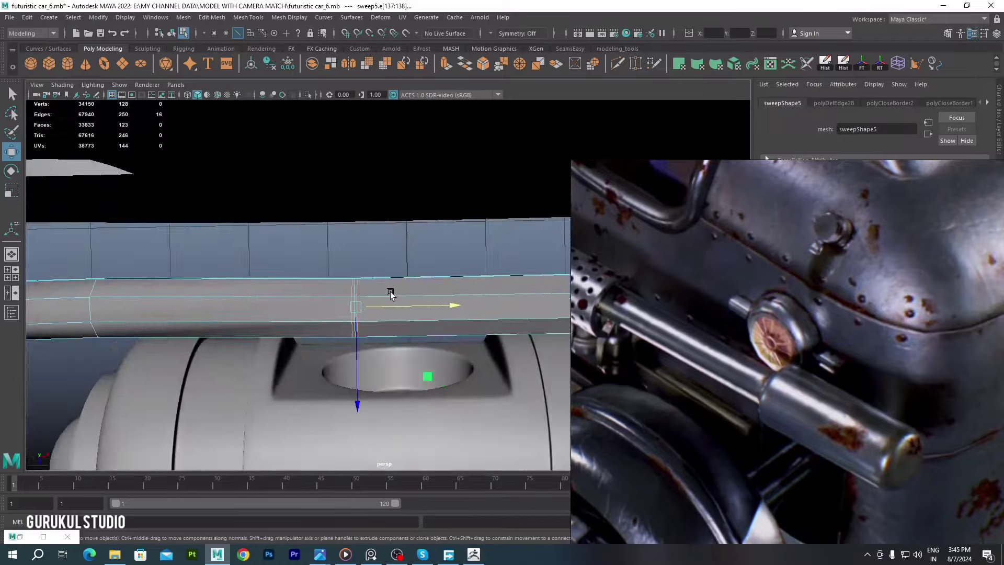
pyautogui.keyDown('shift'); pyautogui.moveTo(441, 296); pyautogui.dragTo(448, 314, button='right'); pyautogui.keyUp('shift')
pyautogui.scroll(-2, 386, 317)
pyautogui.scroll(3, 387, 318)
pyautogui.scroll(-3, 394, 299)
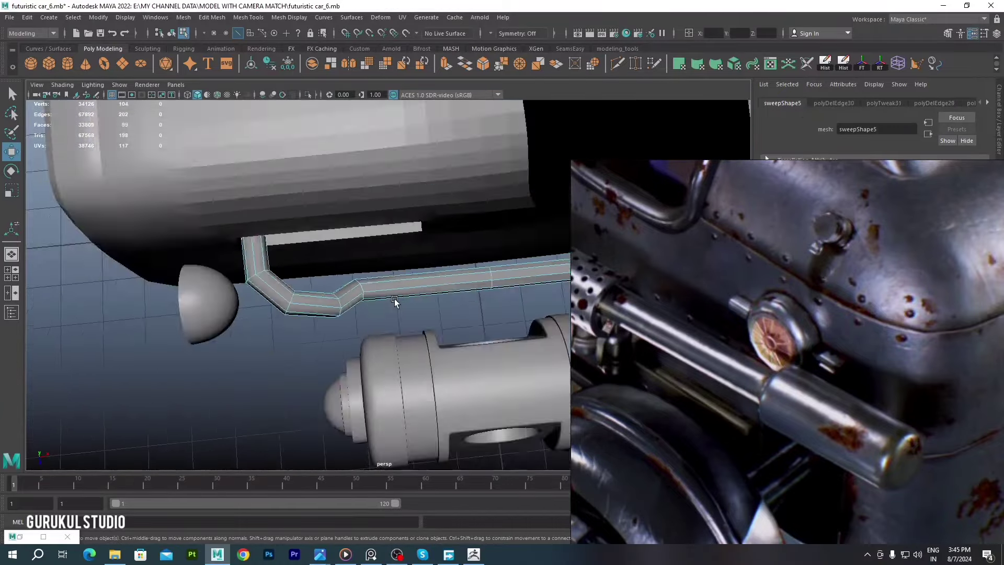
pyautogui.click(371, 554)
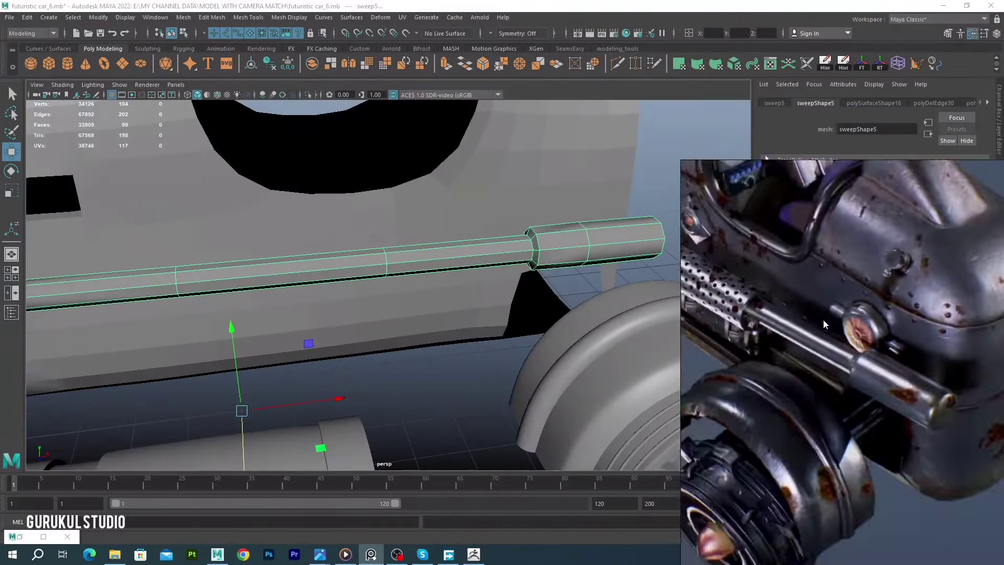
# Select the pipe's tip faces and delete the stepped end section
pyautogui.moveTo(626, 198)
pyautogui.keyDown('alt'); pyautogui.mouseDown()
pyautogui.moveTo(467, 256)
pyautogui.moveTo(392, 240)
pyautogui.mouseUp(); pyautogui.keyUp('alt')
pyautogui.moveTo(386, 280)
pyautogui.mouseDown()
pyautogui.moveTo(422, 180)
pyautogui.moveTo(251, 235)
pyautogui.mouseUp()
pyautogui.press('Delete')
pyautogui.scroll(3, 325, 234)
pyautogui.click(377, 206)
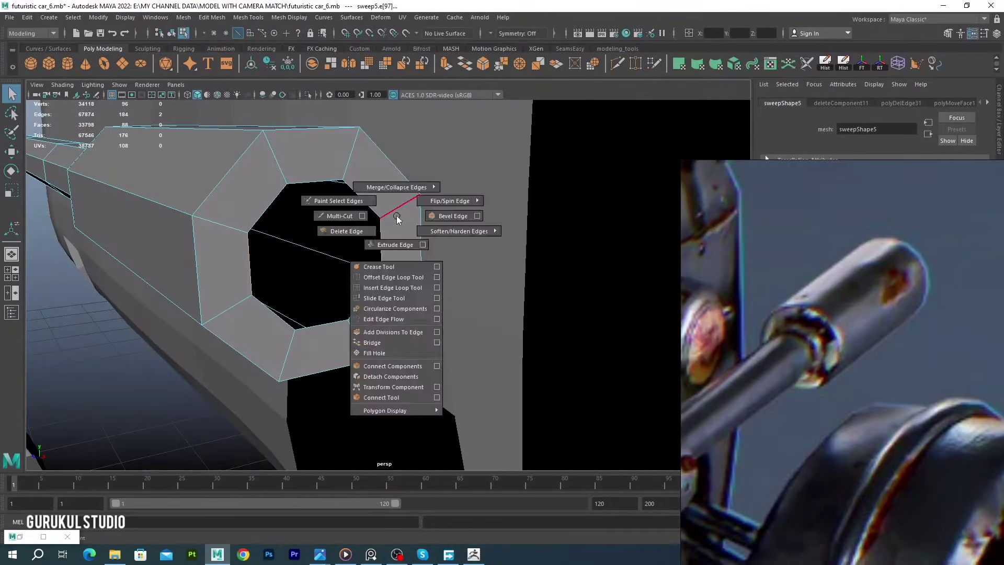
# Replace the bridged pipe end with Fill Hole instead
pyautogui.keyDown('shift'); pyautogui.moveTo(397, 219); pyautogui.dragTo(372, 342, button='right'); pyautogui.keyUp('shift')
pyautogui.keyDown('alt'); pyautogui.moveTo(372, 343); pyautogui.dragTo(346, 239); pyautogui.keyUp('alt')
pyautogui.keyDown('alt'); pyautogui.moveTo(340, 290); pyautogui.dragTo(329, 224); pyautogui.keyUp('alt')
pyautogui.hotkey('ctrl', 'z')
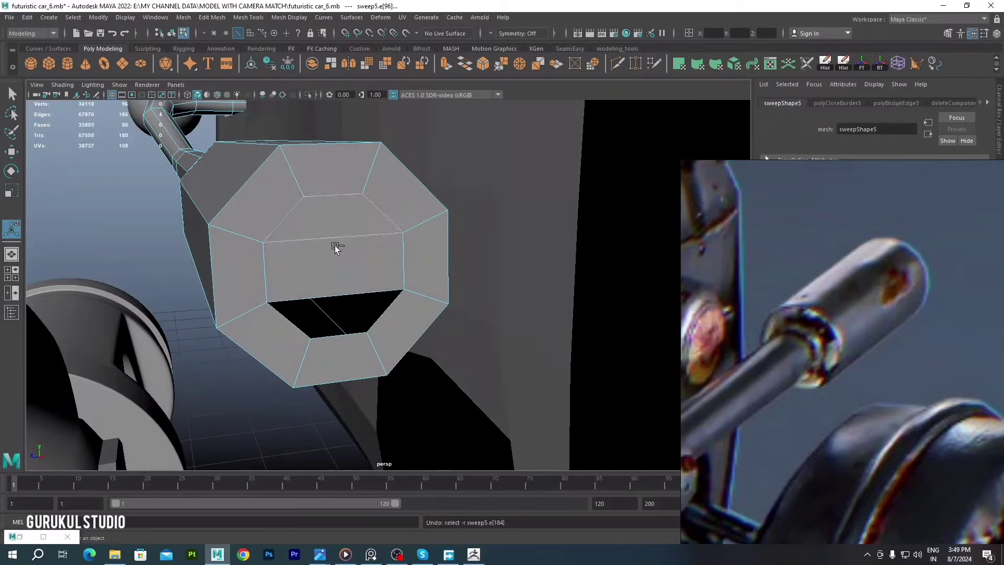
pyautogui.keyDown('alt'); pyautogui.moveTo(329, 299); pyautogui.dragTo(331, 234); pyautogui.keyUp('alt')
pyautogui.hotkey('ctrl', 'z')
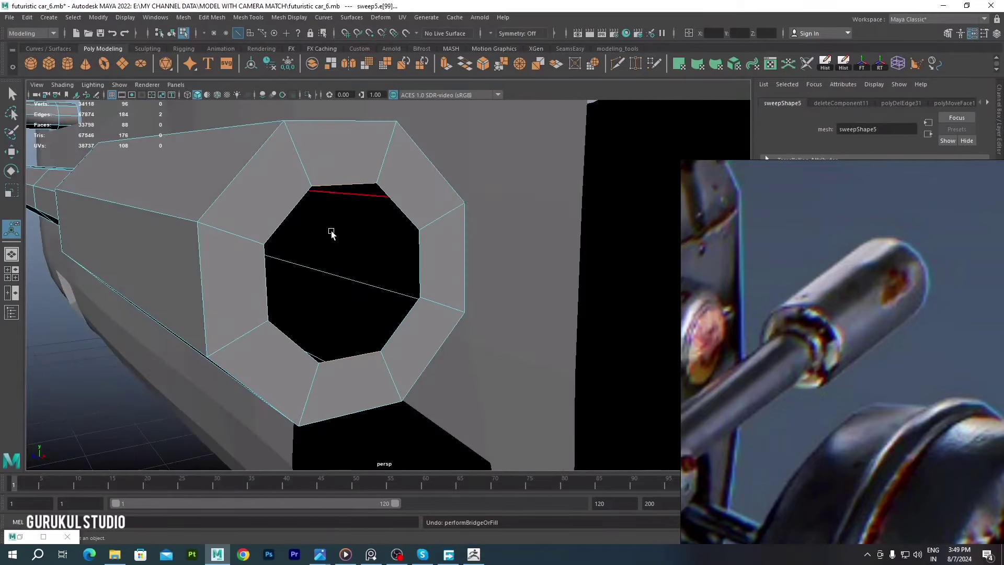
pyautogui.keyDown('shift'); pyautogui.moveTo(426, 266); pyautogui.dragTo(358, 250, button='right'); pyautogui.keyUp('shift')
pyautogui.moveTo(359, 250)
pyautogui.keyDown('alt'); pyautogui.mouseDown()
pyautogui.moveTo(282, 197)
pyautogui.moveTo(369, 224)
pyautogui.mouseUp(); pyautogui.keyUp('alt')
pyautogui.moveTo(370, 224); pyautogui.dragTo(370, 199, button='right')
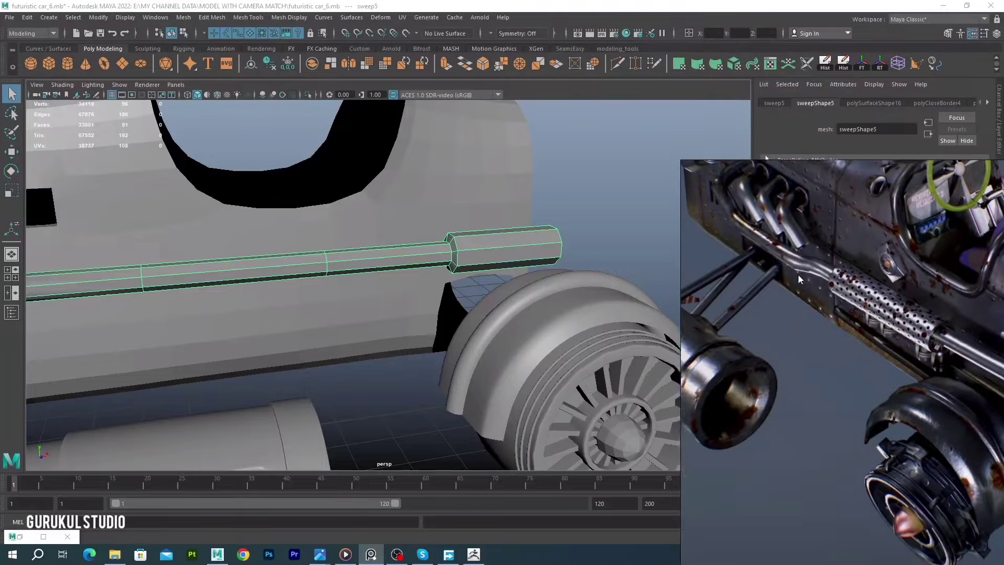
# Select an edge on the pipe bend and rotate it around an adjusted pivot
pyautogui.scroll(-5, 329, 258)
pyautogui.scroll(8, 343, 272)
pyautogui.keyDown('alt'); pyautogui.moveTo(343, 272); pyautogui.dragTo(293, 215); pyautogui.keyUp('alt')
pyautogui.rightClick(293, 215)
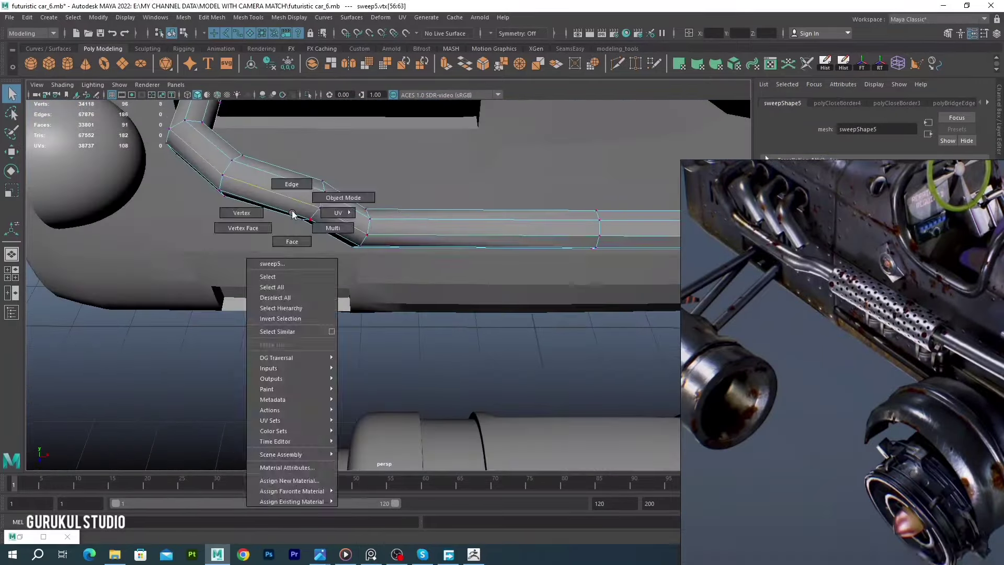
pyautogui.moveTo(380, 235)
pyautogui.keyDown('alt'); pyautogui.mouseDown()
pyautogui.moveTo(366, 246)
pyautogui.moveTo(465, 256)
pyautogui.mouseUp(); pyautogui.keyUp('alt')
pyautogui.click(413, 256)
pyautogui.press('e')
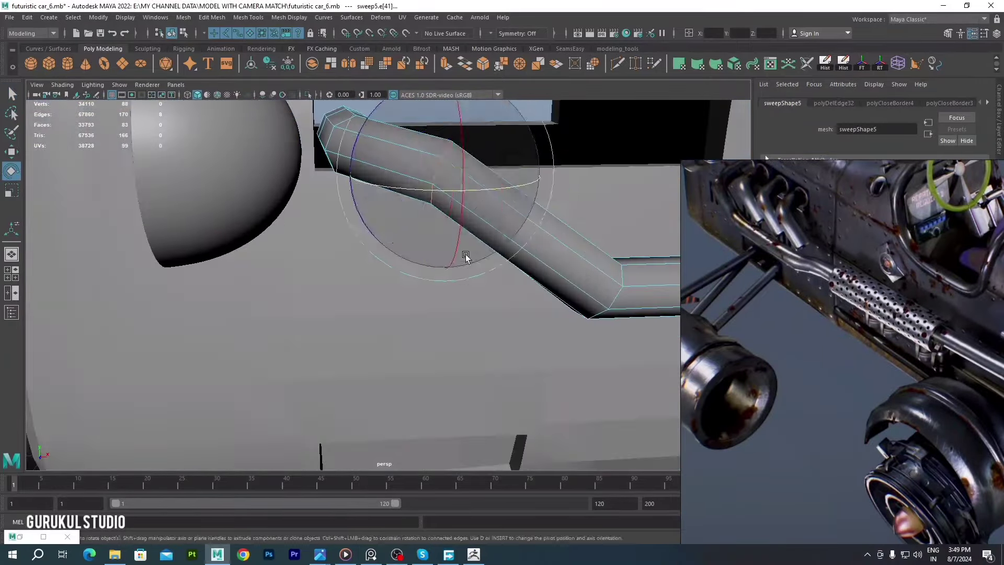
pyautogui.press('d')
pyautogui.moveTo(461, 155)
pyautogui.keyDown('alt'); pyautogui.mouseDown()
pyautogui.moveTo(463, 244)
pyautogui.moveTo(497, 258)
pyautogui.moveTo(430, 269)
pyautogui.moveTo(402, 236)
pyautogui.mouseUp(); pyautogui.keyUp('alt')
pyautogui.press('w')
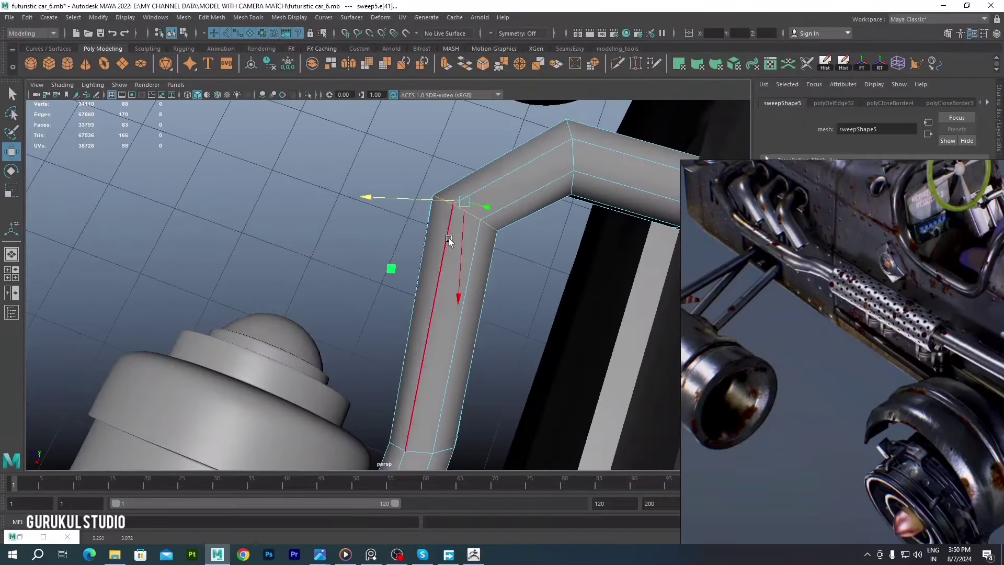
# Even out the edge flow across the bend and reposition the bend edges
pyautogui.keyDown('alt'); pyautogui.moveTo(511, 246); pyautogui.dragTo(388, 230); pyautogui.keyUp('alt')
pyautogui.keyDown('shift'); pyautogui.moveTo(414, 258); pyautogui.dragTo(416, 347, button='right'); pyautogui.keyUp('shift')
pyautogui.moveTo(417, 347)
pyautogui.keyDown('alt'); pyautogui.mouseDown()
pyautogui.moveTo(387, 278)
pyautogui.moveTo(390, 309)
pyautogui.moveTo(432, 320)
pyautogui.moveTo(332, 273)
pyautogui.moveTo(347, 287)
pyautogui.moveTo(364, 280)
pyautogui.moveTo(358, 291)
pyautogui.moveTo(426, 247)
pyautogui.moveTo(355, 295)
pyautogui.mouseUp(); pyautogui.keyUp('alt')
pyautogui.press('w')
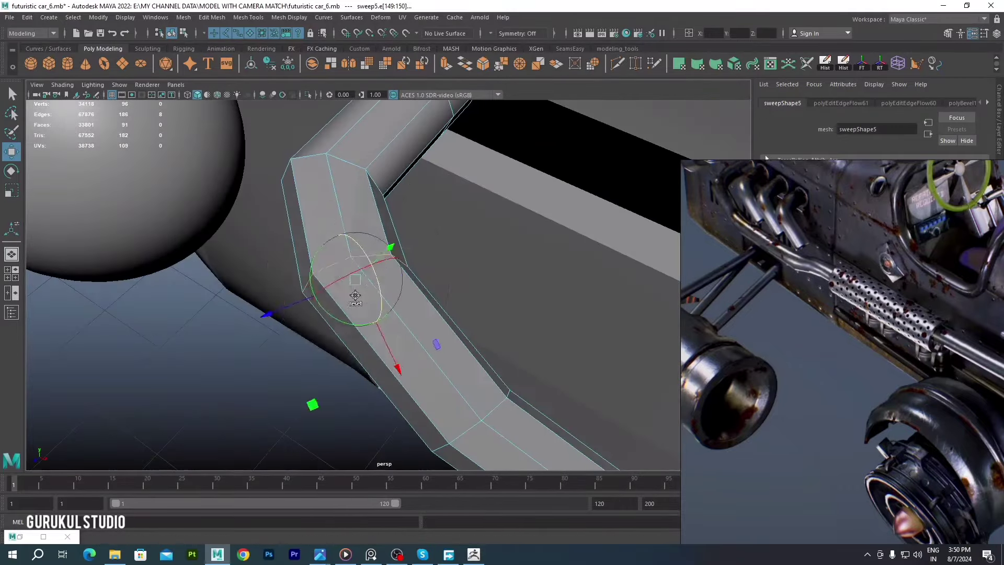
pyautogui.press('w')
pyautogui.moveTo(332, 368)
pyautogui.keyDown('alt'); pyautogui.mouseDown()
pyautogui.moveTo(376, 314)
pyautogui.moveTo(395, 249)
pyautogui.moveTo(415, 311)
pyautogui.moveTo(457, 306)
pyautogui.moveTo(421, 184)
pyautogui.moveTo(269, 281)
pyautogui.moveTo(303, 269)
pyautogui.moveTo(328, 232)
pyautogui.mouseUp(); pyautogui.keyUp('alt')
pyautogui.press('d')
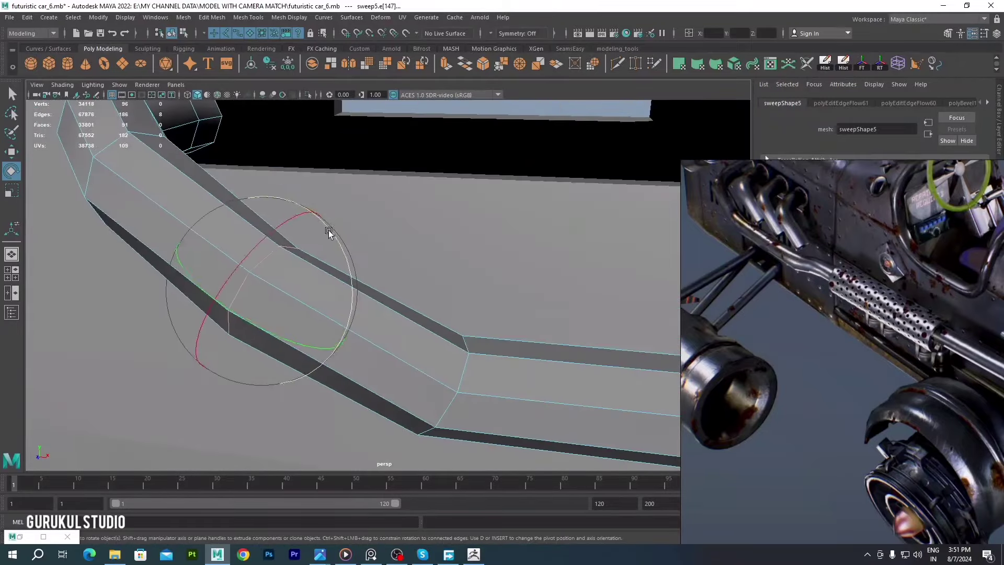
pyautogui.scroll(-10, 234, 236)
pyautogui.moveTo(234, 236)
pyautogui.keyDown('alt'); pyautogui.mouseDown()
pyautogui.moveTo(463, 275)
pyautogui.moveTo(461, 247)
pyautogui.mouseUp(); pyautogui.keyUp('alt')
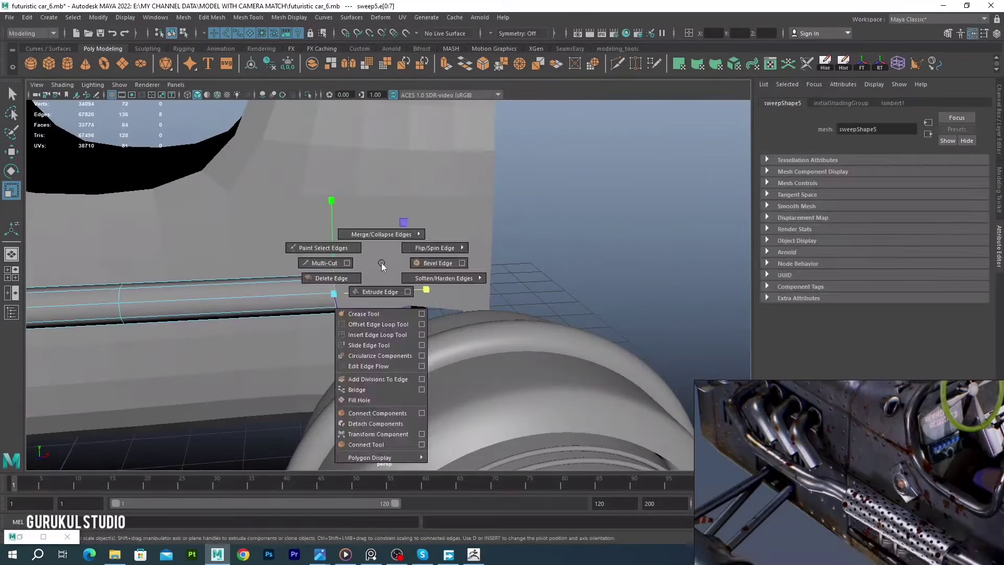
# Extend the pipe's front end edge loop forward and select the widened end
pyautogui.keyDown('shift'); pyautogui.moveTo(381, 262); pyautogui.dragTo(413, 290, button='right'); pyautogui.keyUp('shift')
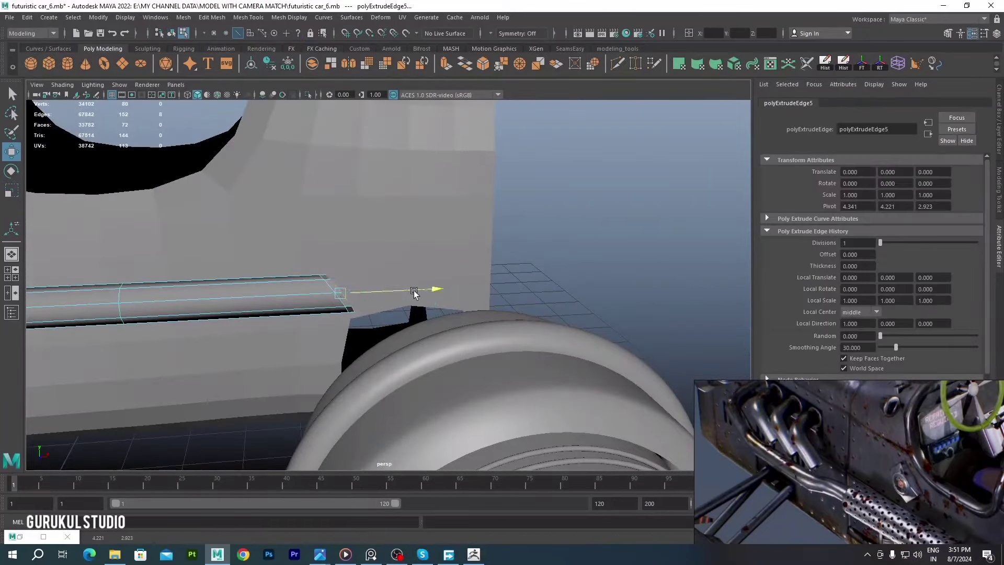
pyautogui.doubleClick(332, 286)
pyautogui.scroll(-2, 468, 283)
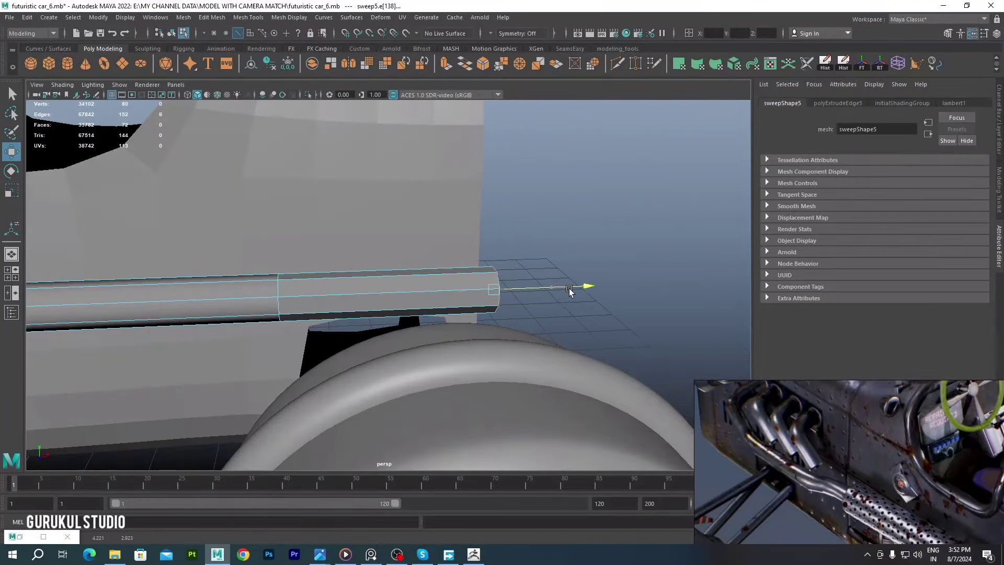
pyautogui.keyDown('alt'); pyautogui.moveTo(569, 291); pyautogui.dragTo(357, 334); pyautogui.keyUp('alt')
pyautogui.press('F11')
pyautogui.click(322, 285)
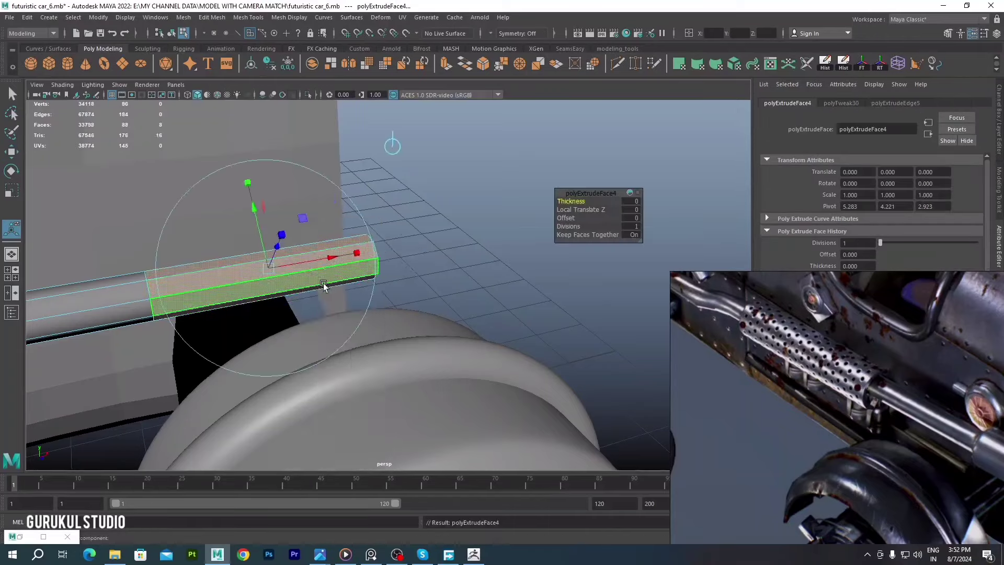
pyautogui.keyDown('alt'); pyautogui.moveTo(323, 285); pyautogui.dragTo(282, 264); pyautogui.keyUp('alt')
pyautogui.press('F10')
pyautogui.click(240, 287)
pyautogui.scroll(3, 239, 287)
pyautogui.press('q')
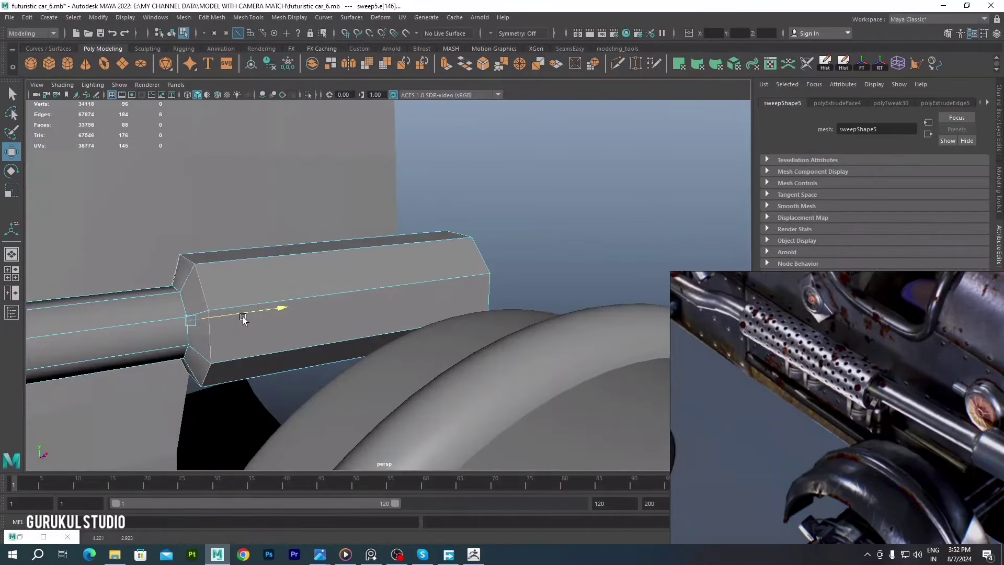
pyautogui.keyDown('alt'); pyautogui.moveTo(243, 320); pyautogui.dragTo(228, 324); pyautogui.keyUp('alt')
pyautogui.scroll(3, 229, 324)
# Bridge the open end edges and cap the end of the tube
pyautogui.click(297, 449)
pyautogui.keyDown('shift'); pyautogui.rightClick(294, 323); pyautogui.keyUp('shift')
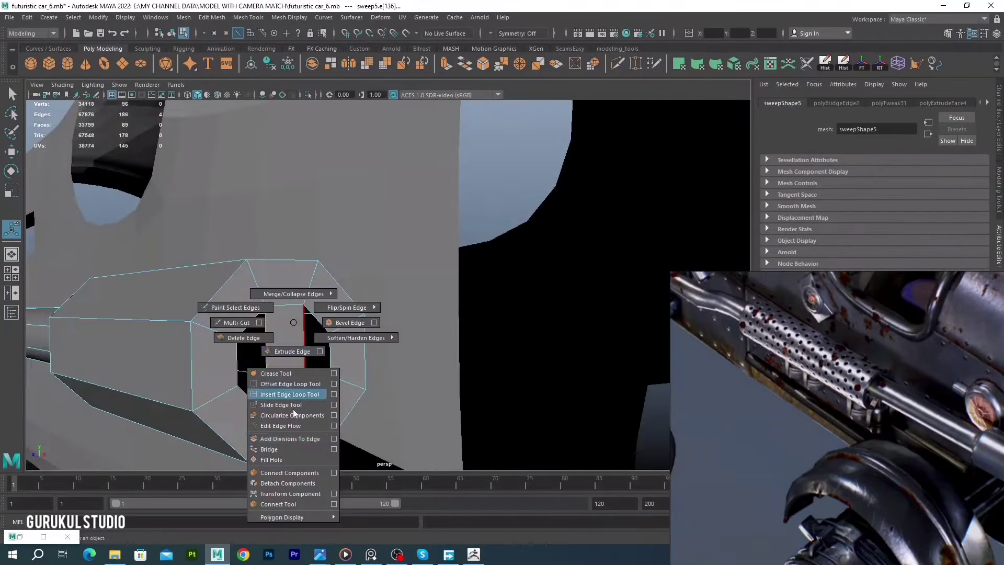
pyautogui.keyDown('shift'); pyautogui.moveTo(304, 340); pyautogui.dragTo(314, 366, button='right'); pyautogui.keyUp('shift')
pyautogui.scroll(-5, 314, 366)
pyautogui.moveTo(314, 366)
pyautogui.keyDown('alt'); pyautogui.mouseDown()
pyautogui.moveTo(406, 400)
pyautogui.moveTo(344, 358)
pyautogui.moveTo(519, 321)
pyautogui.moveTo(357, 277)
pyautogui.mouseUp(); pyautogui.keyUp('alt')
# Delete an extra edge loop from the pipe
pyautogui.click(357, 277)
pyautogui.doubleClick(526, 274)
pyautogui.hotkey('ctrl', 'Delete')
pyautogui.scroll(-3, 452, 281)
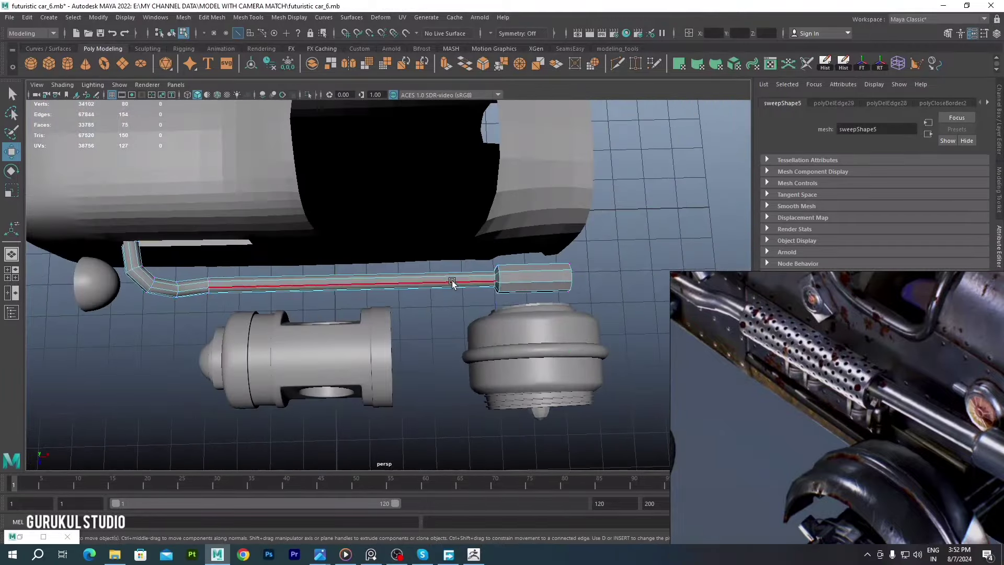
pyautogui.moveTo(387, 345)
pyautogui.keyDown('alt'); pyautogui.mouseDown()
pyautogui.moveTo(372, 300)
pyautogui.moveTo(313, 261)
pyautogui.mouseUp(); pyautogui.keyUp('alt')
pyautogui.scroll(4, 372, 300)
# Insert two edge loops and extract the faces between them as a separate sleeve
pyautogui.click(244, 17)
pyautogui.click(261, 84)
pyautogui.click(271, 327)
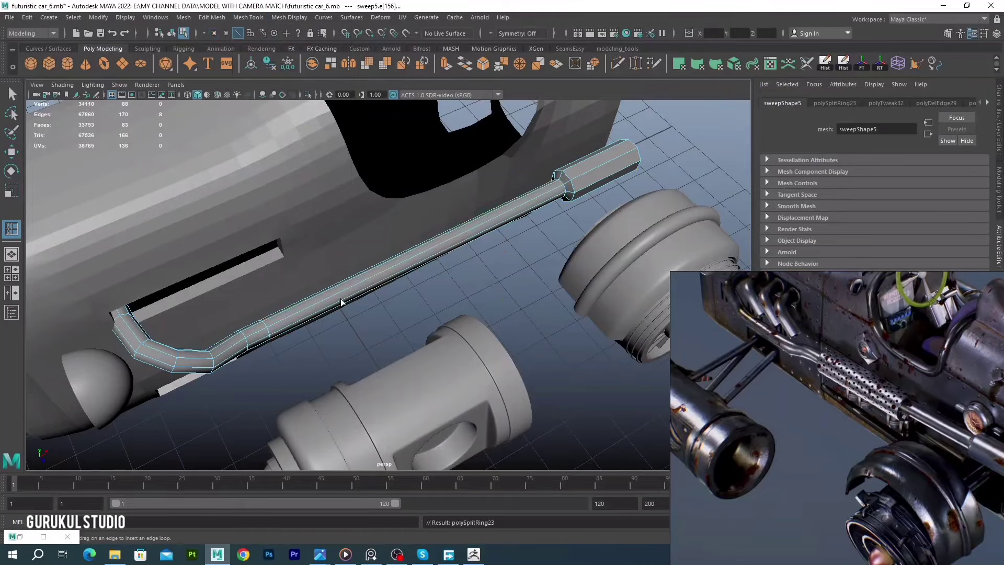
pyautogui.click(410, 268)
pyautogui.click(344, 277)
pyautogui.press('w')
pyautogui.scroll(3, 327, 275)
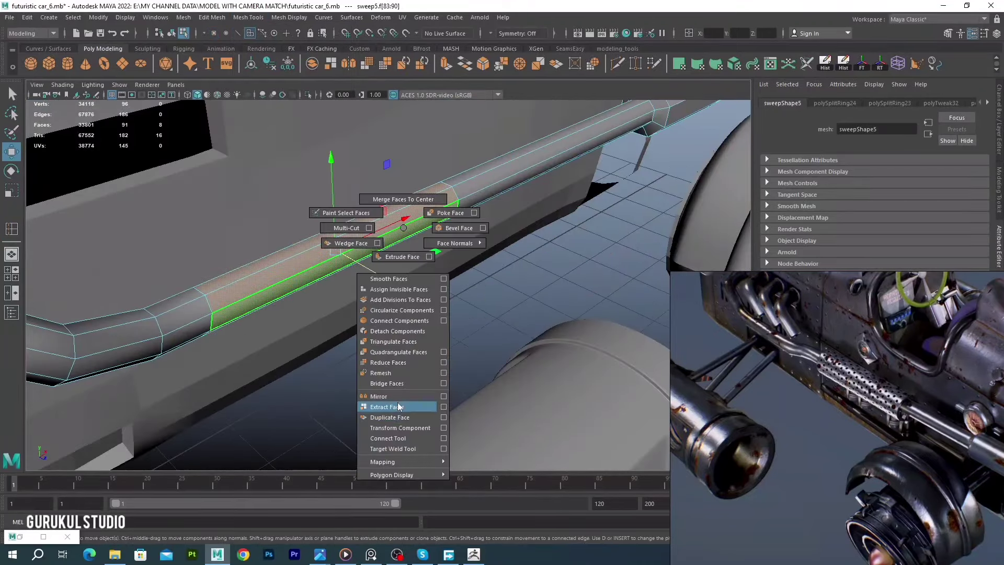
pyautogui.click(399, 406)
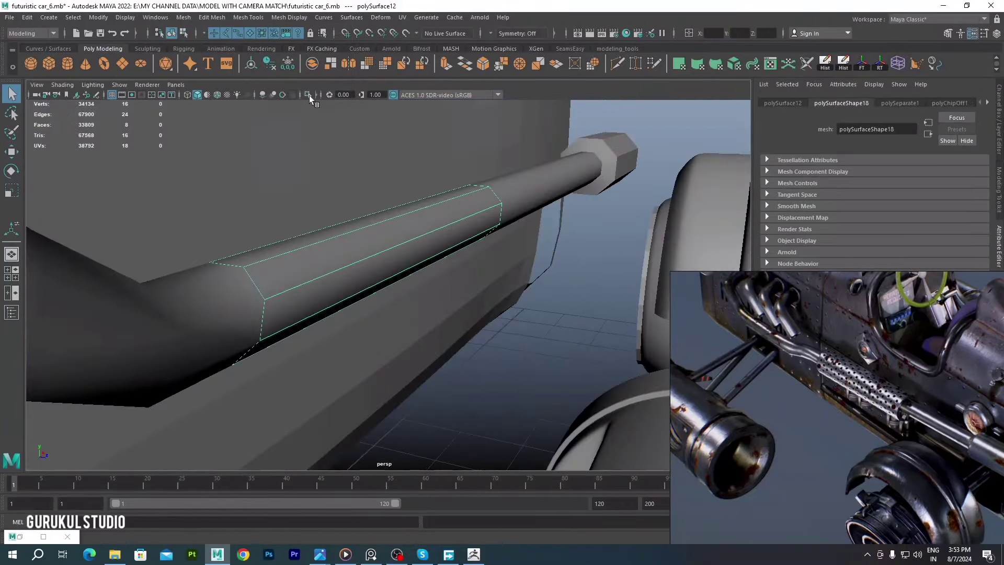
# Scale the isolated sleeve's end vertices and extrude its end edge loop
pyautogui.click(308, 95)
pyautogui.moveTo(387, 178); pyautogui.dragTo(461, 256)
pyautogui.press('r')
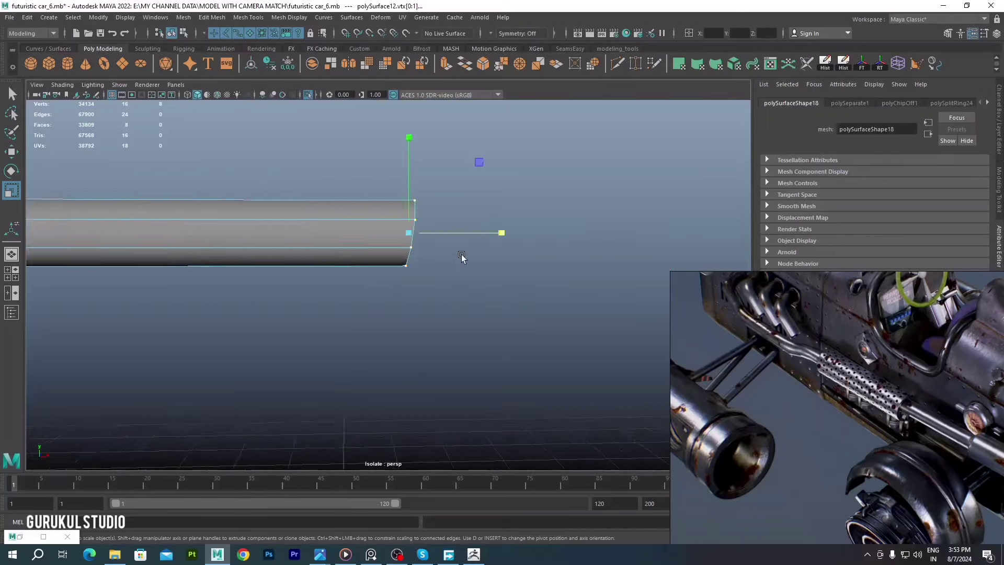
pyautogui.moveTo(331, 242); pyautogui.dragTo(329, 197, button='right')
pyautogui.hotkey('ctrl', '1')
pyautogui.moveTo(333, 251)
pyautogui.keyDown('alt'); pyautogui.mouseDown()
pyautogui.moveTo(399, 278)
pyautogui.moveTo(408, 255)
pyautogui.moveTo(307, 283)
pyautogui.moveTo(325, 231)
pyautogui.mouseUp(); pyautogui.keyUp('alt')
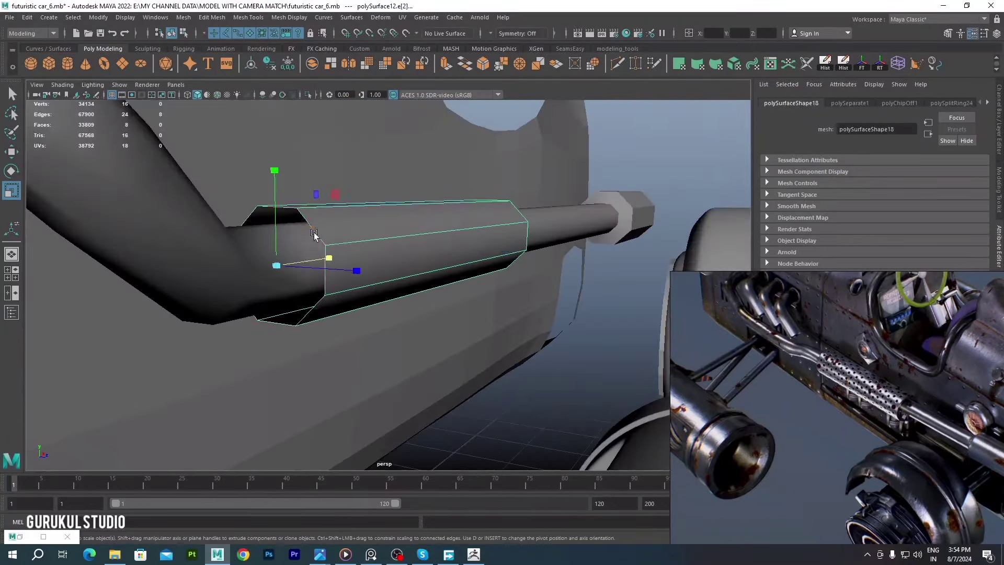
pyautogui.keyDown('shift'); pyautogui.moveTo(325, 231); pyautogui.dragTo(277, 206, button='right'); pyautogui.keyUp('shift')
pyautogui.keyDown('alt'); pyautogui.moveTo(278, 206); pyautogui.dragTo(410, 272); pyautogui.keyUp('alt')
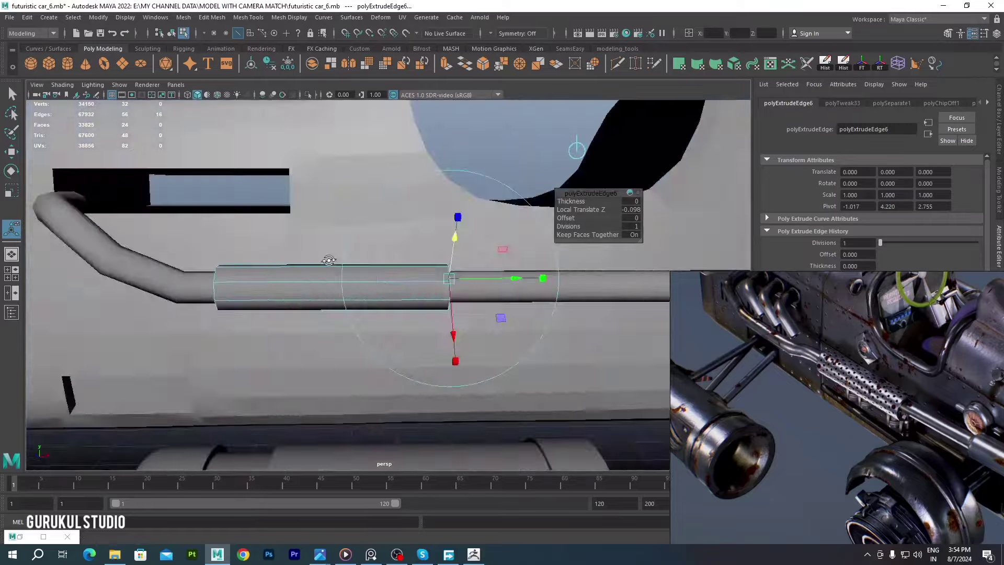
pyautogui.keyDown('shift'); pyautogui.moveTo(410, 273); pyautogui.dragTo(411, 486, button='right'); pyautogui.keyUp('shift')
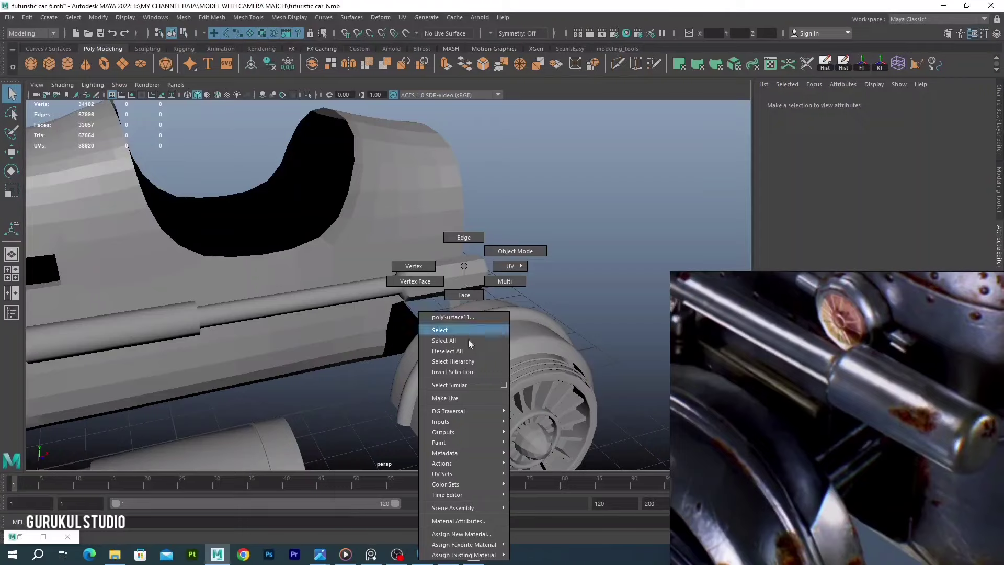
# Bevel the side pipe rod's end-cap edges to round off its end
pyautogui.click(464, 330)
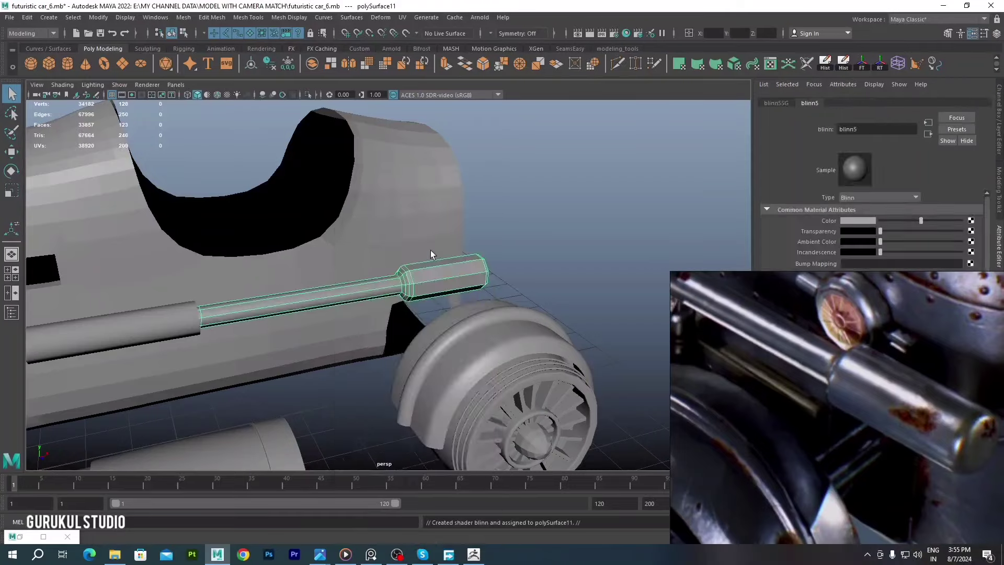
pyautogui.scroll(5, 431, 250)
pyautogui.press('F10')
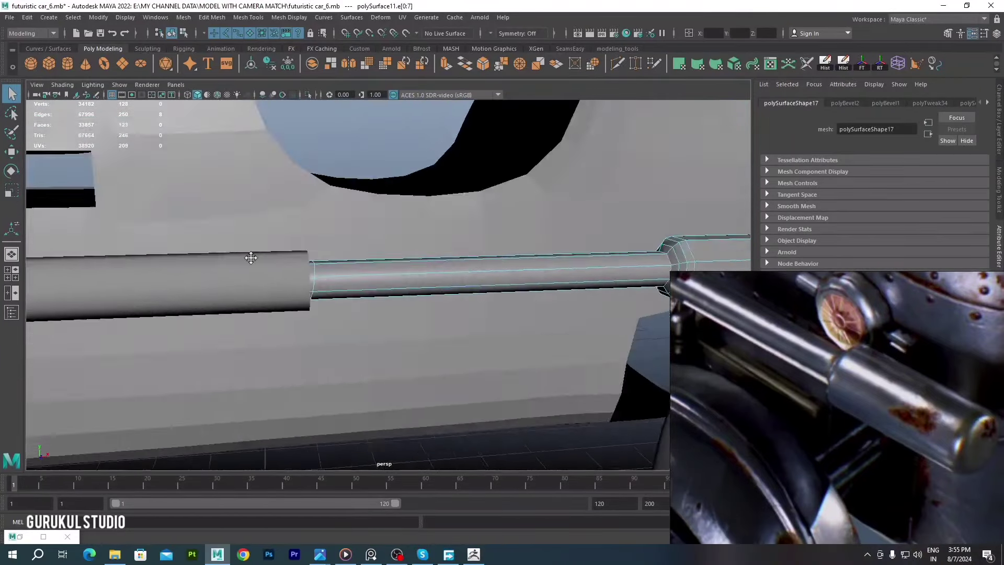
pyautogui.hotkey('ctrl', 'b')
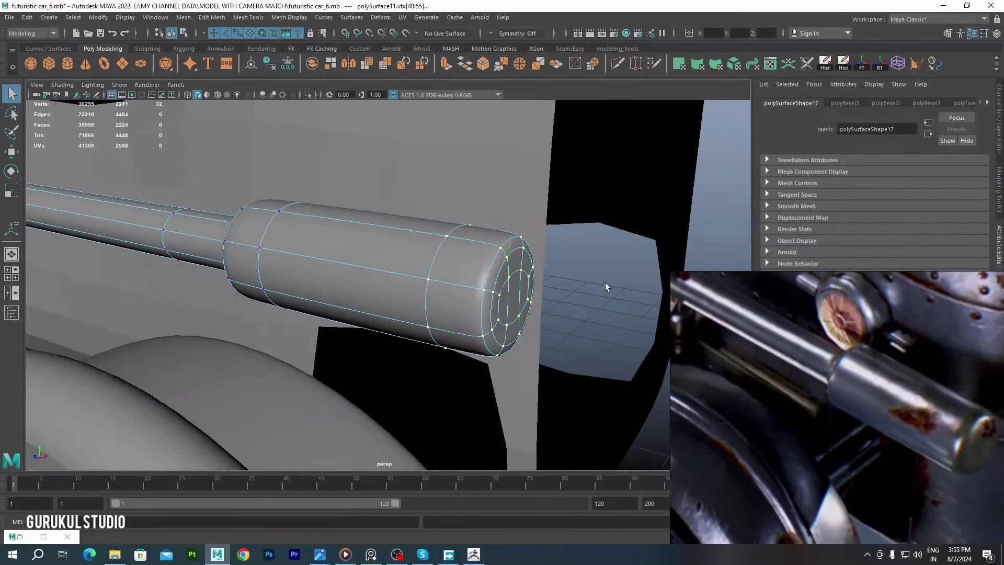
pyautogui.keyDown('alt'); pyautogui.moveTo(507, 297); pyautogui.dragTo(389, 249); pyautogui.keyUp('alt')
pyautogui.press('1')
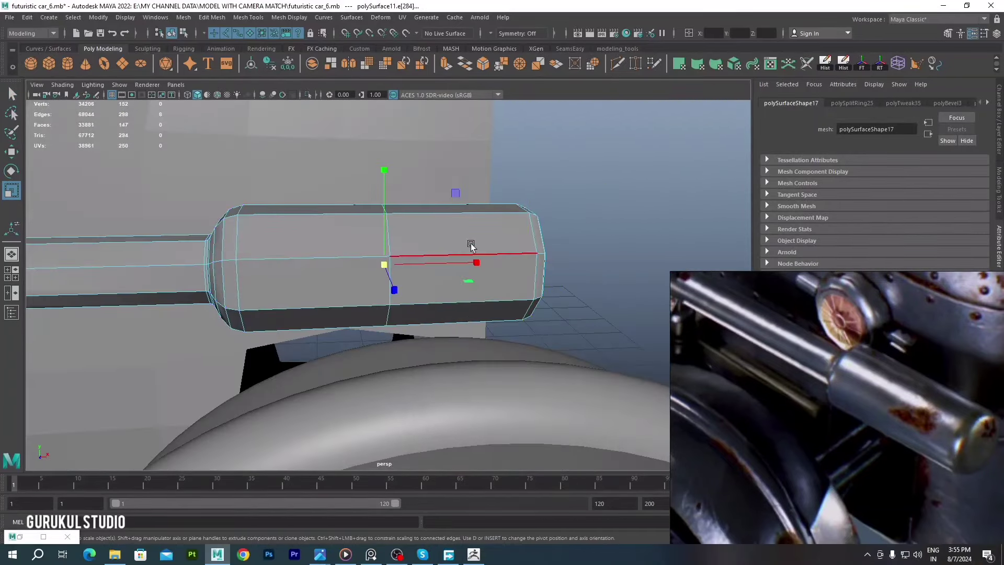
pyautogui.keyDown('alt'); pyautogui.moveTo(471, 244); pyautogui.dragTo(325, 236); pyautogui.keyUp('alt')
pyautogui.click(326, 236)
pyautogui.moveTo(385, 267)
pyautogui.mouseDown(button='right')
pyautogui.moveTo(384, 235)
pyautogui.moveTo(402, 292)
pyautogui.mouseUp(button='right')
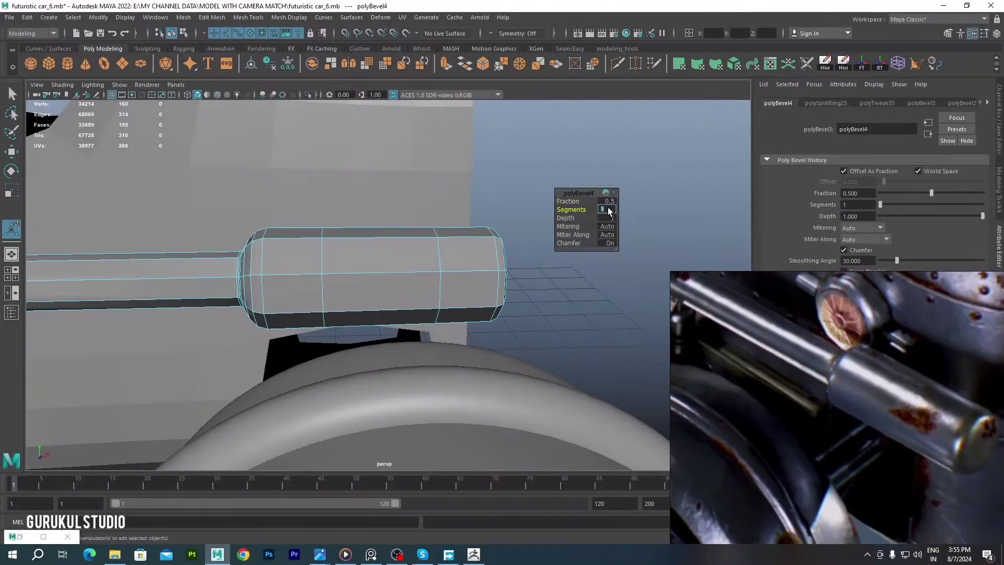
pyautogui.keyDown('alt'); pyautogui.moveTo(366, 261); pyautogui.dragTo(314, 251); pyautogui.keyUp('alt')
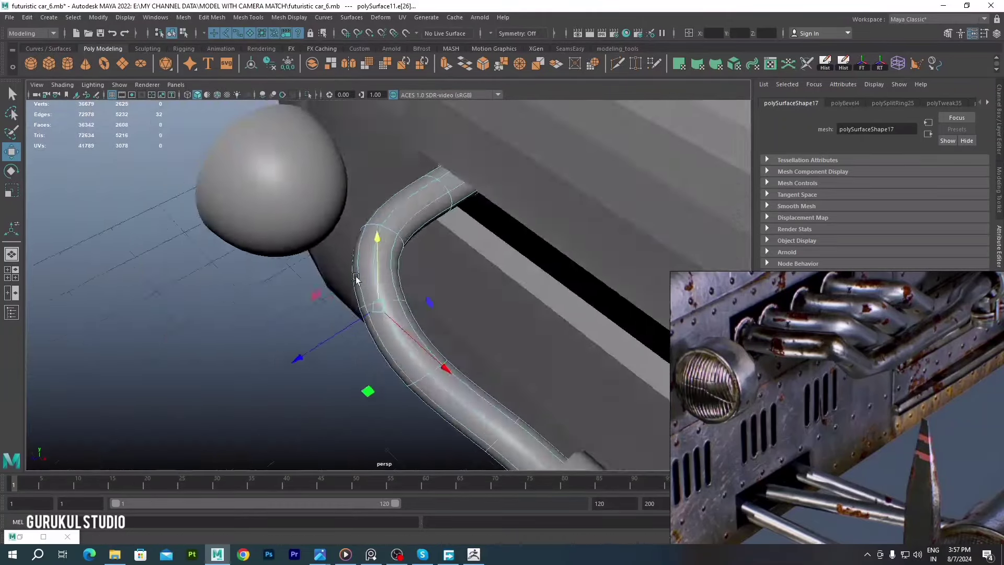
# Bevel the pipe's bend edges to smooth the corner, then reselect the car body
pyautogui.keyDown('alt'); pyautogui.moveTo(356, 279); pyautogui.dragTo(403, 216); pyautogui.keyUp('alt')
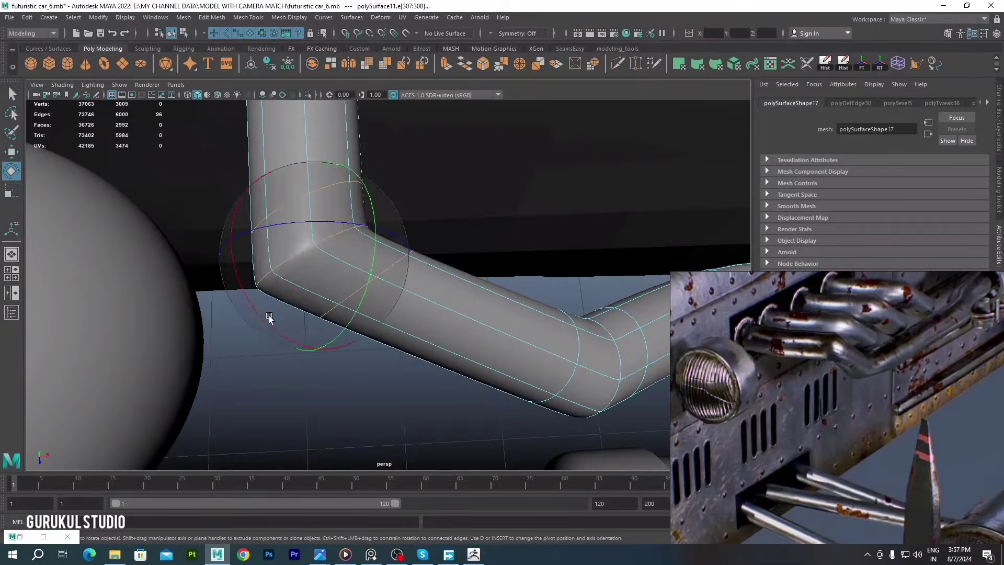
pyautogui.moveTo(269, 317)
pyautogui.keyDown('alt'); pyautogui.mouseDown()
pyautogui.moveTo(331, 218)
pyautogui.moveTo(403, 233)
pyautogui.moveTo(390, 273)
pyautogui.moveTo(462, 248)
pyautogui.mouseUp(); pyautogui.keyUp('alt')
pyautogui.hotkey('ctrl', 'b')
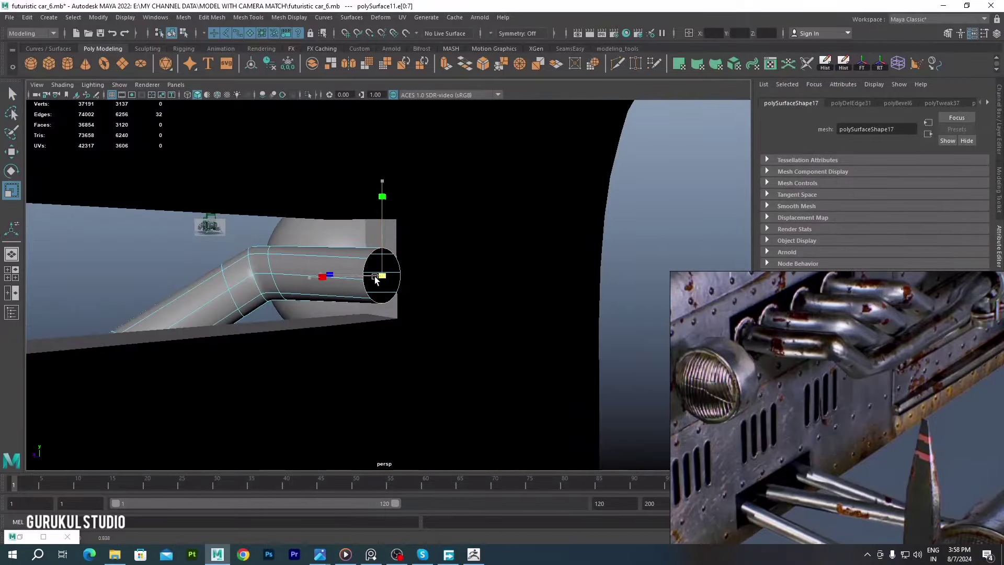
pyautogui.moveTo(375, 279)
pyautogui.keyDown('alt'); pyautogui.mouseDown()
pyautogui.moveTo(455, 306)
pyautogui.moveTo(445, 329)
pyautogui.mouseUp(); pyautogui.keyUp('alt')
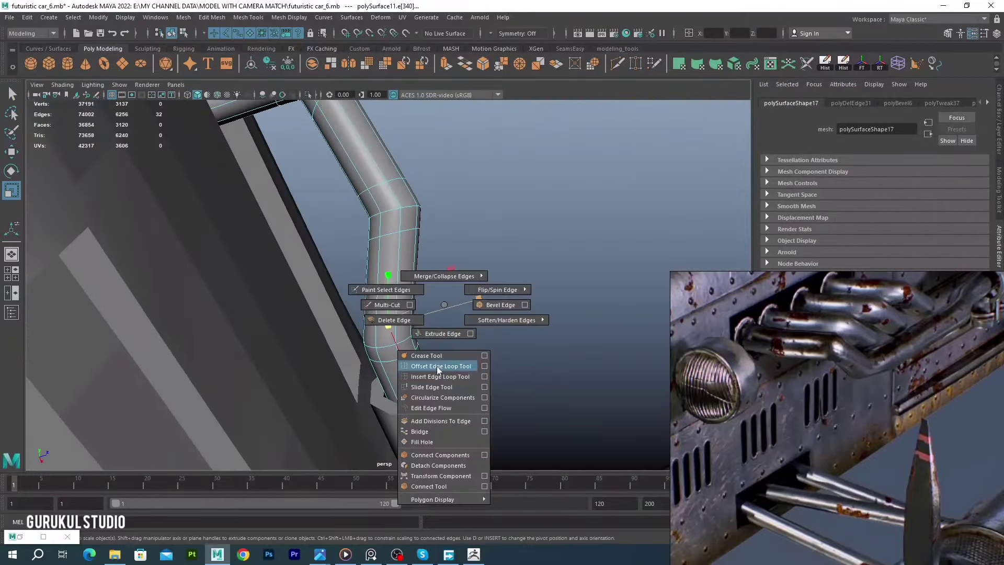
pyautogui.click(437, 366)
pyautogui.moveTo(437, 366)
pyautogui.keyDown('alt'); pyautogui.mouseDown()
pyautogui.moveTo(470, 277)
pyautogui.moveTo(530, 397)
pyautogui.moveTo(352, 373)
pyautogui.moveTo(401, 308)
pyautogui.moveTo(551, 265)
pyautogui.moveTo(351, 327)
pyautogui.mouseUp(); pyautogui.keyUp('alt')
pyautogui.click(290, 328)
# Frame the exhaust pipe and move its end face into position
pyautogui.keyDown('alt'); pyautogui.moveTo(290, 327); pyautogui.dragTo(370, 313); pyautogui.keyUp('alt')
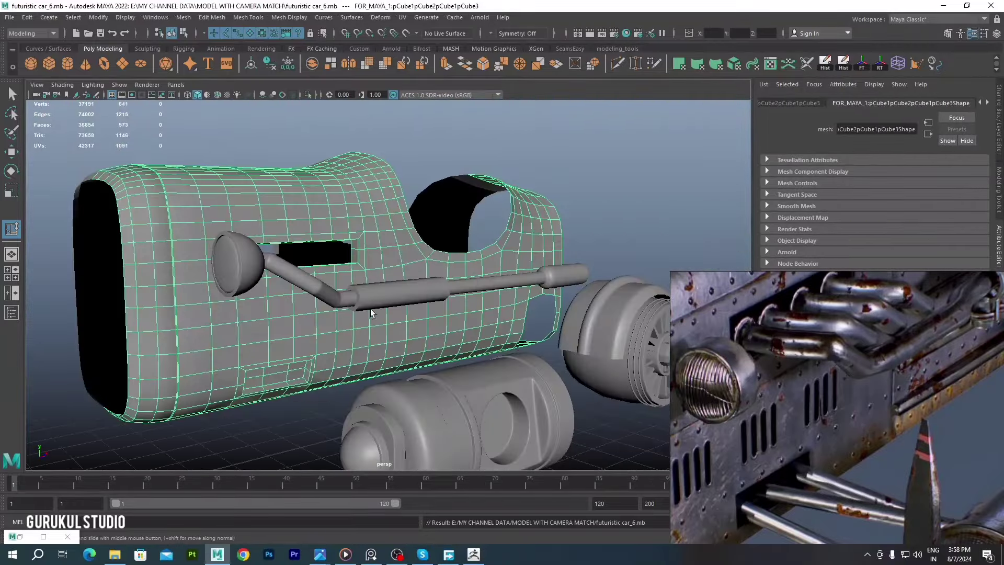
pyautogui.click(334, 306)
pyautogui.press('f')
pyautogui.moveTo(366, 265); pyautogui.dragTo(297, 271, button='right')
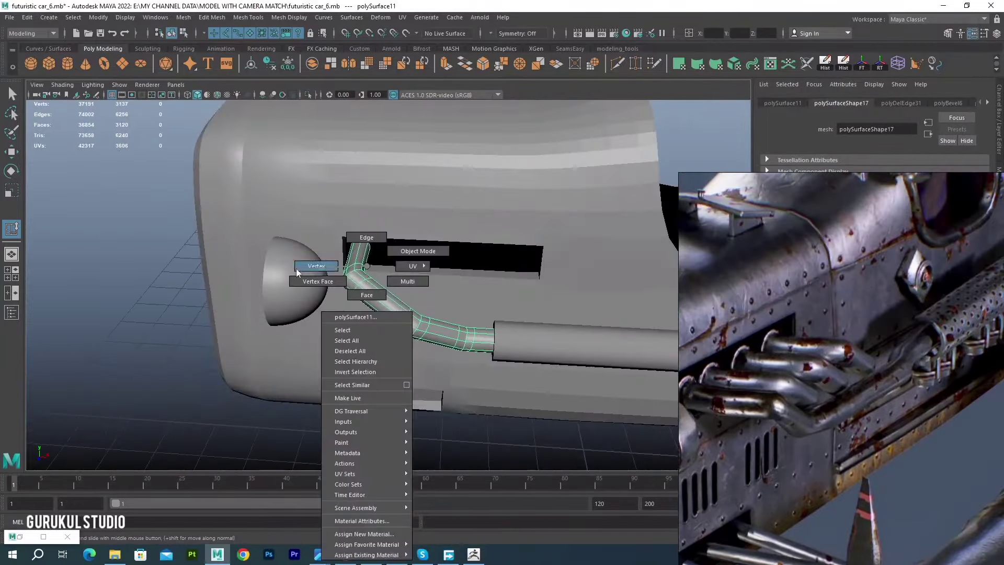
pyautogui.keyDown('alt'); pyautogui.moveTo(371, 298); pyautogui.dragTo(409, 306); pyautogui.keyUp('alt')
pyautogui.press('q')
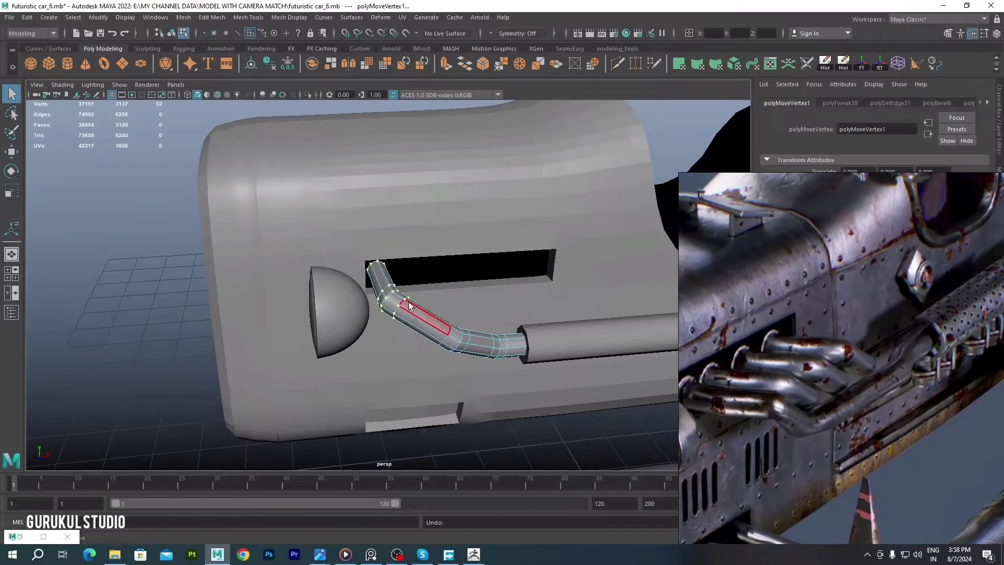
pyautogui.click(432, 489)
pyautogui.moveTo(432, 489)
pyautogui.keyDown('alt'); pyautogui.mouseDown()
pyautogui.moveTo(335, 297)
pyautogui.moveTo(396, 294)
pyautogui.mouseUp(); pyautogui.keyUp('alt')
pyautogui.press('q')
# Extract the bent section's faces from the pipe as a separate object
pyautogui.doubleClick(403, 291)
pyautogui.keyDown('alt'); pyautogui.moveTo(403, 291); pyautogui.dragTo(341, 372, button='right'); pyautogui.keyUp('alt')
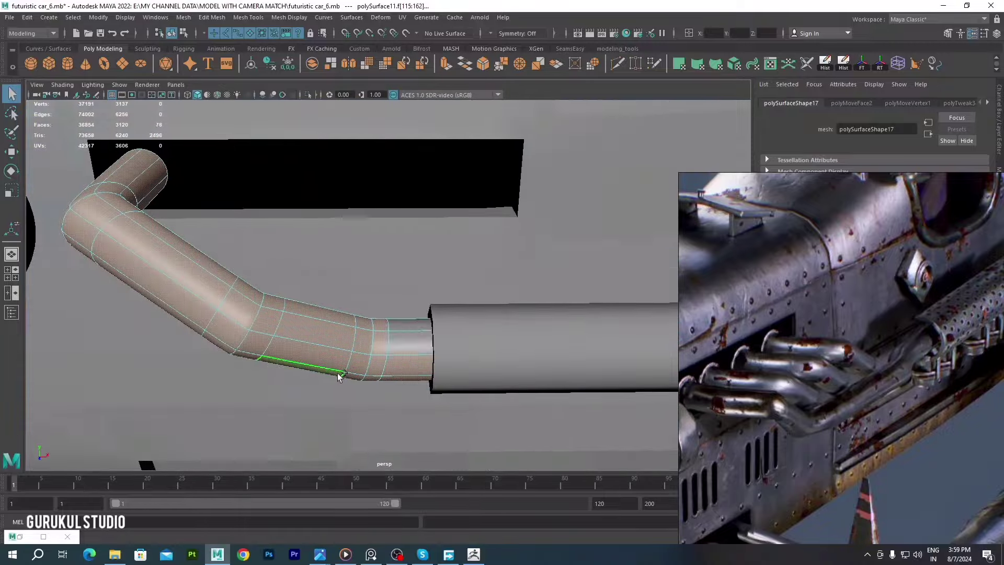
pyautogui.scroll(-3, 327, 286)
pyautogui.press('4')
pyautogui.scroll(5, 327, 286)
pyautogui.keyDown('shift'); pyautogui.moveTo(283, 294); pyautogui.dragTo(287, 381, button='right'); pyautogui.keyUp('shift')
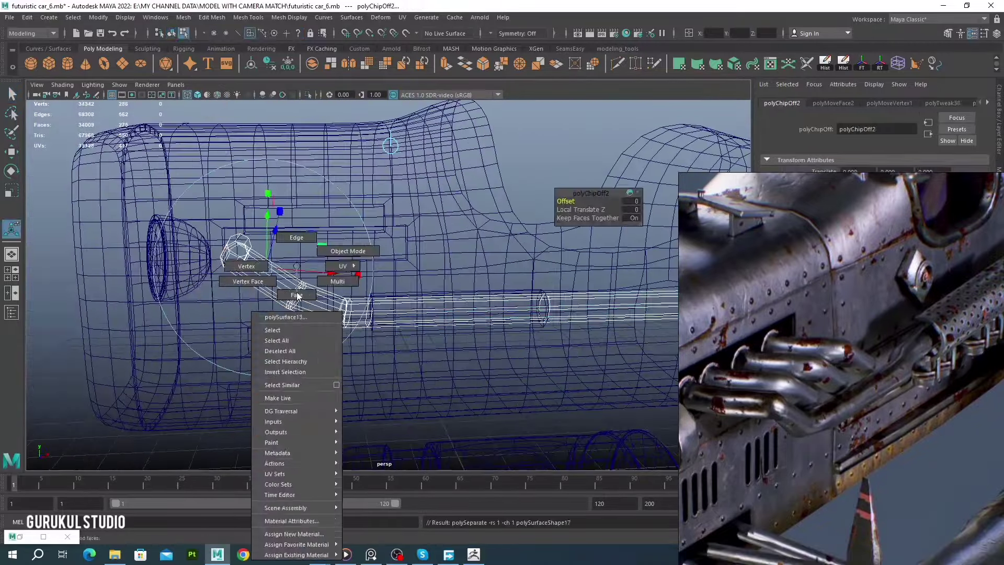
pyautogui.keyDown('alt'); pyautogui.moveTo(296, 296); pyautogui.dragTo(366, 235); pyautogui.keyUp('alt')
pyautogui.press('F8')
pyautogui.press('w')
pyautogui.moveTo(531, 359)
pyautogui.keyDown('alt'); pyautogui.mouseDown()
pyautogui.moveTo(382, 210)
pyautogui.moveTo(448, 358)
pyautogui.mouseUp(); pyautogui.keyUp('alt')
pyautogui.press('5')
pyautogui.scroll(3, 426, 332)
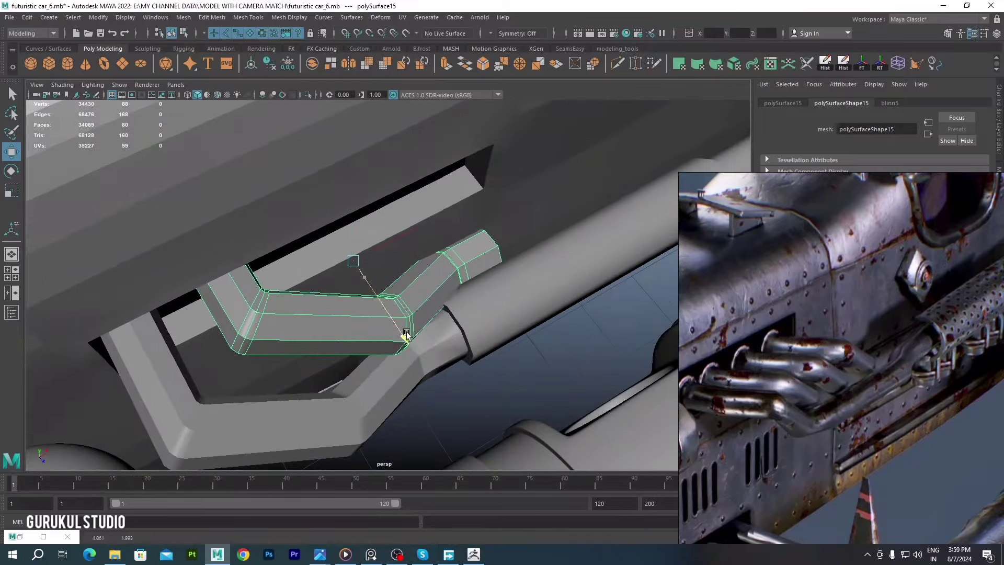
# Reshape the side pipe's vertices and faces under the body opening, checking from the top
pyautogui.click(366, 292)
pyautogui.moveTo(486, 262)
pyautogui.keyDown('alt'); pyautogui.mouseDown()
pyautogui.moveTo(366, 293)
pyautogui.moveTo(339, 314)
pyautogui.moveTo(335, 297)
pyautogui.moveTo(418, 324)
pyautogui.mouseUp(); pyautogui.keyUp('alt')
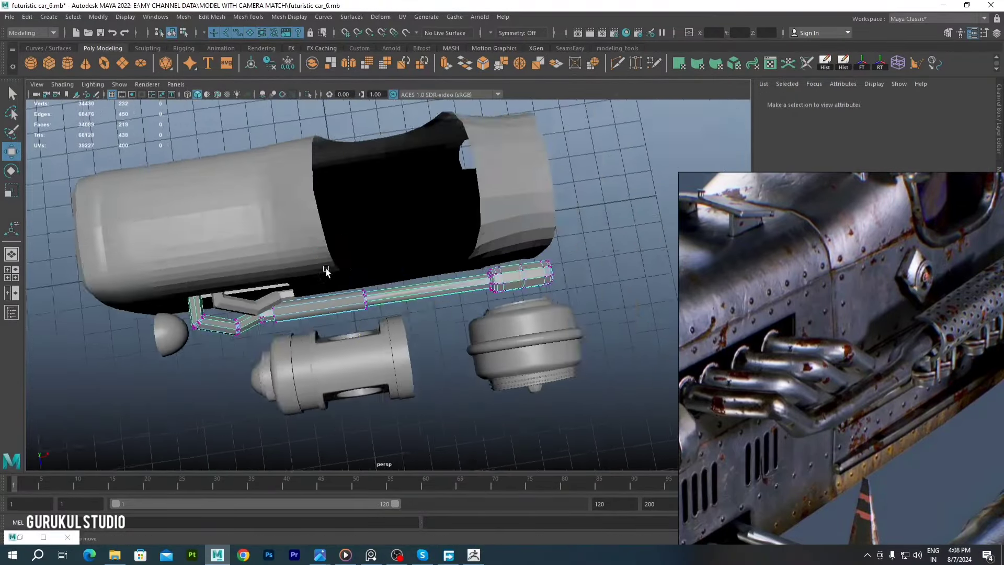
pyautogui.press('4')
pyautogui.press('F9')
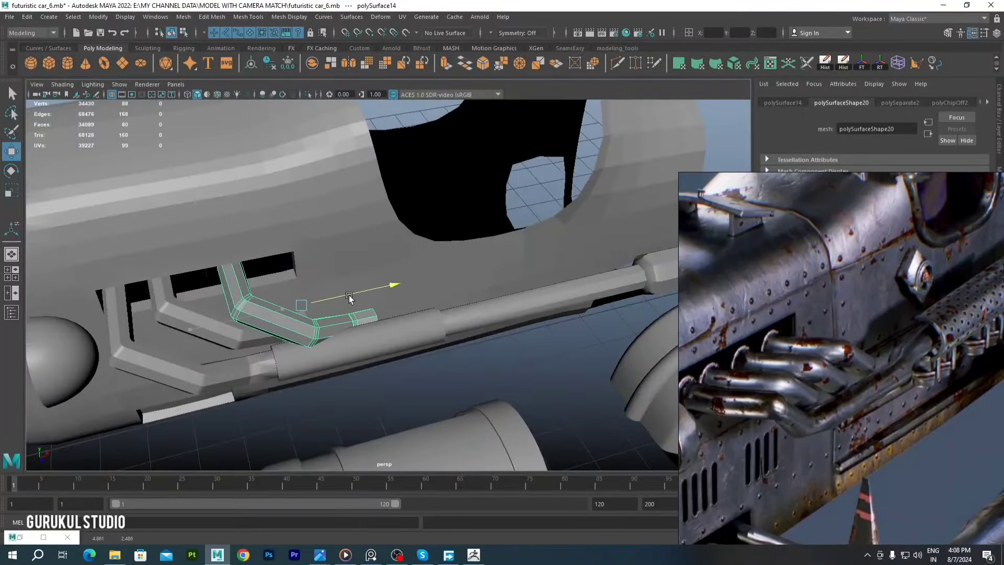
pyautogui.moveTo(349, 297)
pyautogui.keyDown('alt'); pyautogui.mouseDown()
pyautogui.moveTo(411, 340)
pyautogui.moveTo(370, 346)
pyautogui.moveTo(404, 308)
pyautogui.moveTo(460, 349)
pyautogui.moveTo(340, 337)
pyautogui.mouseUp(); pyautogui.keyUp('alt')
pyautogui.press('F9')
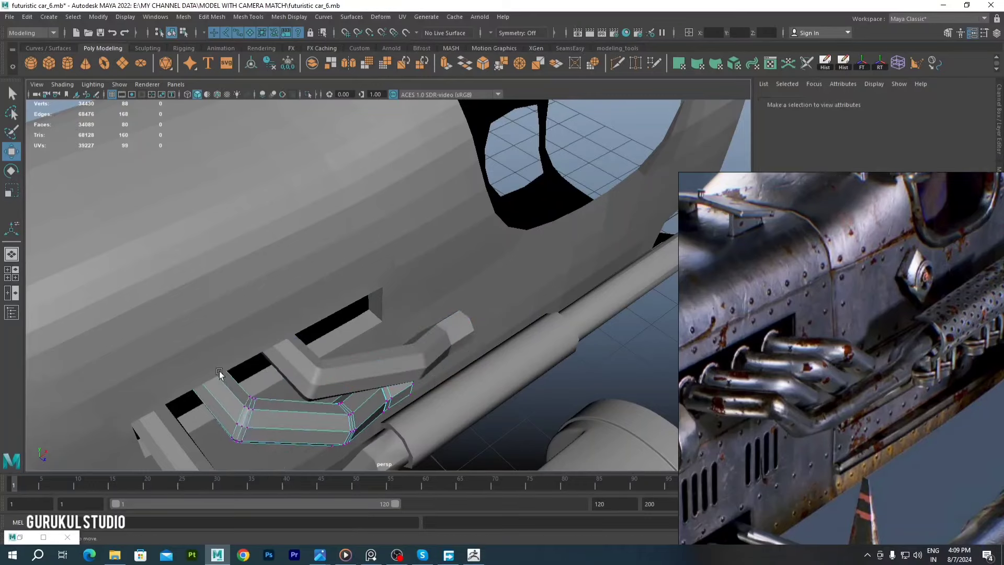
pyautogui.keyDown('alt'); pyautogui.moveTo(282, 474); pyautogui.dragTo(314, 366); pyautogui.keyUp('alt')
pyautogui.keyDown('alt'); pyautogui.moveTo(314, 366); pyautogui.dragTo(346, 252, button='right'); pyautogui.keyUp('alt')
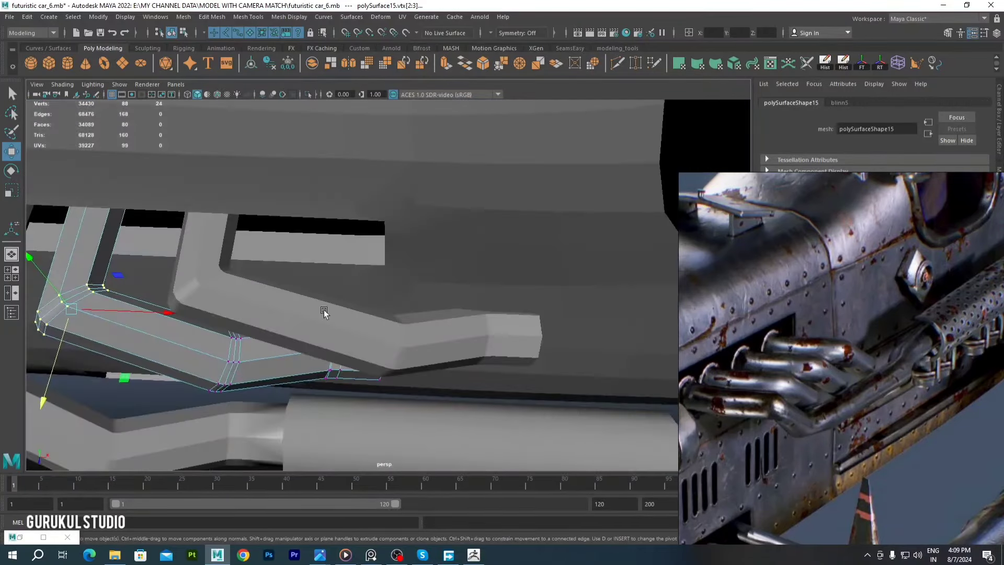
pyautogui.hotkey('ctrl', 'F11')
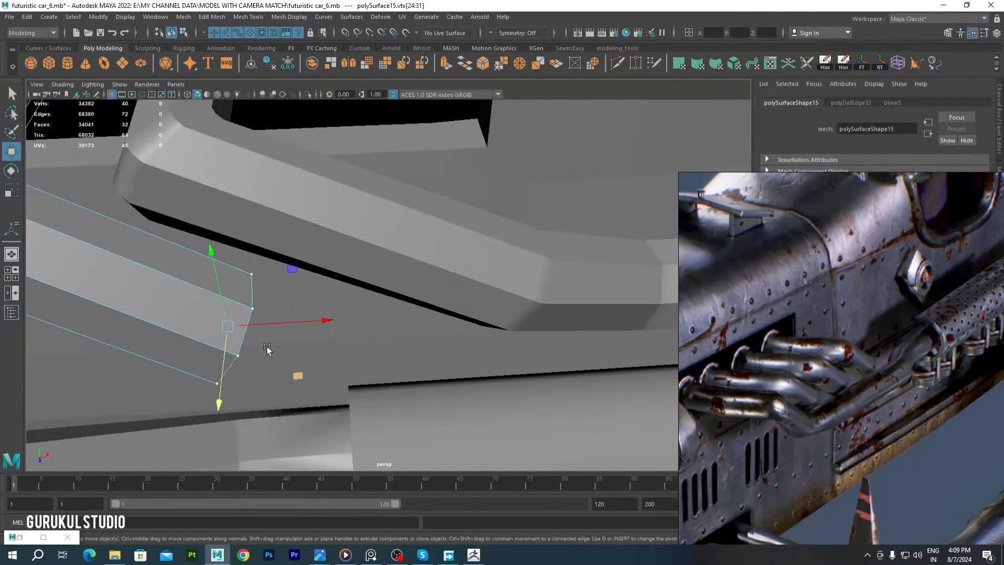
pyautogui.keyDown('alt'); pyautogui.moveTo(267, 350); pyautogui.dragTo(293, 335, button='right'); pyautogui.keyUp('alt')
pyautogui.keyDown('alt'); pyautogui.moveTo(293, 335); pyautogui.dragTo(369, 325); pyautogui.keyUp('alt')
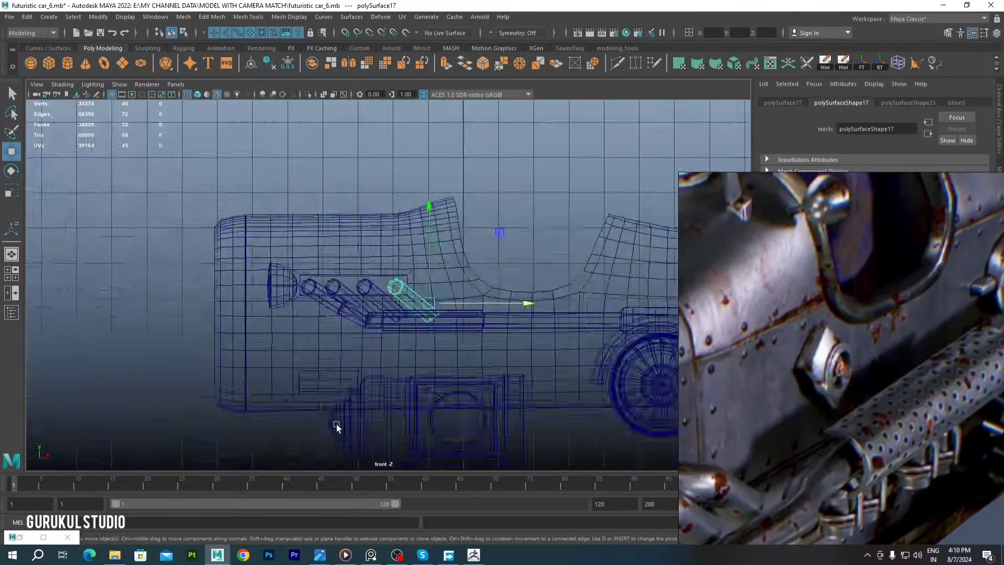
pyautogui.scroll(3, 337, 427)
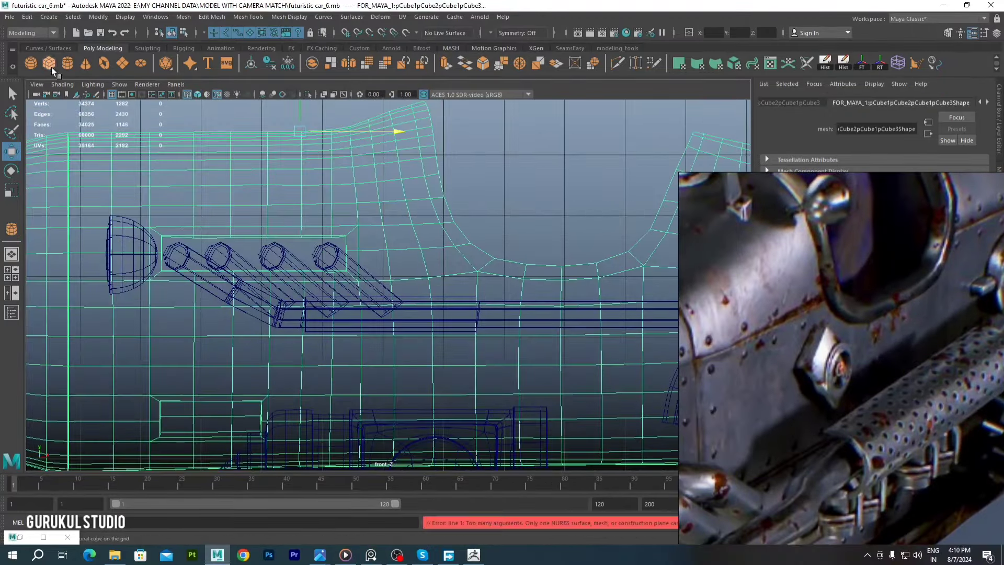
# Extrude the side cylinder's cap face and scale the extrusion
pyautogui.scroll(2, 410, 301)
pyautogui.keyDown('alt'); pyautogui.moveTo(410, 300); pyautogui.dragTo(445, 253, button='middle'); pyautogui.keyUp('alt')
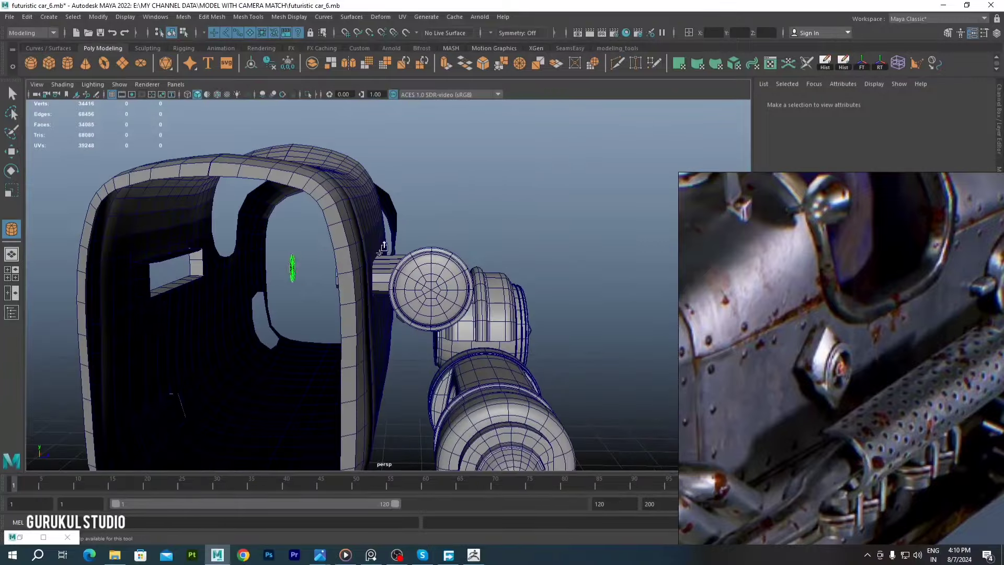
pyautogui.keyDown('alt'); pyautogui.moveTo(340, 267); pyautogui.dragTo(409, 272); pyautogui.keyUp('alt')
pyautogui.keyDown('alt'); pyautogui.moveTo(396, 239); pyautogui.dragTo(390, 243); pyautogui.keyUp('alt')
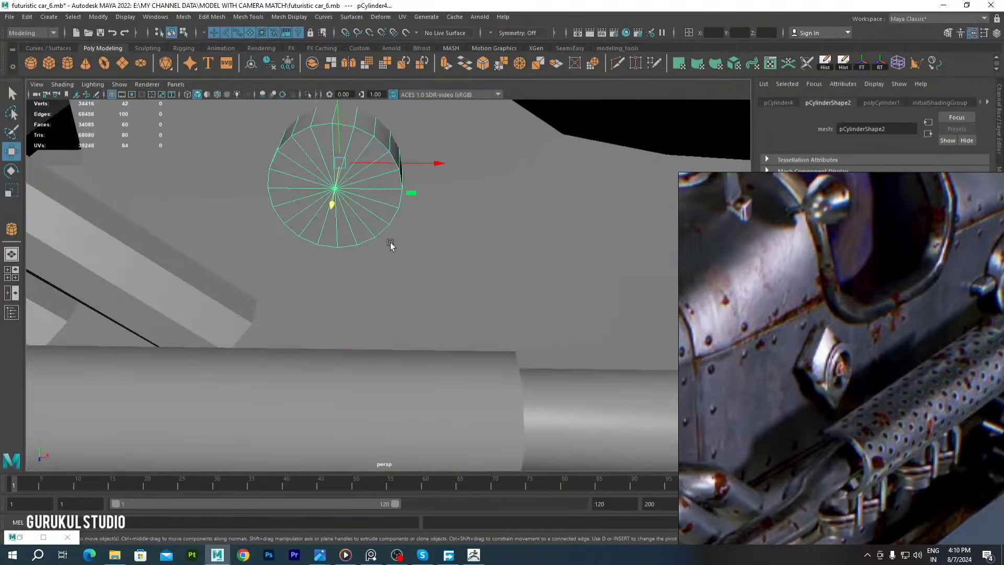
pyautogui.keyDown('alt'); pyautogui.moveTo(369, 153); pyautogui.dragTo(385, 209); pyautogui.keyUp('alt')
pyautogui.keyDown('shift'); pyautogui.moveTo(386, 209); pyautogui.dragTo(388, 212, button='right'); pyautogui.keyUp('shift')
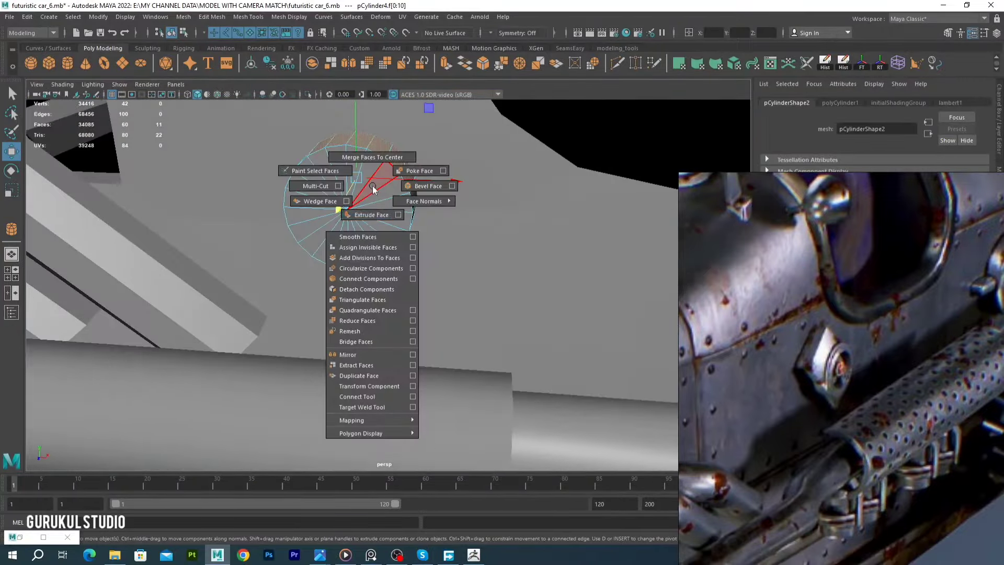
pyautogui.press('w')
pyautogui.moveTo(387, 211)
pyautogui.keyDown('alt'); pyautogui.mouseDown()
pyautogui.moveTo(451, 249)
pyautogui.moveTo(468, 291)
pyautogui.mouseUp(); pyautogui.keyUp('alt')
pyautogui.scroll(2, 452, 249)
pyautogui.press('r')
pyautogui.press('r')
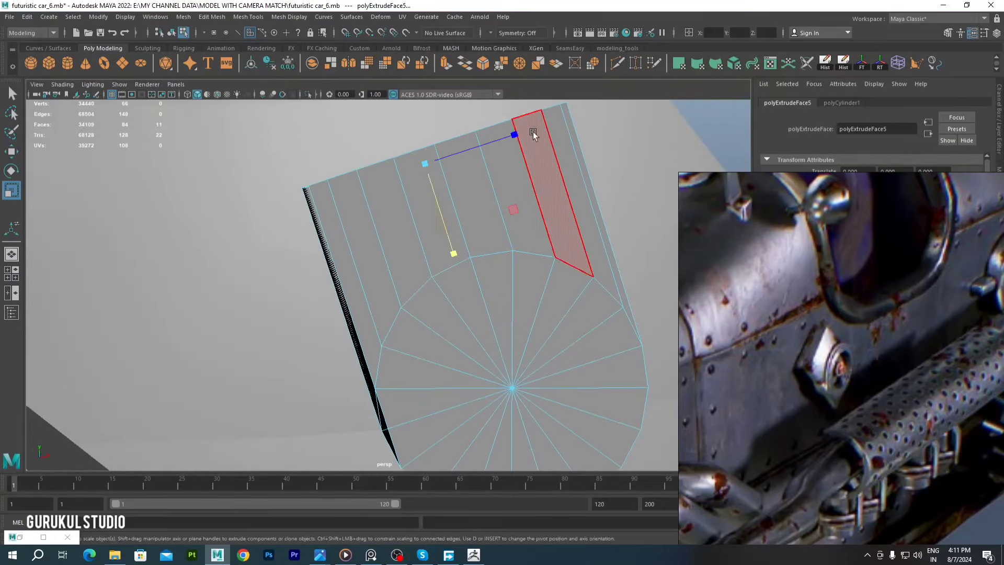
pyautogui.moveTo(532, 130)
pyautogui.keyDown('alt'); pyautogui.mouseDown()
pyautogui.moveTo(479, 233)
pyautogui.moveTo(408, 275)
pyautogui.moveTo(492, 297)
pyautogui.moveTo(425, 413)
pyautogui.moveTo(459, 280)
pyautogui.moveTo(498, 310)
pyautogui.mouseUp(); pyautogui.keyUp('alt')
# Extrude a single cap face twice more and adjust the manipulator pivot
pyautogui.click(459, 280)
pyautogui.press('3')
pyautogui.press('1')
pyautogui.keyDown('alt'); pyautogui.moveTo(481, 428); pyautogui.dragTo(516, 320); pyautogui.keyUp('alt')
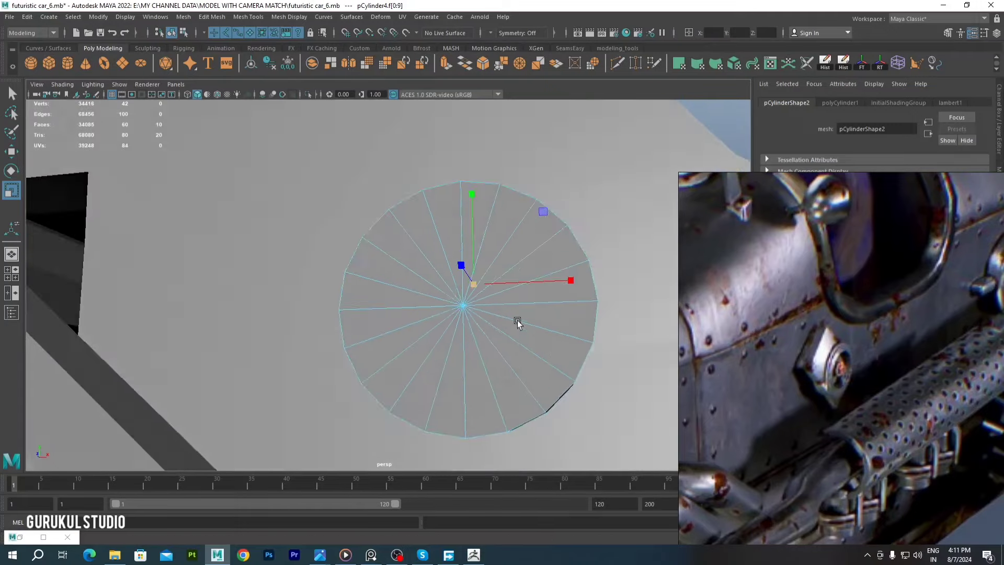
pyautogui.hotkey('ctrl', 'e')
pyautogui.scroll(2, 479, 296)
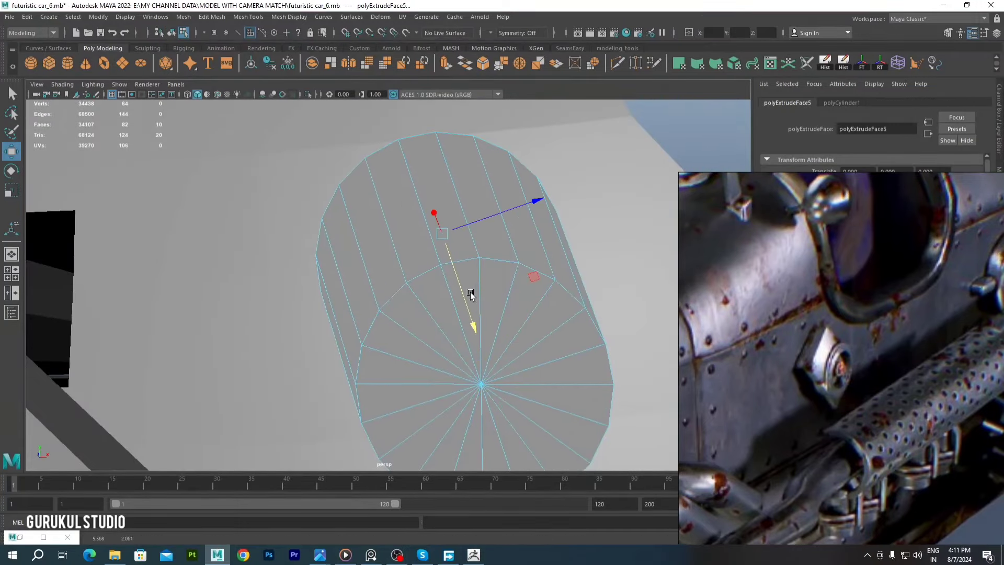
pyautogui.moveTo(453, 292)
pyautogui.keyDown('alt'); pyautogui.mouseDown()
pyautogui.moveTo(461, 225)
pyautogui.moveTo(399, 254)
pyautogui.moveTo(435, 245)
pyautogui.moveTo(471, 292)
pyautogui.moveTo(422, 249)
pyautogui.moveTo(442, 246)
pyautogui.moveTo(403, 271)
pyautogui.mouseUp(); pyautogui.keyUp('alt')
pyautogui.hotkey('ctrl', 'e')
pyautogui.scroll(3, 428, 259)
pyautogui.press('d')
pyautogui.scroll(-3, 435, 245)
# Undo the unwanted triangle extrusions and re-extrude a cap triangle
pyautogui.click(437, 252)
pyautogui.hotkey('ctrl', 'e')
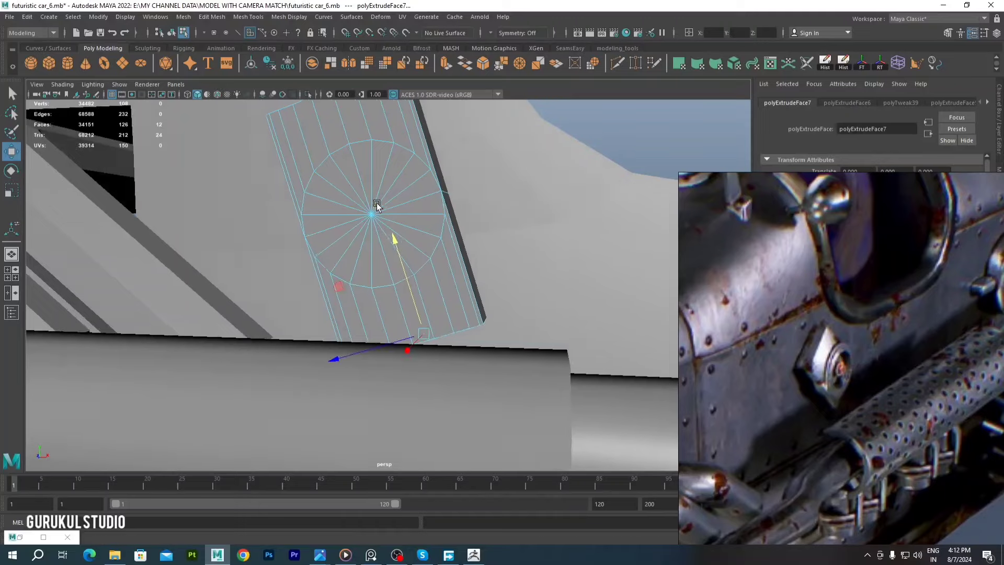
pyautogui.keyDown('alt'); pyautogui.moveTo(377, 204); pyautogui.dragTo(415, 197); pyautogui.keyUp('alt')
pyautogui.moveTo(415, 197); pyautogui.dragTo(415, 224, button='right')
pyautogui.moveTo(352, 227)
pyautogui.mouseDown()
pyautogui.moveTo(449, 272)
pyautogui.moveTo(448, 290)
pyautogui.moveTo(383, 257)
pyautogui.moveTo(371, 229)
pyautogui.moveTo(388, 242)
pyautogui.moveTo(404, 239)
pyautogui.moveTo(396, 232)
pyautogui.mouseUp()
pyautogui.hotkey('ctrl', 'z')
pyautogui.hotkey('ctrl', 'z')
pyautogui.click(371, 229)
pyautogui.hotkey('ctrl', 'e')
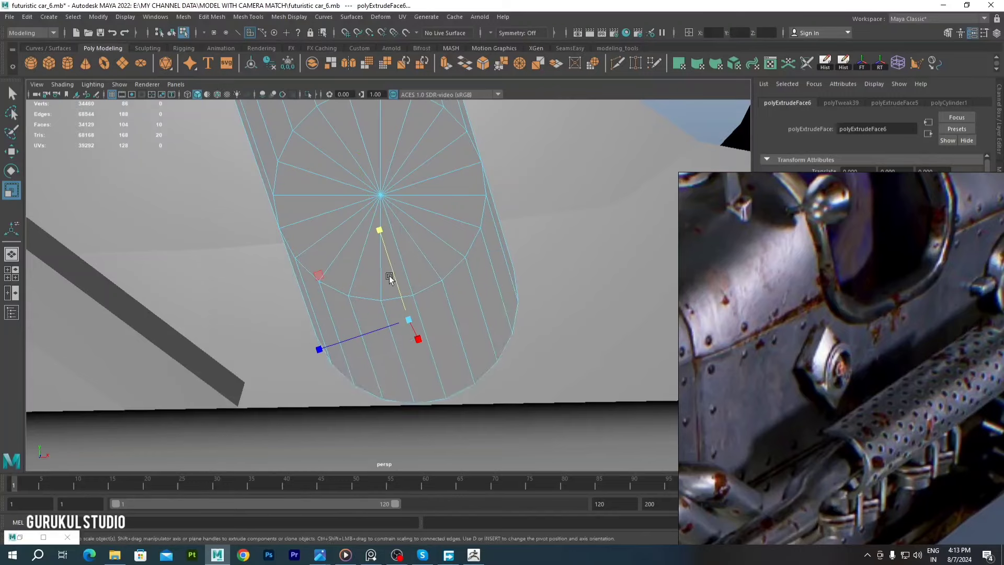
pyautogui.moveTo(389, 278)
pyautogui.keyDown('alt'); pyautogui.mouseDown()
pyautogui.moveTo(392, 249)
pyautogui.moveTo(433, 199)
pyautogui.moveTo(444, 209)
pyautogui.mouseUp(); pyautogui.keyUp('alt')
# Extrude all 20 cylinder cap faces, then select the cap's edge loop and face ring
pyautogui.keyDown('alt'); pyautogui.moveTo(444, 209); pyautogui.dragTo(441, 258); pyautogui.keyUp('alt')
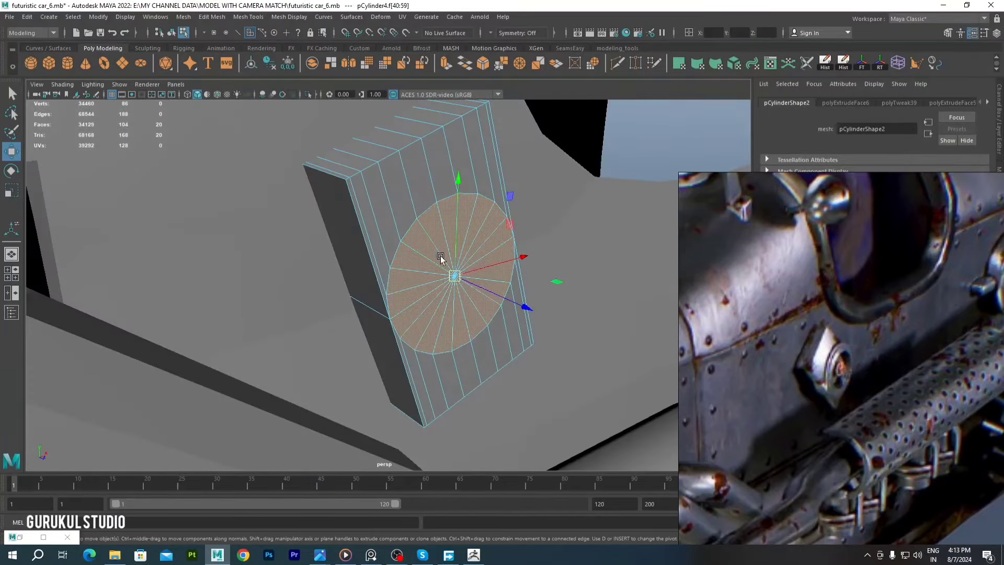
pyautogui.moveTo(495, 298)
pyautogui.keyDown('alt'); pyautogui.mouseDown()
pyautogui.moveTo(419, 247)
pyautogui.moveTo(520, 281)
pyautogui.moveTo(434, 262)
pyautogui.moveTo(522, 288)
pyautogui.moveTo(425, 270)
pyautogui.mouseUp(); pyautogui.keyUp('alt')
pyautogui.hotkey('ctrl', 'e')
pyautogui.hotkey('ctrl', 'e')
pyautogui.hotkey('ctrl', 'e')
pyautogui.hotkey('ctrl', 'e')
pyautogui.moveTo(403, 262); pyautogui.dragTo(366, 345, button='right')
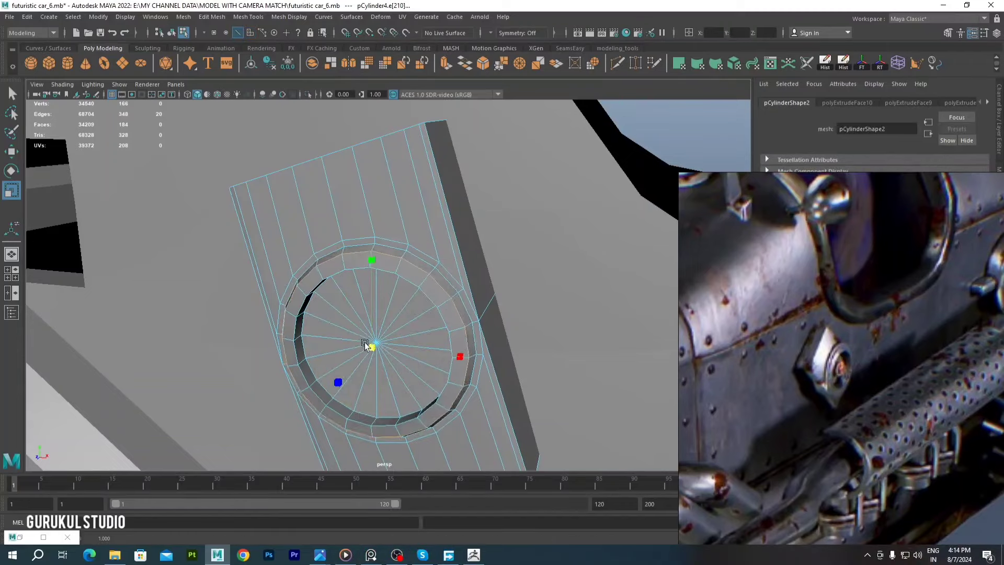
pyautogui.keyDown('alt'); pyautogui.moveTo(362, 342); pyautogui.dragTo(292, 292); pyautogui.keyUp('alt')
pyautogui.moveTo(504, 292); pyautogui.dragTo(502, 308, button='right')
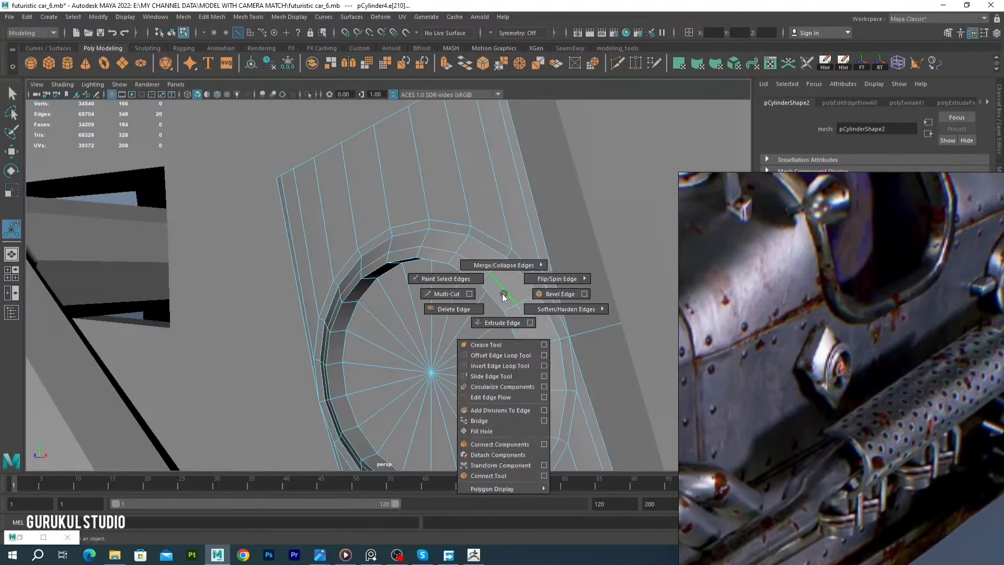
pyautogui.keyDown('alt'); pyautogui.moveTo(504, 314); pyautogui.dragTo(425, 298); pyautogui.keyUp('alt')
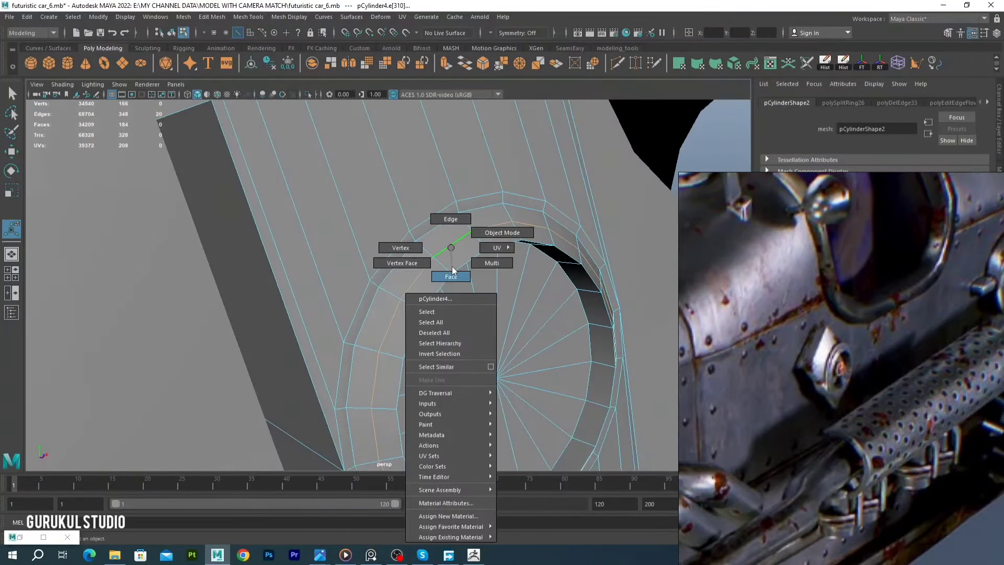
# Extrude the ring faces for thickness and extract them as a separate object
pyautogui.scroll(-5, 418, 267)
pyautogui.keyDown('shift'); pyautogui.moveTo(415, 251); pyautogui.dragTo(420, 207, button='right'); pyautogui.keyUp('shift')
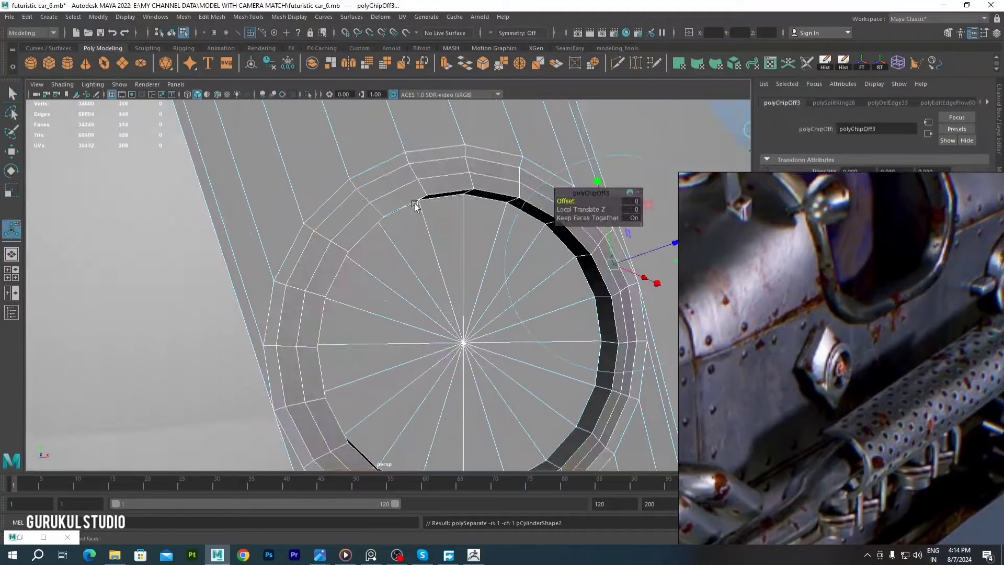
pyautogui.scroll(-5, 424, 170)
pyautogui.keyDown('alt'); pyautogui.moveTo(424, 170); pyautogui.dragTo(453, 257); pyautogui.keyUp('alt')
pyautogui.keyDown('shift'); pyautogui.moveTo(453, 257); pyautogui.dragTo(440, 282, button='right'); pyautogui.keyUp('shift')
pyautogui.keyDown('alt'); pyautogui.moveTo(439, 282); pyautogui.dragTo(426, 224); pyautogui.keyUp('alt')
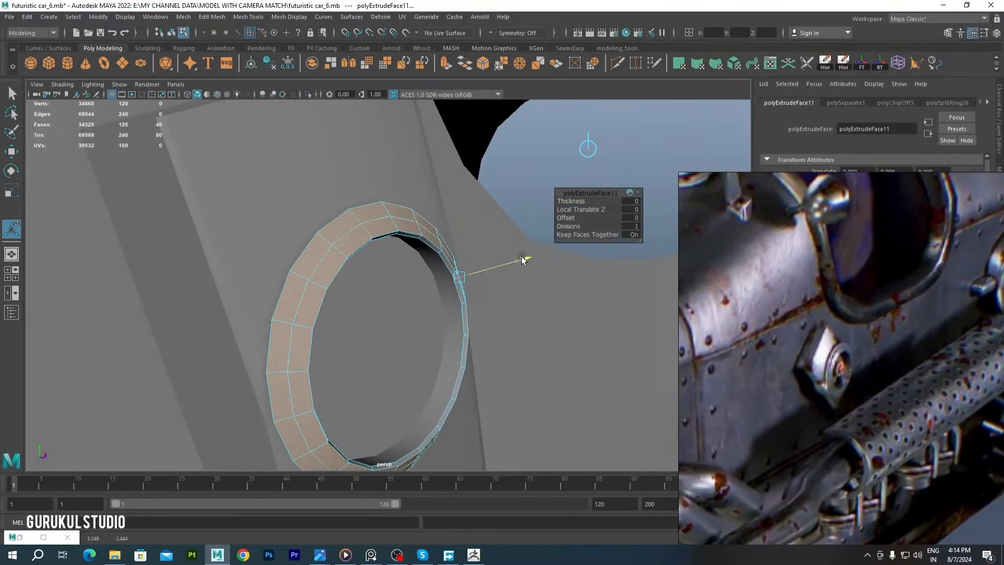
pyautogui.moveTo(524, 258)
pyautogui.keyDown('alt'); pyautogui.mouseDown()
pyautogui.moveTo(468, 278)
pyautogui.moveTo(340, 214)
pyautogui.moveTo(362, 222)
pyautogui.mouseUp(); pyautogui.keyUp('alt')
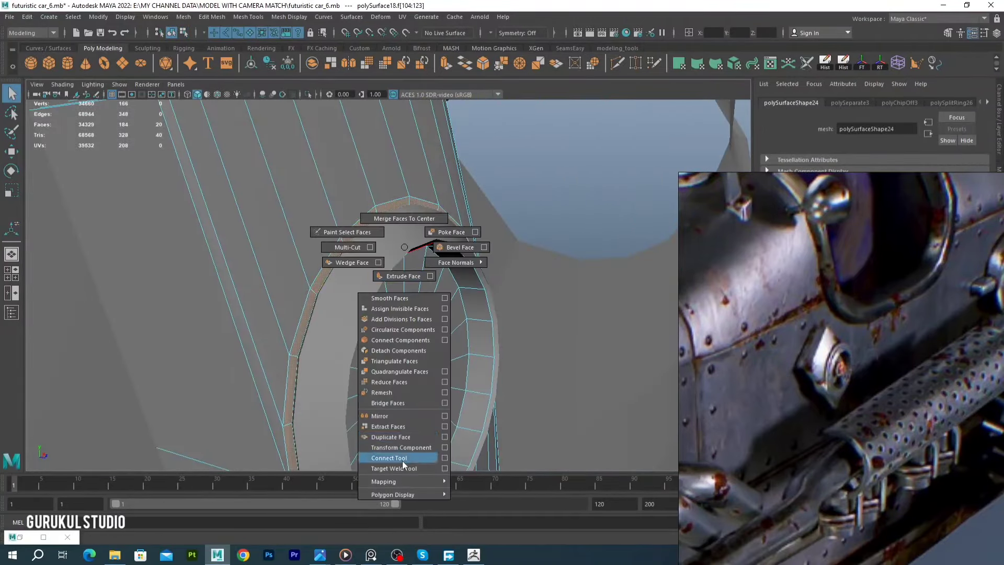
pyautogui.keyDown('shift'); pyautogui.moveTo(404, 463); pyautogui.dragTo(387, 426, button='right'); pyautogui.keyUp('shift')
# Isolate the ring and the box piece in turn to inspect them, then restore the scene
pyautogui.keyDown('alt'); pyautogui.moveTo(459, 223); pyautogui.dragTo(501, 246); pyautogui.keyUp('alt')
pyautogui.hotkey('ctrl', '1')
pyautogui.click(438, 240)
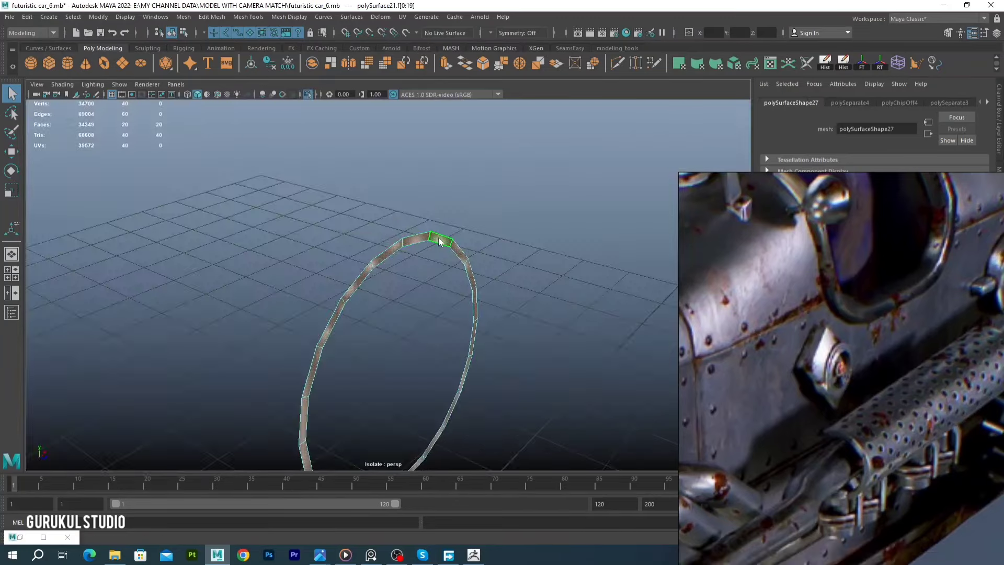
pyautogui.keyDown('alt'); pyautogui.moveTo(561, 287); pyautogui.dragTo(382, 234); pyautogui.keyUp('alt')
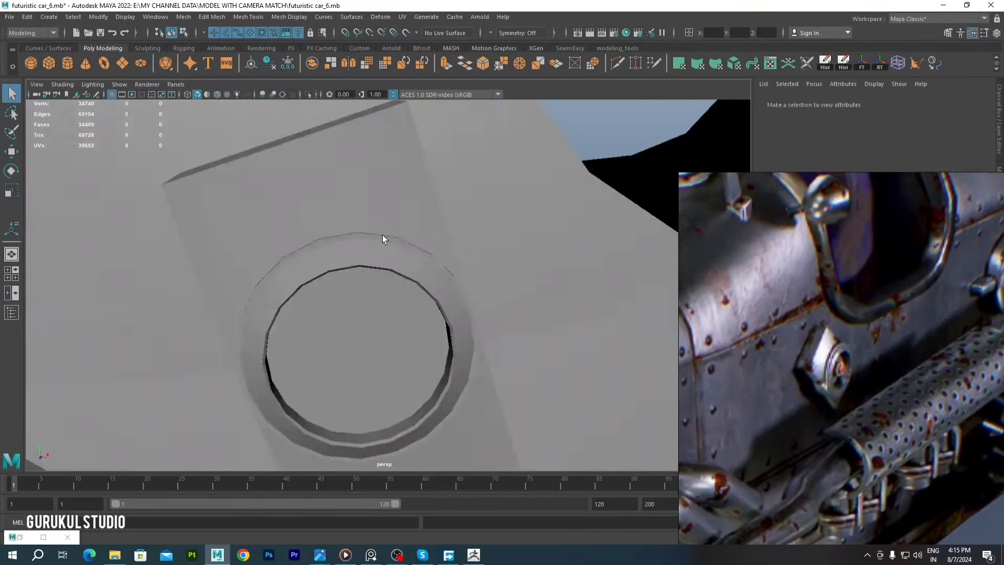
pyautogui.click(397, 146)
pyautogui.hotkey('ctrl', '1')
pyautogui.moveTo(397, 146)
pyautogui.keyDown('alt'); pyautogui.mouseDown()
pyautogui.moveTo(426, 170)
pyautogui.moveTo(406, 342)
pyautogui.mouseUp(); pyautogui.keyUp('alt')
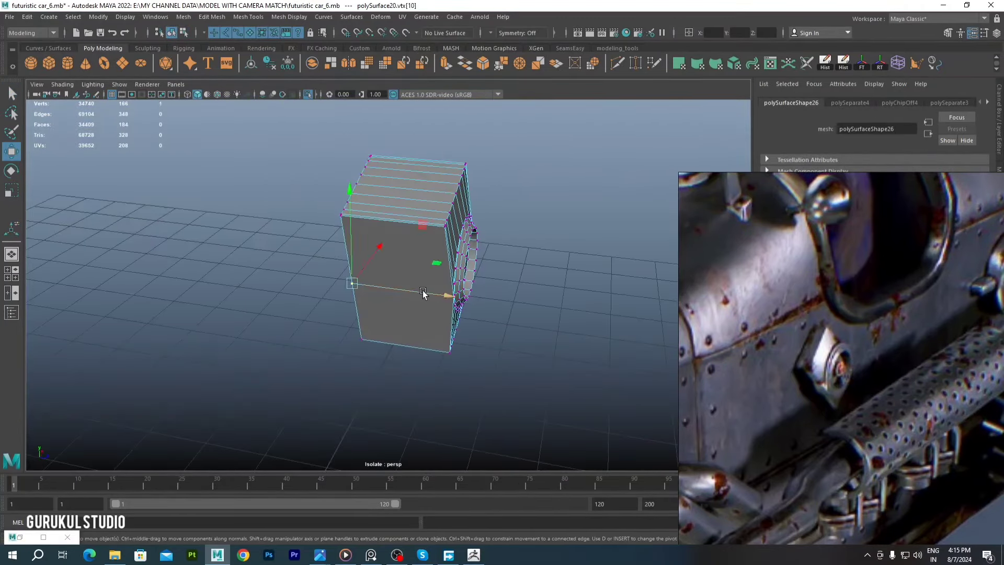
pyautogui.moveTo(478, 254)
pyautogui.keyDown('alt'); pyautogui.mouseDown()
pyautogui.moveTo(376, 271)
pyautogui.moveTo(404, 130)
pyautogui.mouseUp(); pyautogui.keyUp('alt')
pyautogui.press('F8')
pyautogui.hotkey('ctrl', '1')
# Select the edge loop around the side plate's round hole
pyautogui.moveTo(417, 226)
pyautogui.keyDown('alt'); pyautogui.mouseDown()
pyautogui.moveTo(359, 202)
pyautogui.moveTo(461, 217)
pyautogui.mouseUp(); pyautogui.keyUp('alt')
pyautogui.press('F10')
pyautogui.keyDown('shift'); pyautogui.click(354, 178); pyautogui.keyUp('shift')
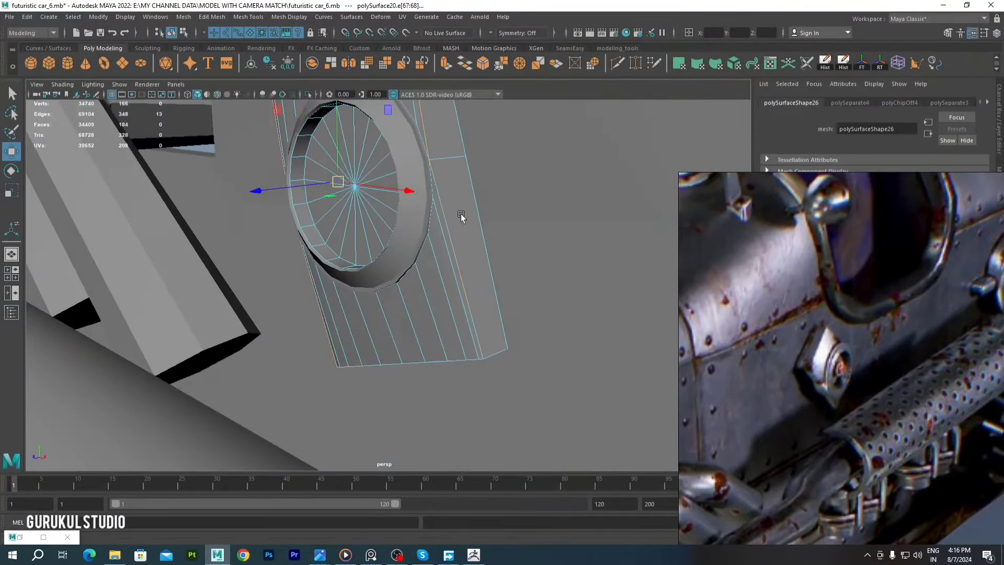
pyautogui.moveTo(489, 357)
pyautogui.keyDown('alt'); pyautogui.mouseDown()
pyautogui.moveTo(421, 230)
pyautogui.moveTo(468, 312)
pyautogui.moveTo(574, 214)
pyautogui.mouseUp(); pyautogui.keyUp('alt')
# Bevel the edge loop around the plate's round hole and isolate the plate to inspect it
pyautogui.keyDown('shift'); pyautogui.doubleClick(468, 312); pyautogui.keyUp('shift')
pyautogui.hotkey('ctrl', 'b')
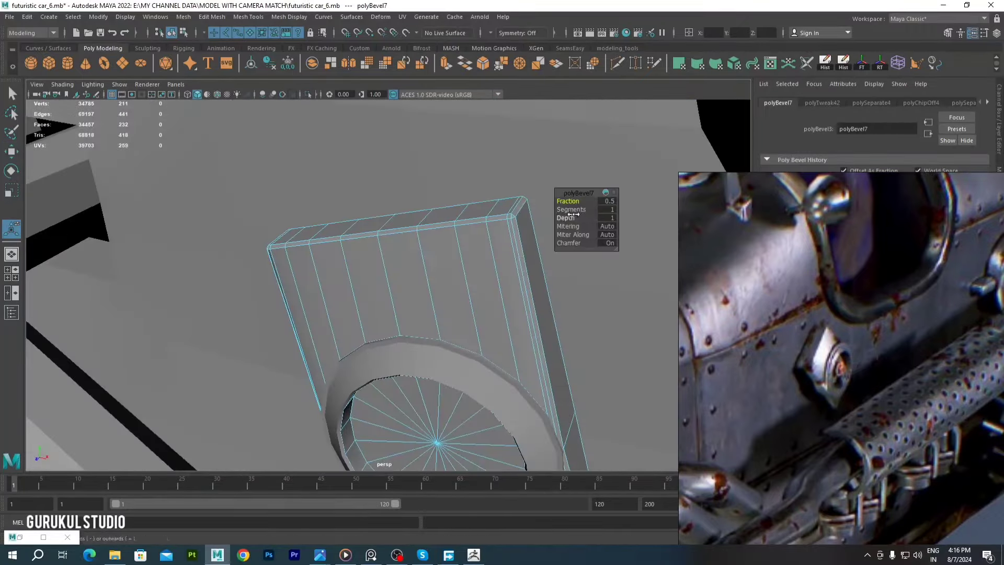
pyautogui.click(308, 94)
pyautogui.moveTo(366, 213)
pyautogui.keyDown('alt'); pyautogui.mouseDown()
pyautogui.moveTo(417, 247)
pyautogui.moveTo(420, 271)
pyautogui.moveTo(351, 95)
pyautogui.mouseUp(); pyautogui.keyUp('alt')
pyautogui.scroll(5, 361, 197)
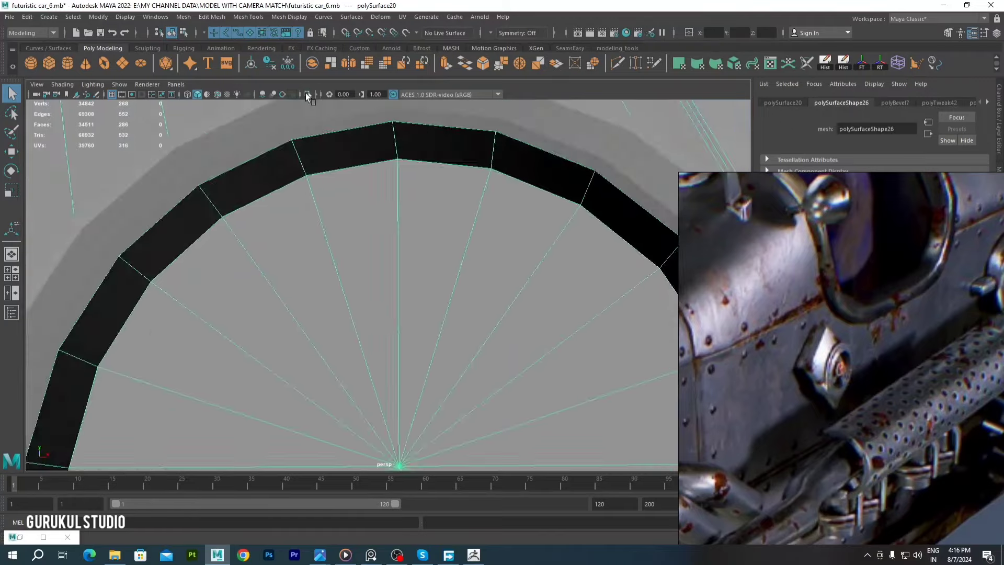
pyautogui.hotkey('ctrl', '1')
pyautogui.scroll(3, 410, 236)
pyautogui.moveTo(391, 162)
pyautogui.keyDown('alt'); pyautogui.mouseDown()
pyautogui.moveTo(409, 237)
pyautogui.moveTo(397, 197)
pyautogui.mouseUp(); pyautogui.keyUp('alt')
pyautogui.scroll(-3, 397, 197)
# Bevel the surrounding ring's edges and set the bevel Fraction
pyautogui.hotkey('ctrl', 'b')
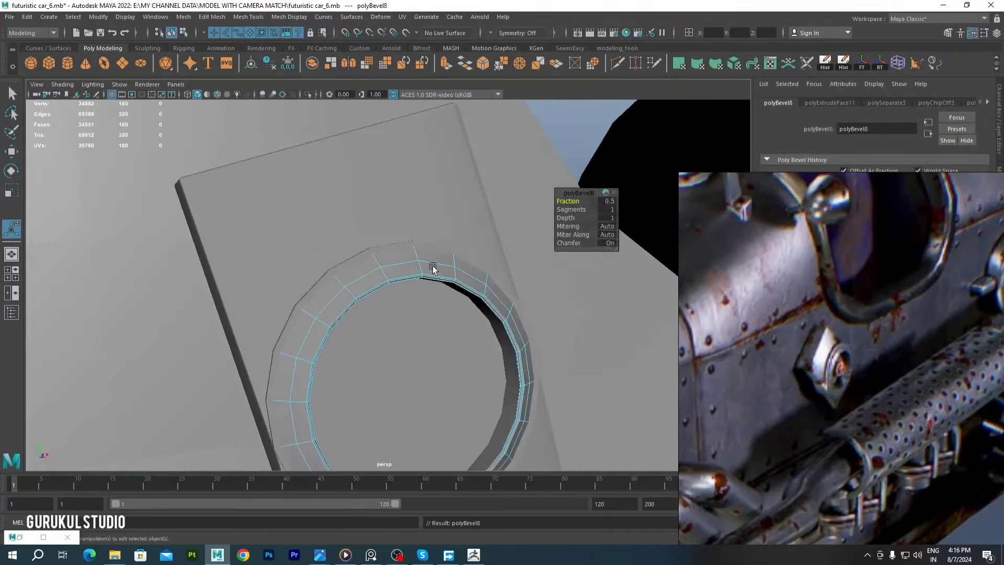
pyautogui.scroll(3, 388, 224)
pyautogui.moveTo(388, 224); pyautogui.dragTo(467, 181, button='right')
pyautogui.scroll(-3, 467, 181)
pyautogui.moveTo(468, 180)
pyautogui.keyDown('alt'); pyautogui.mouseDown()
pyautogui.moveTo(415, 136)
pyautogui.moveTo(332, 105)
pyautogui.mouseUp(); pyautogui.keyUp('alt')
pyautogui.scroll(3, 387, 239)
pyautogui.rightClick(388, 239)
pyautogui.hotkey('ctrl', 'b')
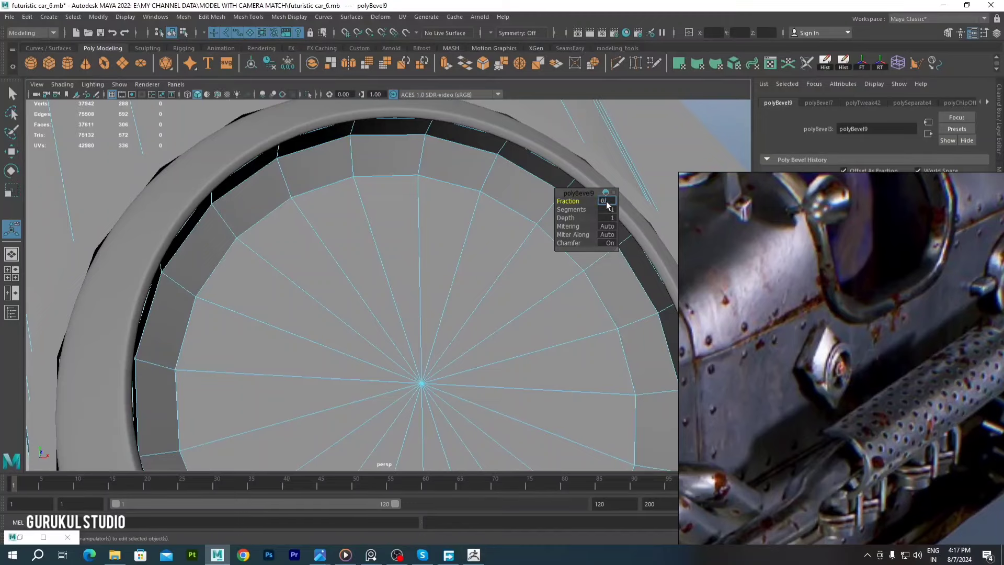
pyautogui.press('Return')
pyautogui.press('F8')
# Bevel the top edges of the separated ring with a 0.5 bevel
pyautogui.scroll(-3, 407, 183)
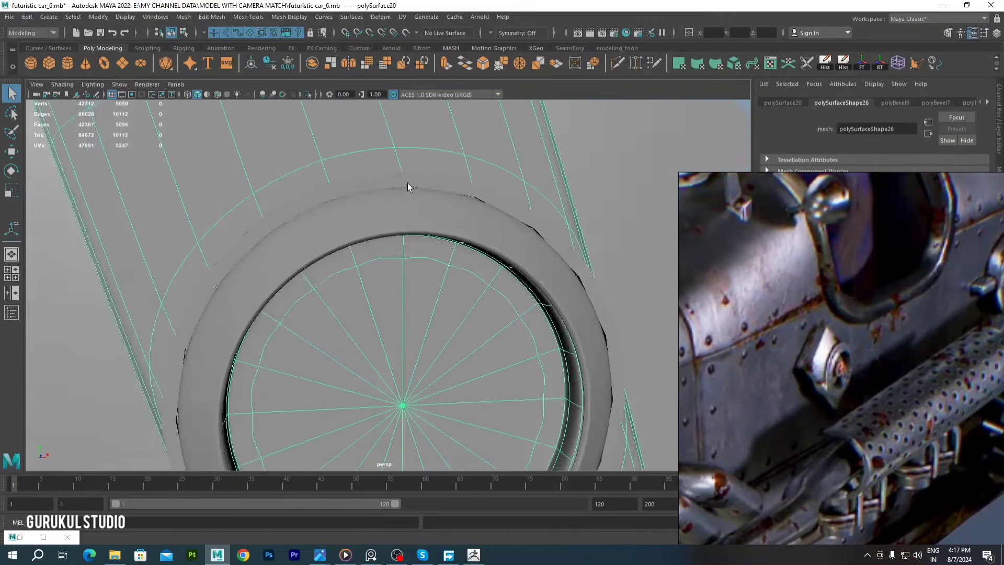
pyautogui.moveTo(407, 183)
pyautogui.keyDown('alt'); pyautogui.mouseDown()
pyautogui.moveTo(565, 285)
pyautogui.moveTo(447, 204)
pyautogui.mouseUp(); pyautogui.keyUp('alt')
pyautogui.press('F8')
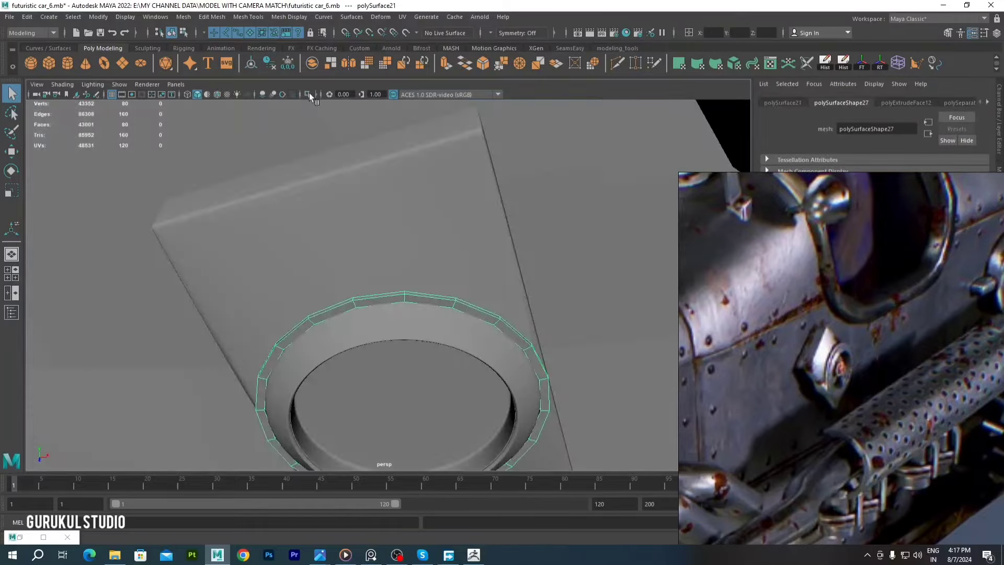
pyautogui.scroll(3, 433, 260)
pyautogui.hotkey('ctrl', 'b')
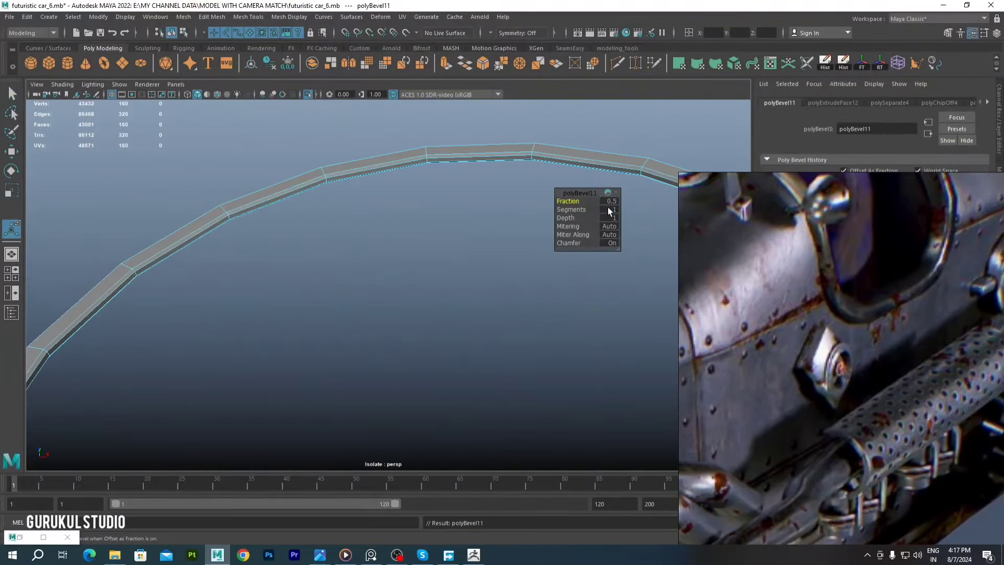
pyautogui.press('F8')
pyautogui.scroll(-4, 534, 162)
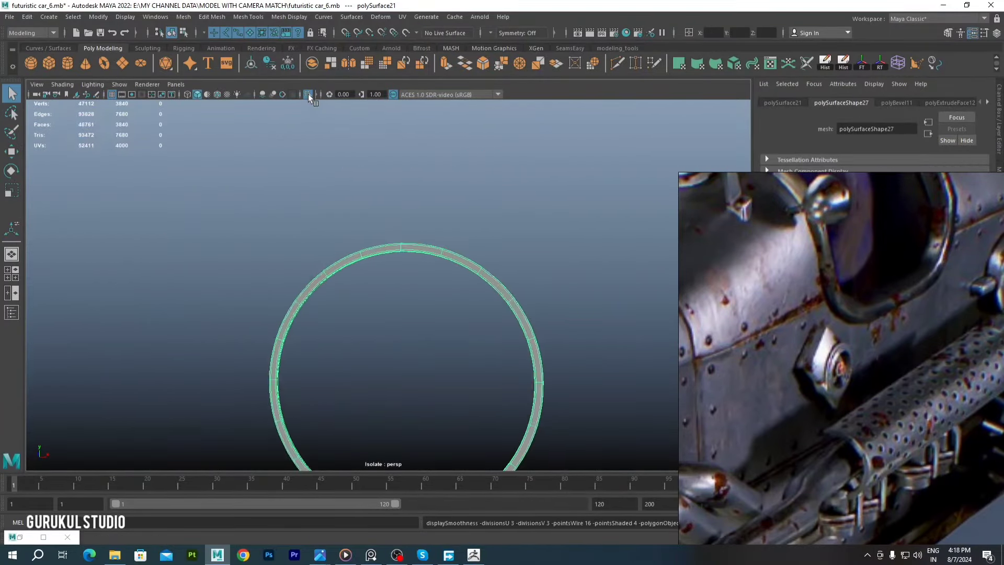
# Restore the full scene and select the inner disc's centre vertex
pyautogui.click(309, 95)
pyautogui.click(460, 256)
pyautogui.scroll(3, 450, 252)
pyautogui.scroll(-5, 448, 232)
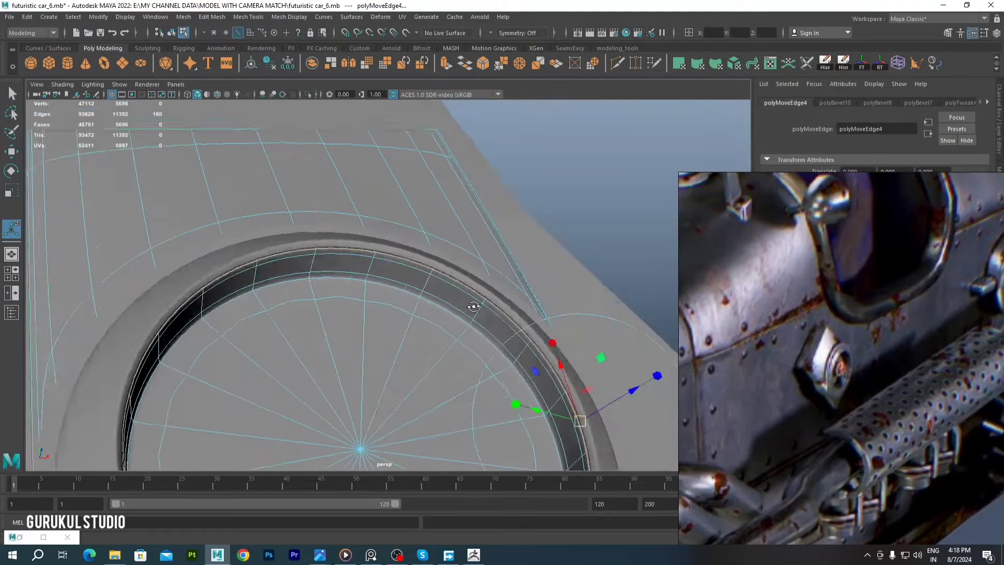
pyautogui.press('F8')
pyautogui.click(453, 244)
pyautogui.scroll(-5, 453, 245)
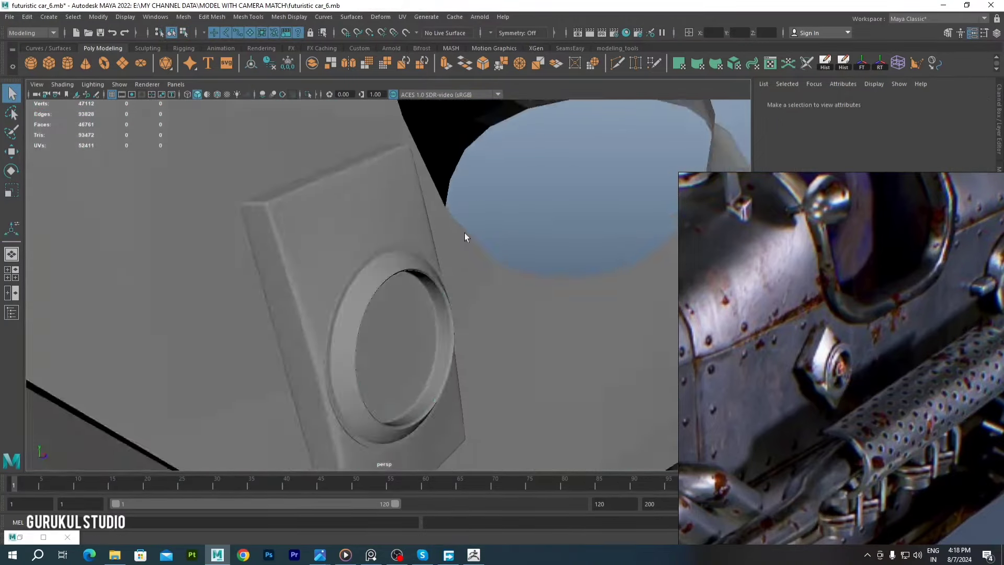
pyautogui.scroll(5, 464, 233)
pyautogui.click(400, 258)
pyautogui.keyDown('shift'); pyautogui.rightClick(365, 235); pyautogui.keyUp('shift')
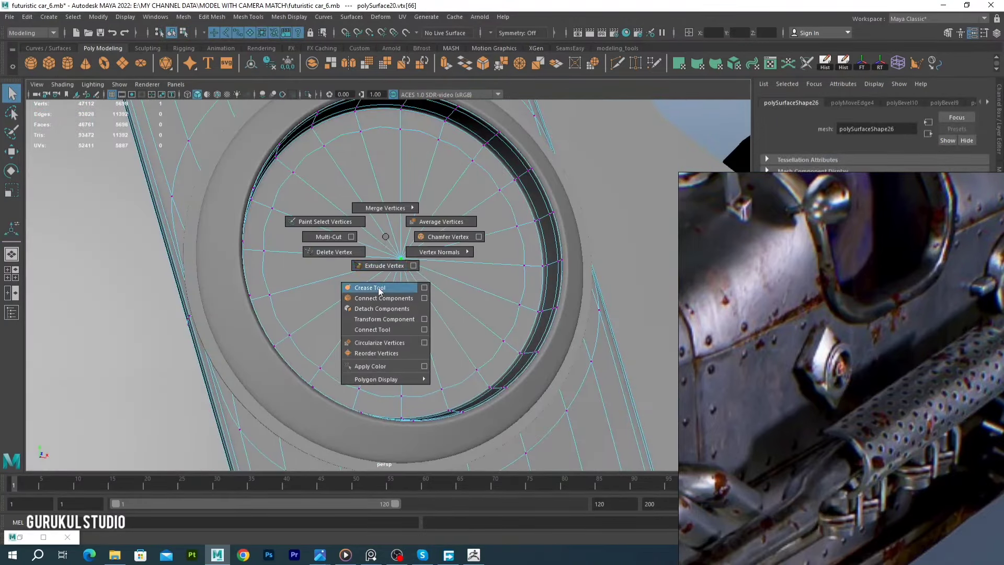
# Chamfer the disc's centre vertex and extract the resulting centre face as a separate piece
pyautogui.click(413, 236)
pyautogui.scroll(3, 394, 256)
pyautogui.keyDown('shift'); pyautogui.rightClick(419, 235); pyautogui.keyUp('shift')
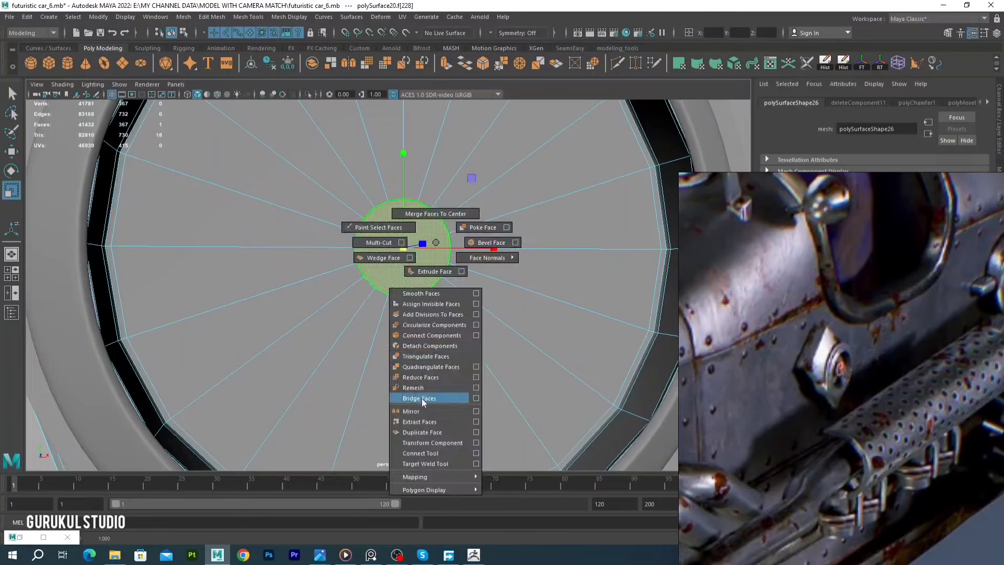
pyautogui.click(497, 218)
pyautogui.hotkey('ctrl', '1')
pyautogui.click(414, 272)
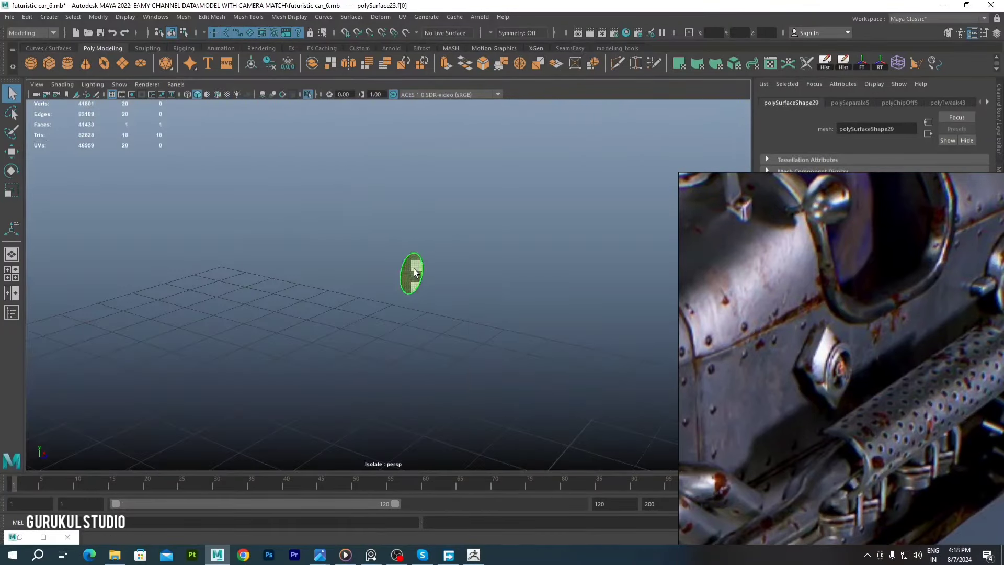
# Extrude the centre piece into a small cylinder with teeth and bevel its edges
pyautogui.press('q')
pyautogui.keyDown('alt'); pyautogui.moveTo(477, 312); pyautogui.dragTo(398, 293); pyautogui.keyUp('alt')
pyautogui.press('F10')
pyautogui.click(388, 296)
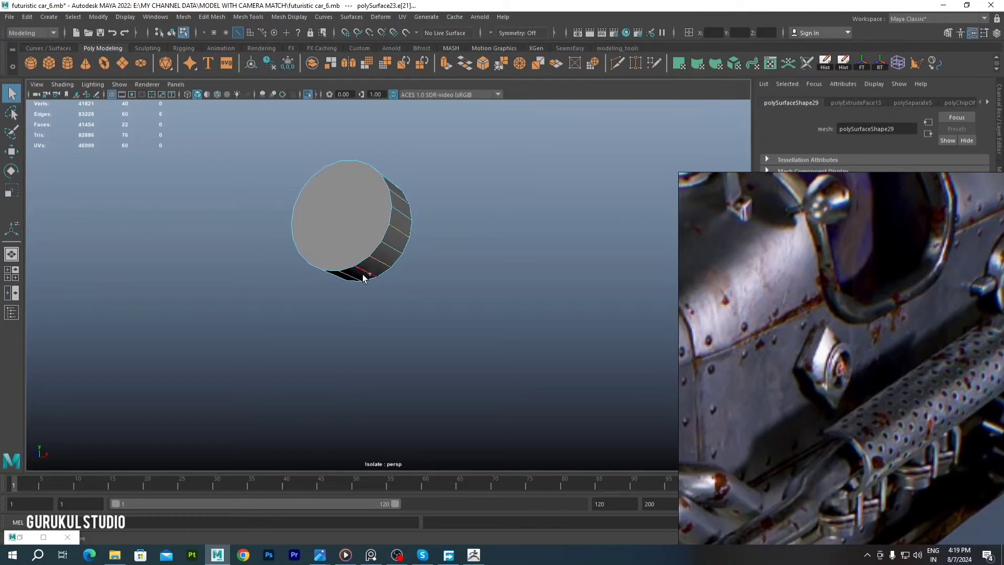
pyautogui.keyDown('shift'); pyautogui.rightClick(417, 251); pyautogui.keyUp('shift')
pyautogui.moveTo(412, 209)
pyautogui.keyDown('alt'); pyautogui.mouseDown()
pyautogui.moveTo(417, 251)
pyautogui.moveTo(366, 272)
pyautogui.mouseUp(); pyautogui.keyUp('alt')
pyautogui.click(423, 300)
pyautogui.keyDown('shift'); pyautogui.moveTo(359, 287); pyautogui.dragTo(391, 303, button='right'); pyautogui.keyUp('shift')
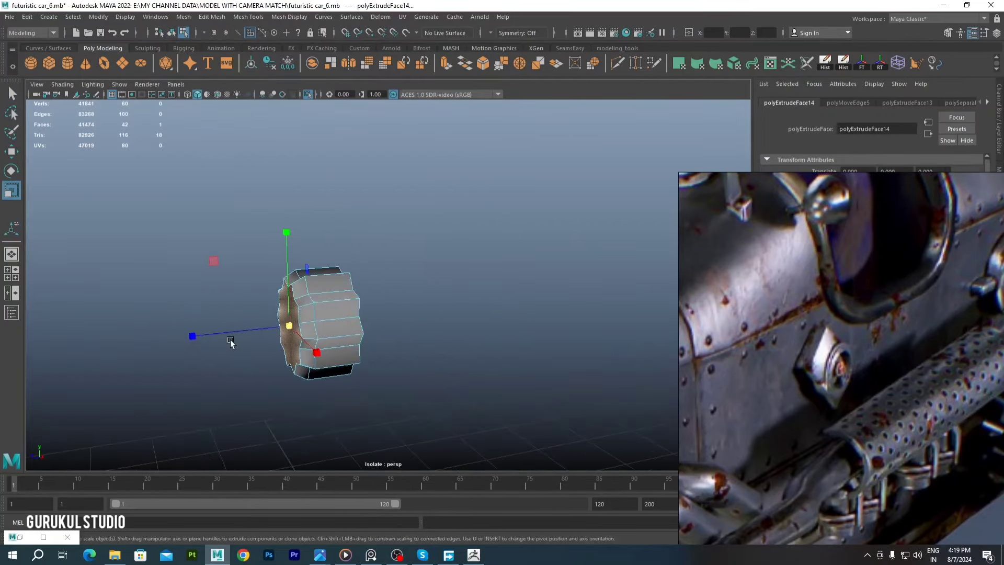
pyautogui.press('f')
pyautogui.keyDown('shift'); pyautogui.moveTo(448, 229); pyautogui.dragTo(449, 199, button='right'); pyautogui.keyUp('shift')
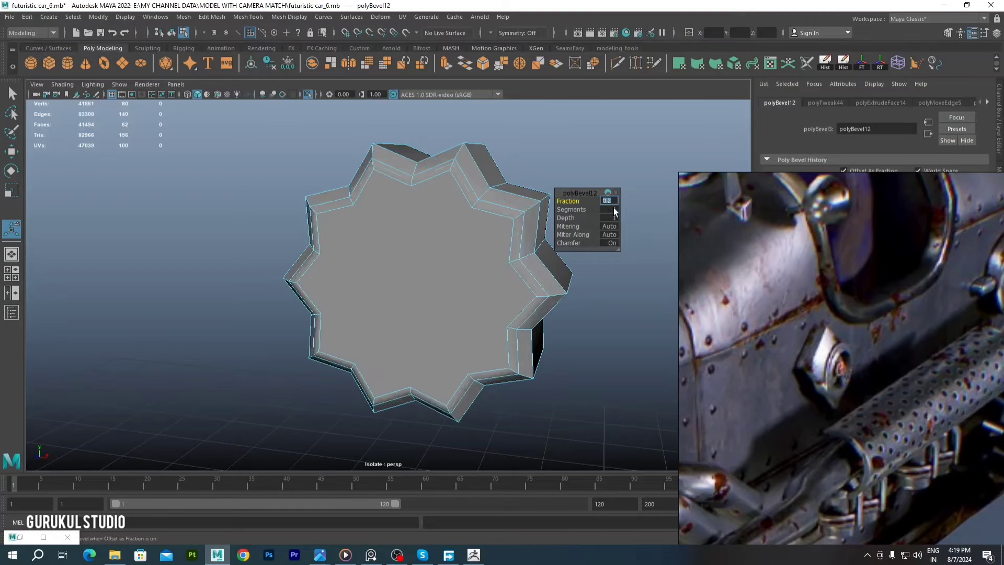
pyautogui.press('F8')
# Show the full scene again and frame the plate with its ring
pyautogui.hotkey('ctrl', '1')
pyautogui.press('f')
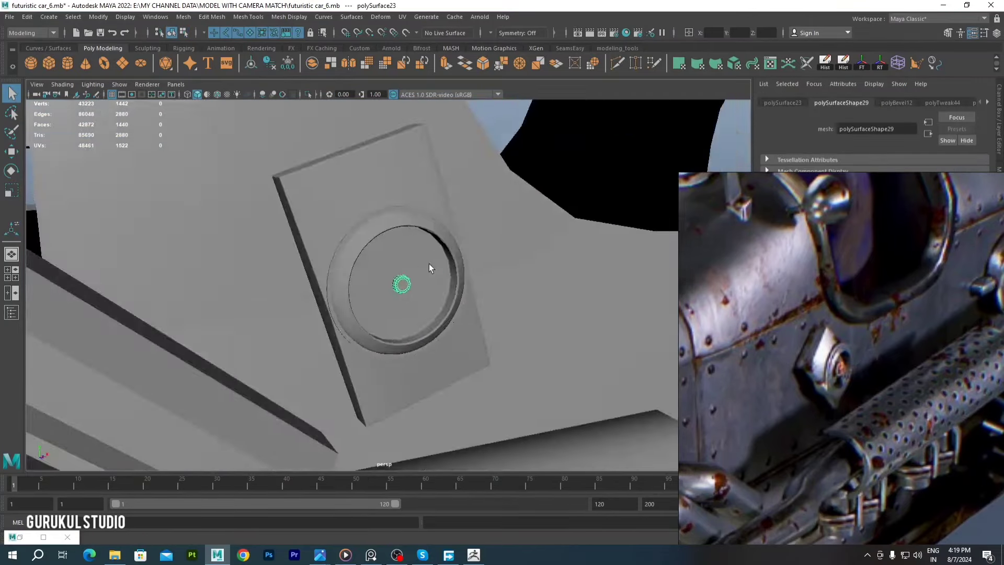
pyautogui.scroll(-3, 430, 269)
pyautogui.keyDown('alt'); pyautogui.moveTo(431, 271); pyautogui.dragTo(294, 297); pyautogui.keyUp('alt')
pyautogui.click(293, 297)
pyautogui.moveTo(312, 262); pyautogui.dragTo(318, 287, button='right')
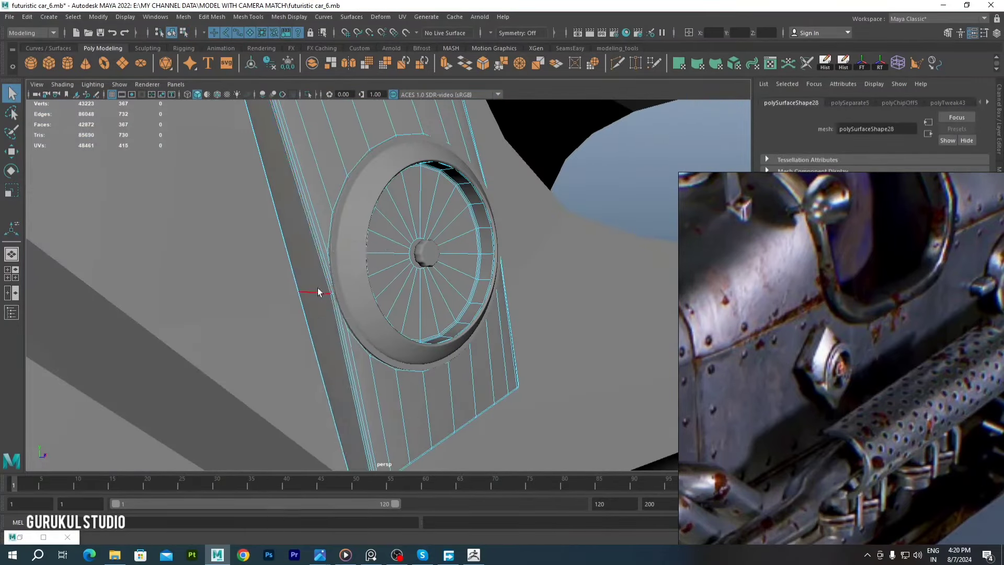
pyautogui.keyDown('alt'); pyautogui.moveTo(318, 291); pyautogui.dragTo(499, 128); pyautogui.keyUp('alt')
pyautogui.rightClick(392, 231)
# Rotate the grouped toothed knob into place at the ring's centre
pyautogui.click(499, 128)
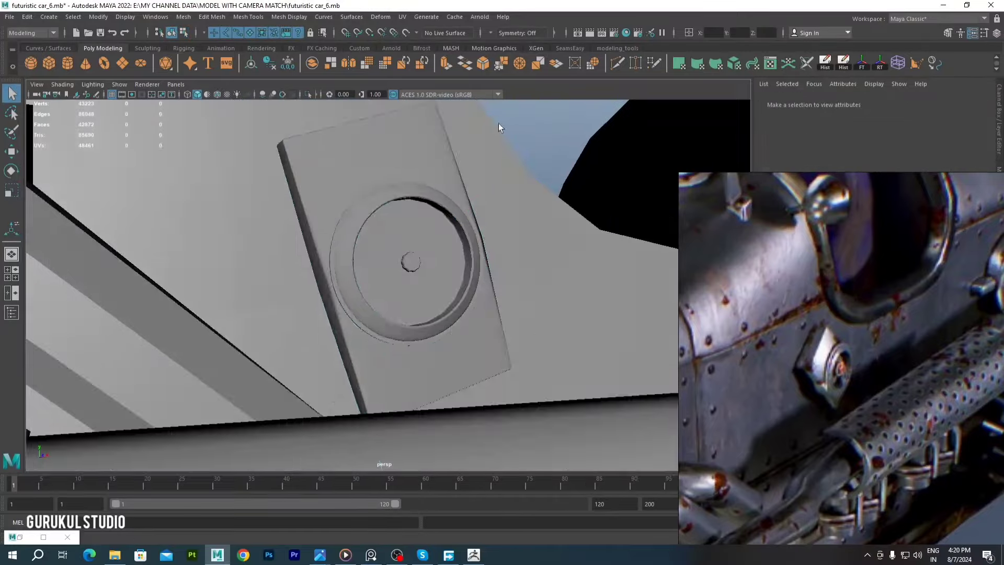
pyautogui.click(410, 271)
pyautogui.press('e')
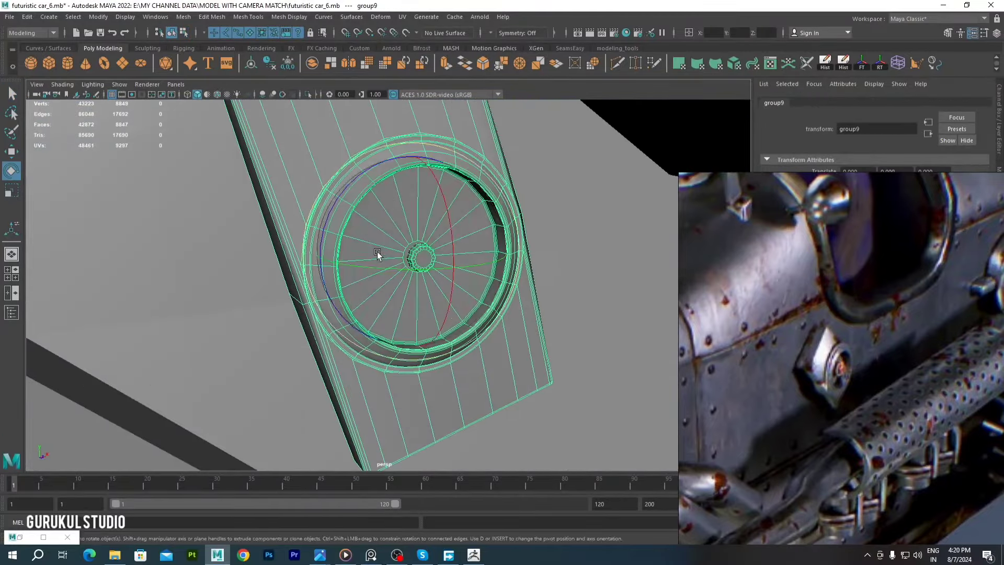
pyautogui.scroll(-3, 382, 254)
pyautogui.keyDown('alt'); pyautogui.moveTo(336, 218); pyautogui.dragTo(444, 231); pyautogui.keyUp('alt')
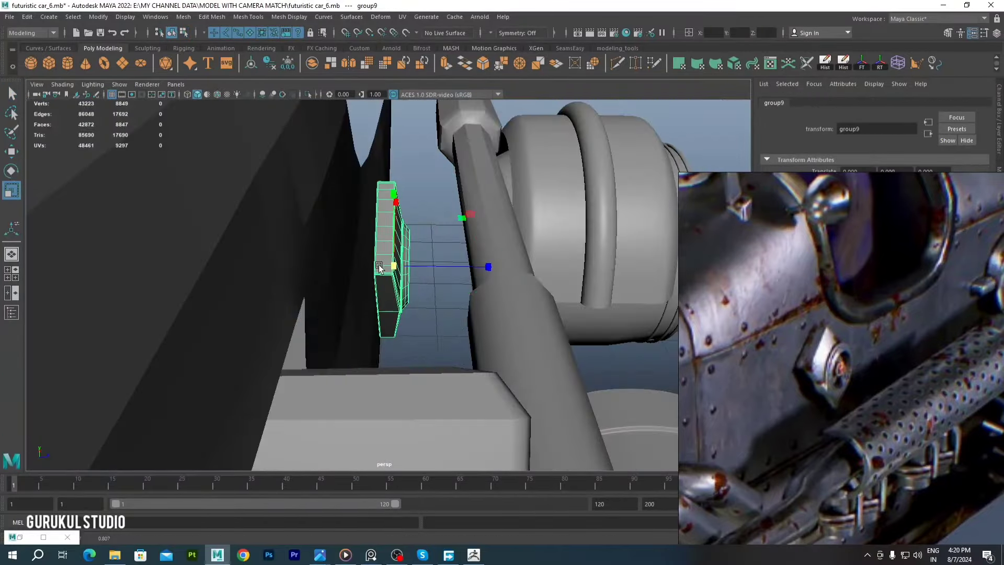
pyautogui.keyDown('alt'); pyautogui.moveTo(379, 267); pyautogui.dragTo(480, 245); pyautogui.keyUp('alt')
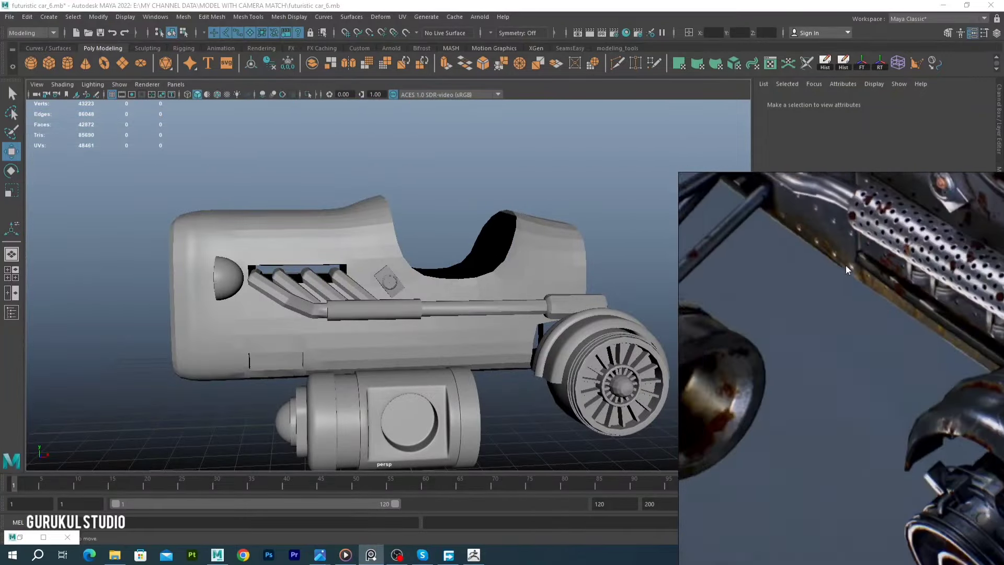
# Bridge the body edges beside the exhaust opening to close the gap
pyautogui.click(332, 242)
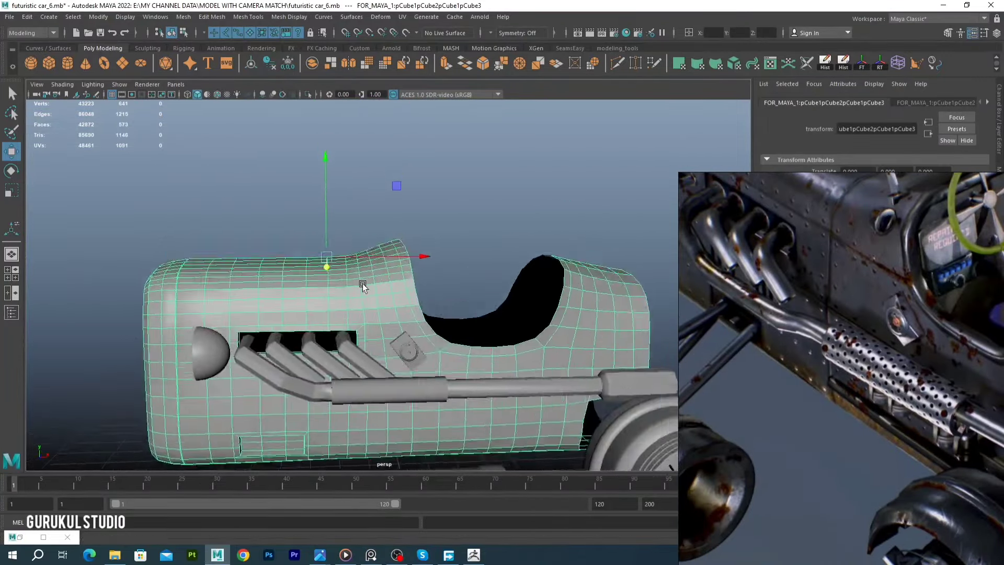
pyautogui.scroll(5, 362, 284)
pyautogui.click(470, 339)
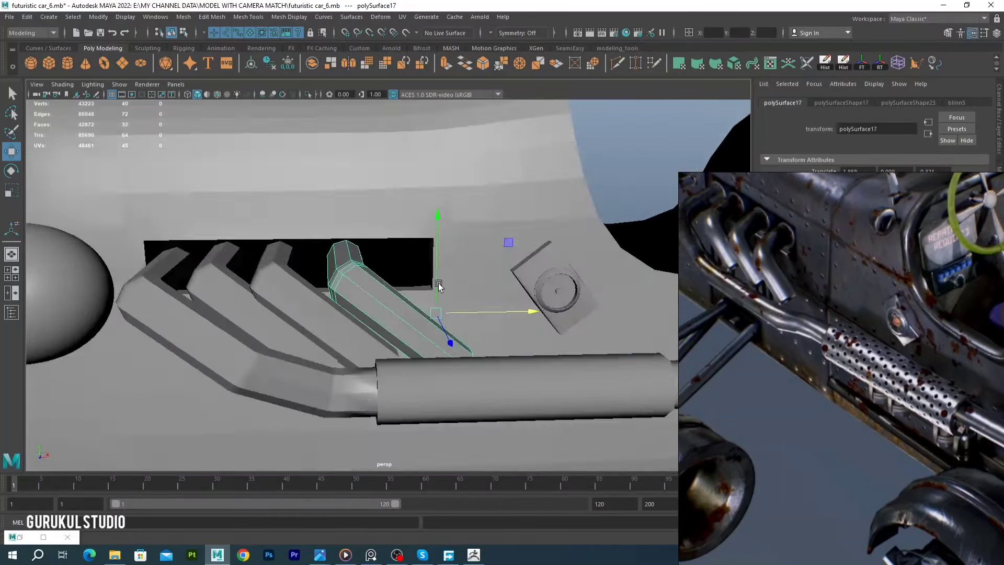
pyautogui.click(438, 284)
pyautogui.scroll(3, 420, 262)
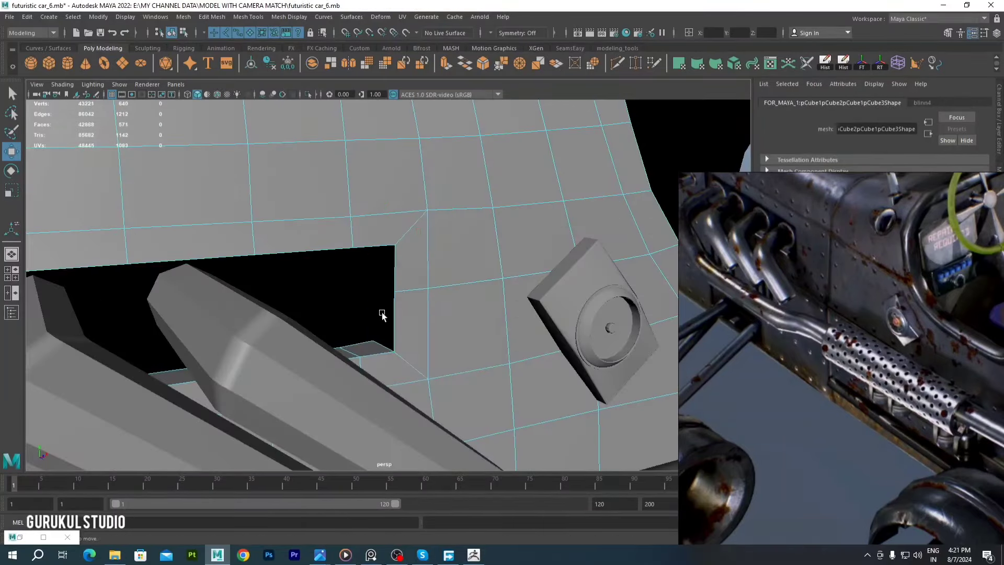
pyautogui.keyDown('alt'); pyautogui.moveTo(381, 314); pyautogui.dragTo(365, 235); pyautogui.keyUp('alt')
pyautogui.click(358, 291)
pyautogui.keyDown('alt'); pyautogui.moveTo(358, 291); pyautogui.dragTo(432, 191); pyautogui.keyUp('alt')
pyautogui.moveTo(428, 290)
pyautogui.keyDown('shift'); pyautogui.mouseDown(button='right')
pyautogui.moveTo(427, 396)
pyautogui.moveTo(402, 417)
pyautogui.mouseUp(button='right'); pyautogui.keyUp('shift')
pyautogui.click(248, 16)
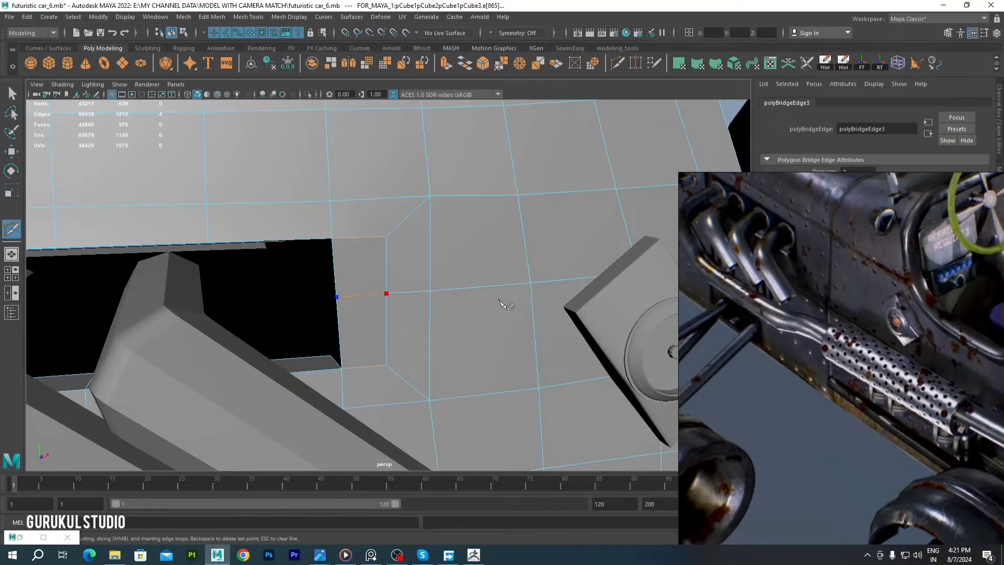
# Cut new edges across the bridged faces near the opening
pyautogui.moveTo(502, 303); pyautogui.dragTo(448, 236, button='right')
pyautogui.moveTo(449, 272)
pyautogui.keyDown('alt'); pyautogui.mouseDown()
pyautogui.moveTo(467, 283)
pyautogui.moveTo(348, 314)
pyautogui.mouseUp(); pyautogui.keyUp('alt')
pyautogui.click(399, 293)
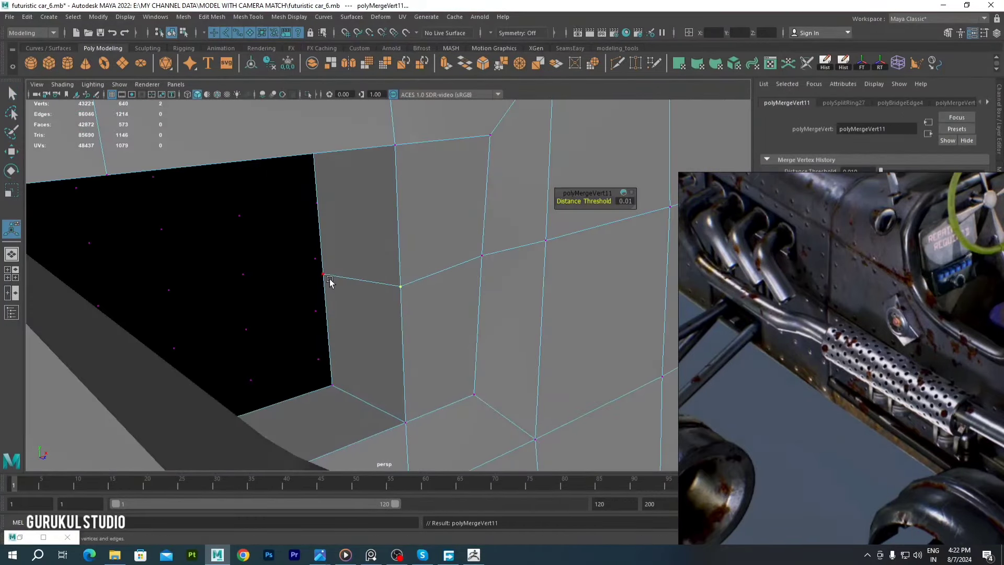
pyautogui.keyDown('alt'); pyautogui.moveTo(331, 273); pyautogui.dragTo(450, 203); pyautogui.keyUp('alt')
pyautogui.press('F8')
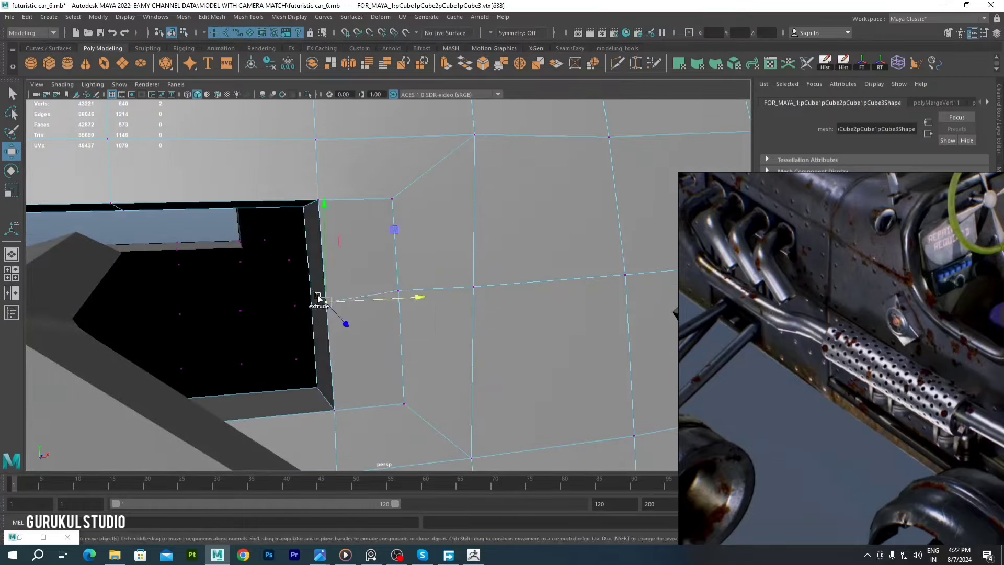
pyautogui.moveTo(474, 293)
pyautogui.keyDown('alt'); pyautogui.mouseDown()
pyautogui.moveTo(402, 255)
pyautogui.moveTo(371, 278)
pyautogui.mouseUp(); pyautogui.keyUp('alt')
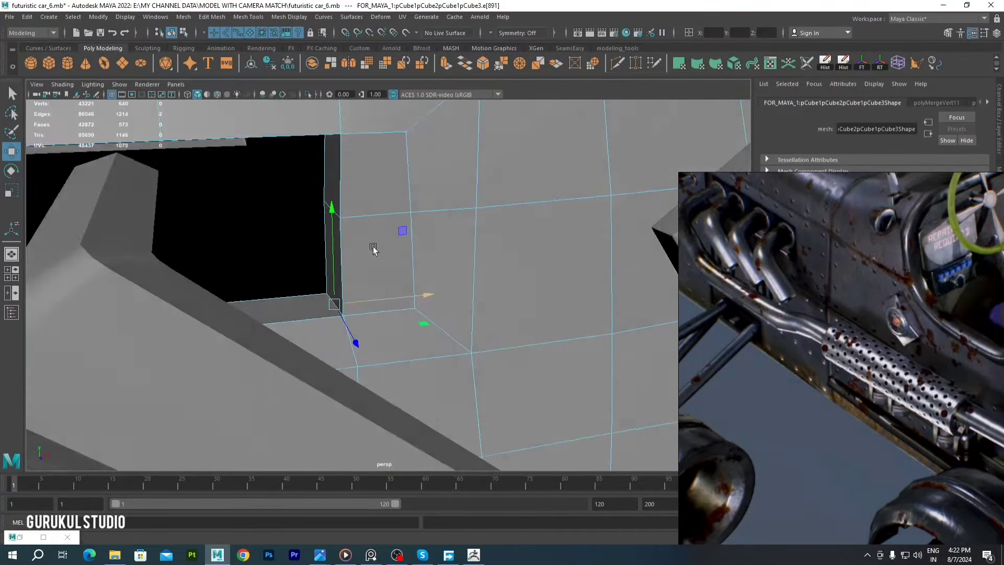
# Delete the stray diagonal edge beside the bolt plate
pyautogui.click(368, 200)
pyautogui.press('F8')
pyautogui.keyDown('alt'); pyautogui.moveTo(368, 200); pyautogui.dragTo(478, 200); pyautogui.keyUp('alt')
pyautogui.scroll(-5, 408, 251)
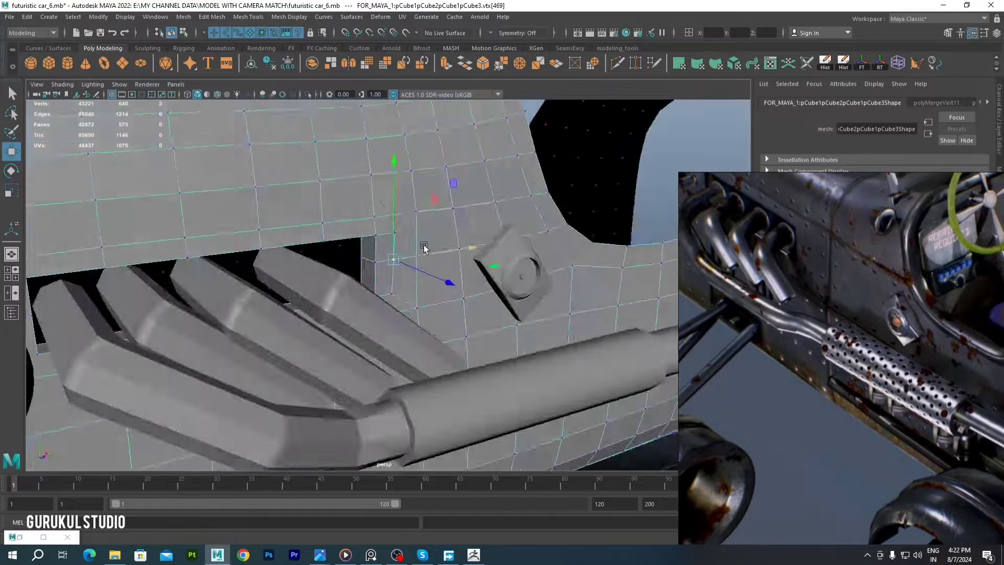
pyautogui.press('F8')
pyautogui.scroll(3, 391, 238)
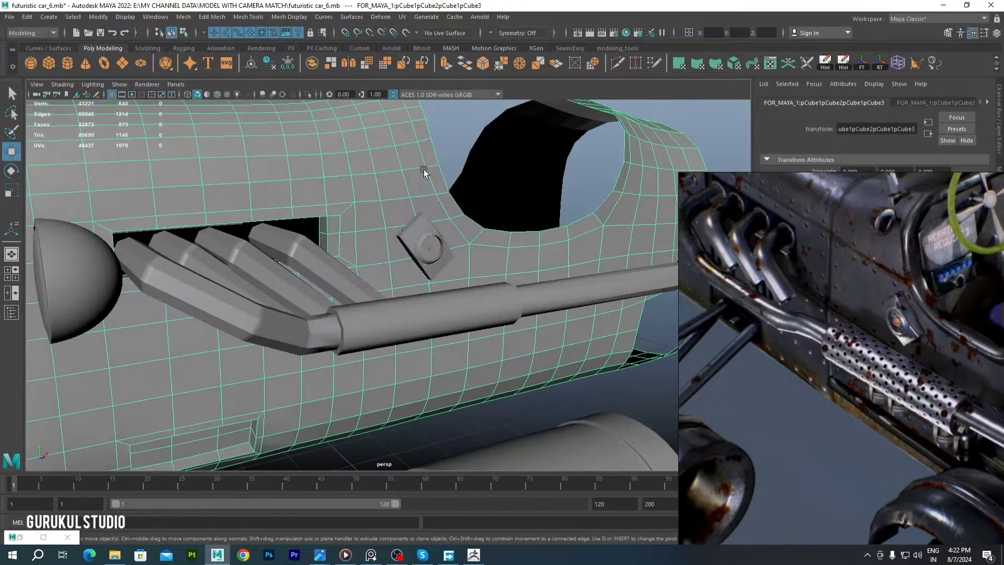
pyautogui.keyDown('alt'); pyautogui.moveTo(423, 172); pyautogui.dragTo(410, 253); pyautogui.keyUp('alt')
pyautogui.scroll(3, 412, 269)
pyautogui.scroll(3, 381, 290)
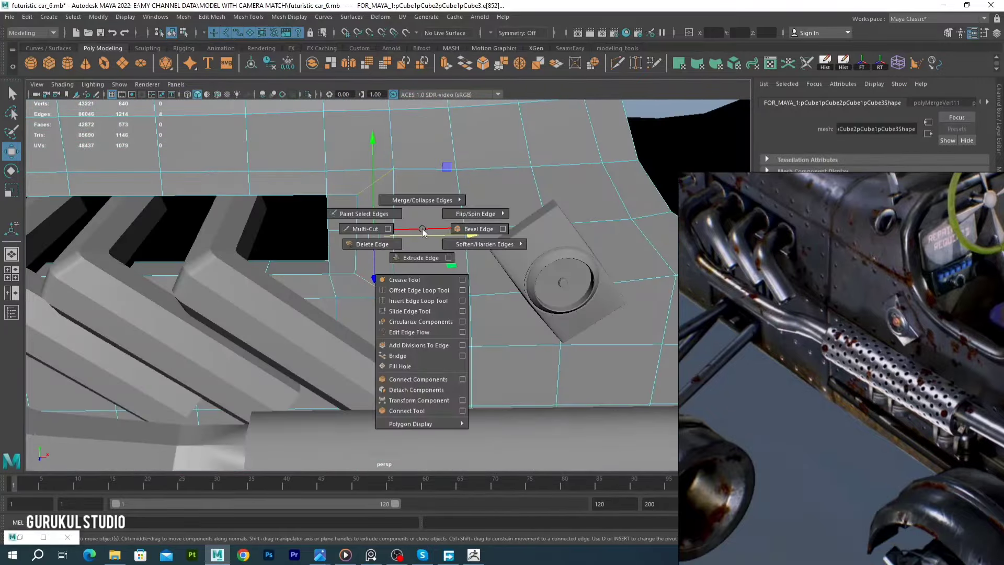
pyautogui.click(351, 220)
pyautogui.press('Delete')
pyautogui.scroll(-3, 388, 213)
# Insert a new edge loop across the panel, undoing the unwanted Connect
pyautogui.keyDown('alt'); pyautogui.moveTo(388, 213); pyautogui.dragTo(327, 204); pyautogui.keyUp('alt')
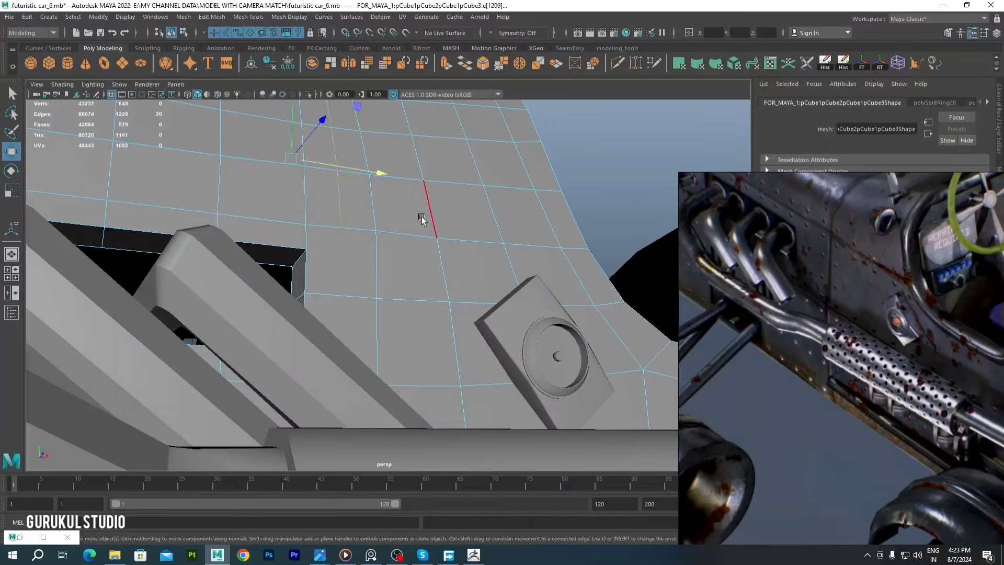
pyautogui.keyDown('shift'); pyautogui.moveTo(421, 218); pyautogui.dragTo(392, 270, button='right'); pyautogui.keyUp('shift')
pyautogui.keyDown('shift'); pyautogui.moveTo(415, 222); pyautogui.dragTo(416, 276, button='right'); pyautogui.keyUp('shift')
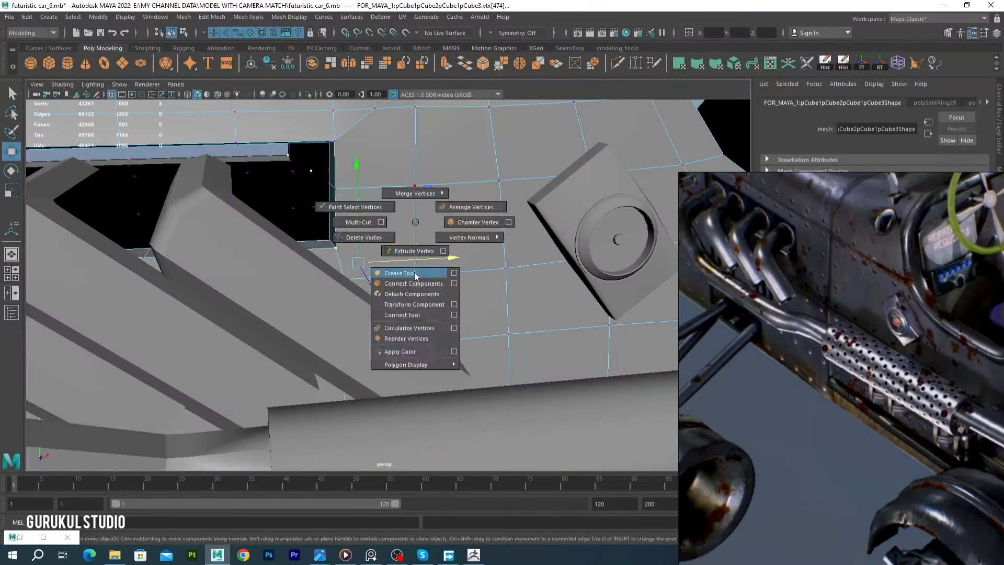
pyautogui.hotkey('ctrl', 'z')
pyautogui.keyDown('alt'); pyautogui.moveTo(397, 295); pyautogui.dragTo(350, 193); pyautogui.keyUp('alt')
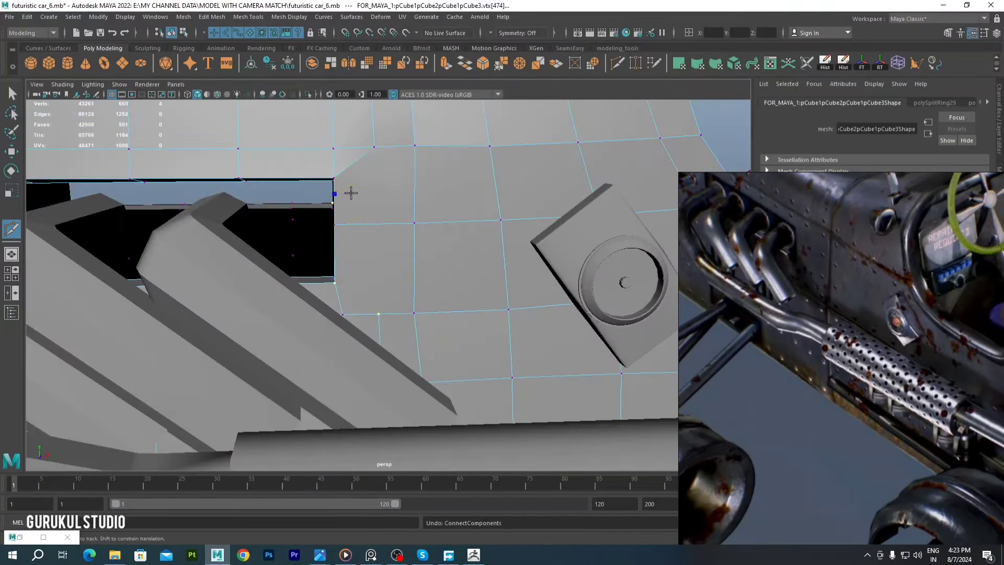
pyautogui.rightClick(402, 203)
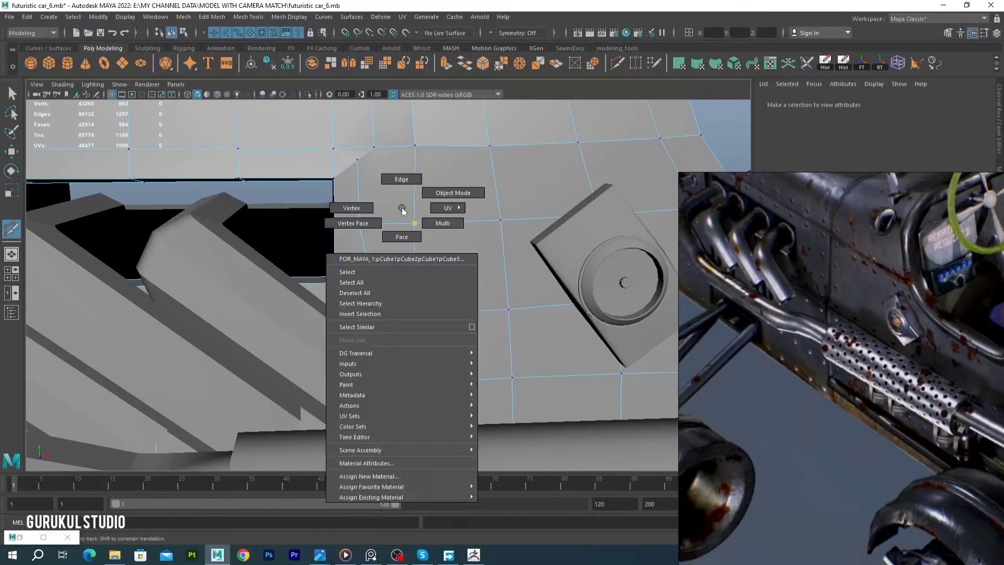
pyautogui.hotkey('ctrl', 'z')
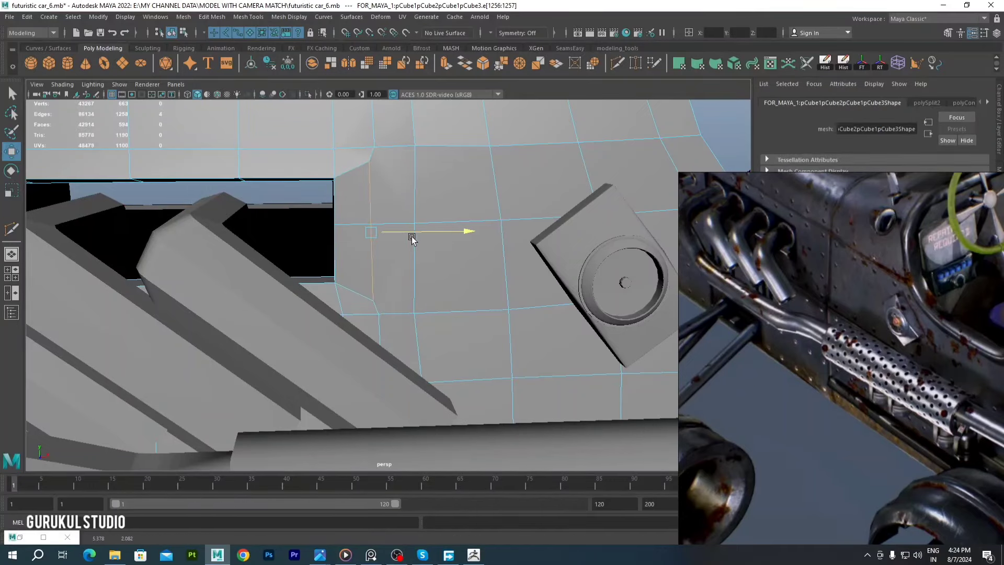
# Undo stray vertex edits and apply Edit Edge Flow so the loop follows the body curve
pyautogui.moveTo(407, 157); pyautogui.dragTo(407, 131, button='right')
pyautogui.moveTo(403, 202)
pyautogui.keyDown('alt'); pyautogui.mouseDown()
pyautogui.moveTo(374, 293)
pyautogui.moveTo(415, 237)
pyautogui.moveTo(403, 213)
pyautogui.moveTo(352, 189)
pyautogui.mouseUp(); pyautogui.keyUp('alt')
pyautogui.click(352, 189)
pyautogui.keyDown('alt'); pyautogui.moveTo(359, 283); pyautogui.dragTo(436, 231); pyautogui.keyUp('alt')
pyautogui.hotkey('ctrl', 'z')
pyautogui.hotkey('ctrl', 'z')
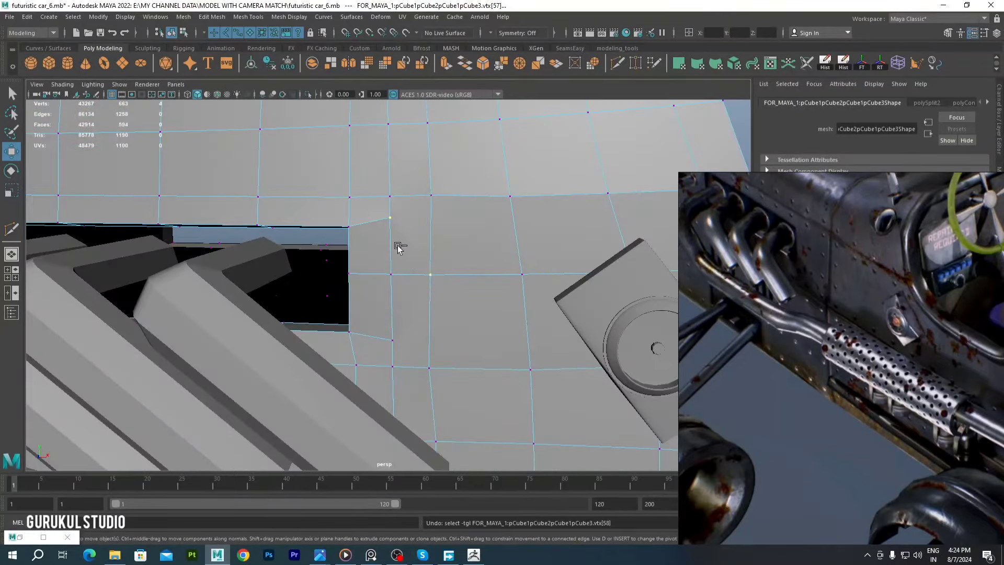
pyautogui.hotkey('ctrl', 'z')
pyautogui.hotkey('ctrl', 'z')
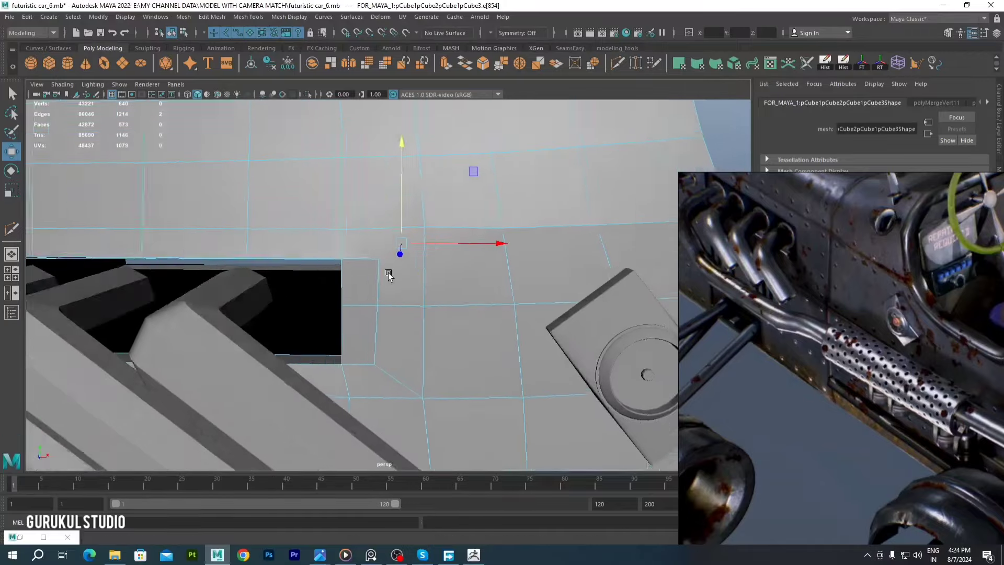
pyautogui.keyDown('shift'); pyautogui.moveTo(432, 289); pyautogui.dragTo(418, 390, button='right'); pyautogui.keyUp('shift')
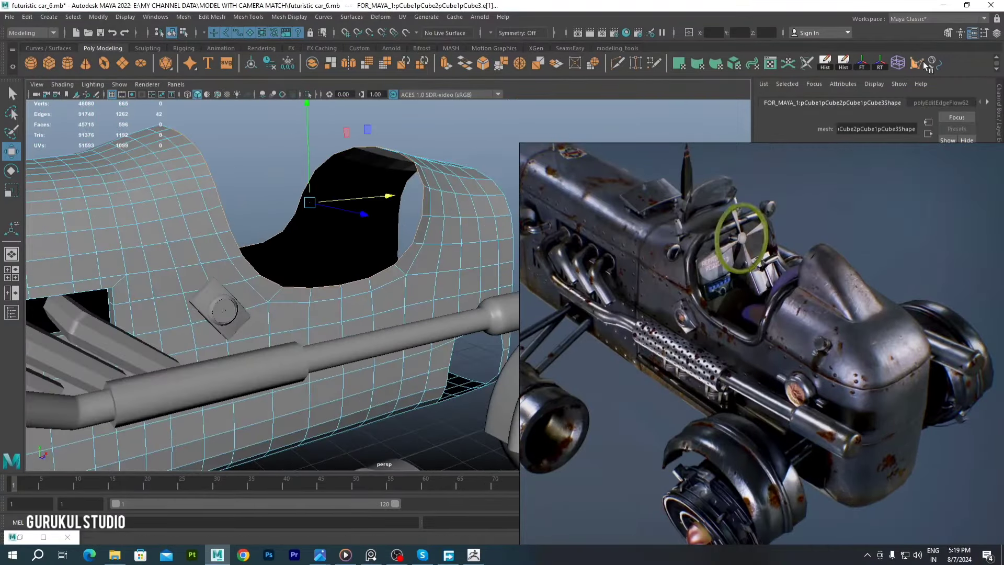
# Convert the cockpit rim edges to a curve and sweep a tube with Scale Profile 0.2
pyautogui.click(926, 64)
pyautogui.click(48, 17)
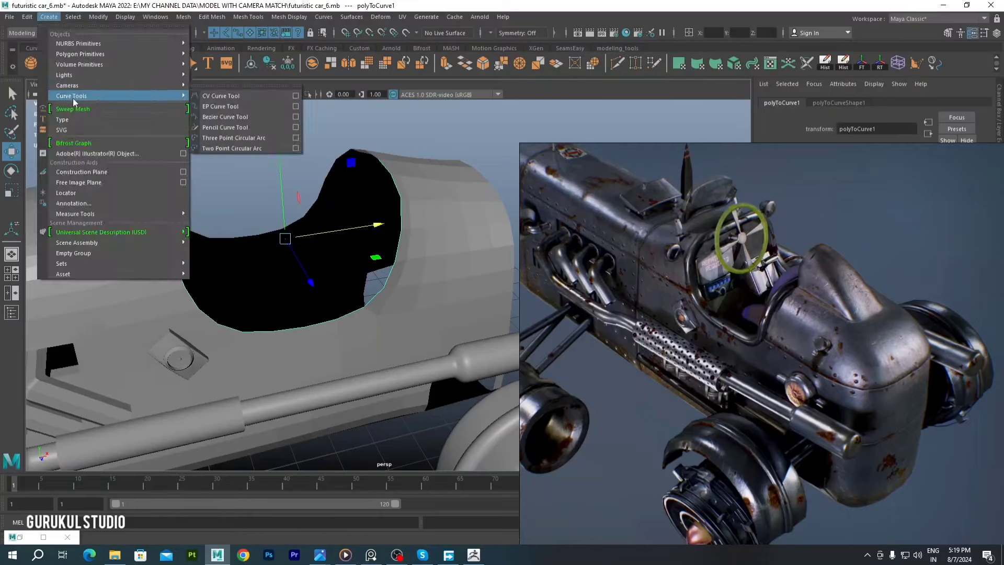
pyautogui.click(73, 109)
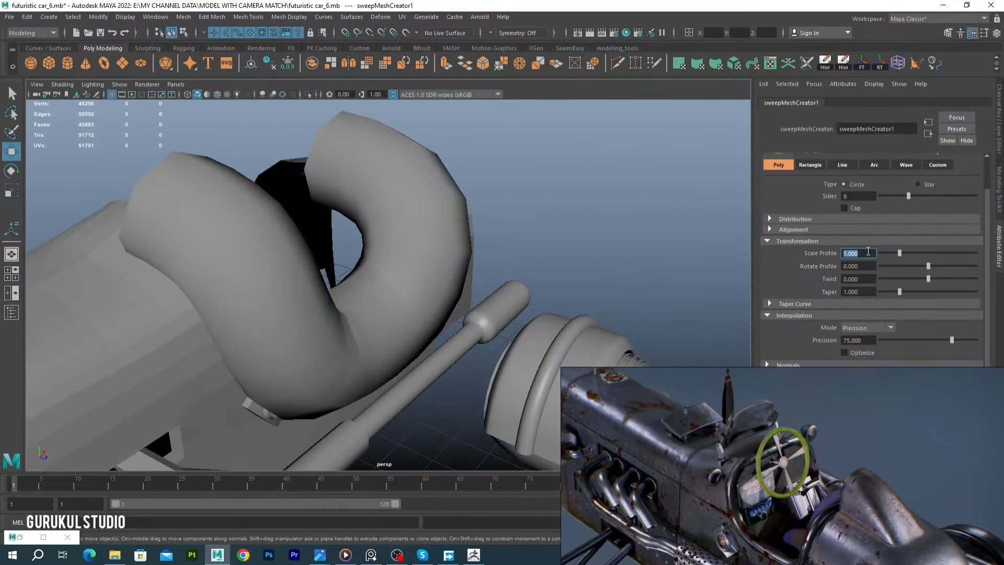
pyautogui.write('0.2')
pyautogui.press('Return')
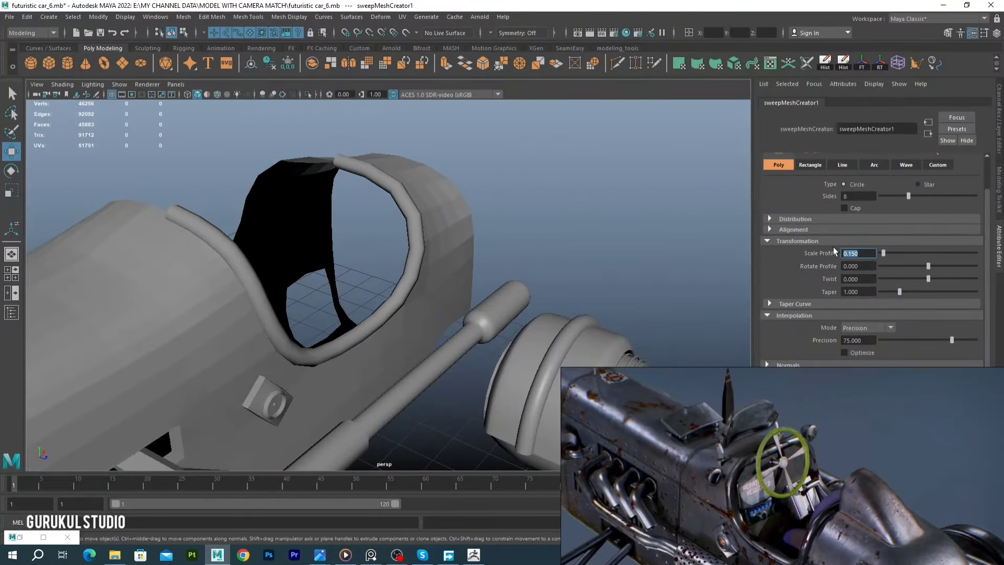
# Mirror-duplicate the rim tube to the other side of the cockpit
pyautogui.moveTo(366, 261)
pyautogui.keyDown('alt'); pyautogui.mouseDown()
pyautogui.moveTo(257, 269)
pyautogui.moveTo(376, 134)
pyautogui.mouseUp(); pyautogui.keyUp('alt')
pyautogui.press('F10')
pyautogui.click(416, 233)
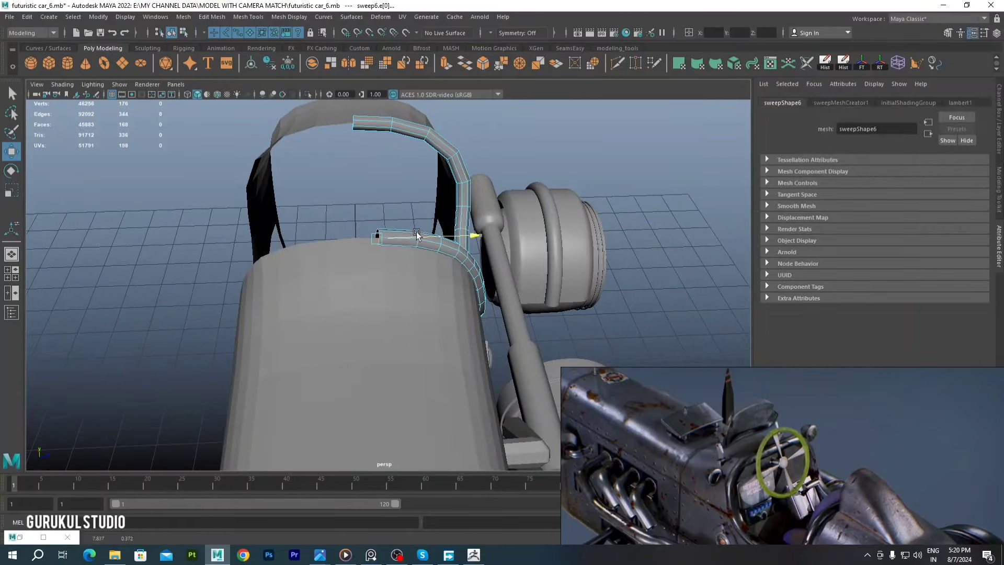
pyautogui.hotkey('ctrl', 'shift', 'd')
pyautogui.moveTo(333, 216)
pyautogui.keyDown('alt'); pyautogui.mouseDown()
pyautogui.moveTo(390, 243)
pyautogui.moveTo(396, 363)
pyautogui.mouseUp(); pyautogui.keyUp('alt')
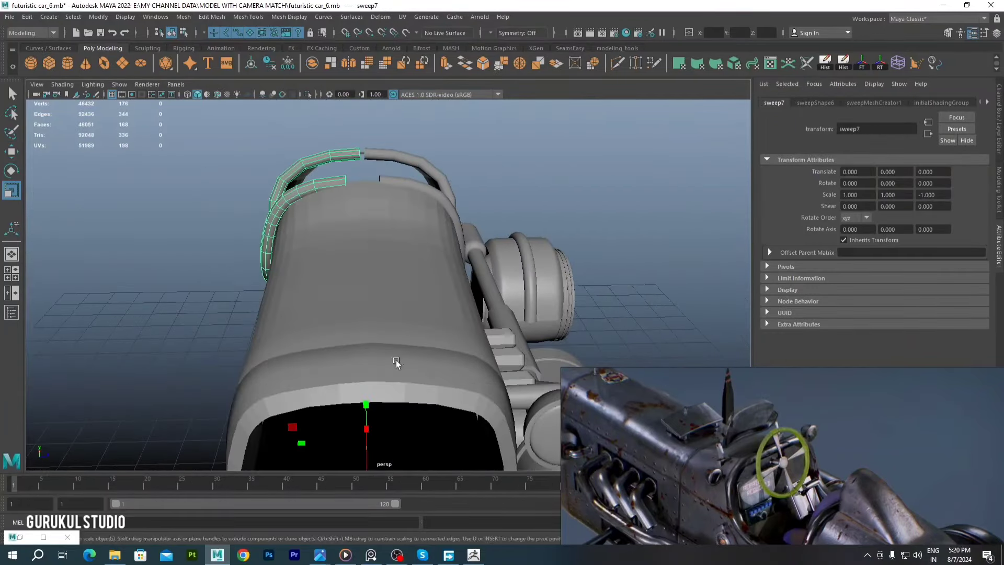
pyautogui.keyDown('alt'); pyautogui.moveTo(379, 215); pyautogui.dragTo(397, 241); pyautogui.keyUp('alt')
# Extrude the tube's end loop to lengthen it and smooth a loop with Edit Edge Flow
pyautogui.rightClick(392, 230)
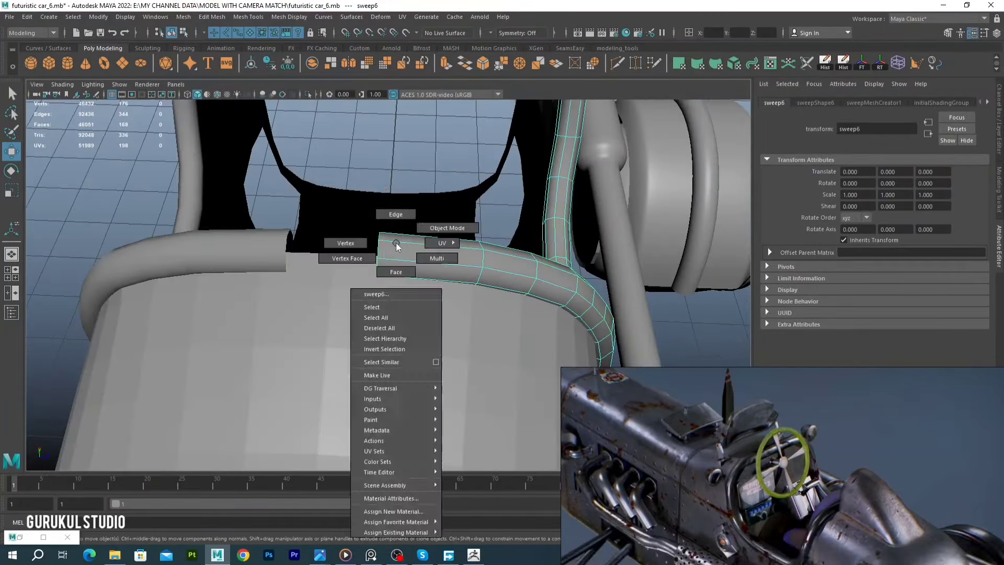
pyautogui.doubleClick(413, 293)
pyautogui.hotkey('ctrl', 'e')
pyautogui.moveTo(404, 283)
pyautogui.keyDown('alt'); pyautogui.mouseDown()
pyautogui.moveTo(354, 284)
pyautogui.moveTo(312, 233)
pyautogui.moveTo(331, 265)
pyautogui.moveTo(401, 262)
pyautogui.moveTo(403, 250)
pyautogui.mouseUp(); pyautogui.keyUp('alt')
pyautogui.click(354, 284)
pyautogui.doubleClick(404, 249)
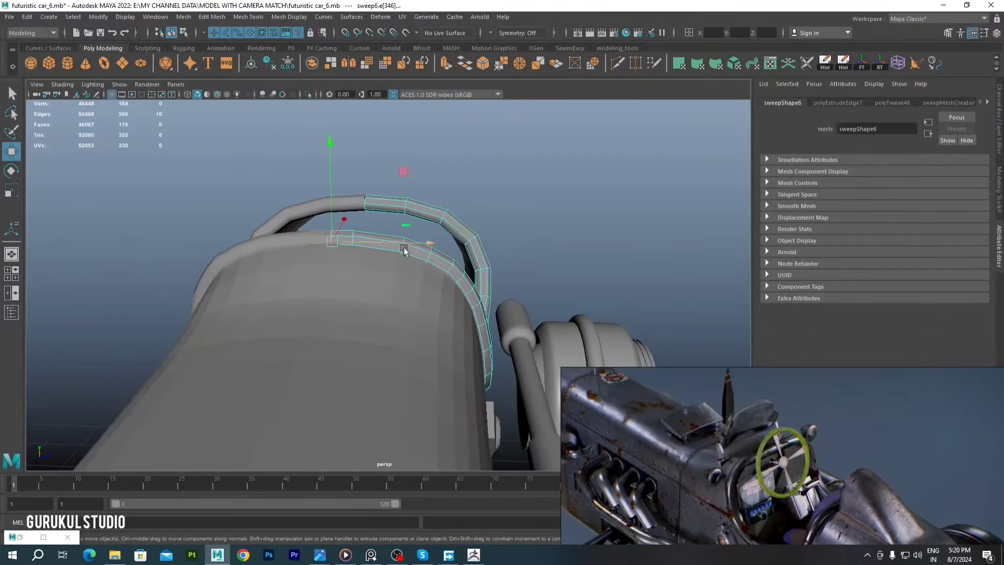
pyautogui.keyDown('shift'); pyautogui.moveTo(523, 209); pyautogui.dragTo(575, 201, button='right'); pyautogui.keyUp('shift')
pyautogui.keyDown('alt'); pyautogui.moveTo(575, 201); pyautogui.dragTo(454, 257); pyautogui.keyUp('alt')
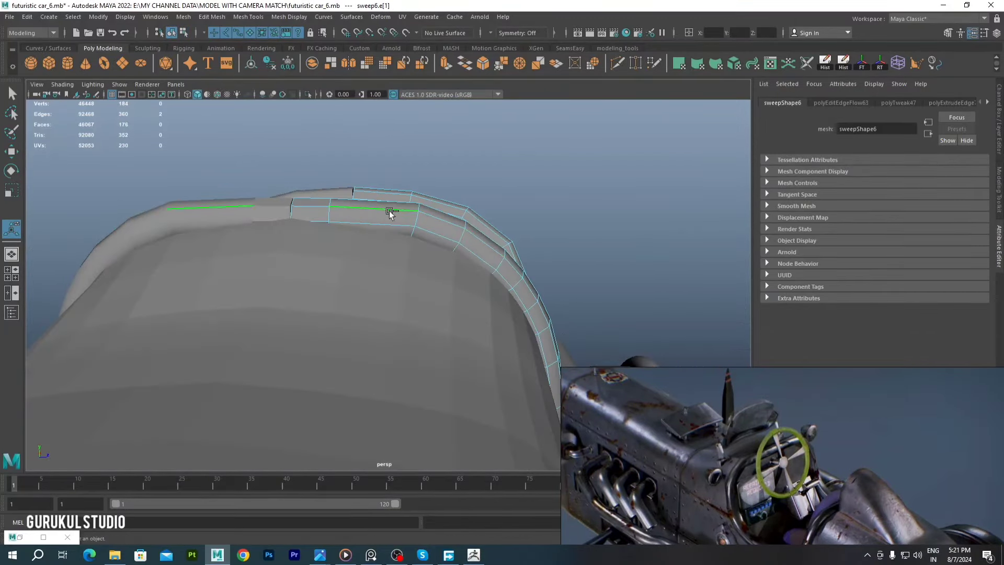
# Insert another edge loop on the tube and smooth its edge flow
pyautogui.keyDown('shift'); pyautogui.moveTo(600, 231); pyautogui.dragTo(549, 235, button='right'); pyautogui.keyUp('shift')
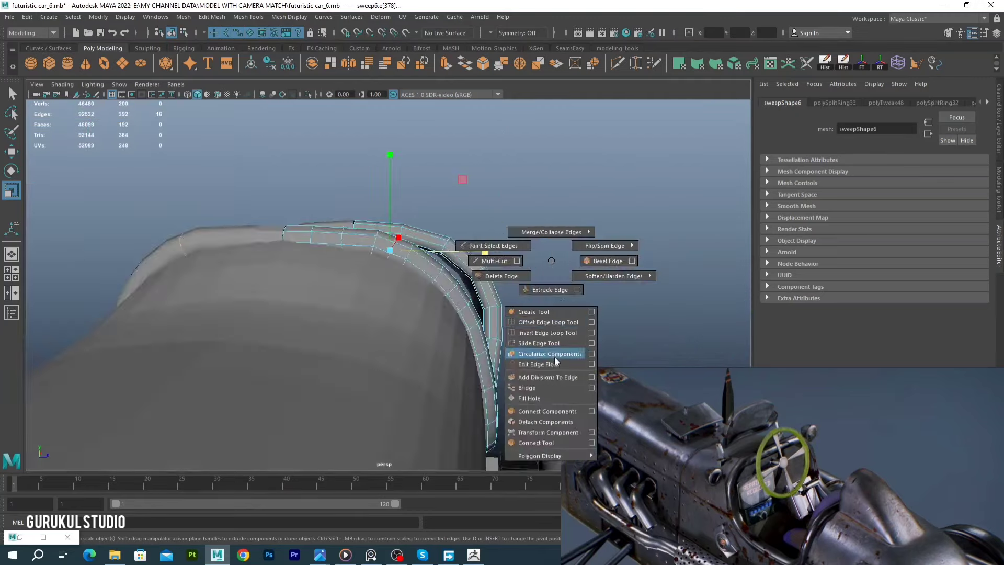
pyautogui.click(438, 232)
pyautogui.keyDown('shift'); pyautogui.moveTo(428, 350); pyautogui.dragTo(428, 349, button='right'); pyautogui.keyUp('shift')
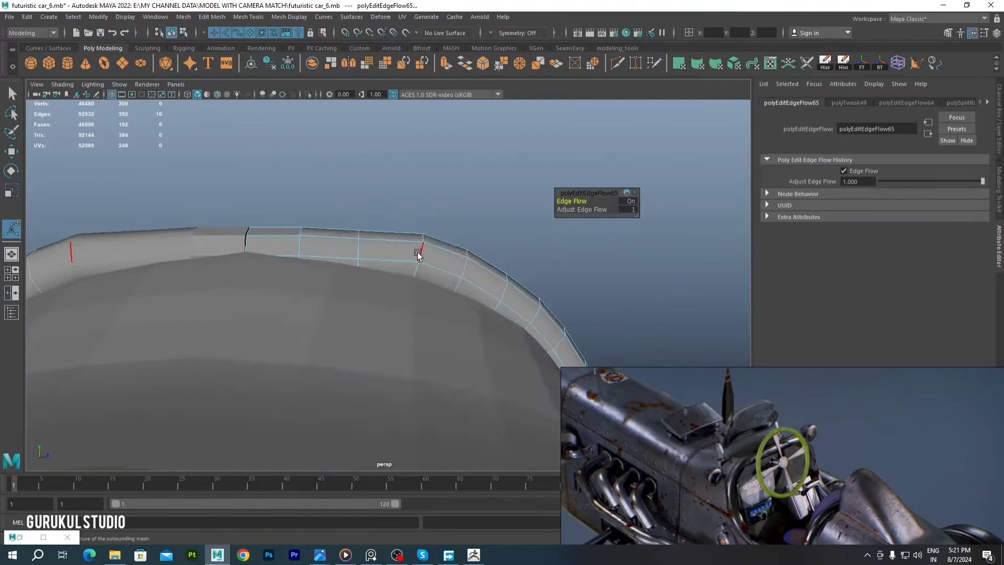
pyautogui.keyDown('alt'); pyautogui.moveTo(417, 249); pyautogui.dragTo(374, 264); pyautogui.keyUp('alt')
pyautogui.moveTo(360, 230)
pyautogui.mouseDown()
pyautogui.moveTo(380, 278)
pyautogui.moveTo(352, 303)
pyautogui.moveTo(354, 315)
pyautogui.mouseUp()
pyautogui.press('w')
pyautogui.keyDown('alt'); pyautogui.moveTo(300, 230); pyautogui.dragTo(332, 246); pyautogui.keyUp('alt')
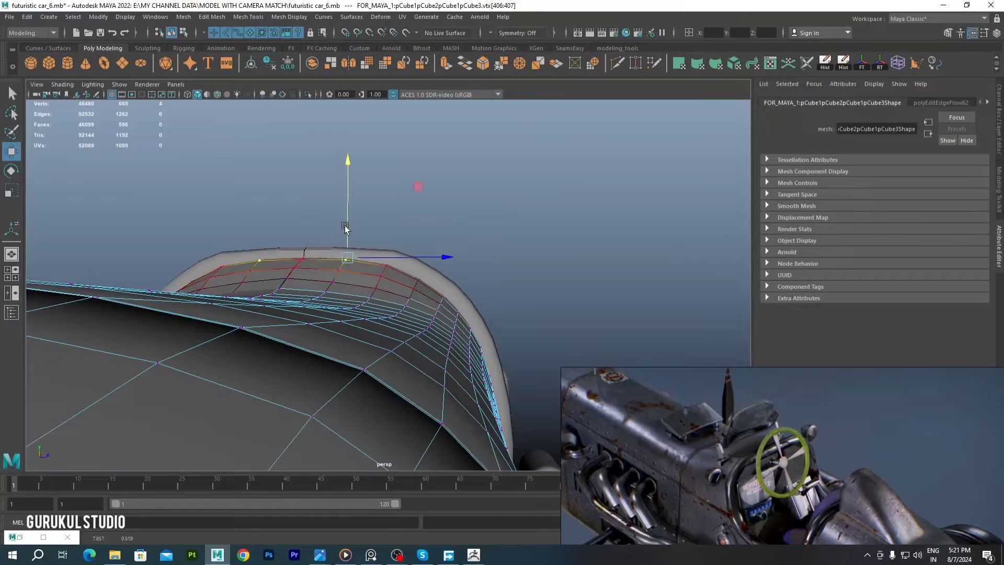
# Select the open border edges at the car's rear and extrude them
pyautogui.scroll(-3, 345, 229)
pyautogui.keyDown('alt'); pyautogui.moveTo(473, 277); pyautogui.dragTo(410, 262); pyautogui.keyUp('alt')
pyautogui.click(307, 292)
pyautogui.moveTo(307, 291)
pyautogui.keyDown('alt'); pyautogui.mouseDown()
pyautogui.moveTo(434, 260)
pyautogui.moveTo(337, 287)
pyautogui.moveTo(363, 281)
pyautogui.moveTo(376, 240)
pyautogui.moveTo(418, 230)
pyautogui.mouseUp(); pyautogui.keyUp('alt')
pyautogui.scroll(3, 366, 277)
pyautogui.doubleClick(331, 229)
pyautogui.hotkey('ctrl', 'e')
# Extrude the rear border edges again, bridge them, and smooth the rear panel's edge flow
pyautogui.doubleClick(324, 282)
pyautogui.hotkey('ctrl', 'e')
pyautogui.keyDown('shift'); pyautogui.moveTo(418, 230); pyautogui.dragTo(427, 224, button='right'); pyautogui.keyUp('shift')
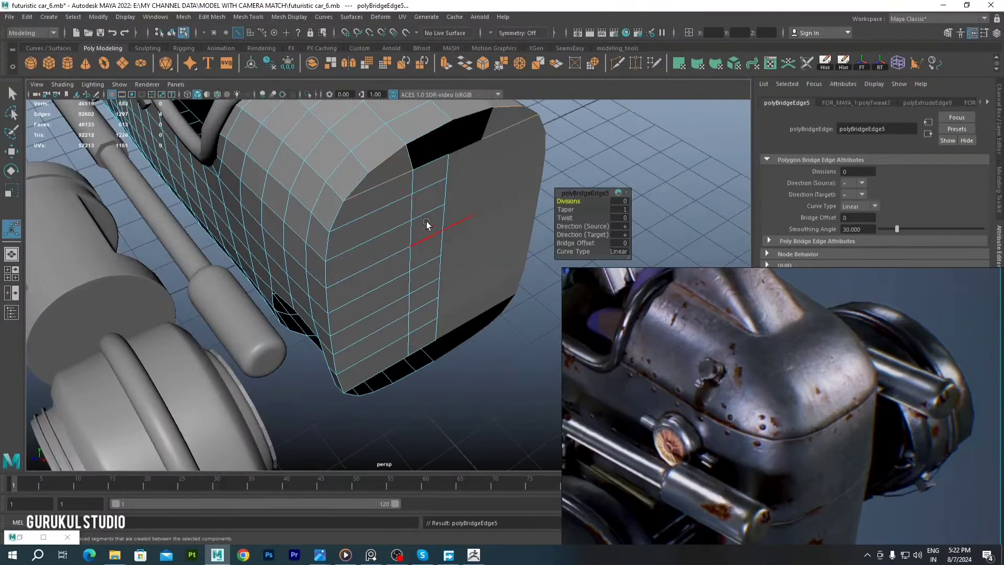
pyautogui.keyDown('alt'); pyautogui.moveTo(432, 172); pyautogui.dragTo(394, 300); pyautogui.keyUp('alt')
pyautogui.click(395, 302)
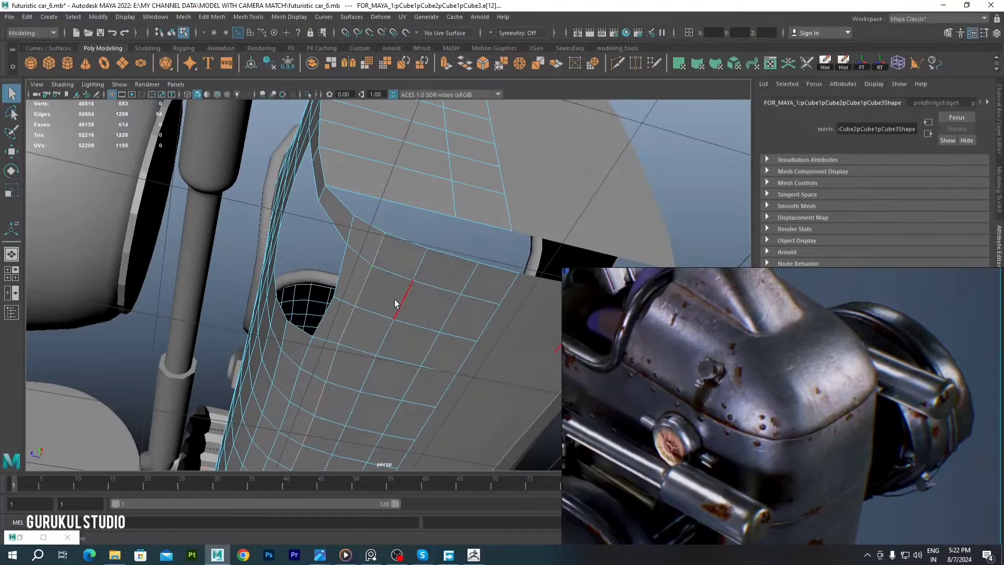
pyautogui.keyDown('shift'); pyautogui.moveTo(409, 289); pyautogui.dragTo(396, 392, button='right'); pyautogui.keyUp('shift')
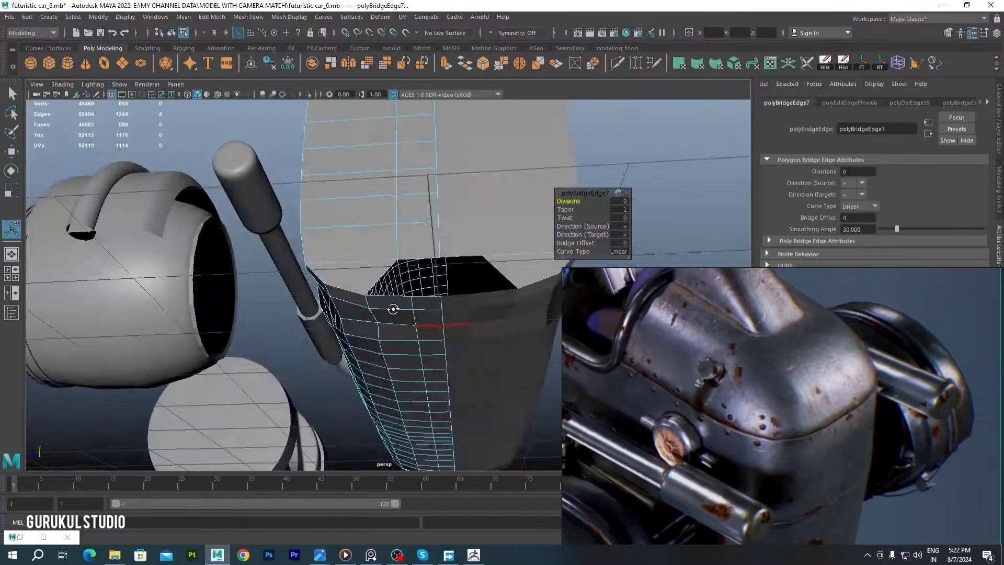
pyautogui.keyDown('alt'); pyautogui.moveTo(397, 293); pyautogui.dragTo(434, 315); pyautogui.keyUp('alt')
# Delete two lower front faces, insert an edge loop near the opening, and bevel the front edges
pyautogui.scroll(5, 410, 260)
pyautogui.moveTo(389, 346); pyautogui.dragTo(361, 374)
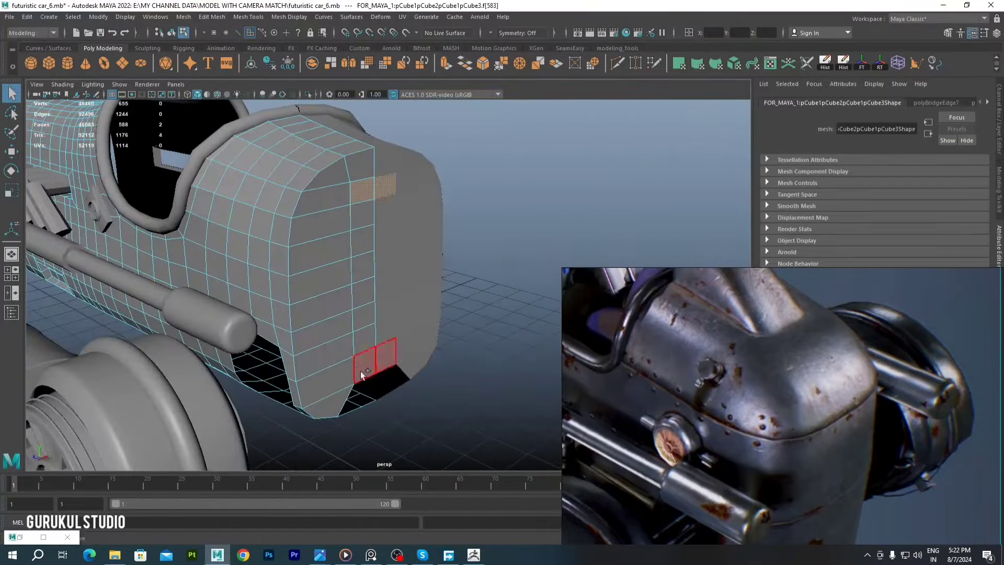
pyautogui.press('Delete')
pyautogui.rightClick(352, 230)
pyautogui.moveTo(406, 306)
pyautogui.keyDown('alt'); pyautogui.mouseDown()
pyautogui.moveTo(352, 231)
pyautogui.moveTo(350, 266)
pyautogui.moveTo(376, 211)
pyautogui.mouseUp(); pyautogui.keyUp('alt')
pyautogui.rightClick(351, 265)
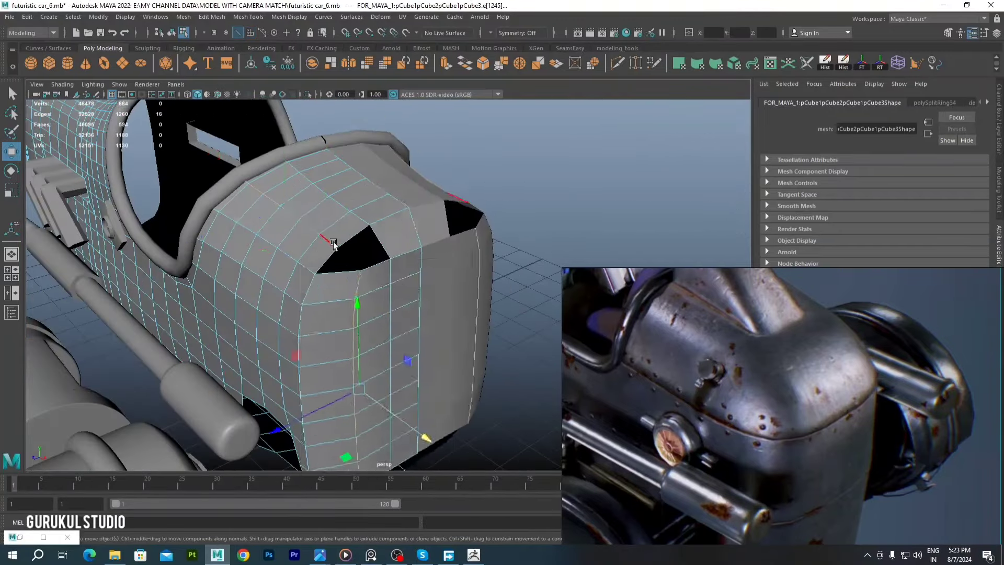
pyautogui.rightClick(376, 212)
pyautogui.keyDown('shift'); pyautogui.moveTo(387, 217); pyautogui.dragTo(366, 246, button='right'); pyautogui.keyUp('shift')
pyautogui.moveTo(366, 246)
pyautogui.keyDown('alt'); pyautogui.mouseDown()
pyautogui.moveTo(306, 265)
pyautogui.moveTo(335, 278)
pyautogui.mouseUp(); pyautogui.keyUp('alt')
# Select the roof arch edge loop and a hump edge loop to move and scale
pyautogui.rightClick(335, 277)
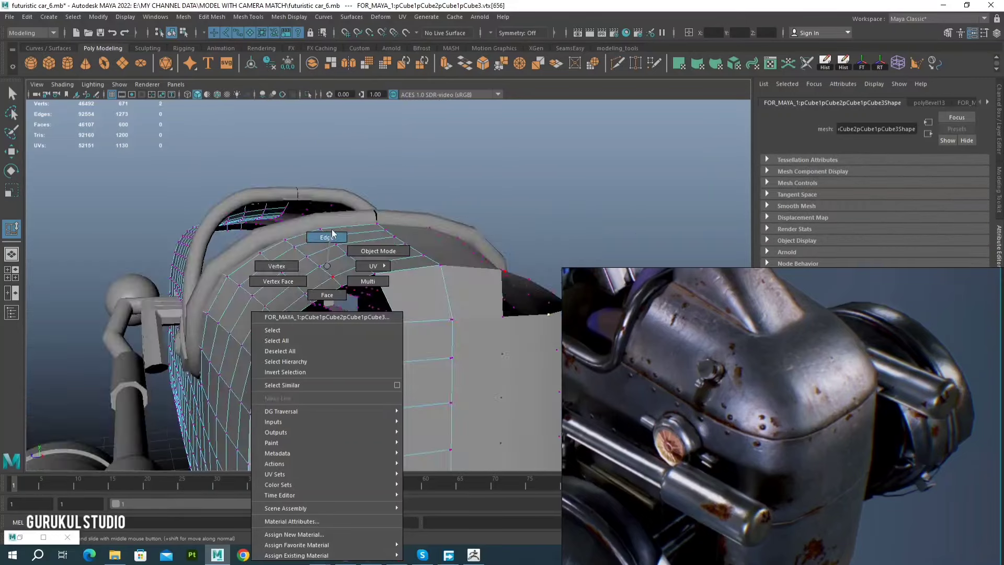
pyautogui.click(324, 248)
pyautogui.doubleClick(302, 281)
pyautogui.press('w')
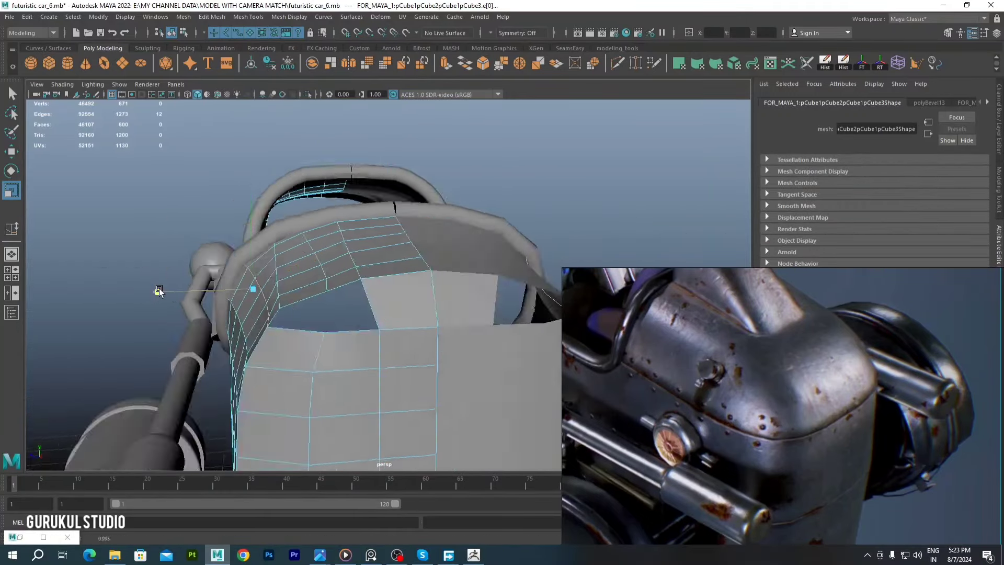
pyautogui.keyDown('alt'); pyautogui.moveTo(272, 282); pyautogui.dragTo(305, 225); pyautogui.keyUp('alt')
pyautogui.doubleClick(280, 303)
pyautogui.press('r')
pyautogui.keyDown('alt'); pyautogui.moveTo(280, 302); pyautogui.dragTo(282, 285); pyautogui.keyUp('alt')
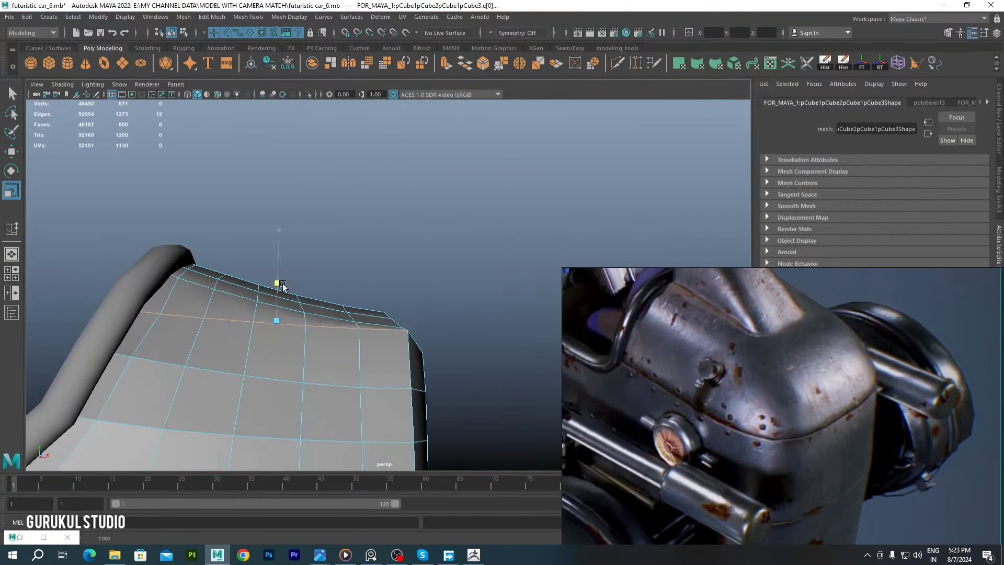
# Apply Edit Edge Flow so the roof edges follow the surface curvature
pyautogui.keyDown('alt'); pyautogui.moveTo(325, 243); pyautogui.dragTo(275, 312); pyautogui.keyUp('alt')
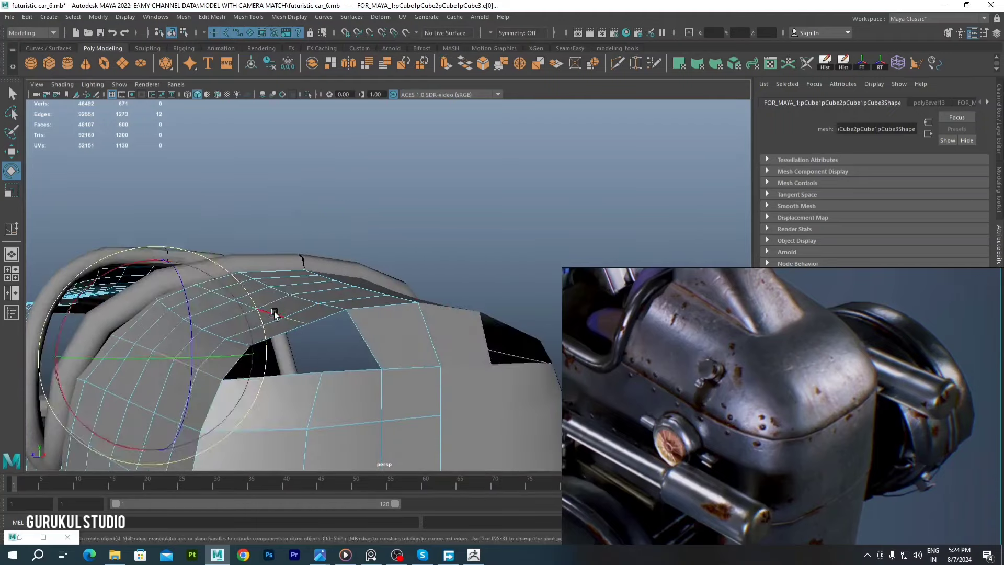
pyautogui.moveTo(213, 299)
pyautogui.keyDown('alt'); pyautogui.mouseDown()
pyautogui.moveTo(284, 270)
pyautogui.moveTo(292, 283)
pyautogui.mouseUp(); pyautogui.keyUp('alt')
pyautogui.keyDown('alt'); pyautogui.moveTo(350, 273); pyautogui.dragTo(325, 291); pyautogui.keyUp('alt')
pyautogui.keyDown('shift'); pyautogui.moveTo(325, 291); pyautogui.dragTo(314, 335, button='right'); pyautogui.keyUp('shift')
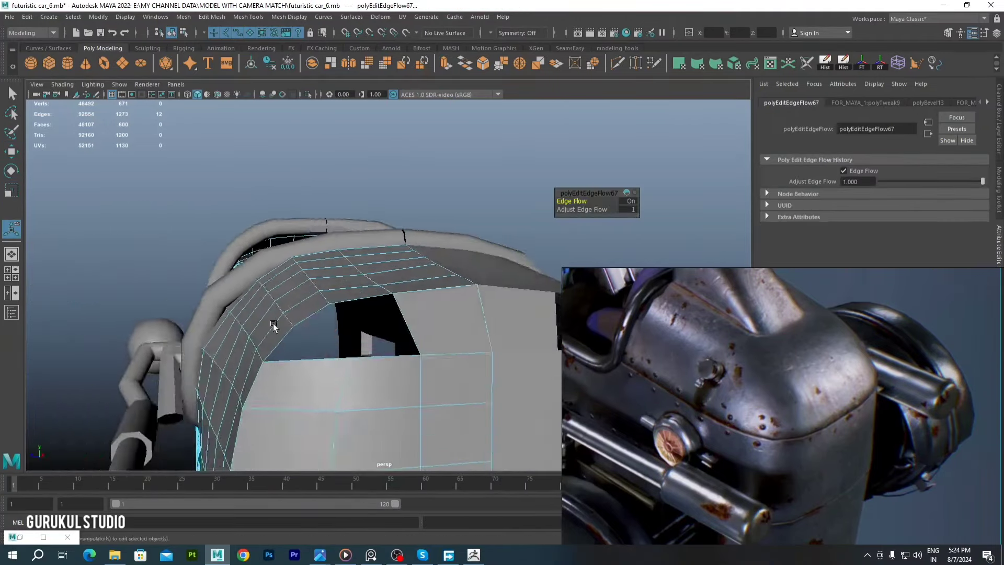
pyautogui.moveTo(277, 335)
pyautogui.keyDown('alt'); pyautogui.mouseDown()
pyautogui.moveTo(271, 323)
pyautogui.moveTo(375, 315)
pyautogui.moveTo(335, 293)
pyautogui.moveTo(324, 313)
pyautogui.moveTo(399, 370)
pyautogui.mouseUp(); pyautogui.keyUp('alt')
pyautogui.press('w')
pyautogui.click(262, 310)
# Select the vertex row along the roof opening and scale it
pyautogui.press('F9')
pyautogui.click(355, 320)
pyautogui.press('w')
pyautogui.keyDown('shift'); pyautogui.doubleClick(370, 313); pyautogui.keyUp('shift')
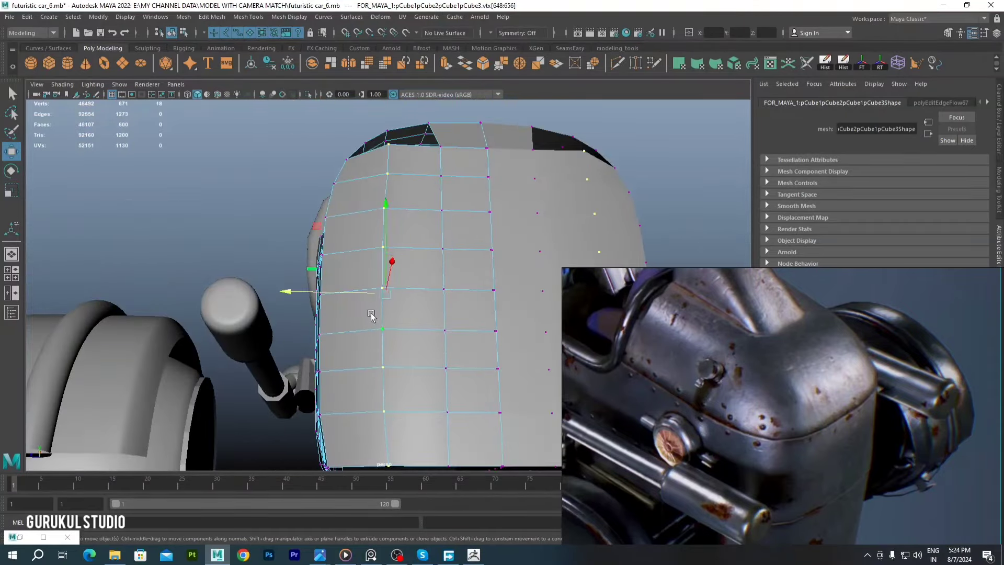
pyautogui.keyDown('alt'); pyautogui.moveTo(369, 313); pyautogui.dragTo(400, 263); pyautogui.keyUp('alt')
pyautogui.press('r')
# Bridge the open edges between roof arch and body block, then inspect the result
pyautogui.moveTo(400, 263); pyautogui.dragTo(403, 209, button='right')
pyautogui.keyDown('shift'); pyautogui.moveTo(406, 306); pyautogui.dragTo(413, 297, button='right'); pyautogui.keyUp('shift')
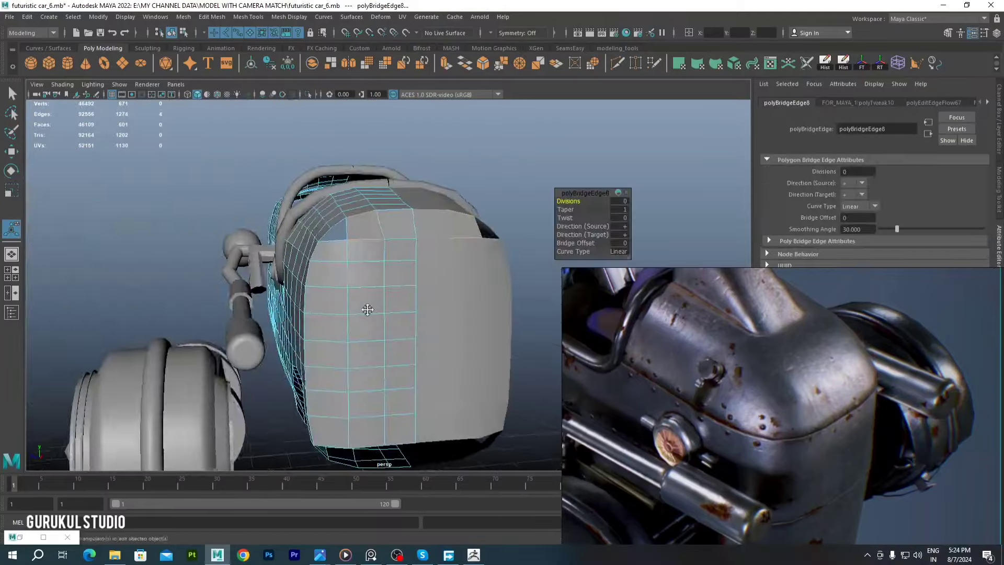
pyautogui.moveTo(407, 306)
pyautogui.keyDown('alt'); pyautogui.mouseDown()
pyautogui.moveTo(347, 354)
pyautogui.moveTo(383, 309)
pyautogui.moveTo(366, 251)
pyautogui.moveTo(397, 218)
pyautogui.moveTo(406, 236)
pyautogui.mouseUp(); pyautogui.keyUp('alt')
pyautogui.press('F9')
pyautogui.moveTo(406, 235); pyautogui.dragTo(406, 211, button='right')
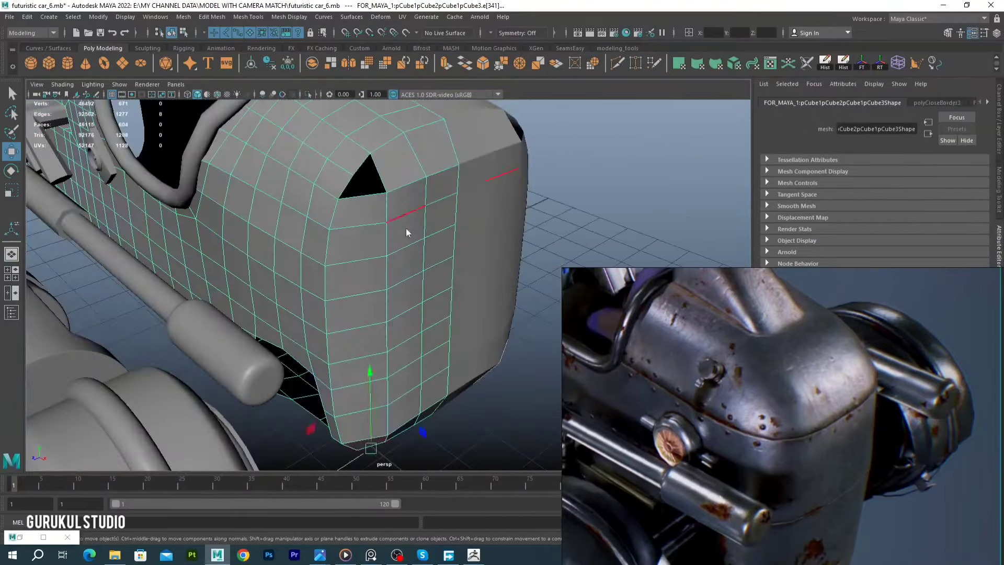
pyautogui.moveTo(406, 228)
pyautogui.keyDown('alt'); pyautogui.mouseDown()
pyautogui.moveTo(394, 188)
pyautogui.moveTo(385, 256)
pyautogui.mouseUp(); pyautogui.keyUp('alt')
# Fill the remaining body hole and even out the edge flow around the corner
pyautogui.keyDown('alt'); pyautogui.moveTo(376, 217); pyautogui.dragTo(366, 291); pyautogui.keyUp('alt')
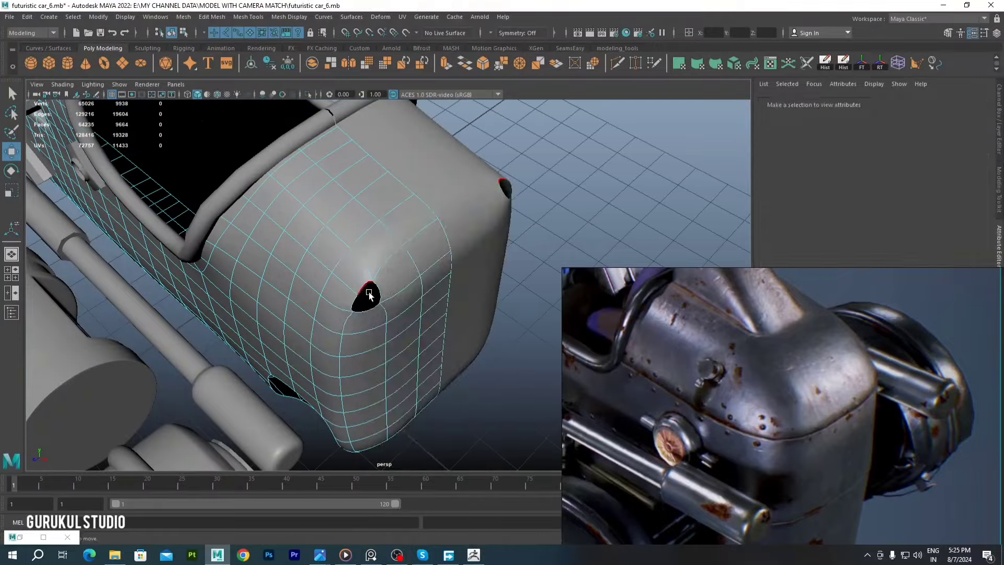
pyautogui.keyDown('shift'); pyautogui.moveTo(415, 258); pyautogui.dragTo(413, 366, button='right'); pyautogui.keyUp('shift')
pyautogui.moveTo(412, 366)
pyautogui.keyDown('alt'); pyautogui.mouseDown()
pyautogui.moveTo(354, 162)
pyautogui.moveTo(370, 227)
pyautogui.moveTo(393, 203)
pyautogui.mouseUp(); pyautogui.keyUp('alt')
pyautogui.click(373, 227)
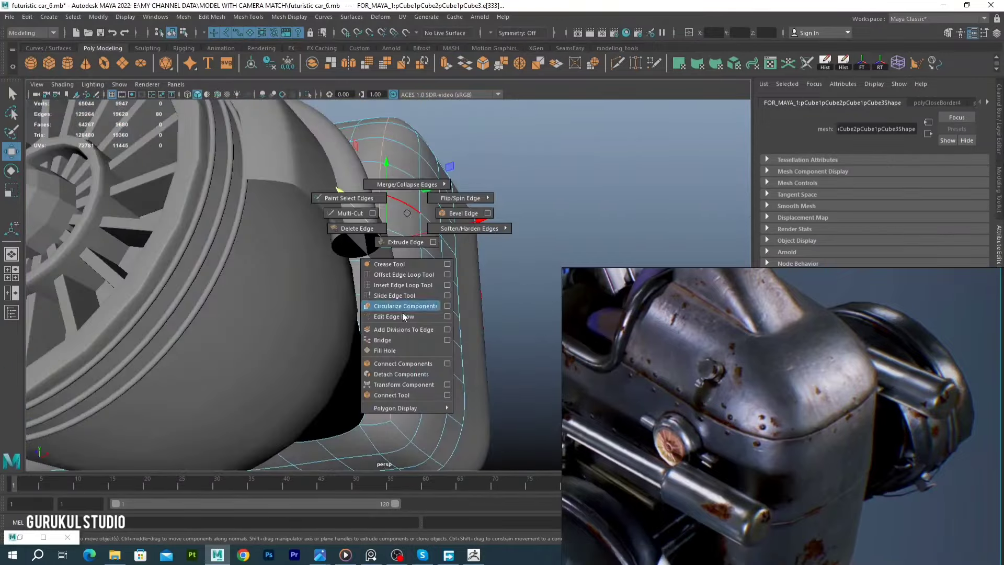
pyautogui.keyDown('shift'); pyautogui.moveTo(393, 203); pyautogui.dragTo(400, 299, button='right'); pyautogui.keyUp('shift')
pyautogui.keyDown('alt'); pyautogui.moveTo(399, 299); pyautogui.dragTo(335, 262); pyautogui.keyUp('alt')
# Select corner vertices near the hole and try nudging one outward, undoing the move
pyautogui.click(334, 268)
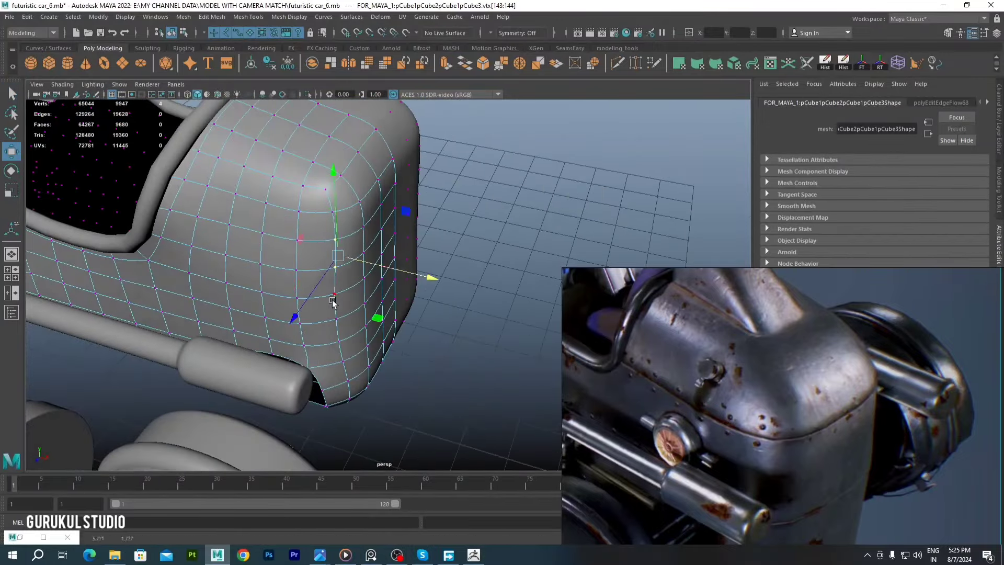
pyautogui.moveTo(356, 320)
pyautogui.keyDown('alt'); pyautogui.mouseDown()
pyautogui.moveTo(293, 230)
pyautogui.moveTo(238, 265)
pyautogui.moveTo(305, 205)
pyautogui.moveTo(312, 159)
pyautogui.mouseUp(); pyautogui.keyUp('alt')
pyautogui.click(238, 265)
pyautogui.click(312, 158)
pyautogui.moveTo(310, 211)
pyautogui.keyDown('alt'); pyautogui.mouseDown()
pyautogui.moveTo(331, 278)
pyautogui.moveTo(317, 183)
pyautogui.mouseUp(); pyautogui.keyUp('alt')
pyautogui.keyDown('alt'); pyautogui.moveTo(333, 359); pyautogui.dragTo(353, 164); pyautogui.keyUp('alt')
pyautogui.hotkey('ctrl', 'z')
# Select edges on the body side, then pick a single vertex on the top
pyautogui.moveTo(351, 209); pyautogui.dragTo(351, 181, button='right')
pyautogui.click(377, 293)
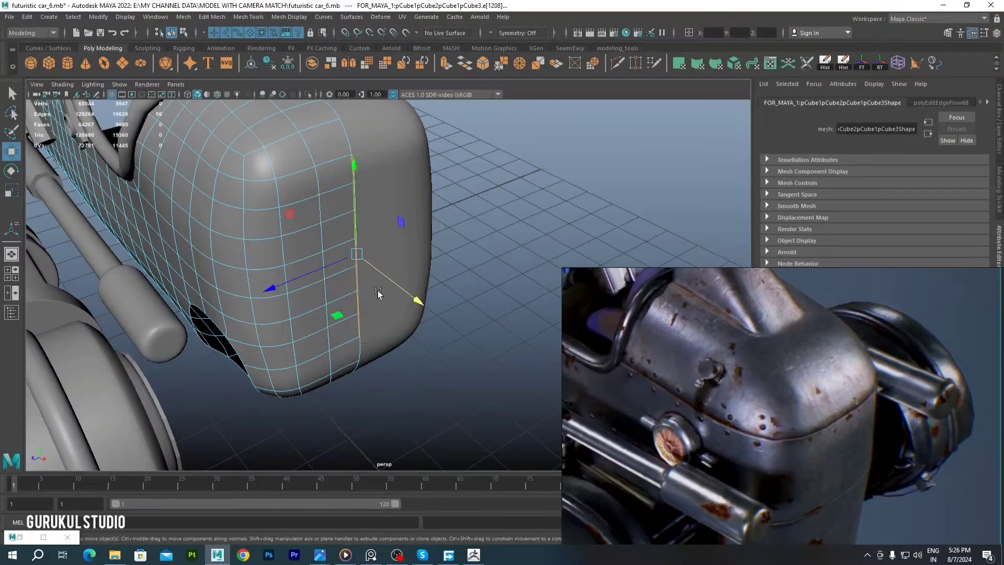
pyautogui.click(355, 272)
pyautogui.moveTo(356, 272)
pyautogui.keyDown('alt'); pyautogui.mouseDown()
pyautogui.moveTo(338, 301)
pyautogui.moveTo(376, 269)
pyautogui.moveTo(413, 335)
pyautogui.moveTo(372, 218)
pyautogui.moveTo(415, 295)
pyautogui.mouseUp(); pyautogui.keyUp('alt')
pyautogui.press('F9')
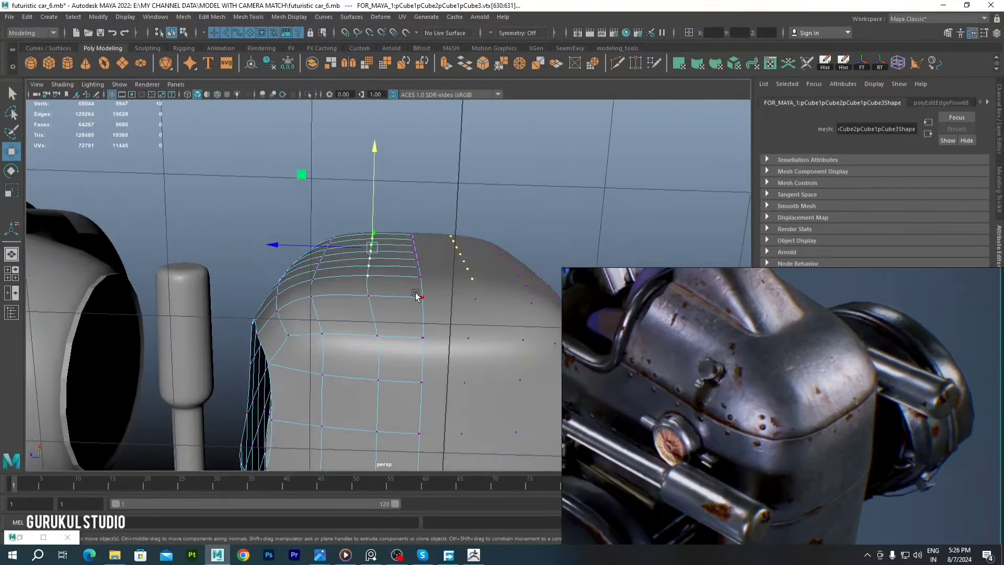
pyautogui.click(364, 252)
pyautogui.keyDown('alt'); pyautogui.moveTo(364, 252); pyautogui.dragTo(329, 312); pyautogui.keyUp('alt')
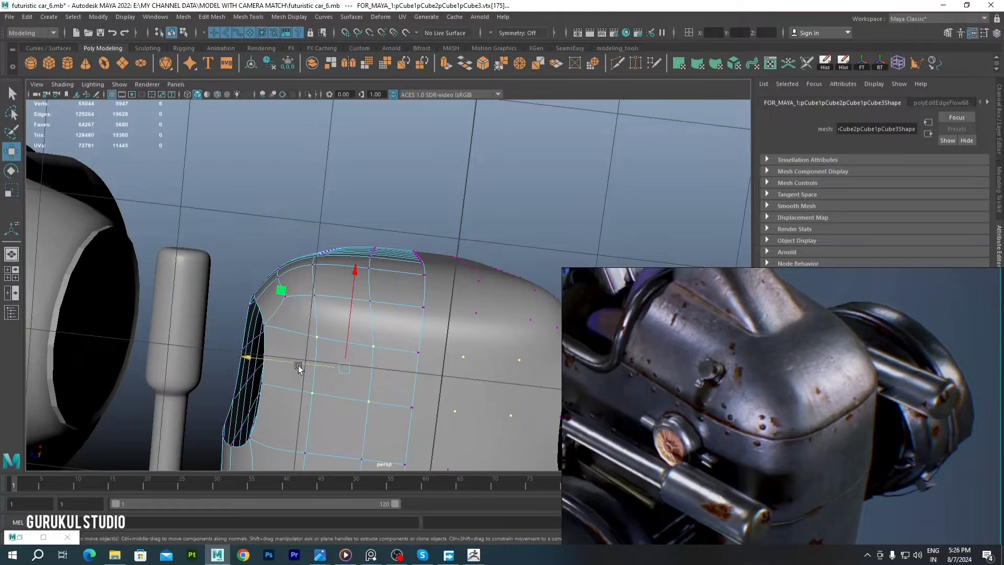
pyautogui.moveTo(298, 368)
pyautogui.keyDown('alt'); pyautogui.mouseDown()
pyautogui.moveTo(340, 277)
pyautogui.moveTo(251, 314)
pyautogui.moveTo(352, 255)
pyautogui.moveTo(354, 278)
pyautogui.moveTo(410, 146)
pyautogui.moveTo(396, 293)
pyautogui.moveTo(503, 300)
pyautogui.moveTo(470, 279)
pyautogui.moveTo(460, 250)
pyautogui.moveTo(434, 356)
pyautogui.moveTo(460, 373)
pyautogui.moveTo(418, 335)
pyautogui.moveTo(439, 314)
pyautogui.moveTo(420, 275)
pyautogui.moveTo(450, 206)
pyautogui.moveTo(365, 280)
pyautogui.moveTo(388, 219)
pyautogui.moveTo(414, 325)
pyautogui.moveTo(341, 295)
pyautogui.moveTo(386, 224)
pyautogui.mouseUp(); pyautogui.keyUp('alt')
# Scale and move the vertex loop around the car front, then select a body edge loop
pyautogui.press('r')
pyautogui.click(434, 355)
pyautogui.press('w')
pyautogui.doubleClick(434, 309)
pyautogui.press('w')
pyautogui.press('F8')
pyautogui.press('q')
pyautogui.press('F10')
pyautogui.doubleClick(387, 224)
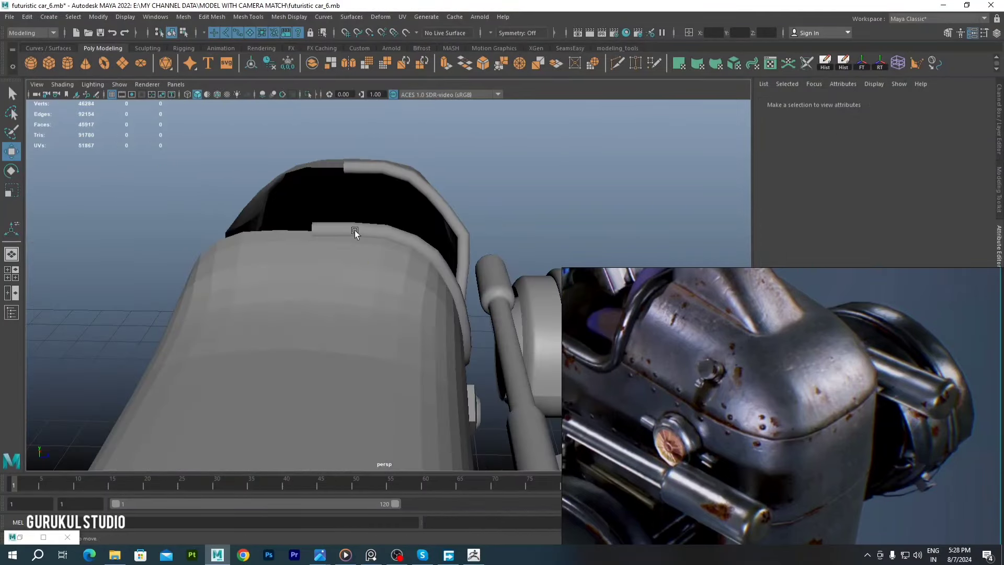
# Straighten the pCylinder5 side cap disc to Rotate Z -0.296 and select its outer face
pyautogui.click(359, 219)
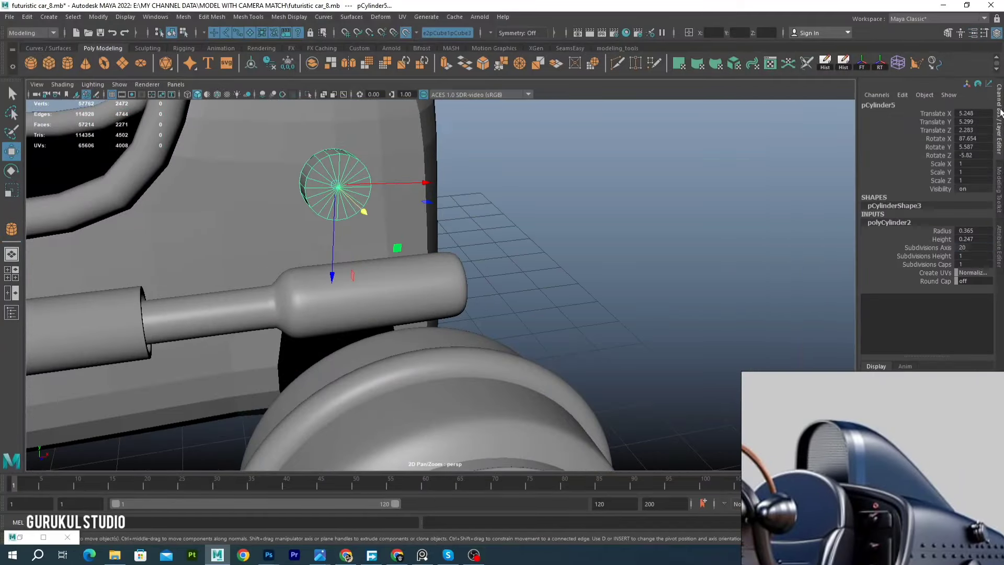
pyautogui.scroll(3, 342, 287)
pyautogui.press('r')
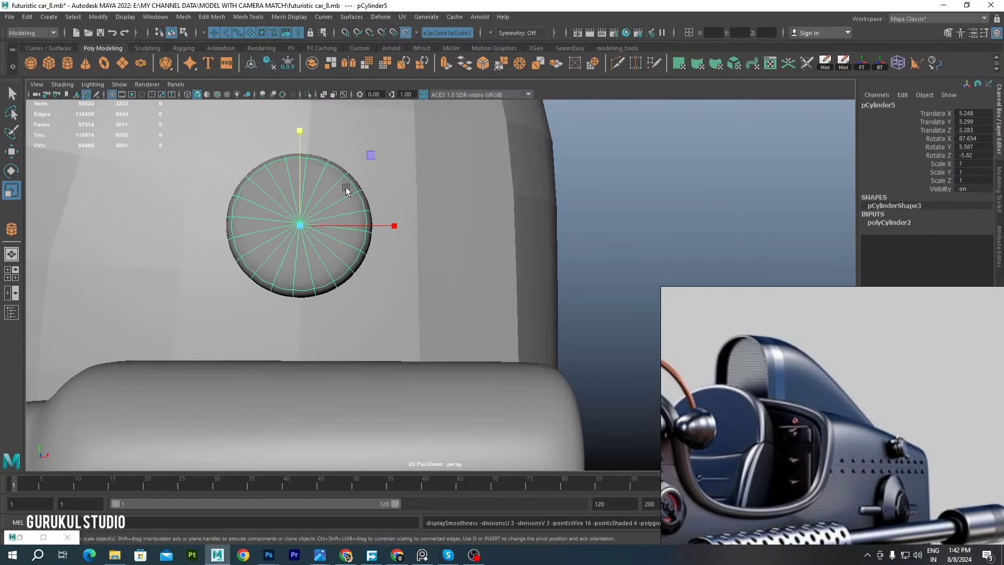
pyautogui.press('e')
pyautogui.moveTo(360, 152); pyautogui.dragTo(272, 196)
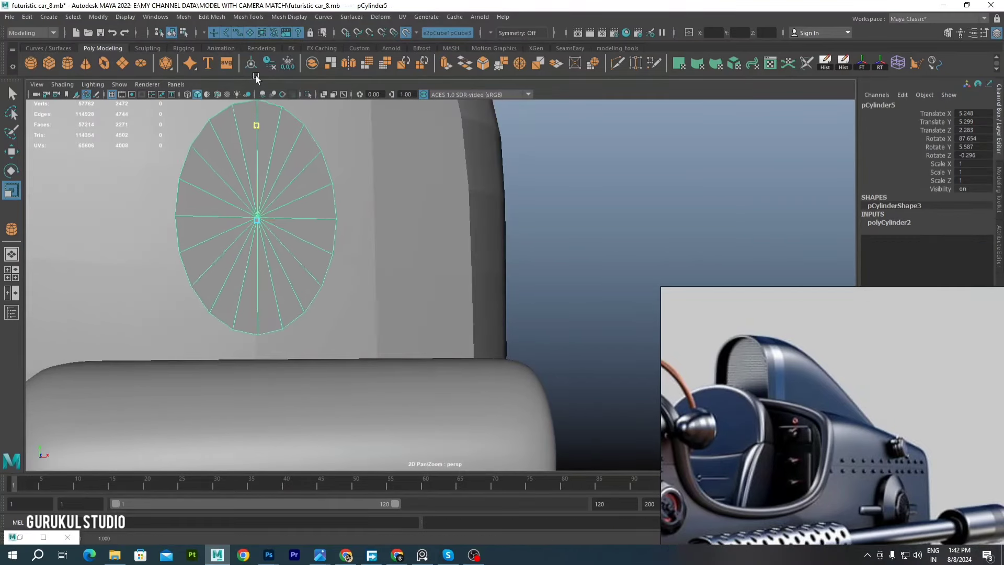
pyautogui.moveTo(225, 178); pyautogui.dragTo(192, 196, button='right')
pyautogui.moveTo(157, 104); pyautogui.dragTo(345, 340)
# Extrude the disc's outer face with 0.2 offset and push the inner face outward
pyautogui.keyDown('shift'); pyautogui.moveTo(191, 168); pyautogui.dragTo(157, 147, button='right'); pyautogui.keyUp('shift')
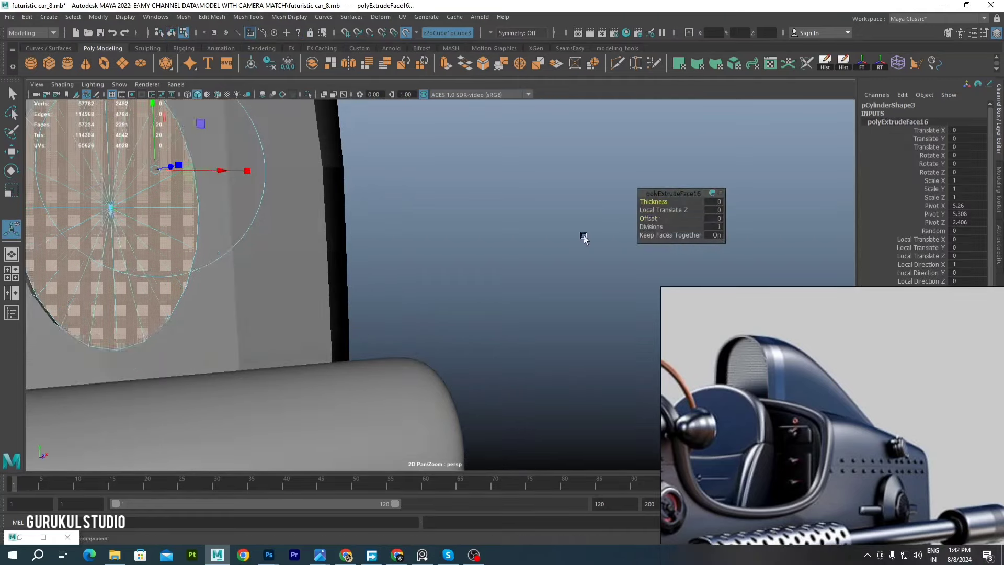
pyautogui.moveTo(651, 218); pyautogui.dragTo(680, 218)
pyautogui.moveTo(313, 210)
pyautogui.keyDown('alt'); pyautogui.mouseDown()
pyautogui.moveTo(188, 161)
pyautogui.moveTo(273, 220)
pyautogui.mouseUp(); pyautogui.keyUp('alt')
pyautogui.press('w')
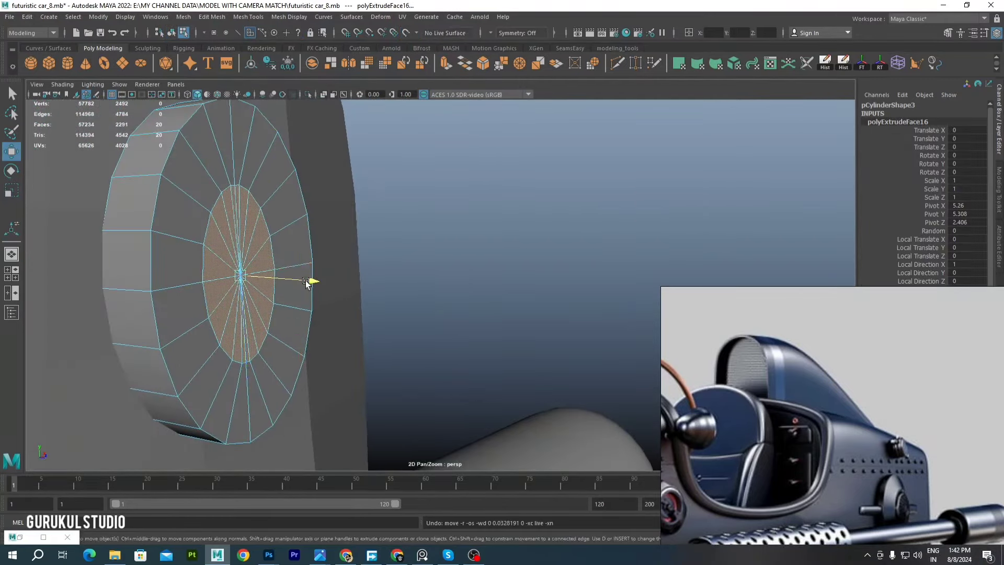
pyautogui.moveTo(313, 280); pyautogui.dragTo(325, 286)
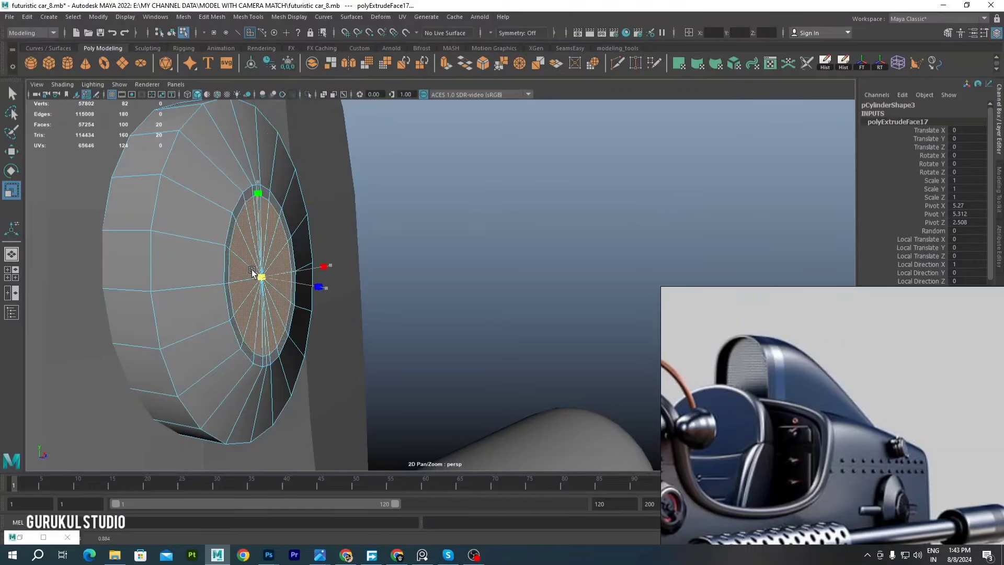
# Extract the centre faces into a separate disk, isolate it, and extrude its faces
pyautogui.keyDown('shift'); pyautogui.moveTo(253, 272); pyautogui.dragTo(225, 314, button='right'); pyautogui.keyUp('shift')
pyautogui.rightClick(261, 239)
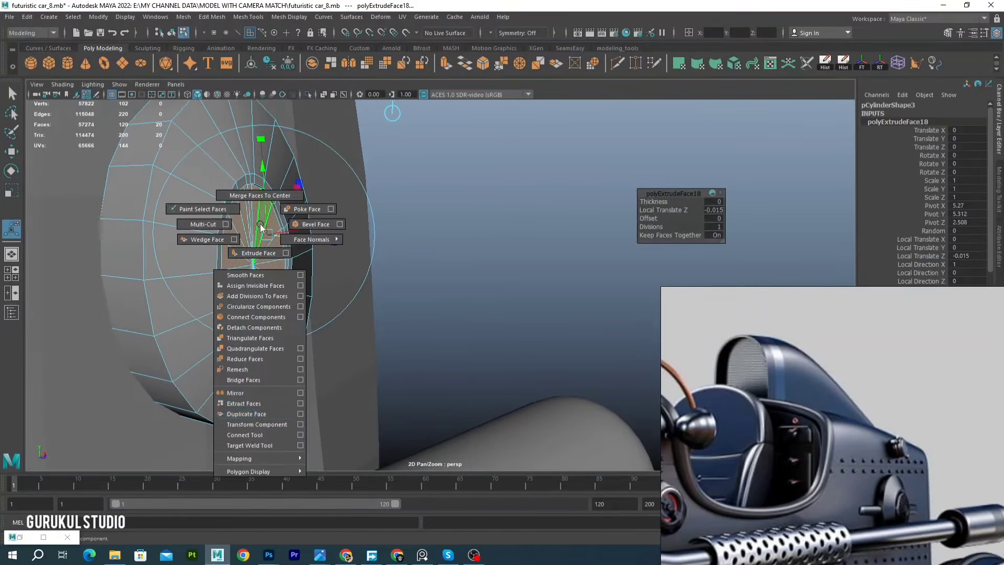
pyautogui.click(312, 224)
pyautogui.hotkey('ctrl', '1')
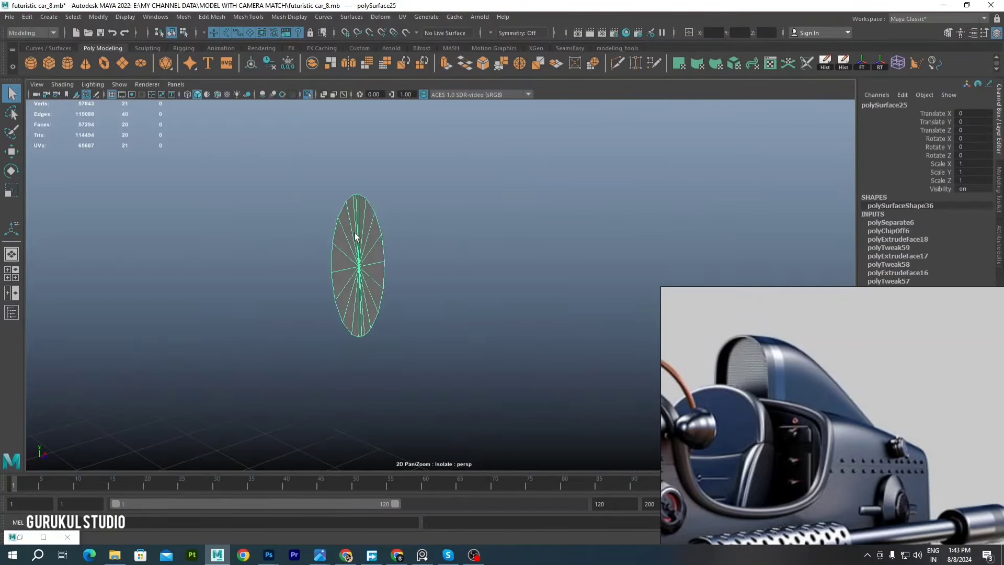
pyautogui.hotkey('ctrl', 'e')
# Restore the surrounding body geometry and bevel the disc's rim edge loop
pyautogui.click(310, 96)
pyautogui.scroll(3, 383, 258)
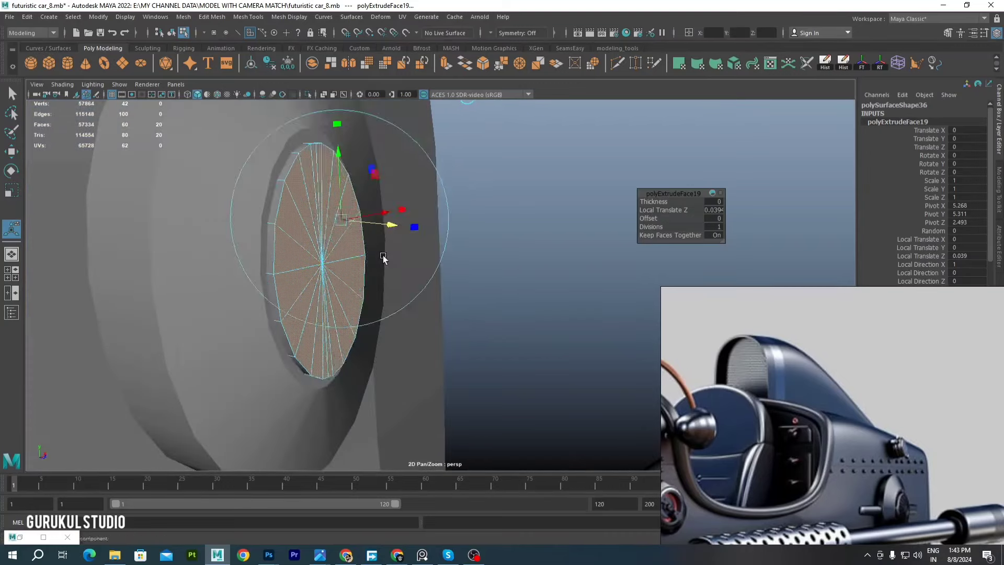
pyautogui.keyDown('alt'); pyautogui.moveTo(329, 211); pyautogui.dragTo(314, 231); pyautogui.keyUp('alt')
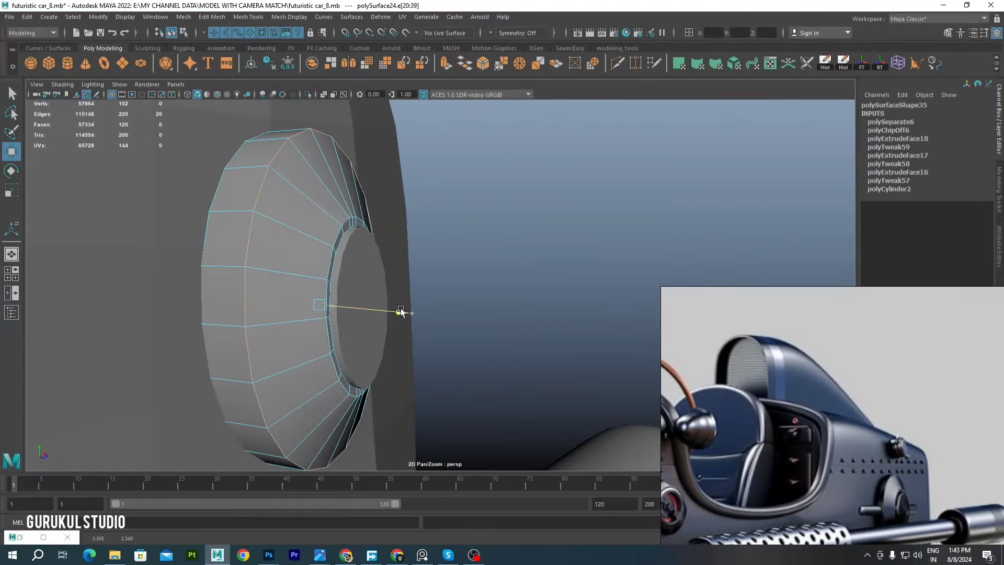
pyautogui.keyDown('shift'); pyautogui.moveTo(321, 244); pyautogui.dragTo(277, 222, button='right'); pyautogui.keyUp('shift')
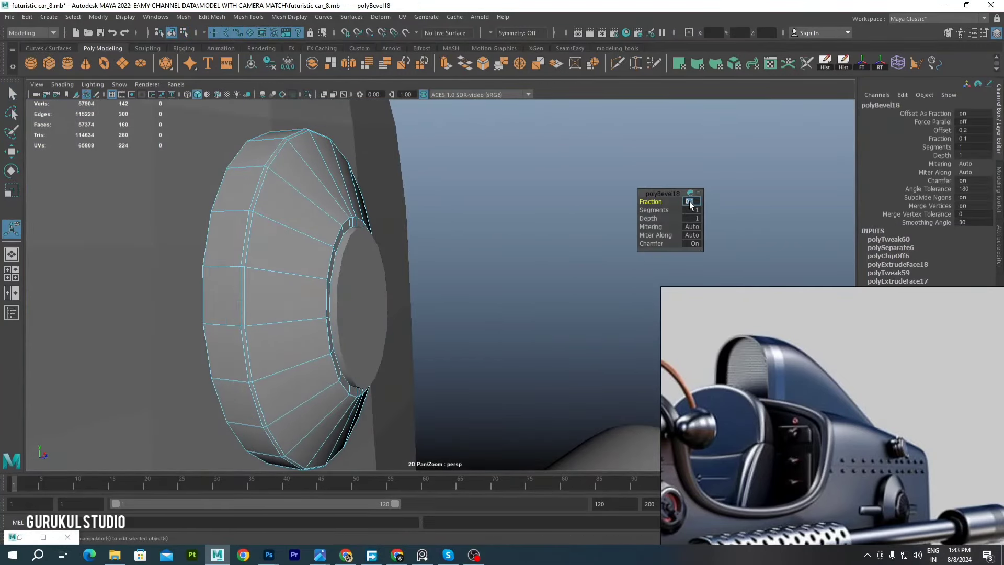
# Isolate the disc and bevel its inner edge loop
pyautogui.click(585, 228)
pyautogui.keyDown('alt'); pyautogui.moveTo(585, 228); pyautogui.dragTo(308, 255); pyautogui.keyUp('alt')
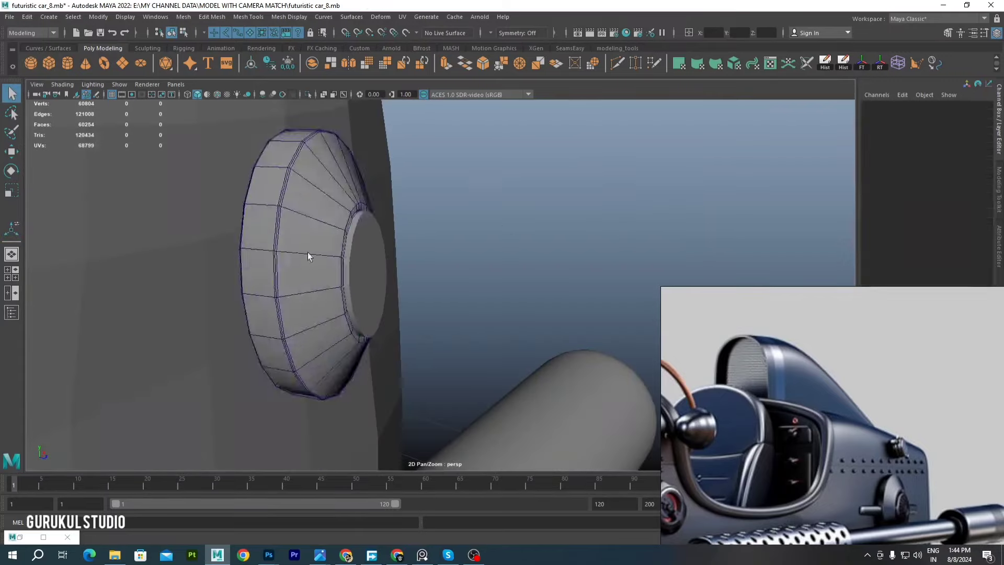
pyautogui.click(309, 93)
pyautogui.keyDown('shift'); pyautogui.moveTo(394, 185); pyautogui.dragTo(350, 166, button='right'); pyautogui.keyUp('shift')
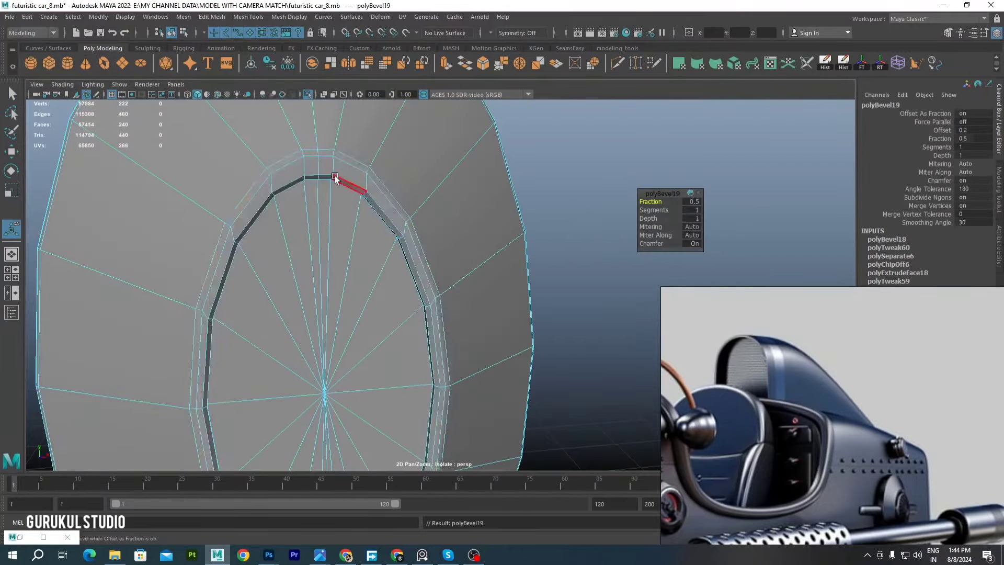
pyautogui.press('F8')
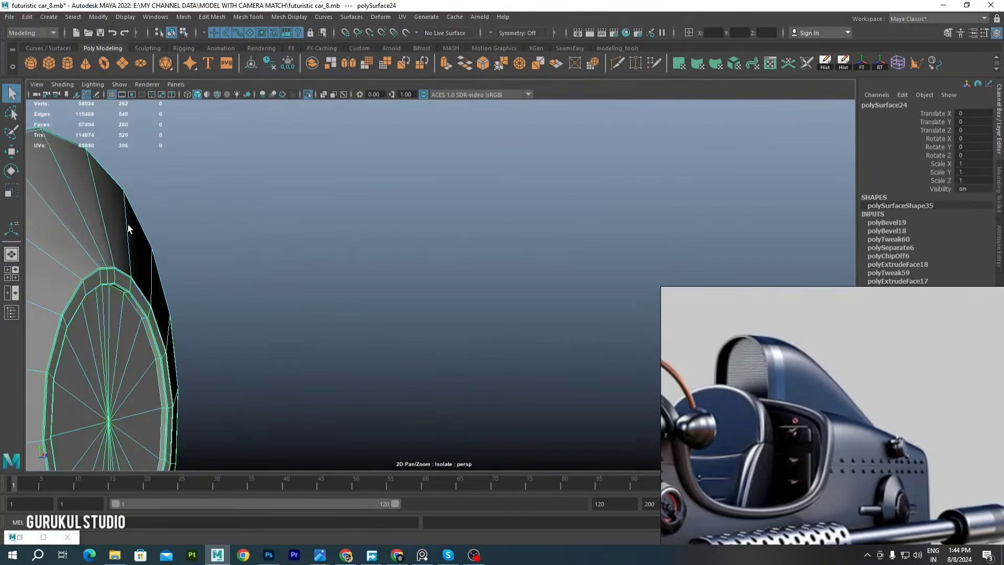
# Bevel another edge loop on the disc and check it with smooth preview
pyautogui.keyDown('alt'); pyautogui.moveTo(127, 225); pyautogui.dragTo(371, 275); pyautogui.keyUp('alt')
pyautogui.scroll(5, 215, 192)
pyautogui.press('1')
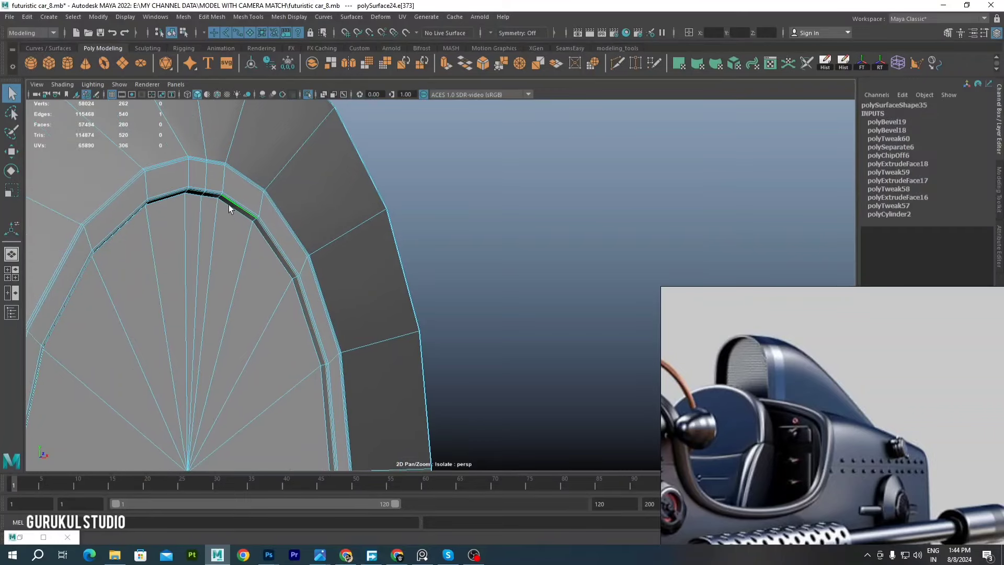
pyautogui.keyDown('shift'); pyautogui.moveTo(340, 167); pyautogui.dragTo(425, 260, button='right'); pyautogui.keyUp('shift')
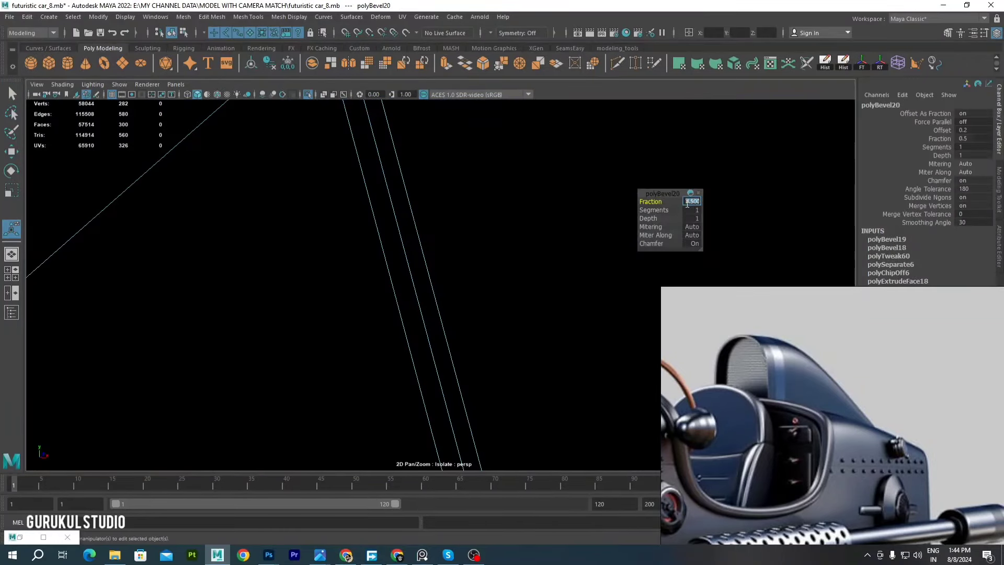
pyautogui.press('F8')
pyautogui.click(482, 133)
pyautogui.press('3')
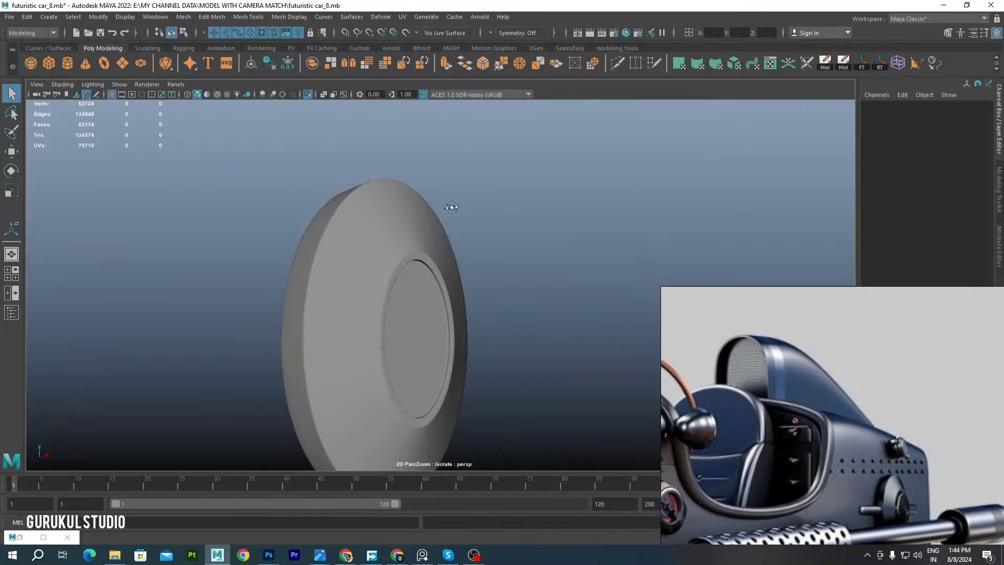
pyautogui.scroll(3, 439, 247)
# Select the inner side cap disc and nudge it slightly outward
pyautogui.click(438, 246)
pyautogui.press('r')
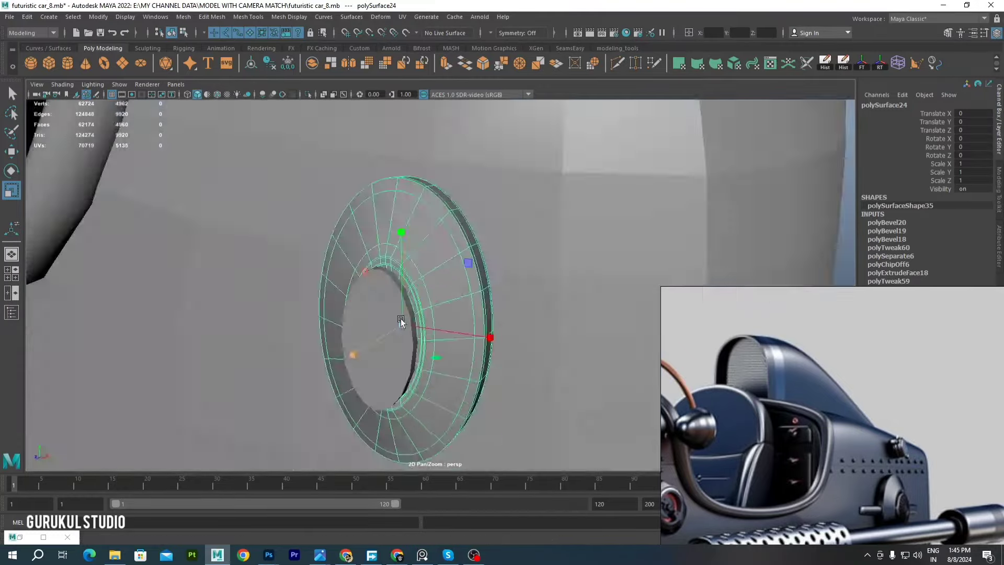
pyautogui.scroll(-3, 401, 320)
pyautogui.click(401, 320)
pyautogui.press('w')
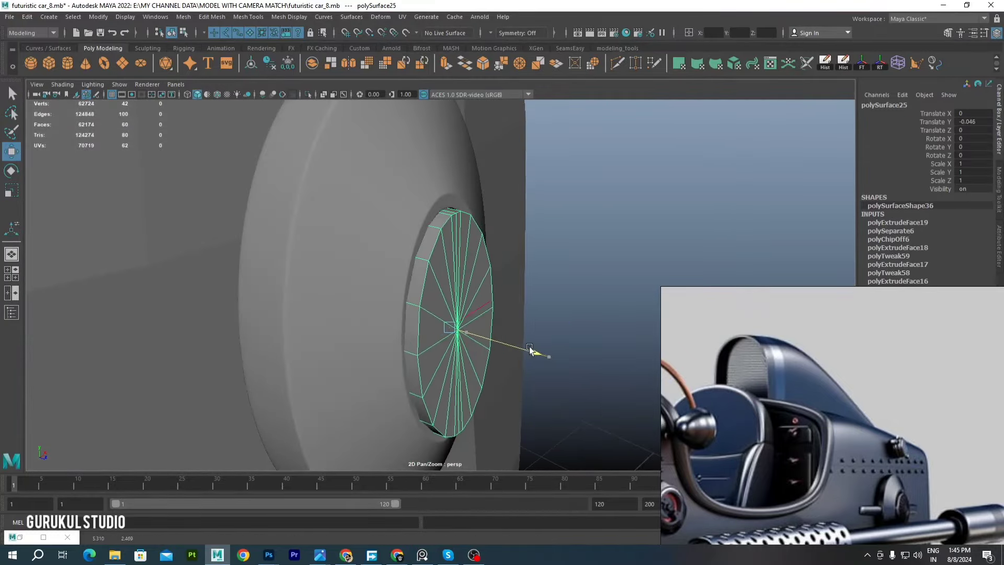
pyautogui.scroll(4, 474, 320)
pyautogui.moveTo(474, 320); pyautogui.dragTo(477, 320)
pyautogui.moveTo(476, 320)
pyautogui.keyDown('alt'); pyautogui.mouseDown()
pyautogui.moveTo(486, 340)
pyautogui.moveTo(376, 262)
pyautogui.moveTo(429, 345)
pyautogui.moveTo(484, 312)
pyautogui.mouseUp(); pyautogui.keyUp('alt')
# Bevel the isolated inner disc at fraction 0.2, then bring back the rest of the car
pyautogui.hotkey('ctrl', '1')
pyautogui.keyDown('shift'); pyautogui.moveTo(455, 217); pyautogui.dragTo(529, 216, button='right'); pyautogui.keyUp('shift')
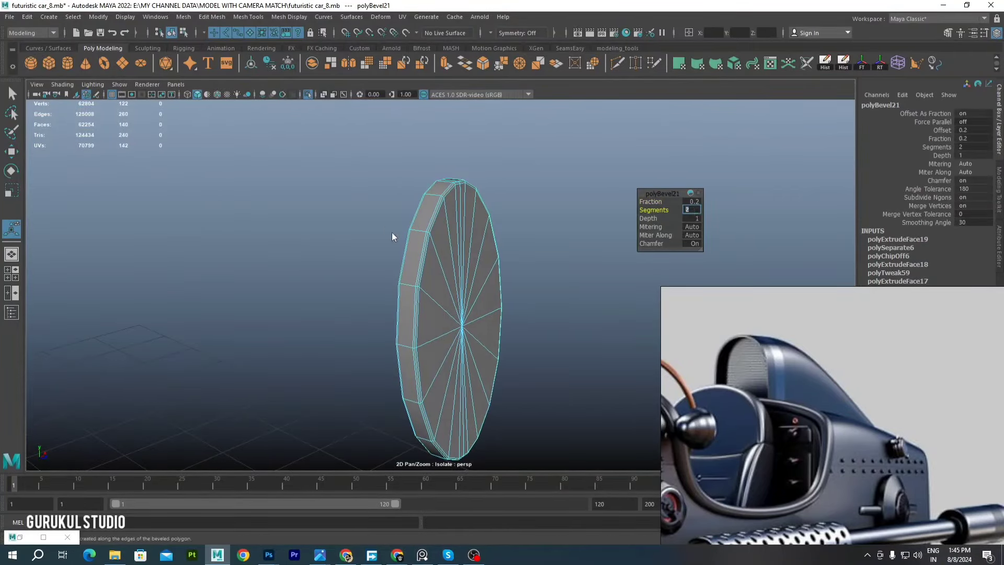
pyautogui.hotkey('ctrl', '1')
pyautogui.moveTo(529, 146)
pyautogui.keyDown('alt'); pyautogui.mouseDown()
pyautogui.moveTo(405, 260)
pyautogui.moveTo(486, 298)
pyautogui.mouseUp(); pyautogui.keyUp('alt')
pyautogui.moveTo(445, 265); pyautogui.dragTo(468, 562, button='right')
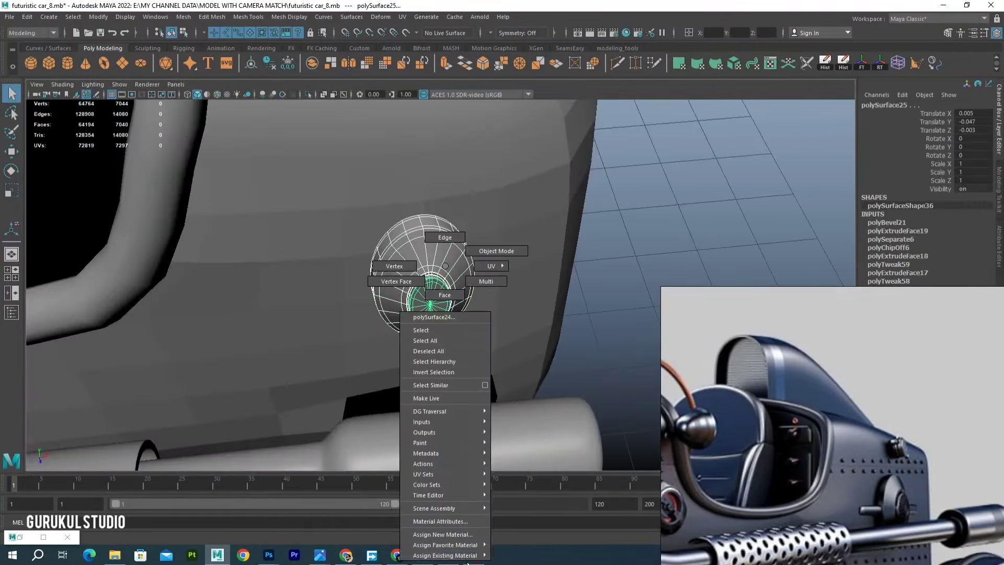
pyautogui.scroll(-5, 411, 327)
pyautogui.keyDown('alt'); pyautogui.moveTo(411, 326); pyautogui.dragTo(537, 168); pyautogui.keyUp('alt')
# Select the whole car and assign it a new aiStandardSurface material
pyautogui.scroll(5, 435, 284)
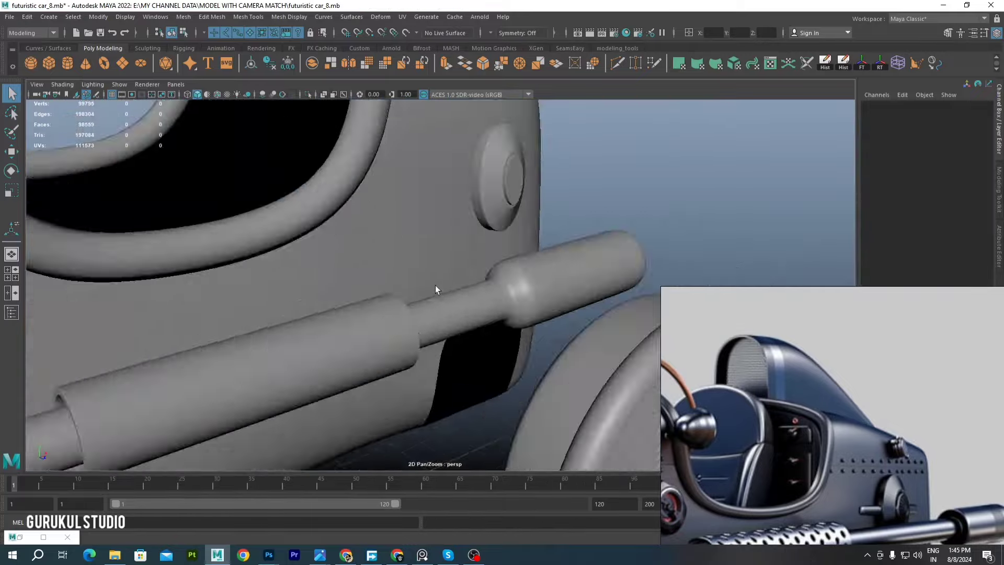
pyautogui.press('\\')
pyautogui.moveTo(334, 285); pyautogui.dragTo(667, 381)
pyautogui.press('4')
pyautogui.moveTo(470, 293); pyautogui.dragTo(444, 327, button='right')
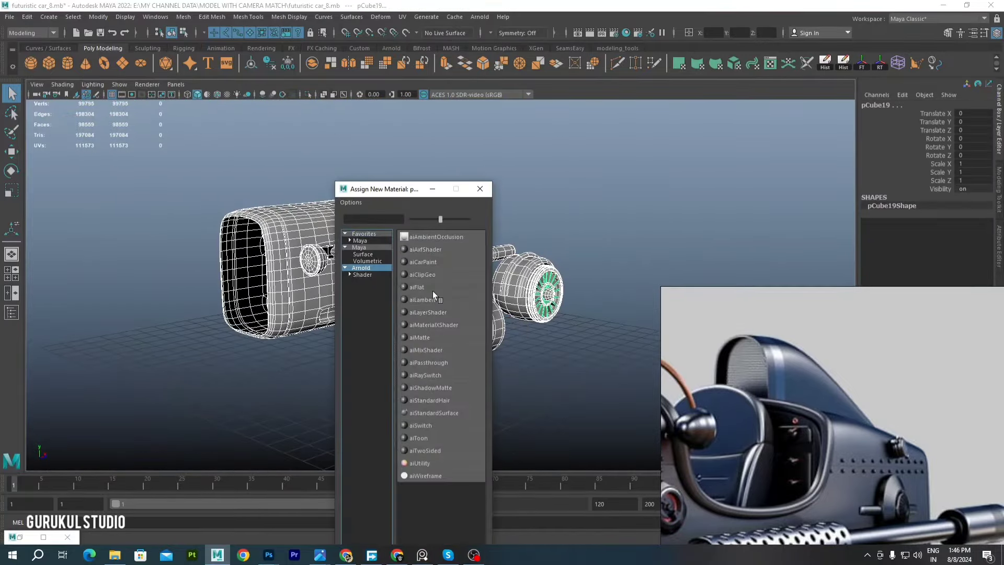
pyautogui.click(434, 412)
pyautogui.press('5')
# Clear the selection and orbit around the car to inspect the side rod and disc
pyautogui.scroll(3, 522, 221)
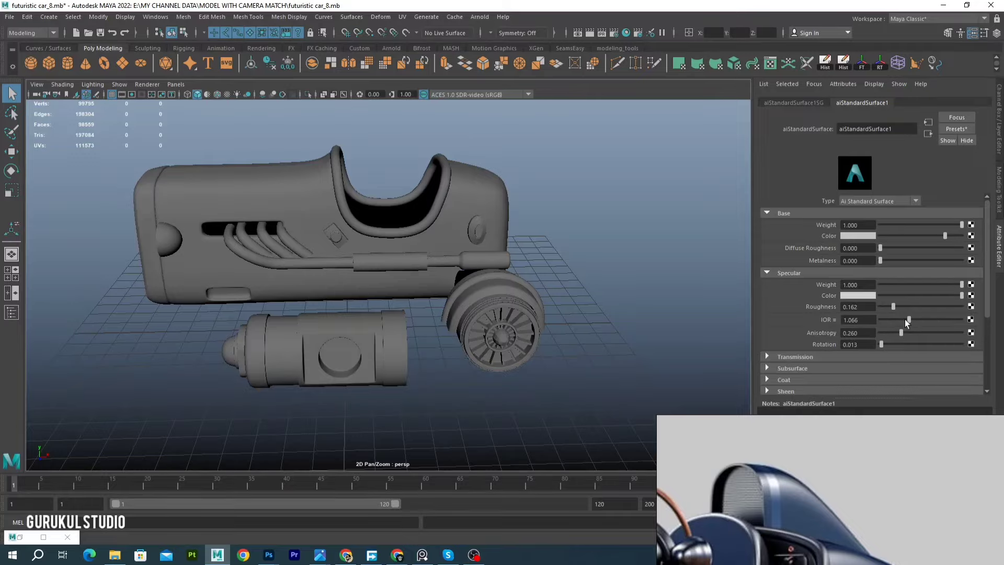
pyautogui.scroll(4, 502, 302)
pyautogui.scroll(2, 511, 281)
pyautogui.click(510, 281)
pyautogui.moveTo(547, 262)
pyautogui.keyDown('alt'); pyautogui.mouseDown()
pyautogui.moveTo(398, 268)
pyautogui.moveTo(501, 326)
pyautogui.mouseUp(); pyautogui.keyUp('alt')
pyautogui.scroll(-3, 501, 325)
pyautogui.scroll(5, 357, 252)
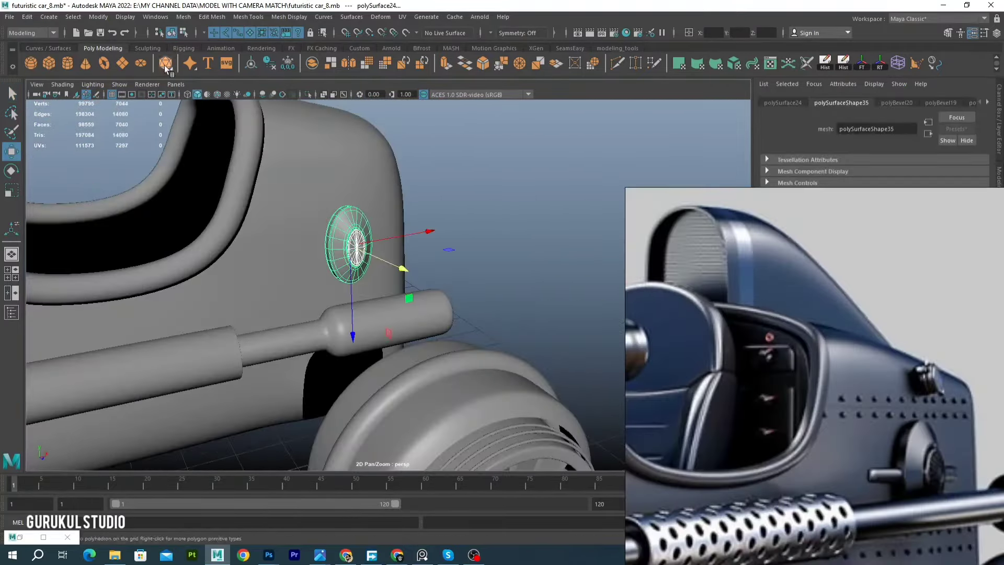
pyautogui.keyDown('alt'); pyautogui.moveTo(410, 234); pyautogui.dragTo(318, 249); pyautogui.keyUp('alt')
pyautogui.press('F11')
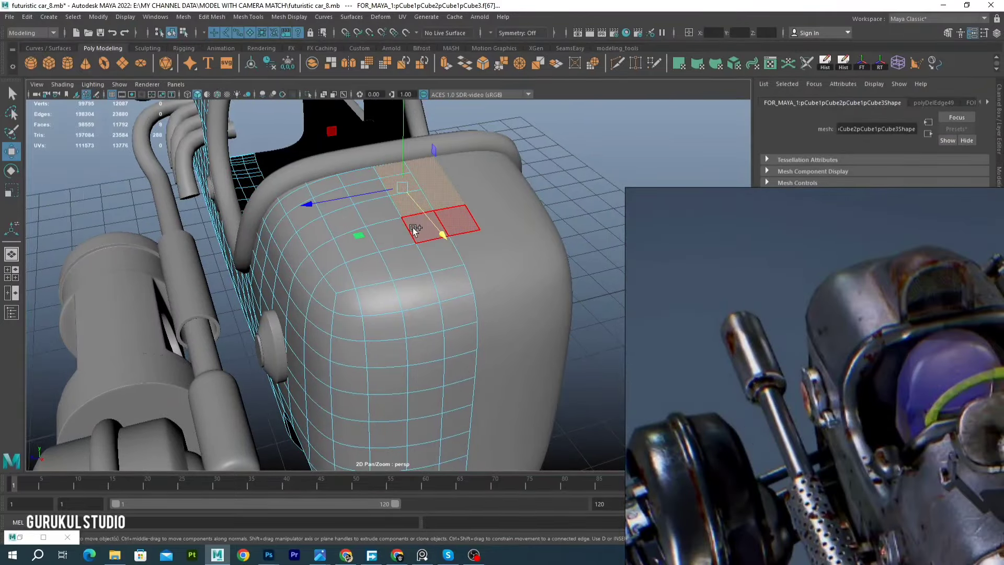
# Extrude the selected top faces of the rear body
pyautogui.keyDown('shift'); pyautogui.click(413, 227); pyautogui.keyUp('shift')
pyautogui.moveTo(426, 250)
pyautogui.keyDown('alt'); pyautogui.mouseDown()
pyautogui.moveTo(380, 303)
pyautogui.moveTo(427, 339)
pyautogui.mouseUp(); pyautogui.keyUp('alt')
pyautogui.hotkey('ctrl', 'e')
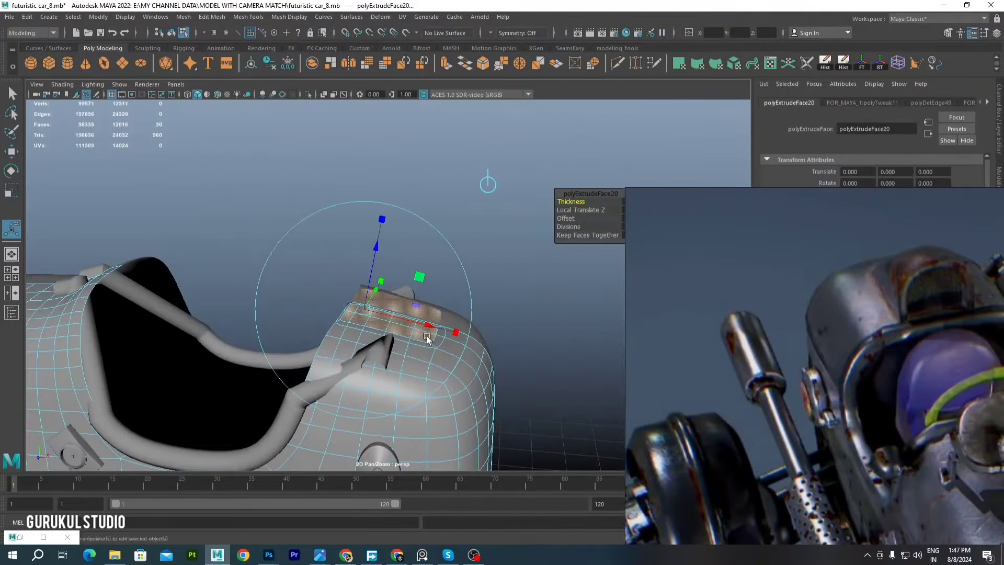
pyautogui.keyDown('alt'); pyautogui.moveTo(389, 235); pyautogui.dragTo(321, 303); pyautogui.keyUp('alt')
pyautogui.keyDown('alt'); pyautogui.moveTo(377, 383); pyautogui.dragTo(442, 314); pyautogui.keyUp('alt')
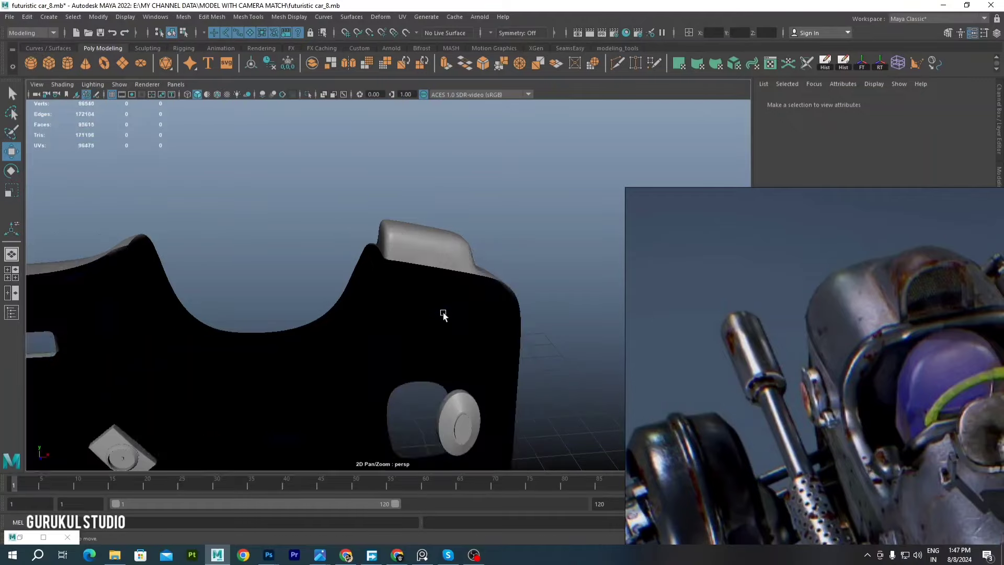
# Select face loops across the top and a band on the side of the body
pyautogui.click(376, 315)
pyautogui.keyDown('alt'); pyautogui.moveTo(376, 315); pyautogui.dragTo(535, 331); pyautogui.keyUp('alt')
pyautogui.moveTo(259, 247)
pyautogui.keyDown('alt'); pyautogui.mouseDown()
pyautogui.moveTo(300, 292)
pyautogui.moveTo(300, 206)
pyautogui.mouseUp(); pyautogui.keyUp('alt')
pyautogui.moveTo(439, 237); pyautogui.dragTo(439, 254, button='right')
pyautogui.doubleClick(438, 256)
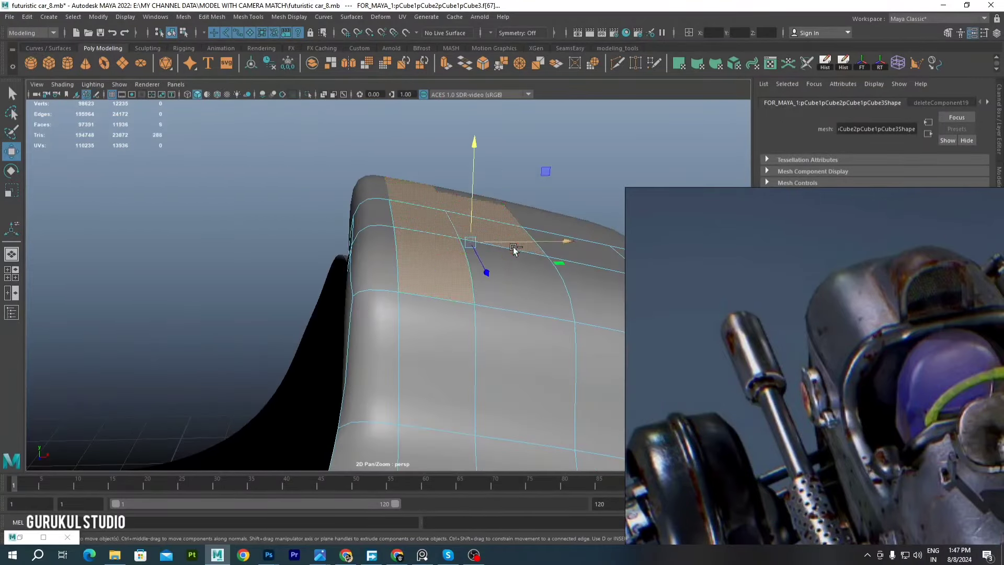
pyautogui.moveTo(515, 246)
pyautogui.keyDown('alt'); pyautogui.mouseDown()
pyautogui.moveTo(381, 292)
pyautogui.moveTo(392, 170)
pyautogui.mouseUp(); pyautogui.keyUp('alt')
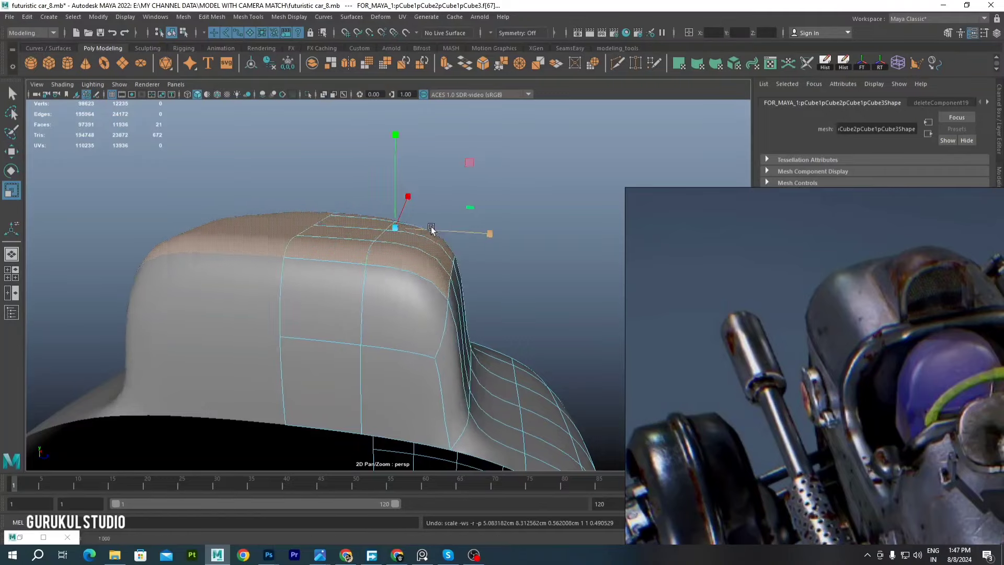
pyautogui.keyDown('alt'); pyautogui.moveTo(431, 229); pyautogui.dragTo(437, 219); pyautogui.keyUp('alt')
pyautogui.doubleClick(438, 219)
pyautogui.moveTo(505, 244)
pyautogui.keyDown('alt'); pyautogui.mouseDown()
pyautogui.moveTo(371, 325)
pyautogui.moveTo(366, 313)
pyautogui.moveTo(430, 315)
pyautogui.moveTo(368, 324)
pyautogui.mouseUp(); pyautogui.keyUp('alt')
pyautogui.doubleClick(446, 334)
# Turn off smooth preview, pick hump components, delete faces, then undo the deletion
pyautogui.press('1')
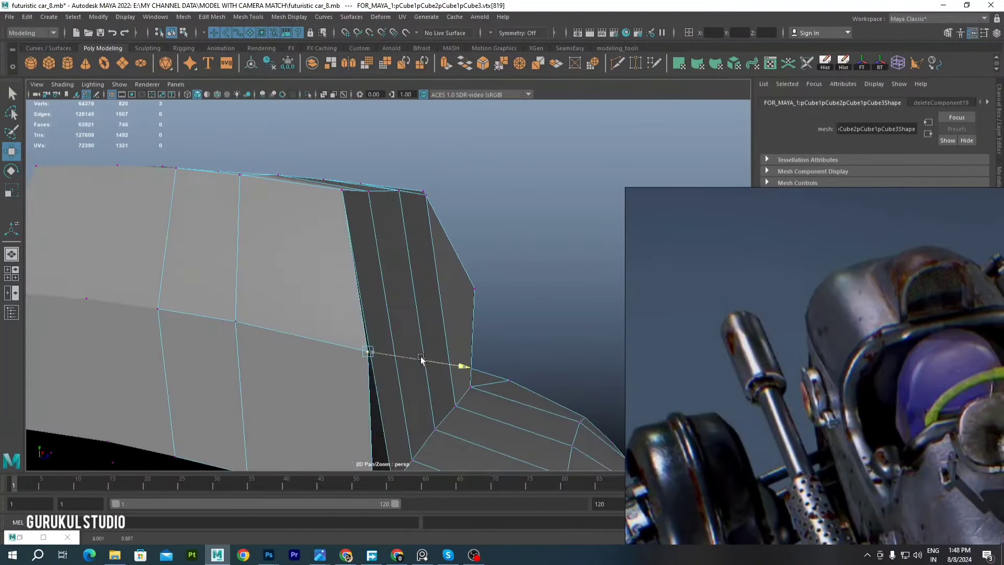
pyautogui.moveTo(420, 358)
pyautogui.keyDown('alt'); pyautogui.mouseDown()
pyautogui.moveTo(287, 336)
pyautogui.moveTo(401, 287)
pyautogui.moveTo(460, 245)
pyautogui.moveTo(366, 293)
pyautogui.mouseUp(); pyautogui.keyUp('alt')
pyautogui.click(471, 239)
pyautogui.click(326, 264)
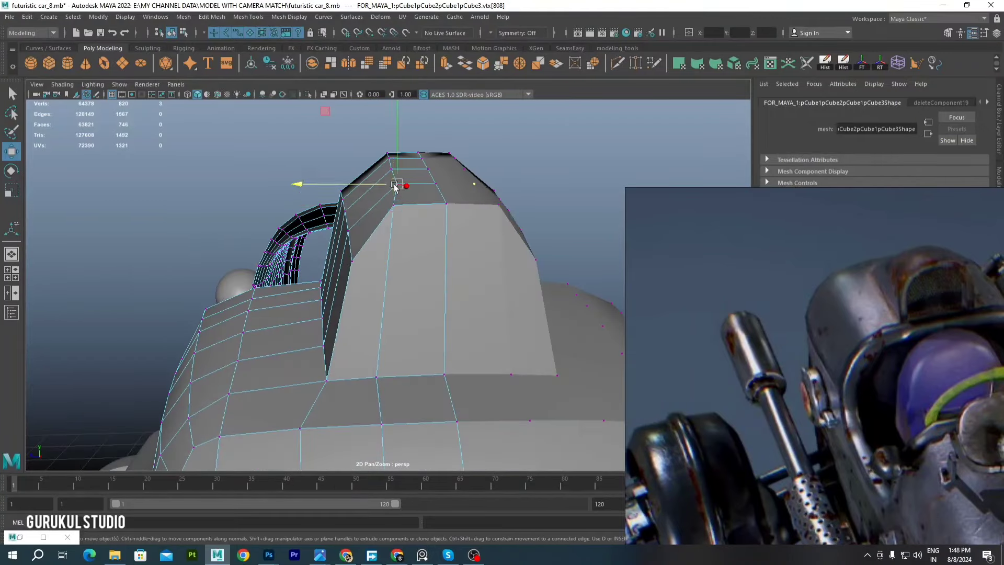
pyautogui.moveTo(394, 187)
pyautogui.keyDown('alt'); pyautogui.mouseDown()
pyautogui.moveTo(366, 219)
pyautogui.moveTo(381, 225)
pyautogui.mouseUp(); pyautogui.keyUp('alt')
pyautogui.press('Delete')
pyautogui.rightClick(405, 203)
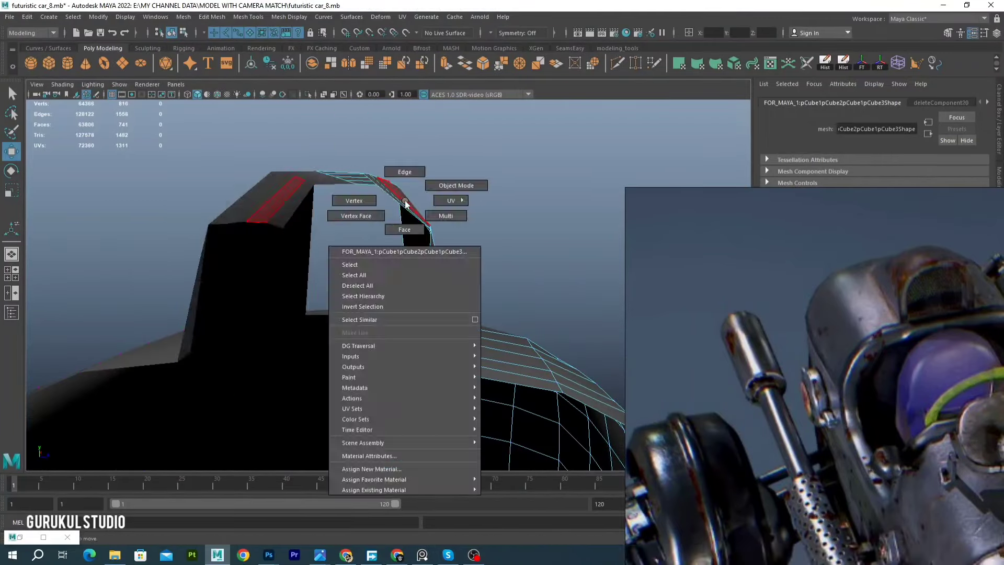
pyautogui.moveTo(406, 203); pyautogui.dragTo(404, 229, button='right')
pyautogui.hotkey('ctrl', 'z')
# Delete the unwanted faces on the hump and select a vertex on its edge
pyautogui.moveTo(484, 273)
pyautogui.keyDown('alt'); pyautogui.mouseDown()
pyautogui.moveTo(381, 308)
pyautogui.moveTo(381, 331)
pyautogui.moveTo(320, 206)
pyautogui.mouseUp(); pyautogui.keyUp('alt')
pyautogui.click(308, 214)
pyautogui.press('Delete')
pyautogui.press('F9')
pyautogui.click(450, 160)
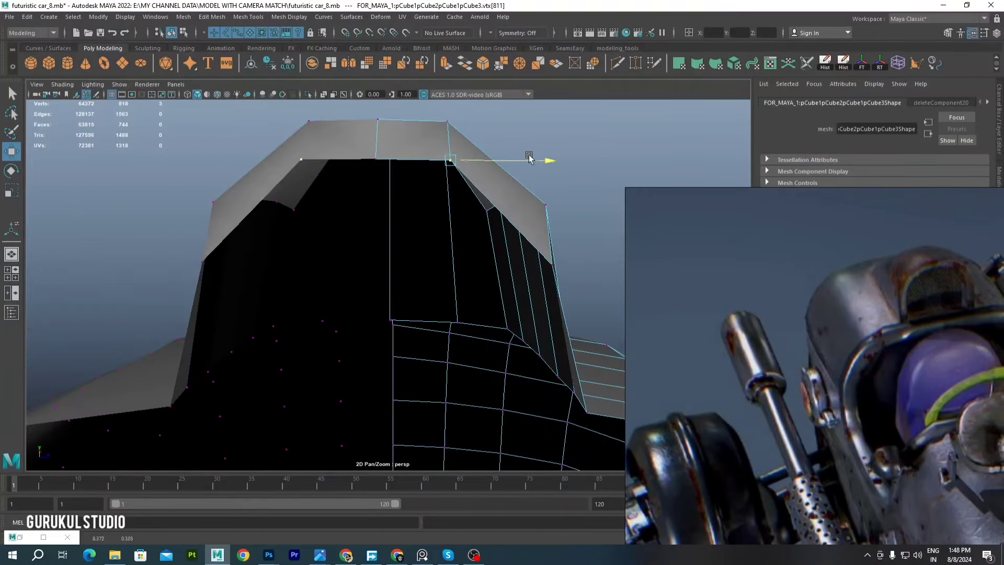
pyautogui.press('space')
pyautogui.press('space')
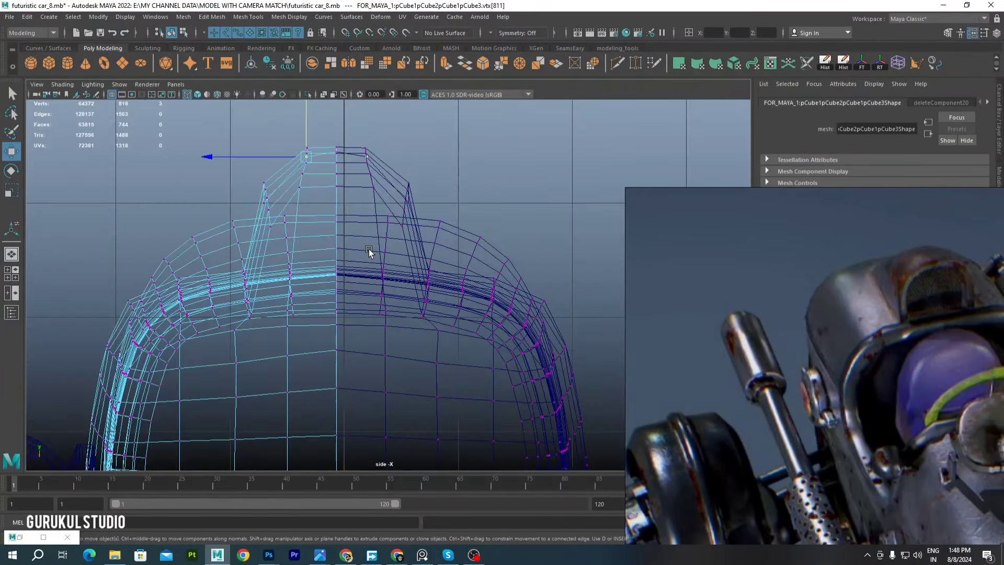
# In the left side view, select and move a pair of hump vertices
pyautogui.scroll(5, 392, 217)
pyautogui.press('5')
pyautogui.click(392, 217)
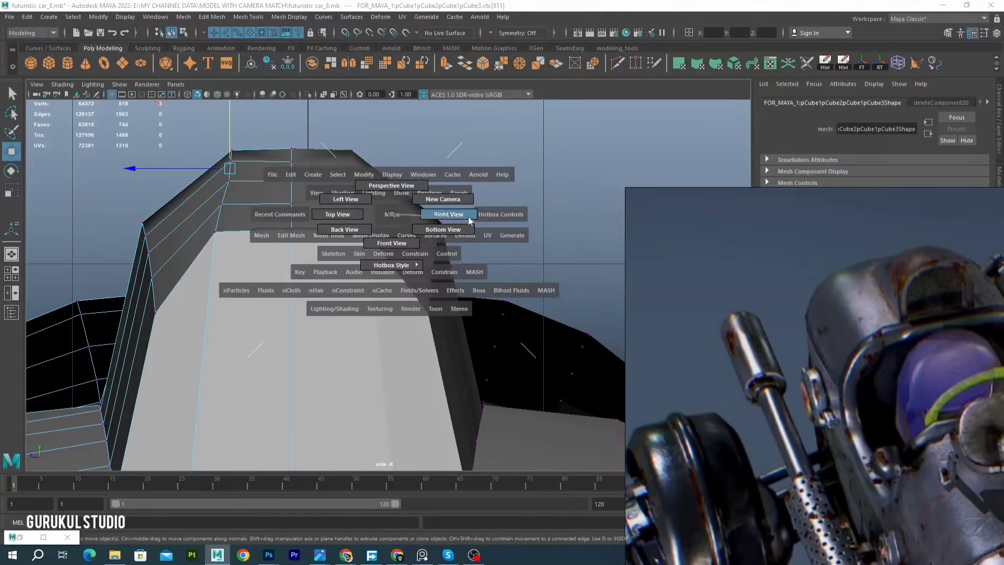
pyautogui.moveTo(391, 196); pyautogui.dragTo(346, 235)
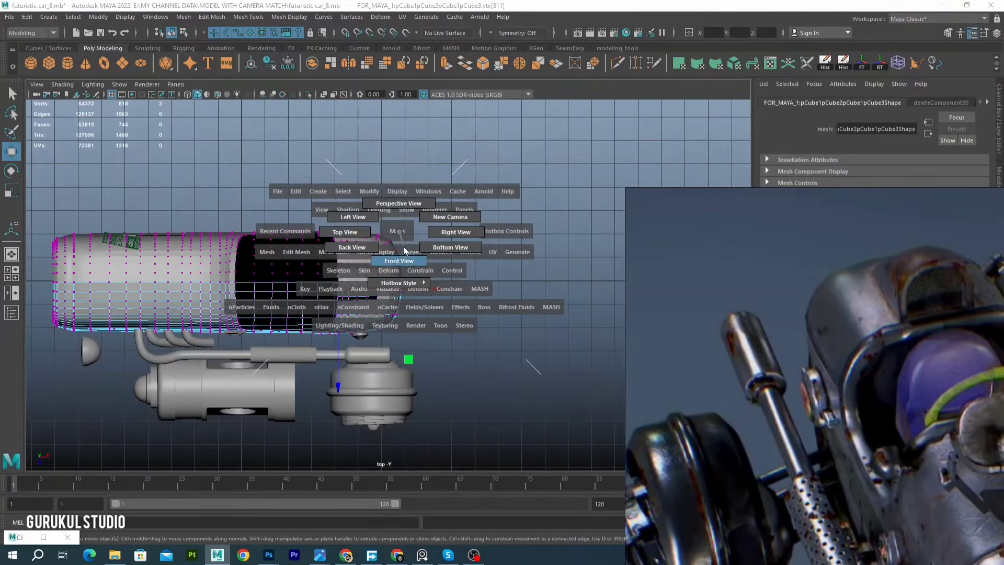
pyautogui.click(375, 205)
pyautogui.scroll(5, 379, 219)
pyautogui.moveTo(352, 184); pyautogui.dragTo(396, 250)
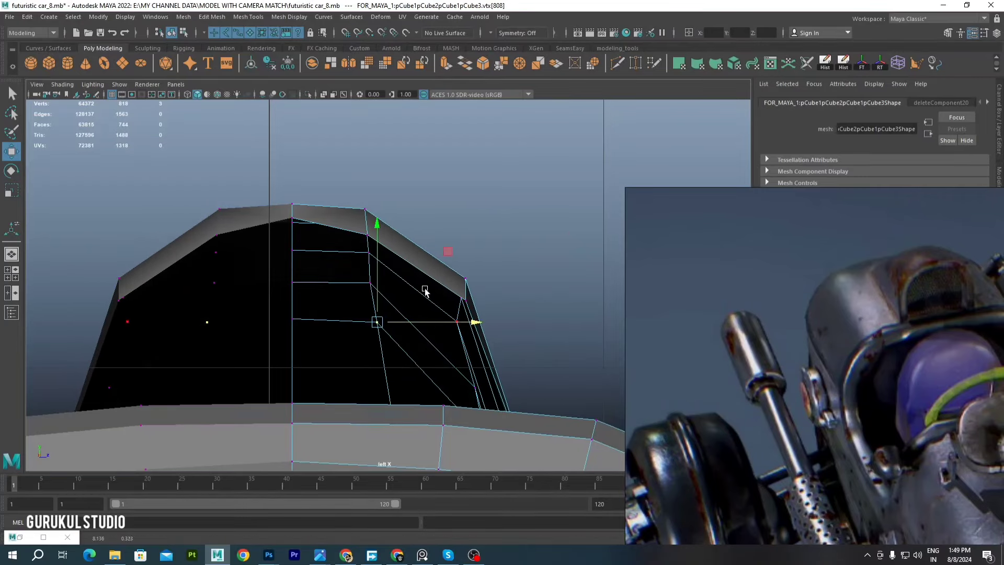
# Turn smooth preview back on and tumble in perspective to check the hump's shape
pyautogui.moveTo(425, 291)
pyautogui.keyDown('alt'); pyautogui.mouseDown()
pyautogui.moveTo(439, 264)
pyautogui.moveTo(392, 285)
pyautogui.moveTo(259, 230)
pyautogui.moveTo(343, 235)
pyautogui.mouseUp(); pyautogui.keyUp('alt')
pyautogui.press('3')
pyautogui.click(297, 191)
pyautogui.moveTo(297, 191)
pyautogui.keyDown('alt'); pyautogui.mouseDown()
pyautogui.moveTo(414, 262)
pyautogui.moveTo(436, 328)
pyautogui.moveTo(573, 330)
pyautogui.moveTo(444, 320)
pyautogui.moveTo(528, 269)
pyautogui.mouseUp(); pyautogui.keyUp('alt')
# In the front view, reposition vertex pairs along the hump's curved profile
pyautogui.press('space')
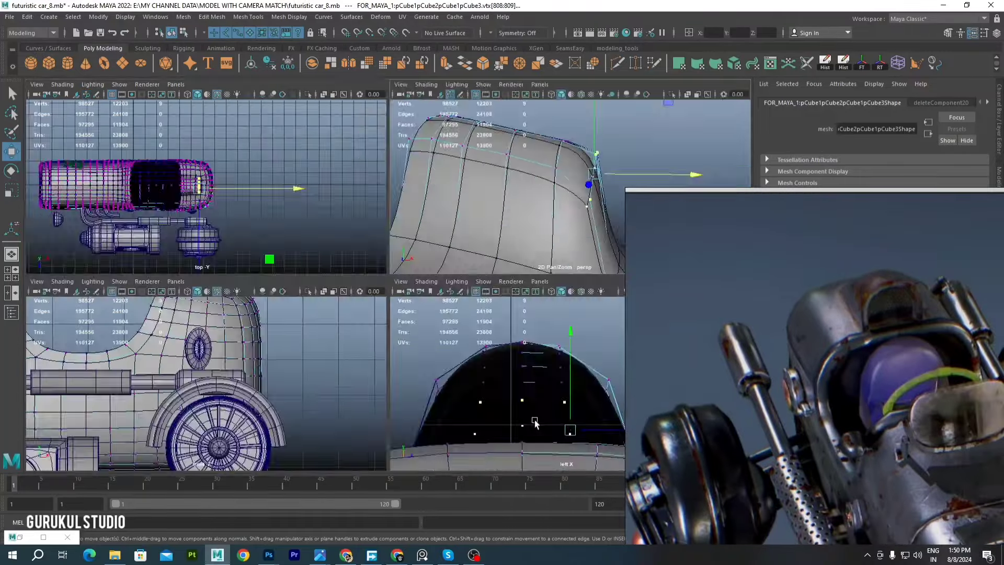
pyautogui.press('space')
pyautogui.moveTo(369, 266); pyautogui.dragTo(355, 195)
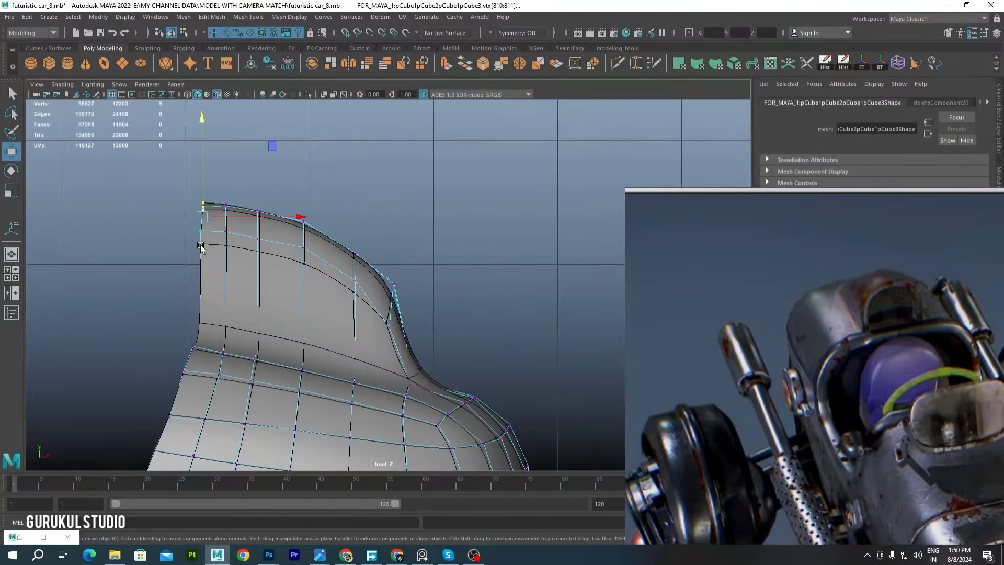
pyautogui.scroll(2, 225, 240)
pyautogui.keyDown('alt'); pyautogui.moveTo(439, 294); pyautogui.dragTo(356, 204, button='middle'); pyautogui.keyUp('alt')
pyautogui.moveTo(418, 340); pyautogui.dragTo(404, 250)
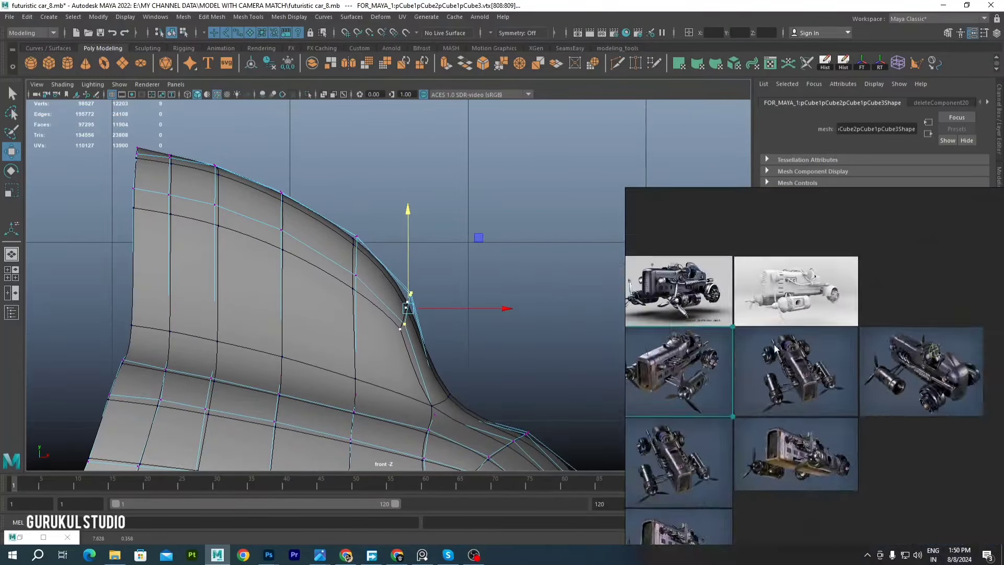
pyautogui.keyDown('alt'); pyautogui.moveTo(231, 278); pyautogui.dragTo(243, 290, button='middle'); pyautogui.keyUp('alt')
pyautogui.scroll(3, 147, 146)
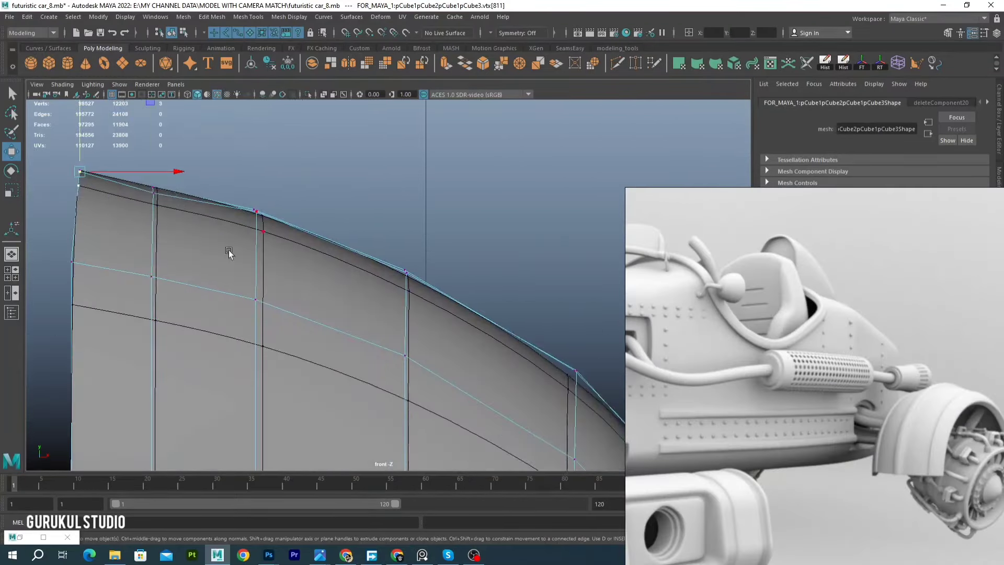
pyautogui.scroll(-5, 150, 156)
pyautogui.keyDown('alt'); pyautogui.moveTo(366, 230); pyautogui.dragTo(403, 250, button='middle'); pyautogui.keyUp('alt')
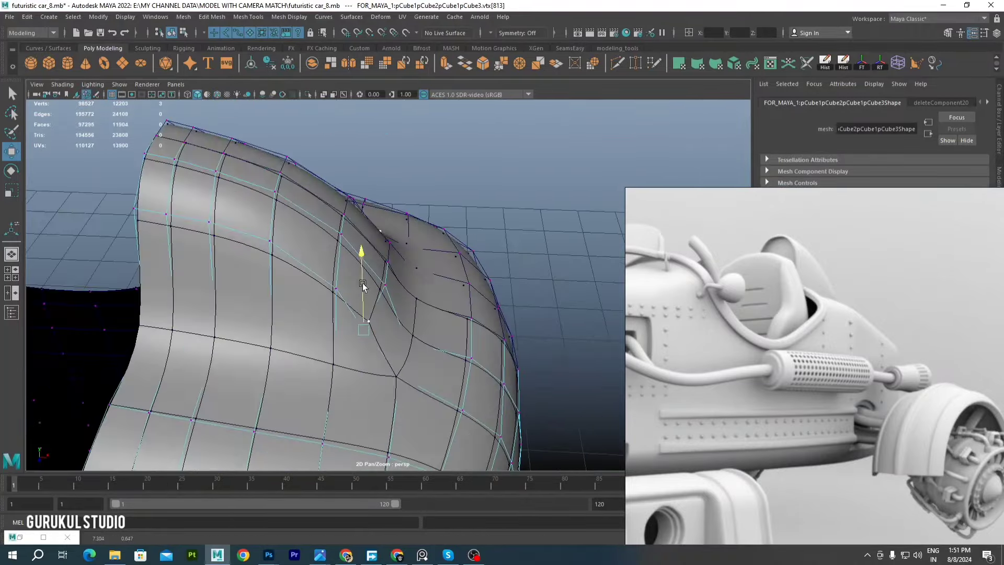
# Adjust a vertex on the hump's slope and orbit to review the whole hump
pyautogui.click(368, 316)
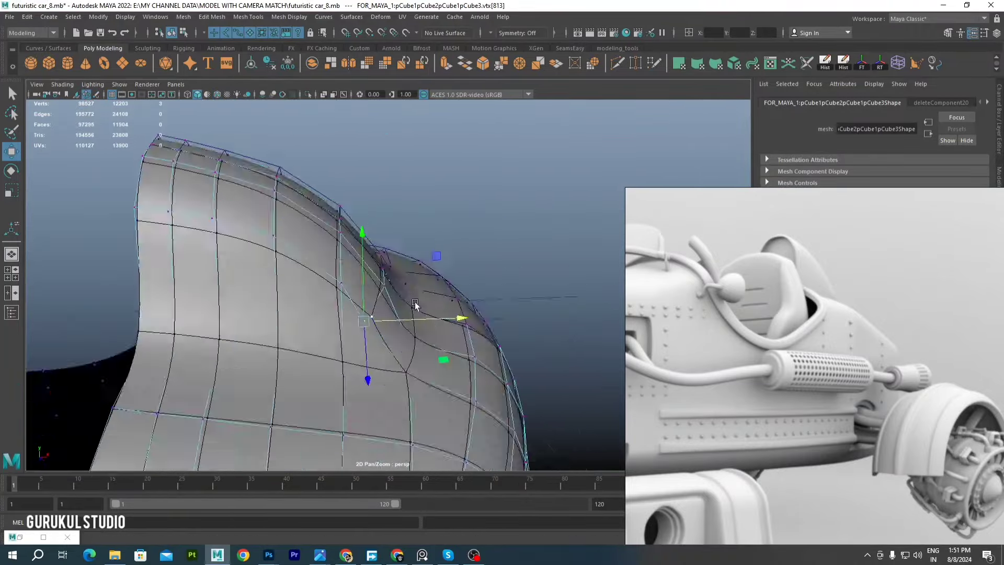
pyautogui.keyDown('alt'); pyautogui.moveTo(369, 316); pyautogui.dragTo(376, 320); pyautogui.keyUp('alt')
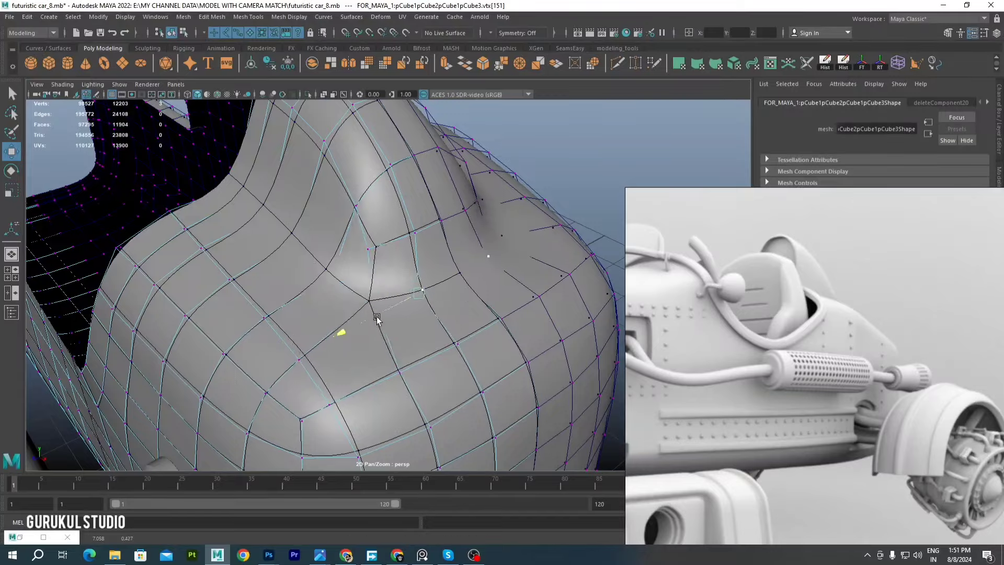
pyautogui.scroll(-5, 377, 318)
pyautogui.keyDown('alt'); pyautogui.moveTo(377, 318); pyautogui.dragTo(337, 287); pyautogui.keyUp('alt')
pyautogui.press('F8')
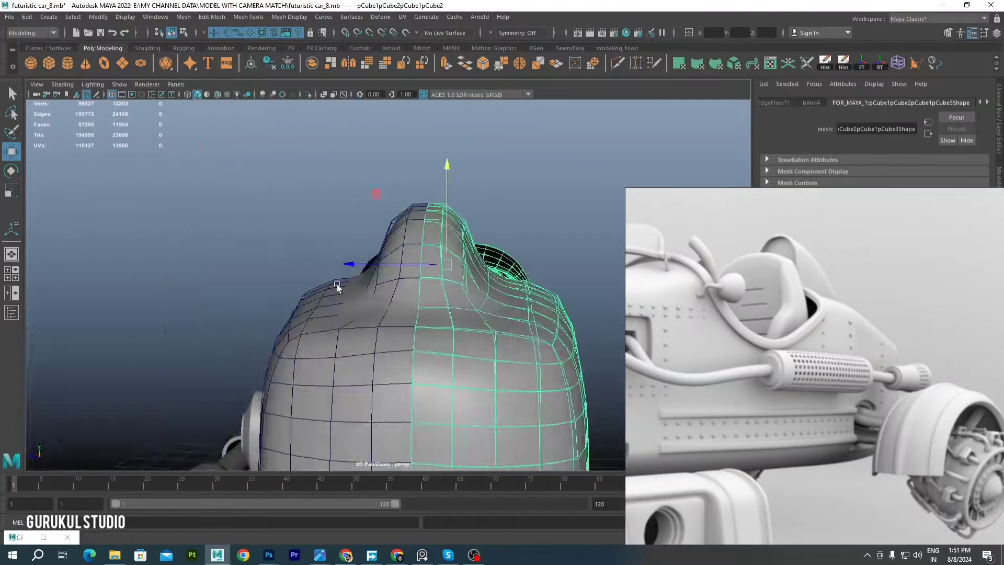
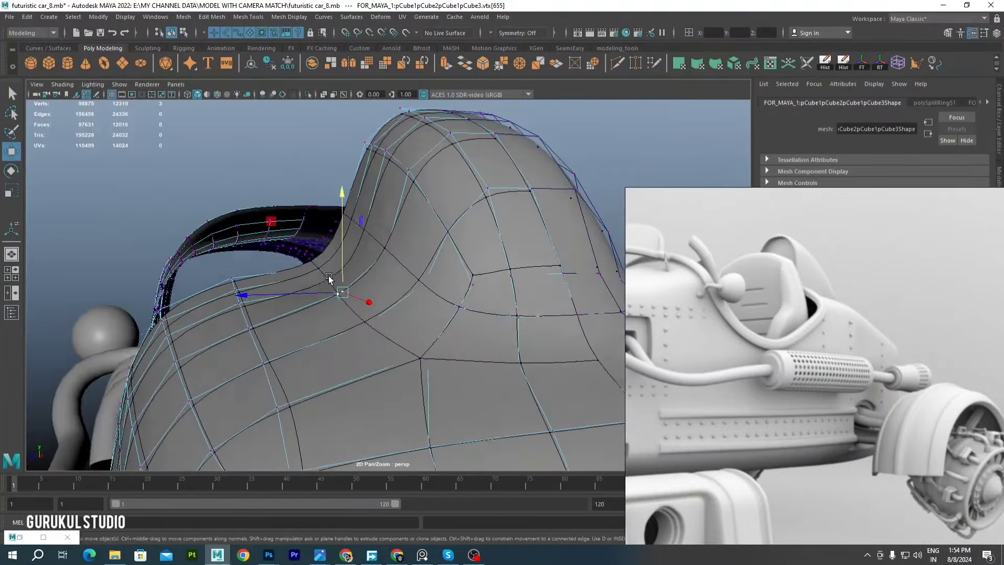
# Orbit and zoom around the cockpit cowl to inspect the selected edge from its side
pyautogui.keyDown('alt'); pyautogui.moveTo(356, 283); pyautogui.dragTo(521, 285); pyautogui.keyUp('alt')
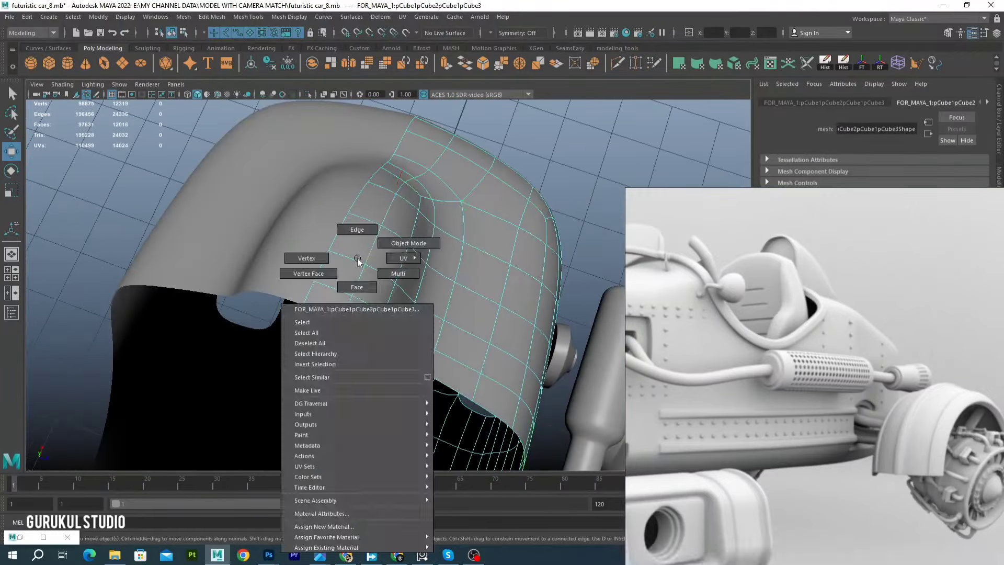
pyautogui.moveTo(415, 303)
pyautogui.keyDown('alt'); pyautogui.mouseDown()
pyautogui.moveTo(327, 298)
pyautogui.moveTo(392, 285)
pyautogui.mouseUp(); pyautogui.keyUp('alt')
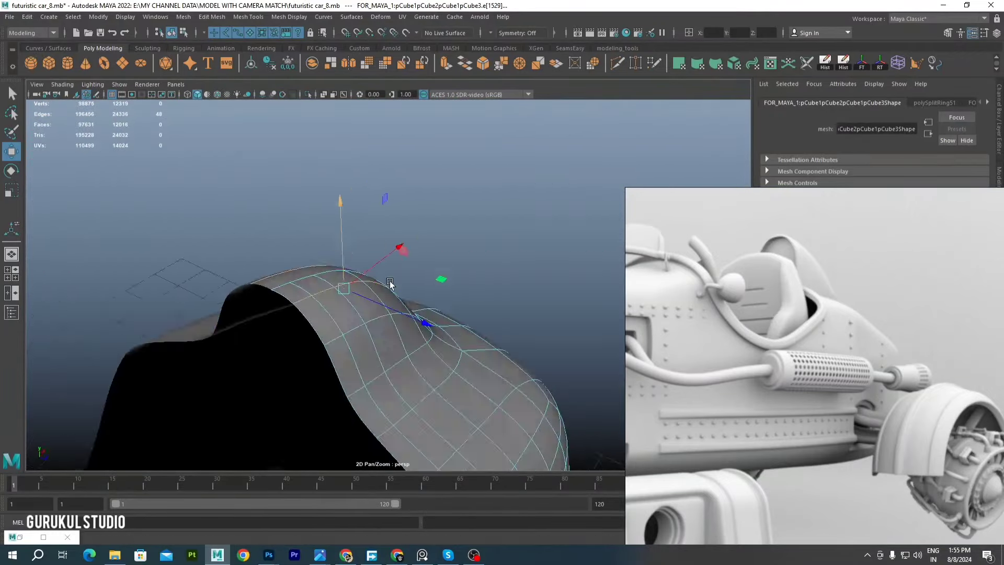
pyautogui.scroll(3, 395, 289)
pyautogui.keyDown('alt'); pyautogui.moveTo(355, 358); pyautogui.dragTo(417, 306); pyautogui.keyUp('alt')
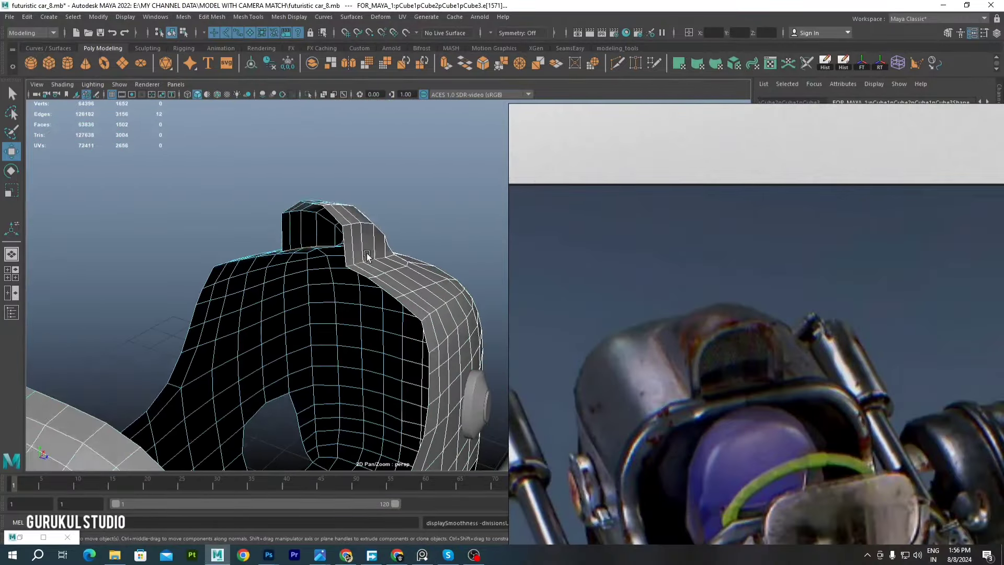
# Extrude the hood scoop's selected edge into a new rim strip
pyautogui.moveTo(366, 255)
pyautogui.keyDown('alt'); pyautogui.mouseDown()
pyautogui.moveTo(477, 307)
pyautogui.moveTo(453, 269)
pyautogui.moveTo(336, 246)
pyautogui.moveTo(356, 282)
pyautogui.mouseUp(); pyautogui.keyUp('alt')
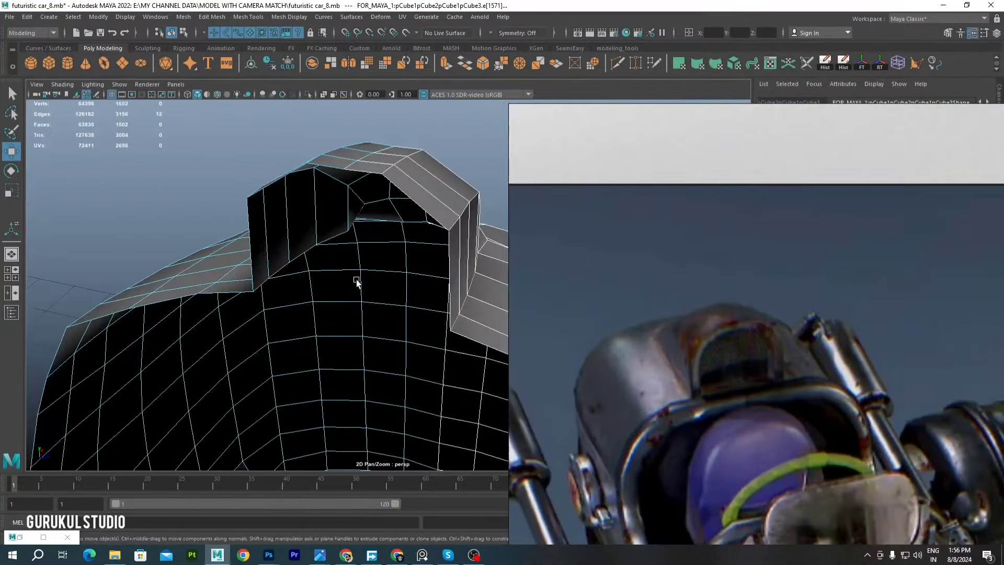
pyautogui.click(413, 204)
pyautogui.keyDown('alt'); pyautogui.moveTo(413, 204); pyautogui.dragTo(343, 252); pyautogui.keyUp('alt')
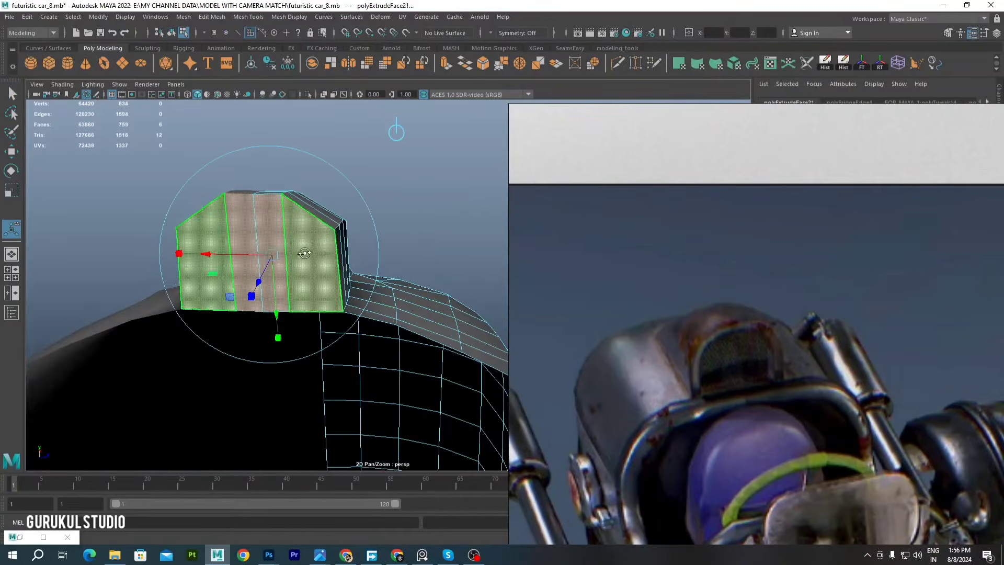
# Delete the scoop's side faces to open it up, then select three scoop faces
pyautogui.rightClick(272, 246)
pyautogui.click(300, 262)
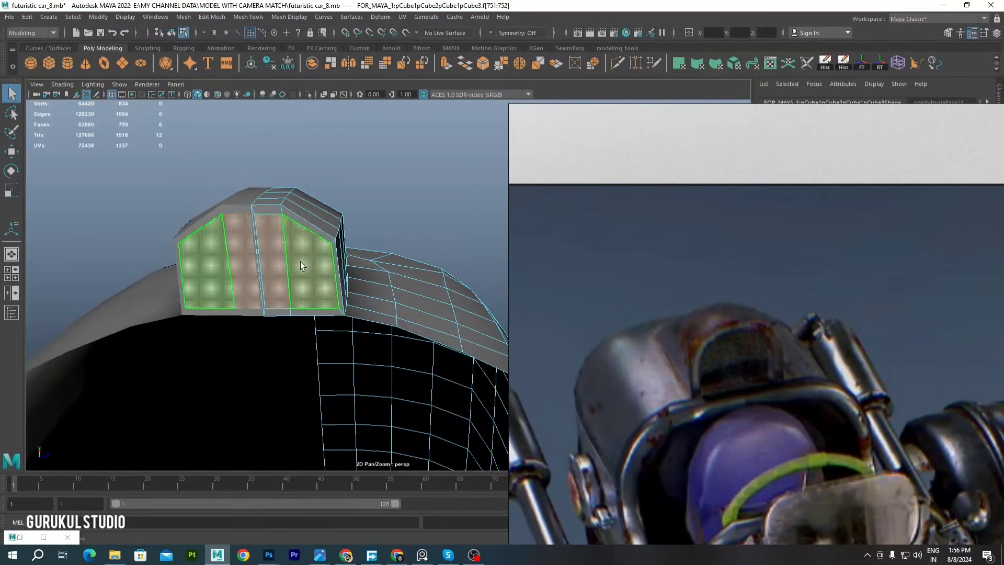
pyautogui.press('Delete')
pyautogui.keyDown('alt'); pyautogui.moveTo(300, 261); pyautogui.dragTo(230, 186); pyautogui.keyUp('alt')
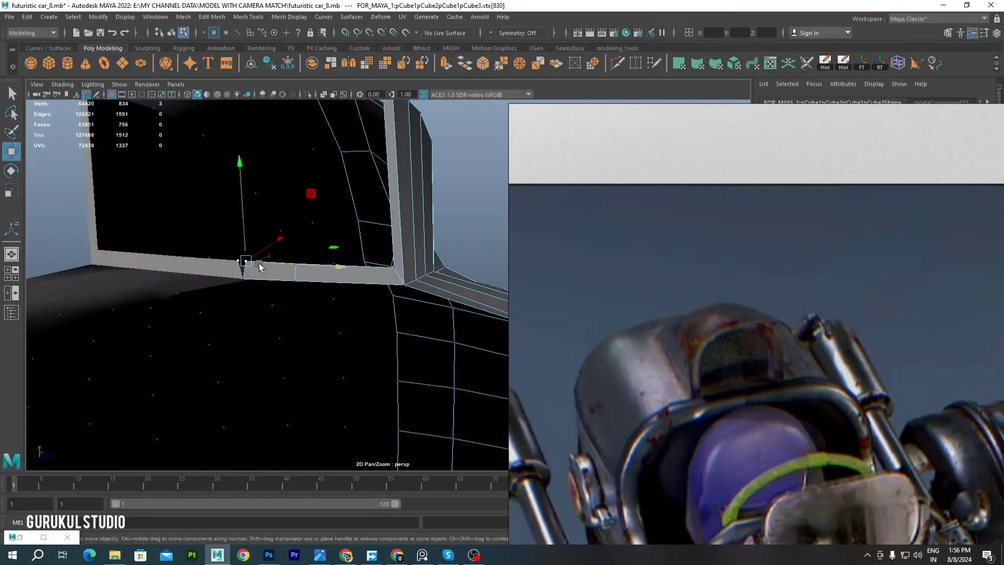
pyautogui.moveTo(334, 230)
pyautogui.keyDown('alt'); pyautogui.mouseDown()
pyautogui.moveTo(352, 235)
pyautogui.moveTo(313, 246)
pyautogui.mouseUp(); pyautogui.keyUp('alt')
pyautogui.click(307, 251)
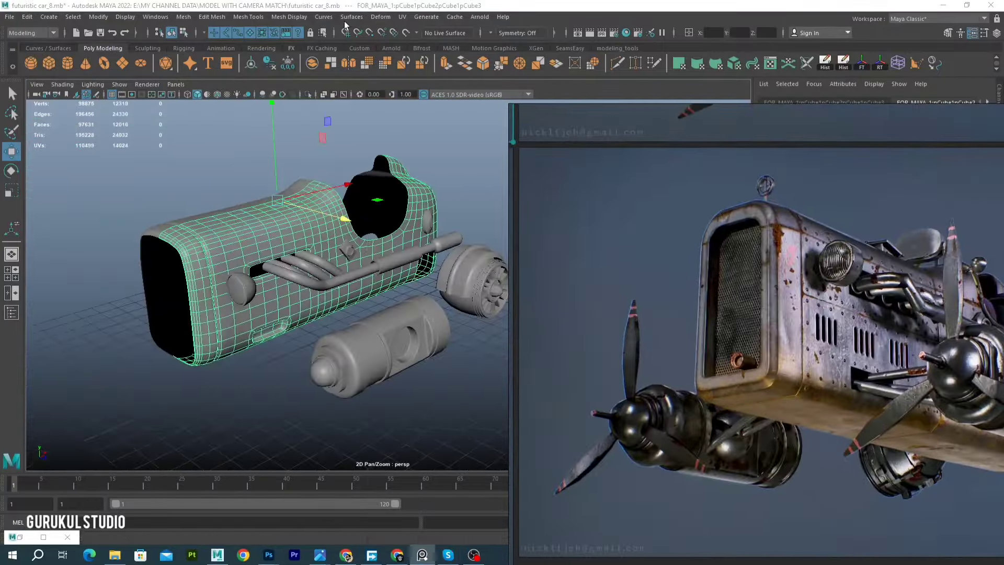
# Wrap the car body in a lattice deformer, ready to move its points
pyautogui.click(381, 17)
pyautogui.click(462, 98)
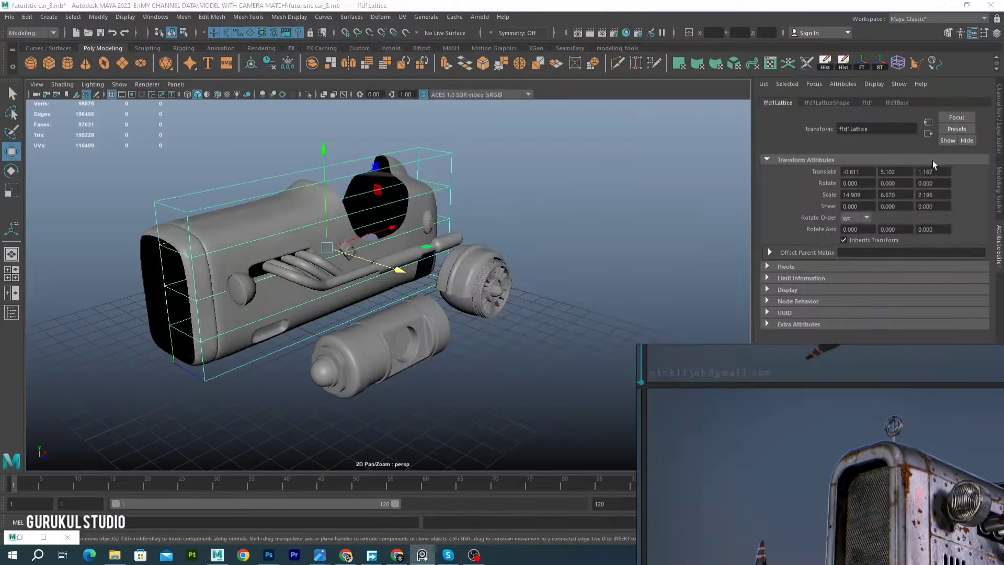
pyautogui.keyDown('alt'); pyautogui.moveTo(548, 216); pyautogui.dragTo(324, 281); pyautogui.keyUp('alt')
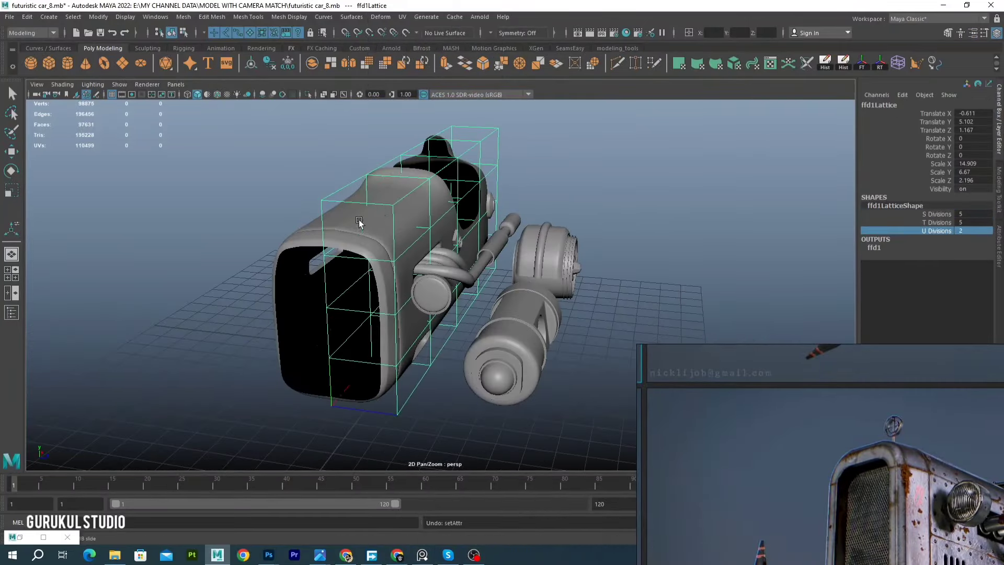
pyautogui.press('F8')
pyautogui.press('w')
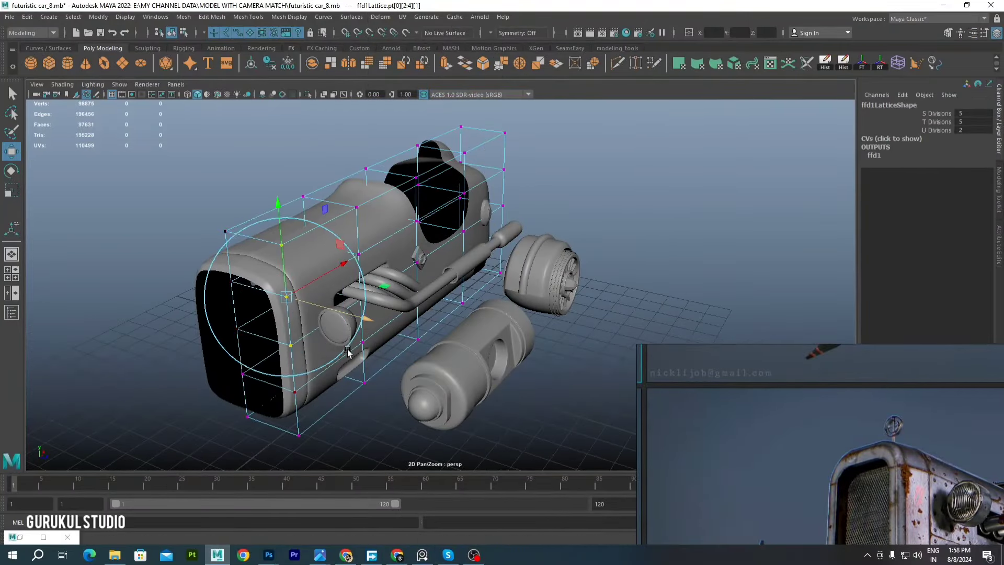
# Move lattice points to reshape the body's front and sides, then reselect the body mesh
pyautogui.keyDown('alt'); pyautogui.moveTo(359, 320); pyautogui.dragTo(387, 356); pyautogui.keyUp('alt')
pyautogui.moveTo(391, 268)
pyautogui.keyDown('alt'); pyautogui.mouseDown()
pyautogui.moveTo(417, 323)
pyautogui.moveTo(393, 283)
pyautogui.moveTo(472, 260)
pyautogui.mouseUp(); pyautogui.keyUp('alt')
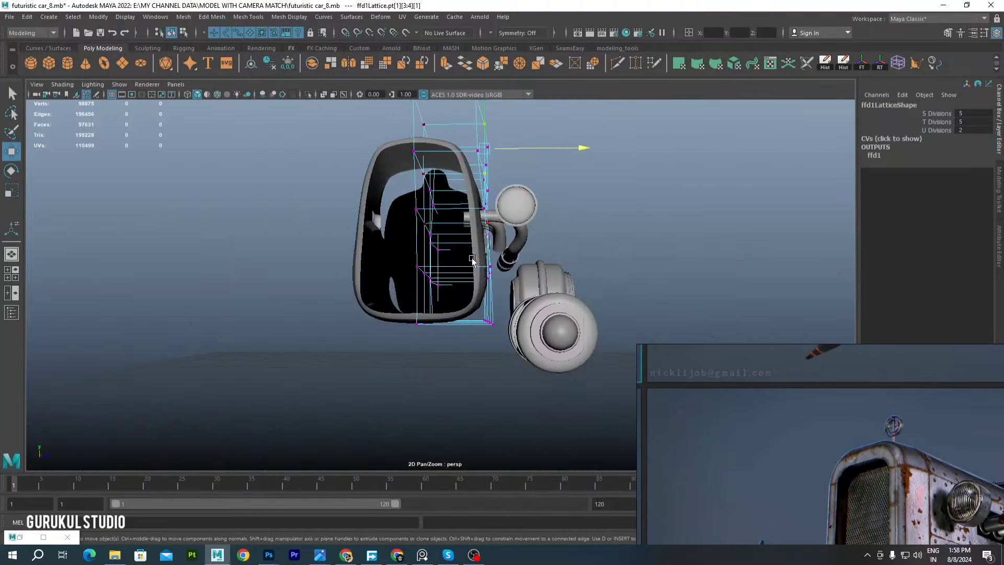
pyautogui.keyDown('alt'); pyautogui.moveTo(550, 305); pyautogui.dragTo(576, 257); pyautogui.keyUp('alt')
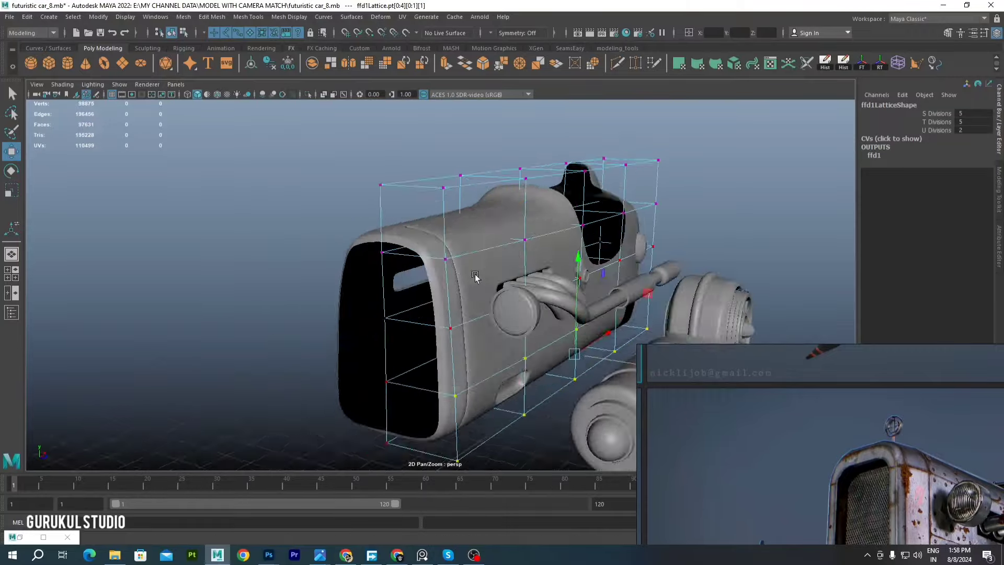
pyautogui.moveTo(574, 215)
pyautogui.keyDown('alt'); pyautogui.mouseDown()
pyautogui.moveTo(549, 236)
pyautogui.moveTo(587, 240)
pyautogui.moveTo(512, 276)
pyautogui.mouseUp(); pyautogui.keyUp('alt')
pyautogui.moveTo(531, 235)
pyautogui.keyDown('alt'); pyautogui.mouseDown()
pyautogui.moveTo(419, 259)
pyautogui.moveTo(452, 258)
pyautogui.moveTo(366, 282)
pyautogui.mouseUp(); pyautogui.keyUp('alt')
pyautogui.scroll(-5, 453, 257)
pyautogui.click(330, 299)
# Save the scene as futuristic car_9.mb
pyautogui.click(10, 16)
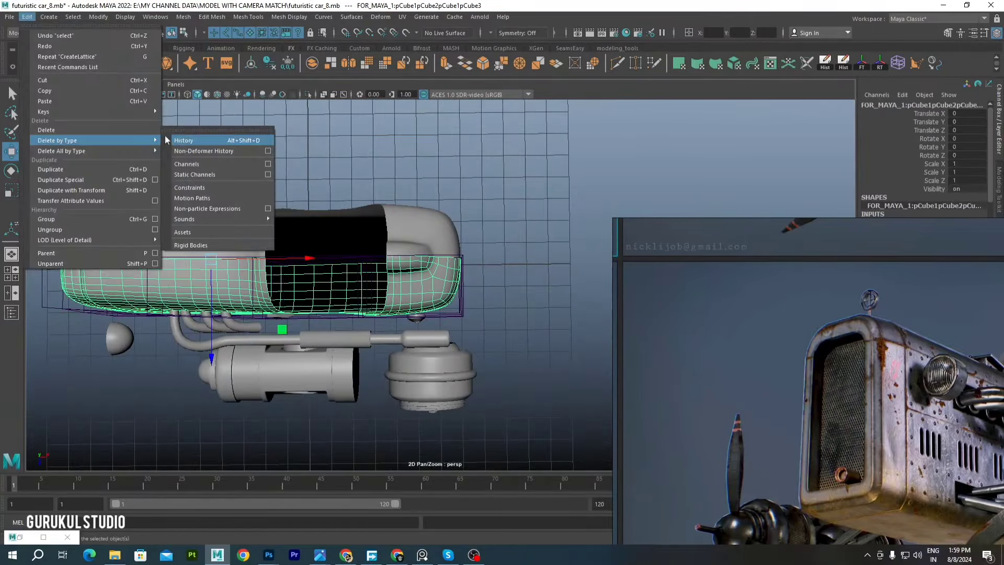
pyautogui.click(31, 67)
pyautogui.write('9')
pyautogui.press('Return')
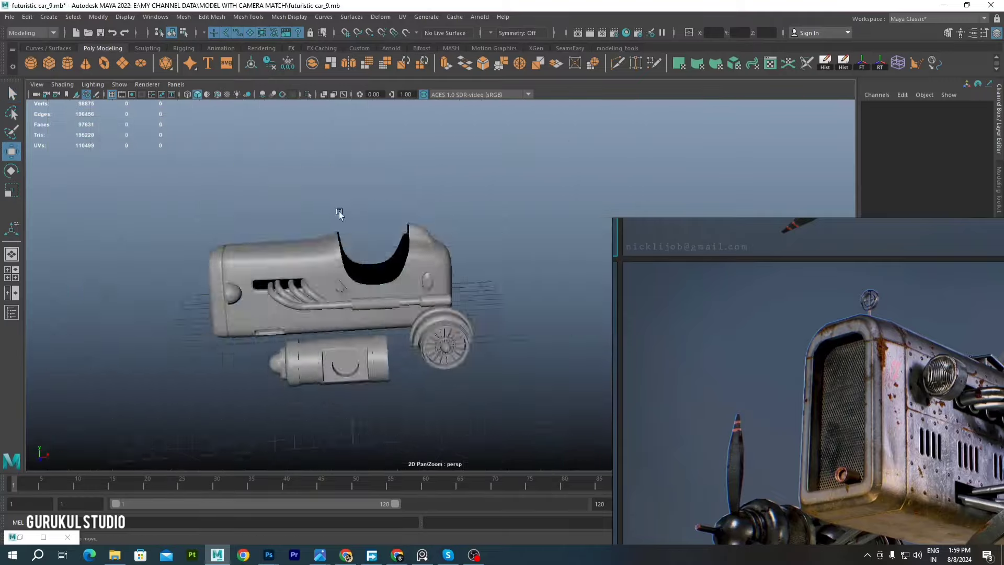
# Add a new lattice around the car body and select its front column of points
pyautogui.scroll(3, 338, 211)
pyautogui.keyDown('alt'); pyautogui.moveTo(339, 212); pyautogui.dragTo(380, 152); pyautogui.keyUp('alt')
pyautogui.click(381, 16)
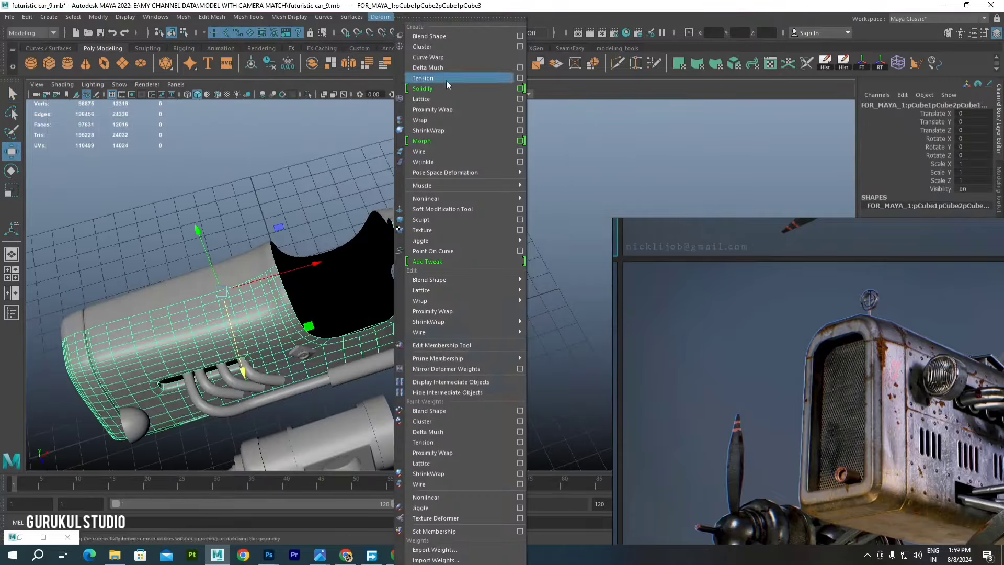
pyautogui.click(446, 80)
pyautogui.moveTo(423, 256)
pyautogui.keyDown('alt'); pyautogui.mouseDown()
pyautogui.moveTo(464, 330)
pyautogui.moveTo(422, 253)
pyautogui.mouseUp(); pyautogui.keyUp('alt')
pyautogui.hotkey('ctrl', 'z')
pyautogui.scroll(-3, 400, 180)
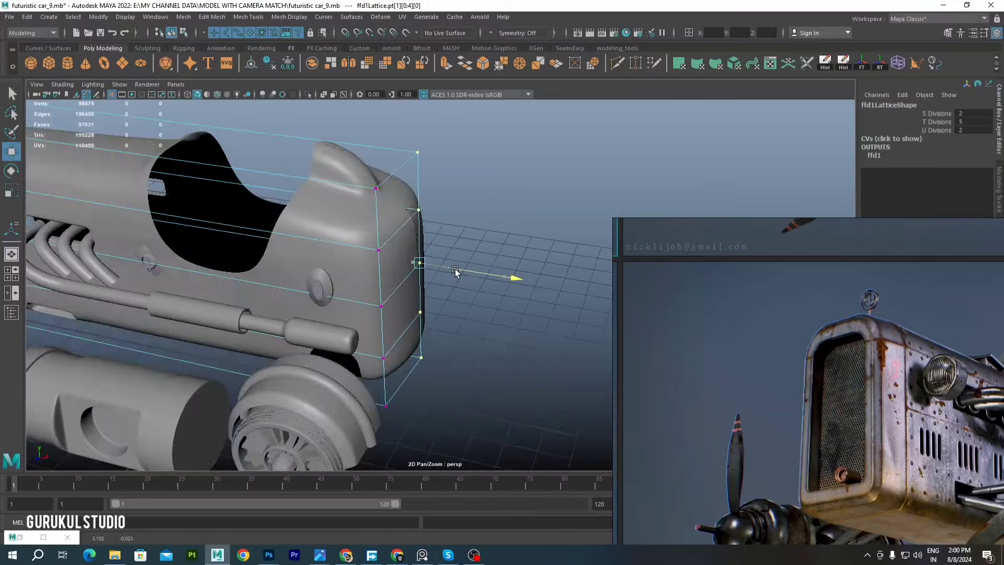
pyautogui.moveTo(400, 180)
pyautogui.keyDown('alt'); pyautogui.mouseDown()
pyautogui.moveTo(366, 235)
pyautogui.moveTo(423, 269)
pyautogui.mouseUp(); pyautogui.keyUp('alt')
# Set the new lattice's U Divisions to 3, making it 2×5×3
pyautogui.click(27, 16)
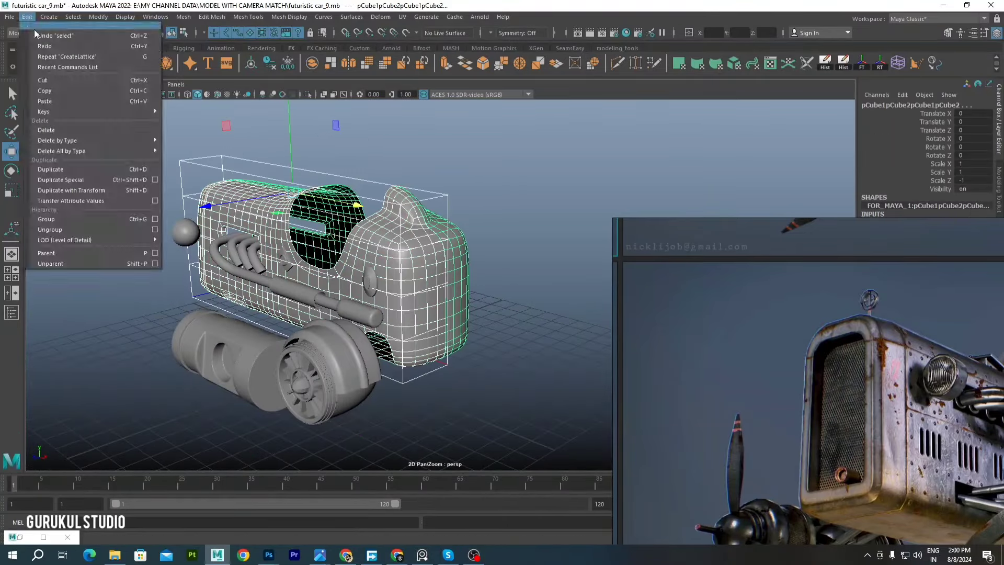
pyautogui.click(63, 134)
pyautogui.click(426, 17)
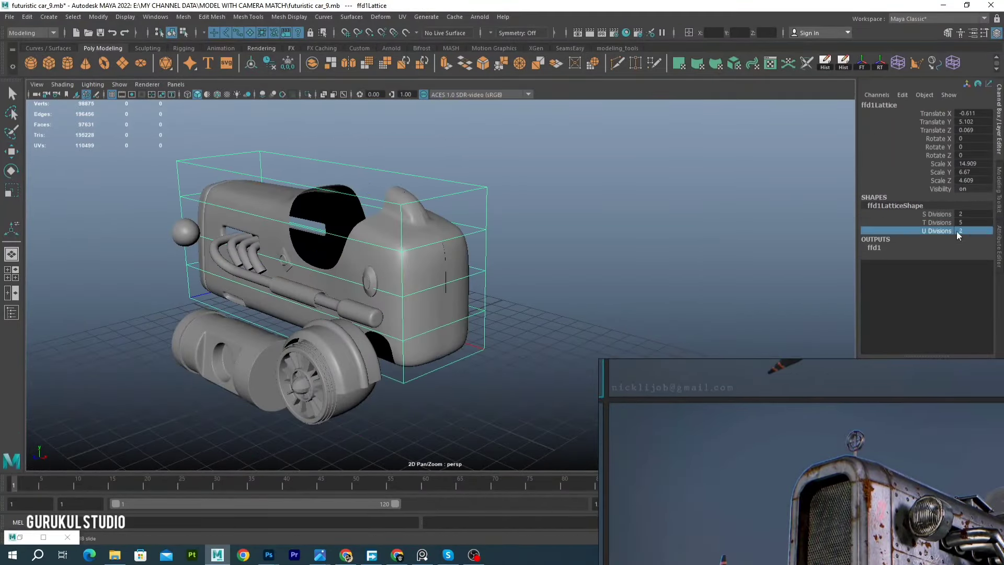
pyautogui.write('3')
pyautogui.press('Return')
# Move lattice points to reshape the car's front underside, then deselect the lattice
pyautogui.moveTo(523, 251)
pyautogui.keyDown('alt'); pyautogui.mouseDown()
pyautogui.moveTo(491, 284)
pyautogui.moveTo(500, 253)
pyautogui.mouseUp(); pyautogui.keyUp('alt')
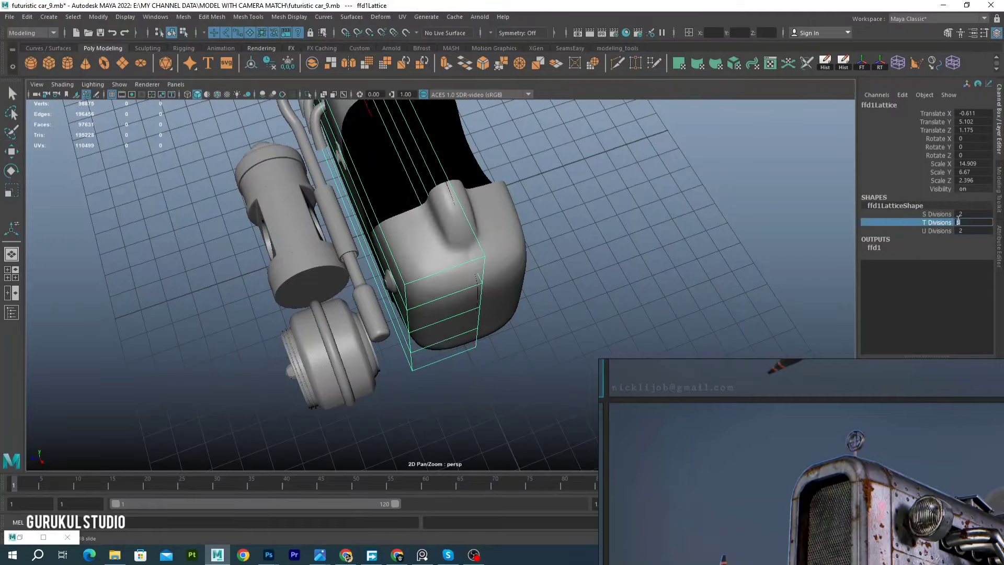
pyautogui.moveTo(485, 258); pyautogui.dragTo(484, 228, button='right')
pyautogui.moveTo(456, 344)
pyautogui.keyDown('alt'); pyautogui.mouseDown()
pyautogui.moveTo(395, 278)
pyautogui.moveTo(474, 137)
pyautogui.mouseUp(); pyautogui.keyUp('alt')
pyautogui.scroll(-3, 395, 278)
pyautogui.press('F8')
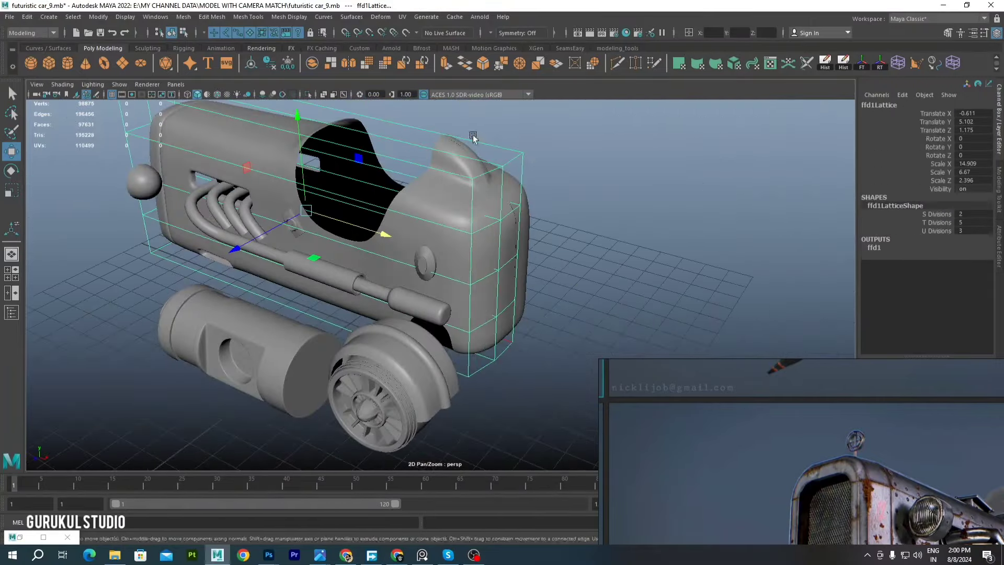
pyautogui.click(556, 250)
pyautogui.scroll(5, 485, 289)
# In top view, straighten vertices on the car nose beside the side slot
pyautogui.scroll(4, 485, 289)
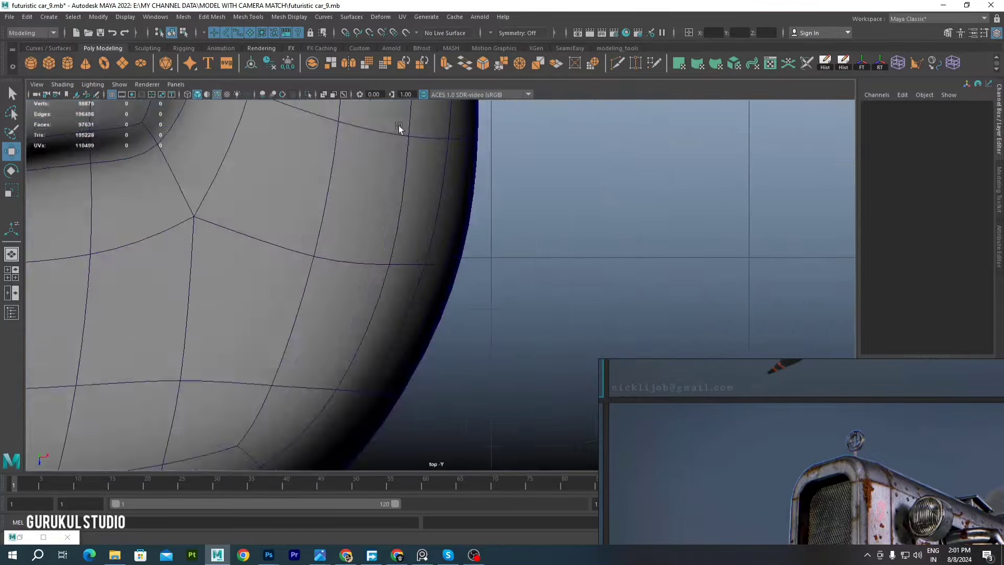
pyautogui.press('space')
pyautogui.scroll(3, 511, 392)
pyautogui.scroll(3, 421, 273)
pyautogui.click(421, 274)
pyautogui.press('F9')
pyautogui.click(502, 230)
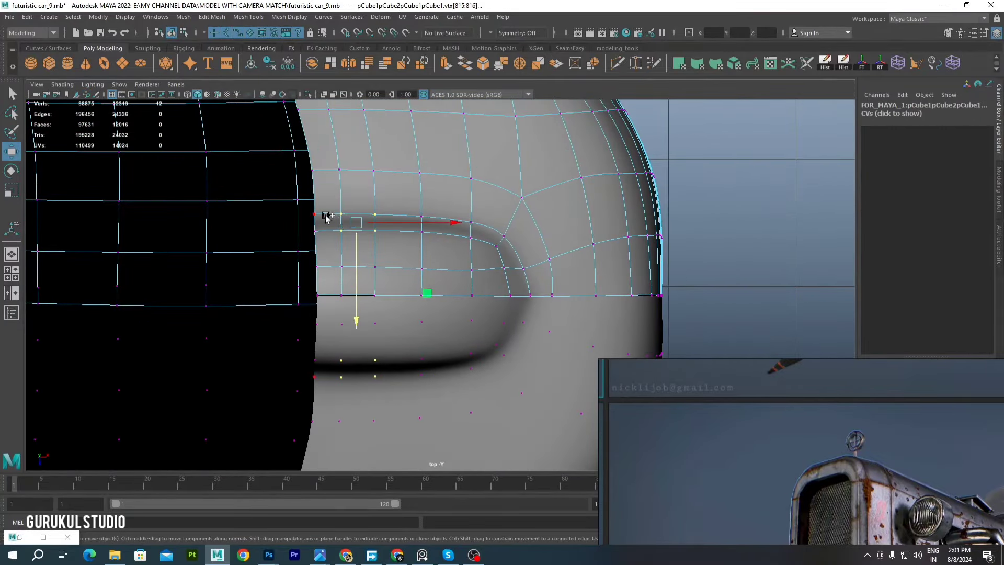
pyautogui.press('F9')
pyautogui.click(423, 230)
pyautogui.scroll(1, 412, 271)
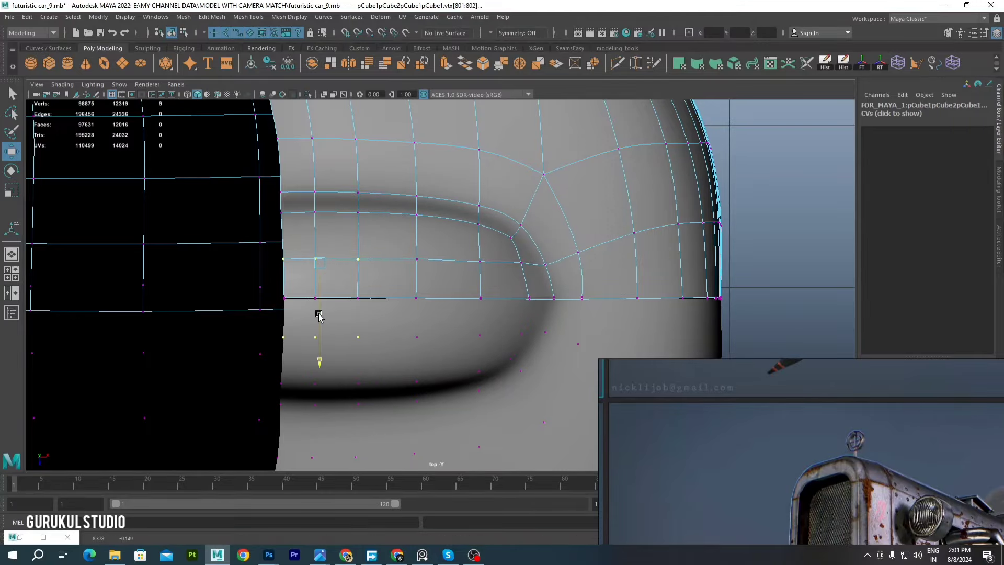
# Back in perspective, select a vertex at the body's front corner
pyautogui.press('space')
pyautogui.moveTo(464, 231); pyautogui.dragTo(466, 204, button='right')
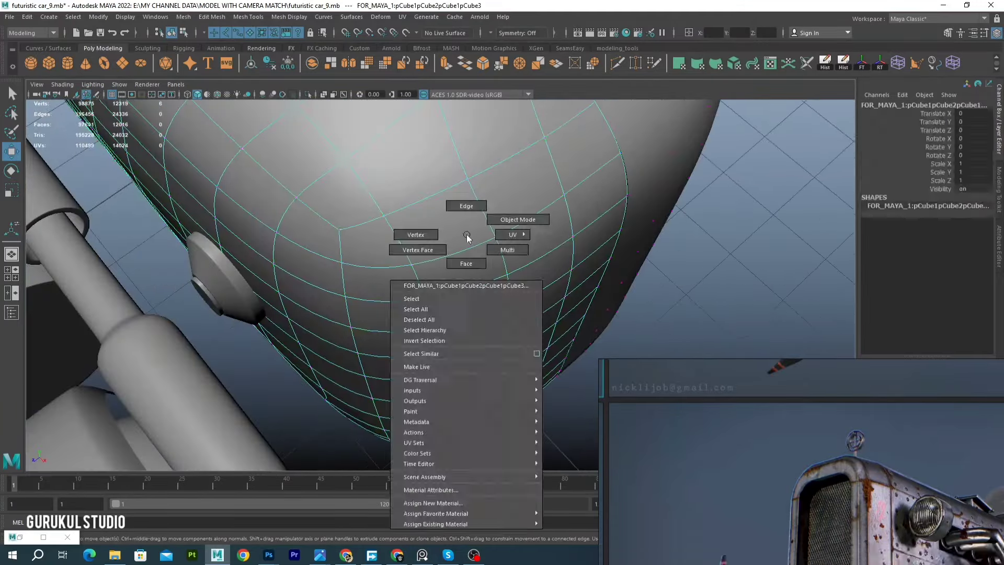
pyautogui.click(466, 403)
pyautogui.scroll(3, 507, 244)
pyautogui.keyDown('alt'); pyautogui.moveTo(470, 230); pyautogui.dragTo(489, 186); pyautogui.keyUp('alt')
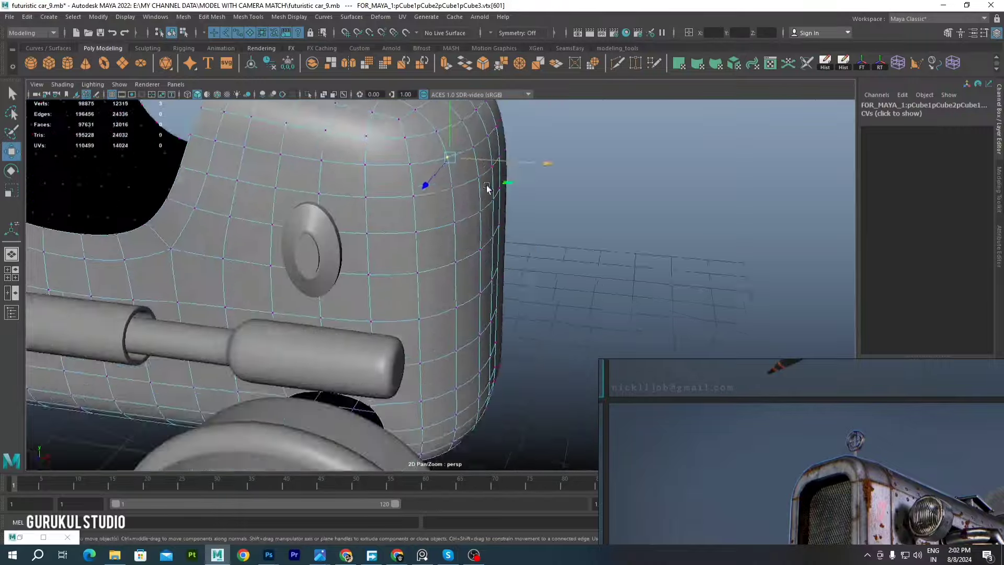
# Apply Edit Edge Flow to the front corner edge loops and check the smoothed result
pyautogui.doubleClick(490, 244)
pyautogui.keyDown('shift'); pyautogui.rightClick(490, 244); pyautogui.keyUp('shift')
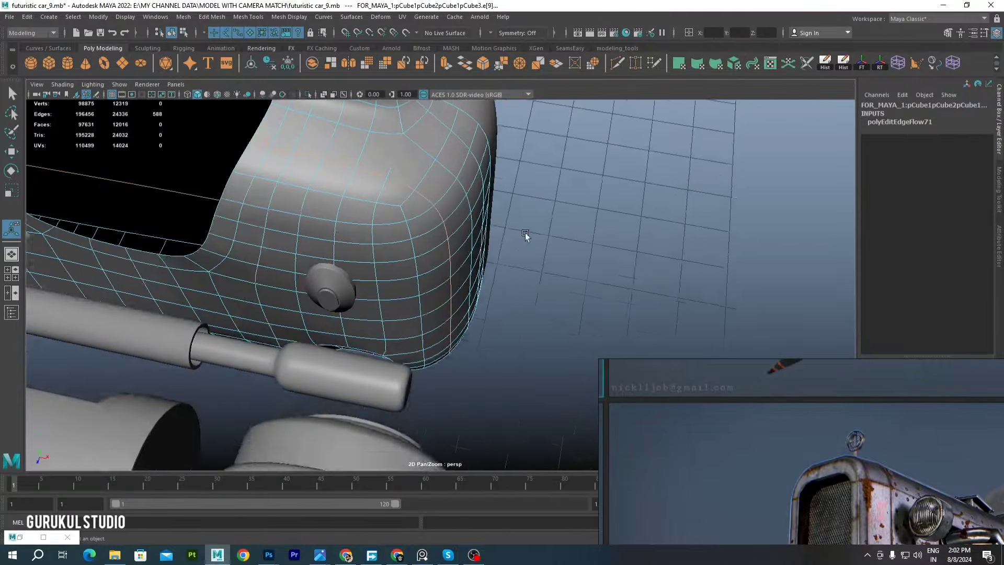
pyautogui.keyDown('shift'); pyautogui.rightClick(634, 233); pyautogui.keyUp('shift')
pyautogui.click(621, 336)
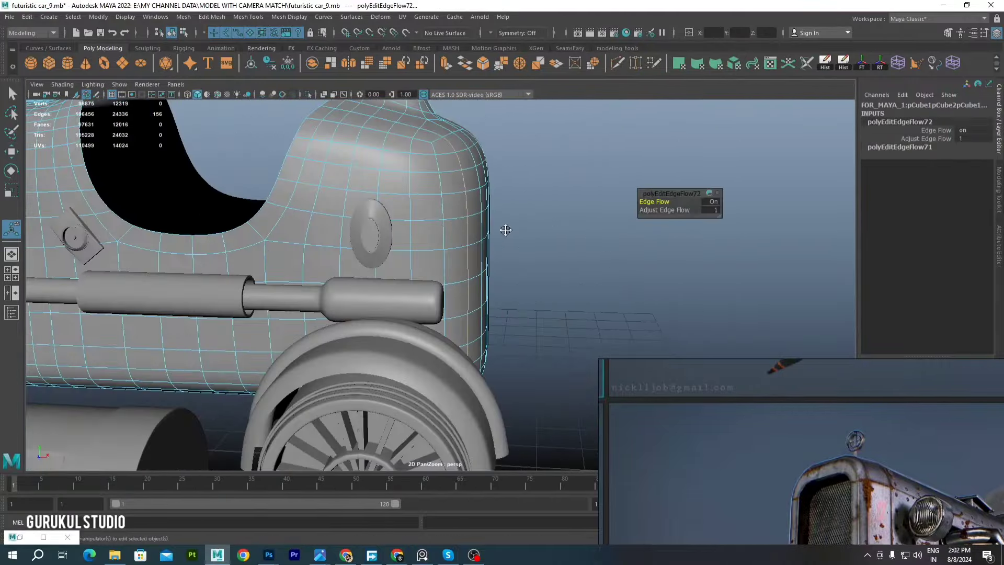
pyautogui.scroll(-5, 539, 194)
pyautogui.scroll(6, 401, 272)
pyautogui.moveTo(401, 272)
pyautogui.keyDown('alt'); pyautogui.mouseDown()
pyautogui.moveTo(490, 244)
pyautogui.moveTo(467, 277)
pyautogui.mouseUp(); pyautogui.keyUp('alt')
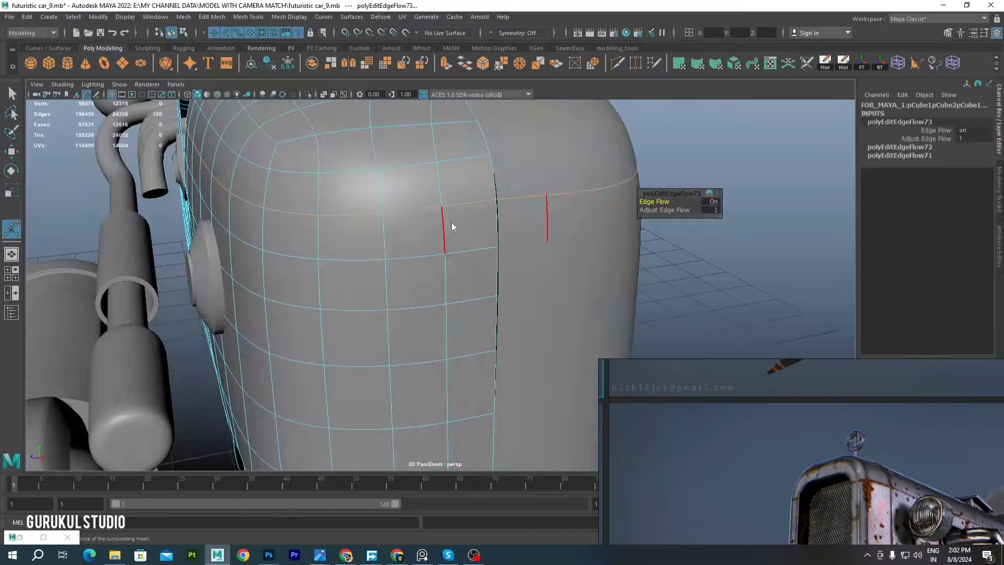
pyautogui.scroll(-3, 448, 224)
pyautogui.scroll(-3, 482, 236)
pyautogui.scroll(-3, 466, 273)
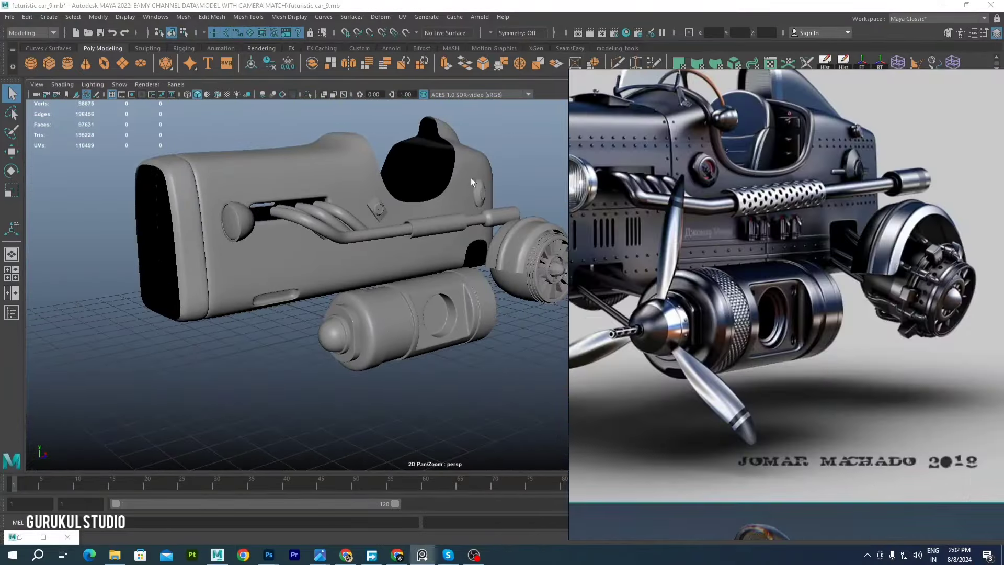
# Circularize the selected faces on the cylinder tank, viewed as its low-poly cage
pyautogui.scroll(3, 400, 278)
pyautogui.click(400, 278)
pyautogui.scroll(2, 375, 283)
pyautogui.scroll(3, 376, 284)
pyautogui.press('1')
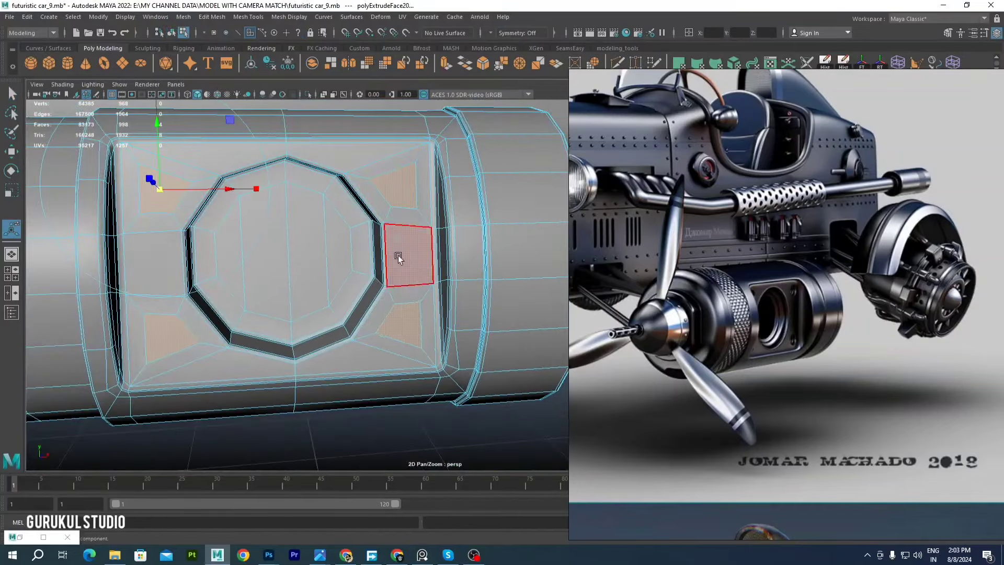
pyautogui.click(400, 337)
pyautogui.click(387, 324)
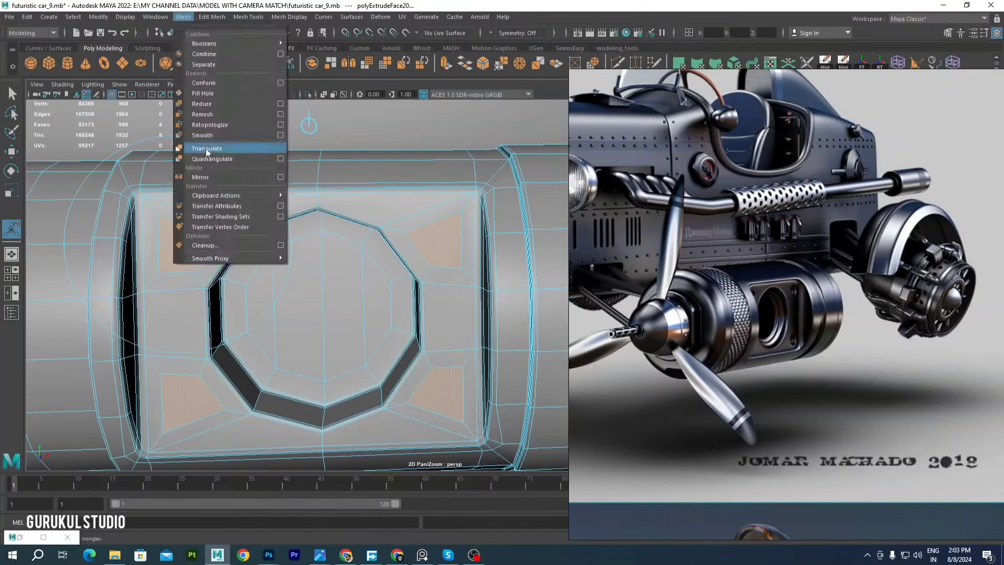
pyautogui.keyDown('shift'); pyautogui.rightClick(392, 215); pyautogui.keyUp('shift')
pyautogui.click(390, 293)
# Extrude the panel's corner face patches and circularize them into round insets
pyautogui.moveTo(438, 267)
pyautogui.keyDown('alt'); pyautogui.mouseDown()
pyautogui.moveTo(366, 251)
pyautogui.moveTo(467, 245)
pyautogui.mouseUp(); pyautogui.keyUp('alt')
pyautogui.rightClick(467, 246)
pyautogui.keyDown('alt'); pyautogui.moveTo(544, 204); pyautogui.dragTo(432, 271); pyautogui.keyUp('alt')
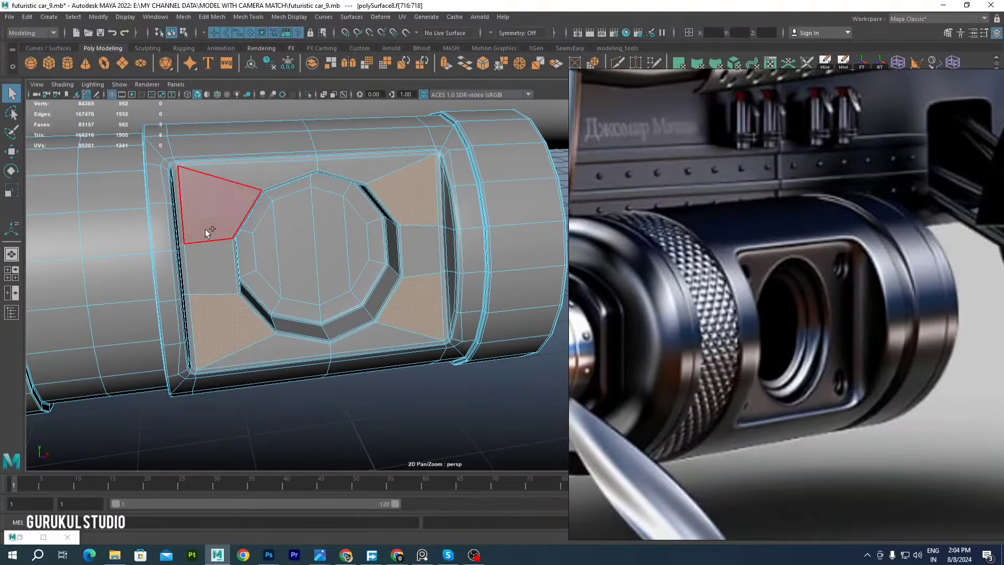
pyautogui.keyDown('shift'); pyautogui.click(205, 229); pyautogui.keyUp('shift')
pyautogui.hotkey('ctrl', 'e')
pyautogui.keyDown('alt'); pyautogui.moveTo(278, 207); pyautogui.dragTo(418, 220); pyautogui.keyUp('alt')
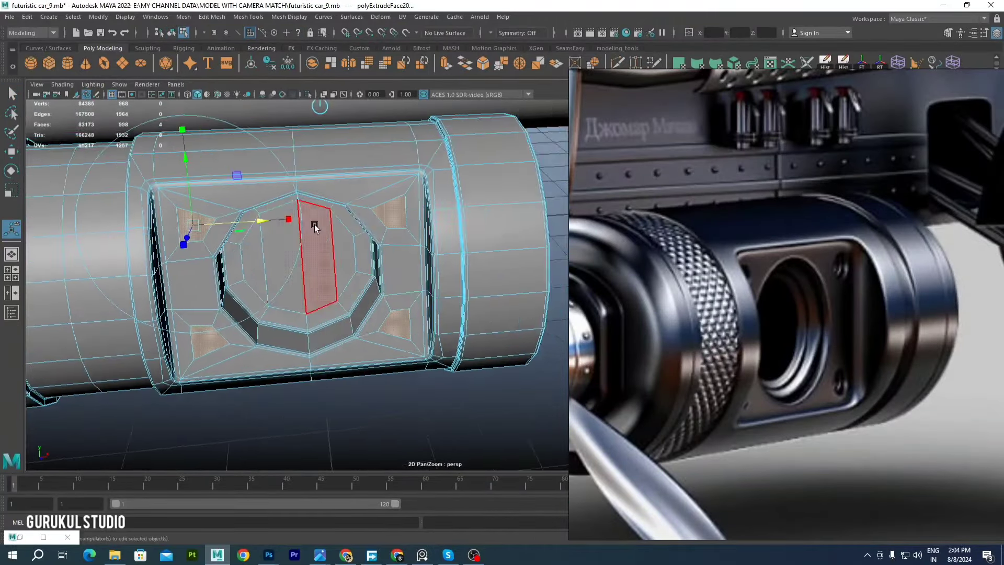
pyautogui.keyDown('shift'); pyautogui.rightClick(419, 220); pyautogui.keyUp('shift')
pyautogui.keyDown('shift'); pyautogui.rightClick(471, 222); pyautogui.keyUp('shift')
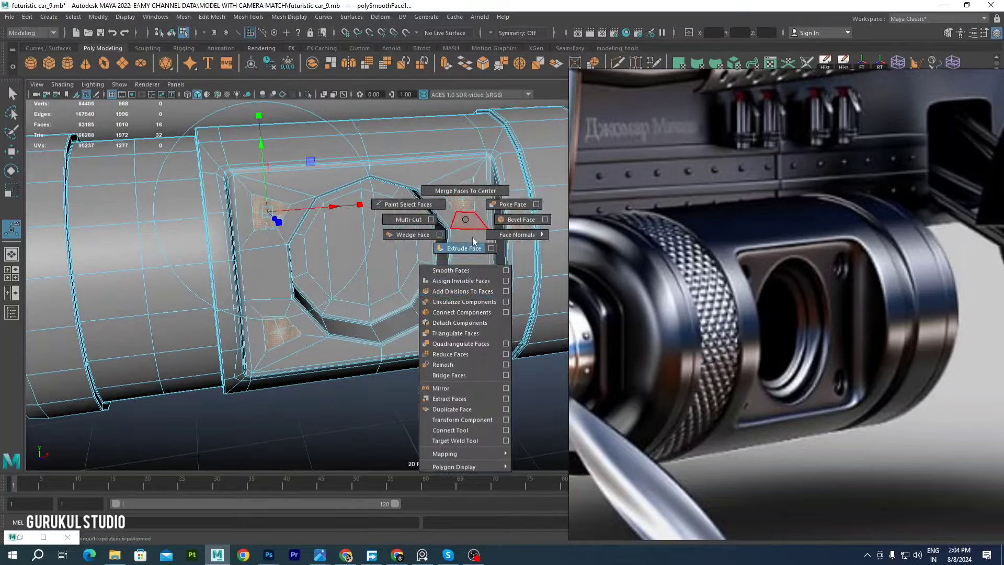
pyautogui.click(460, 314)
# Inspect the rounded corner patches on the cylinder and begin Save Scene As
pyautogui.scroll(5, 252, 165)
pyautogui.scroll(-5, 252, 165)
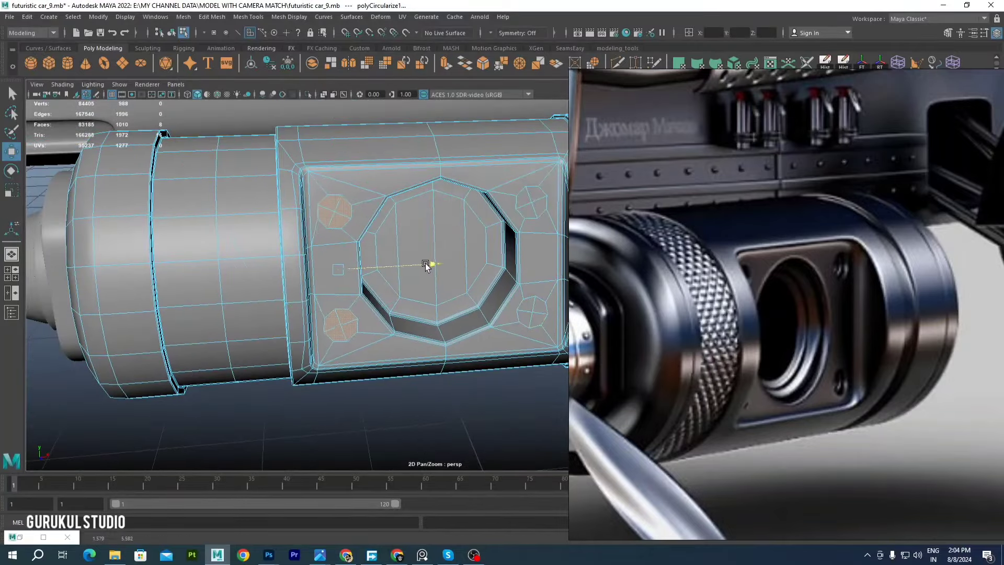
pyautogui.scroll(5, 426, 265)
pyautogui.scroll(3, 382, 201)
pyautogui.scroll(4, 347, 258)
pyautogui.click(280, 162)
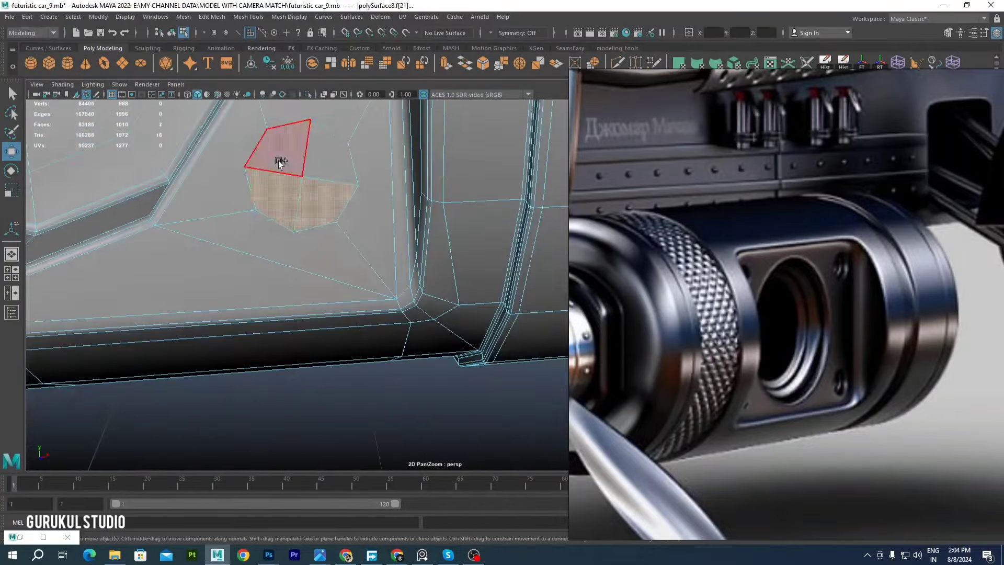
pyautogui.scroll(-5, 280, 162)
pyautogui.keyDown('alt'); pyautogui.moveTo(381, 258); pyautogui.dragTo(292, 262); pyautogui.keyUp('alt')
pyautogui.click(448, 268)
pyautogui.moveTo(448, 269)
pyautogui.keyDown('alt'); pyautogui.mouseDown()
pyautogui.moveTo(463, 278)
pyautogui.moveTo(406, 231)
pyautogui.mouseUp(); pyautogui.keyUp('alt')
pyautogui.scroll(5, 406, 231)
pyautogui.scroll(2, 250, 196)
pyautogui.scroll(-5, 253, 325)
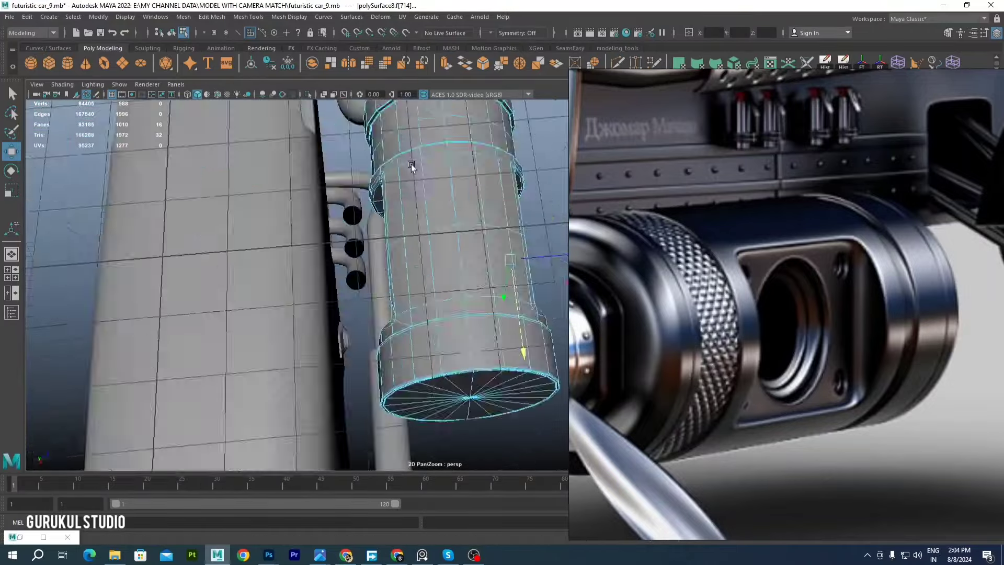
pyautogui.keyDown('alt'); pyautogui.moveTo(314, 262); pyautogui.dragTo(359, 179); pyautogui.keyUp('alt')
pyautogui.moveTo(359, 180); pyautogui.dragTo(393, 156, button='right')
pyautogui.scroll(-3, 454, 194)
pyautogui.scroll(-3, 454, 195)
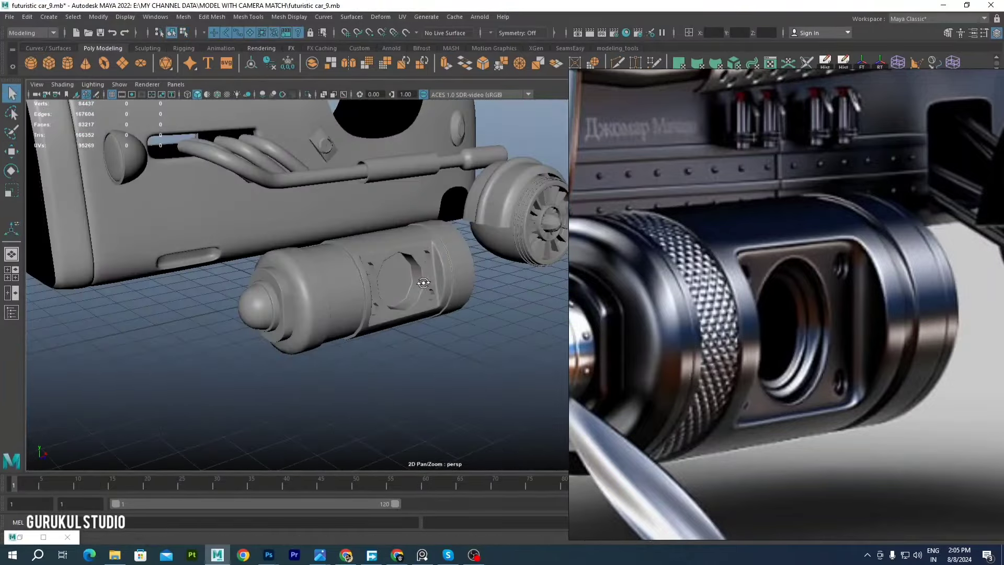
pyautogui.hotkey('ctrl', 'shift', 's')
# Finish saving the scene as futuristic car_10.mb
pyautogui.press('BackSpace')
pyautogui.press('BackSpace')
pyautogui.write('10')
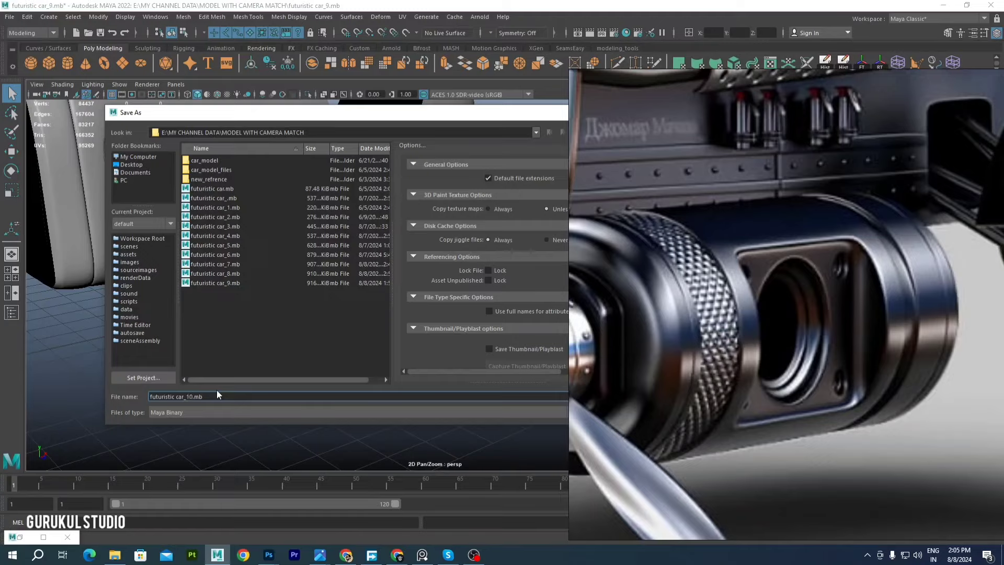
pyautogui.press('Return')
# Grow the corner-hole face selection to include its side walls and frame it
pyautogui.scroll(3, 237, 312)
pyautogui.scroll(4, 300, 234)
pyautogui.moveTo(300, 235)
pyautogui.keyDown('alt'); pyautogui.mouseDown()
pyautogui.moveTo(252, 200)
pyautogui.moveTo(317, 240)
pyautogui.mouseUp(); pyautogui.keyUp('alt')
pyautogui.hotkey('shift', '.')
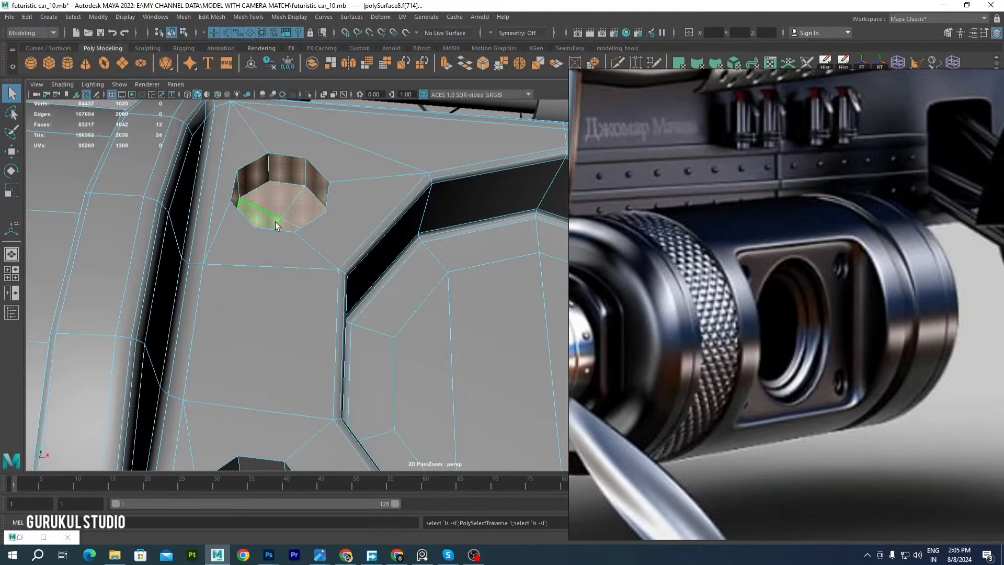
pyautogui.click(128, 17)
pyautogui.click(225, 137)
pyautogui.press('f')
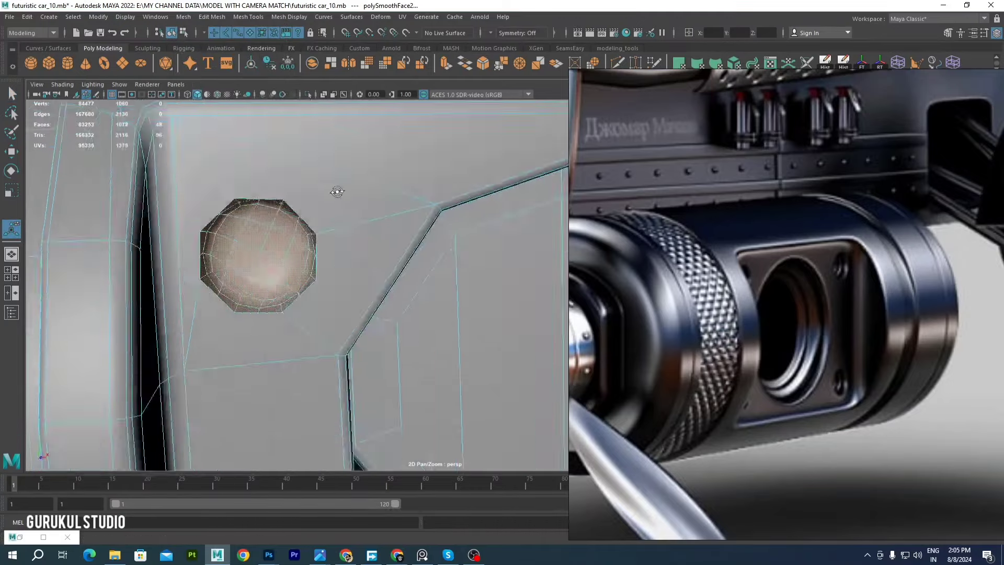
pyautogui.rightClick(304, 163)
pyautogui.keyDown('alt'); pyautogui.moveTo(304, 163); pyautogui.dragTo(326, 248); pyautogui.keyUp('alt')
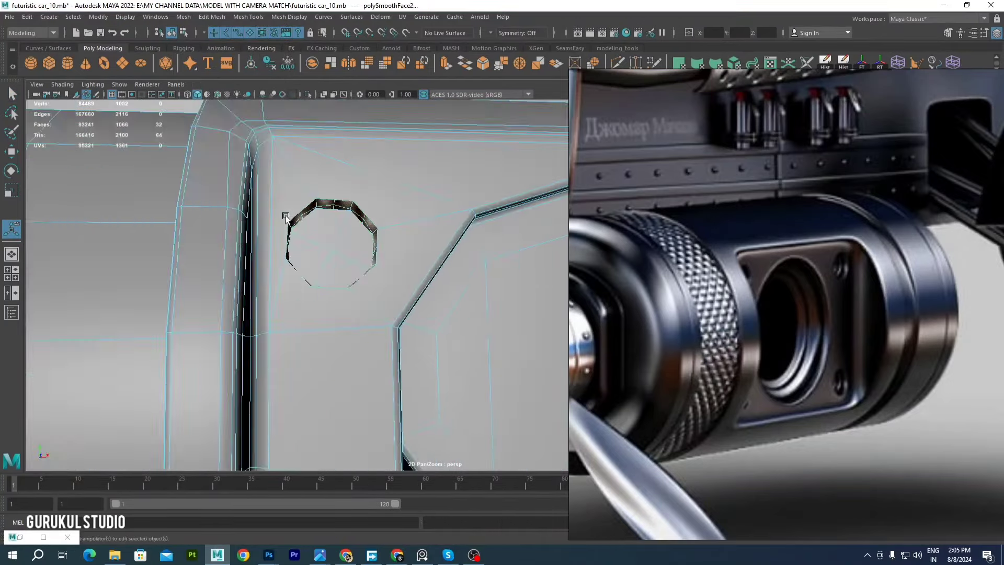
pyautogui.rightClick(314, 238)
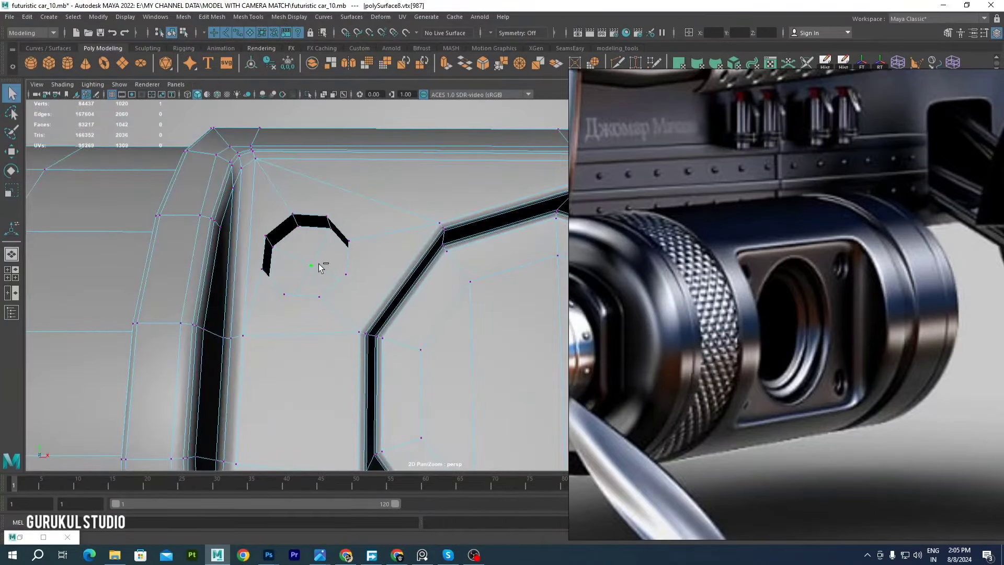
pyautogui.hotkey('shift', '.')
# Smooth the faces around the hole three times into an octagonal socket, then select its edge loop
pyautogui.click(184, 17)
pyautogui.click(202, 135)
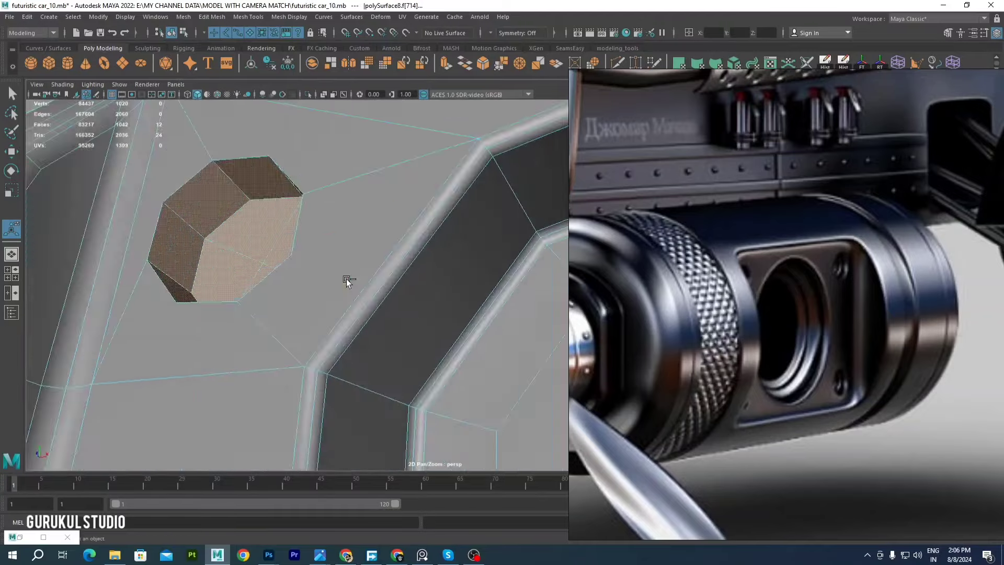
pyautogui.keyDown('alt'); pyautogui.moveTo(346, 278); pyautogui.dragTo(304, 168); pyautogui.keyUp('alt')
pyautogui.click(186, 17)
pyautogui.click(202, 134)
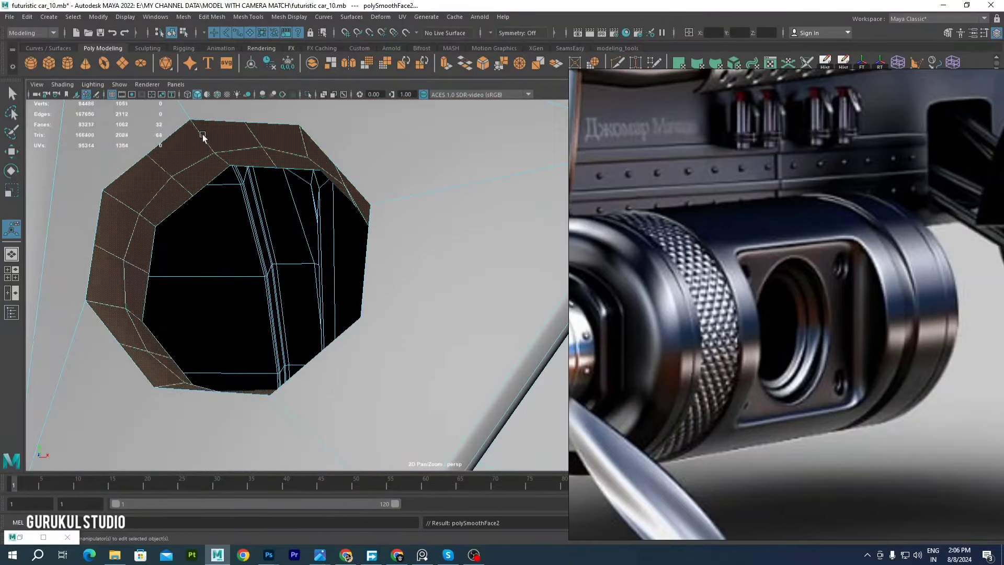
pyautogui.keyDown('alt'); pyautogui.moveTo(202, 134); pyautogui.dragTo(373, 252); pyautogui.keyUp('alt')
pyautogui.click(184, 17)
pyautogui.click(202, 134)
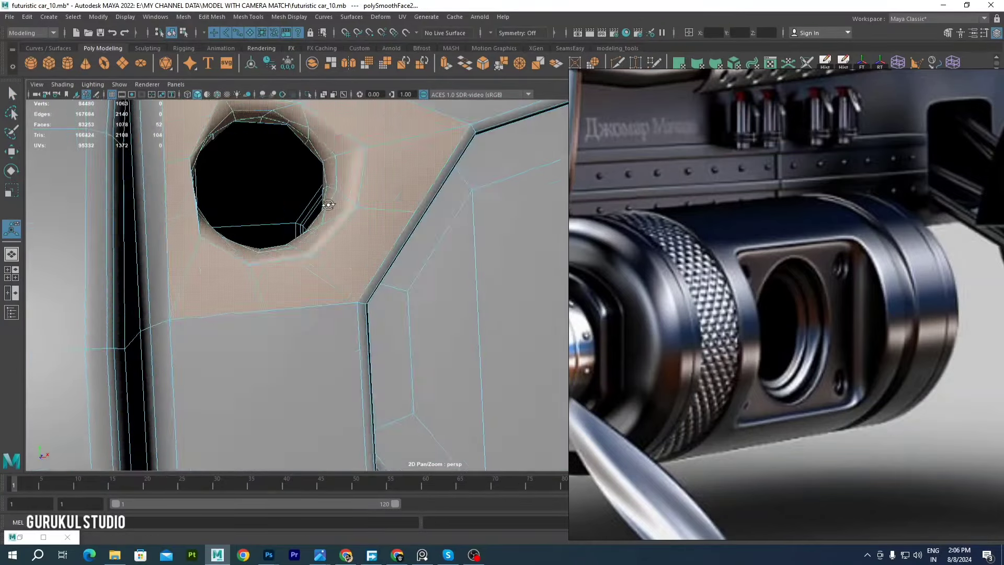
pyautogui.moveTo(202, 134)
pyautogui.keyDown('alt'); pyautogui.mouseDown()
pyautogui.moveTo(328, 194)
pyautogui.moveTo(420, 192)
pyautogui.moveTo(384, 306)
pyautogui.mouseUp(); pyautogui.keyUp('alt')
pyautogui.doubleClick(329, 194)
pyautogui.click(384, 306)
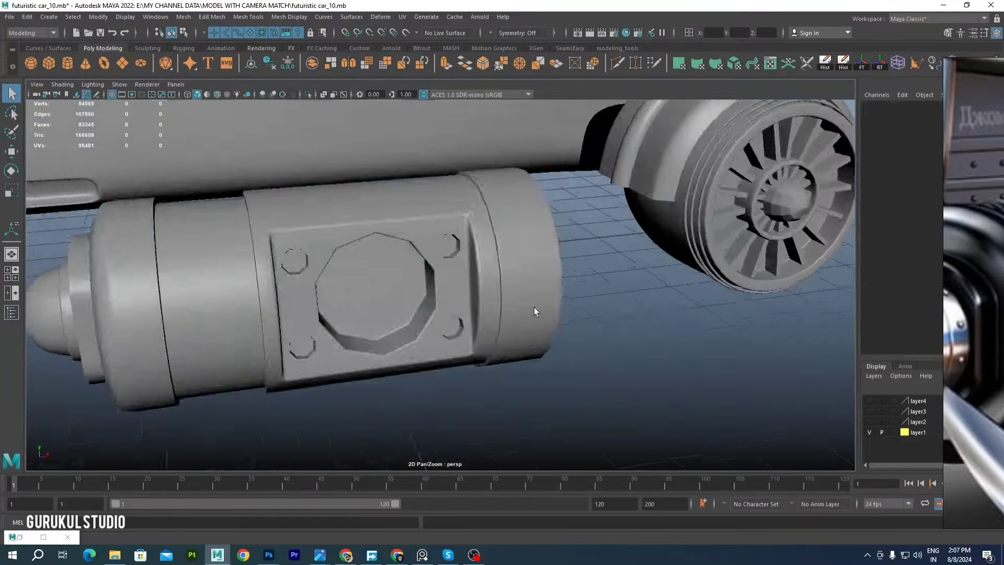
# Re-save the scene, overwriting futuristic car_10.mb
pyautogui.hotkey('ctrl', 'shift', 's')
pyautogui.doubleClick(216, 216)
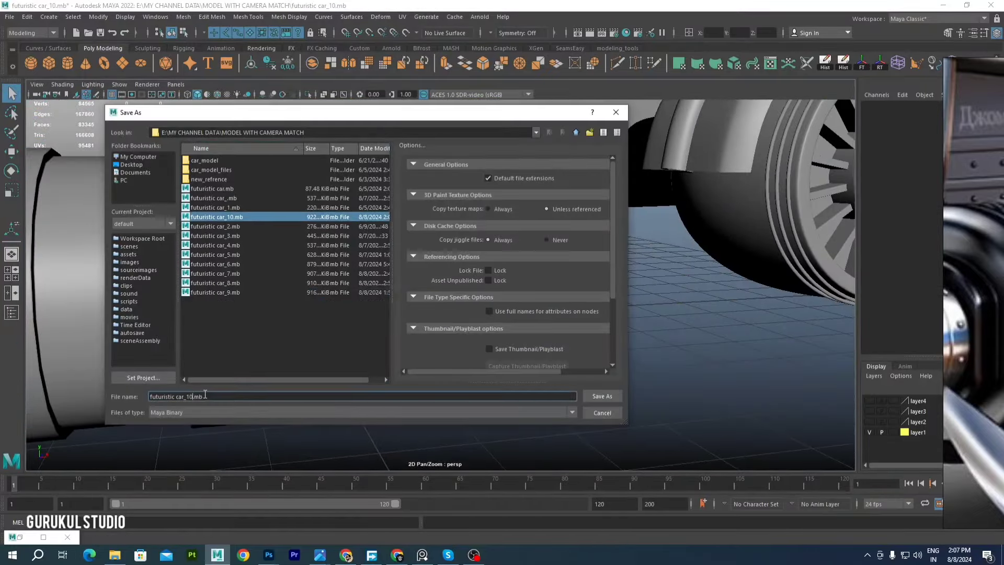
pyautogui.click(351, 281)
pyautogui.click(245, 396)
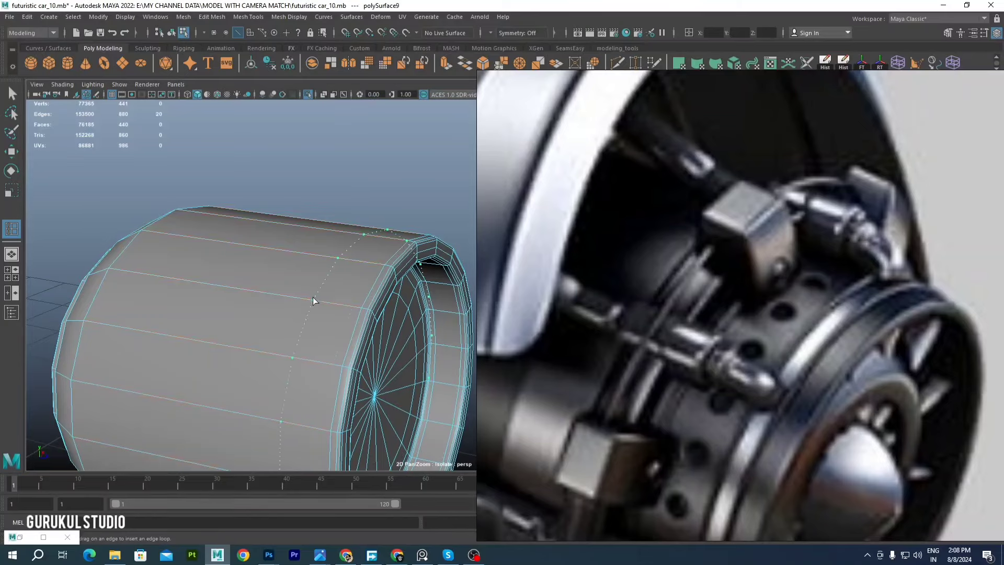
# Extract the selected wheel-hub face ring as its own bevelled rim piece
pyautogui.click(305, 437)
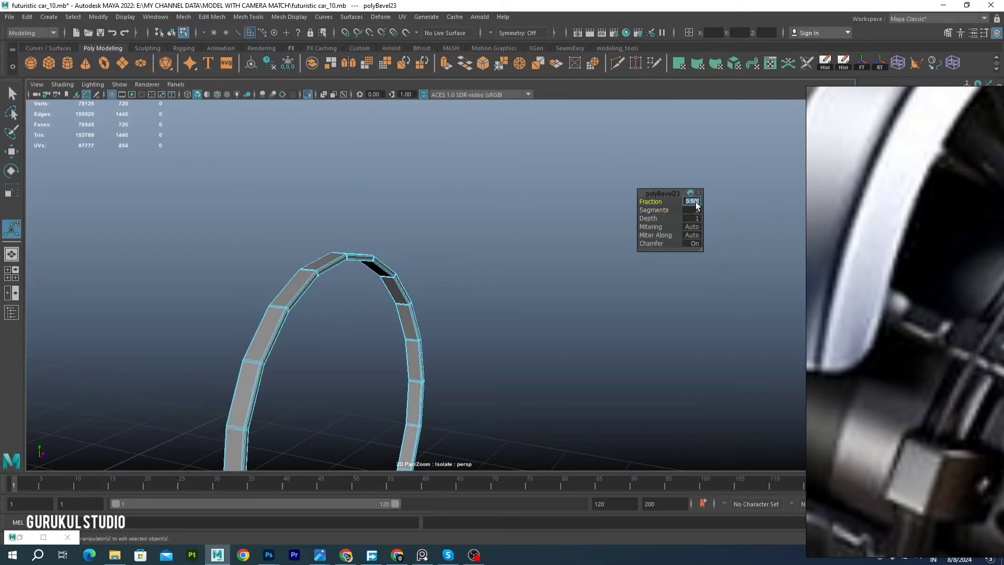
pyautogui.click(314, 266)
pyautogui.scroll(5, 273, 261)
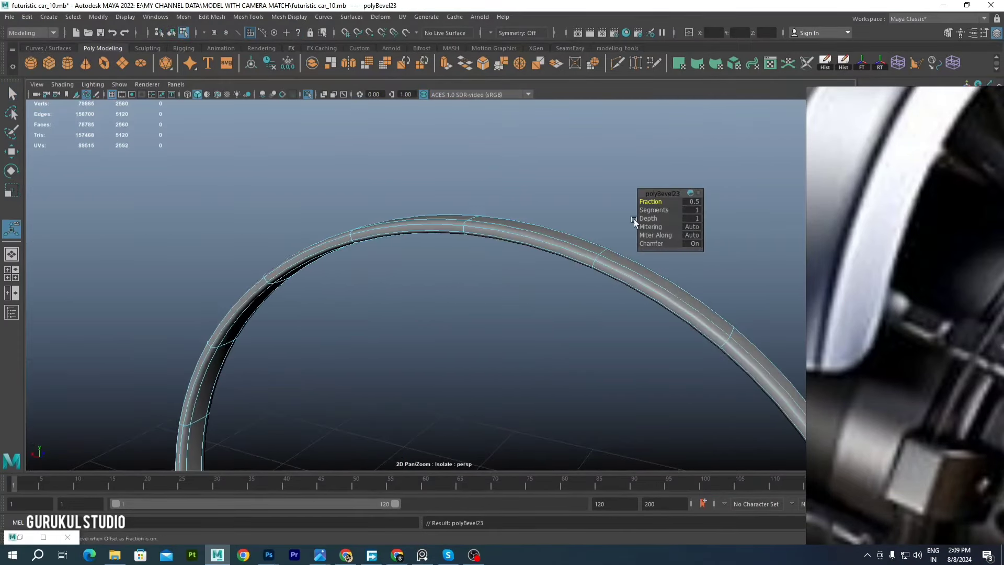
pyautogui.scroll(-5, 518, 245)
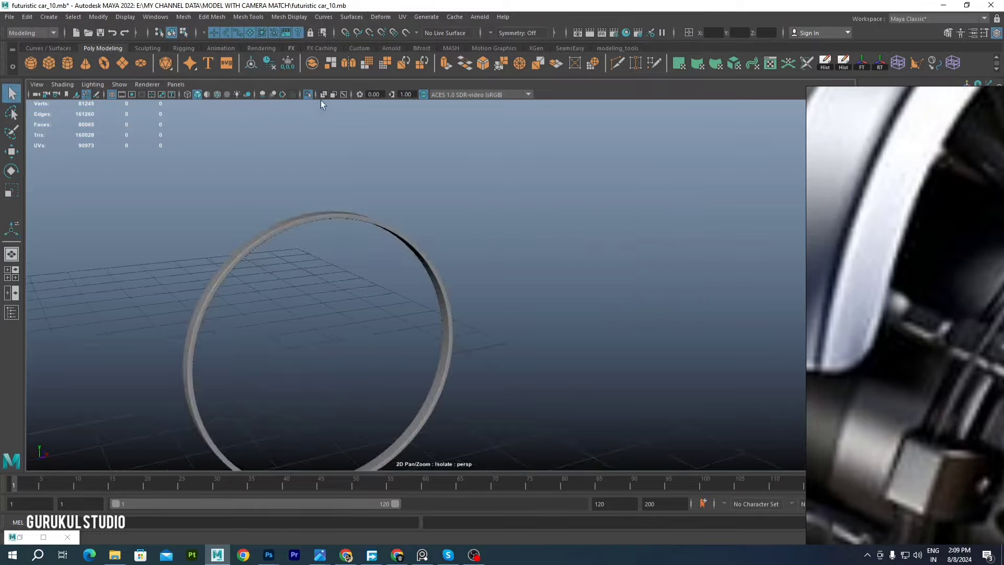
# Exit isolation, orbit around the whole car and shift the reference image upward
pyautogui.hotkey('ctrl', '1')
pyautogui.keyDown('alt'); pyautogui.moveTo(321, 99); pyautogui.dragTo(455, 245); pyautogui.keyUp('alt')
pyautogui.scroll(5, 406, 296)
pyautogui.scroll(-3, 405, 297)
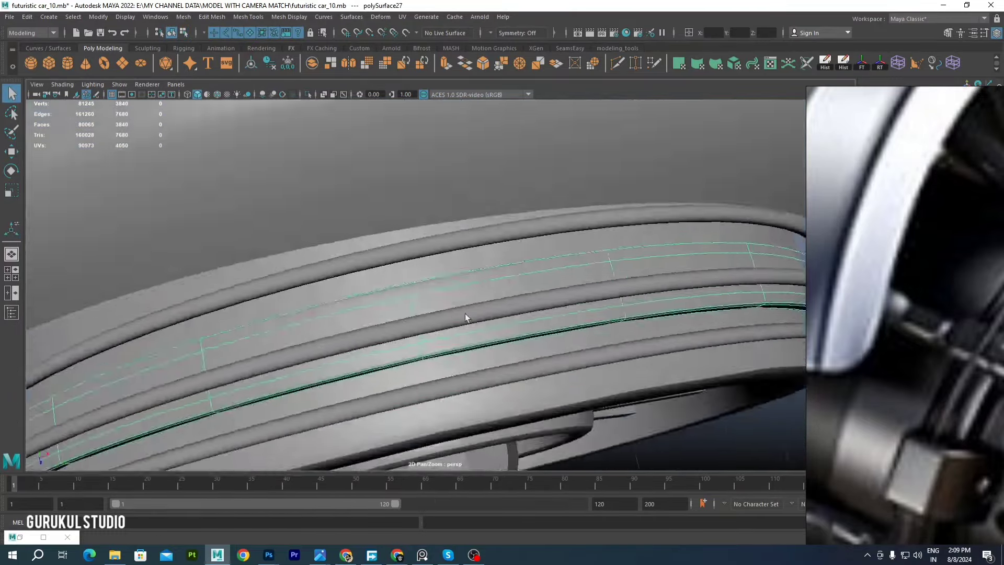
pyautogui.scroll(-5, 465, 313)
pyautogui.click(455, 320)
pyautogui.keyDown('alt'); pyautogui.moveTo(454, 320); pyautogui.dragTo(471, 292); pyautogui.keyUp('alt')
pyautogui.moveTo(658, 270); pyautogui.dragTo(674, 216)
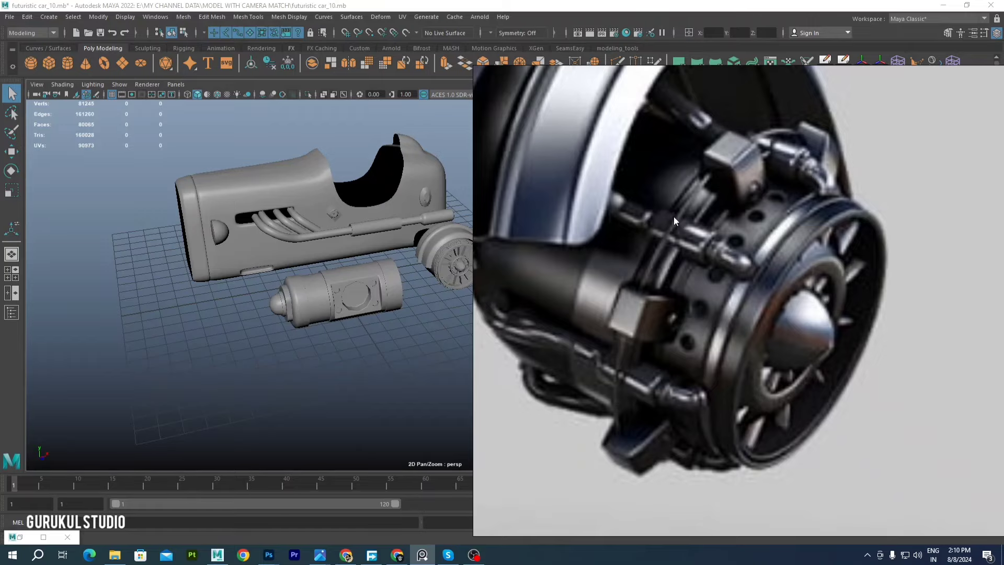
pyautogui.scroll(5, 289, 246)
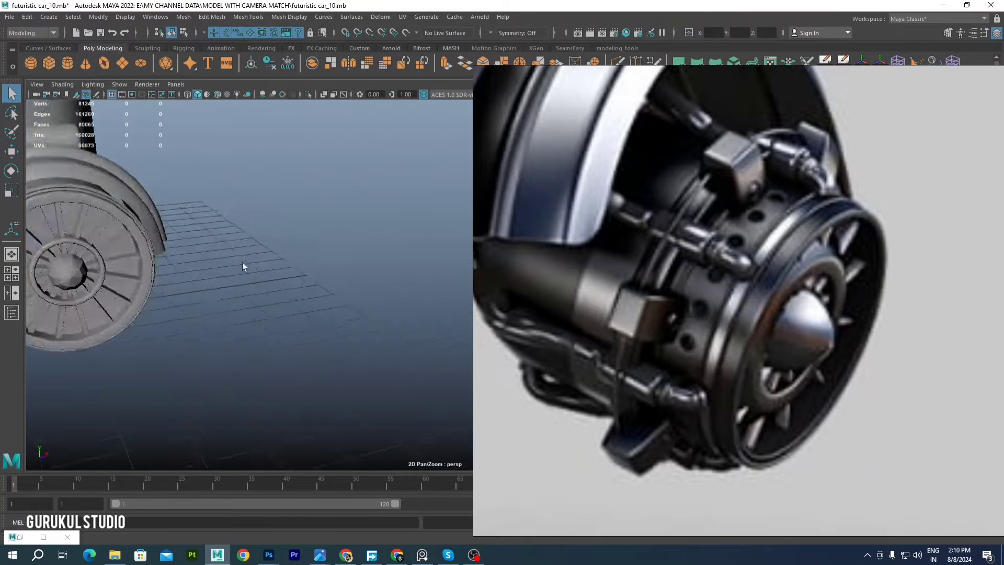
pyautogui.moveTo(243, 262)
pyautogui.keyDown('alt'); pyautogui.mouseDown()
pyautogui.moveTo(314, 243)
pyautogui.moveTo(279, 254)
pyautogui.mouseUp(); pyautogui.keyUp('alt')
# Go to the left side view and bring up the CV Curve Tool options from Create
pyautogui.press('space')
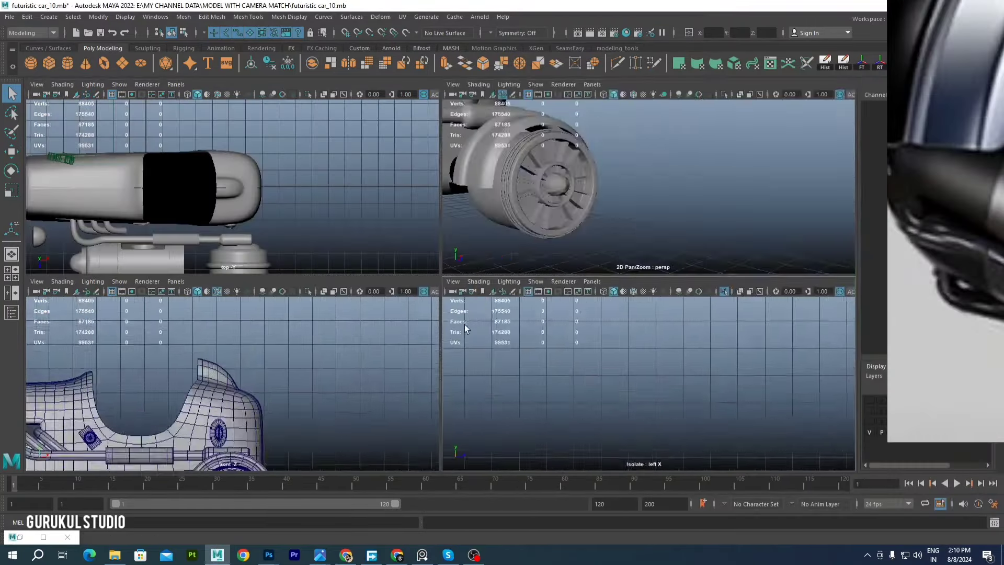
pyautogui.press('space')
pyautogui.scroll(2, 689, 230)
pyautogui.scroll(-2, 770, 167)
pyautogui.scroll(-3, 719, 261)
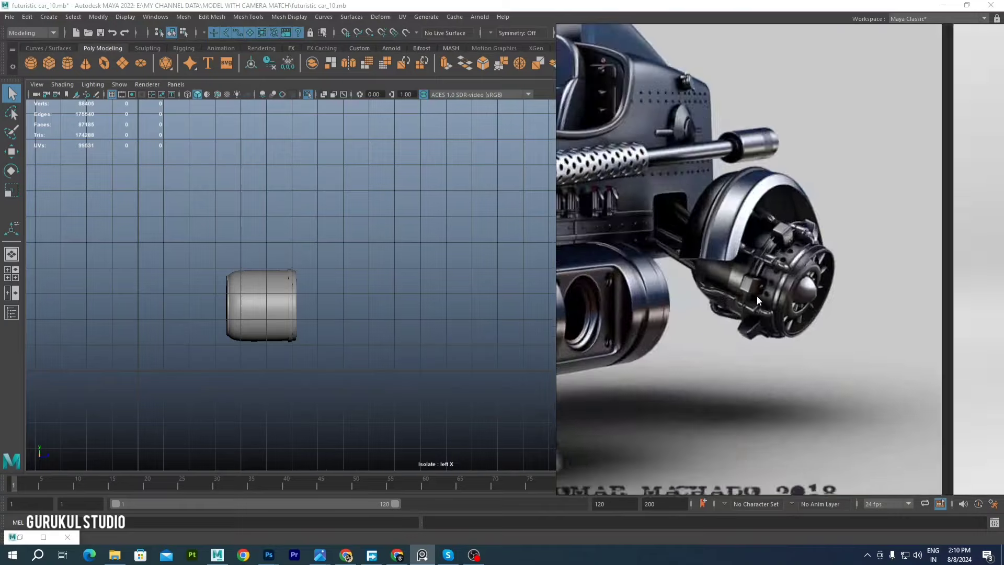
pyautogui.scroll(3, 757, 296)
pyautogui.scroll(3, 327, 265)
pyautogui.click(48, 17)
# Start drawing a CV curve with all objects shown in wireframe
pyautogui.click(295, 96)
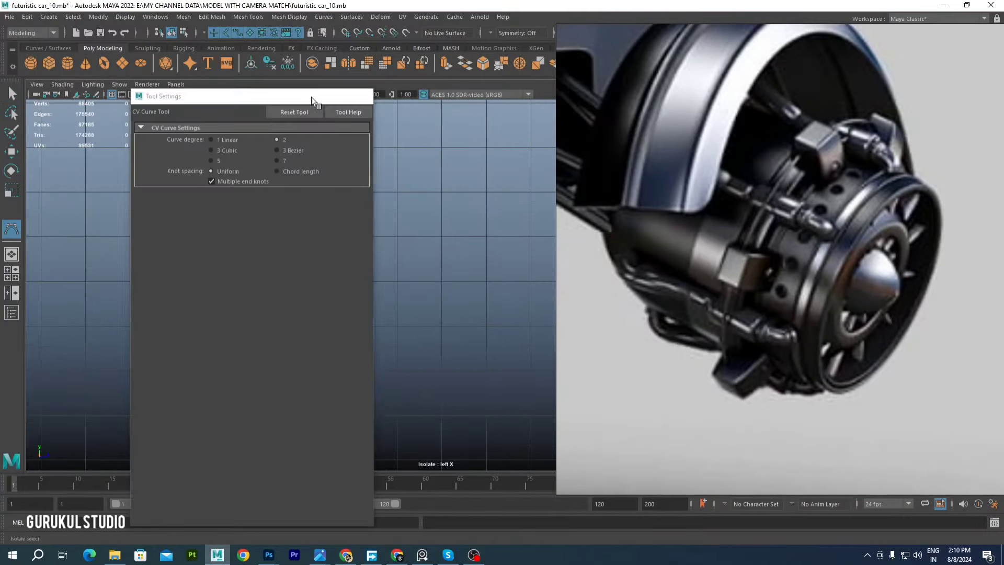
pyautogui.click(366, 93)
pyautogui.scroll(3, 332, 247)
pyautogui.scroll(3, 203, 196)
pyautogui.hotkey('ctrl', '1')
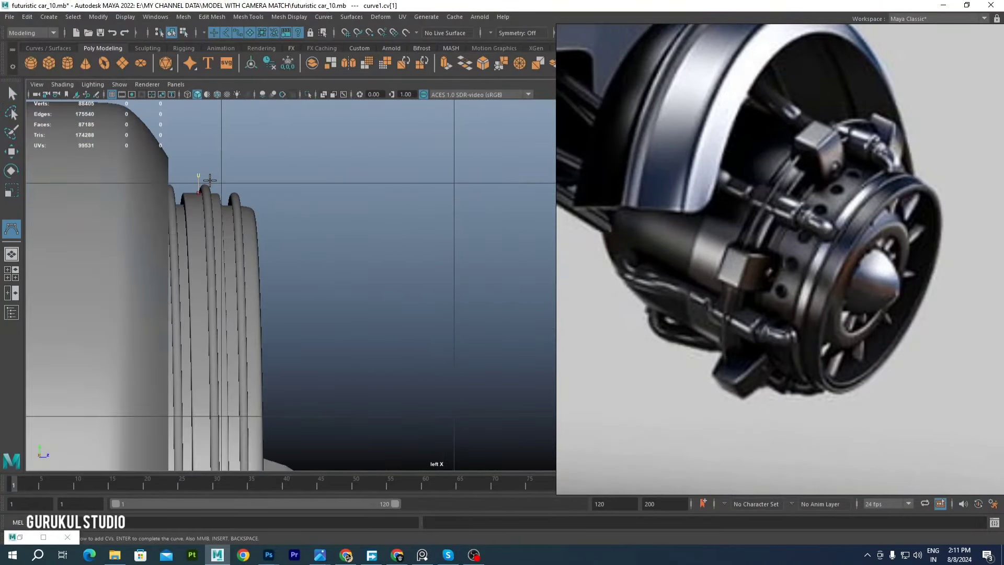
pyautogui.press('4')
pyautogui.scroll(-3, 323, 266)
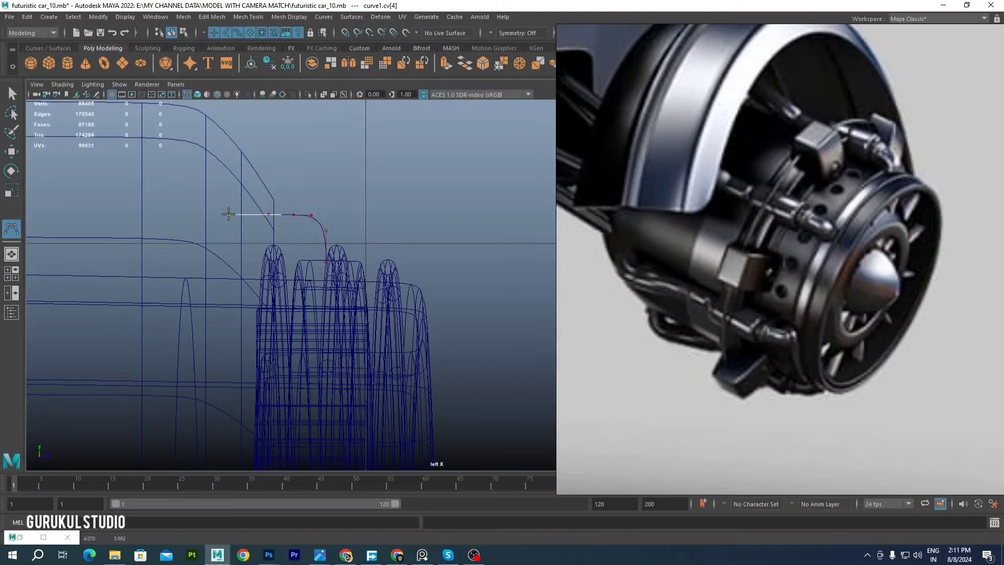
# Finish the CV curve over the wheel and scale its bend point
pyautogui.press('Return')
pyautogui.press('w')
pyautogui.scroll(1, 299, 191)
pyautogui.press('r')
pyautogui.scroll(1, 290, 209)
pyautogui.click(323, 251)
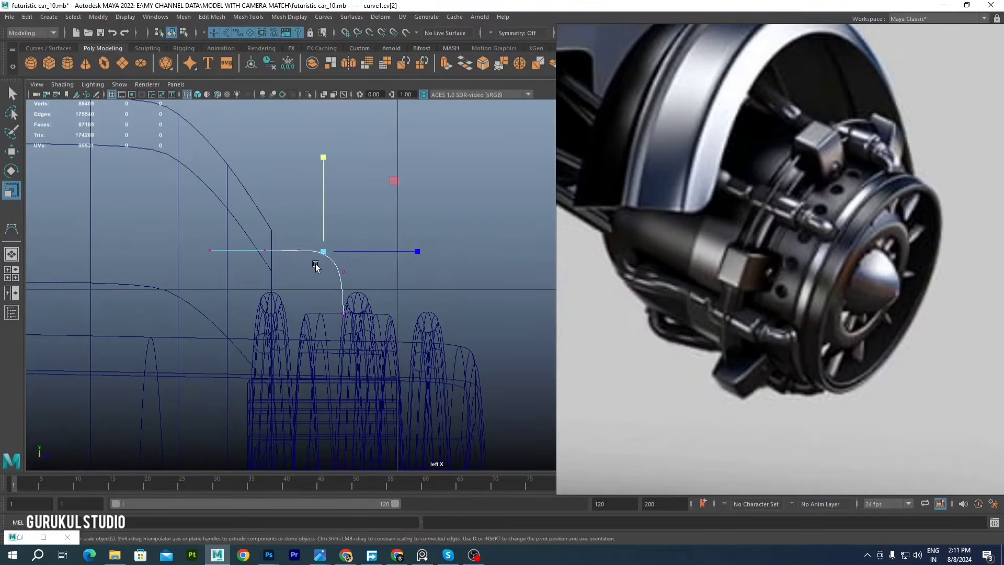
pyautogui.scroll(-3, 277, 180)
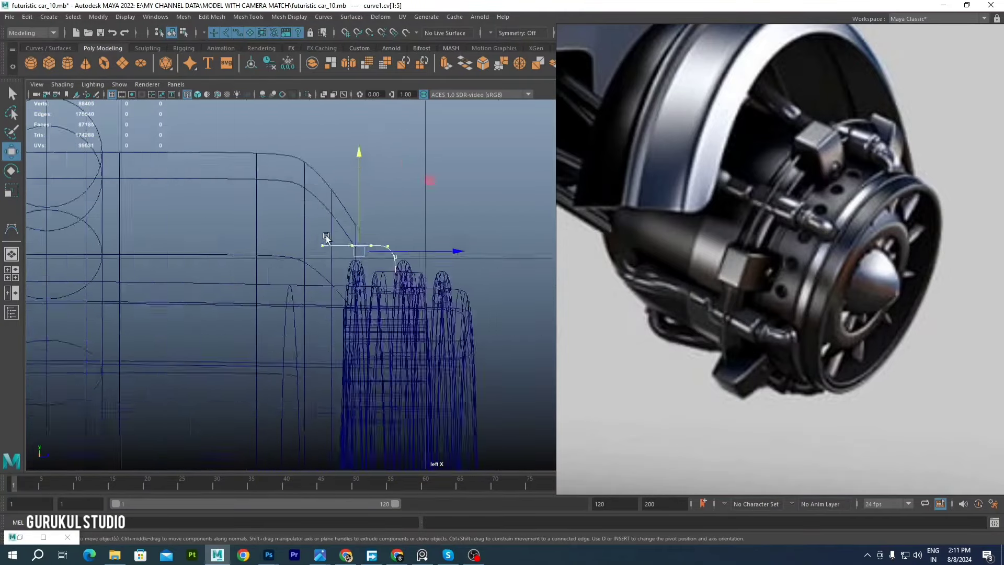
# Sweep a tube along the curve over the wheel arch with precision raised to 100
pyautogui.press('space')
pyautogui.press('space')
pyautogui.scroll(3, 365, 248)
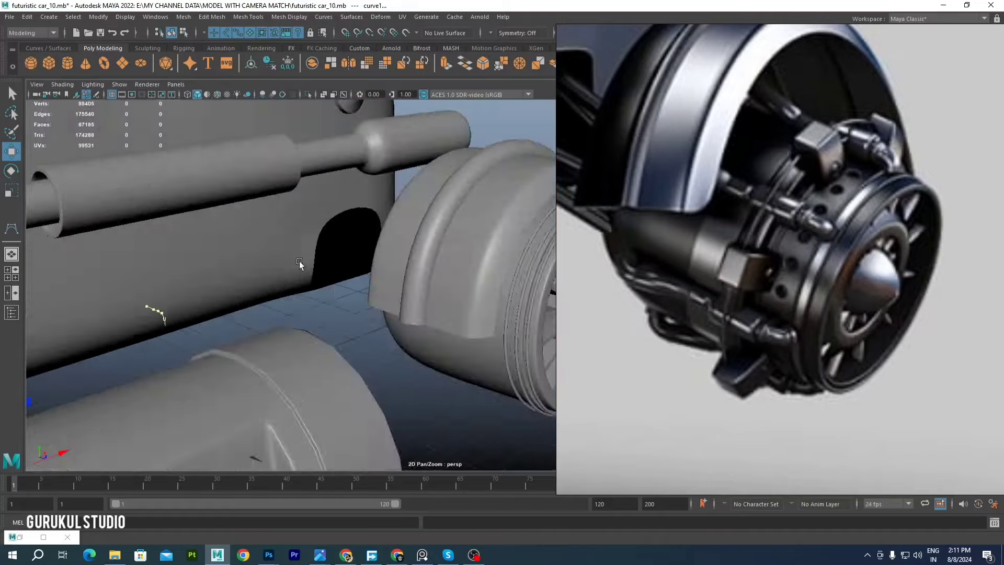
pyautogui.scroll(3, 303, 264)
pyautogui.scroll(3, 381, 197)
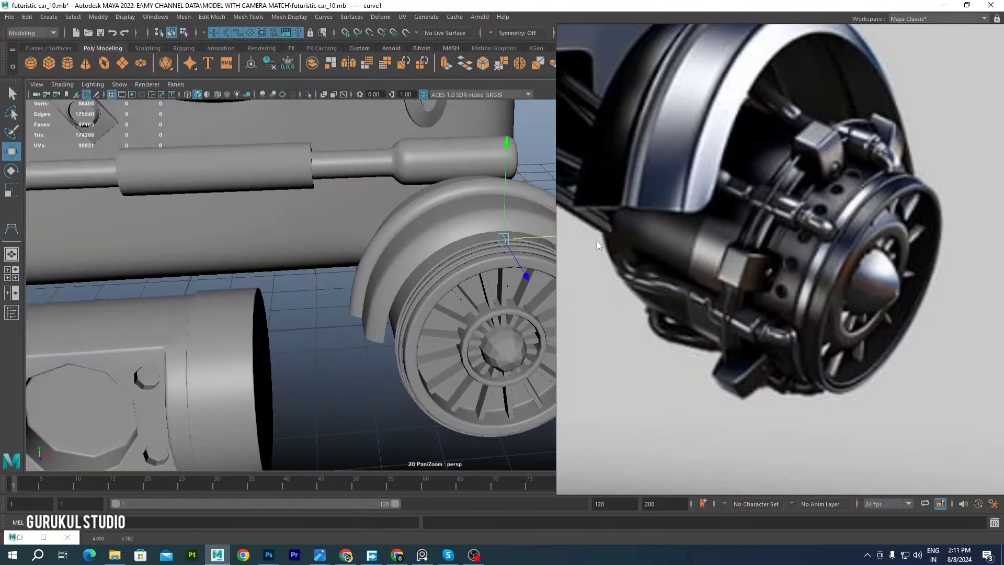
pyautogui.moveTo(543, 246)
pyautogui.keyDown('alt'); pyautogui.mouseDown()
pyautogui.moveTo(466, 267)
pyautogui.moveTo(479, 230)
pyautogui.mouseUp(); pyautogui.keyUp('alt')
pyautogui.scroll(-5, 359, 229)
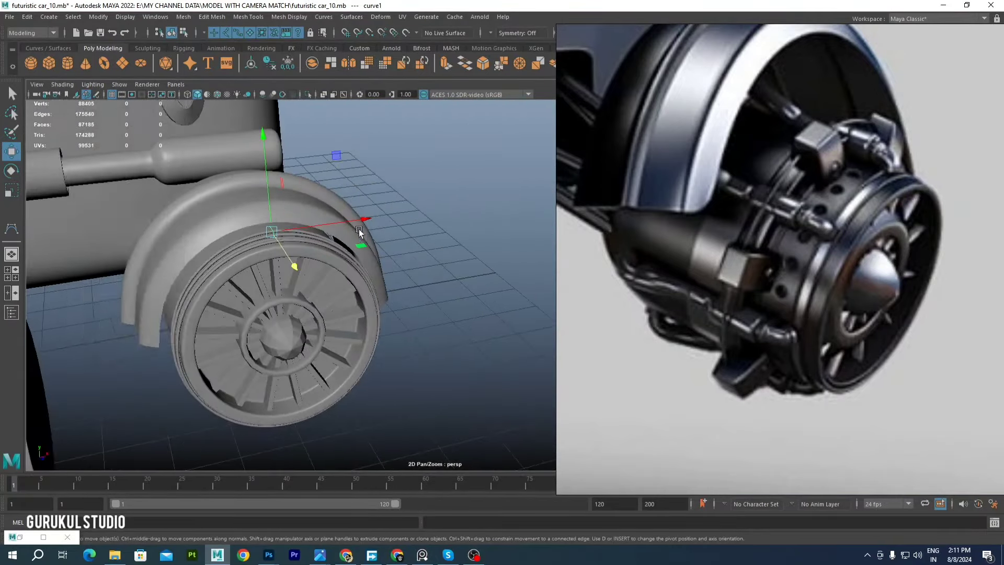
pyautogui.click(73, 17)
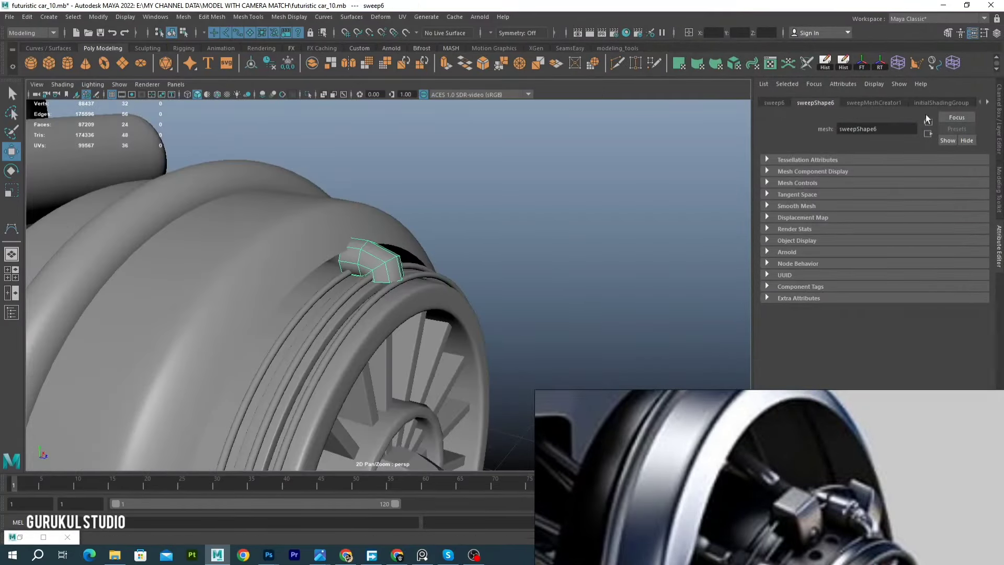
pyautogui.moveTo(973, 380); pyautogui.dragTo(975, 376)
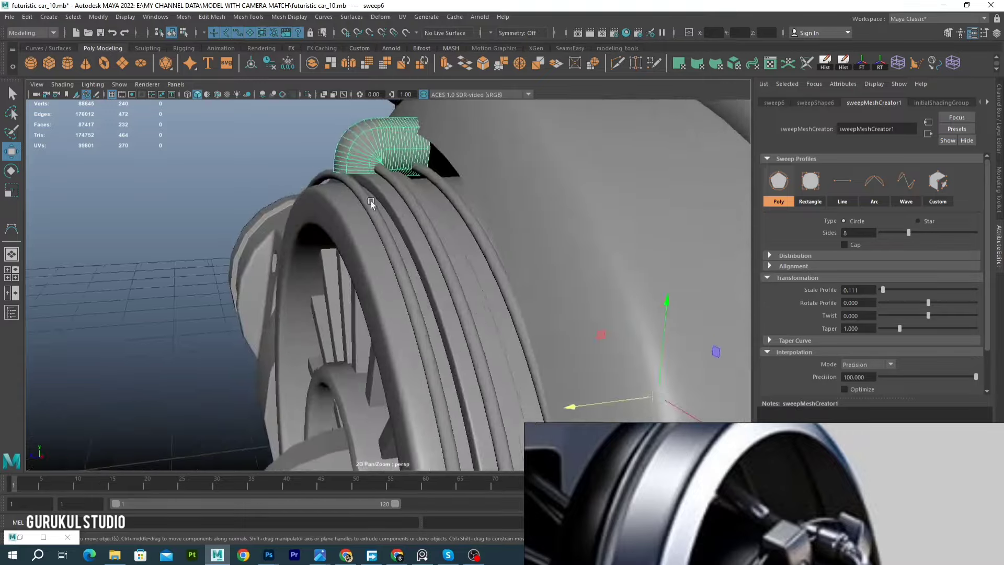
# Rebuild curve1 via Curves > Rebuild and set the sweep precision to about 99
pyautogui.hotkey('ctrl', 'z')
pyautogui.hotkey('ctrl', 'z')
pyautogui.hotkey('ctrl', 'z')
pyautogui.press('F8')
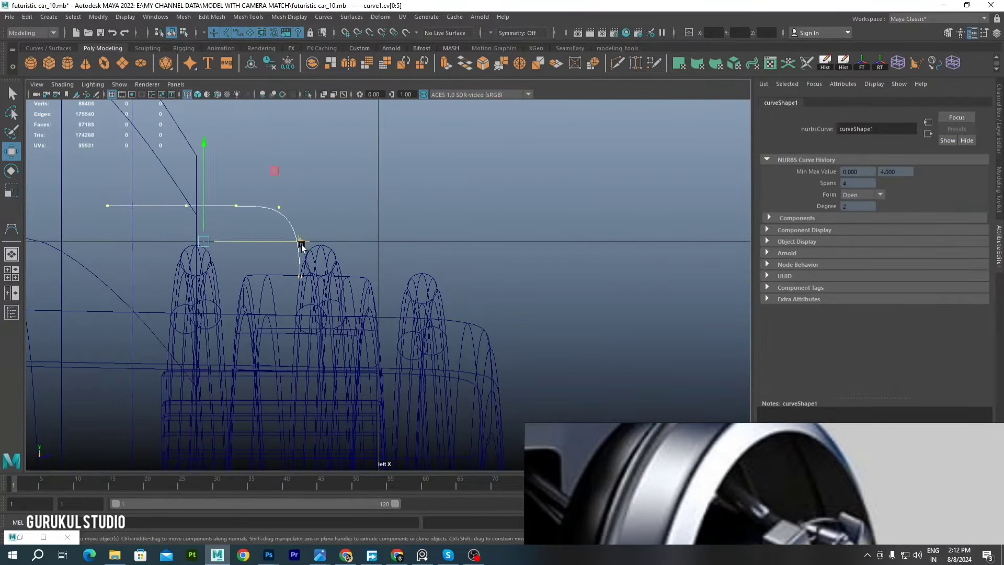
pyautogui.press('F8')
pyautogui.click(323, 17)
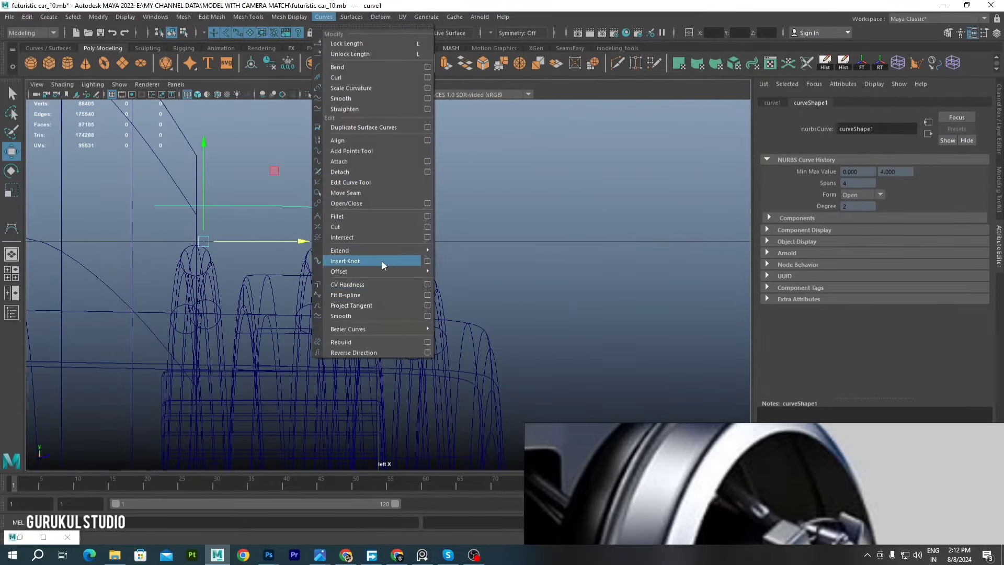
pyautogui.click(427, 343)
pyautogui.click(399, 313)
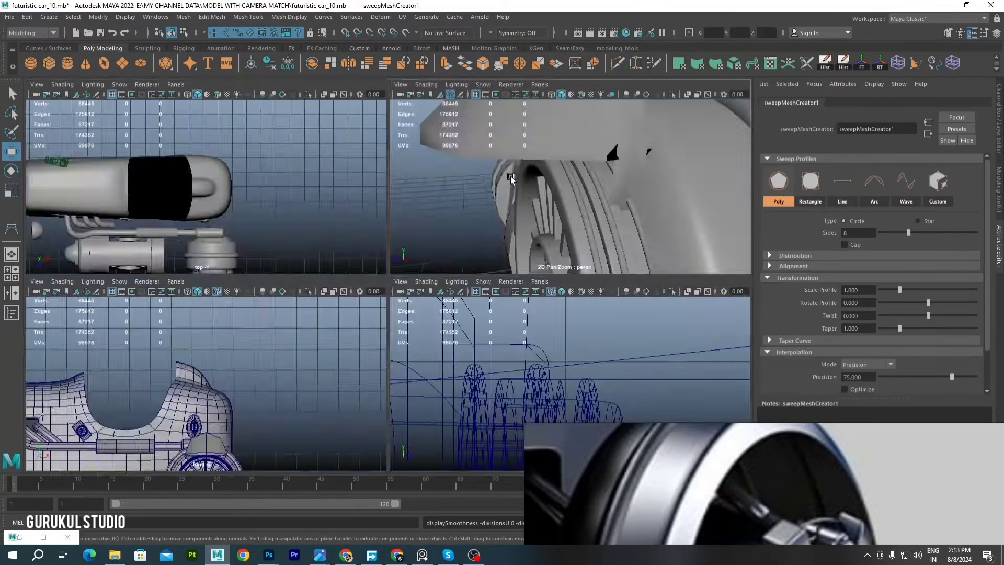
pyautogui.press('space')
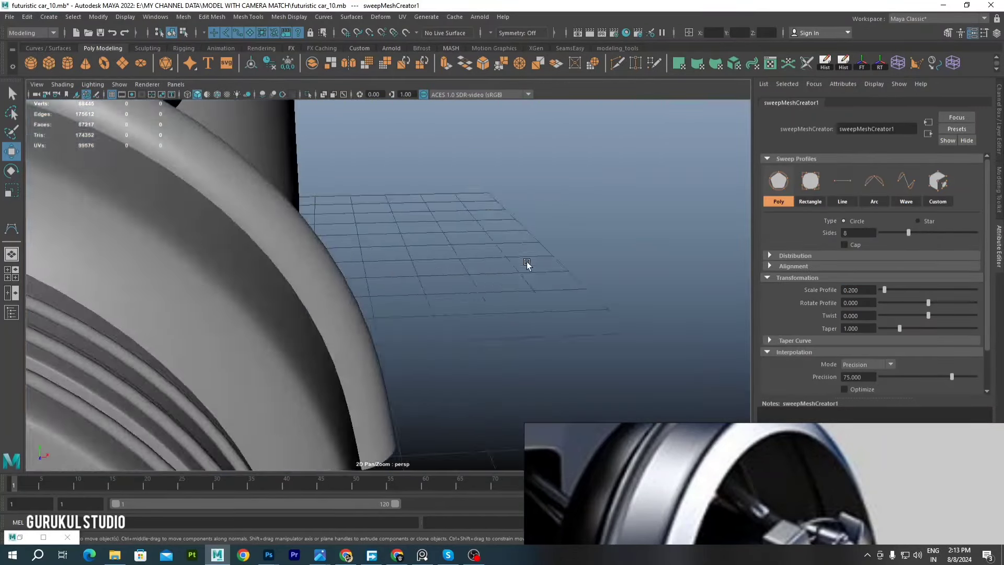
pyautogui.moveTo(972, 380); pyautogui.dragTo(975, 378)
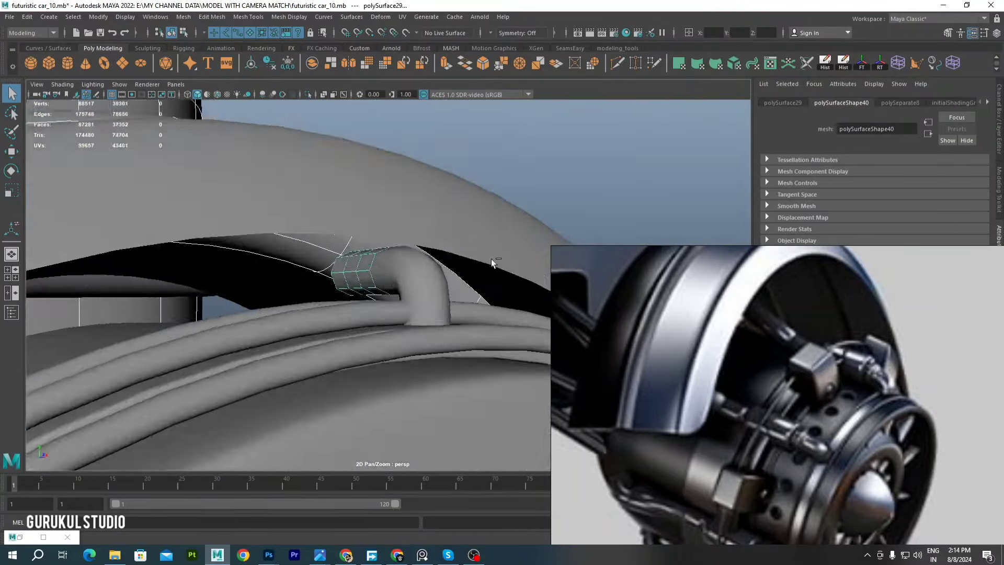
# Extrude the faces of the isolated small cylinder and frame the new curve
pyautogui.hotkey('ctrl', '1')
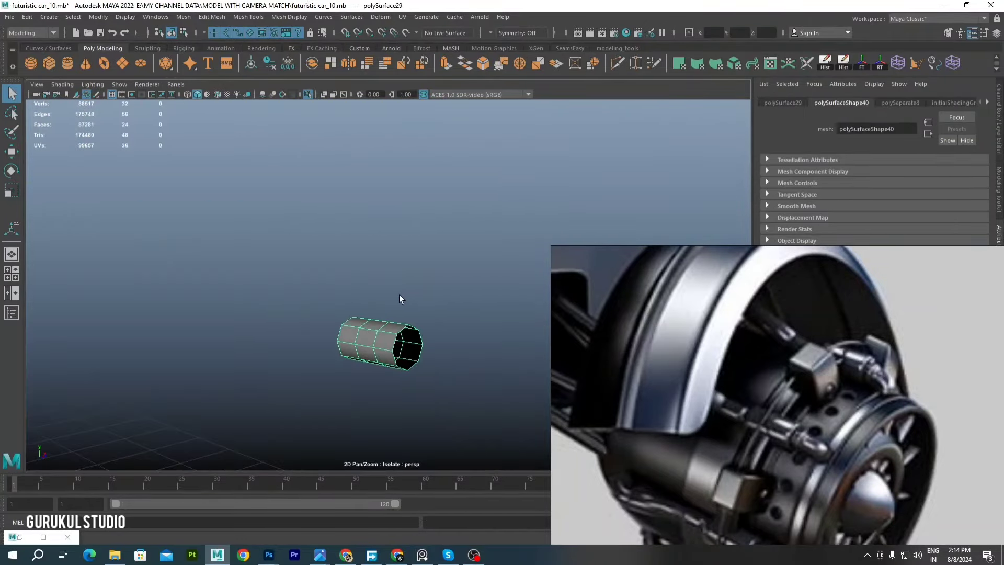
pyautogui.hotkey('ctrl', 'e')
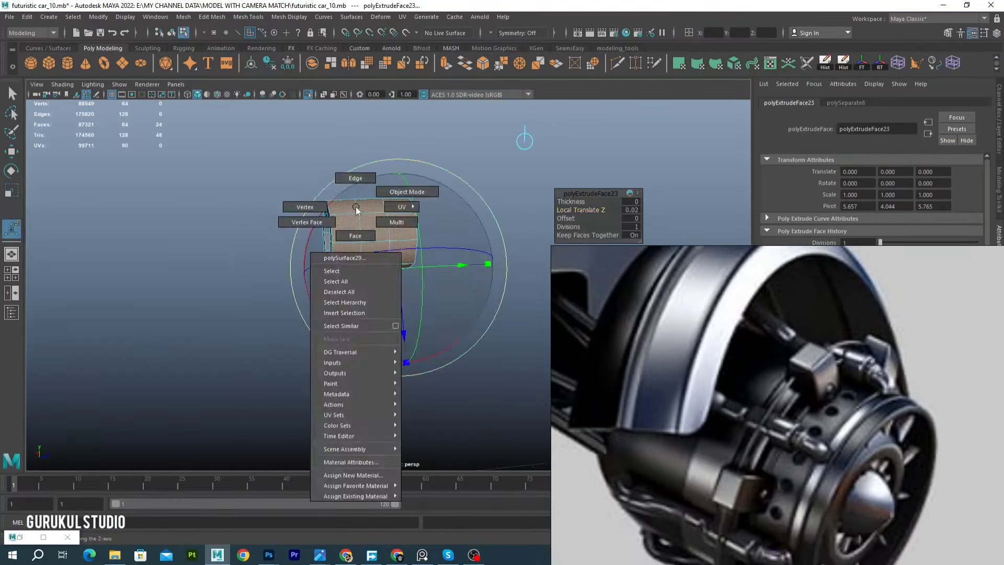
pyautogui.click(388, 216)
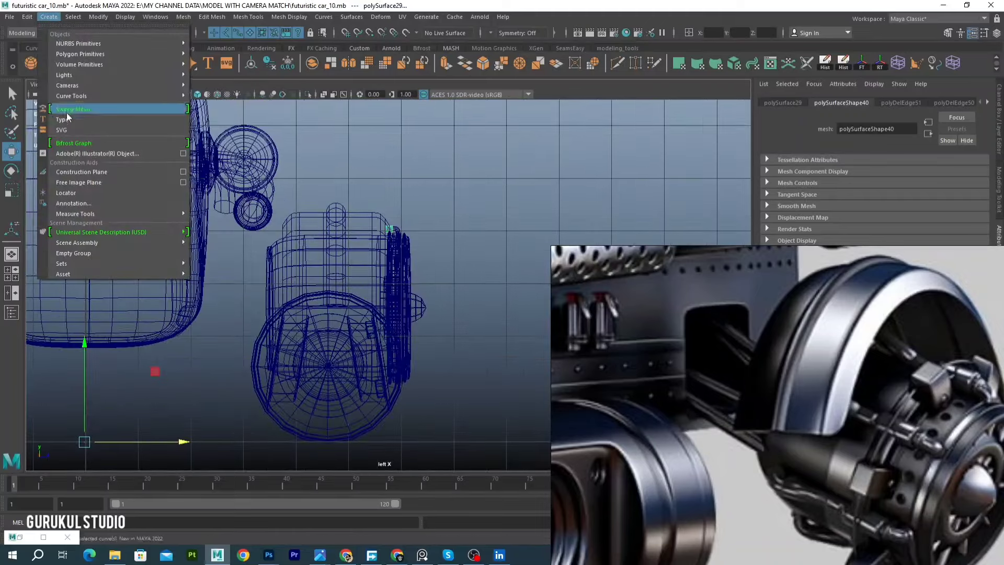
pyautogui.scroll(5, 408, 230)
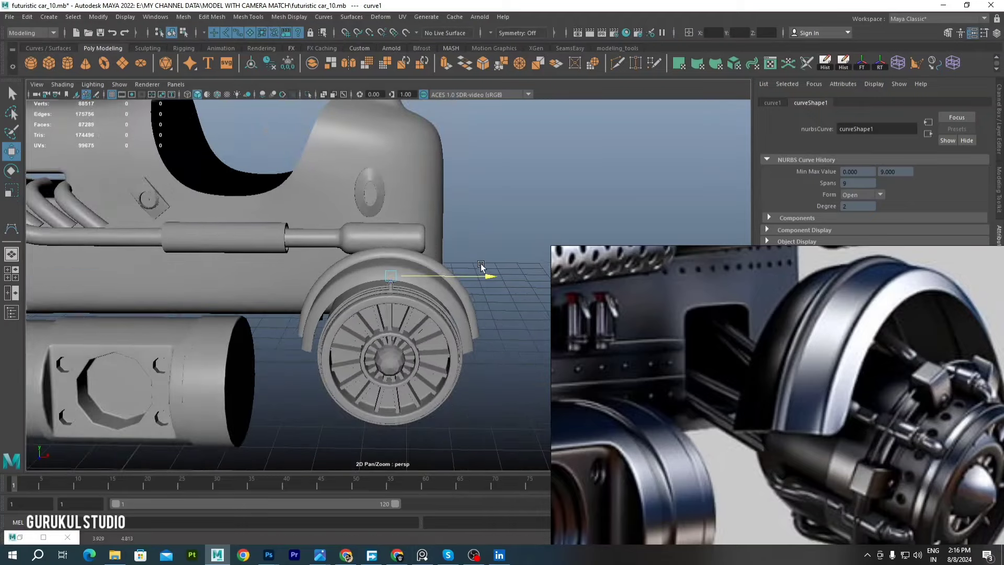
pyautogui.moveTo(481, 267)
pyautogui.keyDown('alt'); pyautogui.mouseDown()
pyautogui.moveTo(466, 287)
pyautogui.moveTo(387, 257)
pyautogui.moveTo(199, 299)
pyautogui.mouseUp(); pyautogui.keyUp('alt')
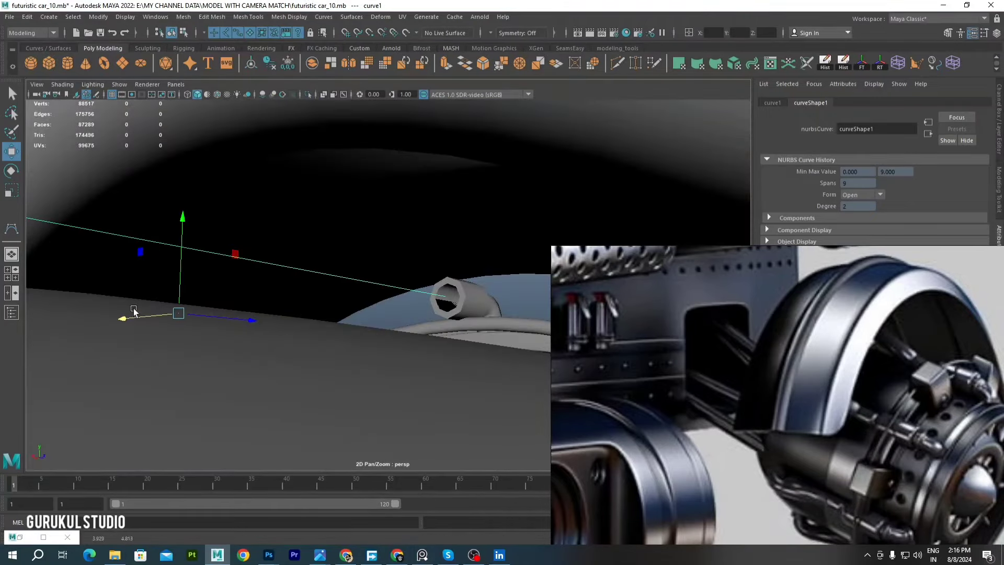
# Create a Sweep Mesh along the curve with a 0.04 profile scale
pyautogui.click(49, 17)
pyautogui.click(68, 107)
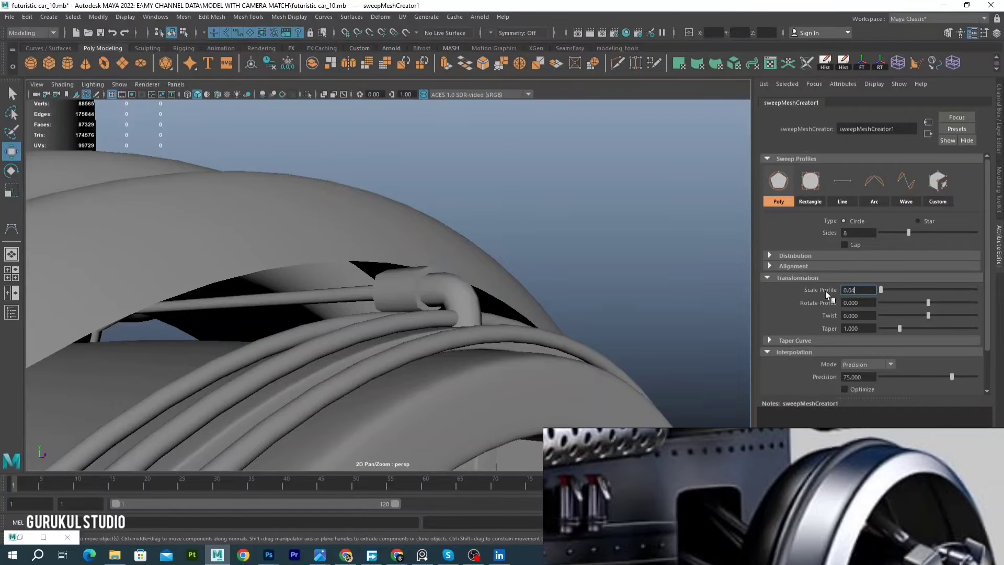
pyautogui.hotkey('ctrl', '1')
pyautogui.press('f')
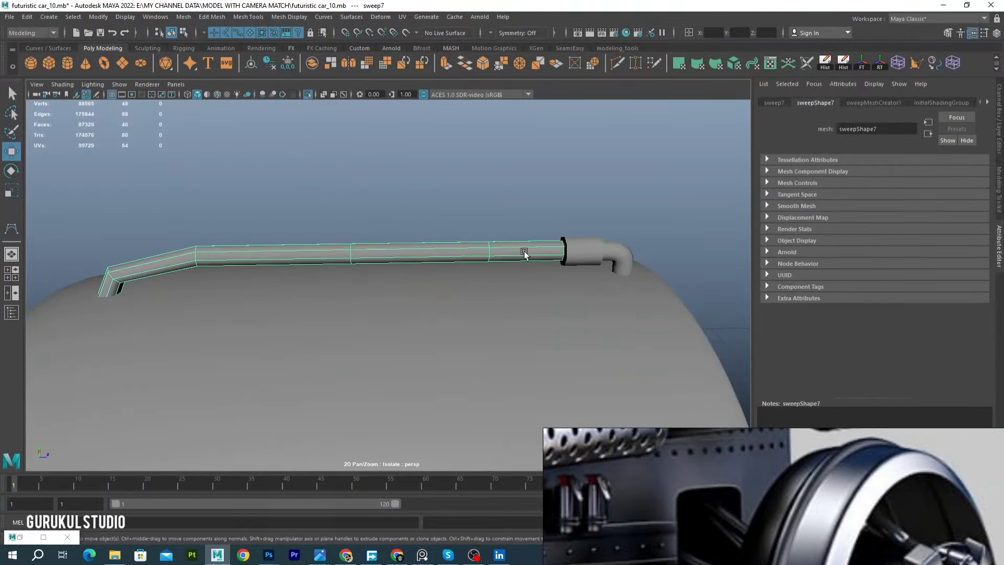
pyautogui.click(874, 102)
pyautogui.keyDown('alt'); pyautogui.moveTo(366, 251); pyautogui.dragTo(398, 262); pyautogui.keyUp('alt')
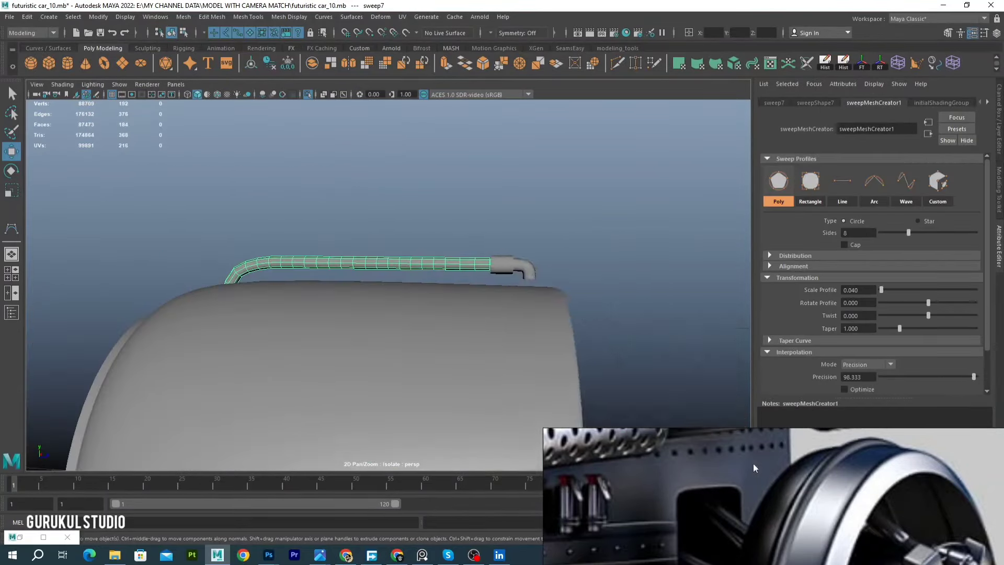
pyautogui.scroll(3, 242, 265)
pyautogui.moveTo(389, 240); pyautogui.dragTo(366, 241, button='right')
# Extrude the tube's end faces into a collar band near the elbow
pyautogui.moveTo(366, 225); pyautogui.dragTo(387, 270)
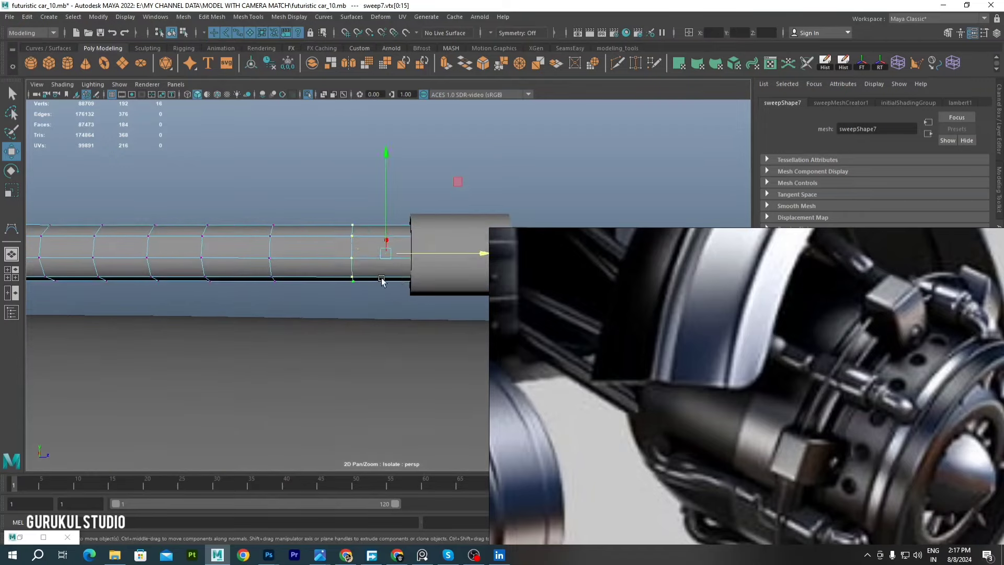
pyautogui.hotkey('ctrl', 'F11')
pyautogui.hotkey('ctrl', 'e')
pyautogui.moveTo(385, 173)
pyautogui.keyDown('alt'); pyautogui.mouseDown()
pyautogui.moveTo(288, 282)
pyautogui.moveTo(373, 273)
pyautogui.mouseUp(); pyautogui.keyUp('alt')
pyautogui.click(307, 95)
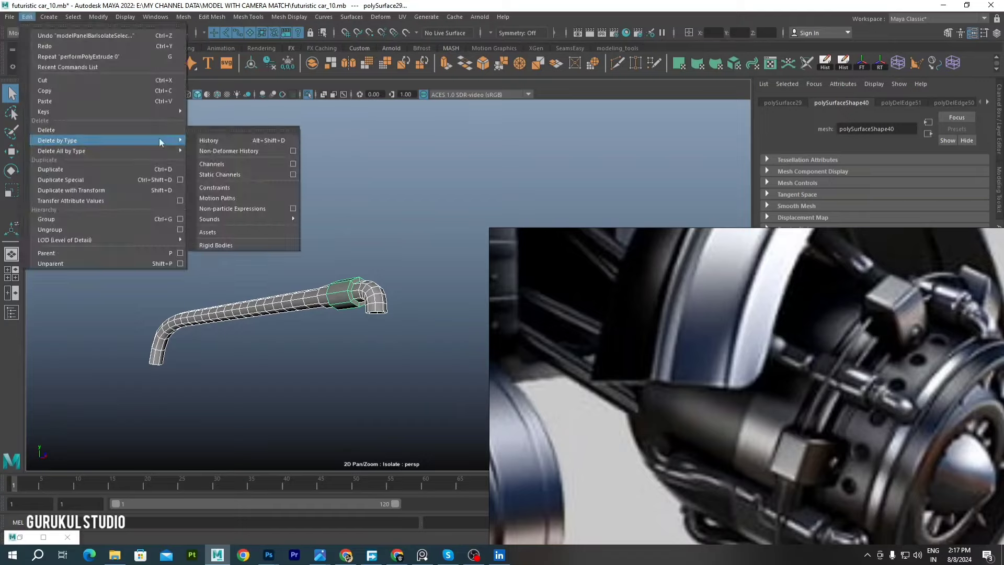
# Duplicate the clamp group in front wireframe view and rotate the copy around the wheel
pyautogui.press('space')
pyautogui.press('4')
pyautogui.scroll(2, 314, 293)
pyautogui.press('Up')
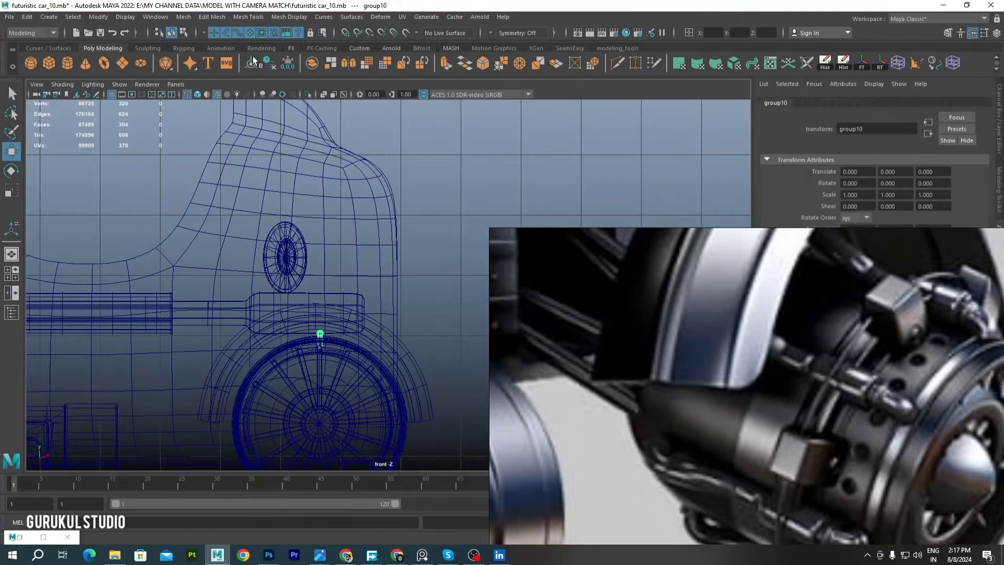
pyautogui.scroll(2, 324, 314)
pyautogui.press('w')
pyautogui.press('d')
pyautogui.hotkey('ctrl', 'd')
pyautogui.press('e')
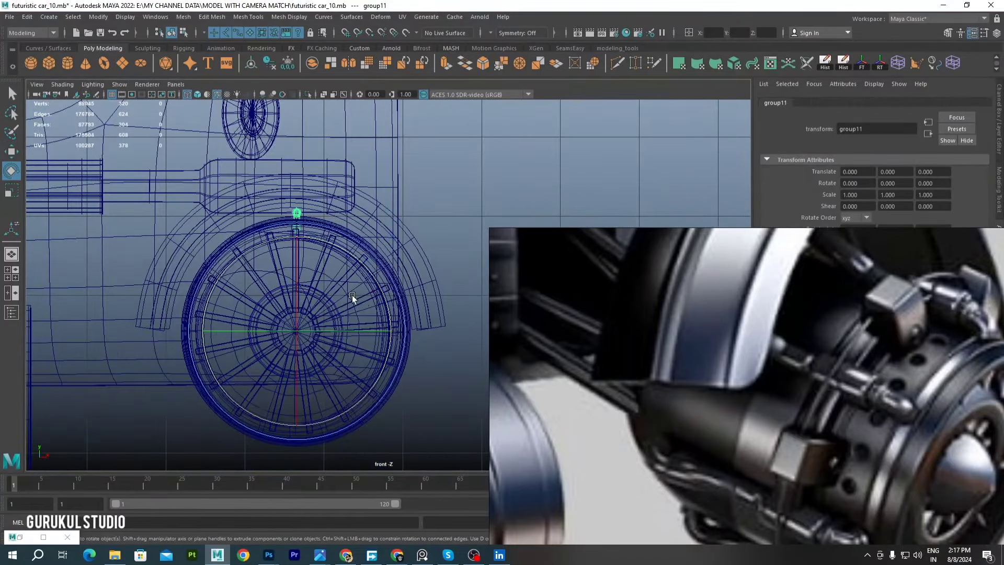
pyautogui.moveTo(351, 239); pyautogui.dragTo(369, 255)
# Set the copy's Rotate Z to -35 and snap its pivot to the wheel centre
pyautogui.hotkey('ctrl', 'a')
pyautogui.doubleClick(988, 156)
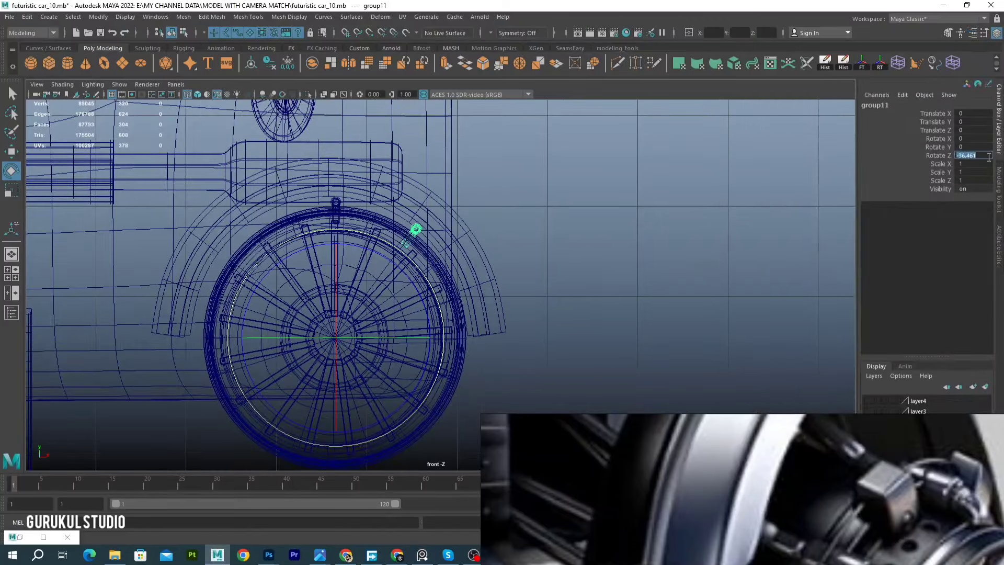
pyautogui.write('-35')
pyautogui.press('Return')
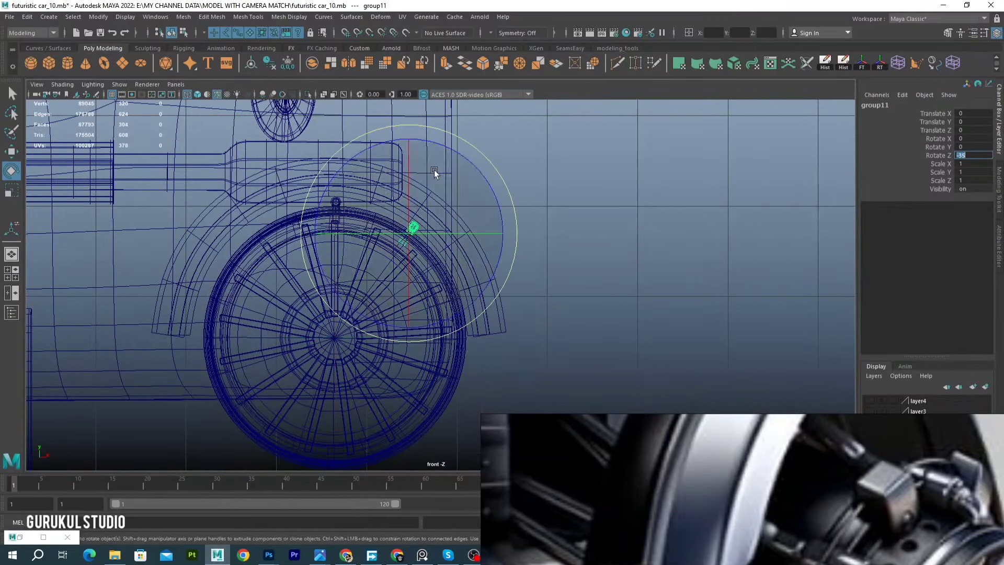
pyautogui.click(551, 211)
pyautogui.hotkey('ctrl', 'z')
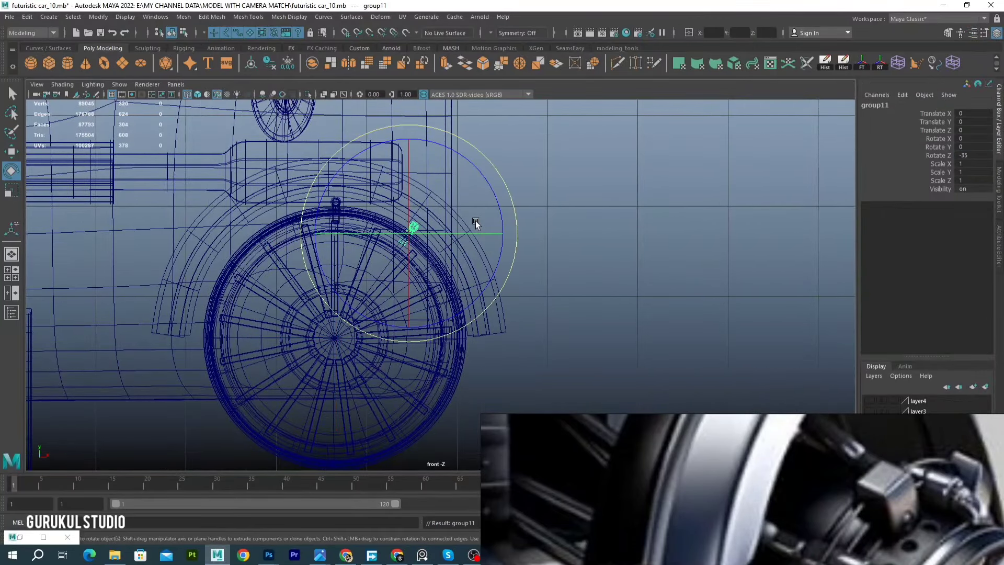
pyautogui.press('d')
pyautogui.moveTo(482, 238); pyautogui.dragTo(396, 334, button='middle')
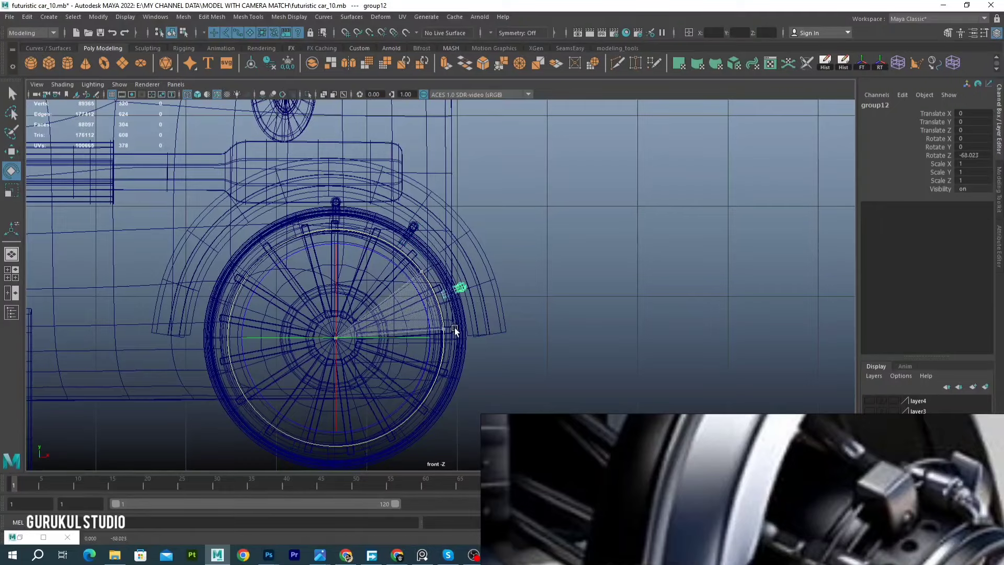
pyautogui.click(564, 291)
# Return to shaded perspective and select the thin ring on the wheel rim
pyautogui.press('space')
pyautogui.press('space')
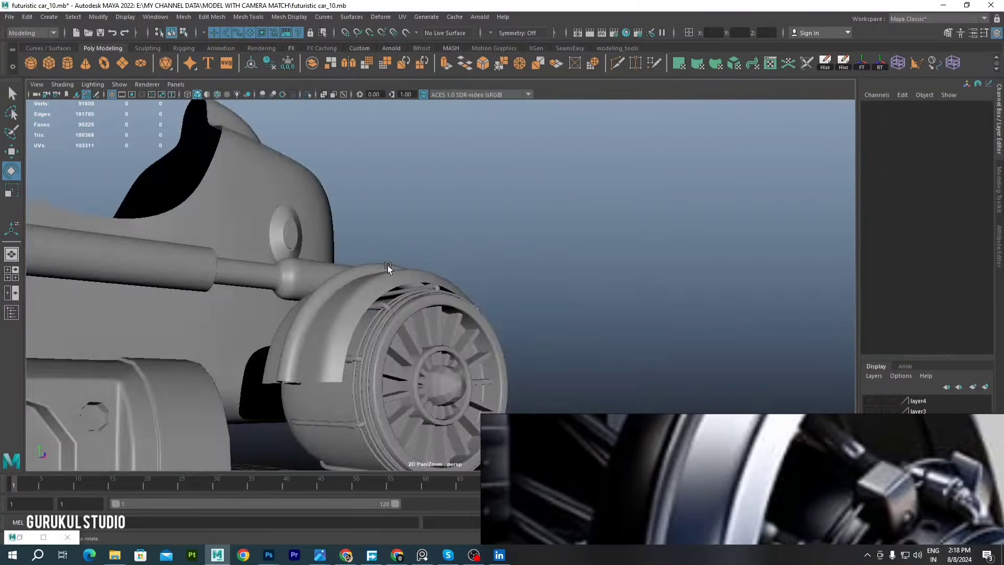
pyautogui.keyDown('alt'); pyautogui.moveTo(387, 265); pyautogui.dragTo(362, 241, button='right'); pyautogui.keyUp('alt')
pyautogui.keyDown('alt'); pyautogui.moveTo(362, 241); pyautogui.dragTo(384, 222); pyautogui.keyUp('alt')
pyautogui.click(385, 223)
pyautogui.scroll(-5, 488, 237)
# Select the curved sweep1 pipe and isolate it, framing its open end
pyautogui.press('w')
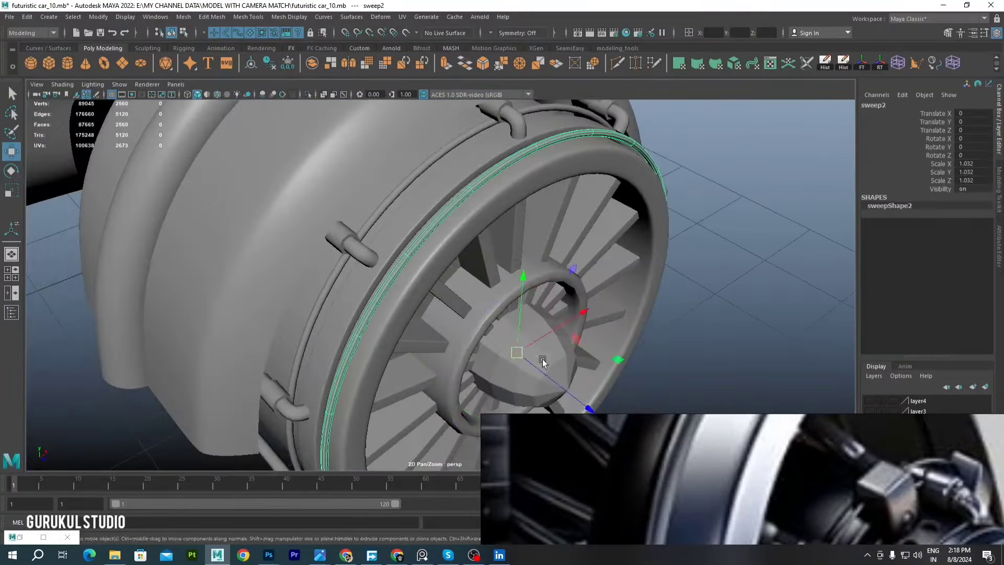
pyautogui.moveTo(487, 236)
pyautogui.keyDown('alt'); pyautogui.mouseDown()
pyautogui.moveTo(396, 265)
pyautogui.moveTo(390, 337)
pyautogui.moveTo(418, 272)
pyautogui.mouseUp(); pyautogui.keyUp('alt')
pyautogui.click(390, 337)
pyautogui.press('space')
pyautogui.press('space')
pyautogui.scroll(5, 431, 259)
pyautogui.hotkey('ctrl', '1')
pyautogui.press('f')
pyautogui.scroll(5, 417, 180)
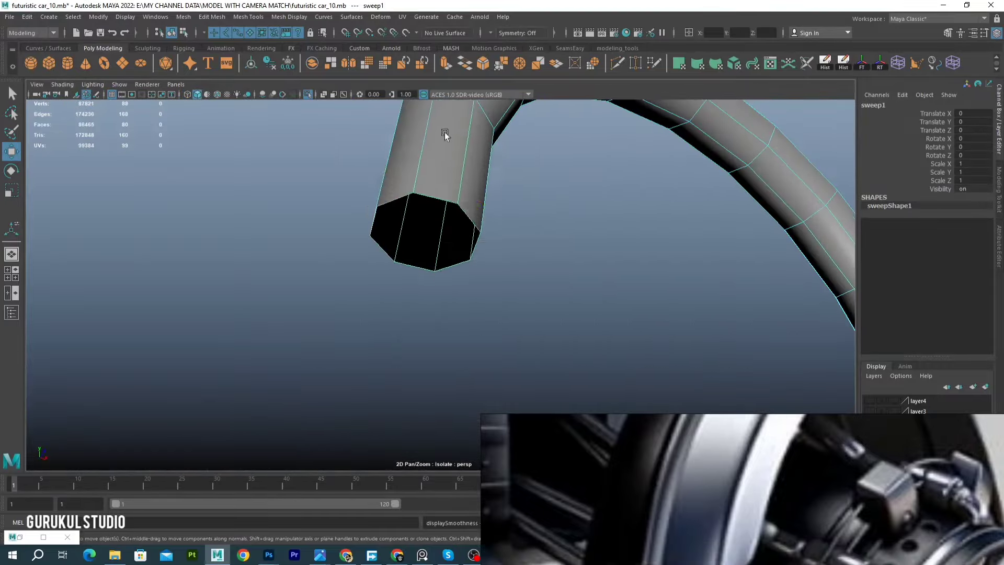
# Cap both open pipe ends by extruding their edge loops and merging to centre
pyautogui.doubleClick(413, 195)
pyautogui.hotkey('ctrl', 'e')
pyautogui.keyDown('shift'); pyautogui.moveTo(389, 235); pyautogui.dragTo(389, 204, button='right'); pyautogui.keyUp('shift')
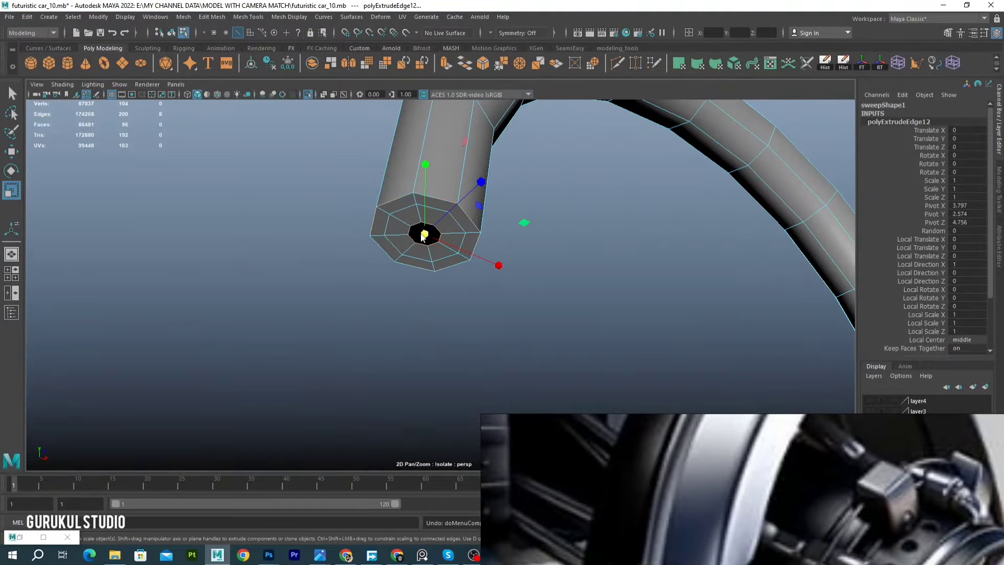
pyautogui.keyDown('alt'); pyautogui.moveTo(390, 219); pyautogui.dragTo(523, 236); pyautogui.keyUp('alt')
pyautogui.keyDown('shift'); pyautogui.rightClick(575, 232); pyautogui.keyUp('shift')
pyautogui.keyDown('shift'); pyautogui.moveTo(575, 231); pyautogui.dragTo(561, 324, button='right'); pyautogui.keyUp('shift')
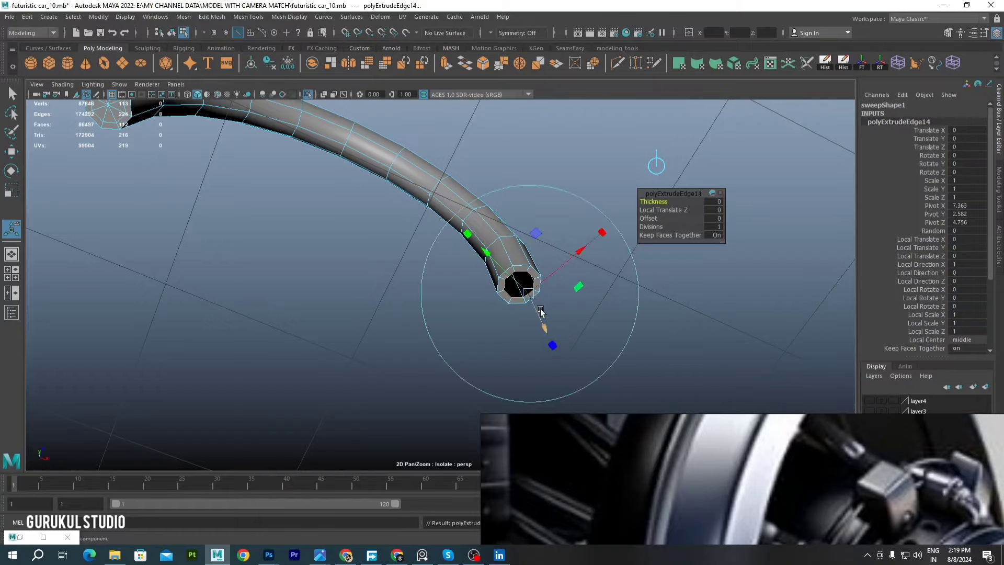
pyautogui.moveTo(563, 234); pyautogui.dragTo(562, 202, button='right')
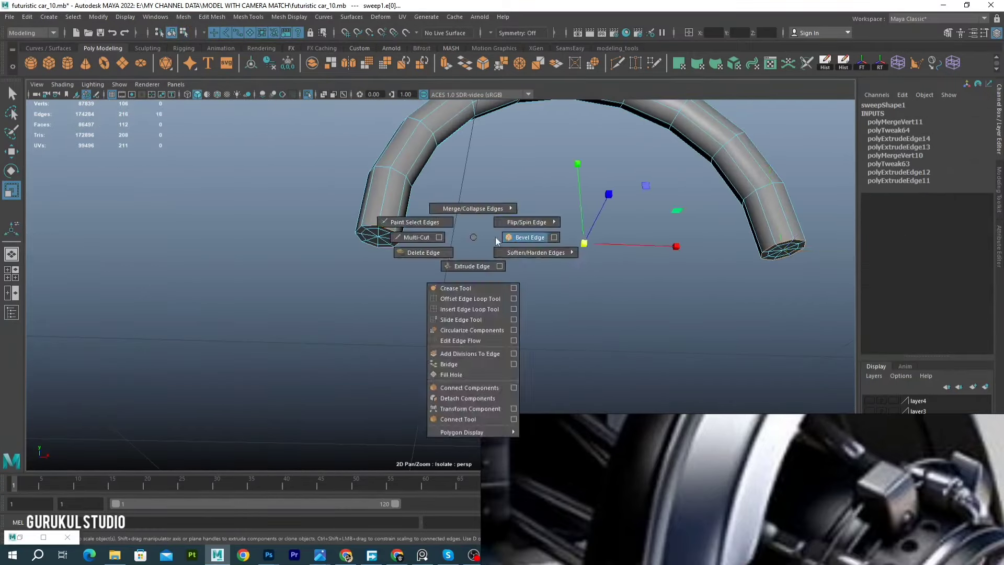
# Bevel the pipe's end edges, then exit isolation to see the whole car
pyautogui.keyDown('shift'); pyautogui.moveTo(516, 223); pyautogui.dragTo(461, 293, button='right'); pyautogui.keyUp('shift')
pyautogui.press('F8')
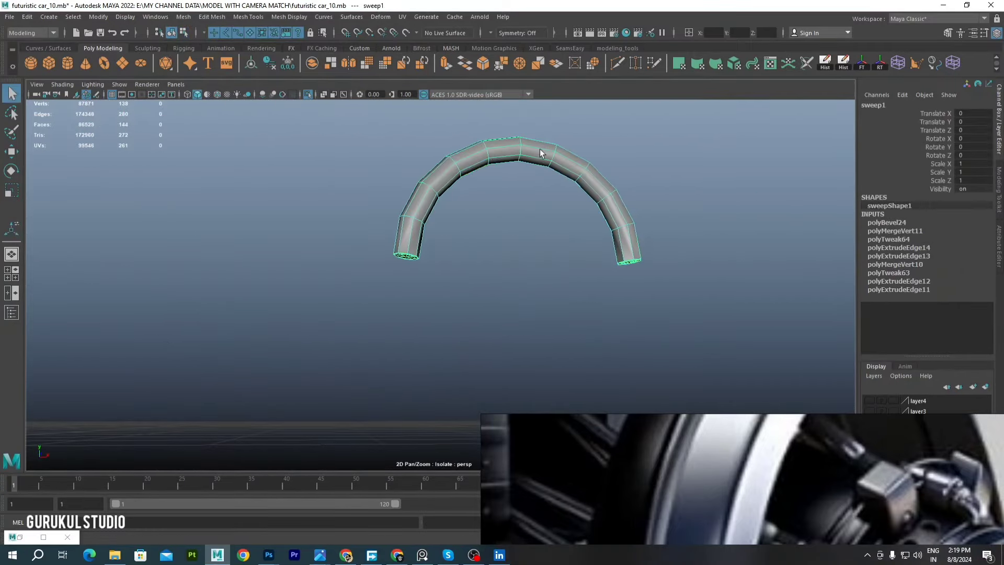
pyautogui.click(685, 144)
pyautogui.hotkey('ctrl', '1')
pyautogui.press('super')
pyautogui.moveTo(465, 256)
pyautogui.keyDown('alt'); pyautogui.mouseDown()
pyautogui.moveTo(398, 250)
pyautogui.moveTo(688, 237)
pyautogui.mouseUp(); pyautogui.keyUp('alt')
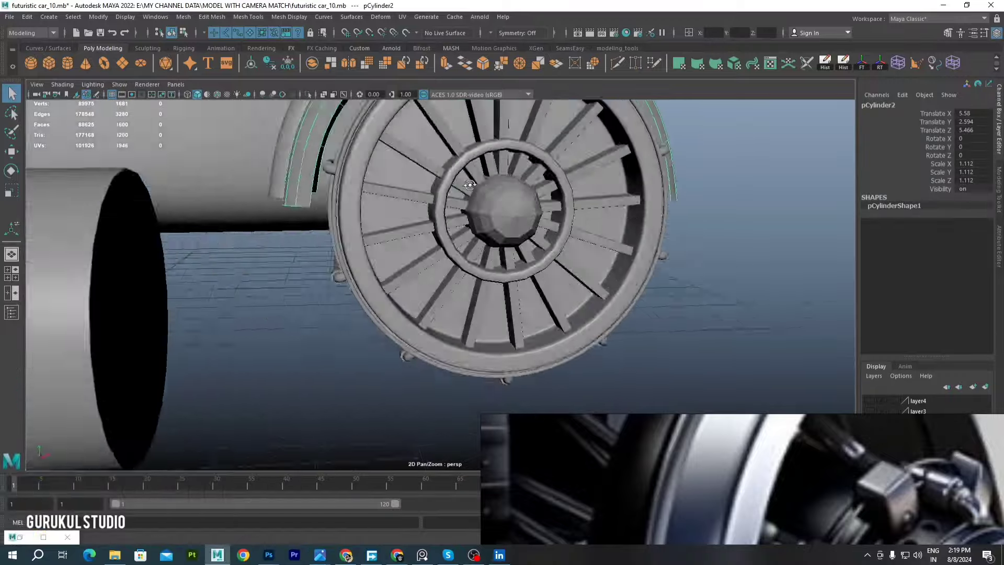
# Save the scene and frame the wheel in the four-view layout
pyautogui.keyDown('alt'); pyautogui.moveTo(688, 237); pyautogui.dragTo(613, 256, button='right'); pyautogui.keyUp('alt')
pyautogui.hotkey('ctrl', 's')
pyautogui.moveTo(613, 255)
pyautogui.keyDown('alt'); pyautogui.mouseDown()
pyautogui.moveTo(470, 247)
pyautogui.moveTo(442, 222)
pyautogui.mouseUp(); pyautogui.keyUp('alt')
pyautogui.press('super')
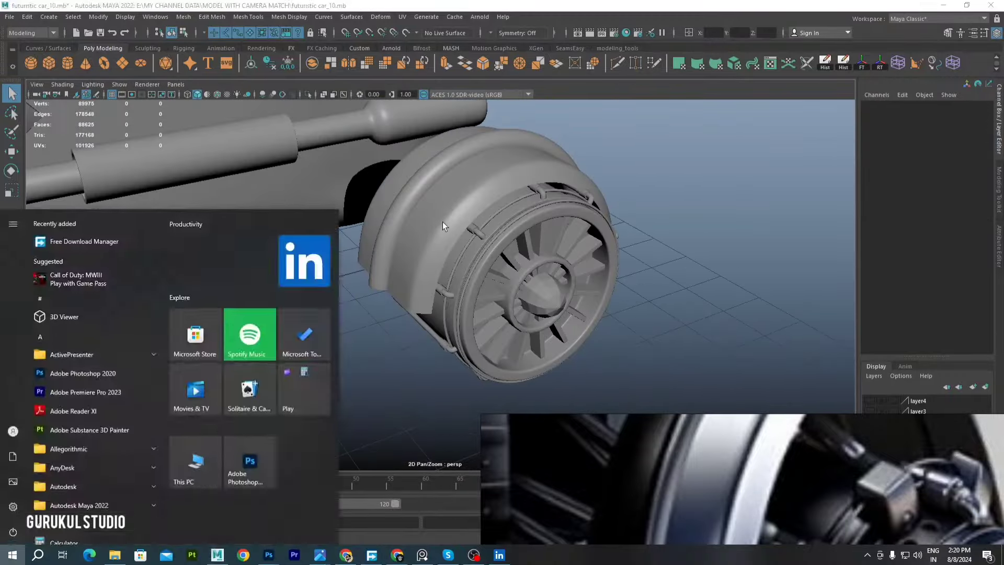
pyautogui.keyDown('alt'); pyautogui.moveTo(366, 236); pyautogui.dragTo(334, 199); pyautogui.keyUp('alt')
pyautogui.scroll(5, 335, 199)
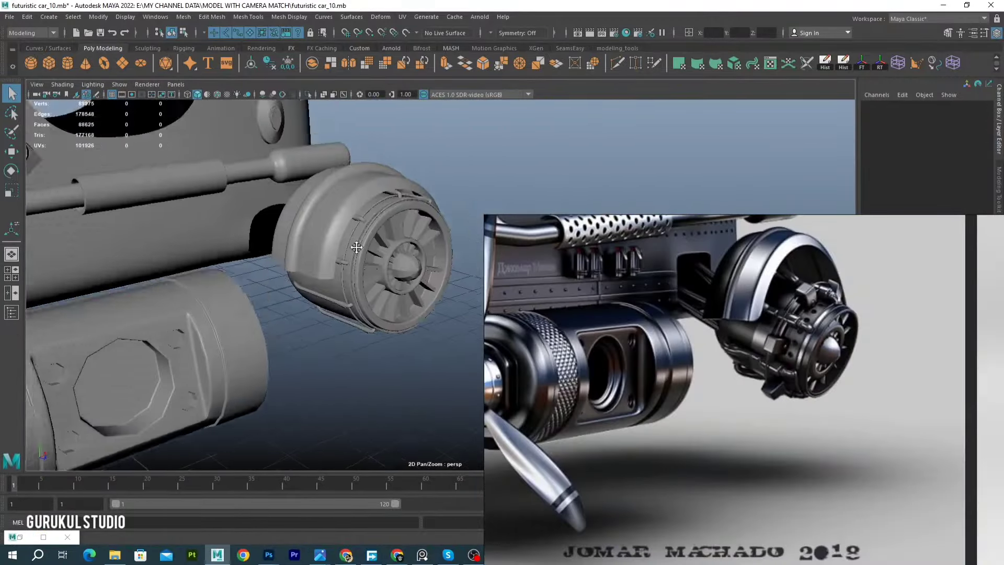
pyautogui.press('space')
pyautogui.press('space')
# Draw a CV pipe curve to the wheel housing in the left view and rebuild it
pyautogui.click(48, 16)
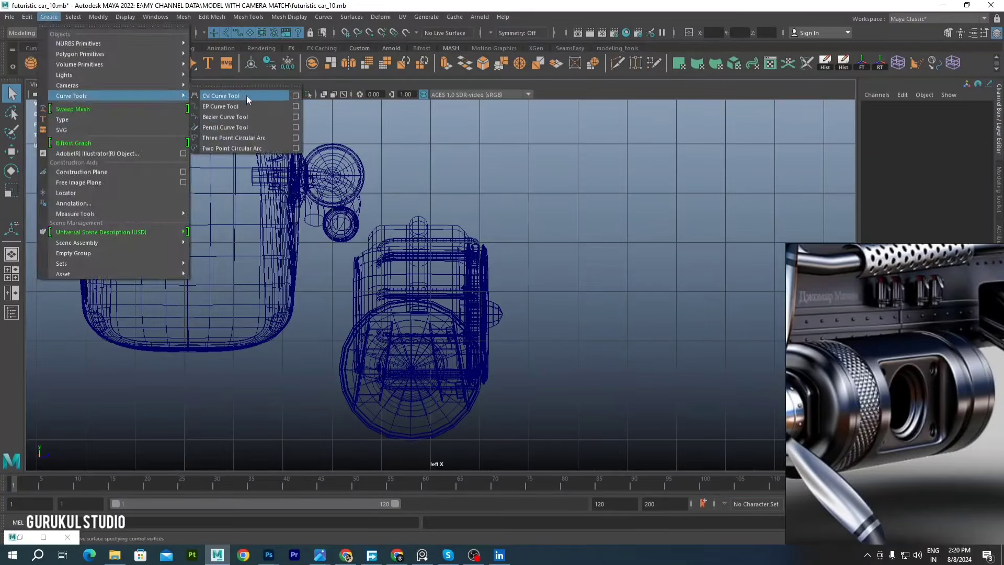
pyautogui.click(220, 97)
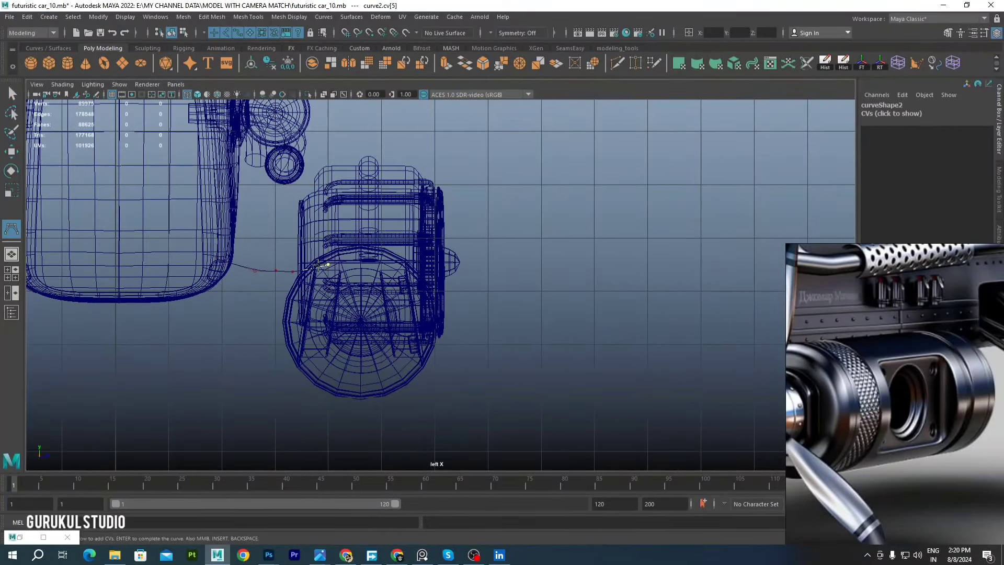
pyautogui.press('w')
pyautogui.click(255, 271)
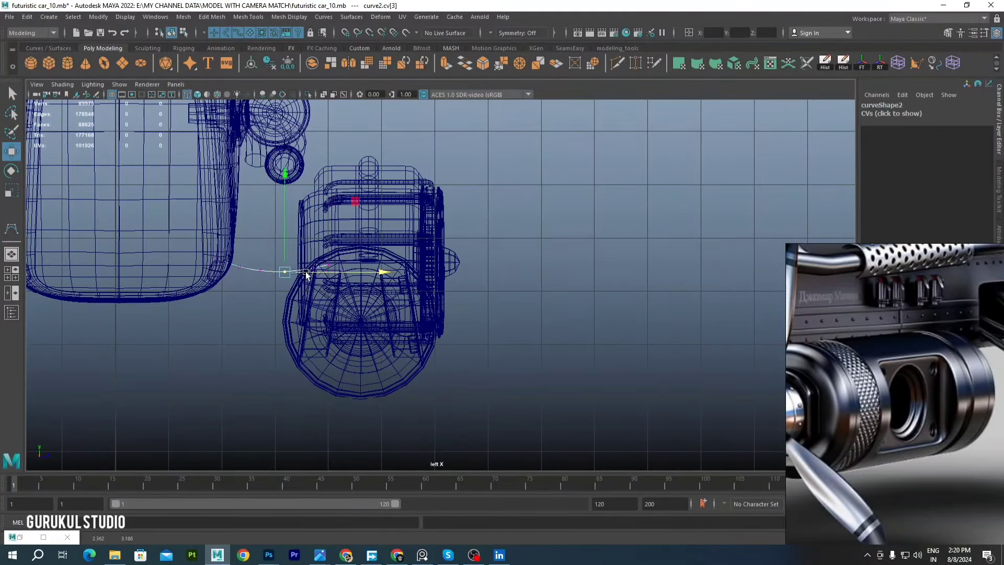
pyautogui.click(324, 16)
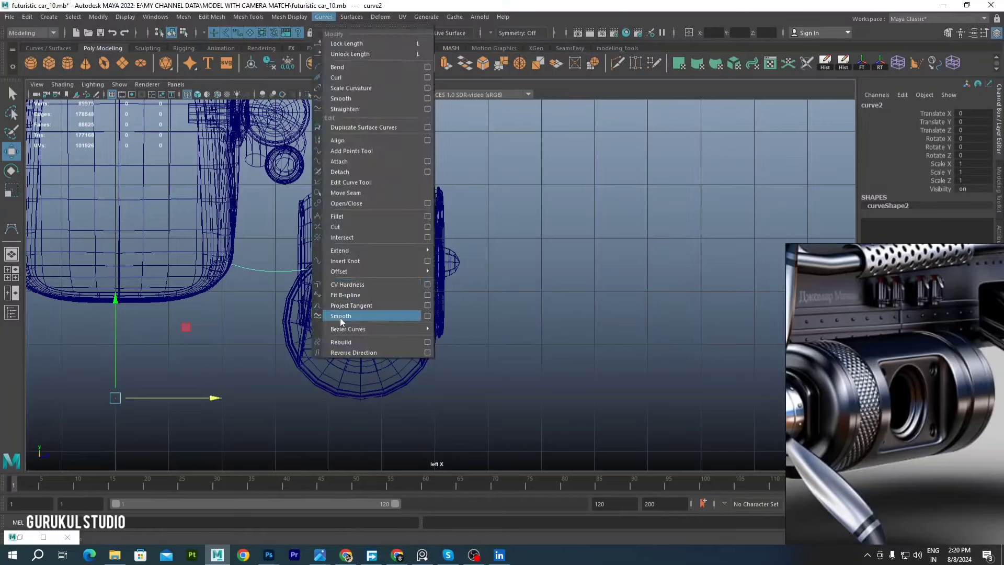
pyautogui.click(426, 317)
pyautogui.click(399, 313)
pyautogui.press('space')
pyautogui.press('space')
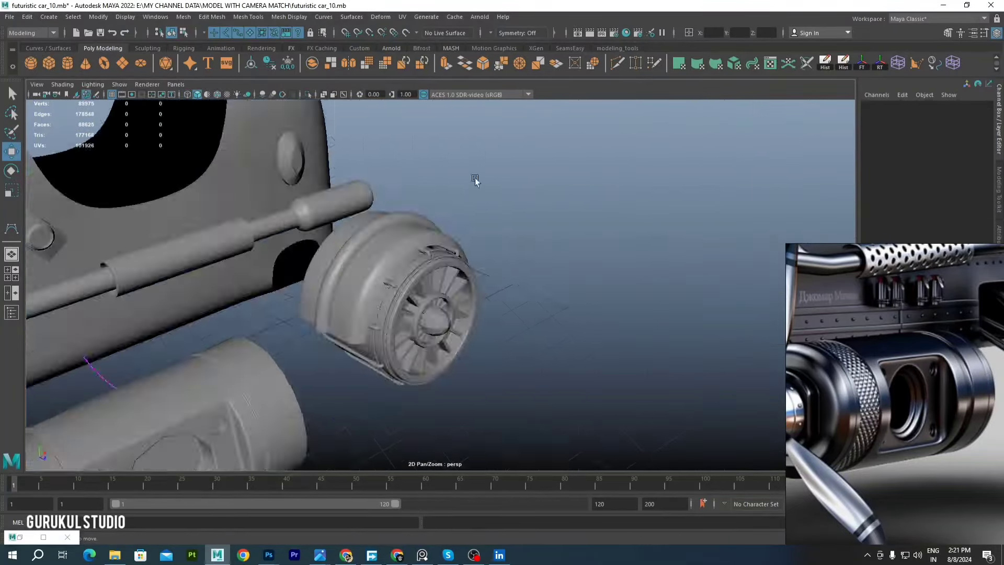
# Isolate the wheel housing and rotate the pipe curve around it
pyautogui.scroll(5, 338, 277)
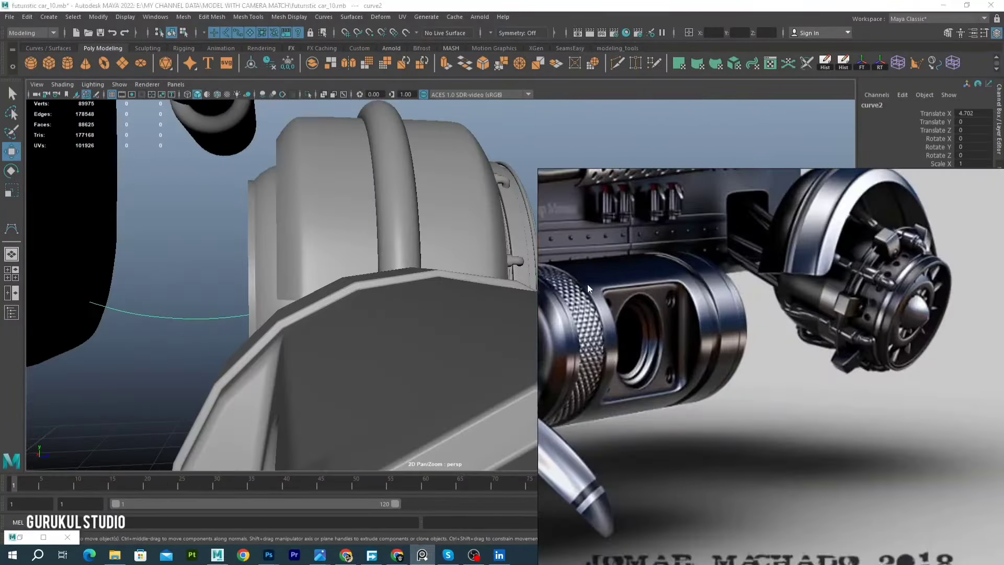
pyautogui.keyDown('alt'); pyautogui.moveTo(588, 284); pyautogui.dragTo(249, 152); pyautogui.keyUp('alt')
pyautogui.keyDown('shift'); pyautogui.click(313, 209); pyautogui.keyUp('shift')
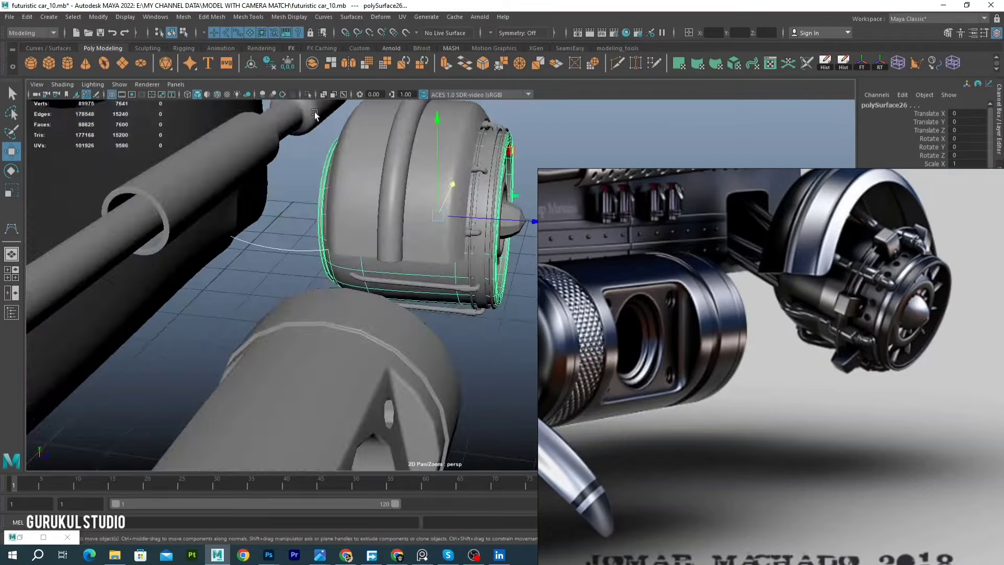
pyautogui.hotkey('ctrl', '1')
pyautogui.click(287, 207)
pyautogui.press('e')
pyautogui.moveTo(293, 207)
pyautogui.mouseDown()
pyautogui.moveTo(341, 213)
pyautogui.moveTo(346, 252)
pyautogui.mouseUp()
# Duplicate the curve twice, rotating each copy further around the wheel hub
pyautogui.hotkey('ctrl', 'd')
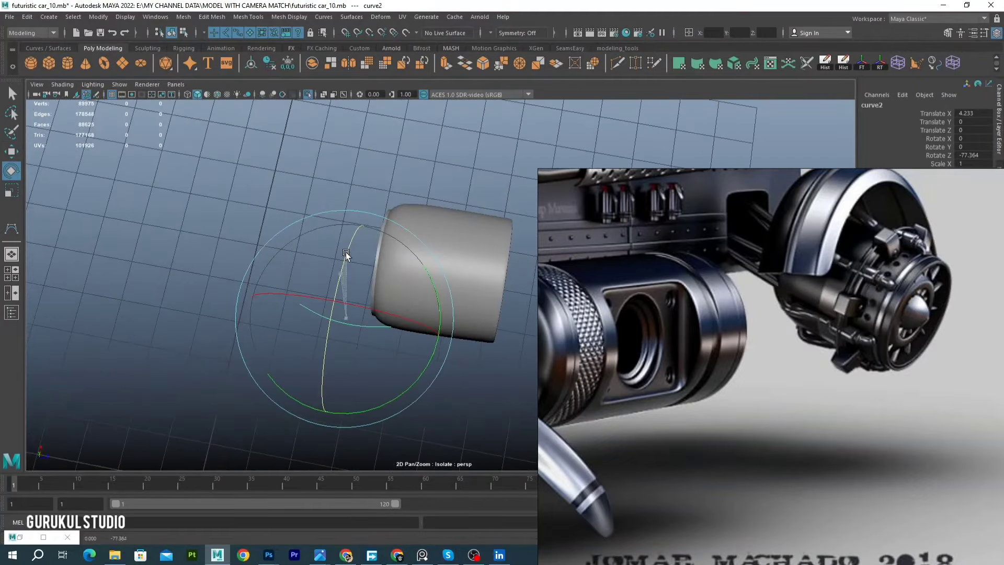
pyautogui.scroll(-3, 359, 240)
pyautogui.moveTo(381, 224); pyautogui.dragTo(247, 343)
pyautogui.press('w')
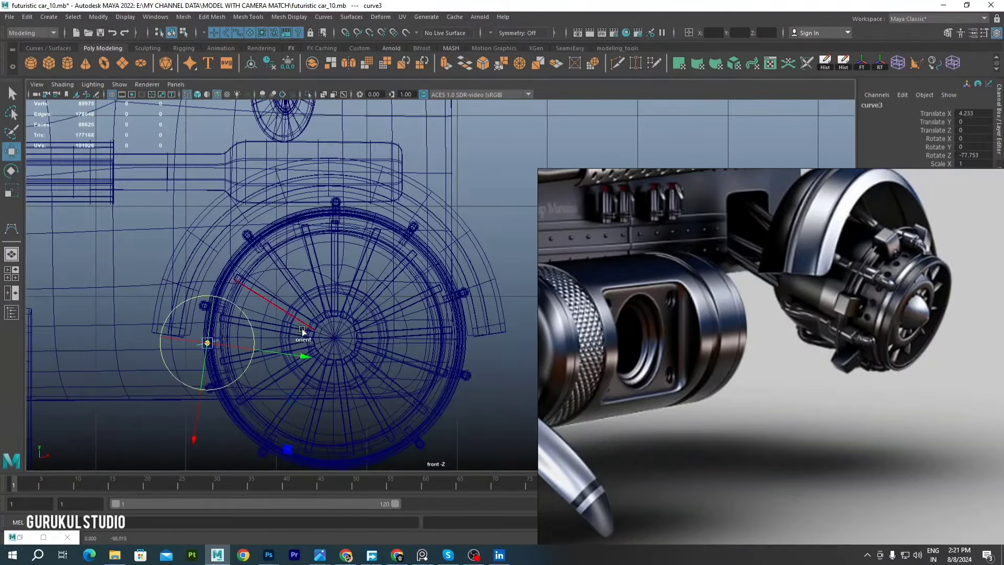
pyautogui.press('e')
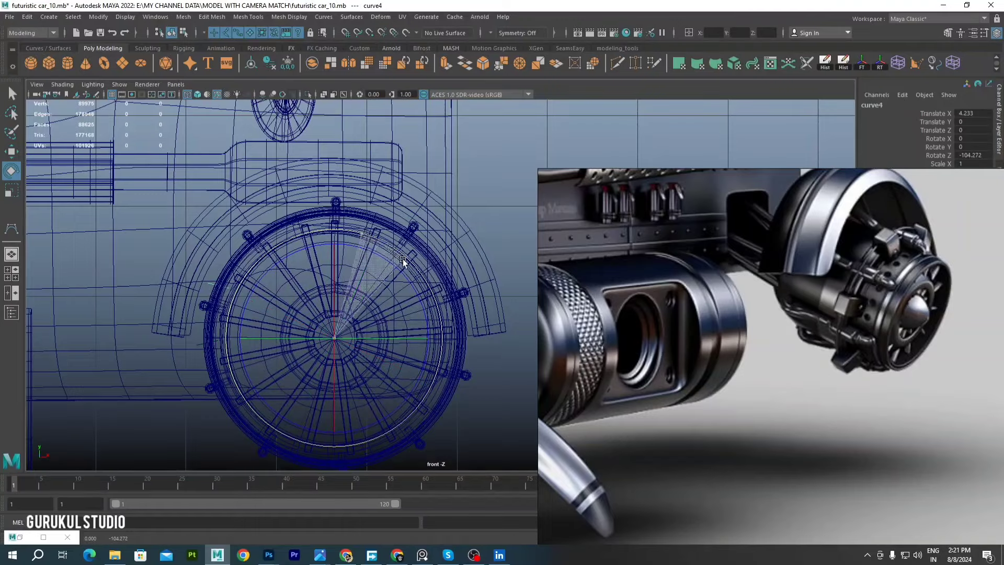
pyautogui.hotkey('ctrl', 'd')
pyautogui.moveTo(403, 259)
pyautogui.mouseDown()
pyautogui.moveTo(413, 258)
pyautogui.moveTo(224, 320)
pyautogui.mouseUp()
pyautogui.scroll(3, 385, 236)
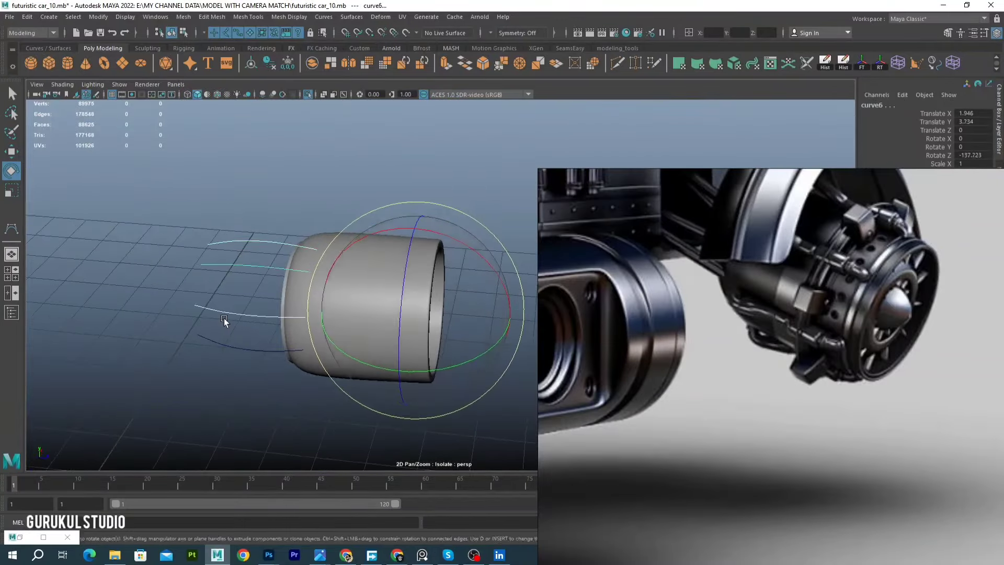
# Draw another CV pipe curve in the left view, then maximize the top view
pyautogui.click(49, 16)
pyautogui.click(209, 94)
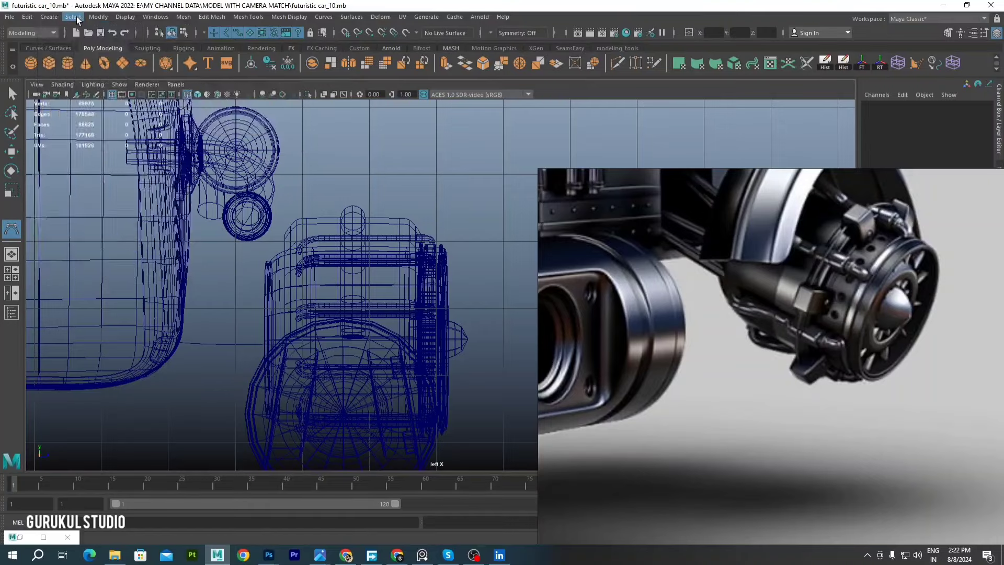
pyautogui.click(49, 16)
pyautogui.click(241, 101)
pyautogui.keyDown('alt'); pyautogui.moveTo(278, 292); pyautogui.dragTo(288, 251, button='middle'); pyautogui.keyUp('alt')
pyautogui.click(200, 269)
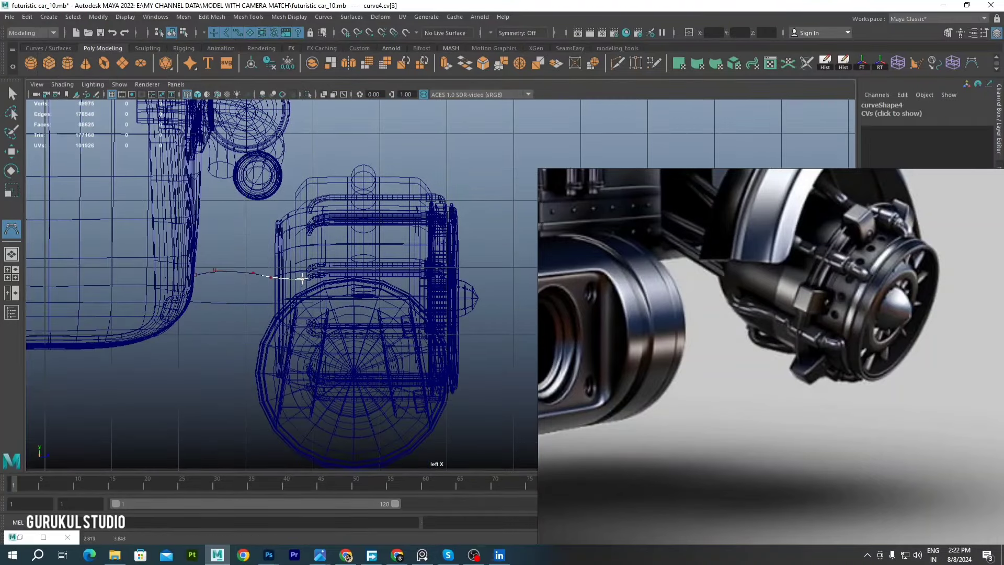
pyautogui.press('space')
pyautogui.press('space')
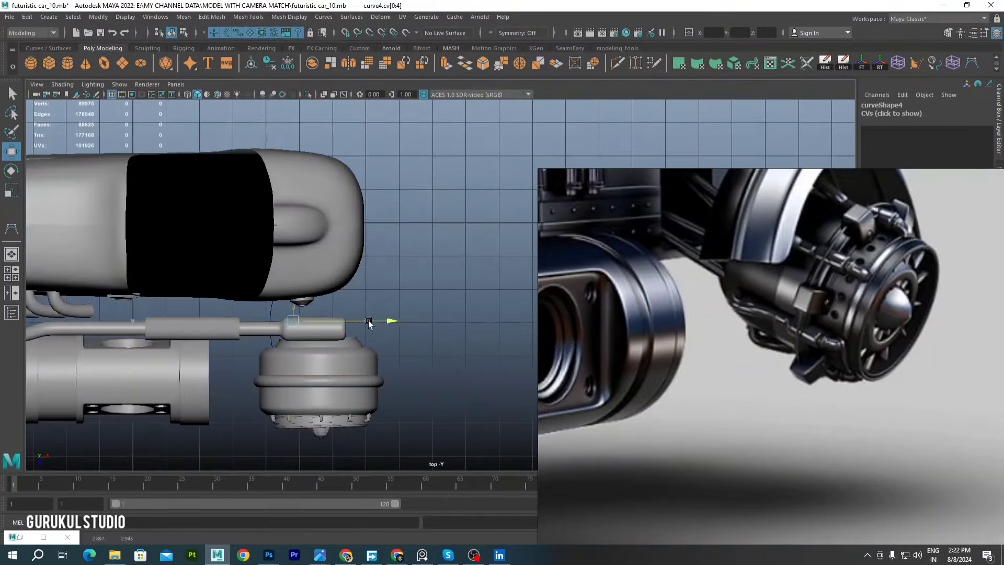
pyautogui.press('space')
pyautogui.press('space')
# Apply a deformer to the new curve from the Deform menu
pyautogui.click(352, 16)
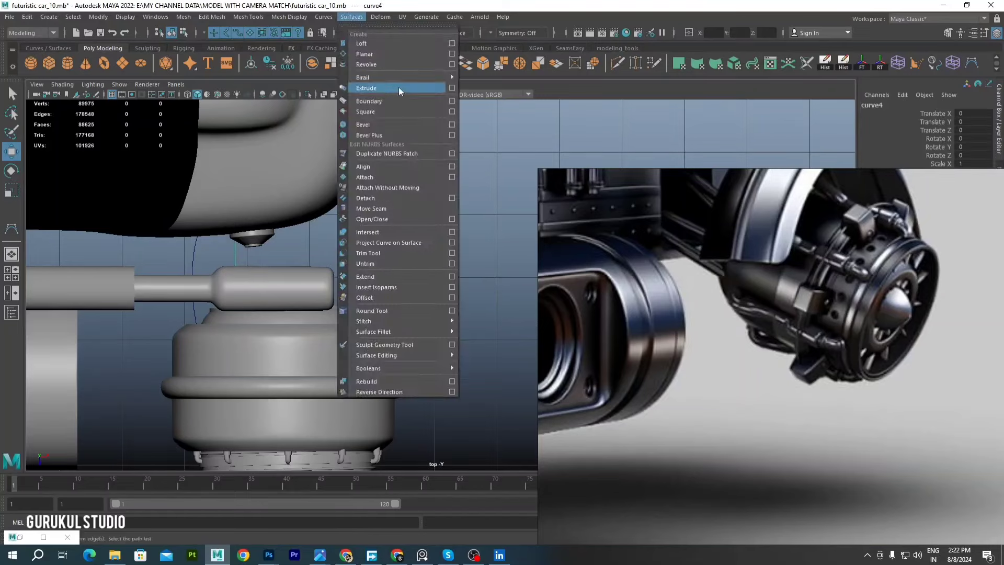
pyautogui.click(406, 326)
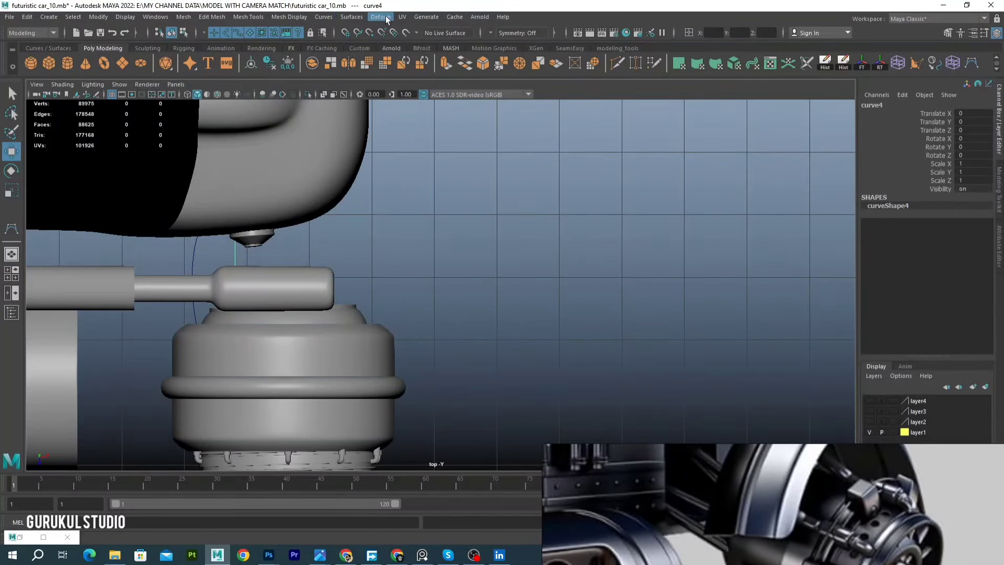
pyautogui.click(381, 16)
pyautogui.click(491, 328)
pyautogui.click(375, 313)
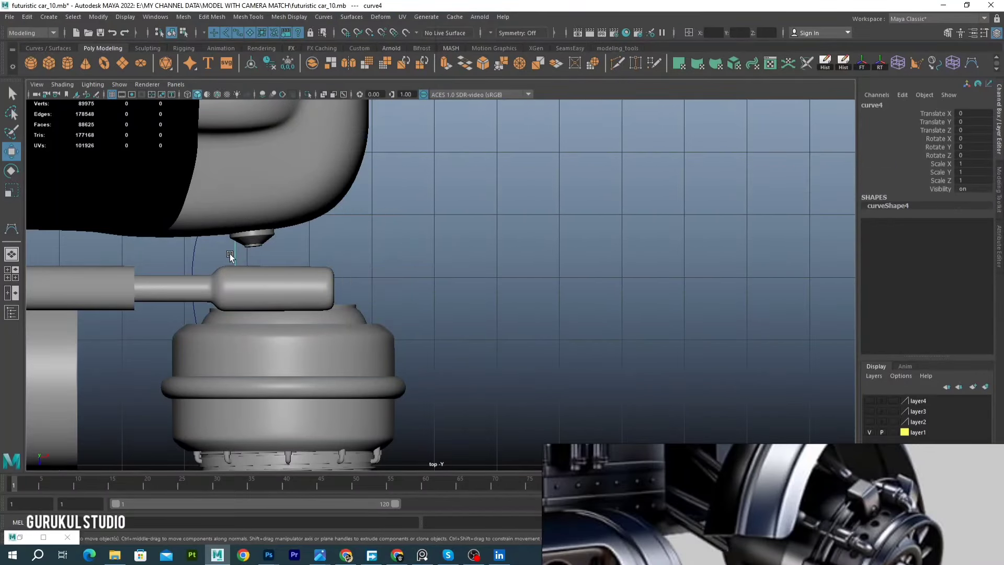
pyautogui.press('space')
pyautogui.press('space')
pyautogui.click(350, 294)
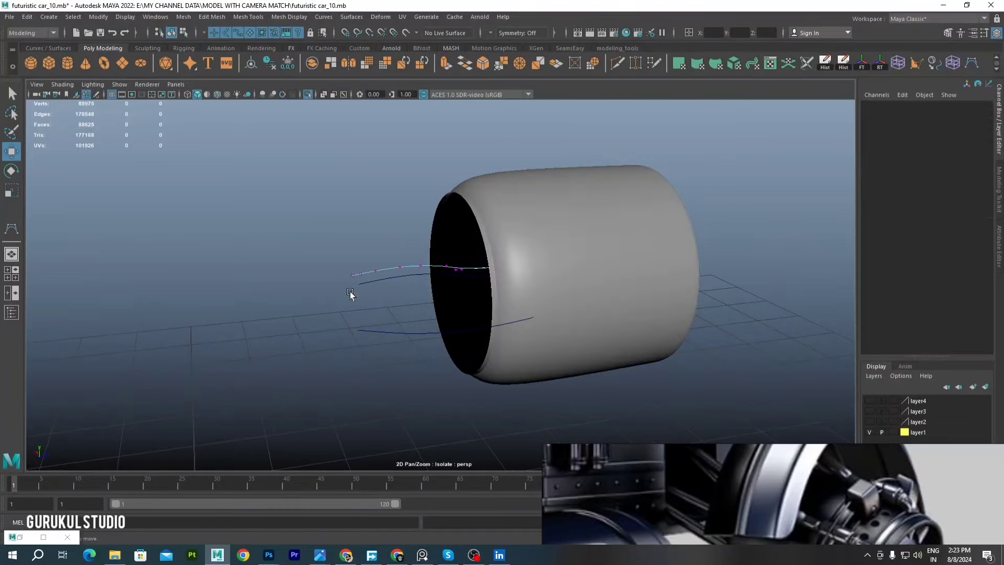
# Select the far end CVs of the guide curves near the cylinder
pyautogui.keyDown('alt'); pyautogui.moveTo(333, 252); pyautogui.dragTo(463, 325); pyautogui.keyUp('alt')
pyautogui.moveTo(366, 255)
pyautogui.mouseDown()
pyautogui.moveTo(393, 275)
pyautogui.moveTo(525, 321)
pyautogui.mouseUp()
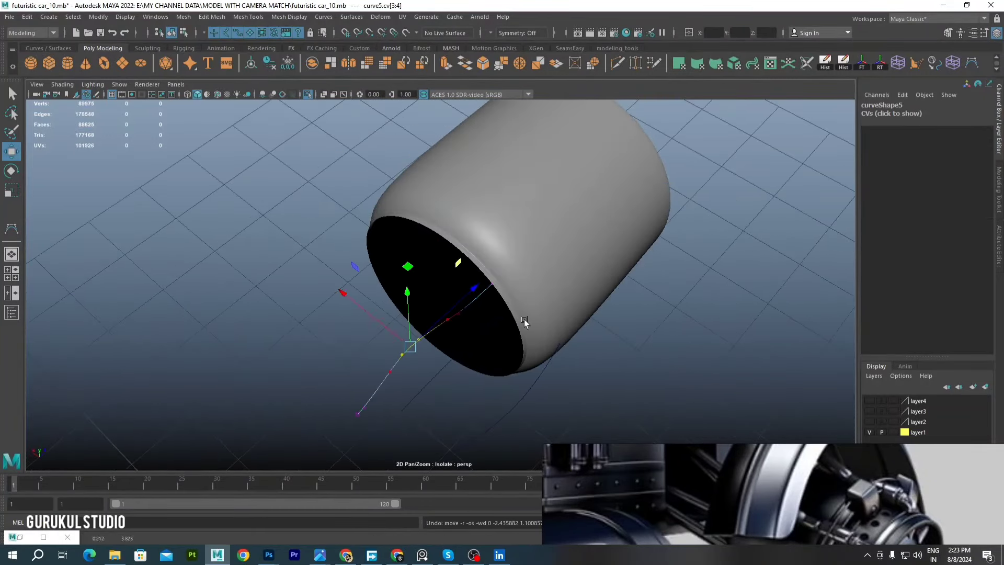
pyautogui.keyDown('alt'); pyautogui.moveTo(458, 324); pyautogui.dragTo(419, 285); pyautogui.keyUp('alt')
pyautogui.press('F8')
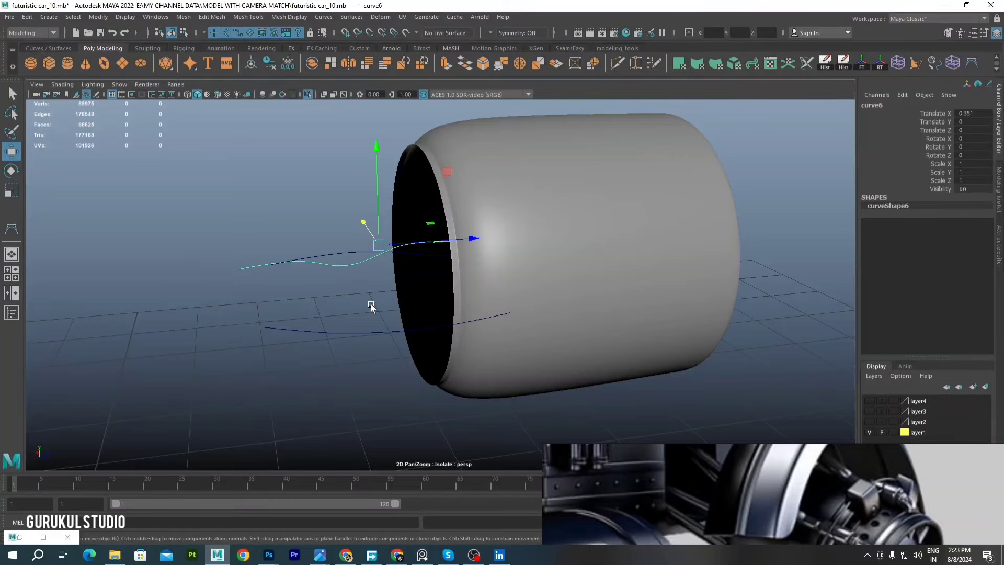
pyautogui.moveTo(371, 307)
pyautogui.keyDown('alt'); pyautogui.mouseDown()
pyautogui.moveTo(314, 235)
pyautogui.moveTo(220, 238)
pyautogui.moveTo(314, 246)
pyautogui.moveTo(388, 280)
pyautogui.mouseUp(); pyautogui.keyUp('alt')
pyautogui.press('F8')
# Move the next curve into place at the cylinder's open end
pyautogui.click(318, 256)
pyautogui.press('F8')
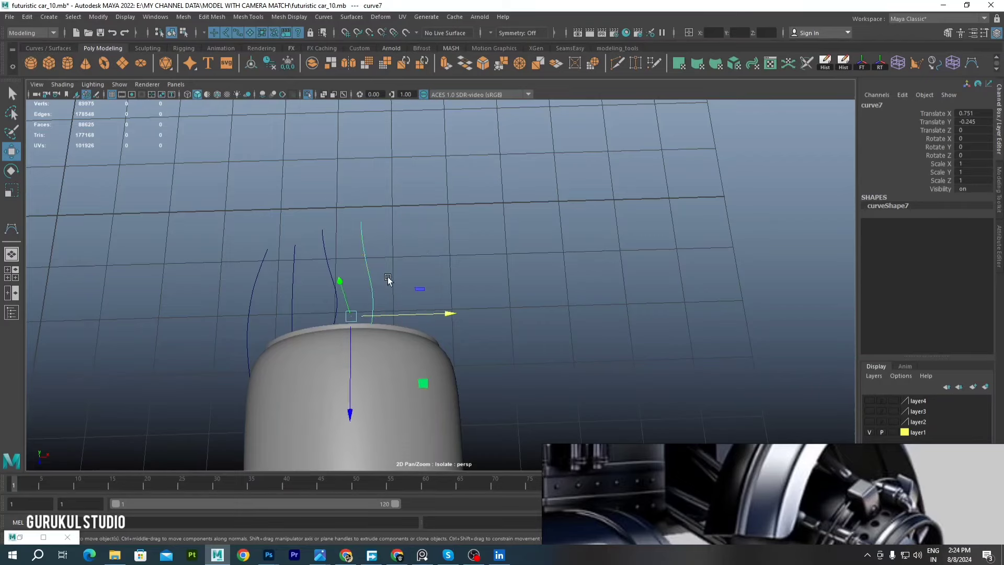
pyautogui.moveTo(387, 279); pyautogui.dragTo(397, 285, button='middle')
pyautogui.keyDown('alt'); pyautogui.moveTo(398, 285); pyautogui.dragTo(511, 364); pyautogui.keyUp('alt')
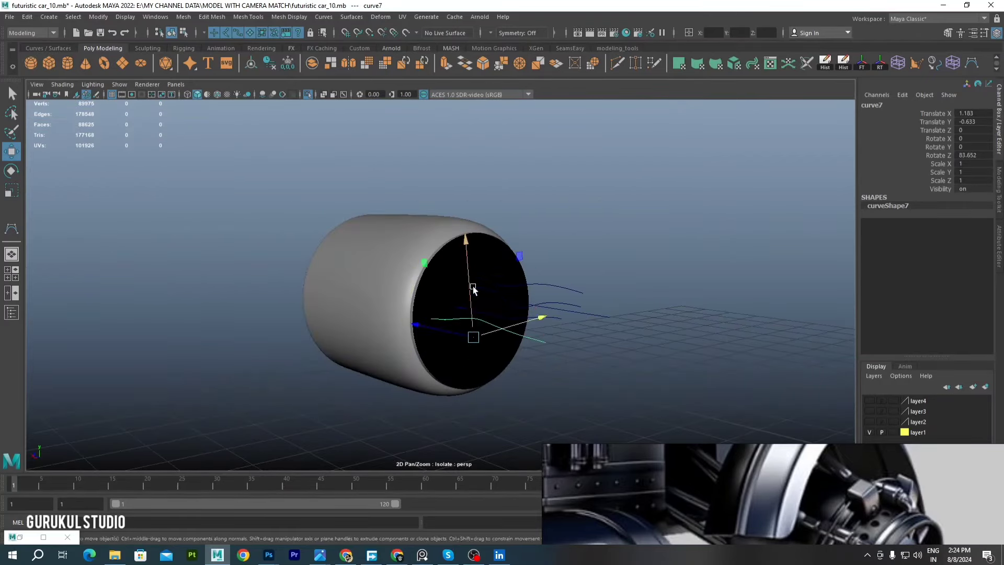
pyautogui.keyDown('alt'); pyautogui.moveTo(473, 289); pyautogui.dragTo(469, 385); pyautogui.keyUp('alt')
pyautogui.scroll(3, 476, 345)
# Extrude the housing's open rim edge loop twice, scaling it inward
pyautogui.scroll(3, 468, 386)
pyautogui.click(498, 316)
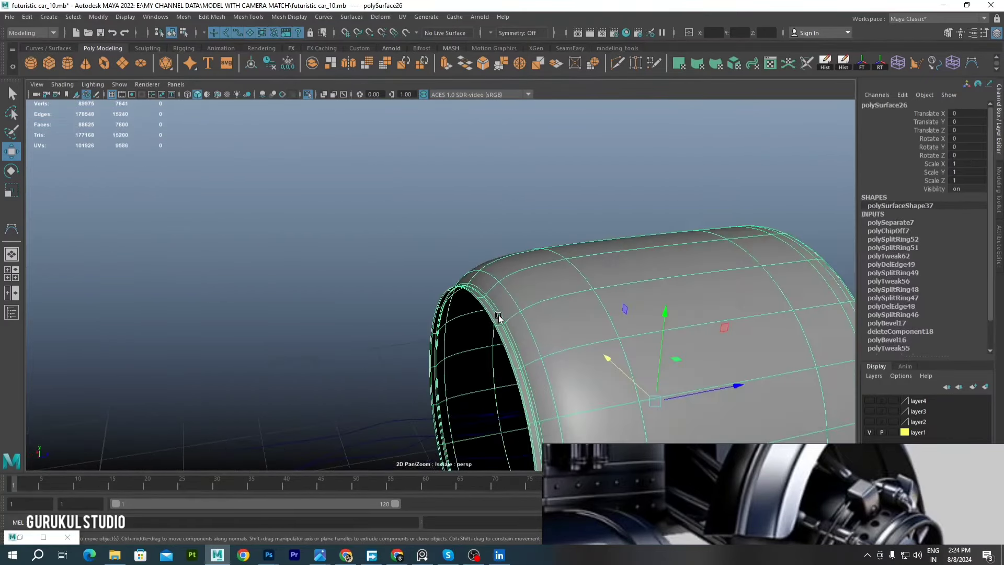
pyautogui.doubleClick(498, 316)
pyautogui.hotkey('ctrl', 'e')
pyautogui.moveTo(498, 317)
pyautogui.keyDown('alt'); pyautogui.mouseDown()
pyautogui.moveTo(411, 372)
pyautogui.moveTo(468, 358)
pyautogui.moveTo(487, 339)
pyautogui.mouseUp(); pyautogui.keyUp('alt')
pyautogui.press('r')
pyautogui.hotkey('ctrl', 'e')
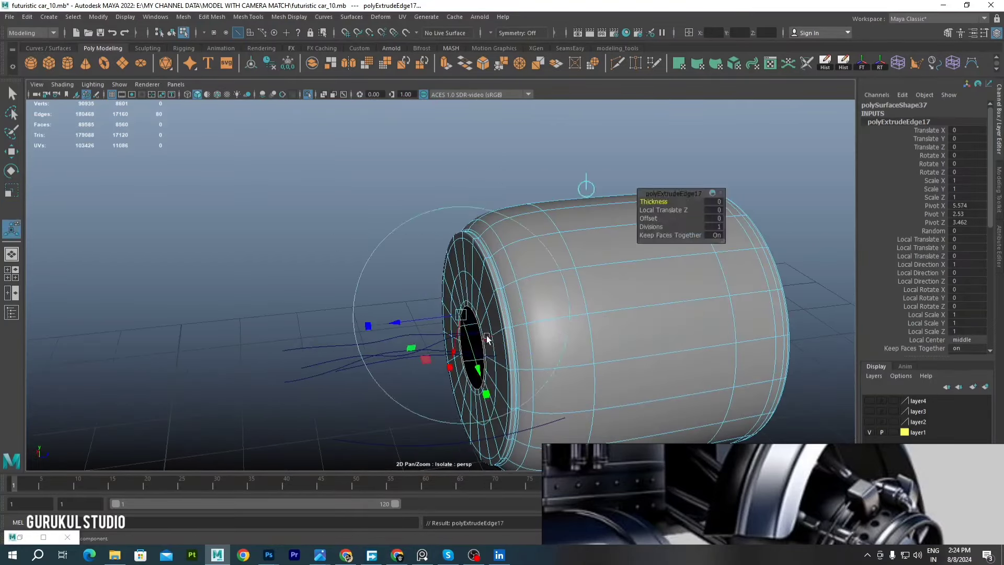
# Bevel the inset rim edges and exit isolate to show the whole car
pyautogui.scroll(3, 484, 309)
pyautogui.keyDown('shift'); pyautogui.rightClick(517, 298); pyautogui.keyUp('shift')
pyautogui.click(502, 361)
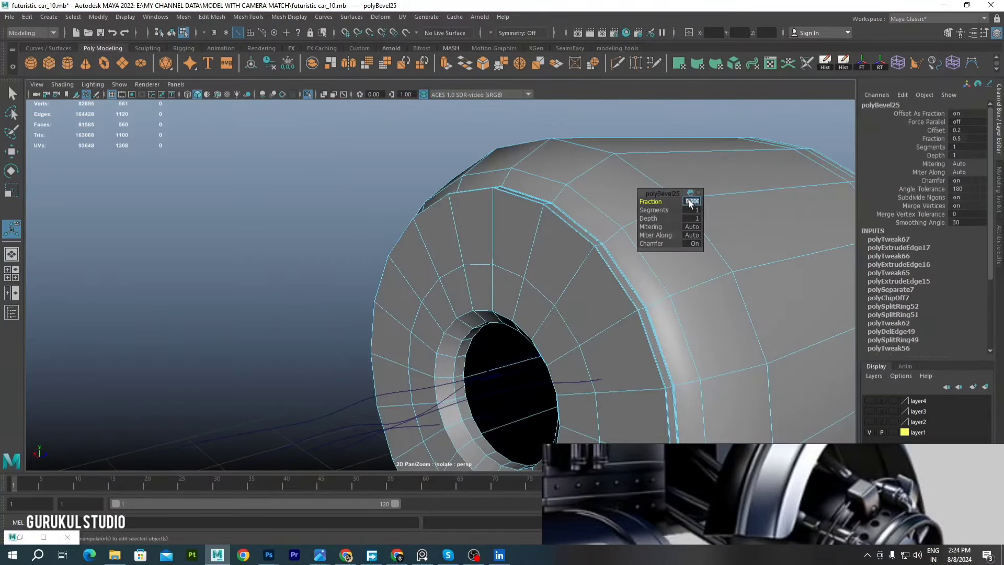
pyautogui.moveTo(683, 208)
pyautogui.keyDown('alt'); pyautogui.mouseDown()
pyautogui.moveTo(568, 199)
pyautogui.moveTo(488, 271)
pyautogui.mouseUp(); pyautogui.keyUp('alt')
pyautogui.hotkey('ctrl', '1')
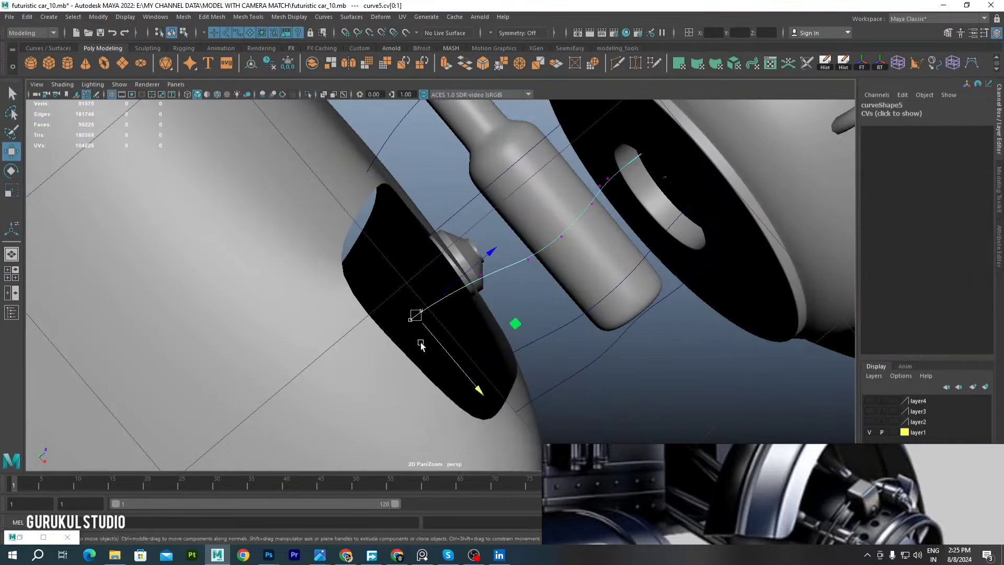
# Move the pipe curves' end points inside the housing openings
pyautogui.moveTo(440, 220); pyautogui.dragTo(444, 218)
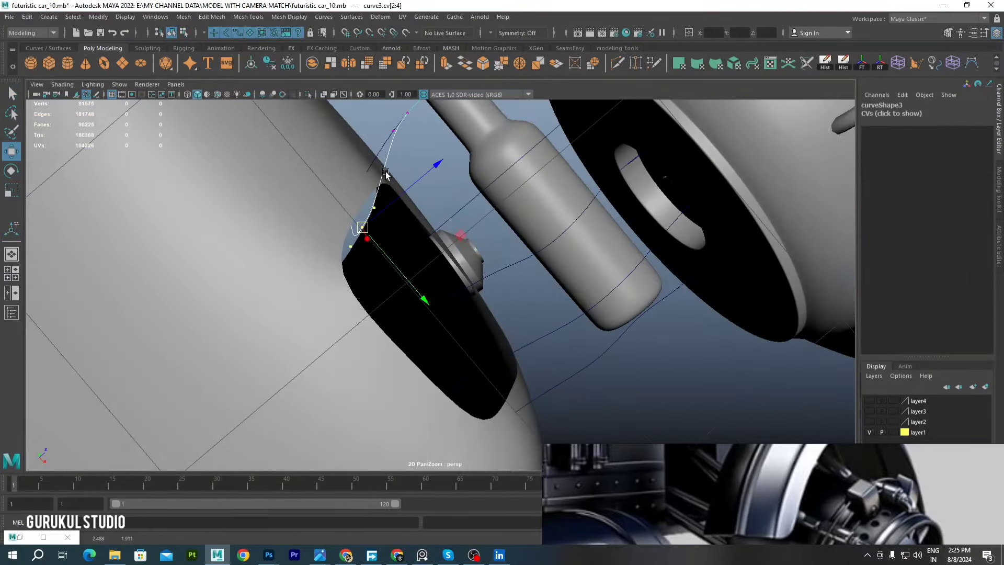
pyautogui.keyDown('alt'); pyautogui.moveTo(386, 174); pyautogui.dragTo(466, 228); pyautogui.keyUp('alt')
pyautogui.click(466, 228)
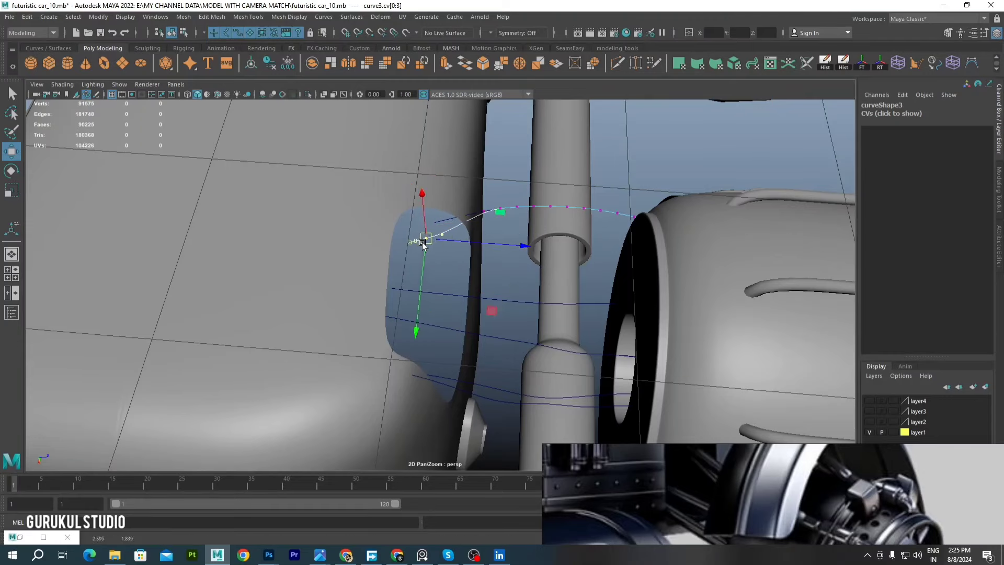
pyautogui.moveTo(548, 275)
pyautogui.keyDown('alt'); pyautogui.mouseDown()
pyautogui.moveTo(610, 314)
pyautogui.moveTo(496, 287)
pyautogui.moveTo(433, 320)
pyautogui.moveTo(443, 262)
pyautogui.moveTo(469, 269)
pyautogui.mouseUp(); pyautogui.keyUp('alt')
# Sweep a tube along the next pipe curve with a 0.1 profile scale
pyautogui.click(408, 276)
pyautogui.click(49, 16)
pyautogui.click(68, 173)
pyautogui.click(857, 289)
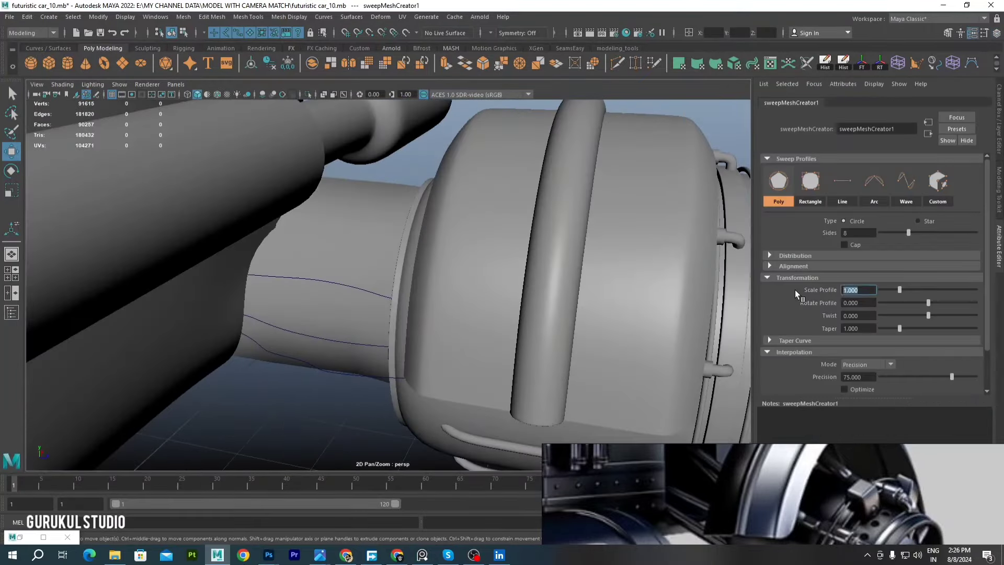
pyautogui.write('0.')
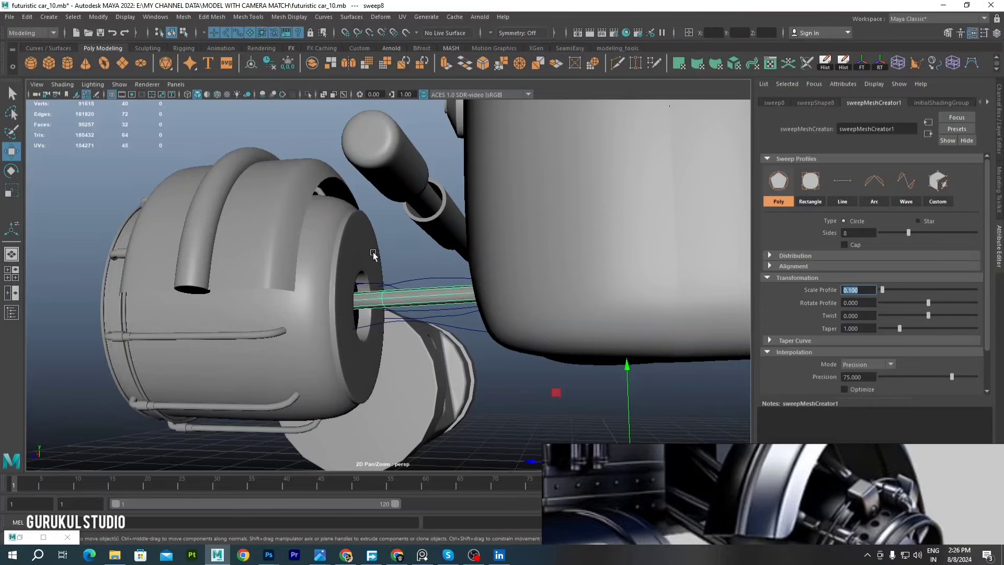
# Sweep the second set of curves into pipe meshes running into the body
pyautogui.keyDown('alt'); pyautogui.moveTo(410, 255); pyautogui.dragTo(415, 264); pyautogui.keyUp('alt')
pyautogui.click(415, 264)
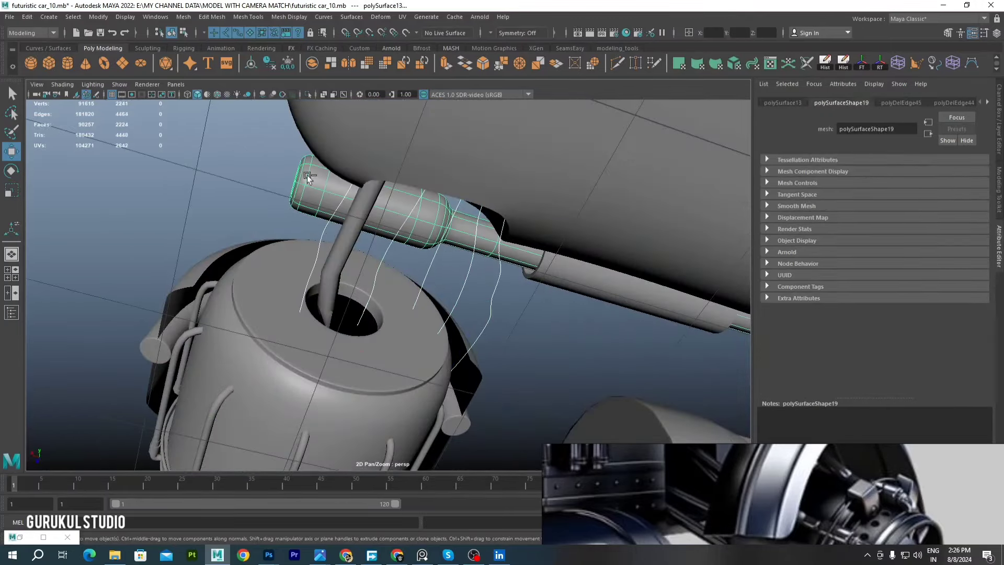
pyautogui.click(49, 16)
pyautogui.click(74, 108)
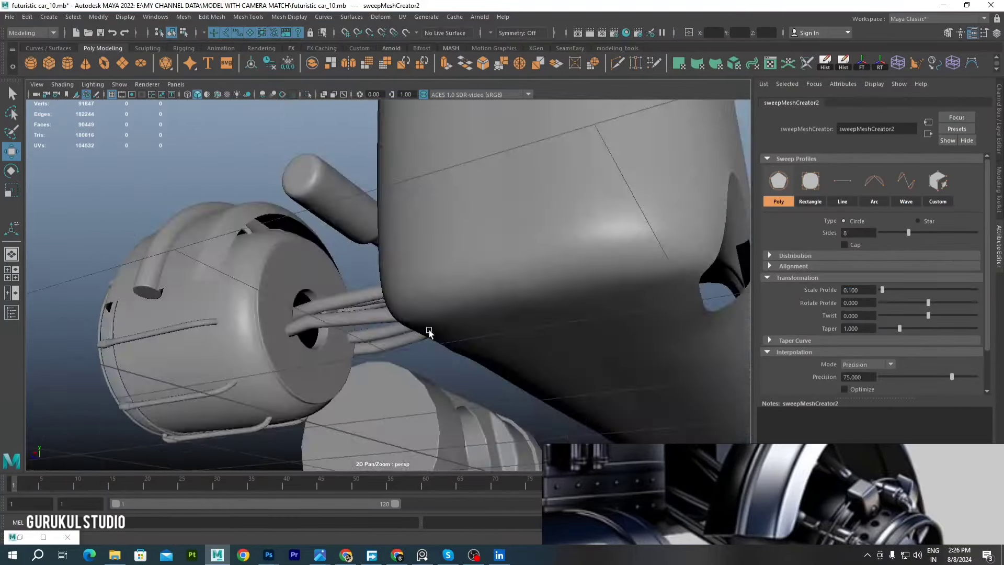
pyautogui.moveTo(314, 262)
pyautogui.keyDown('alt'); pyautogui.mouseDown()
pyautogui.moveTo(353, 260)
pyautogui.moveTo(277, 52)
pyautogui.mouseUp(); pyautogui.keyUp('alt')
# In wireframe, move a control point on the second pipe curve to adjust its bend
pyautogui.press('4')
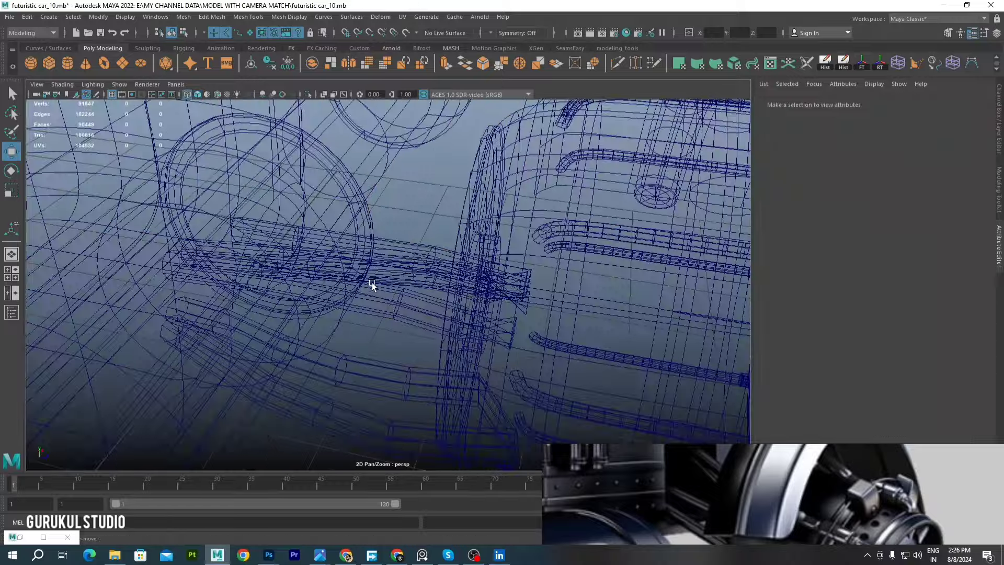
pyautogui.moveTo(372, 283)
pyautogui.keyDown('alt'); pyautogui.mouseDown()
pyautogui.moveTo(352, 264)
pyautogui.moveTo(335, 316)
pyautogui.moveTo(332, 251)
pyautogui.moveTo(432, 307)
pyautogui.moveTo(401, 285)
pyautogui.moveTo(510, 223)
pyautogui.moveTo(569, 287)
pyautogui.moveTo(385, 237)
pyautogui.mouseUp(); pyautogui.keyUp('alt')
pyautogui.click(335, 316)
pyautogui.click(477, 209)
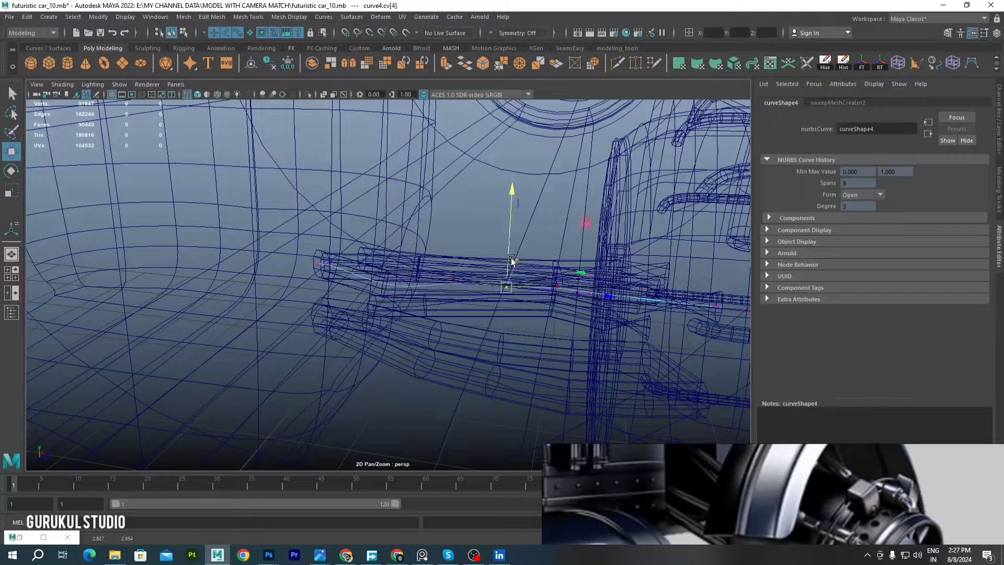
pyautogui.moveTo(512, 260)
pyautogui.keyDown('alt'); pyautogui.mouseDown()
pyautogui.moveTo(421, 309)
pyautogui.moveTo(399, 285)
pyautogui.moveTo(298, 256)
pyautogui.moveTo(295, 306)
pyautogui.moveTo(203, 253)
pyautogui.mouseUp(); pyautogui.keyUp('alt')
pyautogui.click(298, 256)
pyautogui.click(396, 303)
pyautogui.keyDown('alt'); pyautogui.moveTo(396, 303); pyautogui.dragTo(416, 269); pyautogui.keyUp('alt')
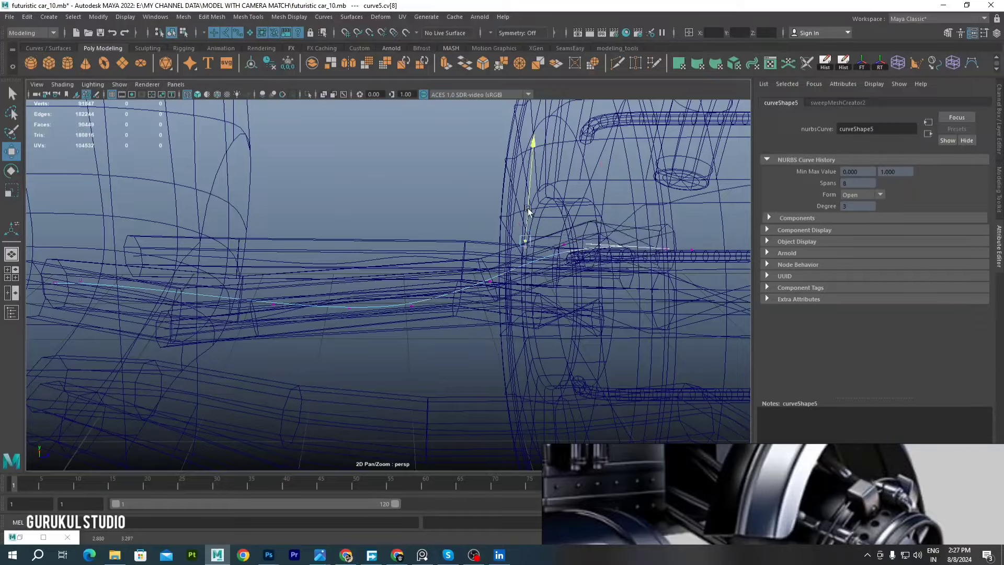
# Move control points near the pipe end and on the third curve to line the pipes up
pyautogui.moveTo(528, 211)
pyautogui.keyDown('alt'); pyautogui.mouseDown()
pyautogui.moveTo(440, 284)
pyautogui.moveTo(493, 304)
pyautogui.mouseUp(); pyautogui.keyUp('alt')
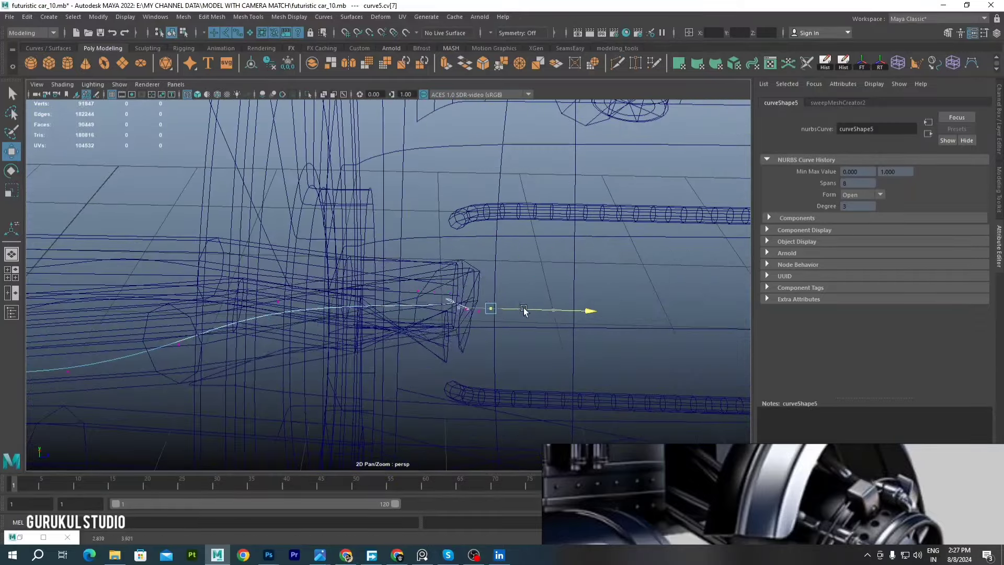
pyautogui.moveTo(398, 295)
pyautogui.keyDown('alt'); pyautogui.mouseDown()
pyautogui.moveTo(324, 157)
pyautogui.moveTo(446, 315)
pyautogui.mouseUp(); pyautogui.keyUp('alt')
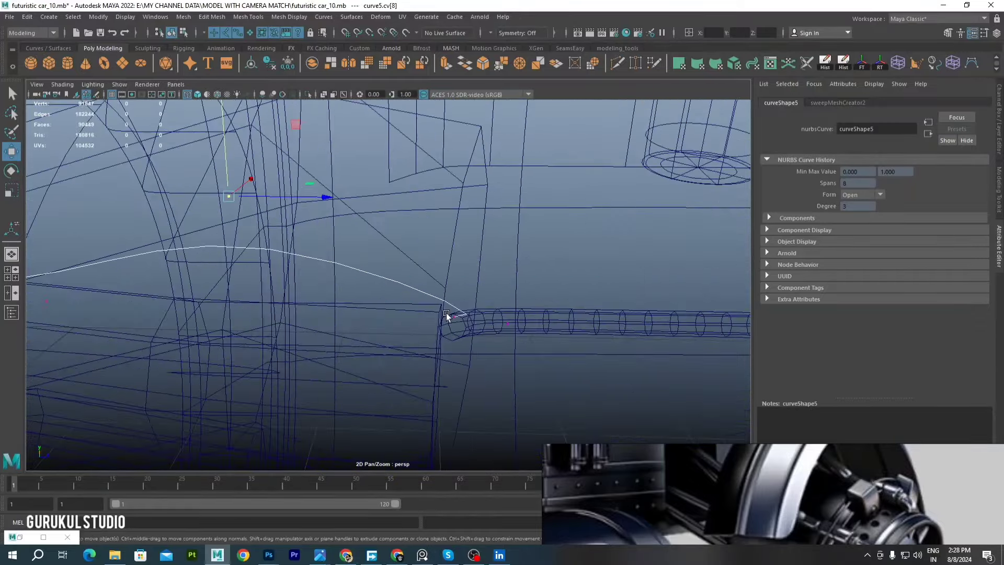
pyautogui.click(673, 328)
pyautogui.keyDown('alt'); pyautogui.moveTo(673, 327); pyautogui.dragTo(365, 231); pyautogui.keyUp('alt')
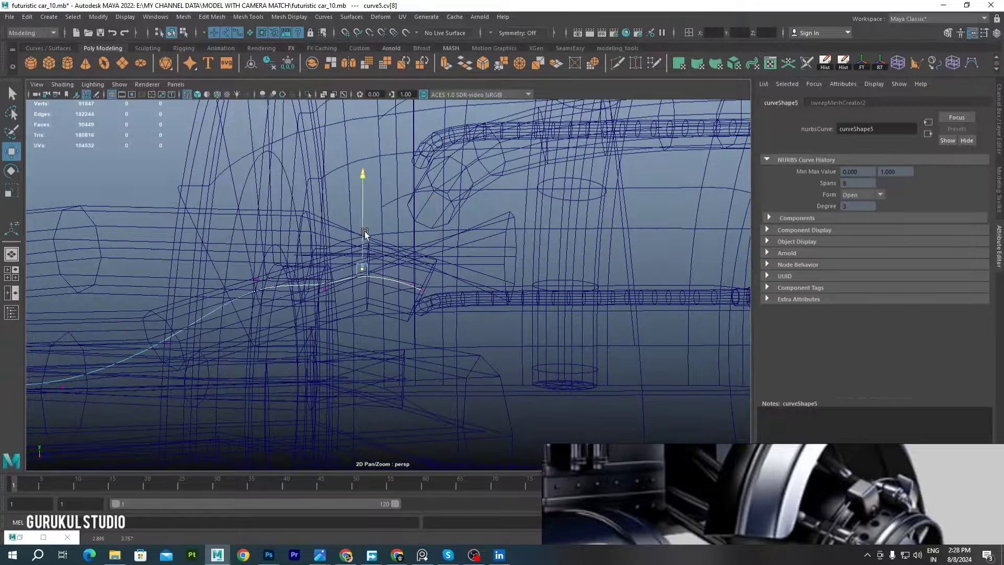
pyautogui.moveTo(308, 258)
pyautogui.keyDown('alt'); pyautogui.mouseDown()
pyautogui.moveTo(375, 306)
pyautogui.moveTo(396, 284)
pyautogui.mouseUp(); pyautogui.keyUp('alt')
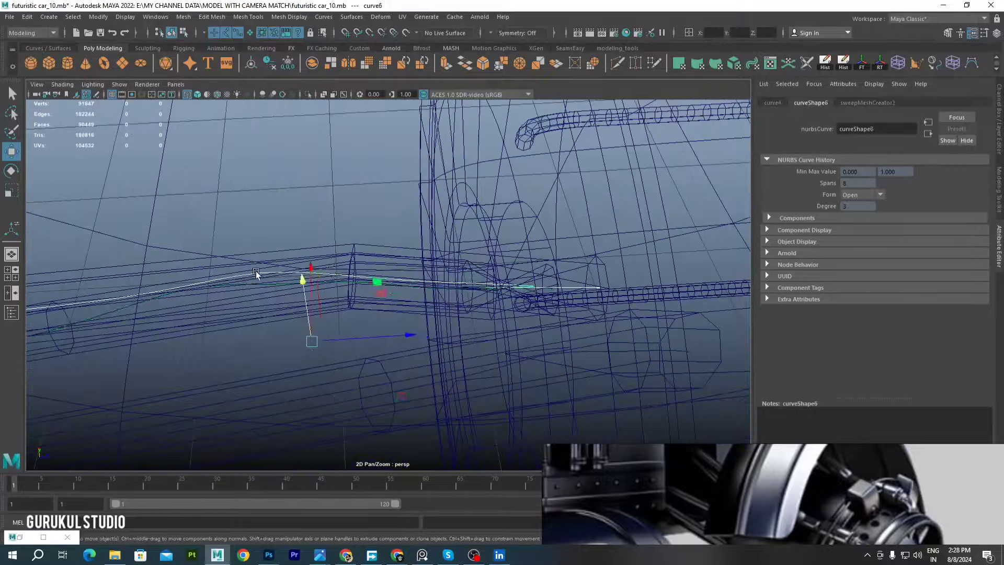
pyautogui.click(255, 270)
pyautogui.moveTo(256, 271)
pyautogui.keyDown('alt'); pyautogui.mouseDown()
pyautogui.moveTo(324, 260)
pyautogui.moveTo(318, 197)
pyautogui.moveTo(460, 294)
pyautogui.moveTo(552, 232)
pyautogui.moveTo(513, 202)
pyautogui.mouseUp(); pyautogui.keyUp('alt')
# Select several CVs, turn off Isolate Select and check the pipes in the left view
pyautogui.click(318, 196)
pyautogui.moveTo(514, 202); pyautogui.dragTo(552, 256)
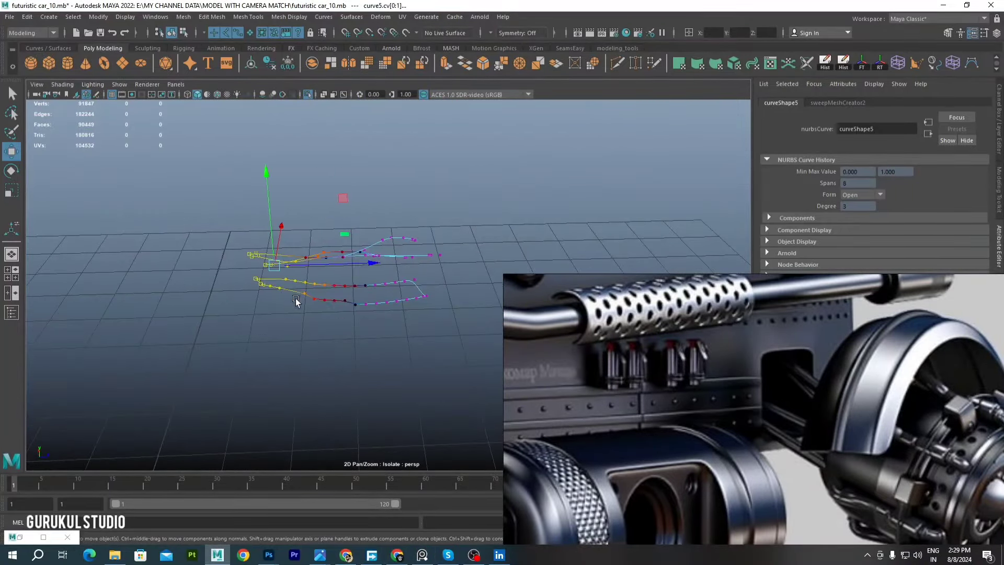
pyautogui.click(306, 94)
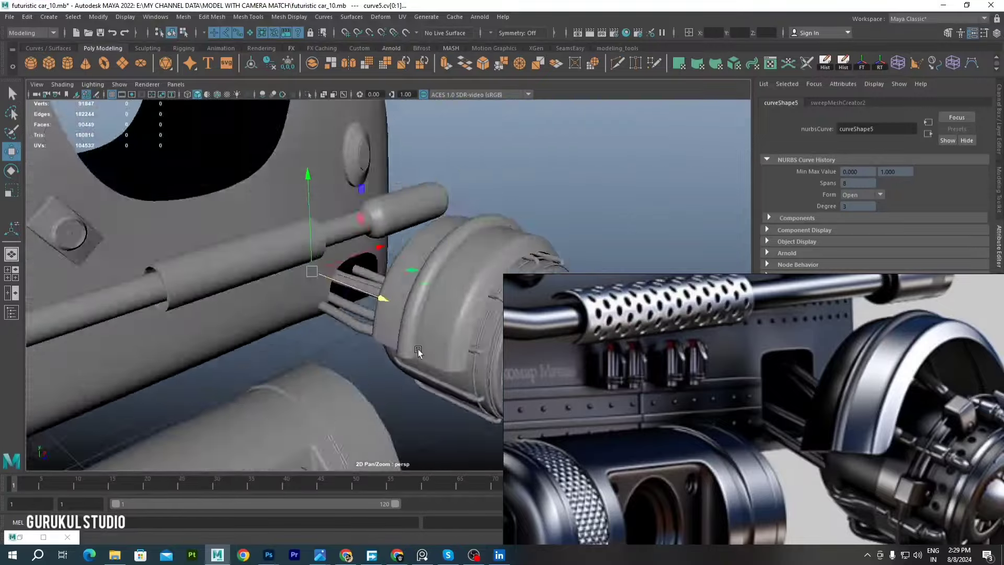
pyautogui.press('4')
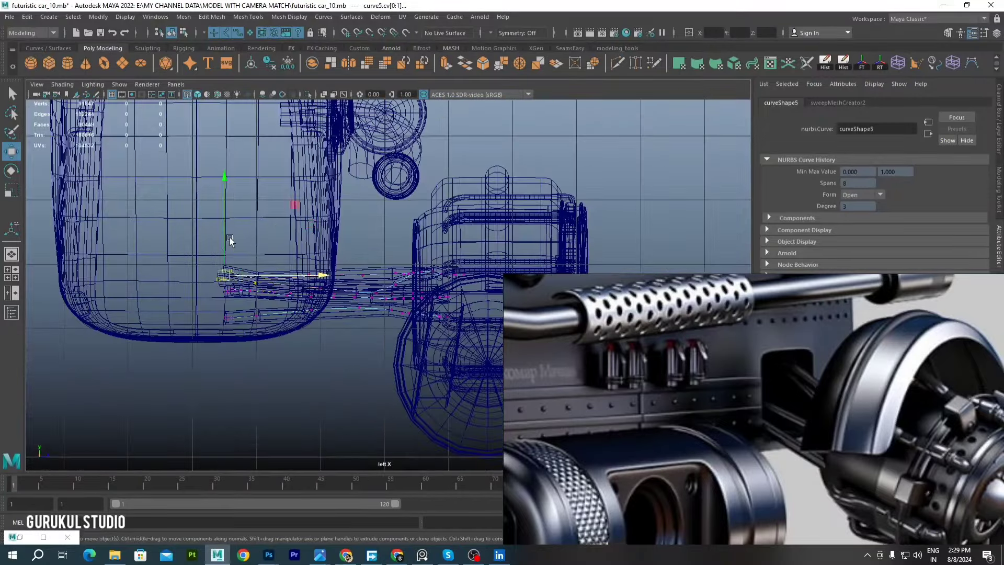
pyautogui.press('space')
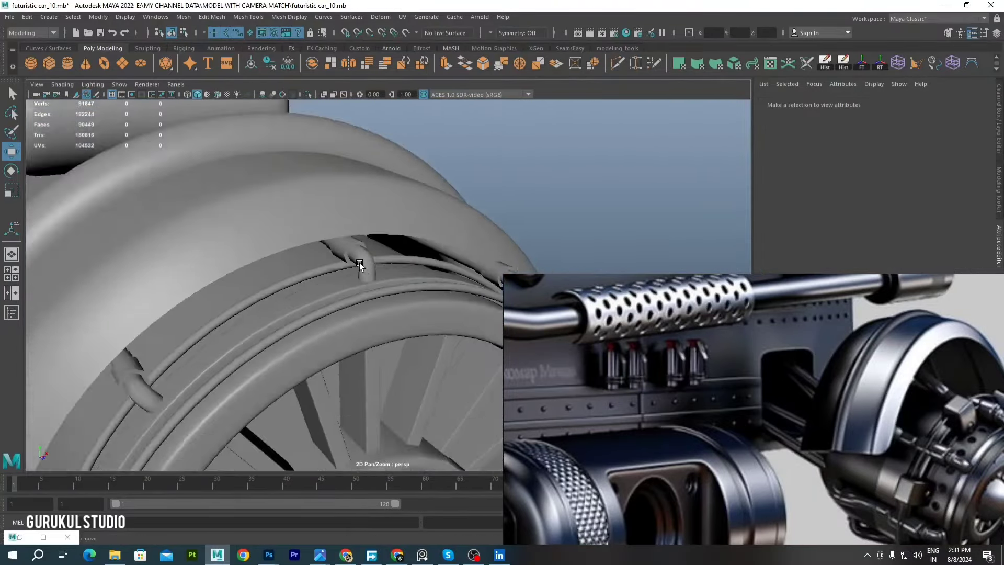
# Save a new version of the scene as futuristic car_11.mb
pyautogui.hotkey('ctrl', 'shift', 's')
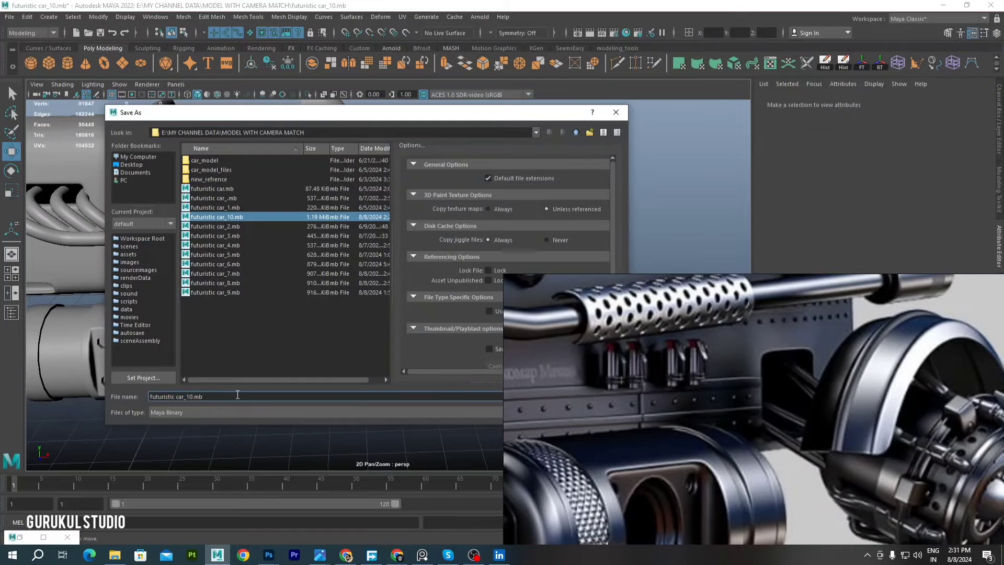
pyautogui.write('1')
pyautogui.press('Return')
pyautogui.keyDown('alt'); pyautogui.moveTo(177, 257); pyautogui.dragTo(314, 268); pyautogui.keyUp('alt')
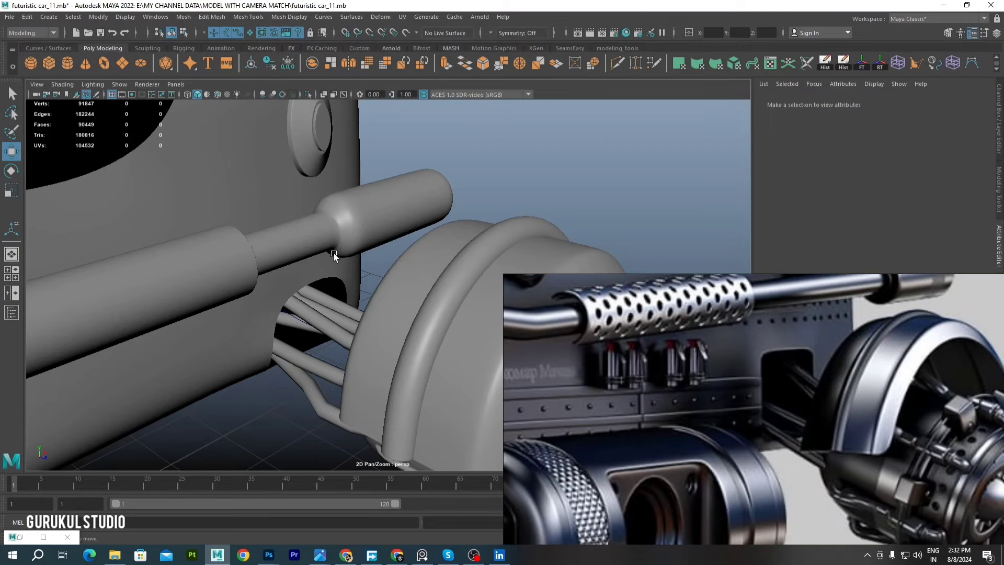
# Marquee-select the slot faces on the side of the car body in face mode
pyautogui.scroll(-5, 333, 253)
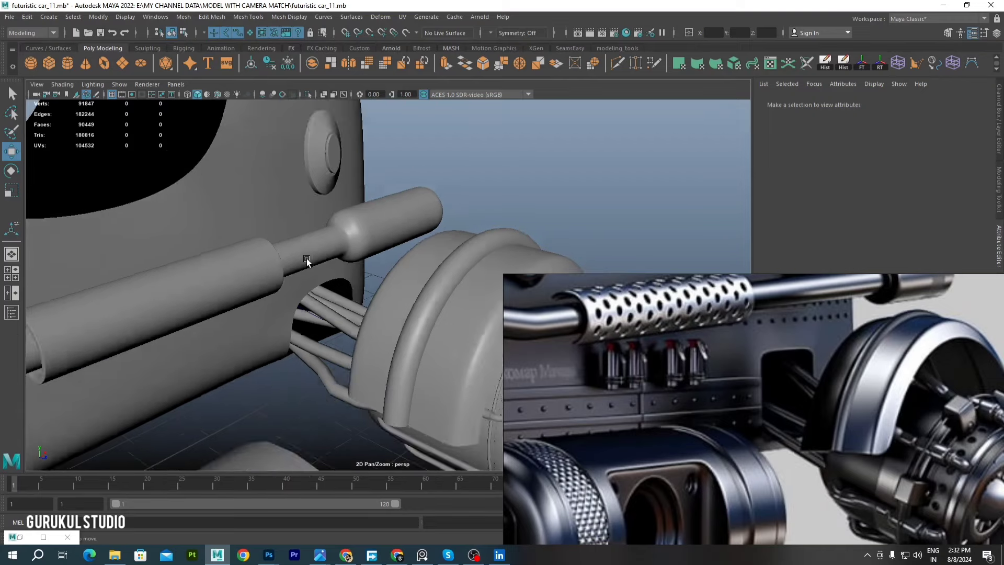
pyautogui.moveTo(306, 258)
pyautogui.keyDown('alt'); pyautogui.mouseDown()
pyautogui.moveTo(341, 212)
pyautogui.moveTo(315, 221)
pyautogui.mouseUp(); pyautogui.keyUp('alt')
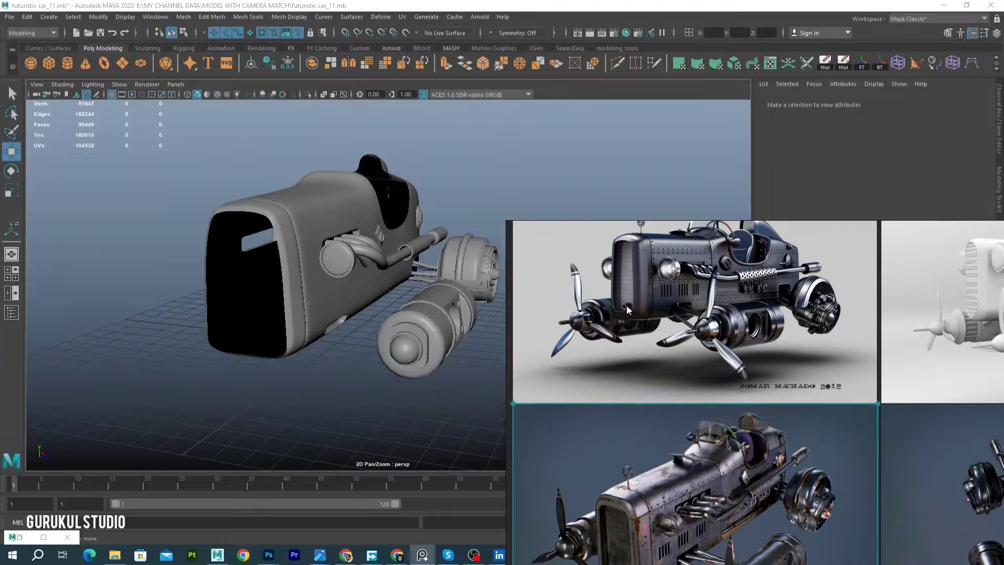
pyautogui.scroll(5, 369, 217)
pyautogui.scroll(-2, 369, 217)
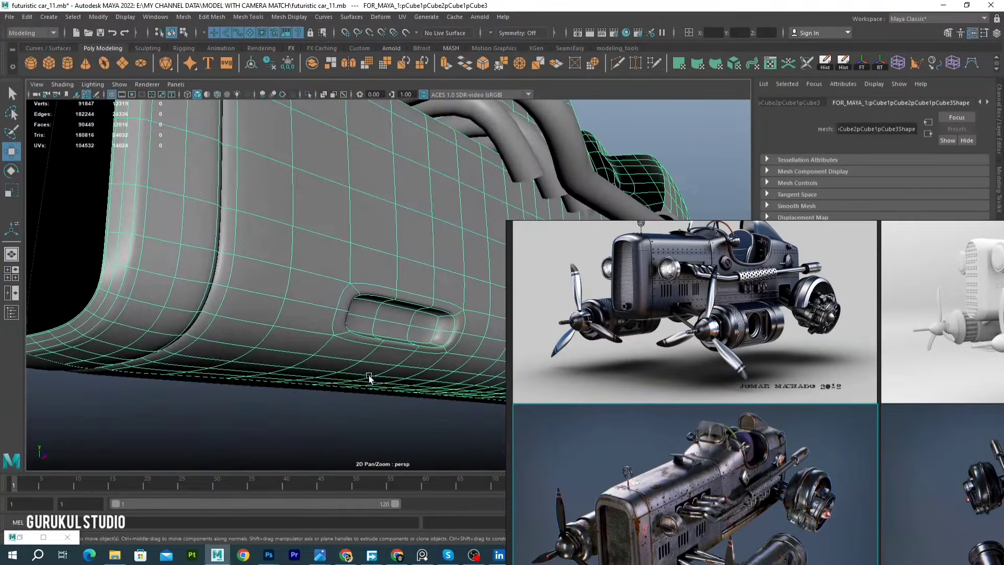
pyautogui.scroll(3, 376, 336)
pyautogui.click(406, 339)
pyautogui.scroll(2, 405, 338)
pyautogui.scroll(-3, 406, 339)
pyautogui.rightClick(369, 287)
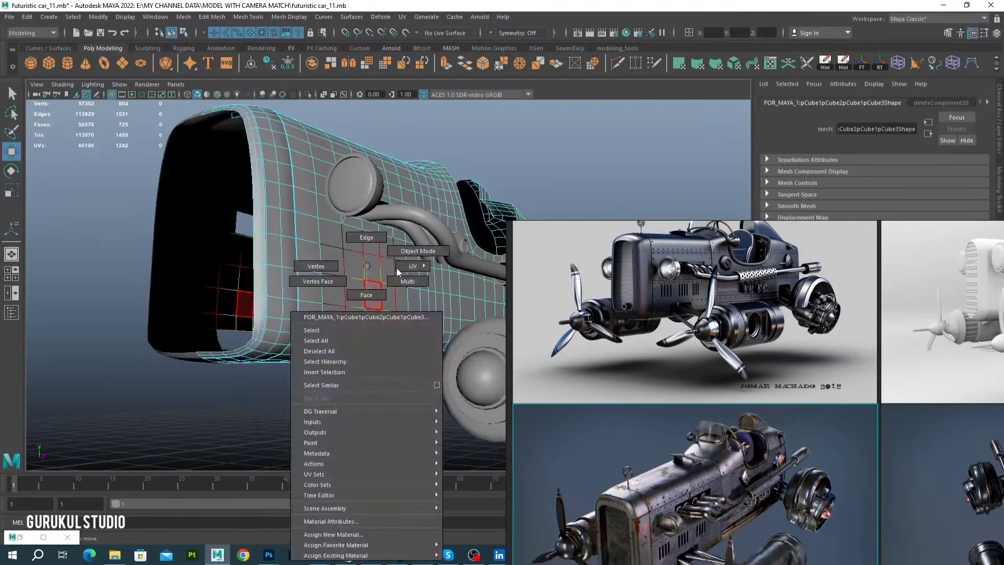
pyautogui.click(340, 366)
pyautogui.keyDown('alt'); pyautogui.moveTo(312, 325); pyautogui.dragTo(363, 331); pyautogui.keyUp('alt')
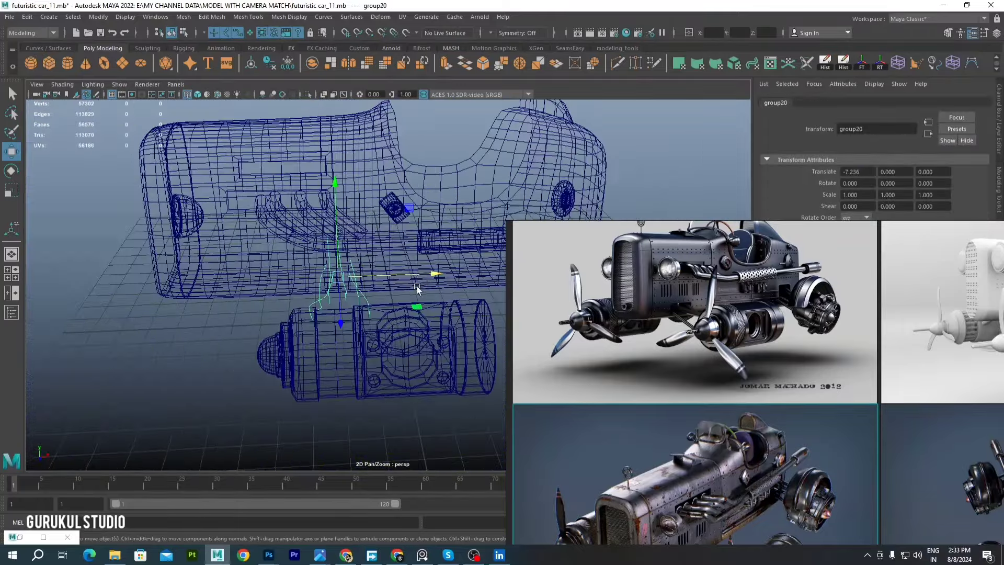
# Slide the pipe group along the body, then frame the engine pod cylinder in shaded view
pyautogui.moveTo(402, 287); pyautogui.dragTo(265, 271)
pyautogui.press('5')
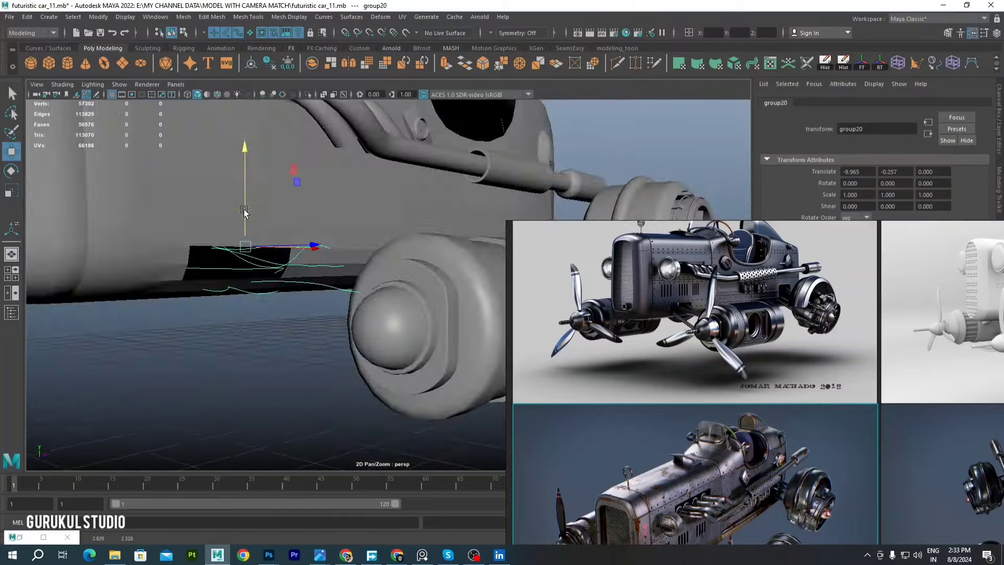
pyautogui.keyDown('alt'); pyautogui.moveTo(354, 287); pyautogui.dragTo(311, 332); pyautogui.keyUp('alt')
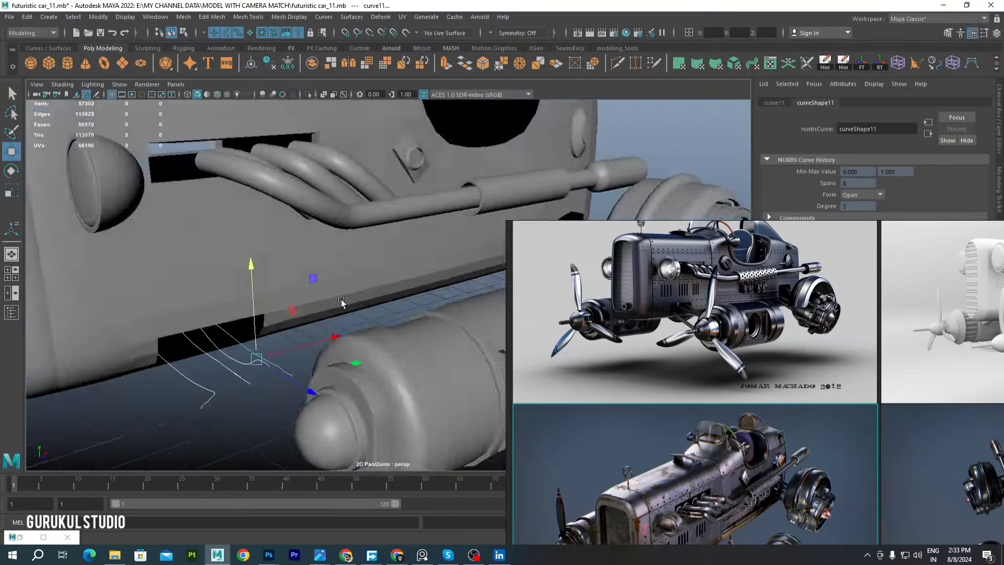
pyautogui.keyDown('alt'); pyautogui.moveTo(284, 376); pyautogui.dragTo(354, 413); pyautogui.keyUp('alt')
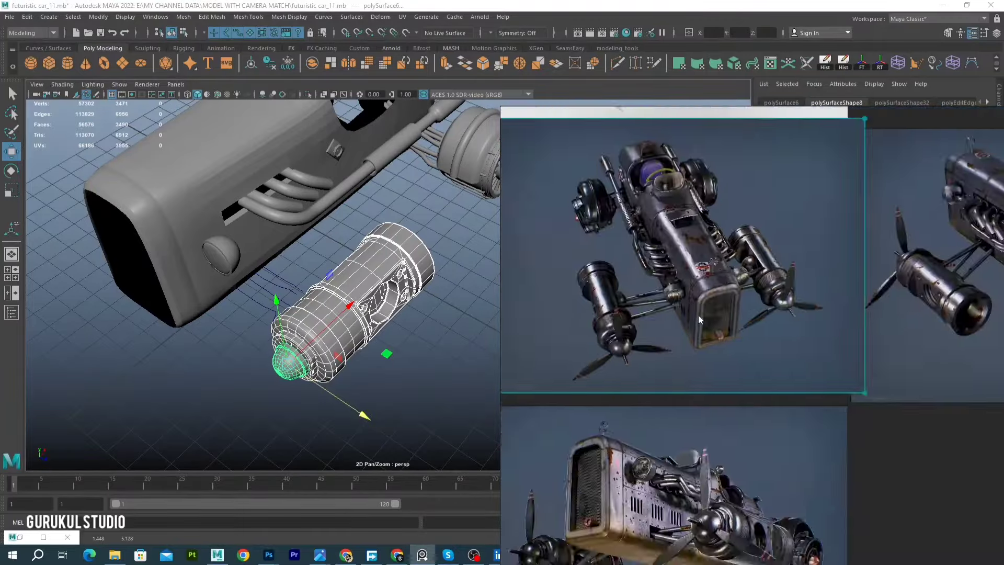
pyautogui.keyDown('alt'); pyautogui.moveTo(362, 249); pyautogui.dragTo(343, 255); pyautogui.keyUp('alt')
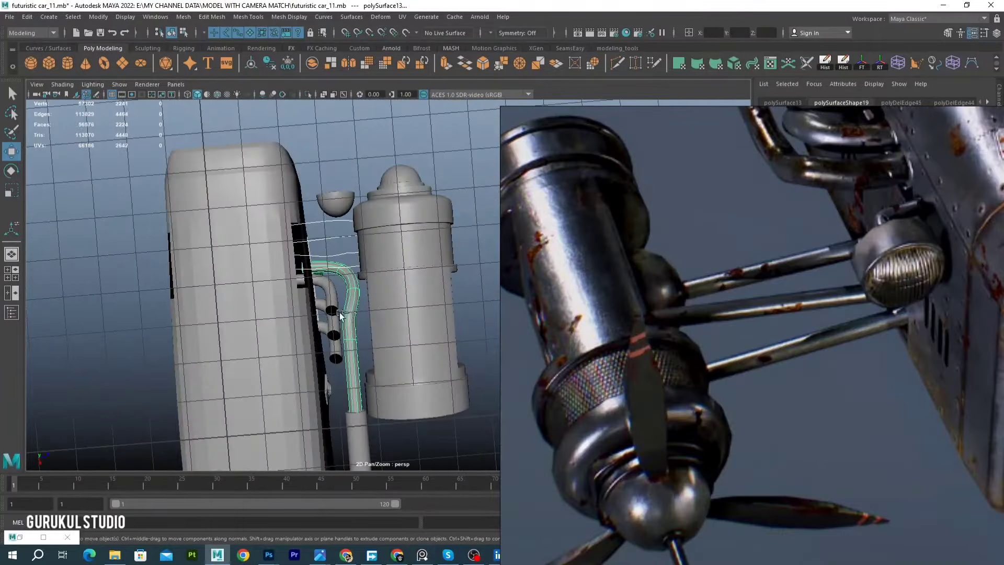
pyautogui.scroll(-5, 340, 313)
pyautogui.press('Up')
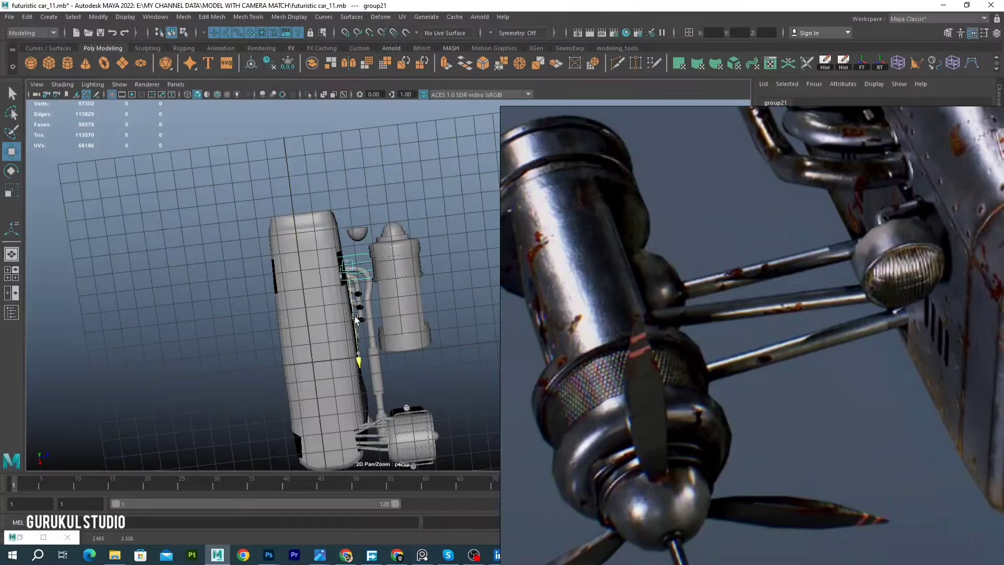
pyautogui.press('Down')
pyautogui.press('f')
pyautogui.keyDown('alt'); pyautogui.moveTo(308, 277); pyautogui.dragTo(318, 400); pyautogui.keyUp('alt')
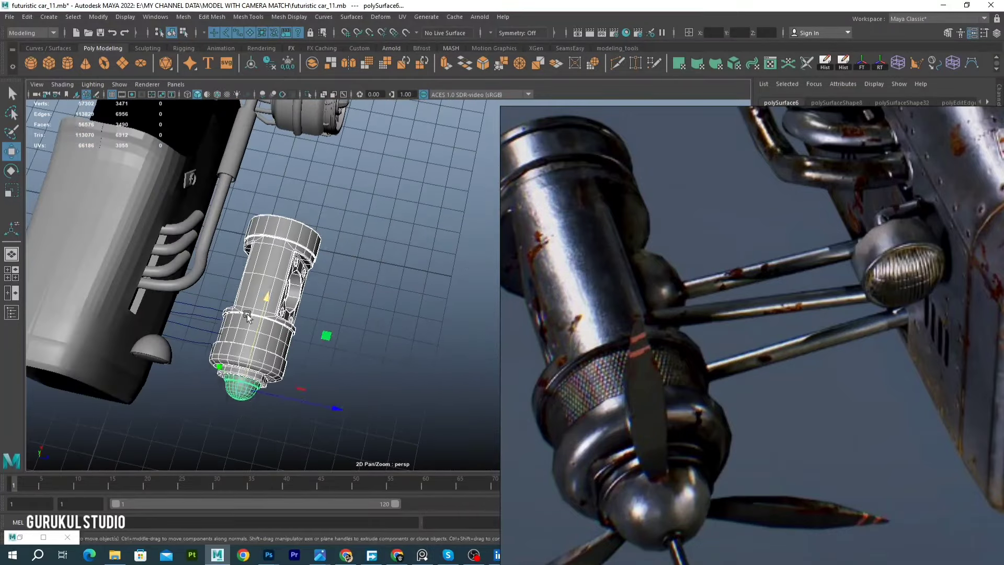
pyautogui.keyDown('alt'); pyautogui.moveTo(247, 314); pyautogui.dragTo(329, 402); pyautogui.keyUp('alt')
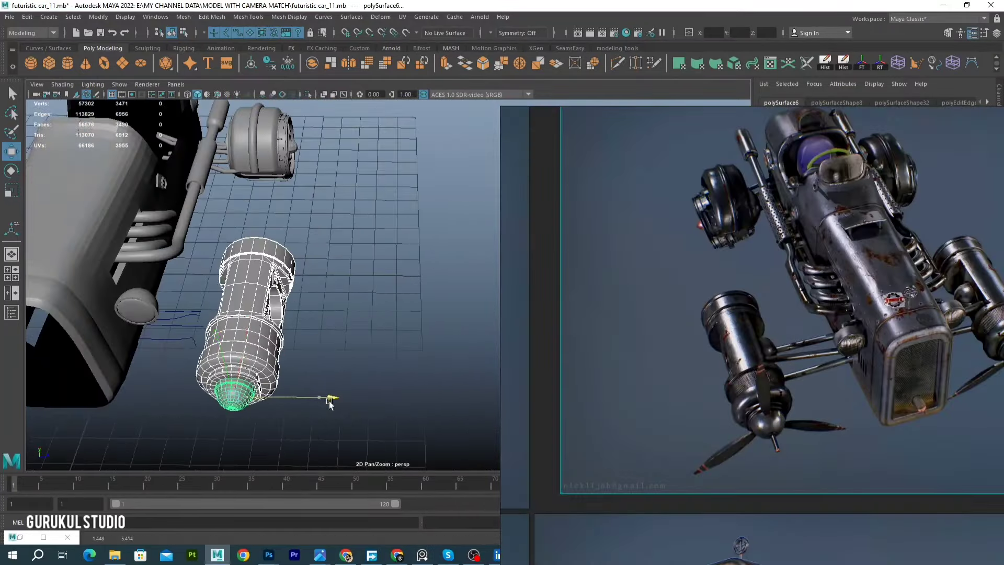
pyautogui.scroll(5, 329, 403)
# Select a pipe curve's points and pull one control point to bend the curve
pyautogui.moveTo(337, 251)
pyautogui.mouseDown()
pyautogui.moveTo(368, 273)
pyautogui.moveTo(387, 208)
pyautogui.moveTo(273, 249)
pyautogui.moveTo(344, 297)
pyautogui.moveTo(343, 320)
pyautogui.mouseUp()
pyautogui.click(344, 297)
pyautogui.click(335, 274)
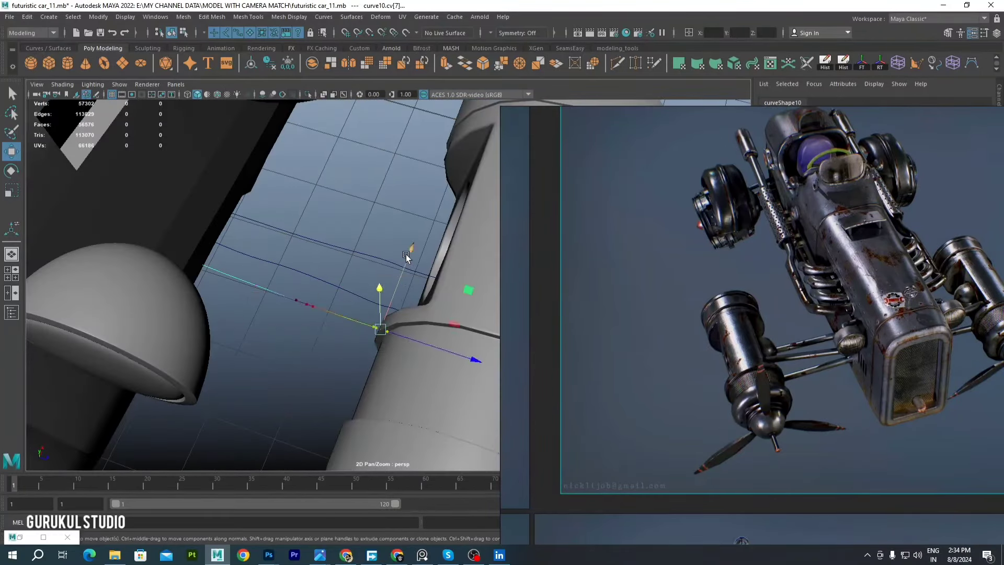
pyautogui.keyDown('alt'); pyautogui.moveTo(406, 257); pyautogui.dragTo(342, 302); pyautogui.keyUp('alt')
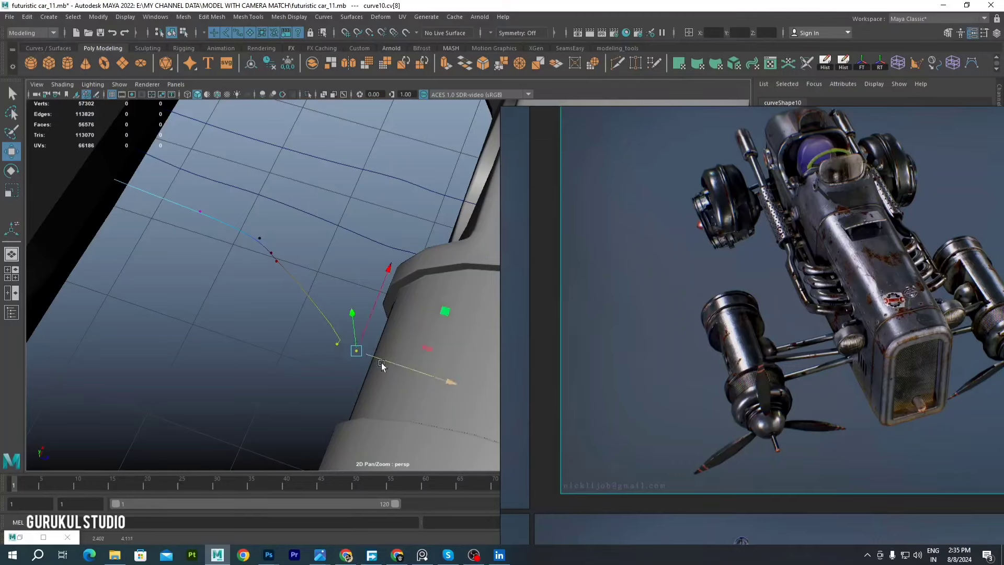
pyautogui.press('Left')
pyautogui.press('Left')
pyautogui.press('Right')
pyautogui.moveTo(303, 266); pyautogui.dragTo(325, 270)
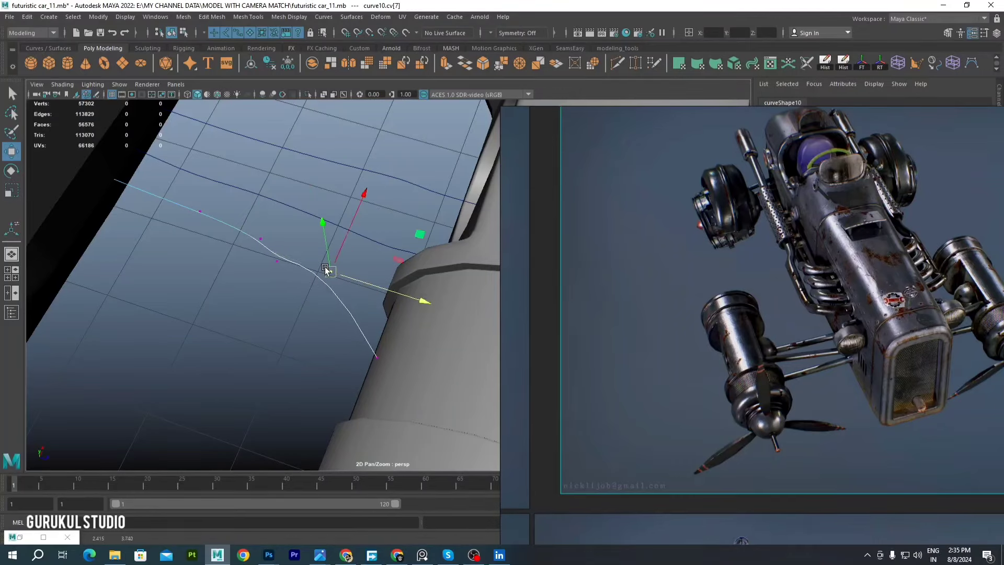
# Move further control points to route the pipe curve around the engine pod
pyautogui.press('Right')
pyautogui.keyDown('alt'); pyautogui.moveTo(387, 343); pyautogui.dragTo(419, 302); pyautogui.keyUp('alt')
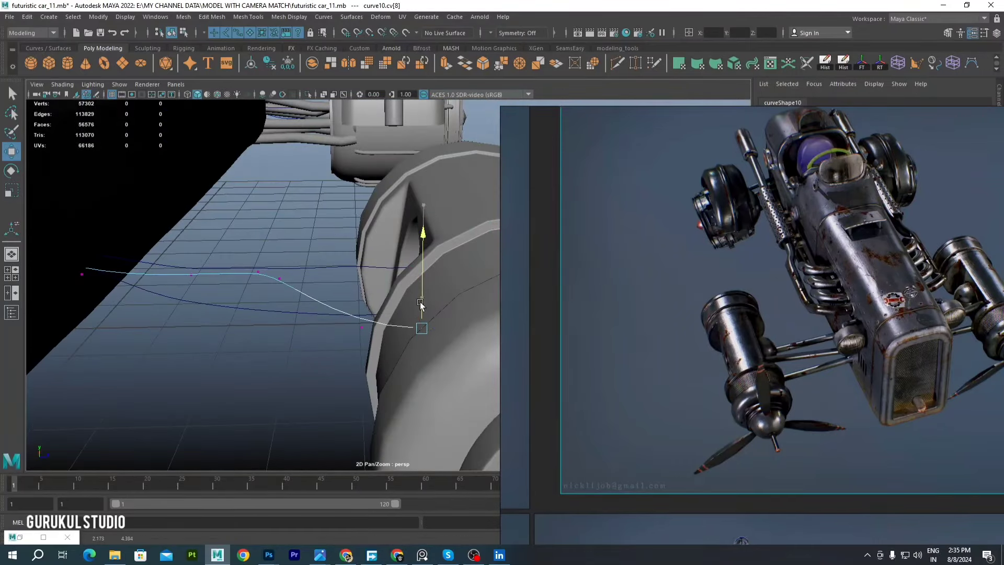
pyautogui.moveTo(313, 290)
pyautogui.keyDown('alt'); pyautogui.mouseDown()
pyautogui.moveTo(338, 289)
pyautogui.moveTo(225, 345)
pyautogui.moveTo(158, 228)
pyautogui.moveTo(217, 259)
pyautogui.mouseUp(); pyautogui.keyUp('alt')
pyautogui.press('Right')
pyautogui.press('Left')
pyautogui.moveTo(269, 294)
pyautogui.keyDown('alt'); pyautogui.mouseDown()
pyautogui.moveTo(291, 213)
pyautogui.moveTo(265, 347)
pyautogui.mouseUp(); pyautogui.keyUp('alt')
pyautogui.press('Left')
pyautogui.scroll(5, 709, 368)
pyautogui.click(326, 286)
pyautogui.keyDown('alt'); pyautogui.moveTo(327, 286); pyautogui.dragTo(286, 327); pyautogui.keyUp('alt')
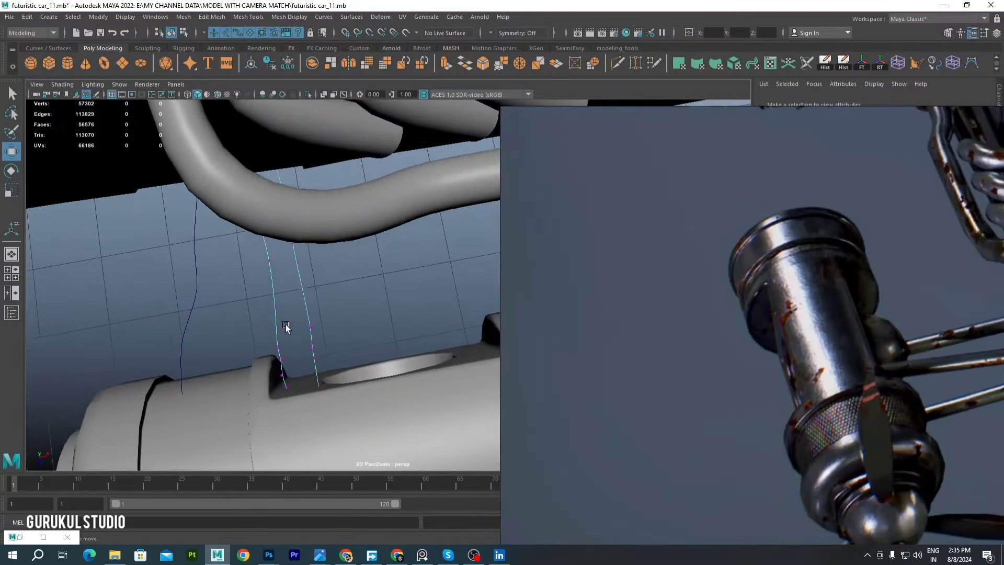
pyautogui.keyDown('alt'); pyautogui.moveTo(380, 364); pyautogui.dragTo(373, 401); pyautogui.keyUp('alt')
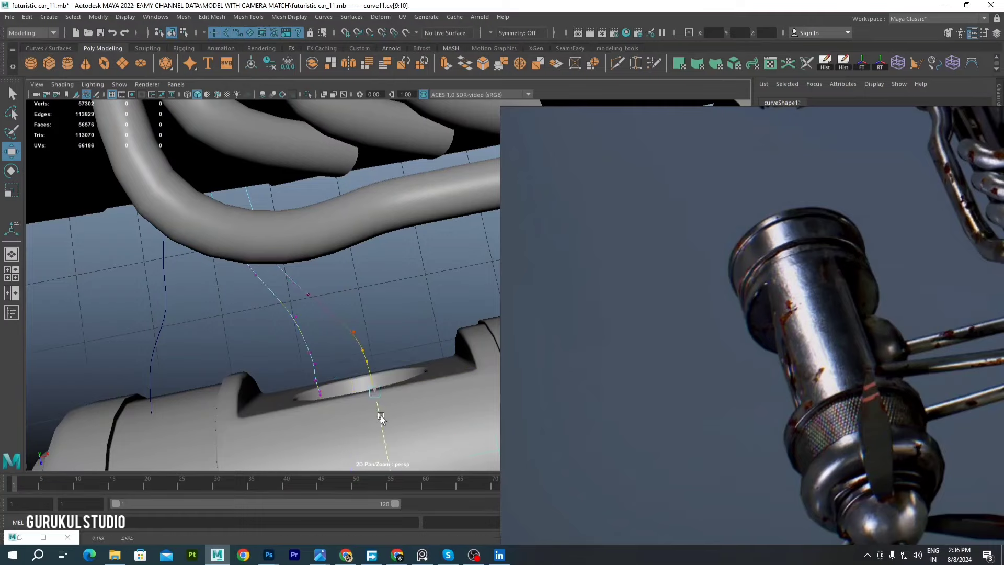
# Sweep the selected curves into thin pipe meshes with Generate > Sweep Mesh
pyautogui.click(316, 397)
pyautogui.moveTo(321, 402); pyautogui.dragTo(314, 267, button='right')
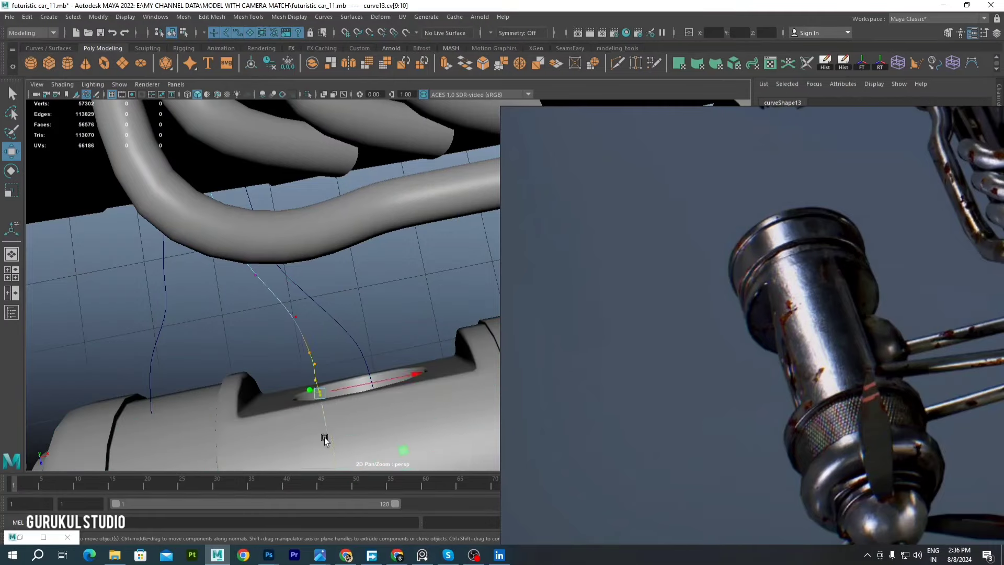
pyautogui.moveTo(381, 354)
pyautogui.keyDown('alt'); pyautogui.mouseDown()
pyautogui.moveTo(366, 322)
pyautogui.moveTo(342, 345)
pyautogui.mouseUp(); pyautogui.keyUp('alt')
pyautogui.click(197, 347)
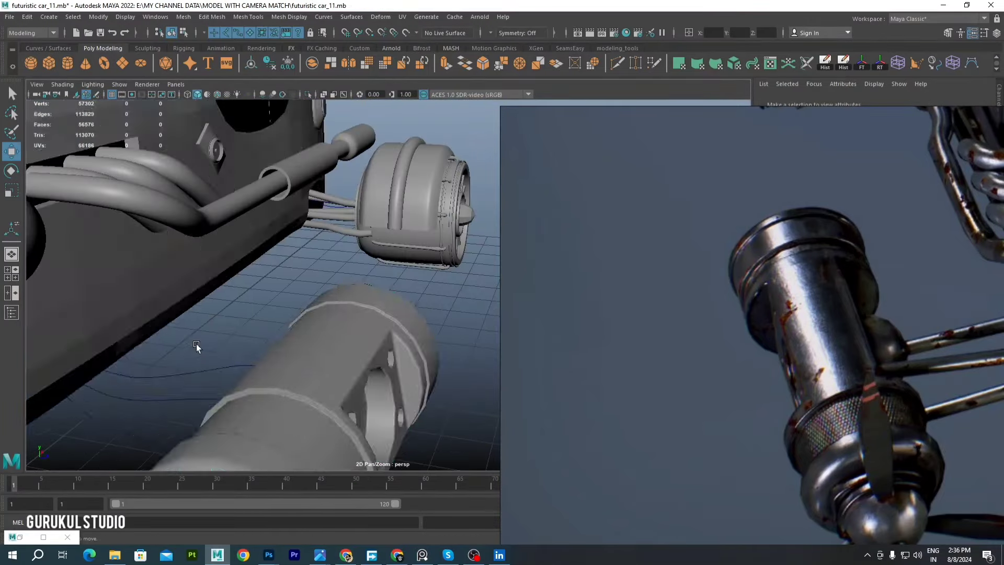
pyautogui.keyDown('alt'); pyautogui.moveTo(197, 347); pyautogui.dragTo(152, 385); pyautogui.keyUp('alt')
pyautogui.click(49, 17)
pyautogui.click(79, 157)
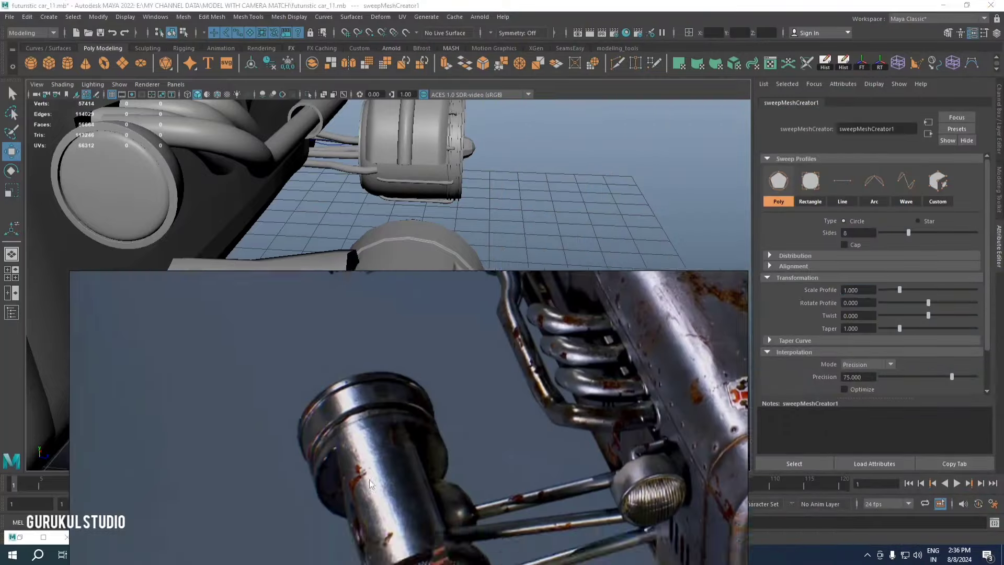
# Zoom and orbit around the car rear to inspect the new swept pipes
pyautogui.keyDown('alt'); pyautogui.moveTo(384, 355); pyautogui.dragTo(471, 293); pyautogui.keyUp('alt')
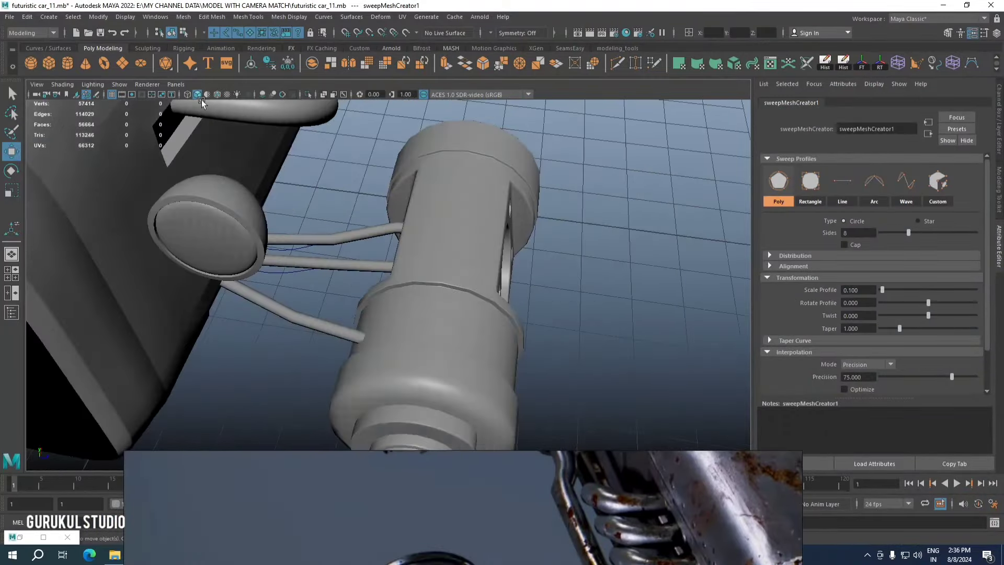
pyautogui.keyDown('alt'); pyautogui.moveTo(601, 334); pyautogui.dragTo(500, 283); pyautogui.keyUp('alt')
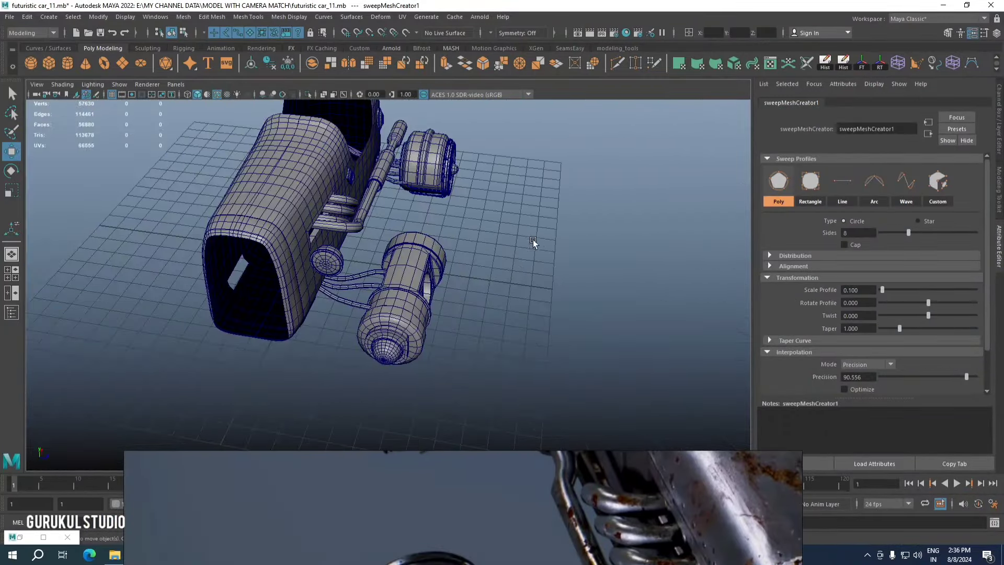
pyautogui.keyDown('alt'); pyautogui.moveTo(532, 242); pyautogui.dragTo(419, 261); pyautogui.keyUp('alt')
pyautogui.scroll(10, 354, 277)
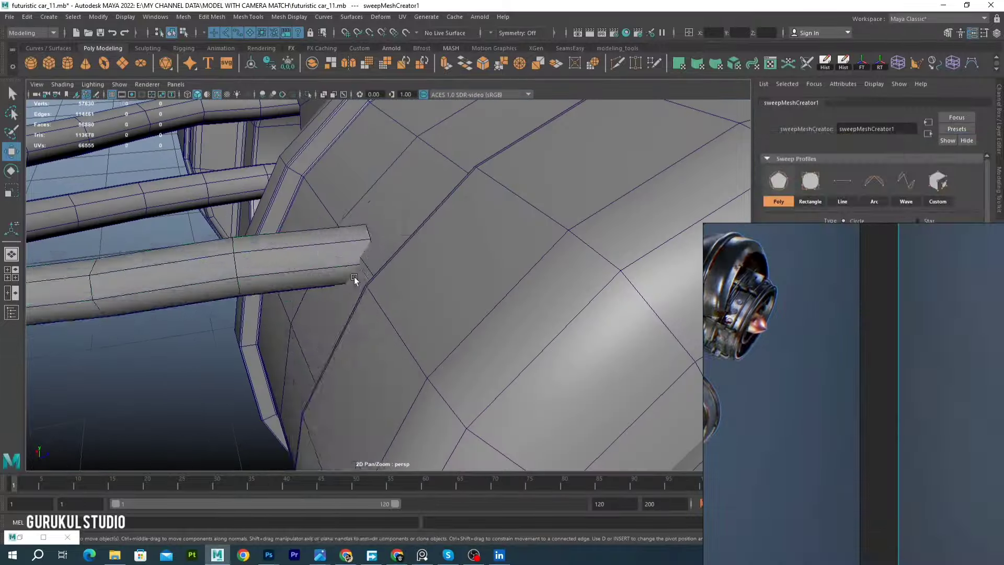
pyautogui.scroll(-10, 353, 178)
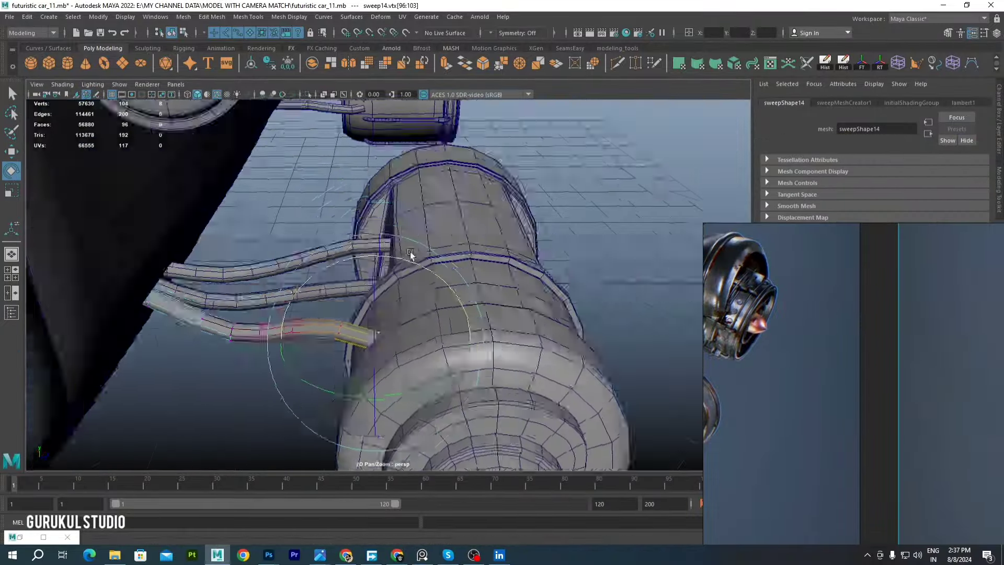
pyautogui.keyDown('alt'); pyautogui.moveTo(410, 252); pyautogui.dragTo(455, 226); pyautogui.keyUp('alt')
pyautogui.click(455, 226)
pyautogui.scroll(5, 366, 261)
# Delete the unwanted band of edges on the body's front grille frame
pyautogui.scroll(5, 394, 250)
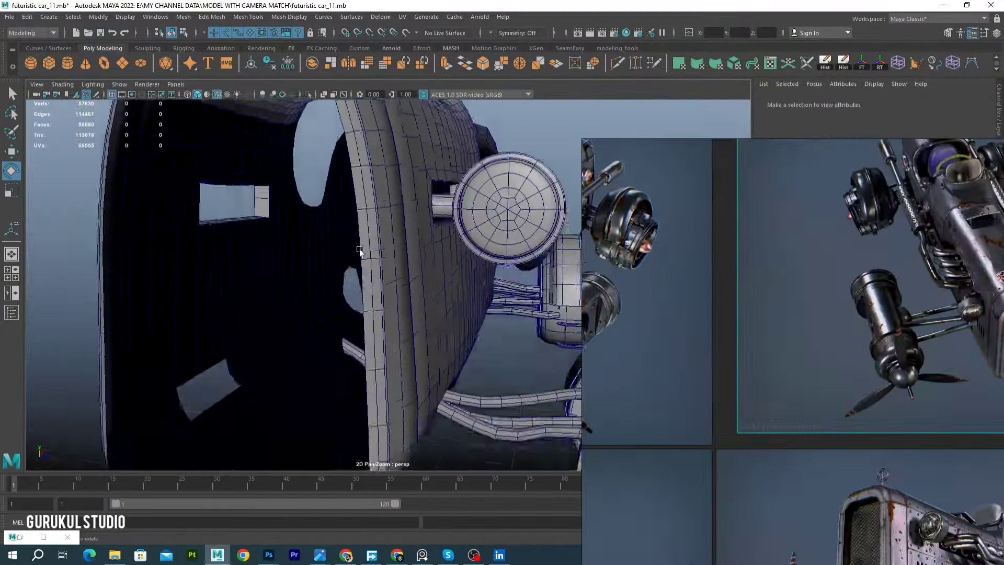
pyautogui.doubleClick(395, 250)
pyautogui.keyDown('alt'); pyautogui.moveTo(424, 338); pyautogui.dragTo(397, 293); pyautogui.keyUp('alt')
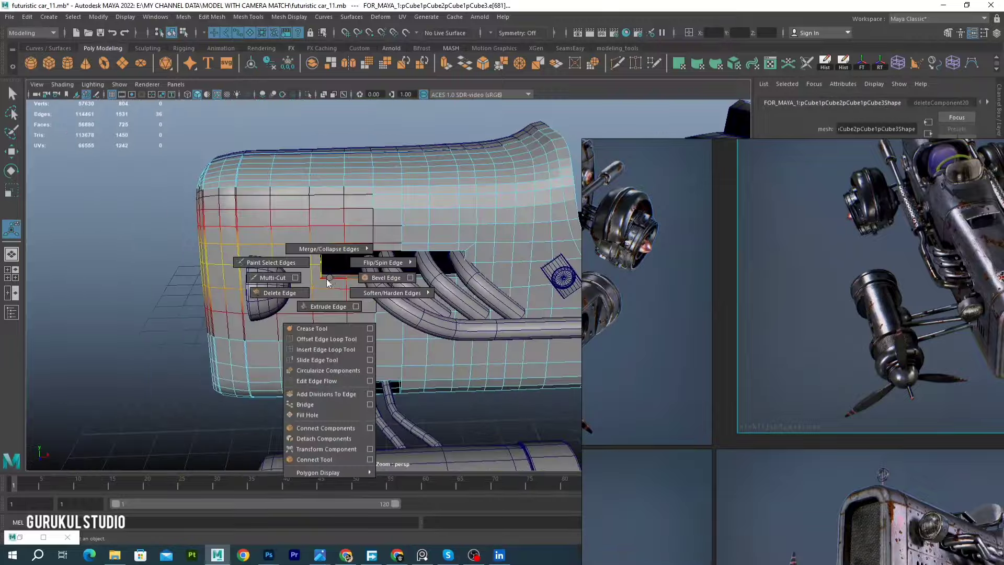
pyautogui.keyDown('shift'); pyautogui.moveTo(334, 272); pyautogui.dragTo(313, 298, button='right'); pyautogui.keyUp('shift')
pyautogui.keyDown('alt'); pyautogui.moveTo(366, 262); pyautogui.dragTo(352, 245); pyautogui.keyUp('alt')
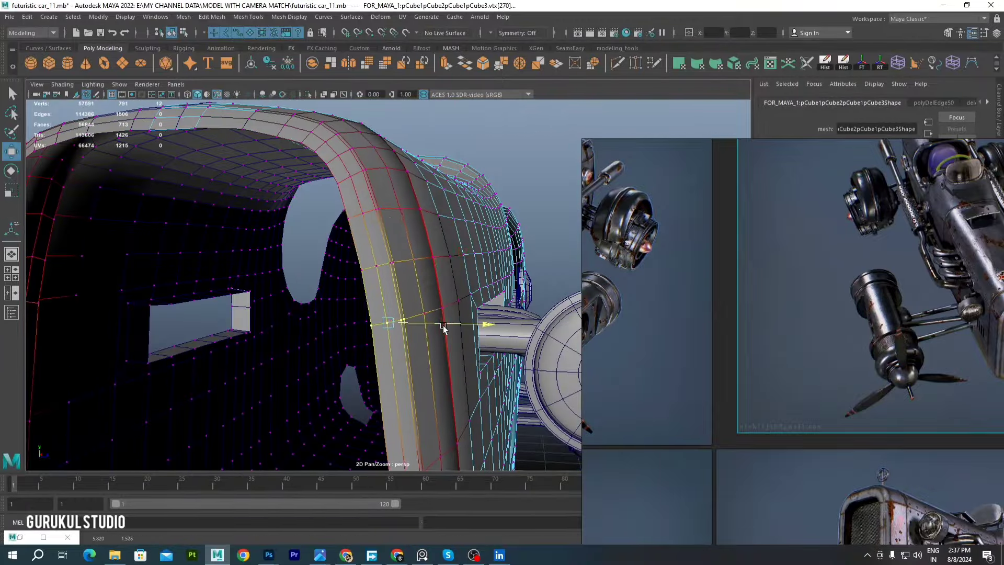
pyautogui.scroll(-5, 310, 307)
pyautogui.scroll(5, 390, 309)
pyautogui.click(391, 309)
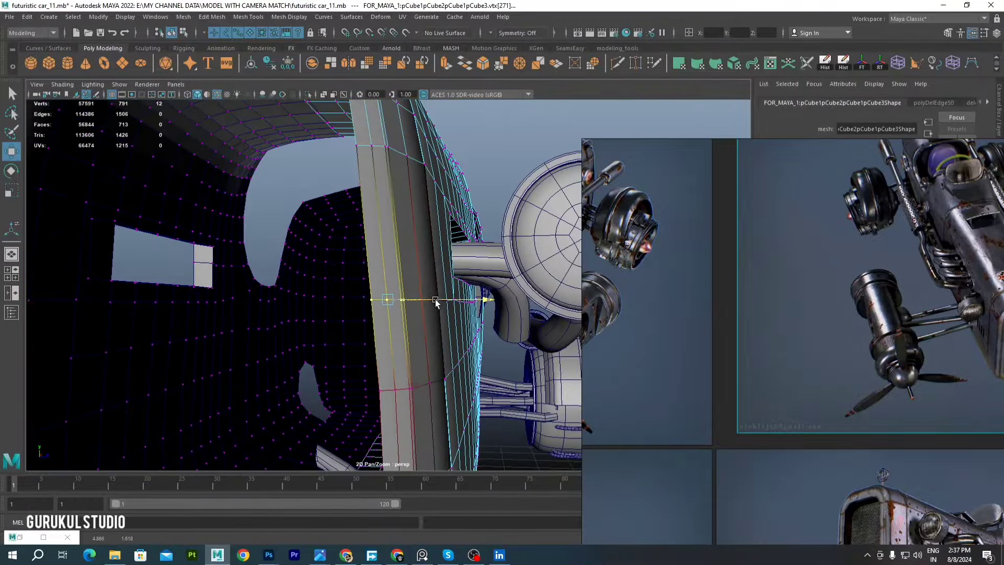
pyautogui.scroll(-4, 435, 302)
pyautogui.keyDown('shift'); pyautogui.moveTo(348, 236); pyautogui.dragTo(336, 247, button='right'); pyautogui.keyUp('shift')
pyautogui.scroll(5, 191, 234)
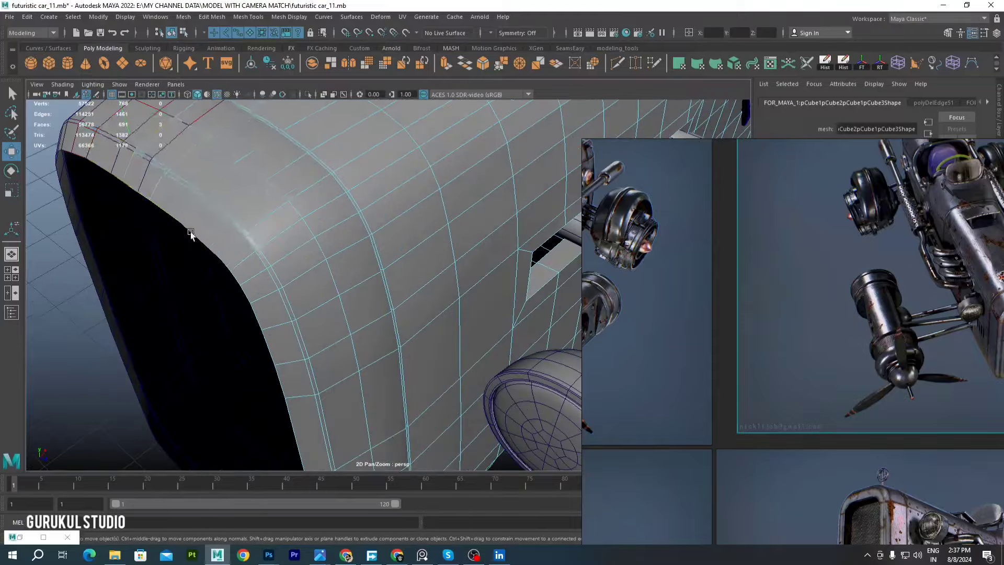
pyautogui.scroll(-4, 191, 233)
pyautogui.press('Delete')
pyautogui.moveTo(261, 209)
pyautogui.keyDown('alt'); pyautogui.mouseDown()
pyautogui.moveTo(293, 199)
pyautogui.moveTo(355, 261)
pyautogui.moveTo(314, 235)
pyautogui.moveTo(386, 221)
pyautogui.moveTo(319, 256)
pyautogui.moveTo(366, 262)
pyautogui.mouseUp(); pyautogui.keyUp('alt')
pyautogui.scroll(4, 314, 188)
# Extrude the grille opening's edges three times to build a rim
pyautogui.click(319, 181)
pyautogui.press('r')
pyautogui.hotkey('ctrl', 'e')
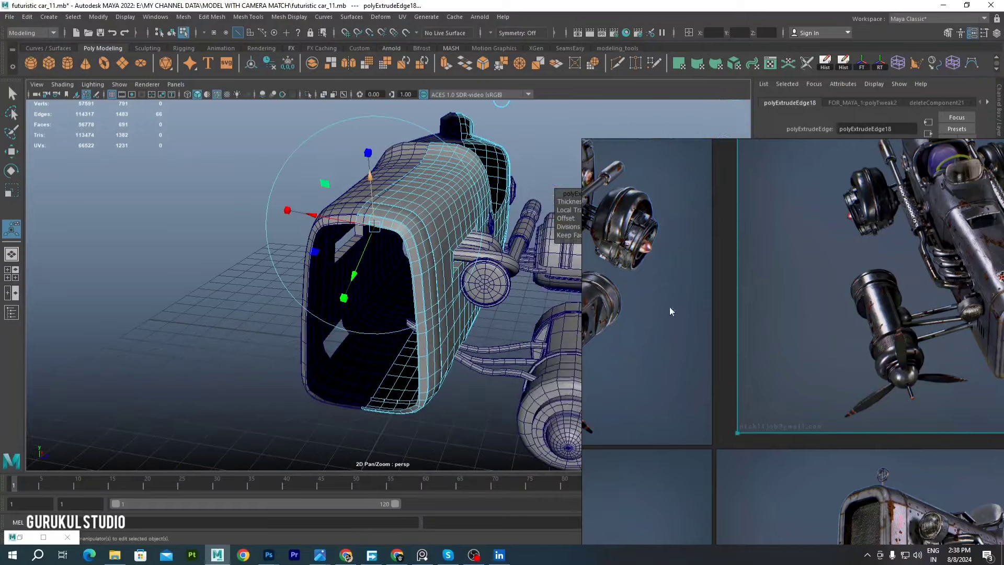
pyautogui.scroll(3, 426, 275)
pyautogui.hotkey('ctrl', 'e')
pyautogui.keyDown('alt'); pyautogui.moveTo(423, 288); pyautogui.dragTo(329, 266); pyautogui.keyUp('alt')
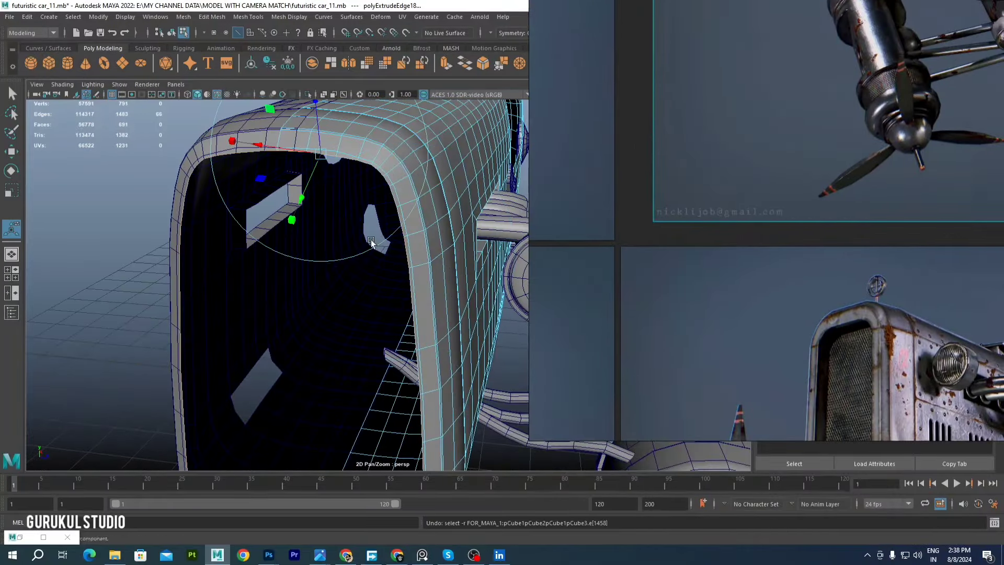
pyautogui.moveTo(312, 205)
pyautogui.keyDown('alt'); pyautogui.mouseDown()
pyautogui.moveTo(350, 258)
pyautogui.moveTo(256, 114)
pyautogui.mouseUp(); pyautogui.keyUp('alt')
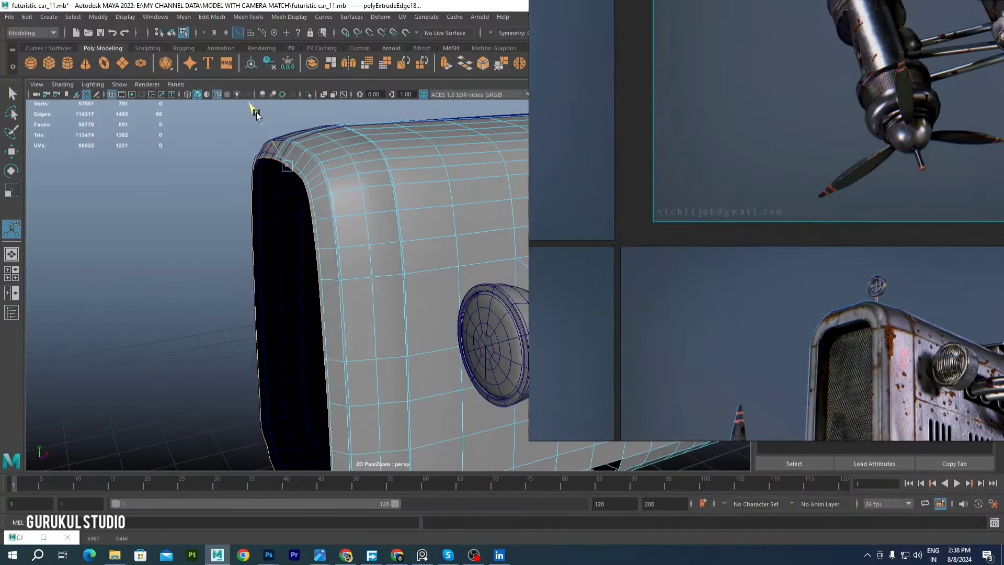
pyautogui.hotkey('ctrl', 'e')
pyautogui.keyDown('alt'); pyautogui.moveTo(345, 261); pyautogui.dragTo(314, 289); pyautogui.keyUp('alt')
pyautogui.press('w')
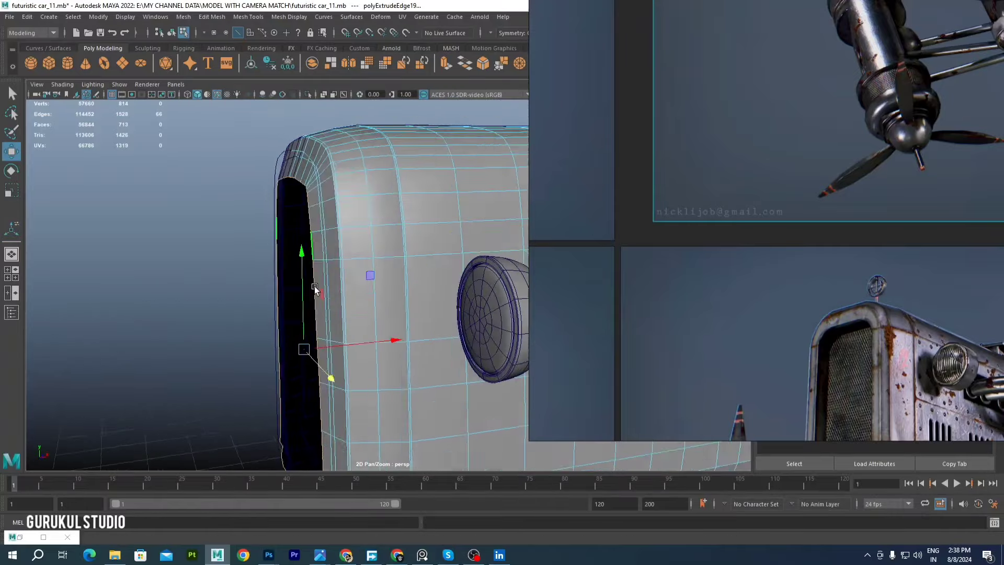
pyautogui.moveTo(366, 349)
pyautogui.keyDown('alt'); pyautogui.mouseDown()
pyautogui.moveTo(381, 332)
pyautogui.moveTo(347, 291)
pyautogui.mouseUp(); pyautogui.keyUp('alt')
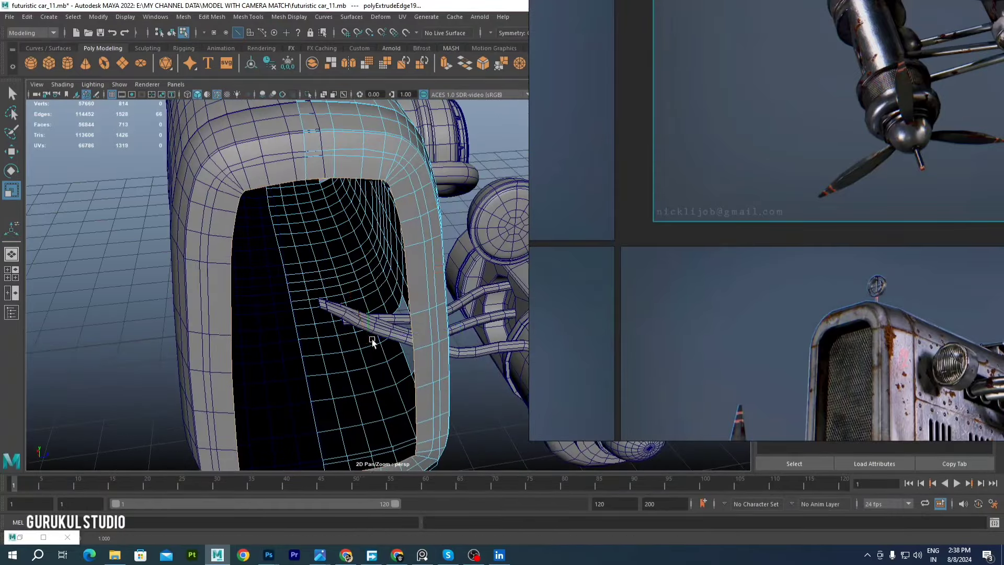
pyautogui.keyDown('alt'); pyautogui.moveTo(345, 237); pyautogui.dragTo(305, 225); pyautogui.keyUp('alt')
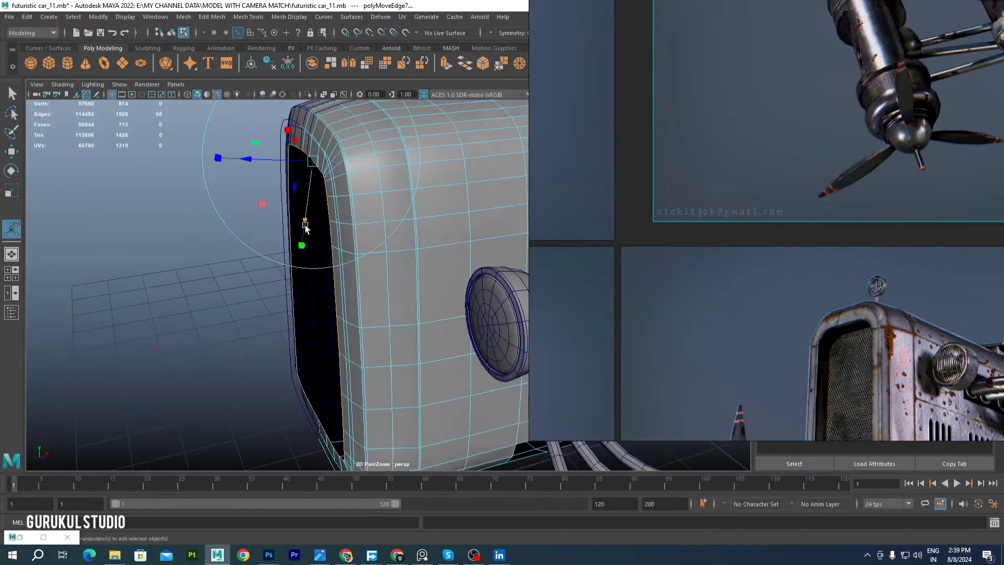
pyautogui.moveTo(237, 287)
pyautogui.keyDown('alt'); pyautogui.mouseDown()
pyautogui.moveTo(318, 254)
pyautogui.moveTo(277, 234)
pyautogui.mouseUp(); pyautogui.keyUp('alt')
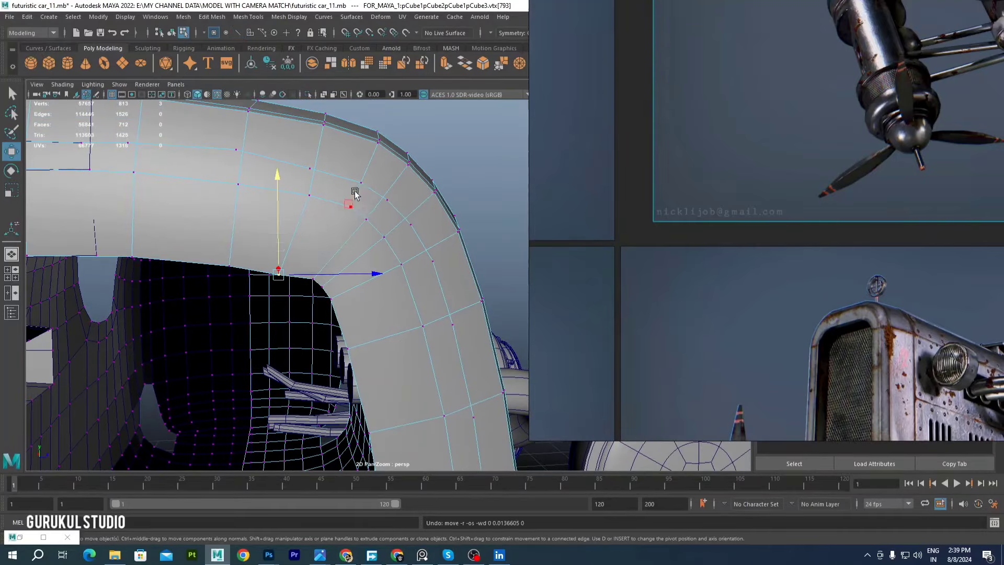
pyautogui.keyDown('alt'); pyautogui.moveTo(380, 196); pyautogui.dragTo(225, 253); pyautogui.keyUp('alt')
pyautogui.press('3')
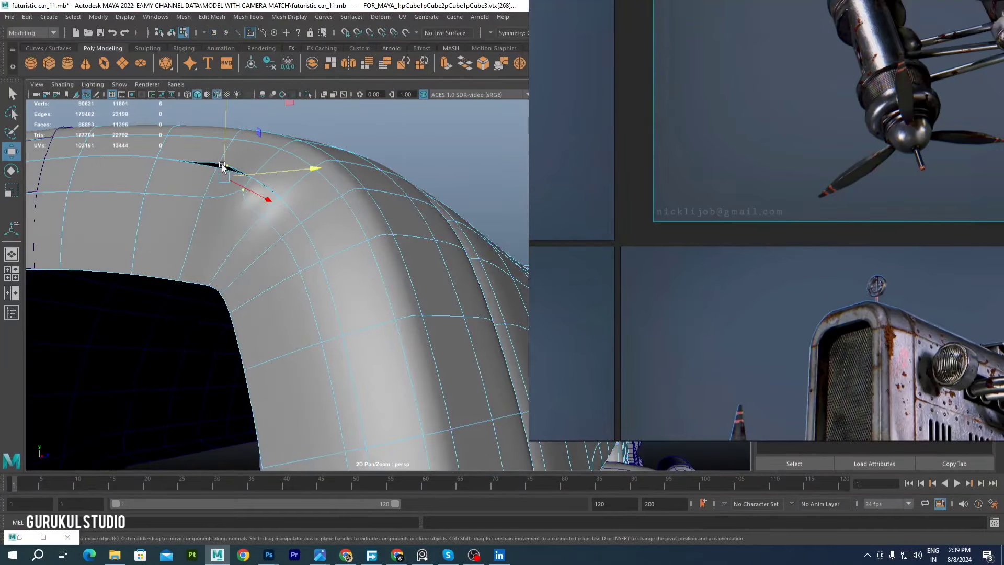
pyautogui.press('1')
# Select the arch vertices and corner vertex of the grille frame
pyautogui.moveTo(222, 167)
pyautogui.keyDown('alt'); pyautogui.mouseDown()
pyautogui.moveTo(341, 181)
pyautogui.moveTo(355, 242)
pyautogui.mouseUp(); pyautogui.keyUp('alt')
pyautogui.click(327, 273)
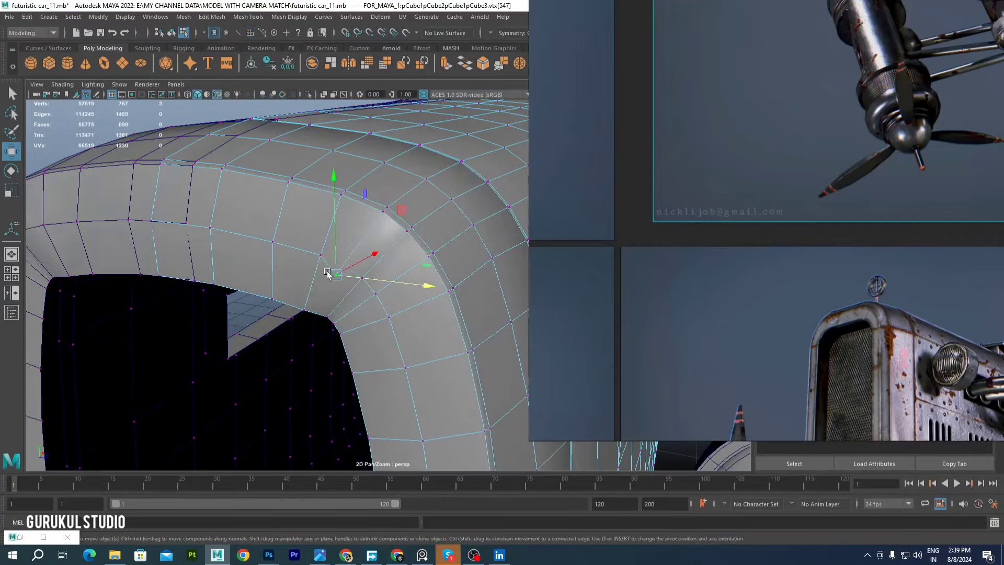
pyautogui.moveTo(327, 273)
pyautogui.keyDown('alt'); pyautogui.mouseDown()
pyautogui.moveTo(378, 249)
pyautogui.moveTo(361, 220)
pyautogui.moveTo(366, 261)
pyautogui.moveTo(355, 255)
pyautogui.moveTo(333, 318)
pyautogui.mouseUp(); pyautogui.keyUp('alt')
pyautogui.click(355, 255)
pyautogui.click(271, 325)
pyautogui.moveTo(272, 325)
pyautogui.keyDown('alt'); pyautogui.mouseDown()
pyautogui.moveTo(227, 287)
pyautogui.moveTo(309, 273)
pyautogui.moveTo(341, 254)
pyautogui.mouseUp(); pyautogui.keyUp('alt')
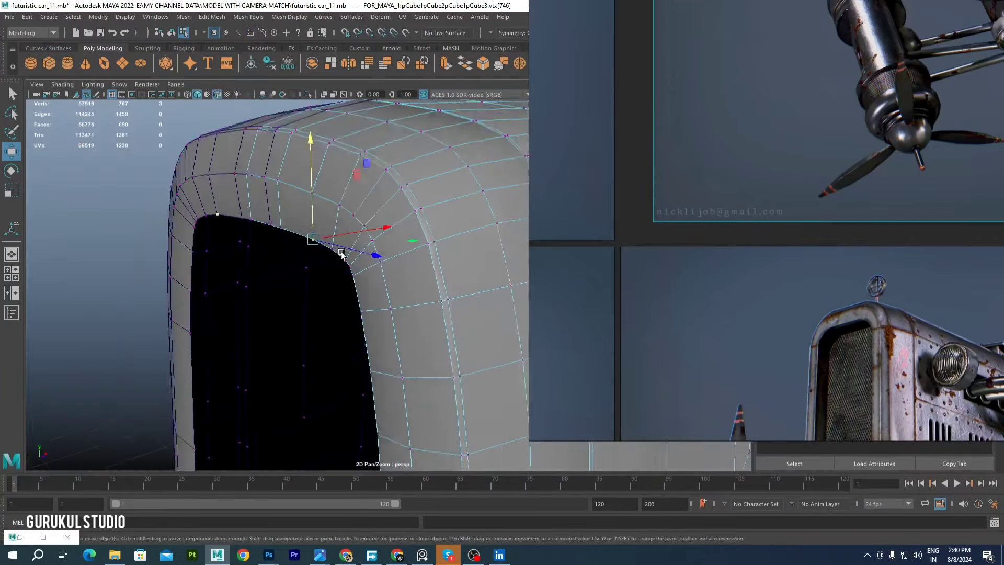
# Multi-Cut new edges into the arch and nudge its corner vertices into place
pyautogui.click(248, 16)
pyautogui.click(269, 130)
pyautogui.scroll(3, 319, 135)
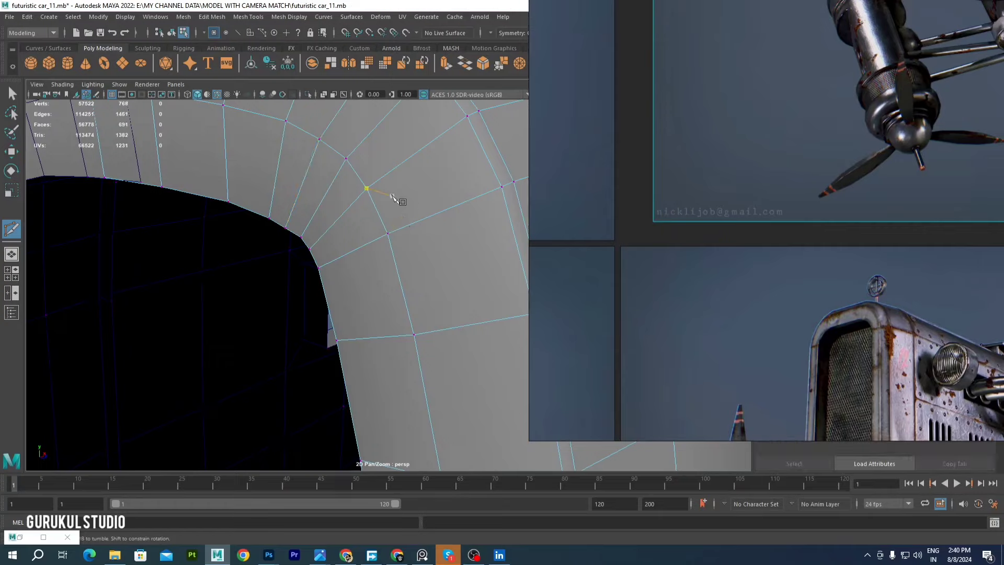
pyautogui.scroll(-5, 392, 197)
pyautogui.press('w')
pyautogui.press('F10')
pyautogui.click(198, 246)
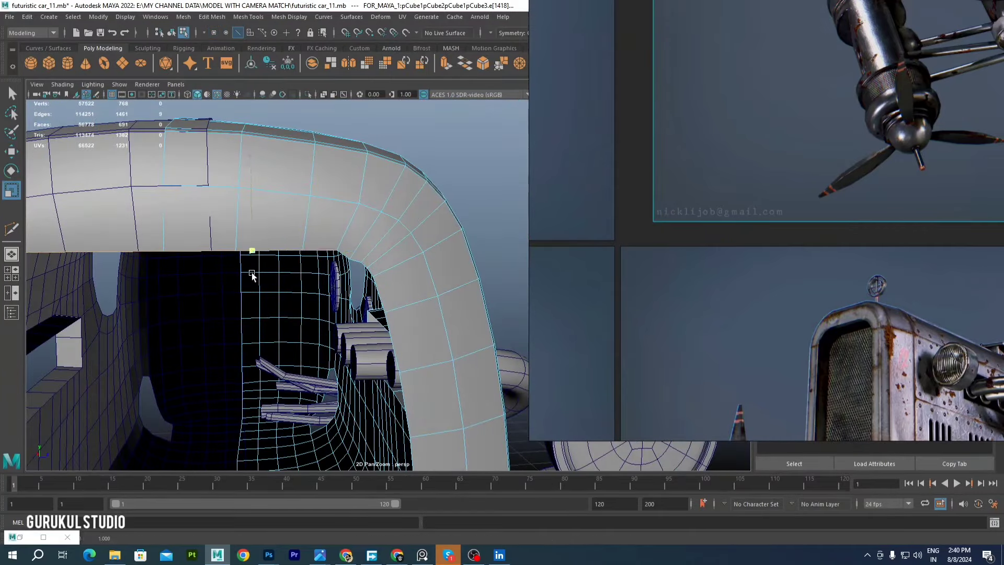
pyautogui.scroll(2, 251, 212)
pyautogui.moveTo(351, 248); pyautogui.dragTo(348, 219, button='right')
pyautogui.click(312, 238)
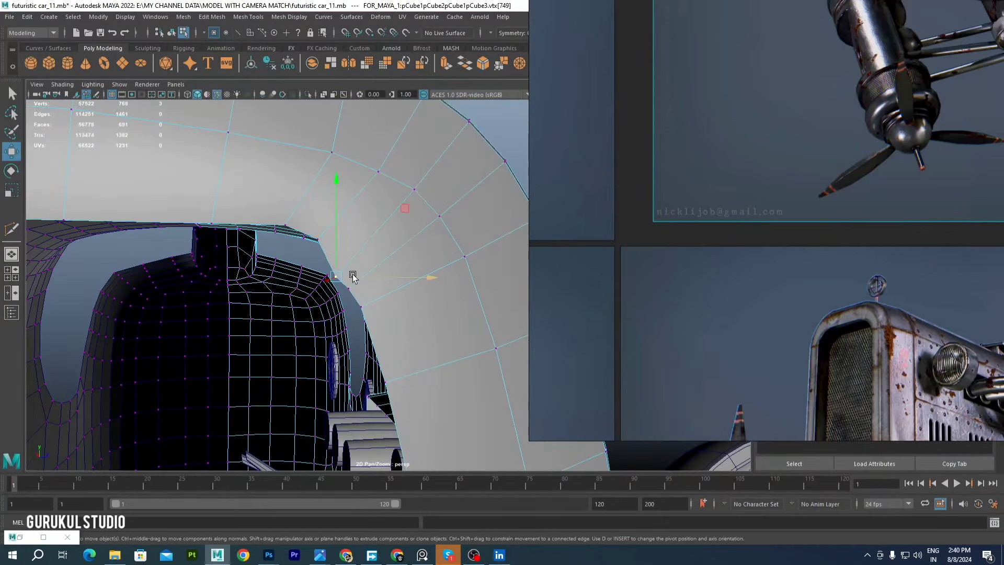
pyautogui.keyDown('alt'); pyautogui.moveTo(378, 307); pyautogui.dragTo(386, 291); pyautogui.keyUp('alt')
pyautogui.click(362, 247)
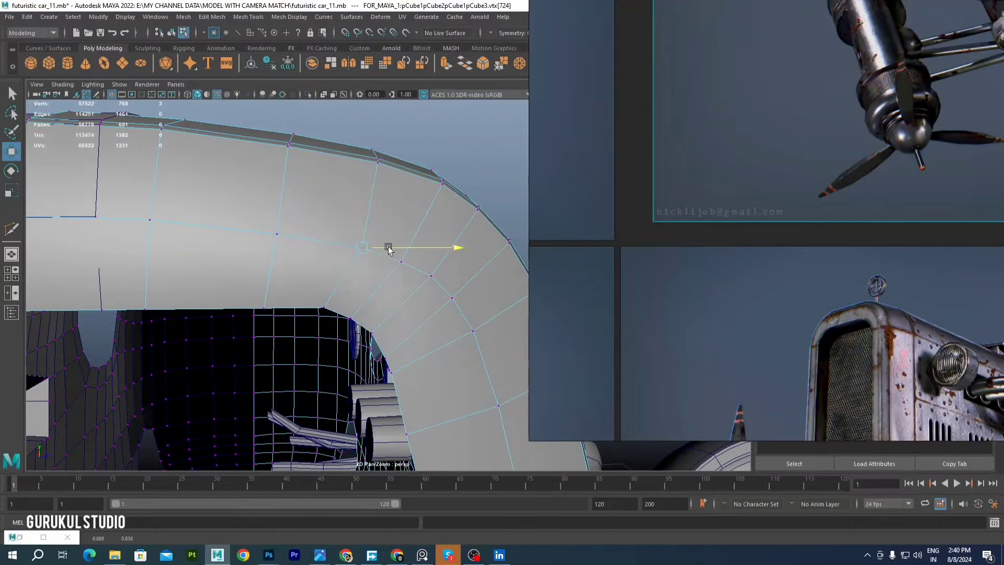
# Select and move the faces on top of the arch to form the centre bar
pyautogui.press('F10')
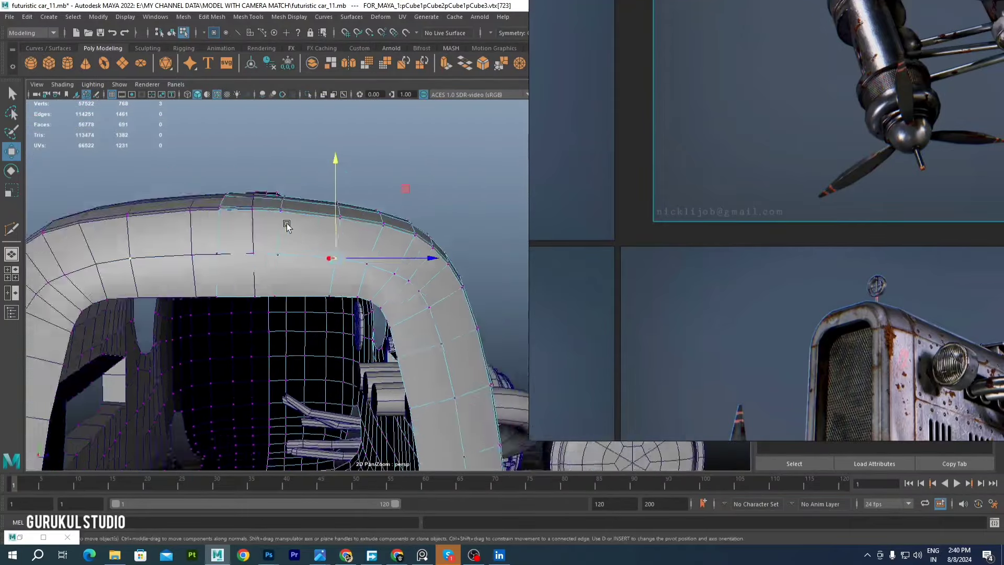
pyautogui.moveTo(319, 260)
pyautogui.keyDown('alt'); pyautogui.mouseDown()
pyautogui.moveTo(405, 319)
pyautogui.moveTo(370, 287)
pyautogui.moveTo(390, 255)
pyautogui.moveTo(293, 251)
pyautogui.moveTo(372, 265)
pyautogui.mouseUp(); pyautogui.keyUp('alt')
pyautogui.click(409, 320)
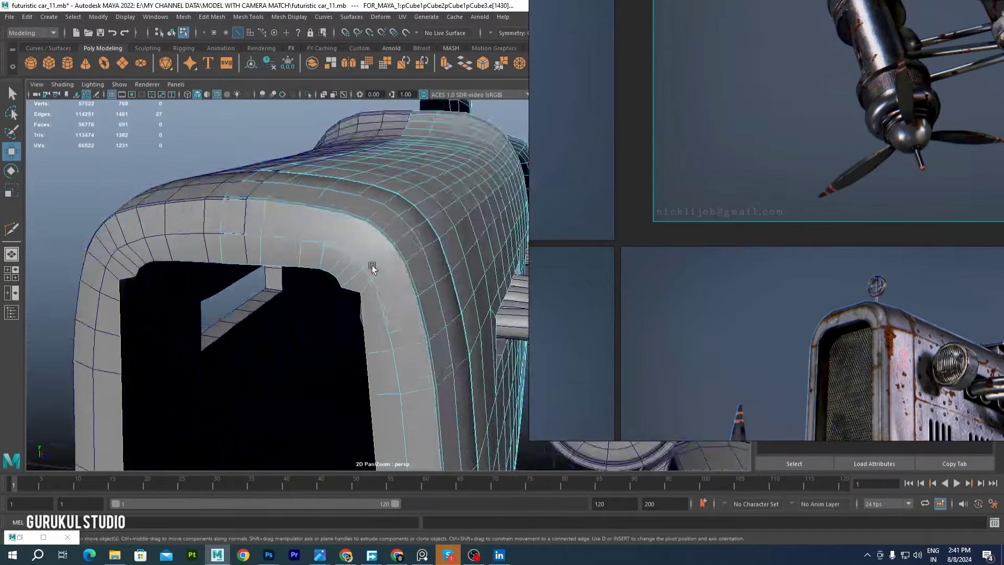
pyautogui.press('F11')
pyautogui.click(216, 226)
pyautogui.press('w')
pyautogui.keyDown('alt'); pyautogui.moveTo(216, 227); pyautogui.dragTo(308, 232); pyautogui.keyUp('alt')
pyautogui.moveTo(308, 233); pyautogui.dragTo(308, 214, button='right')
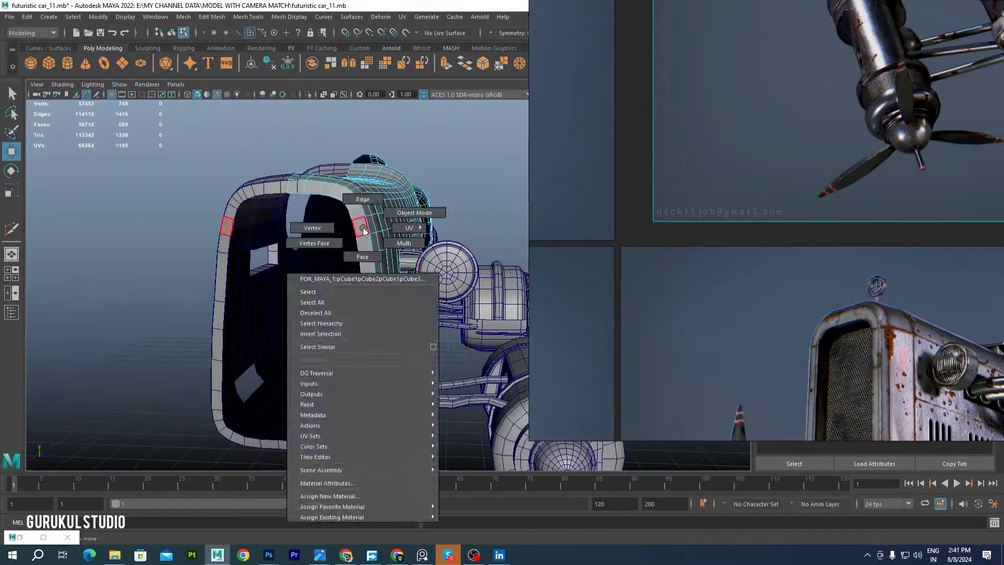
# Offset an edge loop along the grille bottom and bevel the centre bar's edges
pyautogui.click(305, 440)
pyautogui.click(321, 413)
pyautogui.moveTo(321, 280)
pyautogui.keyDown('alt'); pyautogui.mouseDown()
pyautogui.moveTo(280, 358)
pyautogui.moveTo(247, 266)
pyautogui.moveTo(304, 141)
pyautogui.mouseUp(); pyautogui.keyUp('alt')
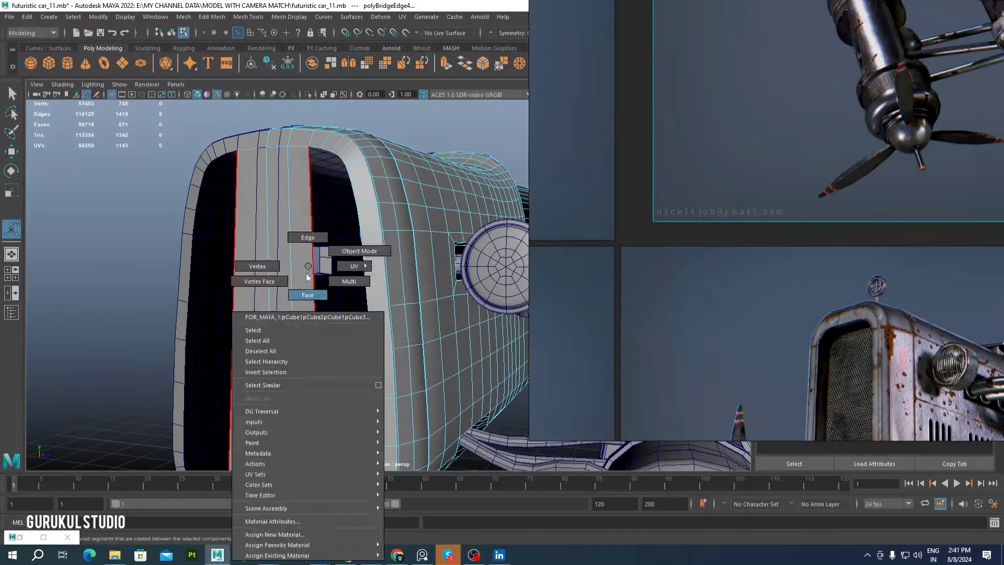
pyautogui.keyDown('shift'); pyautogui.moveTo(313, 287); pyautogui.dragTo(314, 314, button='right'); pyautogui.keyUp('shift')
pyautogui.moveTo(314, 314)
pyautogui.keyDown('alt'); pyautogui.mouseDown()
pyautogui.moveTo(356, 339)
pyautogui.moveTo(353, 317)
pyautogui.moveTo(336, 312)
pyautogui.mouseUp(); pyautogui.keyUp('alt')
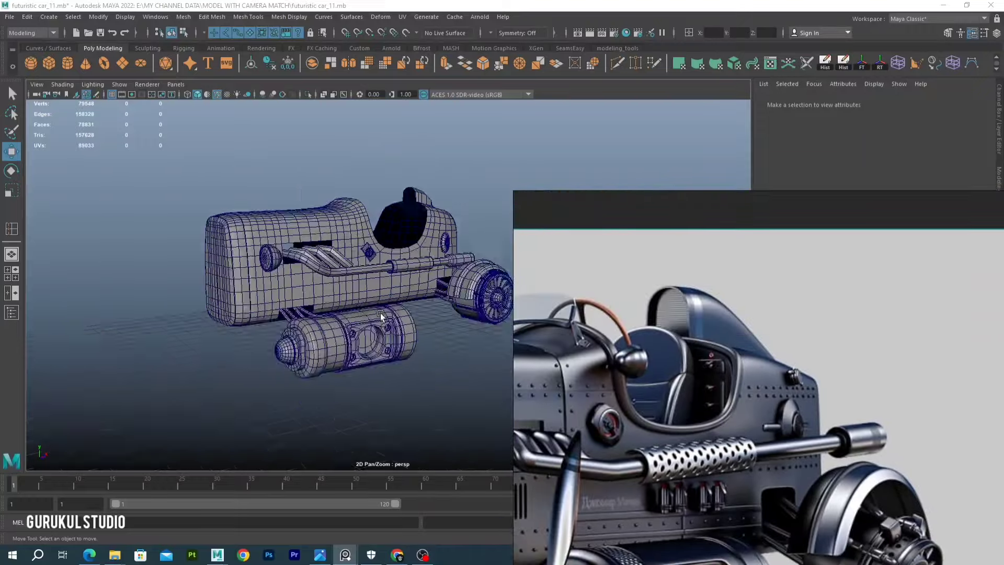
# Select the cockpit and surrounding car parts and group them with Ctrl+G
pyautogui.scroll(10, 381, 313)
pyautogui.click(356, 298)
pyautogui.scroll(-10, 356, 298)
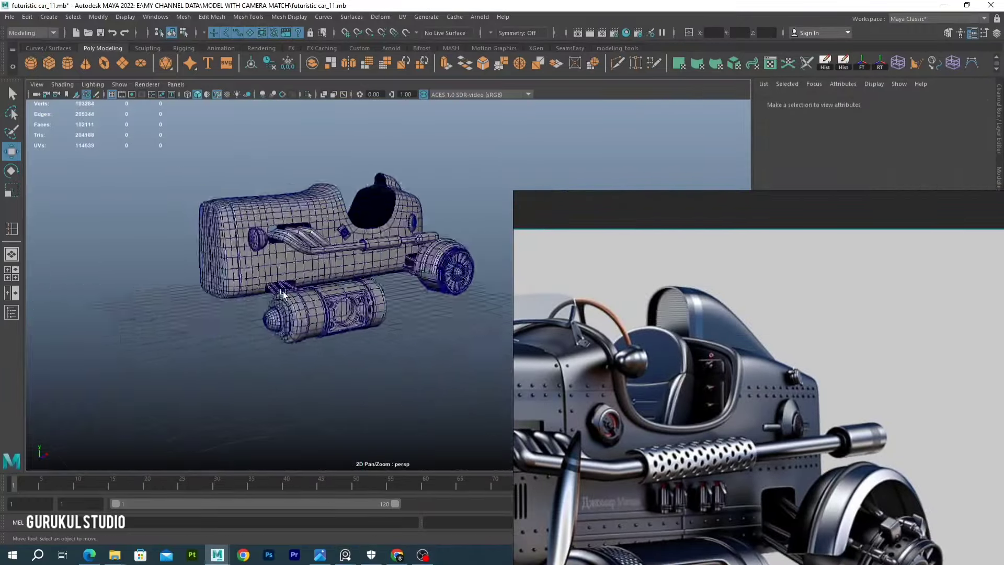
pyautogui.keyDown('alt'); pyautogui.moveTo(314, 340); pyautogui.dragTo(264, 348); pyautogui.keyUp('alt')
pyautogui.moveTo(473, 233)
pyautogui.mouseDown()
pyautogui.moveTo(368, 401)
pyautogui.moveTo(250, 96)
pyautogui.moveTo(423, 214)
pyautogui.moveTo(307, 265)
pyautogui.moveTo(271, 326)
pyautogui.moveTo(226, 235)
pyautogui.mouseUp()
pyautogui.scroll(-5, 379, 228)
pyautogui.hotkey('ctrl', 'g')
# Orbit in on the exhaust pipes where they meet the engine pod
pyautogui.scroll(5, 378, 216)
pyautogui.scroll(5, 272, 327)
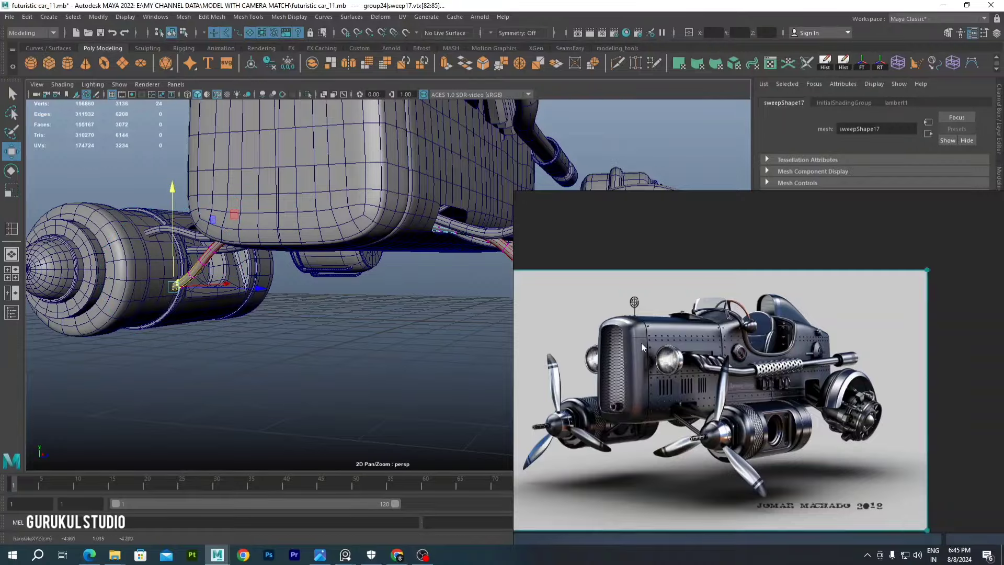
pyautogui.scroll(5, 642, 347)
pyautogui.keyDown('alt'); pyautogui.moveTo(314, 235); pyautogui.dragTo(259, 226); pyautogui.keyUp('alt')
pyautogui.scroll(5, 258, 226)
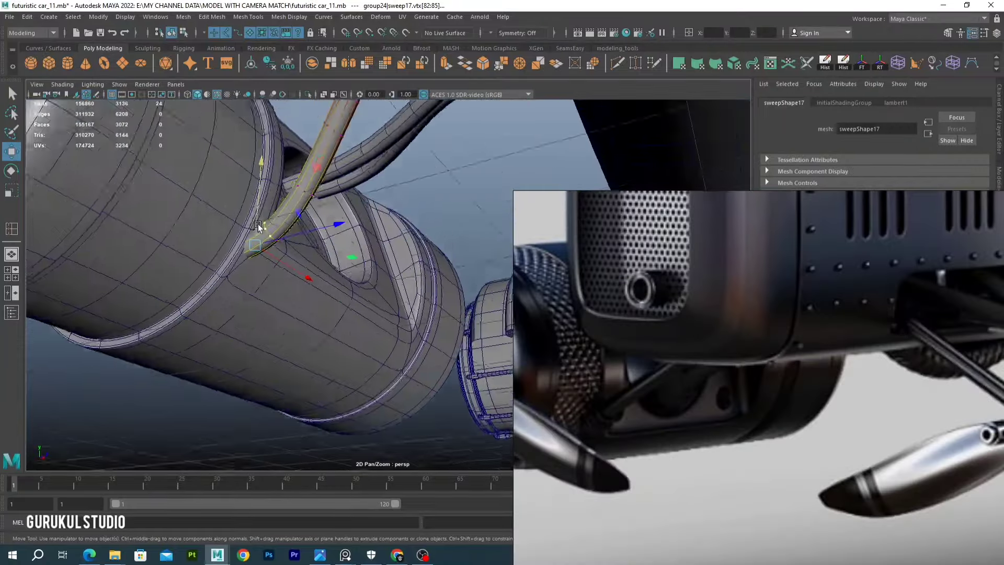
pyautogui.scroll(-5, 258, 226)
pyautogui.rightClick(313, 251)
pyautogui.scroll(-5, 732, 366)
pyautogui.moveTo(262, 261)
pyautogui.keyDown('alt'); pyautogui.mouseDown()
pyautogui.moveTo(170, 243)
pyautogui.moveTo(247, 297)
pyautogui.mouseUp(); pyautogui.keyUp('alt')
# Inspect the pipe's path curve curve2 in wireframe, then return to shaded display
pyautogui.scroll(5, 247, 296)
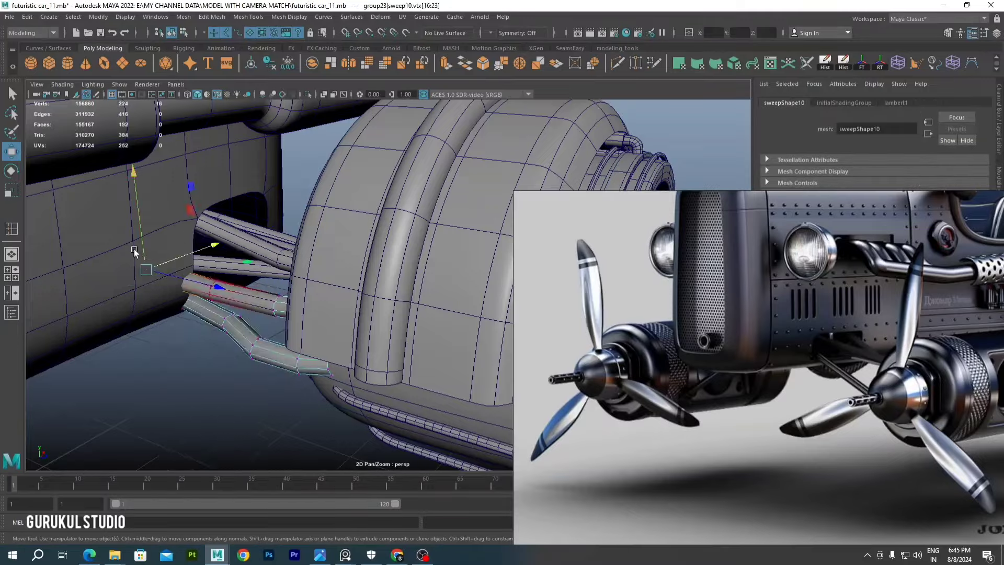
pyautogui.scroll(-3, 134, 249)
pyautogui.keyDown('alt'); pyautogui.moveTo(134, 249); pyautogui.dragTo(215, 259); pyautogui.keyUp('alt')
pyautogui.rightClick(267, 245)
pyautogui.scroll(5, 330, 310)
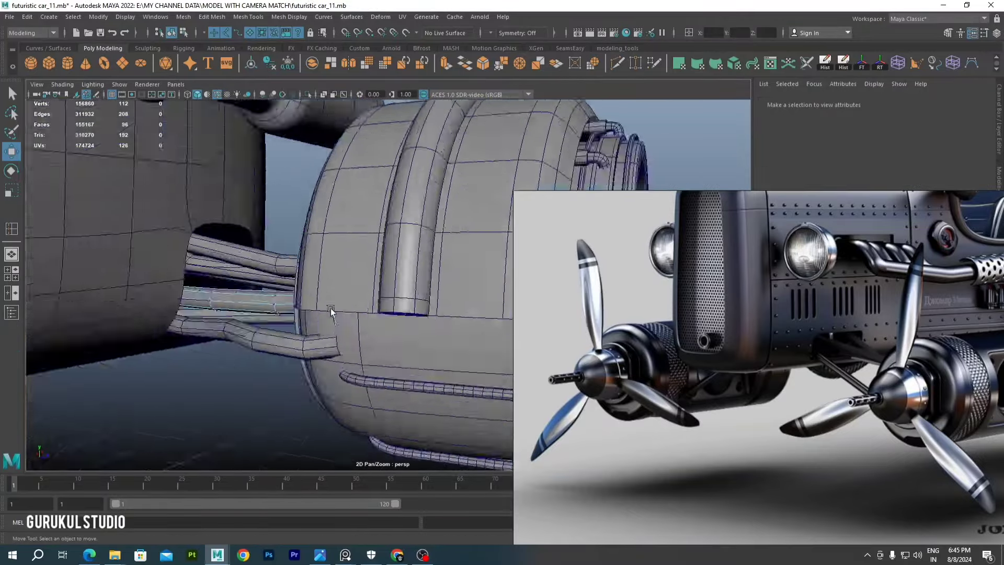
pyautogui.keyDown('alt'); pyautogui.moveTo(331, 310); pyautogui.dragTo(397, 266); pyautogui.keyUp('alt')
pyautogui.press('4')
pyautogui.click(366, 283)
pyautogui.keyDown('alt'); pyautogui.moveTo(390, 333); pyautogui.dragTo(327, 281); pyautogui.keyUp('alt')
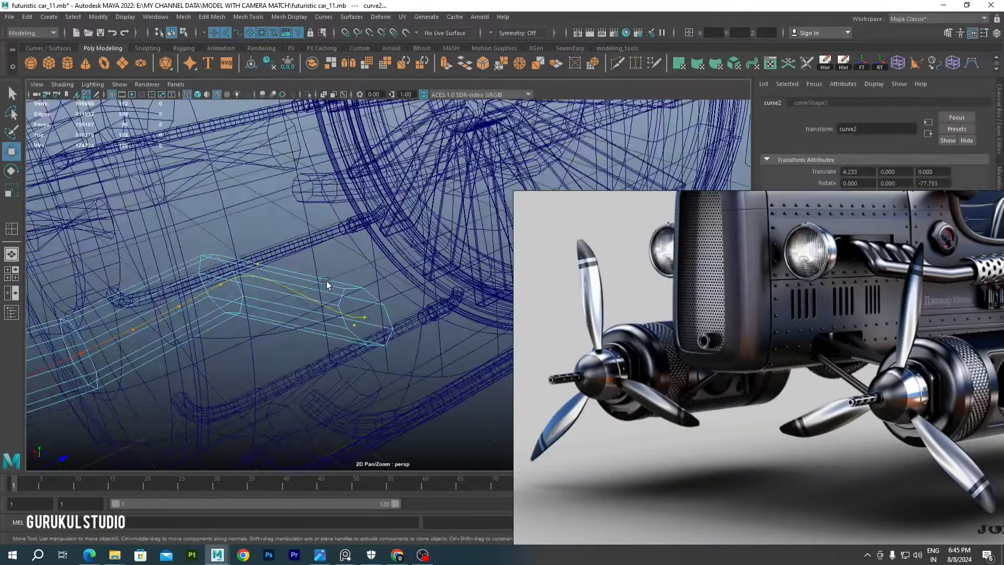
pyautogui.click(363, 315)
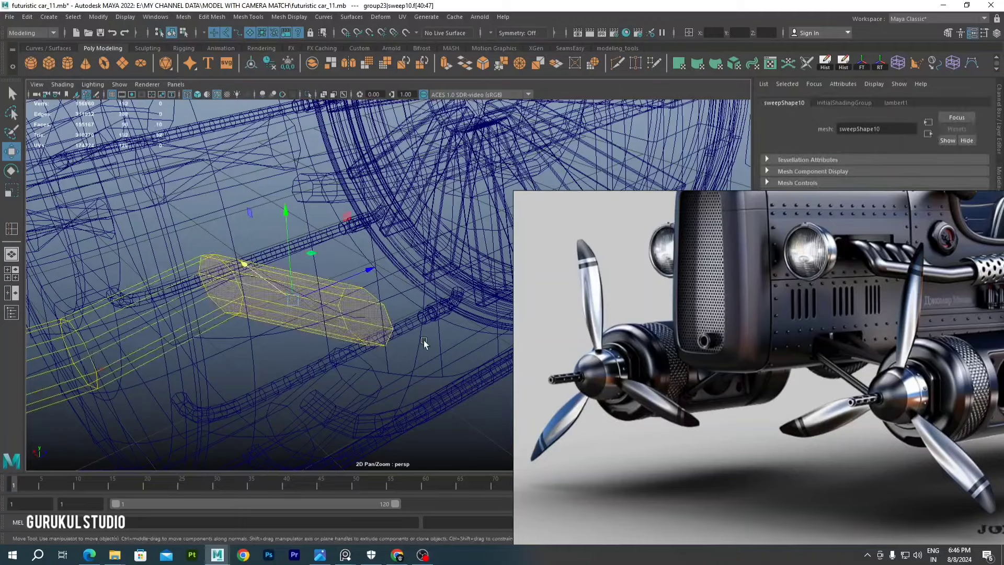
pyautogui.press('5')
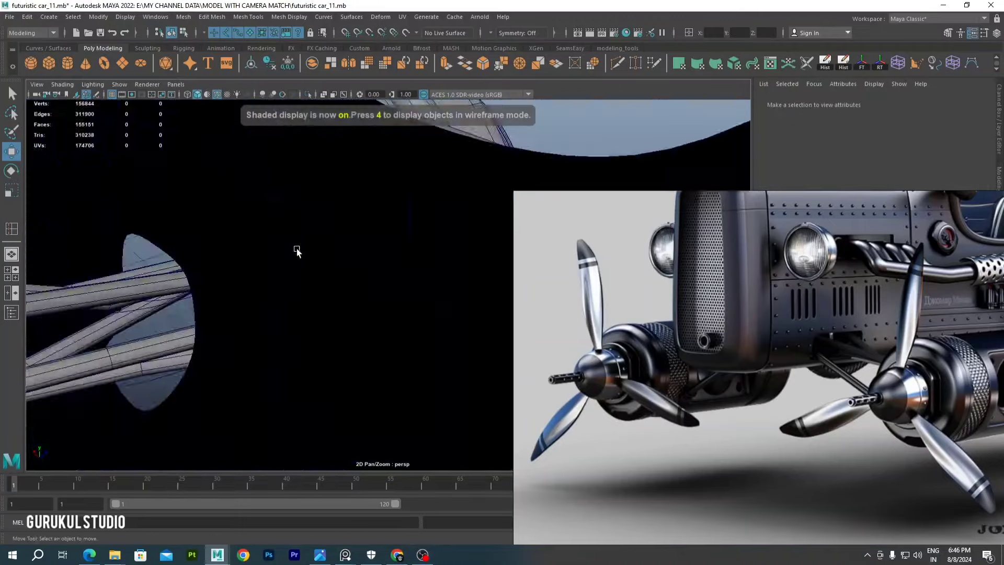
# Rebend the sweep9 pipe under the body by moving and rotating its vertex rings
pyautogui.click(291, 293)
pyautogui.press('F9')
pyautogui.moveTo(419, 246); pyautogui.dragTo(368, 306)
pyautogui.press('e')
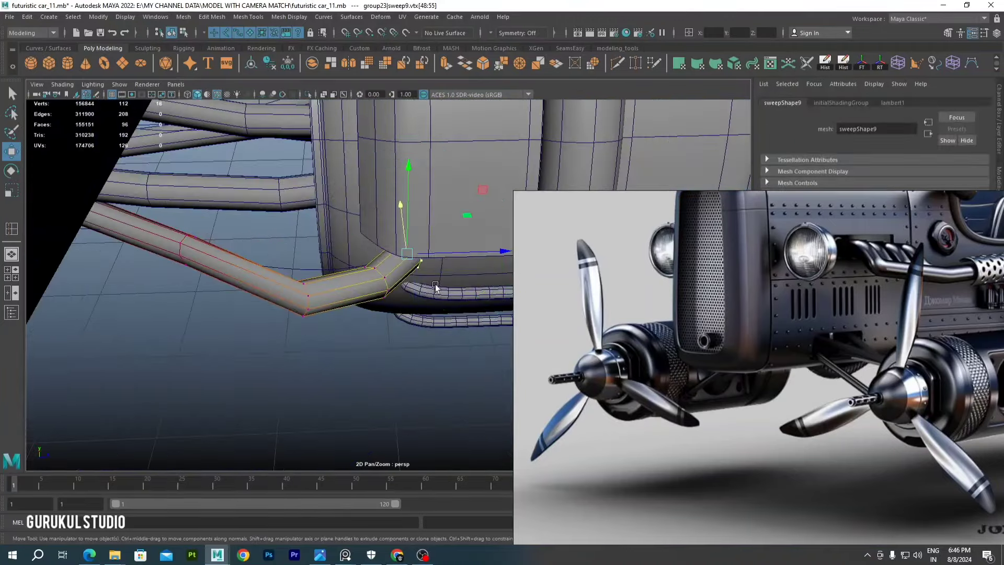
pyautogui.moveTo(435, 286)
pyautogui.keyDown('alt'); pyautogui.mouseDown()
pyautogui.moveTo(293, 290)
pyautogui.moveTo(249, 260)
pyautogui.mouseUp(); pyautogui.keyUp('alt')
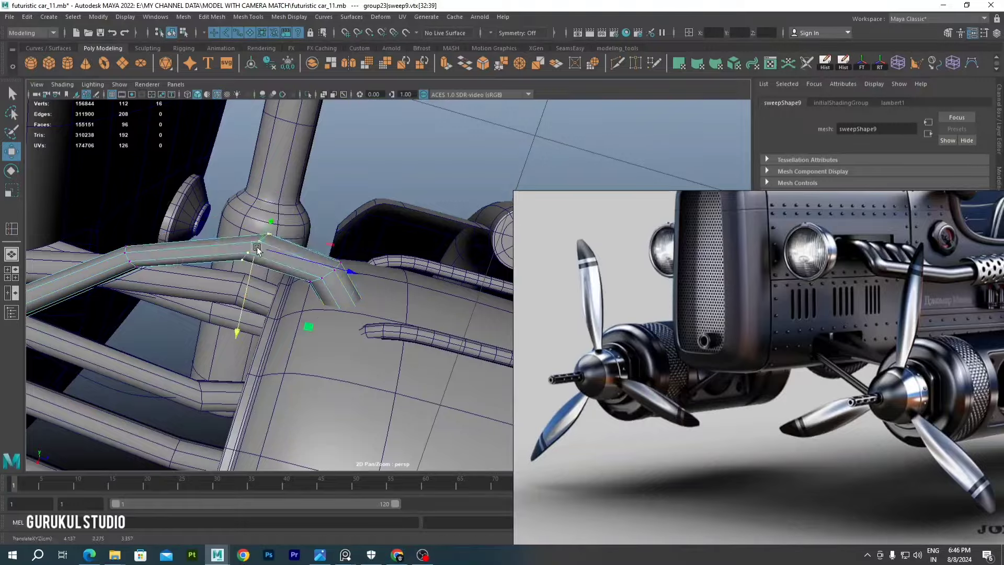
pyautogui.moveTo(291, 166)
pyautogui.keyDown('alt'); pyautogui.mouseDown()
pyautogui.moveTo(335, 214)
pyautogui.moveTo(320, 332)
pyautogui.mouseUp(); pyautogui.keyUp('alt')
pyautogui.click(320, 332)
pyautogui.scroll(-5, 410, 314)
pyautogui.scroll(5, 410, 313)
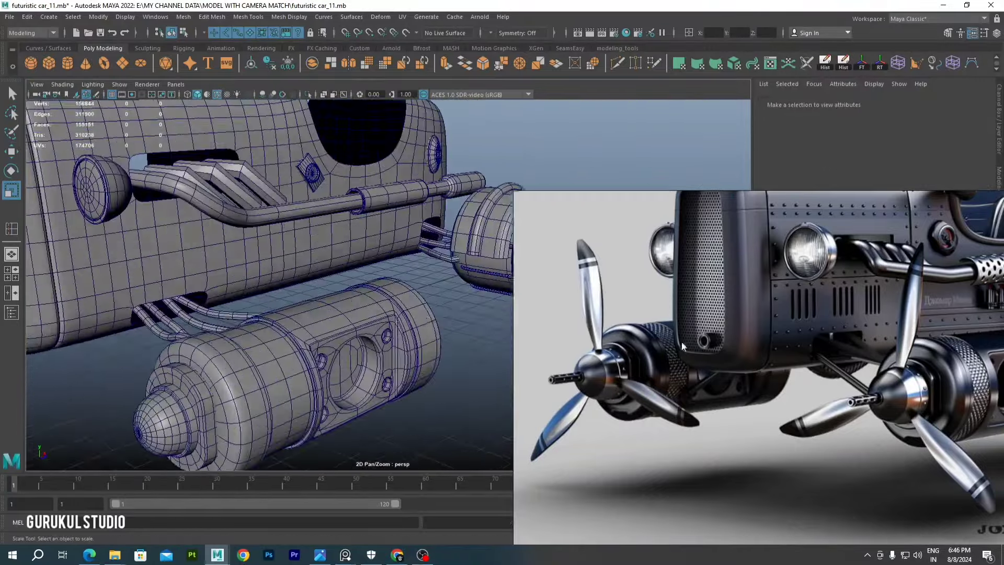
pyautogui.press('5')
pyautogui.press('space')
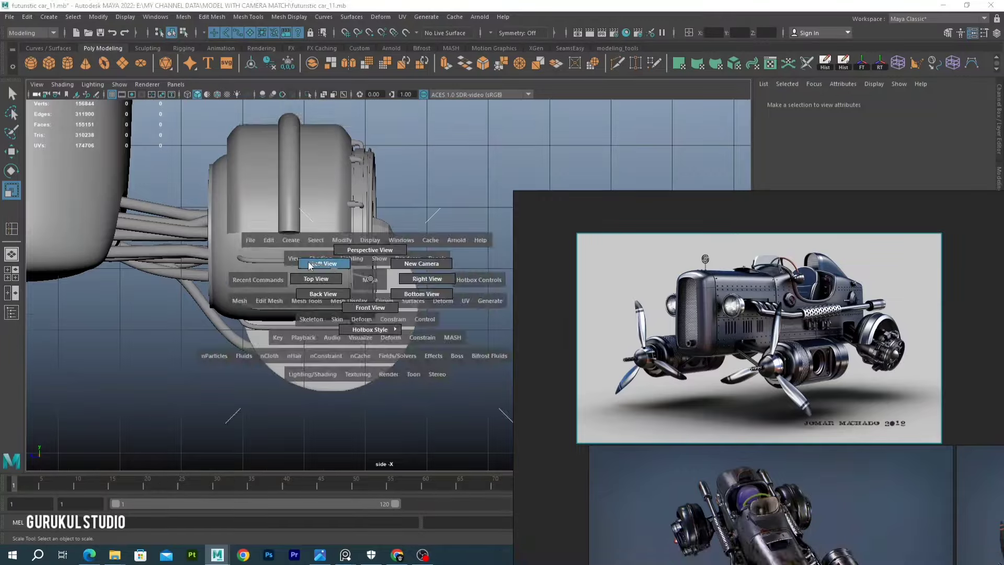
# Create a small cube beside the engine pod in side view and taper it using an edge loop
pyautogui.click(309, 265)
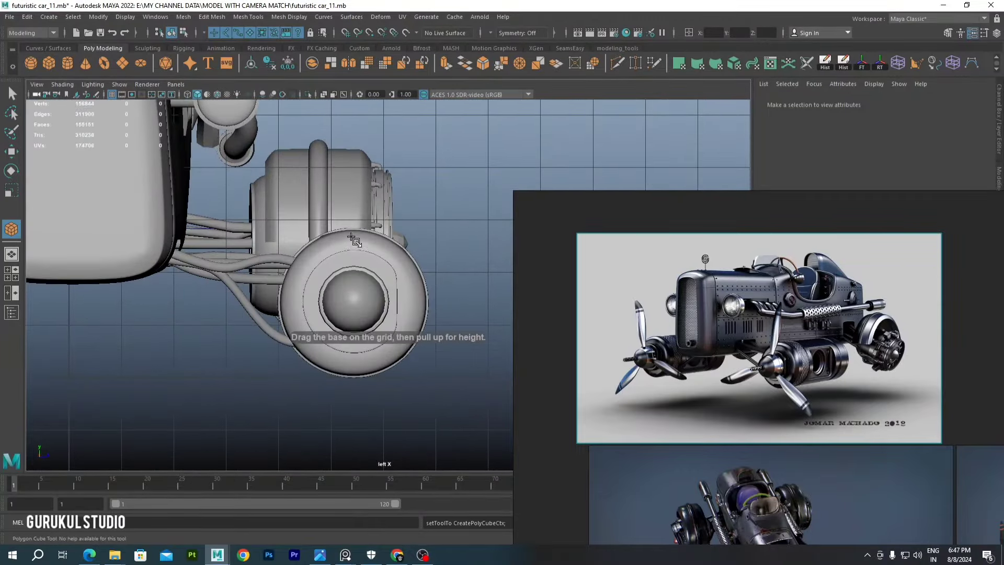
pyautogui.press('4')
pyautogui.press('5')
pyautogui.moveTo(279, 316); pyautogui.dragTo(285, 321)
pyautogui.press('w')
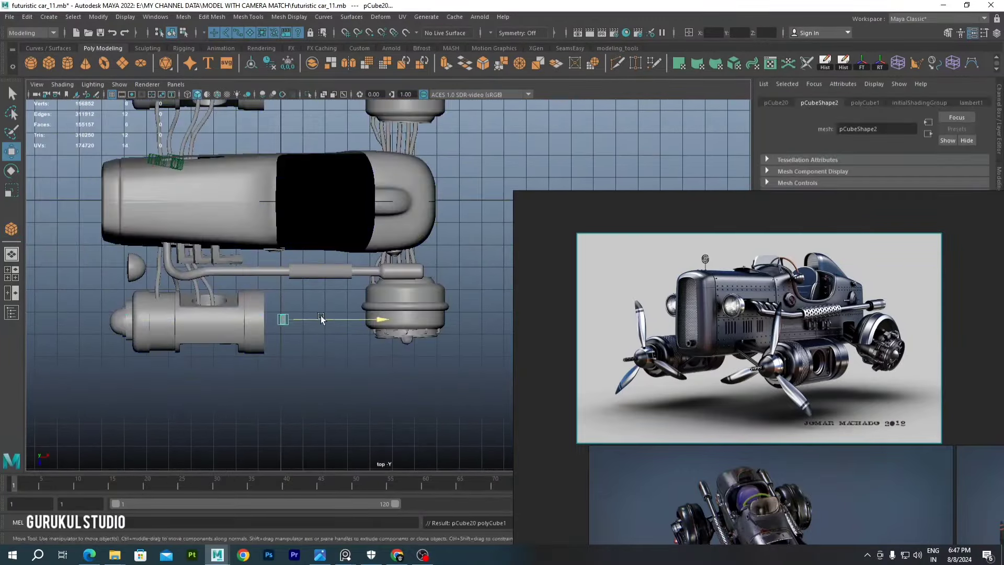
pyautogui.press('space')
pyautogui.press('space')
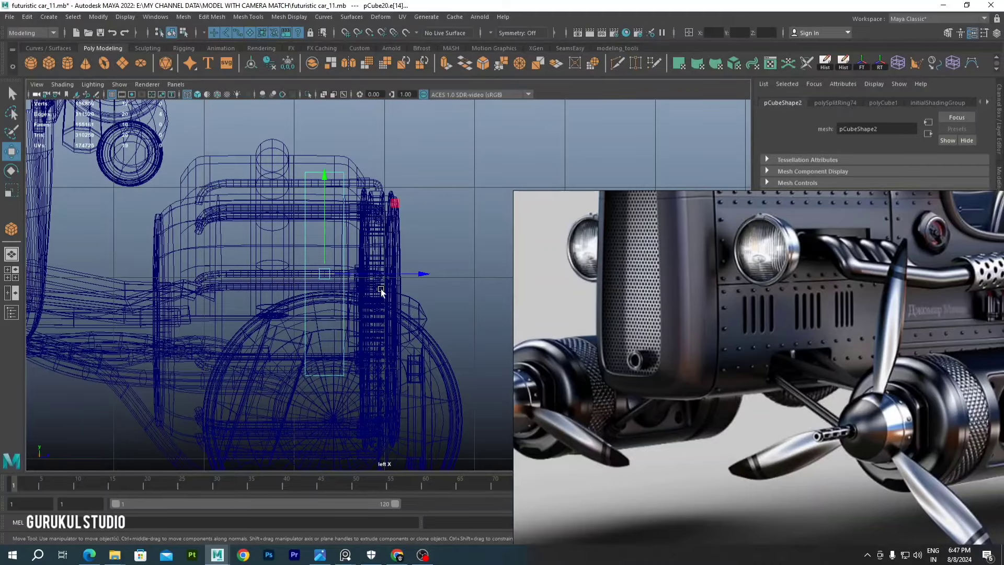
pyautogui.click(322, 290)
pyautogui.press('f')
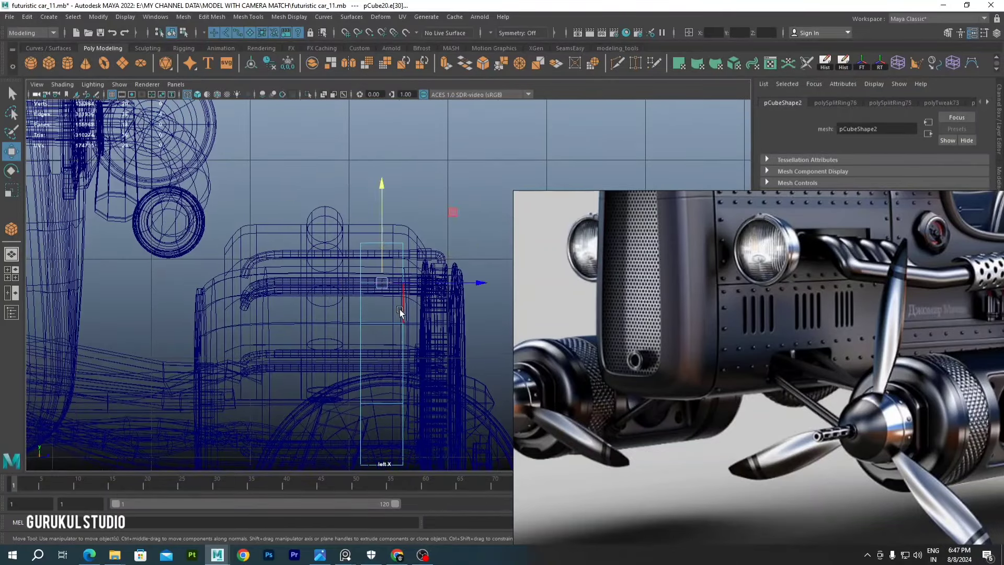
pyautogui.moveTo(425, 283); pyautogui.dragTo(410, 283)
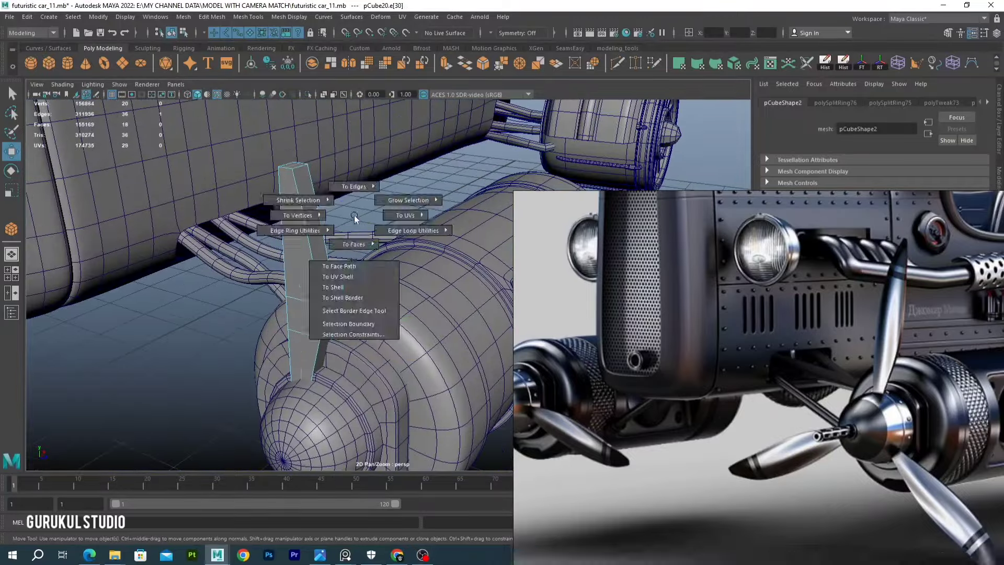
# Add another edge loop, bevel the blade at fraction 0.5 with 2 segments, and preview it smoothed
pyautogui.keyDown('shift'); pyautogui.moveTo(354, 219); pyautogui.dragTo(295, 230, button='right'); pyautogui.keyUp('shift')
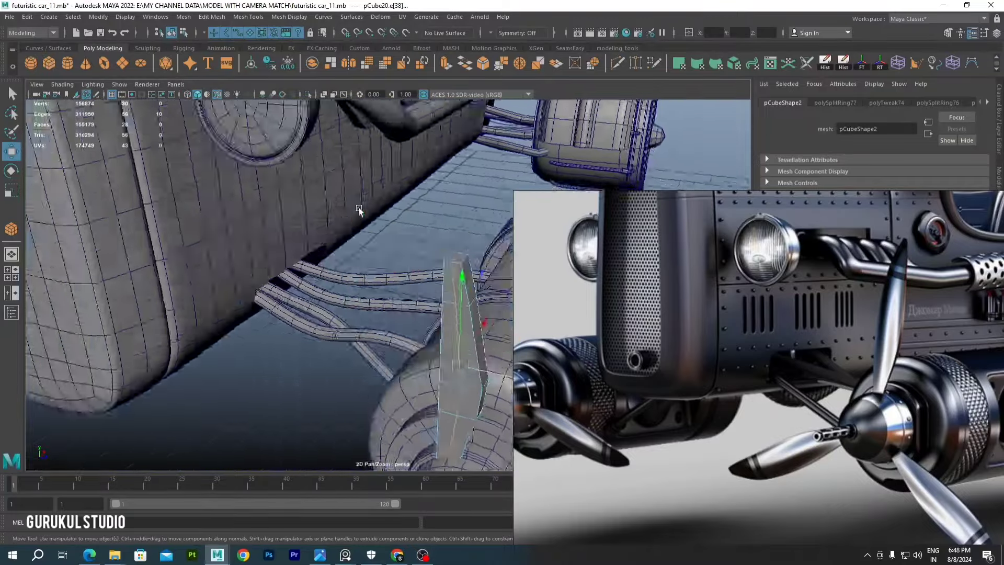
pyautogui.click(376, 266)
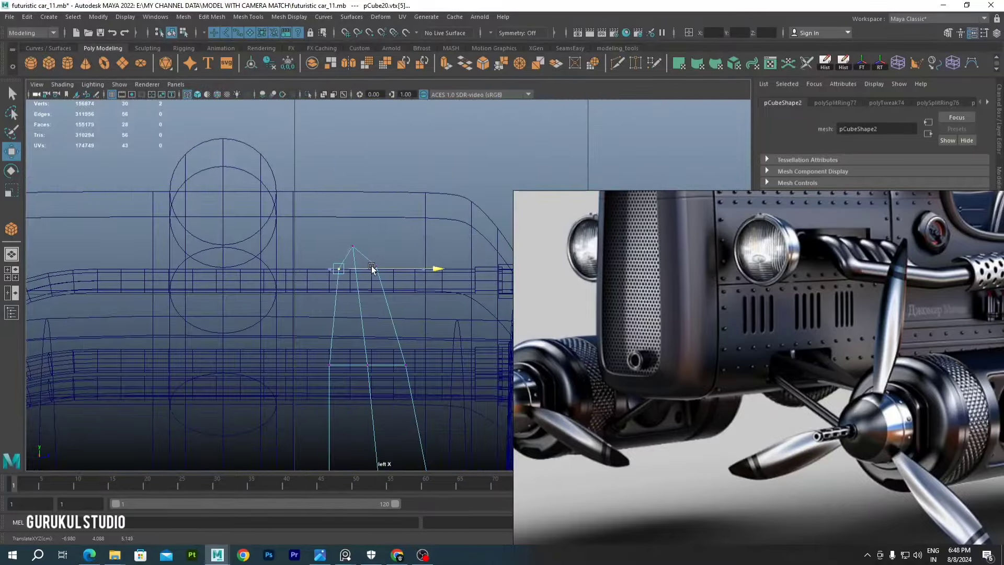
pyautogui.press('space')
pyautogui.moveTo(372, 267); pyautogui.dragTo(387, 228)
pyautogui.moveTo(427, 265)
pyautogui.keyDown('alt'); pyautogui.mouseDown()
pyautogui.moveTo(193, 346)
pyautogui.moveTo(303, 337)
pyautogui.moveTo(414, 249)
pyautogui.moveTo(266, 289)
pyautogui.moveTo(359, 320)
pyautogui.moveTo(331, 259)
pyautogui.mouseUp(); pyautogui.keyUp('alt')
pyautogui.hotkey('ctrl', 'b')
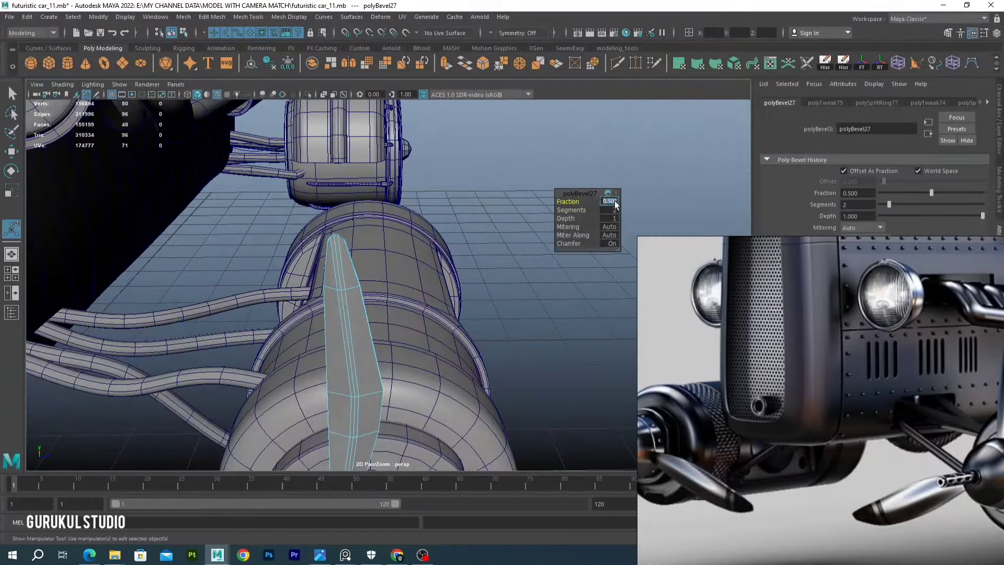
pyautogui.moveTo(352, 325)
pyautogui.keyDown('alt'); pyautogui.mouseDown()
pyautogui.moveTo(282, 350)
pyautogui.moveTo(350, 350)
pyautogui.mouseUp(); pyautogui.keyUp('alt')
pyautogui.press('3')
pyautogui.rightClick(448, 287)
# Insert extra edge loops along the blade
pyautogui.keyDown('alt'); pyautogui.moveTo(448, 288); pyautogui.dragTo(374, 309); pyautogui.keyUp('alt')
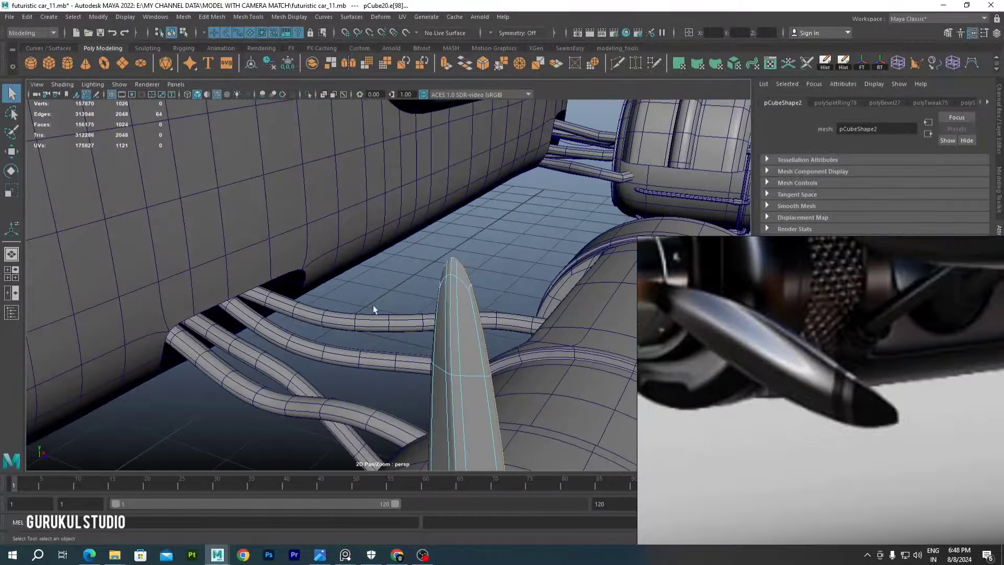
pyautogui.keyDown('alt'); pyautogui.moveTo(314, 292); pyautogui.dragTo(377, 309); pyautogui.keyUp('alt')
pyautogui.press('4')
pyautogui.click(385, 310)
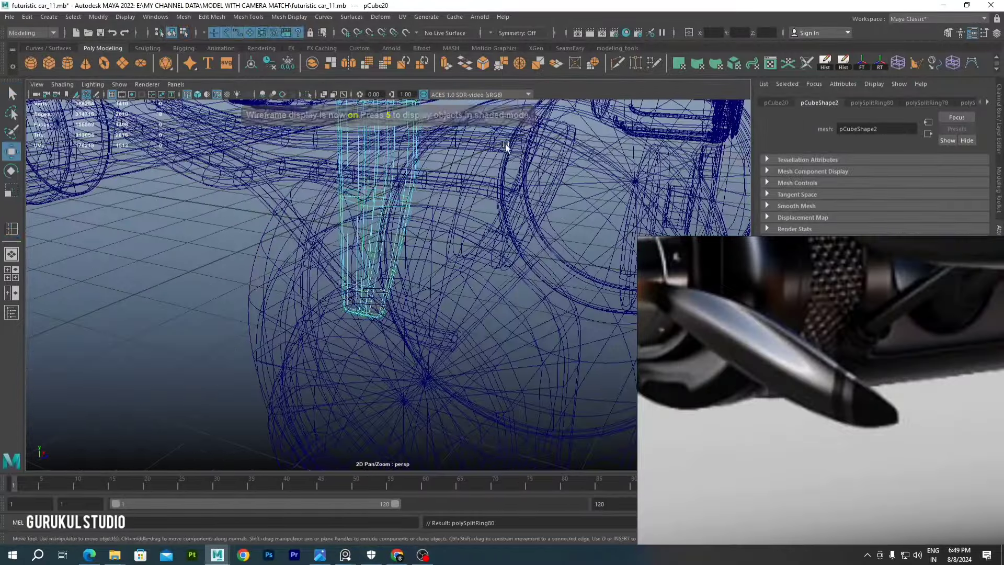
pyautogui.press('5')
pyautogui.moveTo(506, 148)
pyautogui.keyDown('alt'); pyautogui.mouseDown()
pyautogui.moveTo(515, 251)
pyautogui.moveTo(410, 226)
pyautogui.mouseUp(); pyautogui.keyUp('alt')
# Through camera1, place, tilt and scale the blade to 1.72, then nudge it to translate X -6.741
pyautogui.press('4')
pyautogui.moveTo(784, 418); pyautogui.dragTo(835, 367, button='middle')
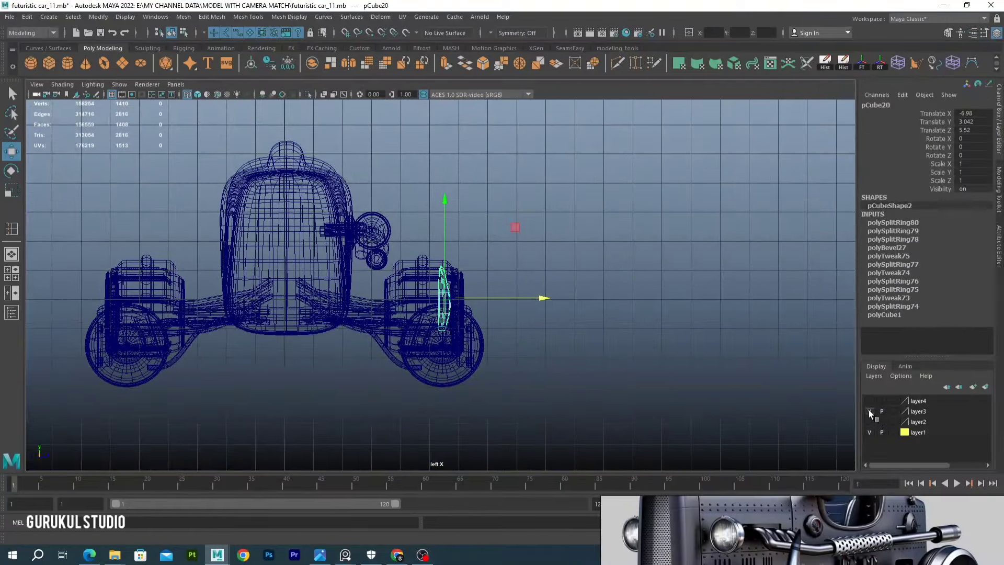
pyautogui.press('5')
pyautogui.keyDown('alt'); pyautogui.moveTo(732, 314); pyautogui.dragTo(856, 395); pyautogui.keyUp('alt')
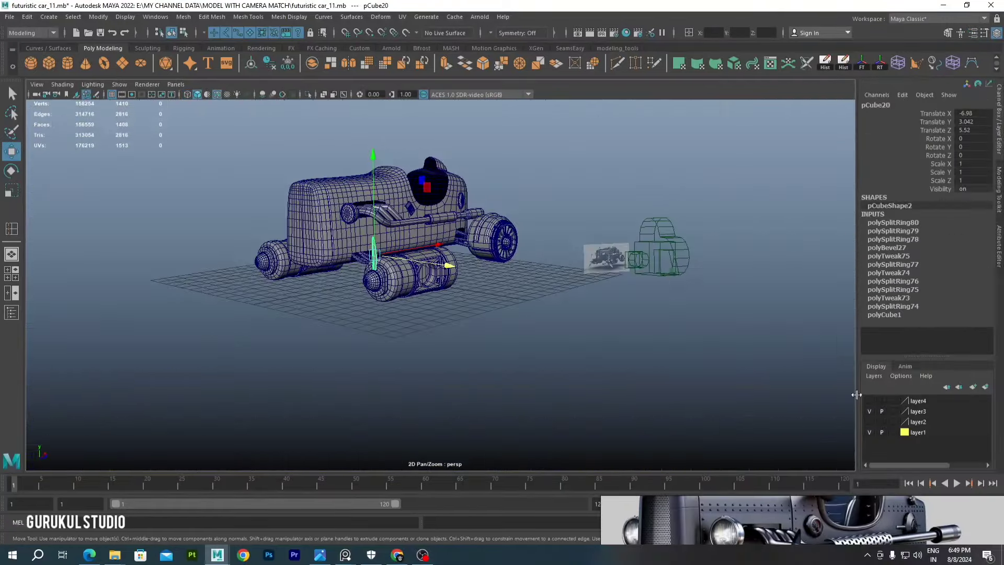
pyautogui.click(298, 99)
pyautogui.moveTo(481, 301); pyautogui.dragTo(500, 302)
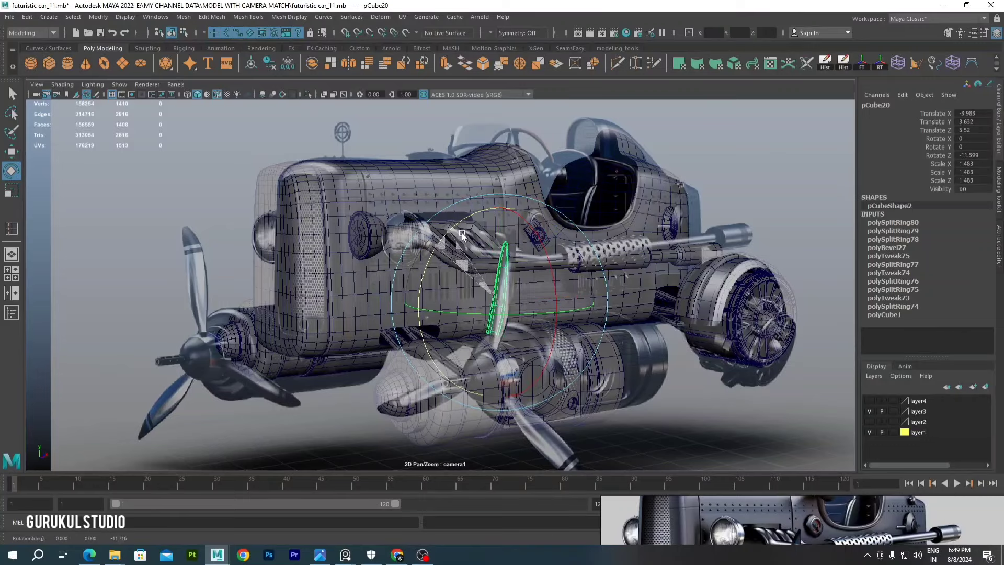
pyautogui.keyDown('alt'); pyautogui.moveTo(505, 294); pyautogui.dragTo(594, 282, button='right'); pyautogui.keyUp('alt')
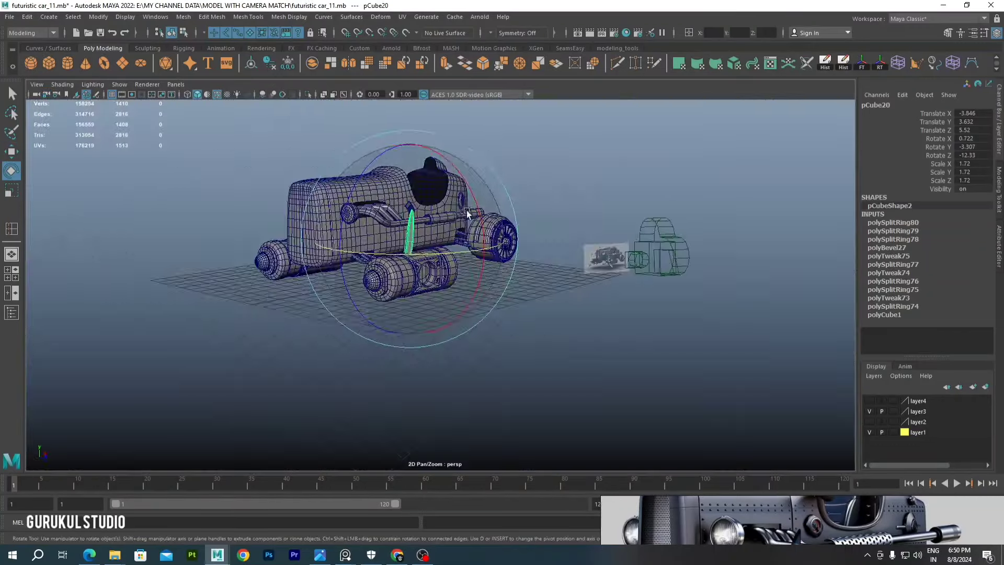
pyautogui.press('w')
pyautogui.keyDown('alt'); pyautogui.moveTo(471, 261); pyautogui.dragTo(575, 246); pyautogui.keyUp('alt')
pyautogui.moveTo(428, 195); pyautogui.dragTo(469, 198)
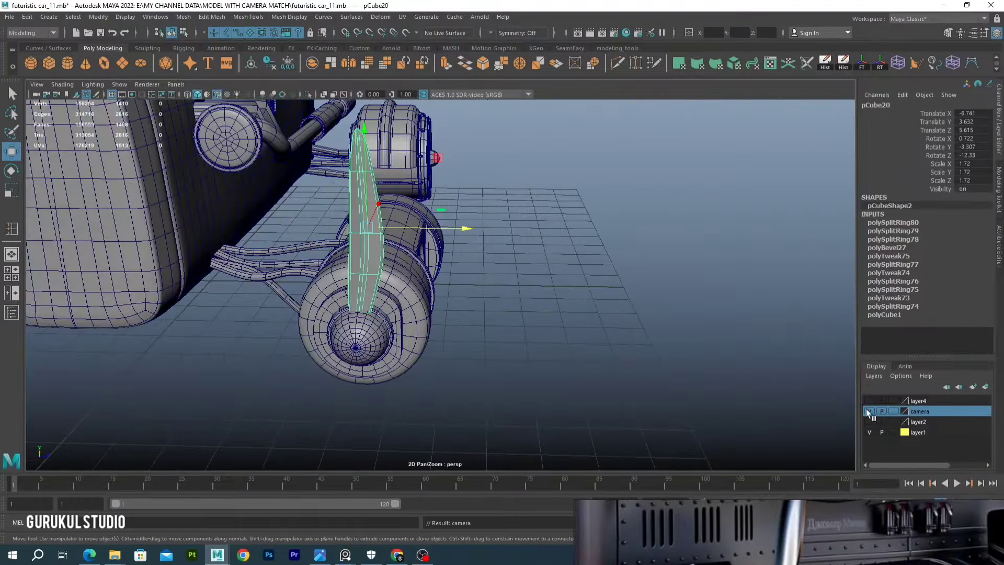
pyautogui.moveTo(384, 310); pyautogui.dragTo(284, 275)
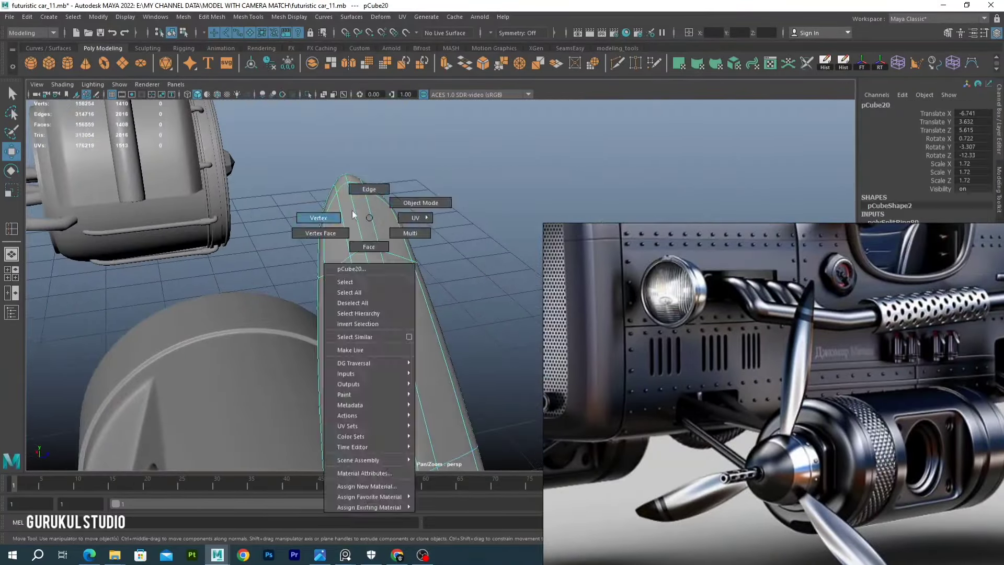
# Select tip vertices on the propeller blade in vertex mode
pyautogui.moveTo(392, 224); pyautogui.dragTo(366, 186, button='right')
pyautogui.click(354, 170)
pyautogui.moveTo(428, 187)
pyautogui.keyDown('alt'); pyautogui.mouseDown()
pyautogui.moveTo(439, 246)
pyautogui.moveTo(301, 191)
pyautogui.mouseUp(); pyautogui.keyUp('alt')
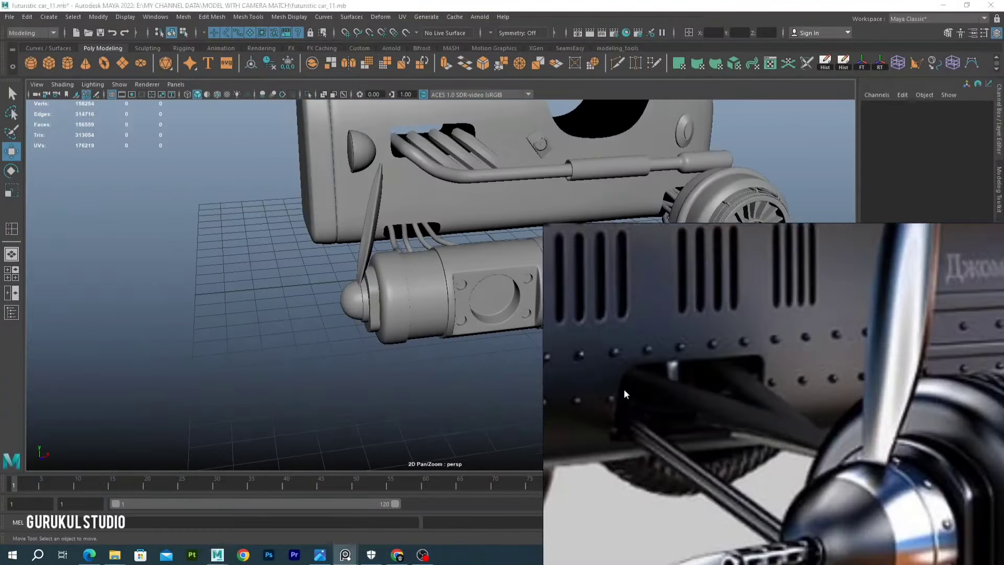
pyautogui.moveTo(373, 321)
pyautogui.keyDown('alt'); pyautogui.mouseDown()
pyautogui.moveTo(334, 305)
pyautogui.moveTo(364, 262)
pyautogui.mouseUp(); pyautogui.keyUp('alt')
# Bevel the nose cone's rear edge loop (3 segments, fraction 0.1) and slide it along the cone
pyautogui.doubleClick(390, 272)
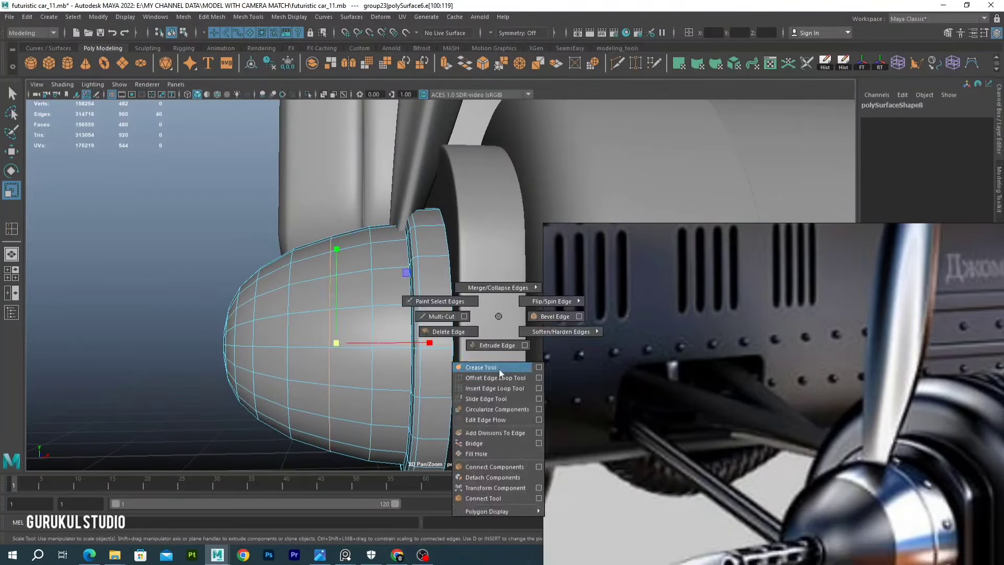
pyautogui.click(486, 419)
pyautogui.keyDown('alt'); pyautogui.moveTo(291, 298); pyautogui.dragTo(376, 235); pyautogui.keyUp('alt')
pyautogui.hotkey('ctrl', 'b')
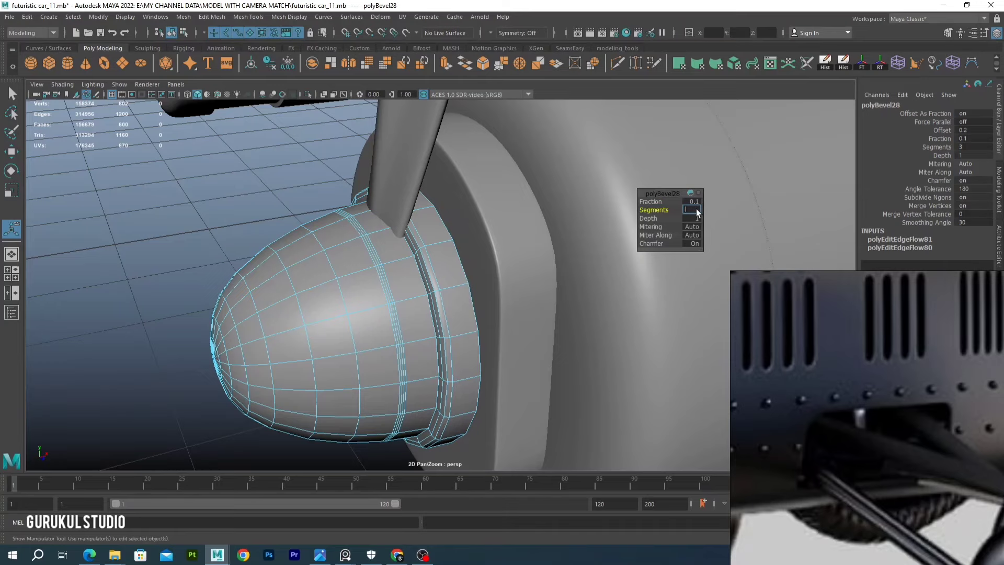
pyautogui.press('Return')
pyautogui.keyDown('alt'); pyautogui.moveTo(333, 287); pyautogui.dragTo(392, 225); pyautogui.keyUp('alt')
pyautogui.keyDown('shift'); pyautogui.moveTo(392, 225); pyautogui.dragTo(397, 314, button='right'); pyautogui.keyUp('shift')
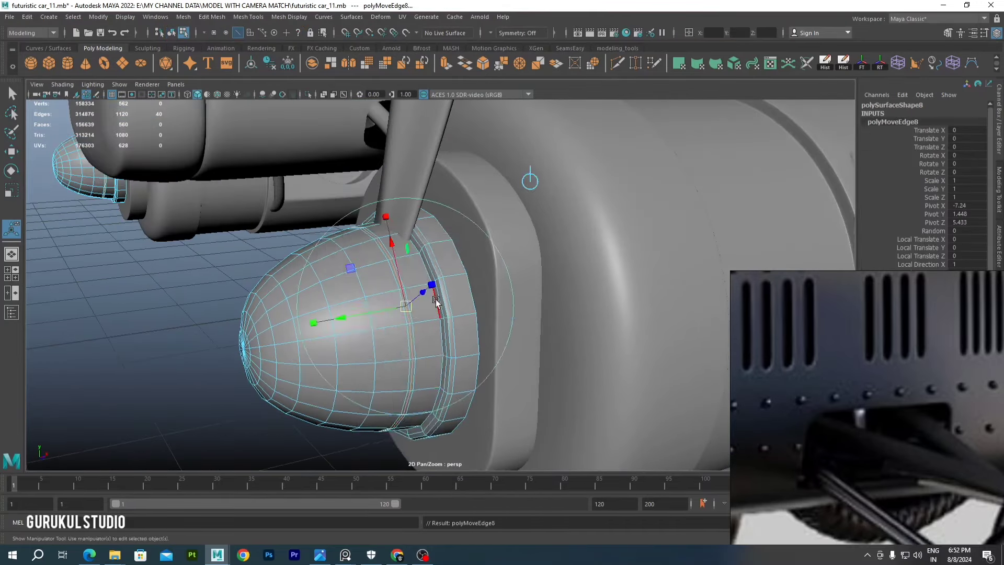
pyautogui.scroll(-3, 438, 287)
# Scale the pCube20 strut much thinner into a blade
pyautogui.keyDown('alt'); pyautogui.moveTo(478, 231); pyautogui.dragTo(438, 278); pyautogui.keyUp('alt')
pyautogui.click(438, 278)
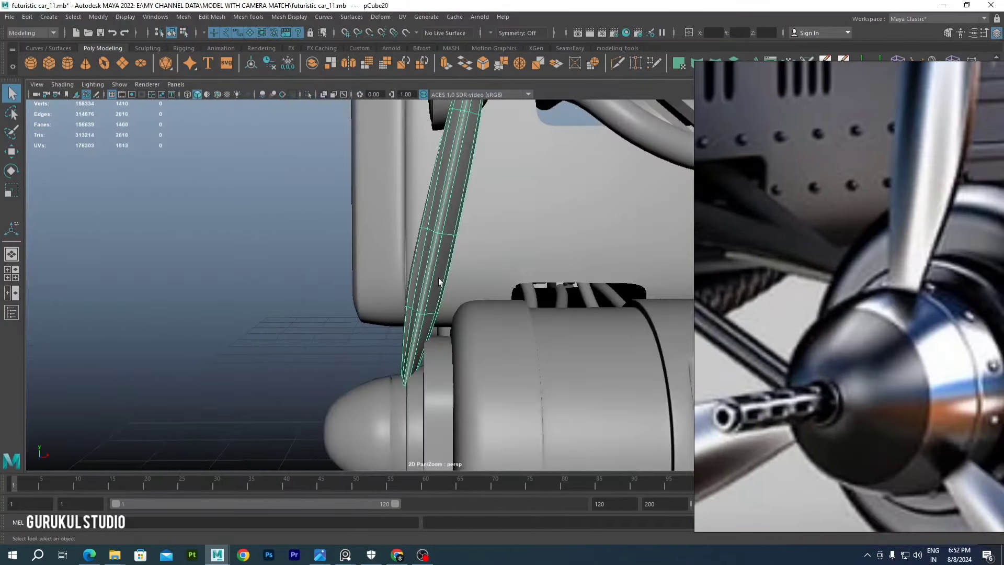
pyautogui.press('r')
pyautogui.moveTo(523, 267)
pyautogui.mouseDown()
pyautogui.moveTo(482, 240)
pyautogui.moveTo(378, 244)
pyautogui.moveTo(434, 204)
pyautogui.mouseUp()
pyautogui.press('w')
pyautogui.press('r')
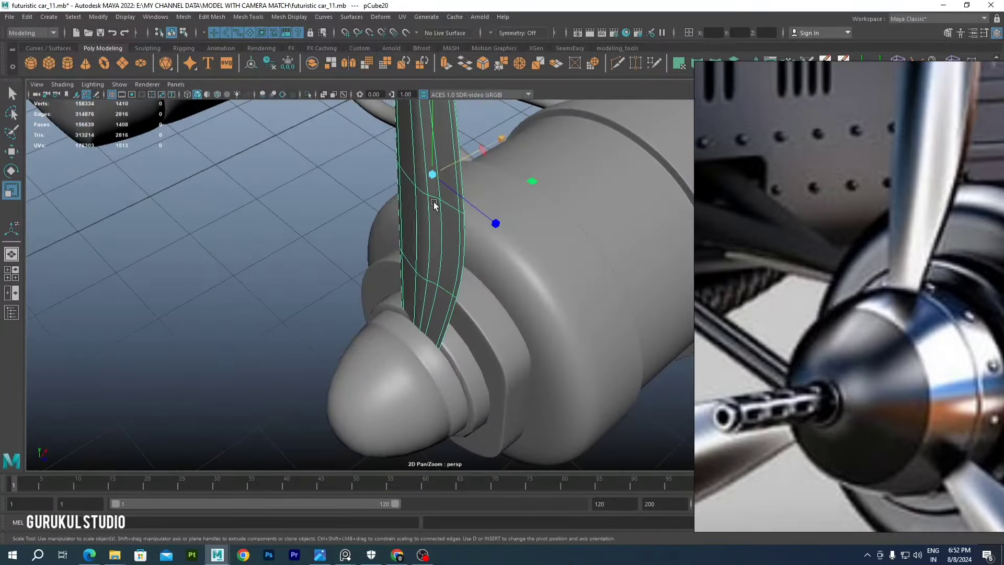
pyautogui.scroll(-5, 432, 236)
# Set the blade's pivot at the wheel centre and duplicate-rotate copies around the hub
pyautogui.press('w')
pyautogui.press('space')
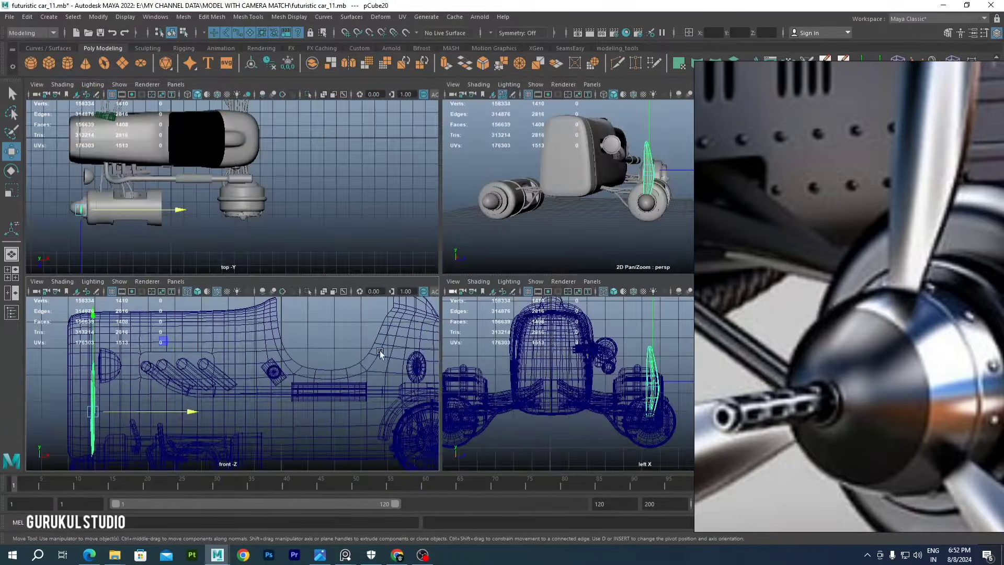
pyautogui.press('space')
pyautogui.press('d')
pyautogui.scroll(5, 397, 286)
pyautogui.moveTo(397, 286); pyautogui.dragTo(310, 237)
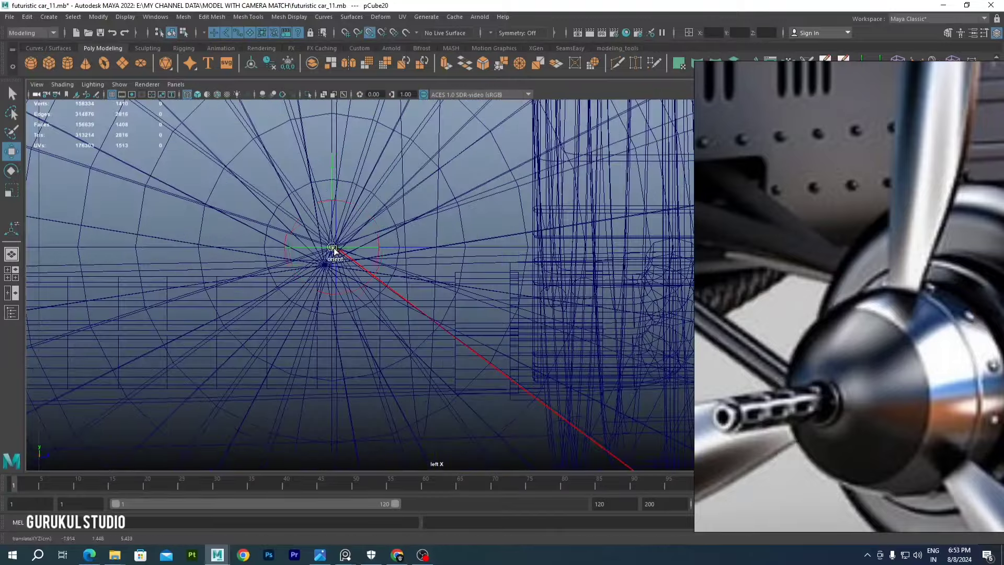
pyautogui.scroll(-5, 431, 240)
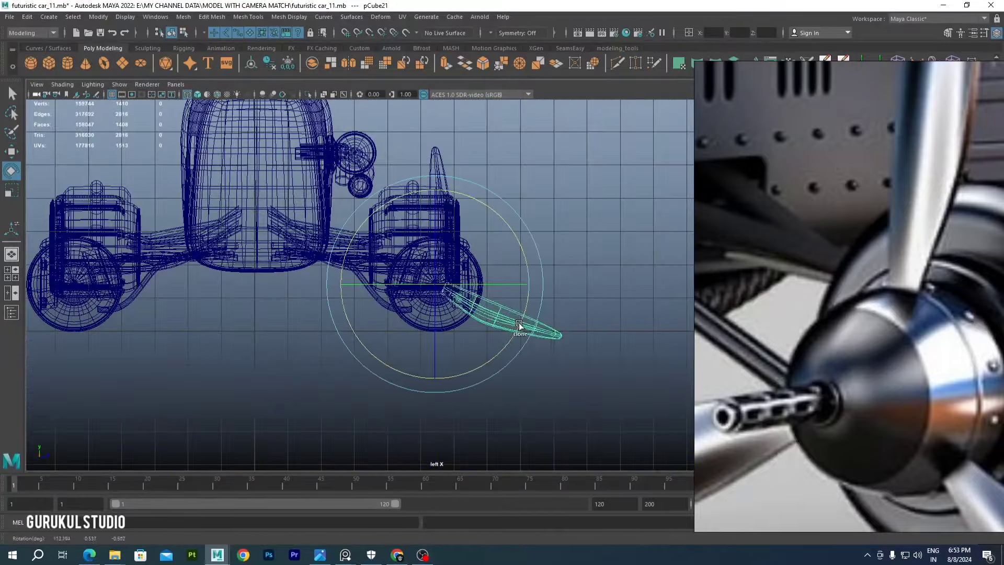
pyautogui.press('space')
pyautogui.press('space')
pyautogui.keyDown('shift'); pyautogui.moveTo(519, 325); pyautogui.dragTo(438, 237); pyautogui.keyUp('shift')
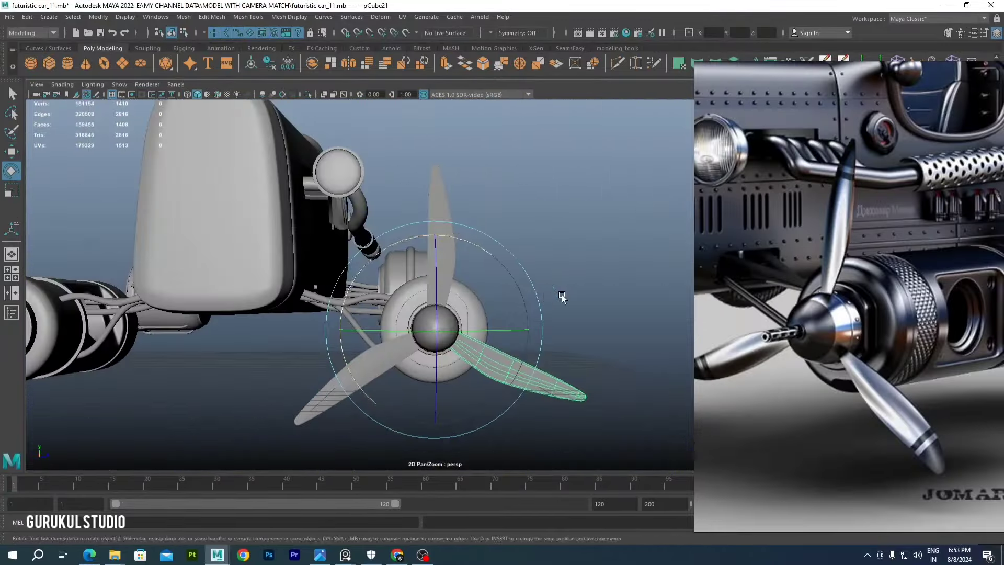
# Move the three-bladed propeller along Z in the side view
pyautogui.press('w')
pyautogui.press('space')
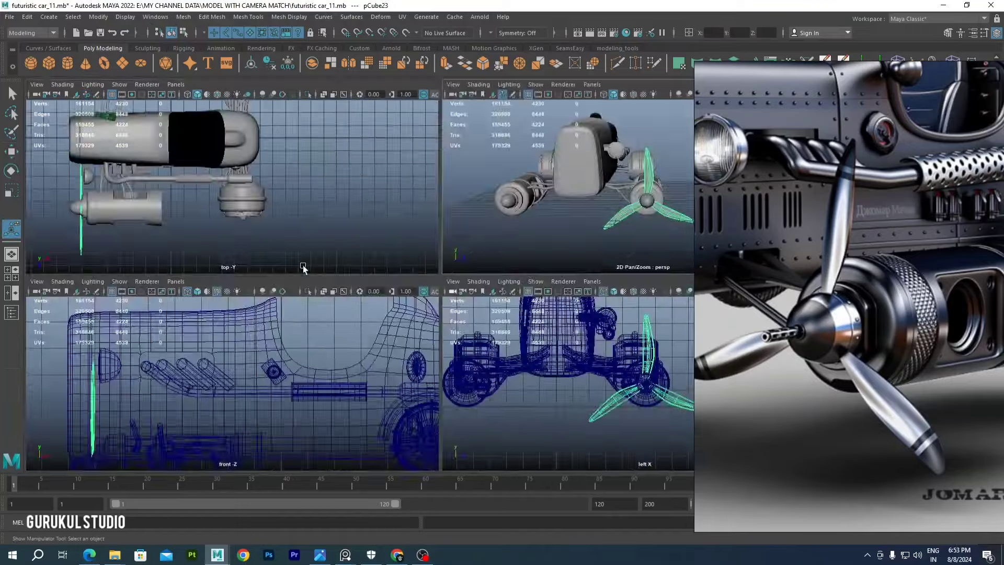
pyautogui.press('t')
pyautogui.press('space')
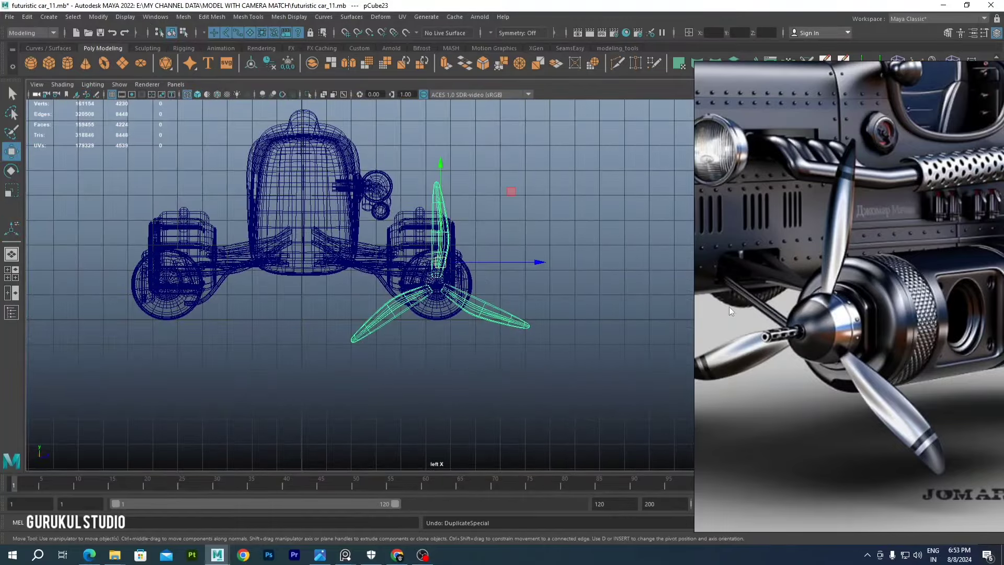
pyautogui.moveTo(531, 263); pyautogui.dragTo(532, 264)
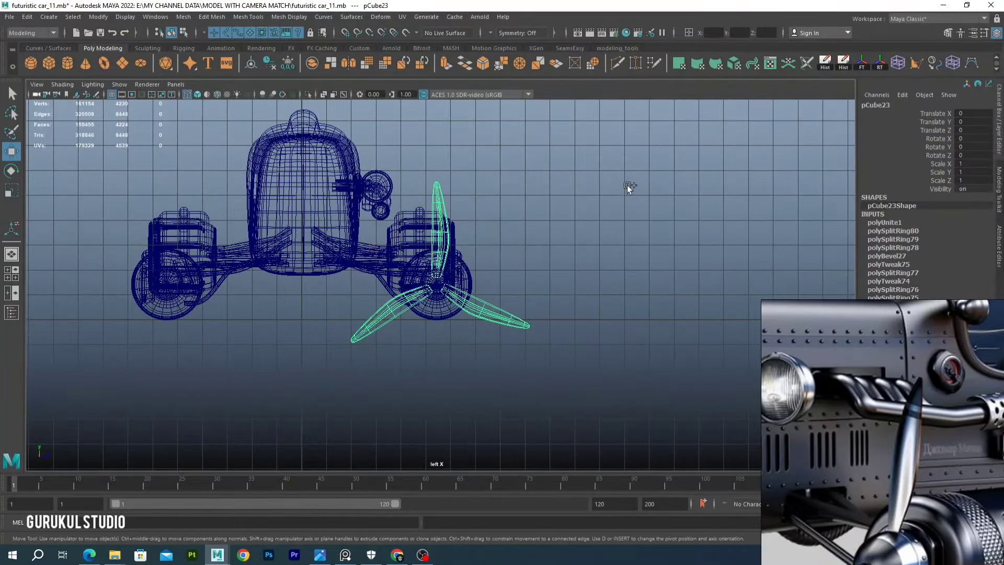
pyautogui.press('space')
# Try nudging the propeller against the hub, undo it, and frame the whole car
pyautogui.keyDown('alt'); pyautogui.moveTo(629, 187); pyautogui.dragTo(397, 245); pyautogui.keyUp('alt')
pyautogui.click(382, 235)
pyautogui.press('f')
pyautogui.moveTo(450, 274)
pyautogui.keyDown('alt'); pyautogui.mouseDown()
pyautogui.moveTo(420, 270)
pyautogui.moveTo(432, 195)
pyautogui.mouseUp(); pyautogui.keyUp('alt')
pyautogui.hotkey('ctrl', 'z')
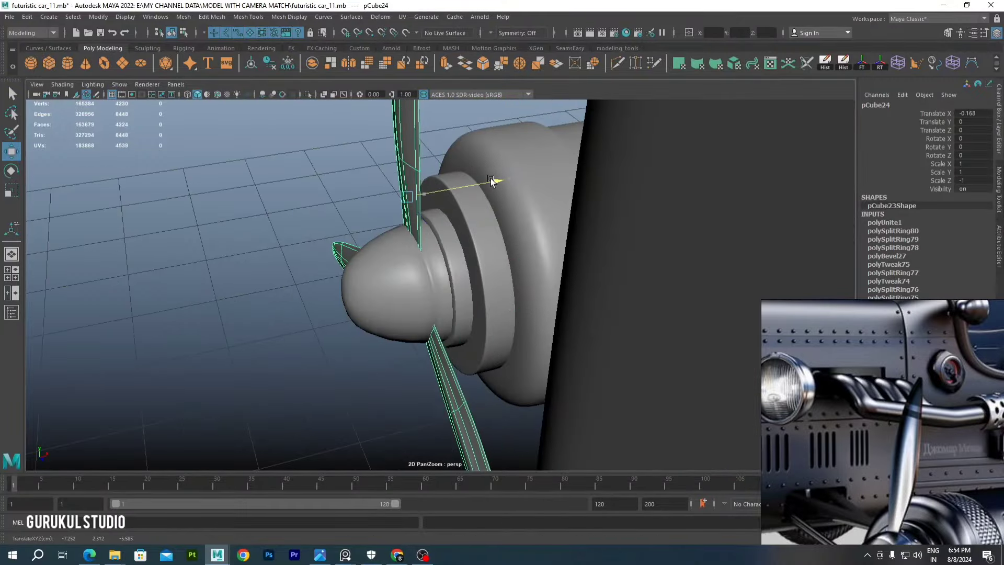
pyautogui.press('a')
pyautogui.keyDown('alt'); pyautogui.moveTo(472, 301); pyautogui.dragTo(441, 337); pyautogui.keyUp('alt')
pyautogui.click(441, 338)
# Adjust the cockpit rim vertices on the body and even out the edge flow
pyautogui.scroll(5, 388, 257)
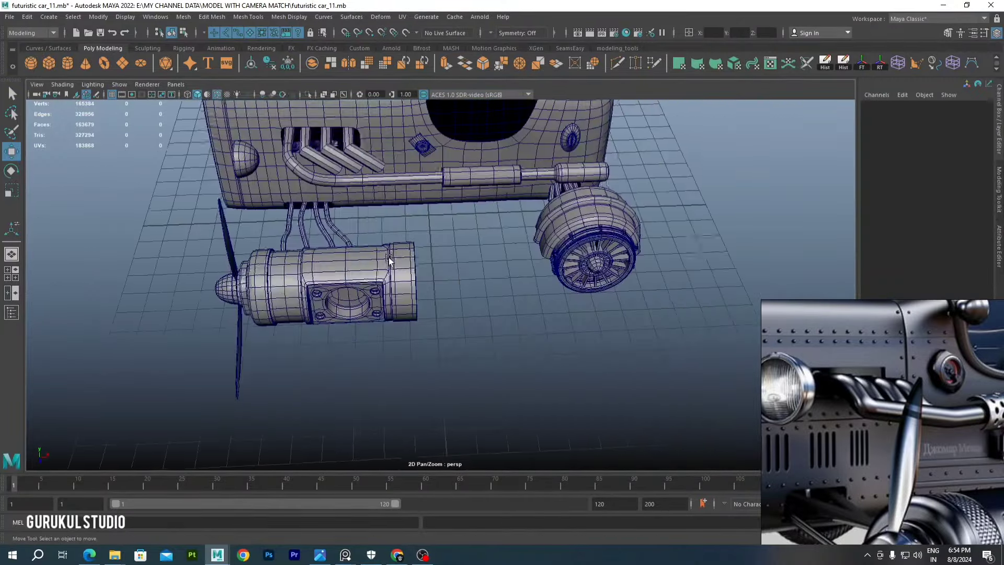
pyautogui.scroll(-5, 366, 241)
pyautogui.scroll(5, 349, 222)
pyautogui.keyDown('alt'); pyautogui.moveTo(397, 235); pyautogui.dragTo(448, 256); pyautogui.keyUp('alt')
pyautogui.scroll(3, 471, 261)
pyautogui.rightClick(509, 267)
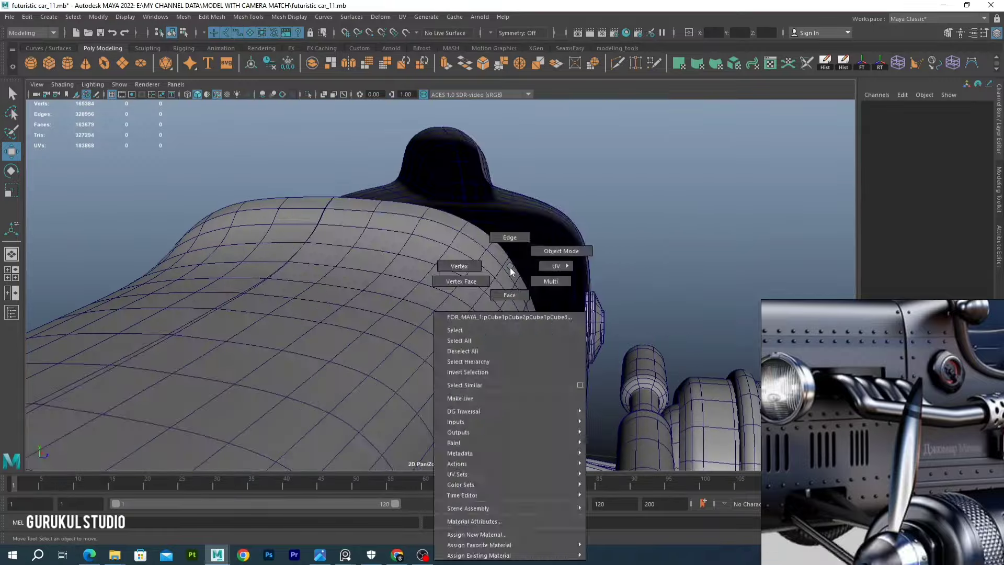
pyautogui.click(459, 266)
pyautogui.moveTo(449, 302)
pyautogui.keyDown('alt'); pyautogui.mouseDown()
pyautogui.moveTo(549, 247)
pyautogui.moveTo(473, 260)
pyautogui.moveTo(498, 281)
pyautogui.moveTo(305, 245)
pyautogui.moveTo(559, 291)
pyautogui.mouseUp(); pyautogui.keyUp('alt')
pyautogui.click(457, 257)
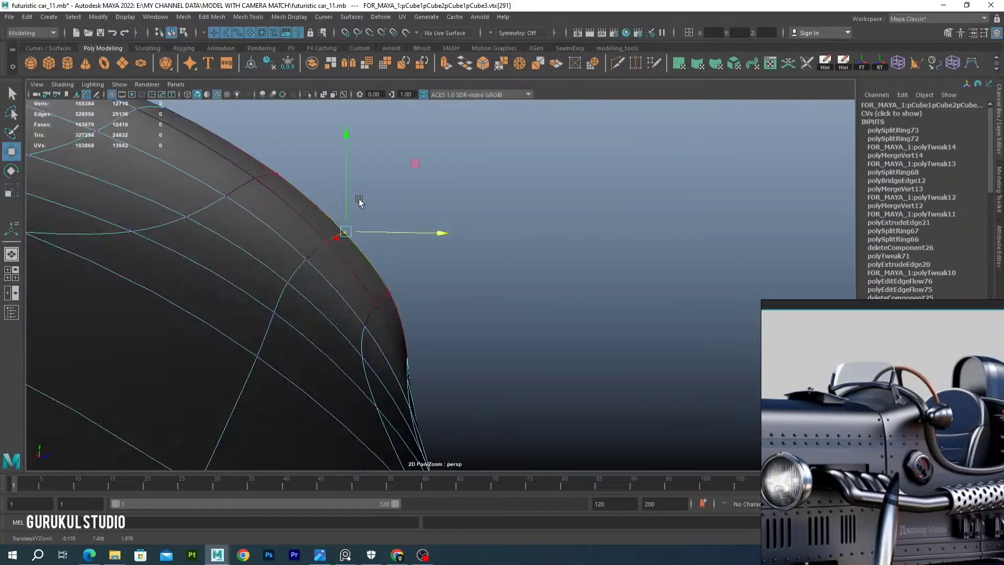
pyautogui.moveTo(358, 202)
pyautogui.keyDown('alt'); pyautogui.mouseDown()
pyautogui.moveTo(426, 220)
pyautogui.moveTo(329, 272)
pyautogui.moveTo(413, 266)
pyautogui.mouseUp(); pyautogui.keyUp('alt')
pyautogui.click(426, 221)
pyautogui.click(329, 271)
pyautogui.moveTo(413, 265); pyautogui.dragTo(413, 207, button='right')
pyautogui.click(420, 369)
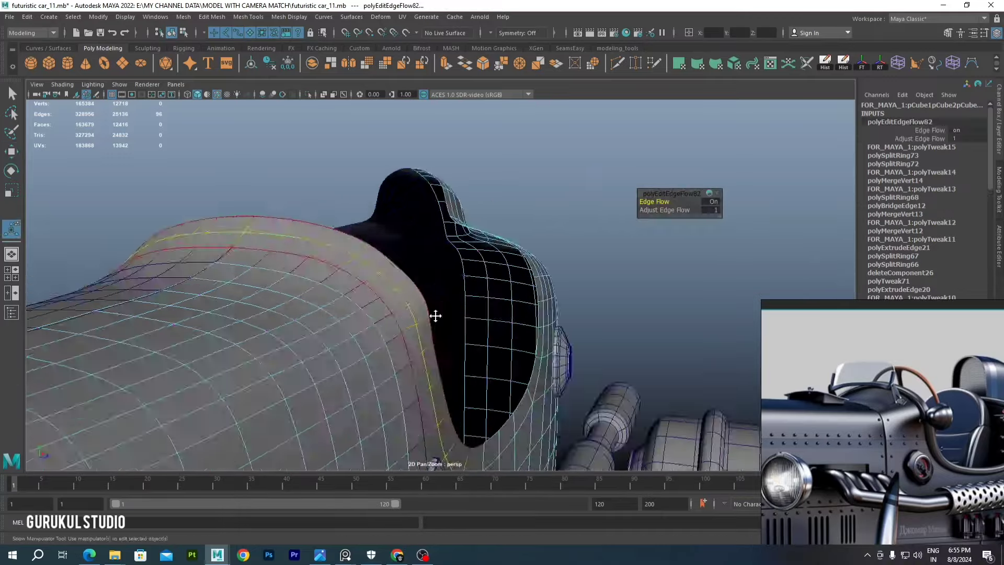
pyautogui.keyDown('alt'); pyautogui.moveTo(435, 313); pyautogui.dragTo(387, 269); pyautogui.keyUp('alt')
# Select the cockpit rim edge loop and begin converting it to a curve
pyautogui.moveTo(381, 211)
pyautogui.keyDown('alt'); pyautogui.mouseDown()
pyautogui.moveTo(392, 287)
pyautogui.moveTo(364, 255)
pyautogui.mouseUp(); pyautogui.keyUp('alt')
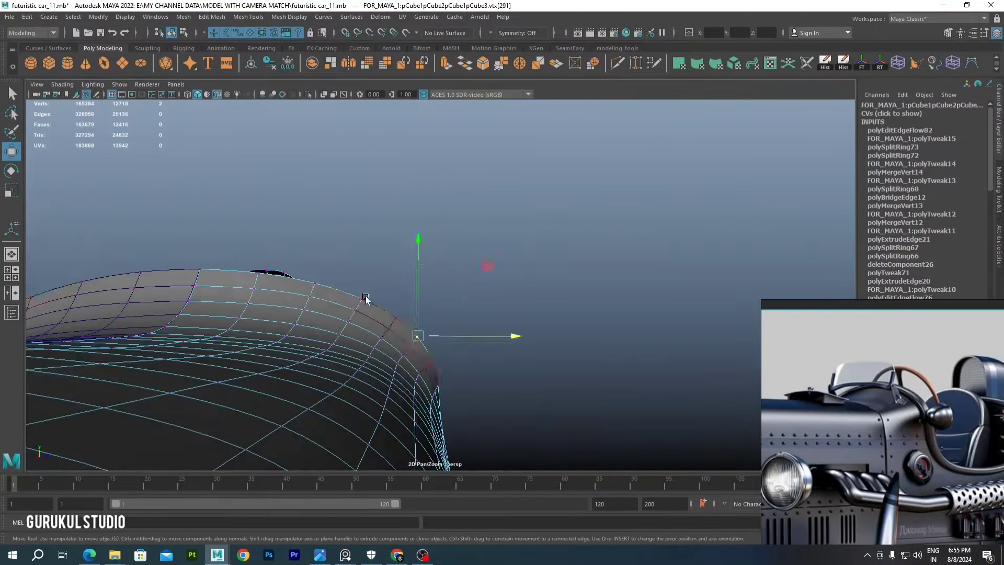
pyautogui.moveTo(259, 253)
pyautogui.keyDown('alt'); pyautogui.mouseDown()
pyautogui.moveTo(381, 287)
pyautogui.moveTo(476, 217)
pyautogui.moveTo(381, 276)
pyautogui.mouseUp(); pyautogui.keyUp('alt')
pyautogui.click(395, 253)
pyautogui.moveTo(280, 245); pyautogui.dragTo(293, 292, button='right')
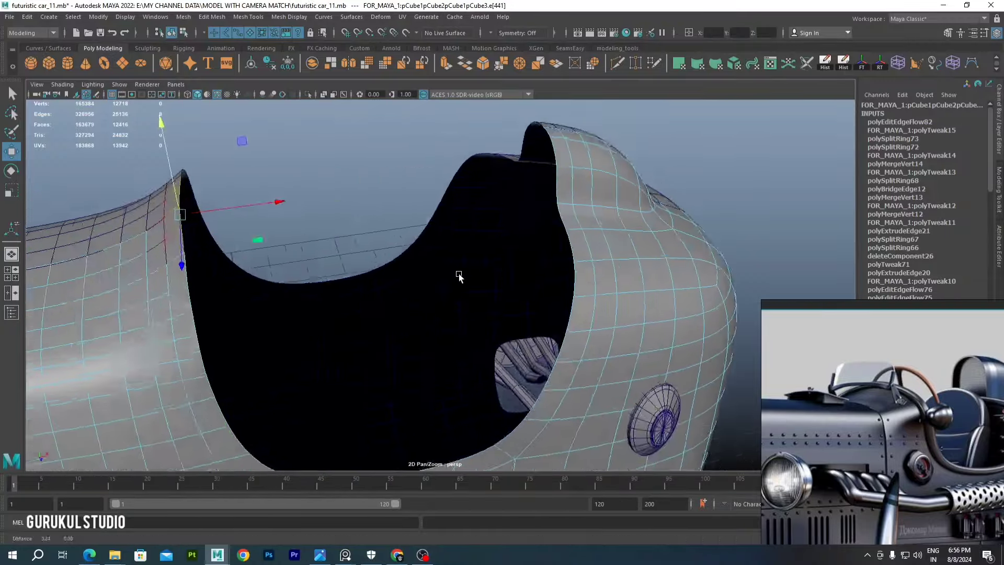
pyautogui.moveTo(459, 274)
pyautogui.keyDown('alt'); pyautogui.mouseDown()
pyautogui.moveTo(435, 246)
pyautogui.moveTo(444, 224)
pyautogui.mouseUp(); pyautogui.keyUp('alt')
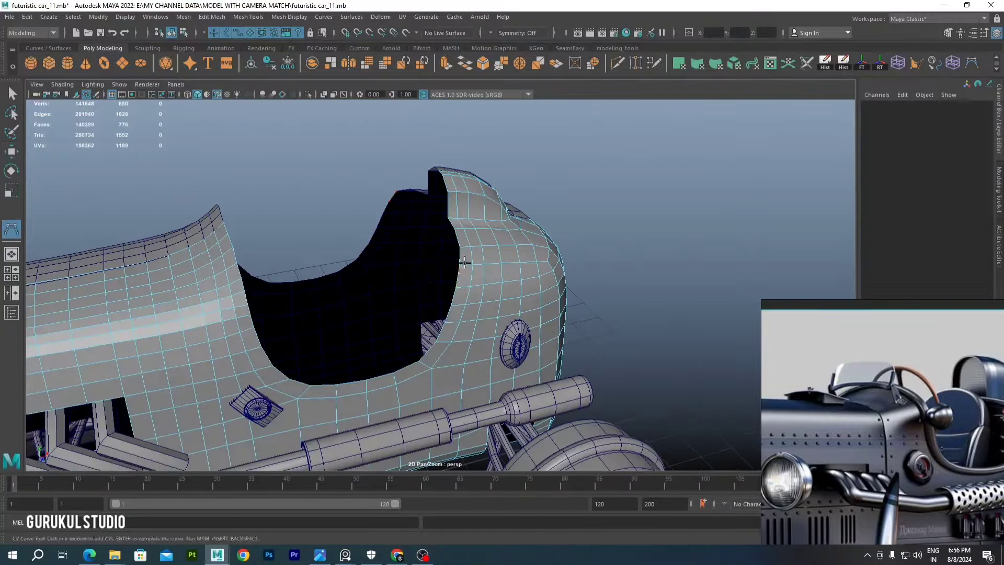
pyautogui.keyDown('alt'); pyautogui.moveTo(505, 260); pyautogui.dragTo(386, 157); pyautogui.keyUp('alt')
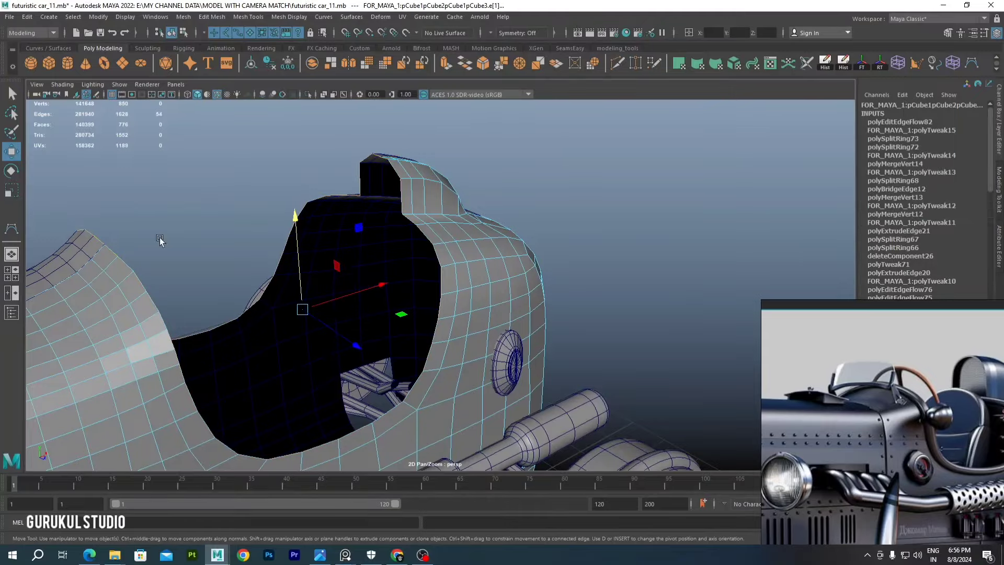
pyautogui.press('y')
pyautogui.moveTo(600, 272); pyautogui.dragTo(412, 253)
pyautogui.keyDown('alt'); pyautogui.moveTo(412, 253); pyautogui.dragTo(394, 258); pyautogui.keyUp('alt')
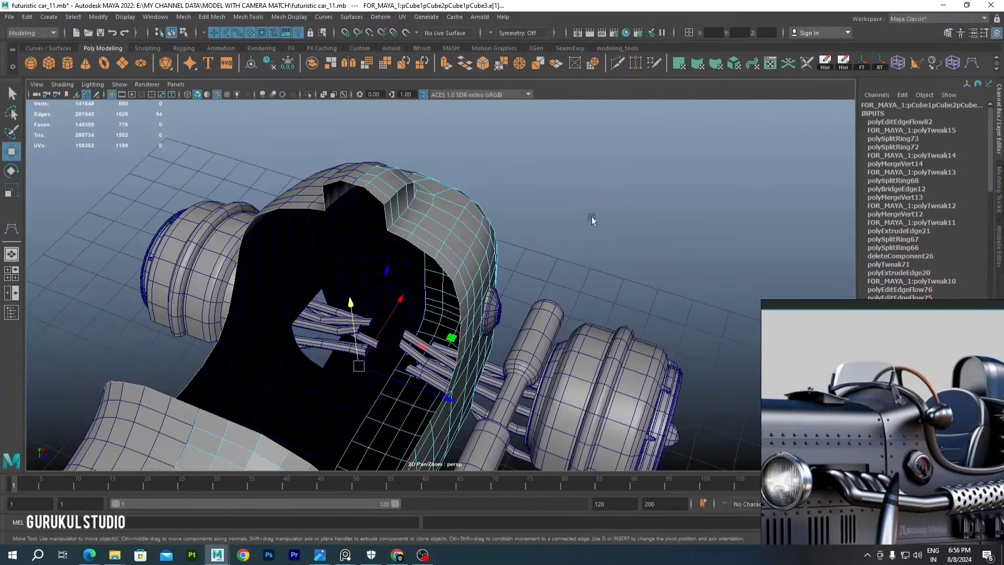
pyautogui.click(99, 17)
# Sweep a thin tube along the cockpit rim curve with profile scale 0.15
pyautogui.click(272, 312)
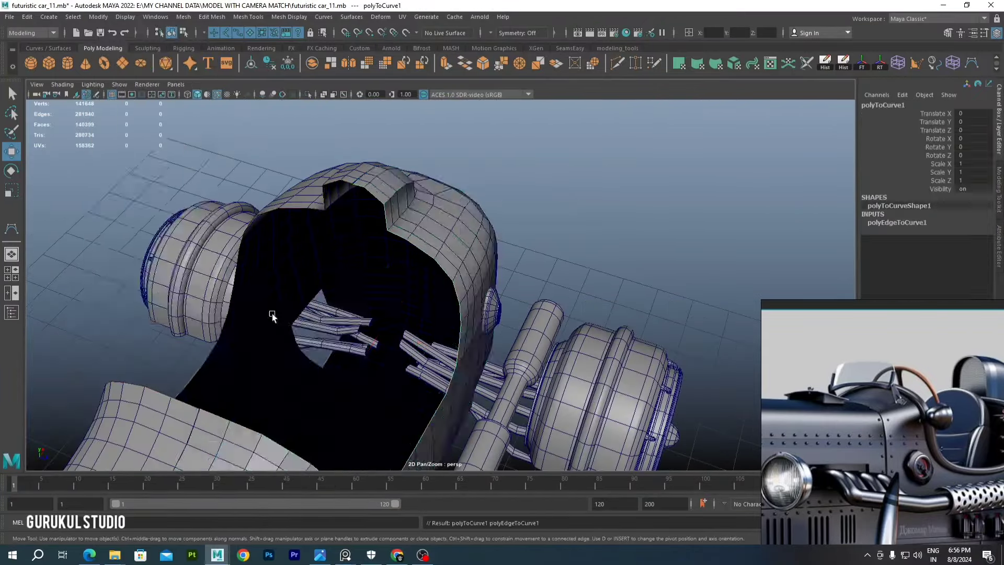
pyautogui.keyDown('alt'); pyautogui.moveTo(272, 312); pyautogui.dragTo(85, 112); pyautogui.keyUp('alt')
pyautogui.hotkey('ctrl', 'a')
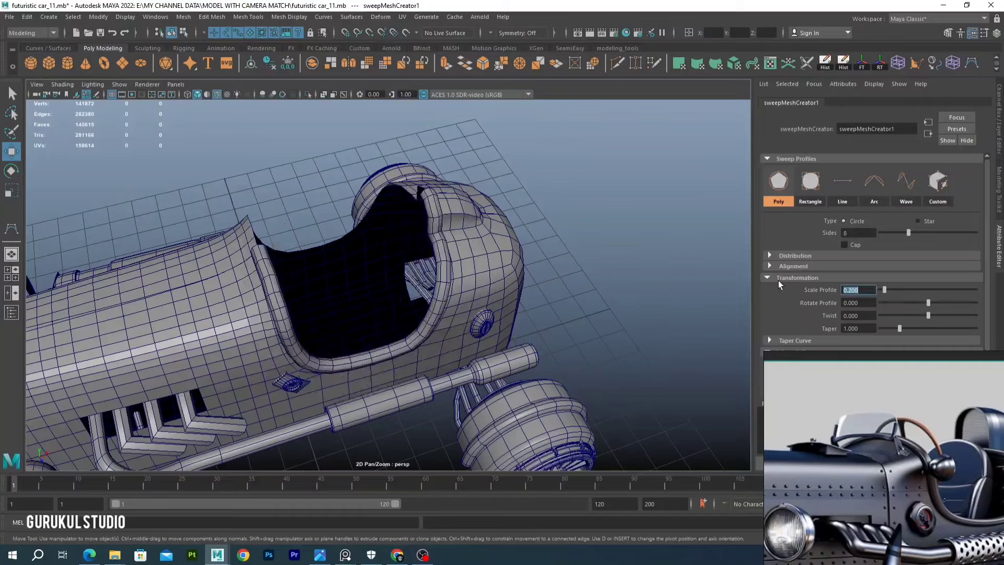
pyautogui.keyDown('alt'); pyautogui.moveTo(523, 261); pyautogui.dragTo(436, 206); pyautogui.keyUp('alt')
pyautogui.write('0.15')
pyautogui.press('Return')
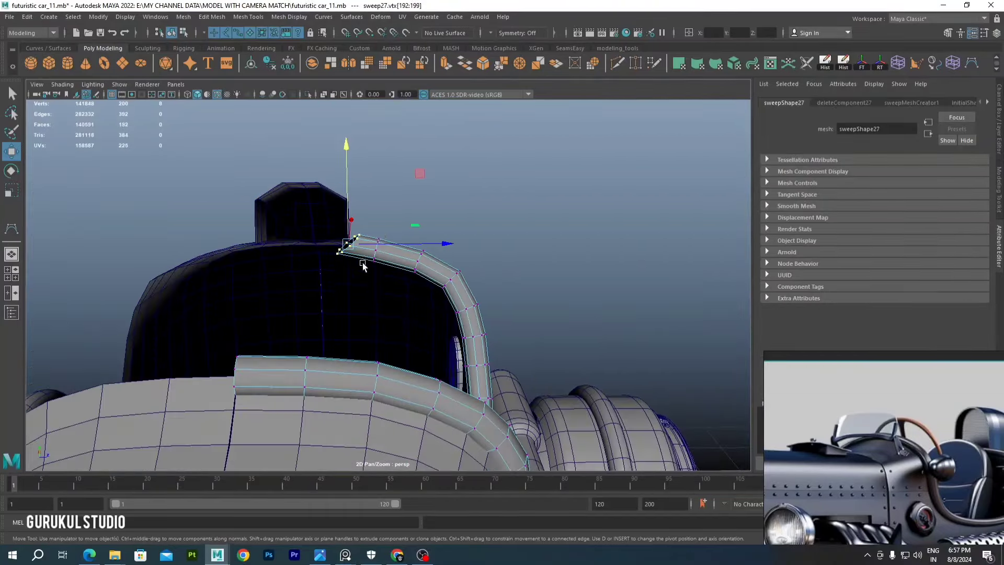
# Extrude the rim tube's end edges so they reach the body
pyautogui.keyDown('alt'); pyautogui.moveTo(280, 240); pyautogui.dragTo(335, 139); pyautogui.keyUp('alt')
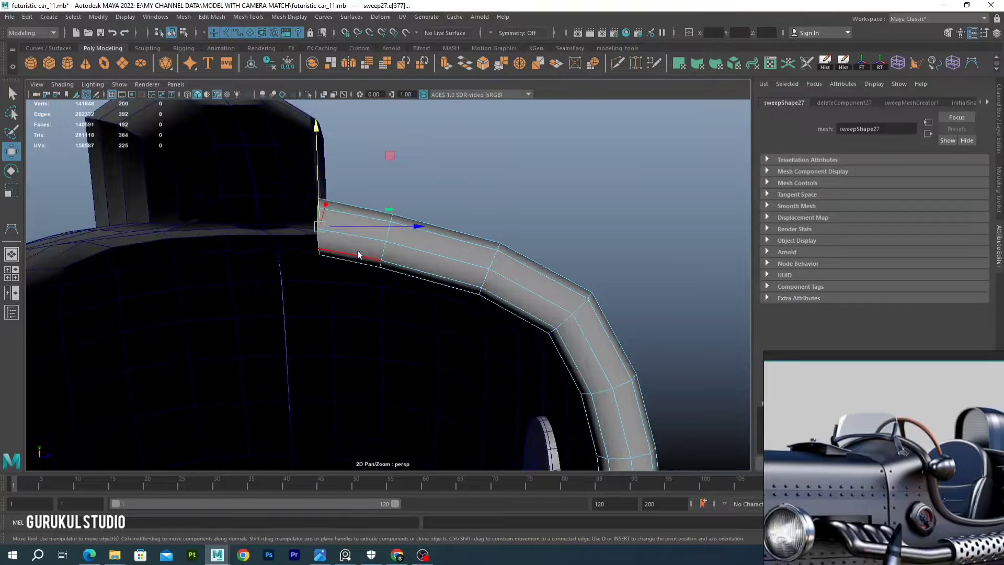
pyautogui.hotkey('ctrl', 'e')
pyautogui.moveTo(446, 270)
pyautogui.keyDown('alt'); pyautogui.mouseDown()
pyautogui.moveTo(412, 311)
pyautogui.moveTo(569, 220)
pyautogui.moveTo(375, 304)
pyautogui.moveTo(437, 269)
pyautogui.moveTo(338, 287)
pyautogui.moveTo(424, 266)
pyautogui.mouseUp(); pyautogui.keyUp('alt')
pyautogui.press('F8')
pyautogui.moveTo(424, 266); pyautogui.dragTo(368, 280, button='right')
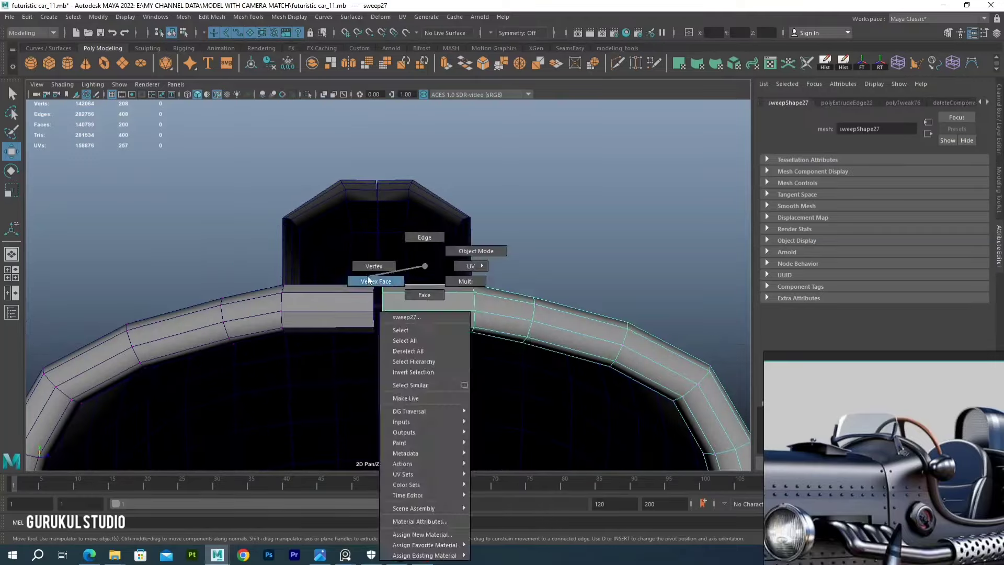
pyautogui.scroll(-3, 379, 254)
pyautogui.click(553, 268)
# Move an edge on the rim tube, then select the small sphere on the engine
pyautogui.moveTo(392, 269)
pyautogui.keyDown('alt'); pyautogui.mouseDown()
pyautogui.moveTo(553, 268)
pyautogui.moveTo(424, 208)
pyautogui.moveTo(463, 208)
pyautogui.mouseUp(); pyautogui.keyUp('alt')
pyautogui.scroll(5, 464, 207)
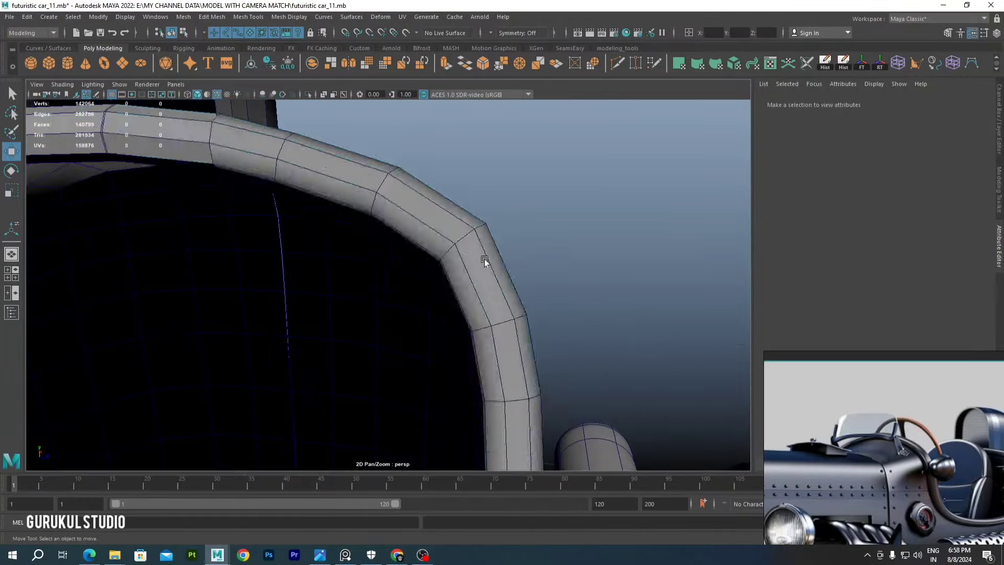
pyautogui.click(464, 207)
pyautogui.press('w')
pyautogui.scroll(-5, 464, 207)
pyautogui.click(399, 265)
pyautogui.moveTo(400, 266)
pyautogui.keyDown('alt'); pyautogui.mouseDown()
pyautogui.moveTo(554, 260)
pyautogui.moveTo(632, 99)
pyautogui.mouseUp(); pyautogui.keyUp('alt')
pyautogui.click(554, 260)
# Mirror the small sphere onto the left engine and turn on Object X symmetry
pyautogui.click(884, 65)
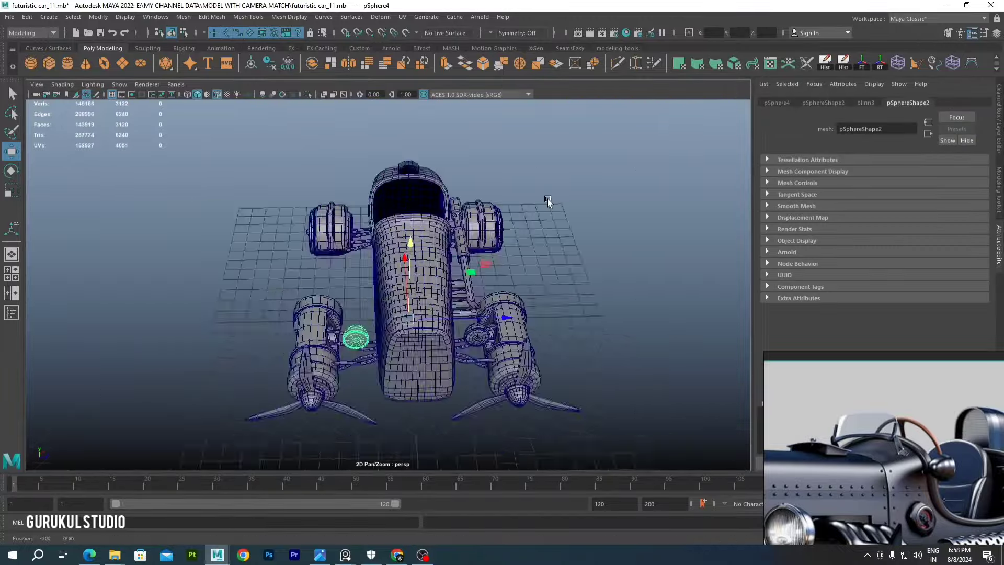
pyautogui.moveTo(547, 202)
pyautogui.keyDown('alt'); pyautogui.mouseDown()
pyautogui.moveTo(579, 164)
pyautogui.moveTo(472, 261)
pyautogui.mouseUp(); pyautogui.keyUp('alt')
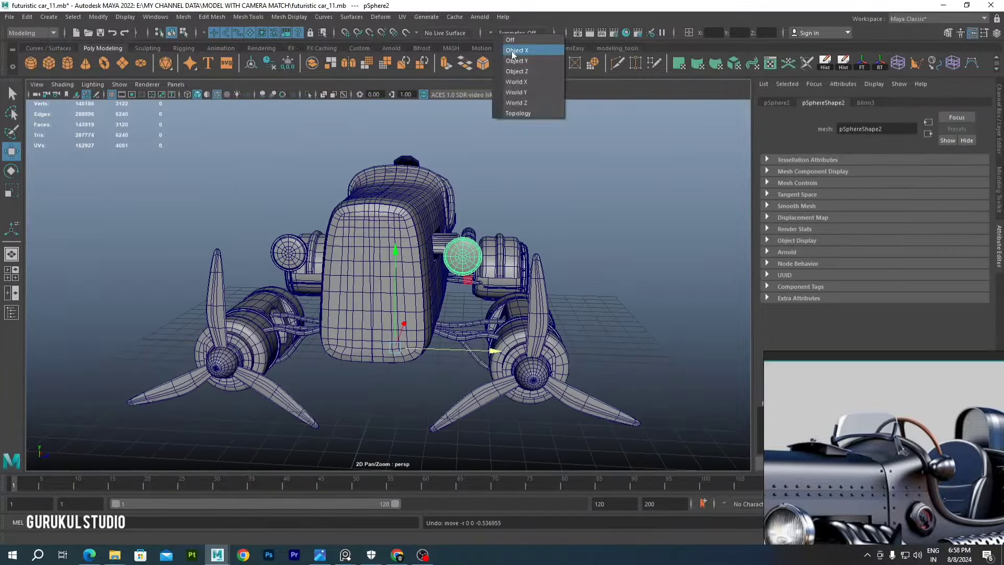
pyautogui.click(512, 54)
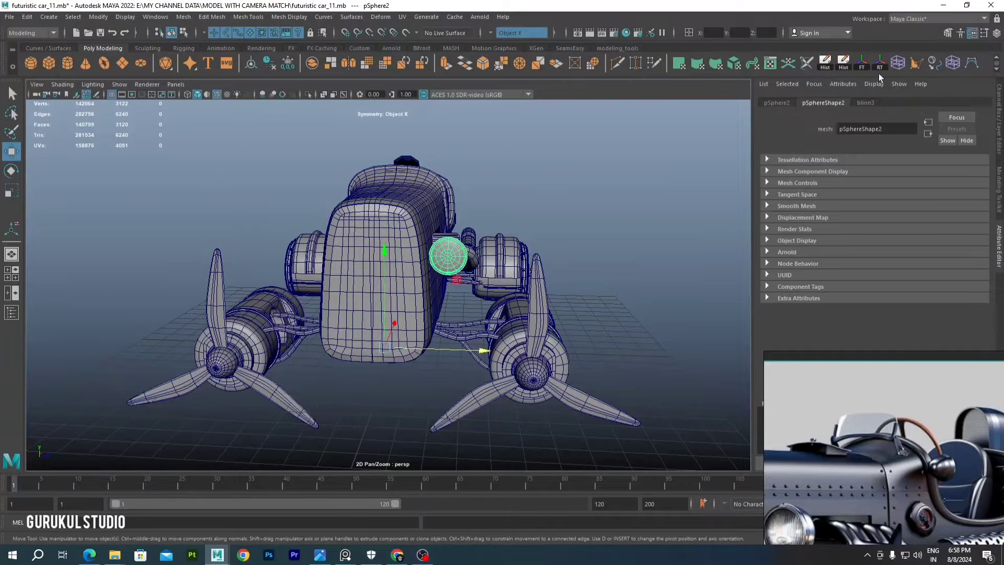
pyautogui.moveTo(482, 171)
pyautogui.keyDown('alt'); pyautogui.mouseDown()
pyautogui.moveTo(444, 357)
pyautogui.moveTo(526, 259)
pyautogui.moveTo(493, 293)
pyautogui.moveTo(517, 246)
pyautogui.mouseUp(); pyautogui.keyUp('alt')
pyautogui.scroll(5, 493, 293)
# Select a cube part, then the car body
pyautogui.click(366, 298)
pyautogui.scroll(-5, 359, 209)
pyautogui.scroll(8, 516, 247)
pyautogui.scroll(-5, 516, 247)
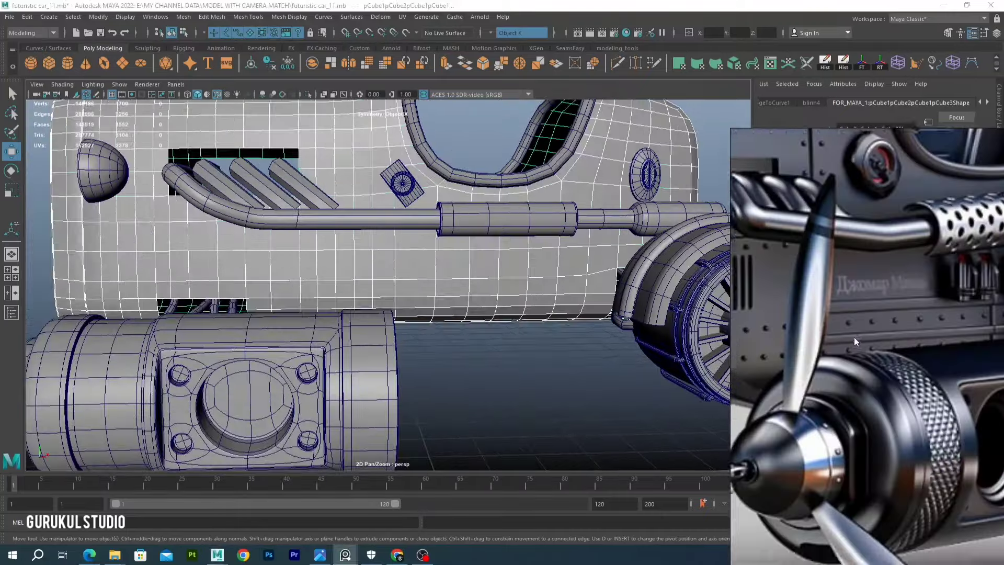
pyautogui.click(388, 275)
pyautogui.keyDown('alt'); pyautogui.moveTo(388, 275); pyautogui.dragTo(414, 289); pyautogui.keyUp('alt')
pyautogui.scroll(6, 338, 254)
# Select an edge on the side of the car body
pyautogui.keyDown('shift'); pyautogui.rightClick(376, 272); pyautogui.keyUp('shift')
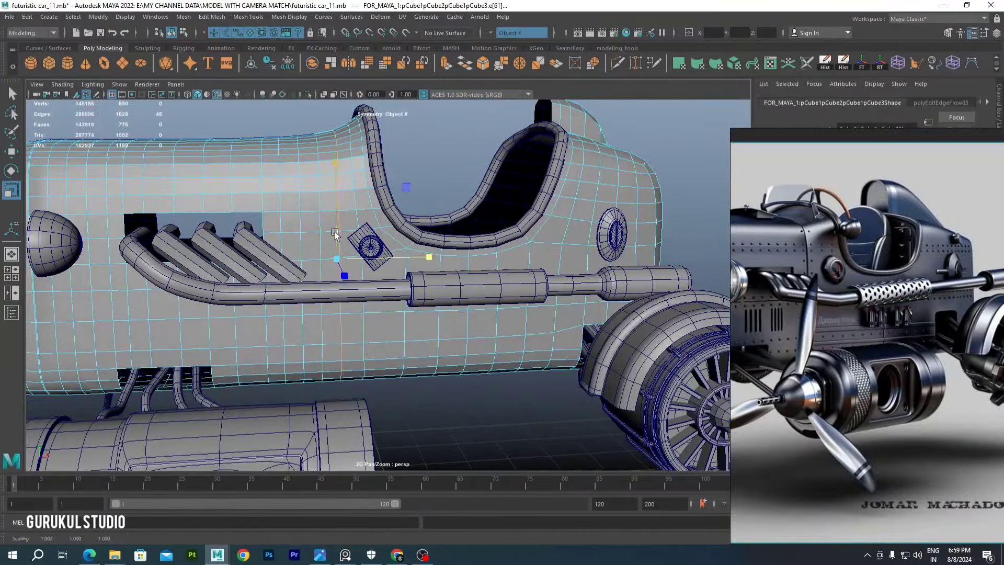
pyautogui.scroll(3, 423, 257)
pyautogui.scroll(-5, 423, 257)
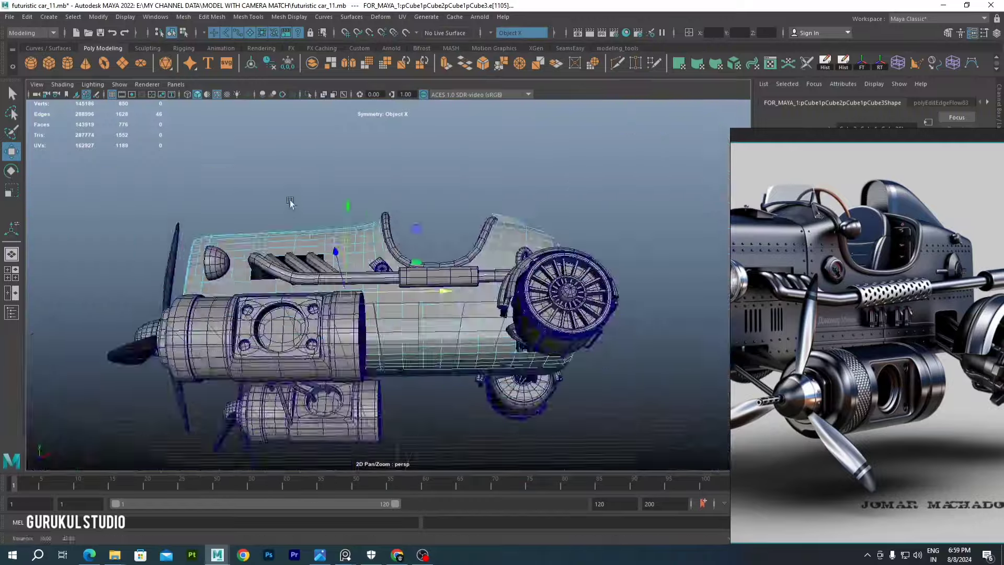
pyautogui.scroll(5, 380, 186)
pyautogui.click(380, 185)
pyautogui.scroll(-4, 380, 185)
pyautogui.scroll(4, 399, 193)
# Switch to face mode, select the body's underside faces and go to the side orthographic view
pyautogui.keyDown('shift'); pyautogui.rightClick(400, 193); pyautogui.keyUp('shift')
pyautogui.click(366, 293)
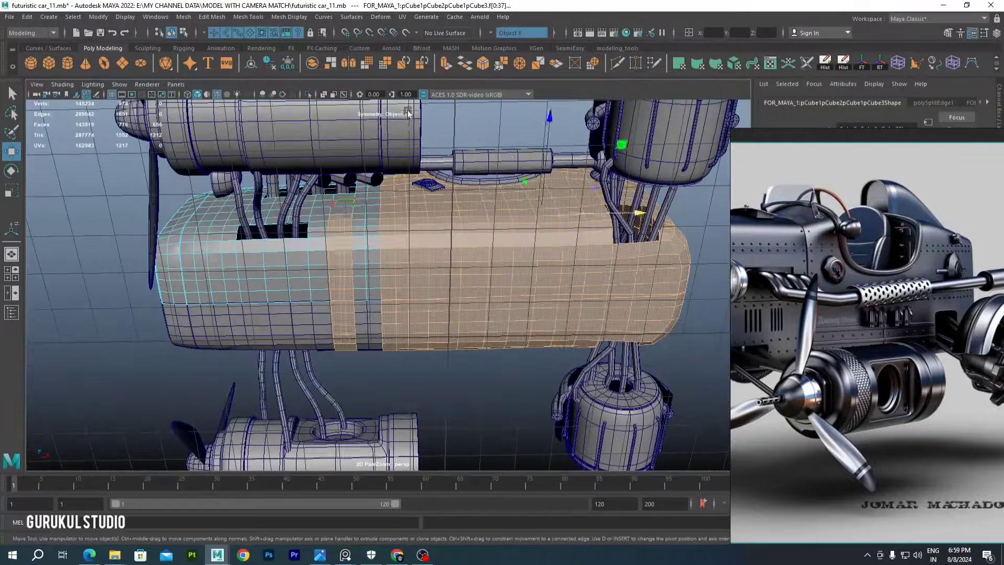
pyautogui.moveTo(366, 293)
pyautogui.keyDown('alt'); pyautogui.mouseDown()
pyautogui.moveTo(383, 300)
pyautogui.moveTo(388, 203)
pyautogui.moveTo(522, 157)
pyautogui.mouseUp(); pyautogui.keyUp('alt')
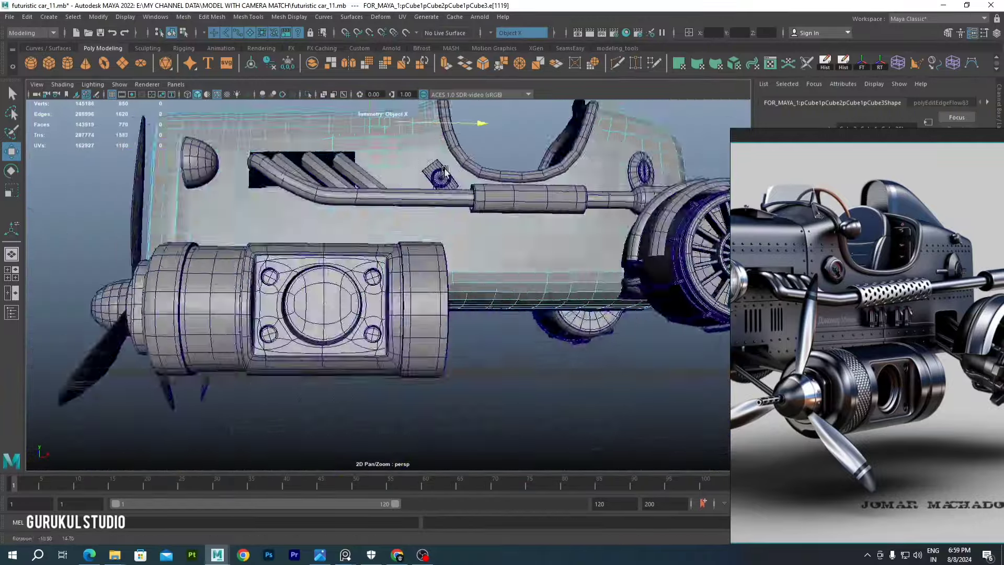
pyautogui.scroll(-3, 560, 145)
pyautogui.scroll(4, 560, 145)
pyautogui.scroll(2, 860, 332)
pyautogui.scroll(2, 860, 332)
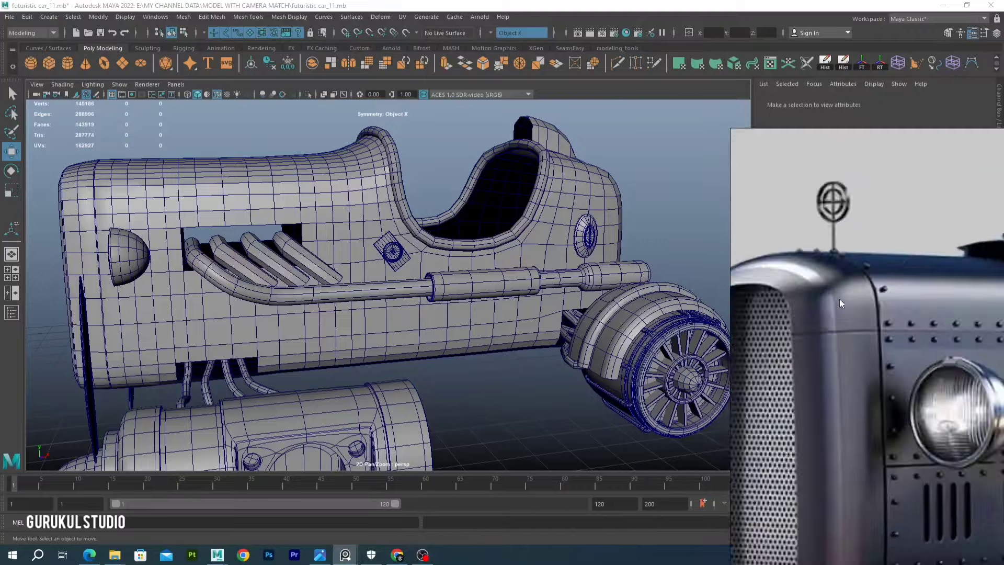
pyautogui.press('space')
pyautogui.press('space')
# Select the body's centre-line column of vertices and move them onto the X=0 mirror axis
pyautogui.scroll(3, 462, 282)
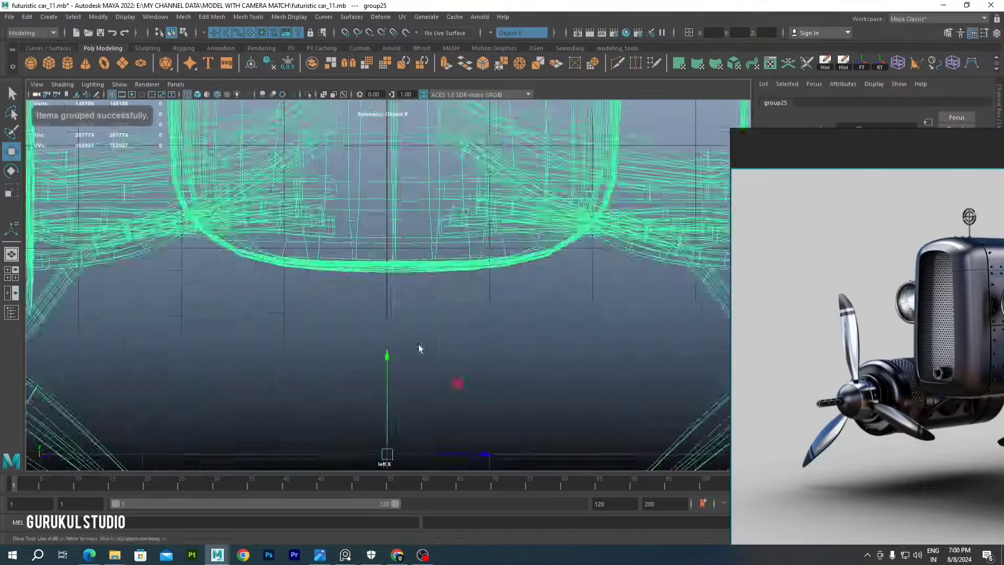
pyautogui.scroll(-3, 418, 345)
pyautogui.click(502, 203)
pyautogui.moveTo(366, 161); pyautogui.dragTo(380, 384)
pyautogui.scroll(2, 424, 275)
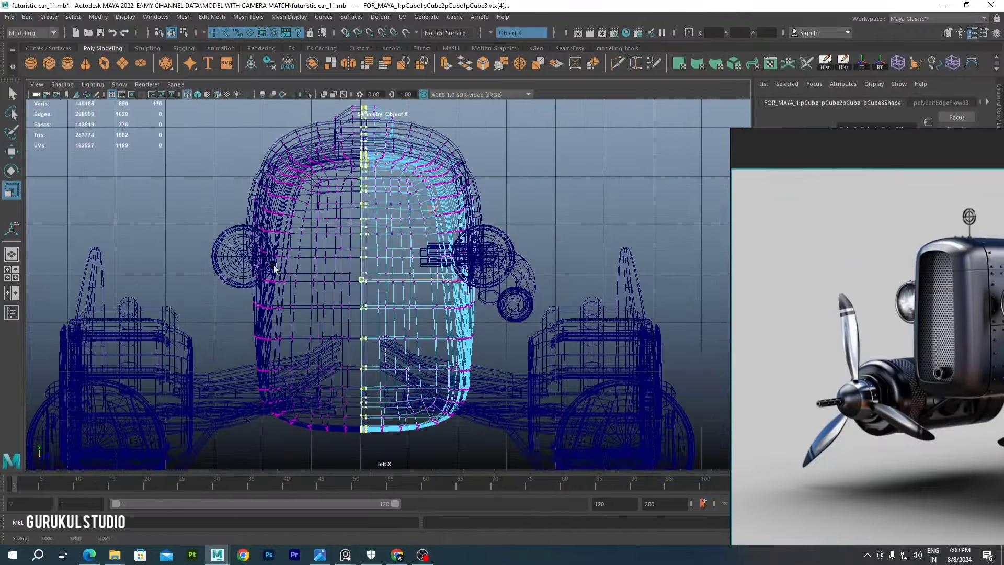
pyautogui.press('w')
pyautogui.scroll(3, 369, 290)
pyautogui.scroll(-4, 391, 377)
pyautogui.scroll(3, 366, 293)
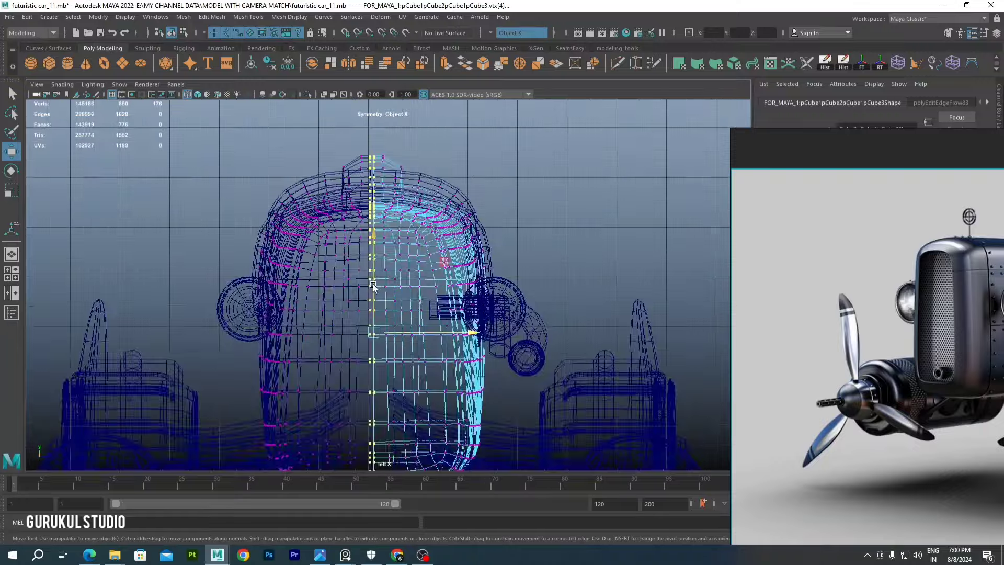
pyautogui.scroll(-3, 201, 232)
pyautogui.click(201, 231)
# Undo and then redo the deletion of half the body
pyautogui.scroll(4, 471, 356)
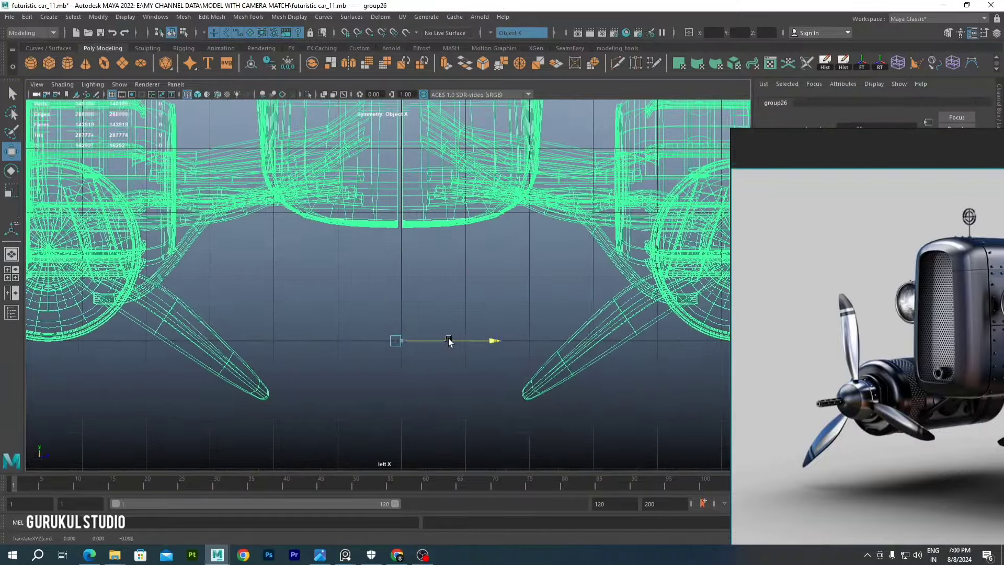
pyautogui.hotkey('ctrl', 'z')
pyautogui.scroll(-2, 430, 223)
pyautogui.scroll(3, 403, 210)
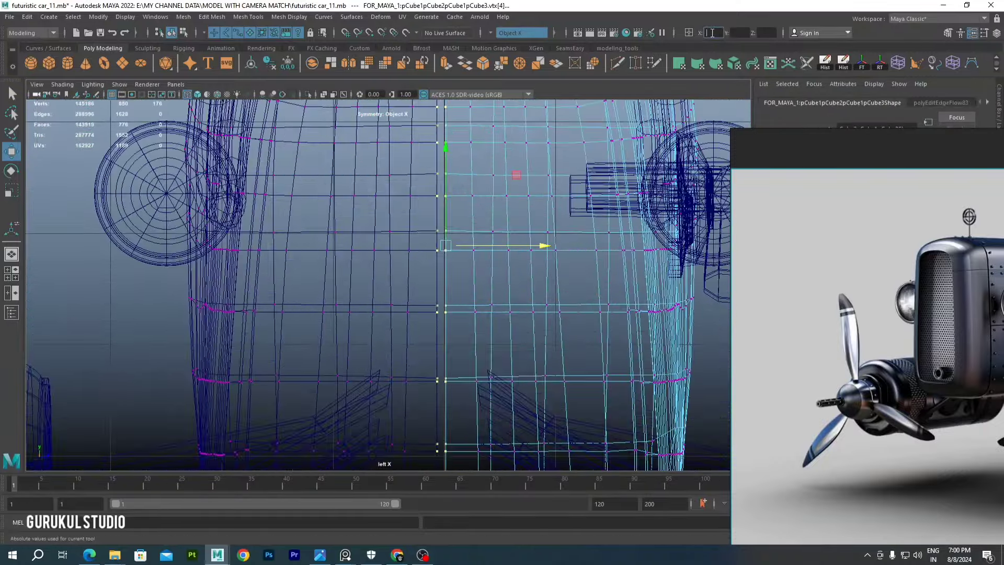
pyautogui.hotkey('ctrl', 'z')
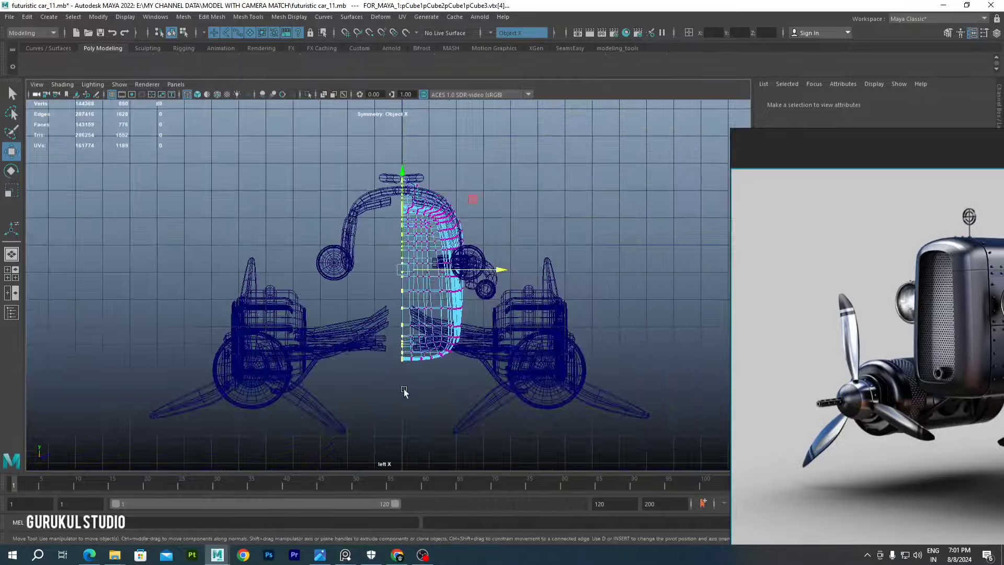
pyautogui.hotkey('ctrl', 'z')
pyautogui.hotkey('ctrl', 'z')
pyautogui.hotkey('ctrl', 'z')
pyautogui.hotkey('shift', 'z')
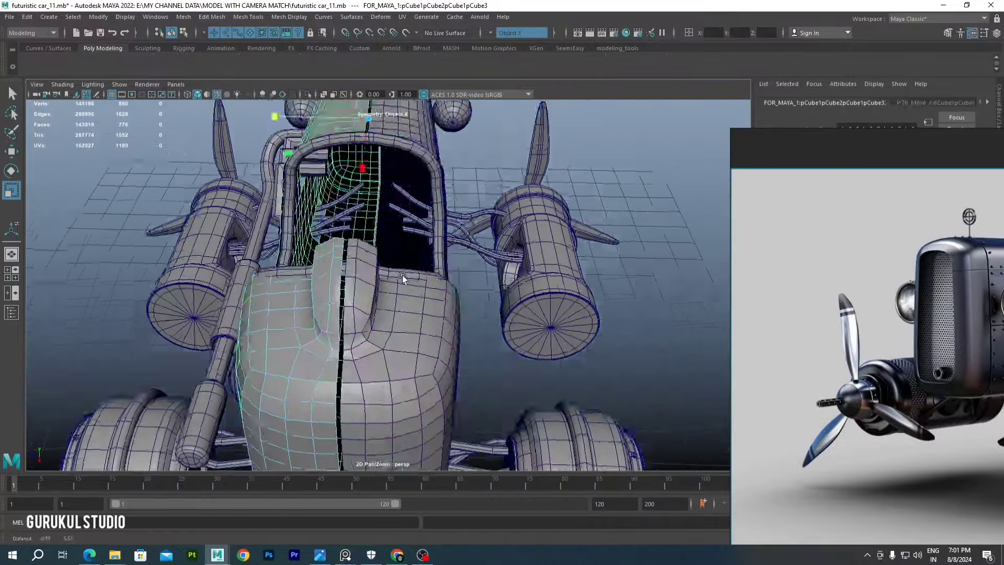
pyautogui.hotkey('shift', 'z')
pyautogui.hotkey('shift', 'z')
pyautogui.hotkey('shift', 'z')
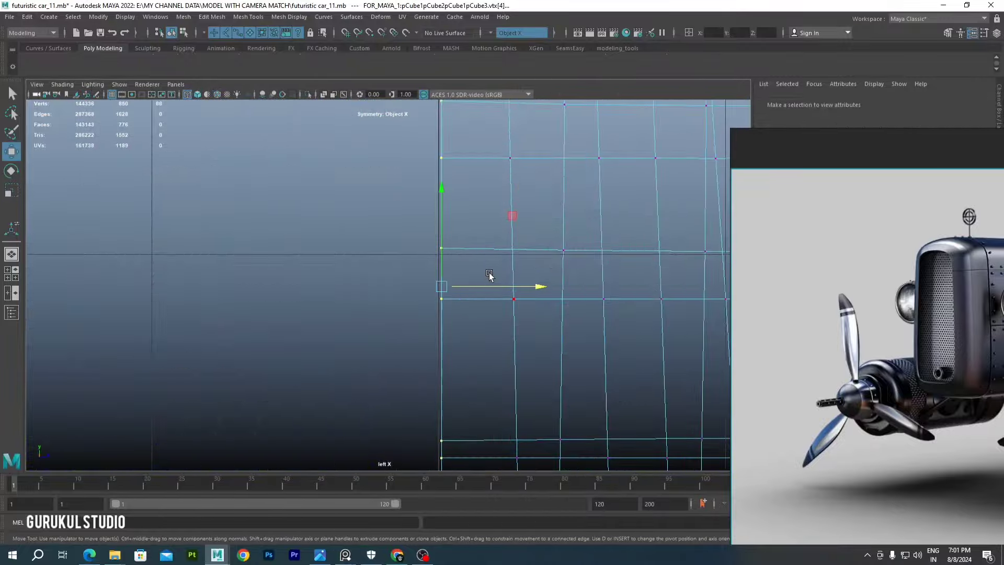
pyautogui.hotkey('shift', 'z')
pyautogui.hotkey('shift', 'z')
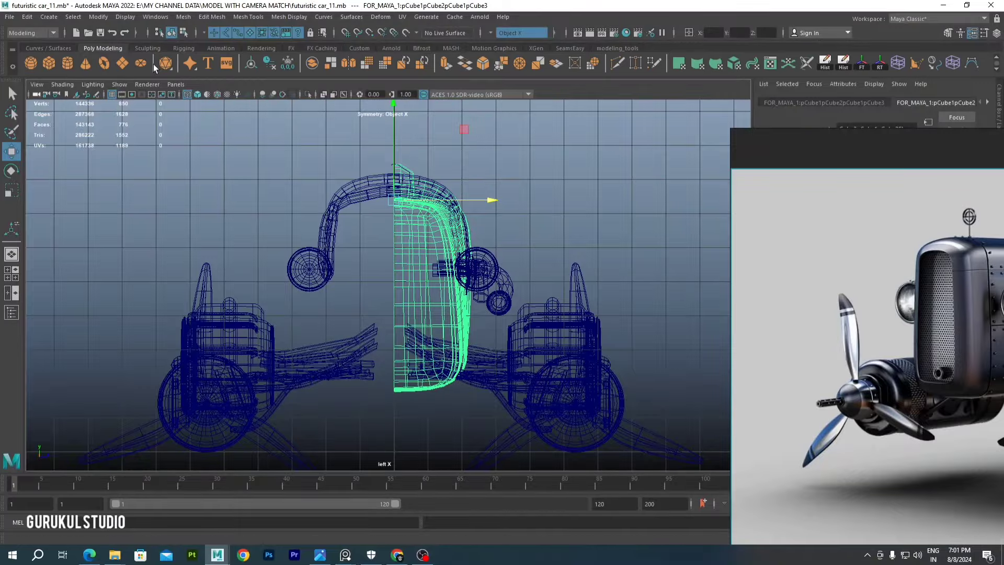
# Undo the mirrored body duplicate, the latest group change and the car's downward move
pyautogui.hotkey('ctrl', 'z')
pyautogui.hotkey('ctrl', 'z')
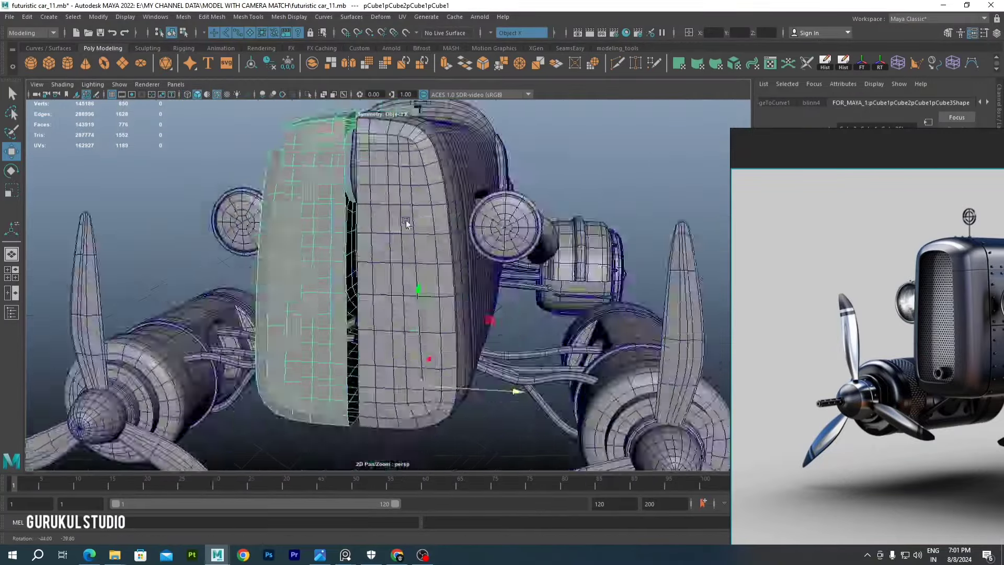
pyautogui.hotkey('ctrl', 'z')
pyautogui.hotkey('ctrl', 'z')
pyautogui.hotkey('ctrl', 'z')
pyautogui.hotkey('ctrl', 'z')
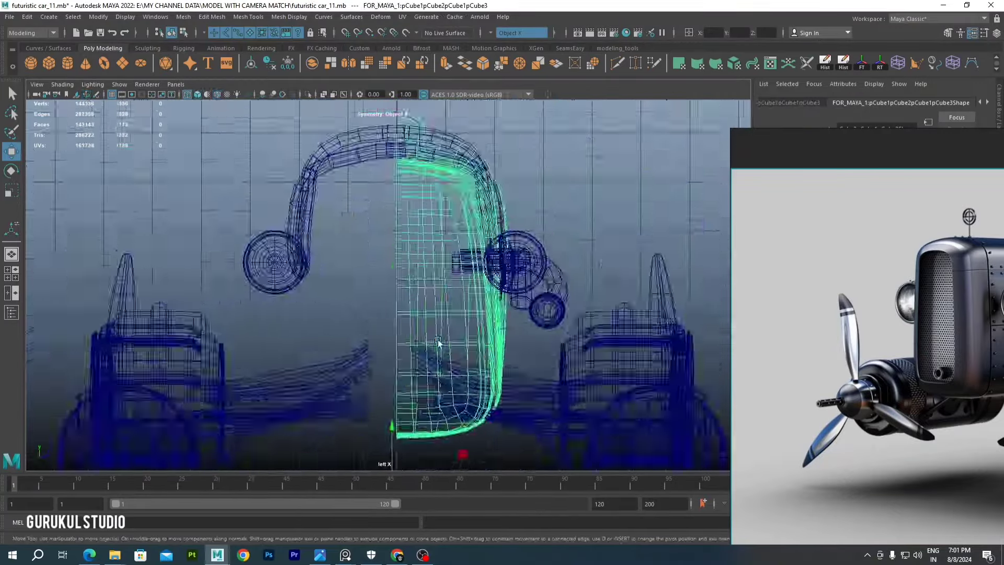
pyautogui.hotkey('ctrl', 'z')
pyautogui.hotkey('ctrl', 'z')
pyautogui.hotkey('ctrl', 'z')
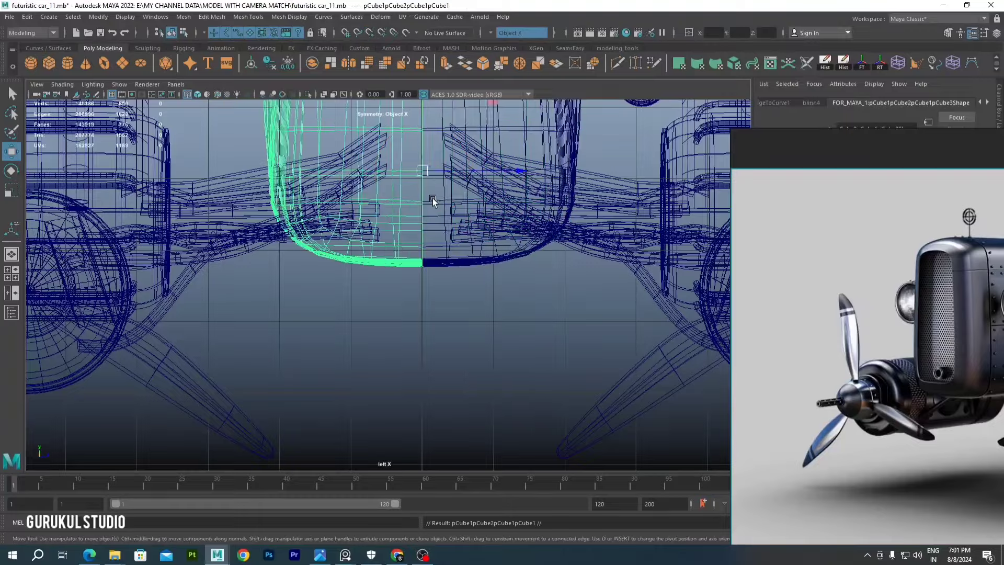
pyautogui.hotkey('ctrl', 'z')
pyautogui.hotkey('ctrl', 'z')
pyautogui.hotkey('ctrl', 'z')
pyautogui.hotkey('ctrl', 'z')
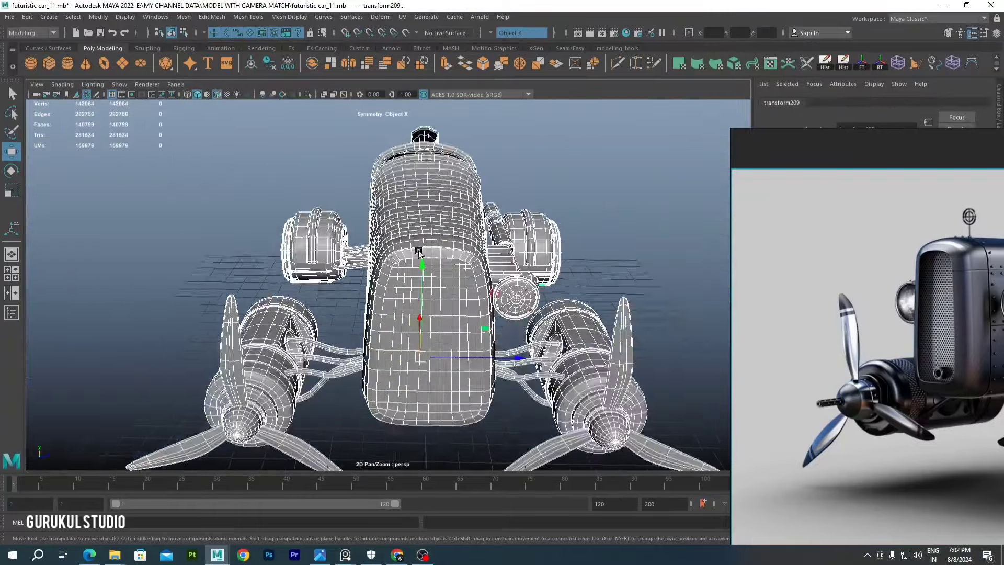
pyautogui.hotkey('ctrl', 'z')
pyautogui.hotkey('ctrl', 'z')
pyautogui.hotkey('ctrl', 'z')
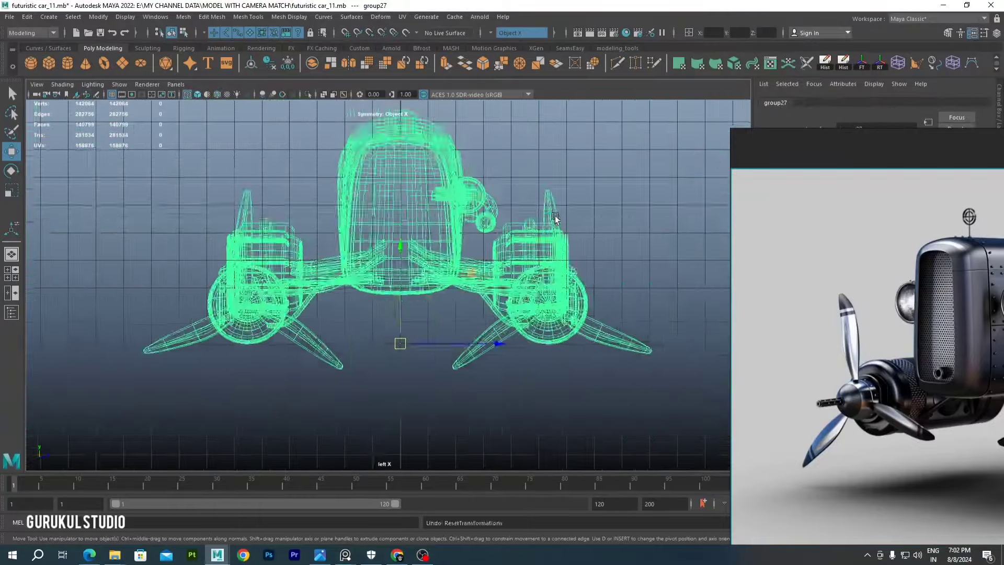
pyautogui.hotkey('ctrl', 'z')
pyautogui.hotkey('ctrl', 'z')
pyautogui.hotkey('ctrl', 'z')
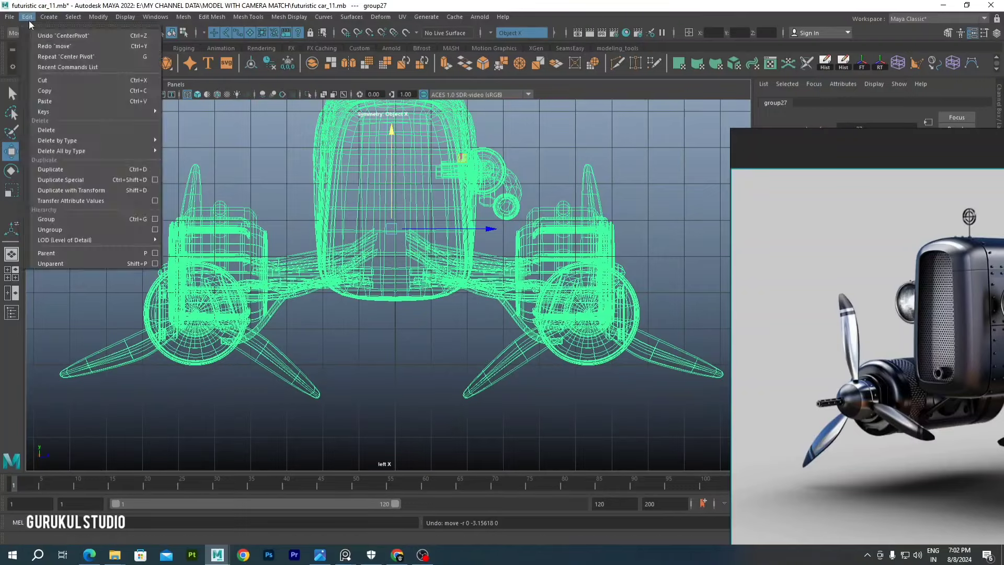
pyautogui.click(57, 35)
pyautogui.hotkey('ctrl', 'z')
pyautogui.hotkey('ctrl', 'z')
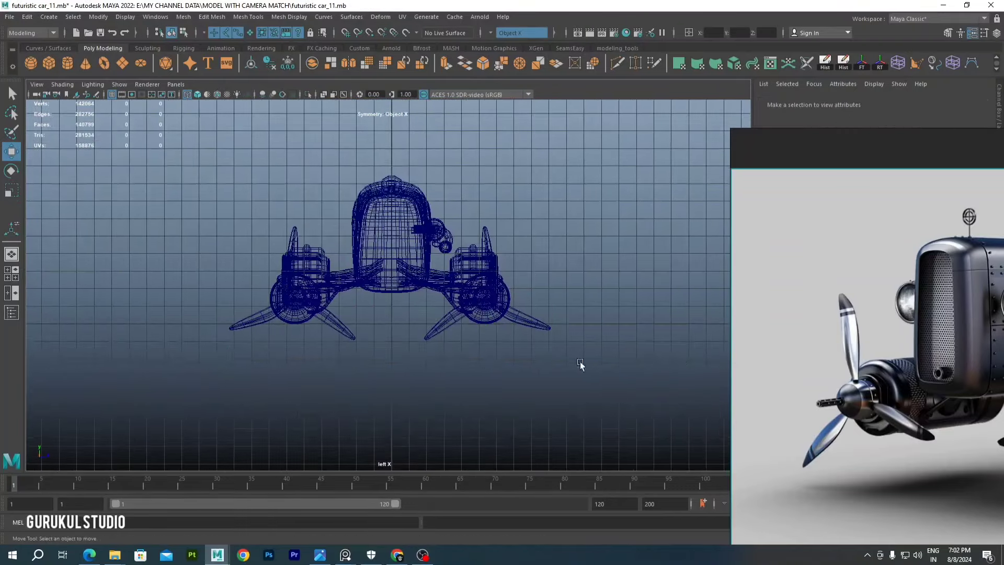
pyautogui.hotkey('ctrl', 'z')
# Isolate the separated body and inspect it in the full-screen perspective view
pyautogui.press('space')
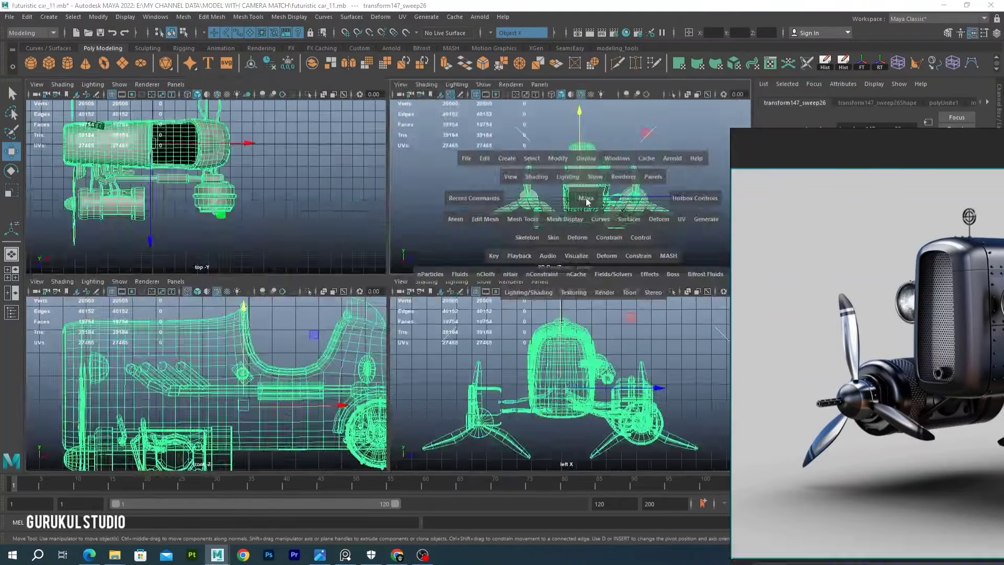
pyautogui.press('space')
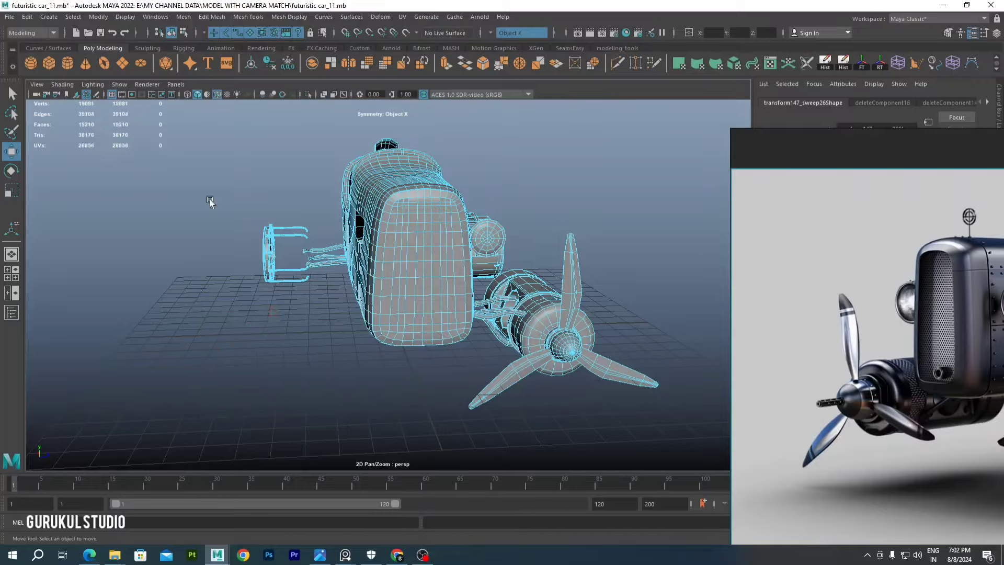
pyautogui.hotkey('ctrl', 'z')
pyautogui.hotkey('ctrl', 'z')
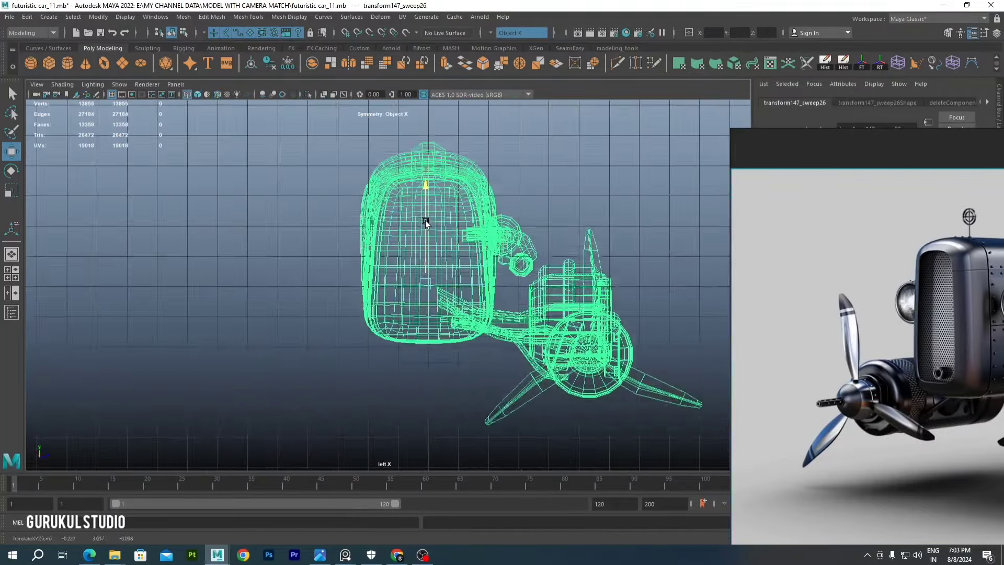
pyautogui.scroll(-5, 448, 285)
pyautogui.scroll(3, 432, 274)
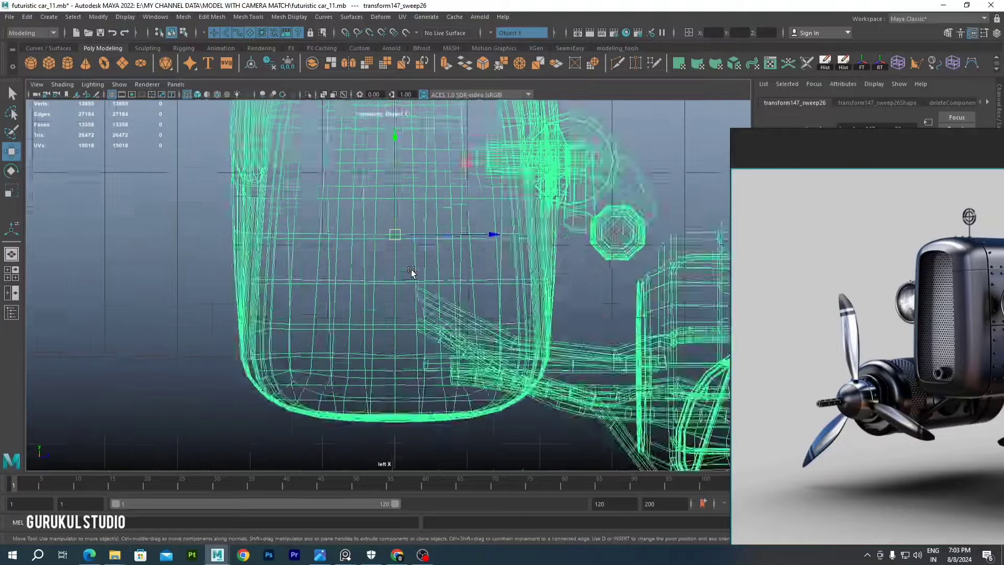
pyautogui.scroll(3, 410, 273)
pyautogui.scroll(5, 441, 231)
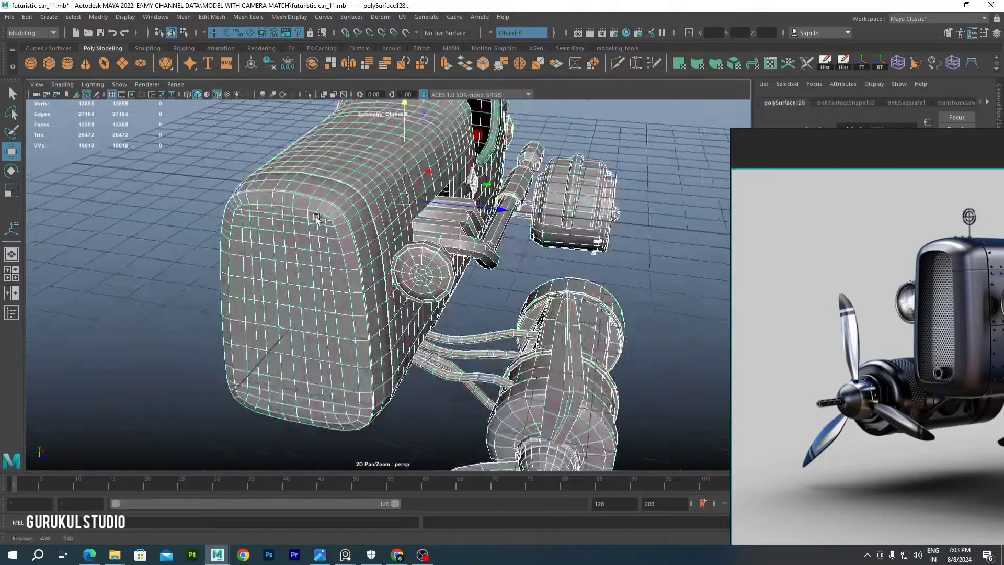
pyautogui.keyDown('alt'); pyautogui.moveTo(258, 107); pyautogui.dragTo(313, 183); pyautogui.keyUp('alt')
pyautogui.scroll(5, 313, 183)
# Select and frame the green-and-white strut and the lower strut
pyautogui.click(200, 221)
pyautogui.click(375, 245)
pyautogui.press('f')
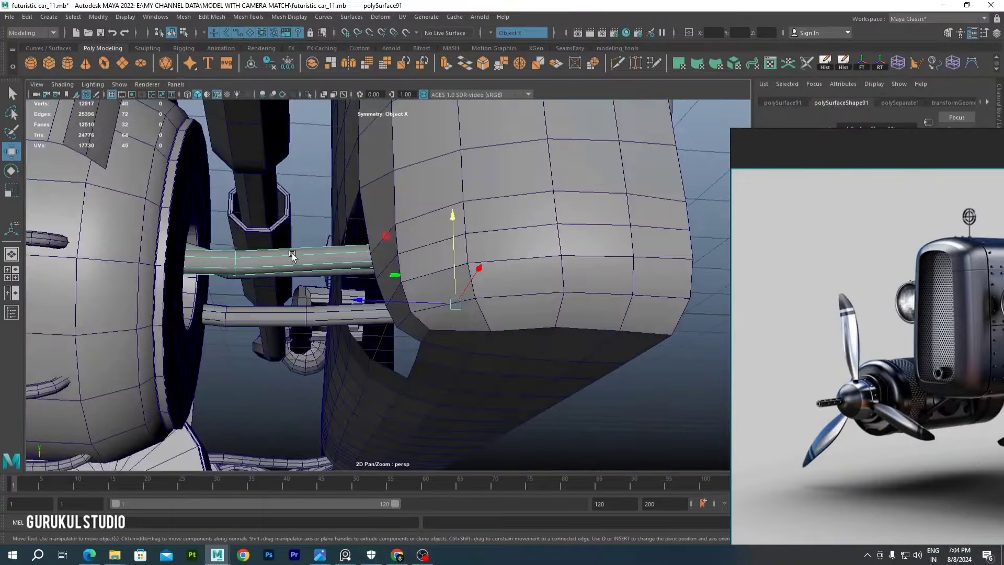
pyautogui.moveTo(353, 259)
pyautogui.keyDown('alt'); pyautogui.mouseDown()
pyautogui.moveTo(360, 245)
pyautogui.moveTo(365, 262)
pyautogui.moveTo(325, 318)
pyautogui.mouseUp(); pyautogui.keyUp('alt')
pyautogui.scroll(5, 365, 277)
pyautogui.click(361, 287)
pyautogui.press('f')
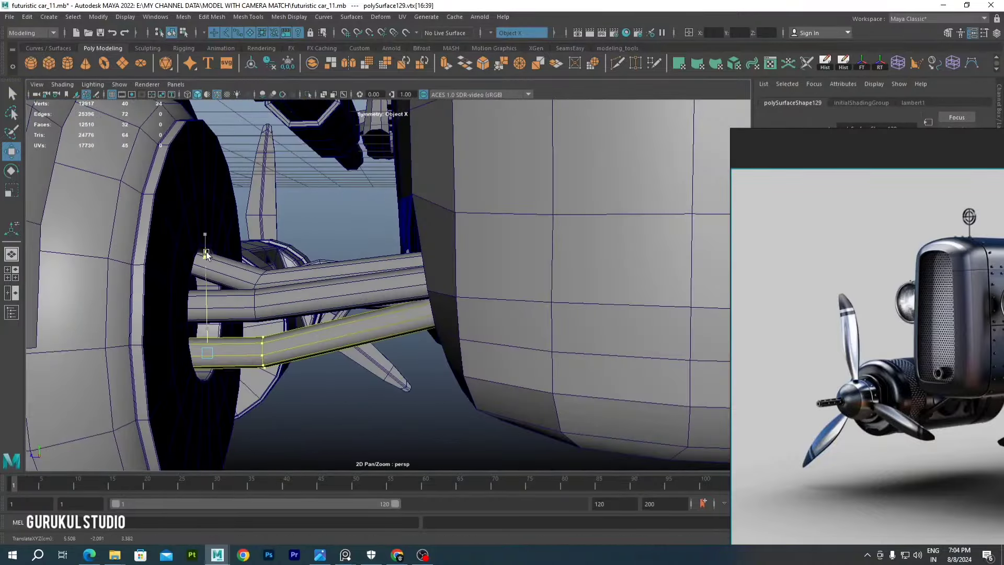
pyautogui.moveTo(206, 252)
pyautogui.keyDown('alt'); pyautogui.mouseDown()
pyautogui.moveTo(292, 219)
pyautogui.moveTo(432, 214)
pyautogui.mouseUp(); pyautogui.keyUp('alt')
pyautogui.scroll(5, 370, 184)
pyautogui.moveTo(316, 182)
pyautogui.keyDown('alt'); pyautogui.mouseDown()
pyautogui.moveTo(382, 224)
pyautogui.moveTo(314, 208)
pyautogui.mouseUp(); pyautogui.keyUp('alt')
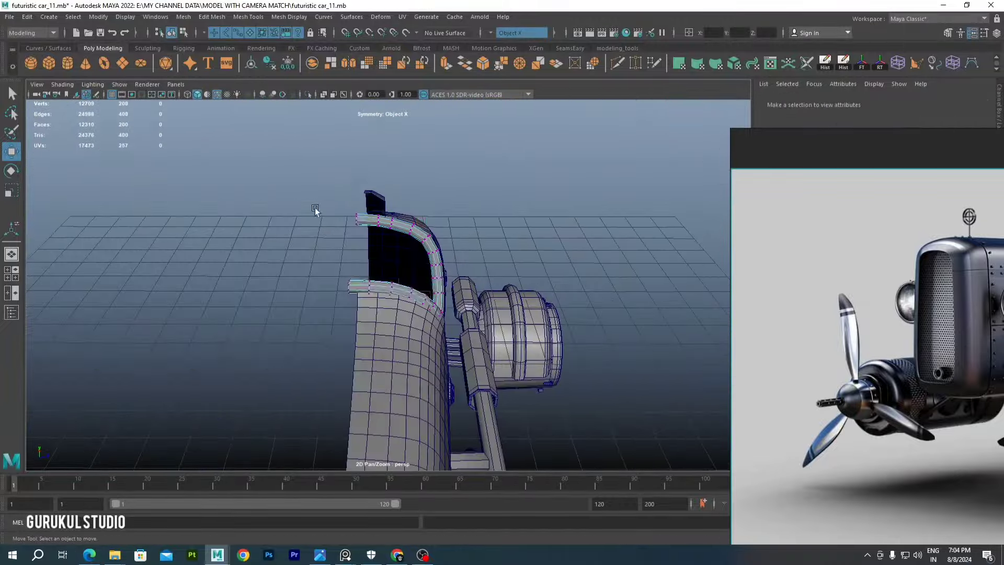
# In side view, move the selected end vertices toward the body centre line
pyautogui.press('space')
pyautogui.press('space')
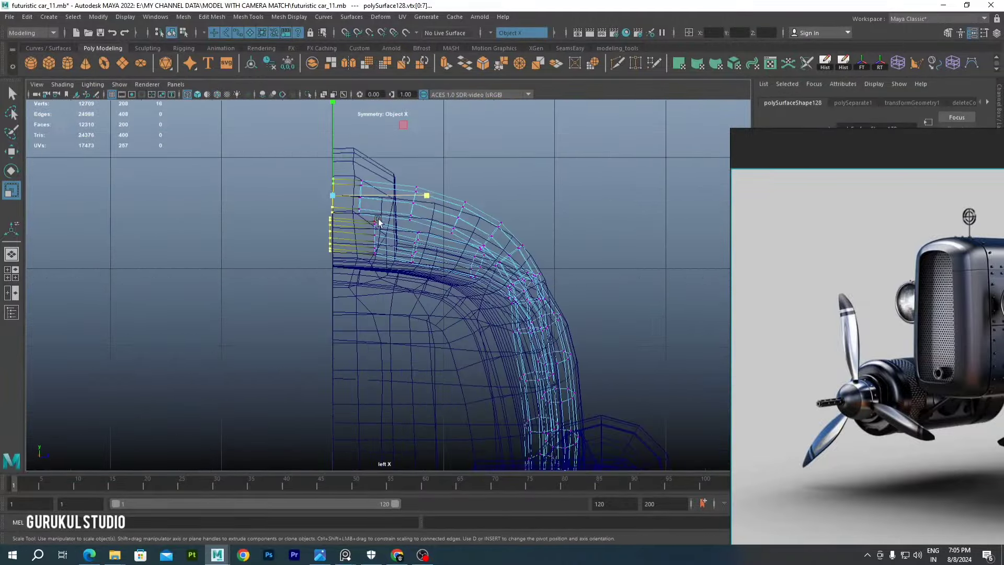
pyautogui.scroll(2, 366, 182)
pyautogui.press('w')
pyautogui.scroll(5, 390, 236)
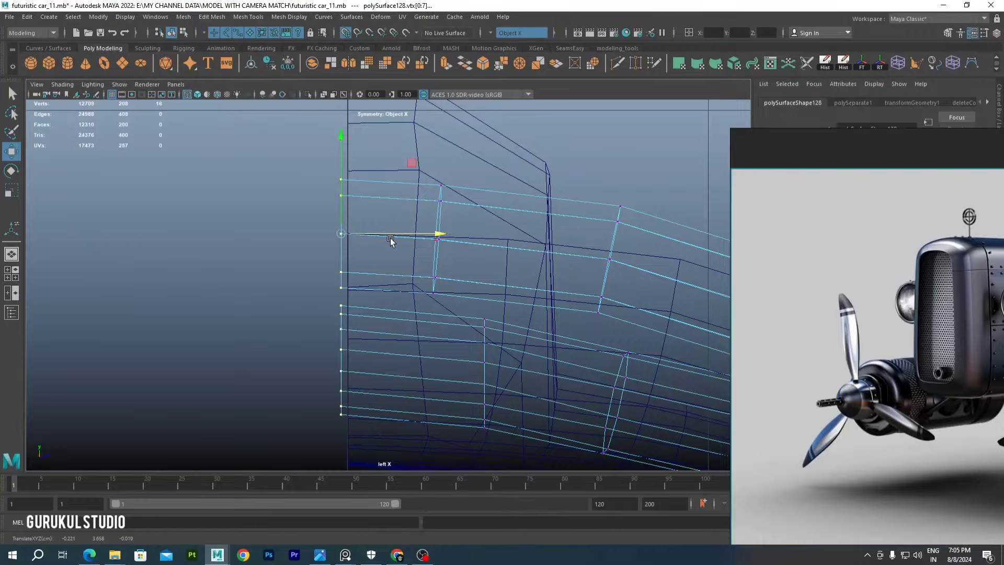
# Delete the old curved rim piece
pyautogui.press('space')
pyautogui.press('space')
pyautogui.moveTo(506, 200)
pyautogui.keyDown('alt'); pyautogui.mouseDown()
pyautogui.moveTo(406, 312)
pyautogui.moveTo(325, 342)
pyautogui.moveTo(297, 178)
pyautogui.mouseUp(); pyautogui.keyUp('alt')
pyautogui.press('F8')
pyautogui.press('Delete')
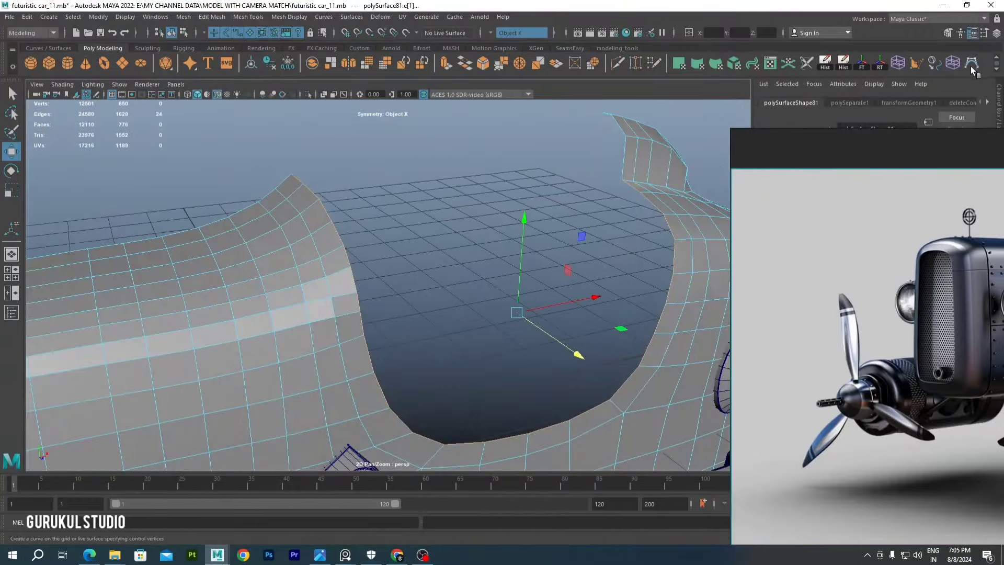
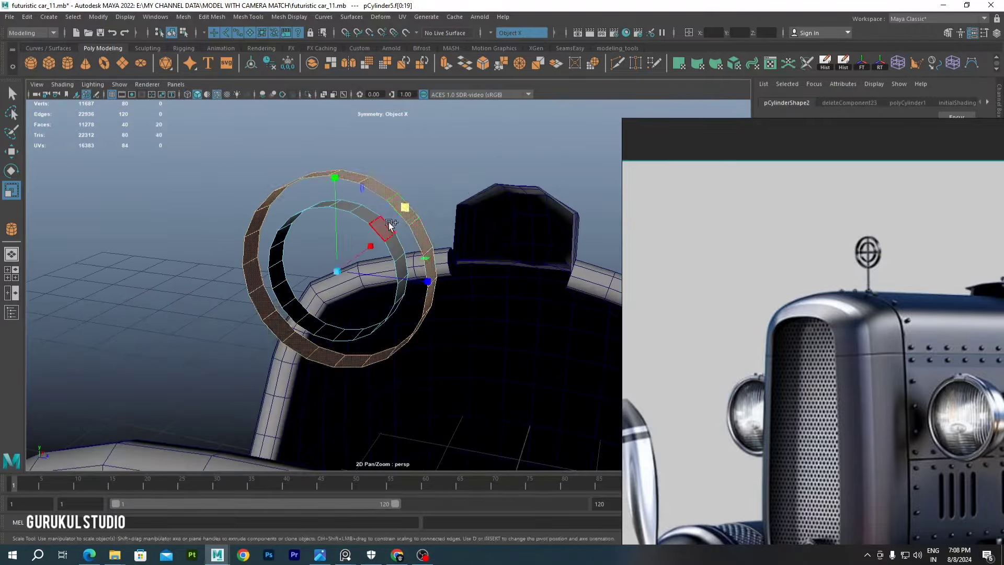
# Extrude the ring's selected faces and check the ring side-on
pyautogui.hotkey('ctrl', 'e')
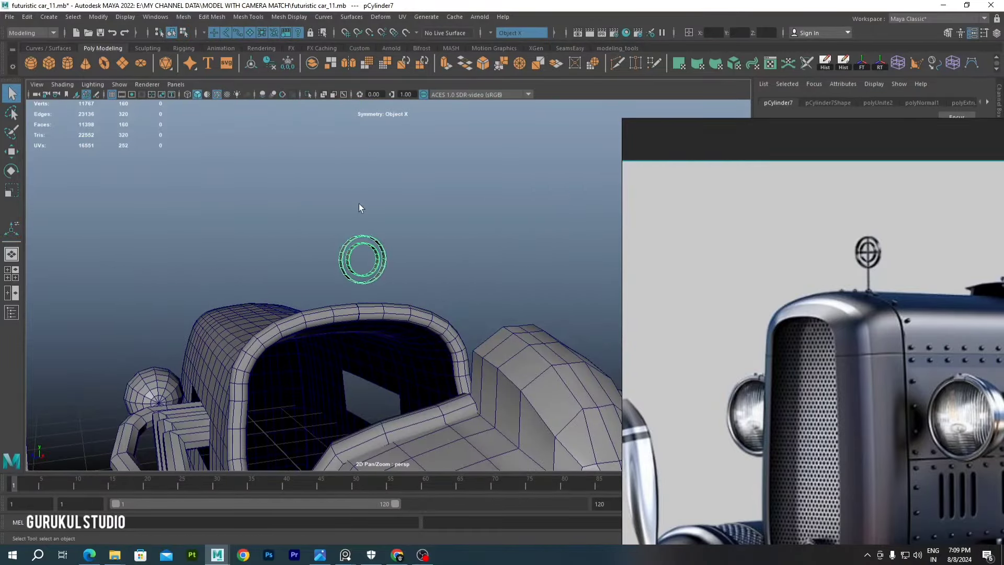
pyautogui.press('w')
pyautogui.moveTo(359, 207)
pyautogui.keyDown('alt'); pyautogui.mouseDown()
pyautogui.moveTo(264, 253)
pyautogui.moveTo(339, 247)
pyautogui.moveTo(319, 210)
pyautogui.mouseUp(); pyautogui.keyUp('alt')
pyautogui.press('space')
# Place a new polygon cylinder through the ring using the front view
pyautogui.press('space')
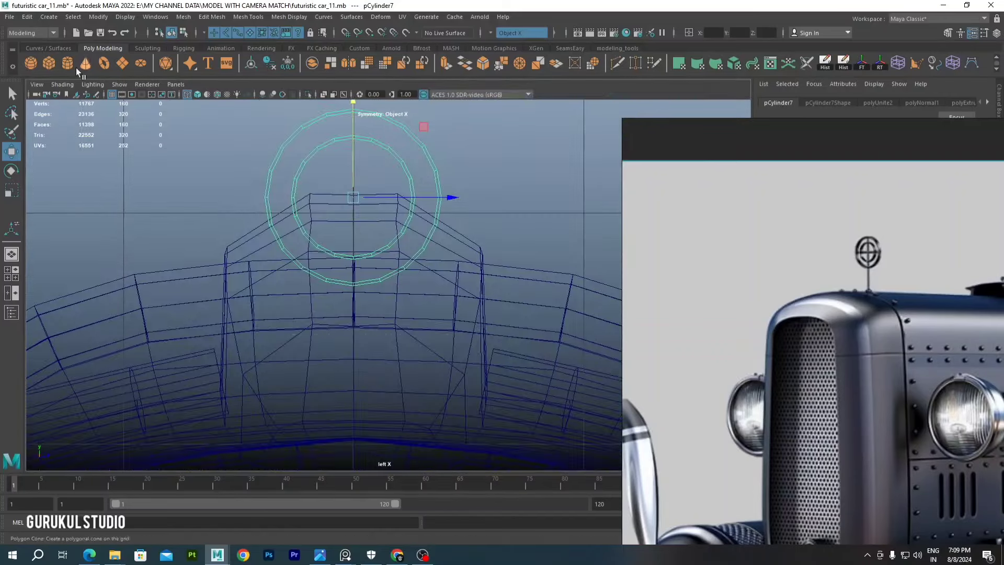
pyautogui.click(361, 196)
pyautogui.press('space')
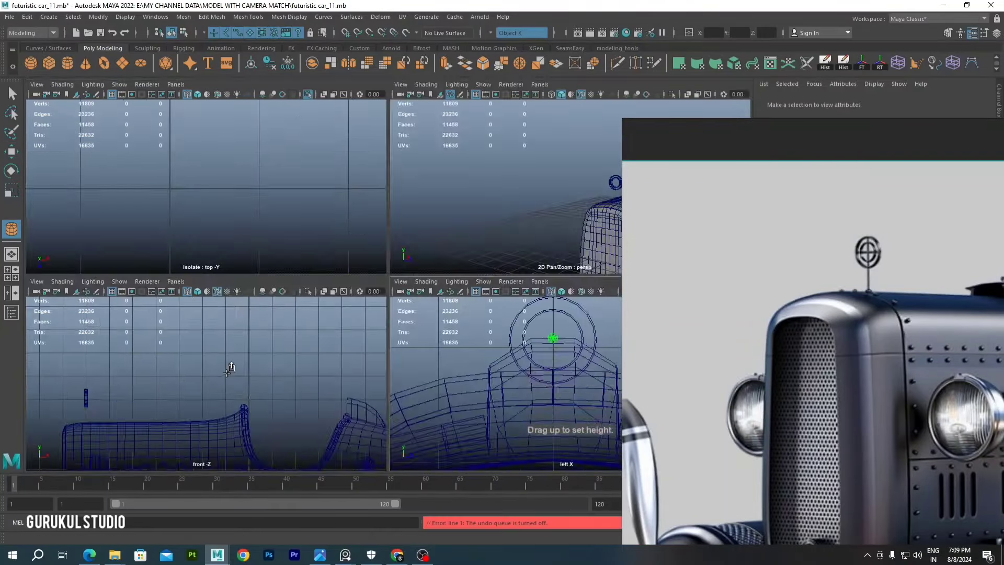
pyautogui.press('space')
pyautogui.press('w')
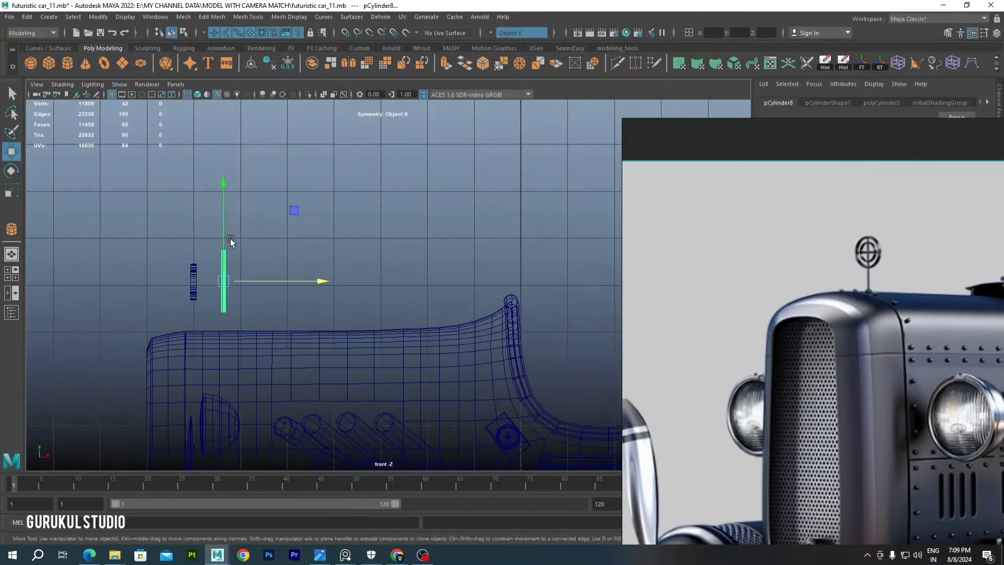
pyautogui.press('space')
pyautogui.press('space')
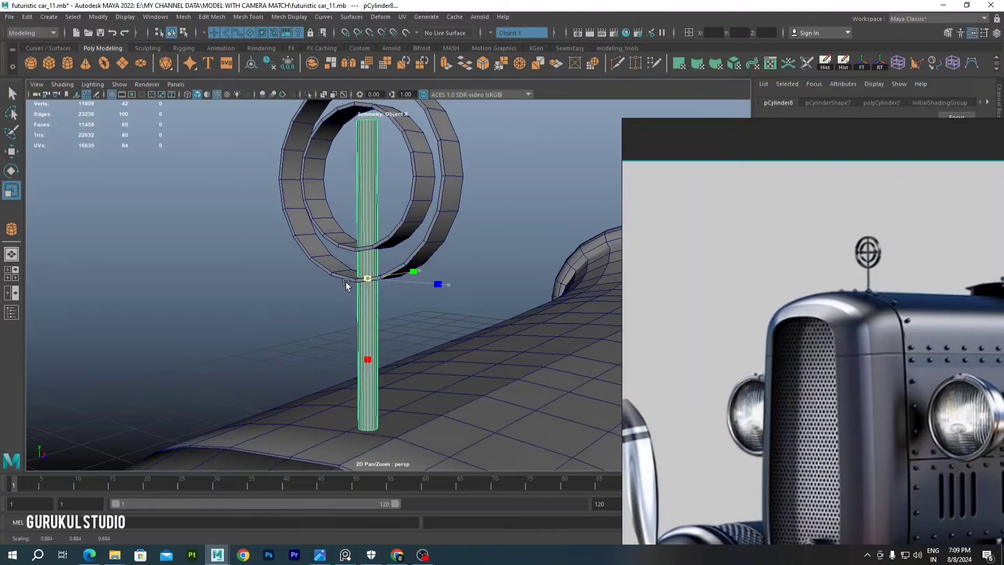
pyautogui.scroll(-5, 346, 282)
pyautogui.scroll(3, 388, 331)
pyautogui.moveTo(391, 342)
pyautogui.keyDown('alt'); pyautogui.mouseDown()
pyautogui.moveTo(382, 196)
pyautogui.moveTo(455, 171)
pyautogui.mouseUp(); pyautogui.keyUp('alt')
# Scale the cylinder down into a thin vertical post on the hood
pyautogui.press('F8')
pyautogui.scroll(3, 456, 171)
pyautogui.press('r')
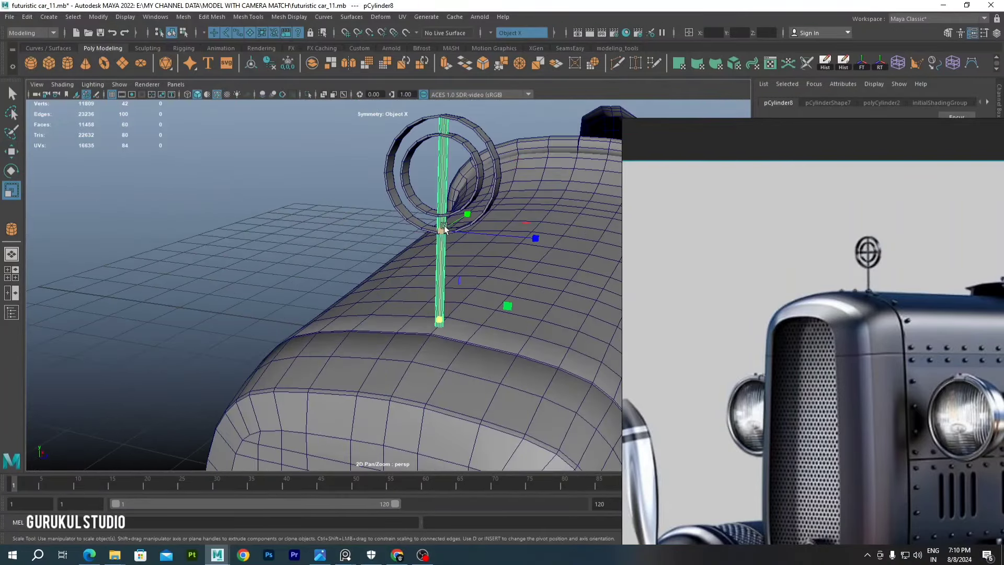
pyautogui.scroll(-2, 450, 153)
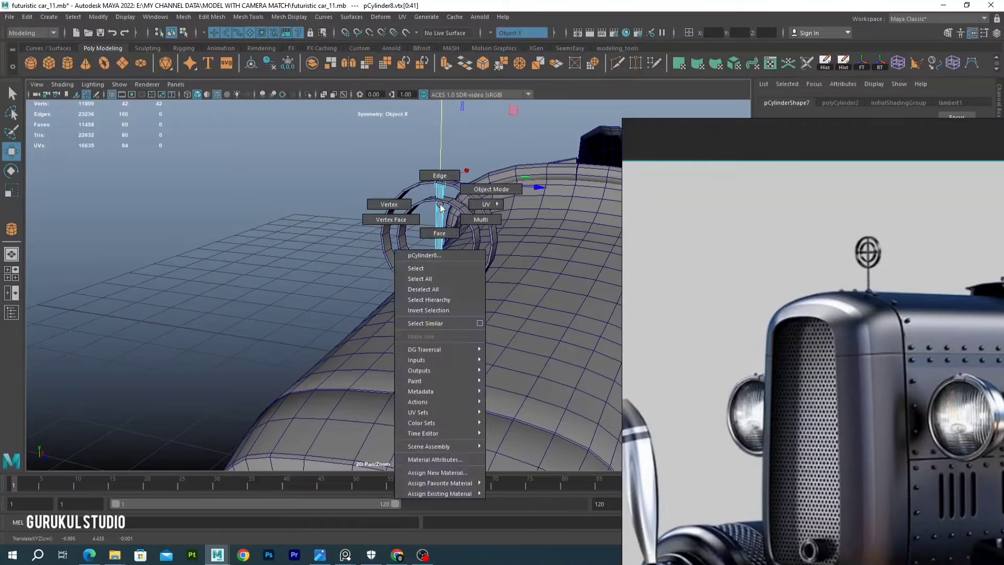
pyautogui.moveTo(437, 214); pyautogui.dragTo(437, 194, button='right')
pyautogui.scroll(-3, 397, 251)
# Duplicate the post and rotate the copy 90° into a horizontal crossbar
pyautogui.hotkey('ctrl', 'd')
pyautogui.press('e')
pyautogui.moveTo(447, 215)
pyautogui.mouseDown()
pyautogui.moveTo(349, 260)
pyautogui.moveTo(485, 269)
pyautogui.moveTo(288, 280)
pyautogui.moveTo(369, 247)
pyautogui.moveTo(266, 226)
pyautogui.mouseUp()
pyautogui.press('w')
pyautogui.press('f')
pyautogui.hotkey('ctrl', 'F9')
pyautogui.click(287, 280)
# Select the ring and post together and review the ornament on the car
pyautogui.moveTo(269, 379)
pyautogui.keyDown('alt'); pyautogui.mouseDown()
pyautogui.moveTo(165, 272)
pyautogui.moveTo(453, 345)
pyautogui.mouseUp(); pyautogui.keyUp('alt')
pyautogui.keyDown('shift'); pyautogui.click(164, 271); pyautogui.keyUp('shift')
pyautogui.press('space')
pyautogui.scroll(-3, 222, 112)
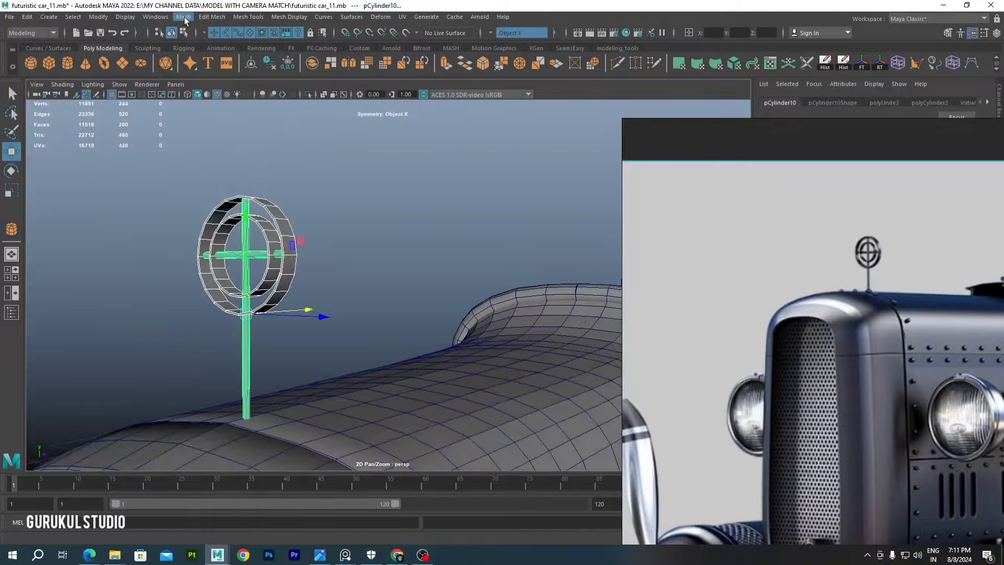
pyautogui.click(414, 246)
pyautogui.moveTo(415, 246)
pyautogui.keyDown('alt'); pyautogui.mouseDown()
pyautogui.moveTo(403, 277)
pyautogui.moveTo(523, 293)
pyautogui.mouseUp(); pyautogui.keyUp('alt')
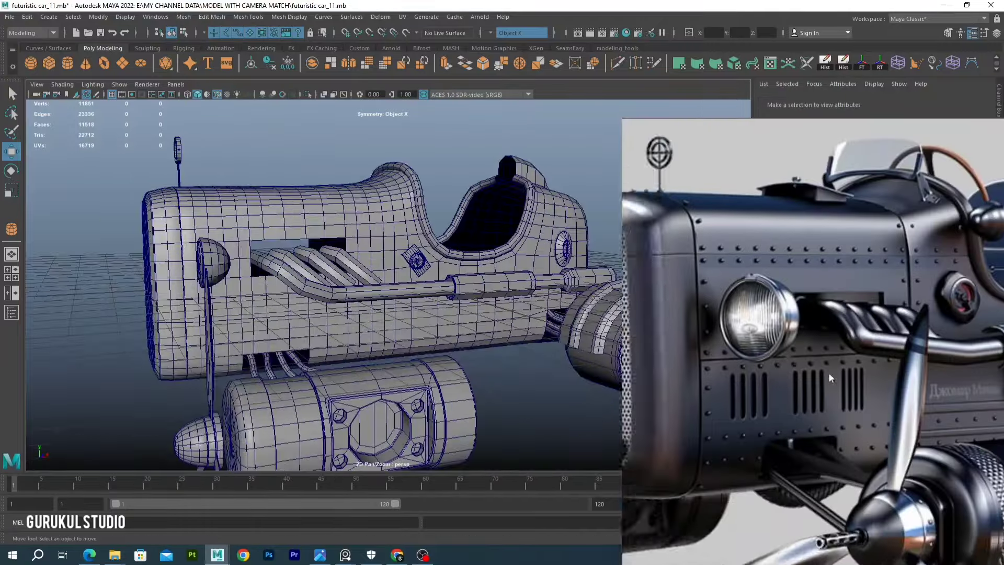
# Draw a polygon cylinder between the body and the lower engine pod in the side view
pyautogui.scroll(-3, 848, 314)
pyautogui.scroll(-3, 833, 303)
pyautogui.scroll(-2, 833, 304)
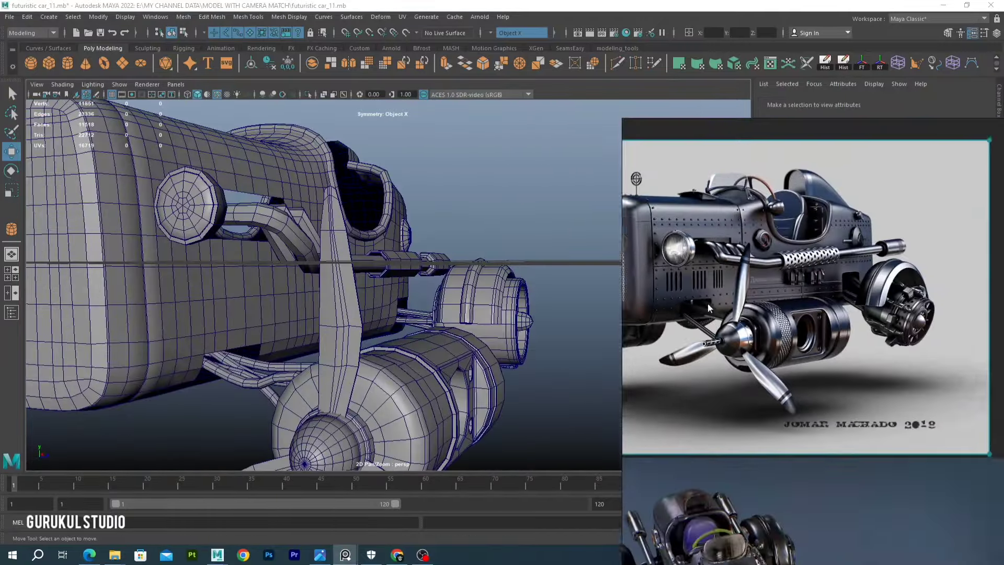
pyautogui.click(12, 228)
pyautogui.press('space')
pyautogui.press('space')
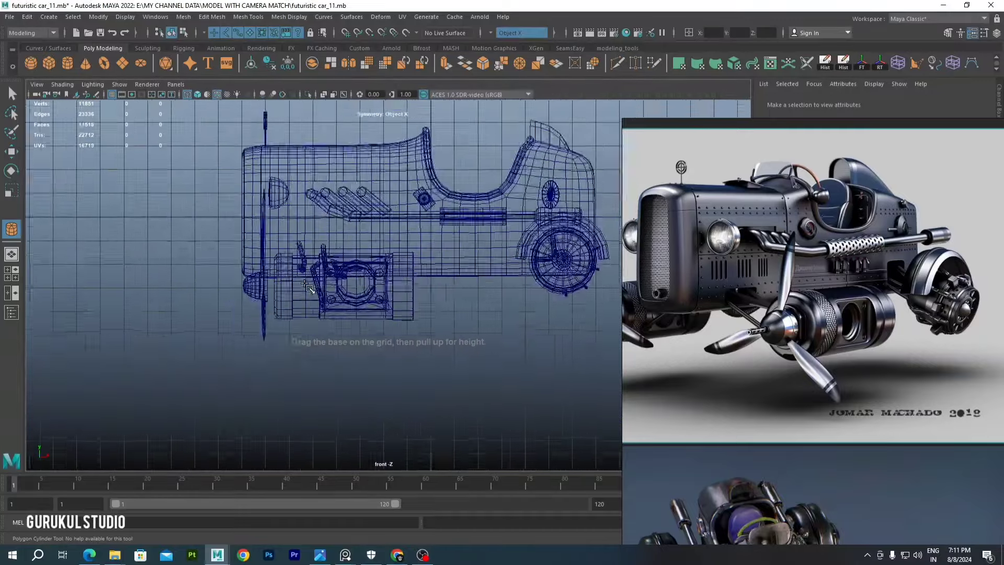
pyautogui.scroll(3, 451, 377)
pyautogui.press('space')
pyautogui.press('space')
pyautogui.moveTo(311, 340); pyautogui.dragTo(369, 349)
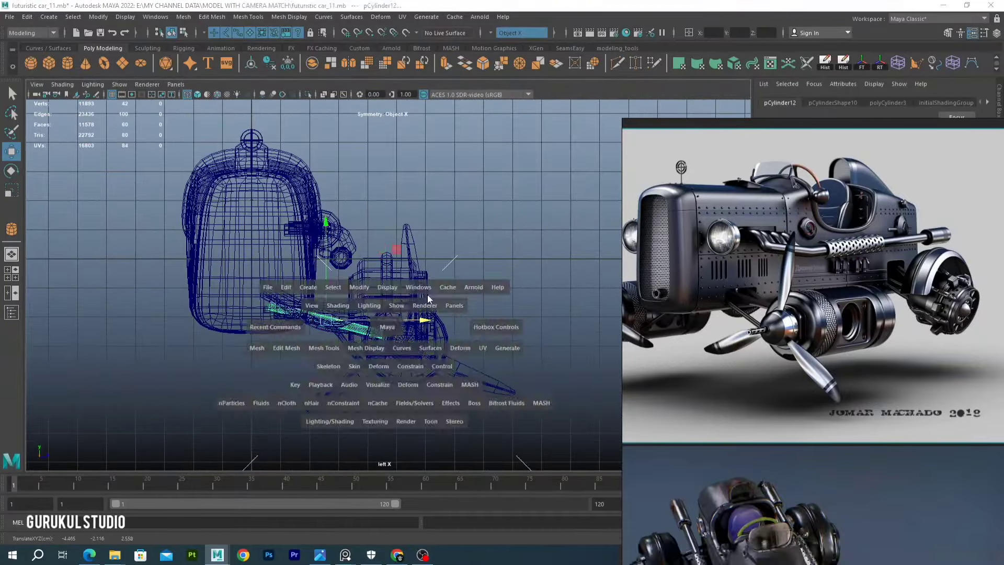
pyautogui.press('space')
# Tilt the cylinder to match the struts, duplicate it and move the copy into place
pyautogui.scroll(3, 314, 293)
pyautogui.moveTo(272, 294); pyautogui.dragTo(287, 287)
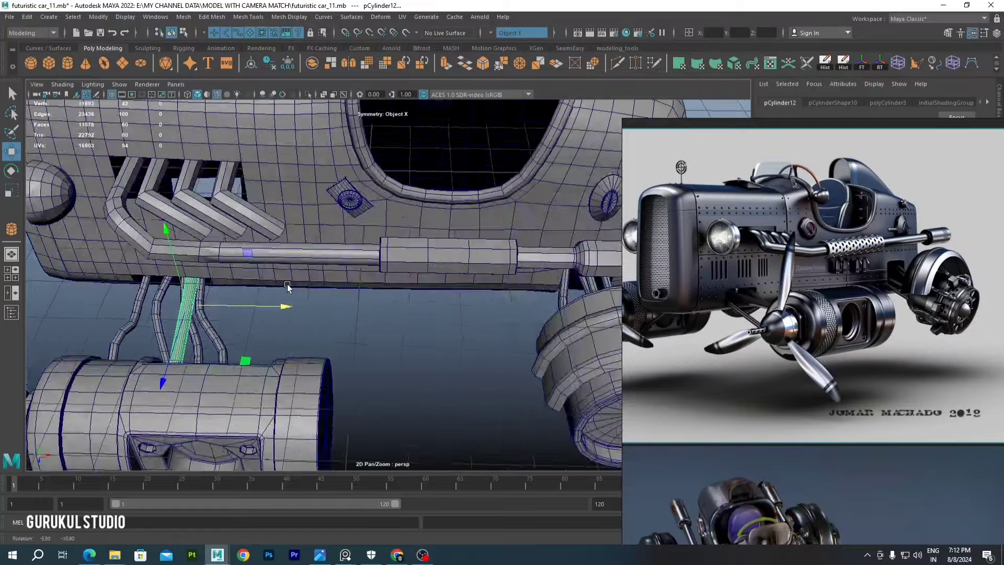
pyautogui.hotkey('ctrl', 'd')
pyautogui.scroll(-3, 281, 325)
pyautogui.keyDown('alt'); pyautogui.moveTo(281, 325); pyautogui.dragTo(401, 301); pyautogui.keyUp('alt')
pyautogui.scroll(3, 401, 301)
pyautogui.moveTo(418, 335)
pyautogui.mouseDown()
pyautogui.moveTo(446, 324)
pyautogui.moveTo(465, 357)
pyautogui.moveTo(416, 265)
pyautogui.mouseUp()
pyautogui.press('r')
pyautogui.press('w')
pyautogui.moveTo(415, 266); pyautogui.dragTo(416, 351, button='right')
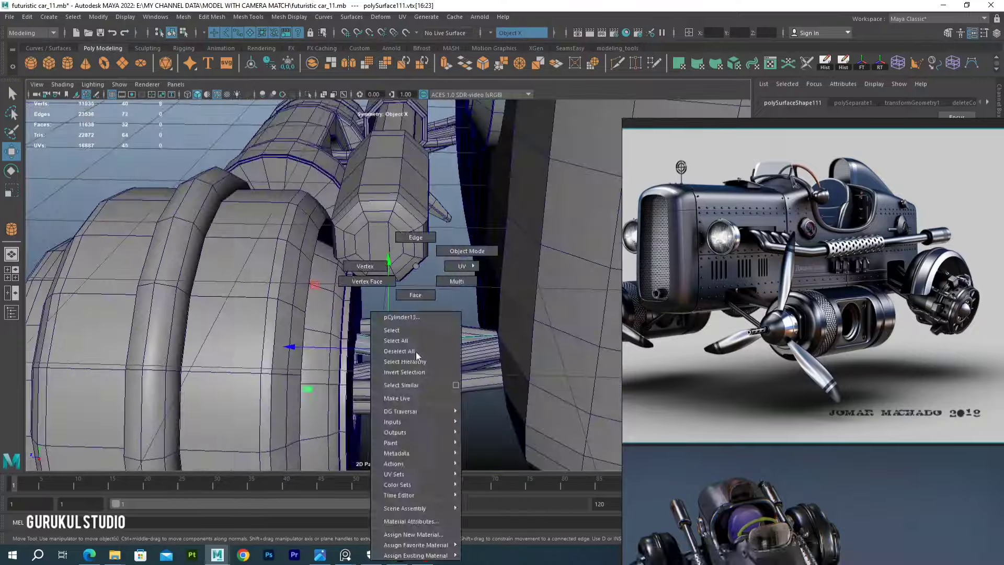
# Deselect everything and inspect the car, selecting the propeller nose cone
pyautogui.click(416, 351)
pyautogui.scroll(-5, 446, 287)
pyautogui.moveTo(445, 287)
pyautogui.keyDown('alt'); pyautogui.mouseDown()
pyautogui.moveTo(357, 294)
pyautogui.moveTo(400, 274)
pyautogui.mouseUp(); pyautogui.keyUp('alt')
pyautogui.scroll(-3, 251, 201)
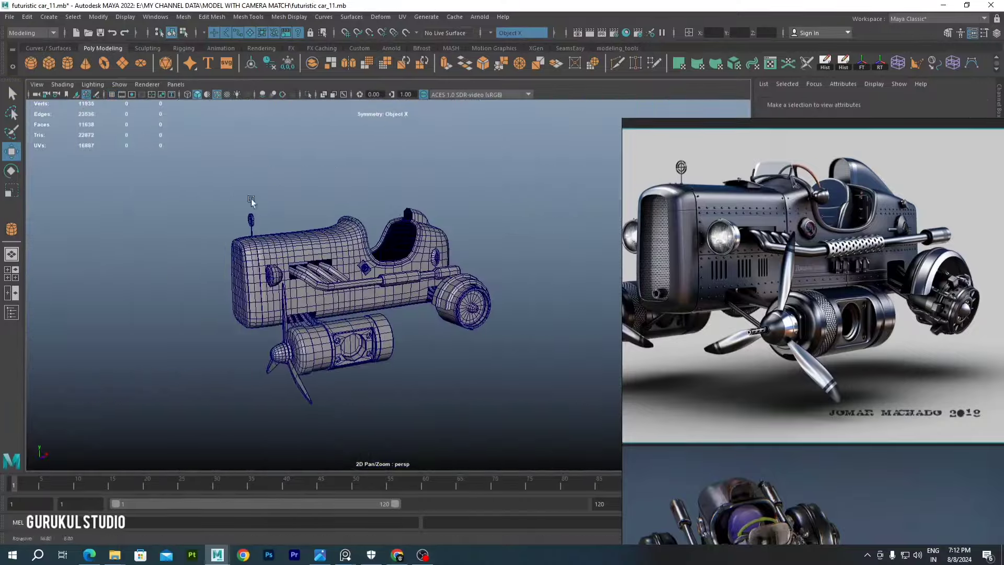
pyautogui.scroll(5, 381, 277)
pyautogui.scroll(3, 355, 262)
pyautogui.click(335, 246)
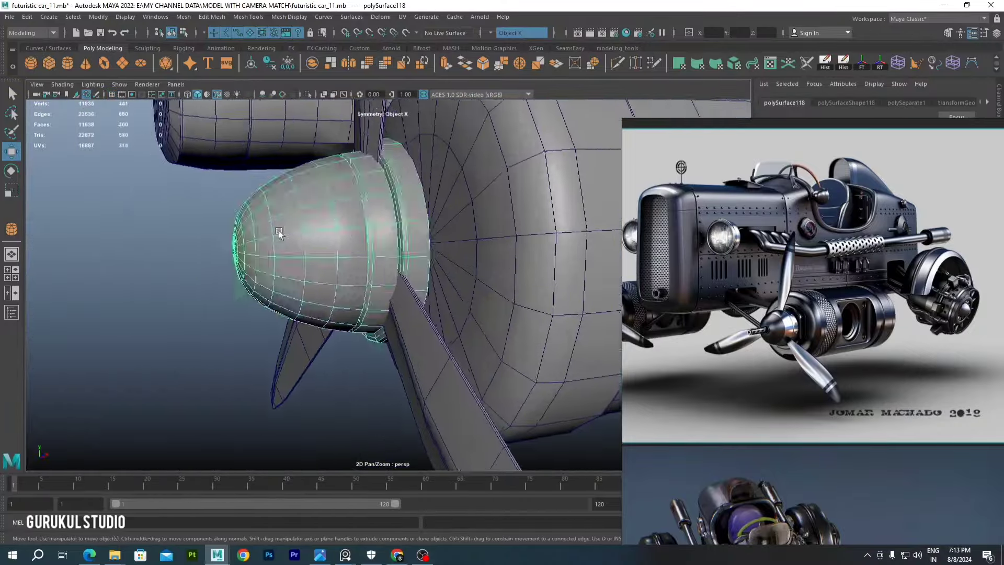
pyautogui.moveTo(335, 246)
pyautogui.keyDown('alt'); pyautogui.mouseDown()
pyautogui.moveTo(339, 232)
pyautogui.moveTo(518, 115)
pyautogui.mouseUp(); pyautogui.keyUp('alt')
pyautogui.scroll(-2, 339, 232)
# Inspect the lower engine cylinder and side-pipe sleeve, then pick a face on the cockpit side panel
pyautogui.click(402, 272)
pyautogui.scroll(-2, 396, 280)
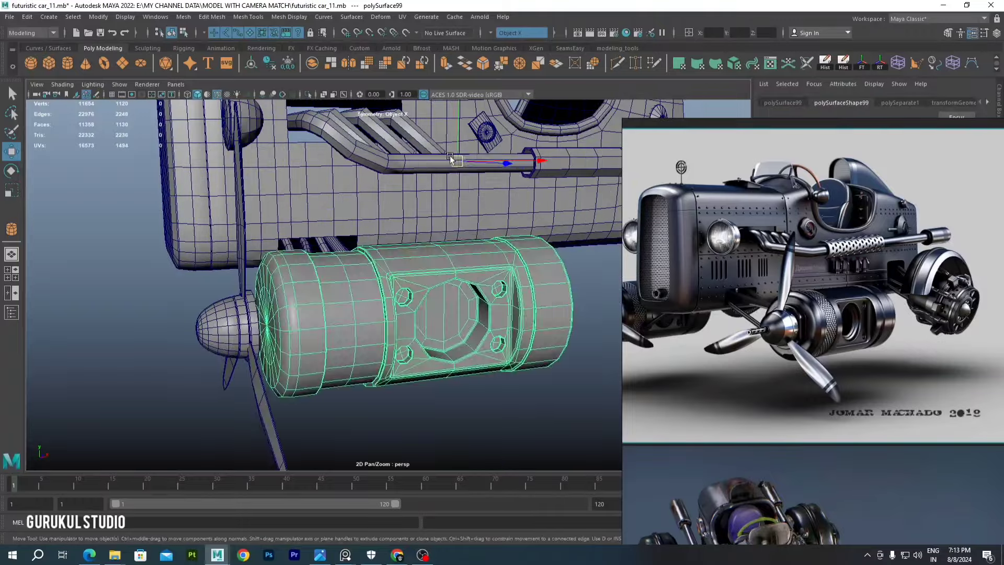
pyautogui.keyDown('alt'); pyautogui.moveTo(397, 280); pyautogui.dragTo(247, 264); pyautogui.keyUp('alt')
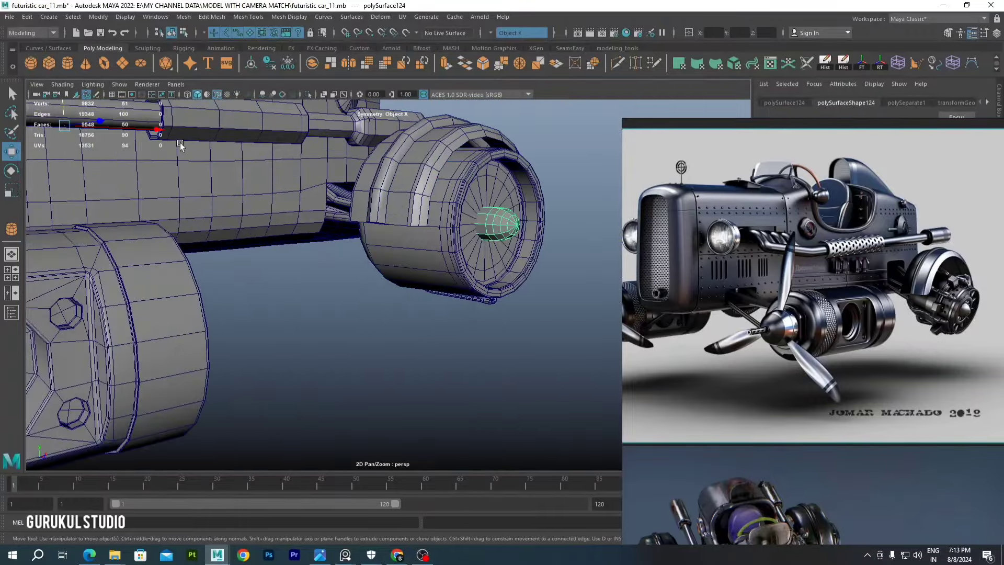
pyautogui.scroll(-3, 360, 238)
pyautogui.keyDown('alt'); pyautogui.moveTo(359, 238); pyautogui.dragTo(297, 251); pyautogui.keyUp('alt')
pyautogui.click(298, 251)
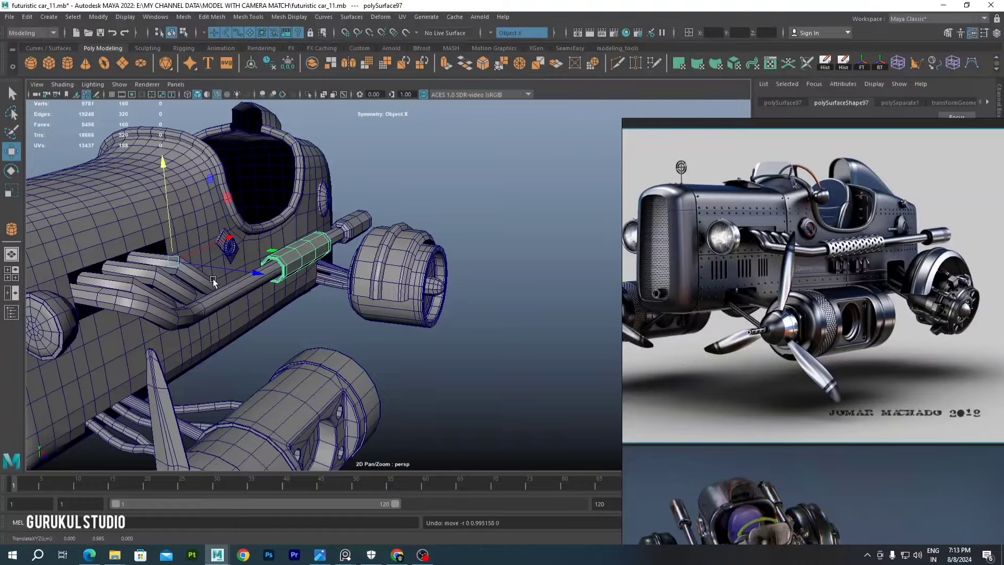
pyautogui.scroll(-5, 213, 282)
pyautogui.scroll(5, 213, 283)
pyautogui.moveTo(213, 282)
pyautogui.keyDown('alt'); pyautogui.mouseDown()
pyautogui.moveTo(291, 241)
pyautogui.moveTo(784, 273)
pyautogui.mouseUp(); pyautogui.keyUp('alt')
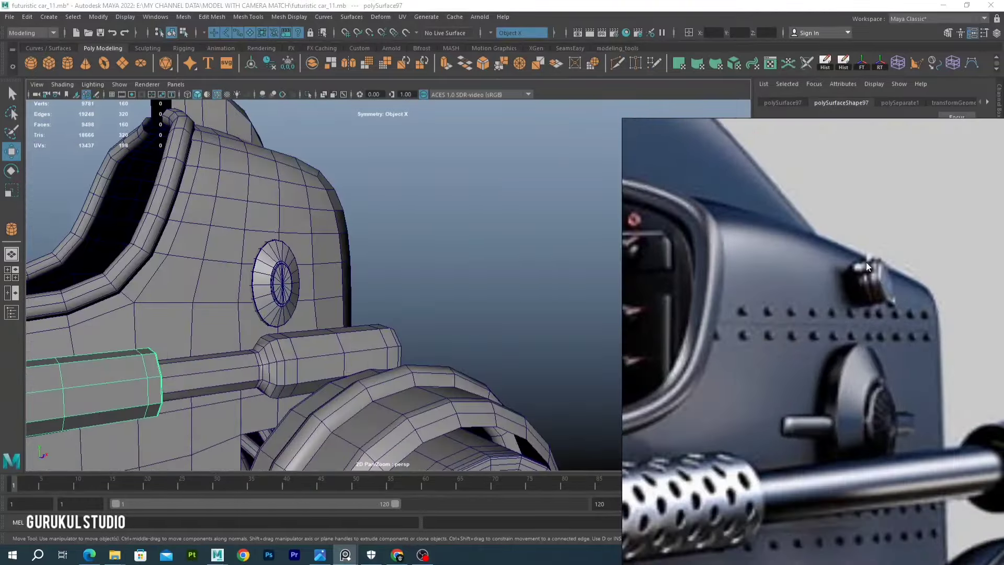
pyautogui.moveTo(473, 306)
pyautogui.keyDown('alt'); pyautogui.mouseDown()
pyautogui.moveTo(304, 231)
pyautogui.moveTo(314, 220)
pyautogui.moveTo(279, 242)
pyautogui.moveTo(293, 277)
pyautogui.moveTo(380, 370)
pyautogui.moveTo(366, 340)
pyautogui.mouseUp(); pyautogui.keyUp('alt')
pyautogui.click(350, 251)
# Select the small side-panel cylinder and pick an edge on it
pyautogui.keyDown('alt'); pyautogui.moveTo(366, 340); pyautogui.dragTo(393, 365, button='right'); pyautogui.keyUp('alt')
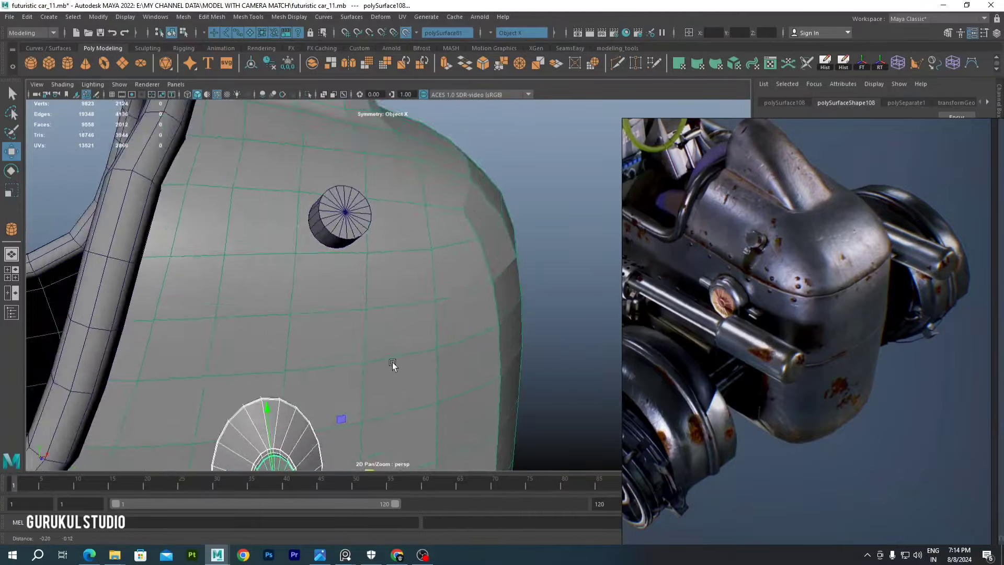
pyautogui.click(340, 214)
pyautogui.keyDown('alt'); pyautogui.moveTo(340, 214); pyautogui.dragTo(366, 251); pyautogui.keyUp('alt')
pyautogui.moveTo(366, 251)
pyautogui.keyDown('alt'); pyautogui.mouseDown(button='right')
pyautogui.moveTo(380, 227)
pyautogui.moveTo(378, 270)
pyautogui.mouseUp(button='right'); pyautogui.keyUp('alt')
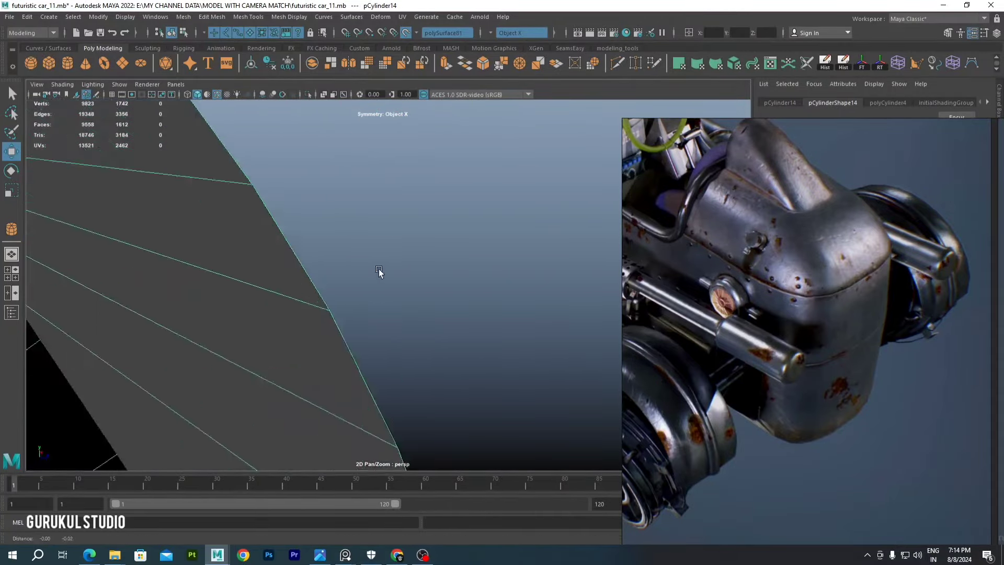
pyautogui.keyDown('alt'); pyautogui.moveTo(378, 271); pyautogui.dragTo(262, 223); pyautogui.keyUp('alt')
pyautogui.click(263, 224)
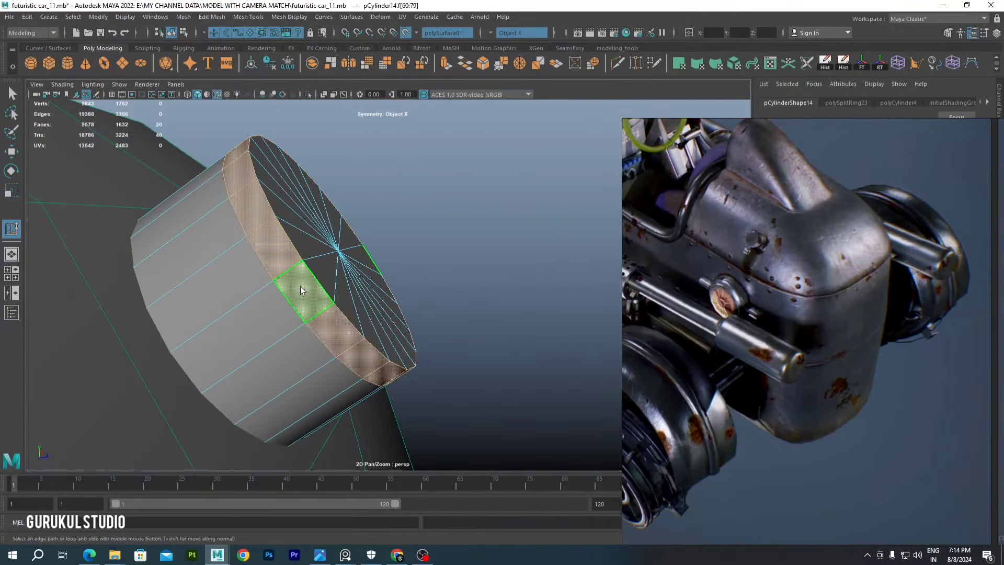
# Extrude the cylinder's face and check it in isolation before showing the full car
pyautogui.keyDown('shift'); pyautogui.moveTo(332, 270); pyautogui.dragTo(329, 281, button='right'); pyautogui.keyUp('shift')
pyautogui.hotkey('ctrl', '1')
pyautogui.moveTo(329, 281)
pyautogui.keyDown('alt'); pyautogui.mouseDown()
pyautogui.moveTo(393, 222)
pyautogui.moveTo(243, 251)
pyautogui.moveTo(271, 274)
pyautogui.mouseUp(); pyautogui.keyUp('alt')
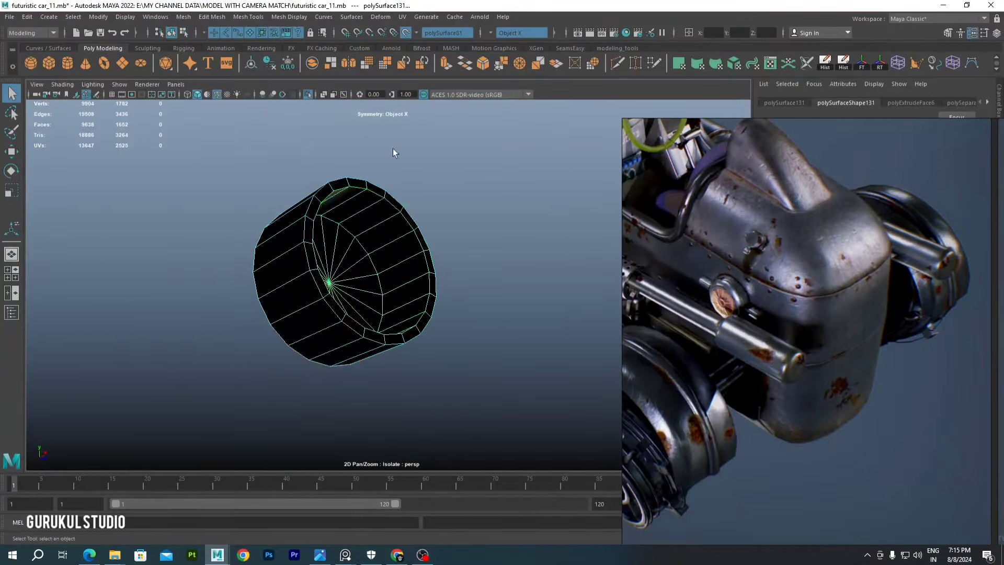
pyautogui.click(328, 96)
# Undo the extra cockpit rim edge extrusion and view the car from the front side
pyautogui.moveTo(369, 222); pyautogui.dragTo(407, 210, button='right')
pyautogui.moveTo(407, 210)
pyautogui.keyDown('alt'); pyautogui.mouseDown()
pyautogui.moveTo(372, 247)
pyautogui.moveTo(321, 184)
pyautogui.mouseUp(); pyautogui.keyUp('alt')
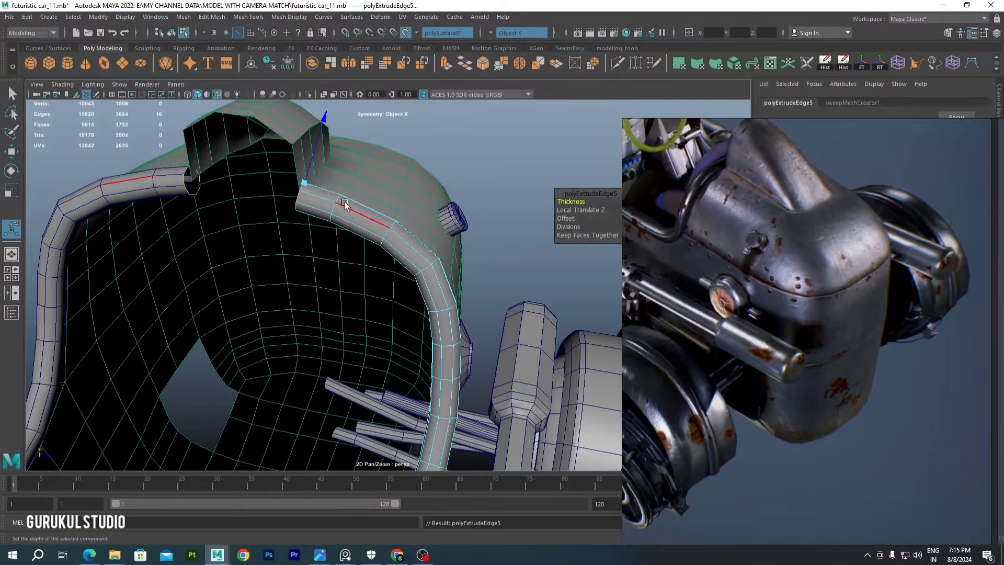
pyautogui.hotkey('ctrl', 'z')
pyautogui.scroll(-5, 378, 206)
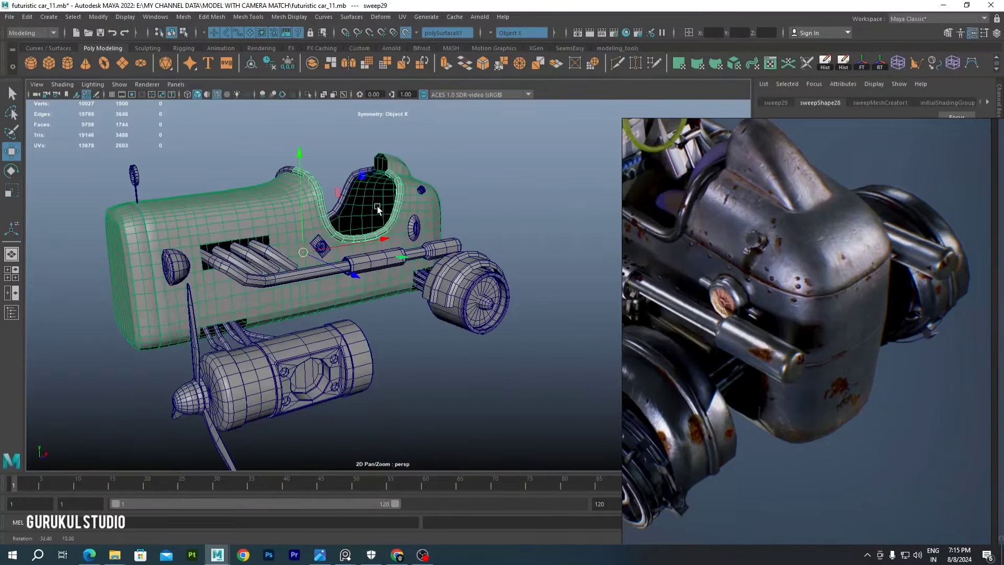
pyautogui.keyDown('alt'); pyautogui.moveTo(377, 206); pyautogui.dragTo(430, 255); pyautogui.keyUp('alt')
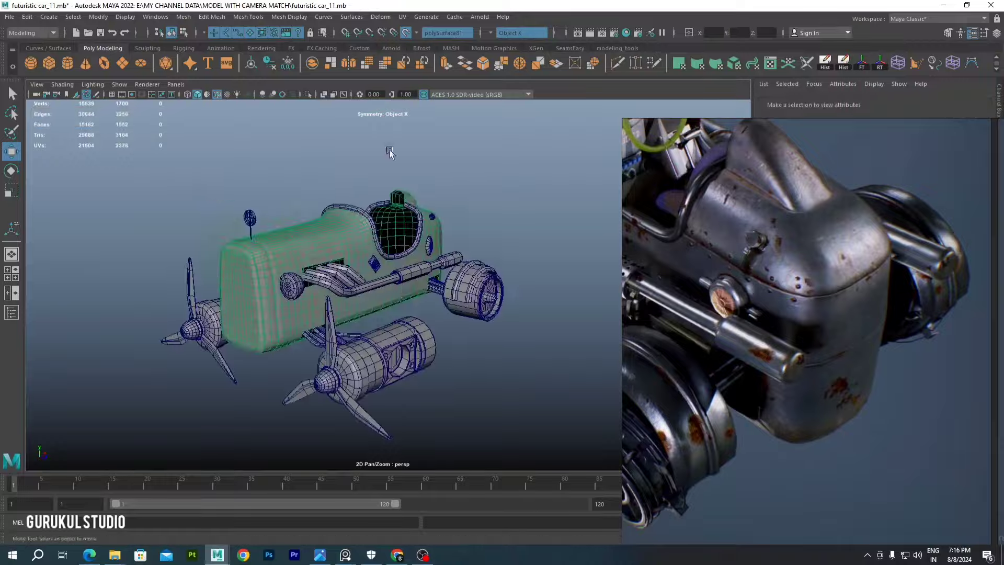
pyautogui.moveTo(390, 152)
pyautogui.keyDown('alt'); pyautogui.mouseDown()
pyautogui.moveTo(497, 146)
pyautogui.moveTo(352, 175)
pyautogui.moveTo(298, 225)
pyautogui.moveTo(357, 268)
pyautogui.moveTo(407, 233)
pyautogui.mouseUp(); pyautogui.keyUp('alt')
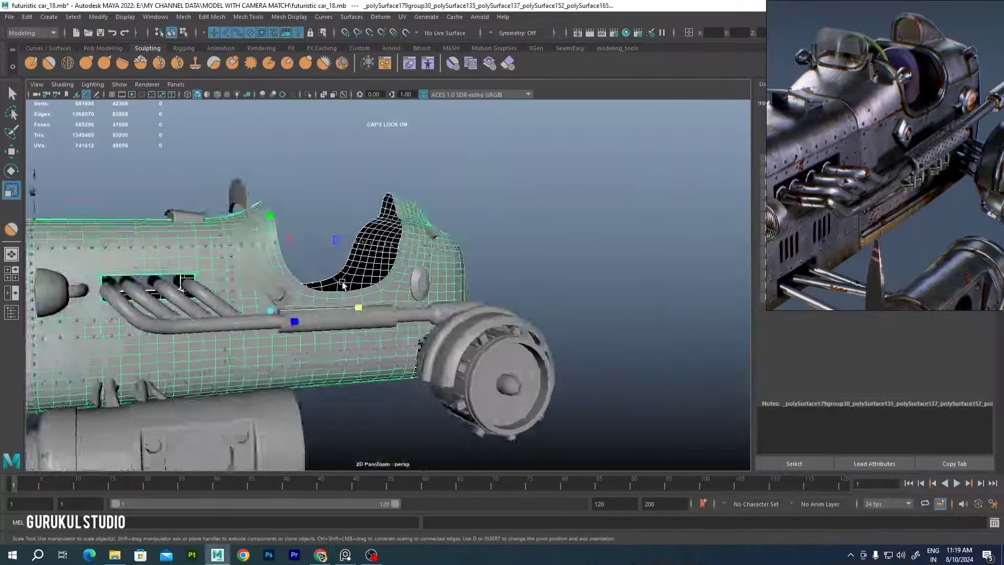
# Isolate the body and select edges around the hole's rim to locate the thin sliver
pyautogui.scroll(-5, 343, 284)
pyautogui.scroll(5, 342, 284)
pyautogui.scroll(3, 342, 284)
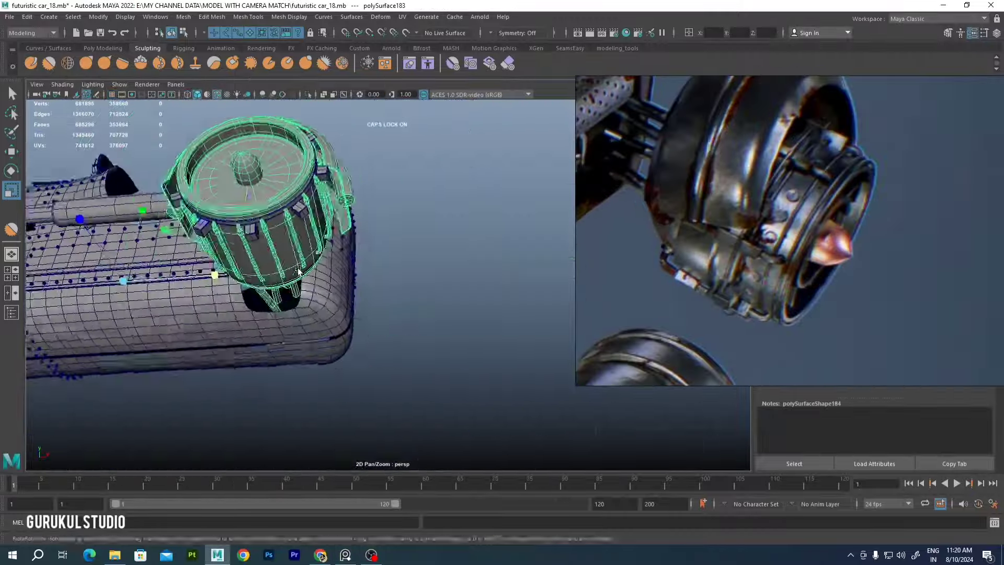
pyautogui.click(371, 283)
pyautogui.hotkey('ctrl', '1')
pyautogui.scroll(5, 314, 261)
pyautogui.click(238, 278)
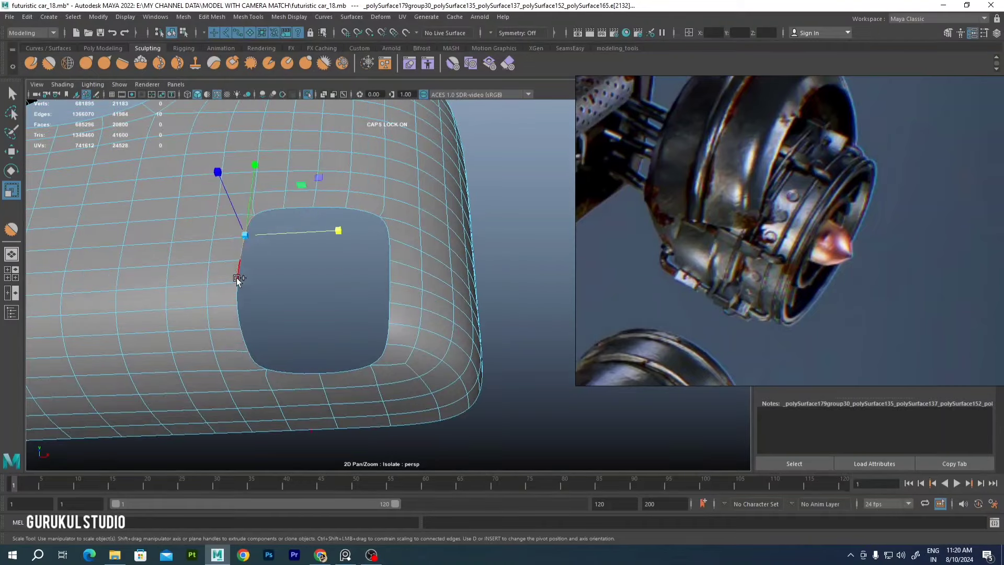
pyautogui.keyDown('alt'); pyautogui.moveTo(411, 336); pyautogui.dragTo(336, 274); pyautogui.keyUp('alt')
pyautogui.click(376, 298)
pyautogui.moveTo(376, 307)
pyautogui.keyDown('alt'); pyautogui.mouseDown()
pyautogui.moveTo(444, 288)
pyautogui.moveTo(349, 287)
pyautogui.mouseUp(); pyautogui.keyUp('alt')
pyautogui.click(349, 287)
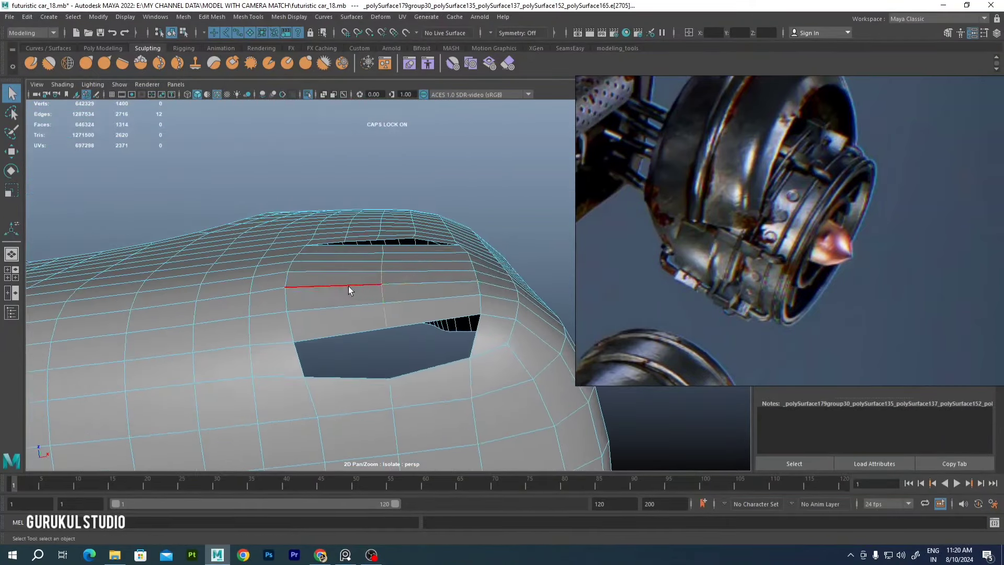
pyautogui.moveTo(433, 286)
pyautogui.keyDown('alt'); pyautogui.mouseDown()
pyautogui.moveTo(493, 298)
pyautogui.moveTo(369, 320)
pyautogui.mouseUp(); pyautogui.keyUp('alt')
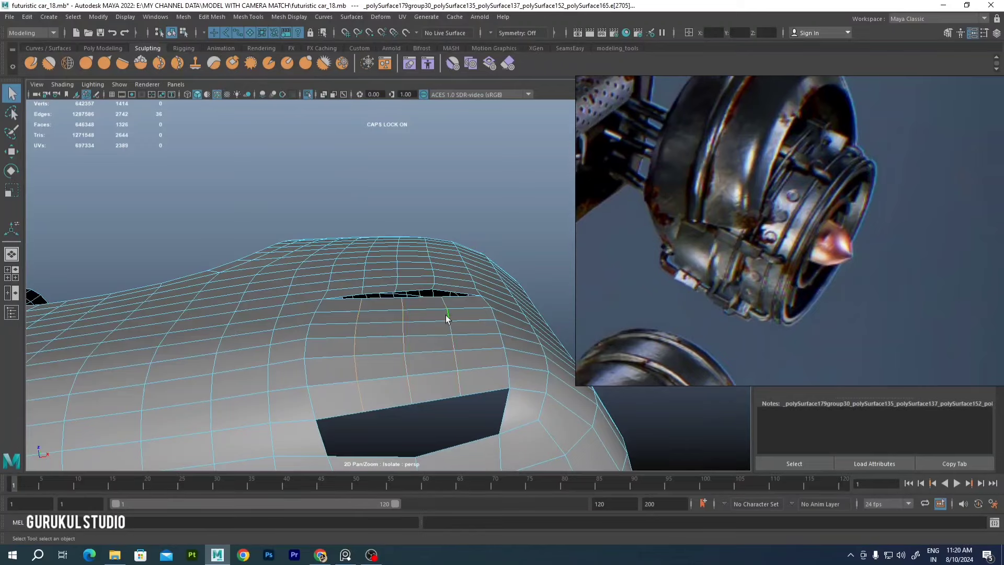
pyautogui.scroll(3, 397, 300)
# Target Weld the stray vertex onto its neighbour to close the sliver
pyautogui.press('F9')
pyautogui.click(345, 279)
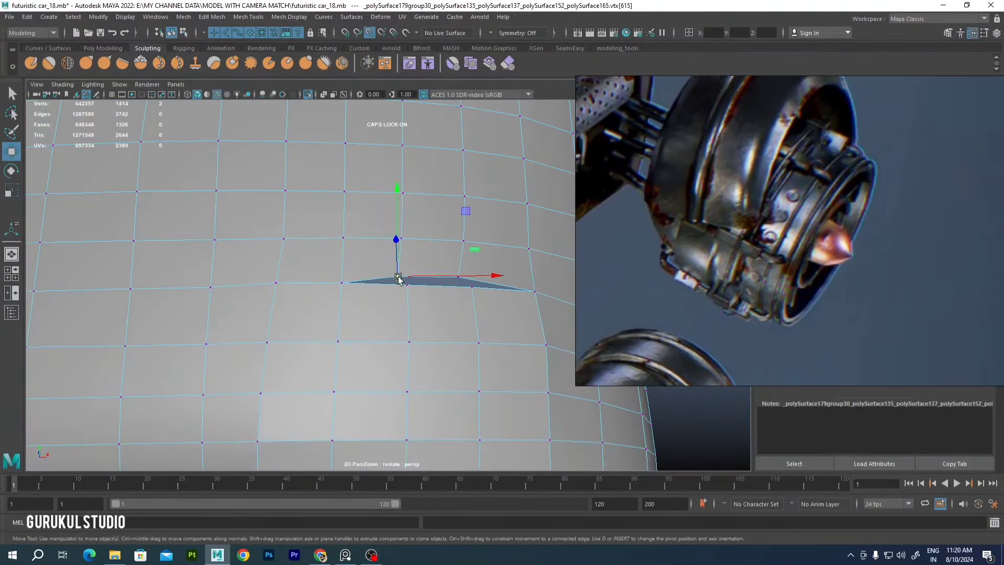
pyautogui.moveTo(398, 279); pyautogui.dragTo(408, 287)
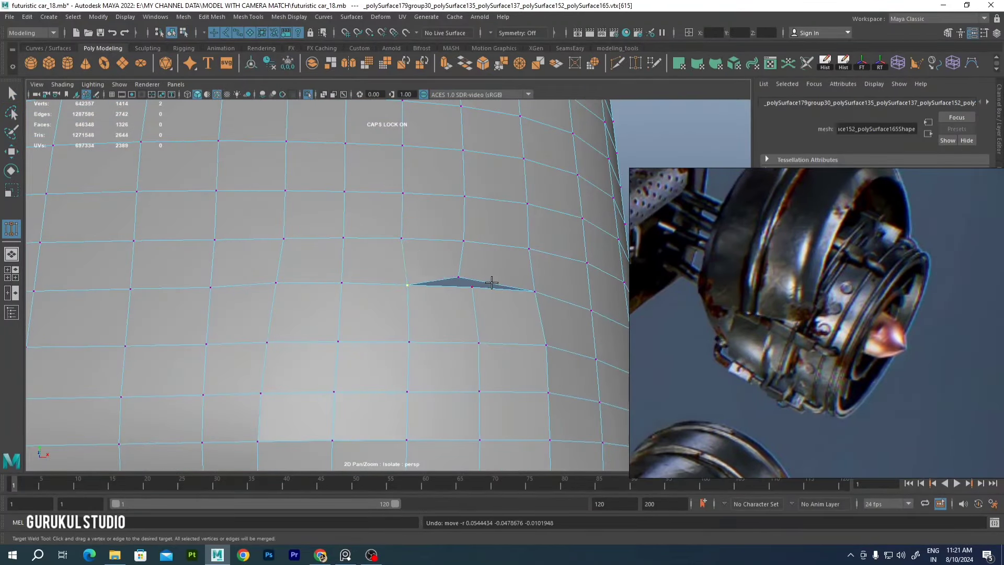
pyautogui.moveTo(406, 285); pyautogui.dragTo(403, 276)
pyautogui.scroll(-4, 404, 275)
pyautogui.scroll(-3, 282, 197)
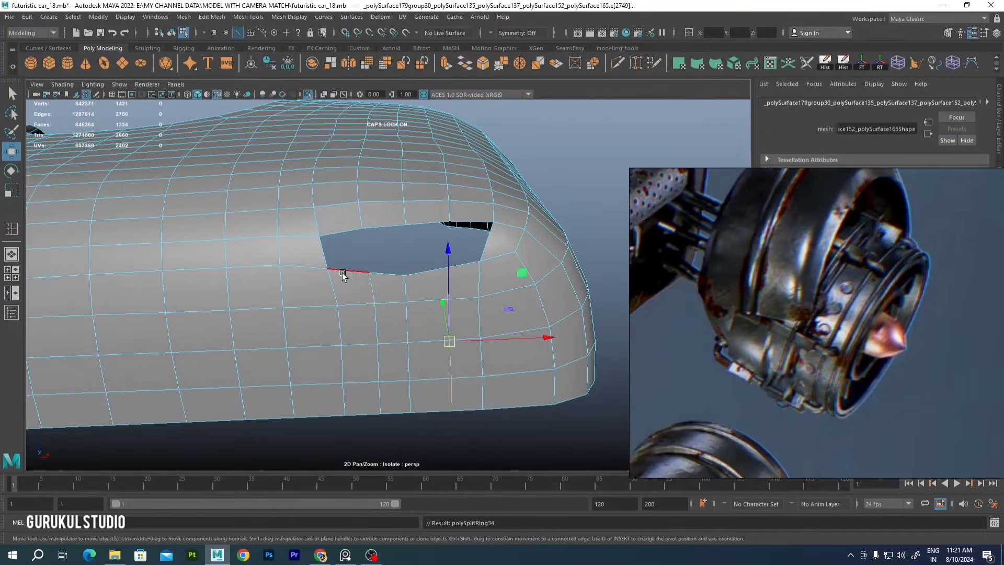
# Smooth the body's surface with the Sculpt Smooth brush
pyautogui.press('F8')
pyautogui.press('3')
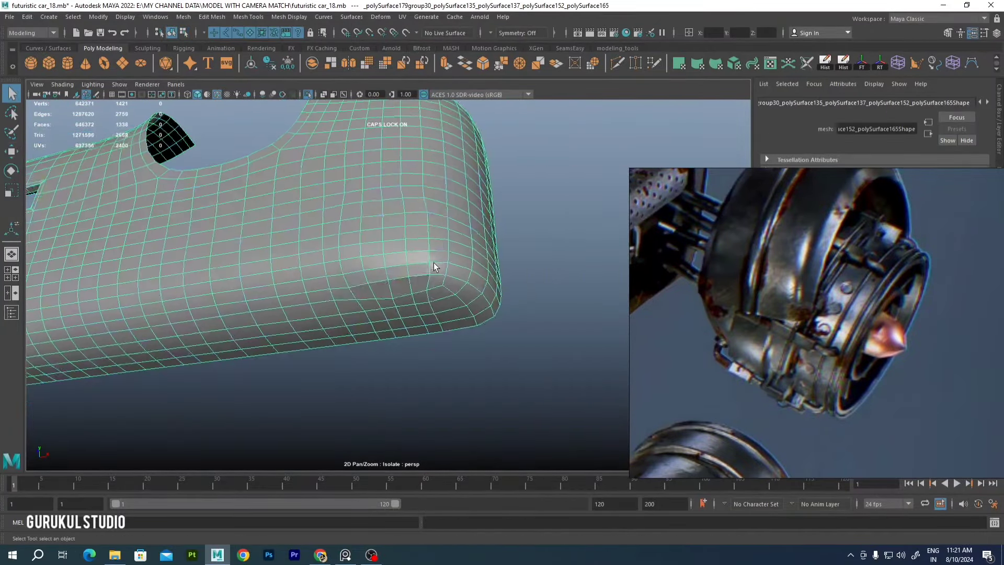
pyautogui.keyDown('alt'); pyautogui.moveTo(434, 263); pyautogui.dragTo(349, 179); pyautogui.keyUp('alt')
pyautogui.click(49, 64)
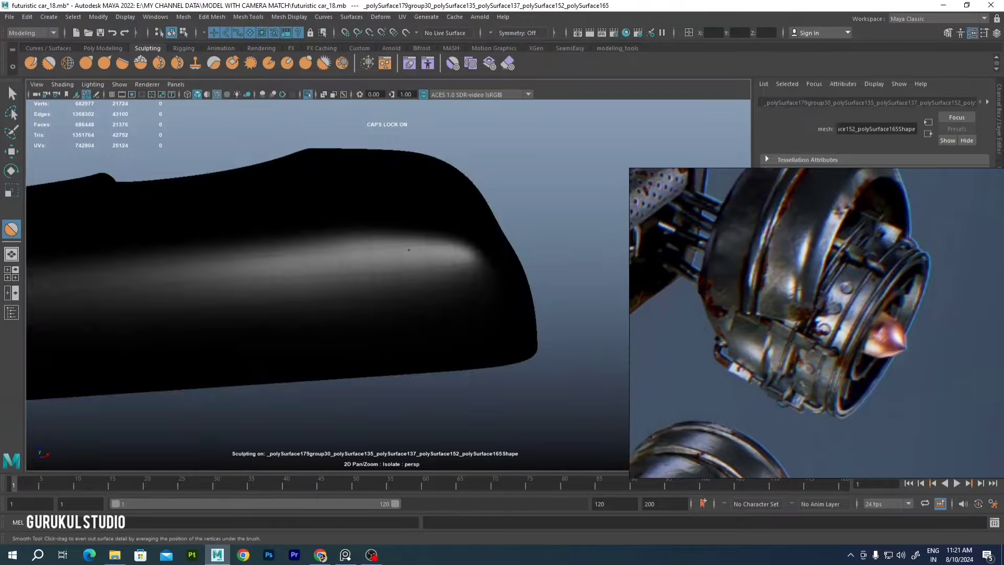
pyautogui.keyDown('alt'); pyautogui.moveTo(293, 235); pyautogui.dragTo(335, 247); pyautogui.keyUp('alt')
pyautogui.press('w')
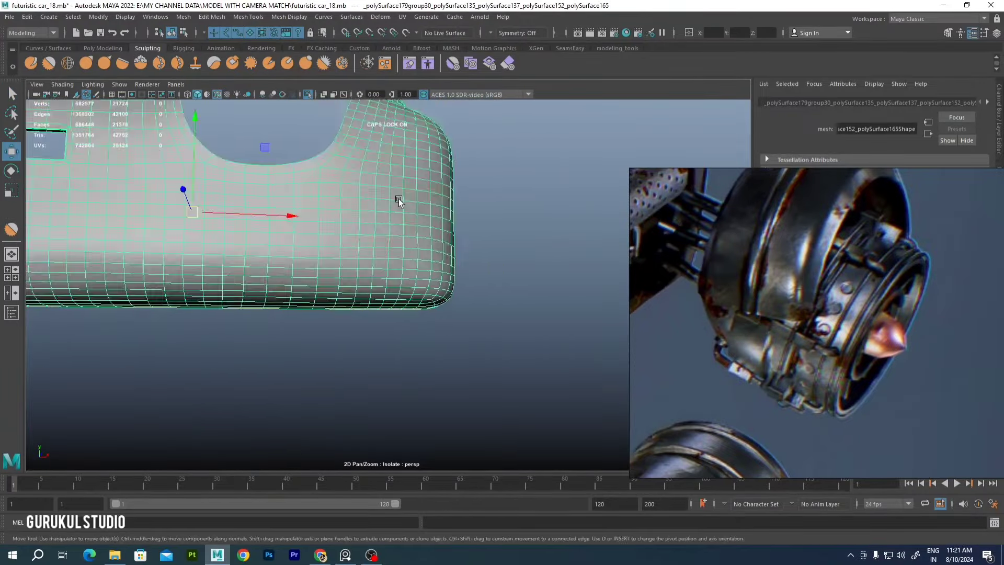
# Turn off Isolate Select and view the cockpit and wheel
pyautogui.scroll(-2, 453, 199)
pyautogui.hotkey('ctrl', '1')
pyautogui.scroll(3, 328, 233)
pyautogui.keyDown('alt'); pyautogui.moveTo(328, 233); pyautogui.dragTo(397, 225); pyautogui.keyUp('alt')
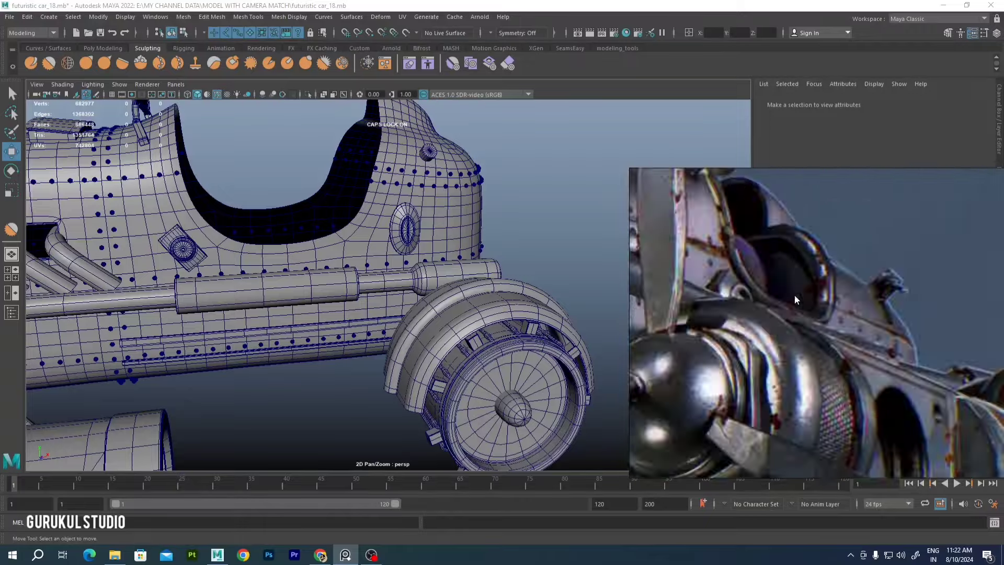
pyautogui.moveTo(522, 324)
pyautogui.keyDown('alt'); pyautogui.mouseDown()
pyautogui.moveTo(453, 330)
pyautogui.moveTo(397, 314)
pyautogui.mouseUp(); pyautogui.keyUp('alt')
# Wrap the riveted cockpit body in a lattice deformer with 7/5/2 S/T/U divisions
pyautogui.click(394, 176)
pyautogui.click(380, 17)
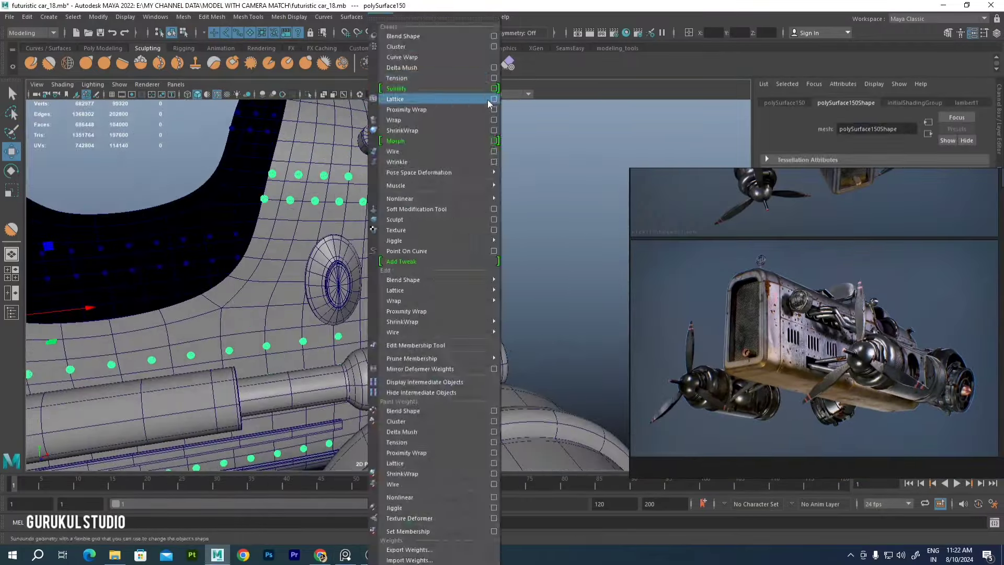
pyautogui.click(487, 99)
pyautogui.click(392, 366)
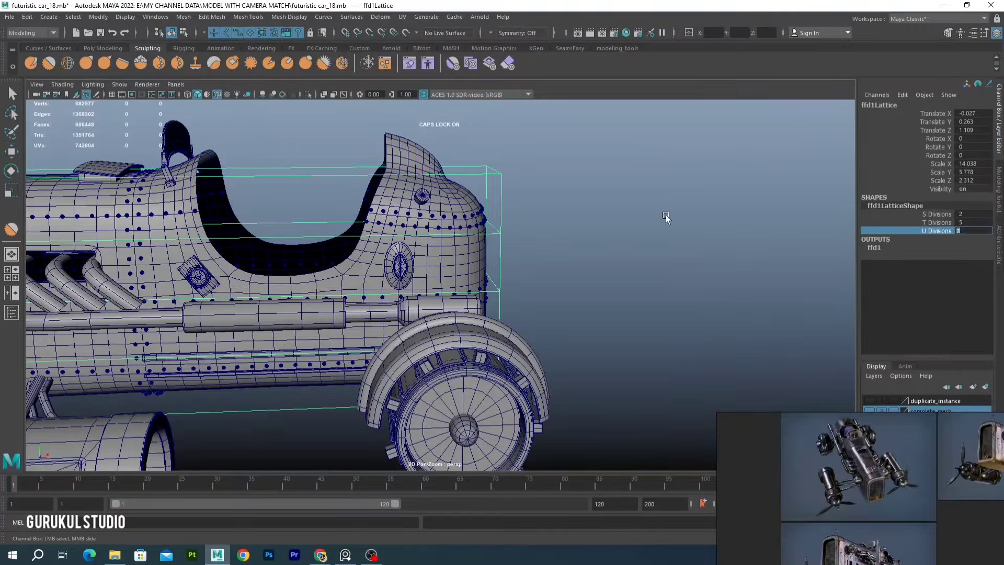
# Move lattice points to bend the cockpit front and rivets along the body's rear curve
pyautogui.press('F8')
pyautogui.scroll(5, 585, 285)
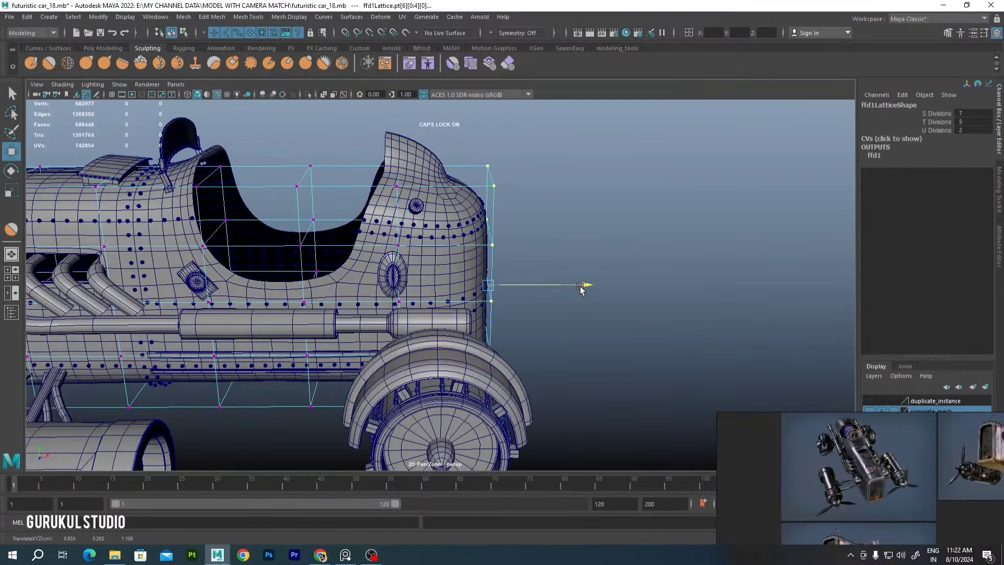
pyautogui.press('w')
pyautogui.moveTo(562, 226)
pyautogui.keyDown('alt'); pyautogui.mouseDown()
pyautogui.moveTo(576, 224)
pyautogui.moveTo(589, 269)
pyautogui.moveTo(544, 348)
pyautogui.moveTo(538, 306)
pyautogui.moveTo(575, 340)
pyautogui.moveTo(596, 334)
pyautogui.mouseUp(); pyautogui.keyUp('alt')
pyautogui.moveTo(625, 370); pyautogui.dragTo(508, 328)
pyautogui.moveTo(575, 332)
pyautogui.keyDown('alt'); pyautogui.mouseDown()
pyautogui.moveTo(585, 309)
pyautogui.moveTo(549, 326)
pyautogui.moveTo(594, 287)
pyautogui.moveTo(538, 292)
pyautogui.moveTo(580, 321)
pyautogui.moveTo(466, 324)
pyautogui.moveTo(521, 255)
pyautogui.moveTo(582, 262)
pyautogui.moveTo(463, 284)
pyautogui.moveTo(513, 336)
pyautogui.mouseUp(); pyautogui.keyUp('alt')
pyautogui.press('F8')
pyautogui.scroll(-5, 404, 182)
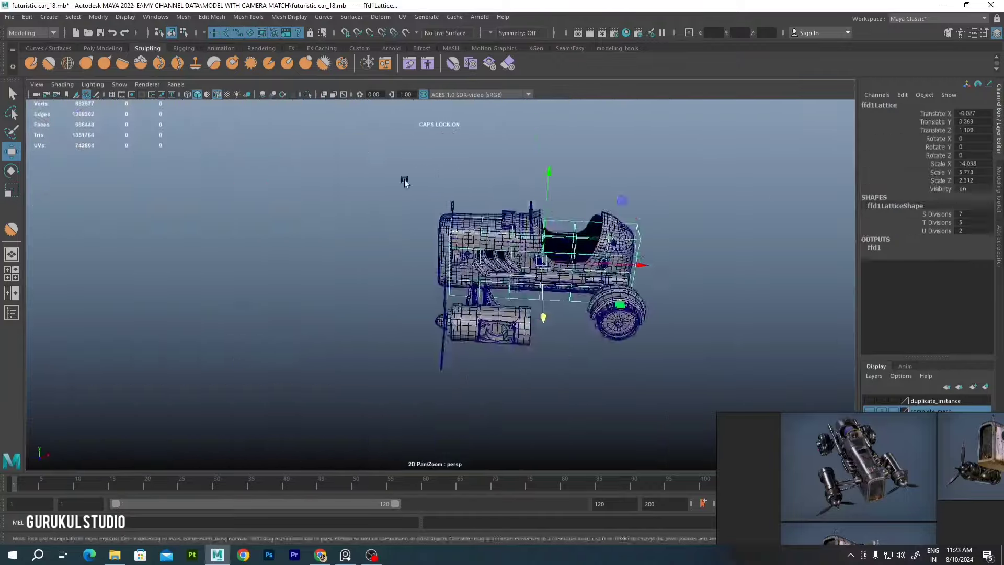
pyautogui.click(46, 130)
pyautogui.scroll(5, 366, 235)
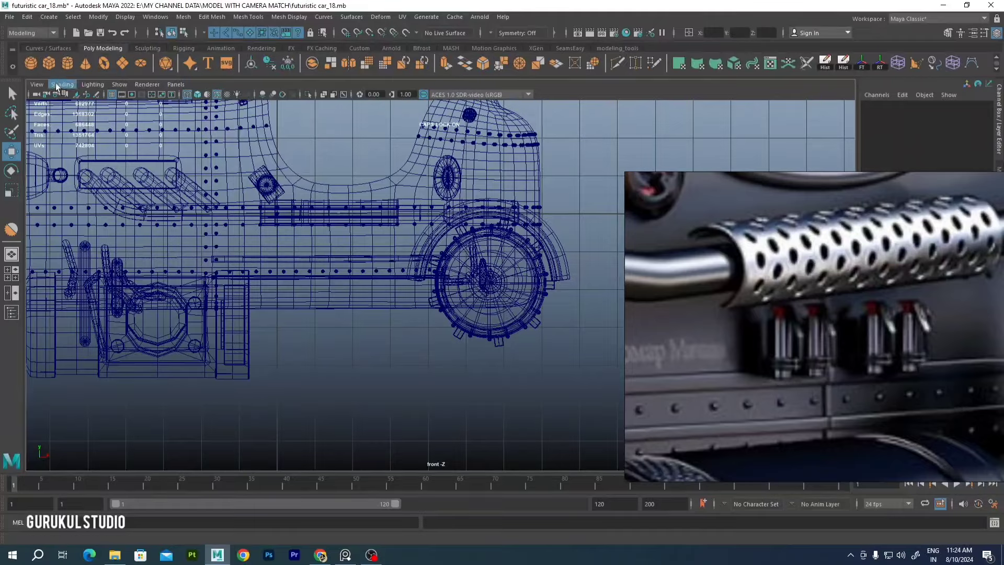
# Create a polygon sphere with 12 subdivisions, move it down and shrink it slightly
pyautogui.moveTo(339, 315); pyautogui.dragTo(361, 315)
pyautogui.press('space')
pyautogui.press('space')
pyautogui.press('w')
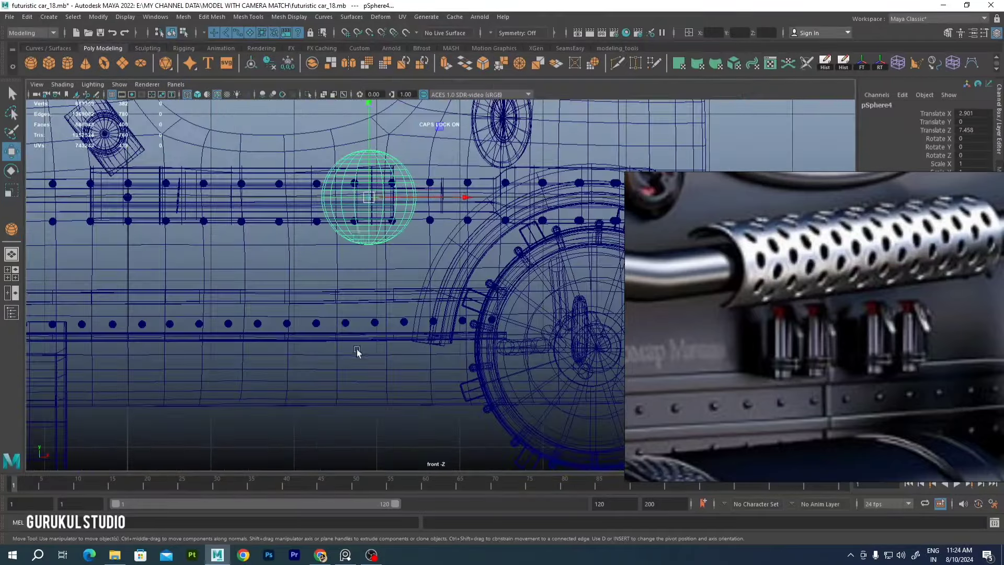
pyautogui.press('w')
pyautogui.moveTo(425, 249); pyautogui.dragTo(425, 347)
pyautogui.scroll(2, 366, 288)
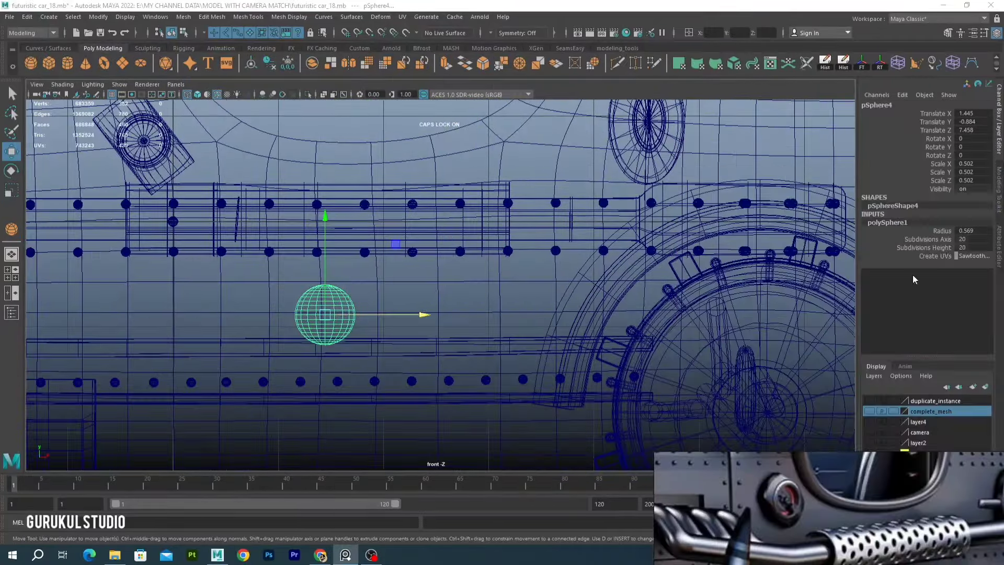
pyautogui.press('Return')
pyautogui.scroll(2, 327, 365)
pyautogui.moveTo(393, 275); pyautogui.dragTo(389, 276)
pyautogui.scroll(5, 391, 282)
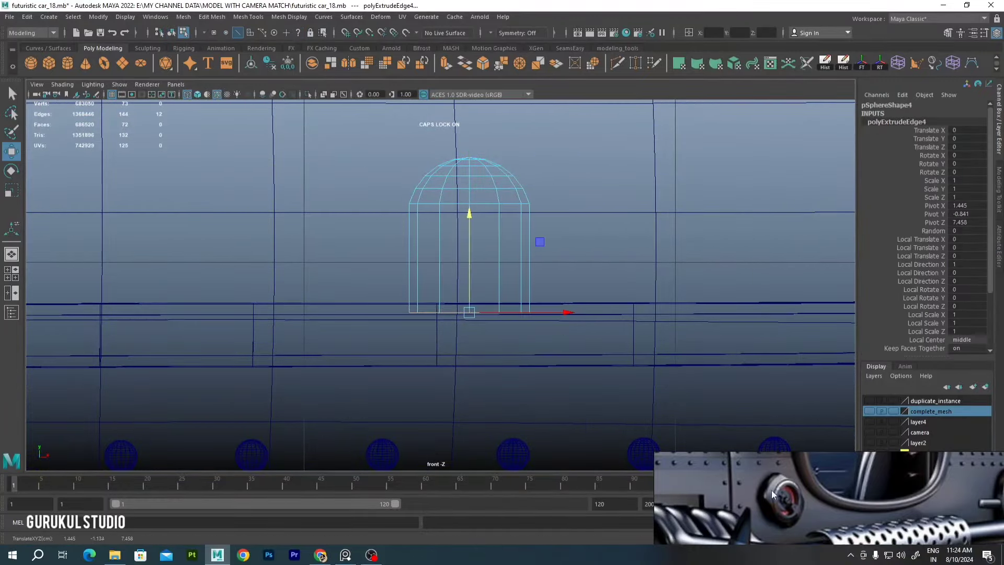
pyautogui.press('f')
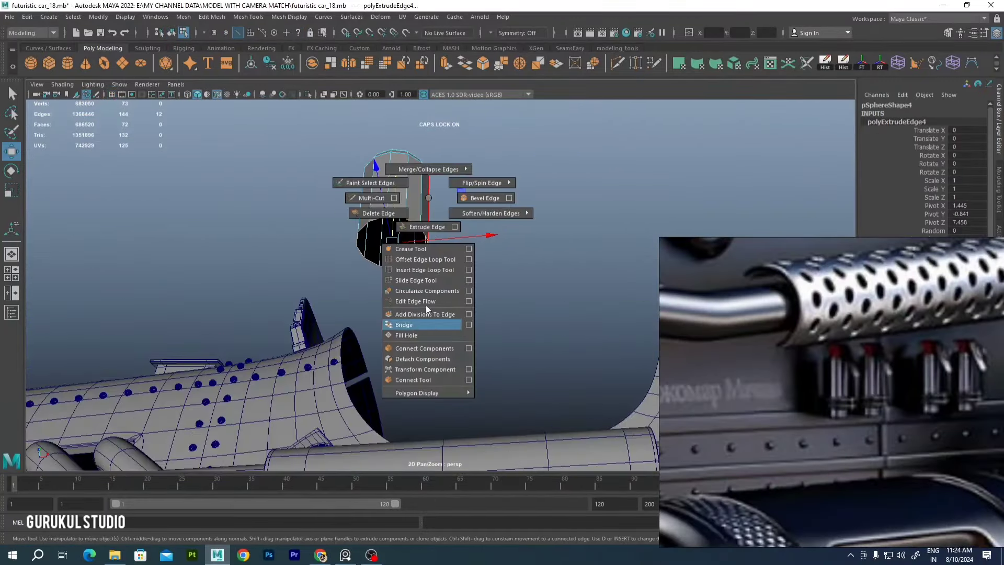
# Bevel the sphere's bottom vertex ring, then extract and extrude those ring faces outward
pyautogui.press('q')
pyautogui.moveTo(426, 203)
pyautogui.keyDown('alt'); pyautogui.mouseDown()
pyautogui.moveTo(432, 316)
pyautogui.moveTo(418, 301)
pyautogui.mouseUp(); pyautogui.keyUp('alt')
pyautogui.click(697, 202)
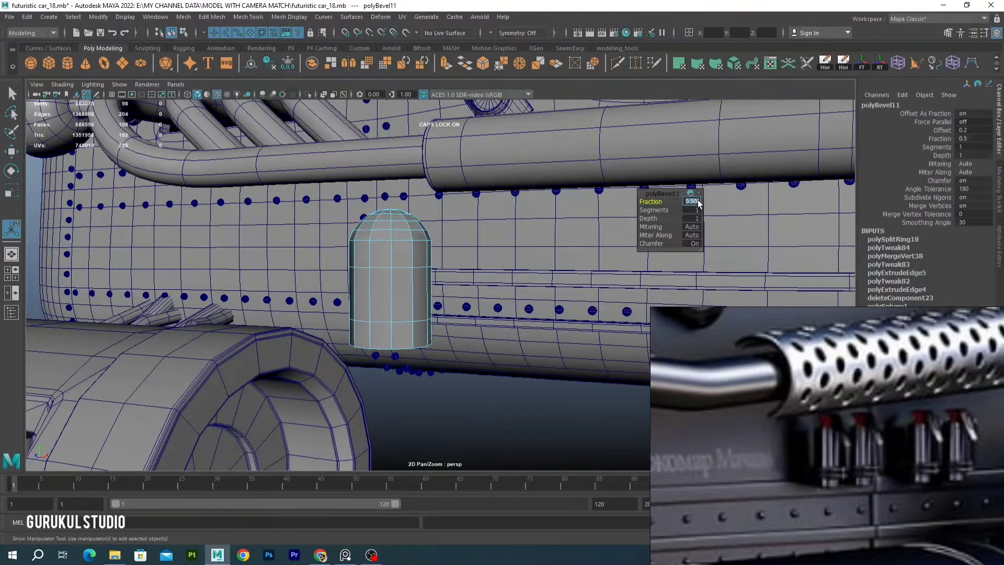
pyautogui.rightClick(364, 296)
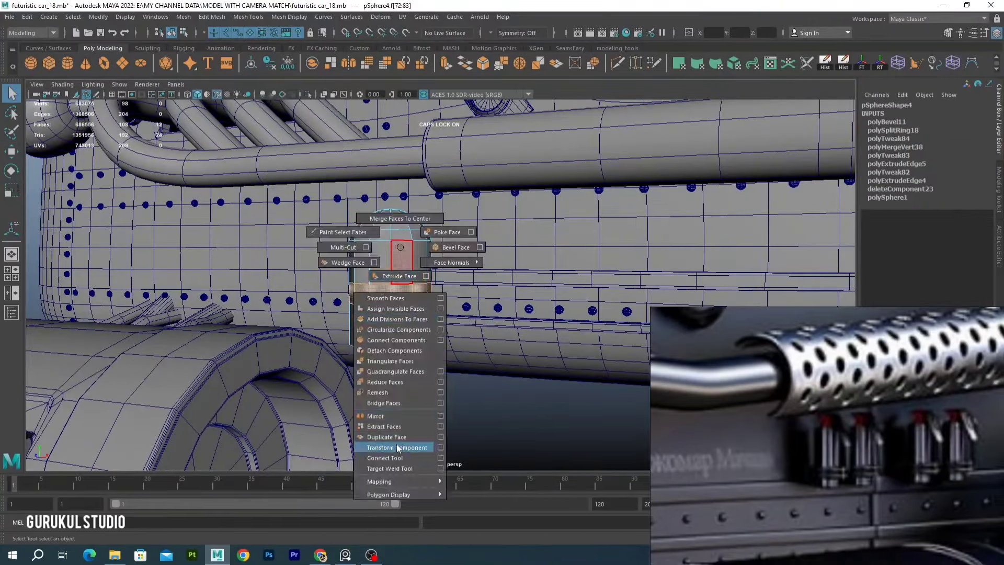
pyautogui.click(403, 444)
pyautogui.keyDown('alt'); pyautogui.moveTo(470, 262); pyautogui.dragTo(439, 251); pyautogui.keyUp('alt')
pyautogui.rightClick(440, 248)
pyautogui.hotkey('ctrl', 'e')
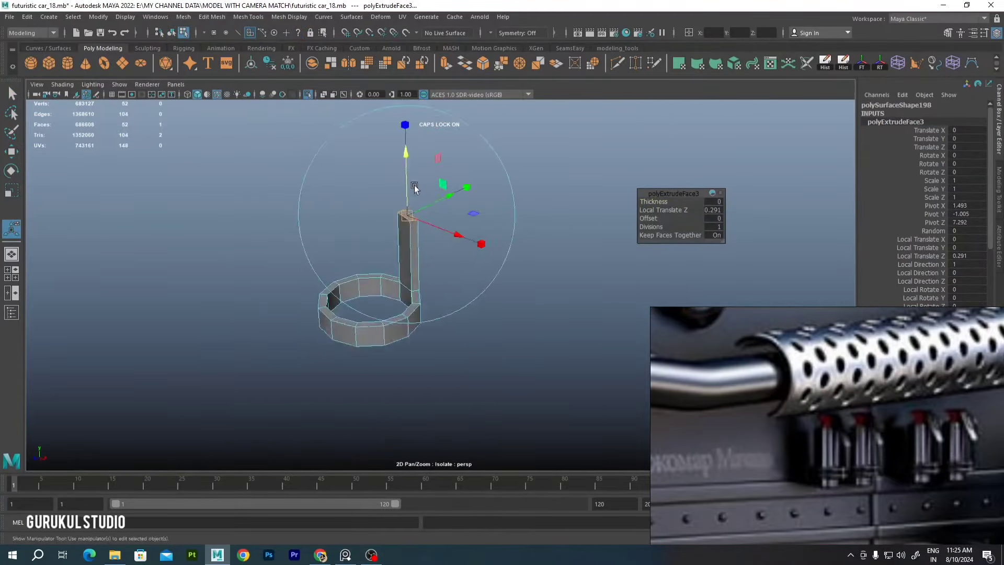
# Rotate the grouped part about 14° around Y and place it on the car's side panel
pyautogui.click(309, 95)
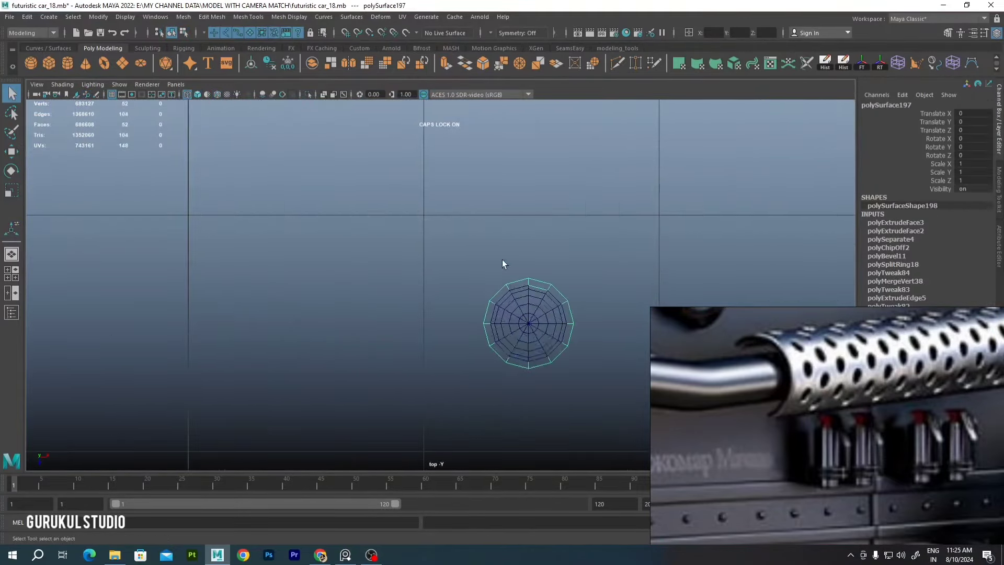
pyautogui.press('f')
pyautogui.press('e')
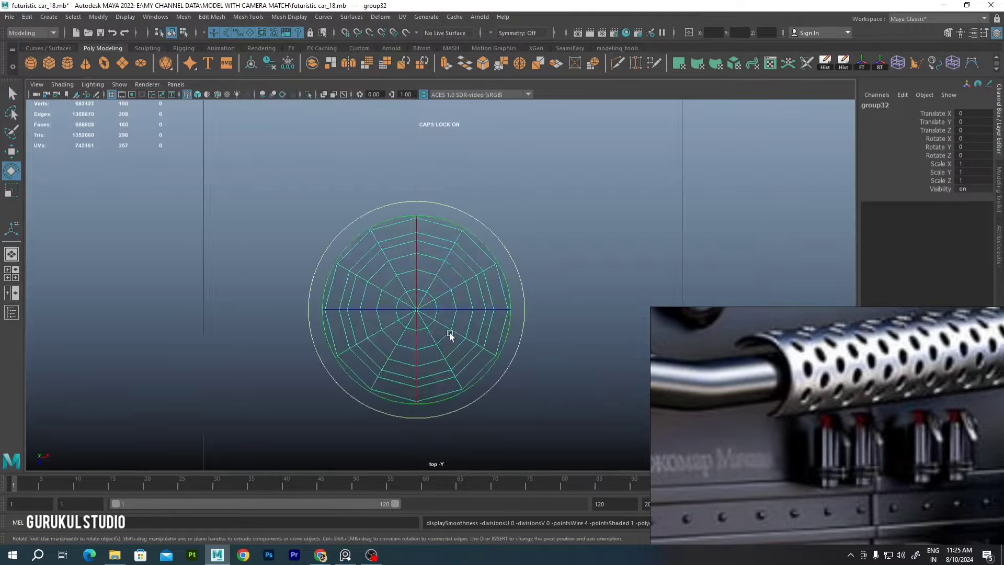
pyautogui.moveTo(494, 256); pyautogui.dragTo(478, 230)
pyautogui.press('w')
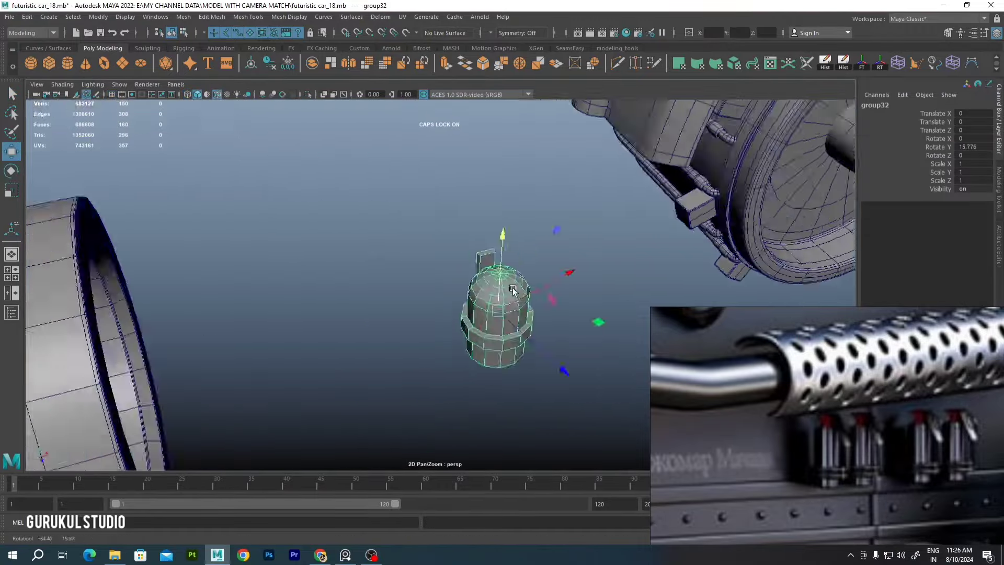
pyautogui.moveTo(434, 322)
pyautogui.mouseDown()
pyautogui.moveTo(329, 319)
pyautogui.moveTo(342, 349)
pyautogui.mouseUp()
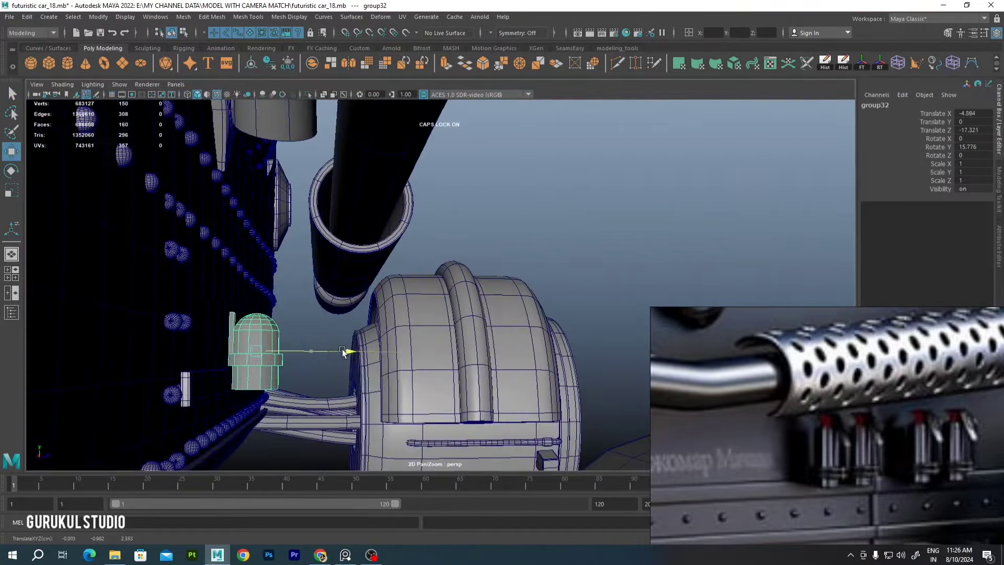
pyautogui.moveTo(250, 250)
pyautogui.mouseDown()
pyautogui.moveTo(399, 334)
pyautogui.moveTo(403, 313)
pyautogui.moveTo(366, 337)
pyautogui.moveTo(375, 323)
pyautogui.moveTo(454, 336)
pyautogui.moveTo(292, 143)
pyautogui.mouseUp()
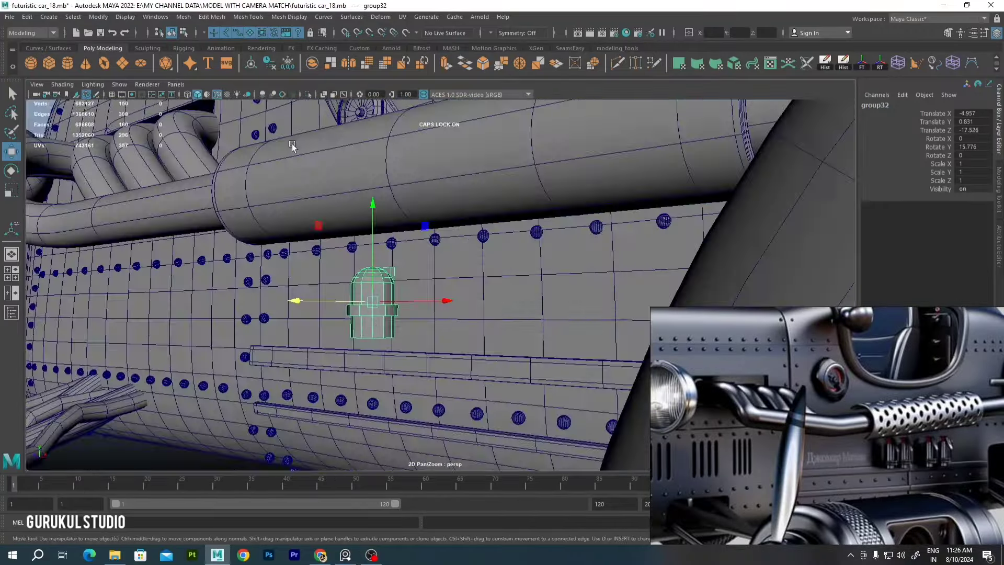
# With the part isolated, bevel the selected edges at fraction 0.1 with 2 segments
pyautogui.hotkey('ctrl', '1')
pyautogui.press('f')
pyautogui.hotkey('ctrl', 'b')
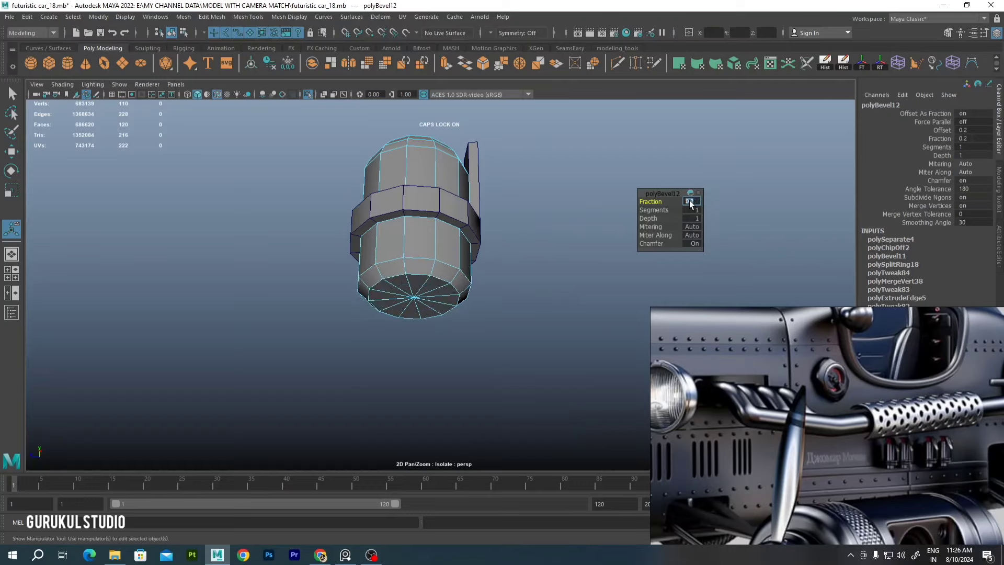
pyautogui.write('0.1')
pyautogui.press('Tab')
pyautogui.write('2')
pyautogui.press('Return')
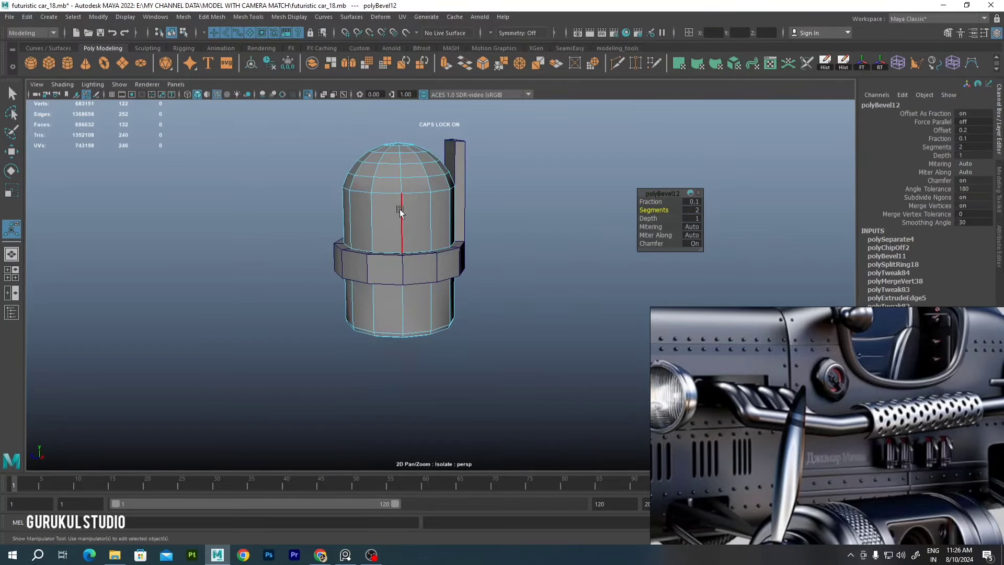
# Cut a new edge loop around the dome and select a face on the pillar
pyautogui.keyDown('shift'); pyautogui.moveTo(401, 211); pyautogui.dragTo(413, 261, button='right'); pyautogui.keyUp('shift')
pyautogui.click(371, 193)
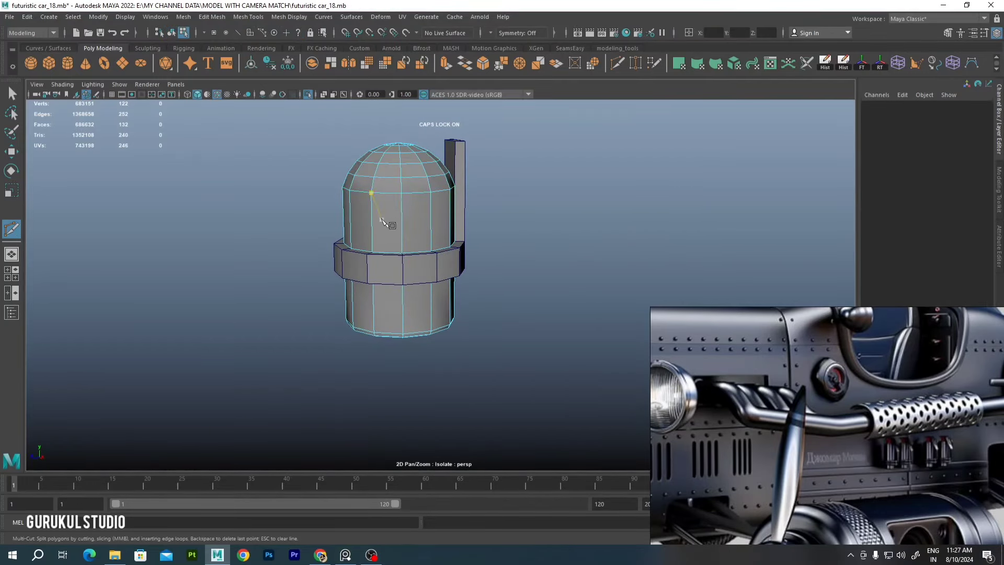
pyautogui.keyDown('ctrl'); pyautogui.click(407, 202); pyautogui.keyUp('ctrl')
pyautogui.scroll(3, 399, 204)
pyautogui.keyDown('alt'); pyautogui.moveTo(435, 271); pyautogui.dragTo(443, 293); pyautogui.keyUp('alt')
pyautogui.press('w')
pyautogui.click(444, 302)
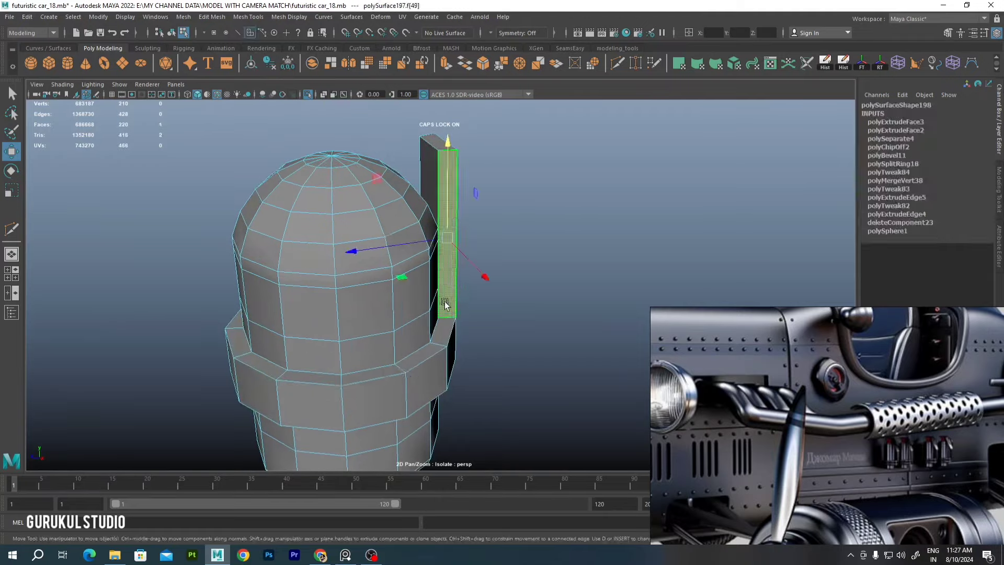
# Bevel an edge loop around the capsule's ring, widening the bevel
pyautogui.doubleClick(361, 382)
pyautogui.moveTo(361, 382)
pyautogui.keyDown('alt'); pyautogui.mouseDown()
pyautogui.moveTo(415, 309)
pyautogui.moveTo(408, 321)
pyautogui.moveTo(370, 246)
pyautogui.moveTo(424, 329)
pyautogui.moveTo(521, 265)
pyautogui.mouseUp(); pyautogui.keyUp('alt')
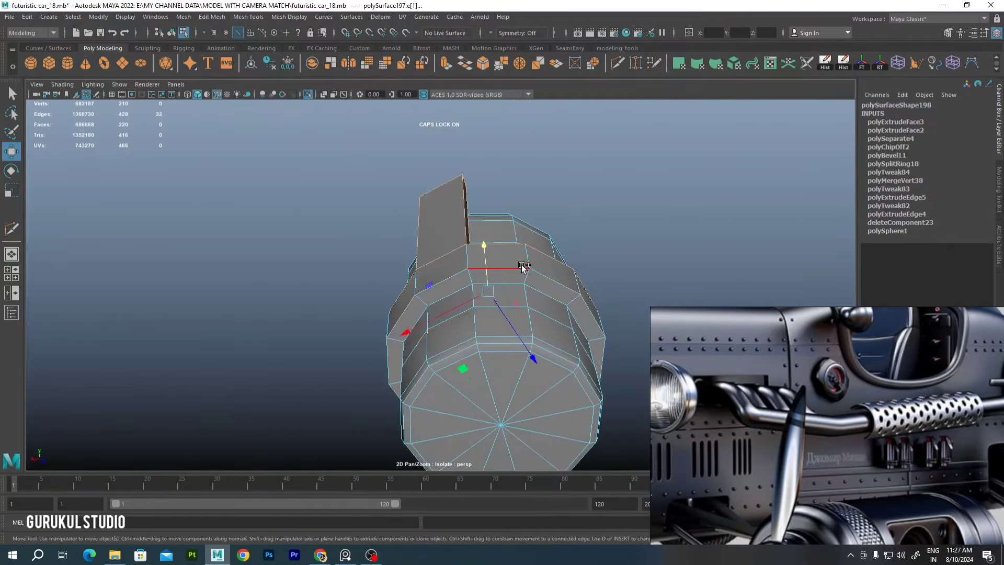
pyautogui.scroll(5, 549, 267)
pyautogui.scroll(-5, 579, 270)
pyautogui.keyDown('alt'); pyautogui.moveTo(399, 291); pyautogui.dragTo(562, 304); pyautogui.keyUp('alt')
pyautogui.hotkey('ctrl', 'b')
pyautogui.scroll(3, 487, 264)
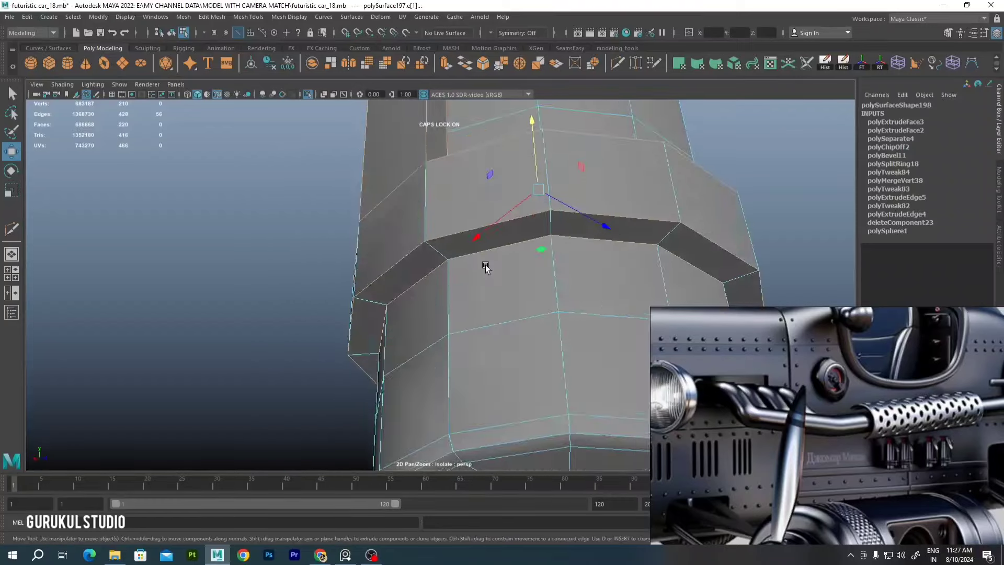
pyautogui.scroll(-3, 644, 220)
pyautogui.moveTo(651, 201); pyautogui.dragTo(675, 201, button='middle')
pyautogui.scroll(3, 385, 332)
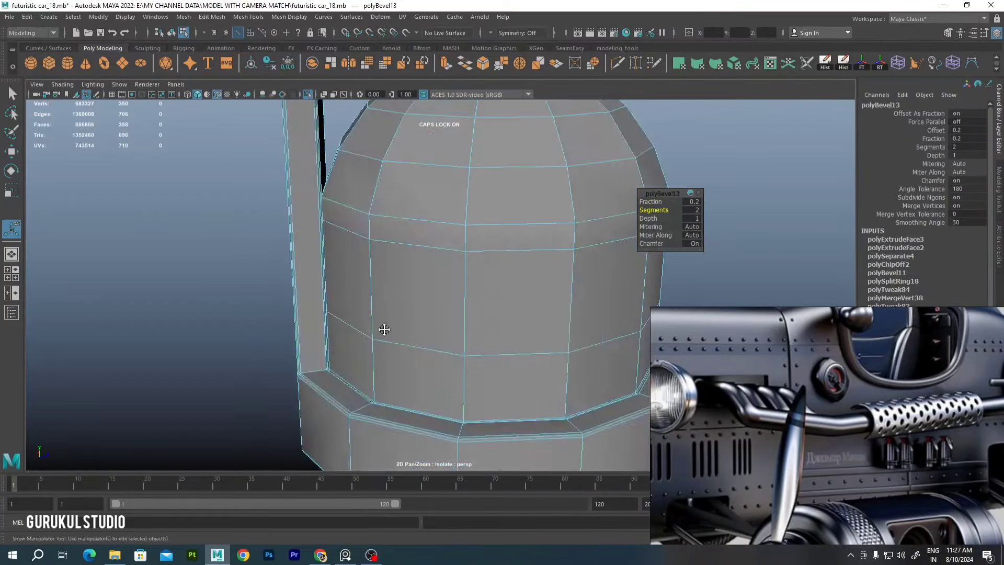
# Fine-tune the ring bevel's fraction value while inspecting it close up
pyautogui.moveTo(386, 332)
pyautogui.keyDown('alt'); pyautogui.mouseDown()
pyautogui.moveTo(471, 285)
pyautogui.moveTo(578, 309)
pyautogui.moveTo(503, 289)
pyautogui.mouseUp(); pyautogui.keyUp('alt')
pyautogui.scroll(2, 504, 289)
pyautogui.click(691, 202)
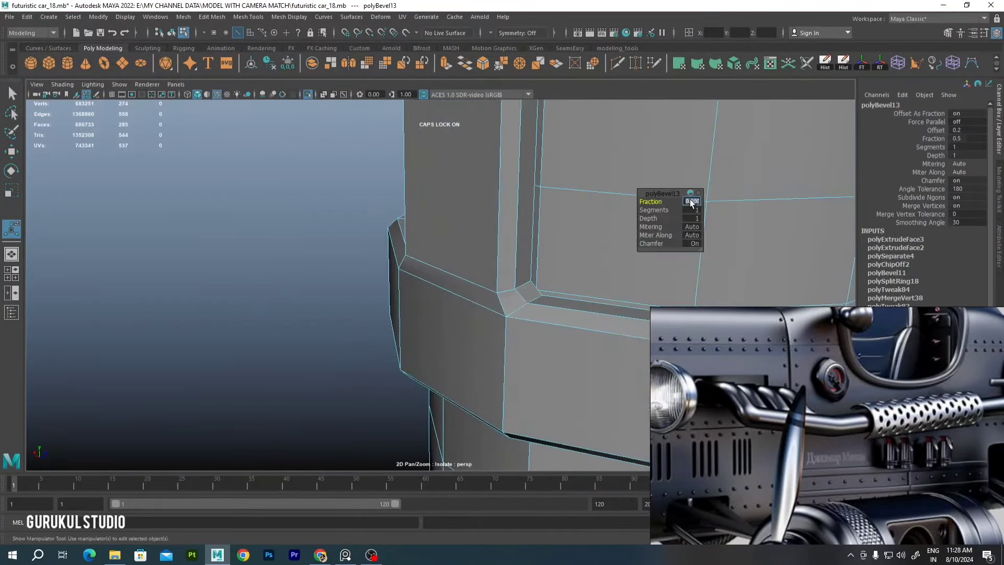
pyautogui.scroll(-5, 545, 218)
pyautogui.scroll(5, 442, 231)
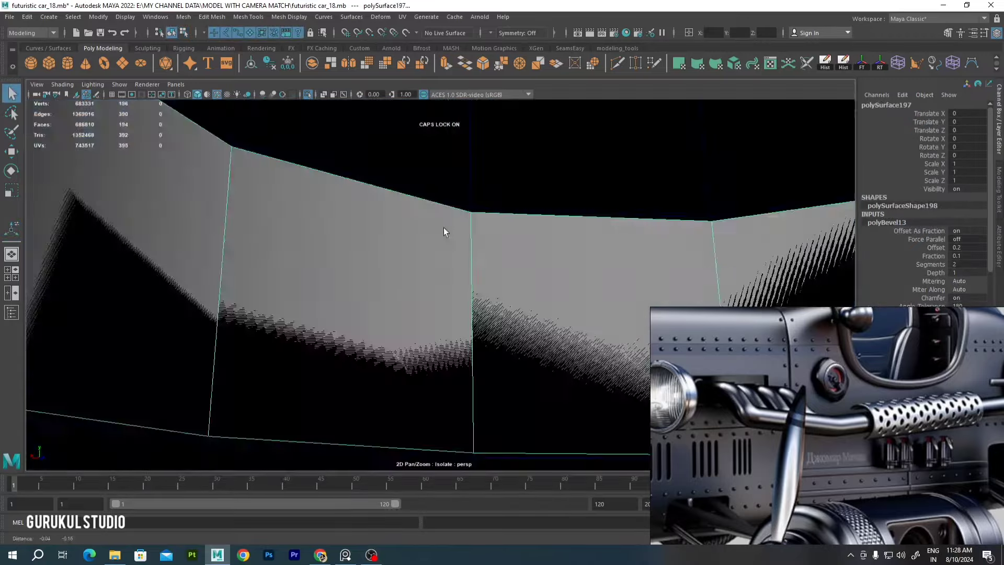
pyautogui.scroll(-3, 426, 310)
pyautogui.moveTo(426, 310)
pyautogui.keyDown('alt'); pyautogui.mouseDown()
pyautogui.moveTo(324, 297)
pyautogui.moveTo(452, 230)
pyautogui.moveTo(482, 227)
pyautogui.mouseUp(); pyautogui.keyUp('alt')
# Slide the edge loop near the dome's top along the dome
pyautogui.doubleClick(488, 247)
pyautogui.press('w')
pyautogui.press('F9')
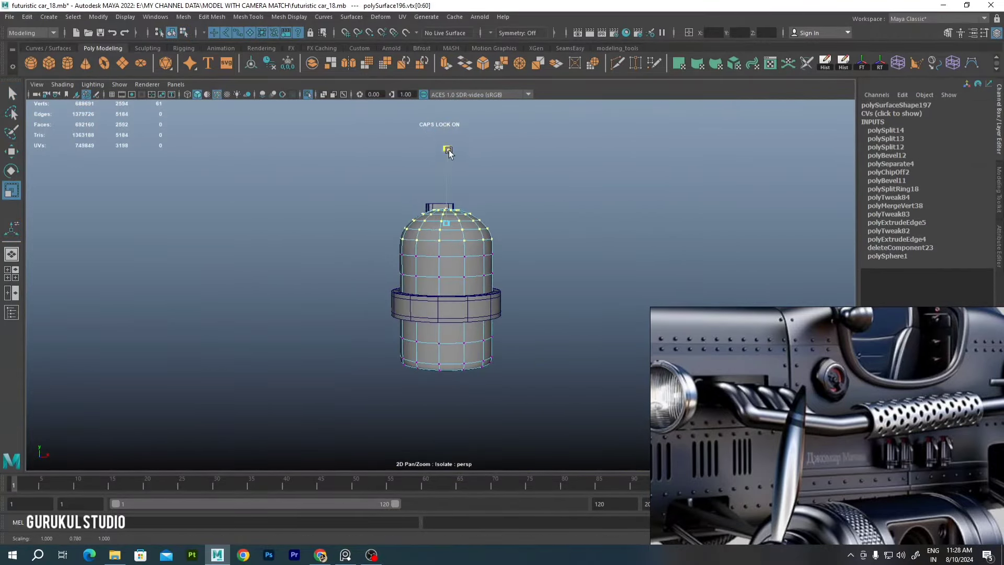
pyautogui.press('F10')
pyautogui.keyDown('alt'); pyautogui.moveTo(429, 252); pyautogui.dragTo(434, 241); pyautogui.keyUp('alt')
pyautogui.keyDown('shift'); pyautogui.moveTo(427, 245); pyautogui.dragTo(422, 326, button='right'); pyautogui.keyUp('shift')
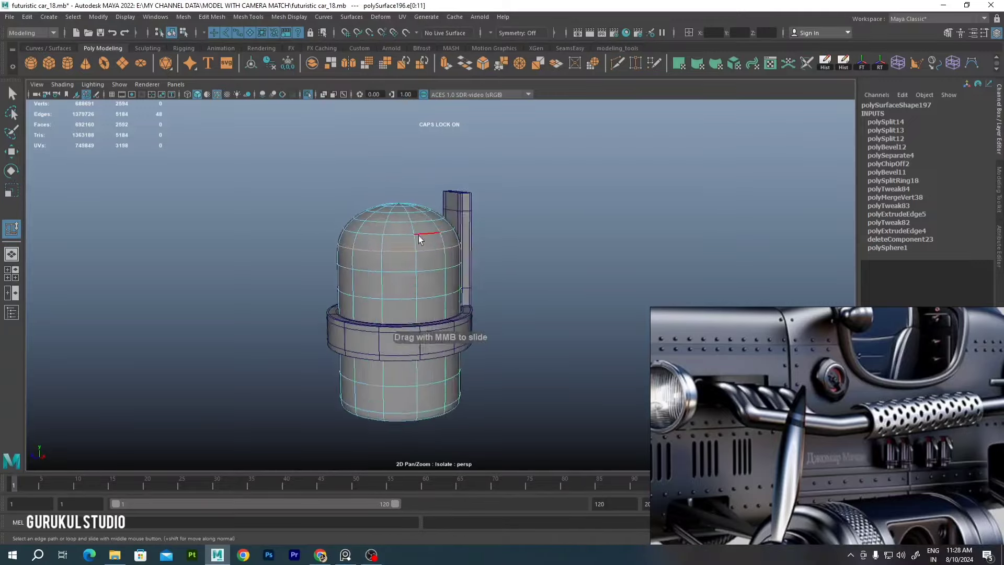
pyautogui.press('F8')
# Nudge the whole pillar-and-ring object slightly left with the car visible again
pyautogui.press('w')
pyautogui.click(442, 193)
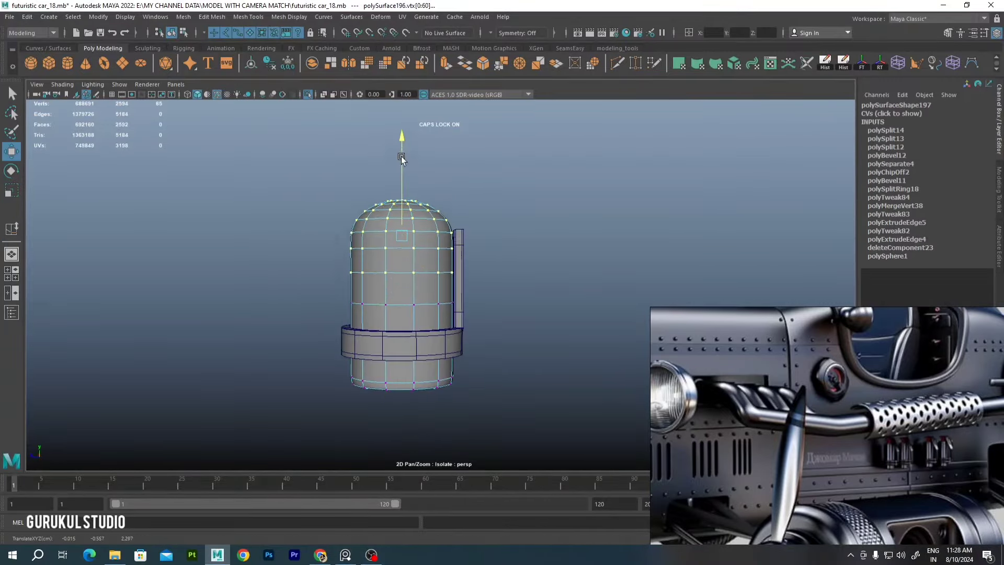
pyautogui.hotkey('ctrl', '1')
pyautogui.moveTo(443, 271); pyautogui.dragTo(385, 270)
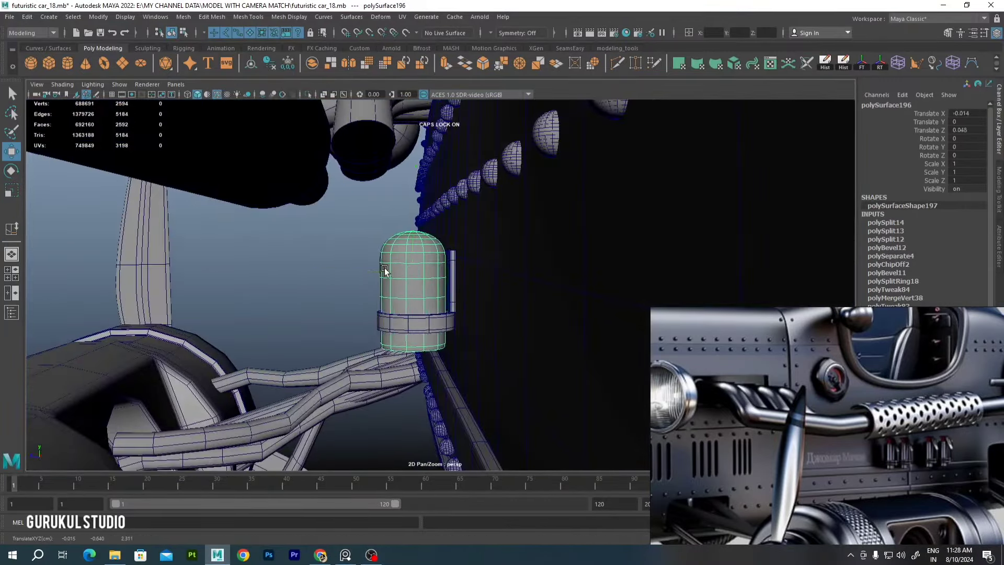
# Isolate the ring piece, undo the accidental move, and select an edge on it
pyautogui.click(422, 322)
pyautogui.press('f')
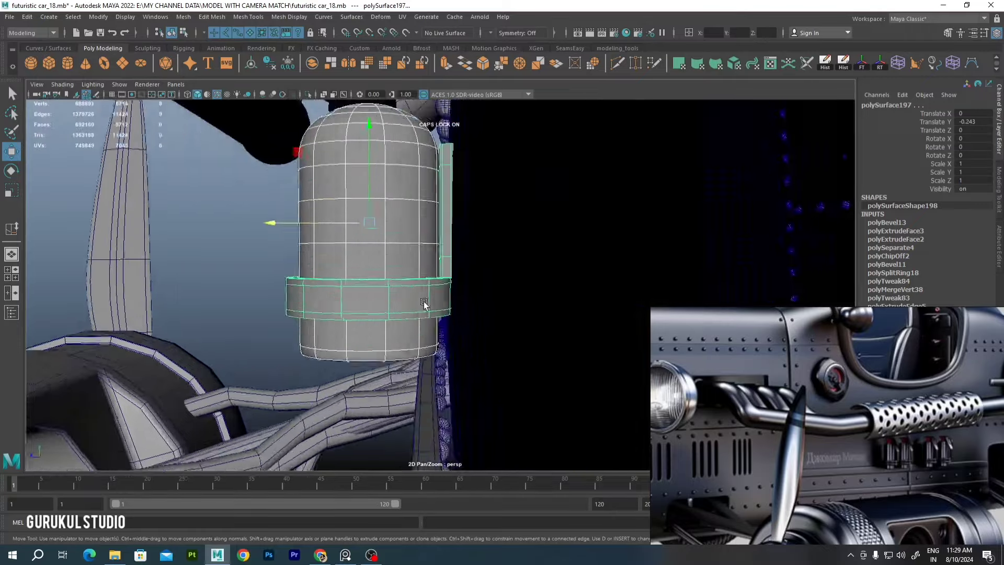
pyautogui.hotkey('ctrl', '1')
pyautogui.hotkey('ctrl', 'z')
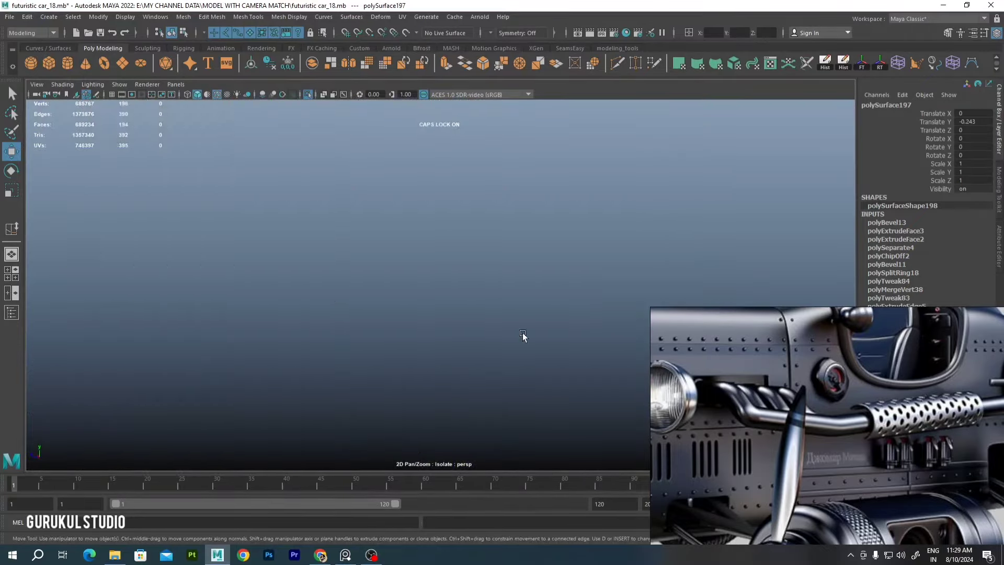
pyautogui.keyDown('alt'); pyautogui.moveTo(498, 303); pyautogui.dragTo(475, 301); pyautogui.keyUp('alt')
pyautogui.hotkey('ctrl', 'z')
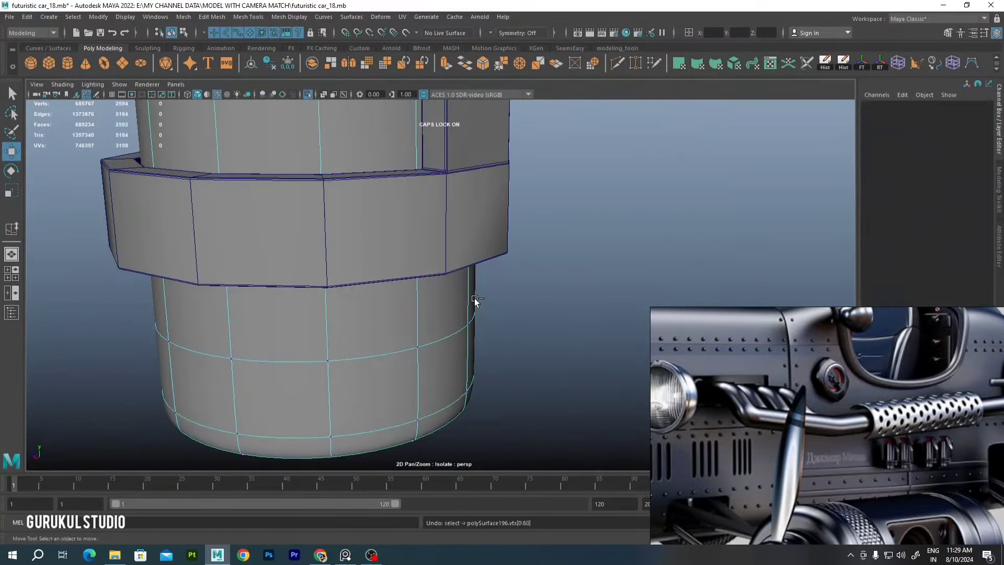
pyautogui.click(475, 300)
pyautogui.scroll(3, 425, 316)
pyautogui.moveTo(485, 305)
pyautogui.keyDown('alt'); pyautogui.mouseDown()
pyautogui.moveTo(377, 230)
pyautogui.moveTo(415, 296)
pyautogui.moveTo(421, 345)
pyautogui.moveTo(437, 309)
pyautogui.moveTo(458, 326)
pyautogui.mouseUp(); pyautogui.keyUp('alt')
# Bevel the selected ring edges, redoing the bevel in wireframe to adjust its width
pyautogui.press('4')
pyautogui.hotkey('ctrl', 'b')
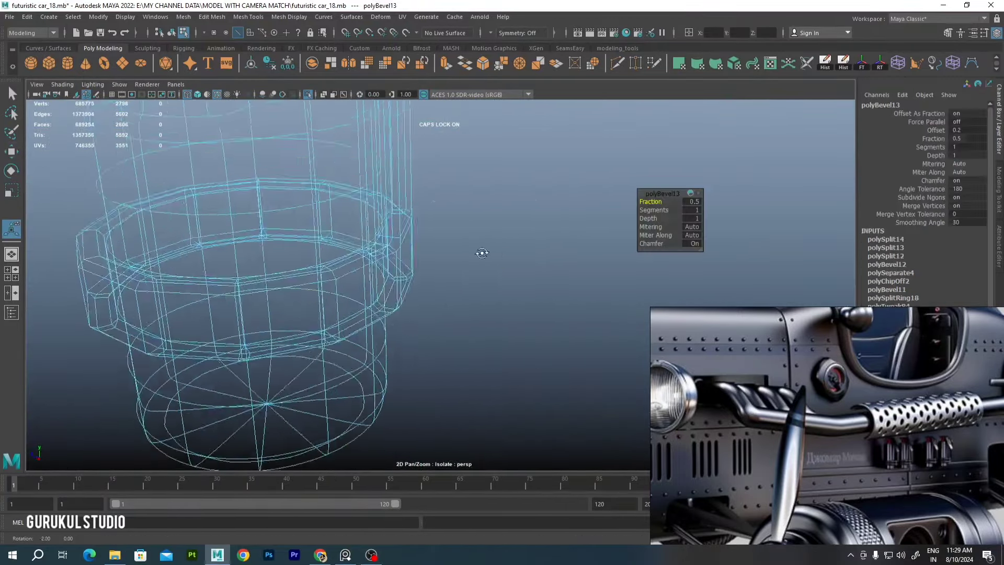
pyautogui.press('5')
pyautogui.scroll(-3, 418, 235)
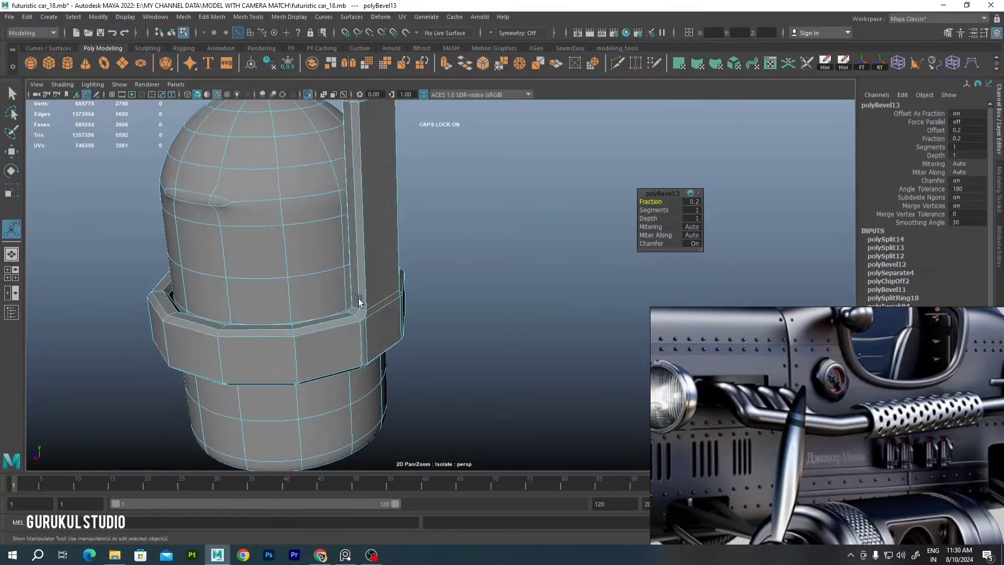
pyautogui.hotkey('ctrl', 'z')
pyautogui.scroll(3, 410, 280)
pyautogui.press('4')
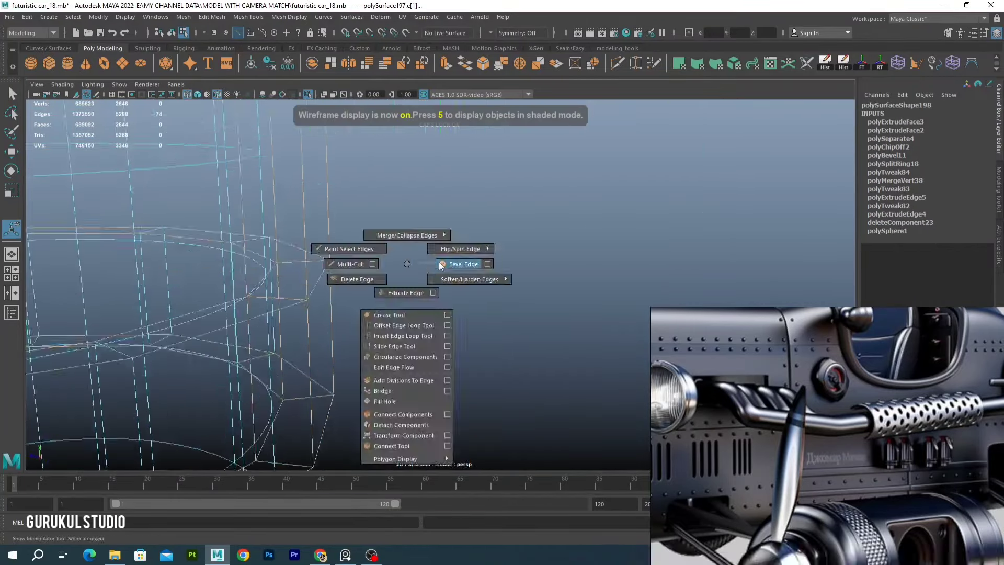
pyautogui.keyDown('shift'); pyautogui.moveTo(410, 261); pyautogui.dragTo(461, 262, button='right'); pyautogui.keyUp('shift')
pyautogui.press('5')
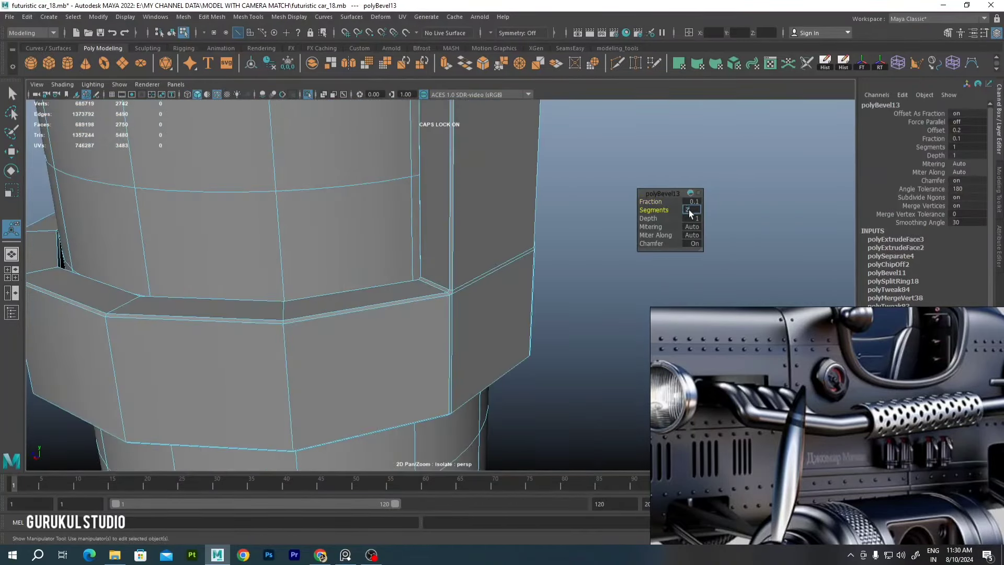
pyautogui.press('q')
pyautogui.click(496, 228)
# Select another edge loop on the ring and bevel it to form a narrow edge
pyautogui.scroll(5, 481, 271)
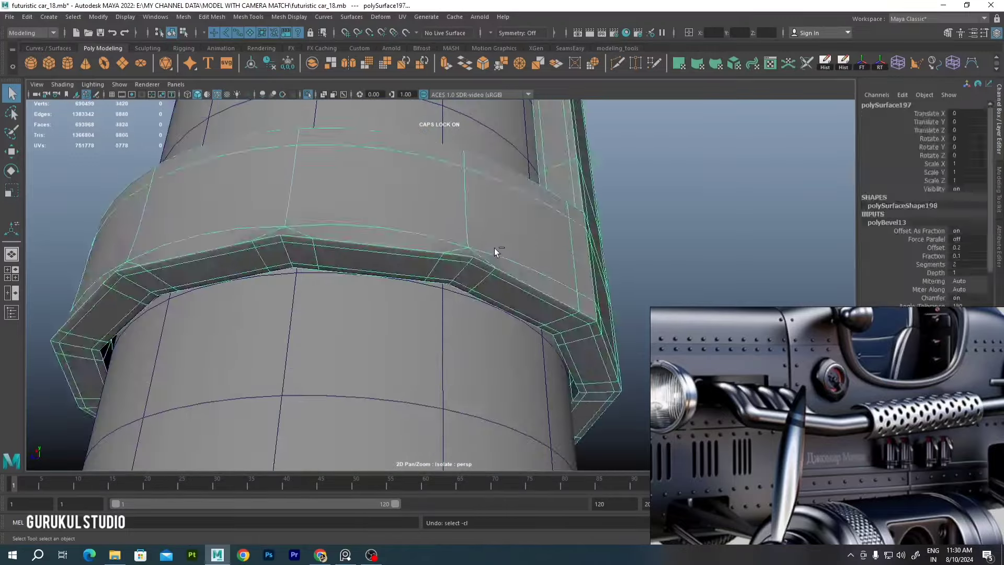
pyautogui.moveTo(494, 248); pyautogui.dragTo(476, 262, button='right')
pyautogui.doubleClick(492, 271)
pyautogui.moveTo(491, 270)
pyautogui.keyDown('alt'); pyautogui.mouseDown()
pyautogui.moveTo(512, 201)
pyautogui.moveTo(561, 302)
pyautogui.mouseUp(); pyautogui.keyUp('alt')
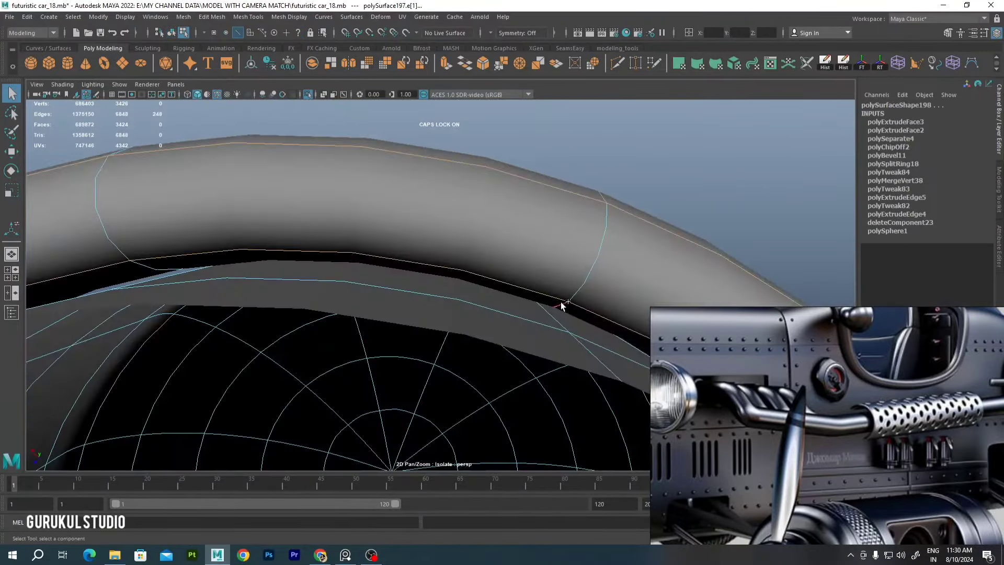
pyautogui.scroll(-5, 560, 302)
pyautogui.moveTo(614, 347)
pyautogui.keyDown('alt'); pyautogui.mouseDown()
pyautogui.moveTo(544, 301)
pyautogui.moveTo(449, 277)
pyautogui.moveTo(481, 296)
pyautogui.moveTo(218, 291)
pyautogui.moveTo(654, 213)
pyautogui.moveTo(601, 347)
pyautogui.moveTo(410, 249)
pyautogui.mouseUp(); pyautogui.keyUp('alt')
pyautogui.press('4')
pyautogui.press('5')
pyautogui.press('t')
pyautogui.hotkey('ctrl', 'b')
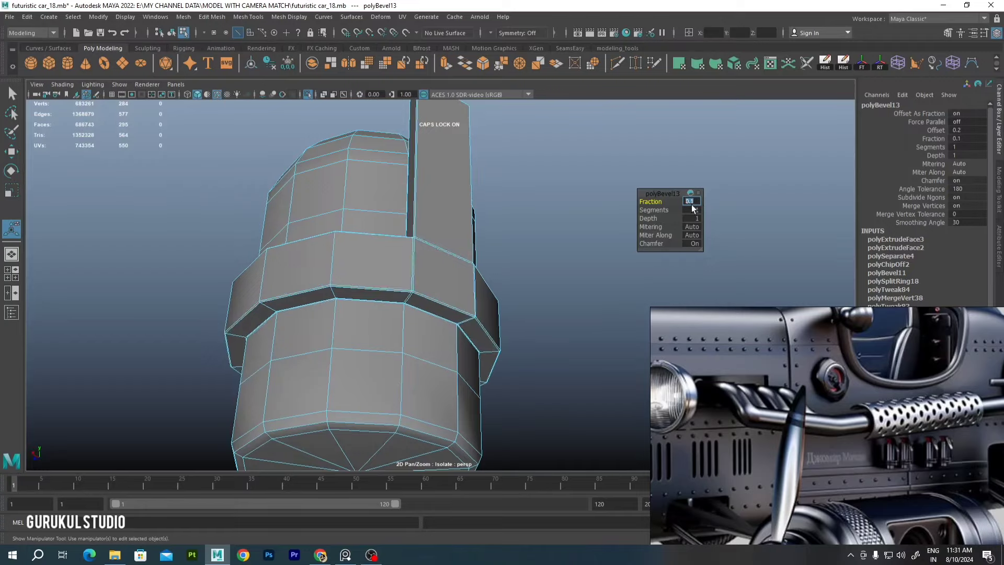
pyautogui.press('q')
pyautogui.scroll(-5, 535, 204)
# Duplicate the domed part with Shift+D at even spacing into a row of five along the side
pyautogui.keyDown('alt'); pyautogui.moveTo(426, 224); pyautogui.dragTo(455, 201); pyautogui.keyUp('alt')
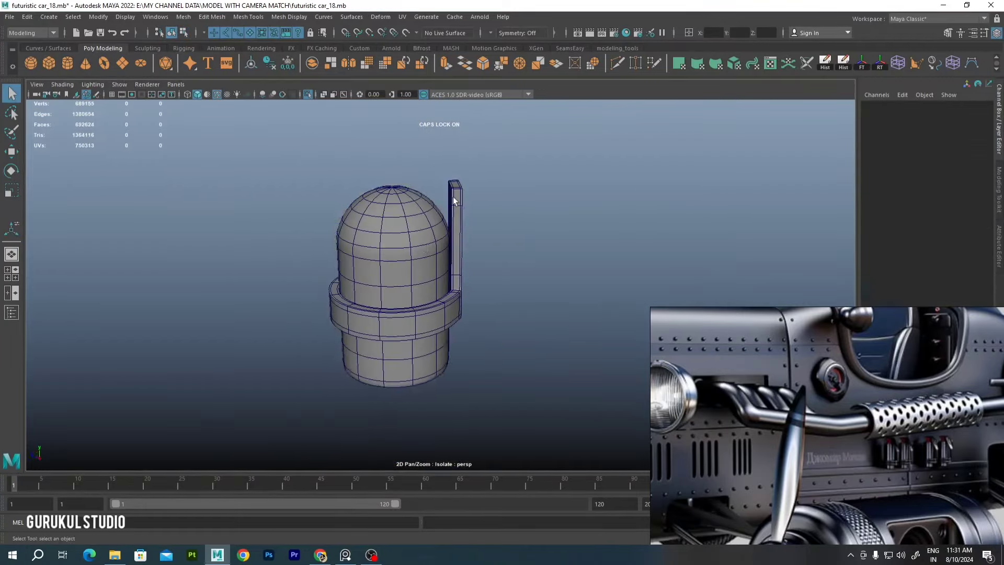
pyautogui.hotkey('ctrl', '1')
pyautogui.click(396, 273)
pyautogui.press('w')
pyautogui.press('f')
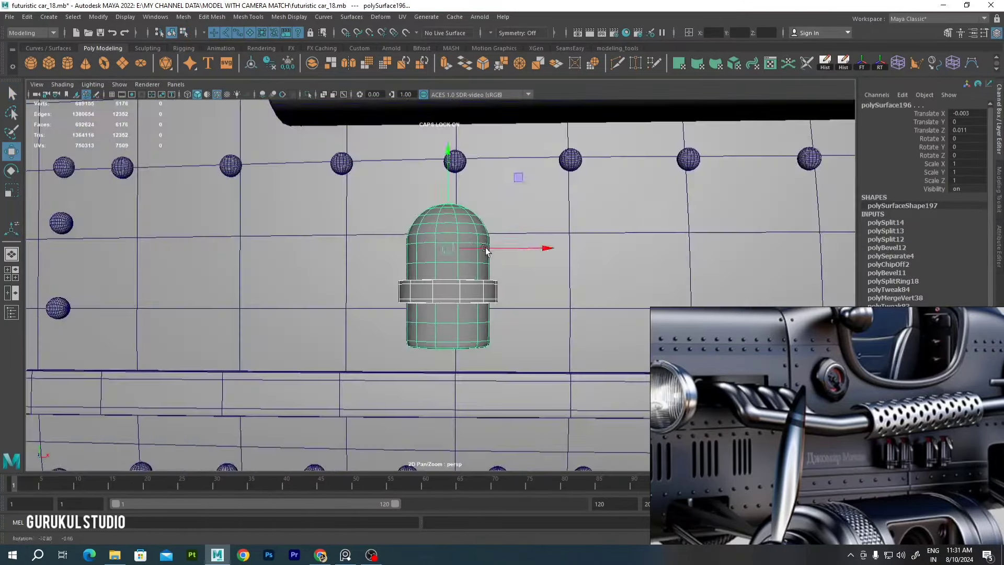
pyautogui.scroll(-3, 642, 255)
pyautogui.hotkey('shift', 'd')
pyautogui.hotkey('shift', 'd')
pyautogui.hotkey('shift', 'd')
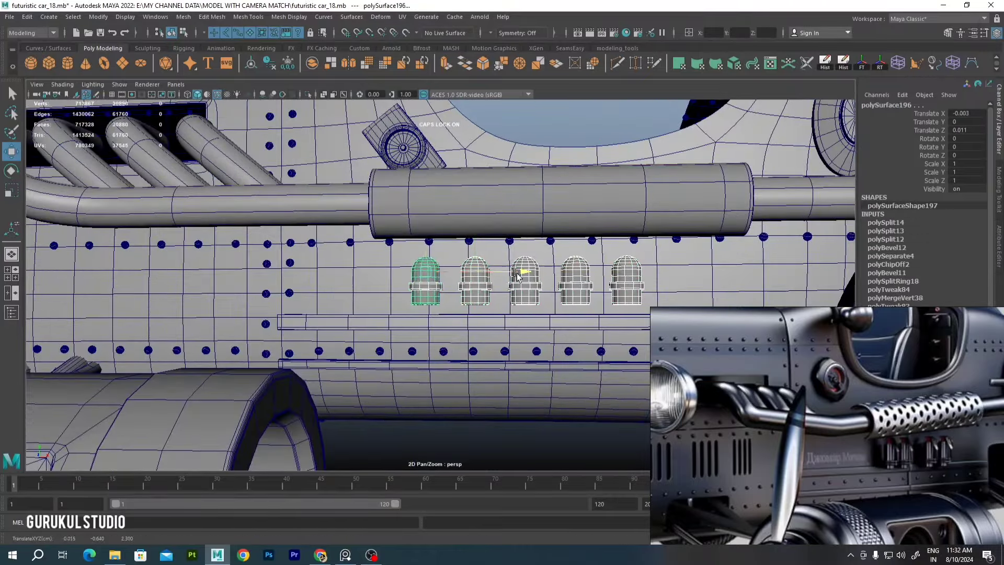
pyautogui.scroll(-5, 517, 275)
pyautogui.scroll(3, 517, 276)
pyautogui.scroll(2, 517, 276)
pyautogui.keyDown('alt'); pyautogui.moveTo(517, 275); pyautogui.dragTo(584, 372); pyautogui.keyUp('alt')
pyautogui.click(583, 373)
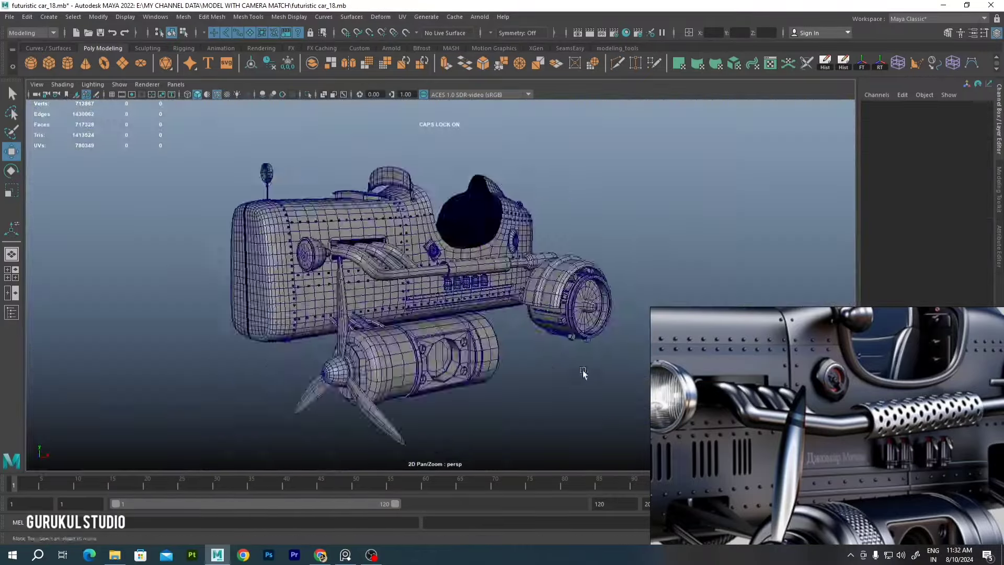
# Save the scene as 'futuristic car_19'
pyautogui.hotkey('ctrl', 'shift', 's')
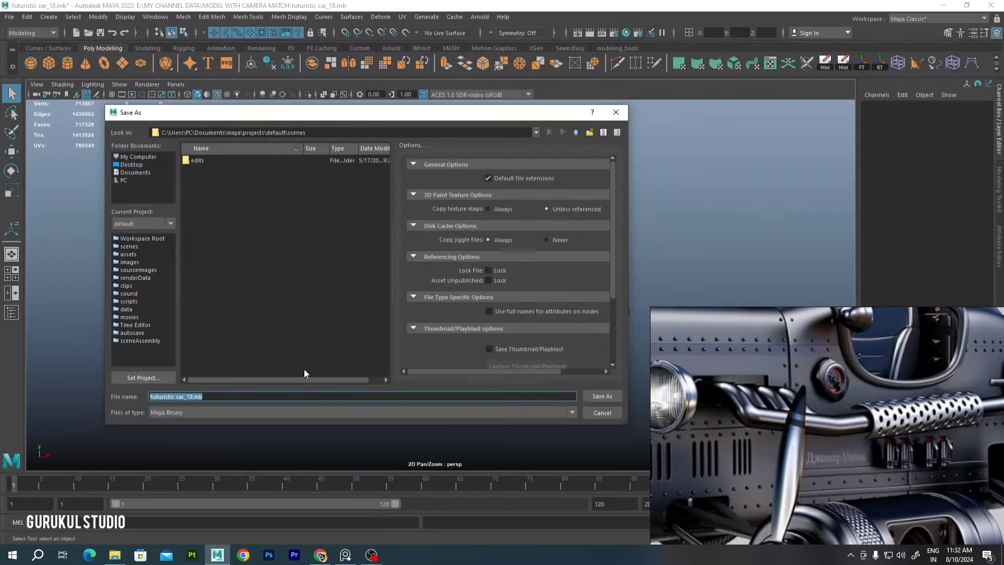
pyautogui.write('futuristic car_19')
pyautogui.press('Return')
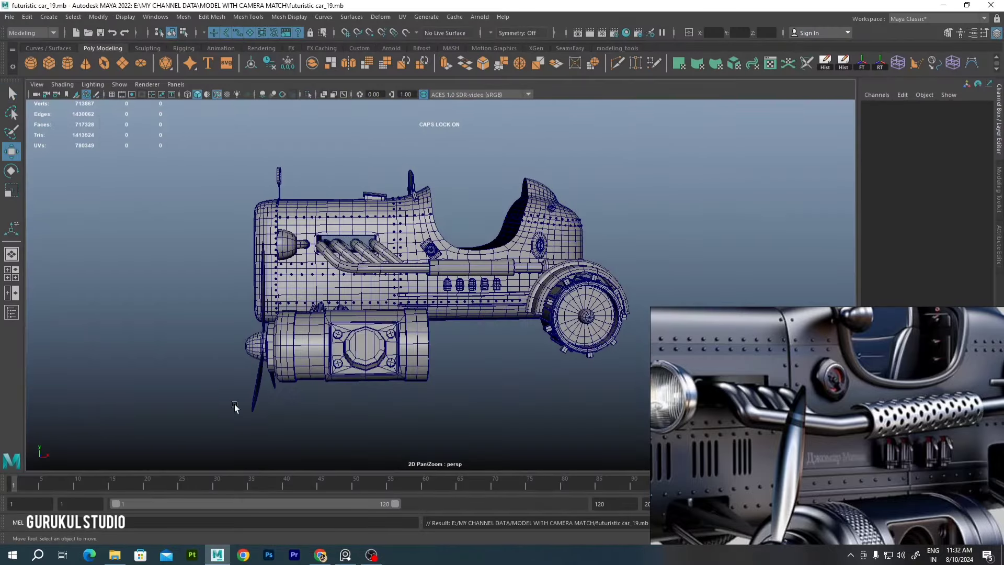
pyautogui.keyDown('alt'); pyautogui.moveTo(234, 408); pyautogui.dragTo(293, 398); pyautogui.keyUp('alt')
# Select the round disc on the car's side and one of its faces
pyautogui.scroll(5, 402, 253)
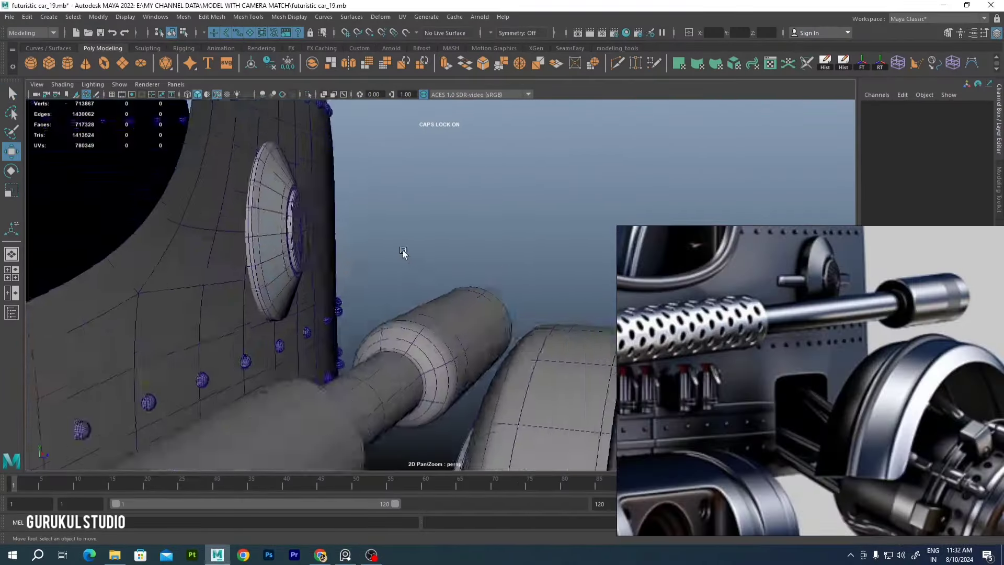
pyautogui.keyDown('alt'); pyautogui.moveTo(403, 254); pyautogui.dragTo(417, 212); pyautogui.keyUp('alt')
pyautogui.click(416, 212)
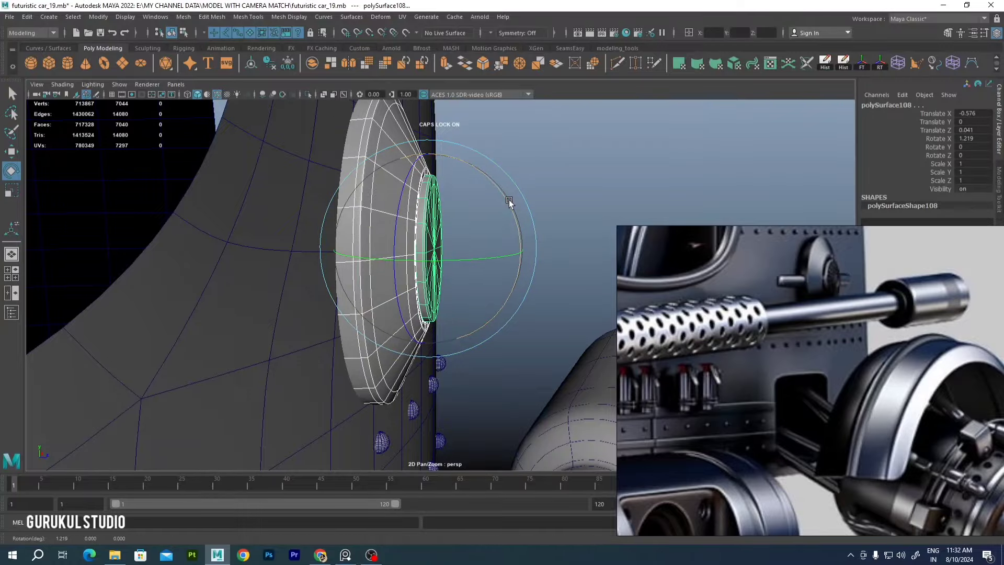
pyautogui.moveTo(372, 235); pyautogui.dragTo(390, 222, button='right')
pyautogui.click(390, 222)
pyautogui.press('w')
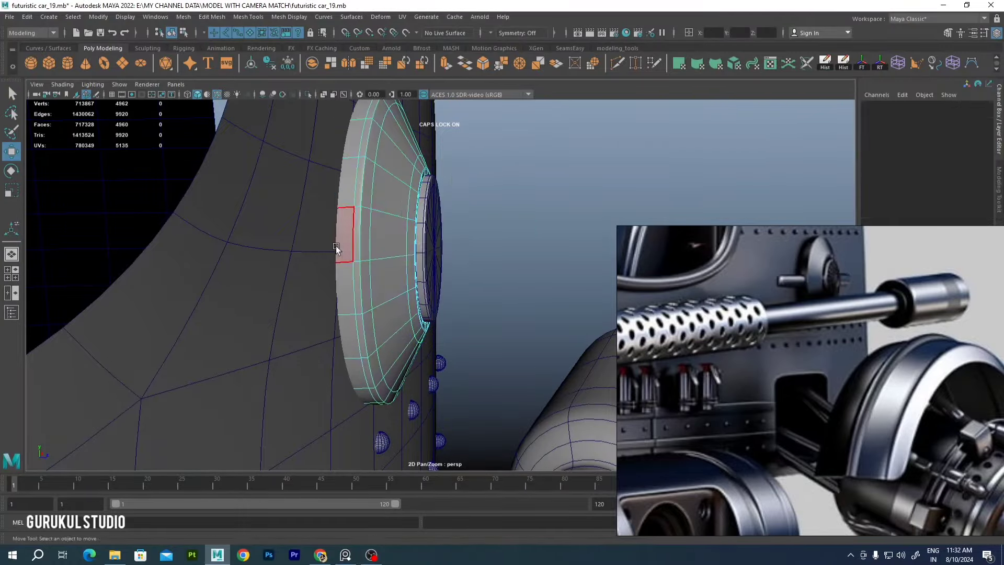
pyautogui.keyDown('alt'); pyautogui.moveTo(390, 222); pyautogui.dragTo(226, 240); pyautogui.keyUp('alt')
pyautogui.scroll(-3, 432, 242)
pyautogui.press('space')
# Place a box bar beside the disc, stretch it lengthwise to Scale Z 0.632 and angle it
pyautogui.press('space')
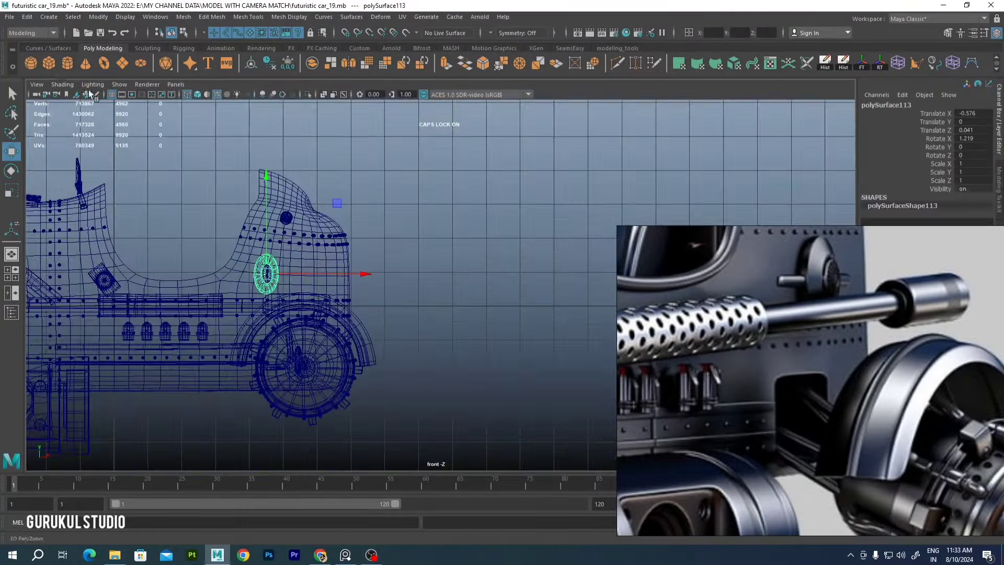
pyautogui.moveTo(412, 335); pyautogui.dragTo(465, 271)
pyautogui.press('space')
pyautogui.press('space')
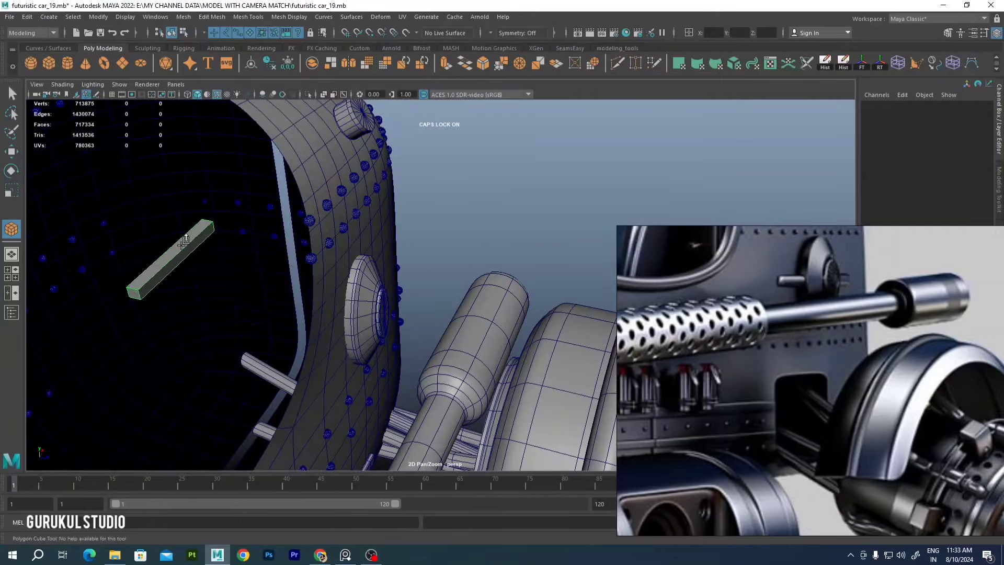
pyautogui.press('w')
pyautogui.moveTo(438, 362)
pyautogui.keyDown('alt'); pyautogui.mouseDown()
pyautogui.moveTo(397, 299)
pyautogui.moveTo(390, 315)
pyautogui.mouseUp(); pyautogui.keyUp('alt')
pyautogui.press('r')
pyautogui.press('e')
pyautogui.keyDown('alt'); pyautogui.moveTo(480, 220); pyautogui.dragTo(416, 277); pyautogui.keyUp('alt')
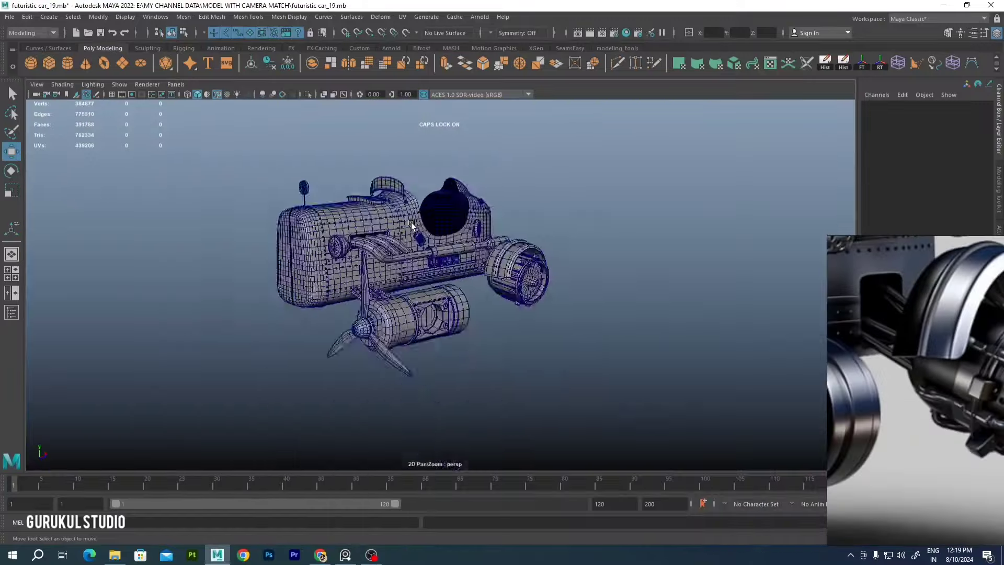
pyautogui.keyDown('alt'); pyautogui.moveTo(412, 225); pyautogui.dragTo(366, 241); pyautogui.keyUp('alt')
pyautogui.click(366, 246)
# Switch to Edge mode and pick an edge at the cockpit opening
pyautogui.click(184, 17)
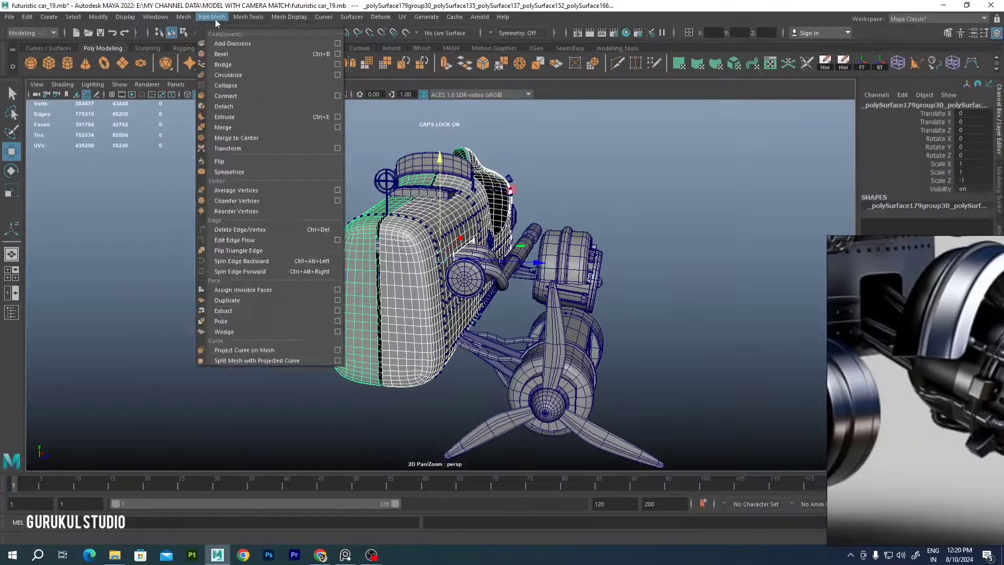
pyautogui.rightClick(404, 262)
pyautogui.click(403, 231)
pyautogui.scroll(5, 404, 262)
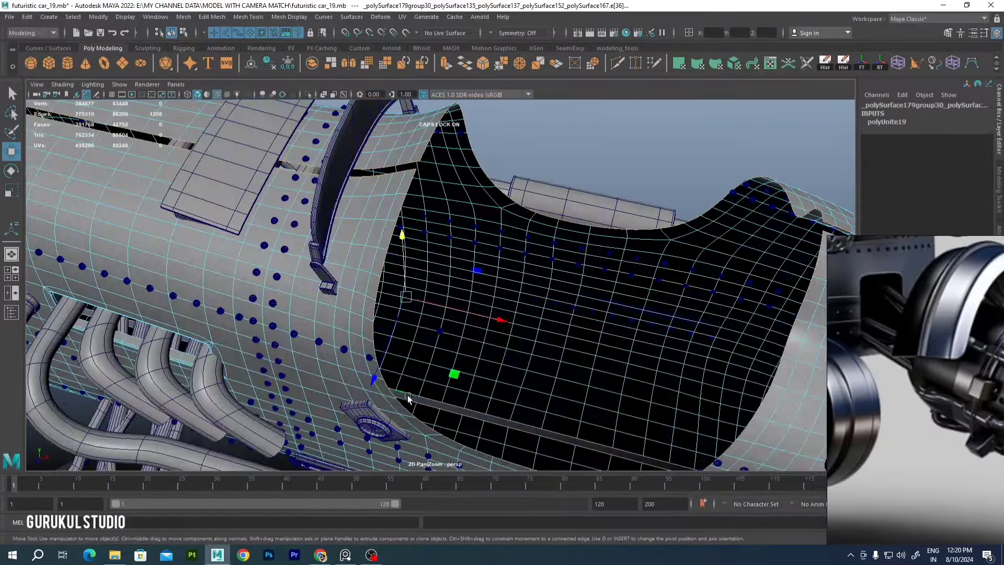
pyautogui.click(413, 246)
# Select edges on the front of the car body and even them out with Edit Edge Flow
pyautogui.keyDown('alt'); pyautogui.moveTo(432, 324); pyautogui.dragTo(652, 351); pyautogui.keyUp('alt')
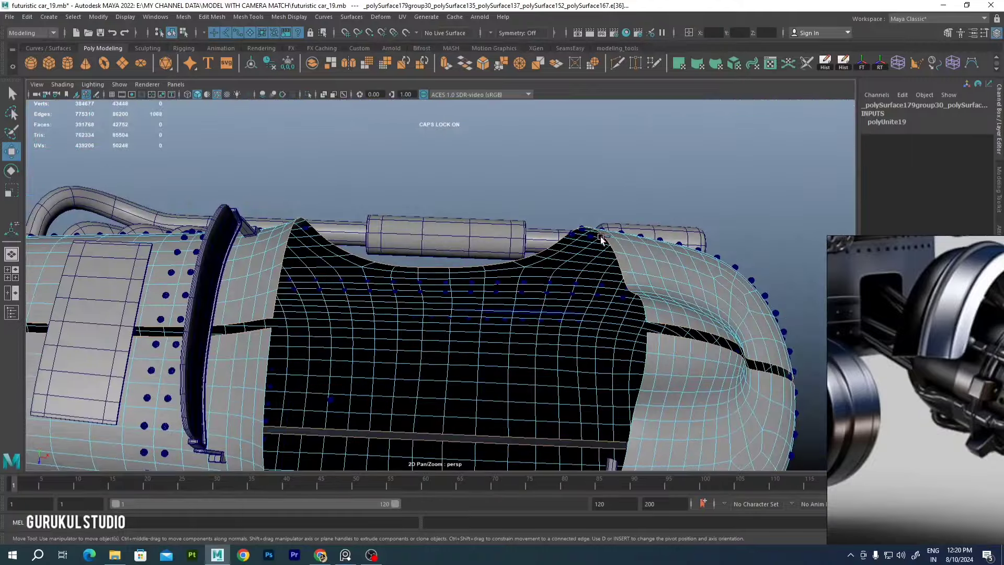
pyautogui.keyDown('alt'); pyautogui.moveTo(601, 239); pyautogui.dragTo(531, 311); pyautogui.keyUp('alt')
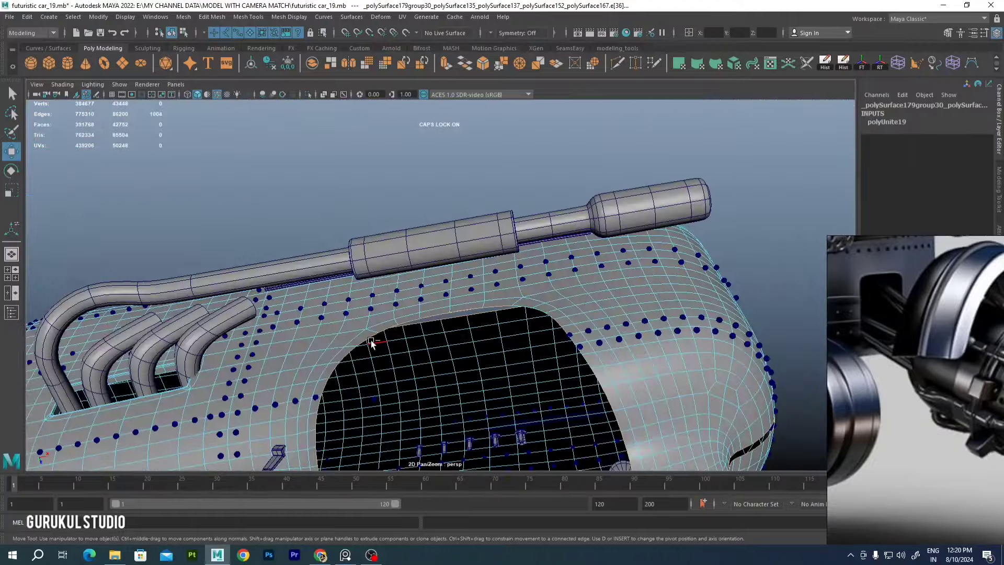
pyautogui.keyDown('alt'); pyautogui.moveTo(371, 342); pyautogui.dragTo(459, 293); pyautogui.keyUp('alt')
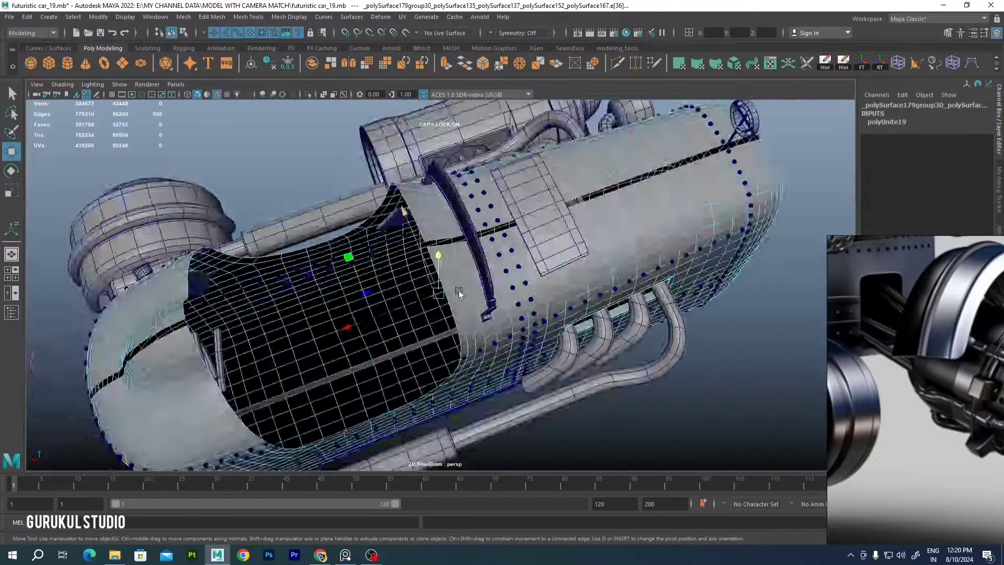
pyautogui.moveTo(571, 213); pyautogui.dragTo(573, 338, button='right')
pyautogui.moveTo(573, 339)
pyautogui.keyDown('alt'); pyautogui.mouseDown()
pyautogui.moveTo(472, 310)
pyautogui.moveTo(430, 269)
pyautogui.mouseUp(); pyautogui.keyUp('alt')
pyautogui.click(431, 269)
pyautogui.moveTo(531, 375); pyautogui.dragTo(530, 375, button='right')
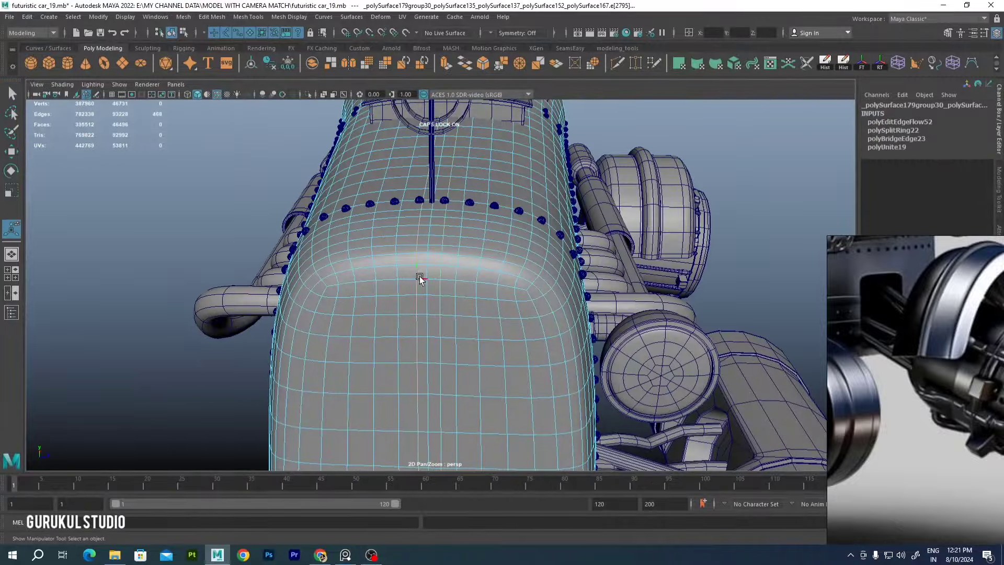
pyautogui.keyDown('alt'); pyautogui.moveTo(419, 281); pyautogui.dragTo(372, 282); pyautogui.keyUp('alt')
pyautogui.keyDown('alt'); pyautogui.moveTo(444, 319); pyautogui.dragTo(554, 202); pyautogui.keyUp('alt')
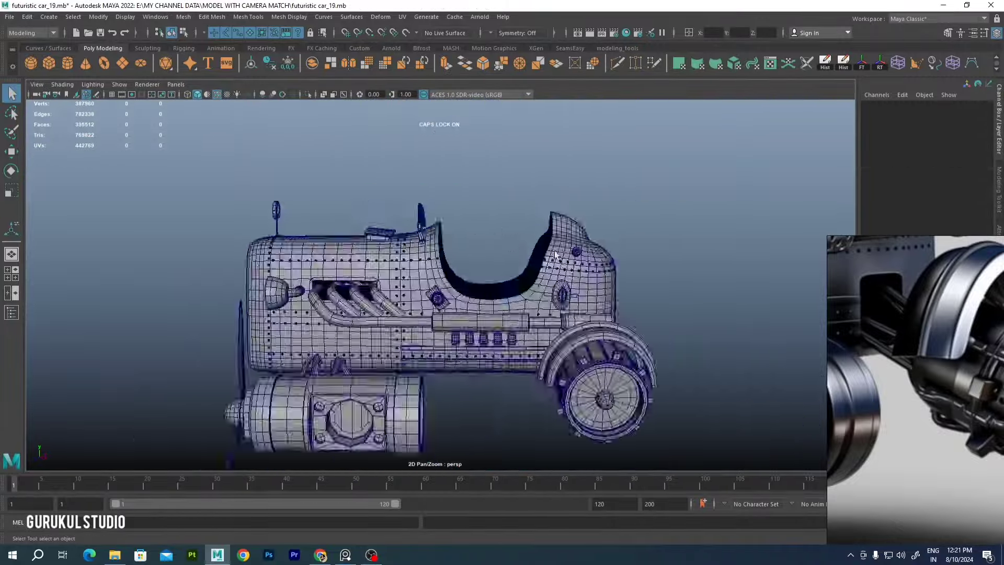
# Combine the propeller and its engine cylinder into one object
pyautogui.click(597, 356)
pyautogui.keyDown('alt'); pyautogui.moveTo(598, 356); pyautogui.dragTo(471, 261); pyautogui.keyUp('alt')
pyautogui.keyDown('shift'); pyautogui.click(425, 235); pyautogui.keyUp('shift')
pyautogui.click(184, 16)
pyautogui.click(193, 52)
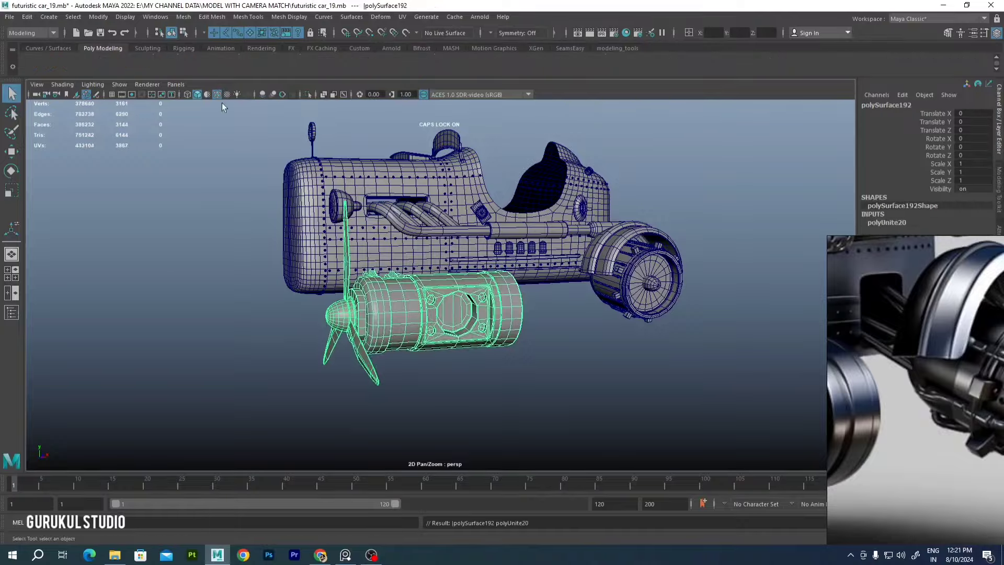
pyautogui.press('w')
# Bridge the selected edges at the cockpit opening
pyautogui.keyDown('alt'); pyautogui.moveTo(365, 235); pyautogui.dragTo(444, 169); pyautogui.keyUp('alt')
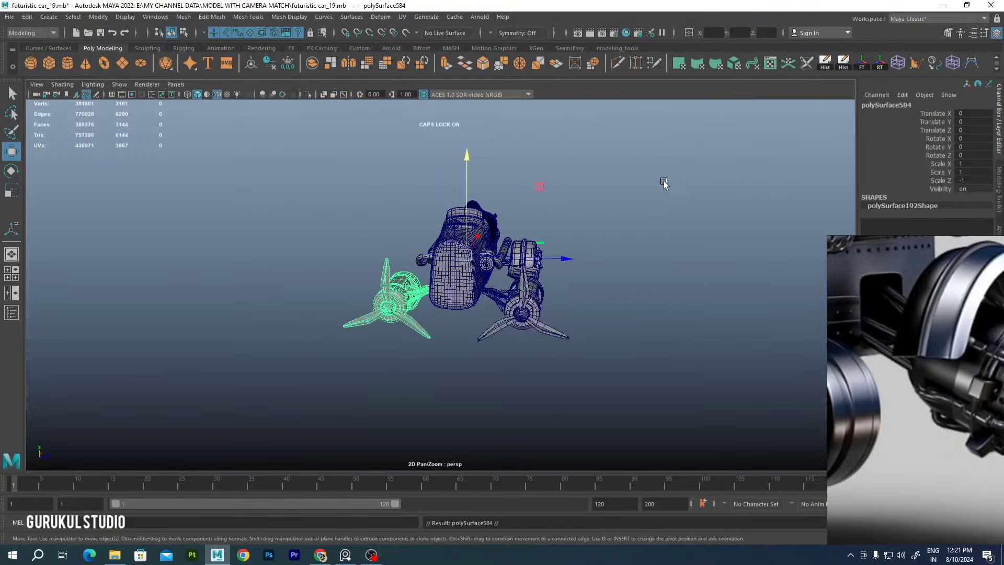
pyautogui.click(664, 183)
pyautogui.keyDown('alt'); pyautogui.moveTo(664, 183); pyautogui.dragTo(670, 213); pyautogui.keyUp('alt')
pyautogui.scroll(5, 575, 227)
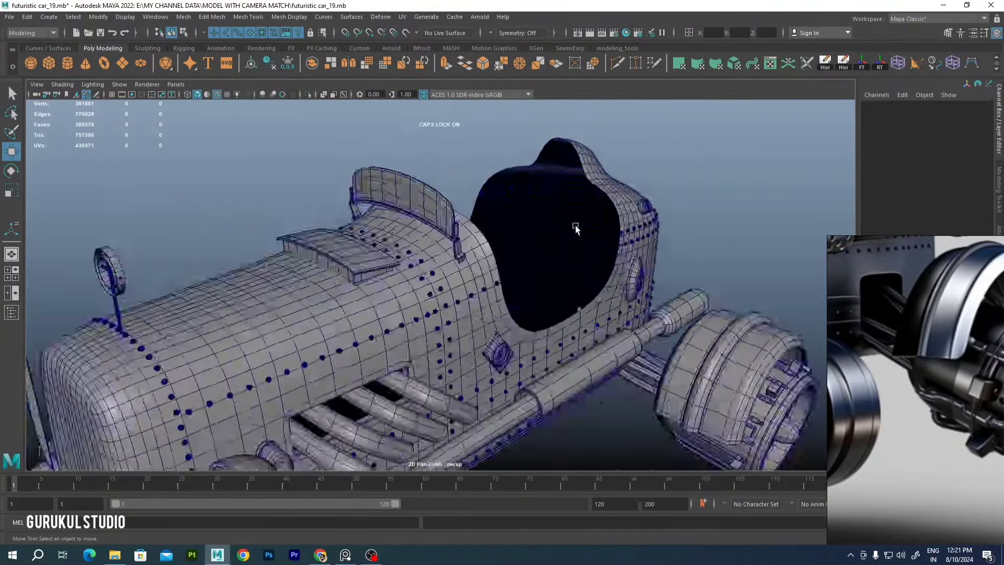
pyautogui.keyDown('alt'); pyautogui.moveTo(575, 229); pyautogui.dragTo(523, 272); pyautogui.keyUp('alt')
pyautogui.keyDown('shift'); pyautogui.moveTo(528, 292); pyautogui.dragTo(554, 314, button='right'); pyautogui.keyUp('shift')
# Select the rim edges of the cockpit opening
pyautogui.moveTo(510, 263)
pyautogui.keyDown('alt'); pyautogui.mouseDown()
pyautogui.moveTo(475, 247)
pyautogui.moveTo(486, 213)
pyautogui.mouseUp(); pyautogui.keyUp('alt')
pyautogui.press('q')
pyautogui.keyDown('alt'); pyautogui.moveTo(486, 213); pyautogui.dragTo(439, 217, button='middle'); pyautogui.keyUp('alt')
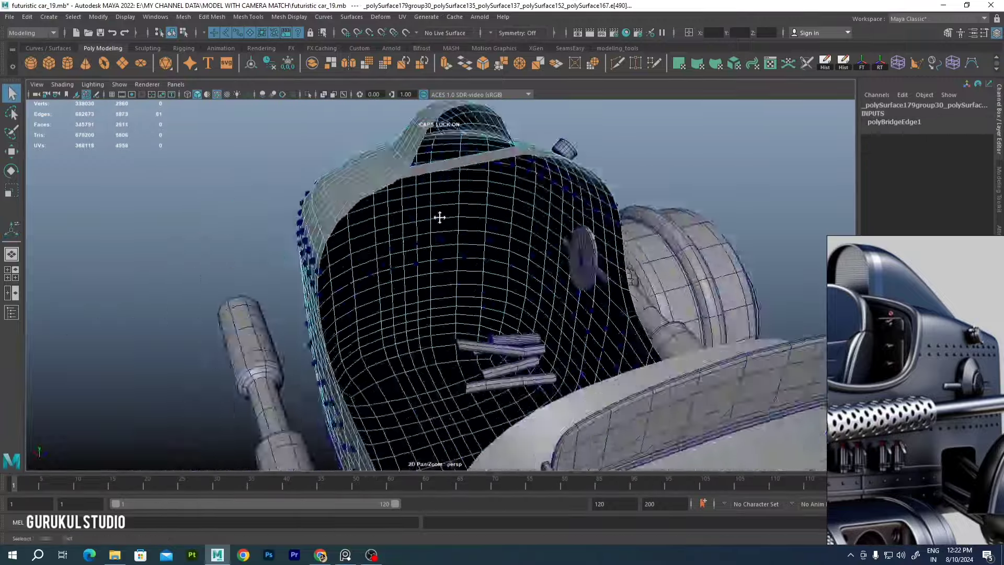
pyautogui.moveTo(439, 217)
pyautogui.keyDown('alt'); pyautogui.mouseDown()
pyautogui.moveTo(639, 212)
pyautogui.moveTo(492, 227)
pyautogui.moveTo(513, 234)
pyautogui.moveTo(287, 197)
pyautogui.mouseUp(); pyautogui.keyUp('alt')
pyautogui.click(98, 16)
# Convert the rim edges to a curve and sweep a tube mesh along it
pyautogui.click(314, 312)
pyautogui.hotkey('ctrl', '1')
pyautogui.click(53, 19)
pyautogui.click(82, 109)
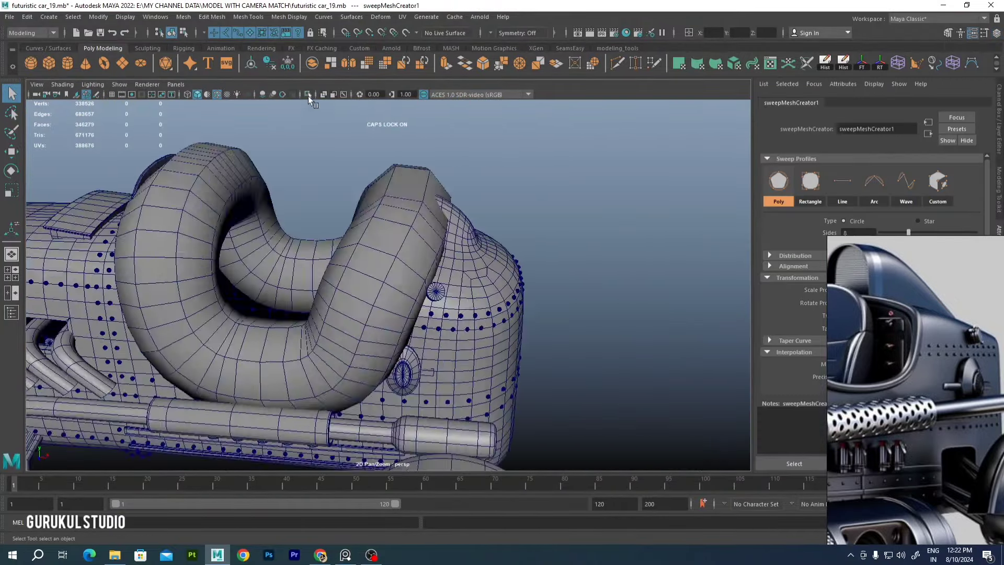
pyautogui.hotkey('ctrl', '1')
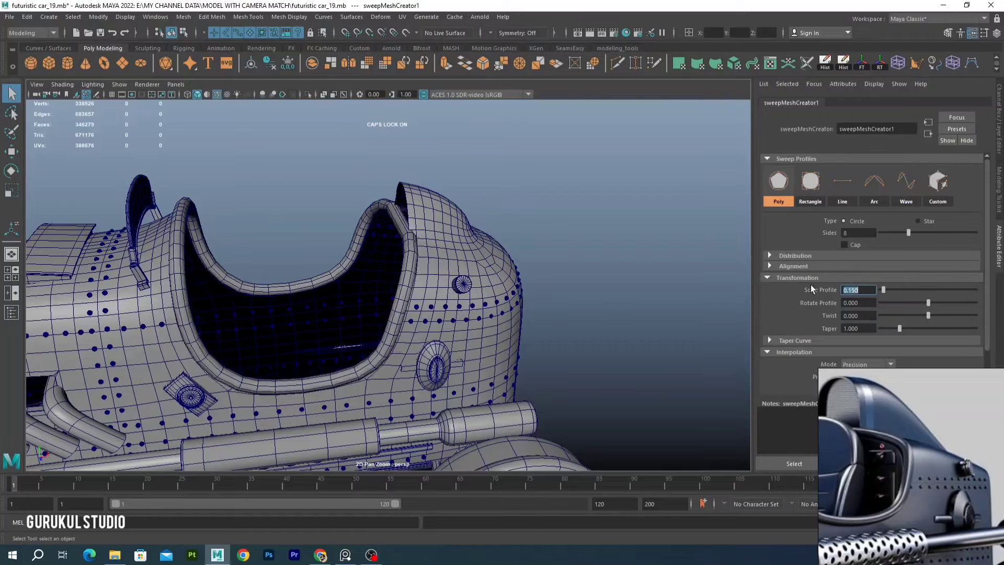
# Add an edge ring around the tube and even it out with Edit Edge Flow
pyautogui.keyDown('alt'); pyautogui.moveTo(470, 235); pyautogui.dragTo(386, 203); pyautogui.keyUp('alt')
pyautogui.click(400, 242)
pyautogui.keyDown('shift'); pyautogui.moveTo(421, 298); pyautogui.dragTo(439, 306, button='right'); pyautogui.keyUp('shift')
pyautogui.keyDown('alt'); pyautogui.moveTo(439, 306); pyautogui.dragTo(366, 293); pyautogui.keyUp('alt')
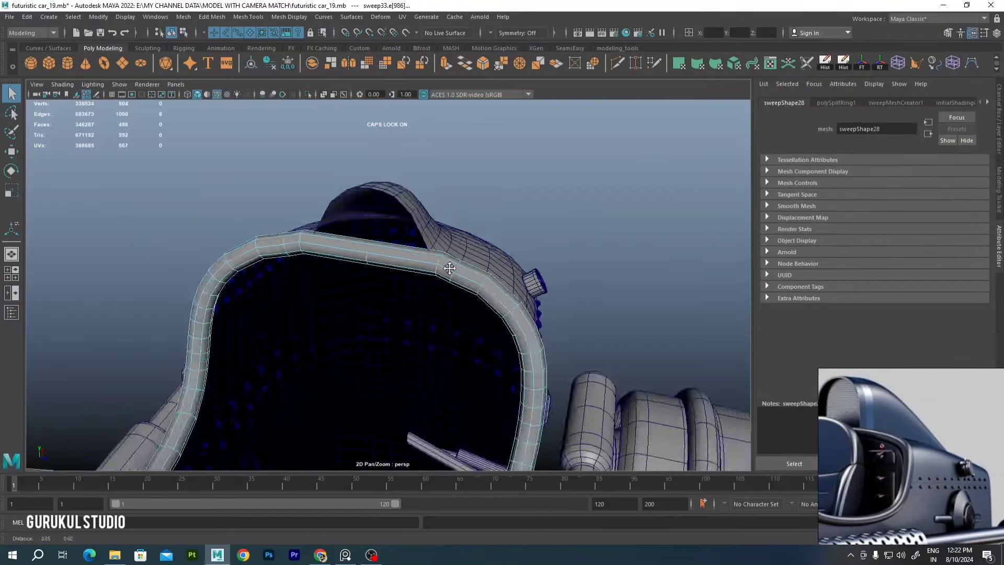
pyautogui.keyDown('shift'); pyautogui.moveTo(459, 269); pyautogui.dragTo(459, 369, button='right'); pyautogui.keyUp('shift')
pyautogui.press('q')
# Thin the sweep tube's profile to scale 0.060
pyautogui.keyDown('alt'); pyautogui.moveTo(317, 313); pyautogui.dragTo(429, 277); pyautogui.keyUp('alt')
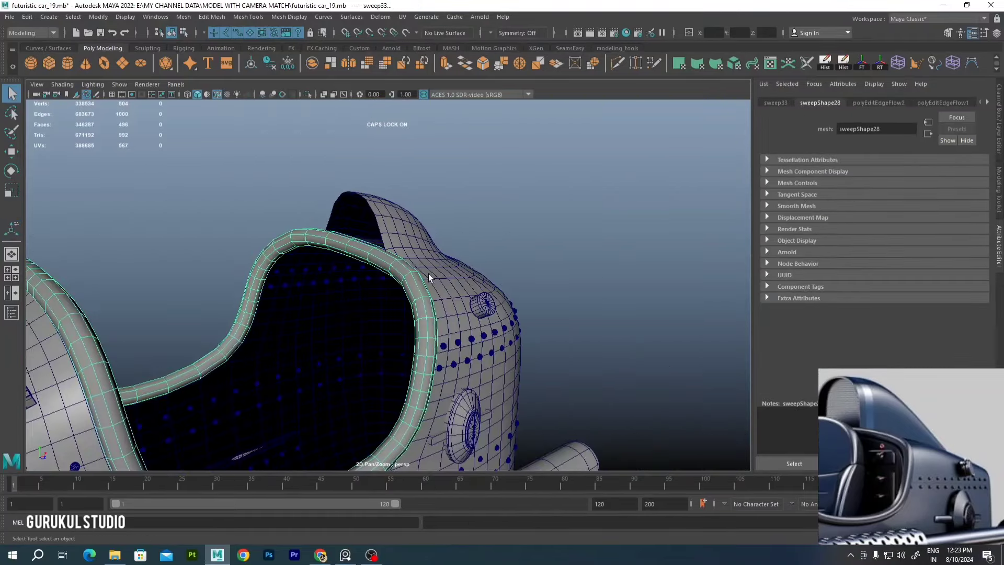
pyautogui.scroll(3, 186, 381)
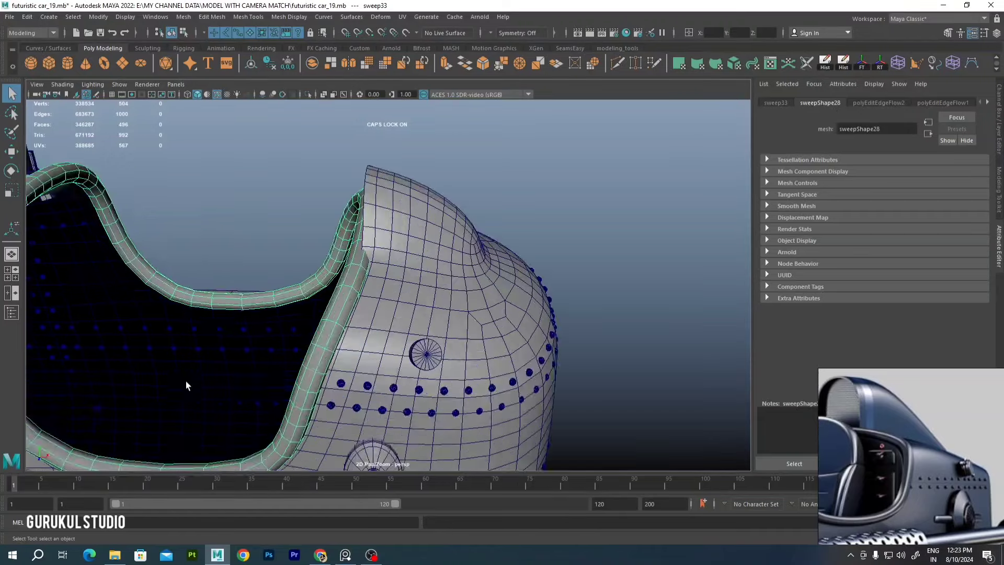
pyautogui.keyDown('alt'); pyautogui.moveTo(186, 381); pyautogui.dragTo(210, 433); pyautogui.keyUp('alt')
pyautogui.press('f')
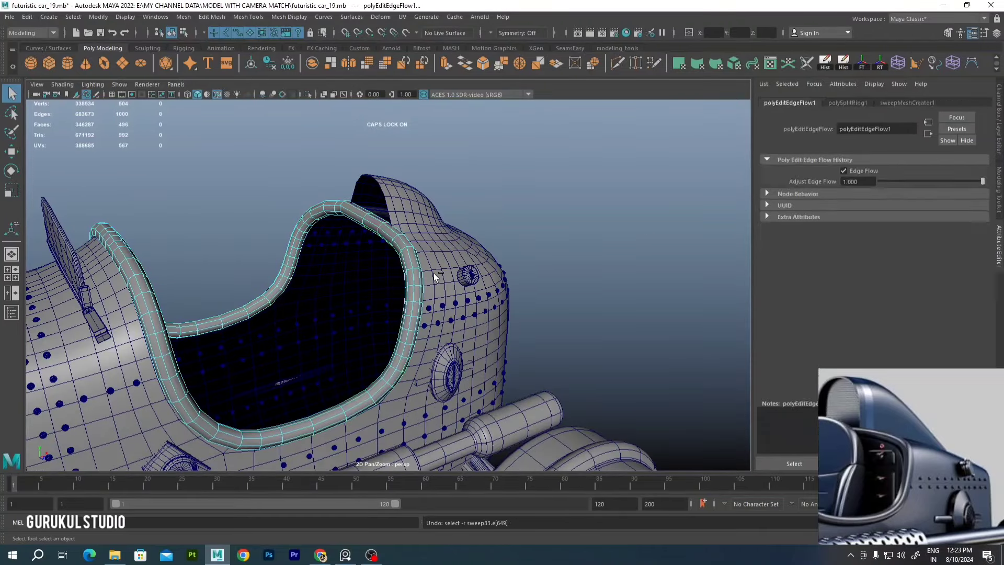
pyautogui.hotkey('ctrl', 'z')
pyautogui.keyDown('ctrl'); pyautogui.moveTo(858, 290); pyautogui.dragTo(776, 286); pyautogui.keyUp('ctrl')
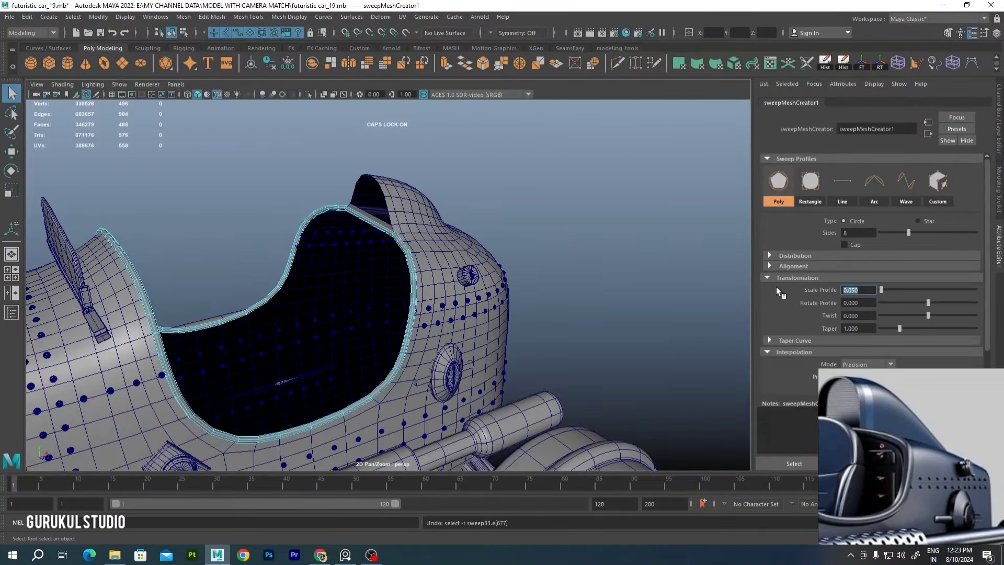
# Even out an edge loop on the rim tube with Edit Edge Flow
pyautogui.scroll(3, 437, 232)
pyautogui.scroll(2, 403, 243)
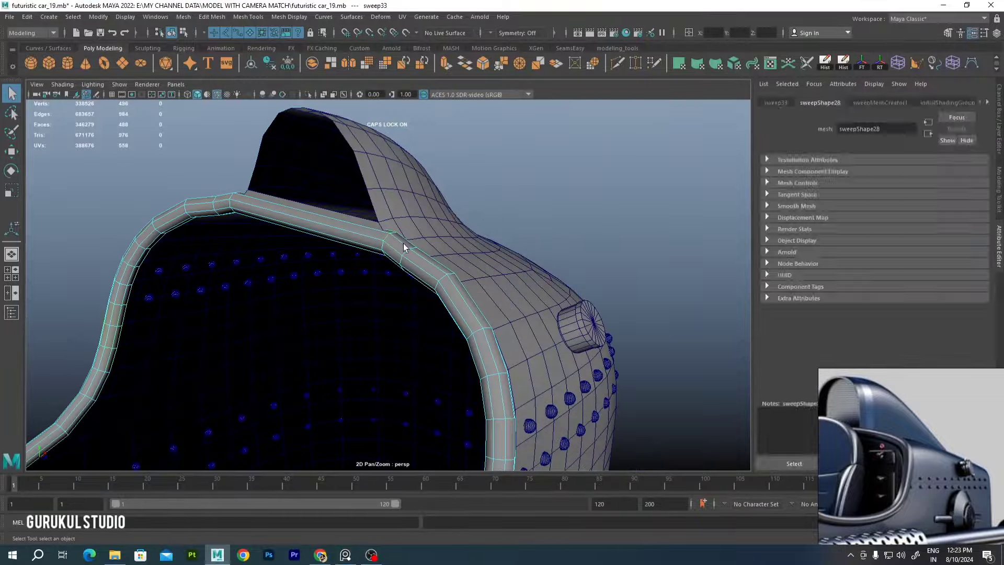
pyautogui.click(397, 259)
pyautogui.click(397, 366)
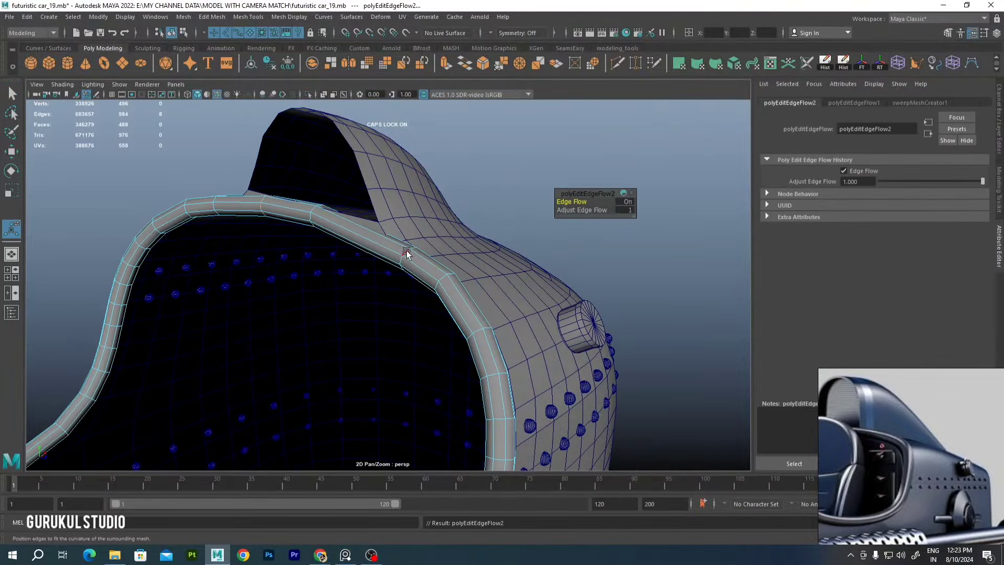
pyautogui.moveTo(214, 202)
pyautogui.keyDown('alt'); pyautogui.mouseDown()
pyautogui.moveTo(471, 225)
pyautogui.moveTo(515, 189)
pyautogui.moveTo(448, 251)
pyautogui.moveTo(359, 246)
pyautogui.mouseUp(); pyautogui.keyUp('alt')
# Clear the selection and select the cockpit rim object
pyautogui.press('q')
pyautogui.click(491, 224)
pyautogui.scroll(3, 359, 246)
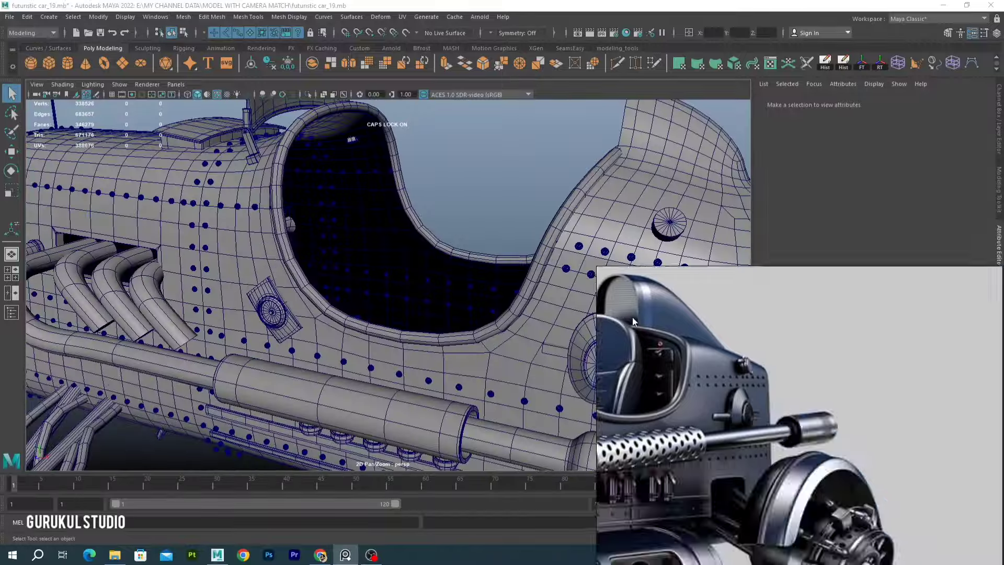
pyautogui.scroll(3, 441, 276)
pyautogui.click(440, 283)
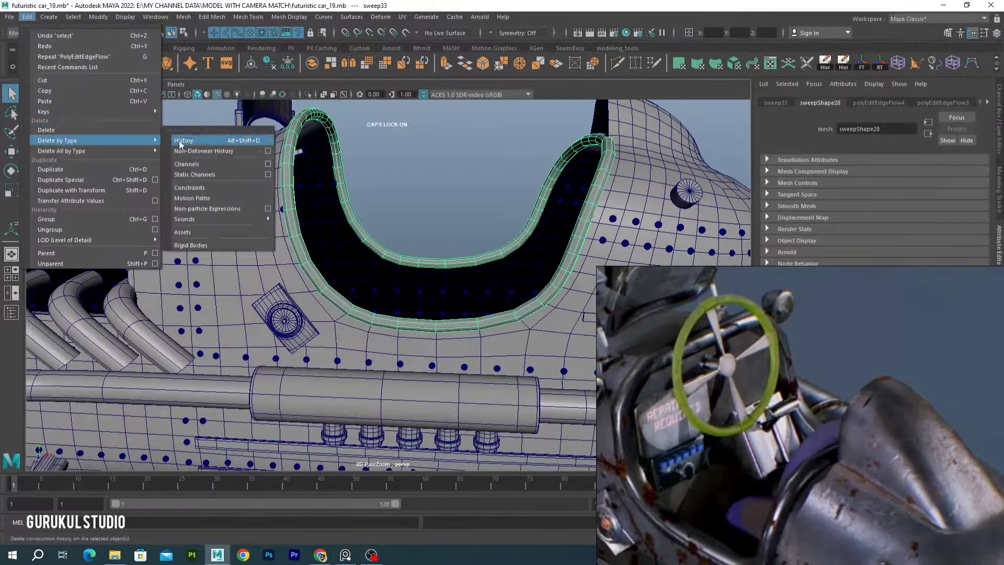
# In wireframe, isolate the rim curve and inspect its control points
pyautogui.press('4')
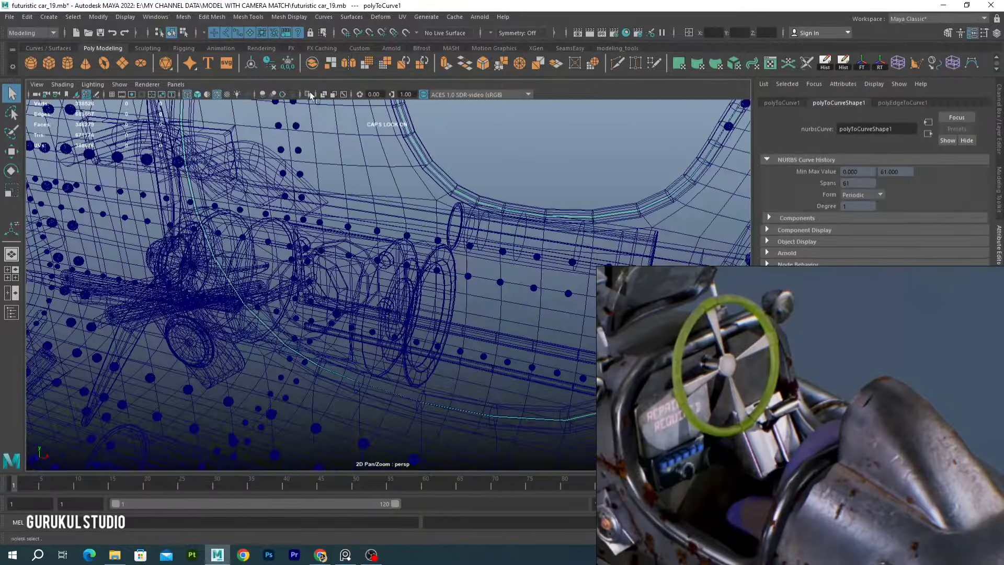
pyautogui.hotkey('ctrl', '1')
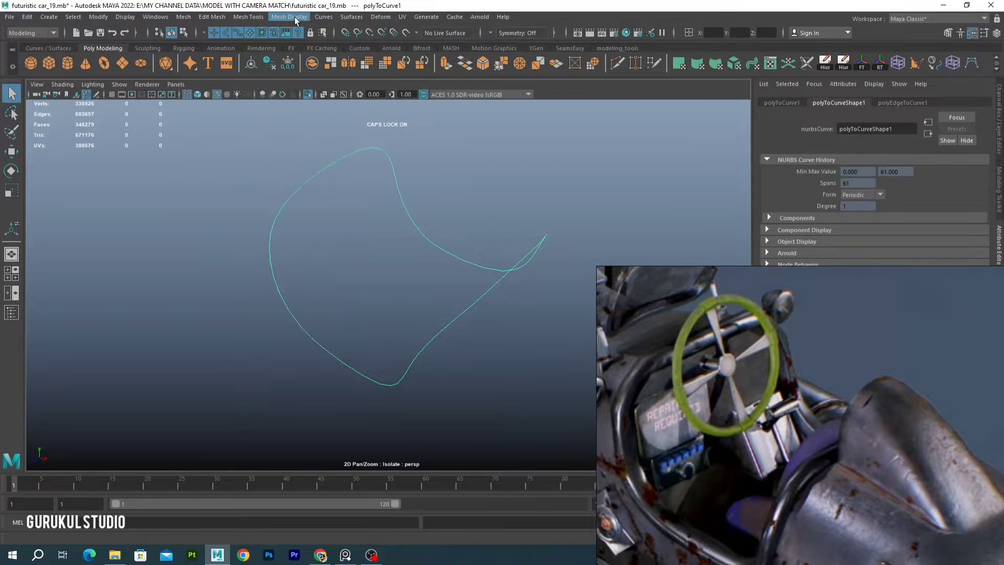
pyautogui.press('F8')
pyautogui.scroll(2, 325, 281)
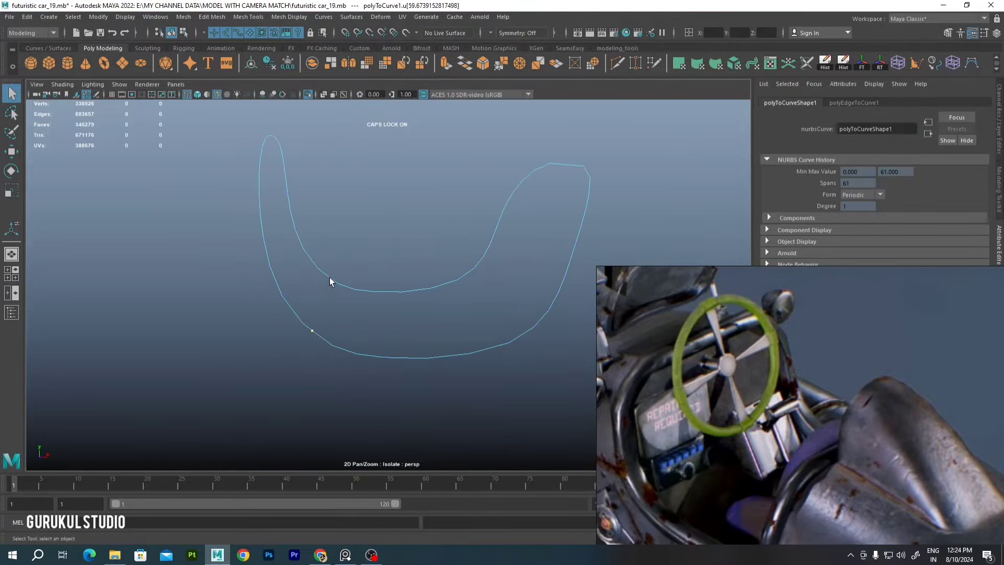
pyautogui.hotkey('ctrl', '1')
pyautogui.scroll(5, 386, 243)
pyautogui.click(416, 246)
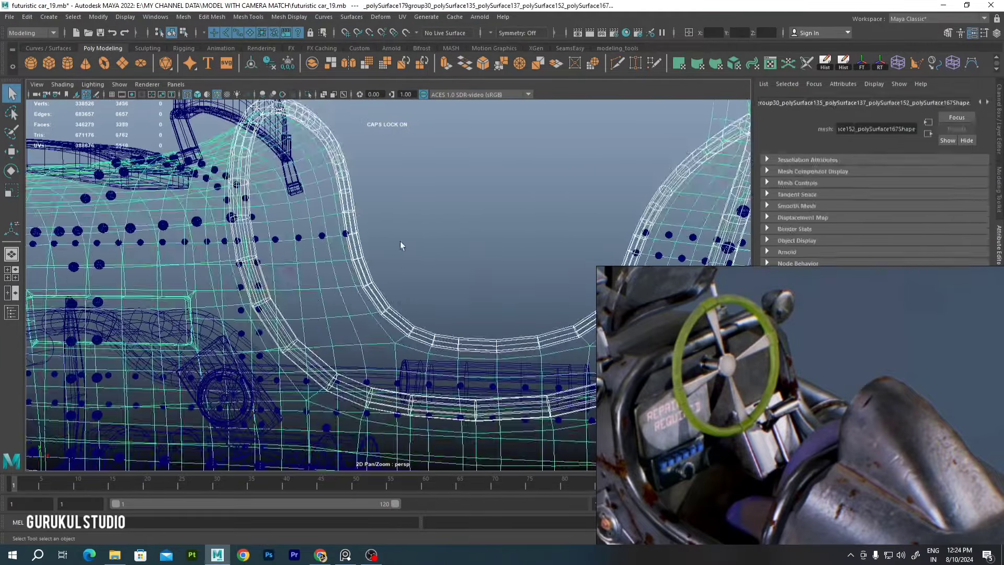
pyautogui.hotkey('ctrl', 'z')
pyautogui.hotkey('ctrl', '1')
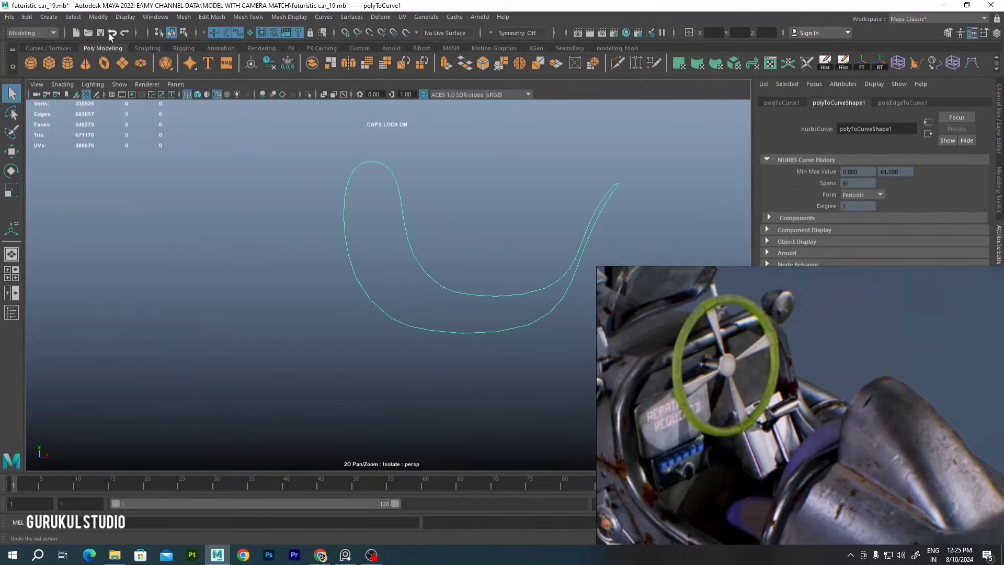
# Freeze the curve's transformations, then undo back to the full closed curve
pyautogui.click(27, 17)
pyautogui.click(123, 91)
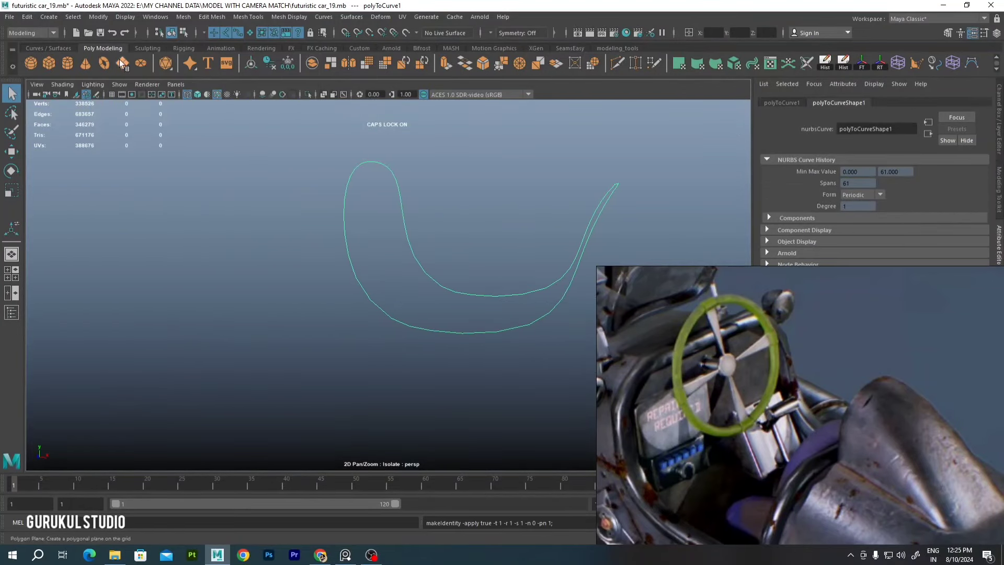
pyautogui.click(442, 282)
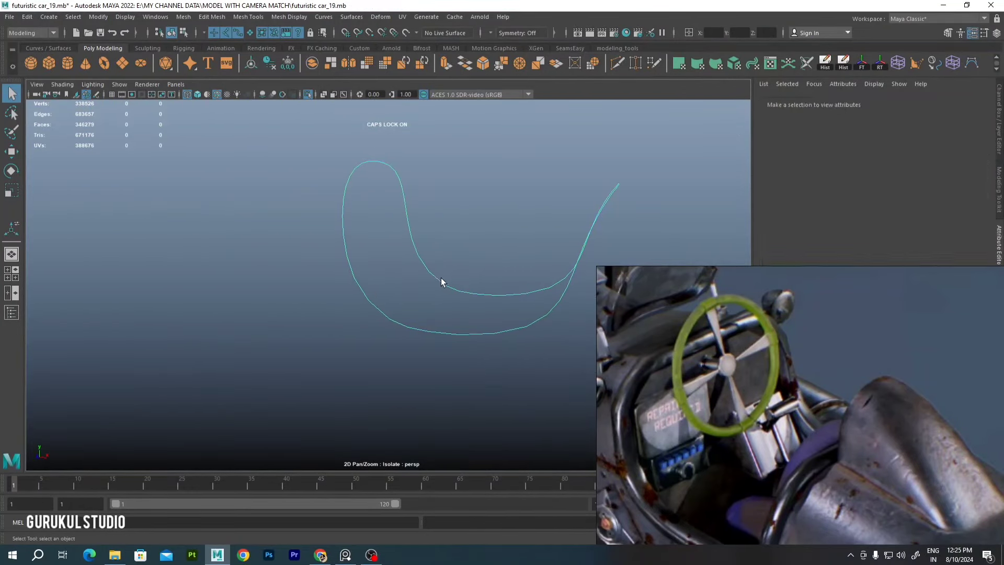
pyautogui.hotkey('ctrl', 'z')
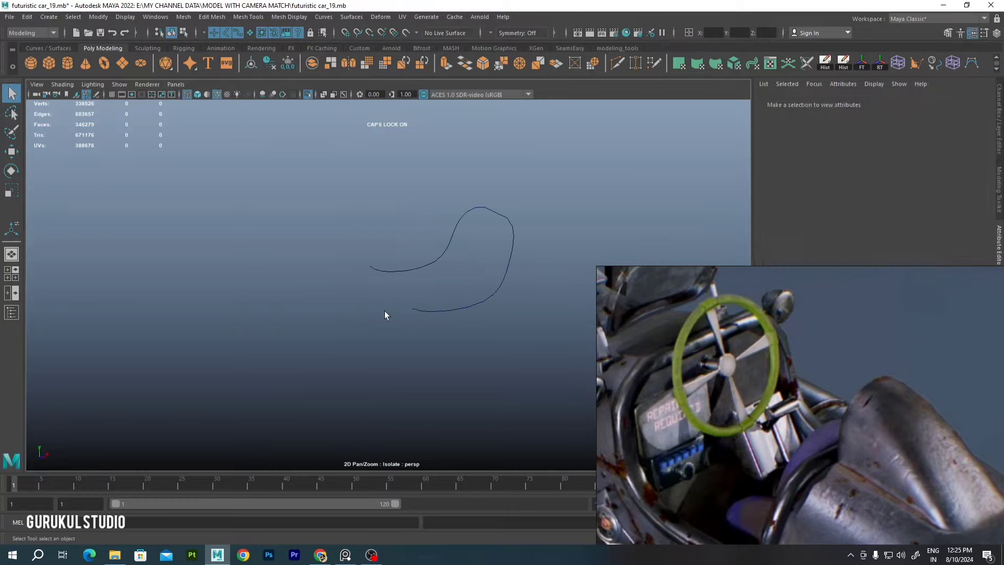
pyautogui.hotkey('ctrl', 'z')
pyautogui.hotkey('ctrl', 'z')
# Sweep a flat Line-profile strip along the rim curve at Scale Profile 0.222
pyautogui.click(73, 17)
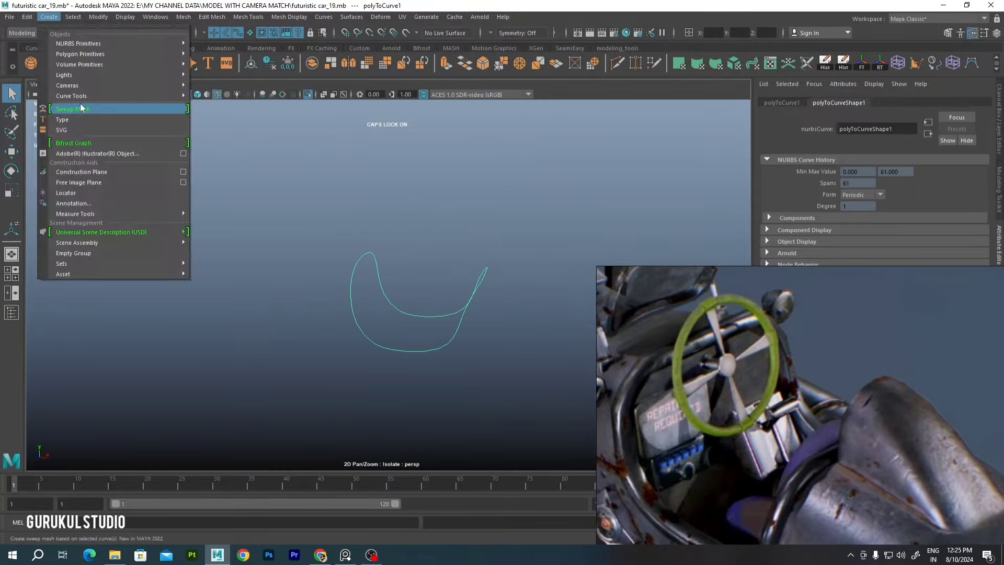
pyautogui.click(78, 104)
pyautogui.hotkey('ctrl', '1')
pyautogui.press('5')
pyautogui.click(490, 265)
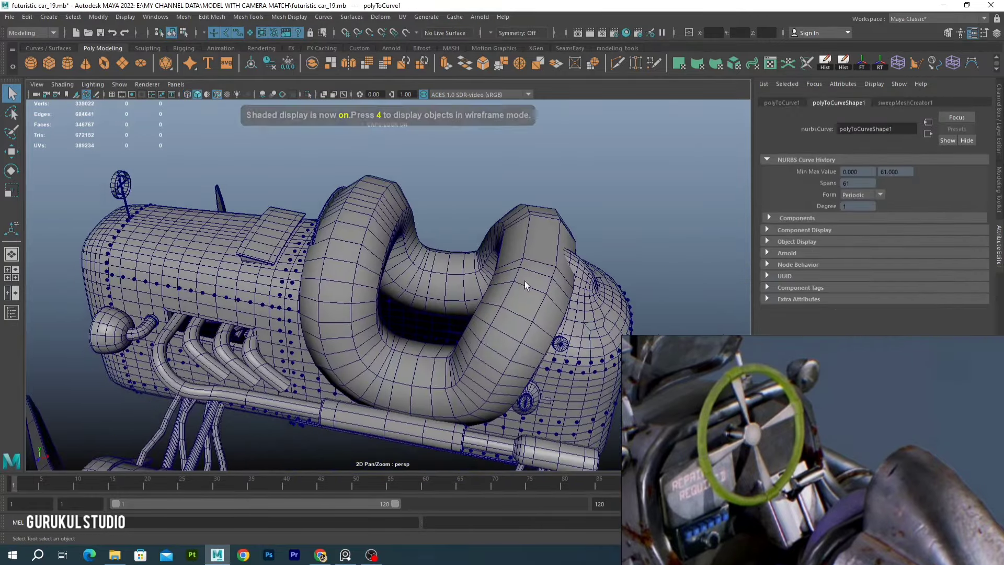
pyautogui.moveTo(525, 281)
pyautogui.keyDown('alt'); pyautogui.mouseDown()
pyautogui.moveTo(524, 260)
pyautogui.moveTo(899, 257)
pyautogui.mouseUp(); pyautogui.keyUp('alt')
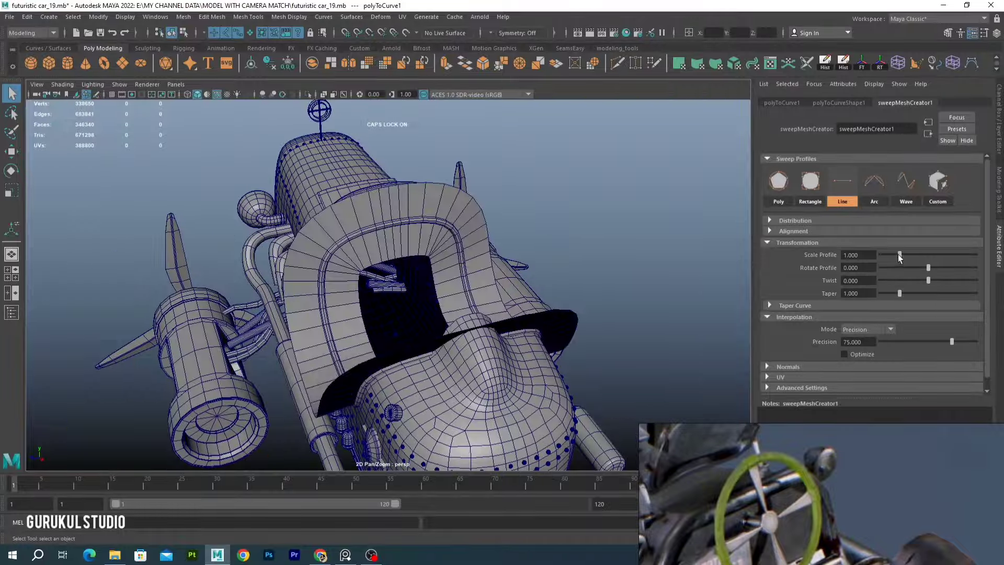
pyautogui.keyDown('alt'); pyautogui.moveTo(601, 240); pyautogui.dragTo(505, 230); pyautogui.keyUp('alt')
# Select the cockpit rim band and its strip along the lower side
pyautogui.keyDown('alt'); pyautogui.moveTo(427, 253); pyautogui.dragTo(453, 299); pyautogui.keyUp('alt')
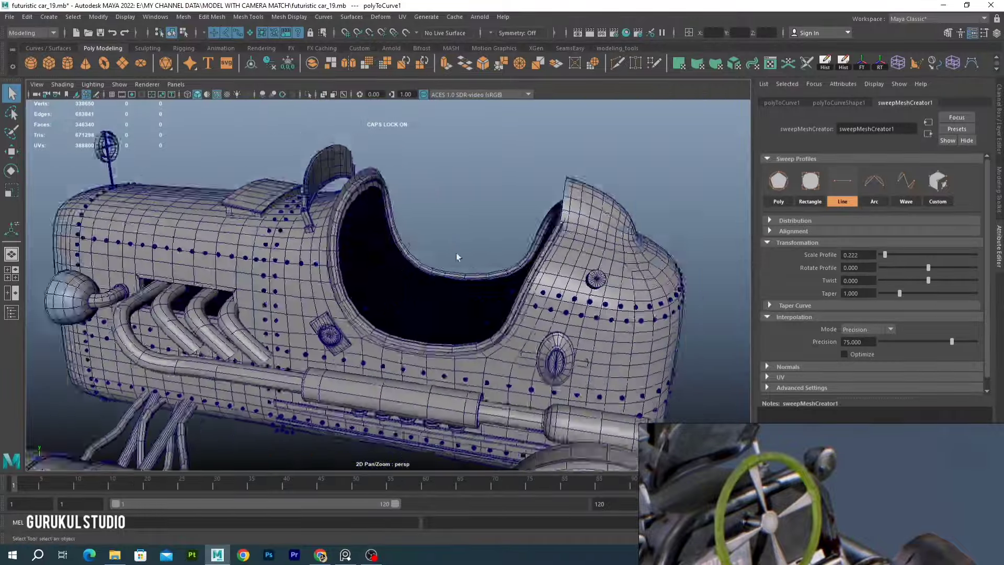
pyautogui.click(453, 299)
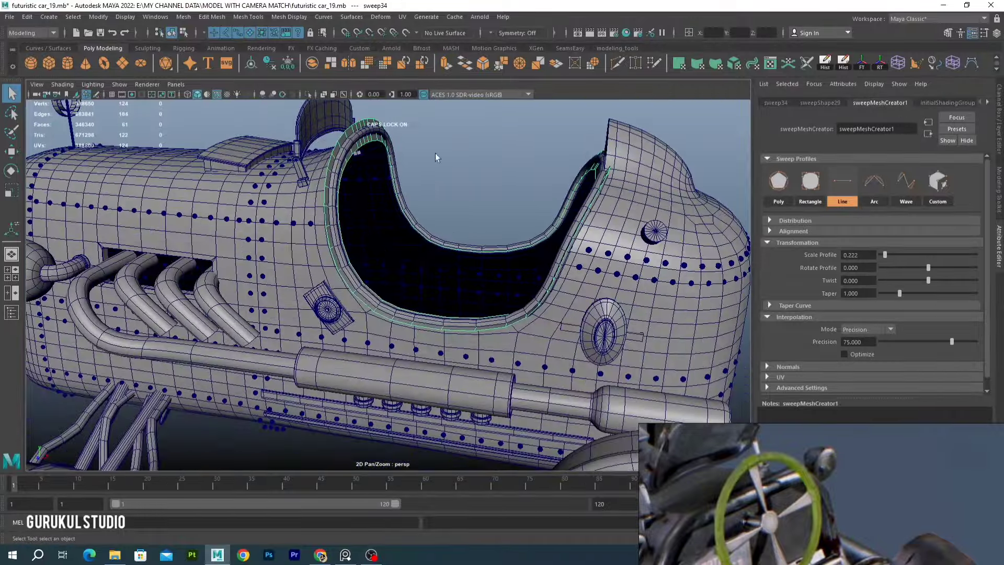
pyautogui.scroll(5, 453, 299)
pyautogui.click(420, 355)
pyautogui.scroll(-5, 421, 356)
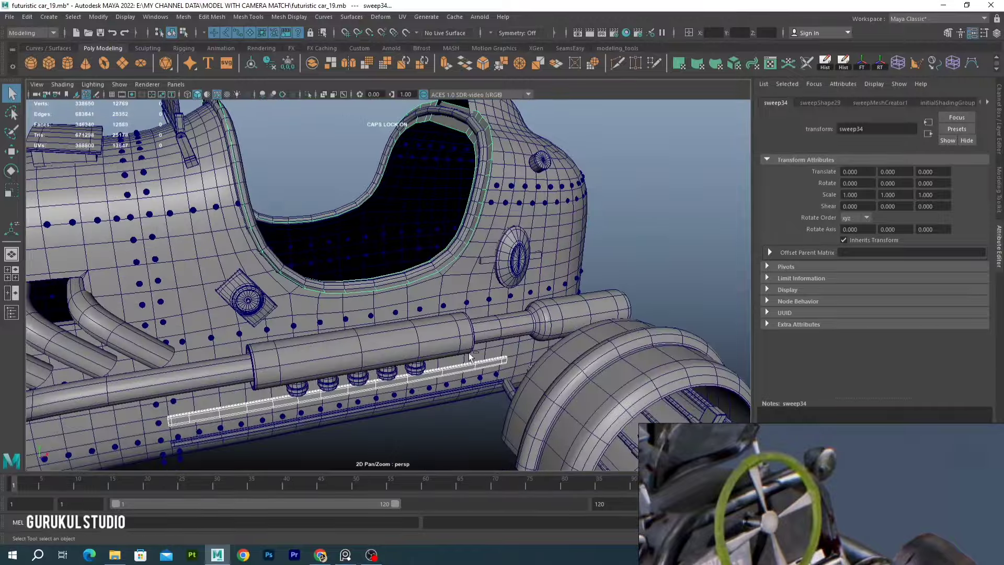
pyautogui.keyDown('alt'); pyautogui.moveTo(421, 355); pyautogui.dragTo(423, 285); pyautogui.keyUp('alt')
# Extract a curve from the band's edges and put it on a new layer named CURVES
pyautogui.hotkey('ctrl', '1')
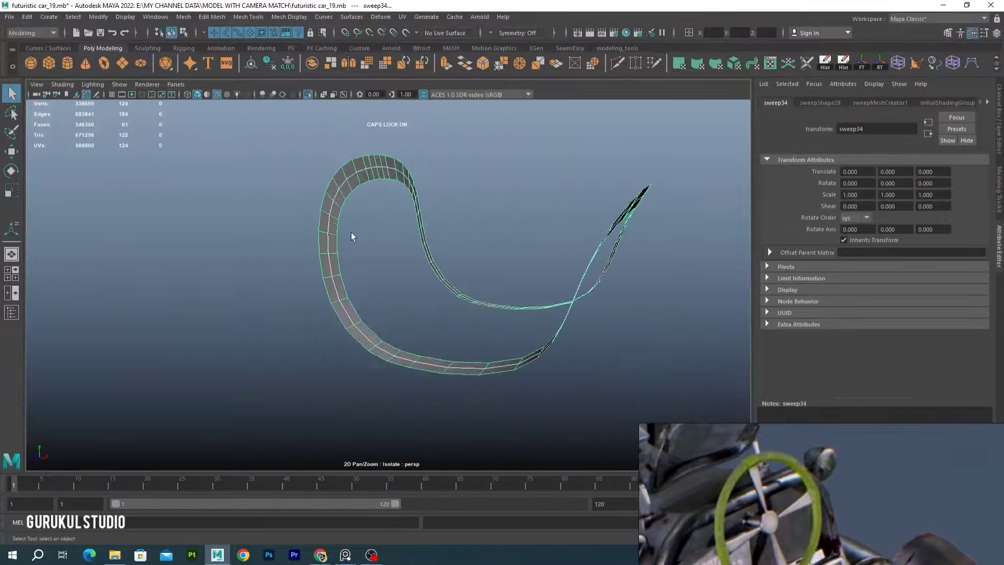
pyautogui.click(26, 16)
pyautogui.click(53, 82)
pyautogui.click(998, 120)
pyautogui.click(985, 386)
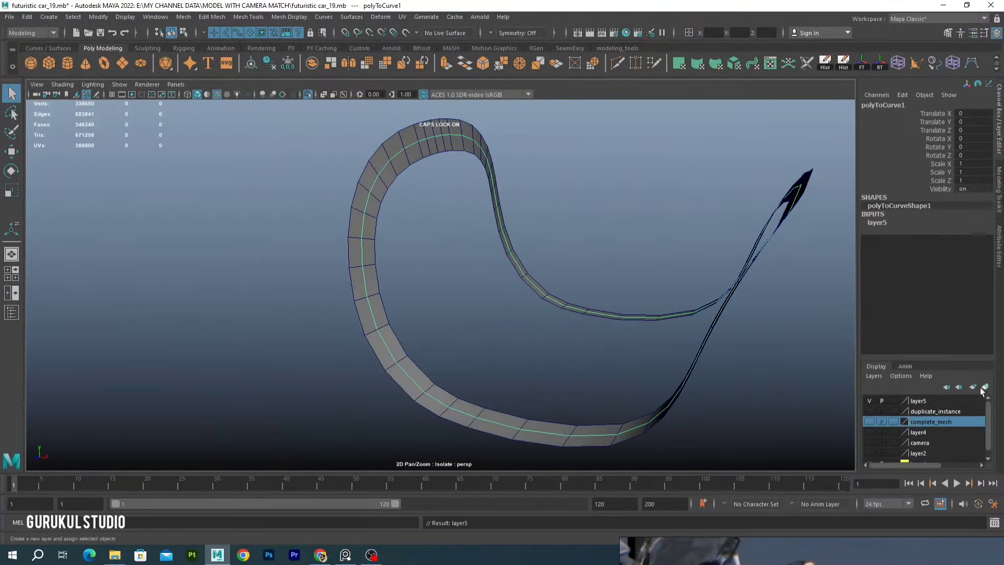
pyautogui.doubleClick(918, 401)
pyautogui.write('CURVES')
pyautogui.press('Return')
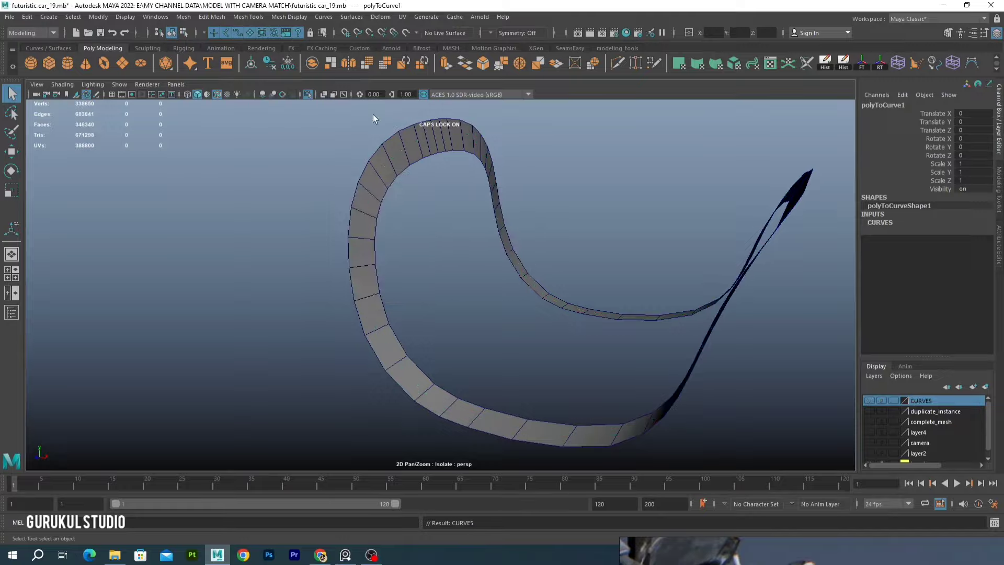
pyautogui.hotkey('ctrl', '1')
# Insert an edge loop across the rim band and select its faces
pyautogui.click(248, 17)
pyautogui.click(272, 97)
pyautogui.keyDown('alt'); pyautogui.moveTo(447, 219); pyautogui.dragTo(217, 187); pyautogui.keyUp('alt')
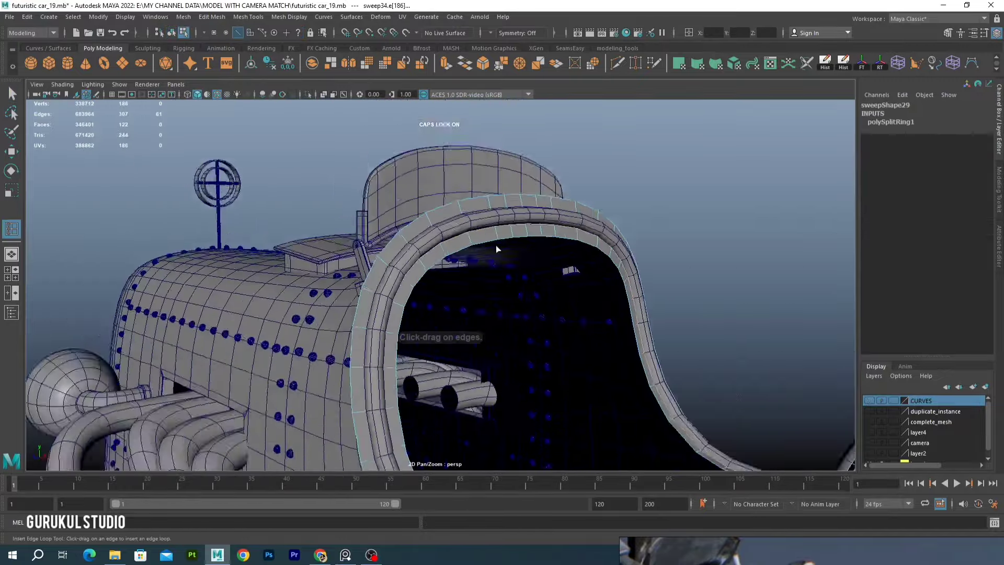
pyautogui.rightClick(518, 220)
pyautogui.click(504, 167)
pyautogui.press('w')
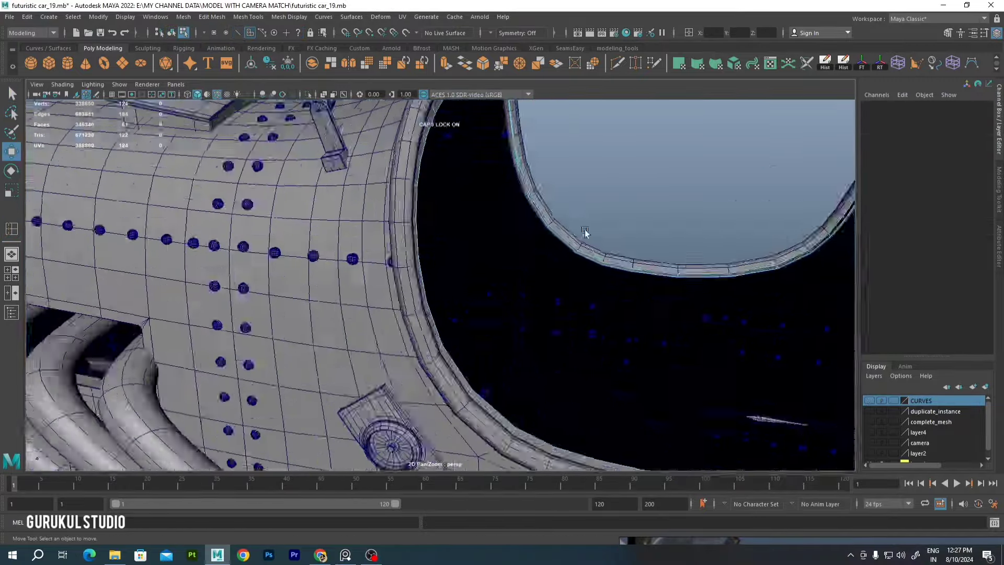
pyautogui.press('space')
pyautogui.press('space')
pyautogui.keyDown('alt'); pyautogui.moveTo(548, 347); pyautogui.dragTo(471, 298, button='middle'); pyautogui.keyUp('alt')
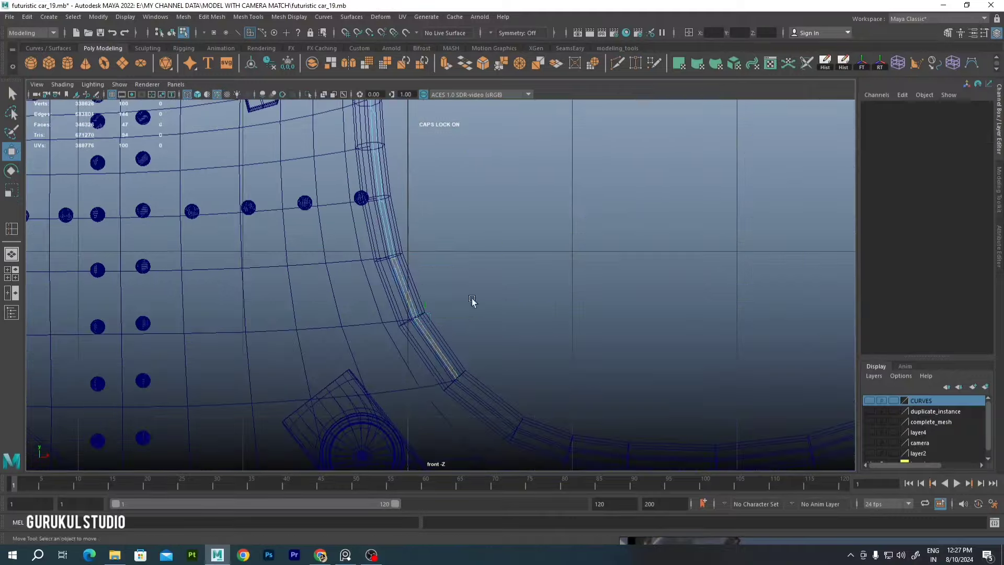
pyautogui.press('space')
pyautogui.press('space')
# Select a rim band edge and isolate the arch mesh
pyautogui.click(390, 245)
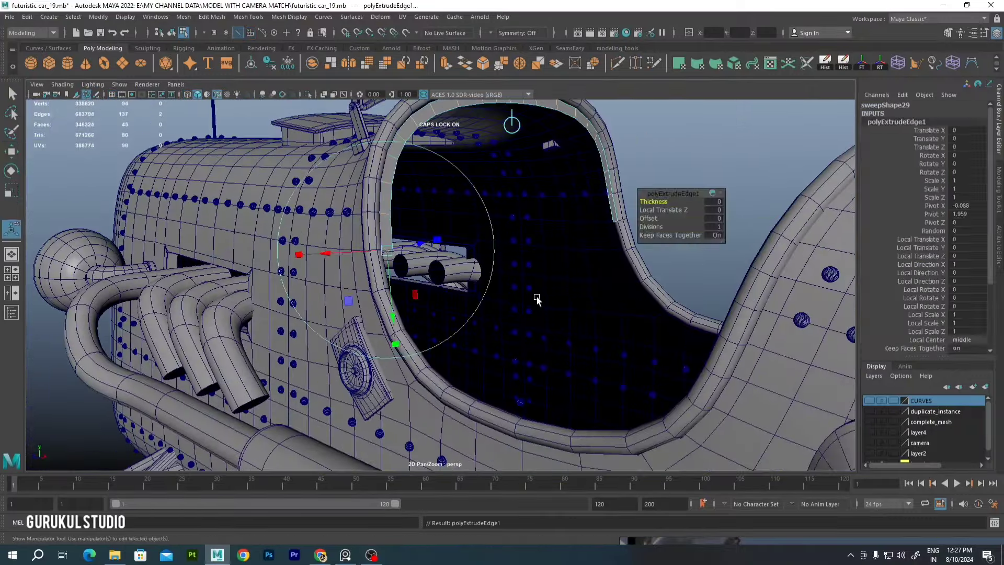
pyautogui.moveTo(510, 222)
pyautogui.keyDown('alt'); pyautogui.mouseDown()
pyautogui.moveTo(398, 230)
pyautogui.moveTo(471, 225)
pyautogui.mouseUp(); pyautogui.keyUp('alt')
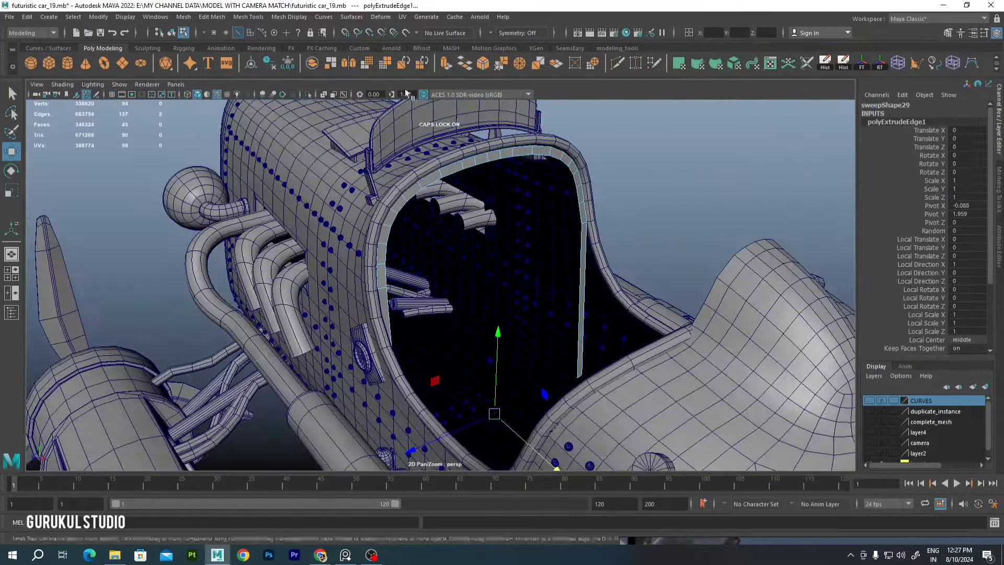
pyautogui.click(307, 95)
pyautogui.click(312, 93)
# Select the arch edges and bridge the gap between them
pyautogui.rightClick(628, 213)
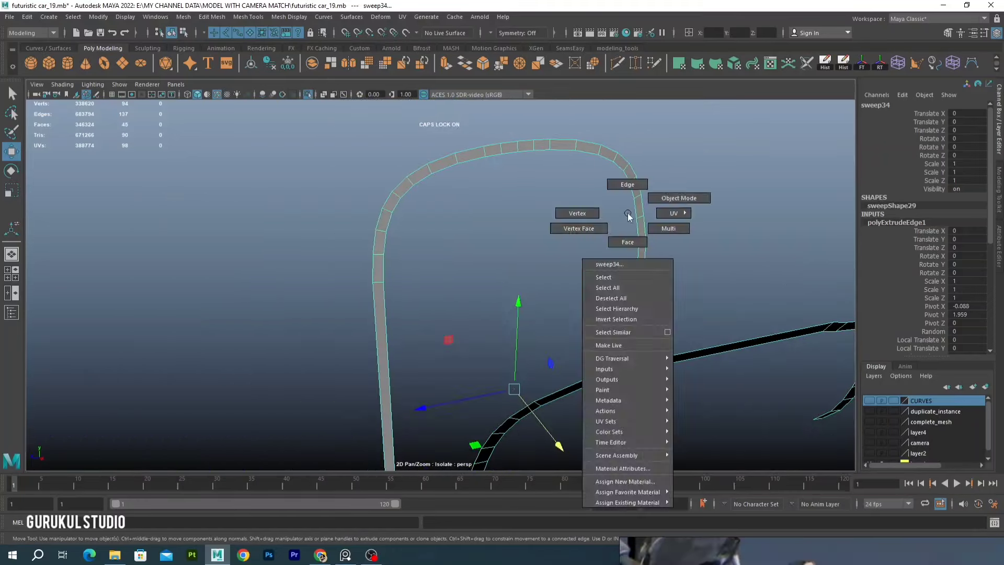
pyautogui.click(639, 230)
pyautogui.keyDown('shift'); pyautogui.click(409, 215); pyautogui.keyUp('shift')
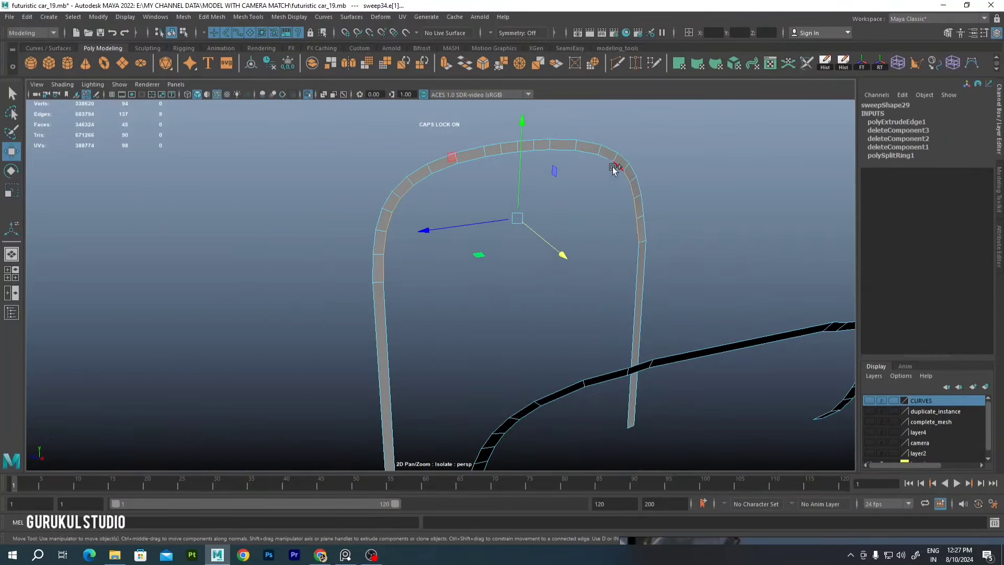
pyautogui.keyDown('shift'); pyautogui.moveTo(613, 168); pyautogui.dragTo(582, 246, button='right'); pyautogui.keyUp('shift')
# Add a vertical edge loop, bevel the panel's top edge and bridge the top corner
pyautogui.keyDown('shift'); pyautogui.moveTo(607, 278); pyautogui.dragTo(553, 263, button='right'); pyautogui.keyUp('shift')
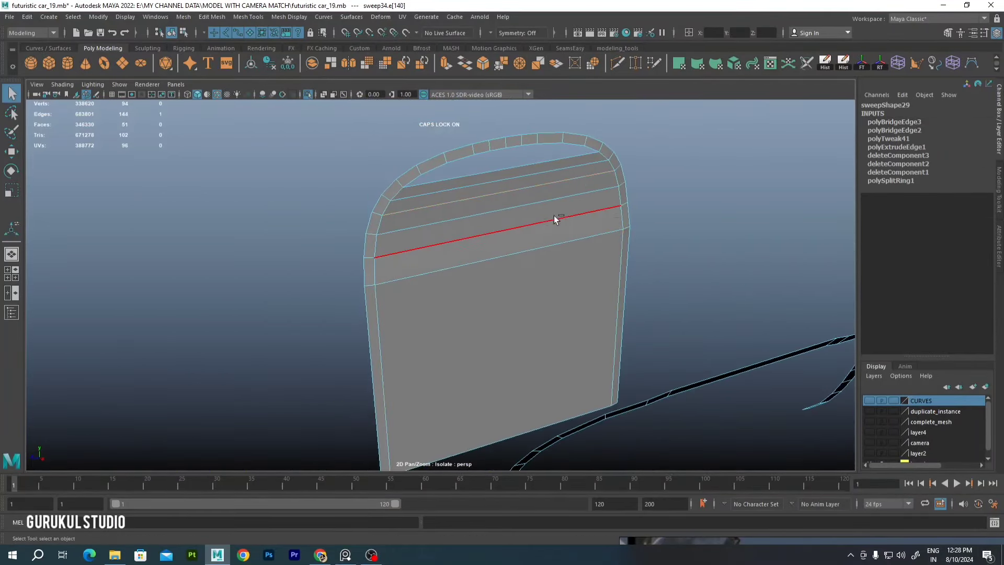
pyautogui.keyDown('shift'); pyautogui.moveTo(539, 222); pyautogui.dragTo(630, 233, button='right'); pyautogui.keyUp('shift')
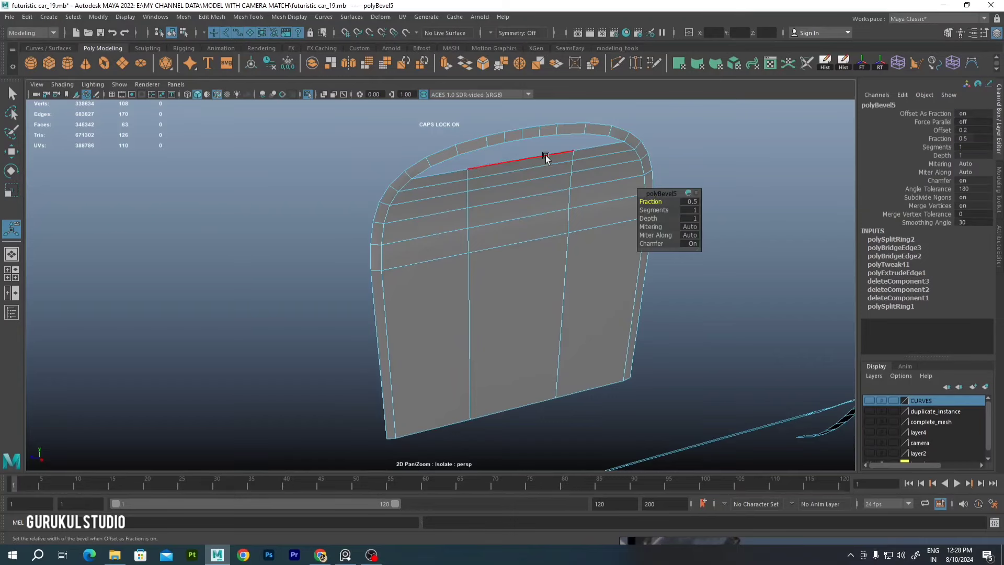
pyautogui.scroll(2, 449, 239)
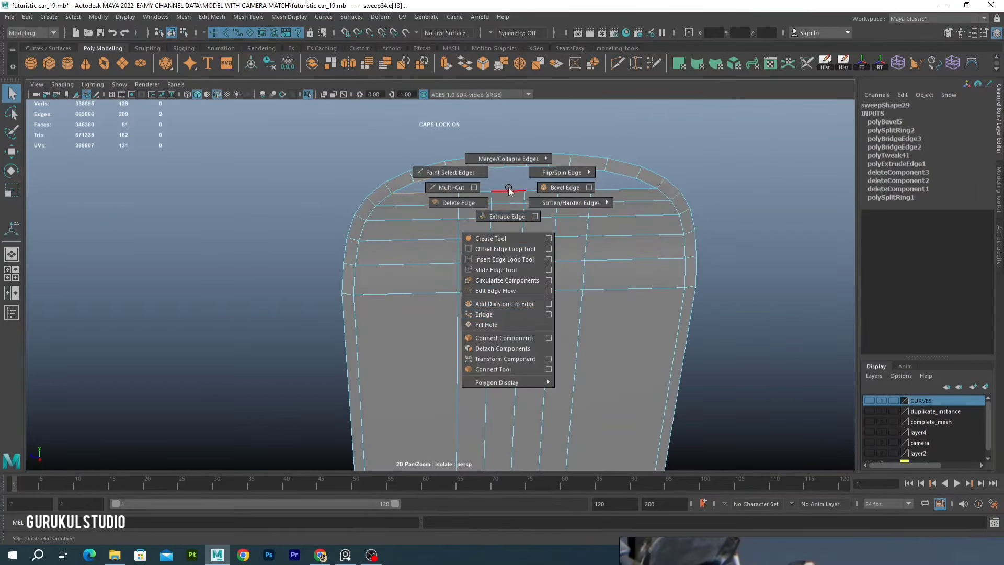
pyautogui.keyDown('shift'); pyautogui.moveTo(511, 194); pyautogui.dragTo(605, 195, button='right'); pyautogui.keyUp('shift')
pyautogui.keyDown('alt'); pyautogui.moveTo(605, 195); pyautogui.dragTo(529, 174, button='middle'); pyautogui.keyUp('alt')
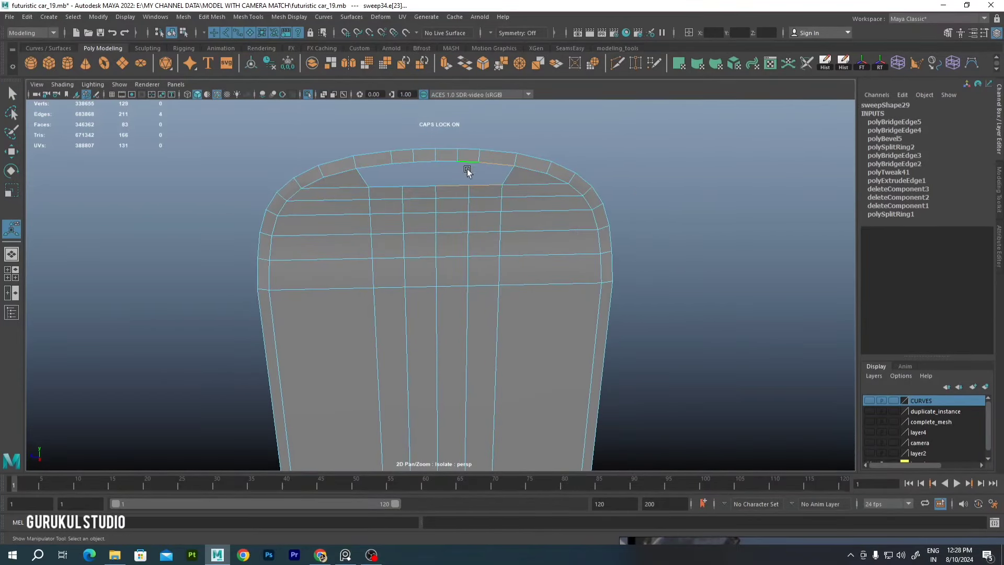
# Delete the stray top edge, check the smooth preview and bridge the remaining top gap
pyautogui.press('Delete')
pyautogui.scroll(1, 439, 172)
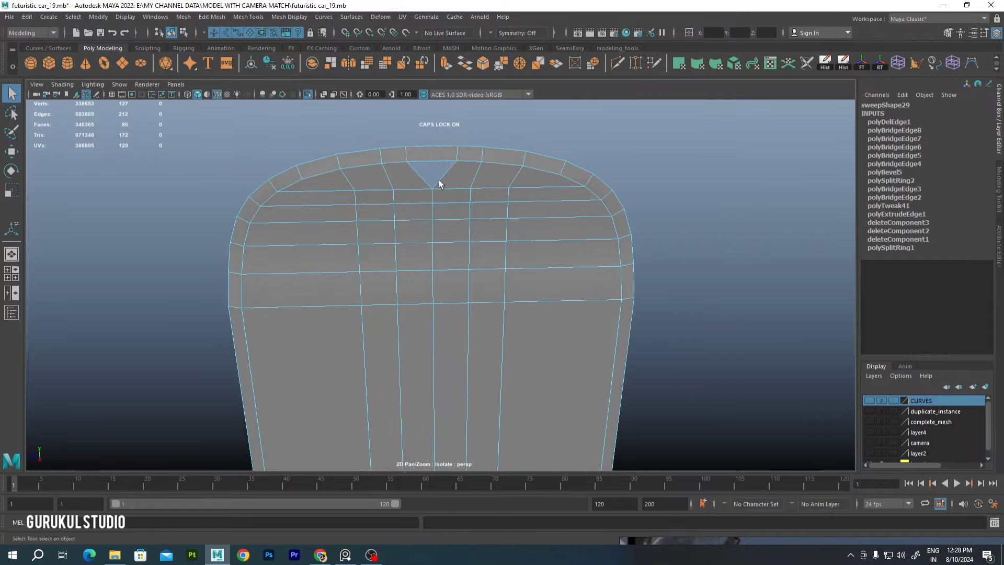
pyautogui.press('3')
pyautogui.press('F11')
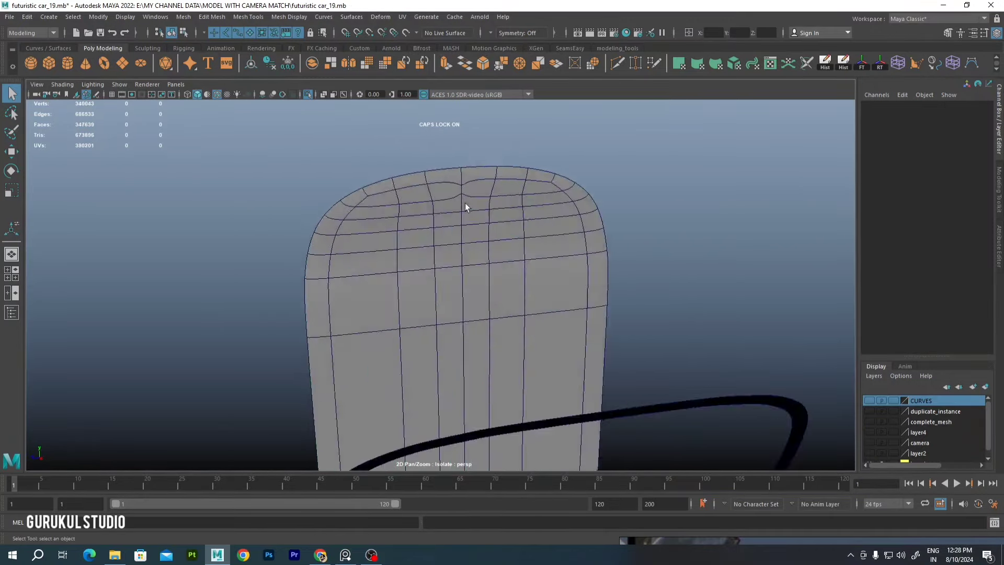
pyautogui.click(449, 342)
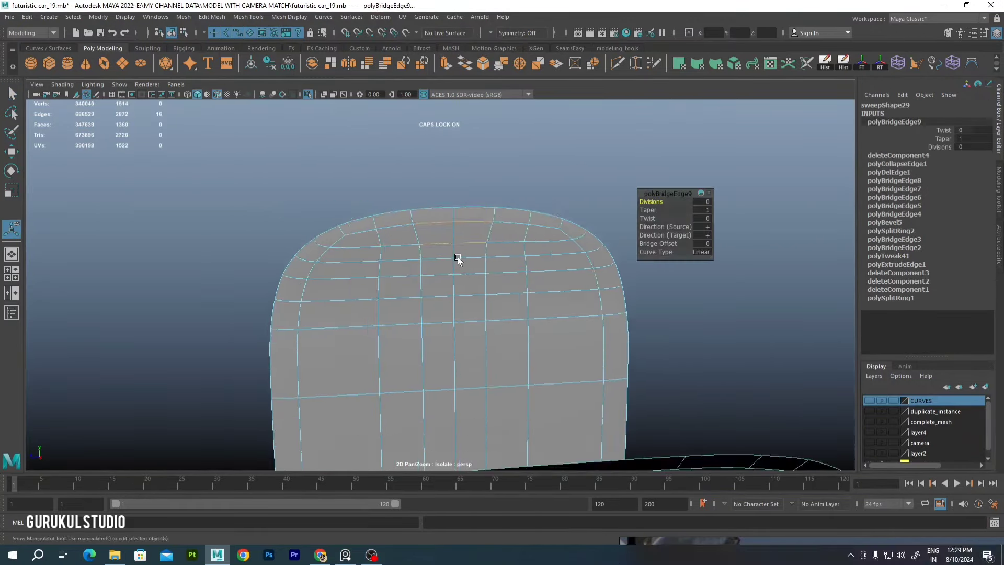
pyautogui.moveTo(459, 274)
pyautogui.keyDown('alt'); pyautogui.mouseDown()
pyautogui.moveTo(465, 287)
pyautogui.moveTo(724, 382)
pyautogui.moveTo(363, 347)
pyautogui.mouseUp(); pyautogui.keyUp('alt')
pyautogui.press('r')
# Select an edge down the seat back and view the whole car body
pyautogui.click(314, 363)
pyautogui.press('w')
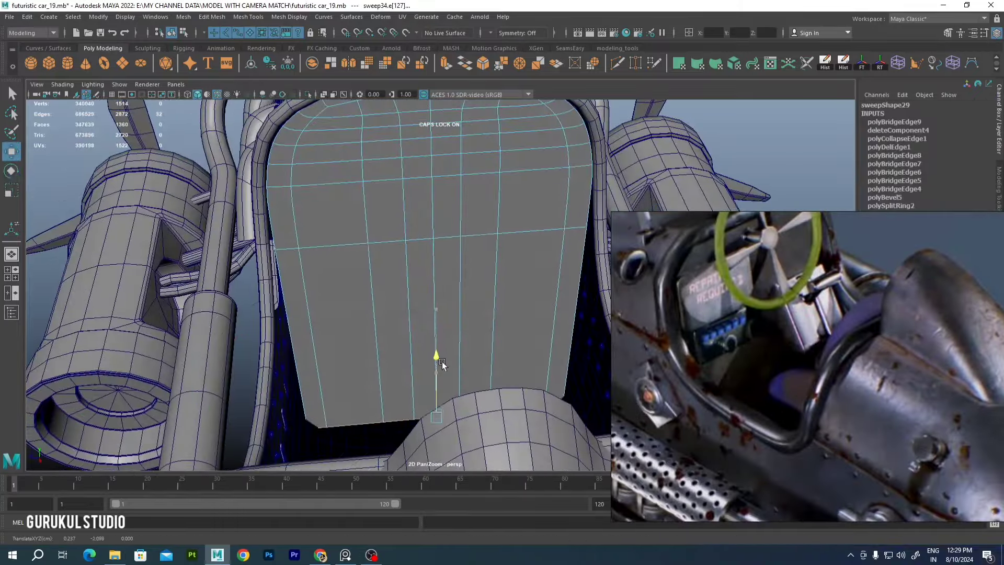
pyautogui.moveTo(442, 364)
pyautogui.keyDown('alt'); pyautogui.mouseDown()
pyautogui.moveTo(317, 272)
pyautogui.moveTo(405, 273)
pyautogui.mouseUp(); pyautogui.keyUp('alt')
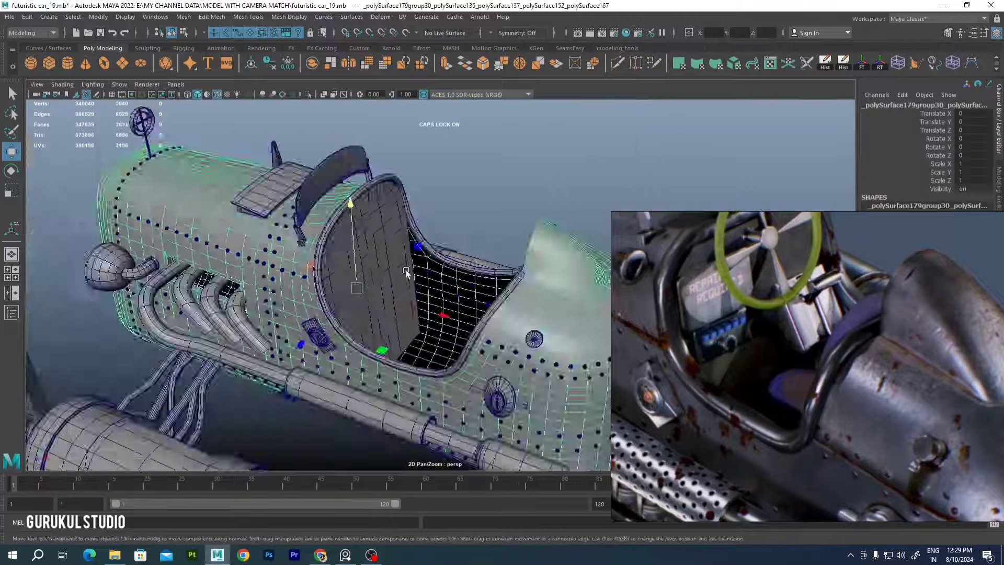
# Save the scene as 'futuristic car_20'
pyautogui.hotkey('ctrl', 'shift', 's')
pyautogui.write('20')
pyautogui.press('Return')
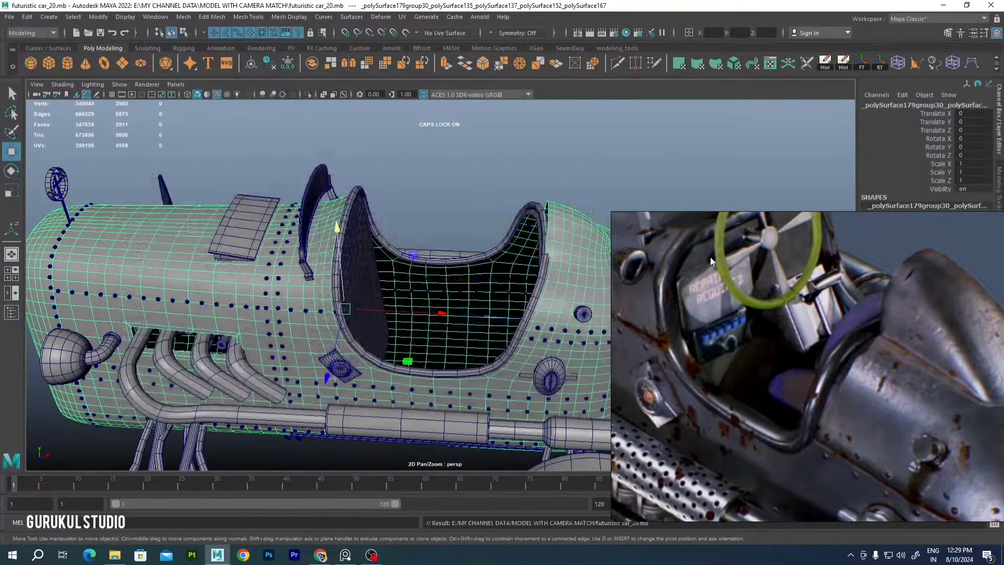
# Select the edge loop along the seat rim around the open back
pyautogui.scroll(5, 414, 298)
pyautogui.moveTo(414, 298)
pyautogui.keyDown('alt'); pyautogui.mouseDown()
pyautogui.moveTo(623, 180)
pyautogui.moveTo(460, 273)
pyautogui.mouseUp(); pyautogui.keyUp('alt')
pyautogui.doubleClick(428, 253)
pyautogui.keyDown('ctrl'); pyautogui.rightClick(428, 253); pyautogui.keyUp('ctrl')
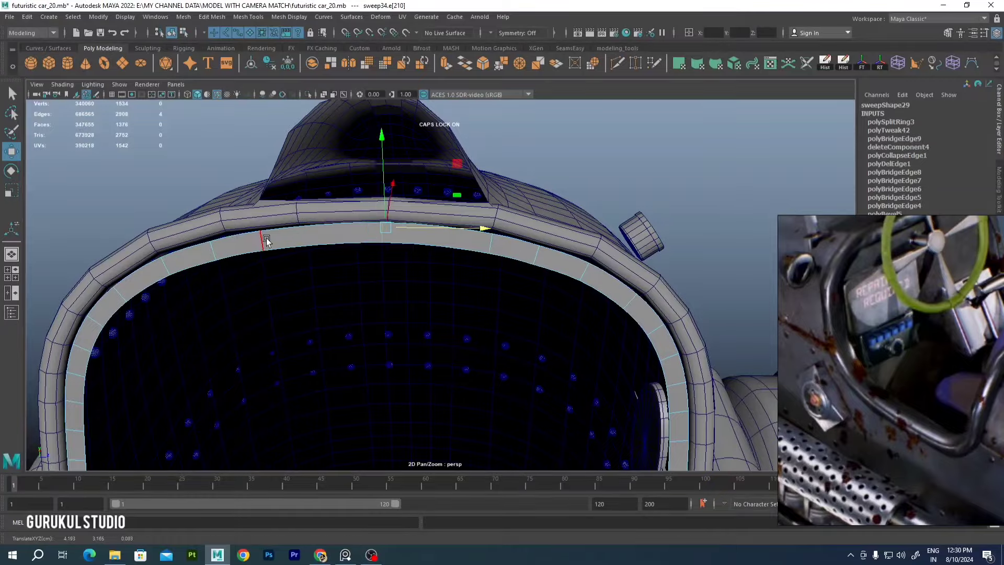
pyautogui.scroll(-5, 518, 244)
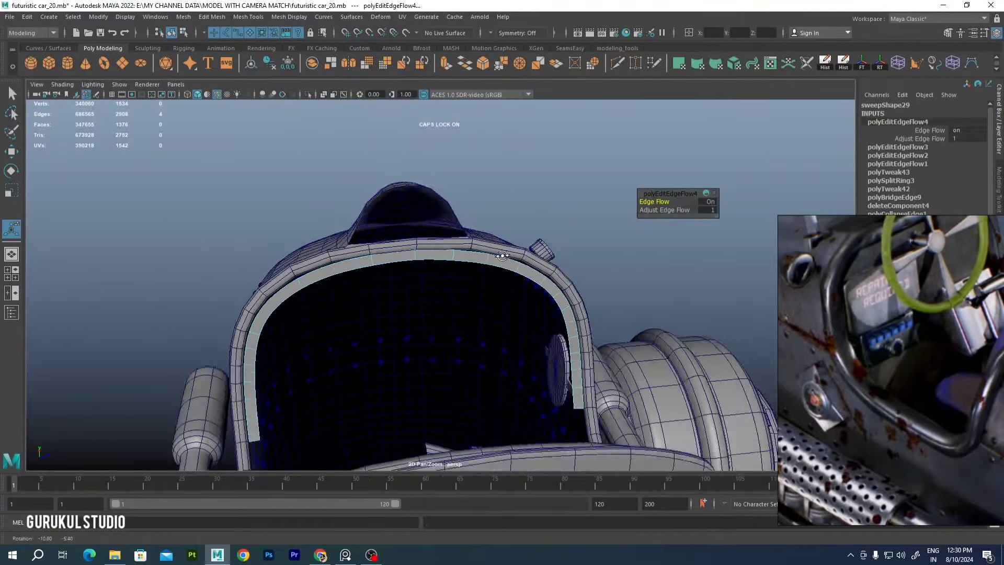
pyautogui.moveTo(518, 243)
pyautogui.keyDown('alt'); pyautogui.mouseDown()
pyautogui.moveTo(581, 274)
pyautogui.moveTo(454, 246)
pyautogui.mouseUp(); pyautogui.keyUp('alt')
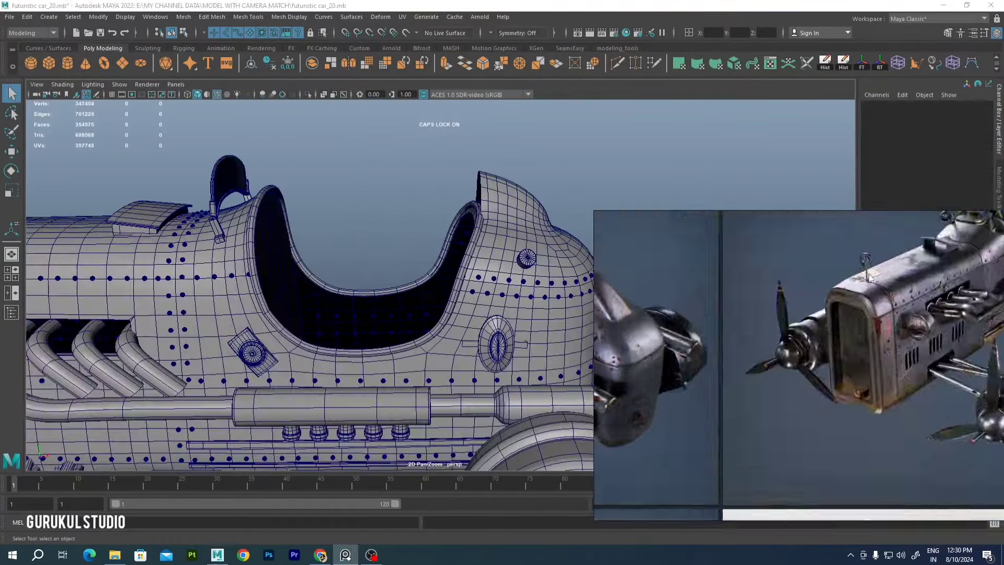
pyautogui.scroll(5, 460, 314)
pyautogui.moveTo(461, 313)
pyautogui.keyDown('alt'); pyautogui.mouseDown()
pyautogui.moveTo(485, 314)
pyautogui.moveTo(399, 236)
pyautogui.mouseUp(); pyautogui.keyUp('alt')
pyautogui.click(398, 237)
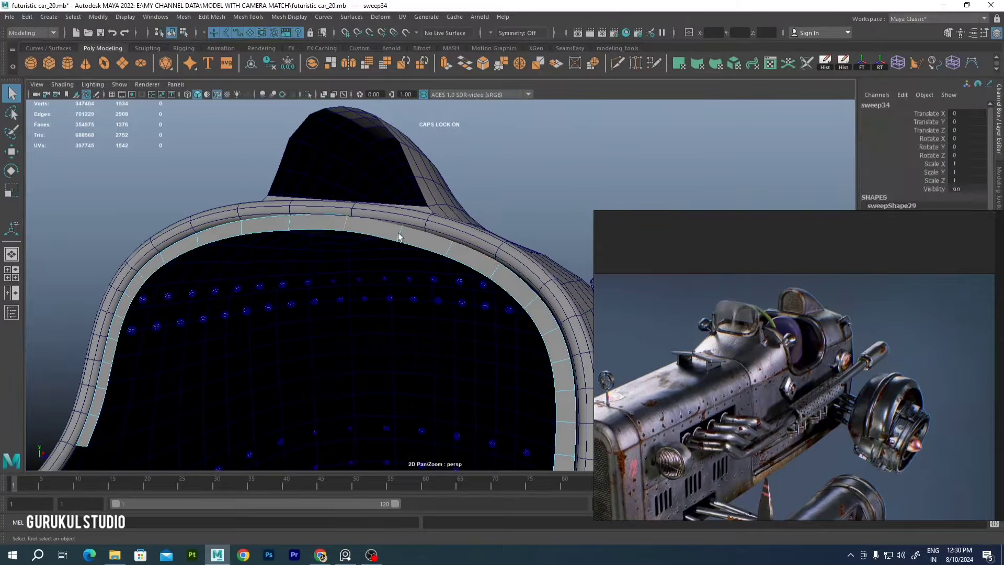
pyautogui.click(447, 346)
# Select the rim's inner edge loop and bridge it across the seat opening
pyautogui.scroll(-4, 325, 287)
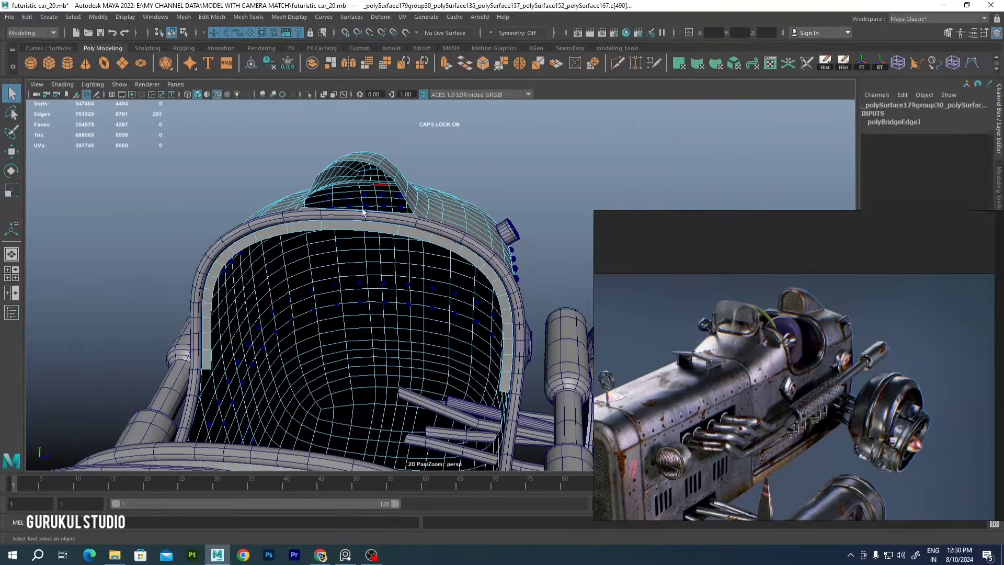
pyautogui.keyDown('alt'); pyautogui.moveTo(418, 366); pyautogui.dragTo(502, 358); pyautogui.keyUp('alt')
pyautogui.click(467, 263)
pyautogui.keyDown('alt'); pyautogui.moveTo(491, 275); pyautogui.dragTo(213, 306); pyautogui.keyUp('alt')
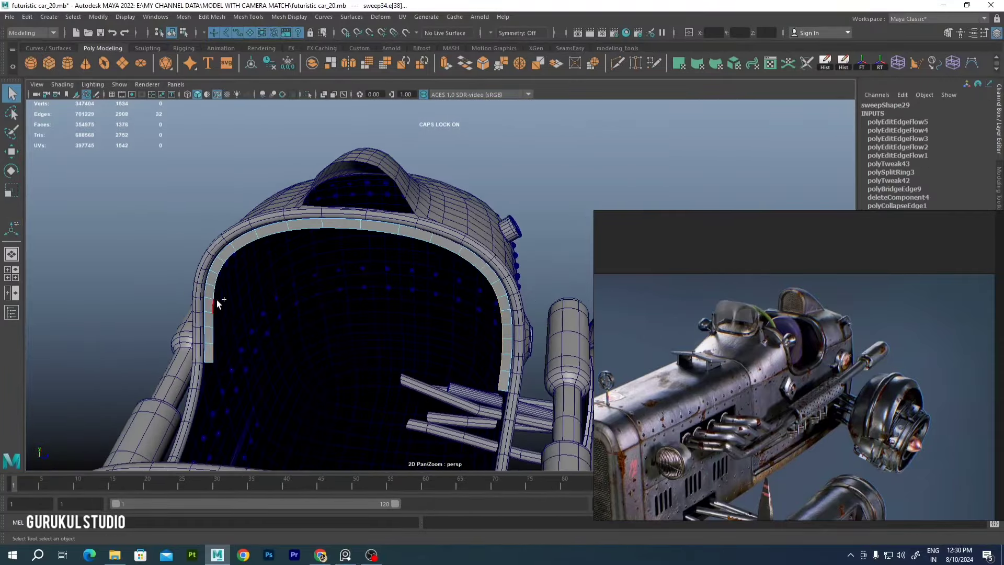
pyautogui.doubleClick(214, 306)
pyautogui.click(320, 424)
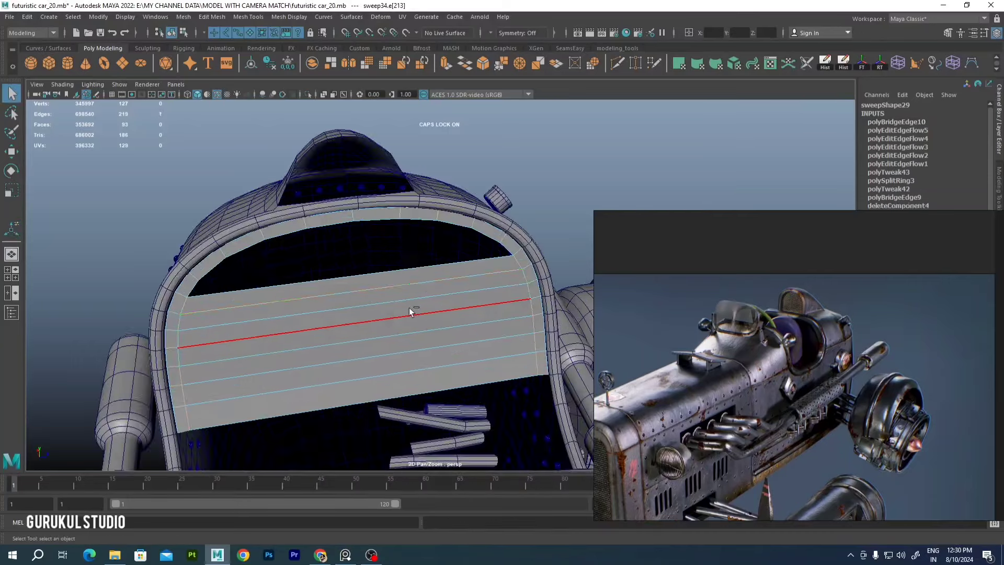
# Bevel the bridged panel edges with a 0.7 fraction
pyautogui.keyDown('shift'); pyautogui.rightClick(385, 308); pyautogui.keyUp('shift')
pyautogui.moveTo(650, 201); pyautogui.dragTo(654, 197)
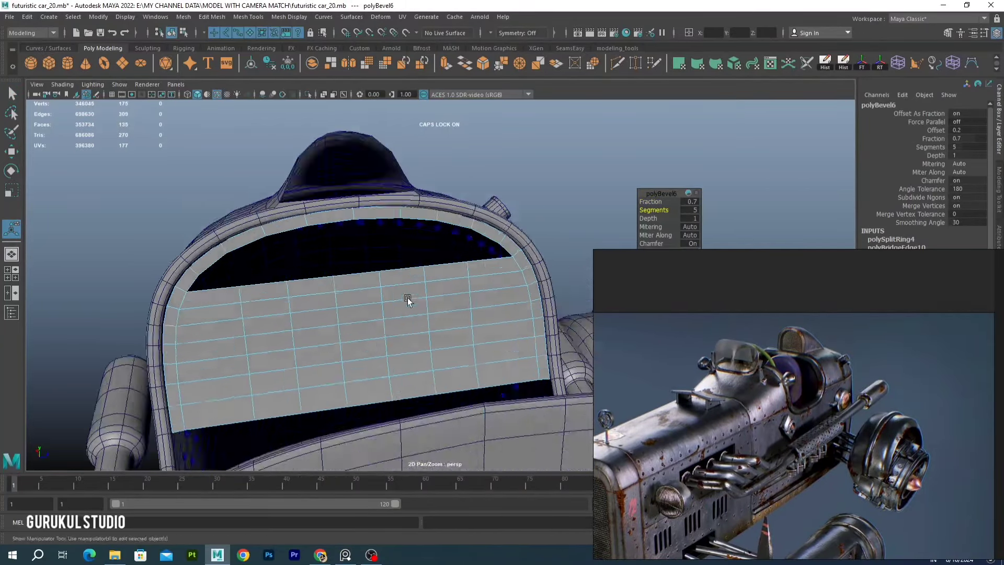
pyautogui.keyDown('alt'); pyautogui.moveTo(406, 296); pyautogui.dragTo(289, 251); pyautogui.keyUp('alt')
# Bridge across part of the remaining hole in the seat-back panel
pyautogui.click(489, 232)
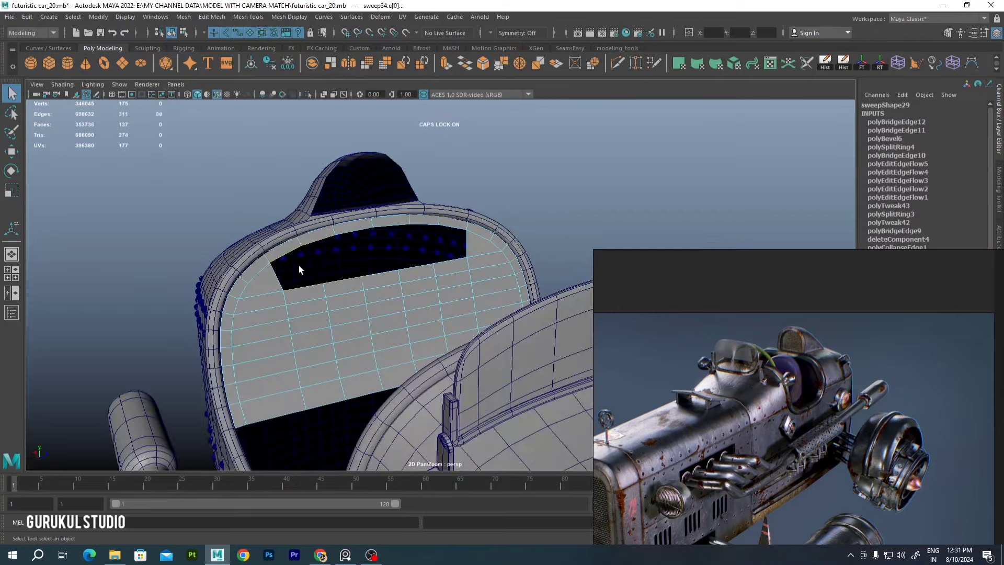
pyautogui.hotkey('ctrl', 'z')
pyautogui.click(403, 289)
pyautogui.moveTo(459, 358)
pyautogui.keyDown('alt'); pyautogui.mouseDown()
pyautogui.moveTo(404, 288)
pyautogui.moveTo(360, 305)
pyautogui.mouseUp(); pyautogui.keyUp('alt')
pyautogui.click(401, 387)
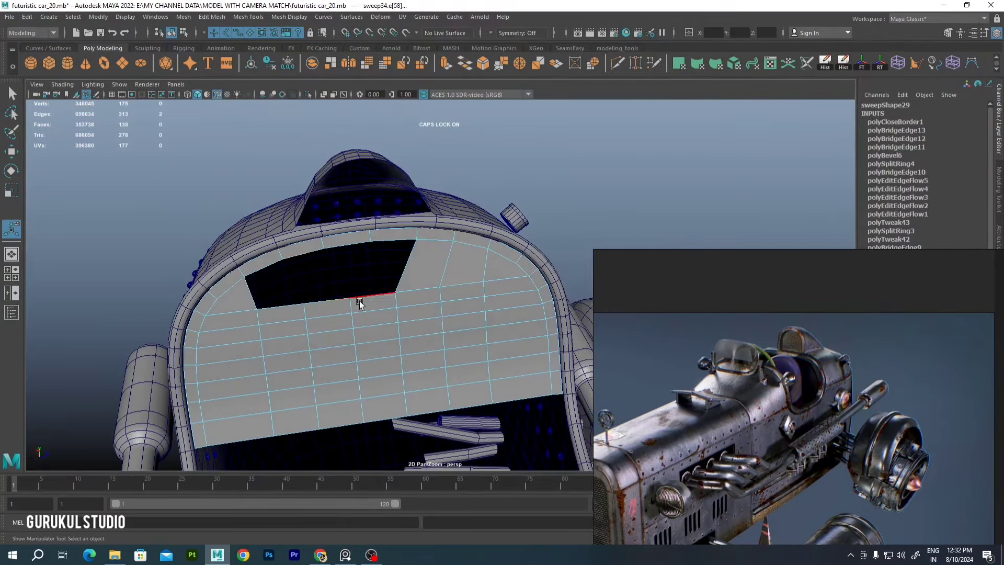
pyautogui.press('q')
# Close the last opening near the top of the seat back with Fill Hole
pyautogui.keyDown('alt'); pyautogui.moveTo(293, 283); pyautogui.dragTo(361, 211); pyautogui.keyUp('alt')
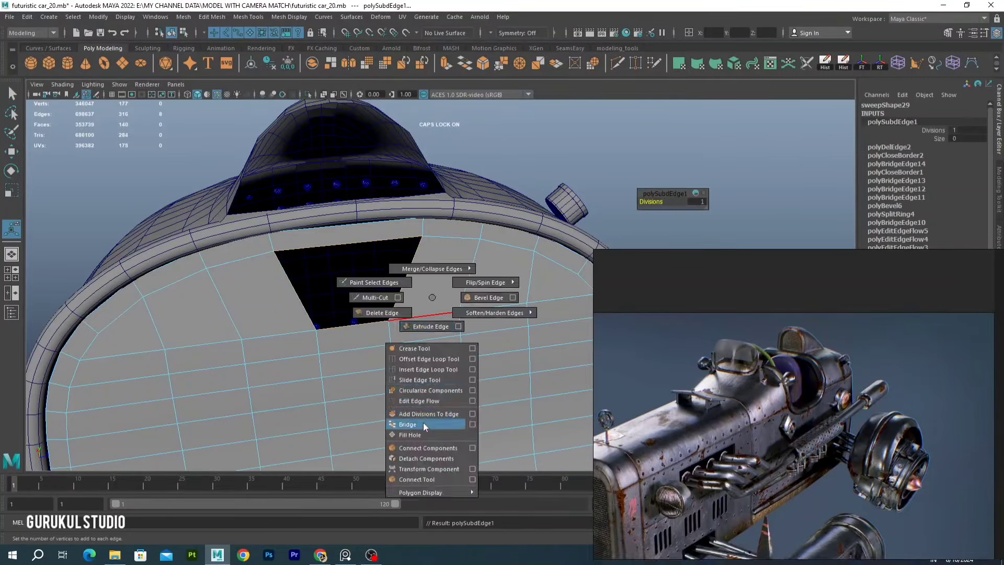
pyautogui.click(351, 243)
pyautogui.keyDown('shift'); pyautogui.rightClick(369, 236); pyautogui.keyUp('shift')
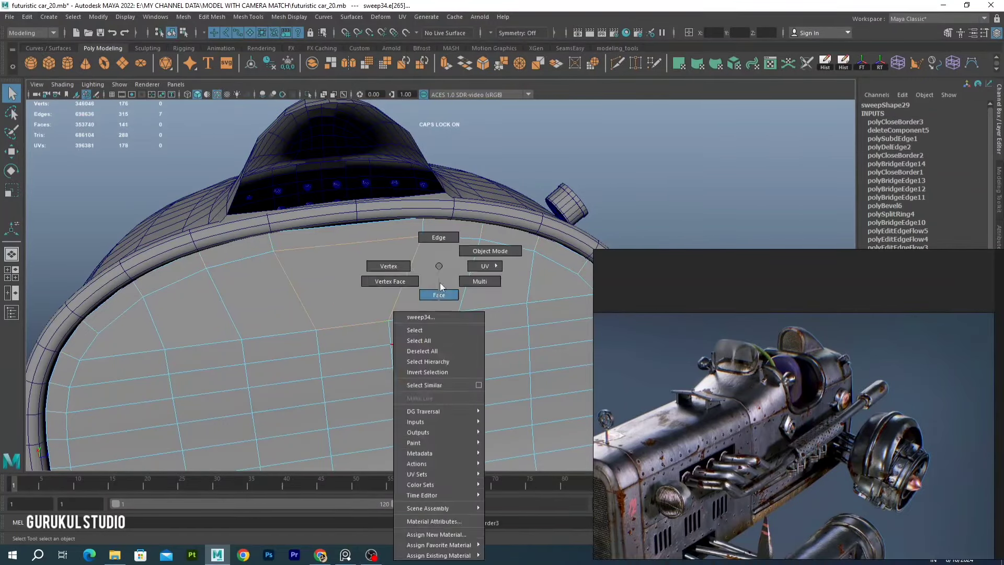
pyautogui.click(440, 282)
pyautogui.moveTo(440, 283)
pyautogui.keyDown('alt'); pyautogui.mouseDown()
pyautogui.moveTo(355, 325)
pyautogui.moveTo(397, 314)
pyautogui.mouseUp(); pyautogui.keyUp('alt')
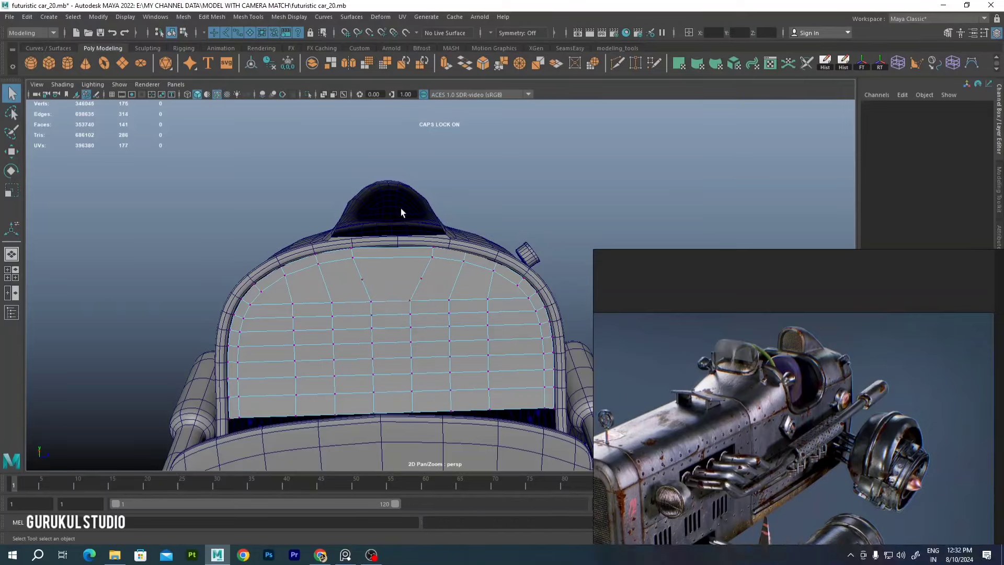
pyautogui.scroll(3, 408, 285)
pyautogui.scroll(3, 399, 262)
# Connect an extra loop across the seat-back panel's edge ring
pyautogui.keyDown('shift'); pyautogui.rightClick(381, 262); pyautogui.keyUp('shift')
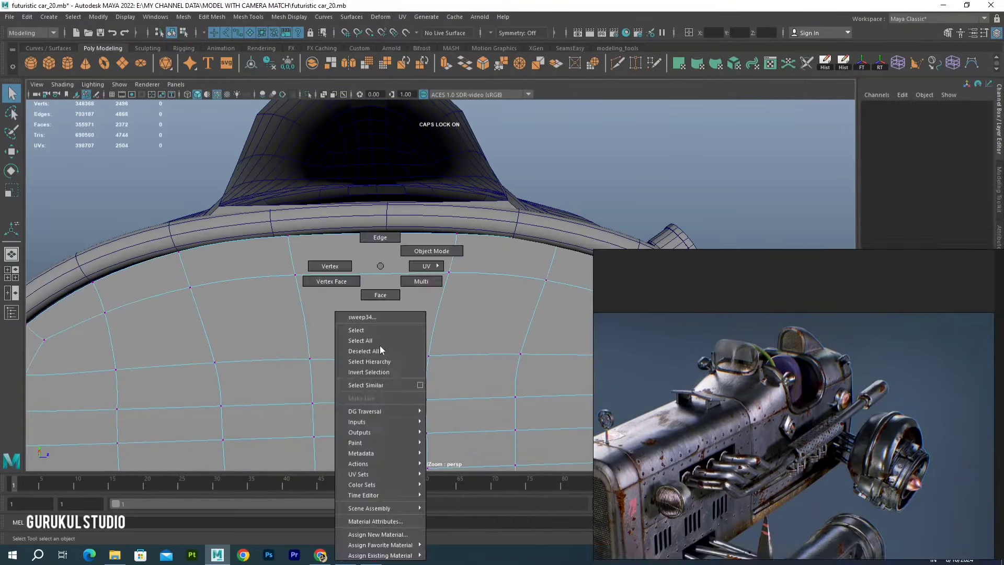
pyautogui.click(380, 345)
pyautogui.click(410, 312)
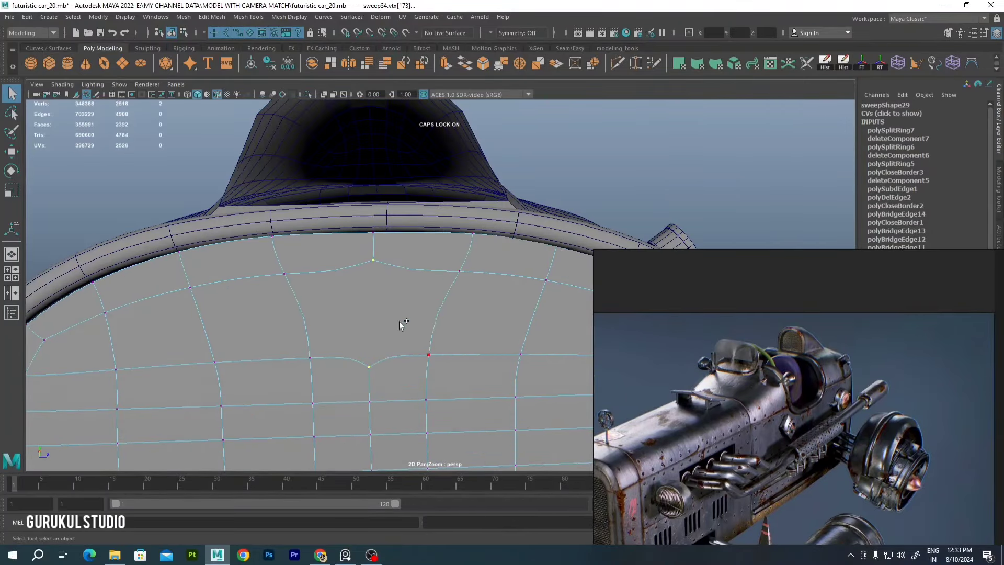
pyautogui.scroll(-3, 399, 321)
# Extrude the panel's lower border edges downward into the cockpit
pyautogui.rightClick(445, 266)
pyautogui.click(444, 237)
pyautogui.scroll(3, 397, 271)
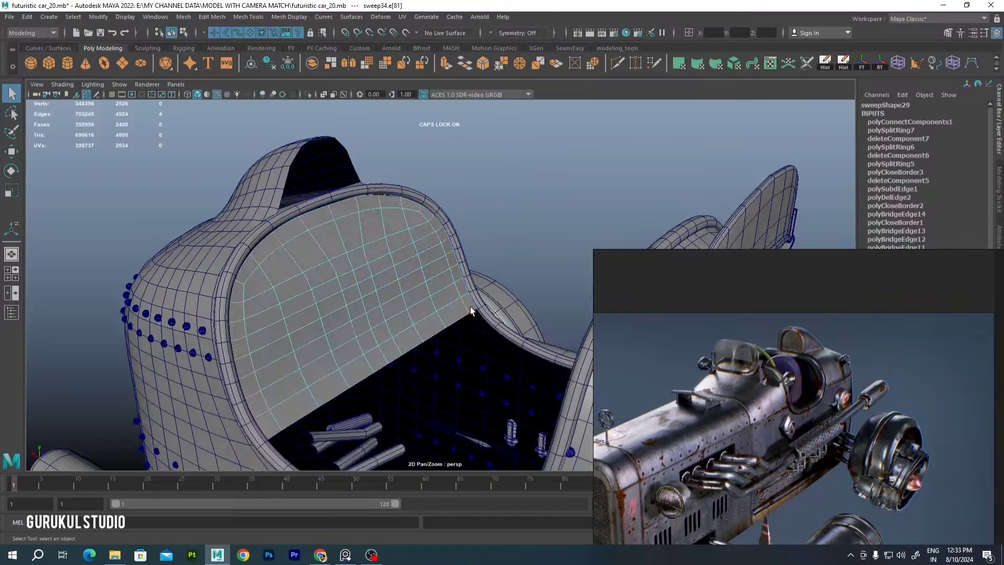
pyautogui.scroll(2, 392, 262)
pyautogui.click(385, 267)
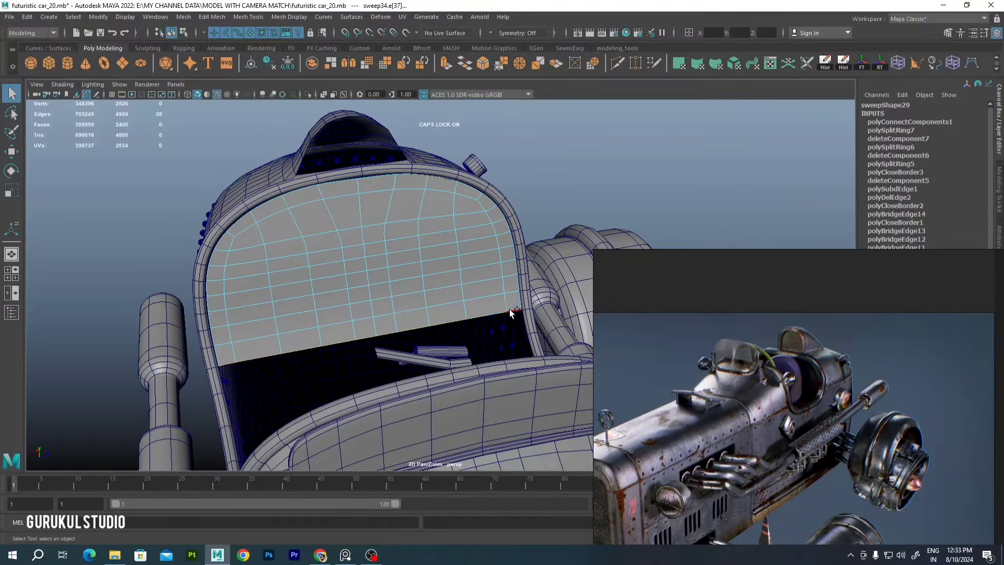
pyautogui.hotkey('ctrl', 'e')
pyautogui.keyDown('alt'); pyautogui.moveTo(511, 311); pyautogui.dragTo(442, 328); pyautogui.keyUp('alt')
pyautogui.moveTo(410, 375)
pyautogui.keyDown('alt'); pyautogui.mouseDown()
pyautogui.moveTo(457, 356)
pyautogui.moveTo(462, 230)
pyautogui.mouseUp(); pyautogui.keyUp('alt')
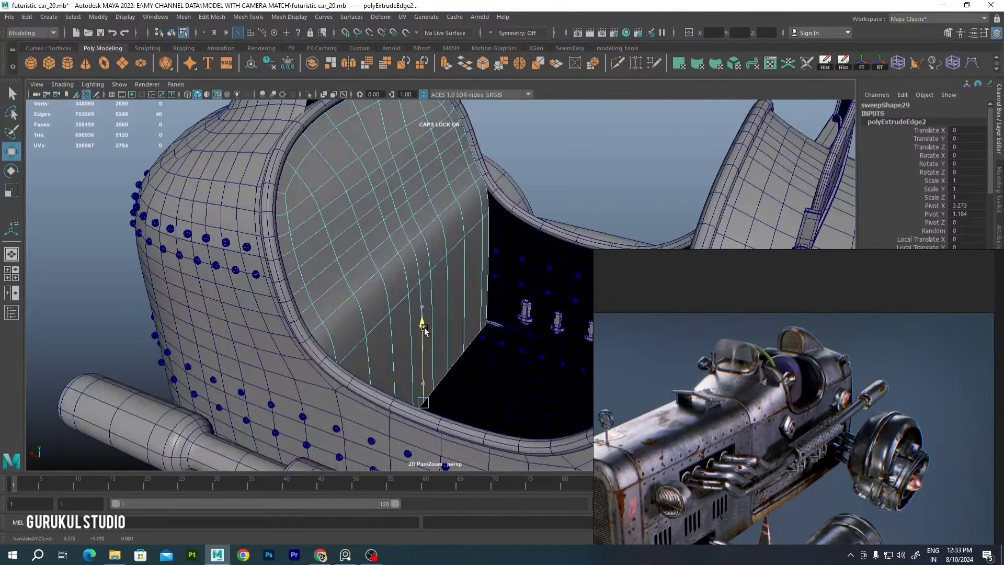
# Tilt the extruded faces into the cockpit and box-select the seat back's top vertices
pyautogui.press('e')
pyautogui.moveTo(396, 250)
pyautogui.keyDown('alt'); pyautogui.mouseDown()
pyautogui.moveTo(416, 211)
pyautogui.moveTo(457, 196)
pyautogui.mouseUp(); pyautogui.keyUp('alt')
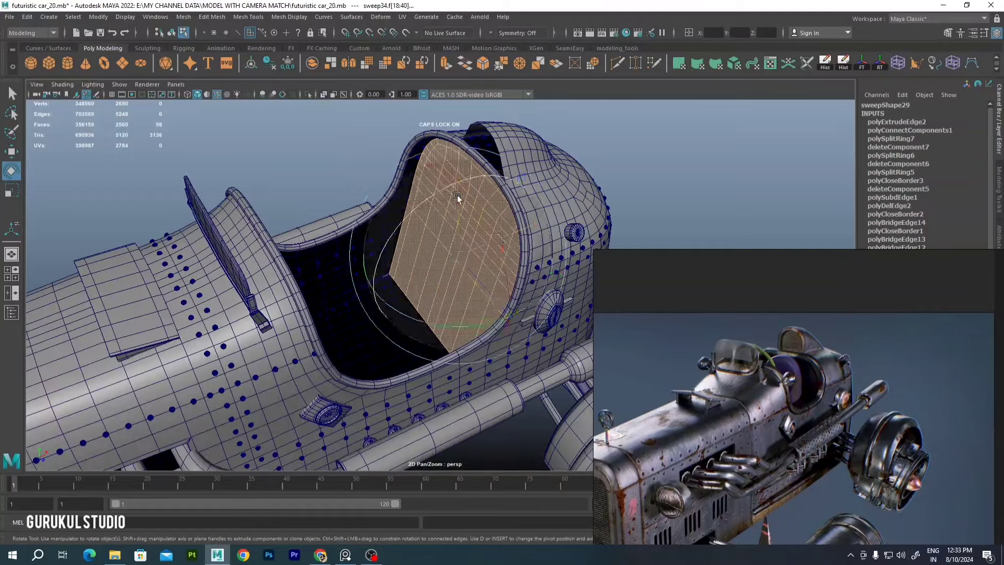
pyautogui.moveTo(405, 261)
pyautogui.keyDown('alt'); pyautogui.mouseDown()
pyautogui.moveTo(476, 231)
pyautogui.moveTo(424, 173)
pyautogui.moveTo(470, 220)
pyautogui.mouseUp(); pyautogui.keyUp('alt')
pyautogui.moveTo(315, 112)
pyautogui.mouseDown()
pyautogui.moveTo(489, 167)
pyautogui.moveTo(478, 203)
pyautogui.moveTo(440, 235)
pyautogui.mouseUp()
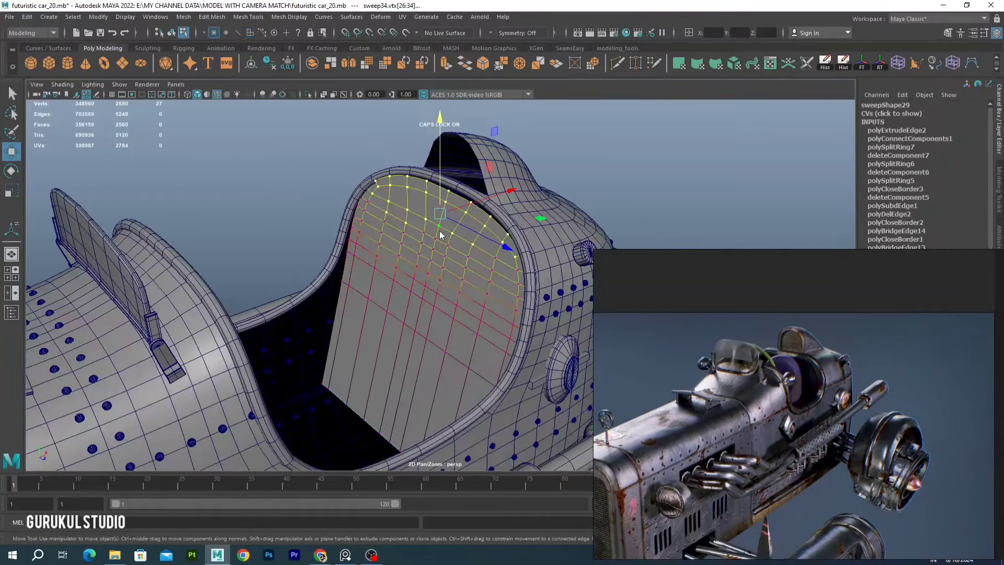
# Separate the seat mesh into pieces, then tilt and raise the seat back slightly
pyautogui.moveTo(314, 235)
pyautogui.keyDown('alt'); pyautogui.mouseDown()
pyautogui.moveTo(422, 229)
pyautogui.moveTo(366, 209)
pyautogui.mouseUp(); pyautogui.keyUp('alt')
pyautogui.click(183, 17)
pyautogui.click(204, 62)
pyautogui.click(469, 241)
pyautogui.moveTo(469, 240); pyautogui.dragTo(460, 261)
pyautogui.moveTo(460, 262)
pyautogui.keyDown('alt'); pyautogui.mouseDown()
pyautogui.moveTo(453, 234)
pyautogui.moveTo(400, 239)
pyautogui.moveTo(458, 303)
pyautogui.moveTo(459, 281)
pyautogui.mouseUp(); pyautogui.keyUp('alt')
pyautogui.press('w')
# Move the seat back's lower-edge vertices into place
pyautogui.press('F9')
pyautogui.click(422, 107)
pyautogui.scroll(3, 425, 207)
pyautogui.moveTo(425, 207)
pyautogui.keyDown('alt'); pyautogui.mouseDown()
pyautogui.moveTo(393, 238)
pyautogui.moveTo(481, 247)
pyautogui.mouseUp(); pyautogui.keyUp('alt')
pyautogui.moveTo(429, 272); pyautogui.dragTo(502, 366)
pyautogui.scroll(2, 544, 333)
pyautogui.scroll(-3, 545, 333)
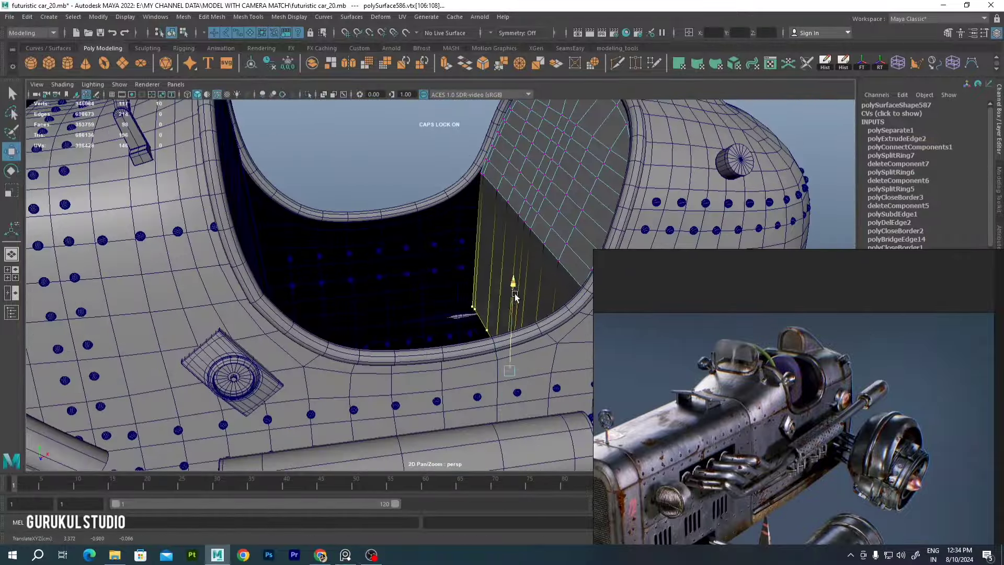
pyautogui.moveTo(514, 293)
pyautogui.keyDown('alt'); pyautogui.mouseDown()
pyautogui.moveTo(503, 321)
pyautogui.moveTo(317, 98)
pyautogui.mouseUp(); pyautogui.keyUp('alt')
pyautogui.press('F8')
# Isolate the two side pieces and bridge their bottom and top edges
pyautogui.click(308, 94)
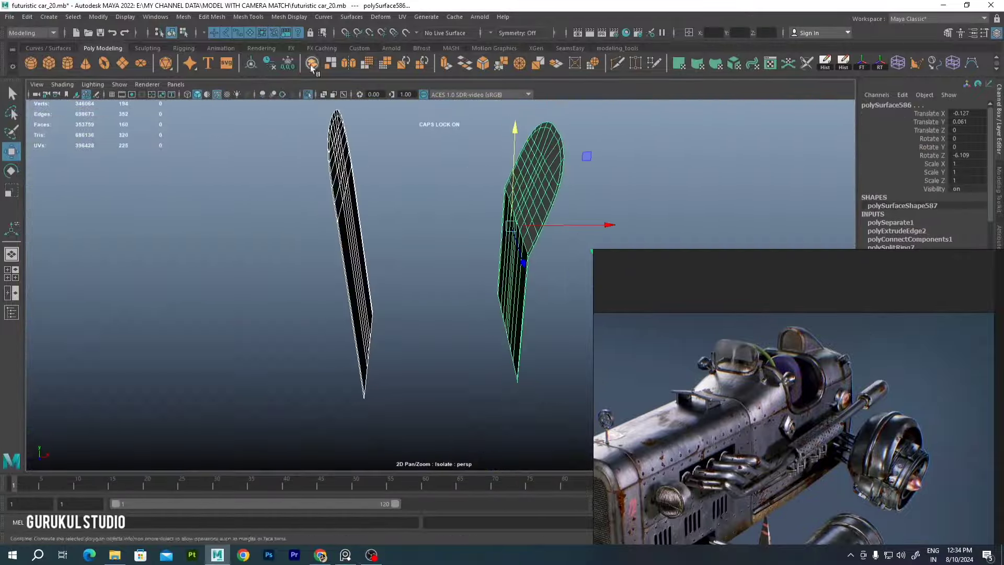
pyautogui.keyDown('alt'); pyautogui.moveTo(417, 206); pyautogui.dragTo(304, 276); pyautogui.keyUp('alt')
pyautogui.scroll(3, 314, 220)
pyautogui.moveTo(318, 166)
pyautogui.keyDown('alt'); pyautogui.mouseDown()
pyautogui.moveTo(311, 355)
pyautogui.moveTo(240, 352)
pyautogui.moveTo(451, 341)
pyautogui.mouseUp(); pyautogui.keyUp('alt')
pyautogui.keyDown('shift'); pyautogui.moveTo(451, 341); pyautogui.dragTo(268, 359, button='right'); pyautogui.keyUp('shift')
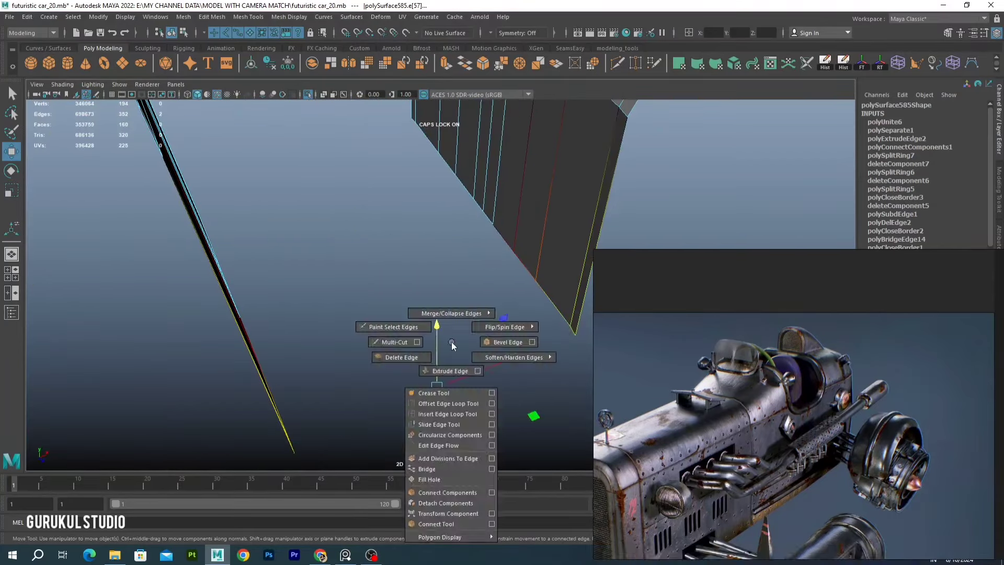
pyautogui.moveTo(417, 296)
pyautogui.keyDown('alt'); pyautogui.mouseDown()
pyautogui.moveTo(336, 195)
pyautogui.moveTo(392, 194)
pyautogui.mouseUp(); pyautogui.keyUp('alt')
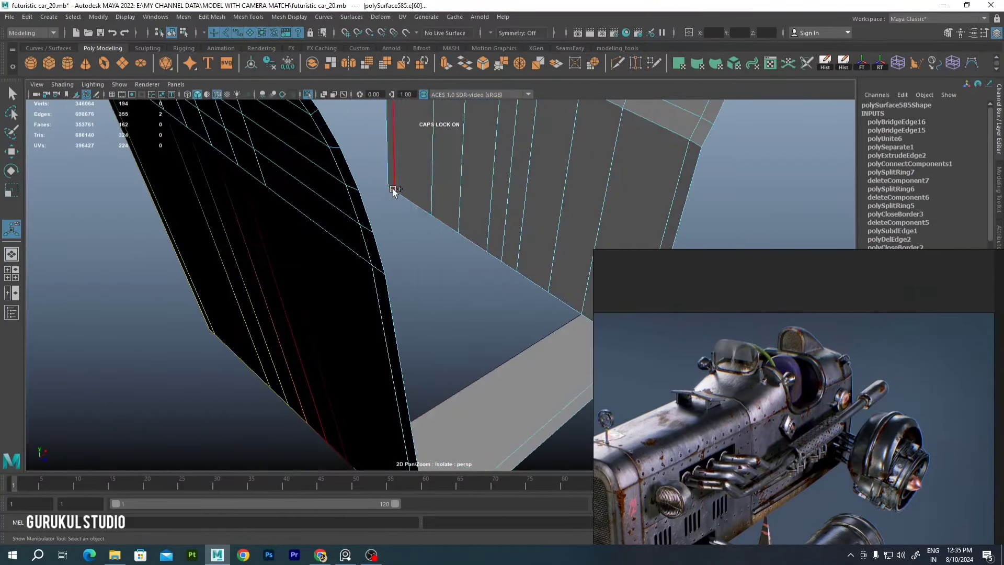
pyautogui.moveTo(403, 212)
pyautogui.keyDown('shift'); pyautogui.mouseDown(button='right')
pyautogui.moveTo(423, 345)
pyautogui.moveTo(413, 345)
pyautogui.mouseUp(button='right'); pyautogui.keyUp('shift')
# Fill the remaining hole between the pieces and show the whole car again
pyautogui.moveTo(365, 317)
pyautogui.keyDown('alt'); pyautogui.mouseDown()
pyautogui.moveTo(343, 282)
pyautogui.moveTo(481, 220)
pyautogui.mouseUp(); pyautogui.keyUp('alt')
pyautogui.click(481, 221)
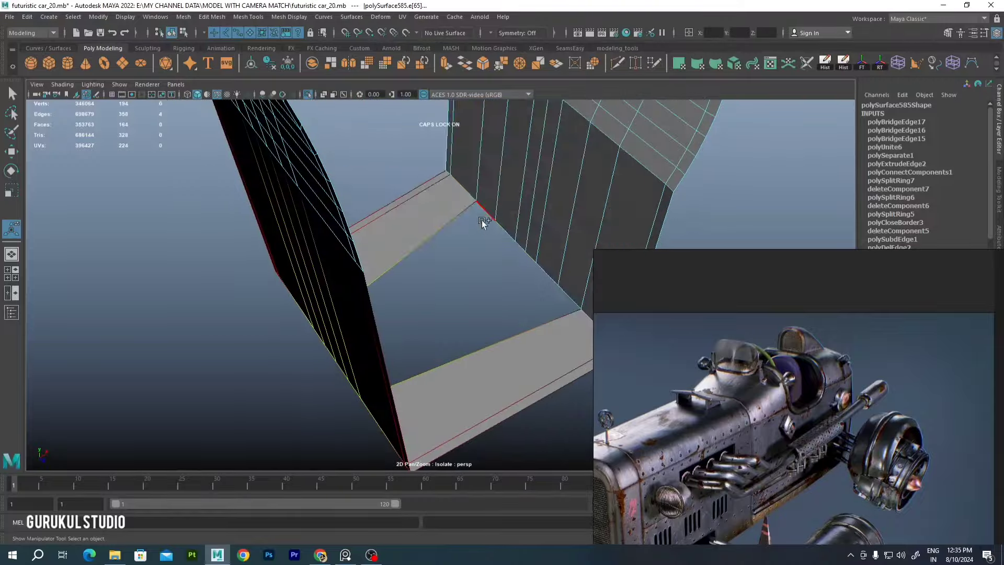
pyautogui.press('a')
pyautogui.keyDown('shift'); pyautogui.moveTo(467, 270); pyautogui.dragTo(461, 278, button='right'); pyautogui.keyUp('shift')
pyautogui.press('q')
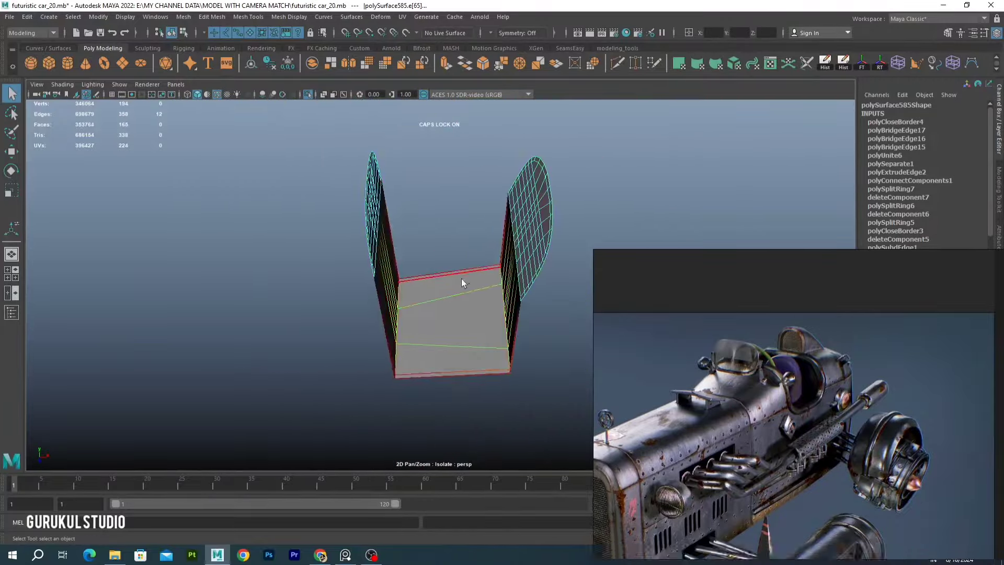
pyautogui.hotkey('ctrl', '1')
pyautogui.scroll(5, 439, 282)
# Extrude the selected cockpit body faces and select the seat piece
pyautogui.click(442, 269)
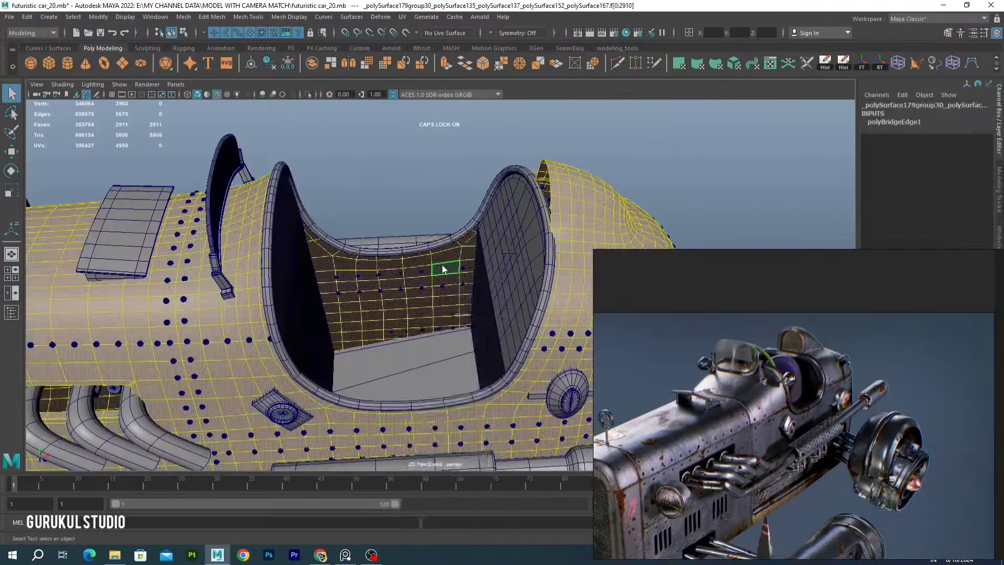
pyautogui.hotkey('ctrl', 'e')
pyautogui.keyDown('alt'); pyautogui.moveTo(412, 279); pyautogui.dragTo(290, 380); pyautogui.keyUp('alt')
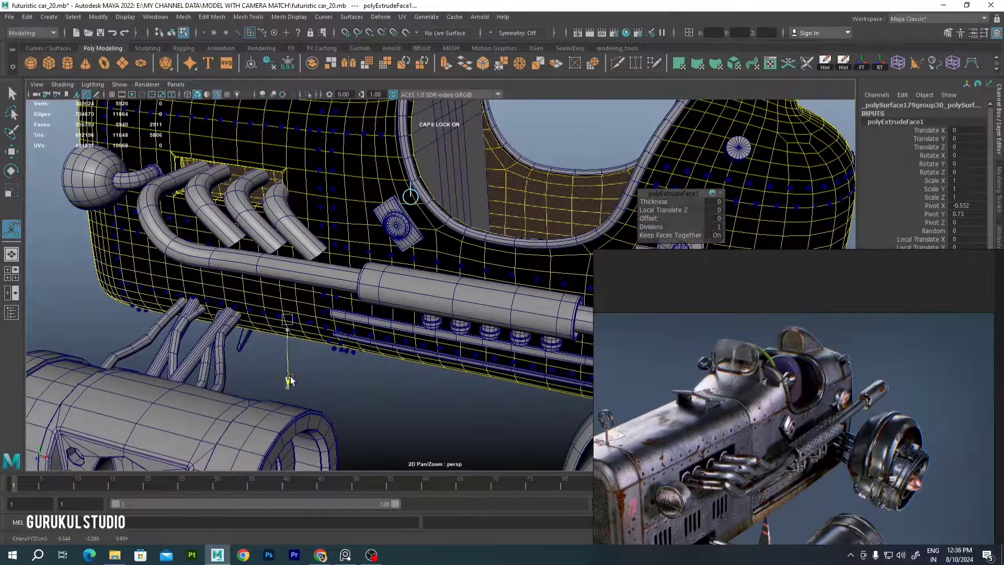
pyautogui.keyDown('alt'); pyautogui.moveTo(469, 256); pyautogui.dragTo(308, 189); pyautogui.keyUp('alt')
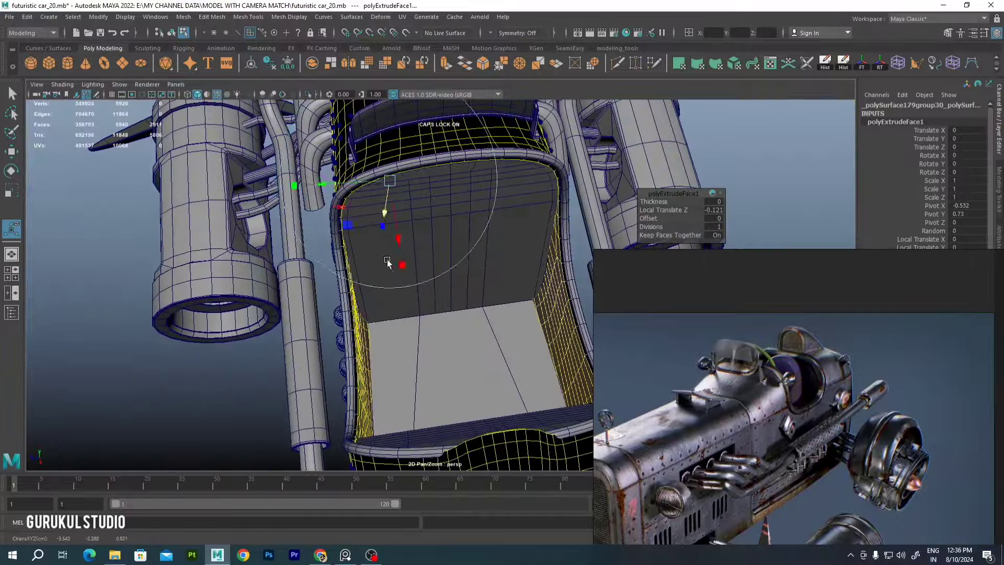
pyautogui.moveTo(387, 262)
pyautogui.keyDown('alt'); pyautogui.mouseDown()
pyautogui.moveTo(418, 220)
pyautogui.moveTo(367, 244)
pyautogui.mouseUp(); pyautogui.keyUp('alt')
pyautogui.press('F8')
pyautogui.press('q')
# Isolate the car body and delete the selected faces
pyautogui.scroll(5, 427, 215)
pyautogui.scroll(3, 428, 214)
pyautogui.scroll(5, 367, 244)
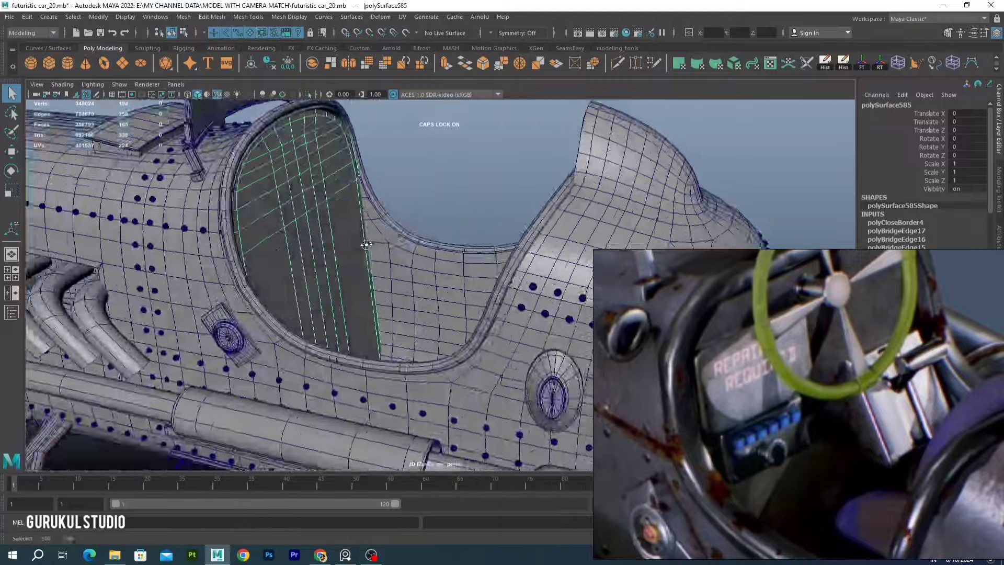
pyautogui.scroll(-5, 367, 244)
pyautogui.click(353, 168)
pyautogui.hotkey('ctrl', '1')
pyautogui.scroll(5, 407, 259)
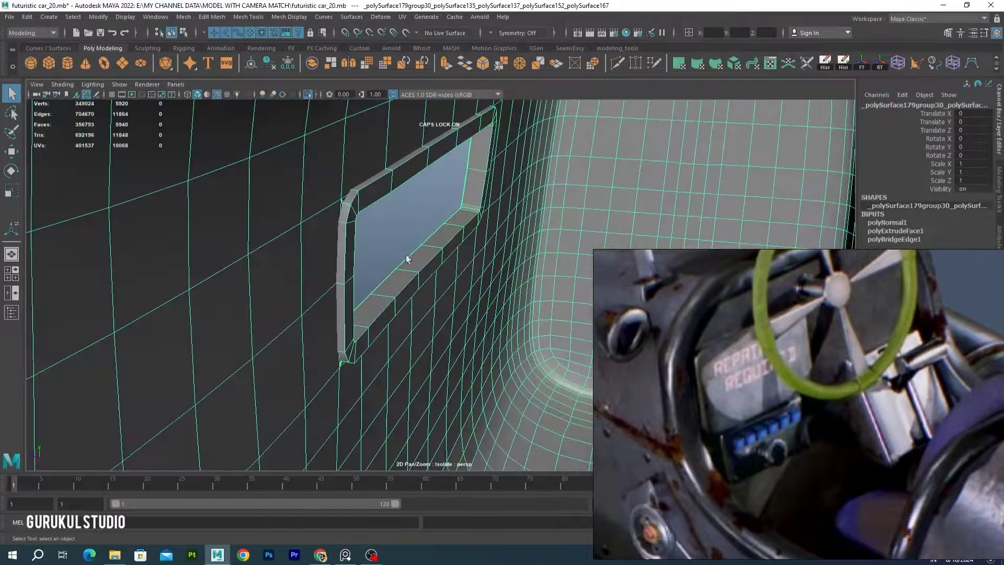
pyautogui.press('Delete')
# Delete the window panel faces from the cockpit side wall
pyautogui.keyDown('alt'); pyautogui.moveTo(442, 238); pyautogui.dragTo(402, 298); pyautogui.keyUp('alt')
pyautogui.scroll(5, 430, 243)
pyautogui.click(429, 243)
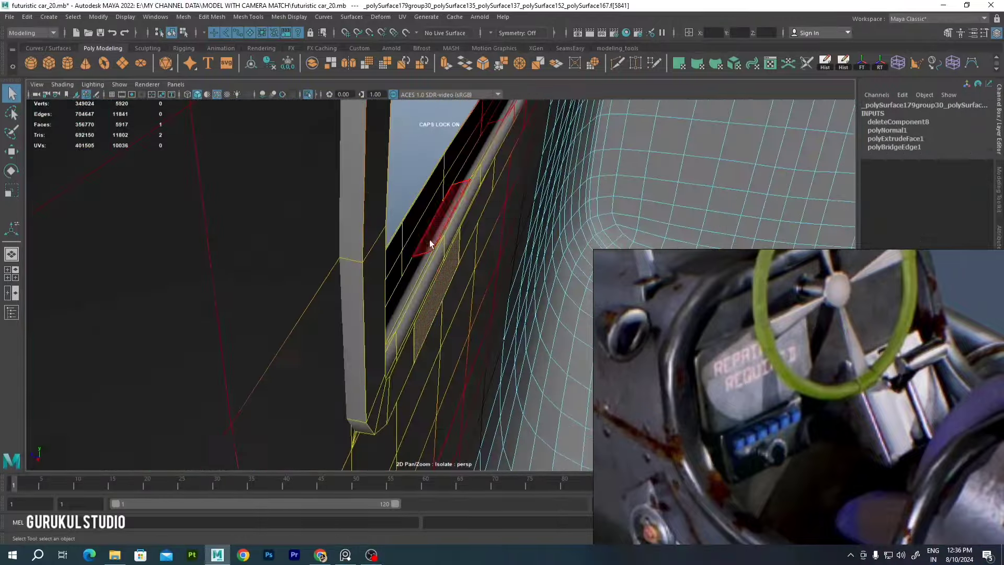
pyautogui.press('Delete')
pyautogui.moveTo(372, 336)
pyautogui.keyDown('alt'); pyautogui.mouseDown()
pyautogui.moveTo(401, 212)
pyautogui.moveTo(459, 219)
pyautogui.moveTo(529, 252)
pyautogui.moveTo(500, 227)
pyautogui.mouseUp(); pyautogui.keyUp('alt')
pyautogui.hotkey('ctrl', 'z')
pyautogui.press('Delete')
# Select the window opening's border edge loop and bevel it with a 0.1 fraction
pyautogui.doubleClick(481, 193)
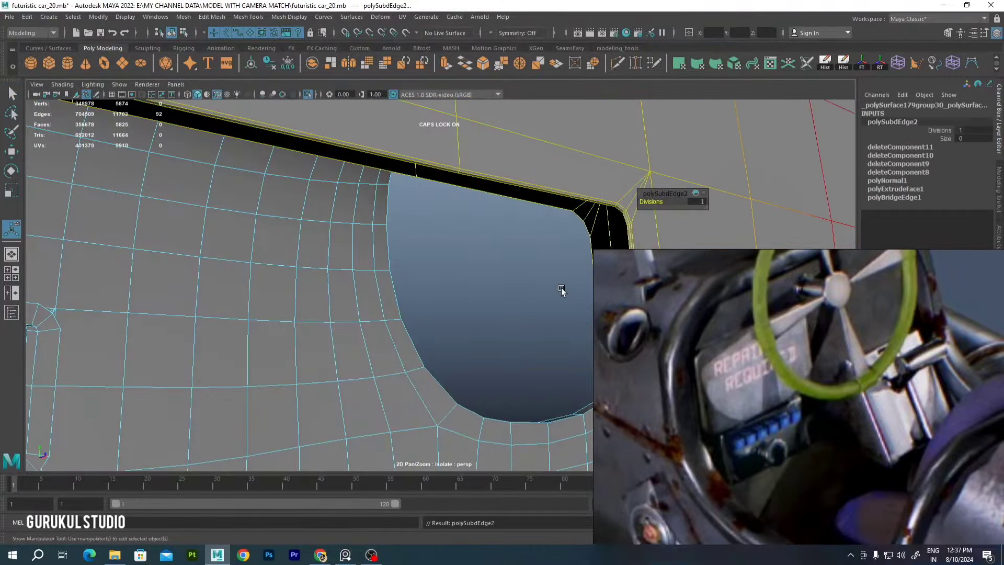
pyautogui.scroll(-5, 561, 291)
pyautogui.moveTo(561, 291)
pyautogui.keyDown('alt'); pyautogui.mouseDown()
pyautogui.moveTo(501, 179)
pyautogui.moveTo(428, 222)
pyautogui.mouseUp(); pyautogui.keyUp('alt')
pyautogui.press('q')
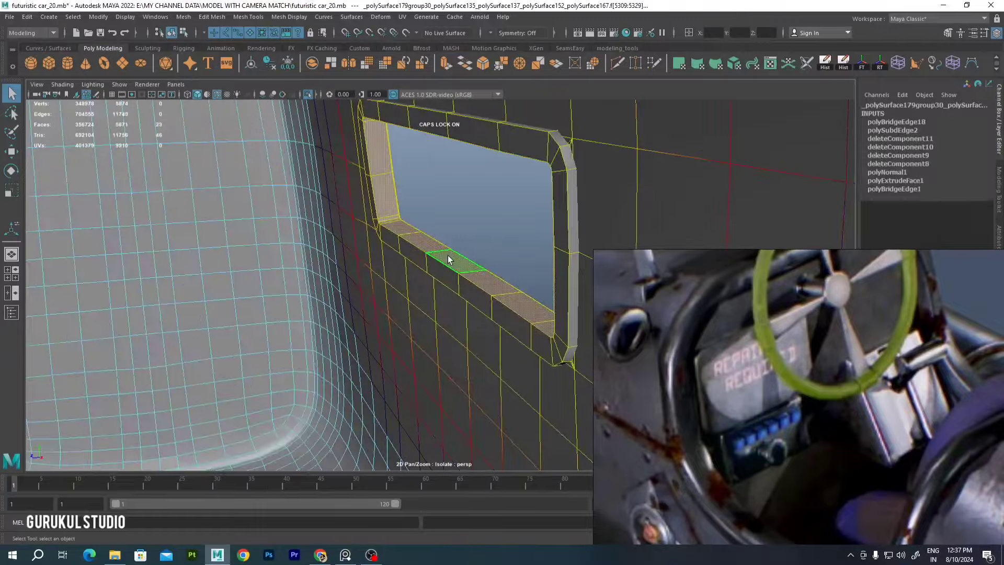
pyautogui.press('Delete')
pyautogui.keyDown('alt'); pyautogui.moveTo(448, 259); pyautogui.dragTo(344, 239); pyautogui.keyUp('alt')
pyautogui.moveTo(370, 282)
pyautogui.keyDown('alt'); pyautogui.mouseDown()
pyautogui.moveTo(425, 247)
pyautogui.moveTo(441, 193)
pyautogui.moveTo(207, 218)
pyautogui.mouseUp(); pyautogui.keyUp('alt')
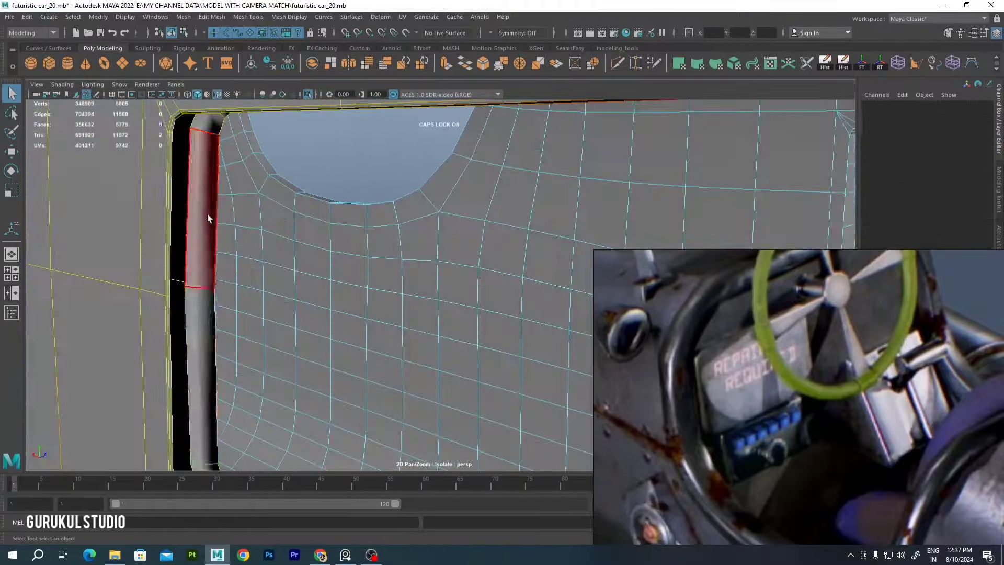
pyautogui.moveTo(196, 299)
pyautogui.keyDown('alt'); pyautogui.mouseDown()
pyautogui.moveTo(271, 236)
pyautogui.moveTo(365, 279)
pyautogui.moveTo(522, 235)
pyautogui.mouseUp(); pyautogui.keyUp('alt')
pyautogui.hotkey('ctrl', 'b')
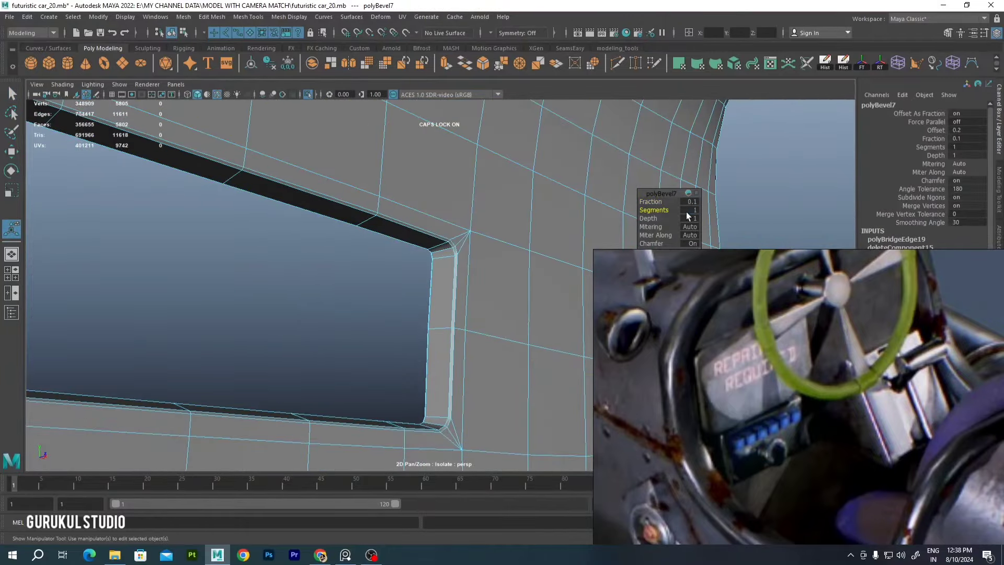
# Select edges along the window frame, undoing two accidental selections
pyautogui.scroll(-5, 526, 198)
pyautogui.moveTo(403, 206)
pyautogui.keyDown('alt'); pyautogui.mouseDown()
pyautogui.moveTo(291, 163)
pyautogui.moveTo(314, 212)
pyautogui.mouseUp(); pyautogui.keyUp('alt')
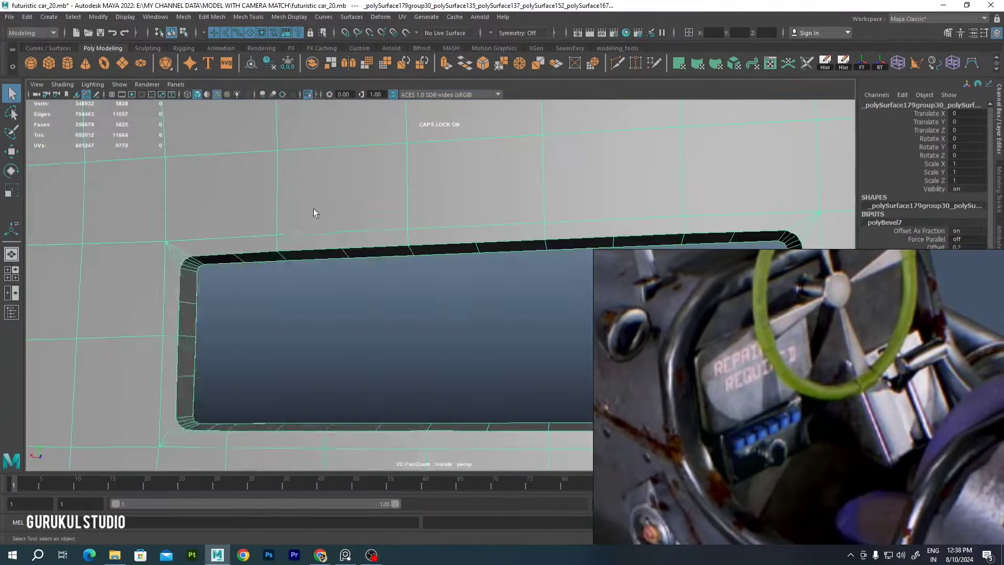
pyautogui.click(319, 228)
pyautogui.keyDown('shift'); pyautogui.moveTo(318, 227); pyautogui.dragTo(366, 231, button='right'); pyautogui.keyUp('shift')
pyautogui.press('t')
pyautogui.click(384, 248)
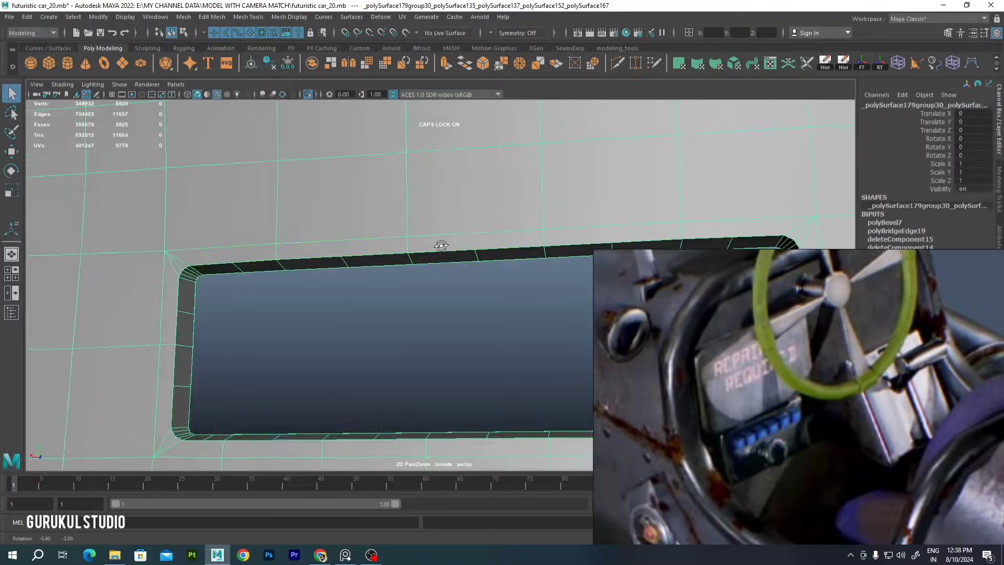
pyautogui.moveTo(441, 245)
pyautogui.keyDown('alt'); pyautogui.mouseDown()
pyautogui.moveTo(549, 134)
pyautogui.moveTo(452, 233)
pyautogui.moveTo(475, 150)
pyautogui.moveTo(374, 188)
pyautogui.moveTo(328, 193)
pyautogui.mouseUp(); pyautogui.keyUp('alt')
pyautogui.hotkey('ctrl', 'z')
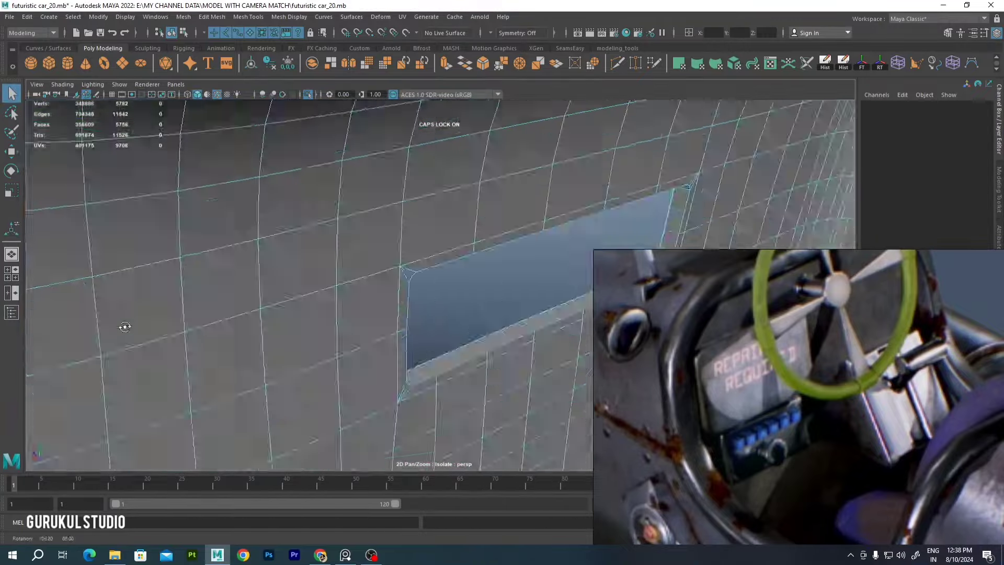
pyautogui.hotkey('ctrl', 'z')
pyautogui.hotkey('ctrl', 'z')
pyautogui.hotkey('ctrl', 'z')
# Select the window's edge loop and bridge it into a strip
pyautogui.click(387, 312)
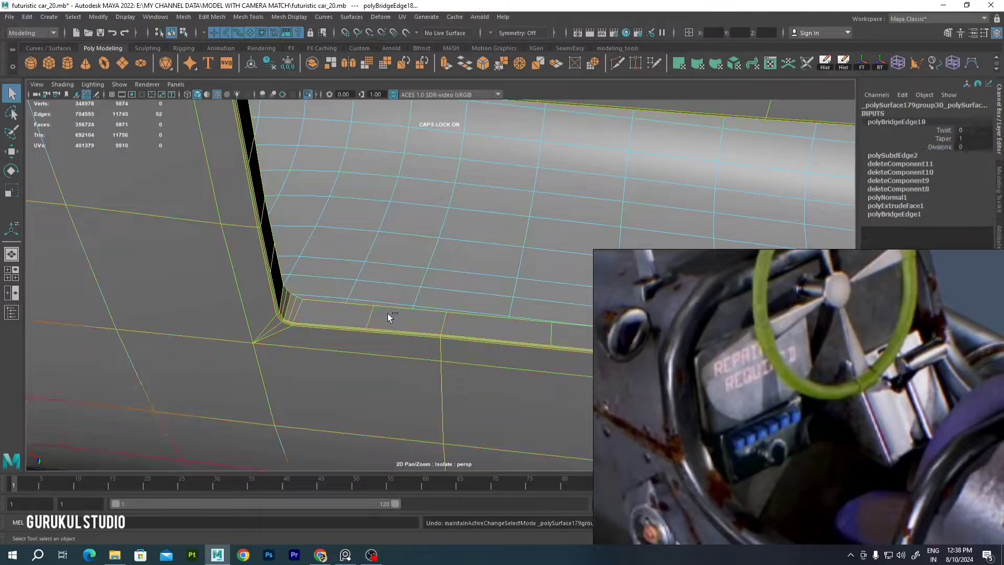
pyautogui.rightClick(400, 264)
pyautogui.moveTo(399, 265)
pyautogui.keyDown('alt'); pyautogui.mouseDown()
pyautogui.moveTo(429, 278)
pyautogui.moveTo(365, 208)
pyautogui.moveTo(344, 265)
pyautogui.mouseUp(); pyautogui.keyUp('alt')
pyautogui.doubleClick(366, 208)
pyautogui.scroll(-5, 428, 316)
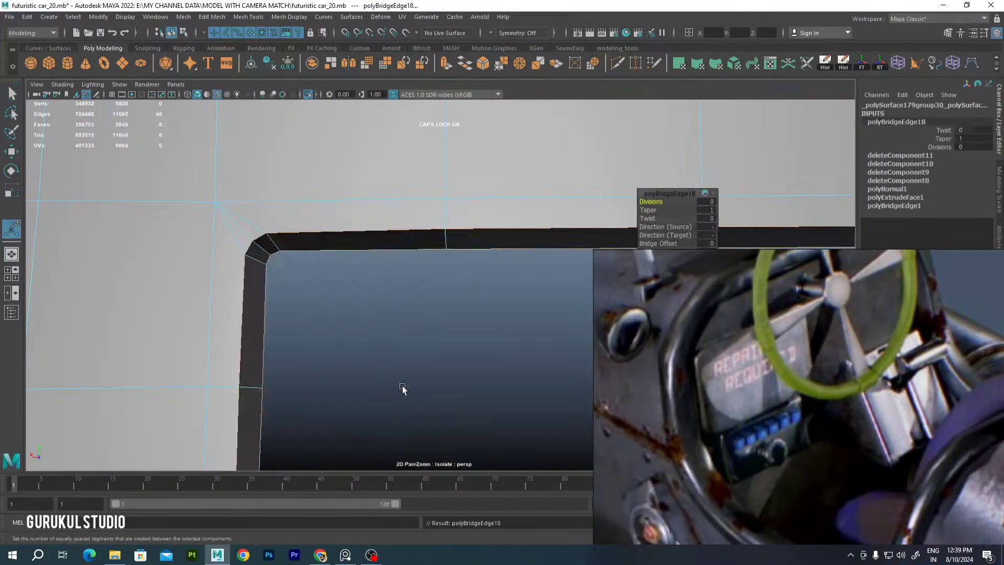
pyautogui.moveTo(403, 392)
pyautogui.keyDown('alt'); pyautogui.mouseDown()
pyautogui.moveTo(358, 296)
pyautogui.moveTo(424, 251)
pyautogui.moveTo(375, 224)
pyautogui.mouseUp(); pyautogui.keyUp('alt')
# Delete the stray face on the panel strip and bridge the gap again
pyautogui.rightClick(415, 217)
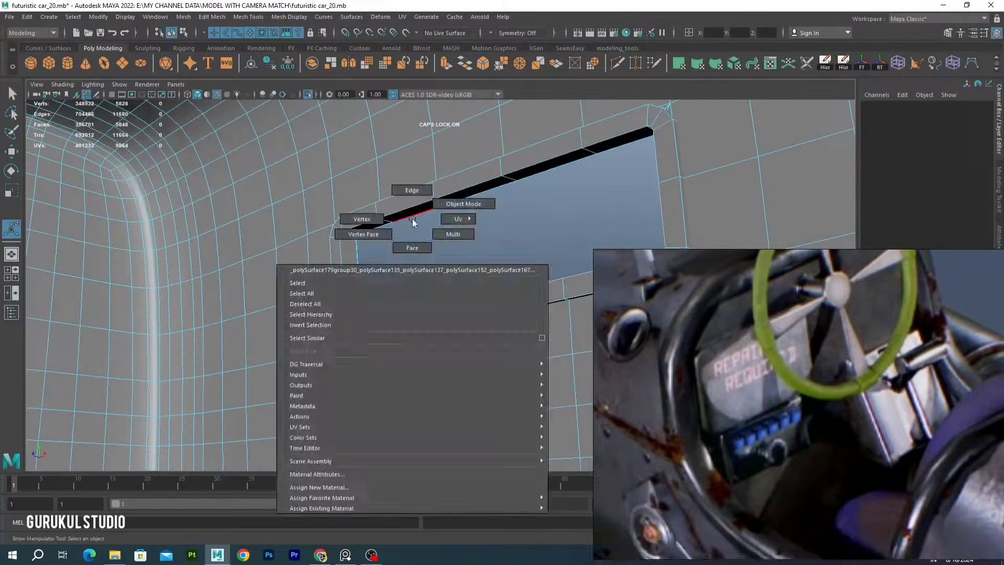
pyautogui.click(448, 197)
pyautogui.moveTo(448, 198)
pyautogui.keyDown('alt'); pyautogui.mouseDown()
pyautogui.moveTo(360, 281)
pyautogui.moveTo(433, 370)
pyautogui.moveTo(308, 316)
pyautogui.moveTo(489, 188)
pyautogui.moveTo(291, 239)
pyautogui.mouseUp(); pyautogui.keyUp('alt')
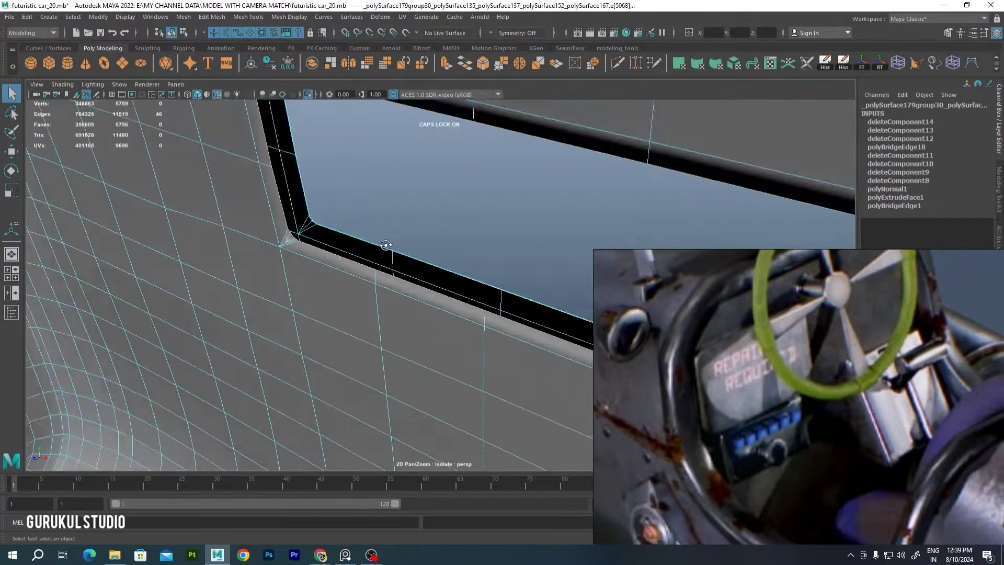
pyautogui.rightClick(393, 262)
pyautogui.moveTo(392, 261)
pyautogui.keyDown('alt'); pyautogui.mouseDown()
pyautogui.moveTo(342, 289)
pyautogui.moveTo(375, 219)
pyautogui.mouseUp(); pyautogui.keyUp('alt')
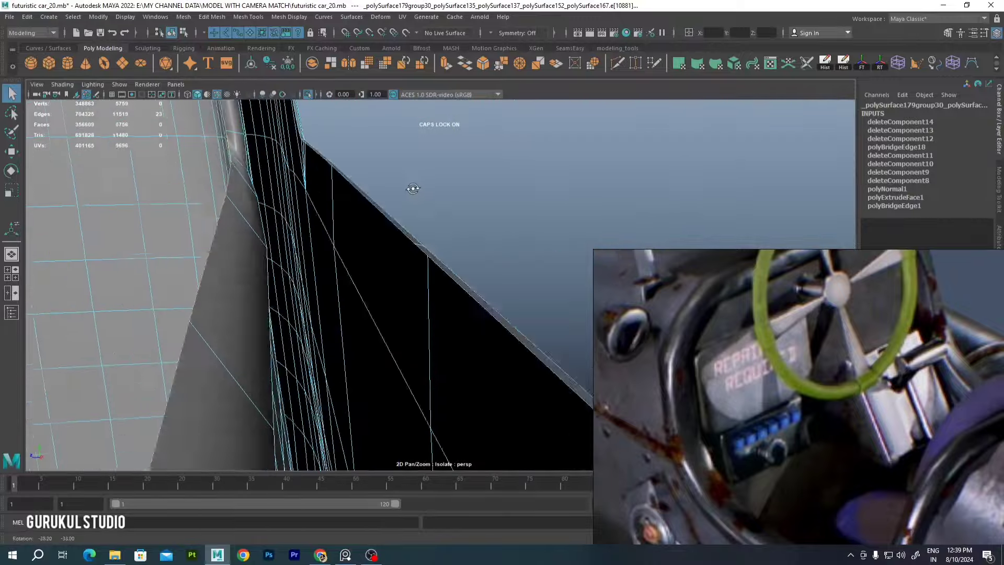
pyautogui.moveTo(315, 192)
pyautogui.keyDown('alt'); pyautogui.mouseDown()
pyautogui.moveTo(372, 196)
pyautogui.moveTo(339, 177)
pyautogui.moveTo(277, 209)
pyautogui.moveTo(268, 227)
pyautogui.moveTo(309, 271)
pyautogui.moveTo(300, 209)
pyautogui.mouseUp(); pyautogui.keyUp('alt')
pyautogui.click(277, 208)
pyautogui.moveTo(340, 269)
pyautogui.keyDown('alt'); pyautogui.mouseDown()
pyautogui.moveTo(401, 227)
pyautogui.moveTo(310, 254)
pyautogui.moveTo(354, 247)
pyautogui.moveTo(287, 248)
pyautogui.moveTo(368, 191)
pyautogui.mouseUp(); pyautogui.keyUp('alt')
pyautogui.press('Delete')
pyautogui.keyDown('shift'); pyautogui.moveTo(368, 190); pyautogui.dragTo(340, 302, button='right'); pyautogui.keyUp('shift')
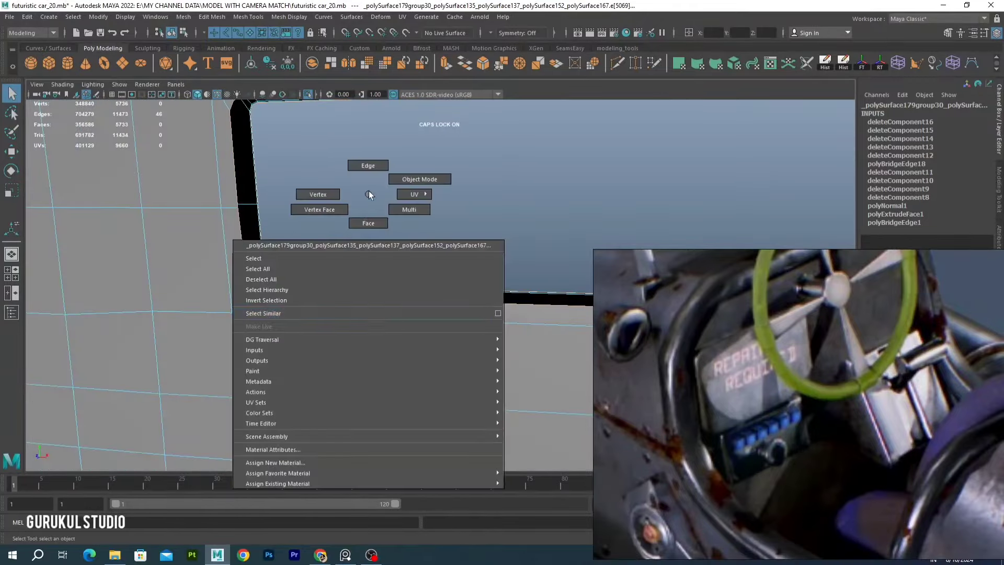
# Bevel the window frame edges with a 0.2 fraction
pyautogui.keyDown('alt'); pyautogui.moveTo(276, 252); pyautogui.dragTo(676, 213); pyautogui.keyUp('alt')
pyautogui.hotkey('ctrl', 'b')
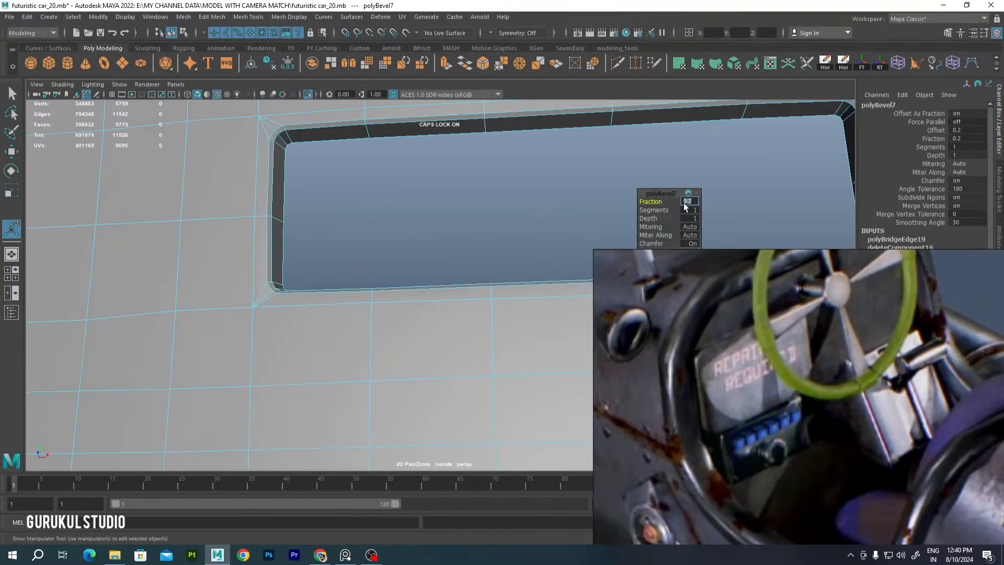
pyautogui.scroll(-5, 470, 209)
pyautogui.moveTo(470, 209)
pyautogui.keyDown('alt'); pyautogui.mouseDown()
pyautogui.moveTo(481, 180)
pyautogui.moveTo(377, 192)
pyautogui.moveTo(522, 235)
pyautogui.mouseUp(); pyautogui.keyUp('alt')
pyautogui.press('F8')
# Pull the seat back's top vertices into a new shape
pyautogui.click(683, 318)
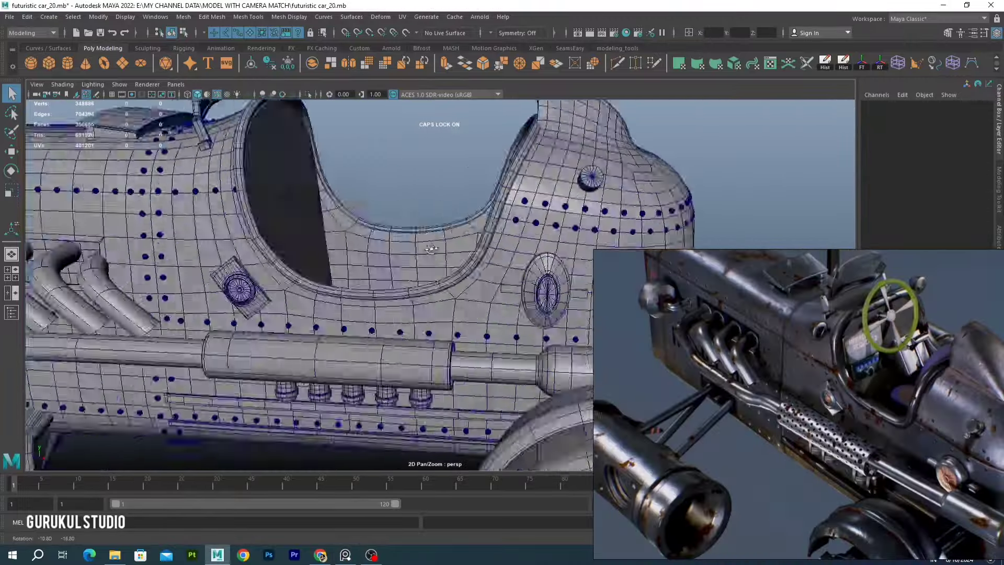
pyautogui.keyDown('alt'); pyautogui.moveTo(470, 272); pyautogui.dragTo(387, 286); pyautogui.keyUp('alt')
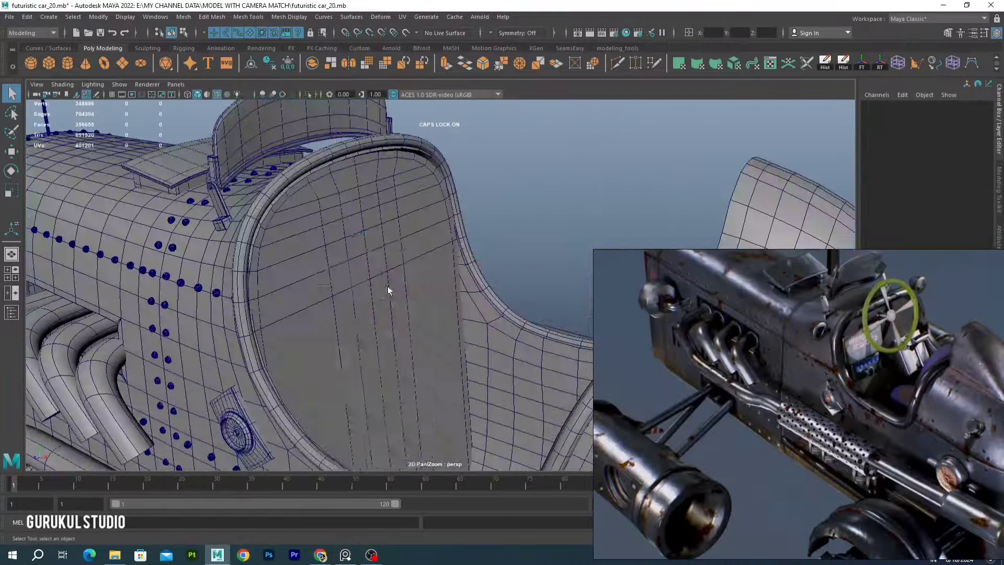
pyautogui.click(321, 274)
pyautogui.scroll(3, 281, 324)
pyautogui.keyDown('alt'); pyautogui.moveTo(569, 263); pyautogui.dragTo(275, 303); pyautogui.keyUp('alt')
pyautogui.click(275, 302)
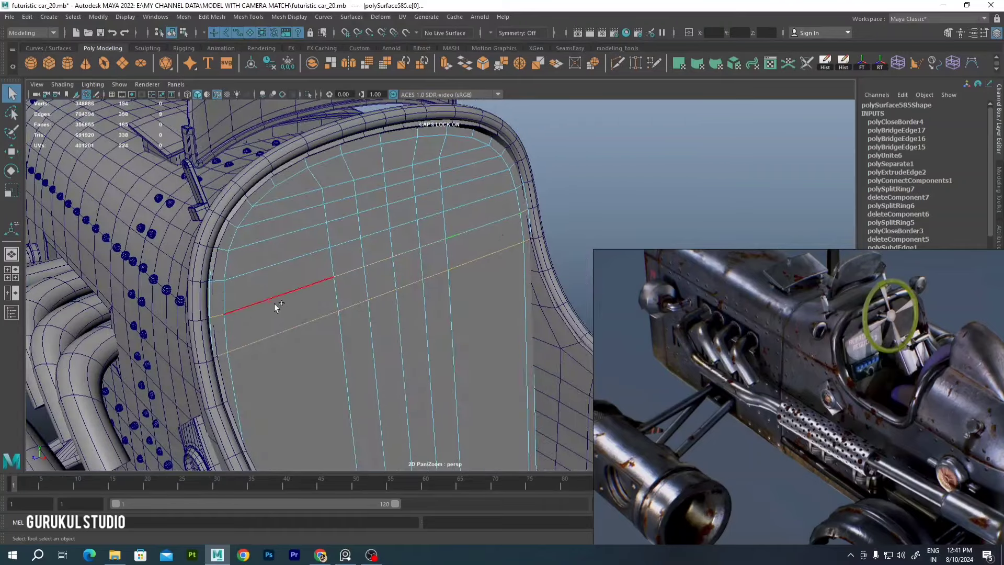
pyautogui.press('w')
pyautogui.keyDown('alt'); pyautogui.moveTo(477, 246); pyautogui.dragTo(440, 290); pyautogui.keyUp('alt')
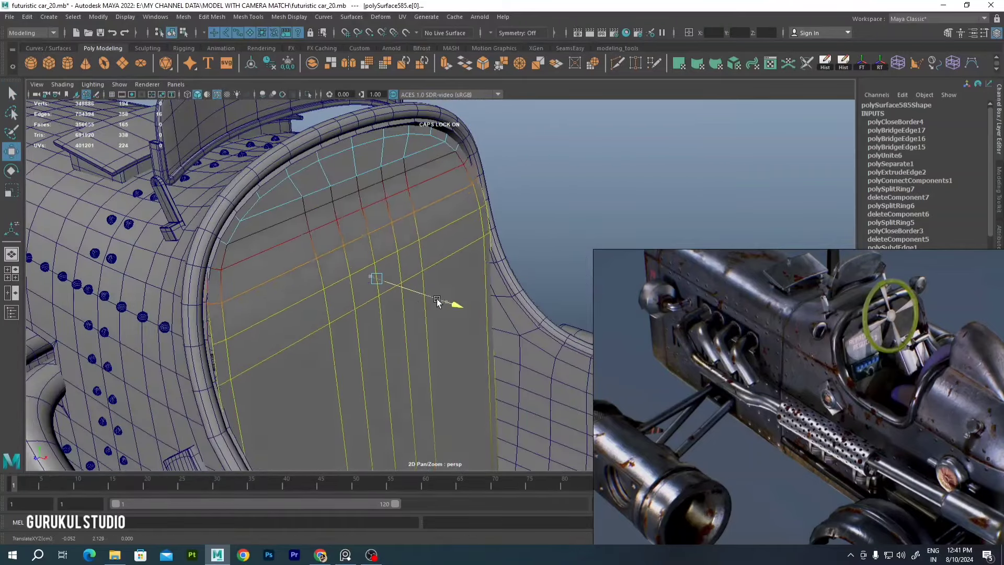
pyautogui.moveTo(348, 271); pyautogui.dragTo(160, 209, button='right')
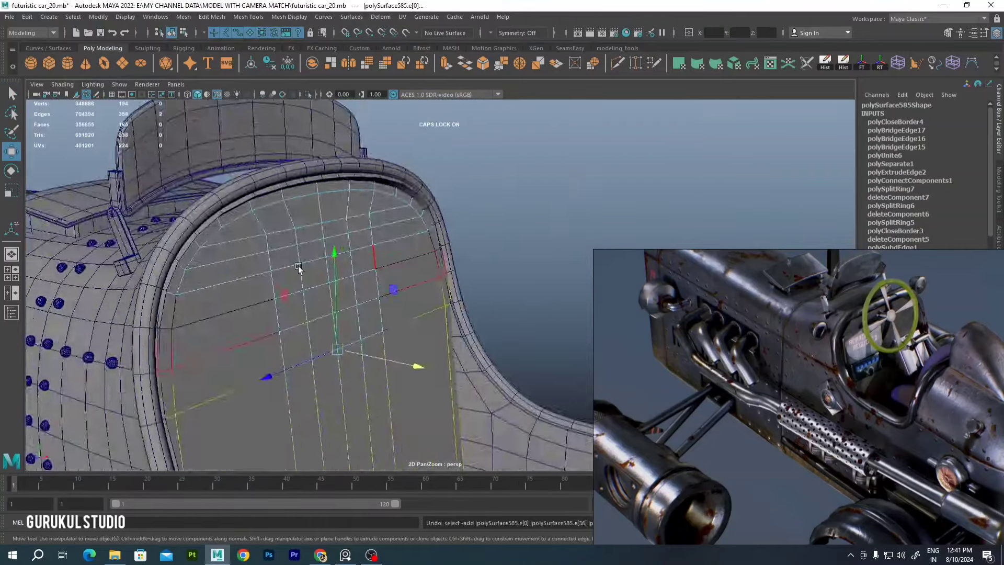
# Undo an accidental edge deletion and apply Edit Edge Flow to the seat edges
pyautogui.moveTo(415, 317)
pyautogui.keyDown('alt'); pyautogui.mouseDown()
pyautogui.moveTo(364, 182)
pyautogui.moveTo(340, 269)
pyautogui.mouseUp(); pyautogui.keyUp('alt')
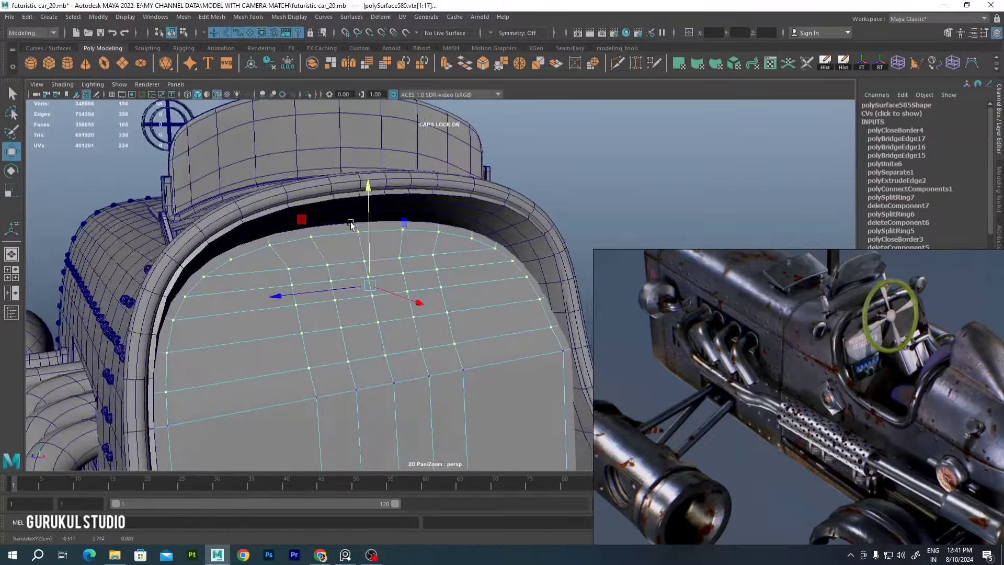
pyautogui.keyDown('alt'); pyautogui.moveTo(340, 269); pyautogui.dragTo(366, 261, button='right'); pyautogui.keyUp('alt')
pyautogui.keyDown('ctrl'); pyautogui.moveTo(470, 261); pyautogui.dragTo(470, 293, button='right'); pyautogui.keyUp('ctrl')
pyautogui.keyDown('alt'); pyautogui.moveTo(471, 293); pyautogui.dragTo(408, 291); pyautogui.keyUp('alt')
pyautogui.hotkey('ctrl', 'z')
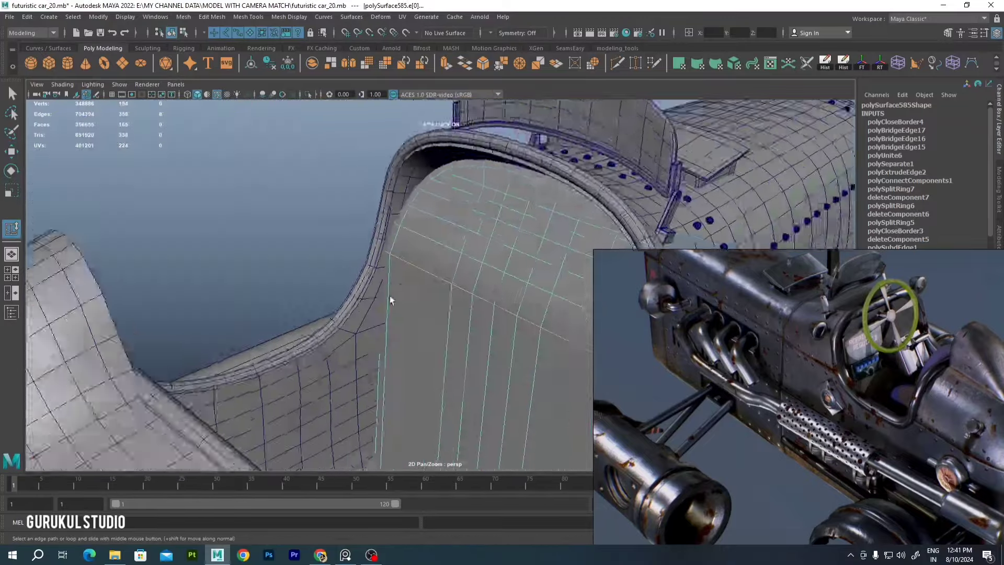
pyautogui.keyDown('shift'); pyautogui.rightClick(495, 298); pyautogui.keyUp('shift')
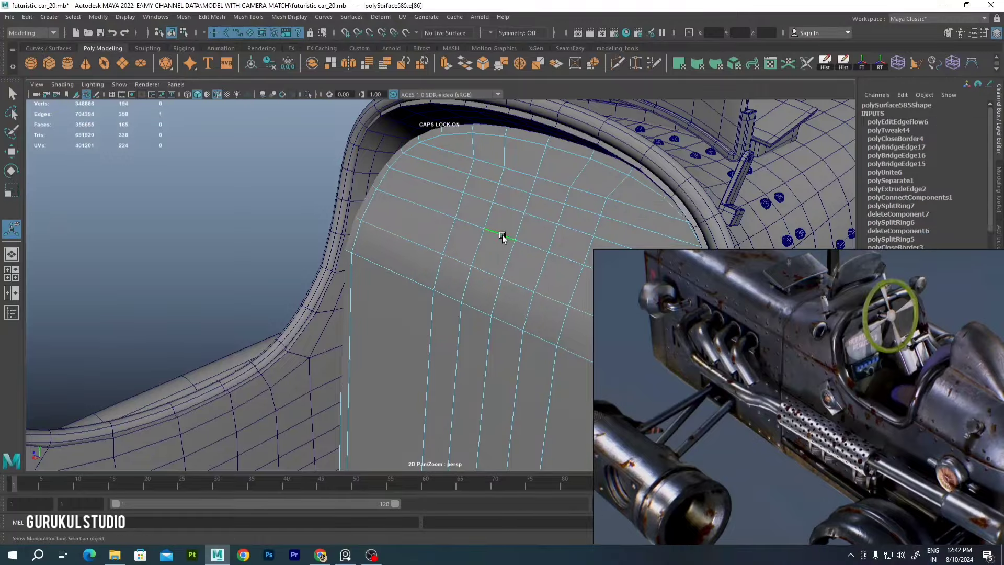
pyautogui.moveTo(523, 180)
pyautogui.keyDown('alt'); pyautogui.mouseDown()
pyautogui.moveTo(522, 264)
pyautogui.moveTo(441, 284)
pyautogui.mouseUp(); pyautogui.keyUp('alt')
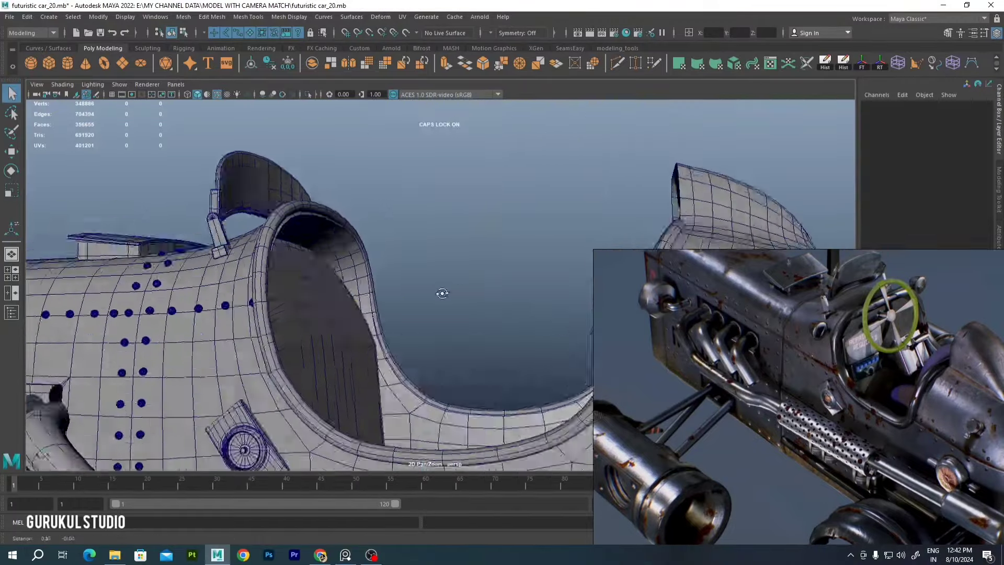
# Extrude the seat faces for thickness and isolate the seat in view
pyautogui.hotkey('ctrl', 'e')
pyautogui.press('q')
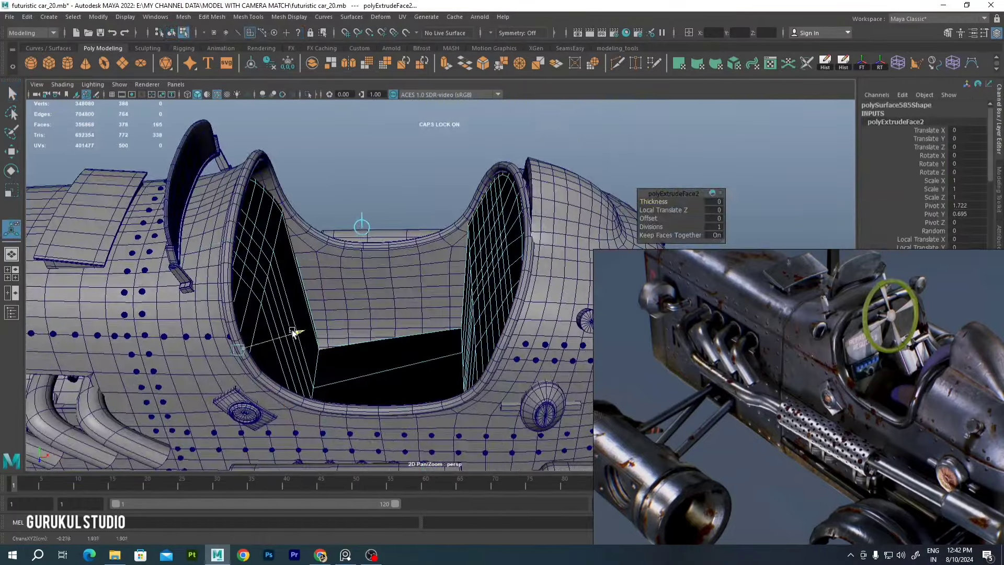
pyautogui.rightClick(458, 232)
pyautogui.hotkey('ctrl', '1')
pyautogui.press('f')
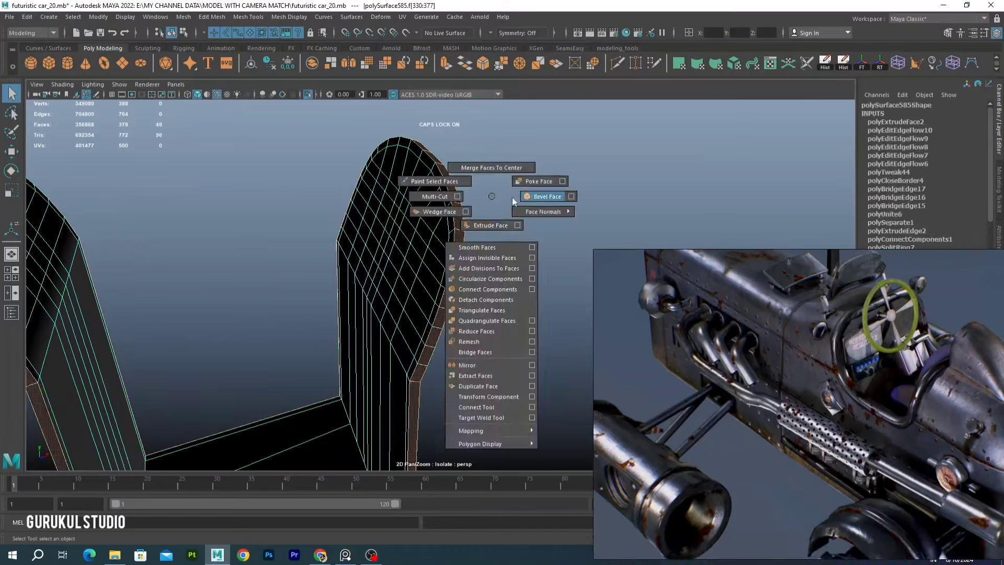
# Bevel the seat edges twice and reverse its face normals
pyautogui.keyDown('shift'); pyautogui.moveTo(493, 190); pyautogui.dragTo(523, 209, button='right'); pyautogui.keyUp('shift')
pyautogui.keyDown('alt'); pyautogui.moveTo(523, 209); pyautogui.dragTo(661, 201); pyautogui.keyUp('alt')
pyautogui.press('q')
pyautogui.keyDown('alt'); pyautogui.moveTo(479, 234); pyautogui.dragTo(401, 269); pyautogui.keyUp('alt')
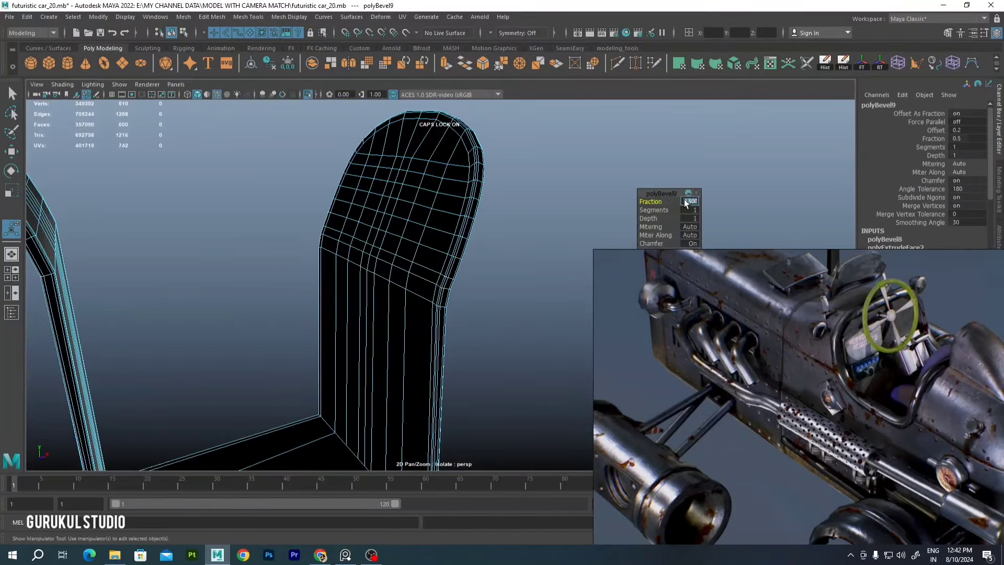
pyautogui.click(512, 189)
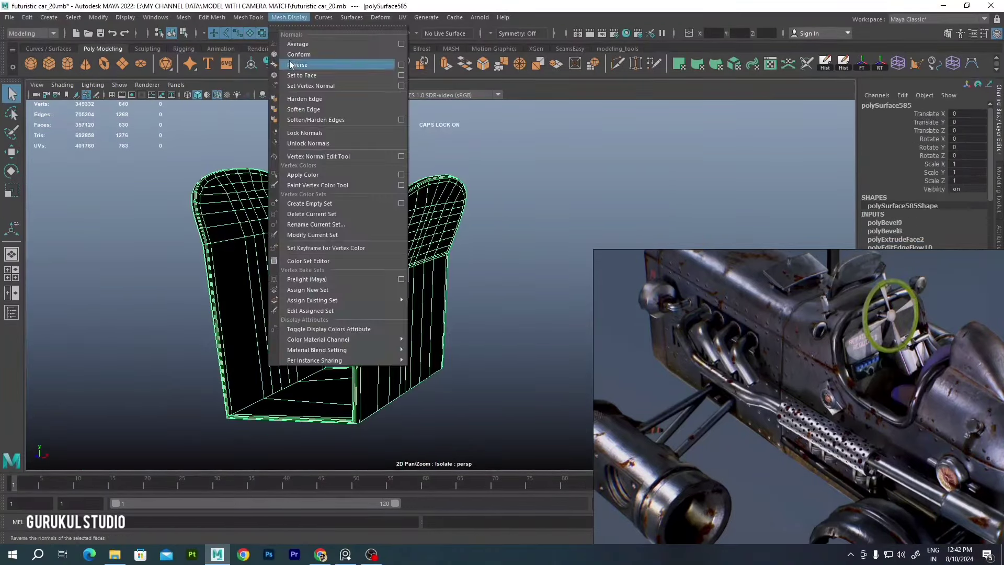
pyautogui.click(308, 95)
pyautogui.keyDown('alt'); pyautogui.moveTo(310, 95); pyautogui.dragTo(419, 272); pyautogui.keyUp('alt')
# Try a Multi-Cut on the seat, then undo the stray cut
pyautogui.click(413, 208)
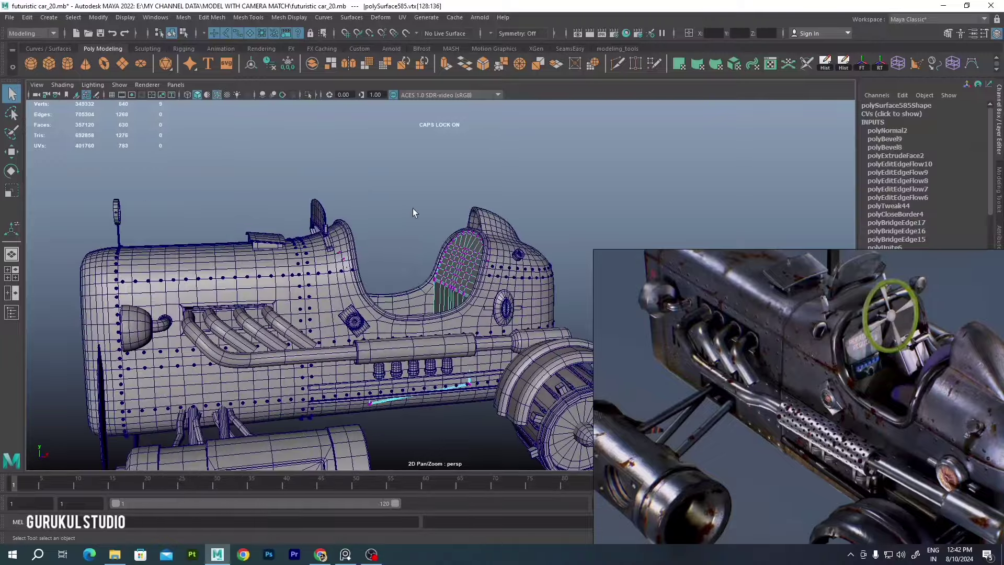
pyautogui.press('w')
pyautogui.moveTo(412, 208)
pyautogui.keyDown('alt'); pyautogui.mouseDown()
pyautogui.moveTo(539, 254)
pyautogui.moveTo(448, 217)
pyautogui.mouseUp(); pyautogui.keyUp('alt')
pyautogui.moveTo(448, 217); pyautogui.dragTo(298, 242, button='right')
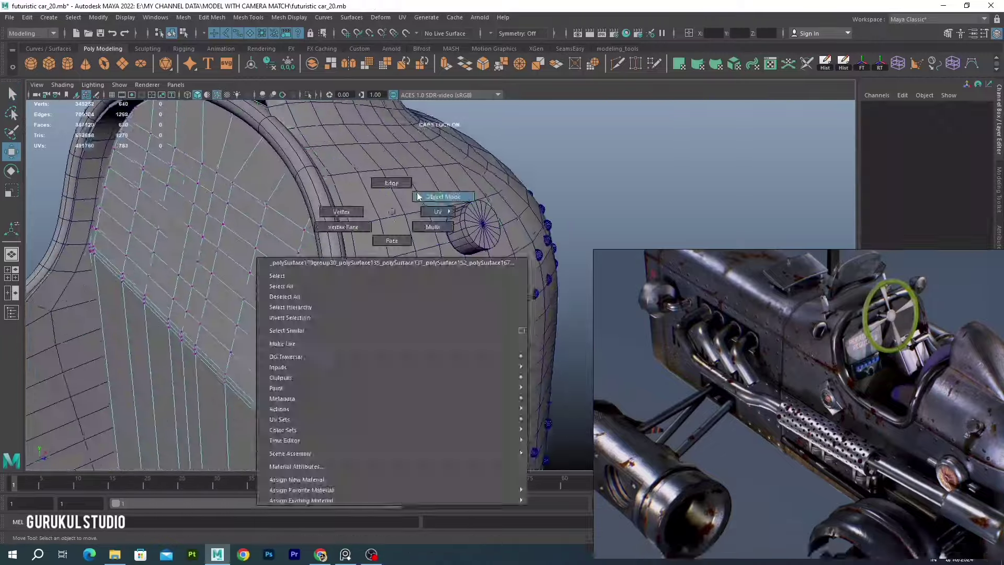
pyautogui.moveTo(298, 242)
pyautogui.keyDown('alt'); pyautogui.mouseDown()
pyautogui.moveTo(413, 262)
pyautogui.moveTo(313, 220)
pyautogui.mouseUp(); pyautogui.keyUp('alt')
pyautogui.click(248, 18)
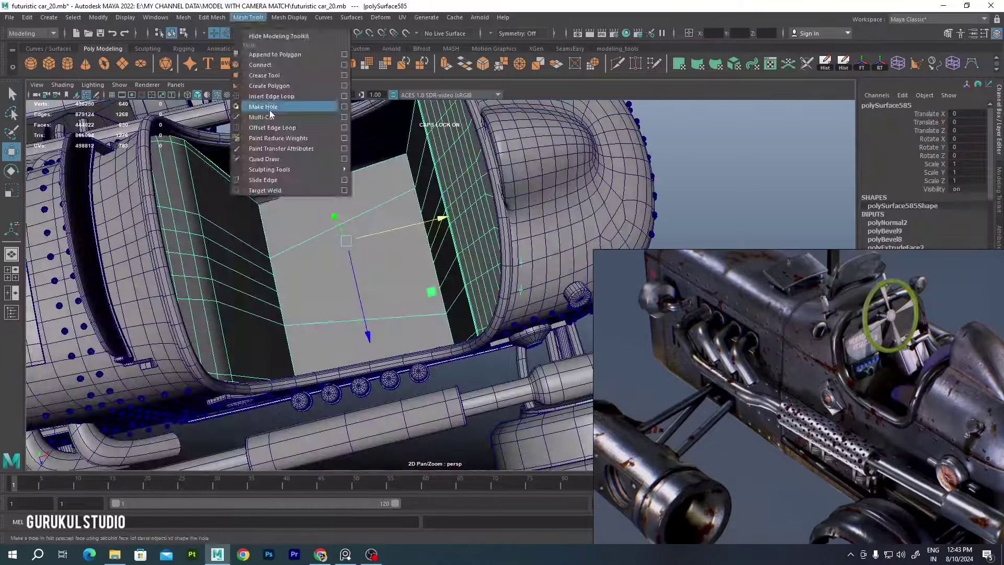
pyautogui.click(262, 99)
pyautogui.click(257, 171)
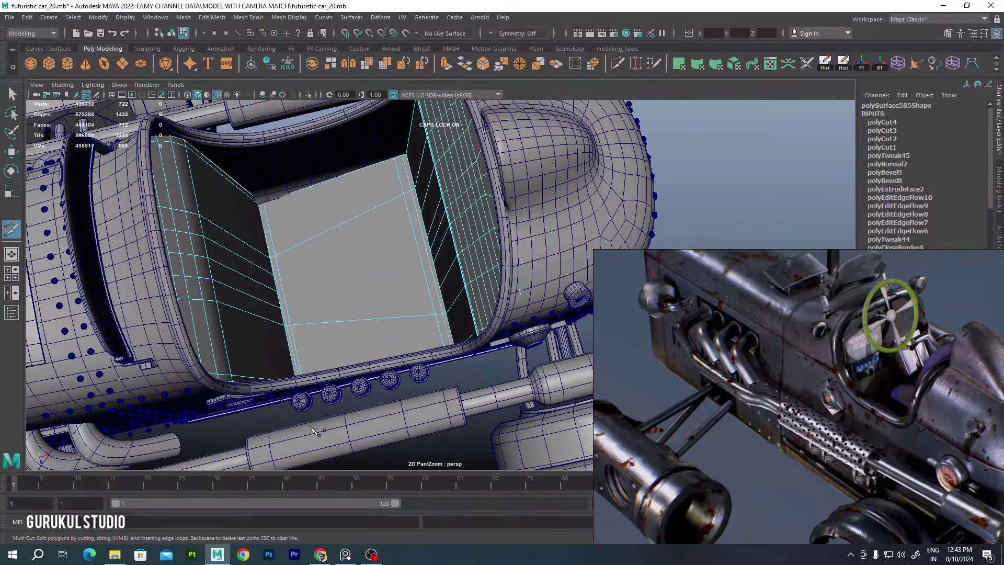
pyautogui.hotkey('ctrl', 'z')
# Inspect the car from the top view in shaded mode
pyautogui.moveTo(323, 253)
pyautogui.keyDown('alt'); pyautogui.mouseDown()
pyautogui.moveTo(336, 161)
pyautogui.moveTo(350, 224)
pyautogui.moveTo(397, 216)
pyautogui.mouseUp(); pyautogui.keyUp('alt')
pyautogui.press('space')
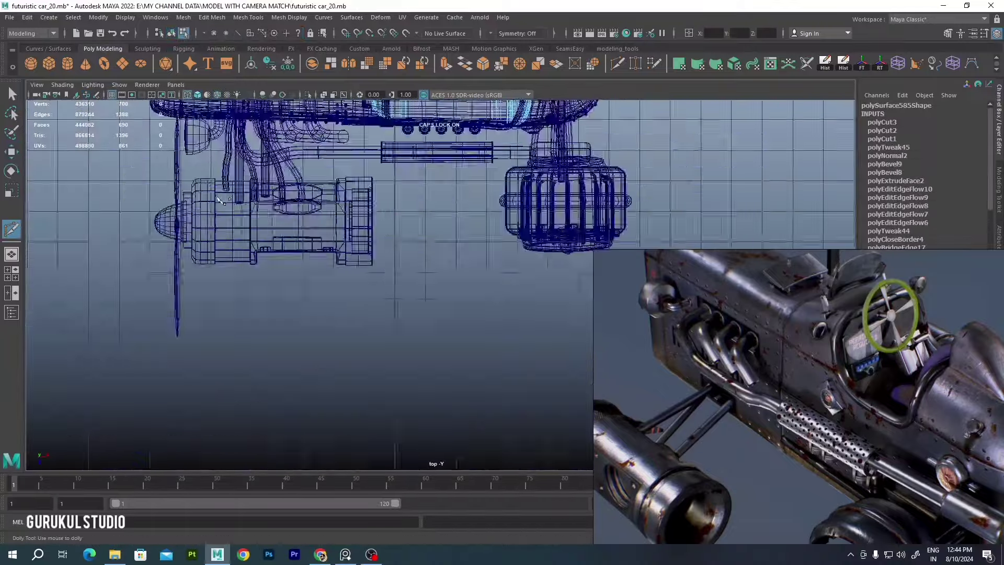
pyautogui.keyDown('alt'); pyautogui.moveTo(322, 184); pyautogui.dragTo(439, 171, button='right'); pyautogui.keyUp('alt')
pyautogui.press('5')
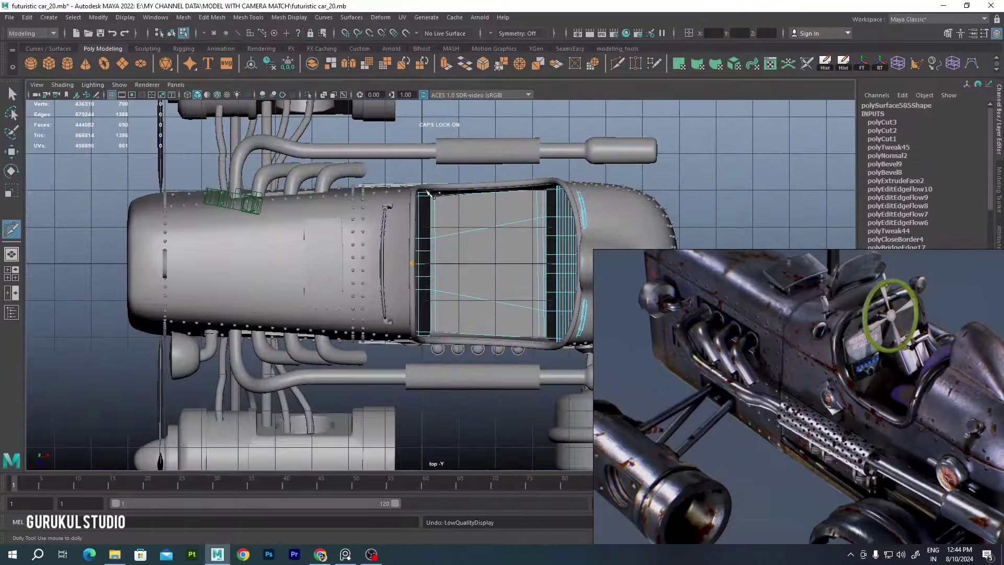
pyautogui.keyDown('alt'); pyautogui.moveTo(438, 474); pyautogui.dragTo(485, 219, button='right'); pyautogui.keyUp('alt')
pyautogui.rightClick(485, 218)
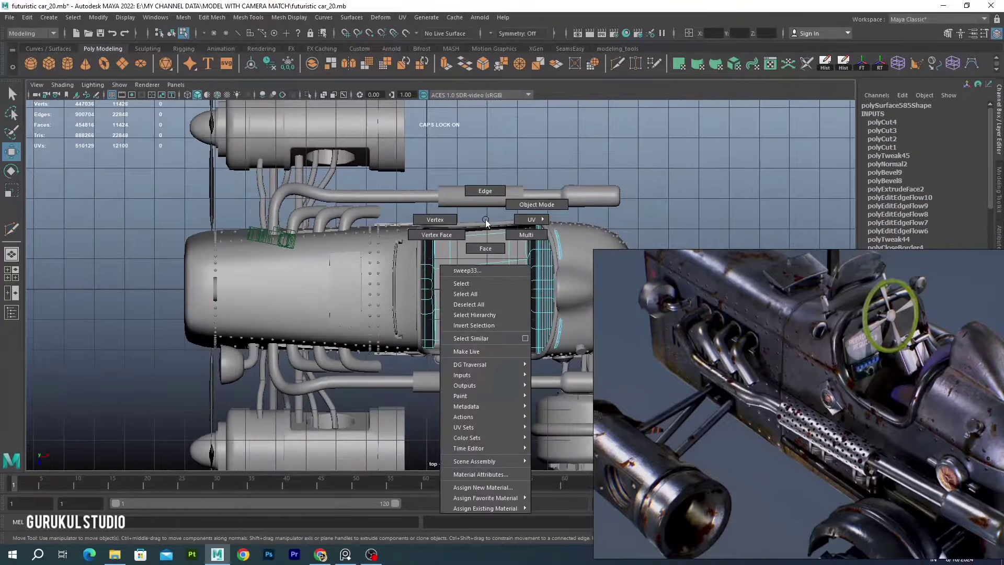
# Switch to the side view and drag out a polygon torus for the wheel rim
pyautogui.press('space')
pyautogui.keyDown('alt'); pyautogui.moveTo(477, 208); pyautogui.dragTo(421, 229); pyautogui.keyUp('alt')
pyautogui.keyDown('alt'); pyautogui.moveTo(421, 229); pyautogui.dragTo(366, 225, button='right'); pyautogui.keyUp('alt')
pyautogui.press('4')
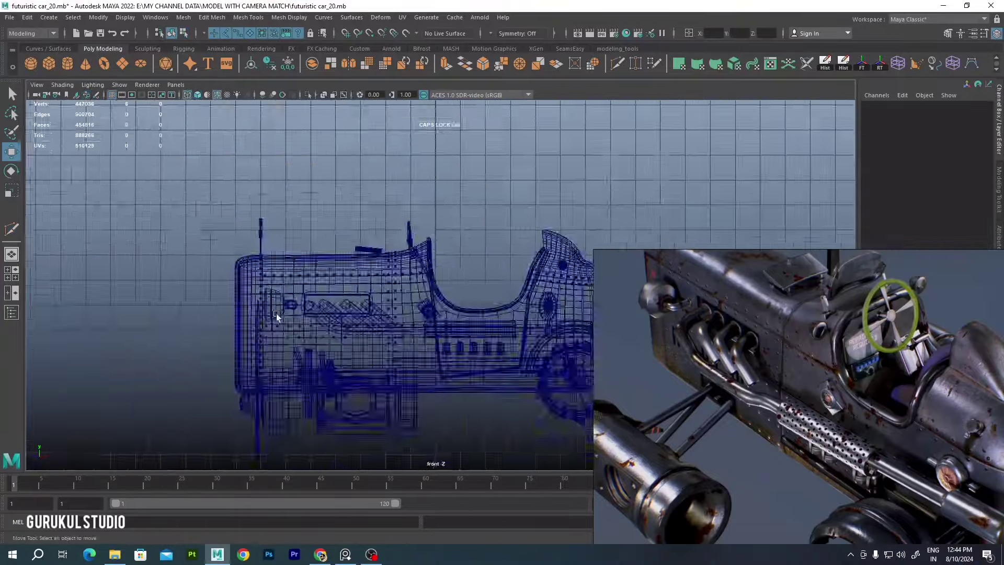
pyautogui.click(107, 68)
pyautogui.scroll(2, 351, 241)
pyautogui.write('0.07')
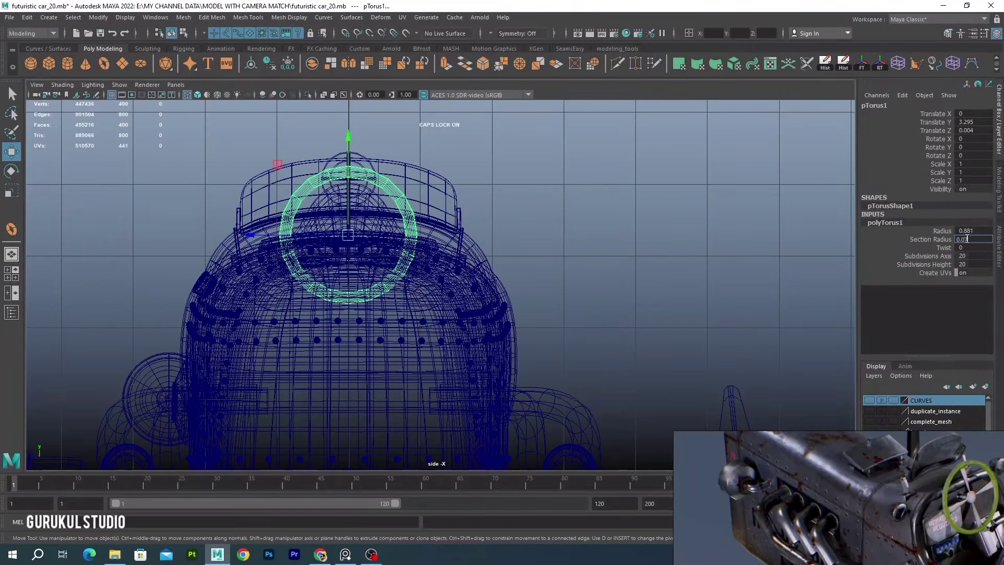
# Set the torus section radius to 0.07 and tilt and lower it before the cockpit
pyautogui.press('Return')
pyautogui.press('5')
pyautogui.press('e')
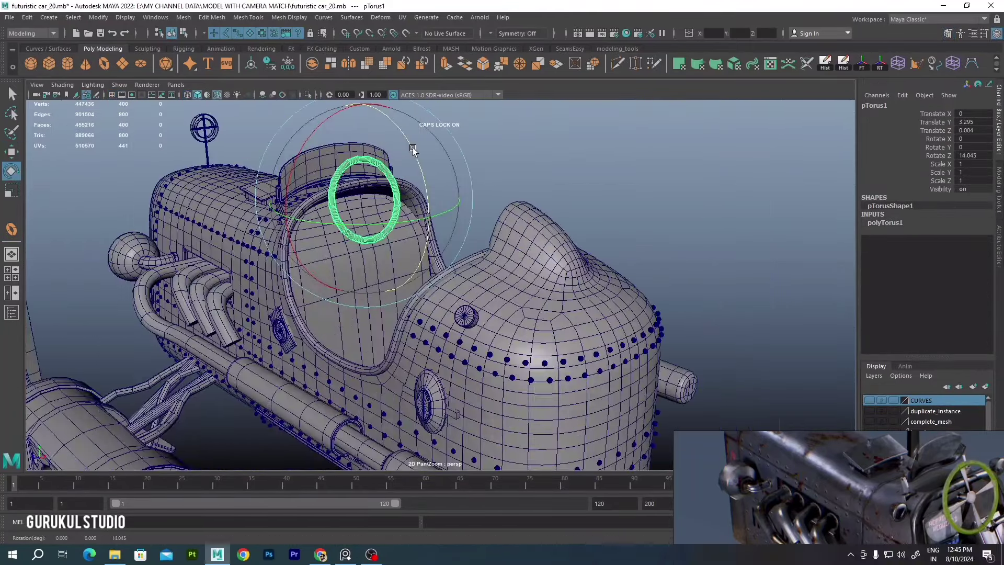
pyautogui.press('w')
pyautogui.keyDown('alt'); pyautogui.moveTo(413, 151); pyautogui.dragTo(355, 224); pyautogui.keyUp('alt')
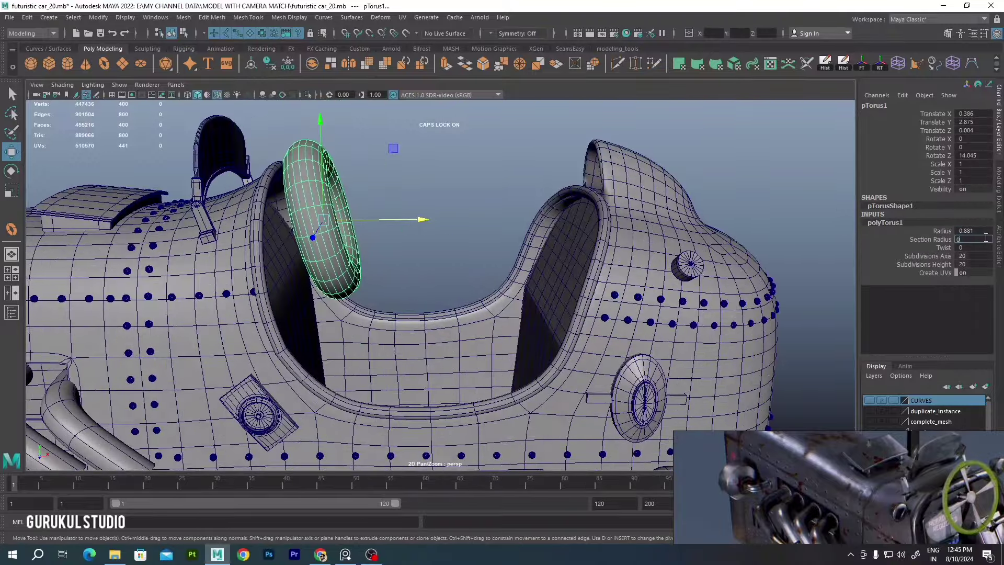
pyautogui.moveTo(418, 220)
pyautogui.keyDown('alt'); pyautogui.mouseDown()
pyautogui.moveTo(366, 219)
pyautogui.moveTo(390, 209)
pyautogui.moveTo(344, 230)
pyautogui.moveTo(366, 225)
pyautogui.mouseUp(); pyautogui.keyUp('alt')
pyautogui.click(321, 221)
pyautogui.press('space')
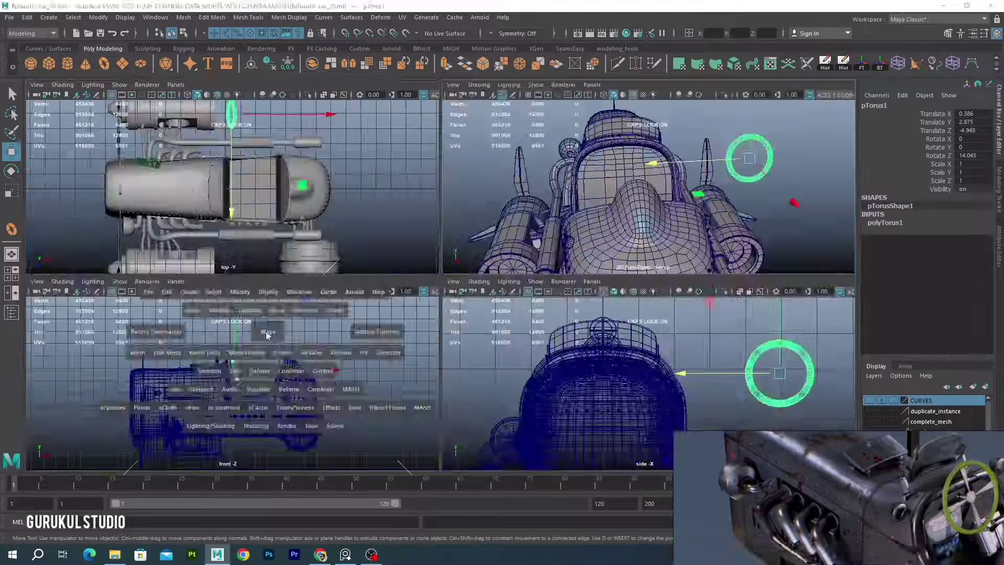
pyautogui.press('space')
# Draw a polygon cylinder hub at the ring's centre and move it into place
pyautogui.press('f')
pyautogui.click(68, 64)
pyautogui.moveTo(489, 246); pyautogui.dragTo(496, 256)
pyautogui.press('space')
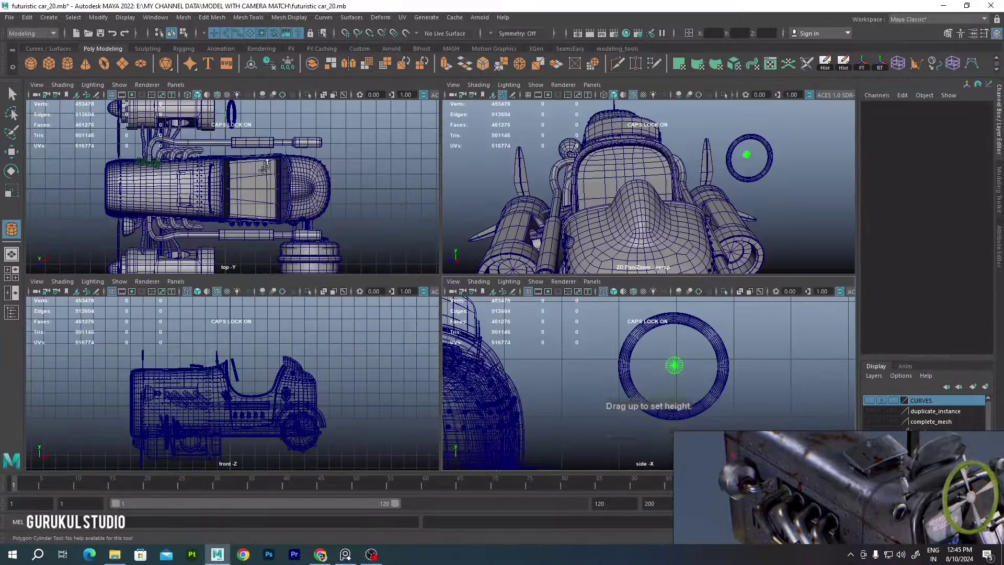
pyautogui.press('space')
pyautogui.press('space')
pyautogui.press('space')
pyautogui.scroll(5, 404, 283)
pyautogui.press('w')
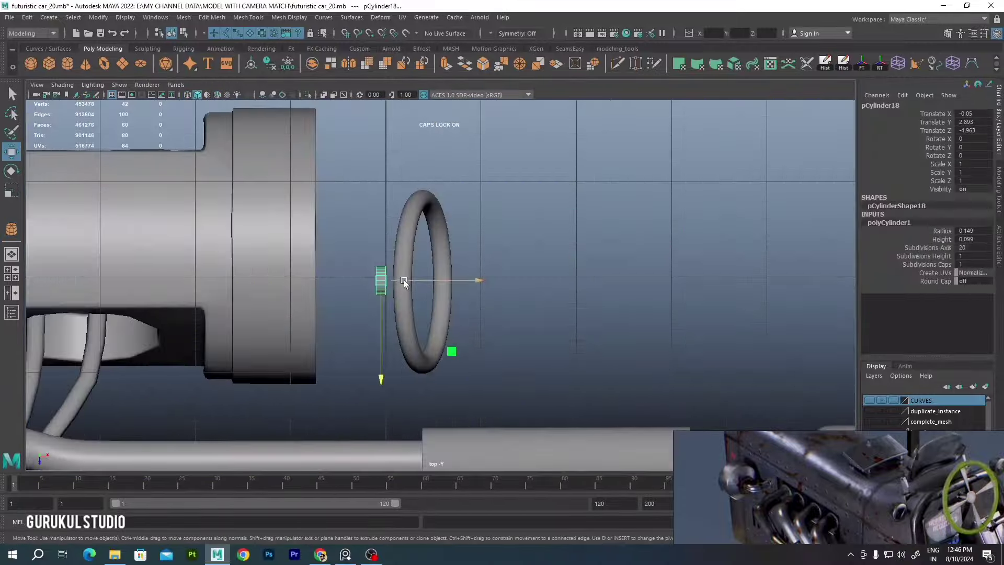
pyautogui.press('space')
pyautogui.press('space')
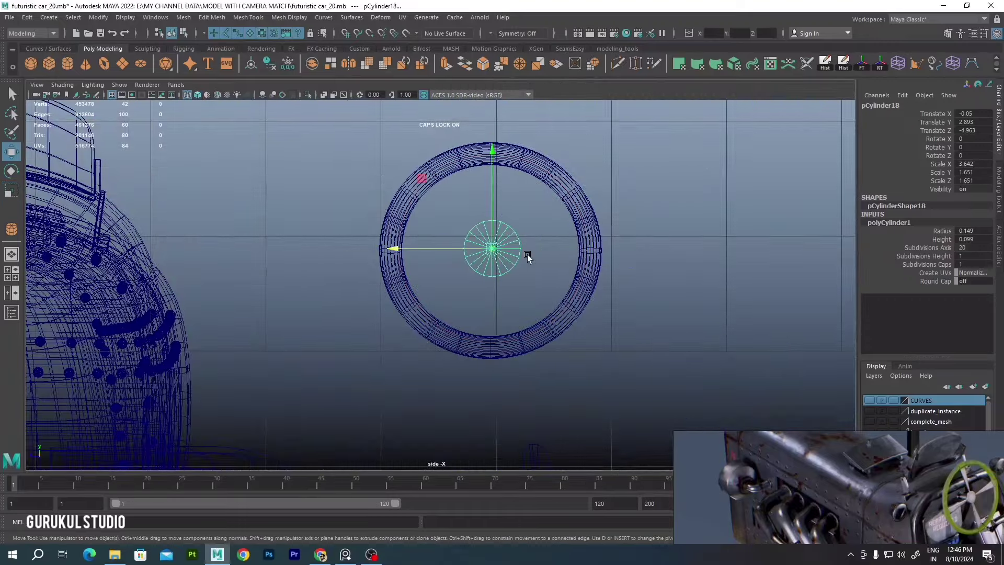
pyautogui.moveTo(526, 256); pyautogui.dragTo(523, 256, button='middle')
pyautogui.press('space')
# Tilt the cylinder to match the ring's angle and settle it in the ring's middle
pyautogui.press('space')
pyautogui.press('f')
pyautogui.press('e')
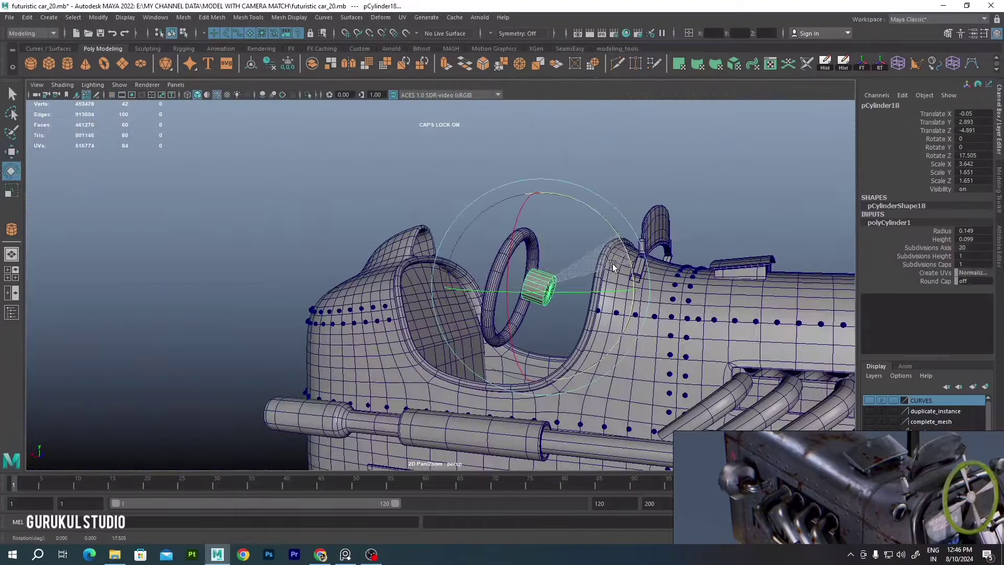
pyautogui.keyDown('alt'); pyautogui.moveTo(613, 267); pyautogui.dragTo(522, 267); pyautogui.keyUp('alt')
pyautogui.press('space')
pyautogui.press('space')
pyautogui.press('w')
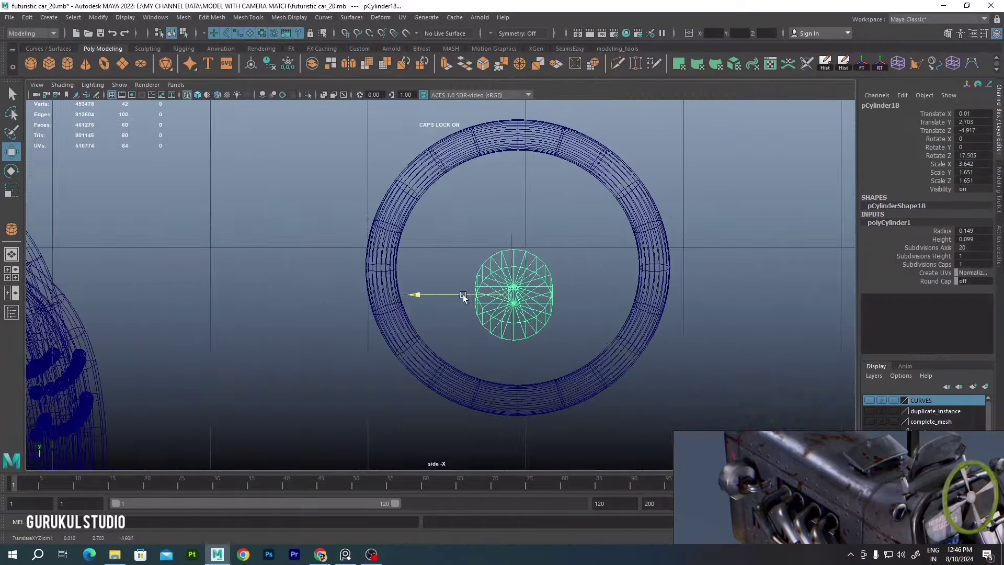
pyautogui.press('space')
pyautogui.press('space')
pyautogui.keyDown('alt'); pyautogui.moveTo(601, 261); pyautogui.dragTo(518, 261); pyautogui.keyUp('alt')
pyautogui.moveTo(507, 258); pyautogui.dragTo(516, 261)
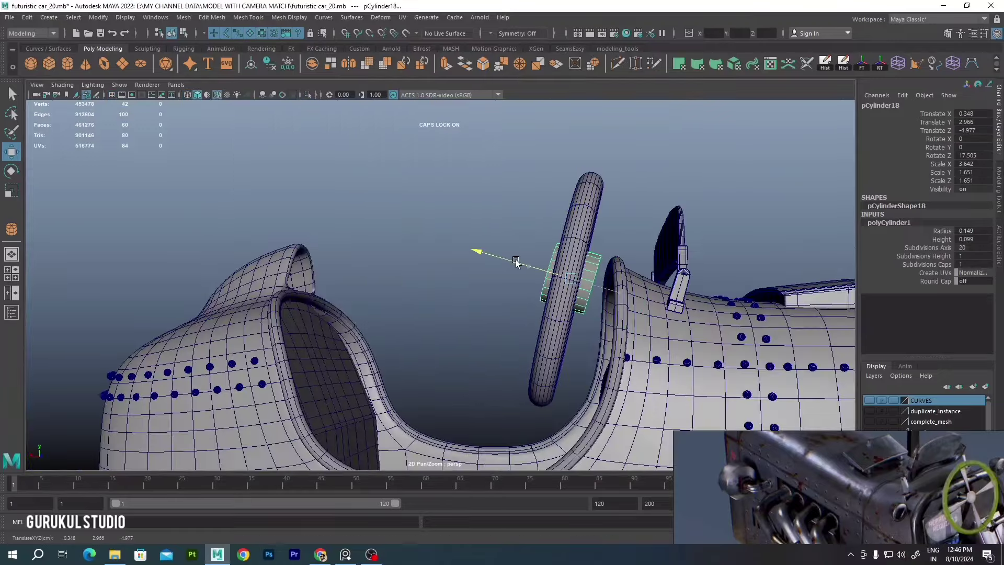
pyautogui.moveTo(670, 228); pyautogui.dragTo(666, 246)
pyautogui.keyDown('alt'); pyautogui.moveTo(523, 262); pyautogui.dragTo(643, 285); pyautogui.keyUp('alt')
pyautogui.press('w')
pyautogui.moveTo(643, 286); pyautogui.dragTo(448, 278, button='middle')
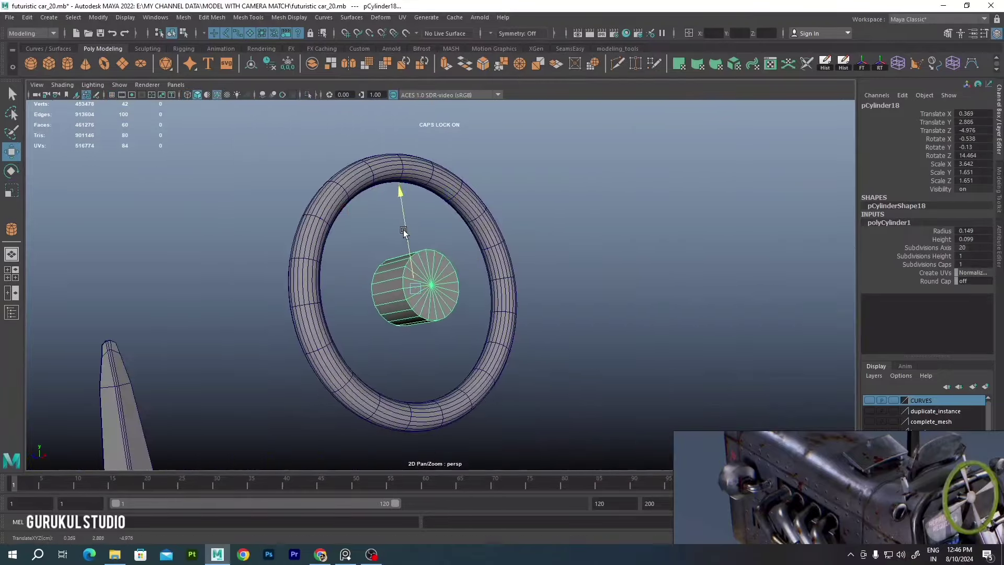
# Scale the hub and extrude its front face twice into stepped rings
pyautogui.press('r')
pyautogui.moveTo(448, 279)
pyautogui.keyDown('alt'); pyautogui.mouseDown()
pyautogui.moveTo(381, 282)
pyautogui.moveTo(397, 253)
pyautogui.moveTo(390, 249)
pyautogui.mouseUp(); pyautogui.keyUp('alt')
pyautogui.moveTo(402, 237)
pyautogui.keyDown('shift'); pyautogui.mouseDown(button='right')
pyautogui.moveTo(392, 241)
pyautogui.moveTo(422, 277)
pyautogui.mouseUp(button='right'); pyautogui.keyUp('shift')
pyautogui.moveTo(421, 277); pyautogui.dragTo(389, 260)
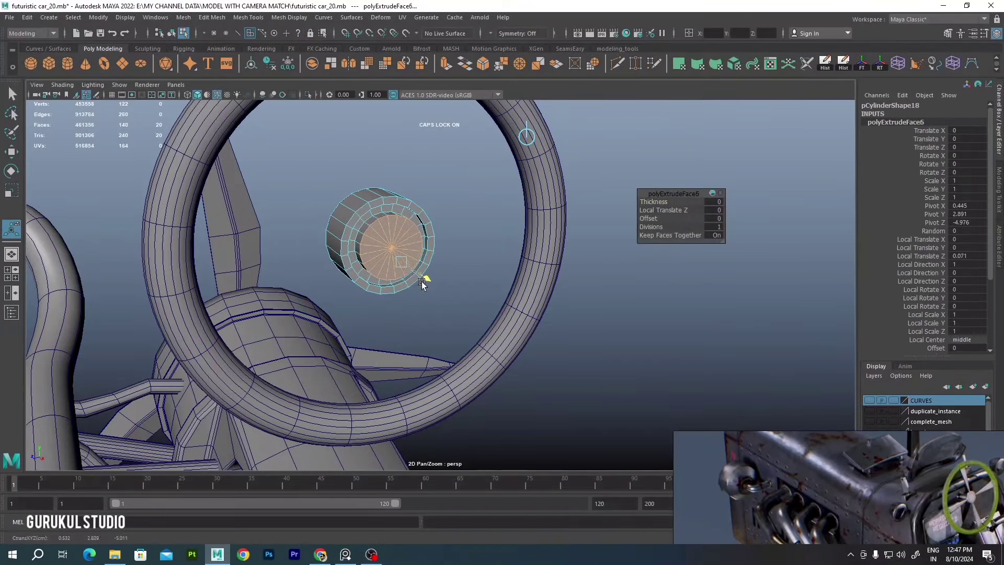
# Bevel the hub face edges and adjust the bevel fraction
pyautogui.hotkey('ctrl', 'b')
pyautogui.keyDown('alt'); pyautogui.moveTo(414, 240); pyautogui.dragTo(402, 251); pyautogui.keyUp('alt')
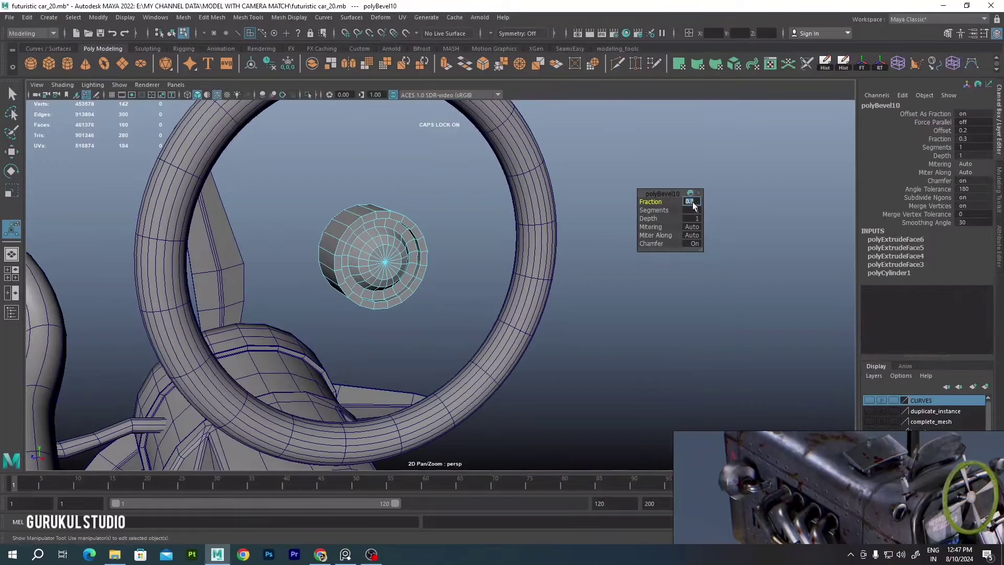
pyautogui.press('q')
pyautogui.keyDown('alt'); pyautogui.moveTo(692, 207); pyautogui.dragTo(471, 261); pyautogui.keyUp('alt')
pyautogui.scroll(5, 523, 293)
pyautogui.click(538, 275)
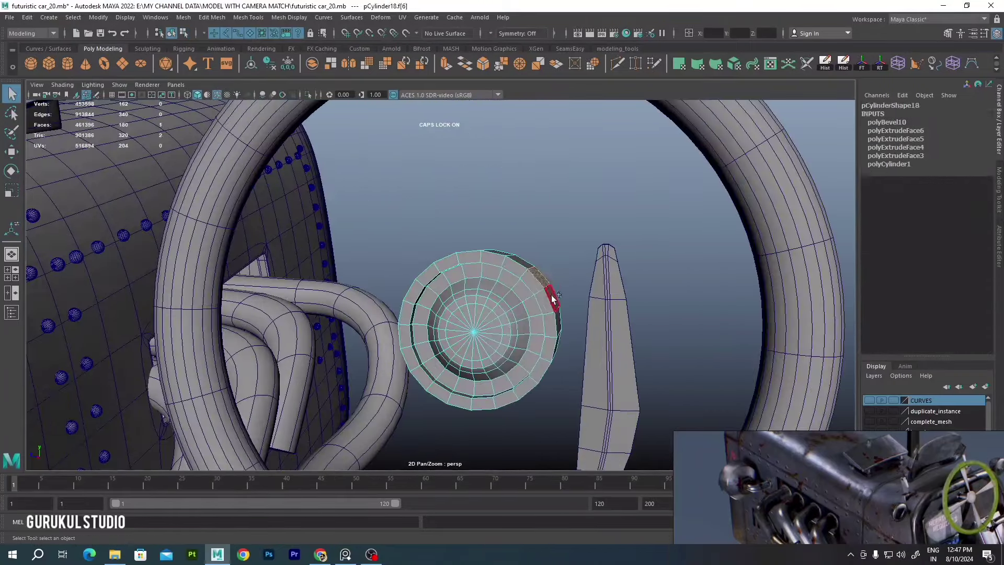
pyautogui.moveTo(493, 259); pyautogui.dragTo(486, 277, button='right')
pyautogui.keyDown('alt'); pyautogui.moveTo(486, 277); pyautogui.dragTo(475, 284); pyautogui.keyUp('alt')
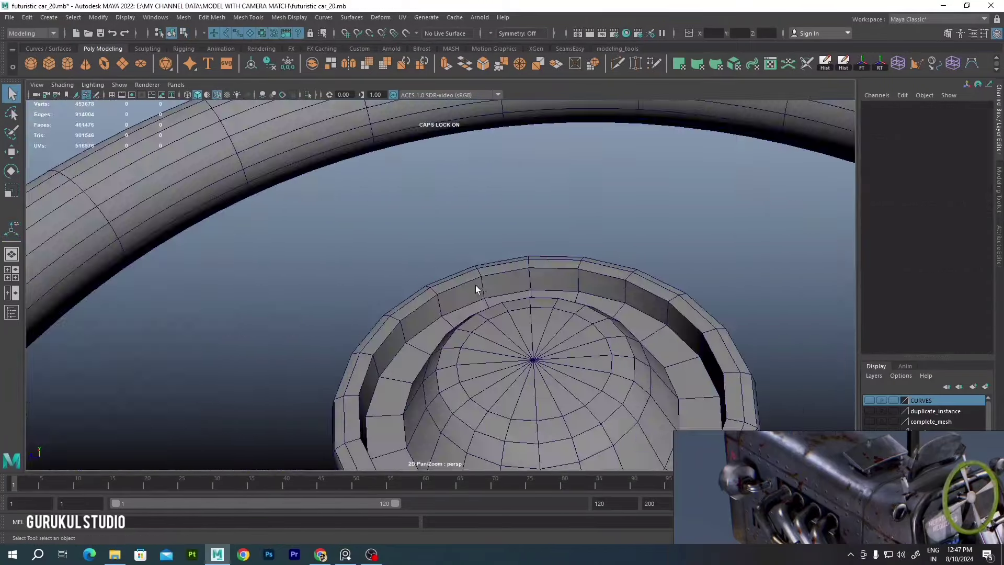
# Bevel the hub's face loop and round its centre into a dome
pyautogui.keyDown('shift'); pyautogui.doubleClick(542, 278); pyautogui.keyUp('shift')
pyautogui.hotkey('ctrl', 'b')
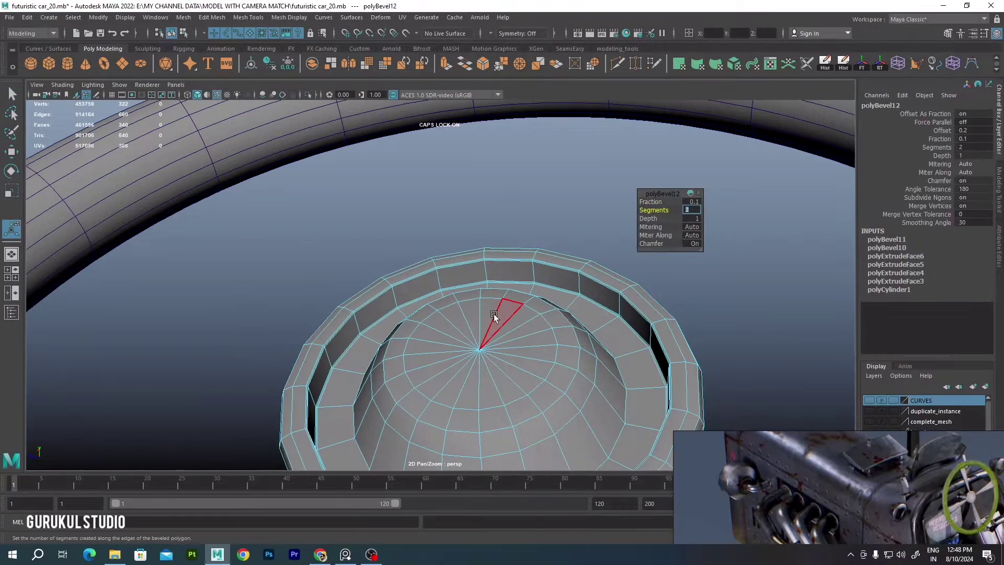
pyautogui.press('q')
pyautogui.keyDown('shift'); pyautogui.moveTo(560, 352); pyautogui.dragTo(634, 350, button='right'); pyautogui.keyUp('shift')
pyautogui.moveTo(635, 351)
pyautogui.keyDown('alt'); pyautogui.mouseDown()
pyautogui.moveTo(588, 253)
pyautogui.moveTo(502, 293)
pyautogui.mouseUp(); pyautogui.keyUp('alt')
# Nudge the hub into the ring's centre and return to the four-view layout
pyautogui.press('w')
pyautogui.scroll(5, 467, 251)
pyautogui.moveTo(463, 256); pyautogui.dragTo(525, 266)
pyautogui.click(502, 264)
pyautogui.press('space')
# Create a cube for the spoke and taper it by narrowing its bottom vertices
pyautogui.press('space')
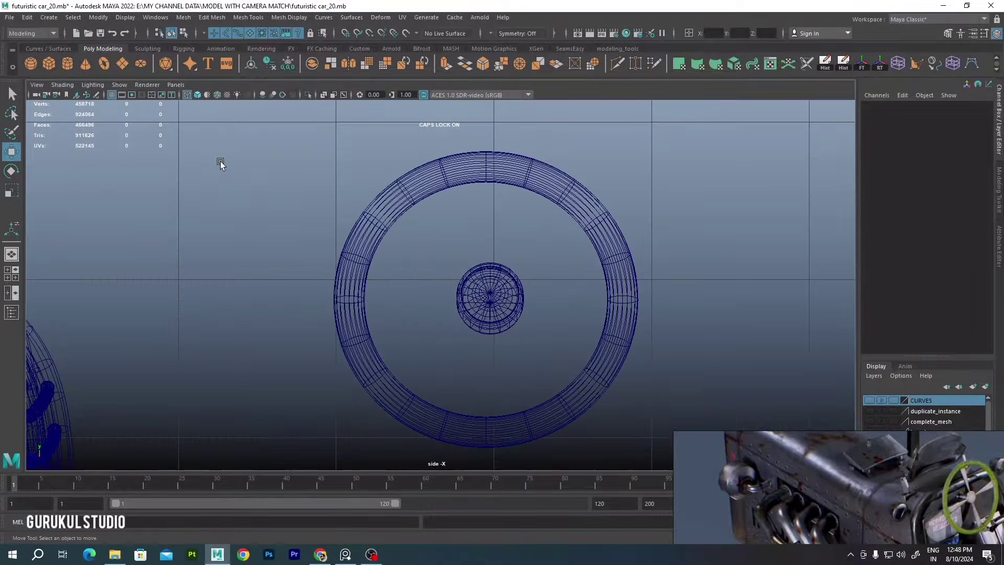
pyautogui.press('w')
pyautogui.press('space')
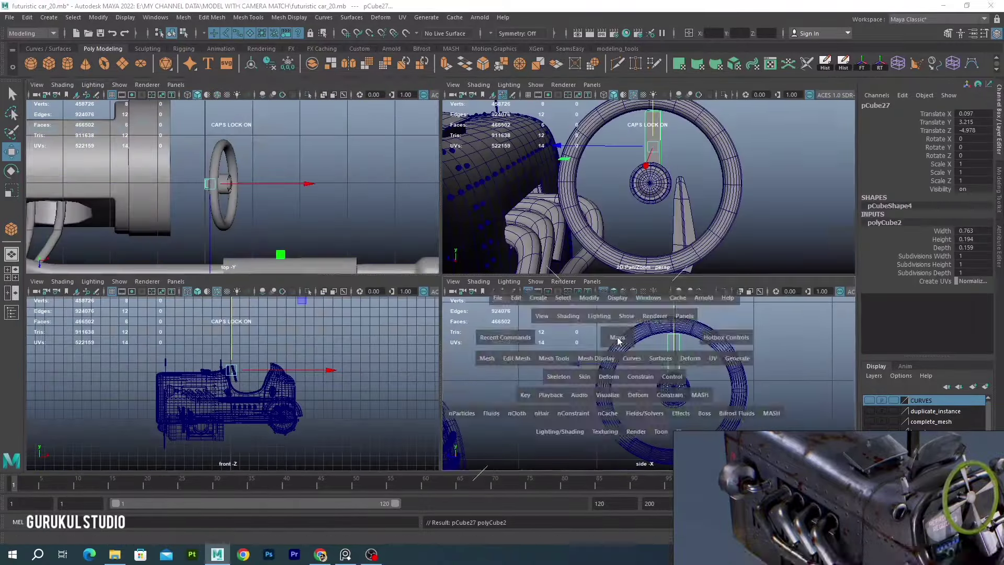
pyautogui.press('space')
pyautogui.scroll(2, 457, 275)
pyautogui.moveTo(438, 335); pyautogui.dragTo(471, 334)
pyautogui.keyDown('alt'); pyautogui.moveTo(470, 262); pyautogui.dragTo(455, 337, button='middle'); pyautogui.keyUp('alt')
pyautogui.moveTo(470, 214); pyautogui.dragTo(518, 254)
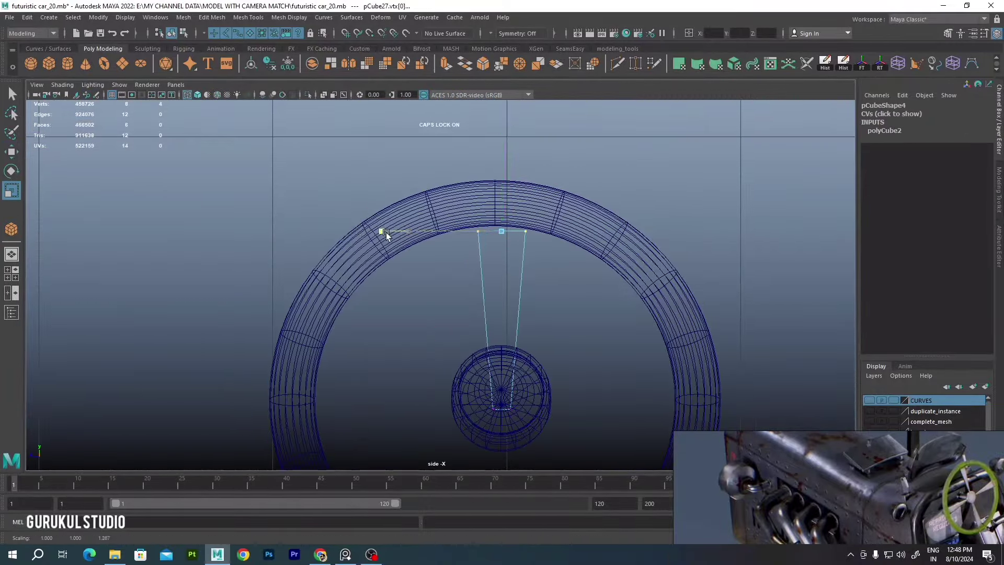
# Select the whole spoke and move and rotate it into place between hub and rim
pyautogui.press('space')
pyautogui.press('space')
pyautogui.press('space')
pyautogui.press('space')
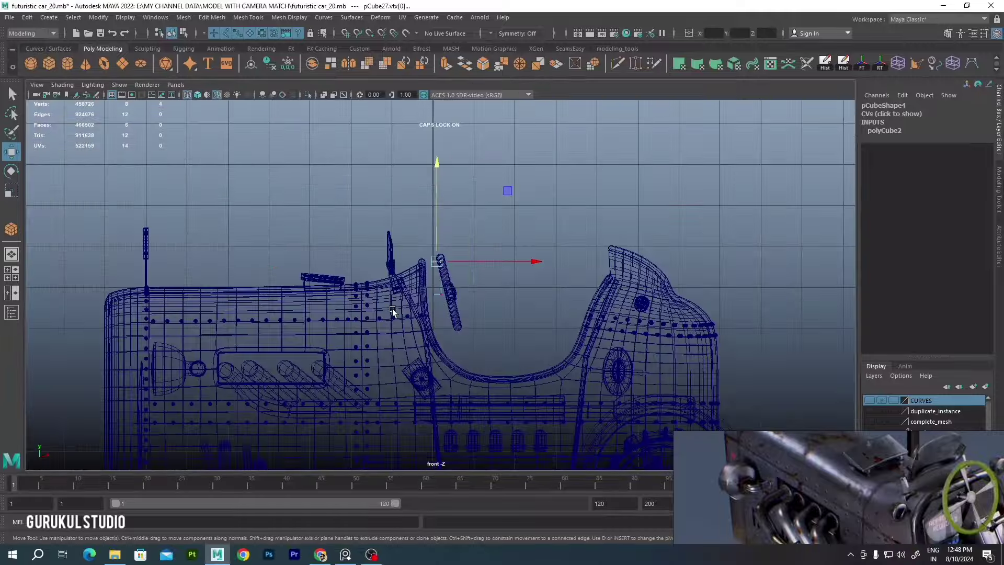
pyautogui.scroll(5, 392, 309)
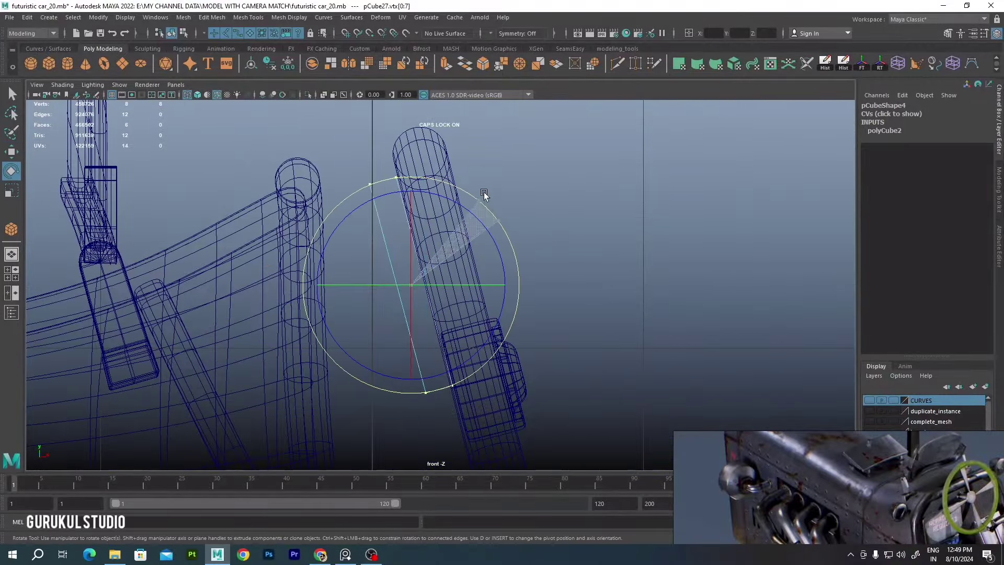
pyautogui.press('F8')
pyautogui.click(504, 232)
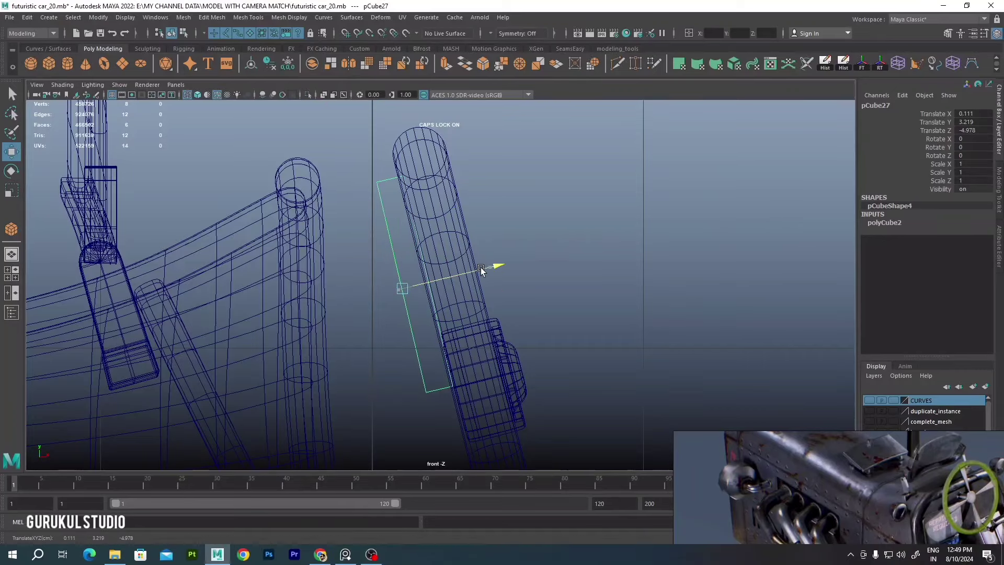
pyautogui.press('w')
pyautogui.press('space')
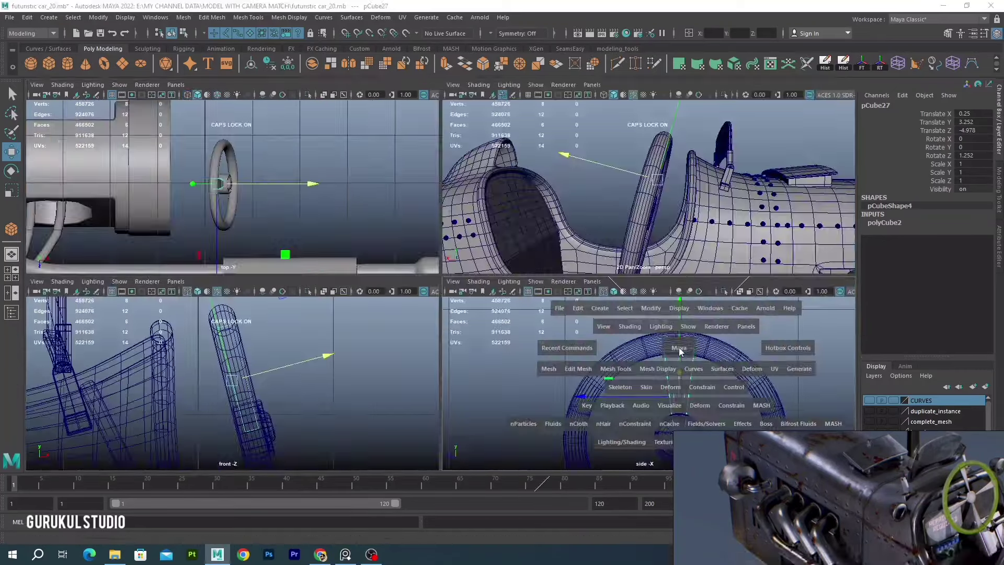
pyautogui.press('space')
pyautogui.press('e')
pyautogui.press('space')
pyautogui.press('space')
# Set the spoke pivot at the hub centre and rotate the copied spoke around it
pyautogui.moveTo(505, 356)
pyautogui.keyDown('alt'); pyautogui.mouseDown()
pyautogui.moveTo(477, 306)
pyautogui.moveTo(462, 345)
pyautogui.mouseUp(); pyautogui.keyUp('alt')
pyautogui.rightClick(491, 284)
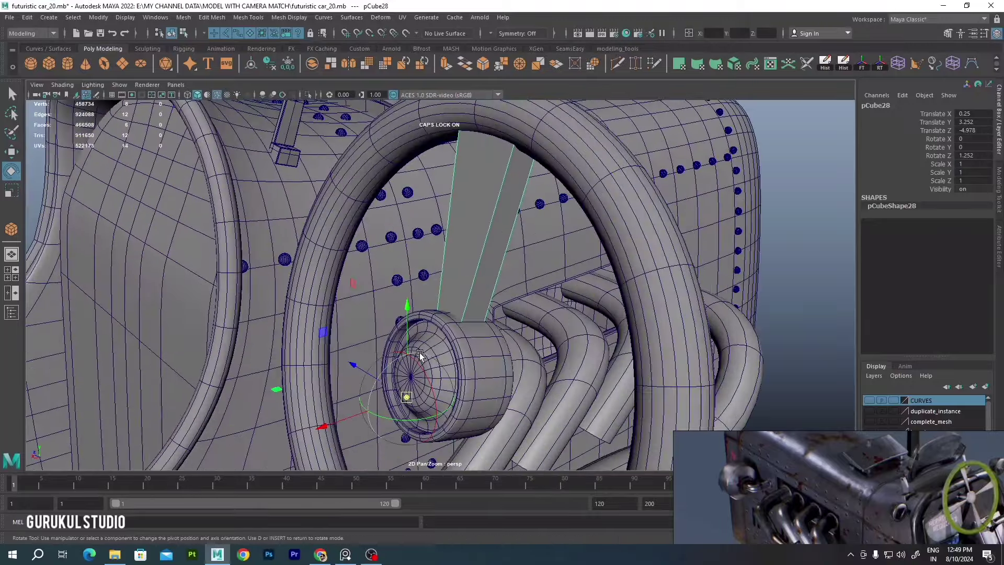
pyautogui.press('d')
pyautogui.moveTo(507, 419)
pyautogui.keyDown('alt'); pyautogui.mouseDown()
pyautogui.moveTo(492, 293)
pyautogui.moveTo(485, 371)
pyautogui.moveTo(518, 286)
pyautogui.mouseUp(); pyautogui.keyUp('alt')
pyautogui.moveTo(570, 312)
pyautogui.keyDown('alt'); pyautogui.mouseDown()
pyautogui.moveTo(527, 280)
pyautogui.moveTo(471, 293)
pyautogui.moveTo(430, 343)
pyautogui.mouseUp(); pyautogui.keyUp('alt')
# Rotate the third spoke around the hub into place, completing three spokes
pyautogui.click(527, 280)
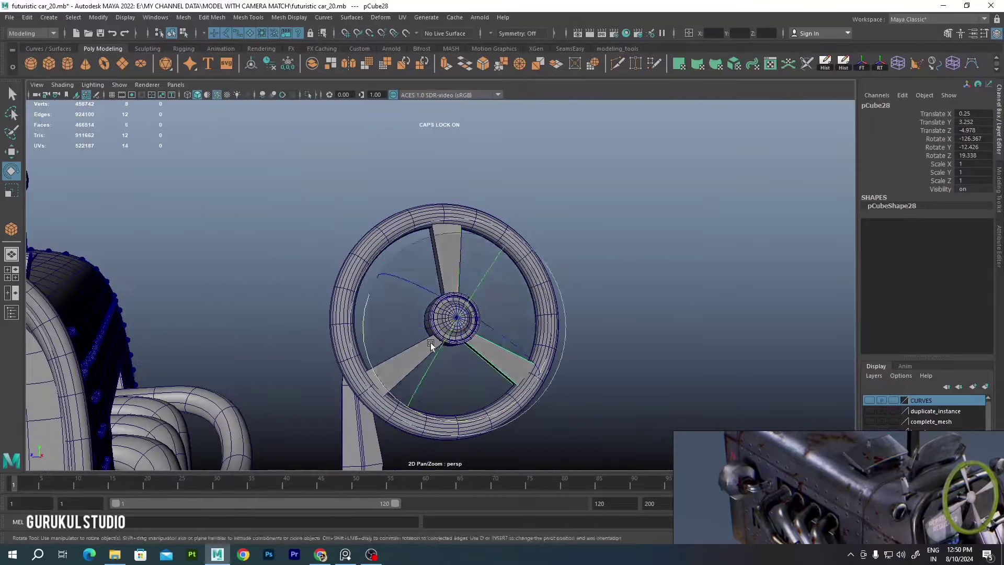
pyautogui.click(460, 261)
pyautogui.press('e')
pyautogui.moveTo(460, 262)
pyautogui.keyDown('alt'); pyautogui.mouseDown()
pyautogui.moveTo(529, 221)
pyautogui.moveTo(593, 313)
pyautogui.moveTo(641, 251)
pyautogui.moveTo(641, 280)
pyautogui.mouseUp(); pyautogui.keyUp('alt')
pyautogui.click(641, 251)
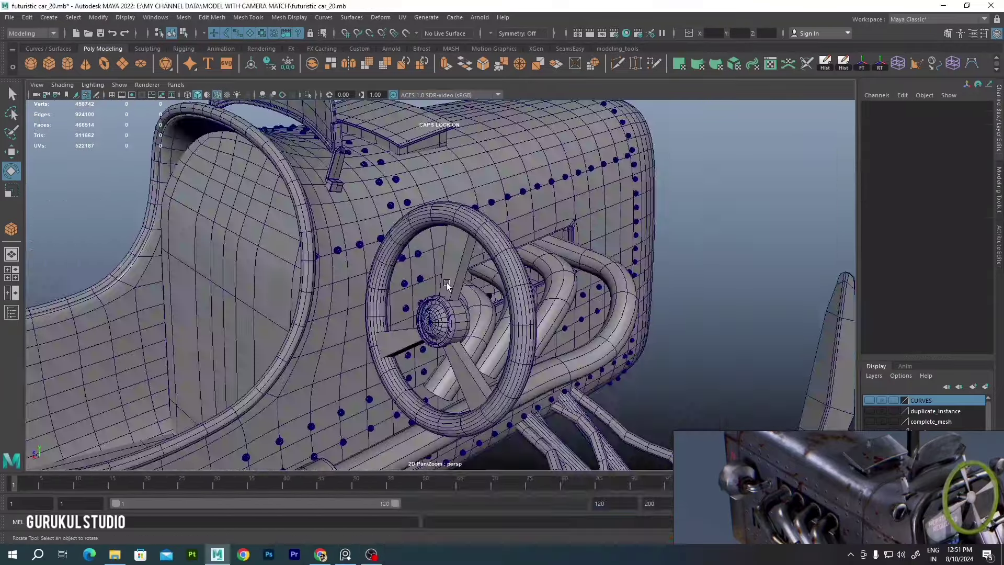
# Select the spokes and pick their corner vertices for editing
pyautogui.moveTo(447, 282)
pyautogui.keyDown('alt'); pyautogui.mouseDown()
pyautogui.moveTo(463, 139)
pyautogui.moveTo(430, 266)
pyautogui.mouseUp(); pyautogui.keyUp('alt')
pyautogui.click(429, 267)
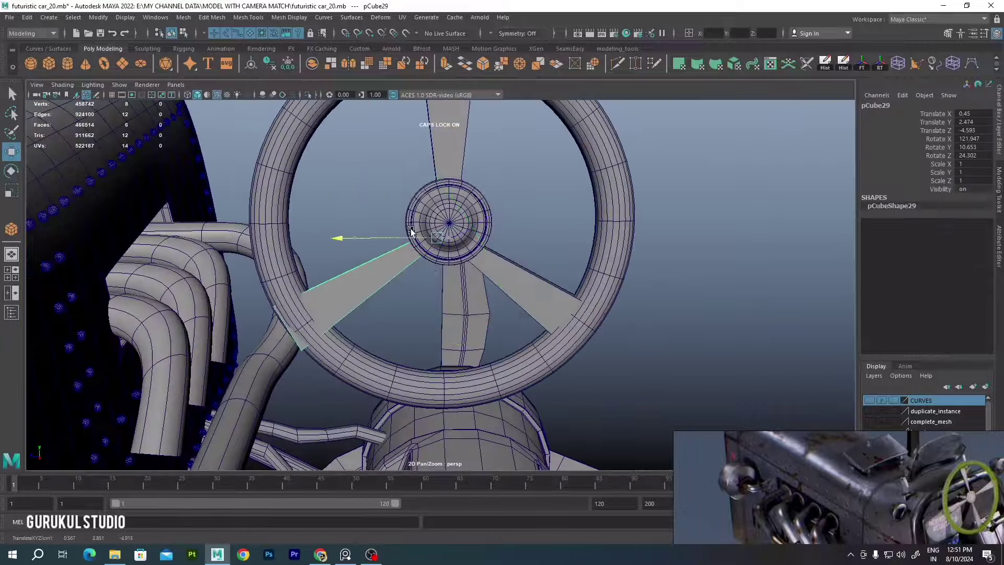
pyautogui.click(542, 258)
pyautogui.keyDown('alt'); pyautogui.moveTo(541, 258); pyautogui.dragTo(489, 219); pyautogui.keyUp('alt')
pyautogui.moveTo(487, 263)
pyautogui.keyDown('alt'); pyautogui.mouseDown()
pyautogui.moveTo(426, 233)
pyautogui.moveTo(515, 293)
pyautogui.mouseUp(); pyautogui.keyUp('alt')
pyautogui.moveTo(515, 293); pyautogui.dragTo(502, 246, button='right')
pyautogui.click(542, 323)
pyautogui.moveTo(542, 324)
pyautogui.keyDown('alt'); pyautogui.mouseDown()
pyautogui.moveTo(572, 315)
pyautogui.moveTo(585, 287)
pyautogui.moveTo(398, 366)
pyautogui.moveTo(370, 421)
pyautogui.moveTo(469, 344)
pyautogui.moveTo(461, 314)
pyautogui.mouseUp(); pyautogui.keyUp('alt')
pyautogui.click(371, 421)
# Insert an edge loop across each of the spokes
pyautogui.moveTo(433, 226); pyautogui.dragTo(437, 200, button='right')
pyautogui.keyDown('alt'); pyautogui.moveTo(437, 200); pyautogui.dragTo(500, 344); pyautogui.keyUp('alt')
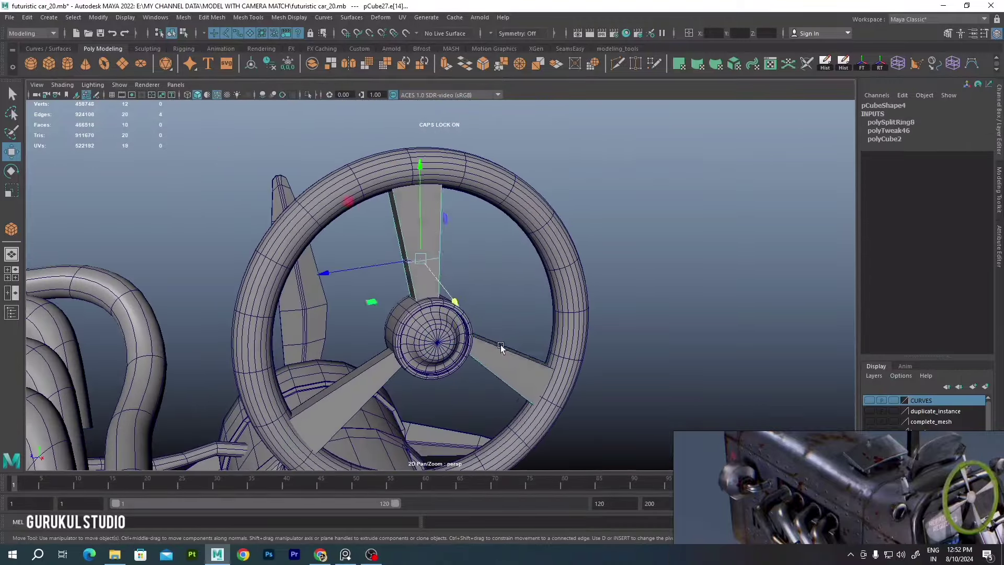
pyautogui.keyDown('shift'); pyautogui.moveTo(571, 314); pyautogui.dragTo(582, 314, button='right'); pyautogui.keyUp('shift')
pyautogui.click(403, 225)
# Move the new loop edges and vertices to put a kink in each spoke
pyautogui.keyDown('alt'); pyautogui.moveTo(339, 353); pyautogui.dragTo(397, 314); pyautogui.keyUp('alt')
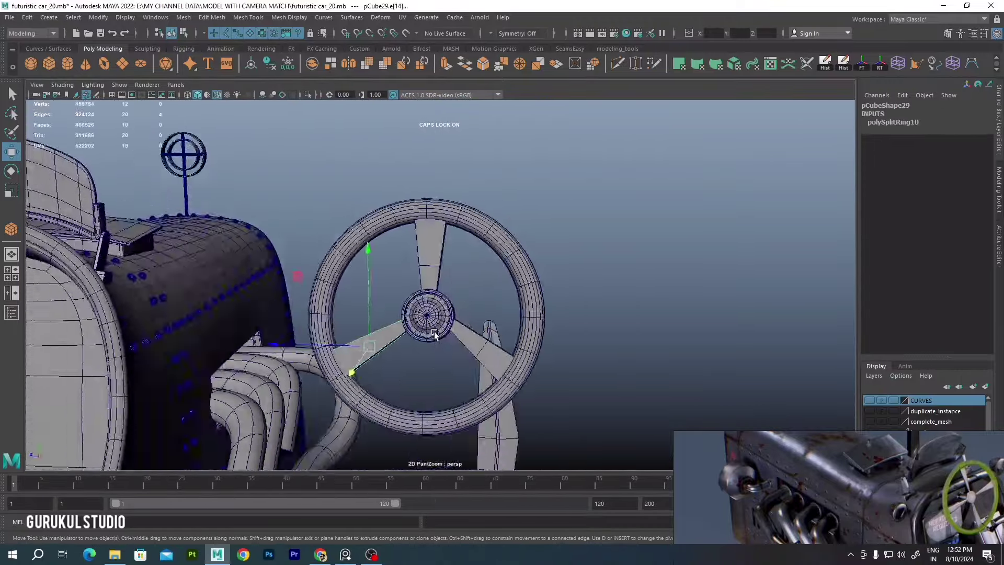
pyautogui.click(419, 262)
pyautogui.keyDown('shift'); pyautogui.moveTo(460, 314); pyautogui.dragTo(504, 370, button='right'); pyautogui.keyUp('shift')
pyautogui.moveTo(504, 370)
pyautogui.keyDown('alt'); pyautogui.mouseDown()
pyautogui.moveTo(475, 358)
pyautogui.moveTo(427, 231)
pyautogui.moveTo(378, 284)
pyautogui.mouseUp(); pyautogui.keyUp('alt')
pyautogui.click(430, 317)
pyautogui.moveTo(430, 317)
pyautogui.keyDown('alt'); pyautogui.mouseDown()
pyautogui.moveTo(396, 341)
pyautogui.moveTo(465, 216)
pyautogui.moveTo(469, 416)
pyautogui.moveTo(506, 392)
pyautogui.moveTo(491, 340)
pyautogui.moveTo(506, 297)
pyautogui.moveTo(474, 285)
pyautogui.moveTo(540, 291)
pyautogui.moveTo(524, 300)
pyautogui.moveTo(429, 263)
pyautogui.moveTo(645, 246)
pyautogui.moveTo(432, 314)
pyautogui.moveTo(519, 284)
pyautogui.mouseUp(); pyautogui.keyUp('alt')
pyautogui.click(506, 296)
# Isolate the spokes and Bevel Face the selected faces on all three
pyautogui.click(519, 283)
pyautogui.hotkey('ctrl', '1')
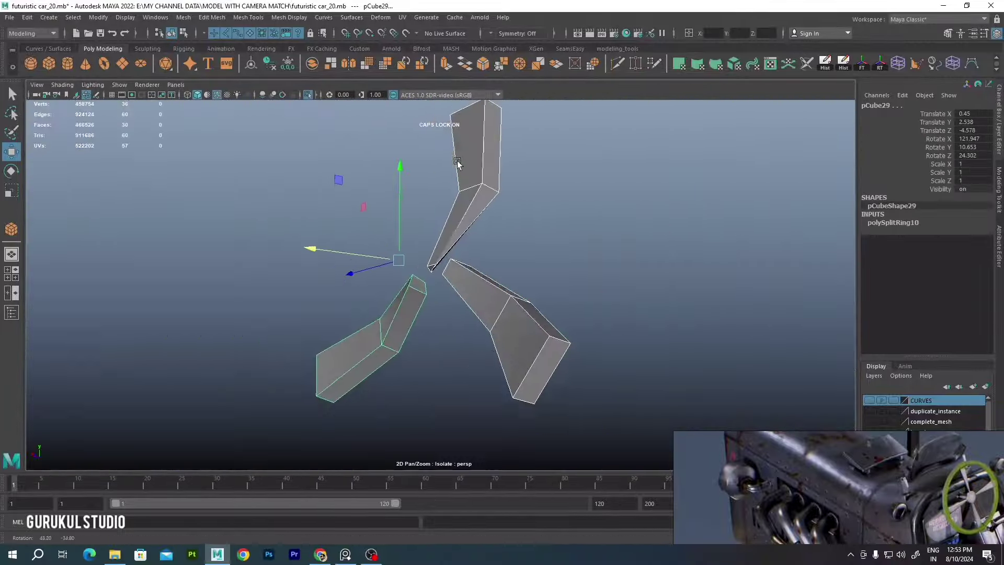
pyautogui.keyDown('alt'); pyautogui.moveTo(397, 245); pyautogui.dragTo(464, 254); pyautogui.keyUp('alt')
pyautogui.click(426, 218)
pyautogui.moveTo(428, 214)
pyautogui.keyDown('alt'); pyautogui.mouseDown()
pyautogui.moveTo(546, 230)
pyautogui.moveTo(515, 213)
pyautogui.moveTo(554, 130)
pyautogui.mouseUp(); pyautogui.keyUp('alt')
pyautogui.click(479, 180)
pyautogui.keyDown('shift'); pyautogui.moveTo(549, 264); pyautogui.dragTo(555, 314, button='right'); pyautogui.keyUp('shift')
pyautogui.moveTo(556, 314)
pyautogui.keyDown('alt'); pyautogui.mouseDown()
pyautogui.moveTo(576, 370)
pyautogui.moveTo(365, 352)
pyautogui.mouseUp(); pyautogui.keyUp('alt')
pyautogui.keyDown('shift'); pyautogui.moveTo(499, 194); pyautogui.dragTo(532, 197, button='right'); pyautogui.keyUp('shift')
pyautogui.click(531, 198)
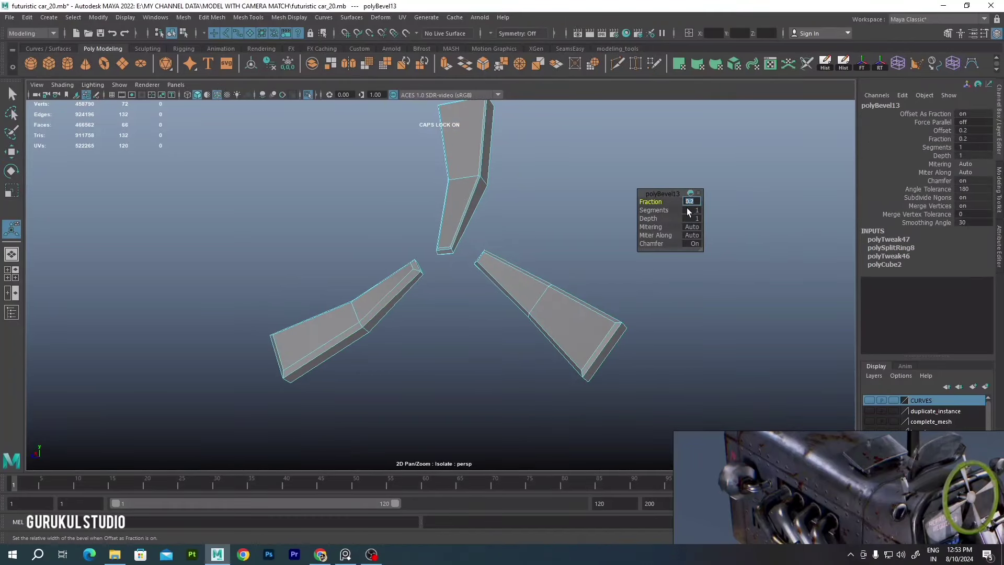
# Combine the three spokes into one mesh and bevel its edges
pyautogui.moveTo(460, 209); pyautogui.dragTo(460, 180, button='right')
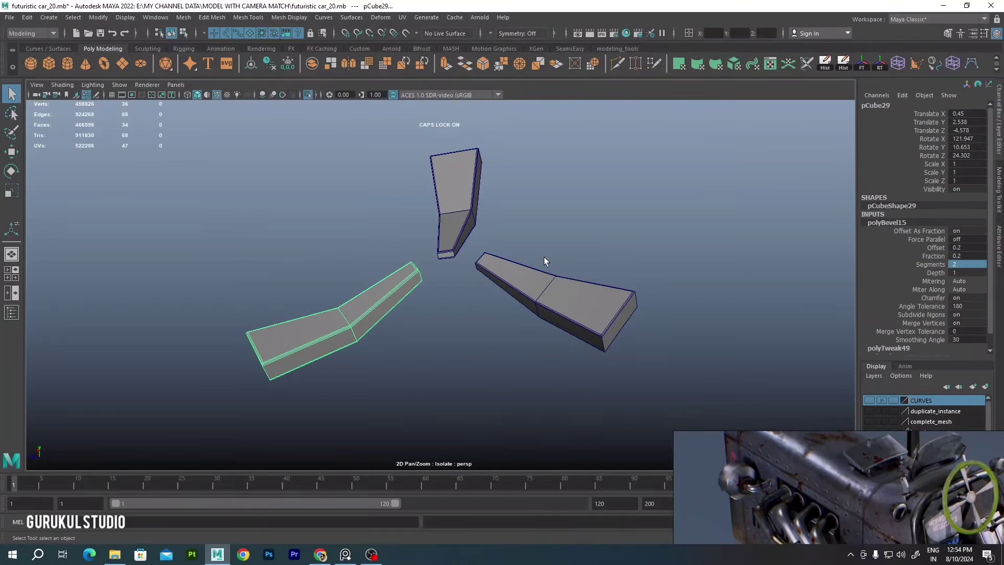
pyautogui.click(183, 17)
pyautogui.click(201, 49)
pyautogui.keyDown('shift'); pyautogui.moveTo(415, 280); pyautogui.dragTo(434, 285, button='right'); pyautogui.keyUp('shift')
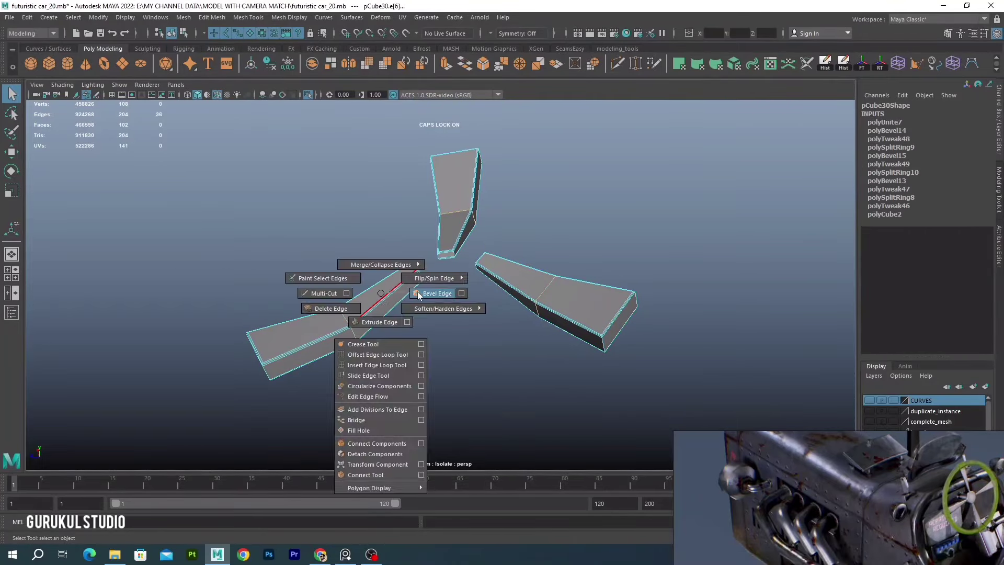
pyautogui.click(455, 287)
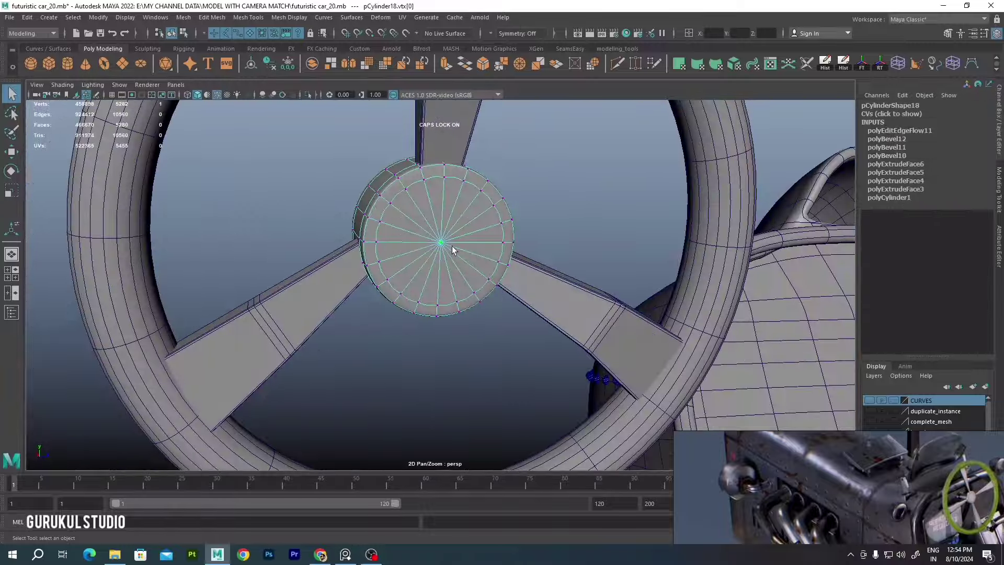
# Cut and connect new edges across the hub, then bevel its centre vertex
pyautogui.keyDown('shift'); pyautogui.moveTo(452, 245); pyautogui.dragTo(455, 201, button='right'); pyautogui.keyUp('shift')
pyautogui.moveTo(431, 216)
pyautogui.keyDown('alt'); pyautogui.mouseDown()
pyautogui.moveTo(471, 213)
pyautogui.moveTo(170, 227)
pyautogui.moveTo(449, 197)
pyautogui.mouseUp(); pyautogui.keyUp('alt')
pyautogui.scroll(3, 449, 197)
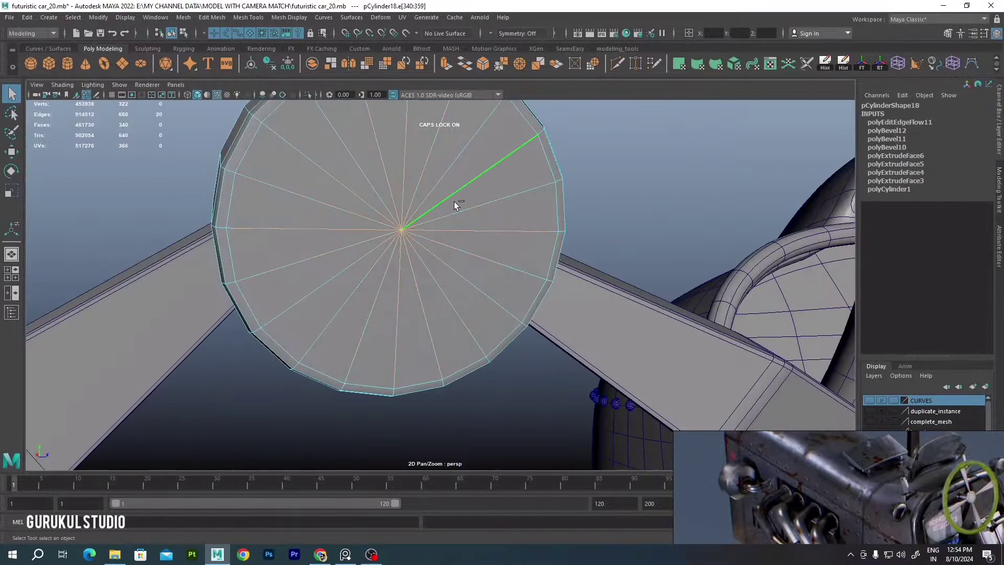
pyautogui.scroll(-3, 455, 205)
pyautogui.keyDown('shift'); pyautogui.moveTo(449, 211); pyautogui.dragTo(437, 301, button='right'); pyautogui.keyUp('shift')
pyautogui.keyDown('shift'); pyautogui.moveTo(421, 362); pyautogui.dragTo(420, 362, button='right'); pyautogui.keyUp('shift')
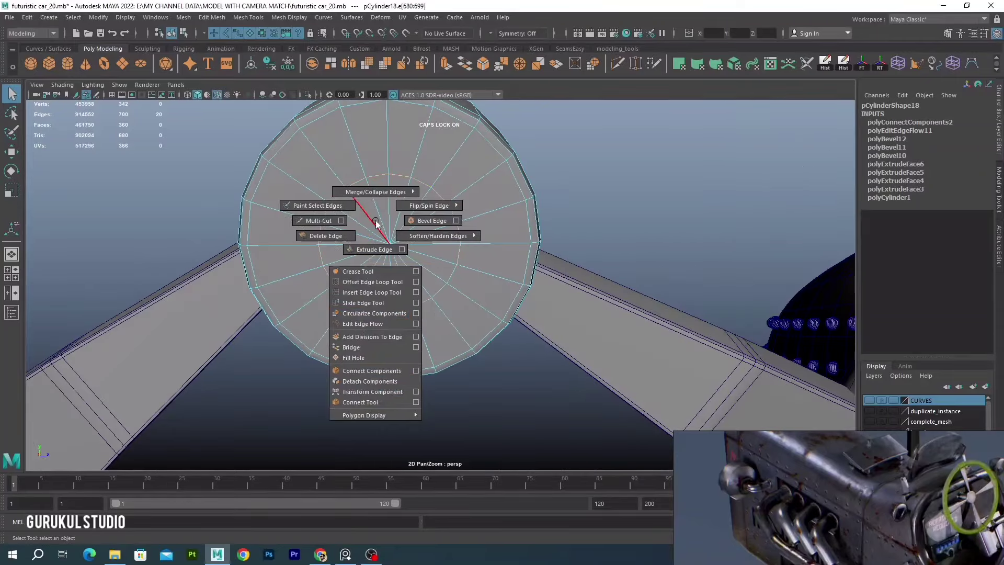
pyautogui.keyDown('shift'); pyautogui.moveTo(392, 224); pyautogui.dragTo(426, 269, button='right'); pyautogui.keyUp('shift')
pyautogui.scroll(3, 316, 246)
# Extract the hub-centre faces as a disc and extrude it into a long shaft
pyautogui.keyDown('ctrl'); pyautogui.moveTo(317, 245); pyautogui.dragTo(359, 233, button='right'); pyautogui.keyUp('ctrl')
pyautogui.scroll(-5, 359, 233)
pyautogui.keyDown('shift'); pyautogui.moveTo(473, 225); pyautogui.dragTo(486, 412, button='right'); pyautogui.keyUp('shift')
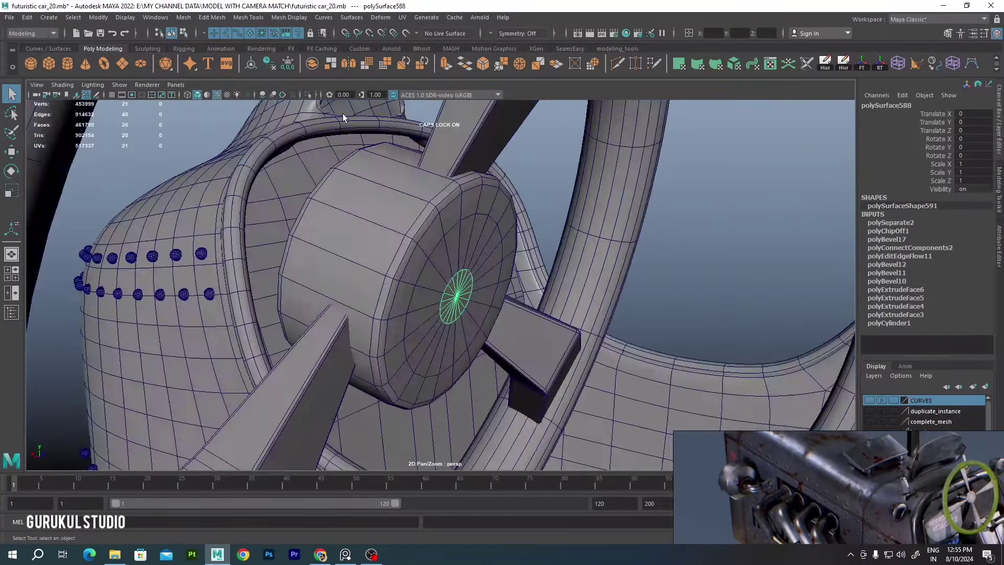
pyautogui.hotkey('ctrl', '1')
pyautogui.keyDown('shift'); pyautogui.moveTo(457, 280); pyautogui.dragTo(485, 292, button='right'); pyautogui.keyUp('shift')
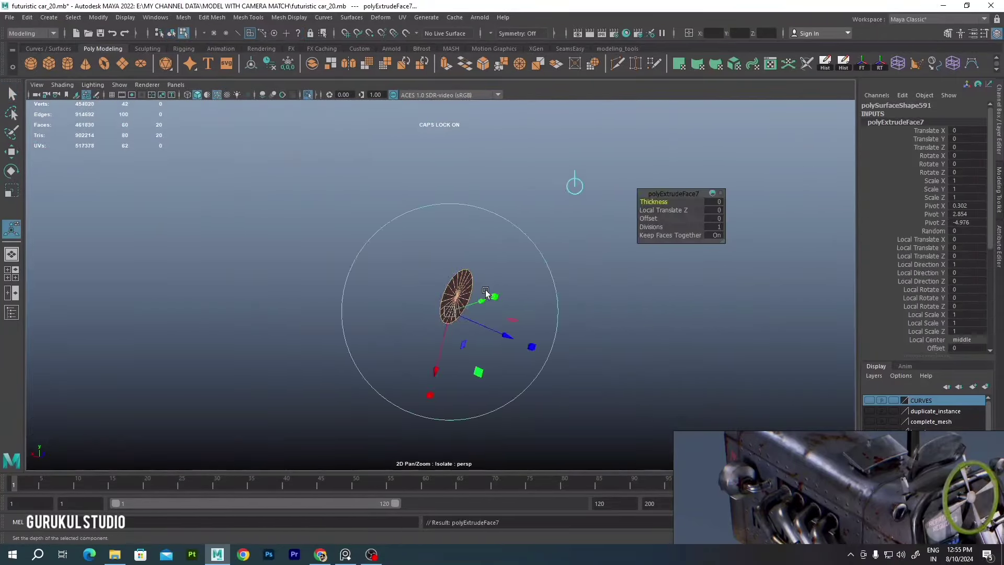
pyautogui.hotkey('ctrl', '1')
pyautogui.moveTo(538, 349); pyautogui.dragTo(583, 320)
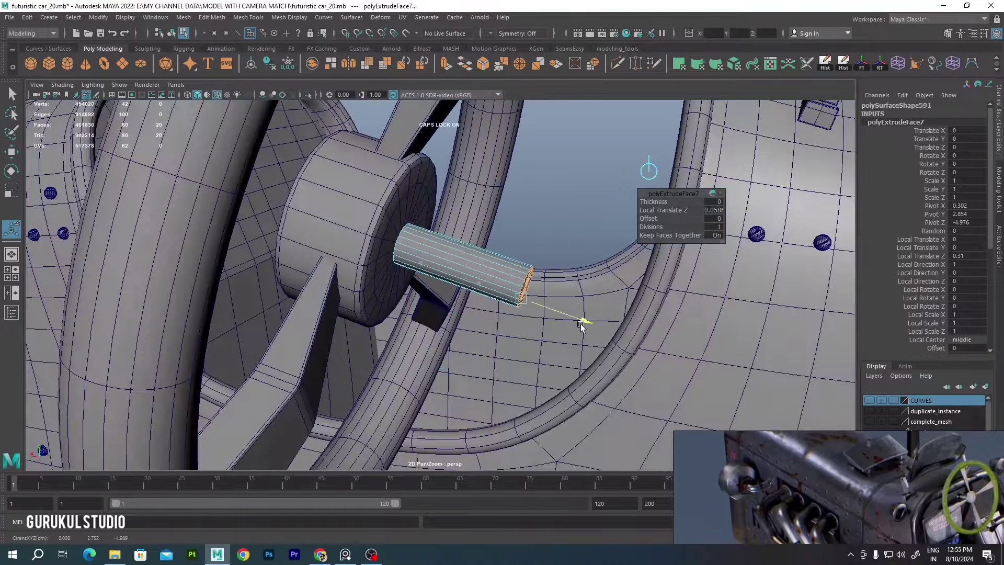
pyautogui.scroll(-3, 583, 320)
pyautogui.moveTo(617, 272)
pyautogui.keyDown('alt'); pyautogui.mouseDown()
pyautogui.moveTo(265, 313)
pyautogui.moveTo(426, 218)
pyautogui.moveTo(459, 167)
pyautogui.mouseUp(); pyautogui.keyUp('alt')
# Combine the wheel and shaft into a single object
pyautogui.click(425, 219)
pyautogui.click(183, 18)
pyautogui.click(220, 53)
pyautogui.press('w')
pyautogui.scroll(-5, 459, 171)
# Move the steering wheel into the cockpit in front of the seat
pyautogui.moveTo(454, 285); pyautogui.dragTo(293, 233)
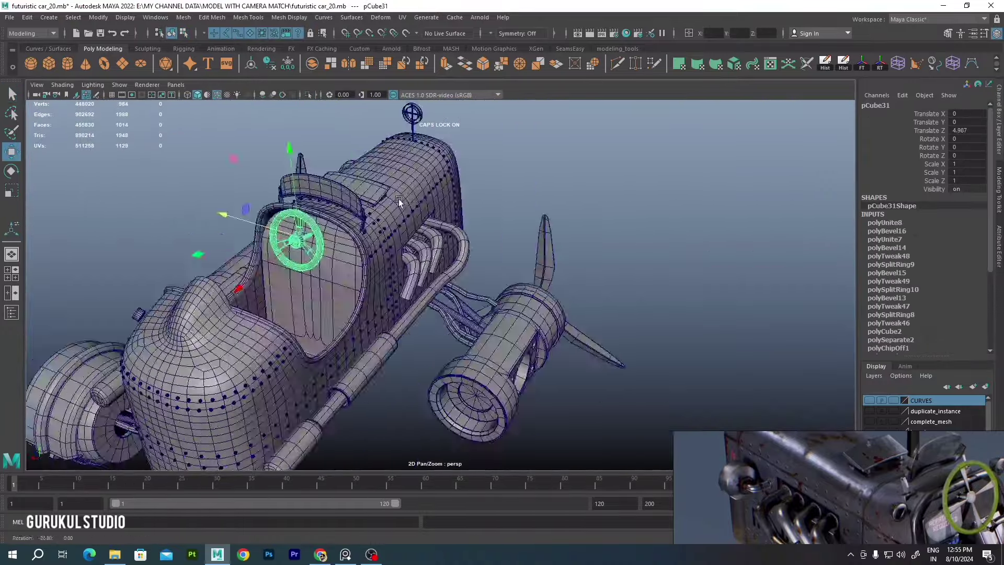
pyautogui.scroll(6, 404, 263)
pyautogui.moveTo(447, 225)
pyautogui.keyDown('alt'); pyautogui.mouseDown()
pyautogui.moveTo(445, 212)
pyautogui.moveTo(360, 173)
pyautogui.mouseUp(); pyautogui.keyUp('alt')
pyautogui.press('F9')
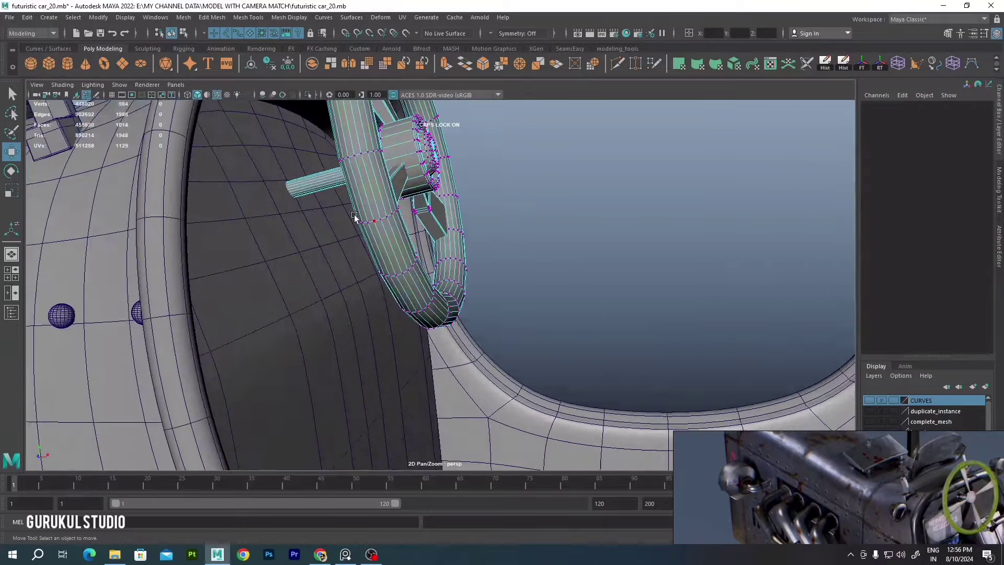
pyautogui.scroll(3, 299, 200)
pyautogui.scroll(-5, 520, 151)
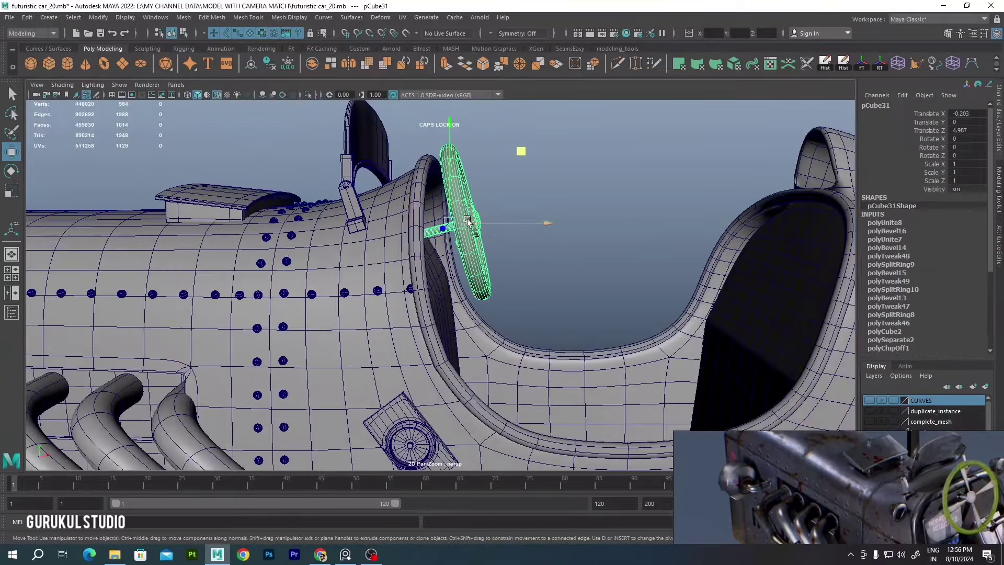
# Isolate the wheel, select the shaft's side faces and adjust the pivot to resize the column
pyautogui.hotkey('ctrl', '1')
pyautogui.scroll(5, 463, 206)
pyautogui.press('F11')
pyautogui.doubleClick(429, 220)
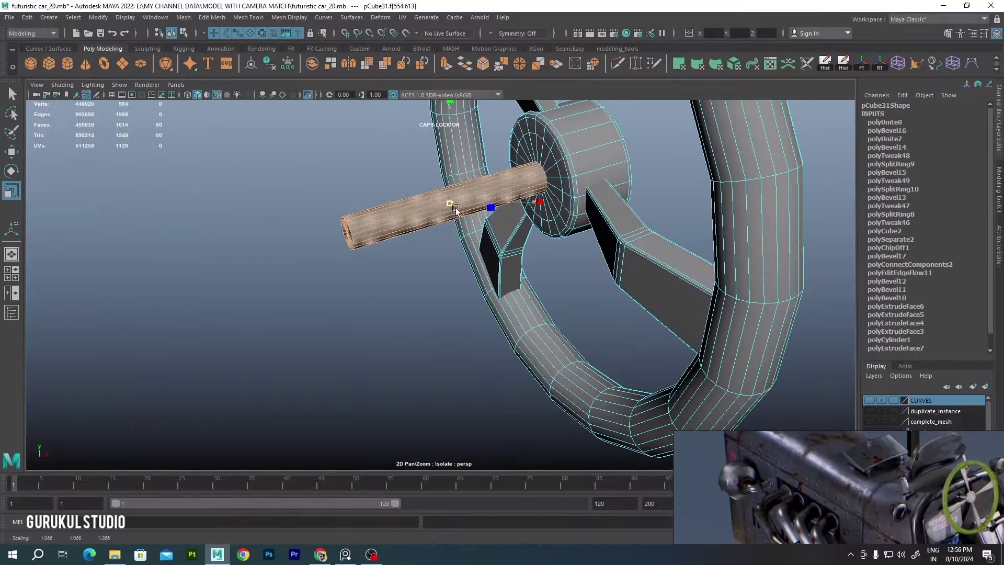
pyautogui.scroll(-3, 542, 253)
pyautogui.moveTo(542, 254)
pyautogui.keyDown('alt'); pyautogui.mouseDown()
pyautogui.moveTo(353, 258)
pyautogui.moveTo(539, 203)
pyautogui.mouseUp(); pyautogui.keyUp('alt')
pyautogui.press('d')
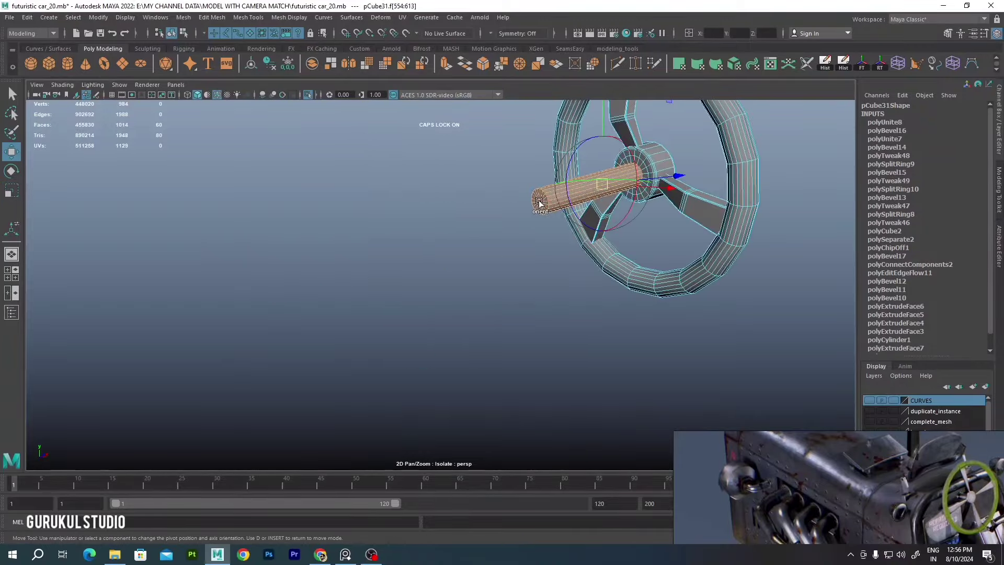
# Tilt the whole steering wheel a few more degrees on Z
pyautogui.hotkey('ctrl', '1')
pyautogui.scroll(-5, 387, 197)
pyautogui.press('F8')
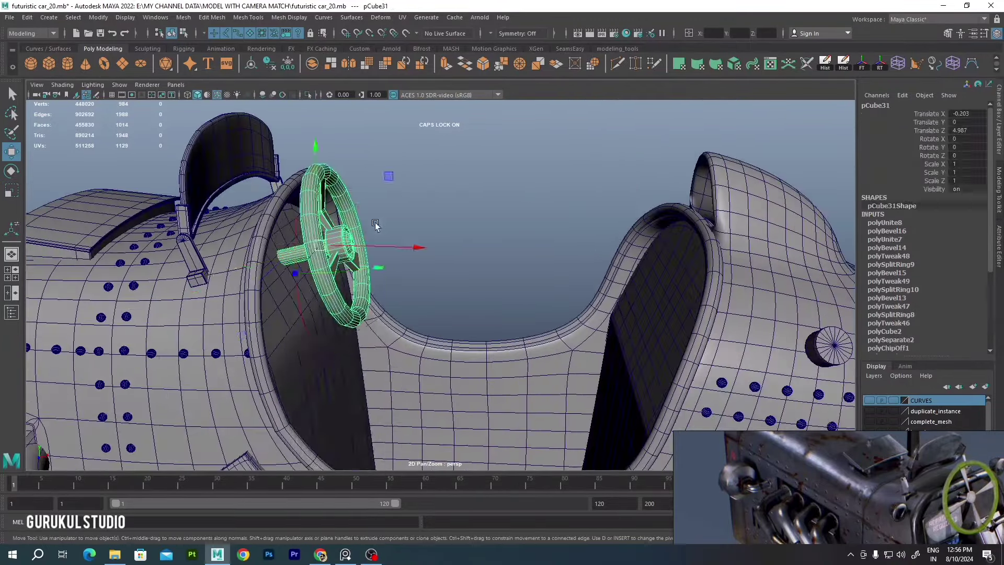
pyautogui.moveTo(382, 178); pyautogui.dragTo(390, 194)
pyautogui.press('w')
pyautogui.moveTo(390, 194)
pyautogui.keyDown('alt'); pyautogui.mouseDown()
pyautogui.moveTo(405, 225)
pyautogui.moveTo(341, 230)
pyautogui.moveTo(419, 228)
pyautogui.moveTo(244, 188)
pyautogui.mouseUp(); pyautogui.keyUp('alt')
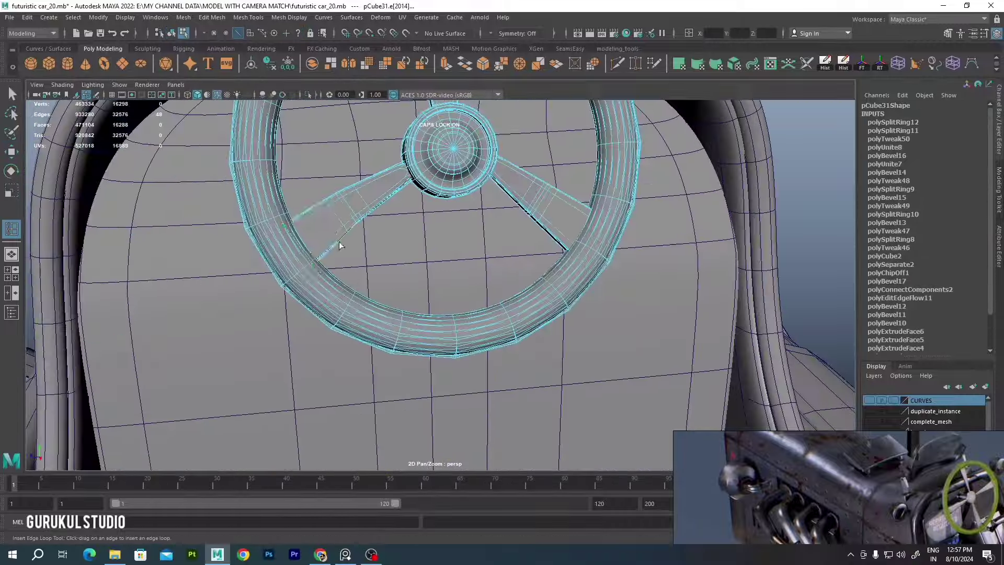
# Insert support edge loops around the steering-wheel hub and along the spokes
pyautogui.moveTo(337, 192)
pyautogui.keyDown('alt'); pyautogui.mouseDown()
pyautogui.moveTo(293, 220)
pyautogui.moveTo(350, 287)
pyautogui.mouseUp(); pyautogui.keyUp('alt')
pyautogui.rightClick(261, 173)
pyautogui.click(351, 285)
pyautogui.scroll(5, 409, 258)
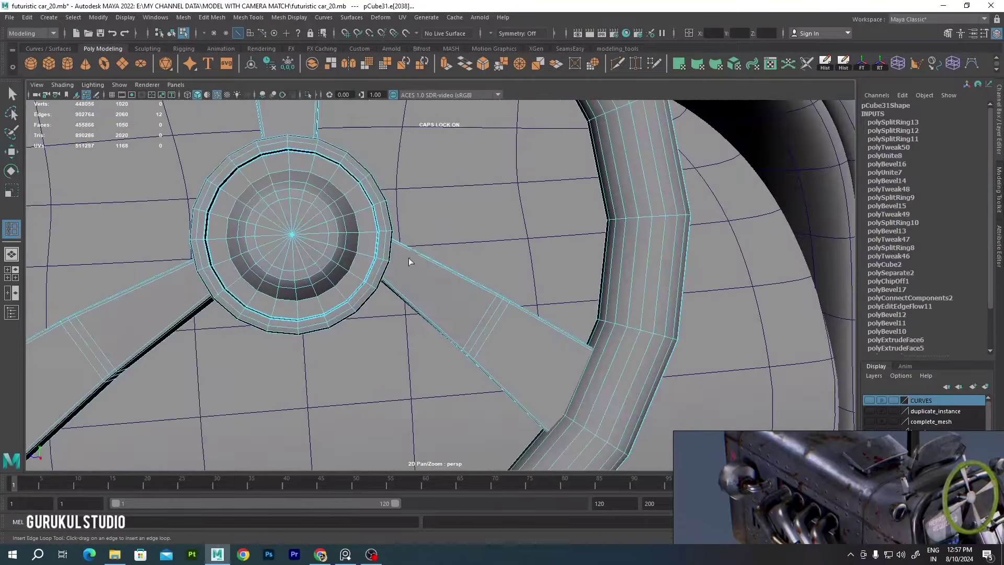
pyautogui.click(220, 297)
pyautogui.keyDown('alt'); pyautogui.moveTo(219, 296); pyautogui.dragTo(245, 427, button='middle'); pyautogui.keyUp('alt')
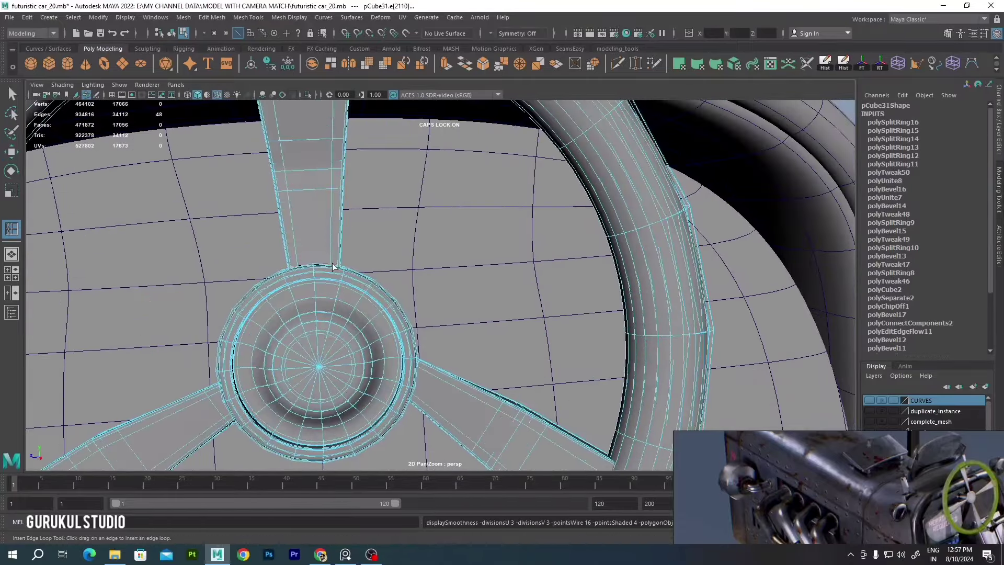
pyautogui.scroll(-10, 333, 267)
pyautogui.keyDown('alt'); pyautogui.moveTo(366, 251); pyautogui.dragTo(398, 246); pyautogui.keyUp('alt')
pyautogui.scroll(8, 442, 262)
pyautogui.press('w')
pyautogui.click(475, 297)
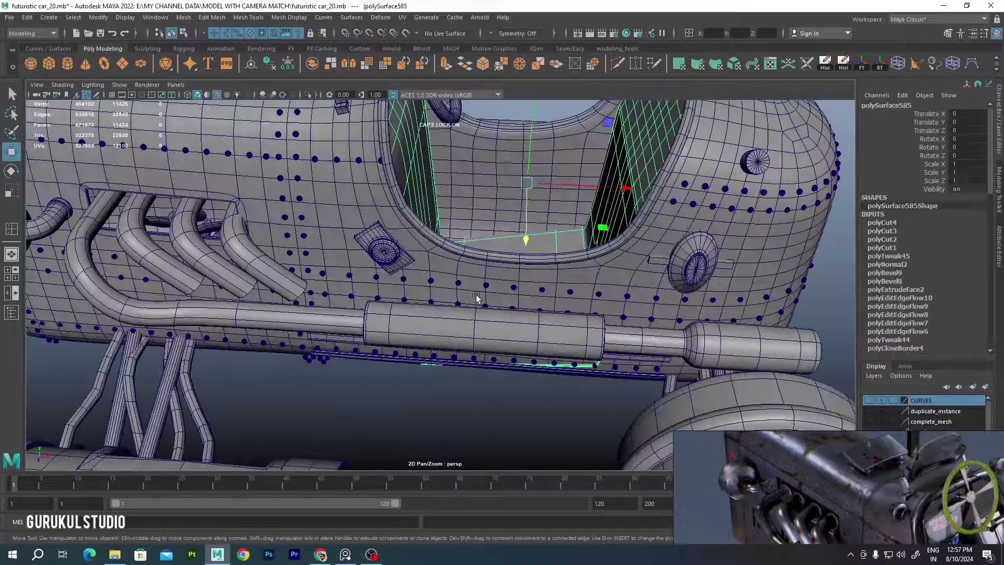
pyautogui.moveTo(476, 296)
pyautogui.keyDown('alt'); pyautogui.mouseDown()
pyautogui.moveTo(488, 164)
pyautogui.moveTo(415, 189)
pyautogui.moveTo(397, 271)
pyautogui.mouseUp(); pyautogui.keyUp('alt')
pyautogui.press('4')
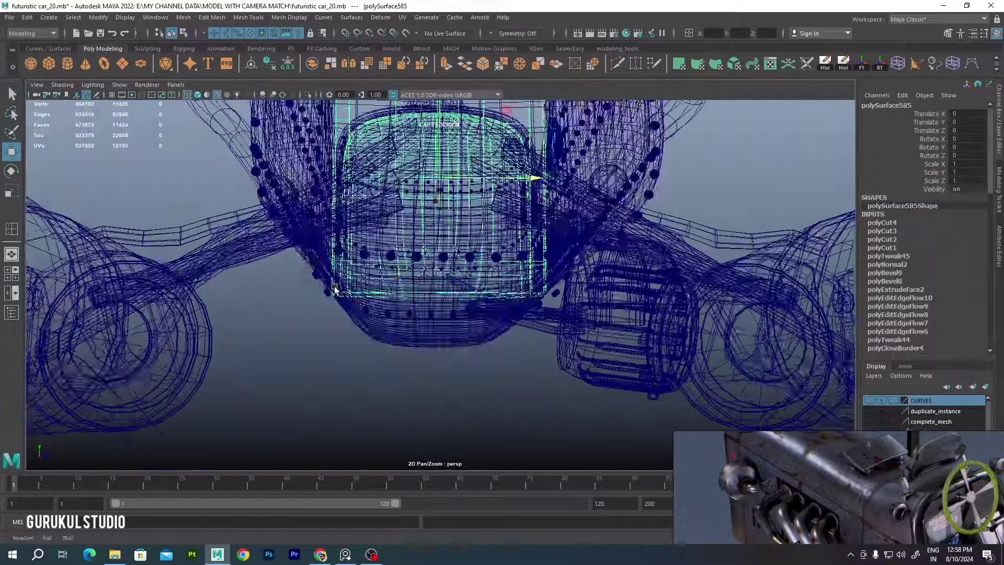
pyautogui.hotkey('ctrl', '1')
pyautogui.press('F9')
pyautogui.scroll(5, 434, 209)
pyautogui.moveTo(198, 282); pyautogui.dragTo(285, 338)
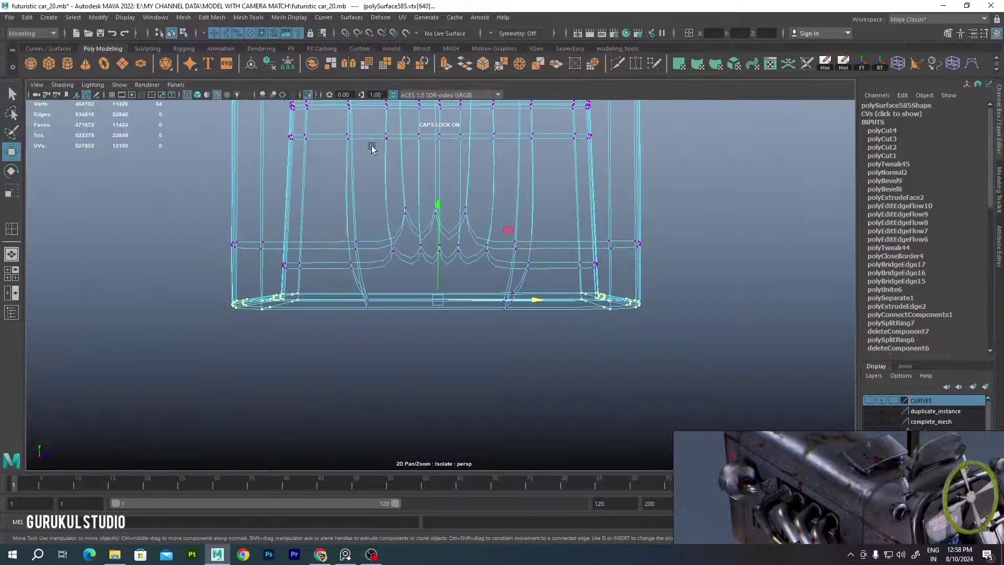
pyautogui.hotkey('ctrl', '1')
pyautogui.press('5')
pyautogui.moveTo(532, 297)
pyautogui.keyDown('alt'); pyautogui.mouseDown()
pyautogui.moveTo(587, 248)
pyautogui.moveTo(526, 287)
pyautogui.moveTo(478, 243)
pyautogui.moveTo(545, 224)
pyautogui.moveTo(426, 221)
pyautogui.moveTo(503, 205)
pyautogui.moveTo(536, 180)
pyautogui.moveTo(141, 245)
pyautogui.mouseUp(); pyautogui.keyUp('alt')
pyautogui.click(565, 262)
pyautogui.moveTo(141, 245); pyautogui.dragTo(196, 231, button='right')
pyautogui.scroll(-5, 417, 150)
# Isolate the car body and select the ring of faces along the cockpit rim
pyautogui.scroll(5, 416, 155)
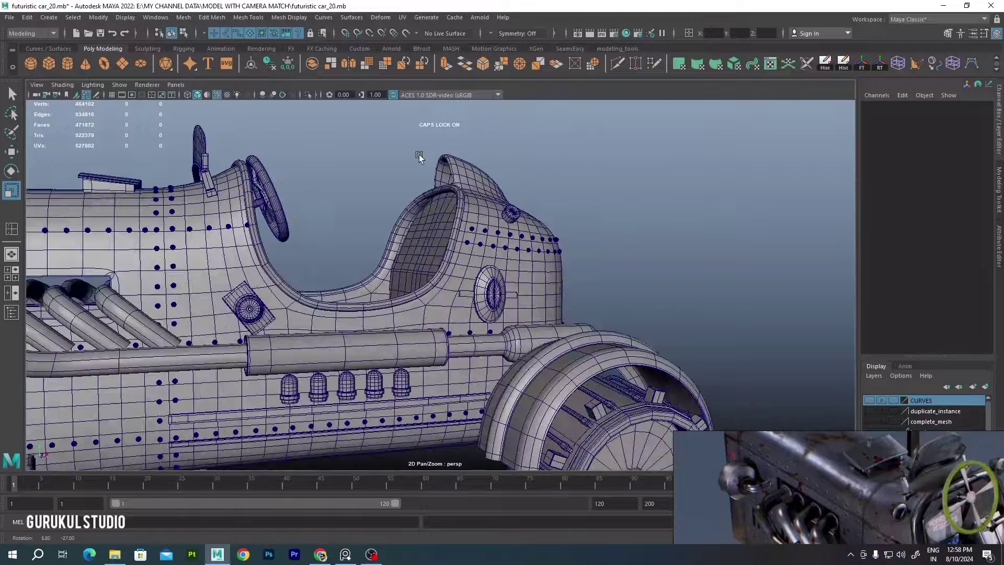
pyautogui.keyDown('alt'); pyautogui.moveTo(417, 155); pyautogui.dragTo(423, 112); pyautogui.keyUp('alt')
pyautogui.click(424, 112)
pyautogui.hotkey('ctrl', '1')
pyautogui.scroll(5, 466, 216)
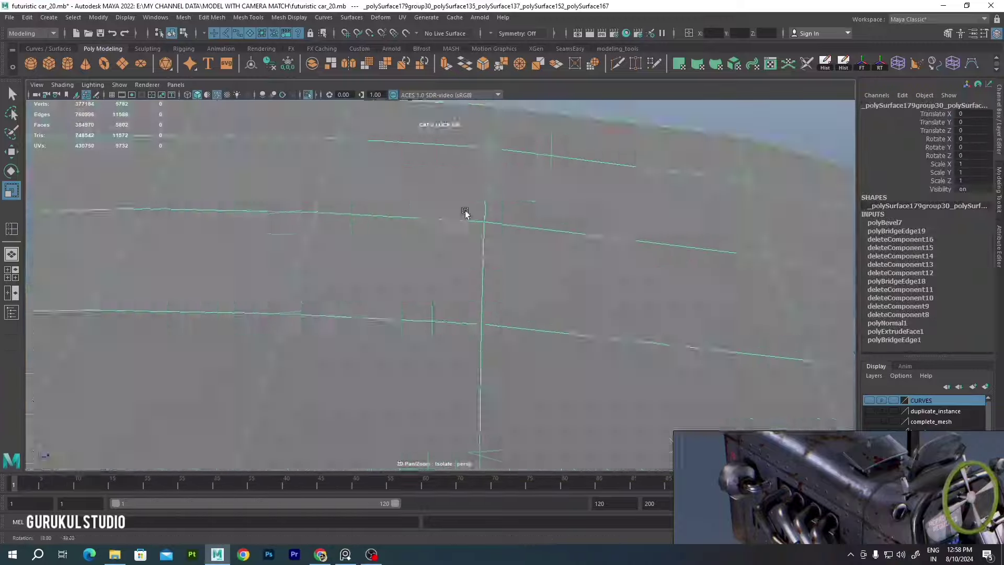
pyautogui.scroll(-4, 374, 161)
pyautogui.press('F11')
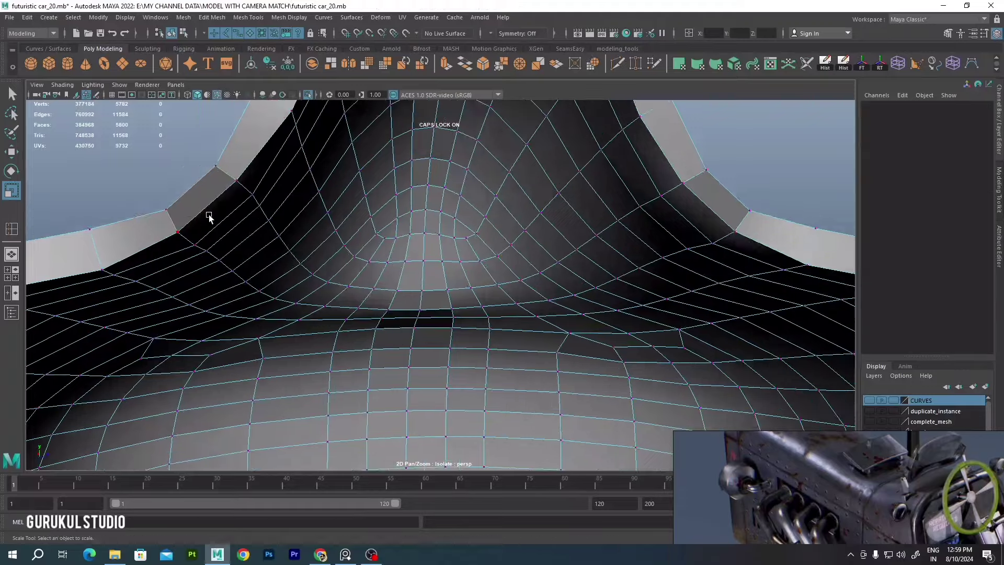
pyautogui.doubleClick(209, 215)
pyautogui.scroll(-4, 225, 231)
pyautogui.moveTo(225, 231)
pyautogui.keyDown('alt'); pyautogui.mouseDown()
pyautogui.moveTo(347, 314)
pyautogui.moveTo(517, 265)
pyautogui.moveTo(479, 253)
pyautogui.moveTo(502, 264)
pyautogui.moveTo(511, 213)
pyautogui.moveTo(340, 254)
pyautogui.mouseUp(); pyautogui.keyUp('alt')
pyautogui.press('d')
pyautogui.press('w')
# Apply Edit Edge Flow to the rim loop and delete the extra edge loop
pyautogui.keyDown('alt'); pyautogui.moveTo(487, 281); pyautogui.dragTo(454, 180); pyautogui.keyUp('alt')
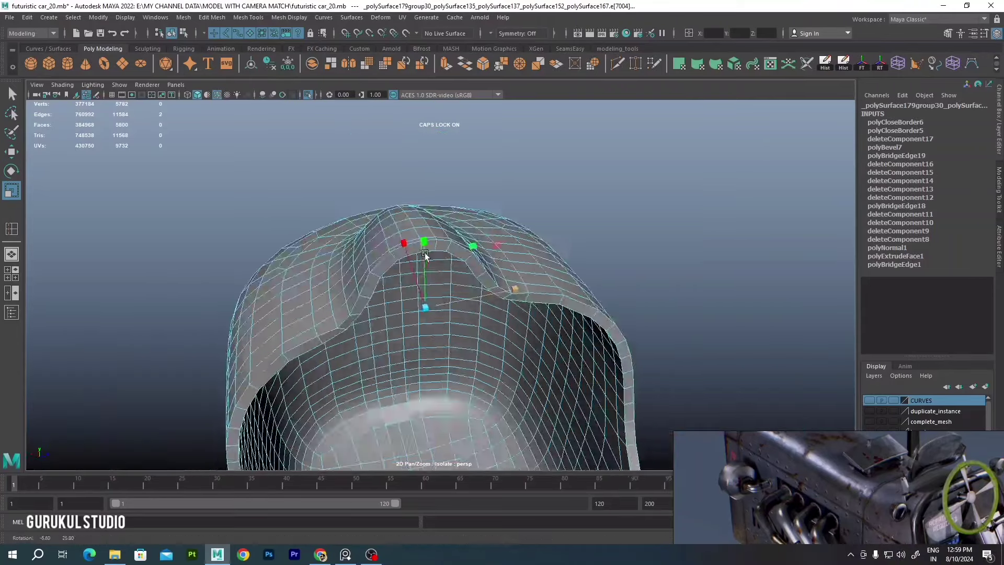
pyautogui.rightClick(454, 179)
pyautogui.keyDown('shift'); pyautogui.moveTo(587, 170); pyautogui.dragTo(582, 271, button='right'); pyautogui.keyUp('shift')
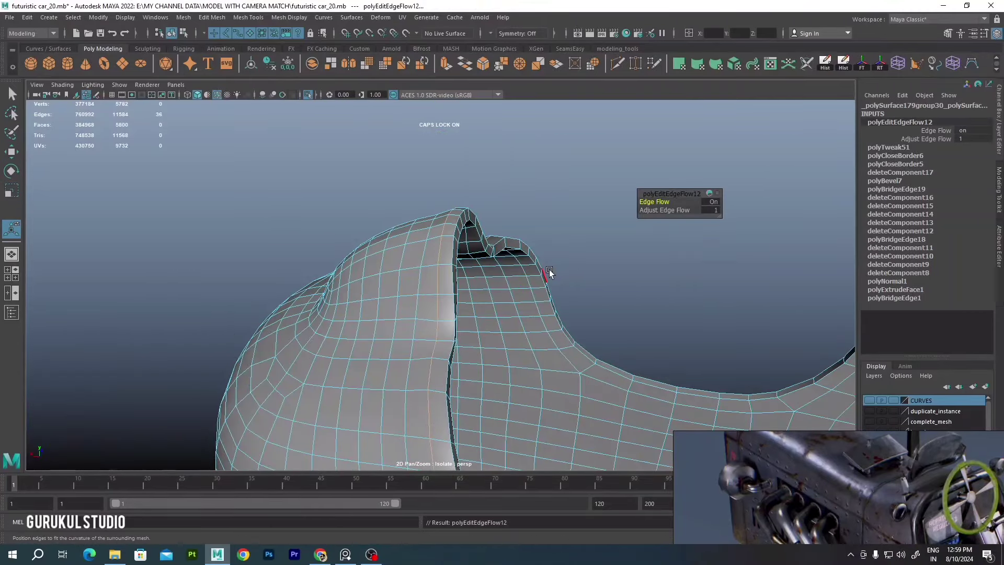
pyautogui.keyDown('alt'); pyautogui.moveTo(549, 269); pyautogui.dragTo(424, 256); pyautogui.keyUp('alt')
pyautogui.hotkey('ctrl', 'Delete')
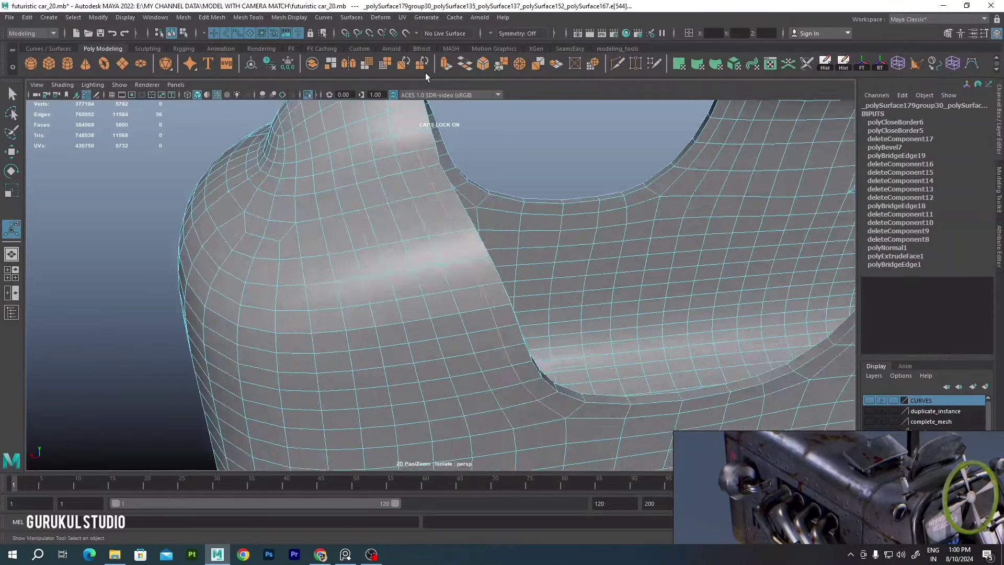
# Connect new edges across the cowl, then exit isolation to show the full car
pyautogui.moveTo(425, 73)
pyautogui.keyDown('alt'); pyautogui.mouseDown()
pyautogui.moveTo(435, 179)
pyautogui.moveTo(468, 161)
pyautogui.mouseUp(); pyautogui.keyUp('alt')
pyautogui.click(526, 174)
pyautogui.keyDown('alt'); pyautogui.moveTo(526, 173); pyautogui.dragTo(433, 140); pyautogui.keyUp('alt')
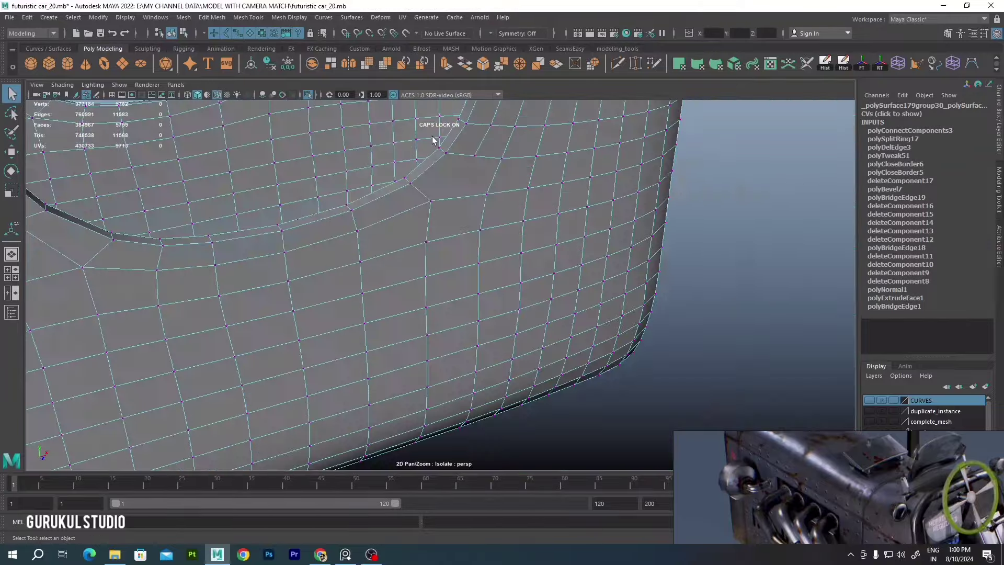
pyautogui.click(477, 251)
pyautogui.moveTo(478, 251)
pyautogui.keyDown('alt'); pyautogui.mouseDown()
pyautogui.moveTo(557, 195)
pyautogui.moveTo(516, 213)
pyautogui.mouseUp(); pyautogui.keyUp('alt')
pyautogui.press('F8')
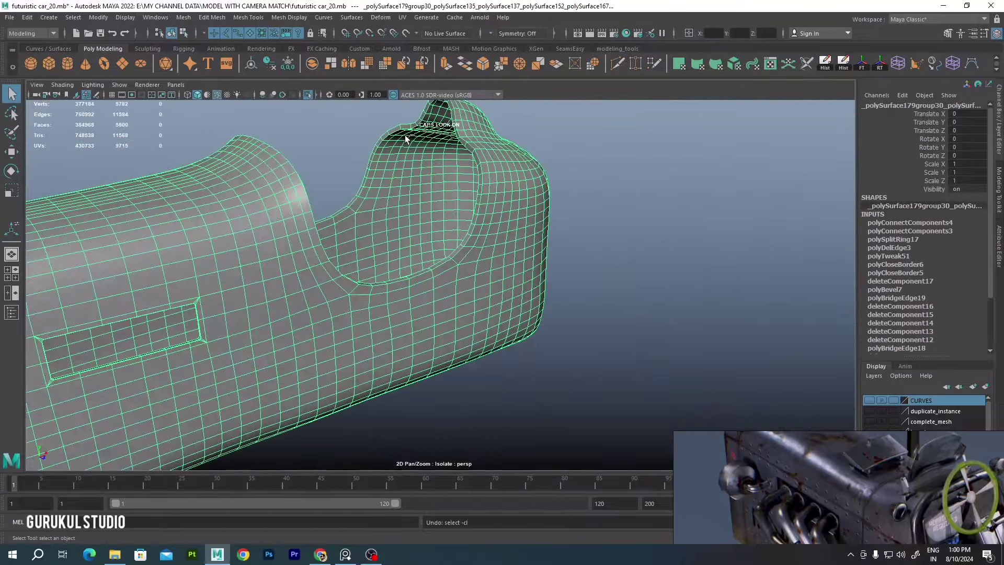
pyautogui.click(308, 95)
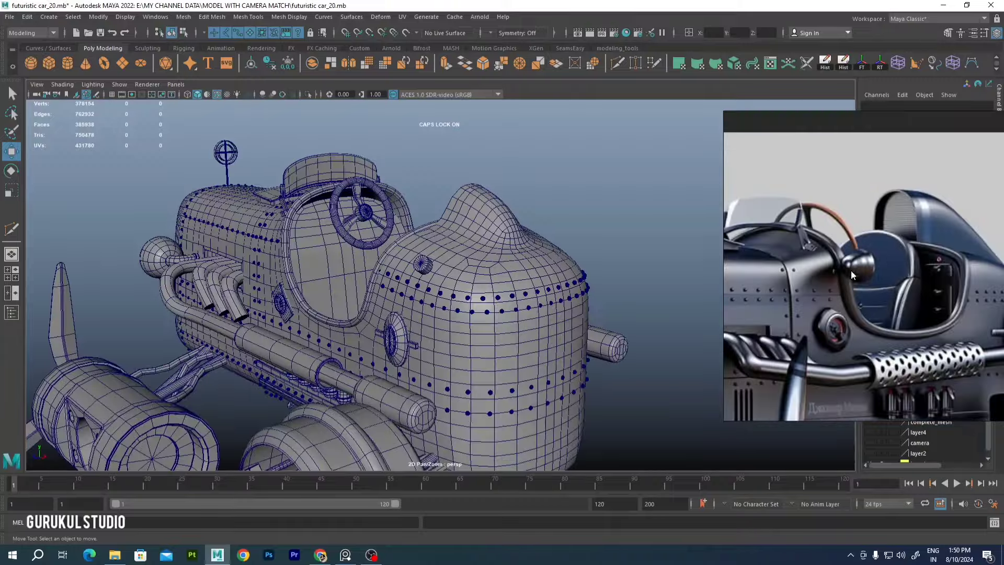
pyautogui.scroll(-5, 851, 271)
# Create a polygon cube for the dashboard panel inside the cockpit behind the steering wheel
pyautogui.scroll(-3, 851, 269)
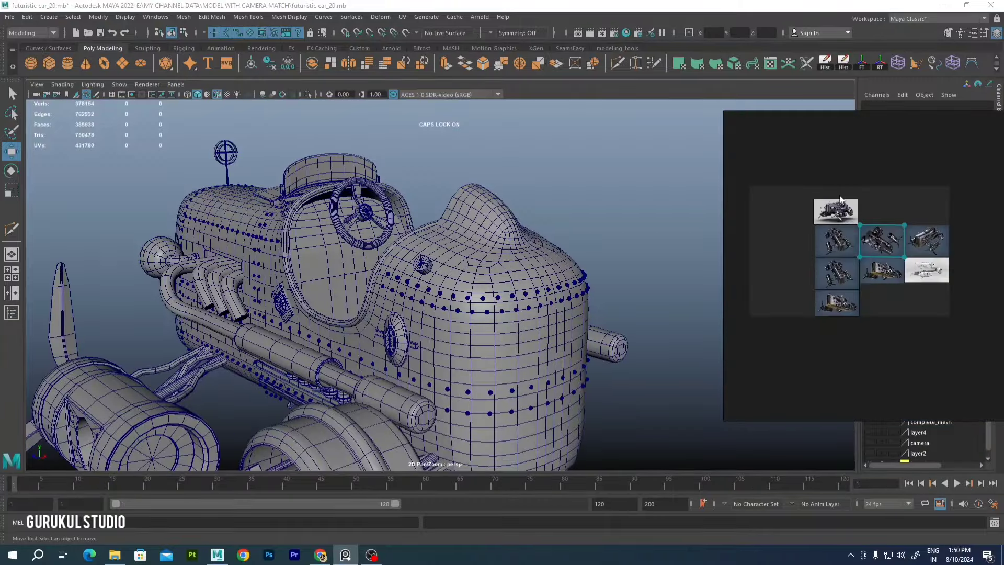
pyautogui.scroll(5, 858, 309)
pyautogui.scroll(-3, 827, 293)
pyautogui.scroll(-3, 839, 213)
pyautogui.scroll(5, 852, 212)
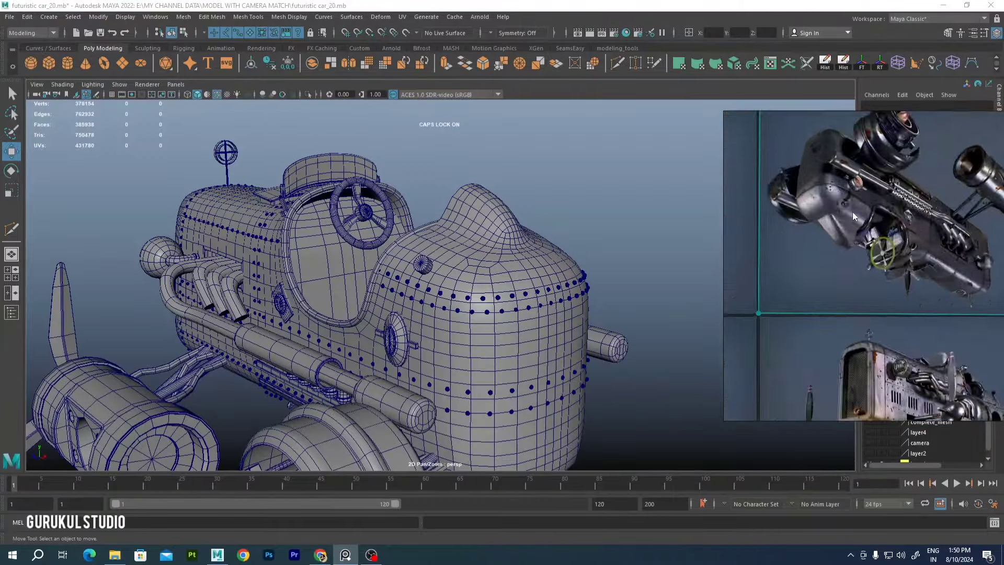
pyautogui.scroll(-2, 852, 212)
pyautogui.scroll(5, 875, 230)
pyautogui.scroll(2, 875, 230)
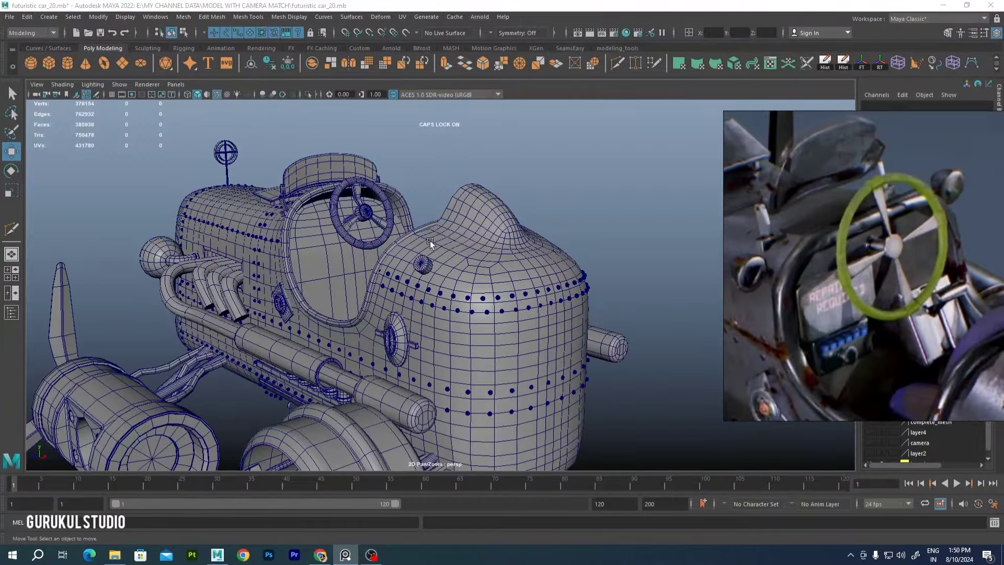
pyautogui.keyDown('alt'); pyautogui.moveTo(430, 241); pyautogui.dragTo(528, 253); pyautogui.keyUp('alt')
pyautogui.click(48, 63)
pyautogui.press('space')
pyautogui.press('space')
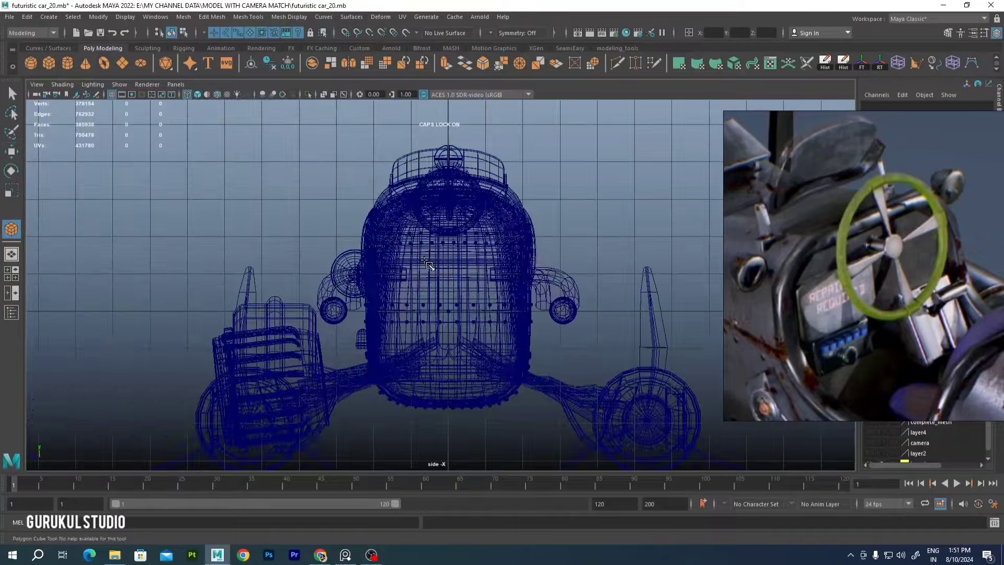
pyautogui.press('space')
pyautogui.press('space')
pyautogui.click(479, 310)
pyautogui.press('w')
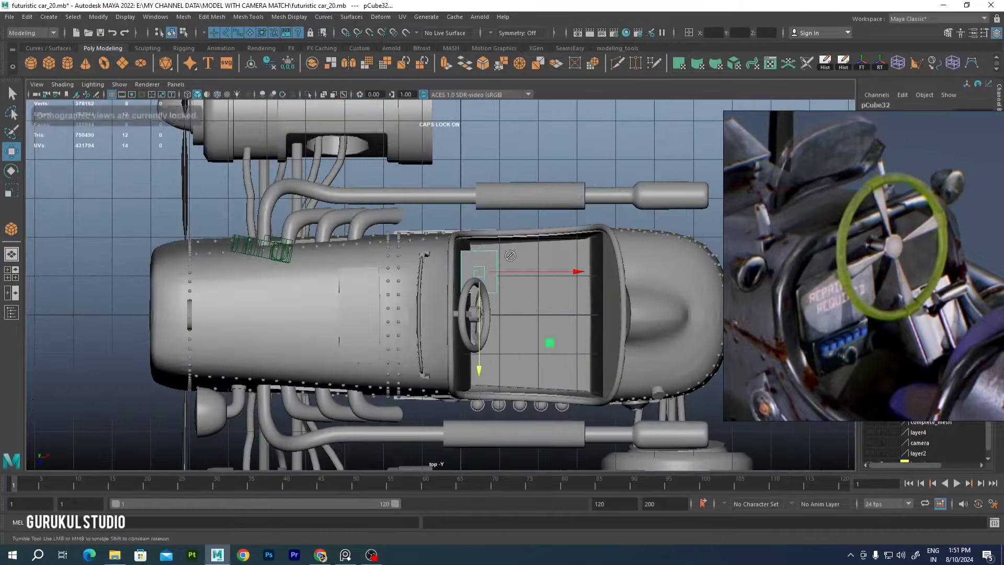
pyautogui.press('space')
# Fit the cube against the wheel, checking it in wireframe and adjusting its pivot
pyautogui.scroll(3, 458, 239)
pyautogui.scroll(2, 449, 224)
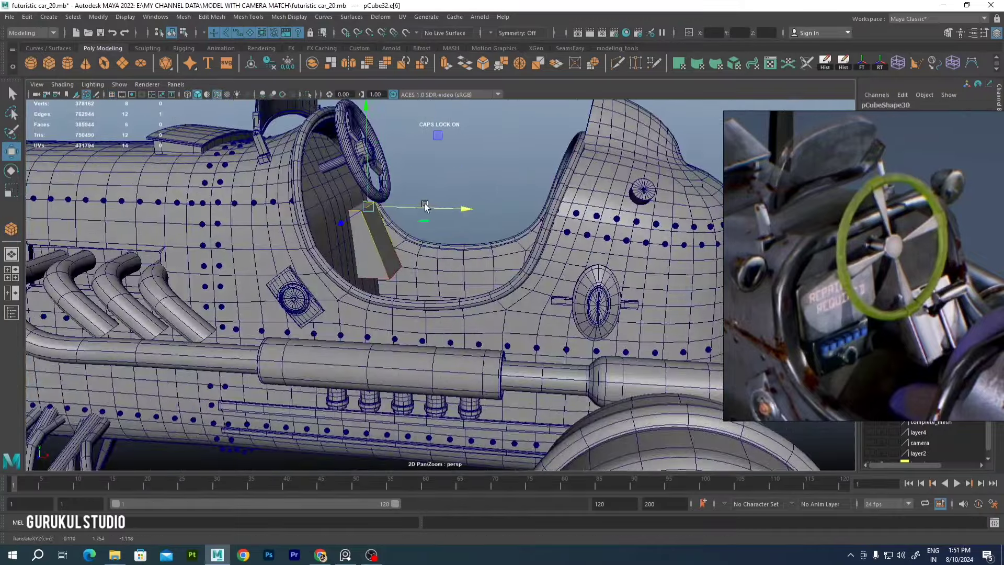
pyautogui.moveTo(424, 207)
pyautogui.keyDown('alt'); pyautogui.mouseDown()
pyautogui.moveTo(435, 235)
pyautogui.moveTo(377, 192)
pyautogui.moveTo(463, 272)
pyautogui.moveTo(425, 219)
pyautogui.moveTo(431, 212)
pyautogui.moveTo(495, 294)
pyautogui.mouseUp(); pyautogui.keyUp('alt')
pyautogui.press('F8')
pyautogui.press('4')
pyautogui.press('5')
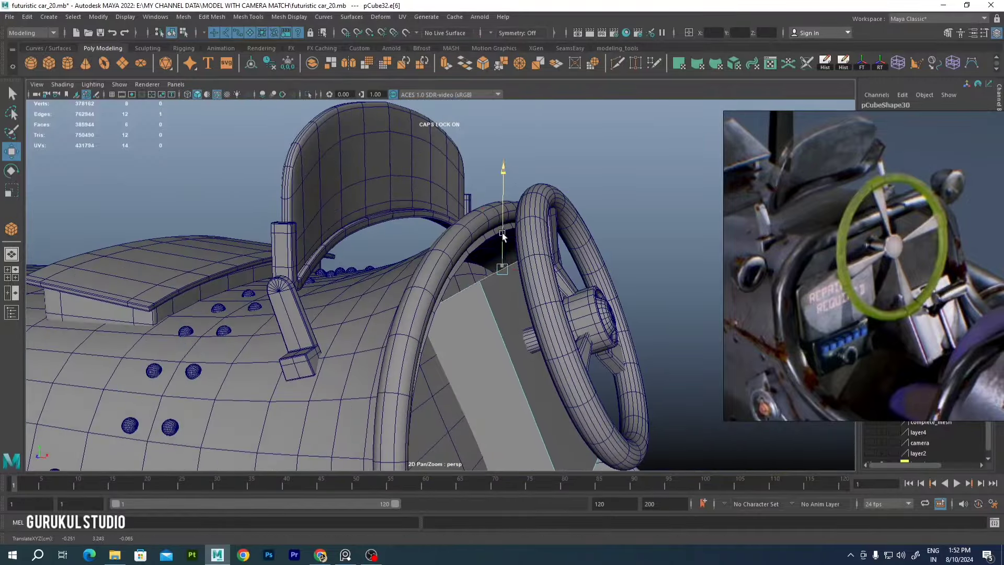
pyautogui.moveTo(502, 235)
pyautogui.keyDown('alt'); pyautogui.mouseDown()
pyautogui.moveTo(508, 268)
pyautogui.moveTo(527, 264)
pyautogui.moveTo(522, 310)
pyautogui.mouseUp(); pyautogui.keyUp('alt')
pyautogui.scroll(3, 505, 248)
pyautogui.press('d')
pyautogui.scroll(-3, 508, 268)
pyautogui.scroll(3, 527, 265)
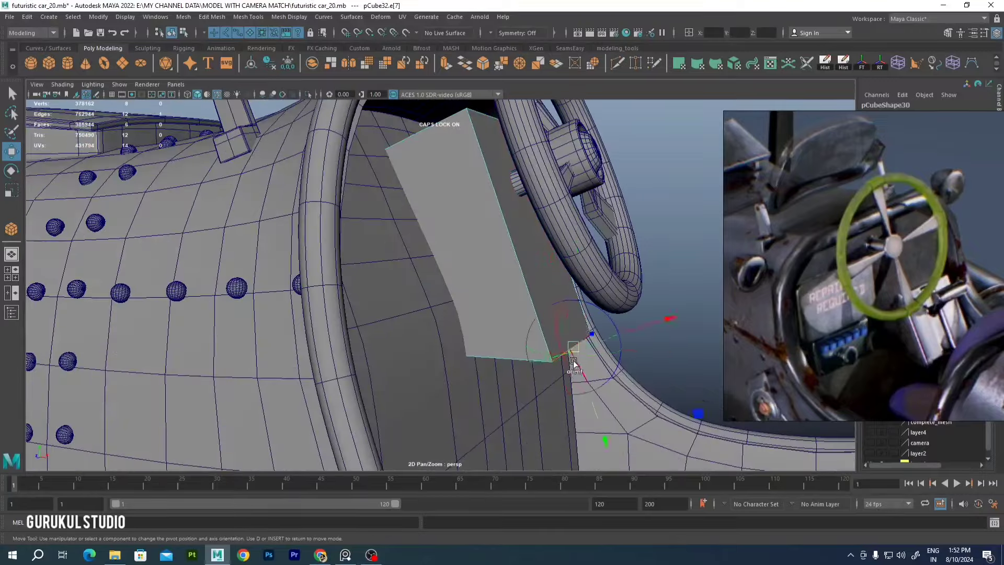
pyautogui.keyDown('alt'); pyautogui.moveTo(572, 333); pyautogui.dragTo(477, 216); pyautogui.keyUp('alt')
pyautogui.hotkey('ctrl', 'z')
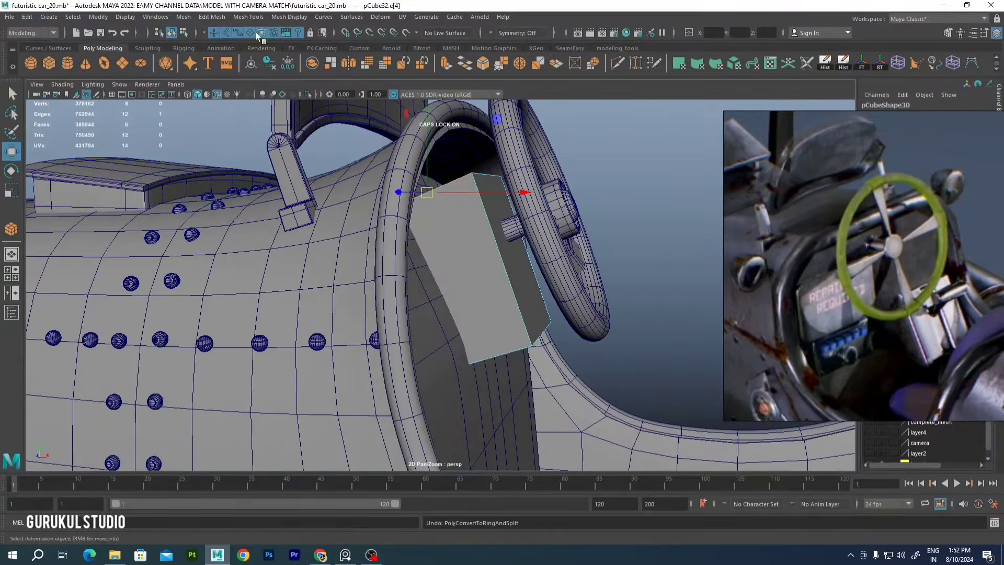
# Select two edge loops around the panel box and chamfer them with Bevel
pyautogui.click(435, 190)
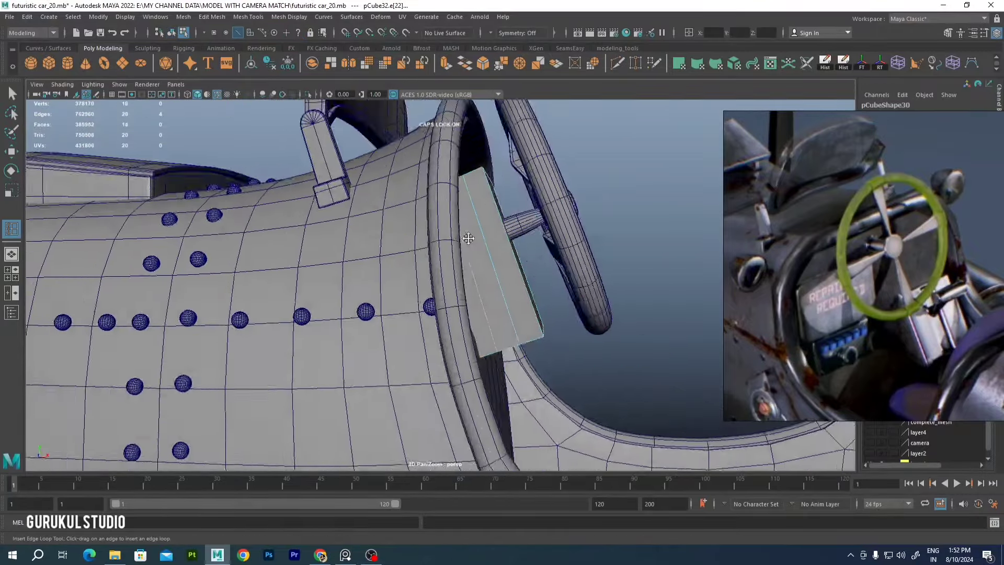
pyautogui.press('w')
pyautogui.moveTo(435, 190)
pyautogui.keyDown('alt'); pyautogui.mouseDown()
pyautogui.moveTo(459, 234)
pyautogui.moveTo(494, 230)
pyautogui.mouseUp(); pyautogui.keyUp('alt')
pyautogui.press('F8')
pyautogui.hotkey('ctrl', '1')
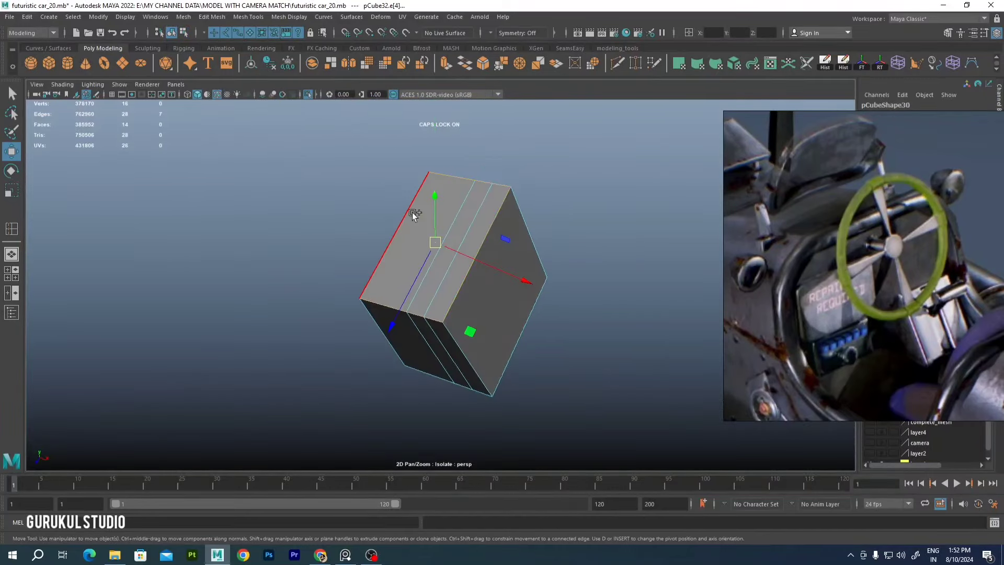
pyautogui.doubleClick(494, 230)
pyautogui.keyDown('alt'); pyautogui.moveTo(564, 314); pyautogui.dragTo(528, 293); pyautogui.keyUp('alt')
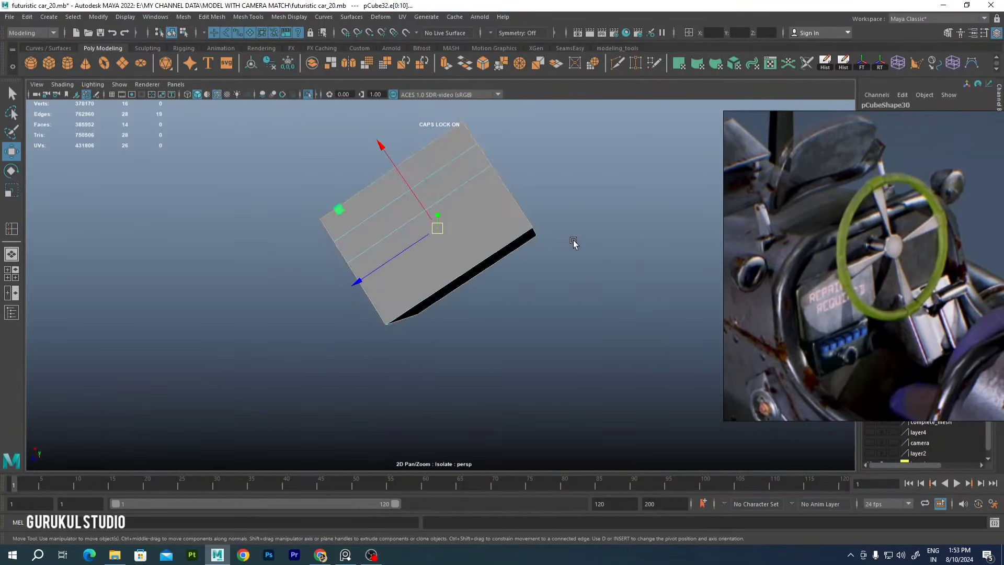
pyautogui.hotkey('ctrl', 'b')
# Extrude a front face strip inward into a groove, bevel its edges, then deselect
pyautogui.keyDown('alt'); pyautogui.moveTo(529, 222); pyautogui.dragTo(520, 221); pyautogui.keyUp('alt')
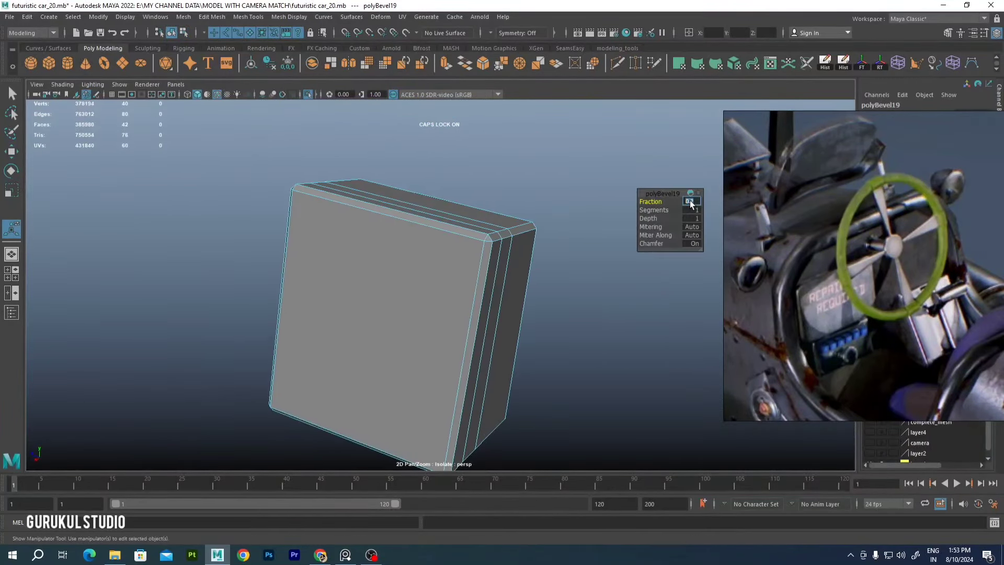
pyautogui.click(306, 96)
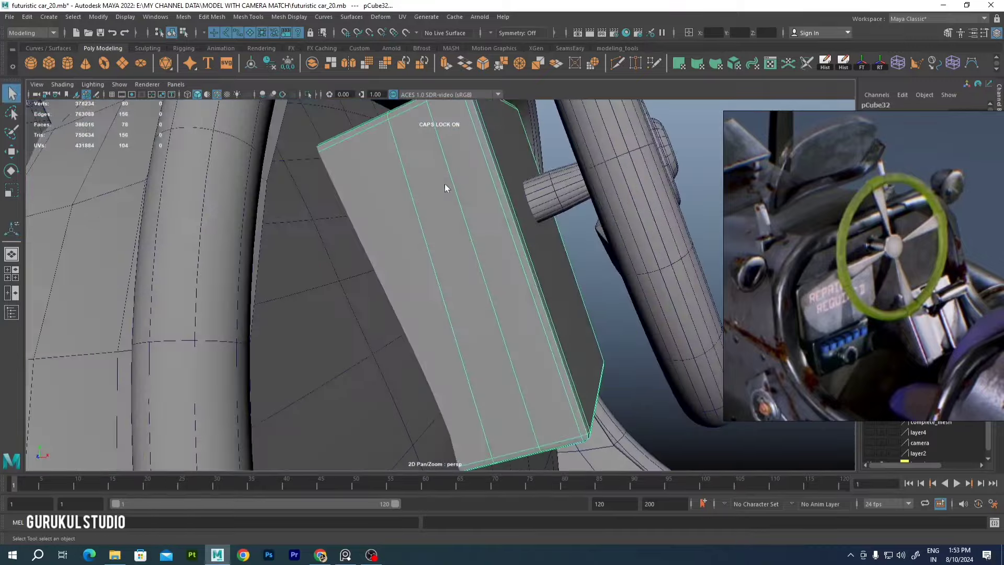
pyautogui.hotkey('ctrl', 'e')
pyautogui.keyDown('alt'); pyautogui.moveTo(458, 216); pyautogui.dragTo(437, 321); pyautogui.keyUp('alt')
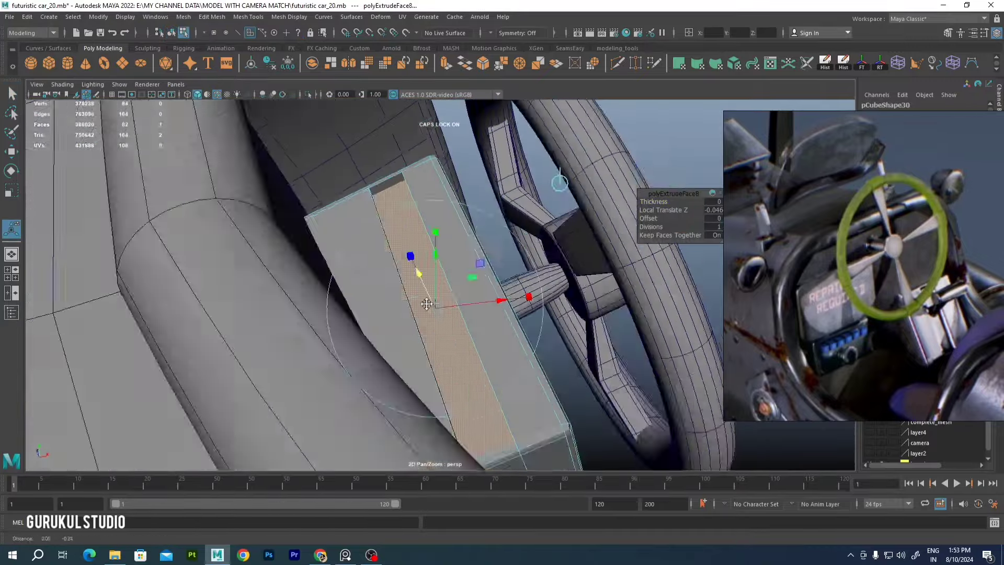
pyautogui.press('q')
pyautogui.click(355, 218)
pyautogui.keyDown('shift'); pyautogui.moveTo(376, 243); pyautogui.dragTo(356, 267, button='right'); pyautogui.keyUp('shift')
pyautogui.keyDown('alt'); pyautogui.moveTo(363, 226); pyautogui.dragTo(350, 273); pyautogui.keyUp('alt')
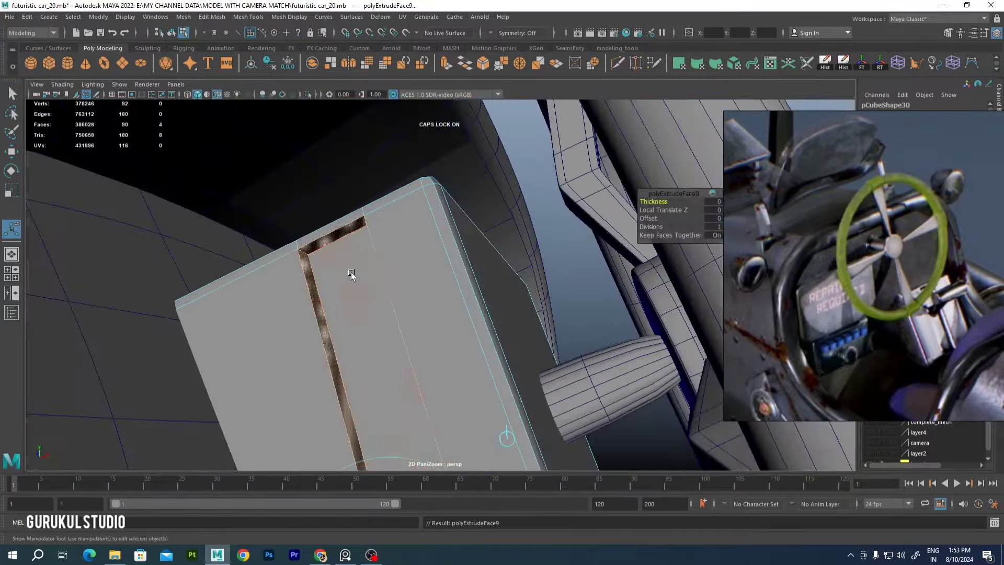
pyautogui.moveTo(475, 363)
pyautogui.mouseDown()
pyautogui.moveTo(487, 362)
pyautogui.moveTo(428, 301)
pyautogui.moveTo(445, 230)
pyautogui.mouseUp()
pyautogui.hotkey('ctrl', 'b')
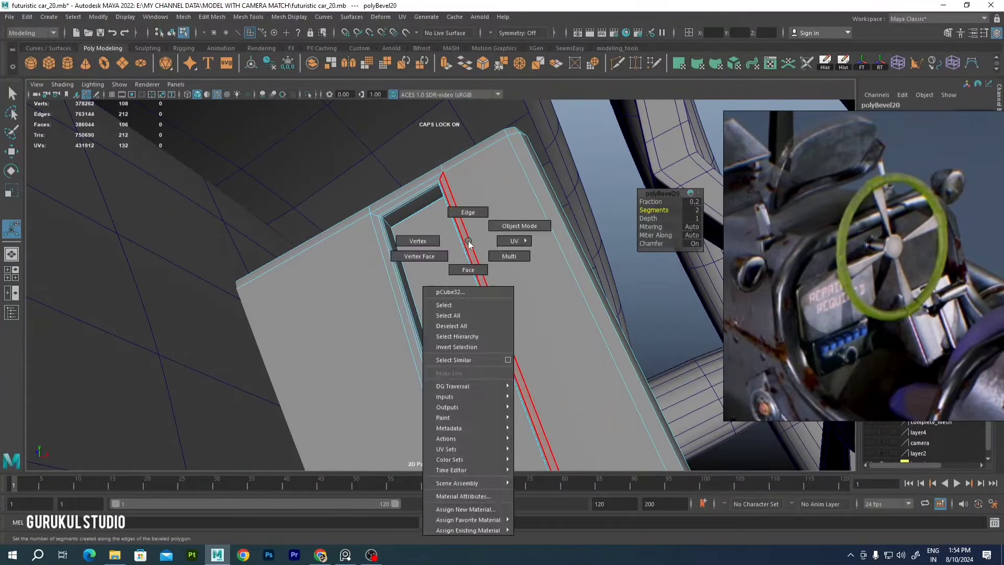
pyautogui.moveTo(468, 243); pyautogui.dragTo(519, 226, button='right')
pyautogui.press('q')
pyautogui.moveTo(522, 230)
pyautogui.keyDown('alt'); pyautogui.mouseDown()
pyautogui.moveTo(704, 181)
pyautogui.moveTo(442, 248)
pyautogui.mouseUp(); pyautogui.keyUp('alt')
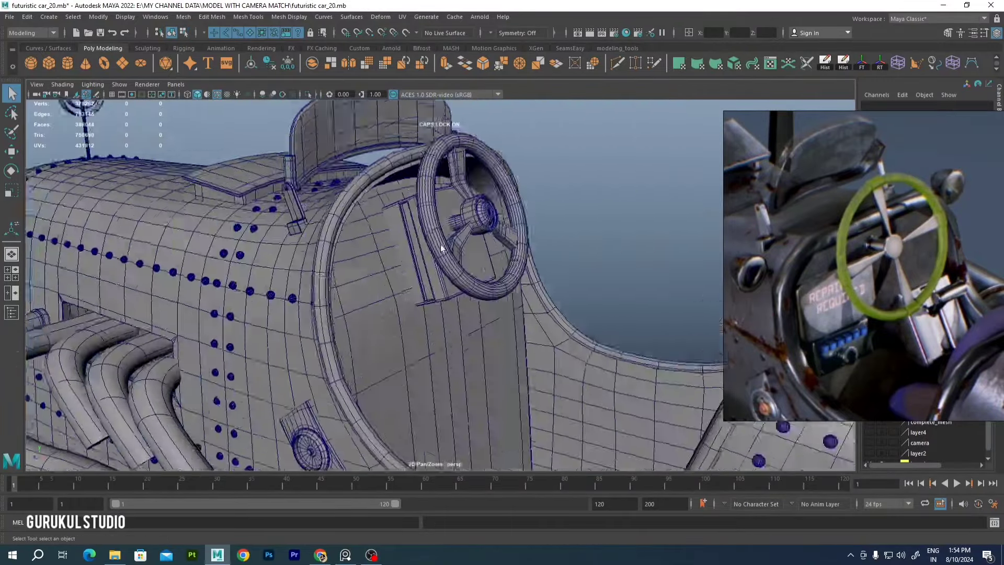
# Add a thin lever cylinder on the cockpit rim beside the steering wheel
pyautogui.scroll(-5, 442, 248)
pyautogui.press('space')
pyautogui.press('space')
pyautogui.keyDown('shift'); pyautogui.moveTo(419, 345); pyautogui.dragTo(413, 360, button='right'); pyautogui.keyUp('shift')
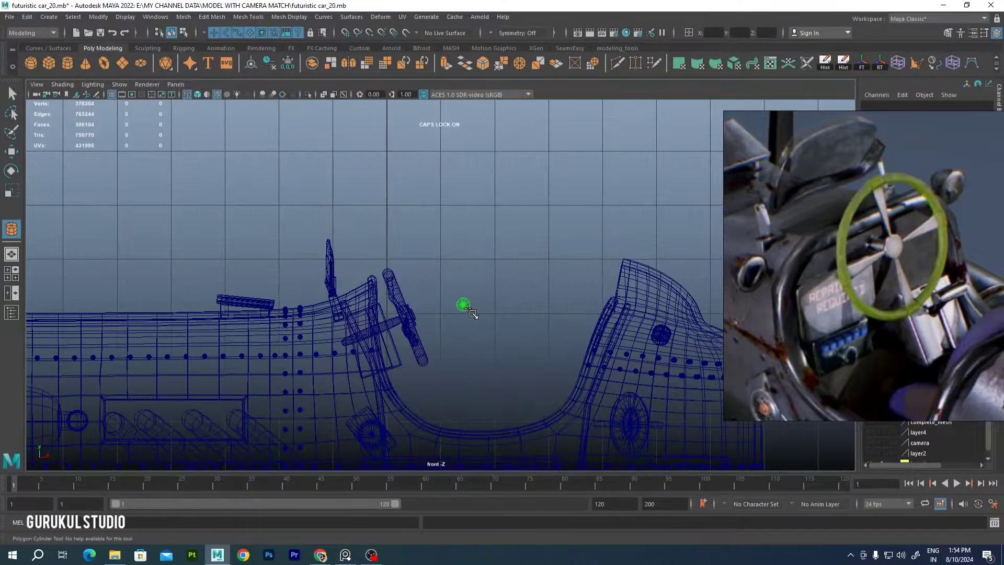
pyautogui.click(464, 306)
pyautogui.press('space')
pyautogui.press('space')
pyautogui.press('q')
pyautogui.keyDown('alt'); pyautogui.moveTo(464, 306); pyautogui.dragTo(493, 279); pyautogui.keyUp('alt')
pyautogui.scroll(3, 494, 279)
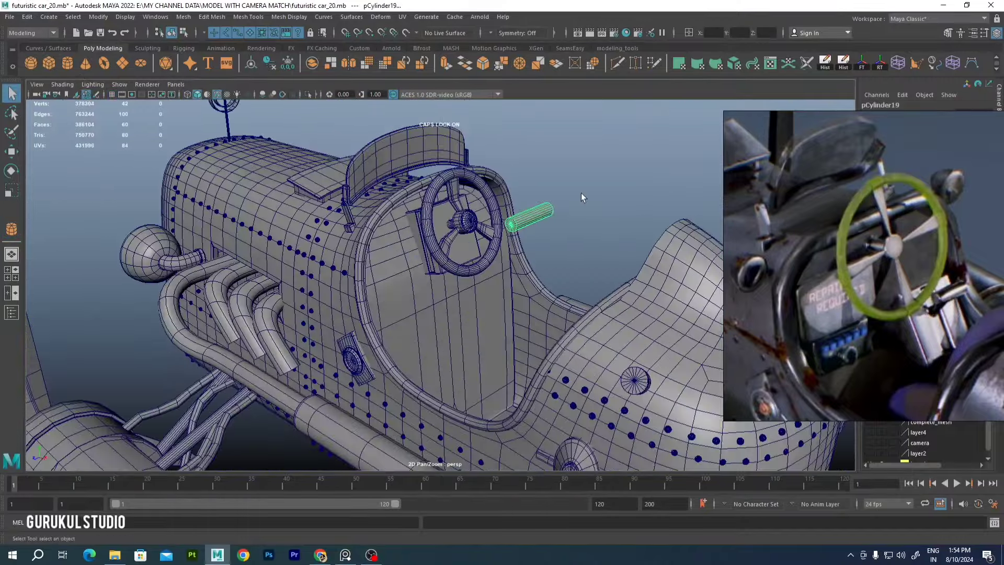
pyautogui.scroll(5, 523, 220)
pyautogui.click(534, 222)
pyautogui.scroll(-3, 466, 233)
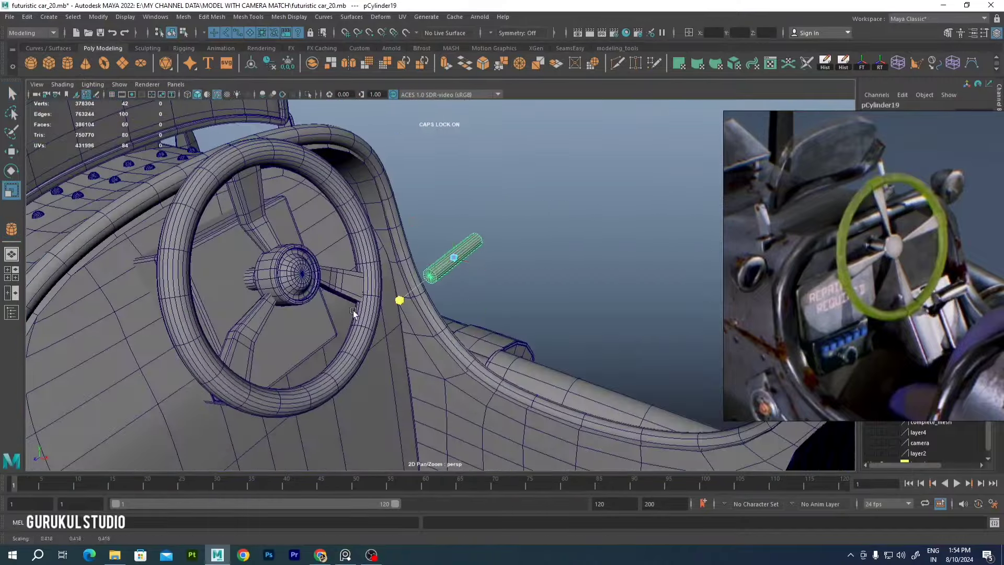
# Add a sphere knob, shrink it, set 12 height subdivisions, and switch to face selection
pyautogui.press('space')
pyautogui.press('space')
pyautogui.press('space')
pyautogui.press('space')
pyautogui.press('r')
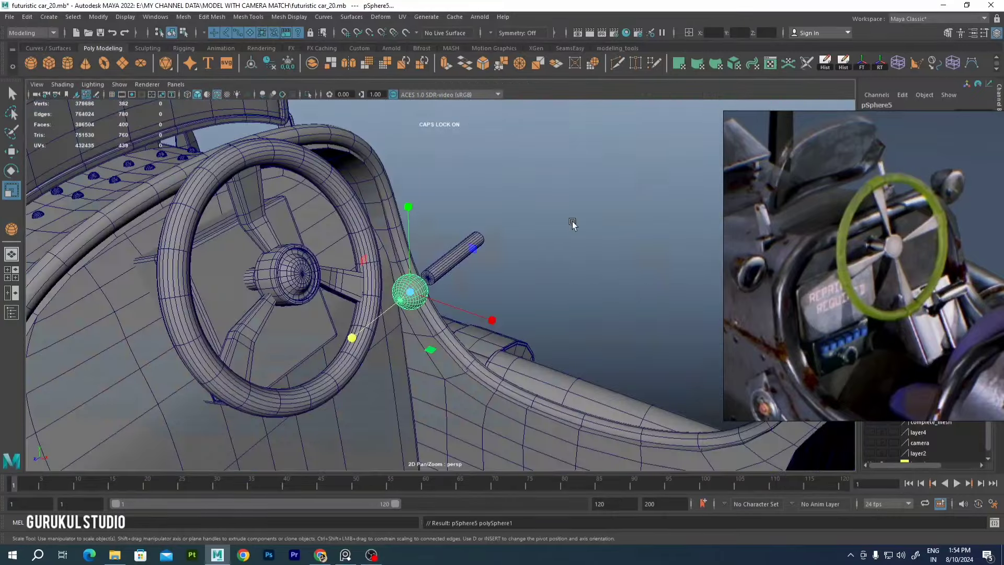
pyautogui.keyDown('alt'); pyautogui.moveTo(571, 221); pyautogui.dragTo(448, 307); pyautogui.keyUp('alt')
pyautogui.doubleClick(981, 247)
pyautogui.scroll(3, 407, 277)
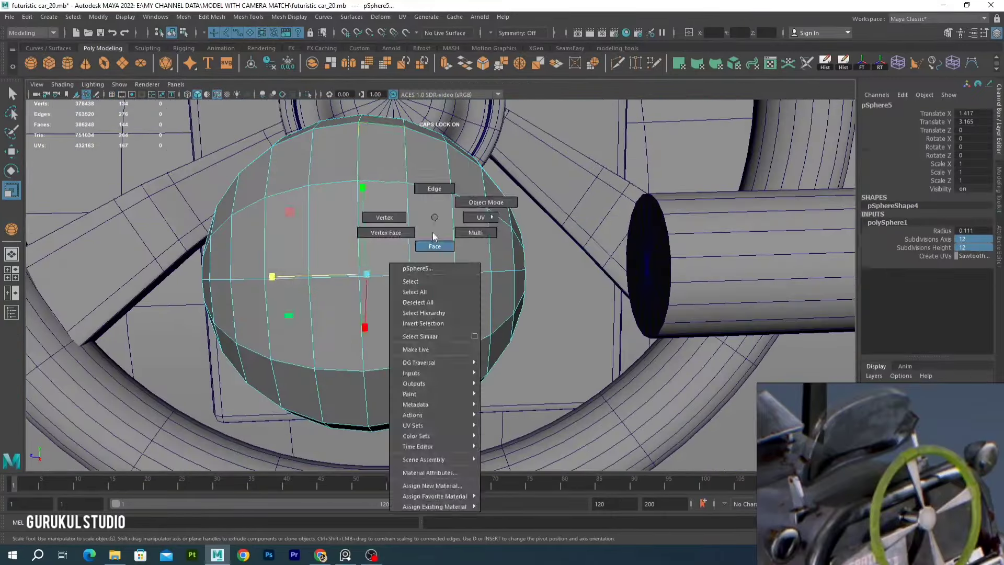
pyautogui.moveTo(437, 216); pyautogui.dragTo(405, 238, button='right')
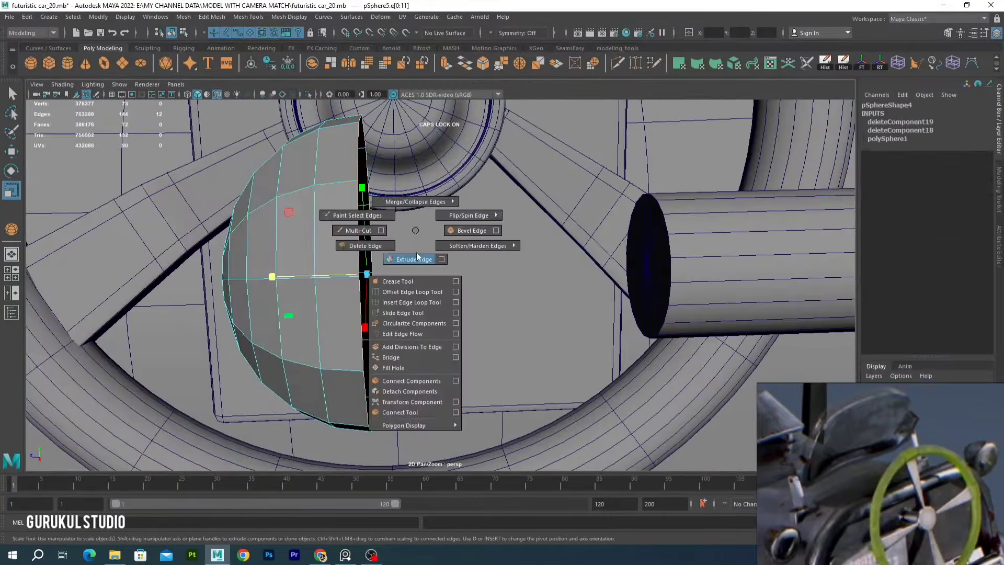
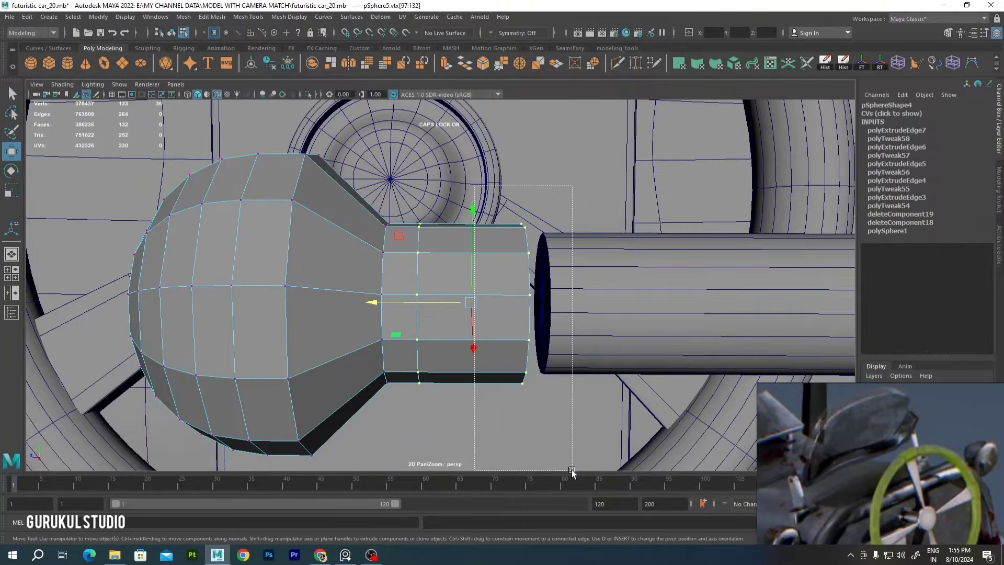
# Even out the knob's edge loops and bevel the lever's knob and shaft edges
pyautogui.press('F8')
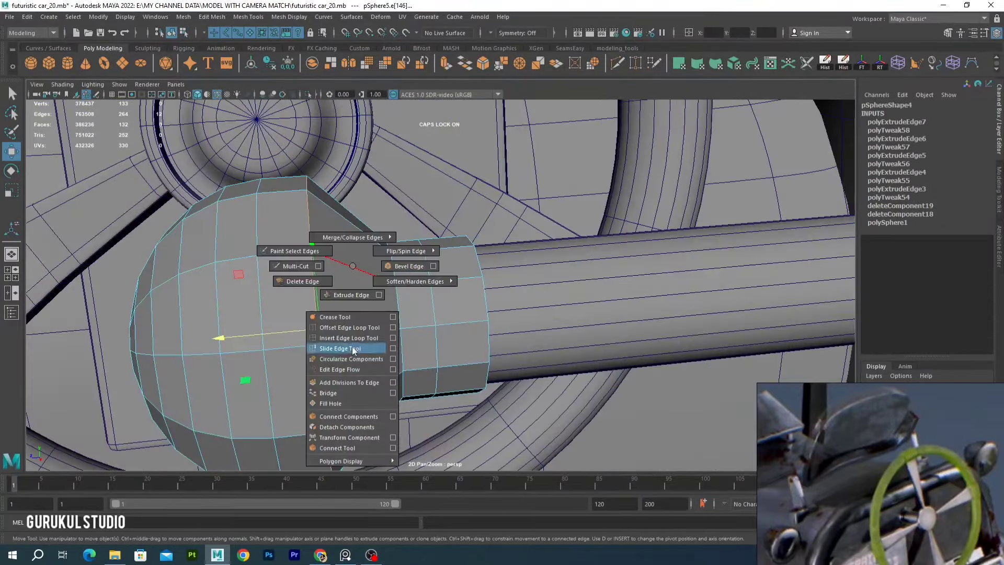
pyautogui.click(339, 370)
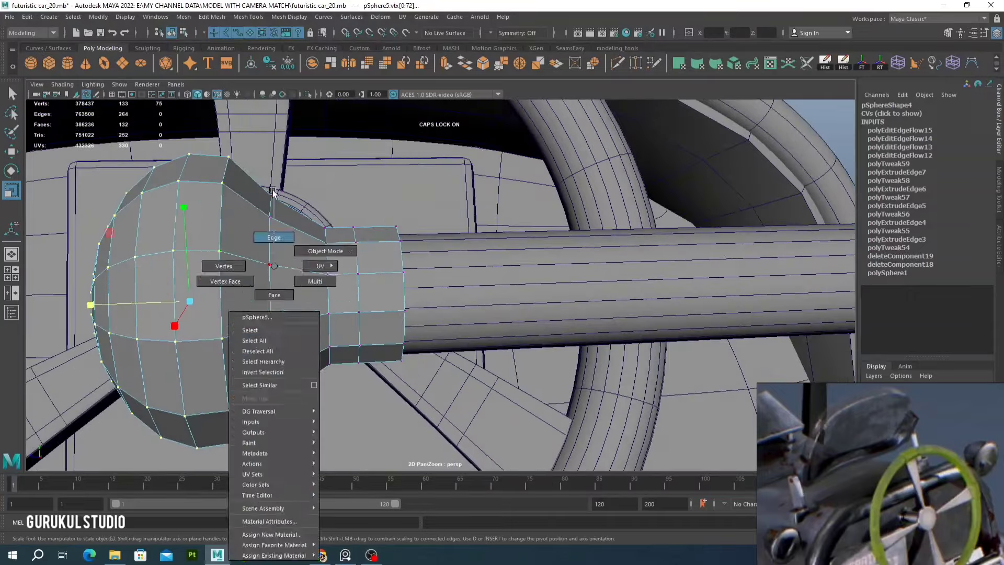
pyautogui.keyDown('shift'); pyautogui.moveTo(269, 246); pyautogui.dragTo(268, 384, button='right'); pyautogui.keyUp('shift')
pyautogui.keyDown('shift'); pyautogui.moveTo(334, 269); pyautogui.dragTo(251, 277, button='right'); pyautogui.keyUp('shift')
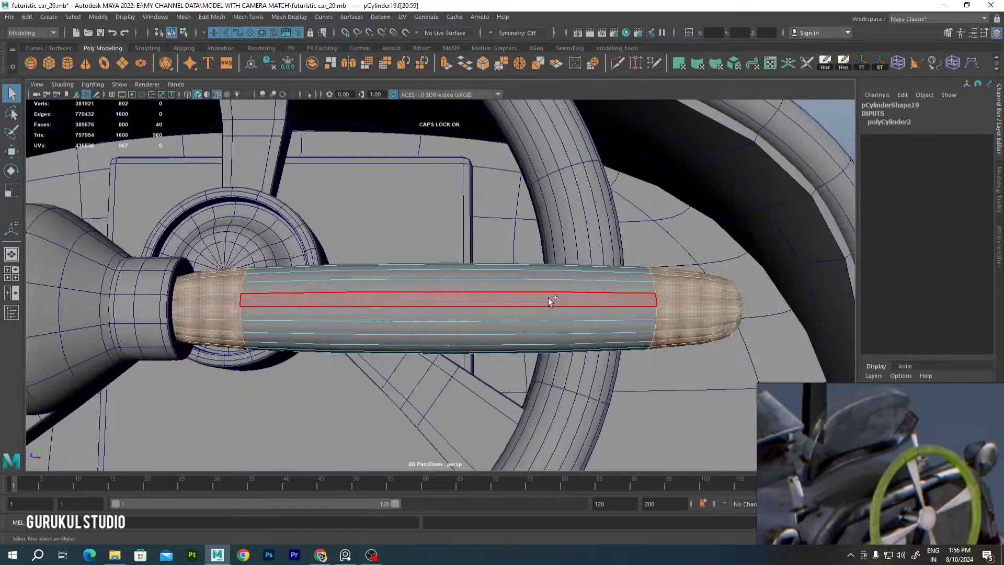
pyautogui.keyDown('shift'); pyautogui.moveTo(550, 300); pyautogui.dragTo(691, 207, button='right'); pyautogui.keyUp('shift')
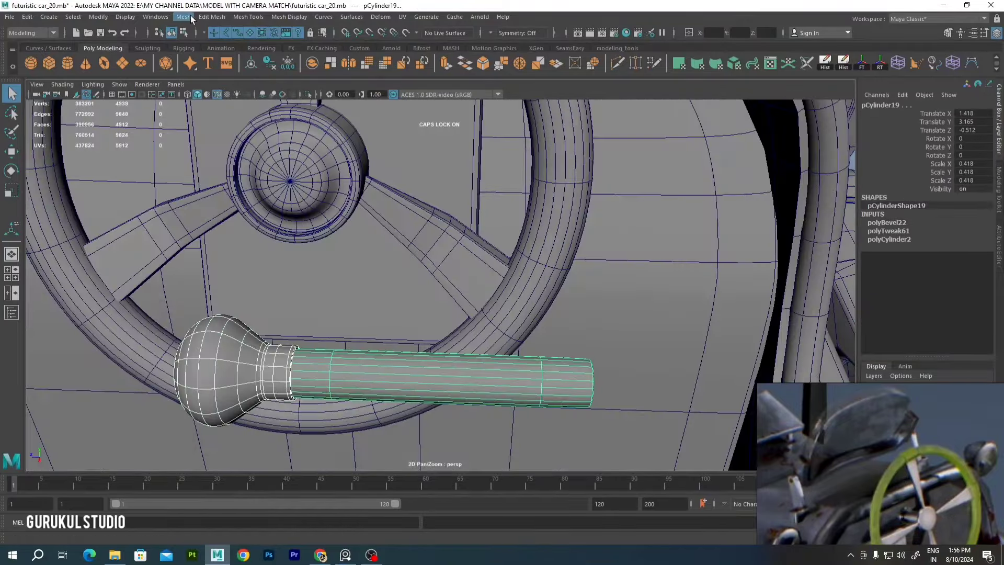
# Move the whole lever (pSphere6) beside the steering wheel, refining its position in top view
pyautogui.keyDown('alt'); pyautogui.moveTo(366, 219); pyautogui.dragTo(340, 239); pyautogui.keyUp('alt')
pyautogui.scroll(-5, 340, 240)
pyautogui.press('w')
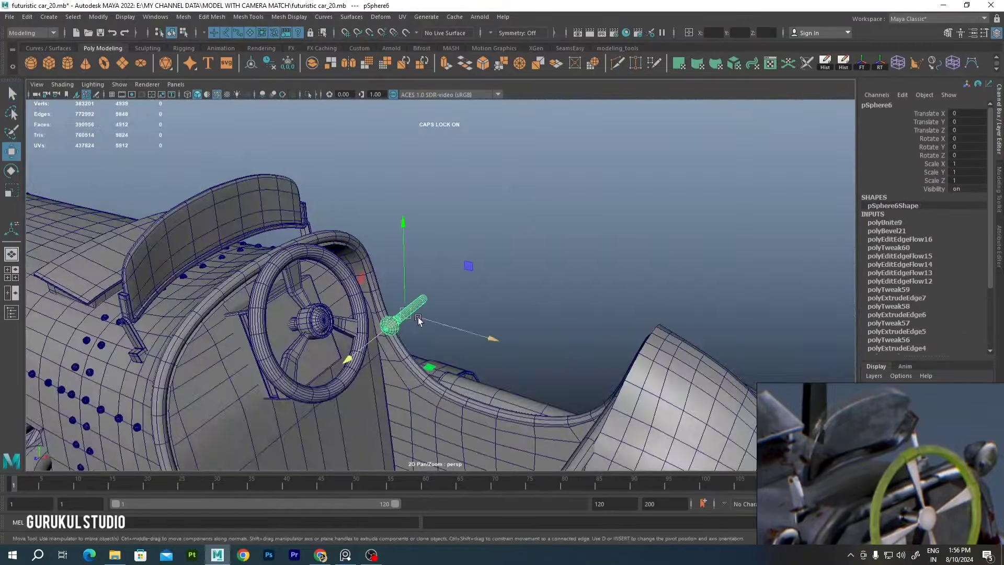
pyautogui.moveTo(403, 313)
pyautogui.mouseDown()
pyautogui.moveTo(366, 345)
pyautogui.moveTo(406, 299)
pyautogui.moveTo(369, 346)
pyautogui.mouseUp()
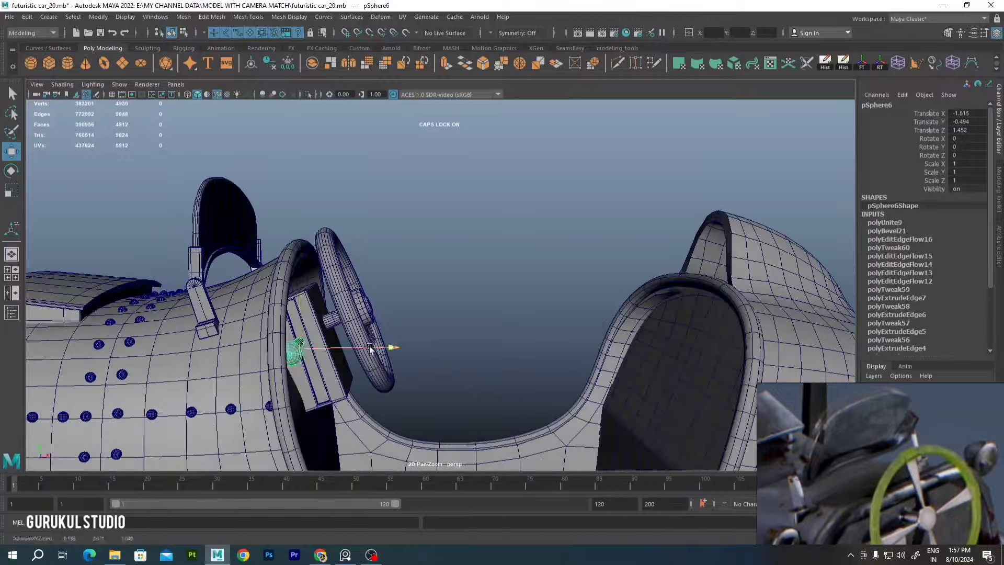
pyautogui.press('space')
pyautogui.moveTo(543, 356); pyautogui.dragTo(528, 355)
pyautogui.scroll(5, 408, 335)
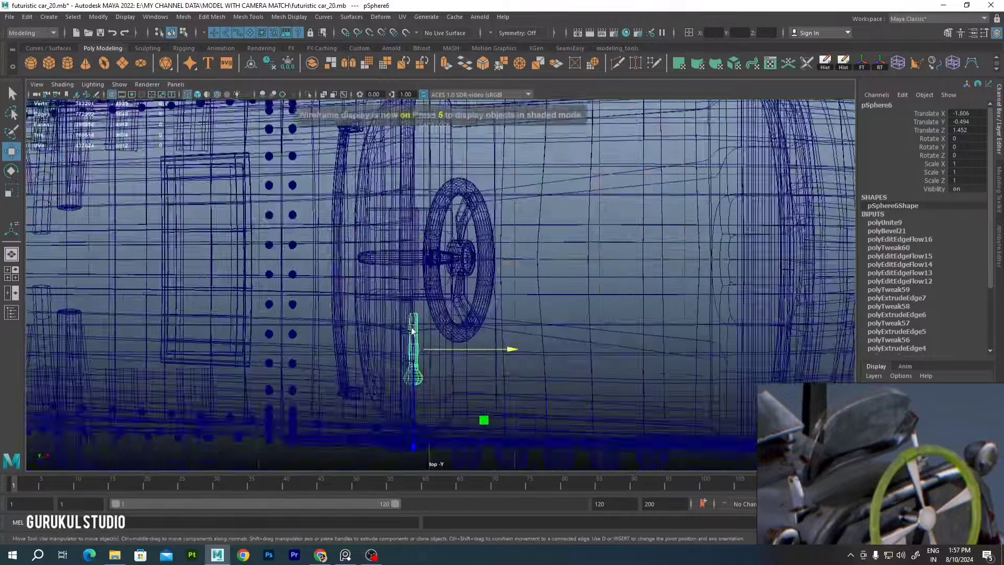
pyautogui.moveTo(403, 355)
pyautogui.mouseDown()
pyautogui.moveTo(402, 273)
pyautogui.moveTo(366, 308)
pyautogui.mouseUp()
pyautogui.press('space')
# Make the dashboard the live surface and face it
pyautogui.rightClick(381, 306)
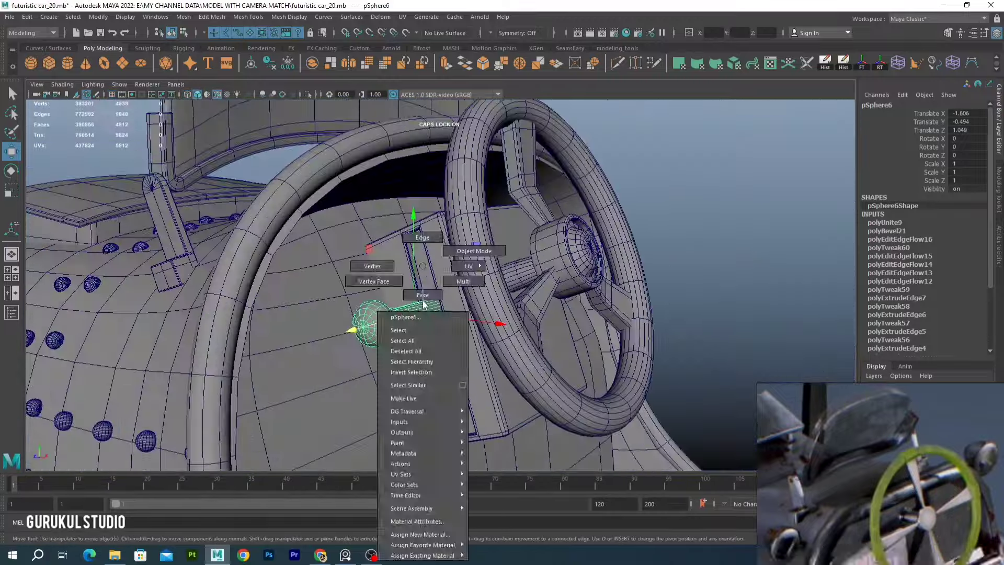
pyautogui.click(397, 366)
pyautogui.keyDown('alt'); pyautogui.moveTo(471, 313); pyautogui.dragTo(429, 293); pyautogui.keyUp('alt')
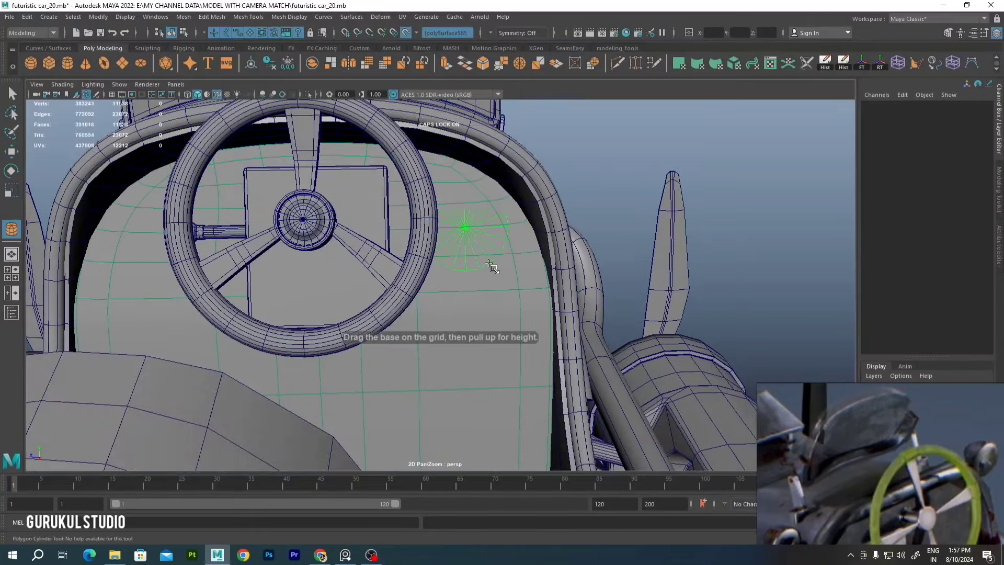
# Draw a cylinder on the dashboard, extruding its top face with insets at 0.5 and 0.833 scale
pyautogui.keyDown('alt'); pyautogui.moveTo(492, 268); pyautogui.dragTo(460, 230); pyautogui.keyUp('alt')
pyautogui.scroll(5, 471, 225)
pyautogui.keyDown('shift'); pyautogui.moveTo(497, 217); pyautogui.dragTo(504, 174, button='right'); pyautogui.keyUp('shift')
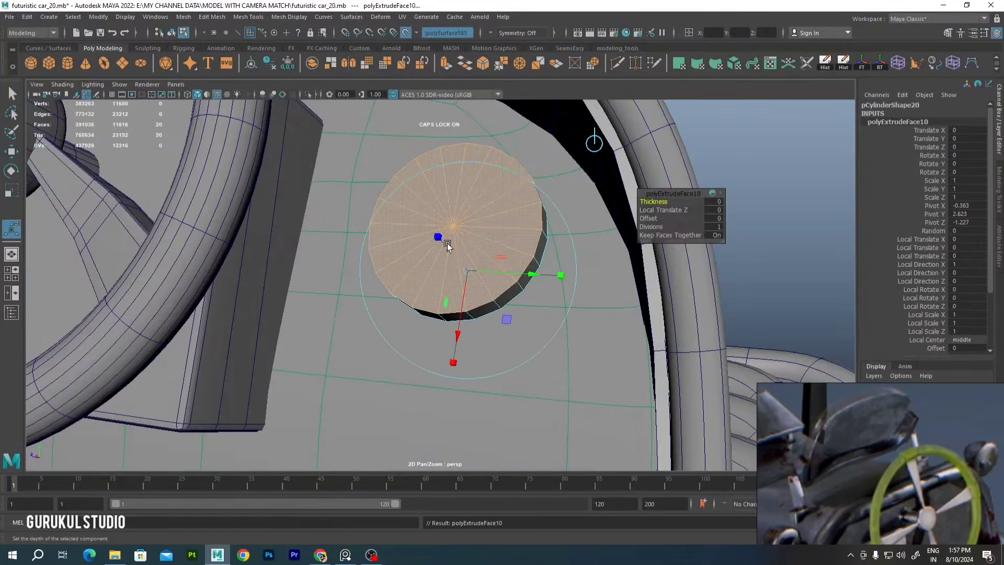
pyautogui.keyDown('alt'); pyautogui.moveTo(461, 267); pyautogui.dragTo(471, 246); pyautogui.keyUp('alt')
pyautogui.keyDown('shift'); pyautogui.moveTo(489, 220); pyautogui.dragTo(491, 183, button='right'); pyautogui.keyUp('shift')
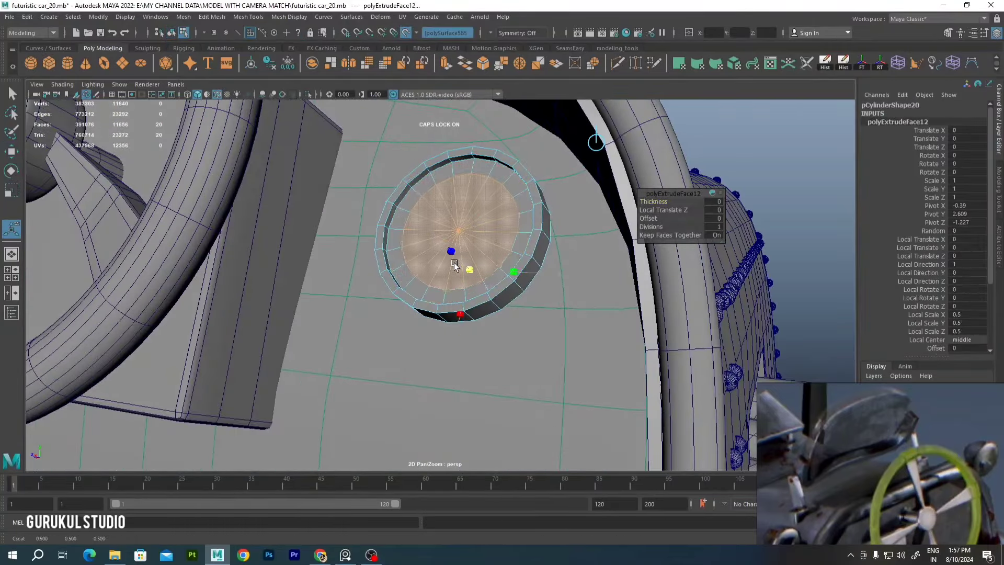
pyautogui.moveTo(427, 222); pyautogui.dragTo(476, 219)
pyautogui.scroll(2, 476, 219)
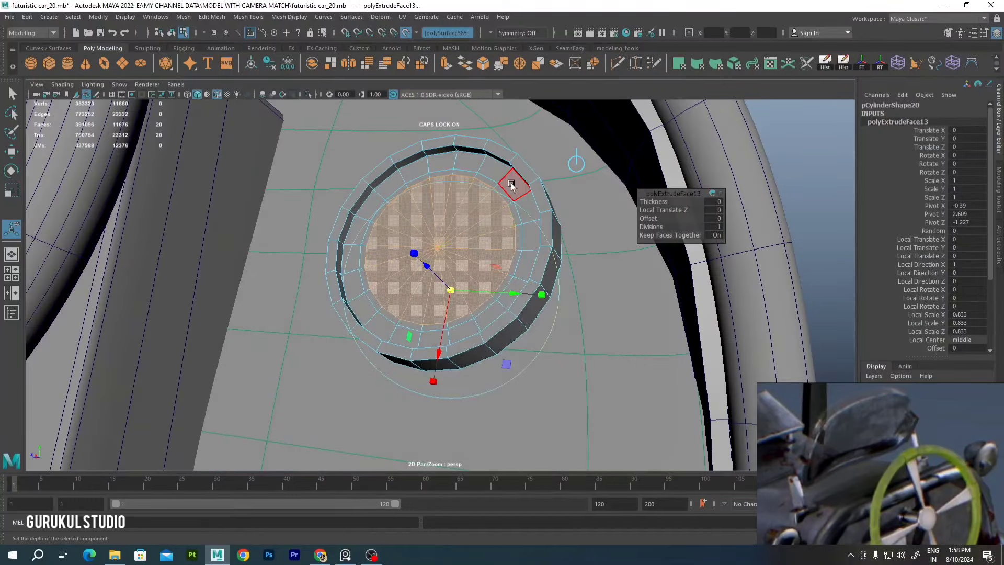
# Bevel the gauge's rim edges to round them off
pyautogui.press('q')
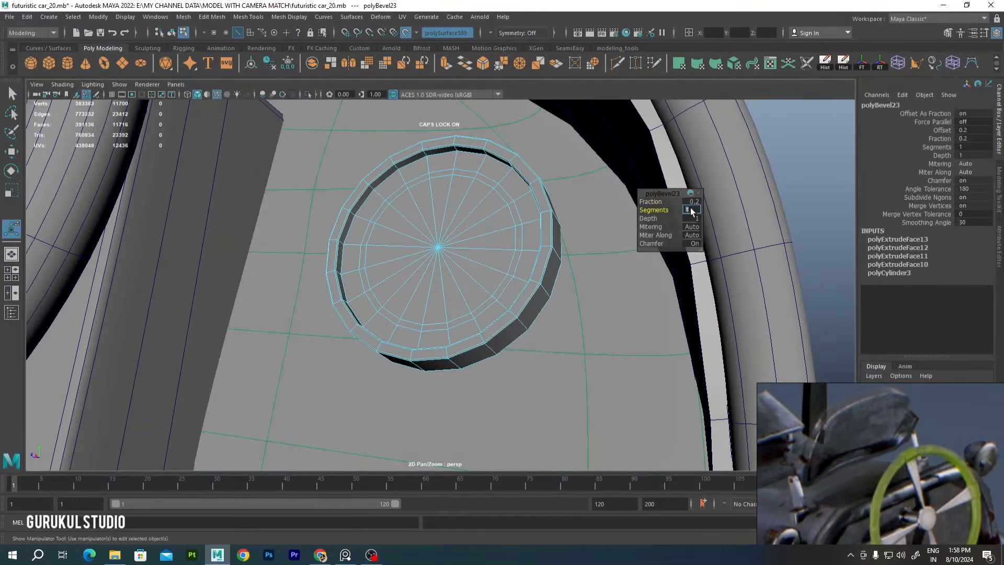
pyautogui.moveTo(470, 181); pyautogui.dragTo(470, 165, button='right')
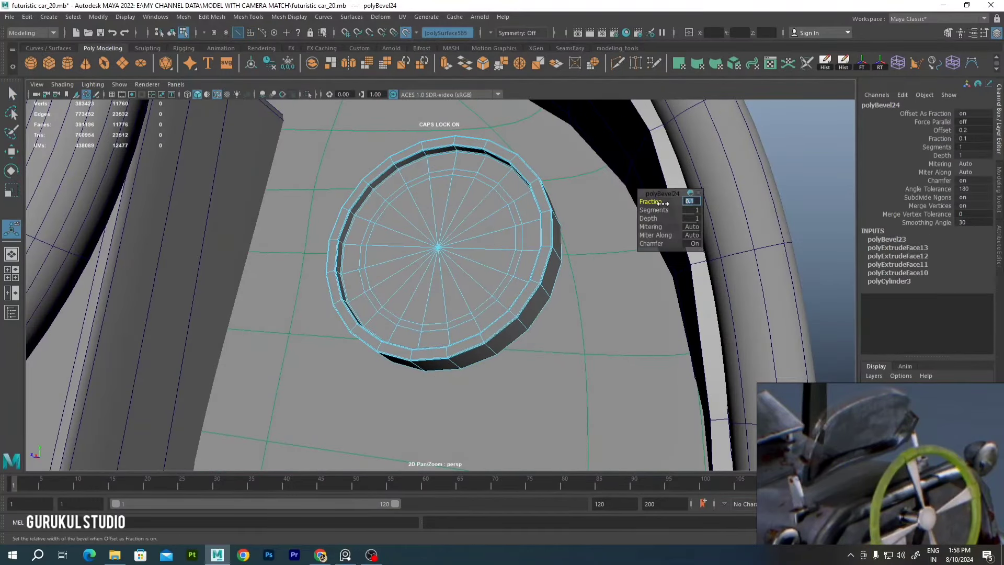
pyautogui.keyDown('alt'); pyautogui.moveTo(479, 199); pyautogui.dragTo(630, 195); pyautogui.keyUp('alt')
pyautogui.hotkey('ctrl', '1')
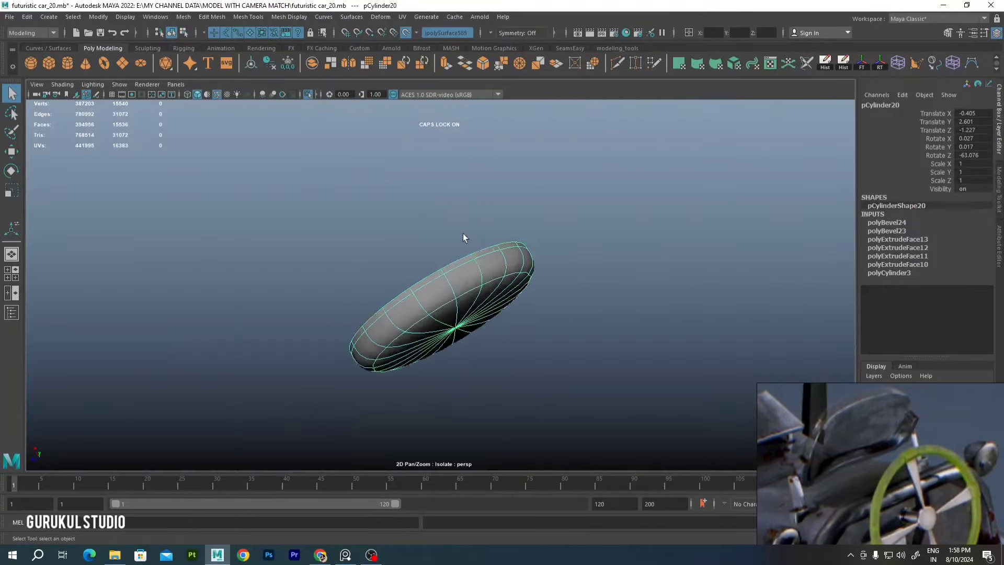
pyautogui.hotkey('ctrl', 'b')
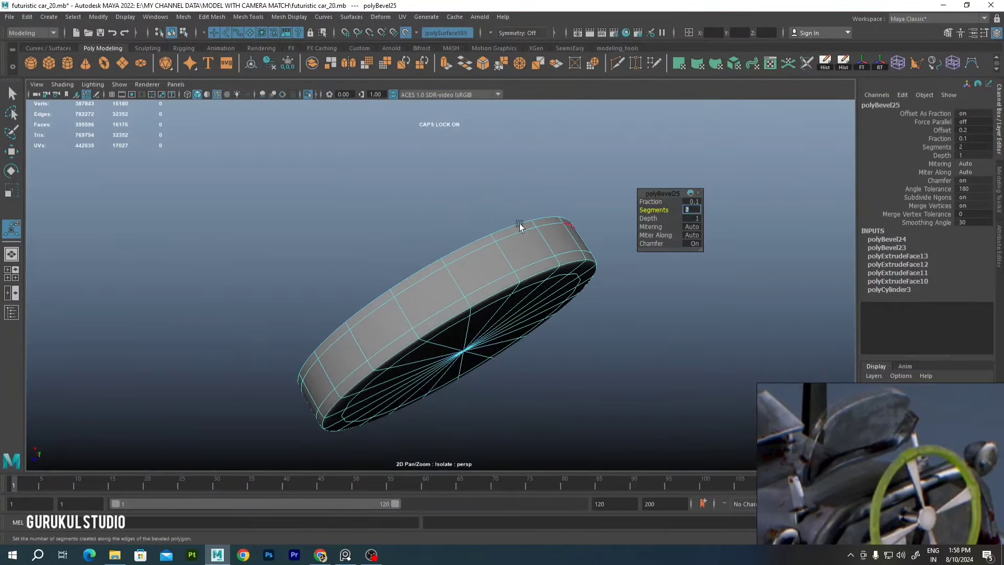
pyautogui.press('F8')
pyautogui.hotkey('ctrl', '1')
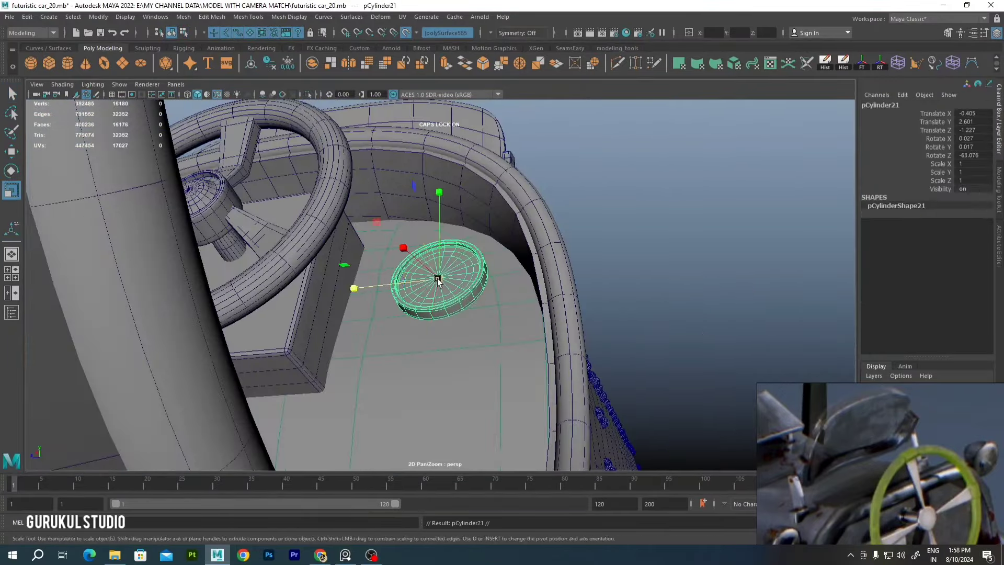
# Scale the gauge to 0.713 and slide it into place on the dashboard
pyautogui.moveTo(437, 280); pyautogui.dragTo(418, 282)
pyautogui.keyDown('alt'); pyautogui.moveTo(419, 283); pyautogui.dragTo(471, 261); pyautogui.keyUp('alt')
pyautogui.press('w')
pyautogui.moveTo(418, 324)
pyautogui.mouseDown()
pyautogui.moveTo(409, 426)
pyautogui.moveTo(381, 302)
pyautogui.moveTo(361, 303)
pyautogui.mouseUp()
pyautogui.moveTo(361, 302)
pyautogui.keyDown('alt'); pyautogui.mouseDown()
pyautogui.moveTo(403, 320)
pyautogui.moveTo(332, 291)
pyautogui.moveTo(385, 287)
pyautogui.mouseUp(); pyautogui.keyUp('alt')
# Rotate the gauges around the wheel and zoom out to view the whole car
pyautogui.press('e')
pyautogui.click(450, 259)
pyautogui.moveTo(449, 259)
pyautogui.keyDown('alt'); pyautogui.mouseDown()
pyautogui.moveTo(444, 231)
pyautogui.moveTo(616, 291)
pyautogui.moveTo(462, 278)
pyautogui.mouseUp(); pyautogui.keyUp('alt')
pyautogui.keyDown('alt'); pyautogui.moveTo(195, 251); pyautogui.dragTo(514, 254); pyautogui.keyUp('alt')
# Preview the mesh smoothed and bring the dashboard and side panel into view
pyautogui.press('3')
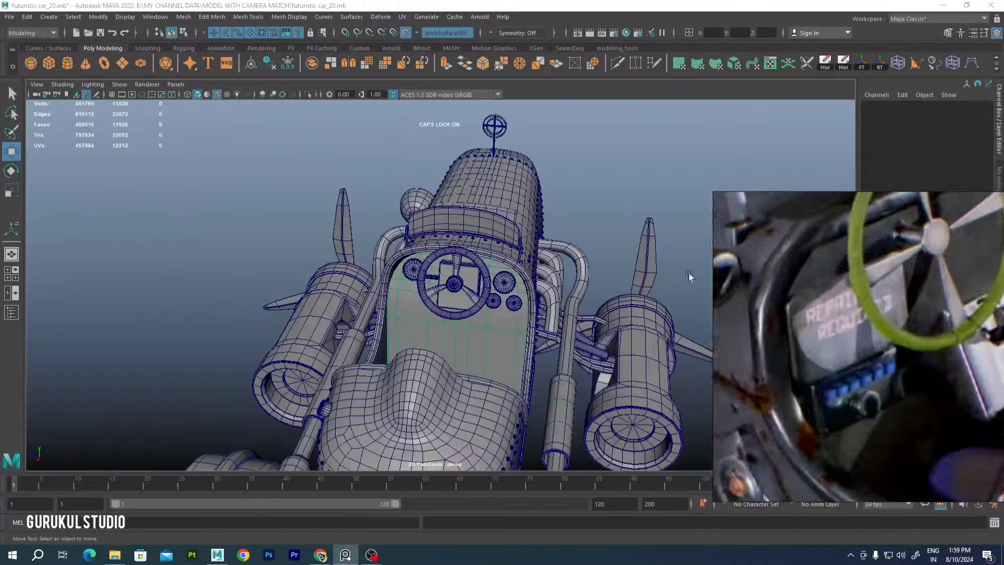
pyautogui.scroll(5, 426, 253)
pyautogui.scroll(5, 426, 253)
pyautogui.scroll(3, 383, 251)
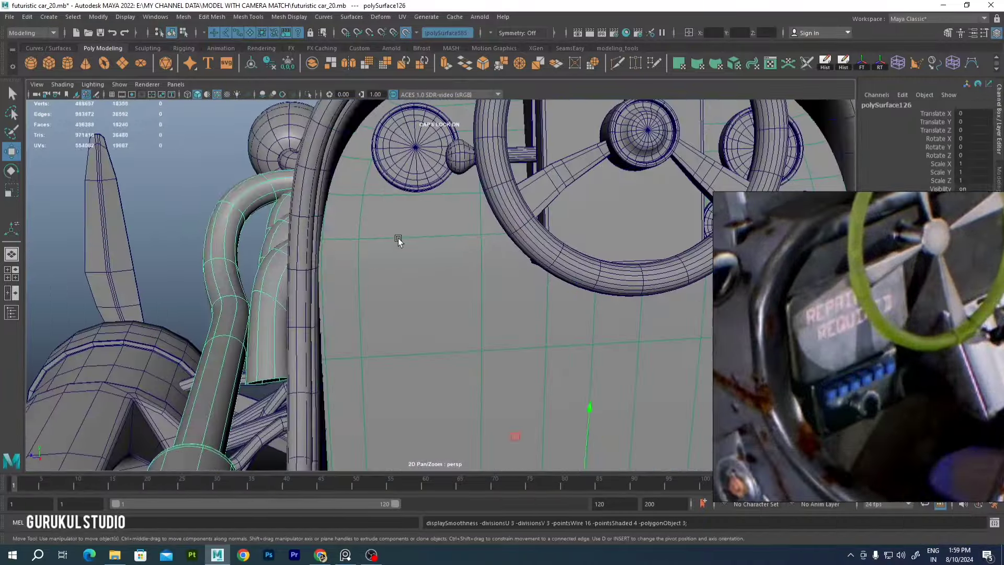
pyautogui.moveTo(408, 219)
pyautogui.keyDown('alt'); pyautogui.mouseDown()
pyautogui.moveTo(452, 277)
pyautogui.moveTo(432, 316)
pyautogui.moveTo(399, 276)
pyautogui.mouseUp(); pyautogui.keyUp('alt')
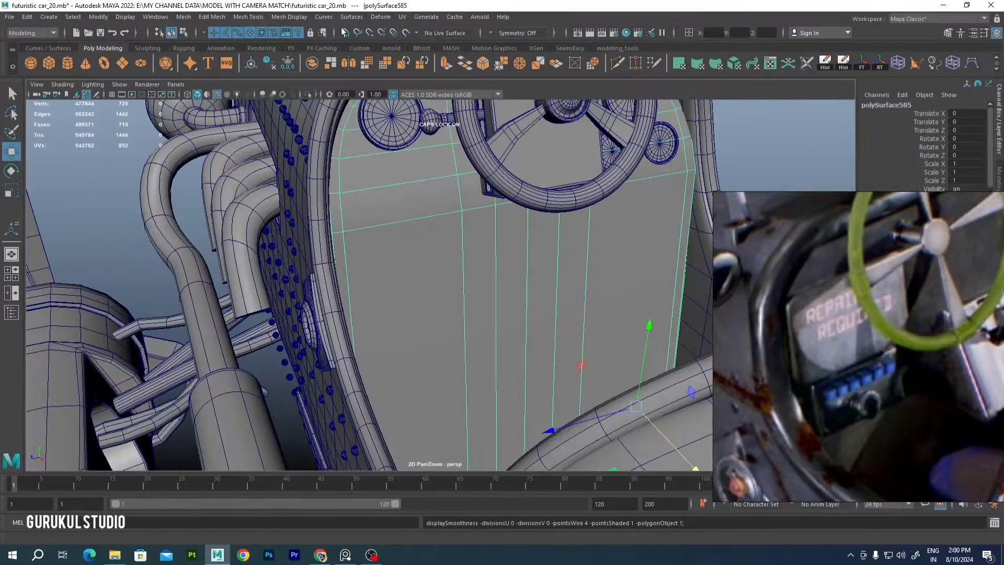
# Add edge loops to the side panel and extrude the separated panel face into a box
pyautogui.keyDown('shift'); pyautogui.moveTo(413, 198); pyautogui.dragTo(435, 230, button='right'); pyautogui.keyUp('shift')
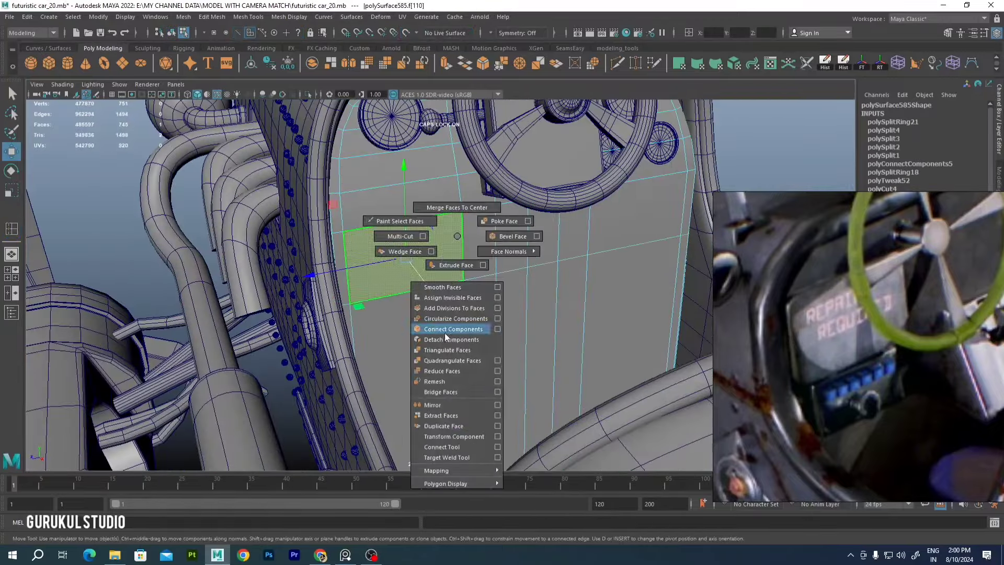
pyautogui.click(445, 330)
pyautogui.keyDown('alt'); pyautogui.moveTo(448, 255); pyautogui.dragTo(694, 191); pyautogui.keyUp('alt')
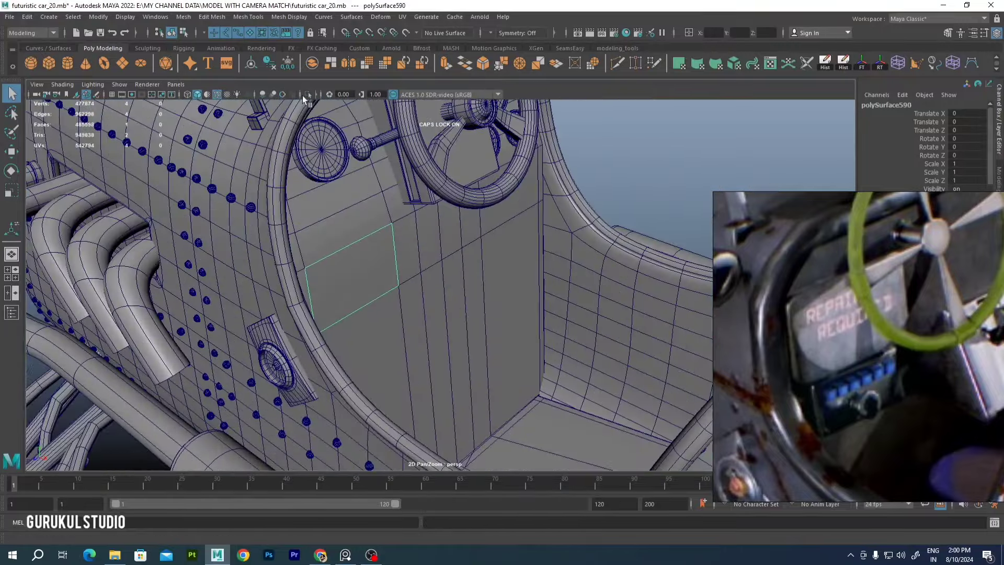
pyautogui.click(304, 95)
pyautogui.hotkey('ctrl', 'e')
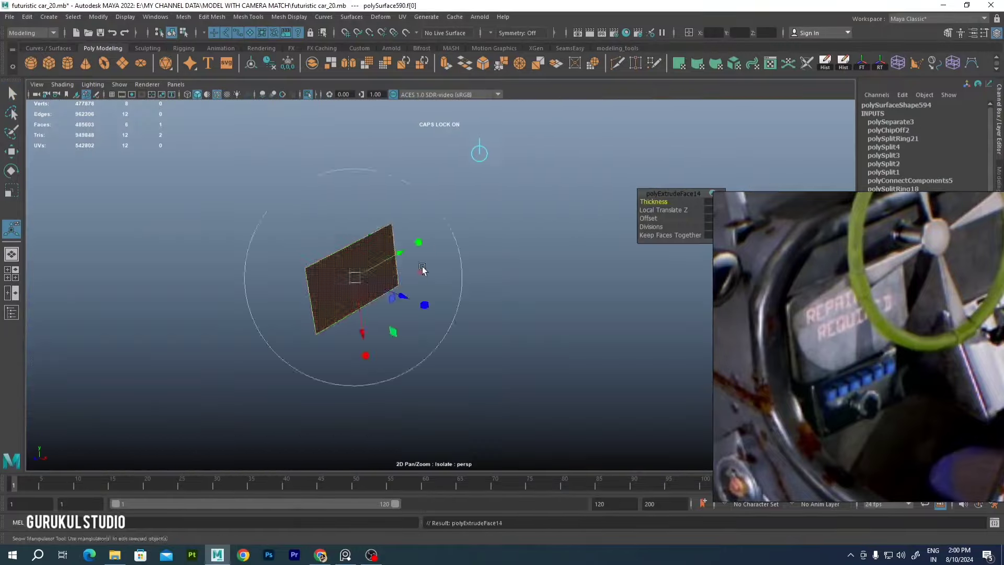
pyautogui.click(307, 95)
# Bevel the display box's top edges
pyautogui.click(375, 252)
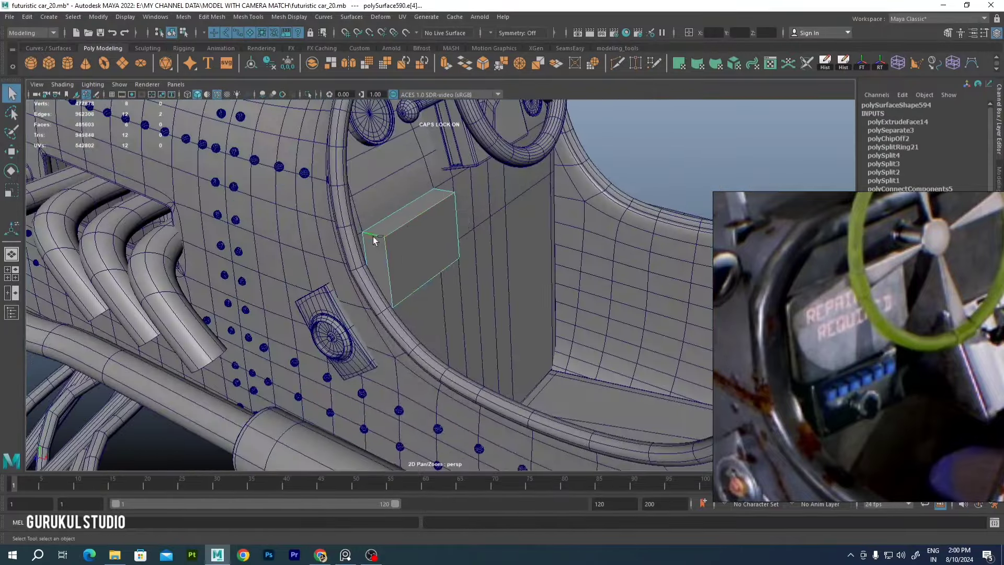
pyautogui.keyDown('alt'); pyautogui.moveTo(433, 192); pyautogui.dragTo(358, 286); pyautogui.keyUp('alt')
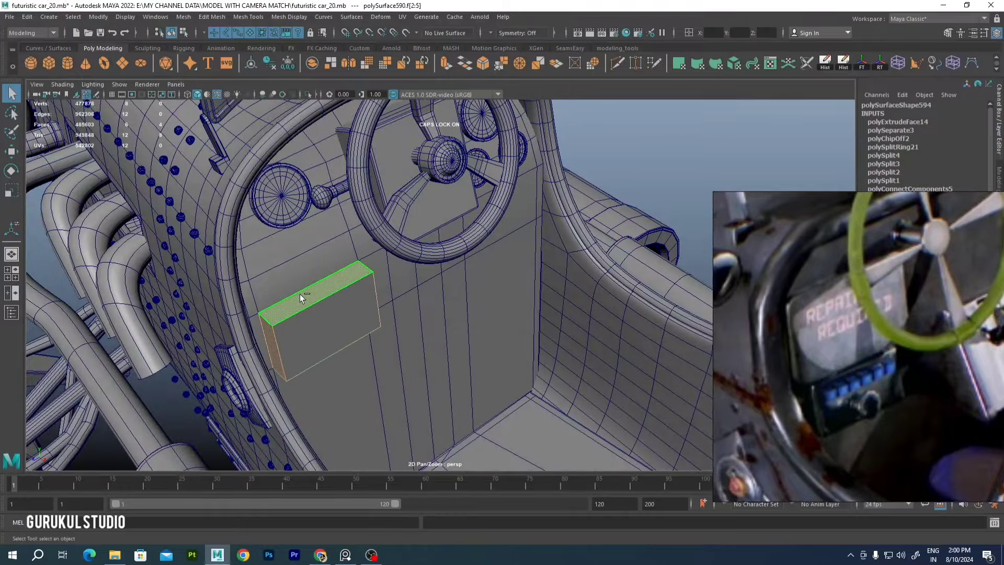
pyautogui.hotkey('ctrl', 'b')
pyautogui.keyDown('alt'); pyautogui.moveTo(299, 294); pyautogui.dragTo(362, 282); pyautogui.keyUp('alt')
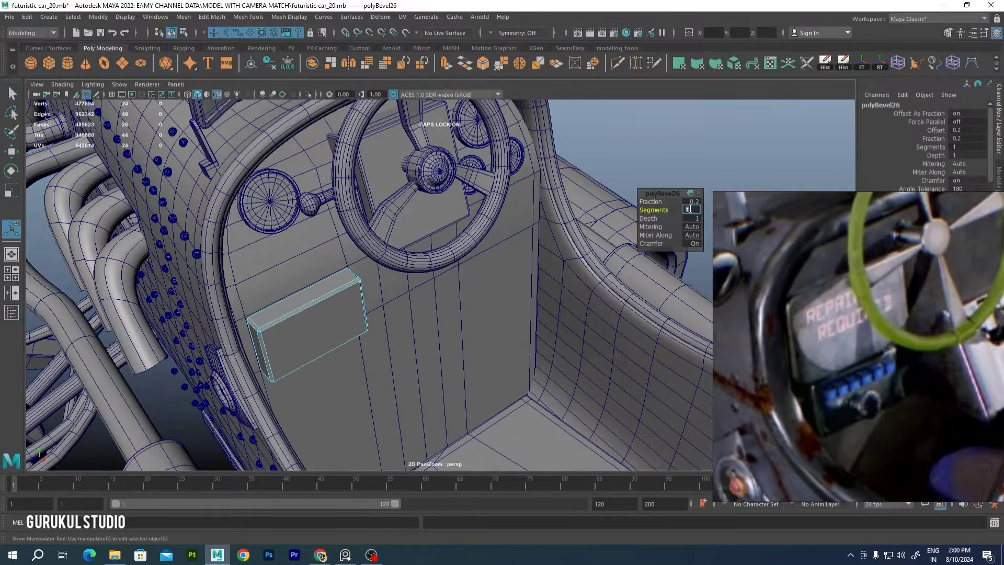
pyautogui.press('q')
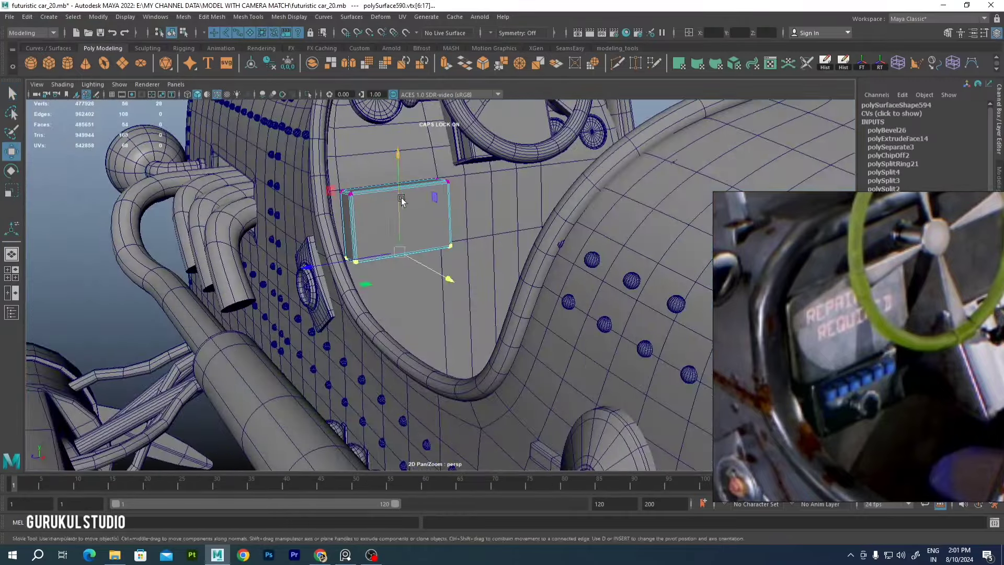
pyautogui.keyDown('alt'); pyautogui.moveTo(401, 200); pyautogui.dragTo(445, 248); pyautogui.keyUp('alt')
pyautogui.scroll(3, 445, 247)
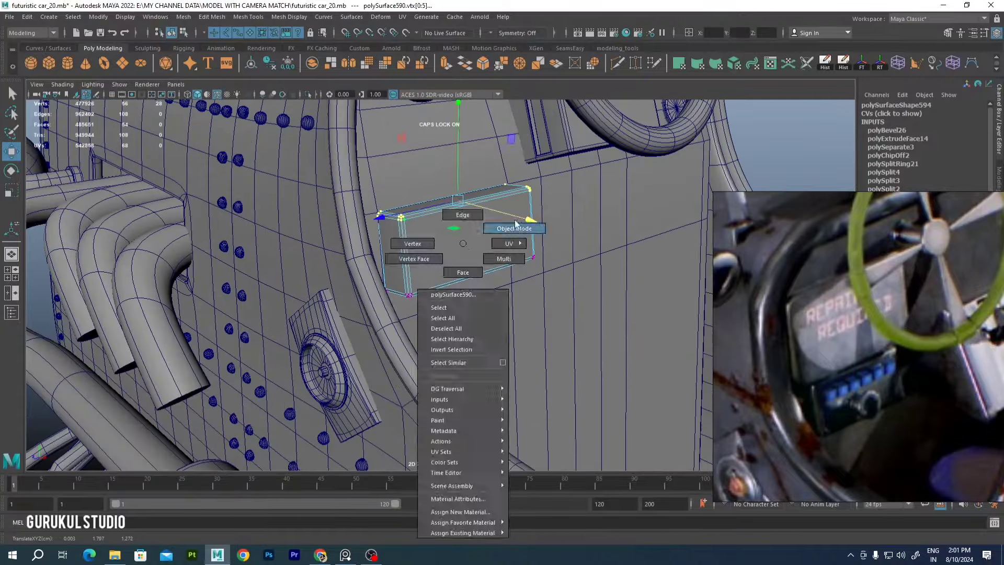
# In front view, draw a small cylinder on the body beside the cockpit opening
pyautogui.press('space')
pyautogui.press('space')
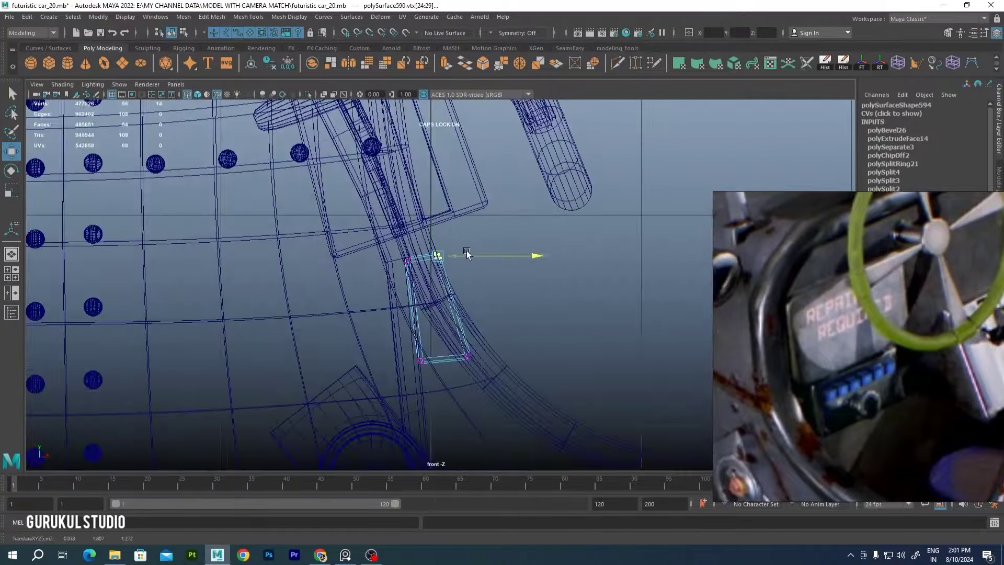
pyautogui.press('space')
pyautogui.press('space')
pyautogui.scroll(-5, 465, 256)
pyautogui.scroll(5, 463, 258)
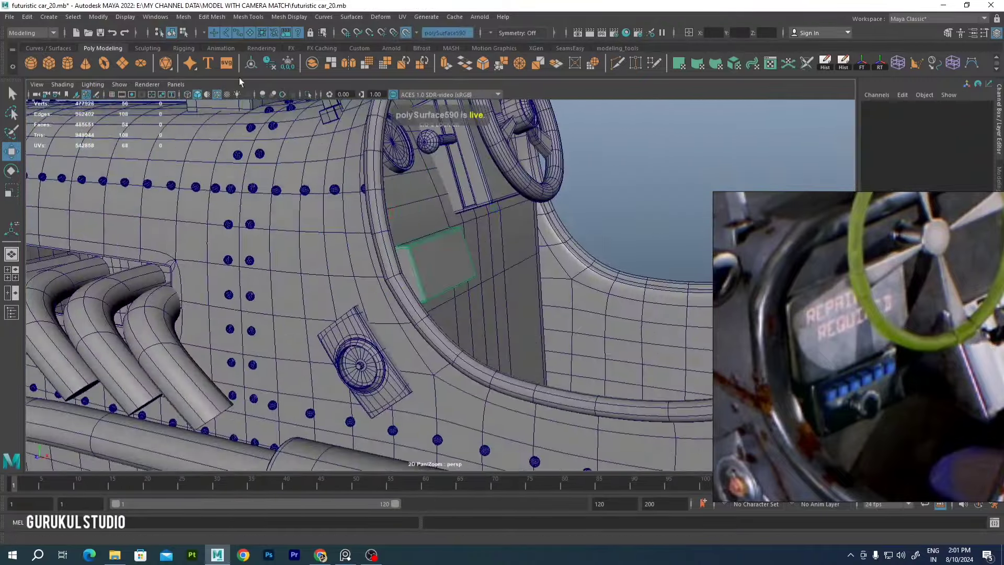
pyautogui.click(67, 63)
pyautogui.moveTo(360, 275); pyautogui.dragTo(586, 238)
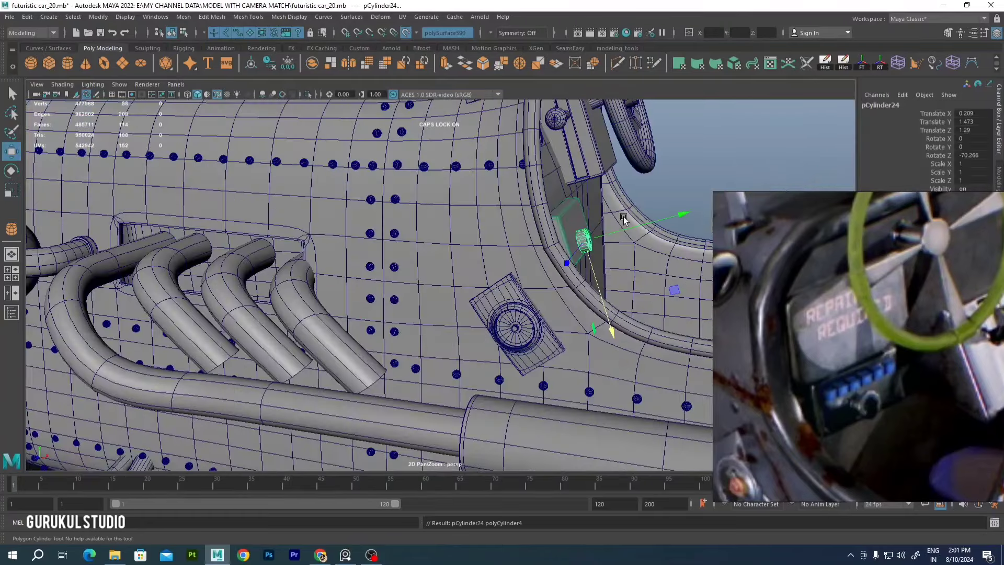
# Bevel the cockpit back panel edges with Fraction 0.5 and 2 segments, then deselect
pyautogui.press('f')
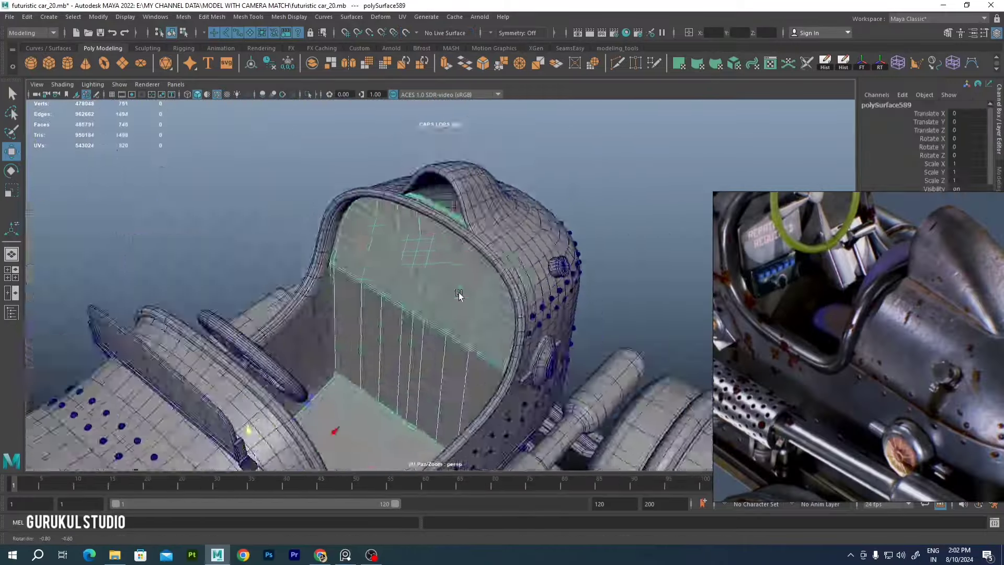
pyautogui.moveTo(459, 290)
pyautogui.keyDown('alt'); pyautogui.mouseDown()
pyautogui.moveTo(606, 180)
pyautogui.moveTo(333, 262)
pyautogui.mouseUp(); pyautogui.keyUp('alt')
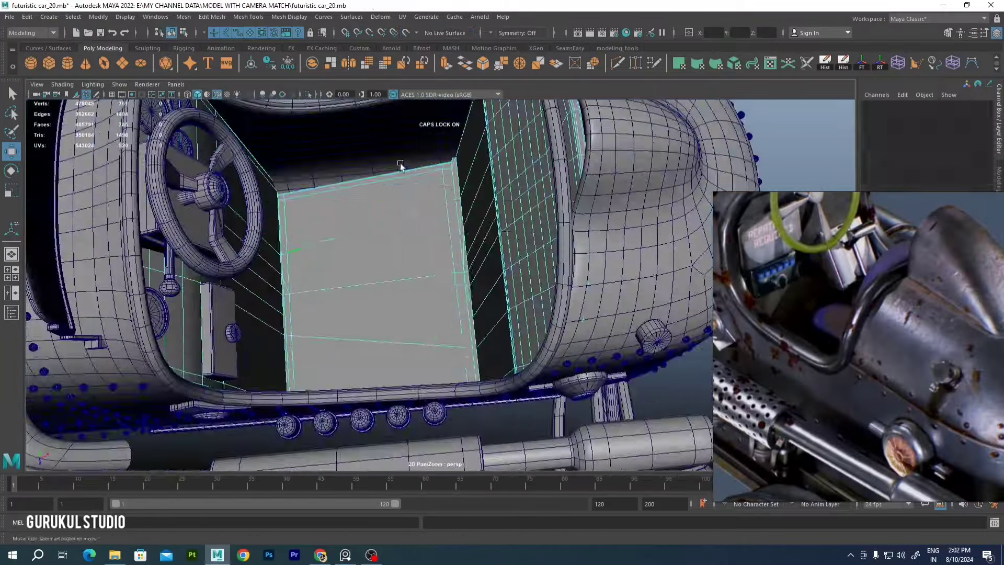
pyautogui.keyDown('shift'); pyautogui.moveTo(387, 235); pyautogui.dragTo(448, 231, button='right'); pyautogui.keyUp('shift')
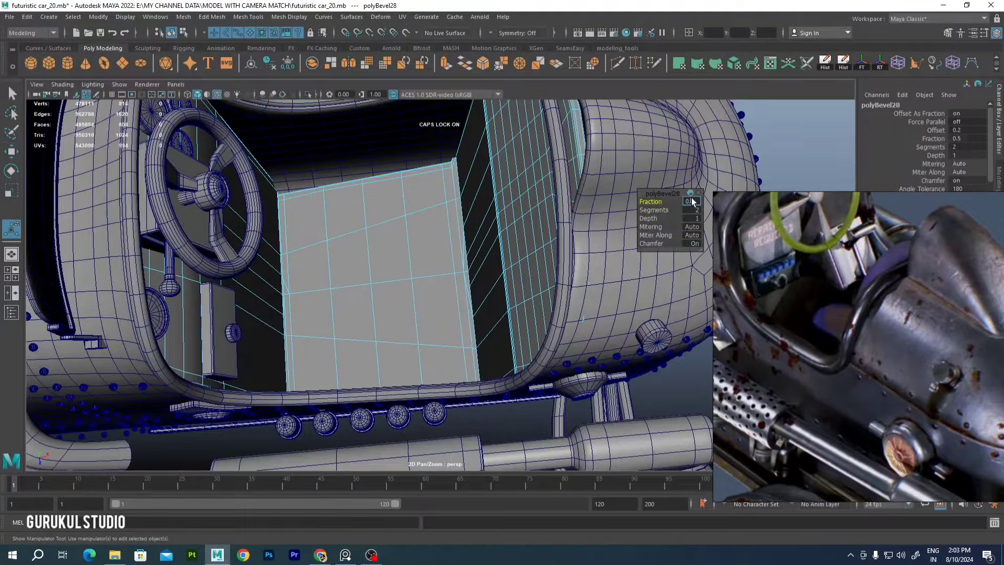
pyautogui.press('q')
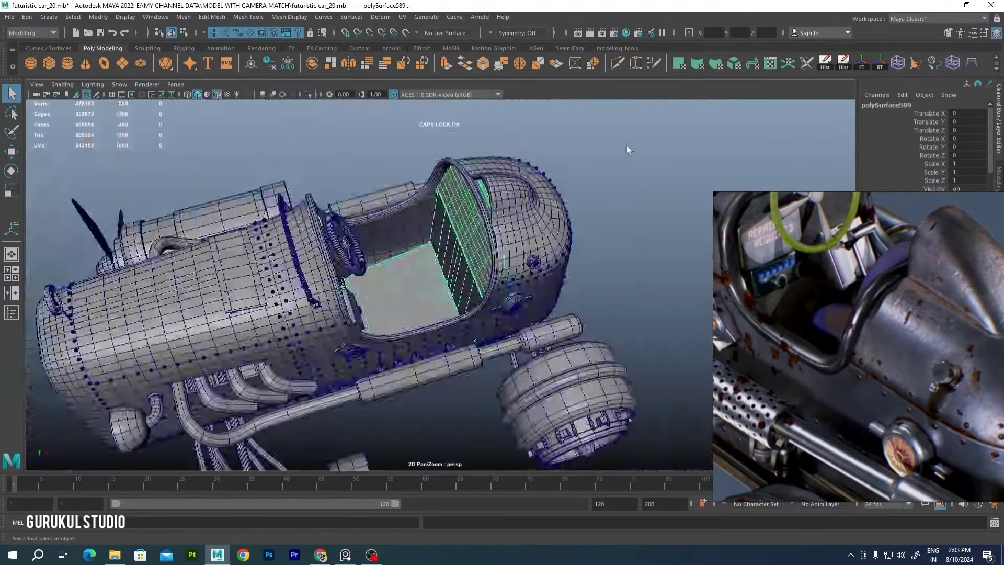
pyautogui.click(627, 146)
pyautogui.moveTo(626, 145)
pyautogui.keyDown('alt'); pyautogui.mouseDown()
pyautogui.moveTo(457, 179)
pyautogui.moveTo(807, 312)
pyautogui.mouseUp(); pyautogui.keyUp('alt')
# Select the cockpit rear wall faces and extract them into a separate piece
pyautogui.scroll(-3, 807, 312)
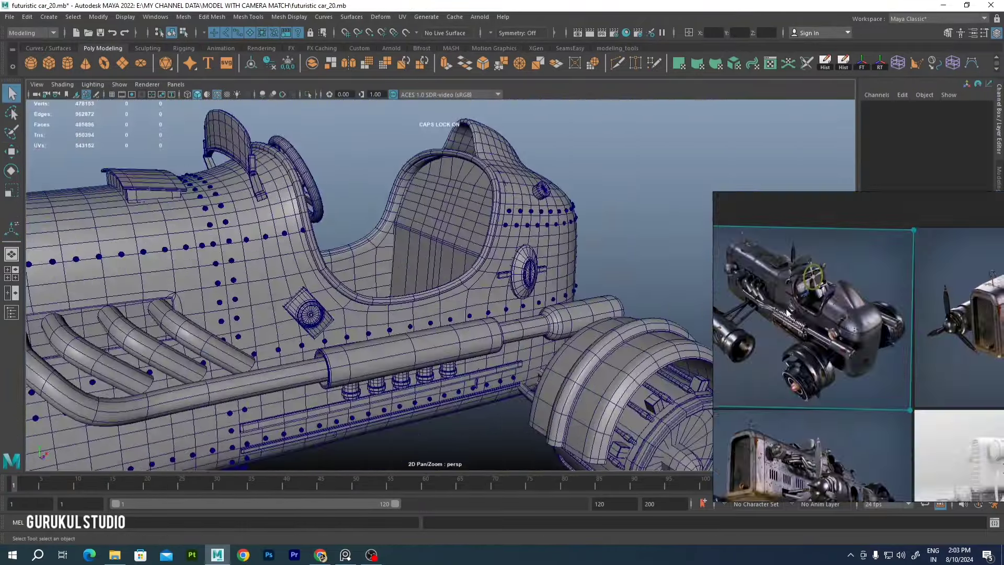
pyautogui.scroll(5, 432, 280)
pyautogui.click(315, 112)
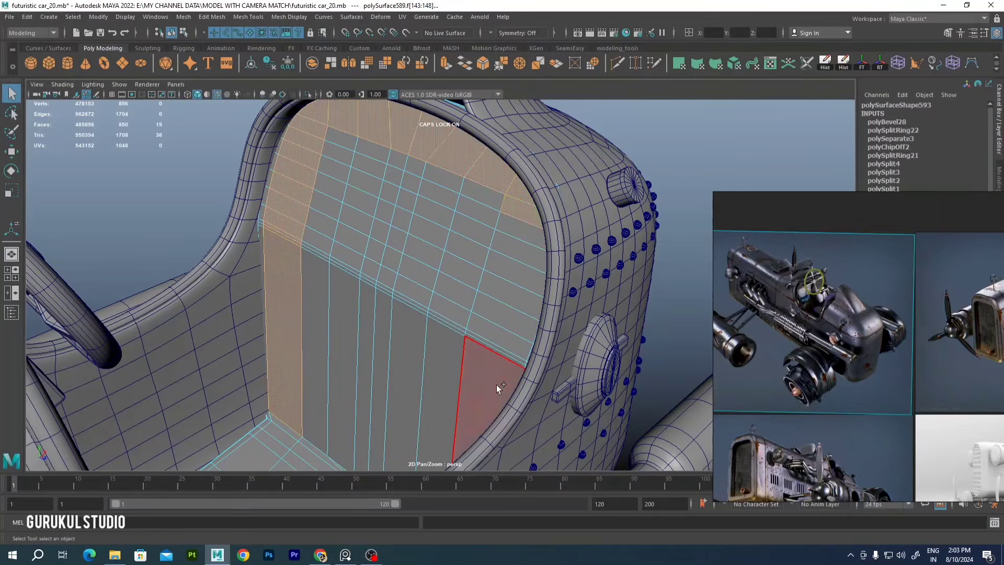
pyautogui.keyDown('shift'); pyautogui.moveTo(497, 387); pyautogui.dragTo(332, 253); pyautogui.keyUp('shift')
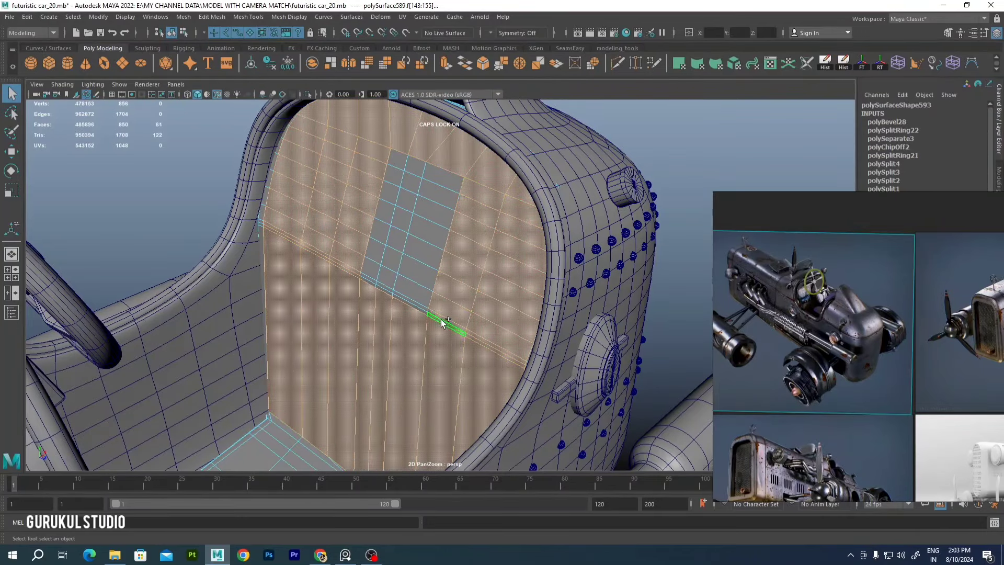
pyautogui.keyDown('shift'); pyautogui.moveTo(416, 210); pyautogui.dragTo(411, 216, button='right'); pyautogui.keyUp('shift')
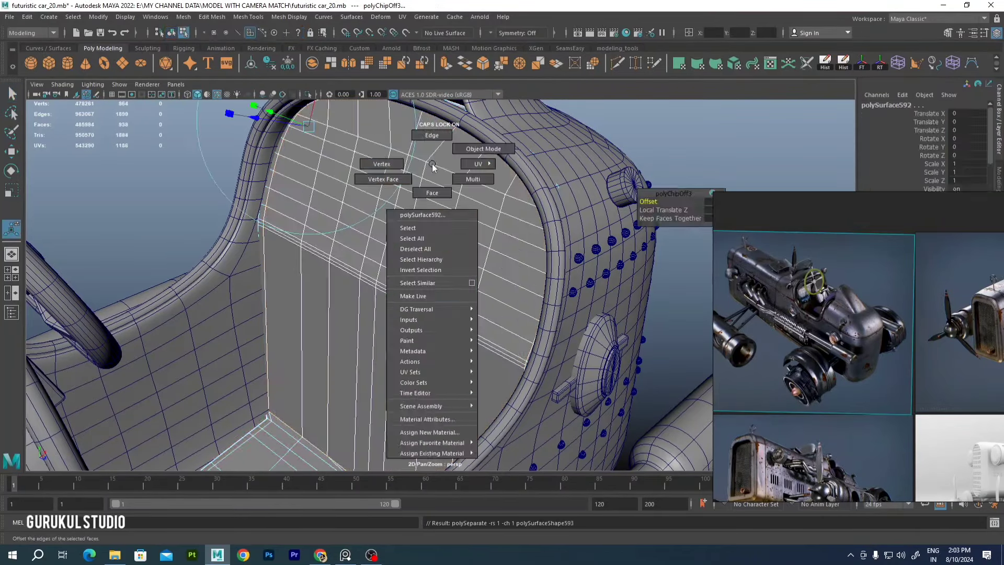
pyautogui.keyDown('alt'); pyautogui.moveTo(411, 217); pyautogui.dragTo(443, 214); pyautogui.keyUp('alt')
# Isolate the extracted panel and even out its edge flow
pyautogui.hotkey('ctrl', '1')
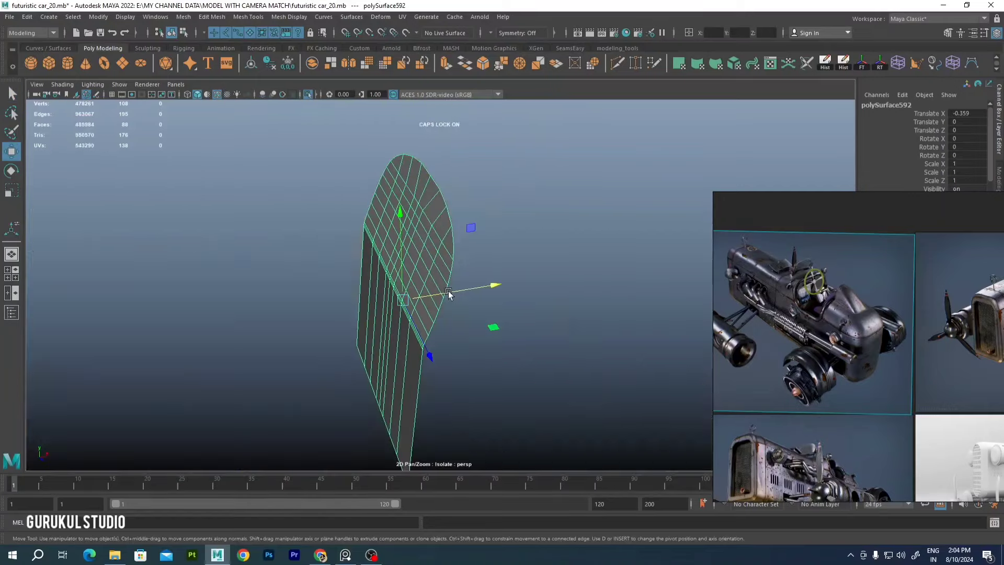
pyautogui.scroll(5, 441, 246)
pyautogui.keyDown('alt'); pyautogui.moveTo(492, 192); pyautogui.dragTo(410, 224); pyautogui.keyUp('alt')
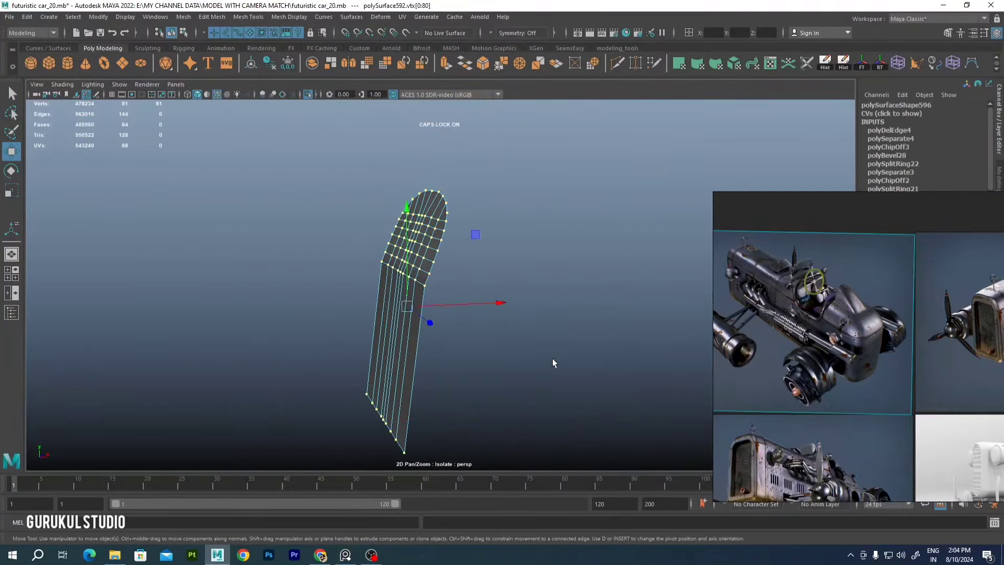
pyautogui.keyDown('alt'); pyautogui.moveTo(554, 362); pyautogui.dragTo(355, 297); pyautogui.keyUp('alt')
pyautogui.scroll(3, 355, 297)
pyautogui.keyDown('shift'); pyautogui.moveTo(426, 251); pyautogui.dragTo(413, 324, button='right'); pyautogui.keyUp('shift')
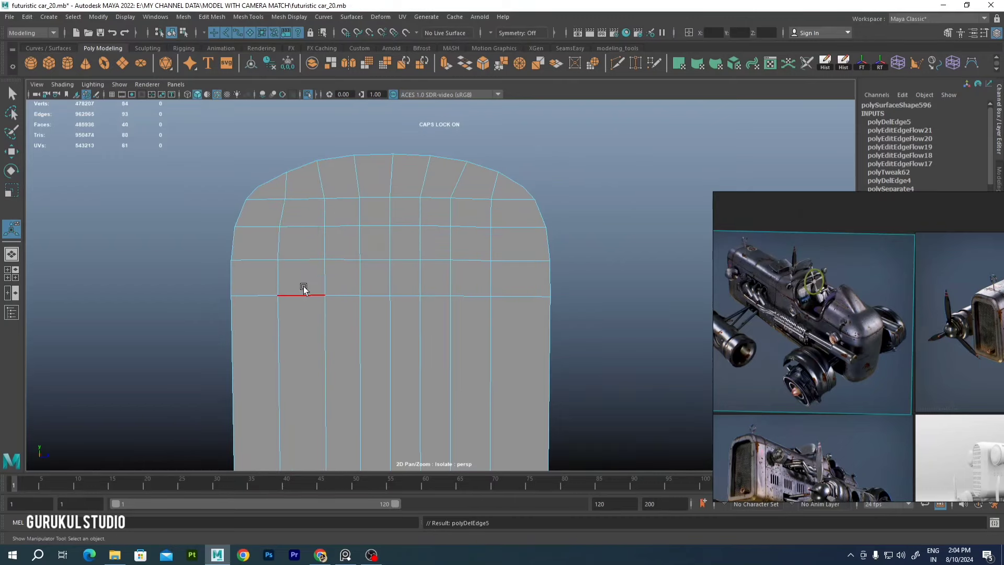
# Extrude the panel into a thick backrest slab
pyautogui.keyDown('alt'); pyautogui.moveTo(411, 221); pyautogui.dragTo(421, 242); pyautogui.keyUp('alt')
pyautogui.hotkey('ctrl', 'F11')
pyautogui.hotkey('ctrl', 'e')
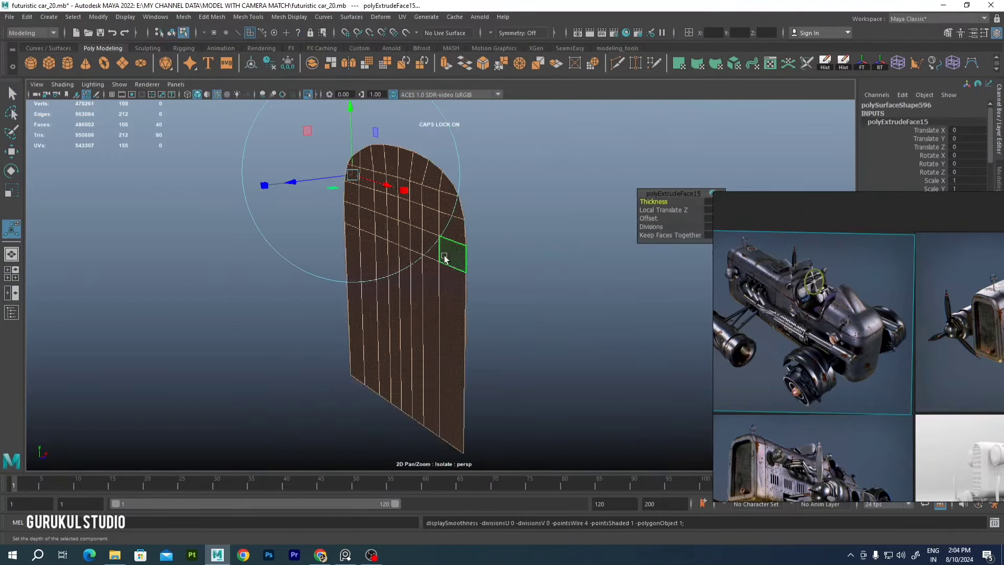
pyautogui.press('q')
pyautogui.keyDown('alt'); pyautogui.moveTo(263, 192); pyautogui.dragTo(523, 202); pyautogui.keyUp('alt')
# Bevel the slab's side edge loop and slide an edge to shape it
pyautogui.doubleClick(457, 204)
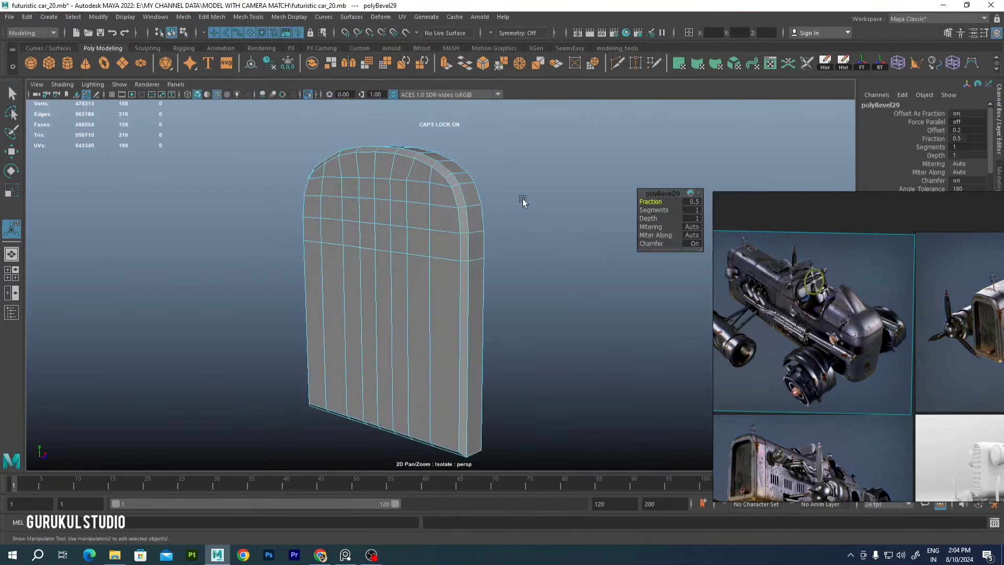
pyautogui.press('t')
pyautogui.moveTo(455, 210)
pyautogui.keyDown('alt'); pyautogui.mouseDown()
pyautogui.moveTo(392, 156)
pyautogui.moveTo(505, 219)
pyautogui.moveTo(388, 225)
pyautogui.moveTo(479, 292)
pyautogui.moveTo(590, 242)
pyautogui.moveTo(422, 221)
pyautogui.moveTo(509, 258)
pyautogui.mouseUp(); pyautogui.keyUp('alt')
pyautogui.press('q')
pyautogui.moveTo(509, 258); pyautogui.dragTo(400, 201, button='right')
pyautogui.keyDown('shift'); pyautogui.moveTo(448, 255); pyautogui.dragTo(394, 334, button='right'); pyautogui.keyUp('shift')
pyautogui.scroll(3, 399, 248)
pyautogui.scroll(-3, 375, 252)
pyautogui.keyDown('alt'); pyautogui.moveTo(375, 252); pyautogui.dragTo(374, 318); pyautogui.keyUp('alt')
# Select the slab's faces and duplicate the slab as a seat base copy, ready to rotate
pyautogui.press('F11')
pyautogui.click(374, 319)
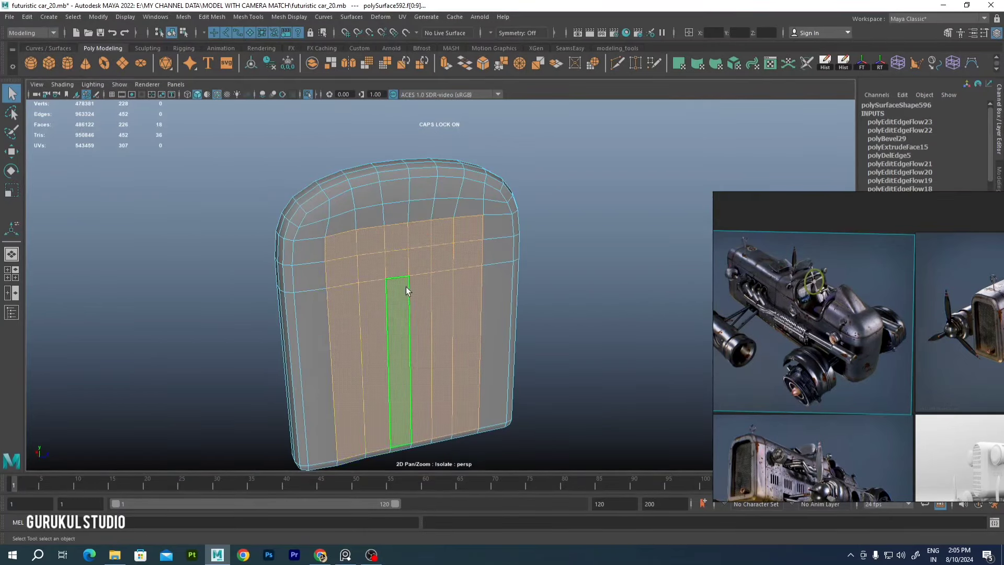
pyautogui.hotkey('shift', '.')
pyautogui.press('F8')
pyautogui.press('w')
pyautogui.moveTo(361, 292)
pyautogui.keyDown('alt'); pyautogui.mouseDown()
pyautogui.moveTo(459, 243)
pyautogui.moveTo(431, 247)
pyautogui.moveTo(449, 235)
pyautogui.moveTo(413, 214)
pyautogui.mouseUp(); pyautogui.keyUp('alt')
pyautogui.click(450, 235)
pyautogui.press('e')
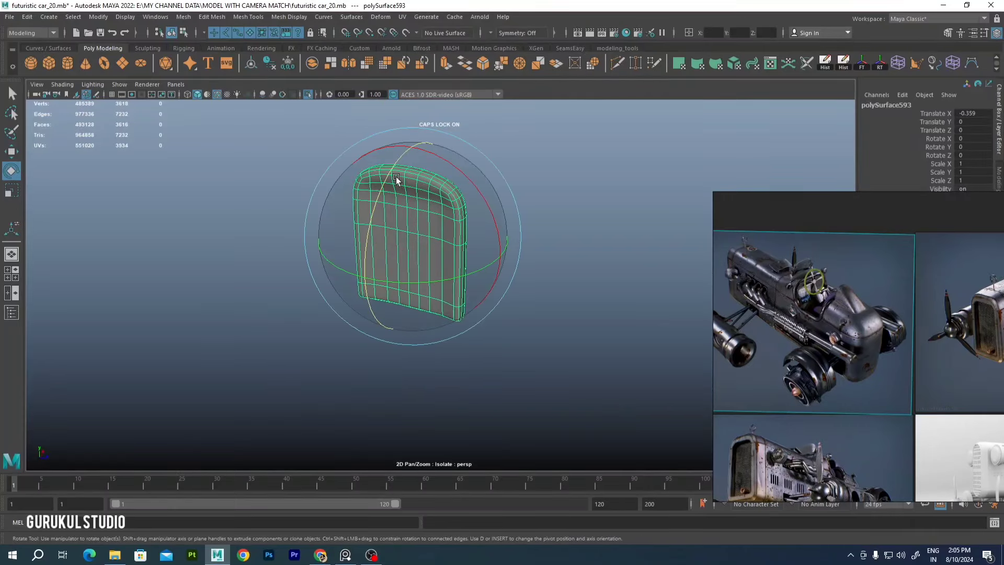
# Lower the rotated copy beneath the backrest to form the seat base
pyautogui.moveTo(469, 167)
pyautogui.keyDown('alt'); pyautogui.mouseDown()
pyautogui.moveTo(366, 212)
pyautogui.moveTo(388, 202)
pyautogui.mouseUp(); pyautogui.keyUp('alt')
pyautogui.press('w')
pyautogui.moveTo(426, 286); pyautogui.dragTo(424, 360)
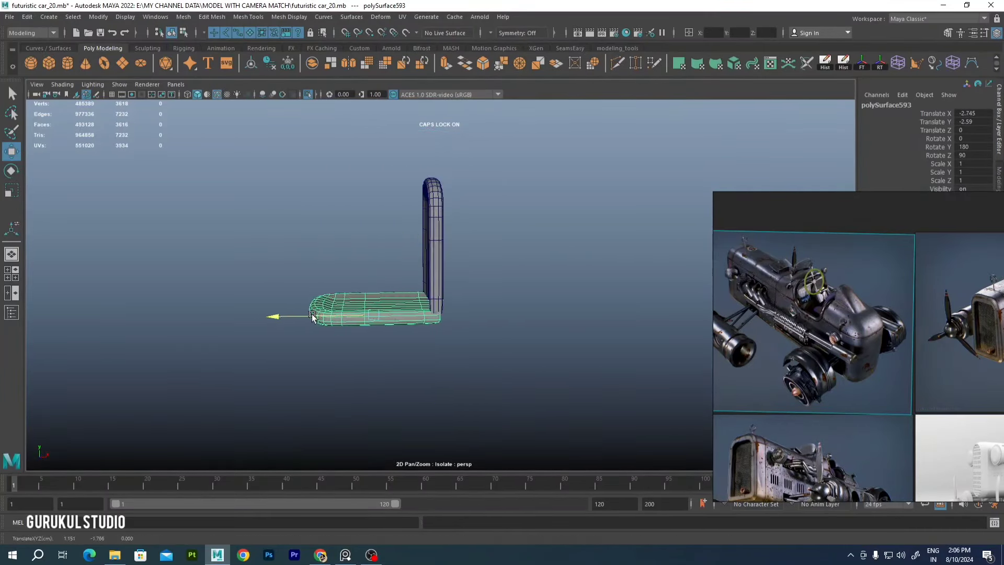
pyautogui.click(432, 266)
pyautogui.keyDown('alt'); pyautogui.moveTo(432, 265); pyautogui.dragTo(333, 196); pyautogui.keyUp('alt')
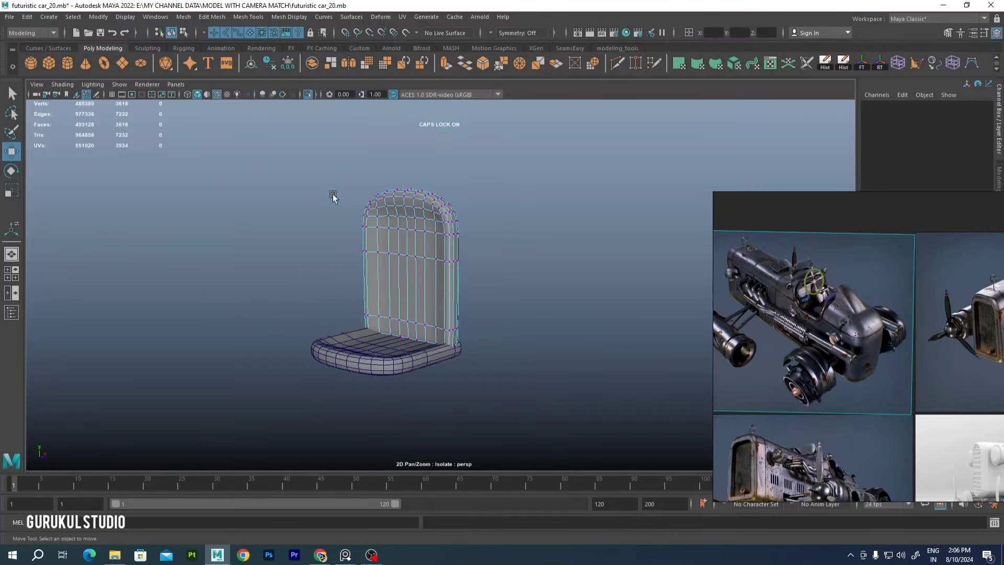
pyautogui.moveTo(368, 403); pyautogui.dragTo(367, 413)
pyautogui.scroll(3, 415, 298)
pyautogui.scroll(3, 414, 298)
# Smooth the seat with the sculpting tools, inspect the backrest, and undo to prepare scaling
pyautogui.click(147, 48)
pyautogui.click(48, 63)
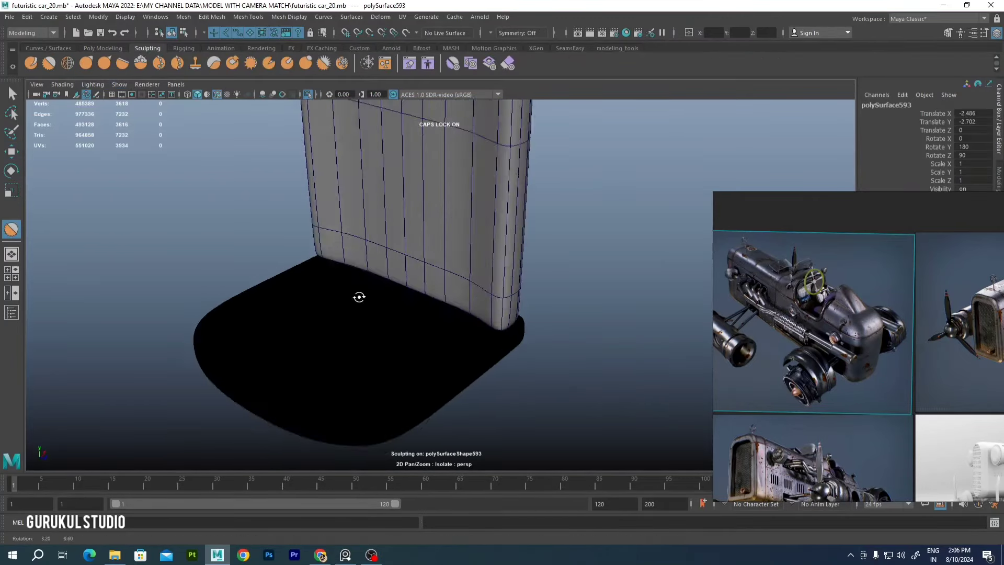
pyautogui.keyDown('alt'); pyautogui.moveTo(380, 328); pyautogui.dragTo(334, 314); pyautogui.keyUp('alt')
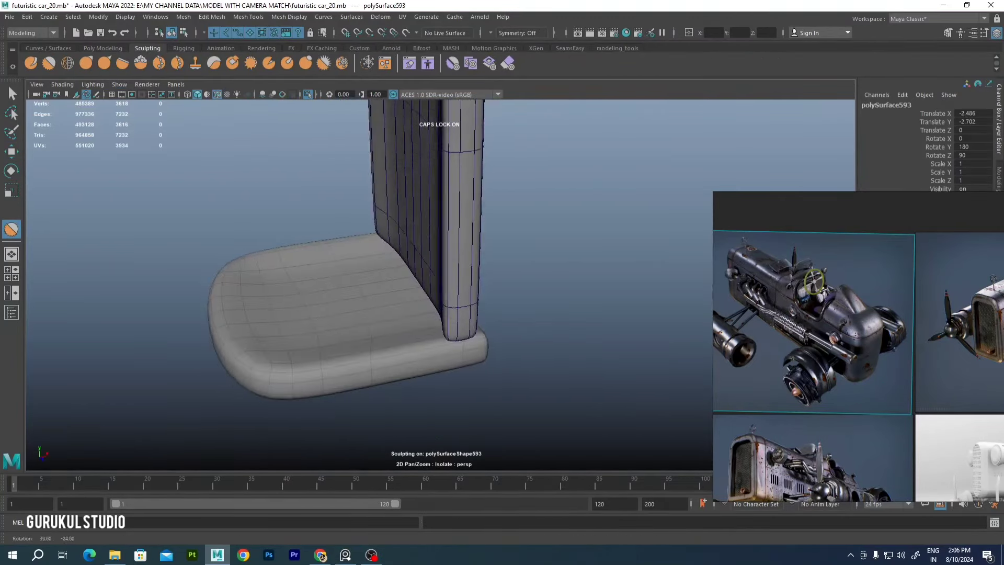
pyautogui.moveTo(362, 249)
pyautogui.keyDown('alt'); pyautogui.mouseDown()
pyautogui.moveTo(370, 310)
pyautogui.moveTo(431, 396)
pyautogui.mouseUp(); pyautogui.keyUp('alt')
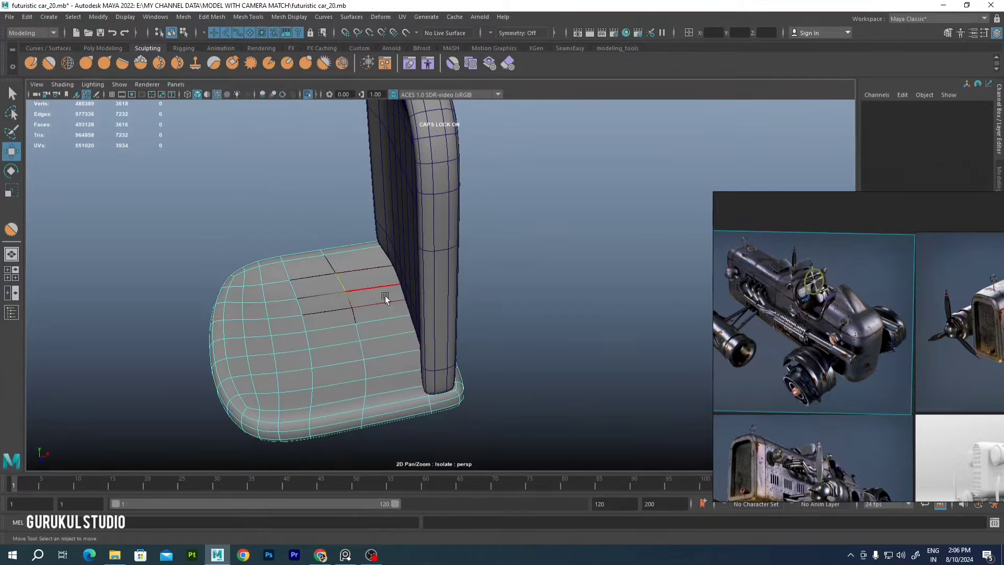
pyautogui.hotkey('ctrl', 'z')
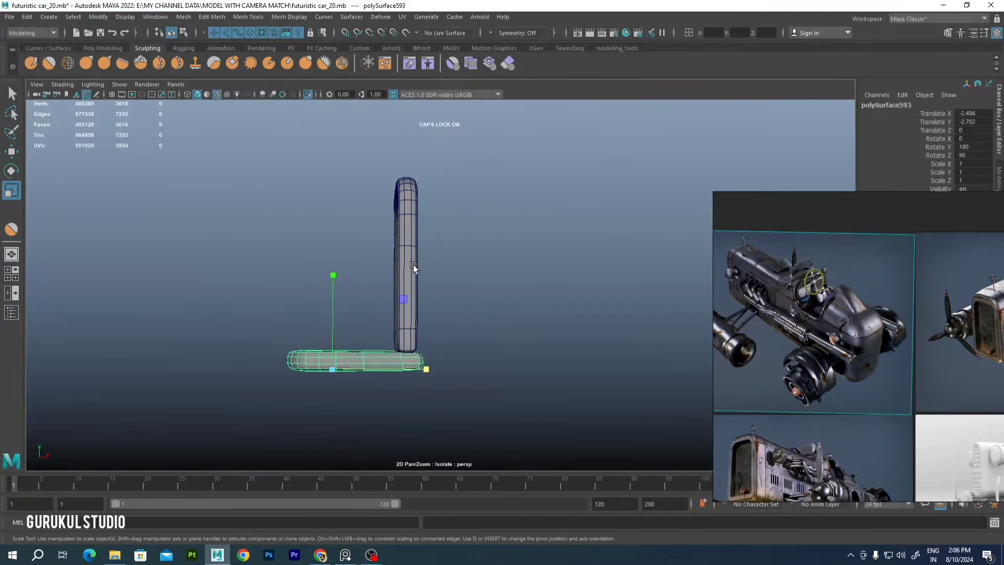
# Zoom onto the cockpit backrest and select its lower vertices, checking the fit in wireframe
pyautogui.click(308, 94)
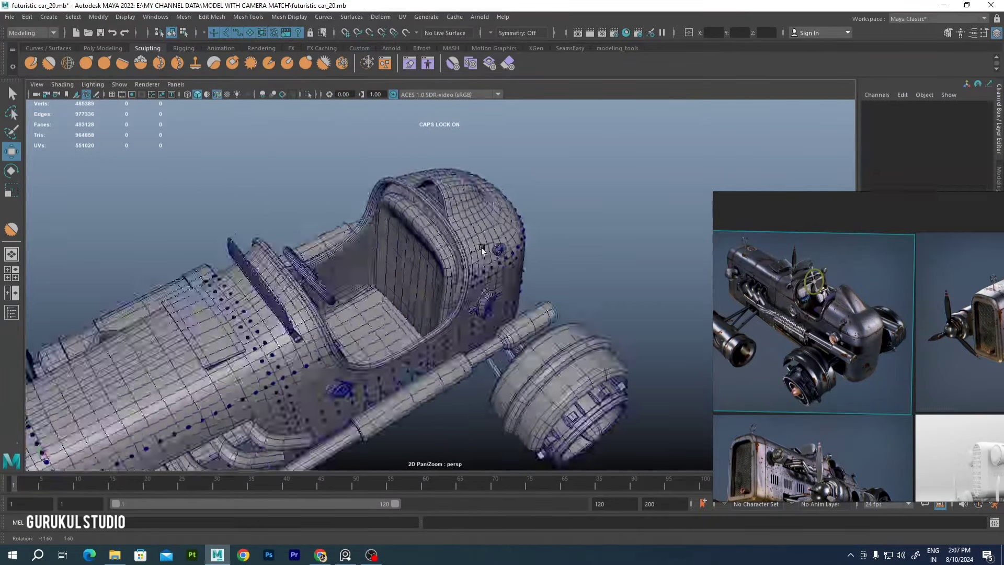
pyautogui.moveTo(481, 247)
pyautogui.keyDown('alt'); pyautogui.mouseDown()
pyautogui.moveTo(326, 382)
pyautogui.moveTo(400, 263)
pyautogui.mouseUp(); pyautogui.keyUp('alt')
pyautogui.press('4')
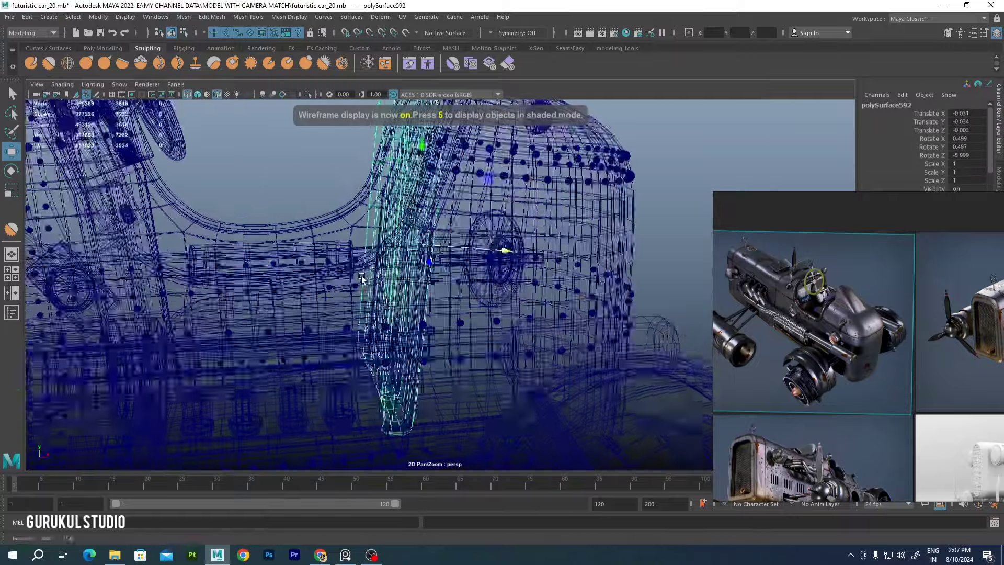
pyautogui.moveTo(381, 269); pyautogui.dragTo(355, 269, button='right')
pyautogui.moveTo(324, 230); pyautogui.dragTo(397, 272)
pyautogui.press('5')
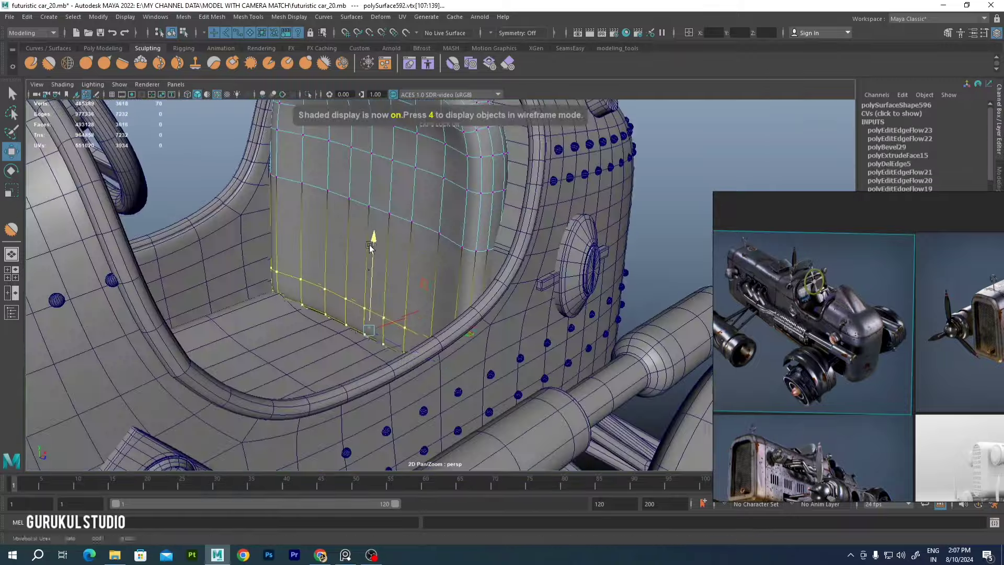
# Select all the seat base vertices and get ready to scale and move the seat
pyautogui.keyDown('alt'); pyautogui.moveTo(397, 272); pyautogui.dragTo(335, 272, button='right'); pyautogui.keyUp('alt')
pyautogui.keyDown('alt'); pyautogui.moveTo(334, 272); pyautogui.dragTo(366, 282); pyautogui.keyUp('alt')
pyautogui.moveTo(449, 220)
pyautogui.mouseDown()
pyautogui.moveTo(355, 302)
pyautogui.moveTo(398, 291)
pyautogui.moveTo(400, 364)
pyautogui.moveTo(493, 221)
pyautogui.moveTo(269, 372)
pyautogui.mouseUp()
pyautogui.press('r')
pyautogui.press('F8')
pyautogui.press('w')
# Add a lattice deformer around the backrest and select its topmost row of points
pyautogui.keyDown('alt'); pyautogui.moveTo(256, 320); pyautogui.dragTo(366, 235); pyautogui.keyUp('alt')
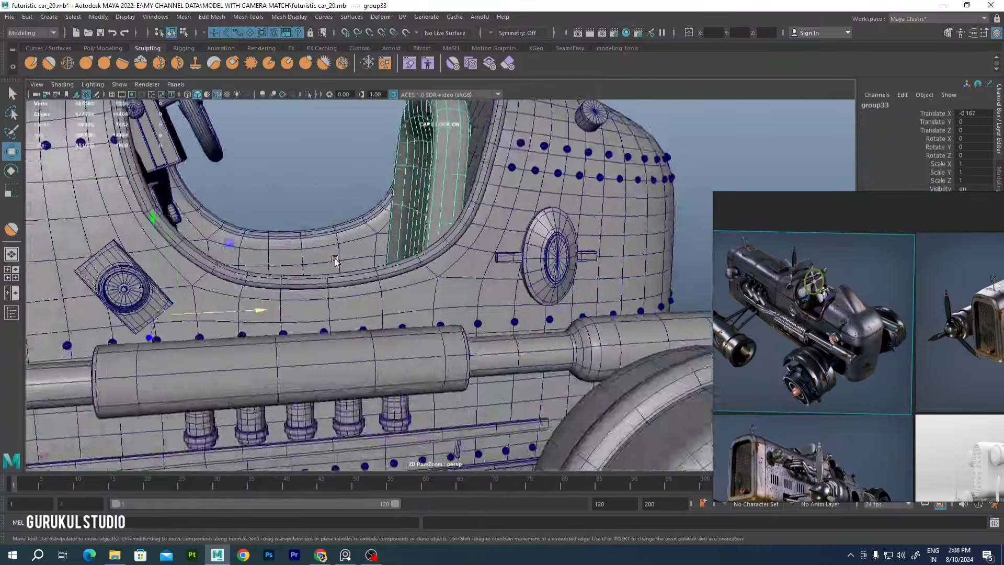
pyautogui.click(380, 235)
pyautogui.moveTo(340, 141); pyautogui.dragTo(449, 172)
pyautogui.moveTo(470, 215)
pyautogui.keyDown('alt'); pyautogui.mouseDown()
pyautogui.moveTo(444, 209)
pyautogui.moveTo(418, 183)
pyautogui.moveTo(423, 171)
pyautogui.moveTo(458, 396)
pyautogui.moveTo(381, 280)
pyautogui.mouseUp(); pyautogui.keyUp('alt')
# Step the lattice row selection down the backrest, checking it in the wireframe and four-view layouts
pyautogui.press('4')
pyautogui.press('space')
pyautogui.press('space')
pyautogui.press('space')
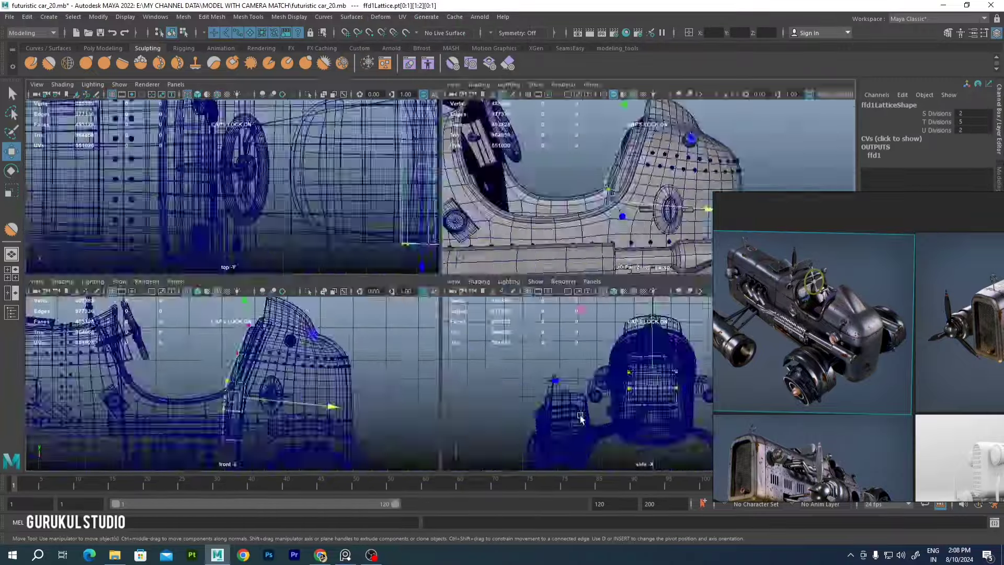
pyautogui.press('space')
pyautogui.press('space')
pyautogui.press('space')
pyautogui.moveTo(554, 190)
pyautogui.keyDown('alt'); pyautogui.mouseDown()
pyautogui.moveTo(491, 255)
pyautogui.moveTo(296, 226)
pyautogui.mouseUp(); pyautogui.keyUp('alt')
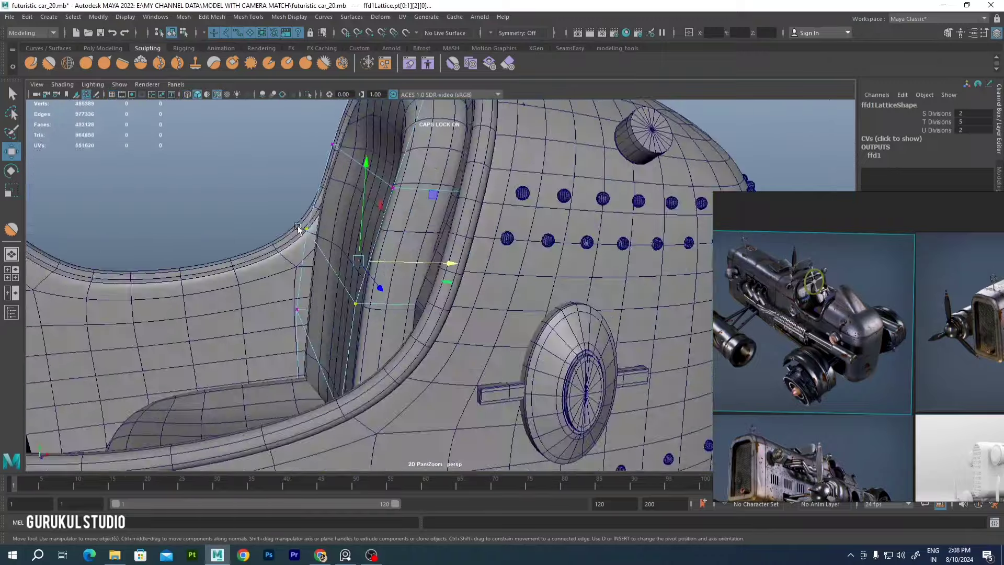
pyautogui.press('Up')
pyautogui.press('f')
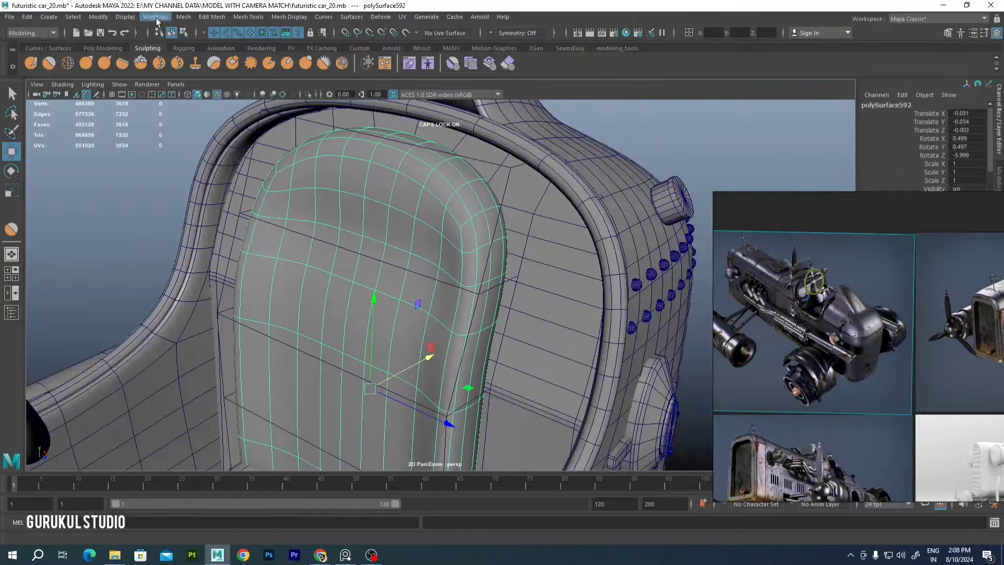
# Select the seat faces in the cockpit, inspect them from above, then clear the selection
pyautogui.click(156, 17)
pyautogui.keyDown('alt'); pyautogui.moveTo(314, 235); pyautogui.dragTo(473, 237); pyautogui.keyUp('alt')
pyautogui.moveTo(387, 293); pyautogui.dragTo(386, 334, button='right')
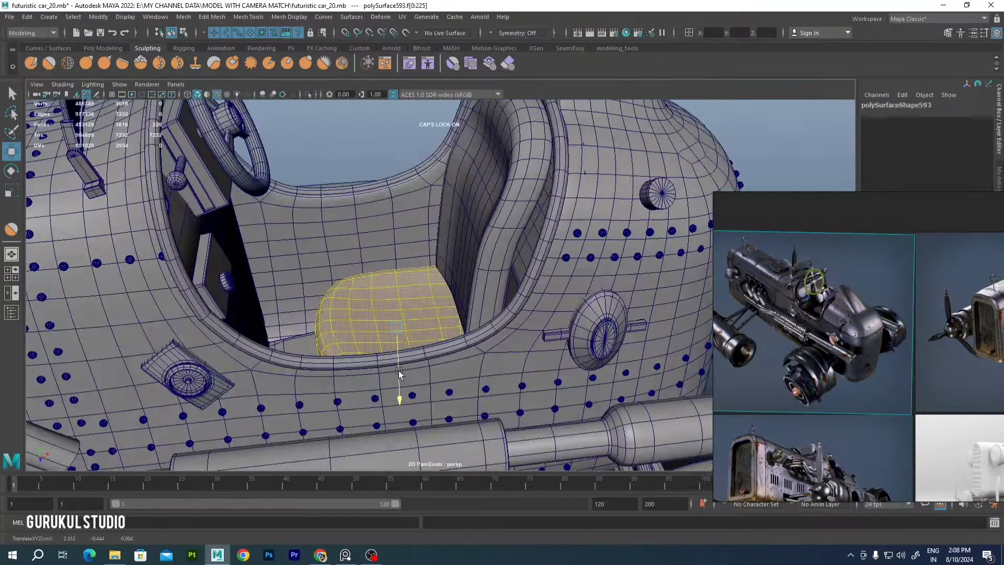
pyautogui.moveTo(398, 373)
pyautogui.keyDown('alt'); pyautogui.mouseDown()
pyautogui.moveTo(407, 346)
pyautogui.moveTo(350, 327)
pyautogui.mouseUp(); pyautogui.keyUp('alt')
pyautogui.moveTo(399, 401)
pyautogui.keyDown('alt'); pyautogui.mouseDown()
pyautogui.moveTo(606, 183)
pyautogui.moveTo(493, 268)
pyautogui.mouseUp(); pyautogui.keyUp('alt')
pyautogui.click(607, 183)
# Select the curved hump panel behind the seat
pyautogui.click(494, 268)
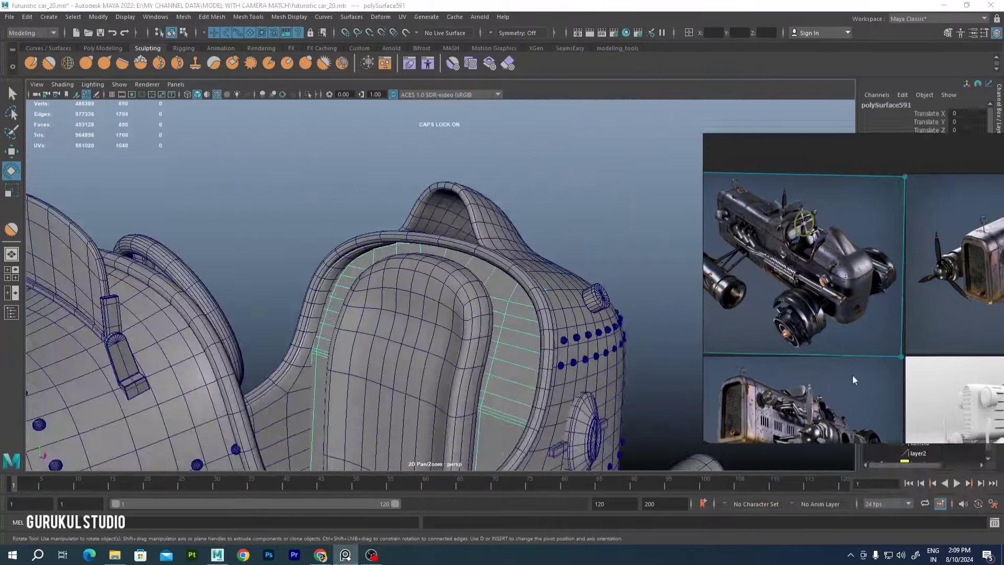
pyautogui.scroll(5, 858, 278)
pyautogui.scroll(-5, 836, 266)
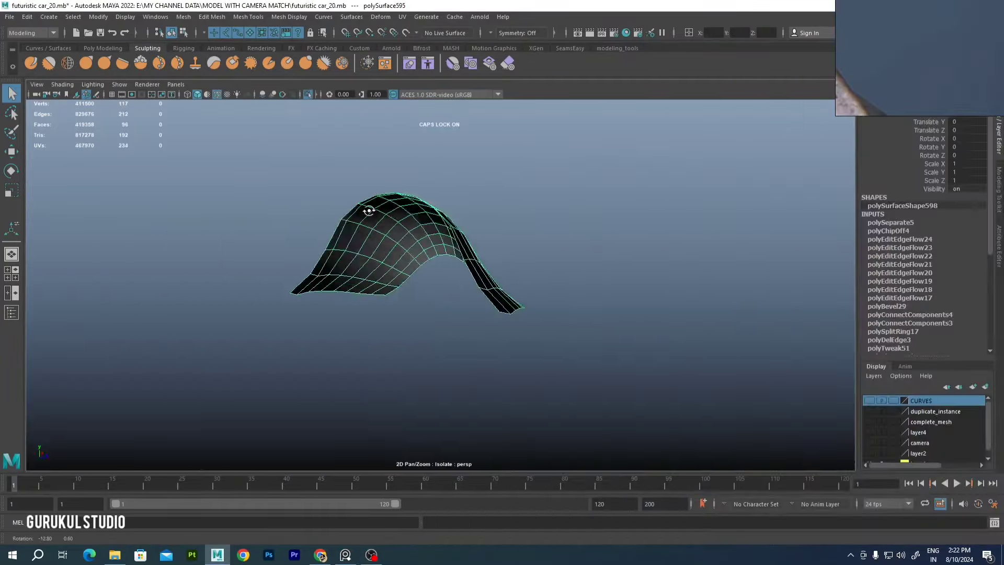
# Delete the hump panel's construction history and return to a shaded single view
pyautogui.keyDown('alt'); pyautogui.moveTo(369, 210); pyautogui.dragTo(358, 249); pyautogui.keyUp('alt')
pyautogui.press('F10')
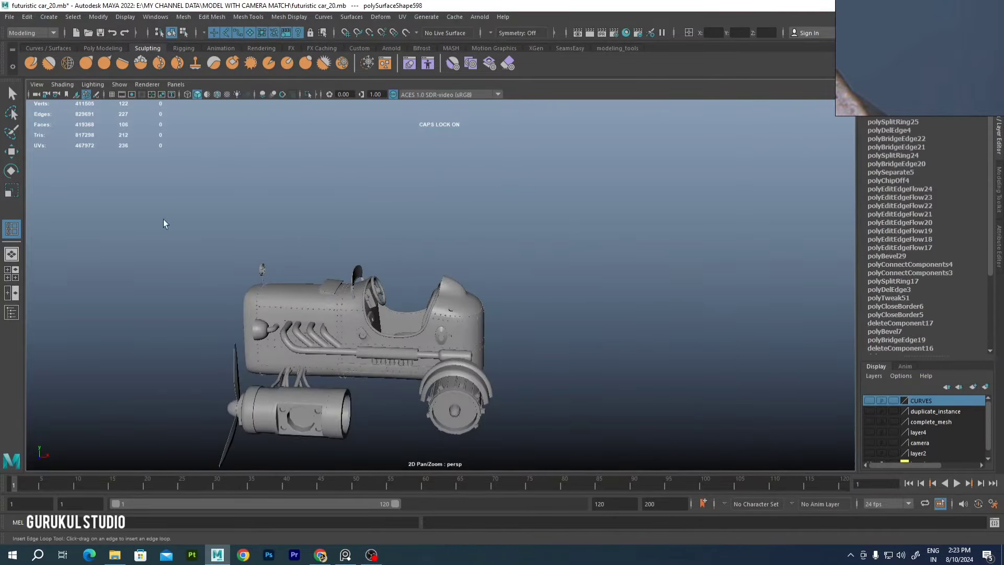
pyautogui.click(27, 16)
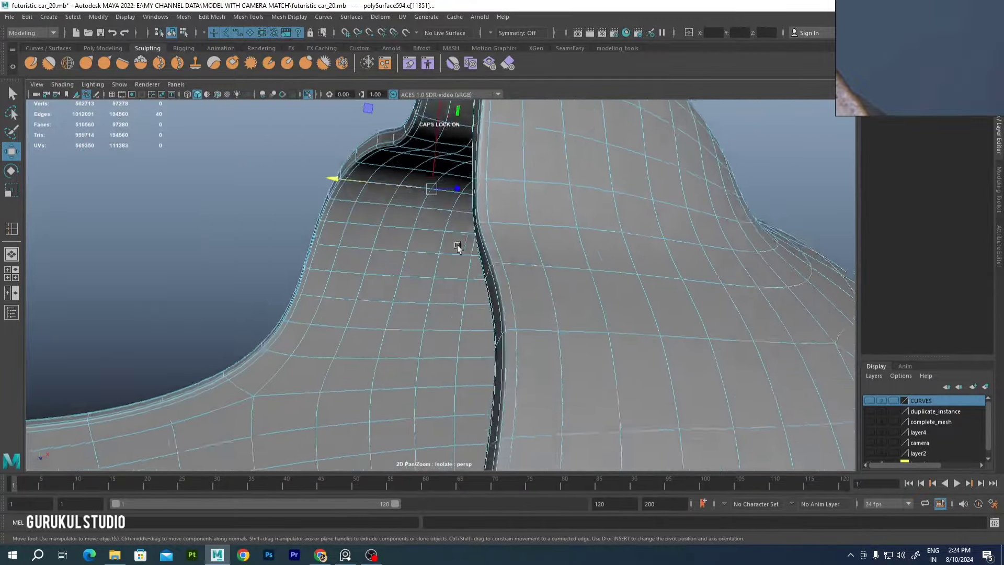
pyautogui.moveTo(439, 196); pyautogui.dragTo(506, 159, button='right')
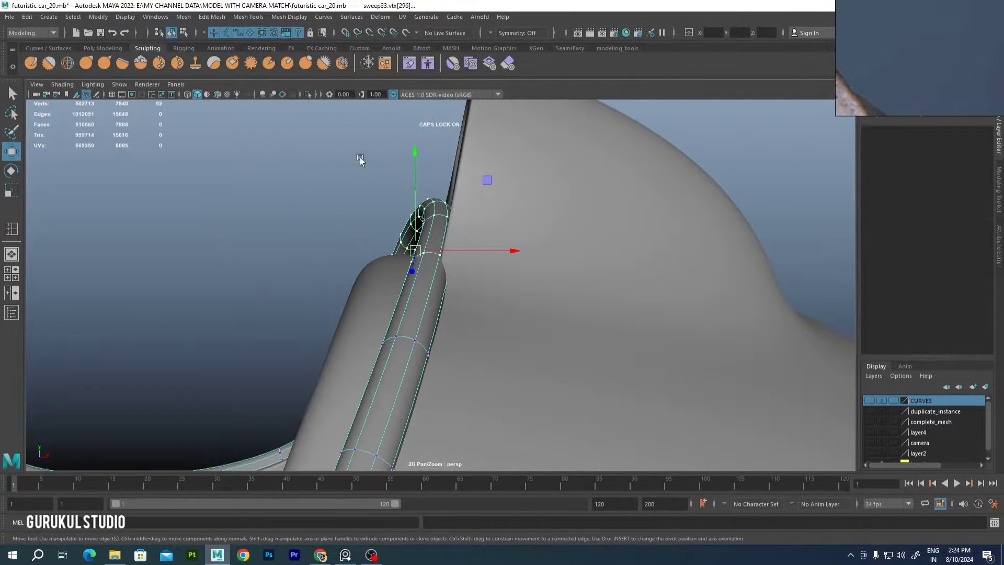
pyautogui.press('space')
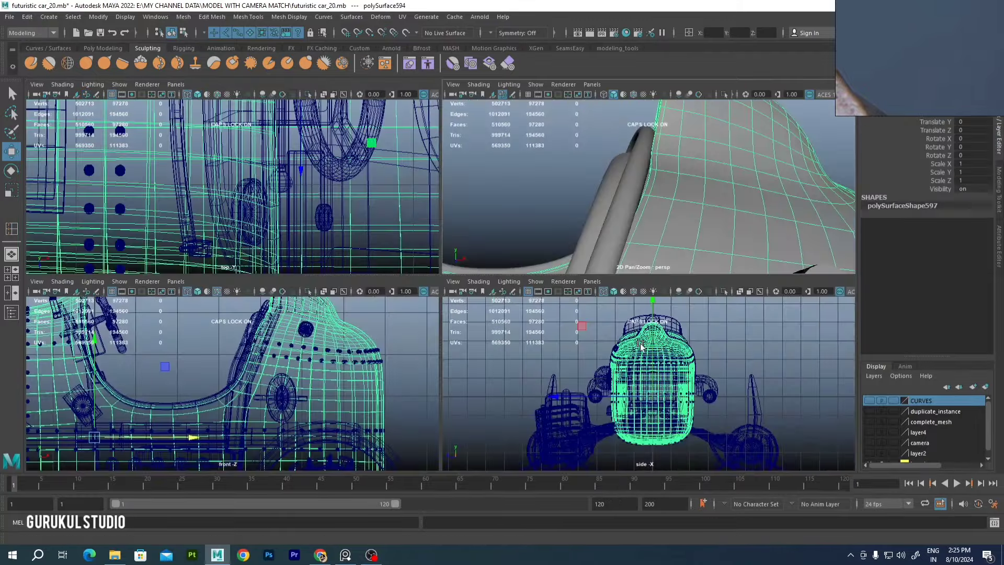
pyautogui.press('space')
pyautogui.press('5')
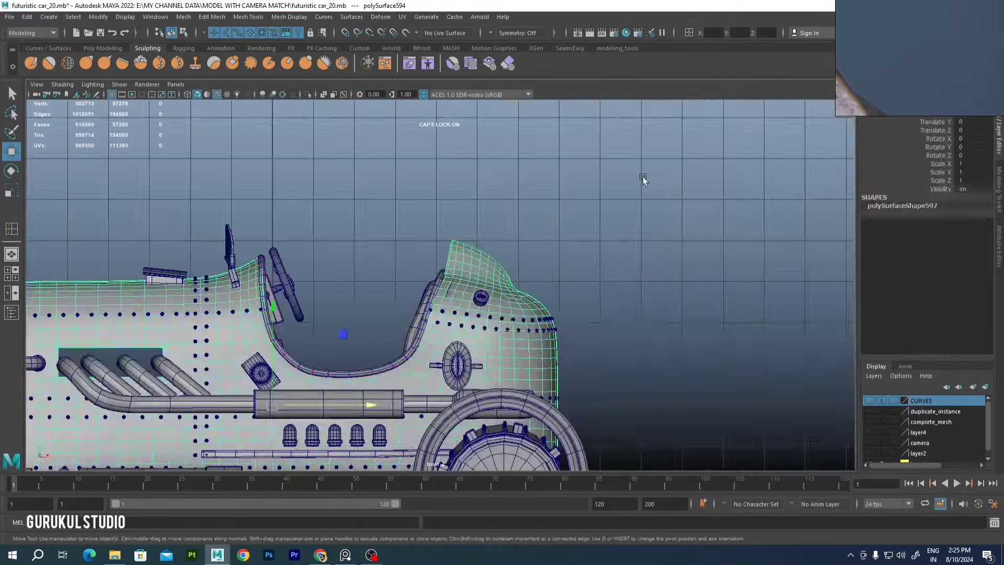
# Isolate the hump panel with Ctrl+1 and select a face loop across it
pyautogui.keyDown('alt'); pyautogui.moveTo(642, 176); pyautogui.dragTo(456, 252); pyautogui.keyUp('alt')
pyautogui.hotkey('ctrl', '1')
pyautogui.click(418, 292)
pyautogui.doubleClick(469, 227)
pyautogui.press('d')
# Bevel the edge loop across the hump panel into a seam with fraction 0.5
pyautogui.moveTo(578, 241)
pyautogui.keyDown('alt'); pyautogui.mouseDown()
pyautogui.moveTo(471, 235)
pyautogui.moveTo(366, 209)
pyautogui.mouseUp(); pyautogui.keyUp('alt')
pyautogui.press('F10')
pyautogui.doubleClick(351, 194)
pyautogui.hotkey('ctrl', 'b')
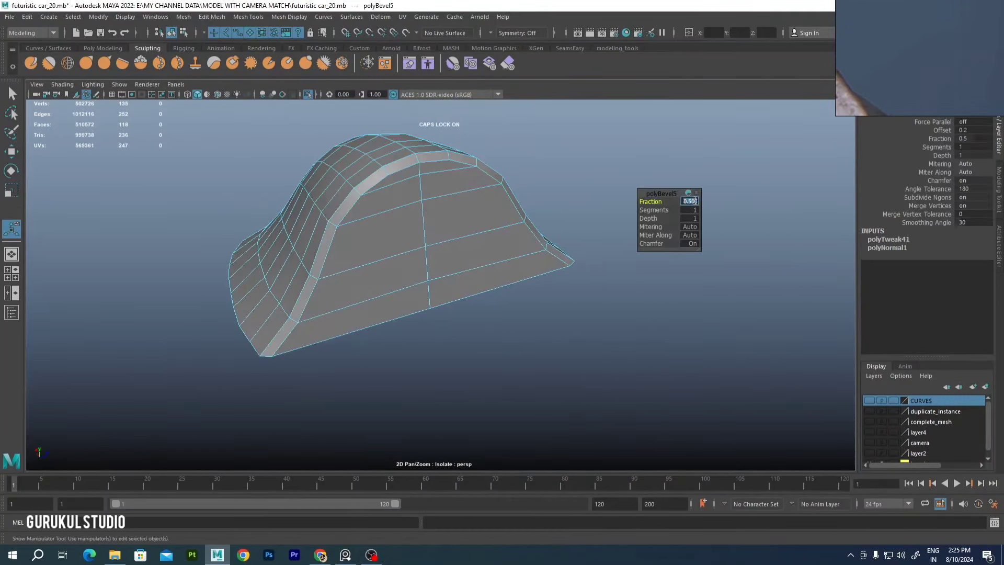
# Turn off isolation so the whole car shows again, shaded and viewed toward the seat
pyautogui.hotkey('ctrl', '1')
pyautogui.press('4')
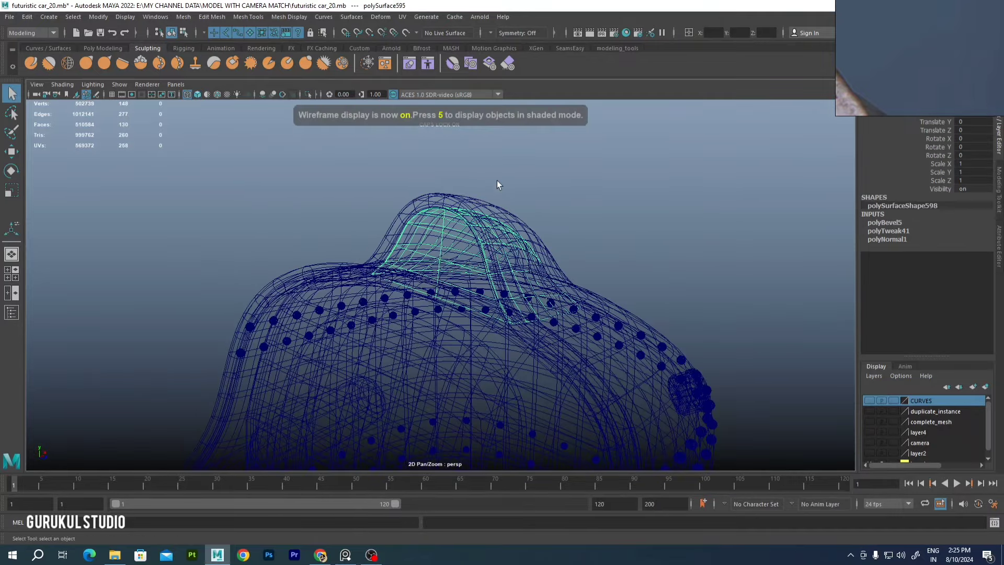
pyautogui.press('5')
pyautogui.moveTo(522, 225)
pyautogui.keyDown('alt'); pyautogui.mouseDown()
pyautogui.moveTo(658, 181)
pyautogui.moveTo(471, 168)
pyautogui.mouseUp(); pyautogui.keyUp('alt')
# Run Edit Edge Flow on a seat edge loop so it follows the seat's curvature
pyautogui.doubleClick(453, 155)
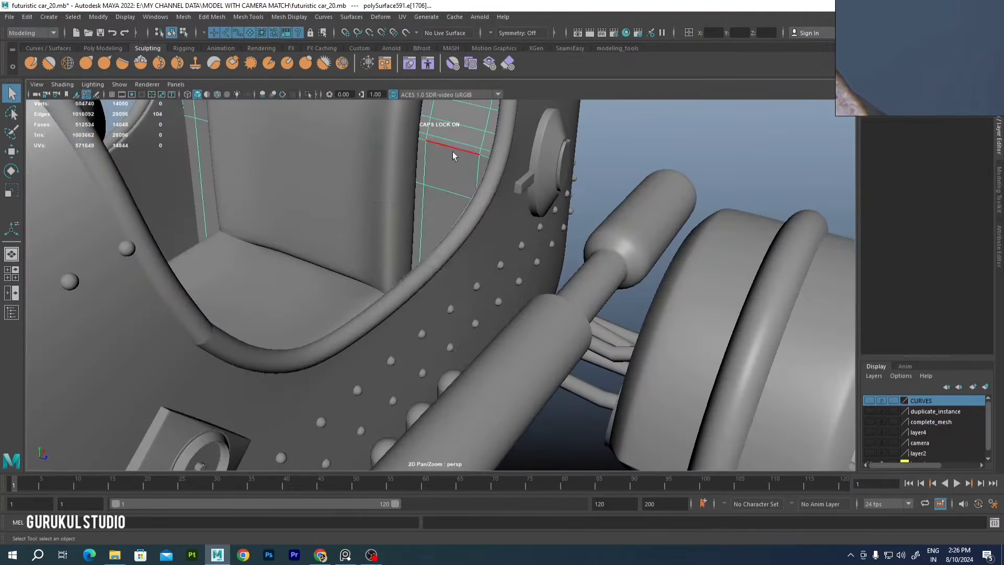
pyautogui.click(420, 288)
pyautogui.scroll(3, 421, 210)
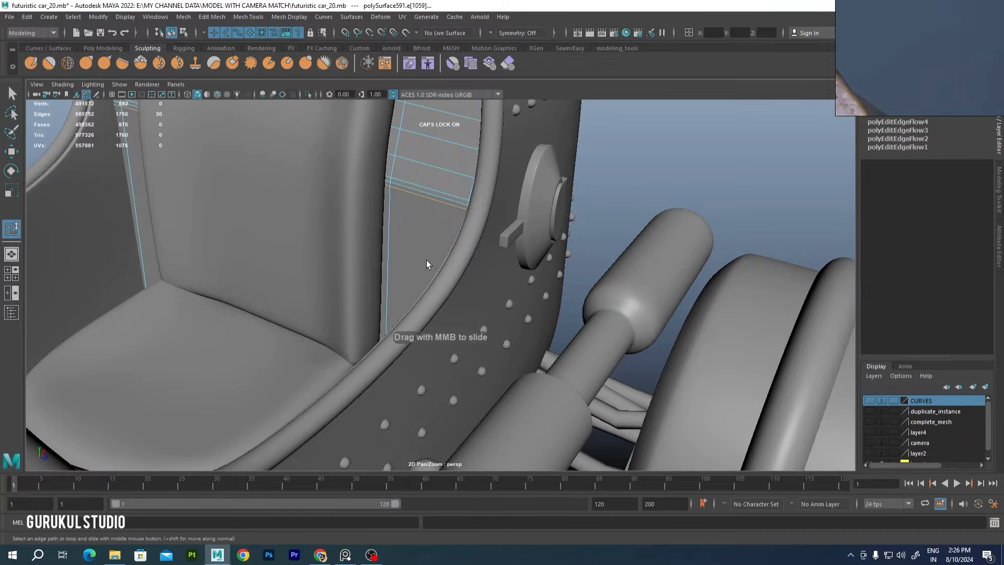
pyautogui.press('q')
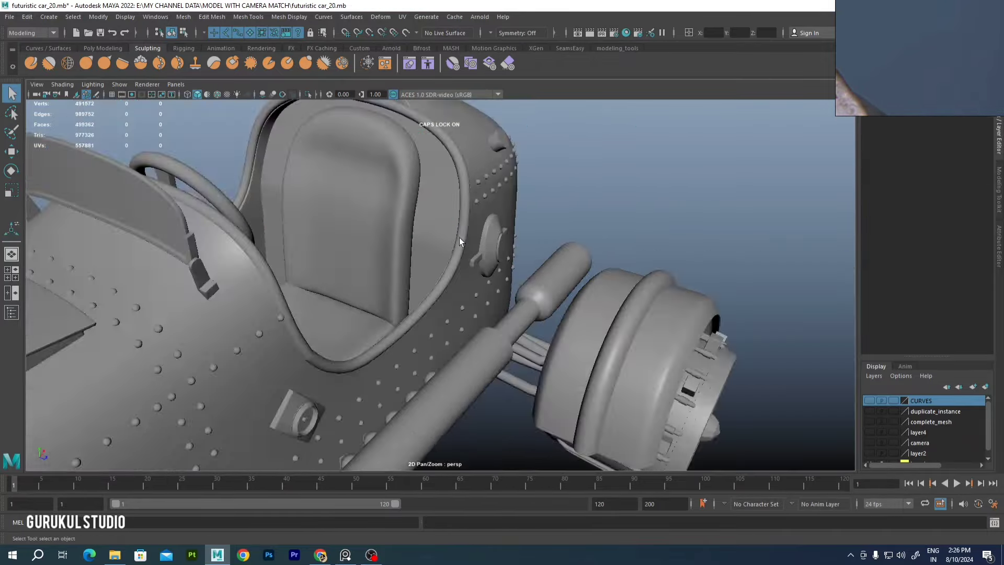
# Combine the cylindrical drum and its ring into a single mesh
pyautogui.moveTo(441, 152)
pyautogui.keyDown('alt'); pyautogui.mouseDown()
pyautogui.moveTo(344, 241)
pyautogui.moveTo(506, 309)
pyautogui.moveTo(486, 282)
pyautogui.moveTo(520, 258)
pyautogui.mouseUp(); pyautogui.keyUp('alt')
pyautogui.click(506, 309)
pyautogui.keyDown('shift'); pyautogui.click(512, 251); pyautogui.keyUp('shift')
pyautogui.click(183, 16)
pyautogui.click(225, 54)
# Switch to the Move tool and polygon modelling tool set, back in the perspective view
pyautogui.press('space')
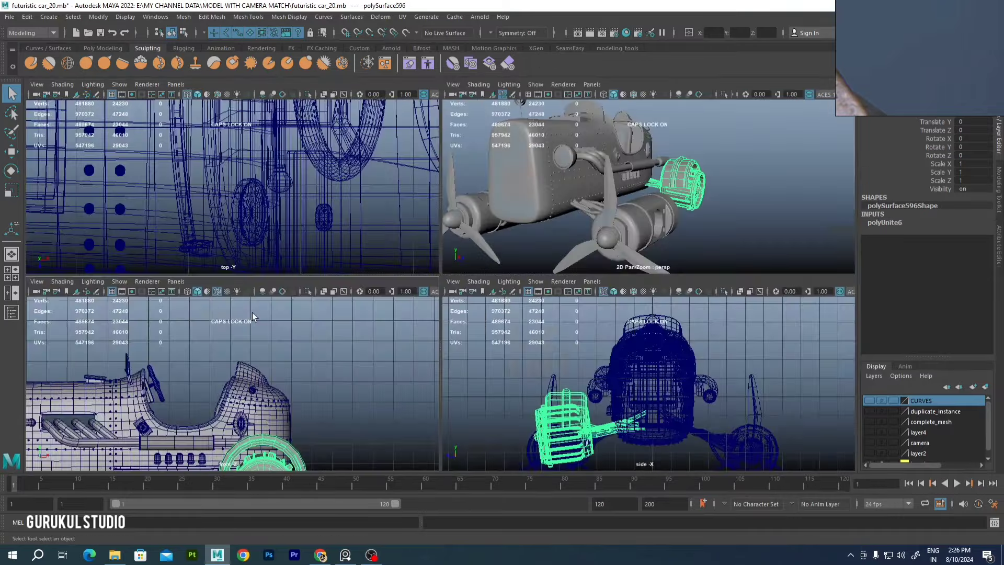
pyautogui.press('space')
pyautogui.press('w')
pyautogui.click(103, 48)
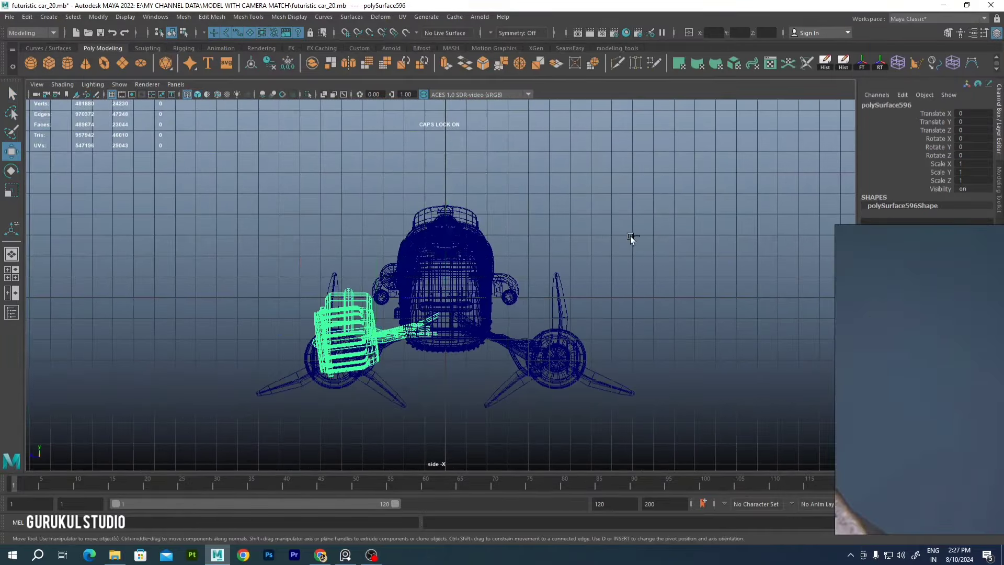
pyautogui.press('space')
pyautogui.press('space')
pyautogui.hotkey('alt', 'Tab')
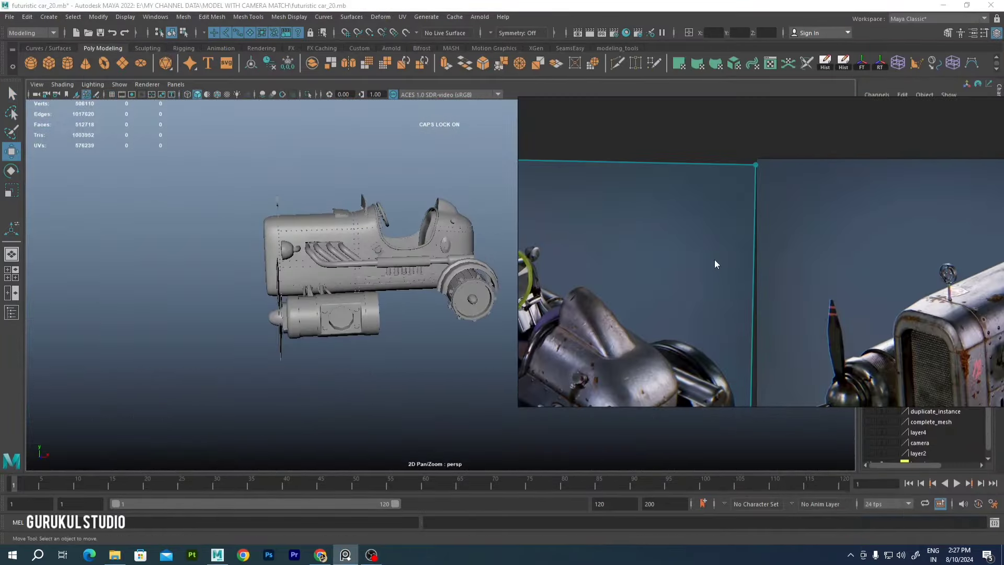
pyautogui.scroll(-3, 714, 259)
pyautogui.scroll(3, 799, 244)
pyautogui.keyDown('alt'); pyautogui.moveTo(397, 251); pyautogui.dragTo(428, 252); pyautogui.keyUp('alt')
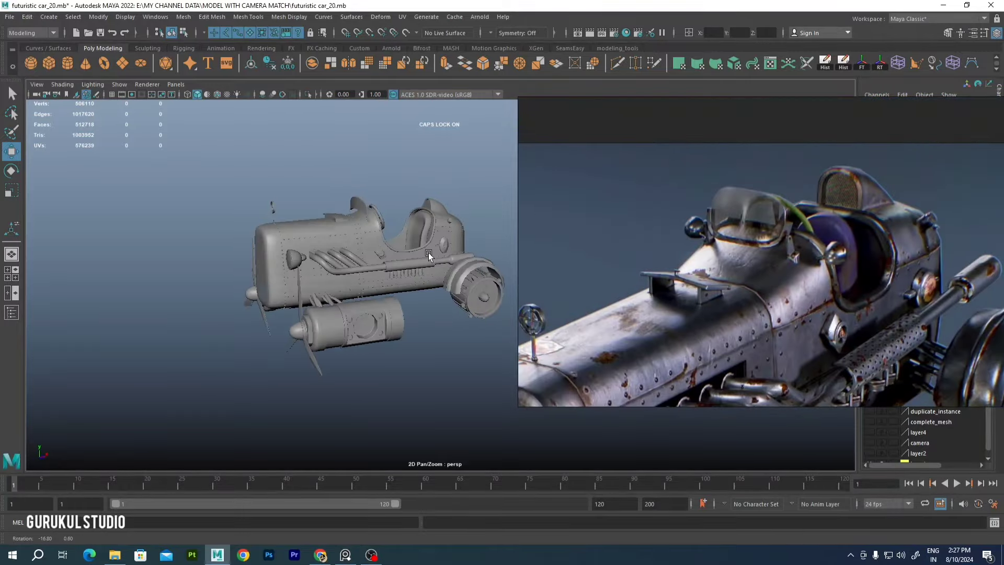
pyautogui.scroll(3, 418, 245)
pyautogui.scroll(3, 398, 256)
# Frame the seat and select an edge loop on its backrest
pyautogui.click(390, 263)
pyautogui.press('f')
pyautogui.rightClick(430, 255)
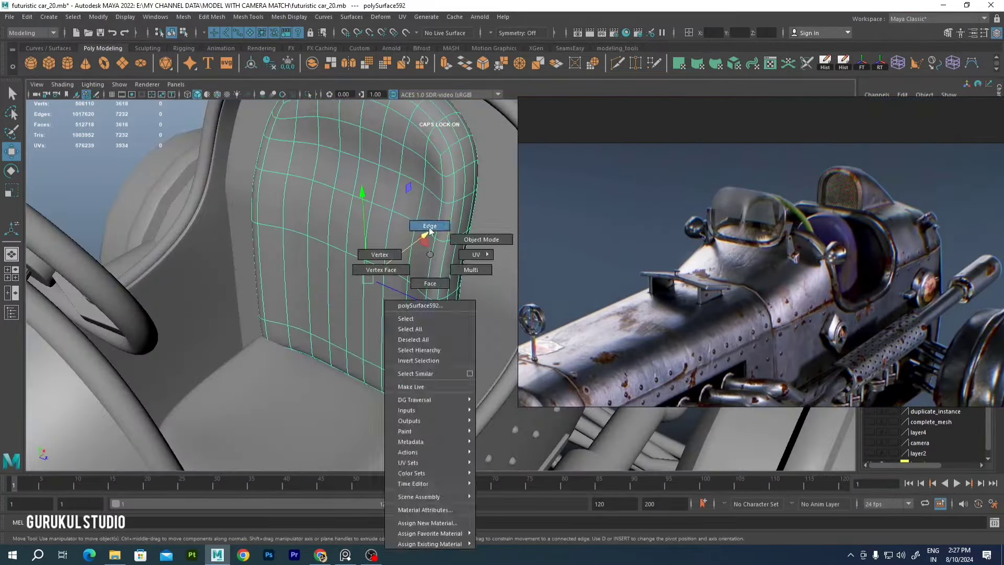
pyautogui.keyDown('alt'); pyautogui.moveTo(427, 192); pyautogui.dragTo(391, 274); pyautogui.keyUp('alt')
pyautogui.doubleClick(381, 253)
pyautogui.keyDown('alt'); pyautogui.moveTo(381, 253); pyautogui.dragTo(363, 235, button='middle'); pyautogui.keyUp('alt')
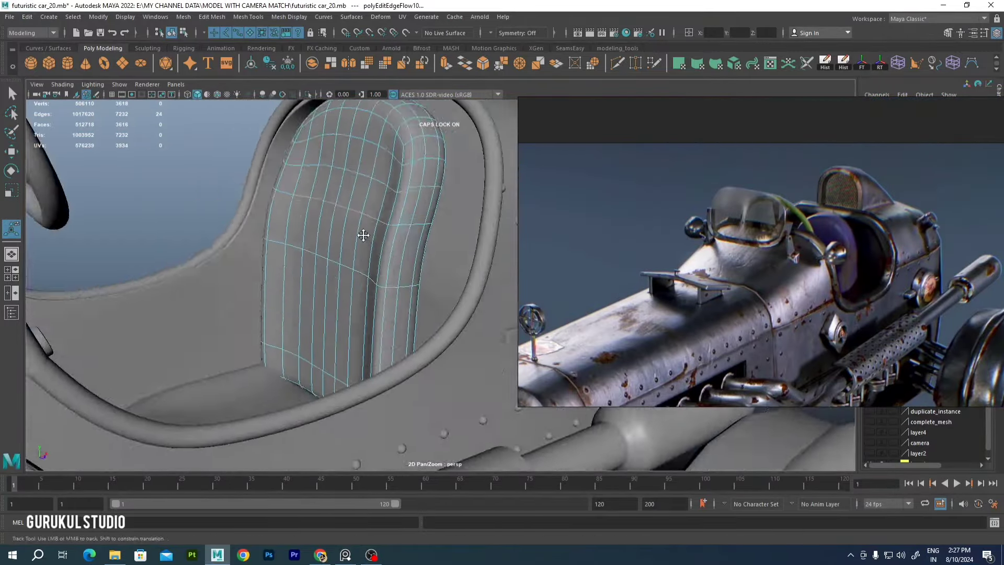
# Select a seat face and another backrest edge loop while orbiting around the seat
pyautogui.press('q')
pyautogui.press('F11')
pyautogui.moveTo(364, 235)
pyautogui.keyDown('alt'); pyautogui.mouseDown()
pyautogui.moveTo(430, 230)
pyautogui.moveTo(341, 362)
pyautogui.mouseUp(); pyautogui.keyUp('alt')
pyautogui.click(430, 230)
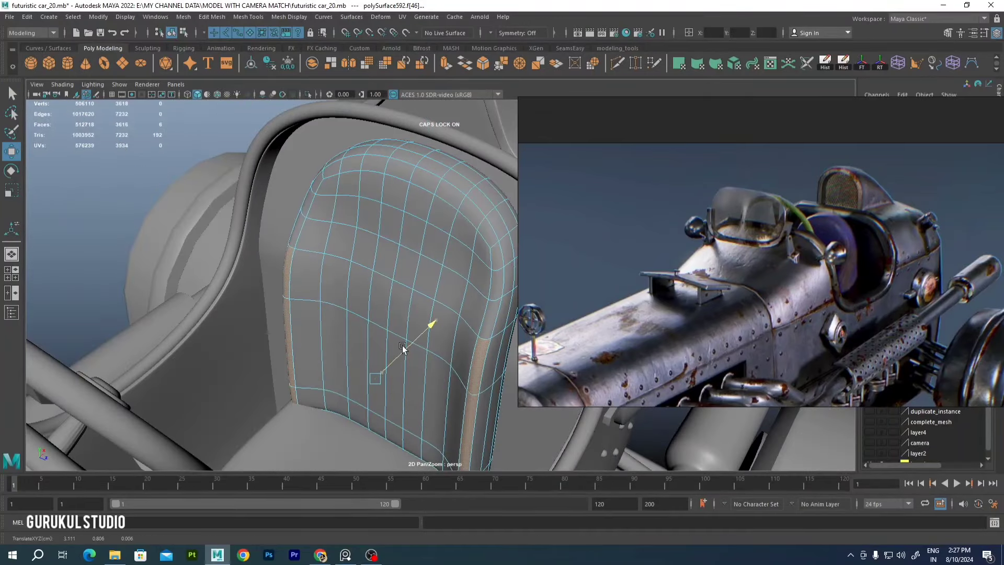
pyautogui.keyDown('alt'); pyautogui.moveTo(402, 345); pyautogui.dragTo(325, 231); pyautogui.keyUp('alt')
pyautogui.press('F10')
pyautogui.doubleClick(294, 180)
pyautogui.moveTo(294, 179)
pyautogui.keyDown('alt'); pyautogui.mouseDown()
pyautogui.moveTo(428, 287)
pyautogui.moveTo(282, 233)
pyautogui.moveTo(325, 240)
pyautogui.moveTo(303, 300)
pyautogui.moveTo(293, 245)
pyautogui.moveTo(388, 315)
pyautogui.mouseUp(); pyautogui.keyUp('alt')
# Return to object selection and show the wireframe over the shaded car
pyautogui.press('q')
pyautogui.scroll(-5, 325, 240)
pyautogui.click(217, 95)
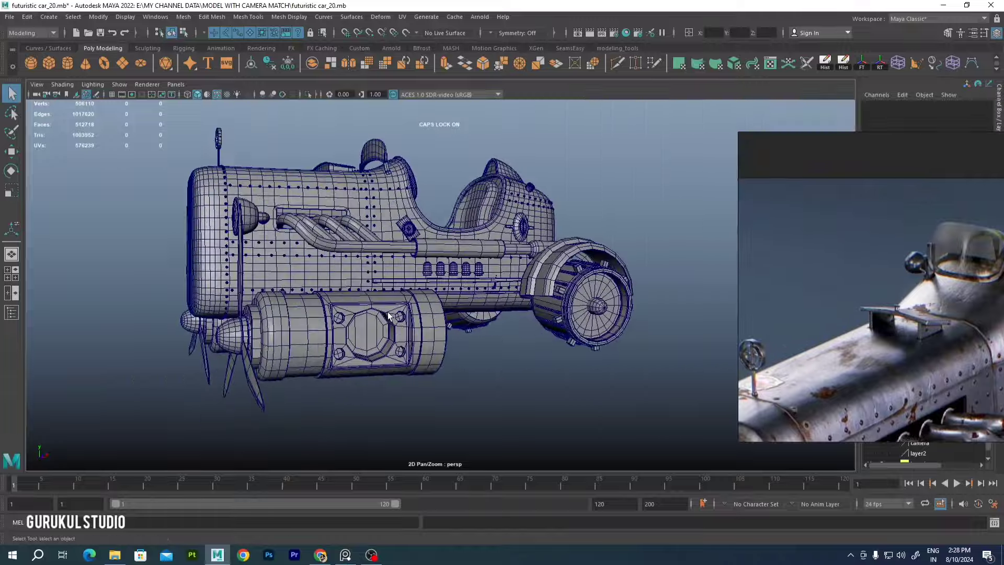
# Save the scene as a new version named futuristic car_21.mb
pyautogui.click(388, 315)
pyautogui.hotkey('ctrl', 'shift', 's')
pyautogui.write('futuristic car_21.mb')
pyautogui.press('Return')
# Select the faces beneath the raised body scoop and extrude them
pyautogui.scroll(3, 465, 252)
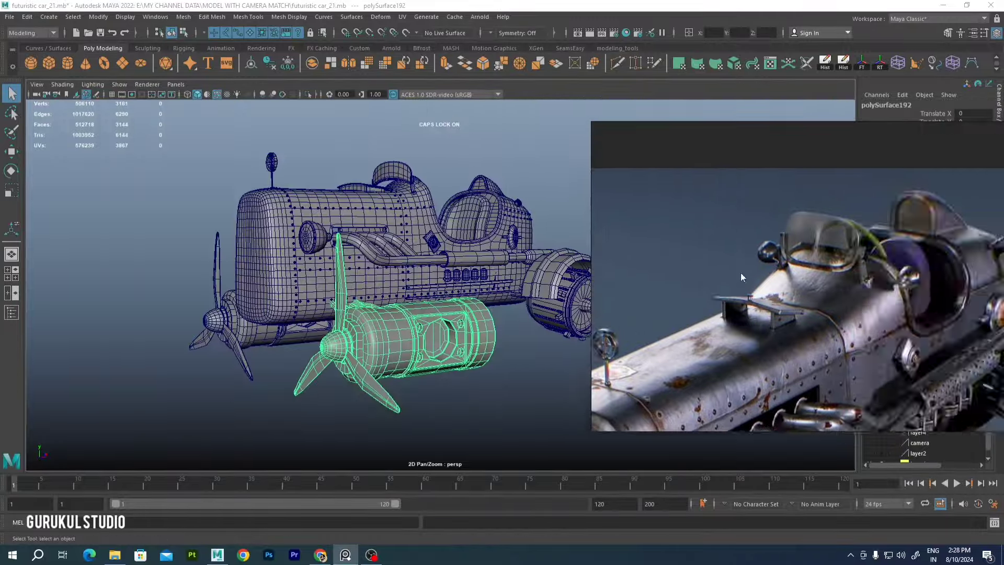
pyautogui.scroll(5, 465, 252)
pyautogui.keyDown('alt'); pyautogui.moveTo(250, 262); pyautogui.dragTo(366, 272); pyautogui.keyUp('alt')
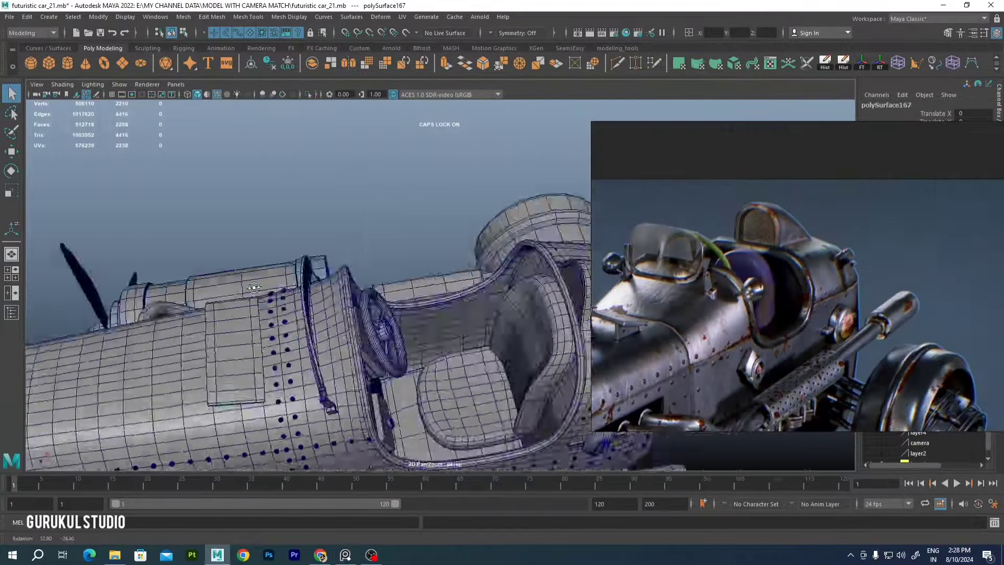
pyautogui.moveTo(454, 302); pyautogui.dragTo(454, 272, button='right')
pyautogui.moveTo(453, 302)
pyautogui.keyDown('alt'); pyautogui.mouseDown()
pyautogui.moveTo(407, 302)
pyautogui.moveTo(450, 295)
pyautogui.mouseUp(); pyautogui.keyUp('alt')
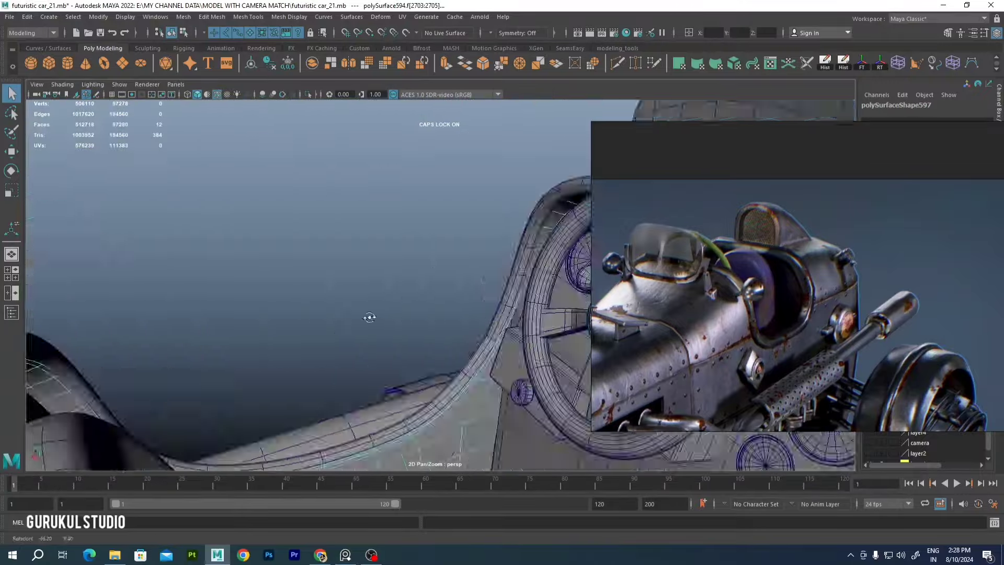
pyautogui.moveTo(370, 316)
pyautogui.keyDown('alt'); pyautogui.mouseDown()
pyautogui.moveTo(261, 320)
pyautogui.moveTo(296, 325)
pyautogui.moveTo(343, 307)
pyautogui.mouseUp(); pyautogui.keyUp('alt')
pyautogui.hotkey('ctrl', 'e')
# Extrude the faces a second time, isolate the body panel, and bevel the recess rim
pyautogui.moveTo(375, 250)
pyautogui.keyDown('alt'); pyautogui.mouseDown()
pyautogui.moveTo(330, 295)
pyautogui.moveTo(320, 273)
pyautogui.moveTo(331, 287)
pyautogui.moveTo(374, 283)
pyautogui.moveTo(381, 262)
pyautogui.moveTo(336, 208)
pyautogui.mouseUp(); pyautogui.keyUp('alt')
pyautogui.hotkey('ctrl', 'e')
pyautogui.hotkey('ctrl', '1')
pyautogui.press('q')
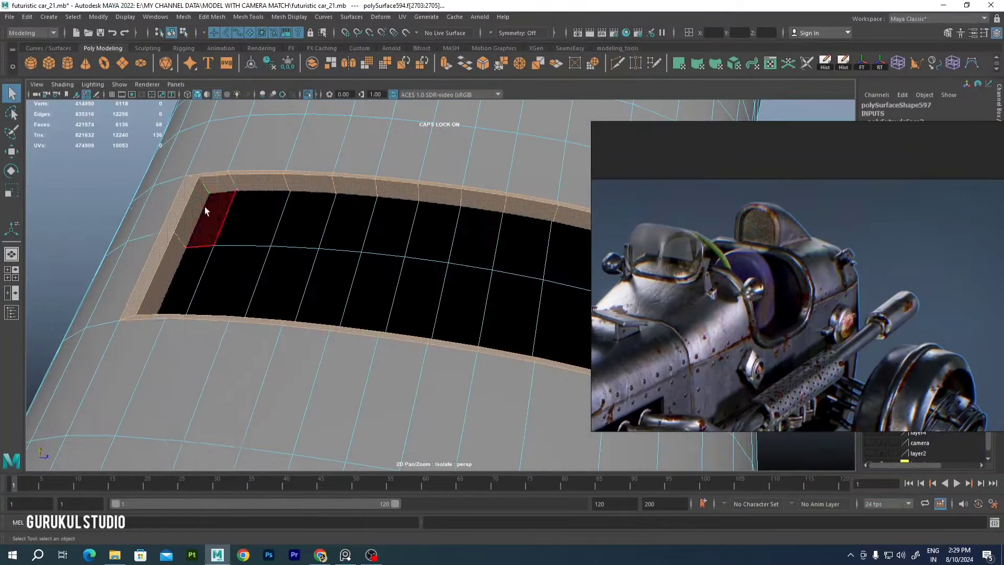
pyautogui.keyDown('shift'); pyautogui.moveTo(308, 161); pyautogui.dragTo(308, 160, button='right'); pyautogui.keyUp('shift')
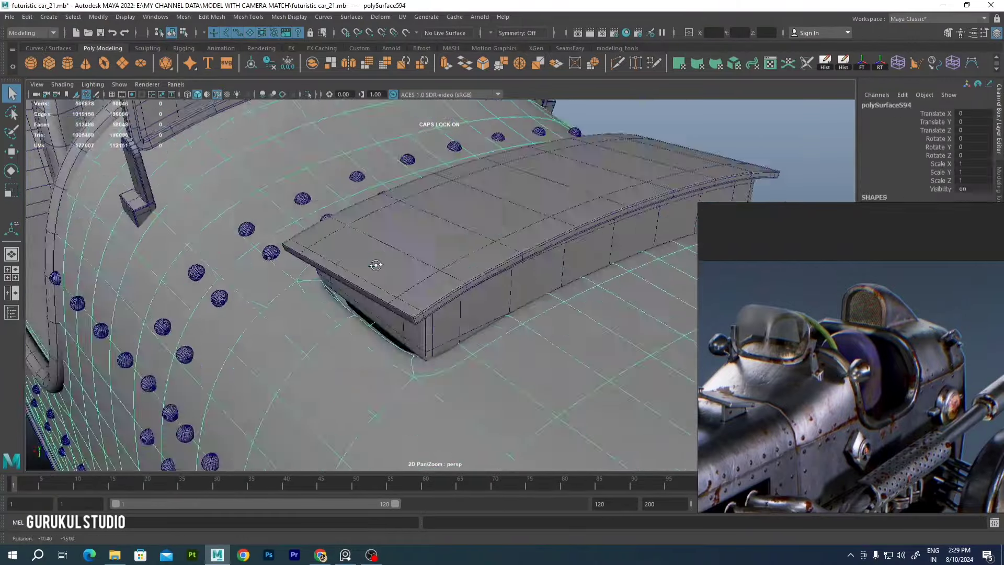
pyautogui.moveTo(384, 259)
pyautogui.keyDown('alt'); pyautogui.mouseDown()
pyautogui.moveTo(492, 312)
pyautogui.moveTo(471, 250)
pyautogui.moveTo(399, 216)
pyautogui.moveTo(355, 310)
pyautogui.mouseUp(); pyautogui.keyUp('alt')
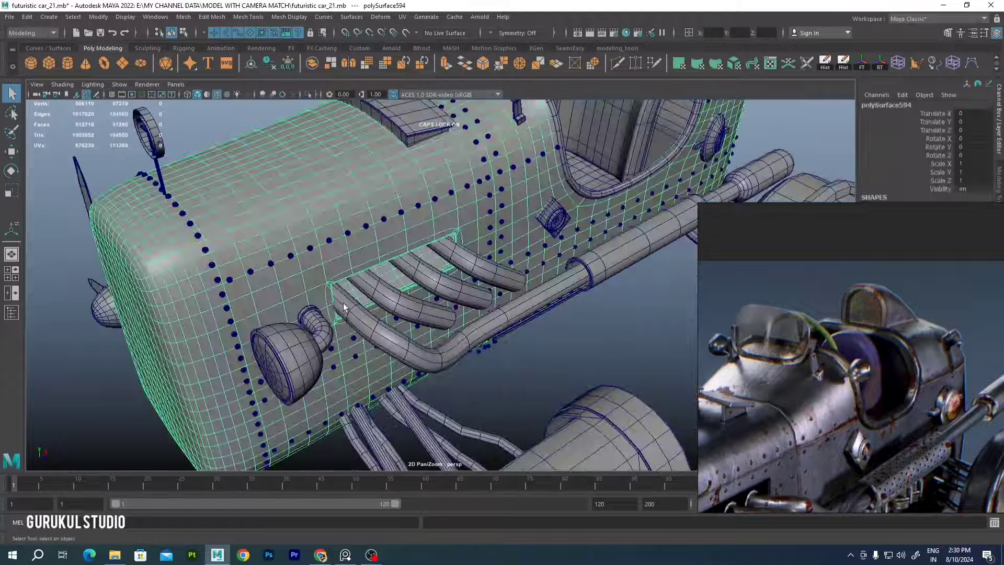
# Make the edge loops on the third and fourth exhaust pipes follow the pipe curvature
pyautogui.click(355, 310)
pyautogui.keyDown('alt'); pyautogui.moveTo(621, 215); pyautogui.dragTo(330, 224); pyautogui.keyUp('alt')
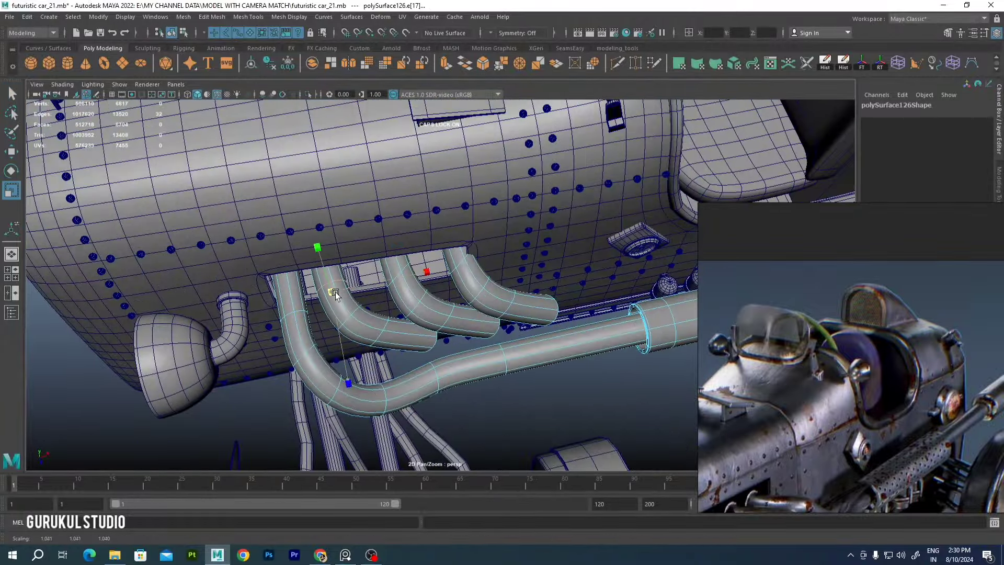
pyautogui.click(403, 280)
pyautogui.scroll(2, 454, 284)
pyautogui.scroll(1, 454, 284)
pyautogui.click(490, 345)
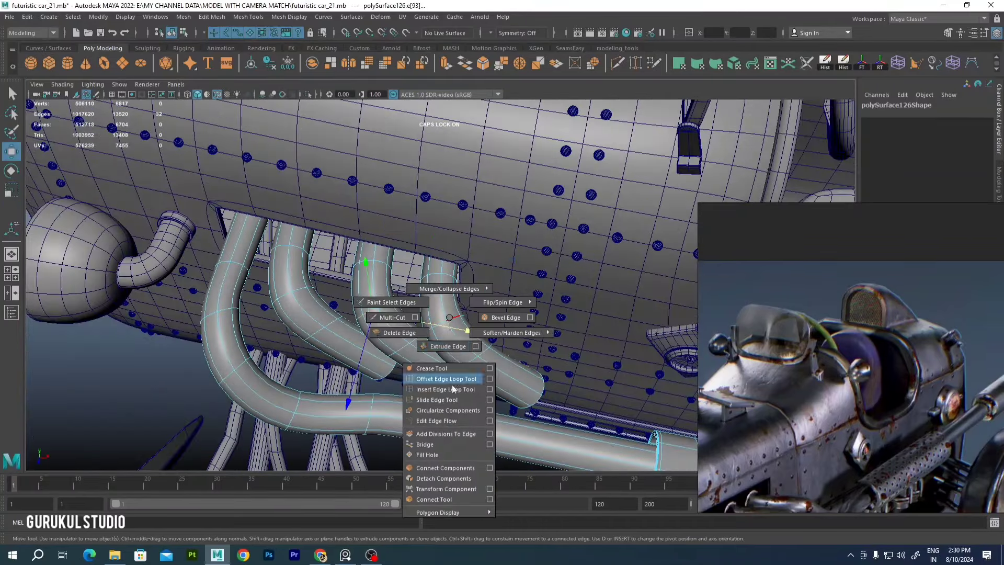
pyautogui.click(439, 421)
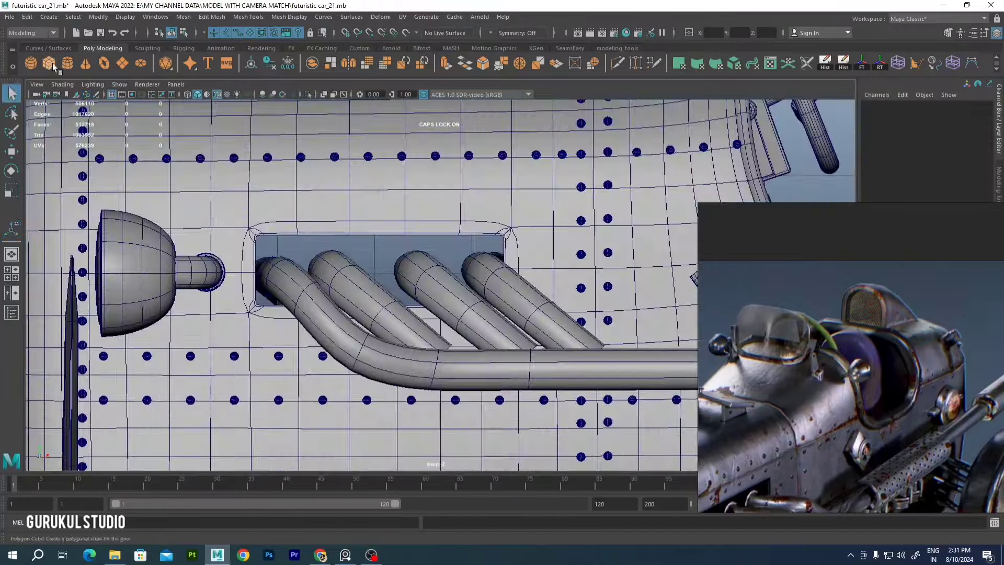
# Rotate the thin exhaust plate to fit the body and bevel its edges
pyautogui.press('space')
pyautogui.press('space')
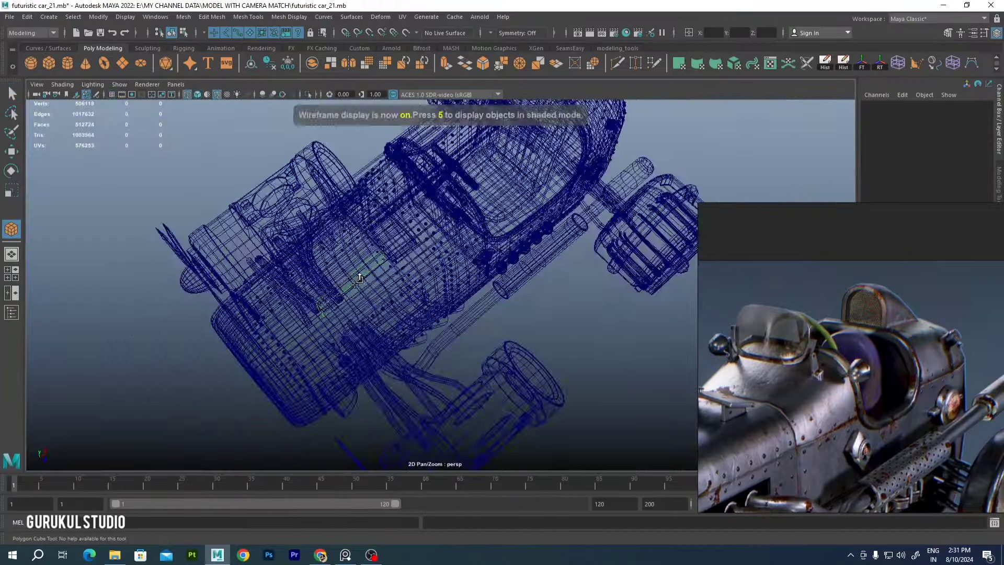
pyautogui.press('w')
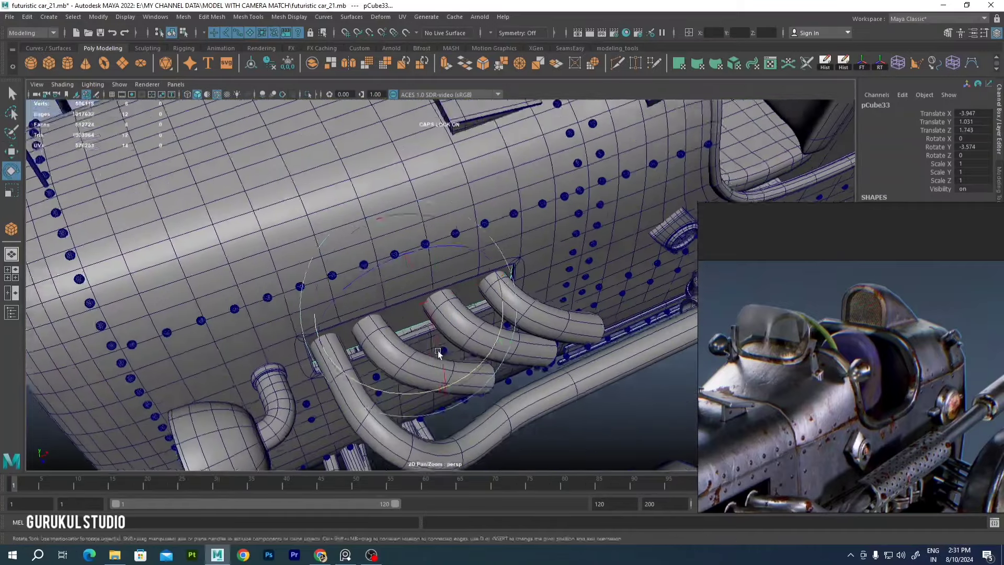
pyautogui.keyDown('alt'); pyautogui.moveTo(460, 275); pyautogui.dragTo(308, 99); pyautogui.keyUp('alt')
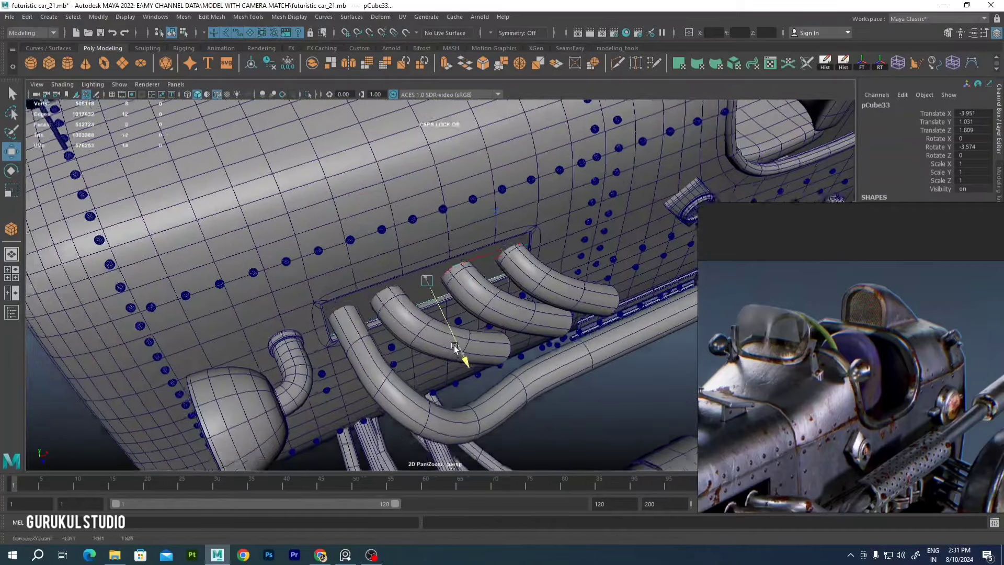
pyautogui.click(308, 97)
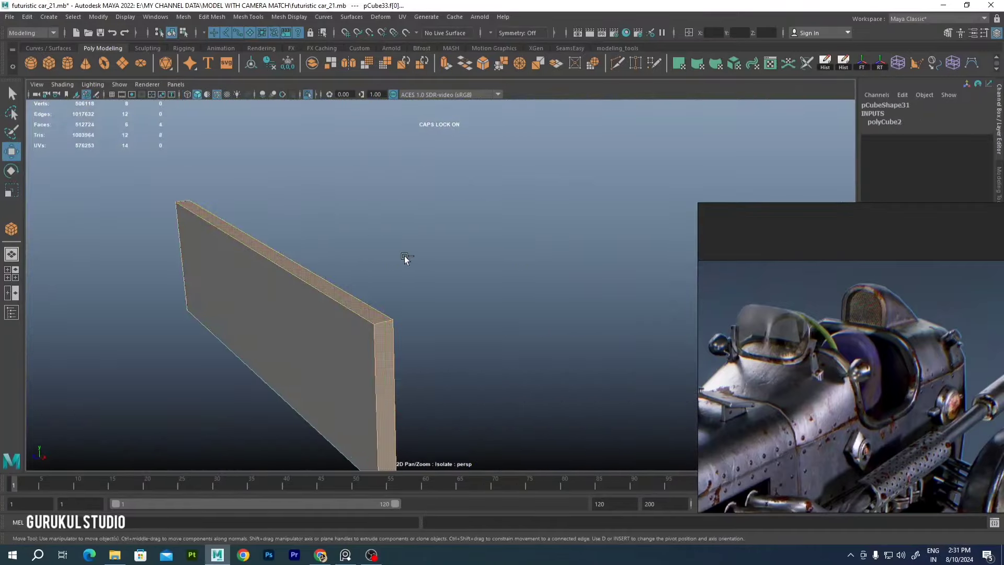
pyautogui.click(366, 288)
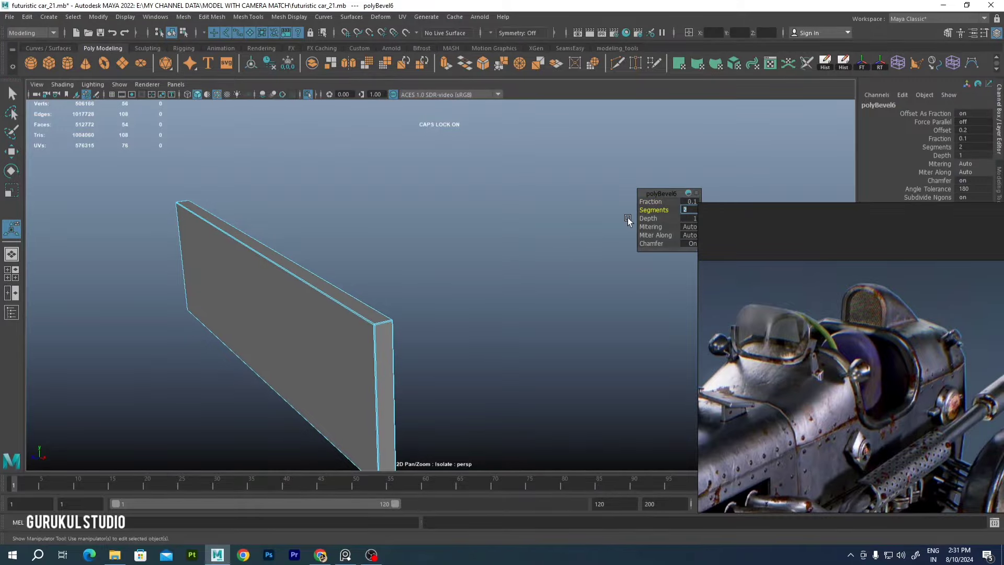
pyautogui.hotkey('ctrl', '1')
# Select the exhaust pipes object and isolate it for editing
pyautogui.moveTo(355, 284)
pyautogui.keyDown('alt'); pyautogui.mouseDown()
pyautogui.moveTo(377, 275)
pyautogui.moveTo(326, 269)
pyautogui.mouseUp(); pyautogui.keyUp('alt')
pyautogui.press('4')
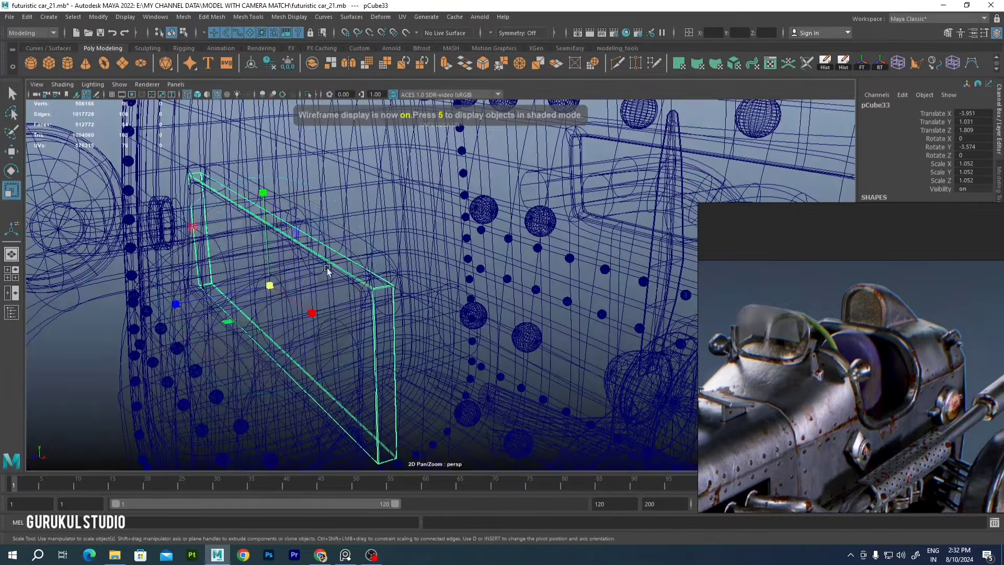
pyautogui.press('5')
pyautogui.keyDown('alt'); pyautogui.moveTo(216, 217); pyautogui.dragTo(390, 329); pyautogui.keyUp('alt')
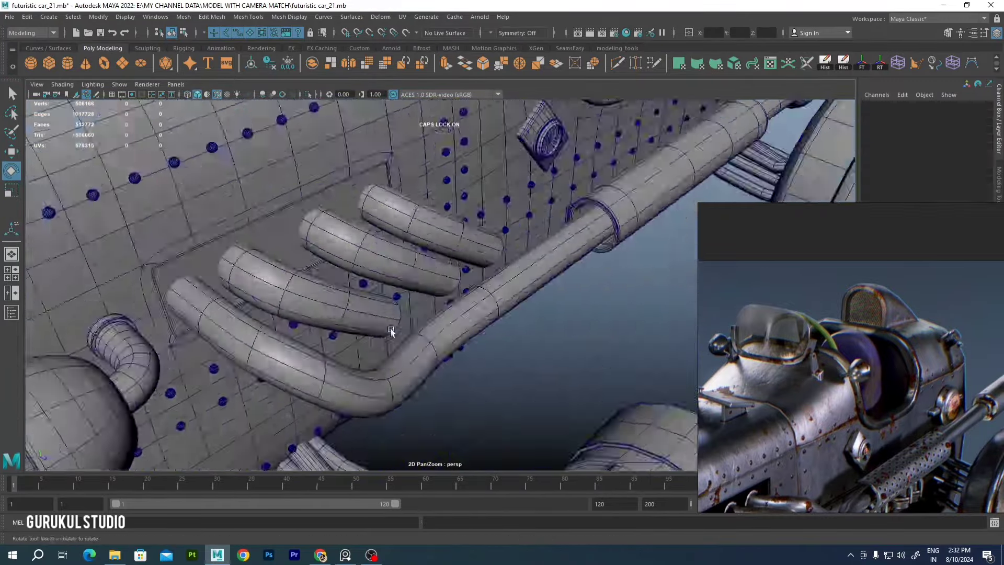
pyautogui.click(397, 324)
pyautogui.rightClick(414, 246)
pyautogui.click(317, 98)
# Insert an edge loop at a pipe top and extrude the top face outward
pyautogui.moveTo(405, 211); pyautogui.dragTo(390, 465, button='right')
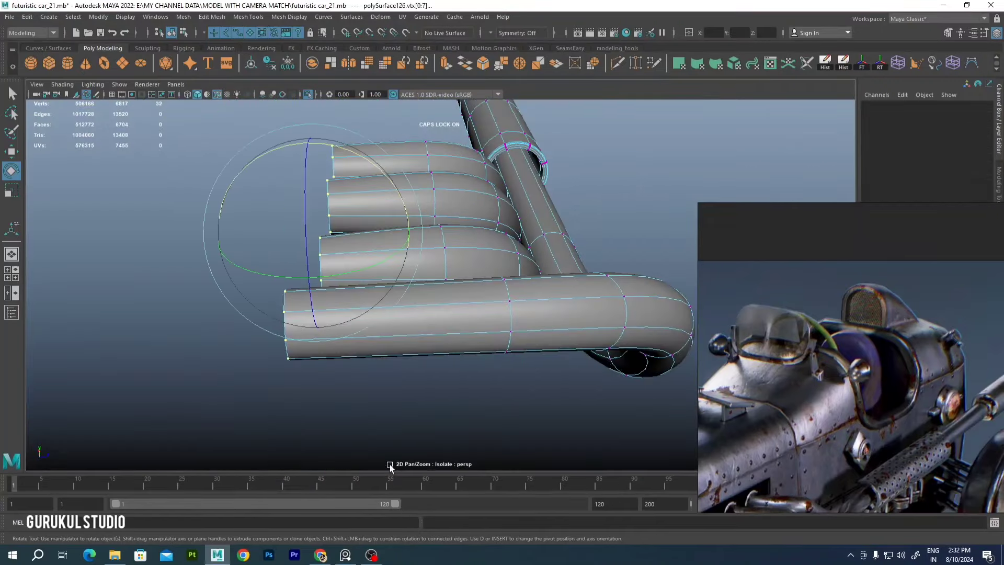
pyautogui.hotkey('ctrl', '1')
pyautogui.moveTo(416, 231)
pyautogui.keyDown('alt'); pyautogui.mouseDown()
pyautogui.moveTo(304, 265)
pyautogui.moveTo(381, 215)
pyautogui.mouseUp(); pyautogui.keyUp('alt')
pyautogui.press('1')
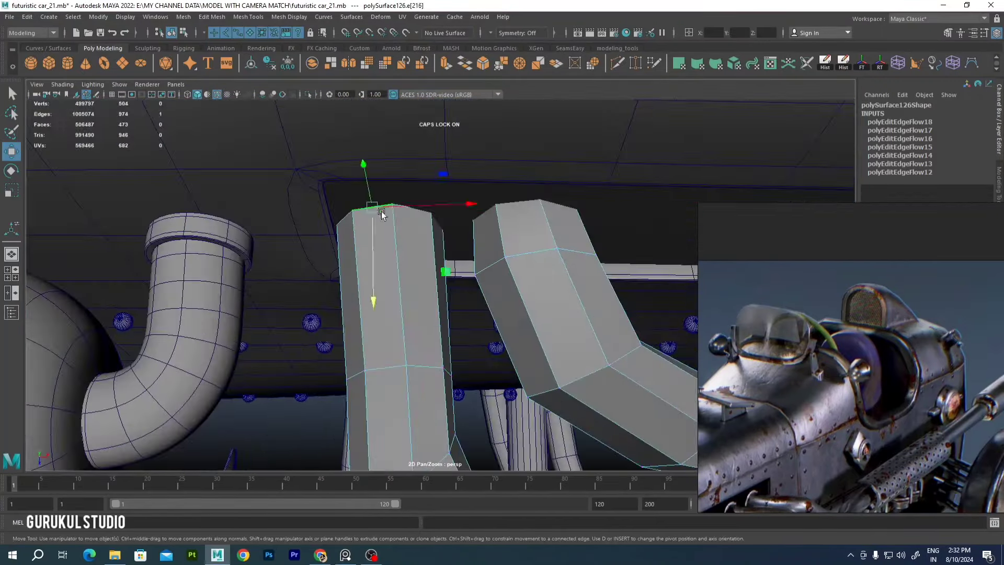
pyautogui.doubleClick(427, 256)
pyautogui.click(274, 97)
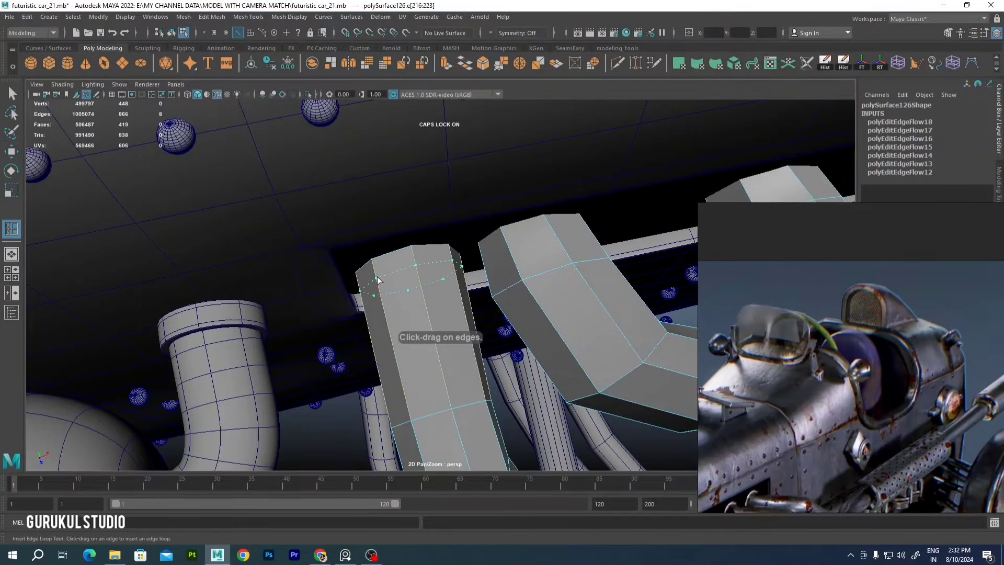
pyautogui.hotkey('ctrl', 'e')
pyautogui.keyDown('alt'); pyautogui.moveTo(403, 262); pyautogui.dragTo(436, 253); pyautogui.keyUp('alt')
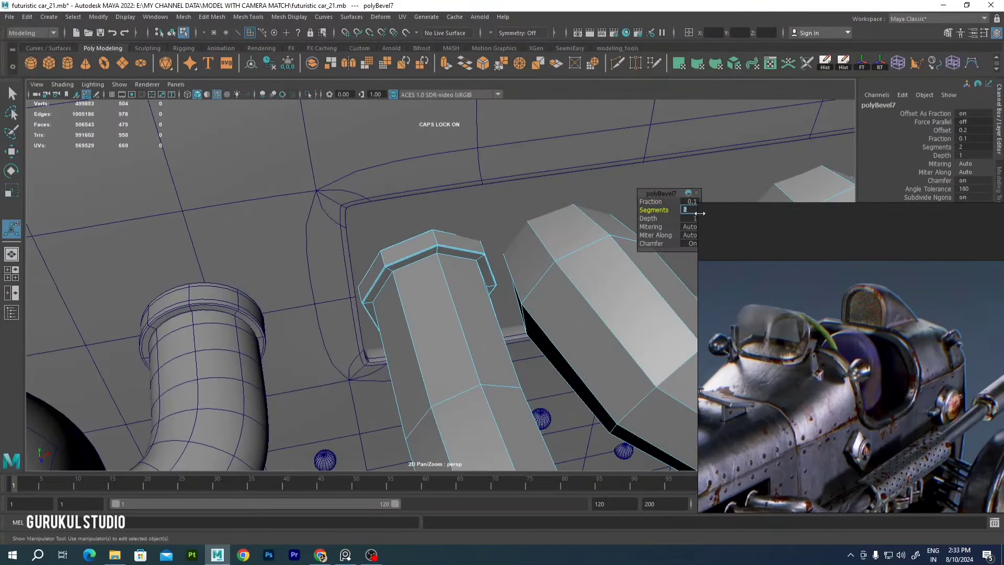
# Select one pipe's top vertices and rotate them into shape
pyautogui.keyDown('shift'); pyautogui.moveTo(502, 333); pyautogui.dragTo(511, 415, button='right'); pyautogui.keyUp('shift')
pyautogui.scroll(-3, 502, 293)
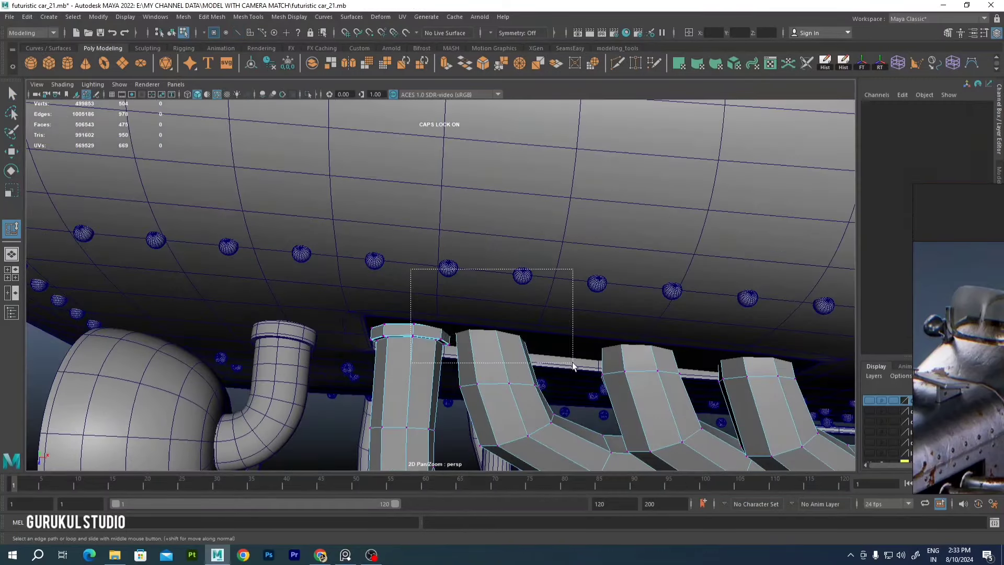
pyautogui.keyDown('shift'); pyautogui.moveTo(499, 291); pyautogui.dragTo(497, 314, button='right'); pyautogui.keyUp('shift')
pyautogui.hotkey('ctrl', '1')
pyautogui.press('F9')
pyautogui.moveTo(387, 235); pyautogui.dragTo(563, 354)
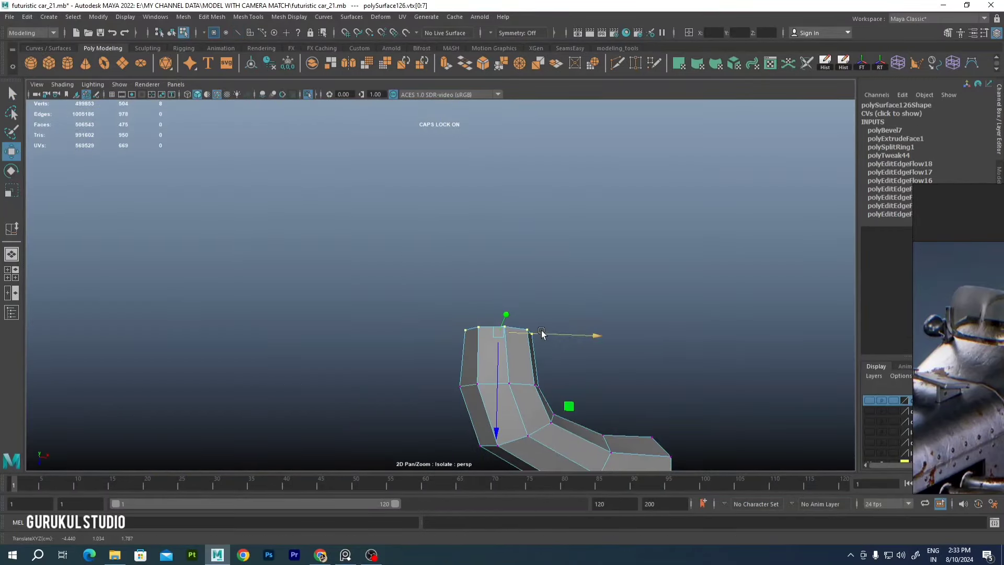
pyautogui.hotkey('ctrl', '1')
pyautogui.press('e')
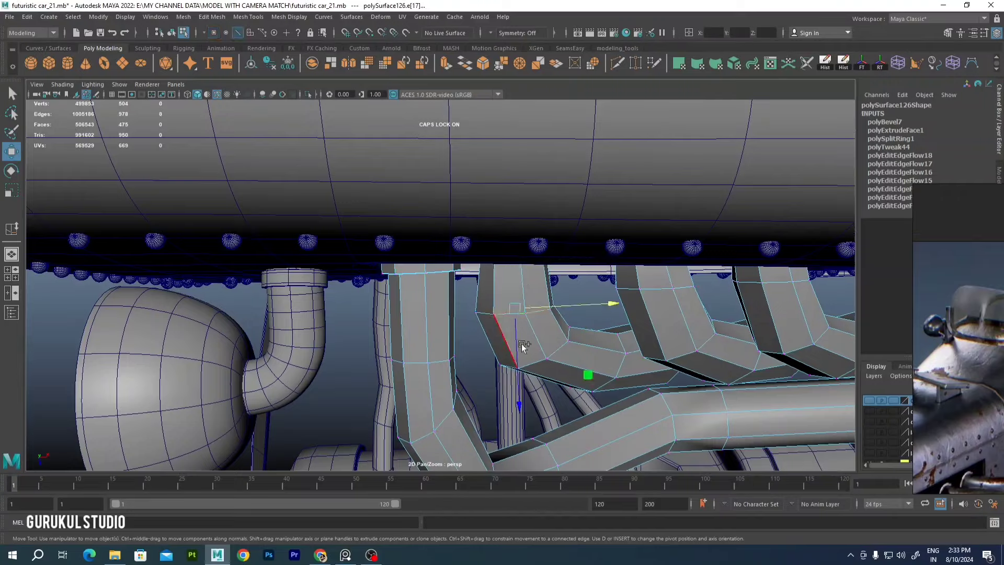
# Smooth the new loops' edge flow, then extrude and bevel a flanged pipe-top rim
pyautogui.keyDown('shift'); pyautogui.moveTo(522, 343); pyautogui.dragTo(535, 316, button='right'); pyautogui.keyUp('shift')
pyautogui.keyDown('alt'); pyautogui.moveTo(535, 315); pyautogui.dragTo(471, 293); pyautogui.keyUp('alt')
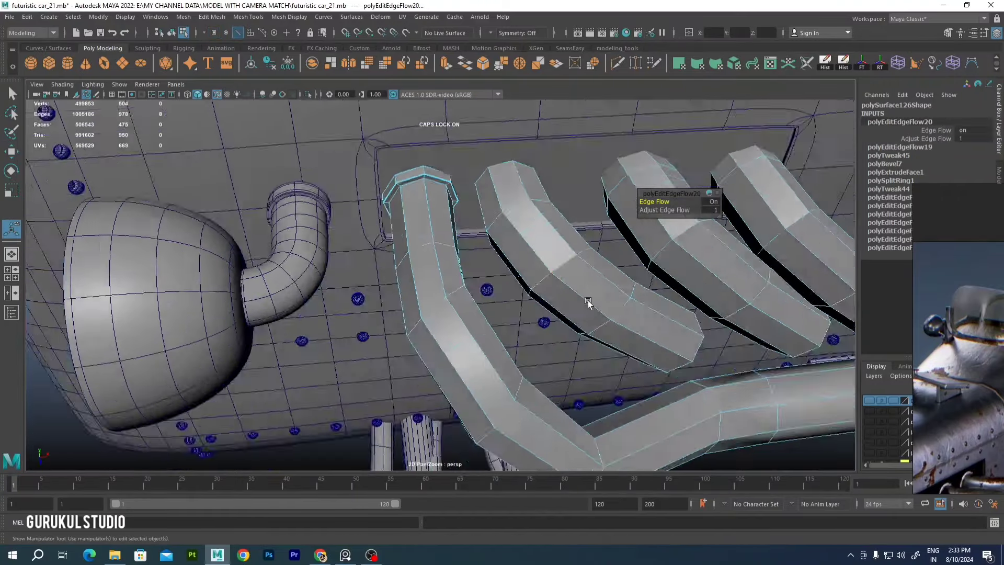
pyautogui.click(248, 17)
pyautogui.click(272, 96)
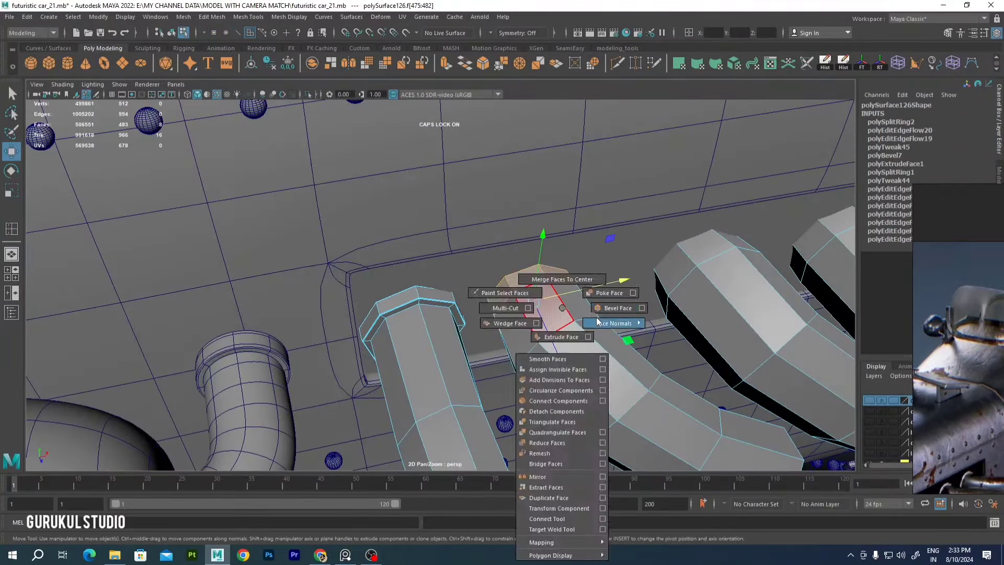
pyautogui.keyDown('shift'); pyautogui.moveTo(528, 272); pyautogui.dragTo(596, 316, button='right'); pyautogui.keyUp('shift')
pyautogui.keyDown('shift'); pyautogui.moveTo(491, 295); pyautogui.dragTo(439, 289, button='right'); pyautogui.keyUp('shift')
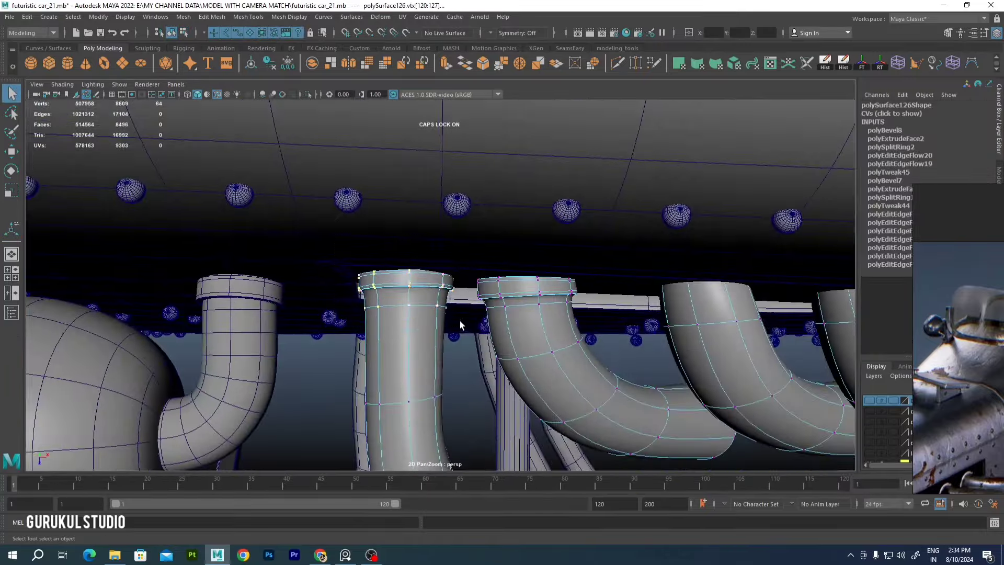
# Finish rotating the pipe-top vertices and delete the two right-hand pipes
pyautogui.press('e')
pyautogui.keyDown('alt'); pyautogui.moveTo(476, 341); pyautogui.dragTo(495, 317); pyautogui.keyUp('alt')
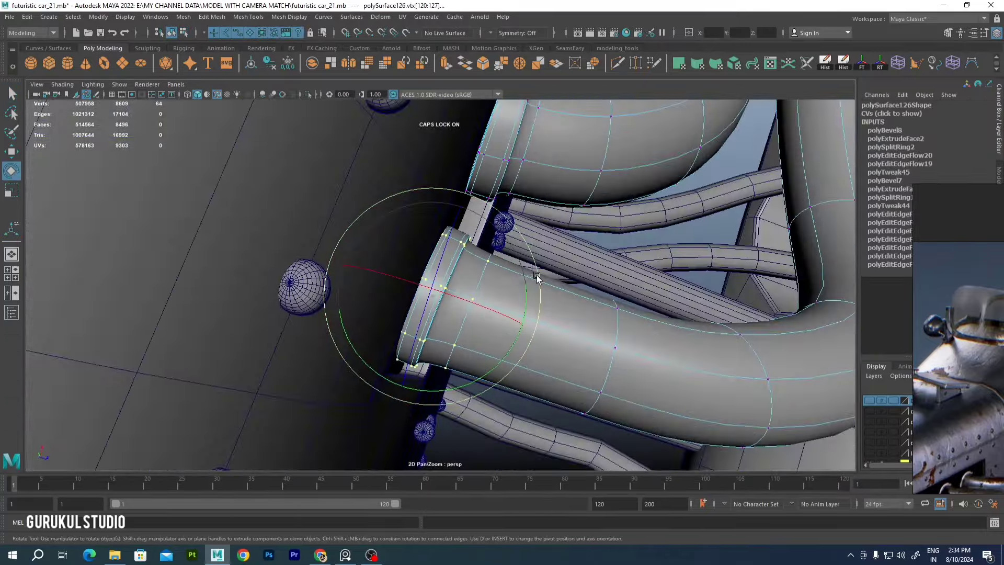
pyautogui.moveTo(537, 278)
pyautogui.keyDown('alt'); pyautogui.mouseDown()
pyautogui.moveTo(470, 251)
pyautogui.moveTo(439, 273)
pyautogui.moveTo(475, 272)
pyautogui.moveTo(446, 304)
pyautogui.moveTo(408, 293)
pyautogui.moveTo(365, 309)
pyautogui.moveTo(354, 253)
pyautogui.moveTo(378, 267)
pyautogui.moveTo(529, 291)
pyautogui.moveTo(511, 330)
pyautogui.mouseUp(); pyautogui.keyUp('alt')
pyautogui.press('F8')
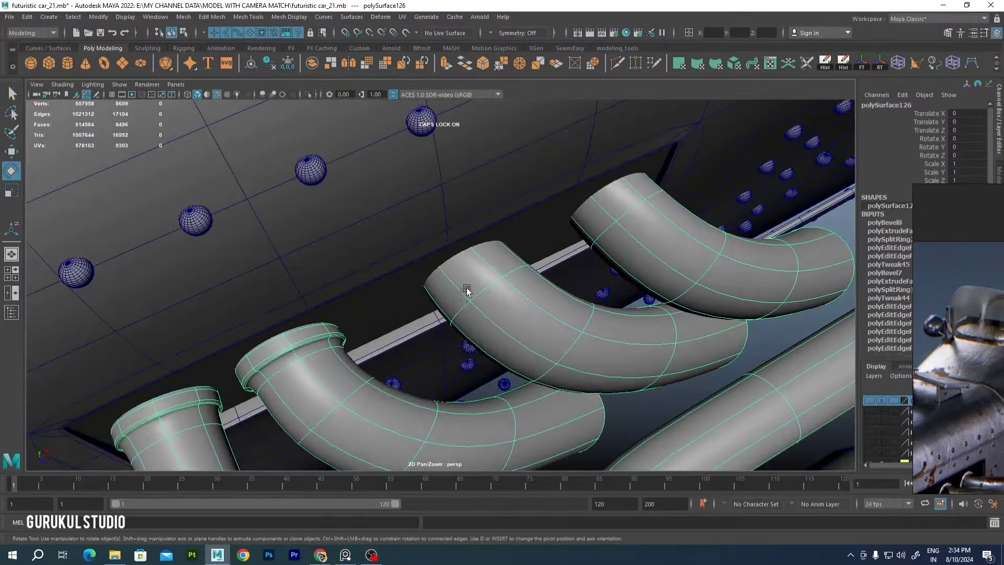
pyautogui.keyDown('alt'); pyautogui.moveTo(467, 290); pyautogui.dragTo(487, 304); pyautogui.keyUp('alt')
pyautogui.press('Delete')
# Mirror the remaining exhaust pipe to recreate the right-hand pipes
pyautogui.click(349, 347)
pyautogui.press('w')
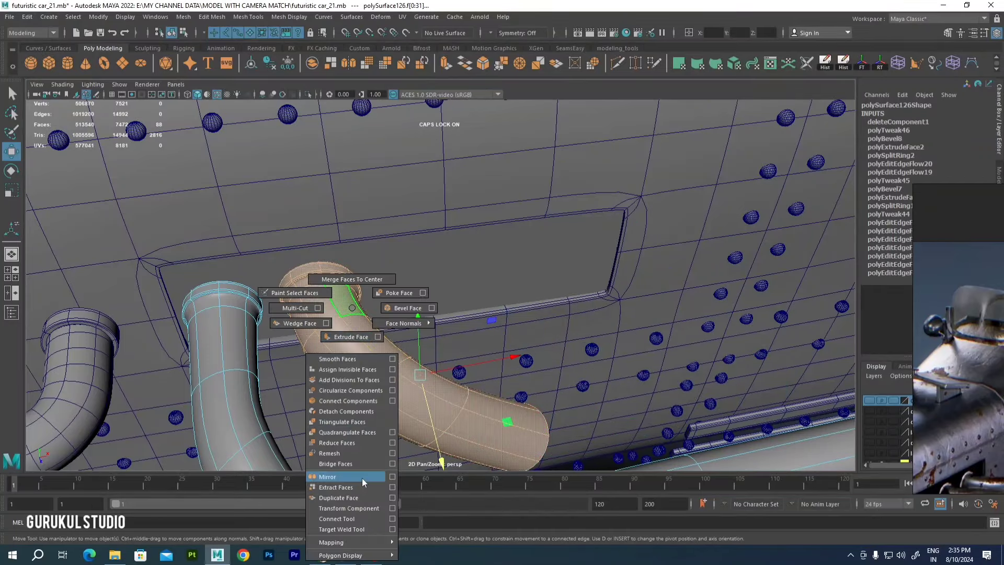
pyautogui.click(362, 478)
pyautogui.moveTo(381, 347)
pyautogui.keyDown('alt'); pyautogui.mouseDown()
pyautogui.moveTo(404, 298)
pyautogui.moveTo(481, 347)
pyautogui.moveTo(517, 306)
pyautogui.moveTo(477, 306)
pyautogui.moveTo(546, 351)
pyautogui.mouseUp(); pyautogui.keyUp('alt')
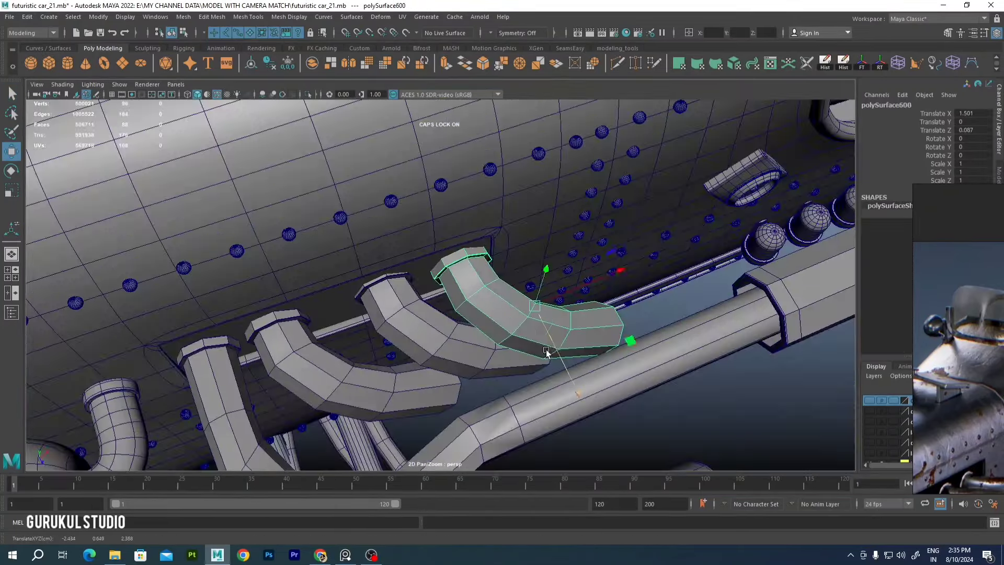
pyautogui.moveTo(476, 364)
pyautogui.keyDown('alt'); pyautogui.mouseDown()
pyautogui.moveTo(427, 318)
pyautogui.moveTo(449, 303)
pyautogui.moveTo(458, 313)
pyautogui.mouseUp(); pyautogui.keyUp('alt')
pyautogui.scroll(5, 458, 312)
# Select the exhaust pipes and combine them into one object with Mesh > Combine
pyautogui.click(184, 358)
pyautogui.keyDown('alt'); pyautogui.moveTo(184, 359); pyautogui.dragTo(471, 272); pyautogui.keyUp('alt')
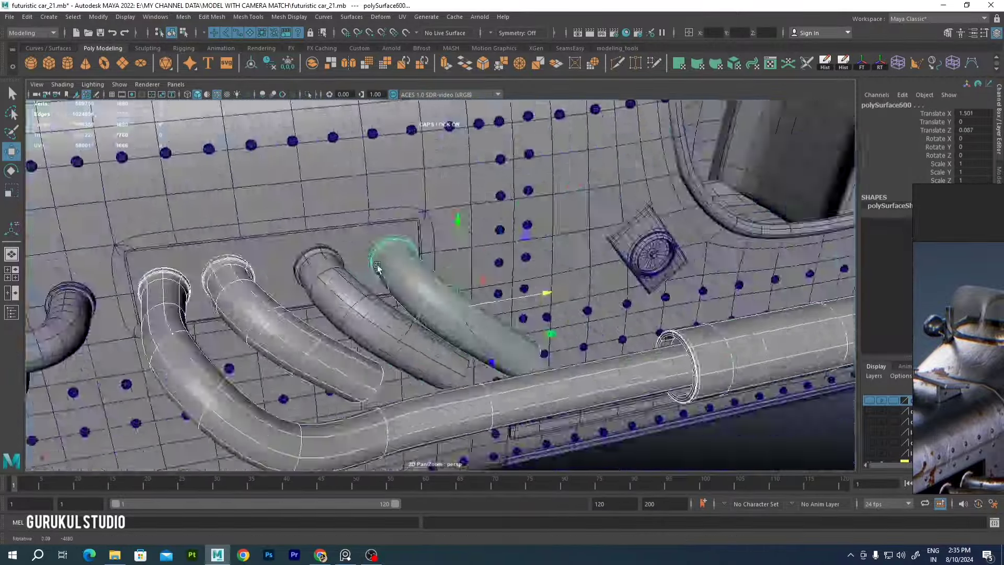
pyautogui.scroll(-5, 545, 253)
pyautogui.scroll(5, 488, 287)
pyautogui.click(397, 291)
pyautogui.click(183, 16)
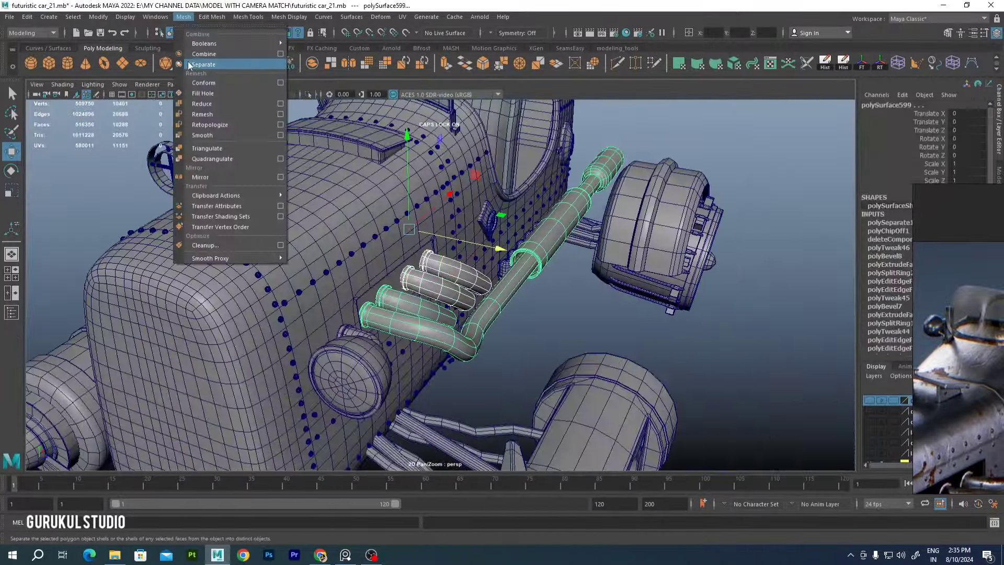
pyautogui.click(209, 62)
# Combine the exhaust pipes with the thin plate into a single mesh
pyautogui.keyDown('alt'); pyautogui.moveTo(293, 235); pyautogui.dragTo(346, 233); pyautogui.keyUp('alt')
pyautogui.moveTo(278, 237)
pyautogui.keyDown('alt'); pyautogui.mouseDown()
pyautogui.moveTo(382, 254)
pyautogui.moveTo(397, 233)
pyautogui.mouseUp(); pyautogui.keyUp('alt')
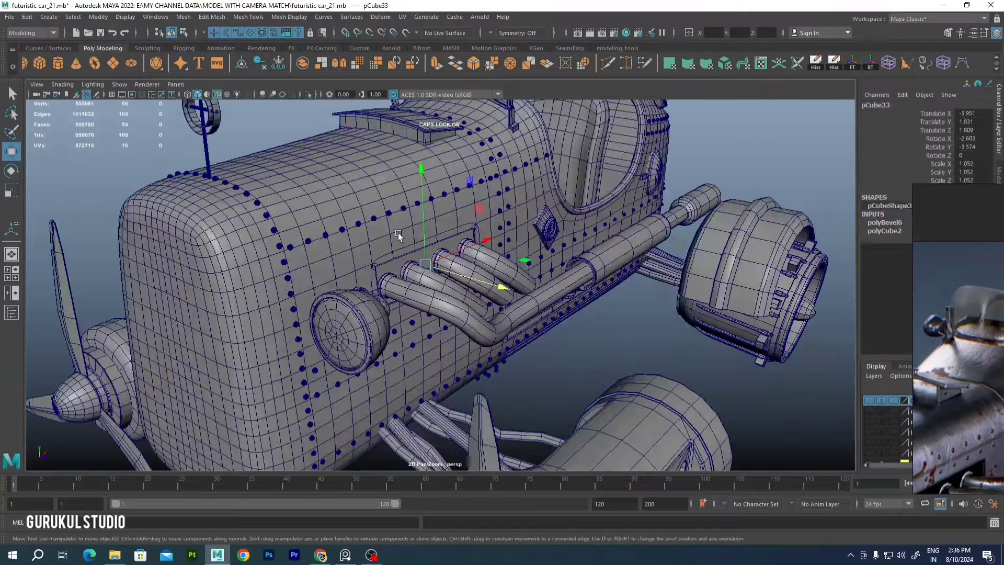
pyautogui.scroll(4, 398, 233)
pyautogui.press('space')
pyautogui.moveTo(246, 159); pyautogui.dragTo(641, 378)
# Delete construction history on all objects and split the wedge face off as its own piece
pyautogui.click(835, 63)
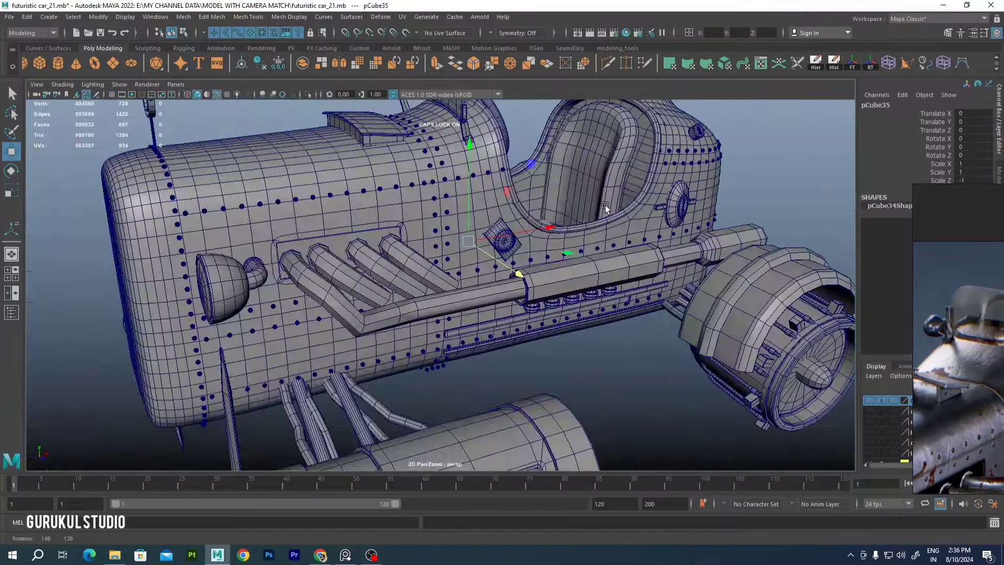
pyautogui.keyDown('alt'); pyautogui.moveTo(605, 205); pyautogui.dragTo(305, 256); pyautogui.keyUp('alt')
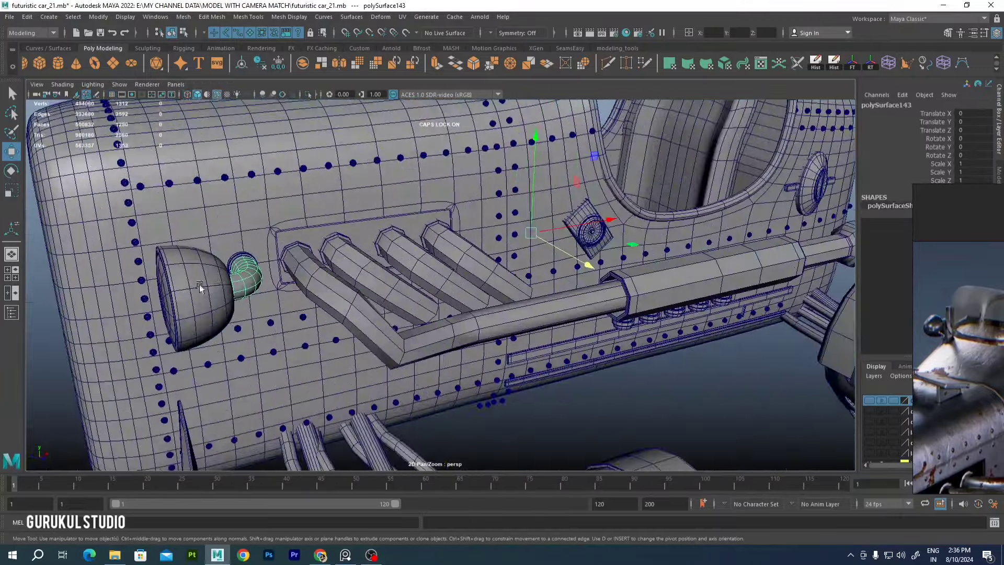
pyautogui.click(183, 16)
pyautogui.click(201, 46)
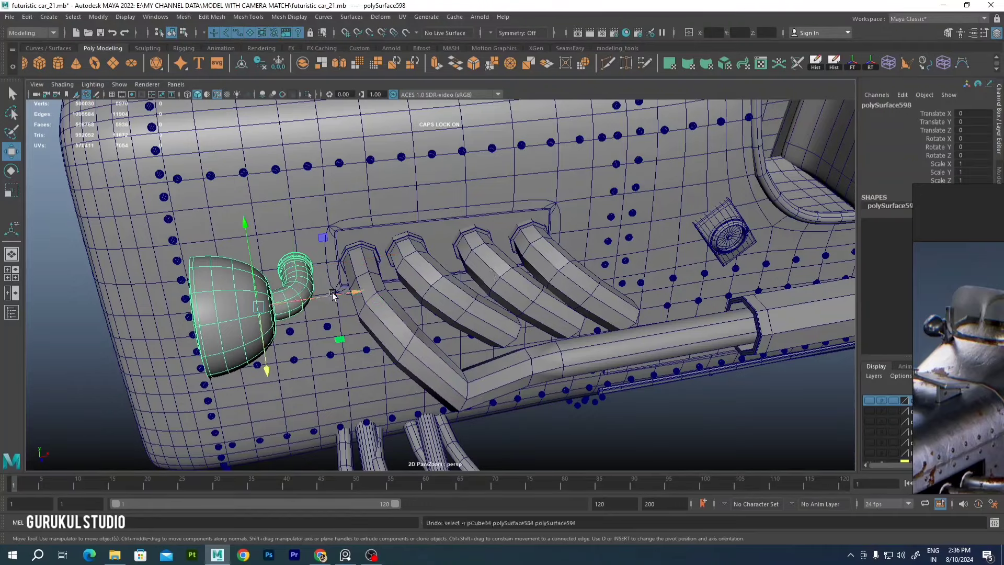
# Move, rotate and scale the new piece into position
pyautogui.moveTo(332, 294)
pyautogui.keyDown('alt'); pyautogui.mouseDown()
pyautogui.moveTo(366, 293)
pyautogui.moveTo(487, 347)
pyautogui.mouseUp(); pyautogui.keyUp('alt')
pyautogui.keyDown('alt'); pyautogui.moveTo(463, 205); pyautogui.dragTo(586, 188); pyautogui.keyUp('alt')
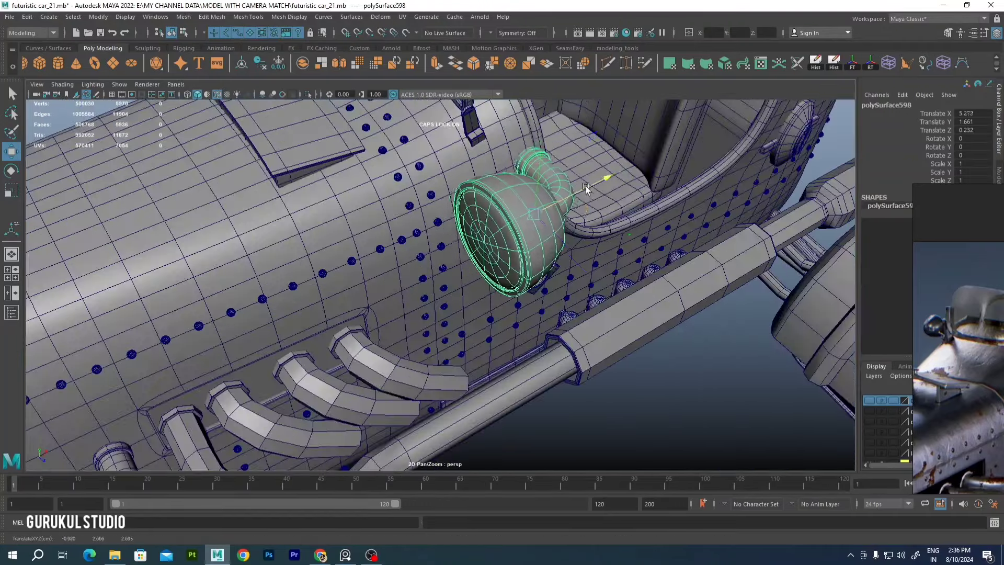
pyautogui.moveTo(512, 130)
pyautogui.mouseDown()
pyautogui.moveTo(585, 121)
pyautogui.moveTo(540, 197)
pyautogui.moveTo(570, 188)
pyautogui.moveTo(554, 225)
pyautogui.mouseUp()
pyautogui.keyDown('alt'); pyautogui.moveTo(555, 225); pyautogui.dragTo(543, 254); pyautogui.keyUp('alt')
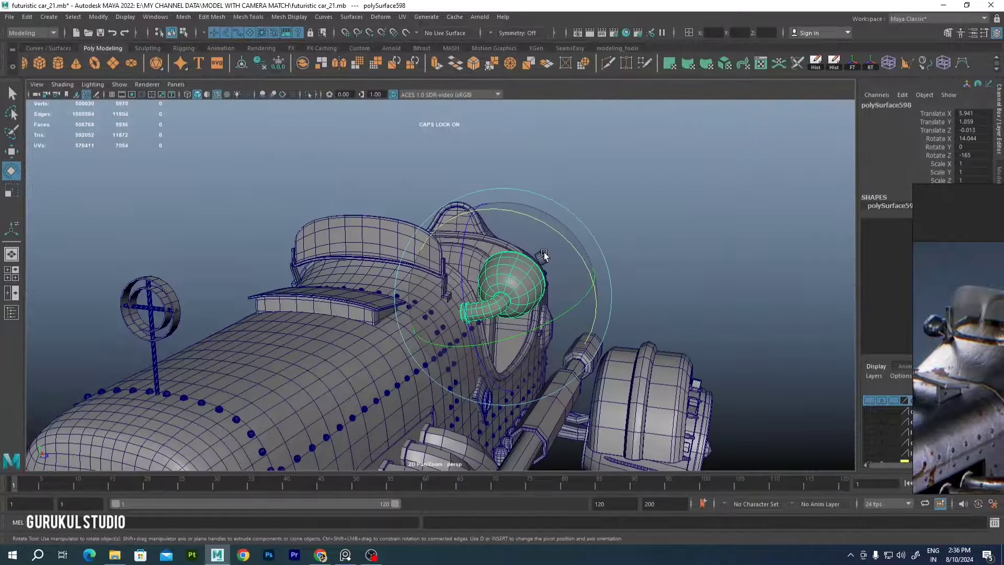
pyautogui.moveTo(454, 298); pyautogui.dragTo(444, 298)
pyautogui.press('w')
pyautogui.moveTo(444, 298)
pyautogui.keyDown('alt'); pyautogui.mouseDown()
pyautogui.moveTo(519, 311)
pyautogui.moveTo(491, 224)
pyautogui.mouseUp(); pyautogui.keyUp('alt')
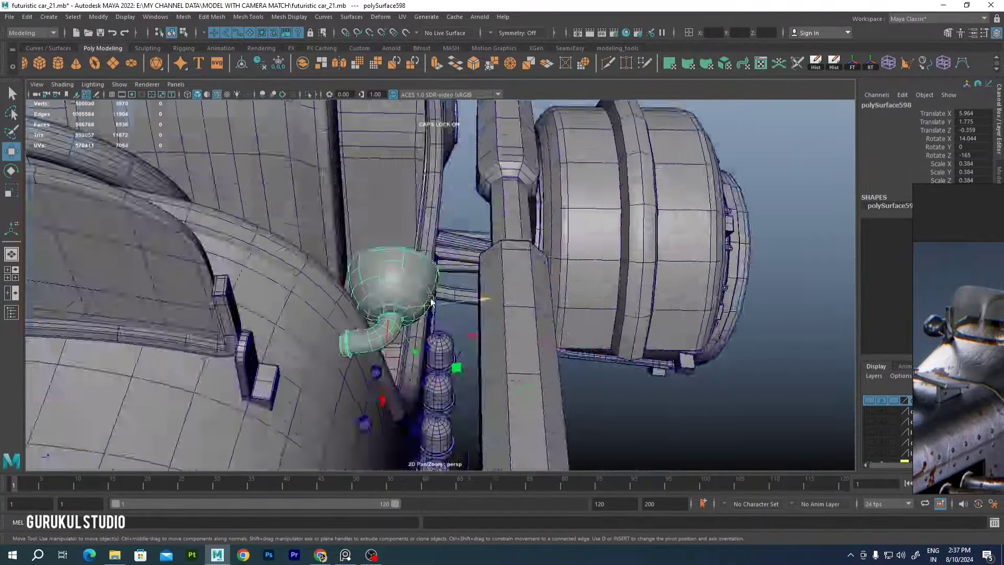
# Refine the piece in vertex mode, rotate it, and switch to the four-view layout
pyautogui.moveTo(492, 225); pyautogui.dragTo(442, 226, button='right')
pyautogui.moveTo(442, 226)
pyautogui.keyDown('alt'); pyautogui.mouseDown()
pyautogui.moveTo(645, 340)
pyautogui.moveTo(522, 262)
pyautogui.moveTo(575, 262)
pyautogui.moveTo(471, 219)
pyautogui.moveTo(510, 213)
pyautogui.mouseUp(); pyautogui.keyUp('alt')
pyautogui.scroll(3, 498, 243)
pyautogui.moveTo(511, 213); pyautogui.dragTo(544, 188, button='right')
pyautogui.press('e')
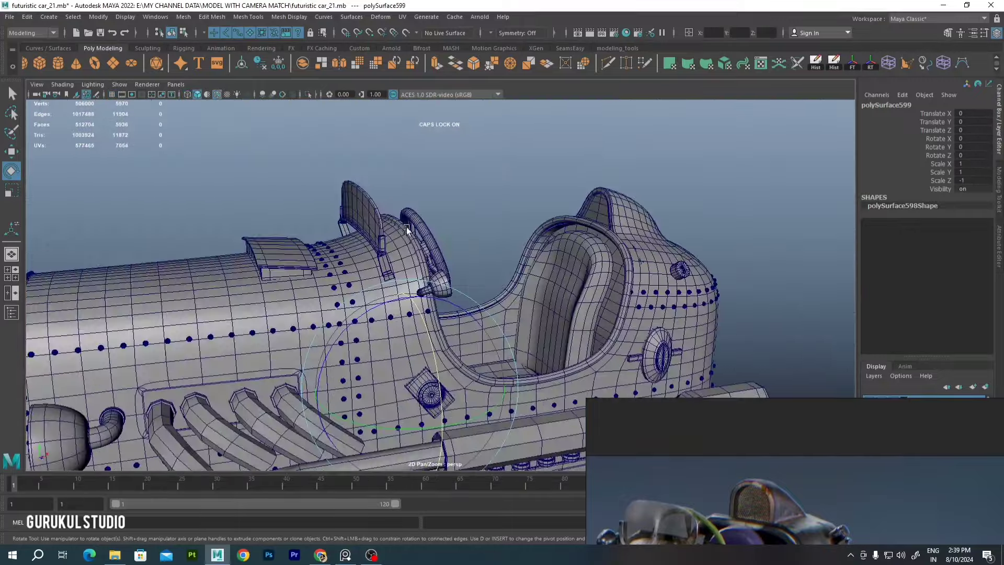
pyautogui.press('space')
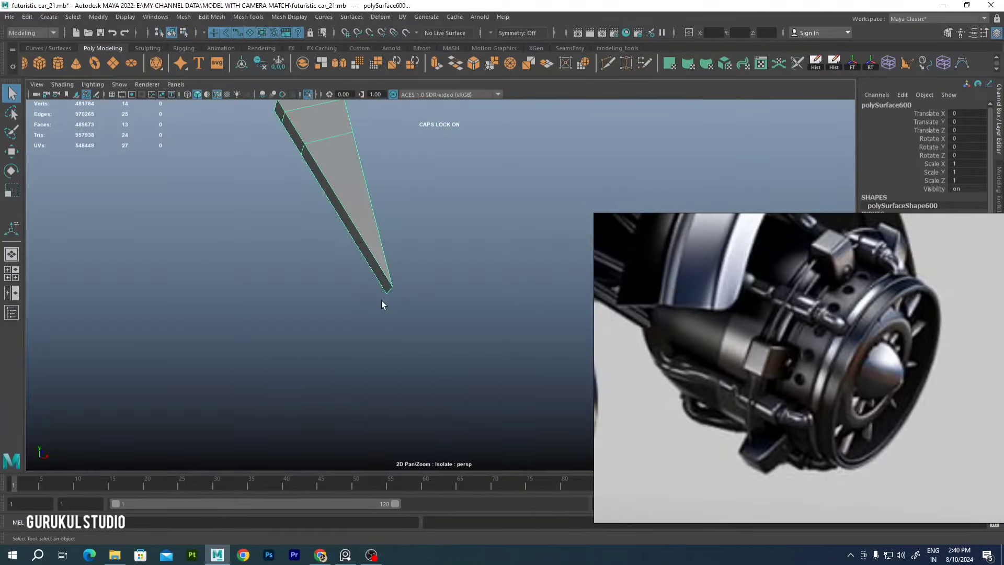
# Bevel the extruded strip and select the four vertices at its narrow tip
pyautogui.keyDown('shift'); pyautogui.moveTo(358, 288); pyautogui.dragTo(425, 298, button='right'); pyautogui.keyUp('shift')
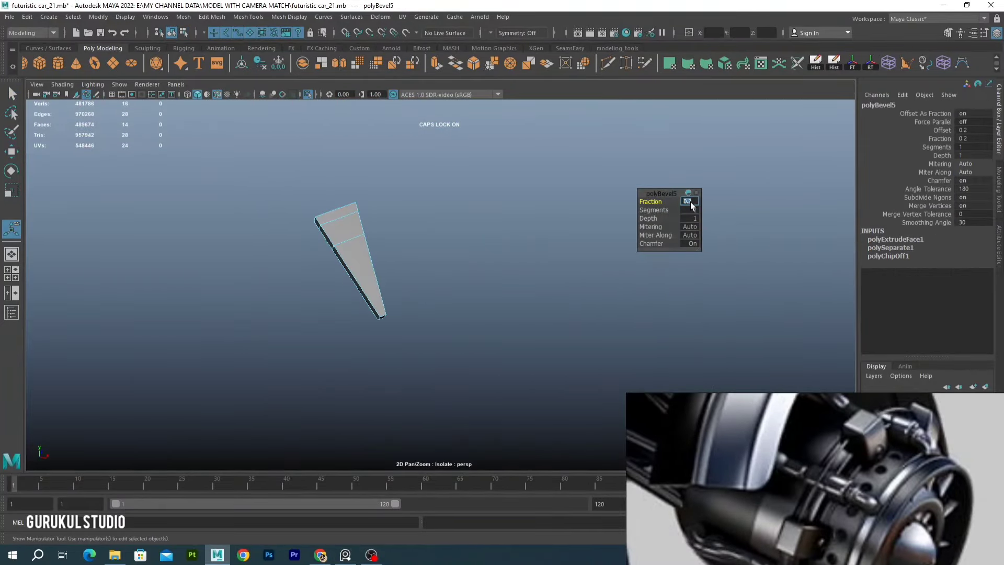
pyautogui.press('q')
pyautogui.keyDown('alt'); pyautogui.moveTo(423, 242); pyautogui.dragTo(371, 280); pyautogui.keyUp('alt')
pyautogui.keyDown('alt'); pyautogui.moveTo(417, 330); pyautogui.dragTo(413, 335); pyautogui.keyUp('alt')
pyautogui.press('F9')
pyautogui.moveTo(408, 360); pyautogui.dragTo(474, 419)
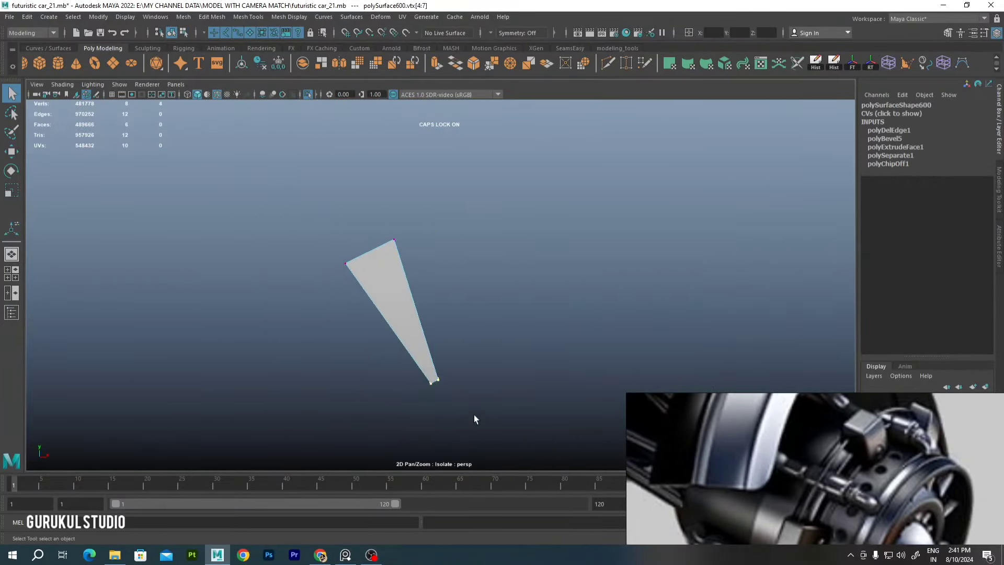
pyautogui.keyDown('alt'); pyautogui.moveTo(456, 359); pyautogui.dragTo(449, 286); pyautogui.keyUp('alt')
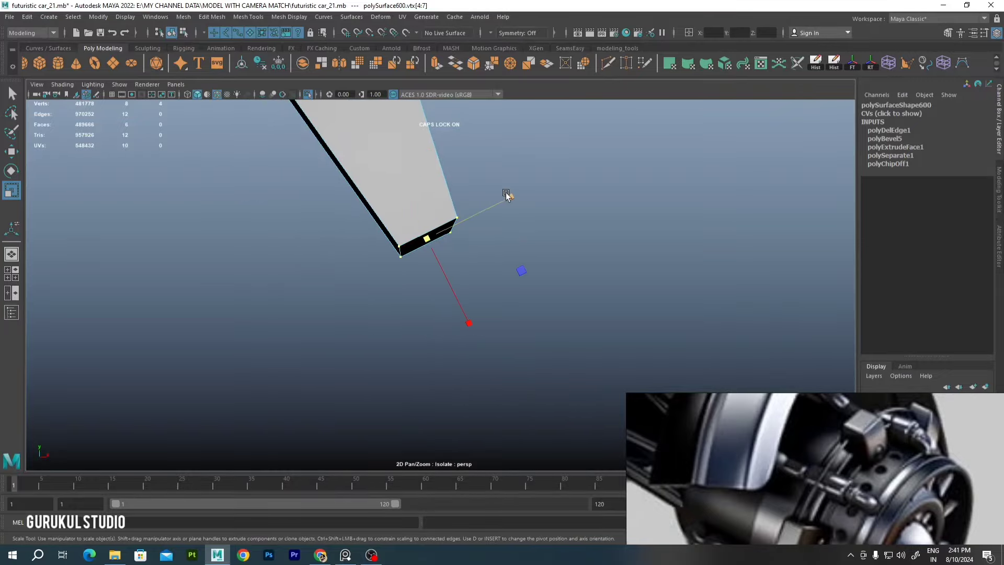
pyautogui.keyDown('alt'); pyautogui.moveTo(506, 195); pyautogui.dragTo(492, 248); pyautogui.keyUp('alt')
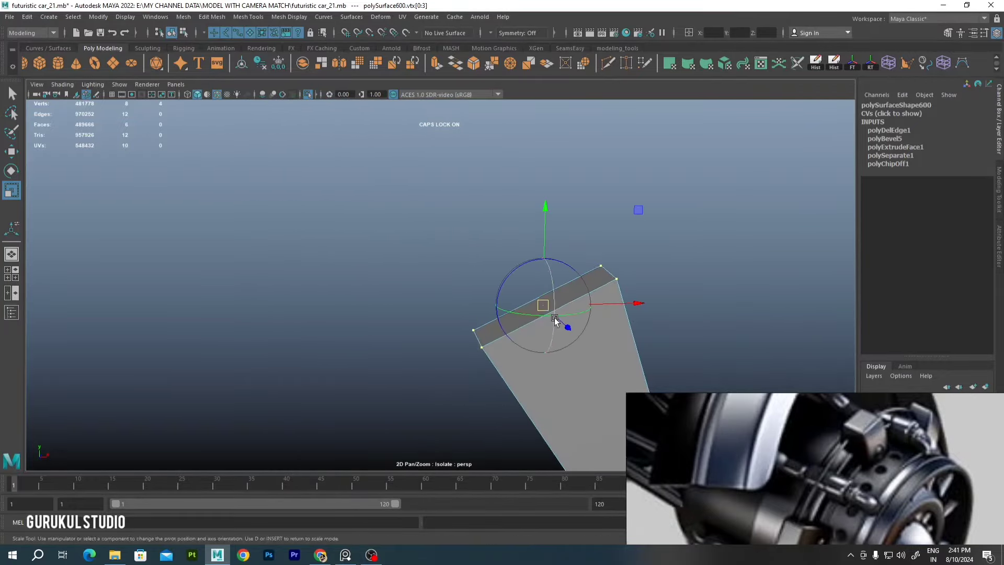
# Return to object mode and bring the wheel arch into an angled view
pyautogui.press('F8')
pyautogui.press('space')
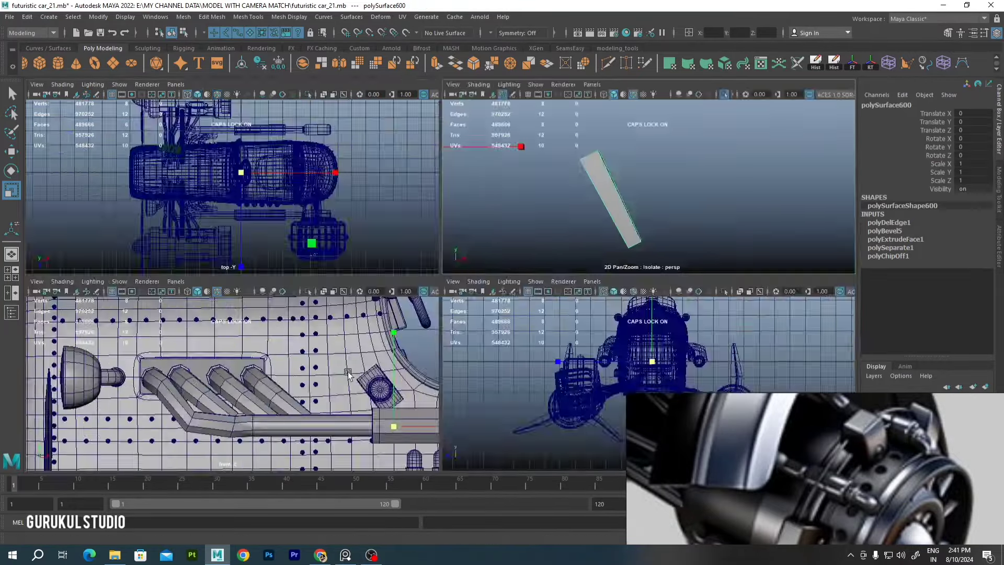
pyautogui.press('space')
pyautogui.moveTo(399, 288)
pyautogui.keyDown('alt'); pyautogui.mouseDown()
pyautogui.moveTo(347, 214)
pyautogui.moveTo(387, 221)
pyautogui.mouseUp(); pyautogui.keyUp('alt')
pyautogui.scroll(-3, 387, 221)
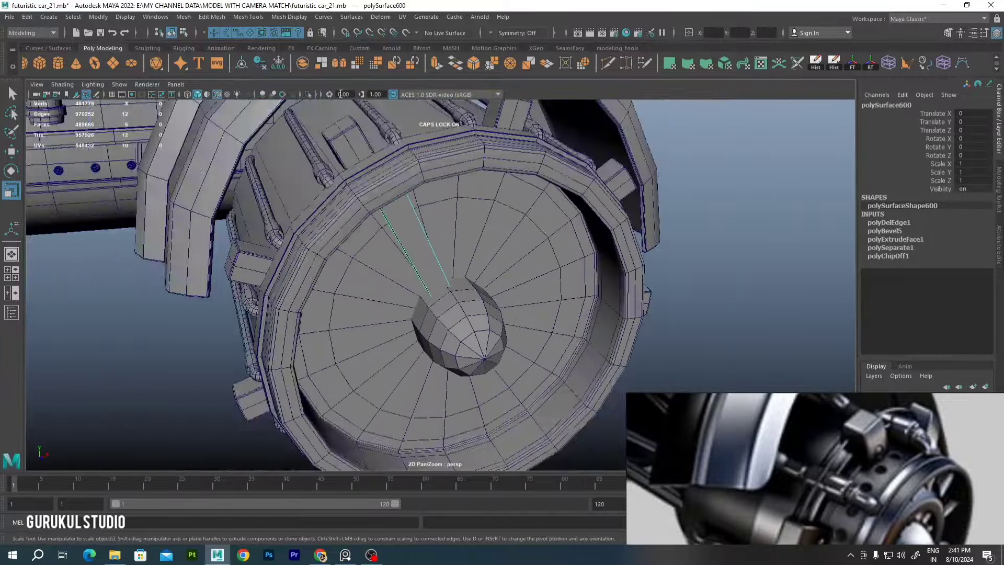
pyautogui.scroll(3, 412, 235)
pyautogui.scroll(-3, 347, 252)
pyautogui.moveTo(347, 252)
pyautogui.keyDown('alt'); pyautogui.mouseDown()
pyautogui.moveTo(350, 294)
pyautogui.moveTo(314, 280)
pyautogui.moveTo(316, 430)
pyautogui.moveTo(341, 371)
pyautogui.moveTo(324, 362)
pyautogui.moveTo(358, 369)
pyautogui.mouseUp(); pyautogui.keyUp('alt')
# Bevel the edges of the straightened strip in isolation
pyautogui.hotkey('ctrl', '1')
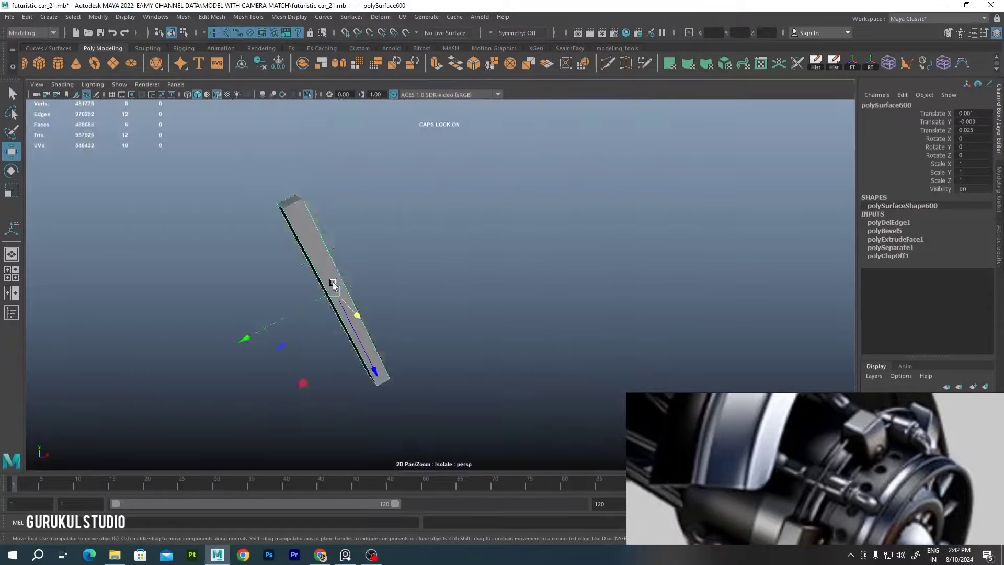
pyautogui.keyDown('alt'); pyautogui.moveTo(333, 285); pyautogui.dragTo(359, 224); pyautogui.keyUp('alt')
pyautogui.hotkey('ctrl', 'b')
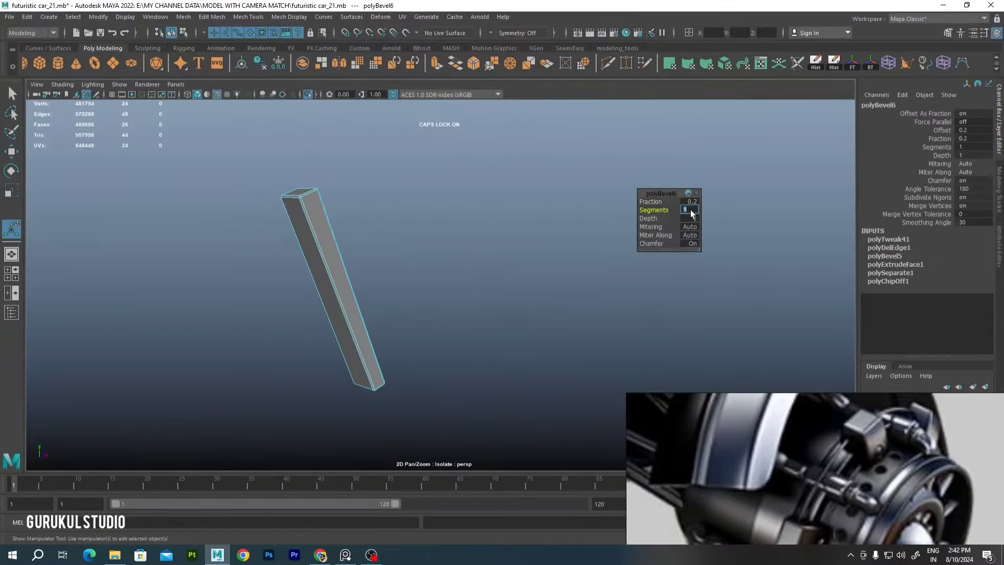
pyautogui.hotkey('ctrl', '1')
# Rotate the strip upright inside the wheel hub from the front view
pyautogui.press('e')
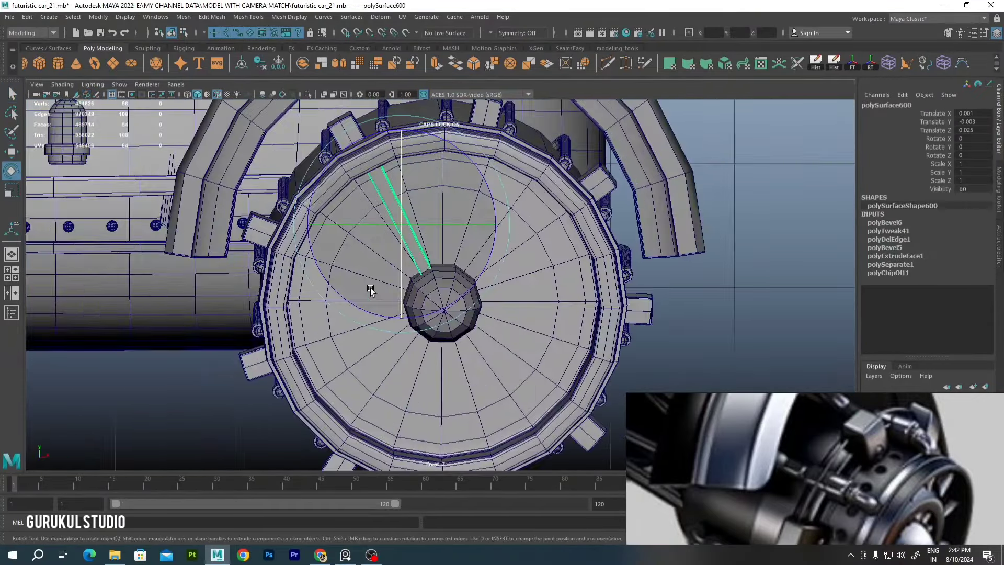
pyautogui.scroll(3, 369, 287)
pyautogui.press('4')
pyautogui.scroll(-1, 428, 303)
pyautogui.scroll(-5, 425, 275)
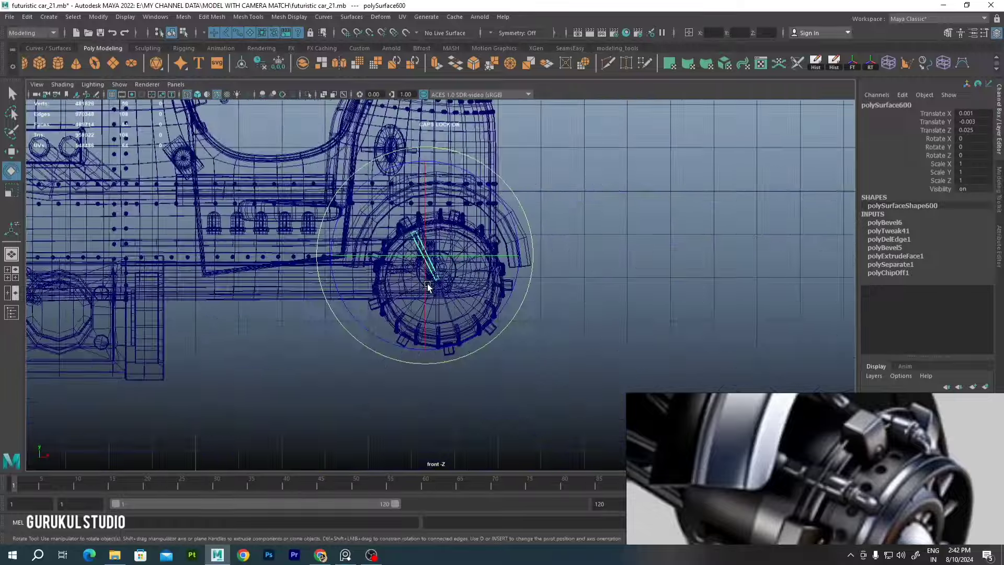
pyautogui.scroll(4, 426, 276)
pyautogui.scroll(2, 429, 278)
pyautogui.scroll(-5, 430, 279)
pyautogui.press('5')
pyautogui.scroll(2, 439, 292)
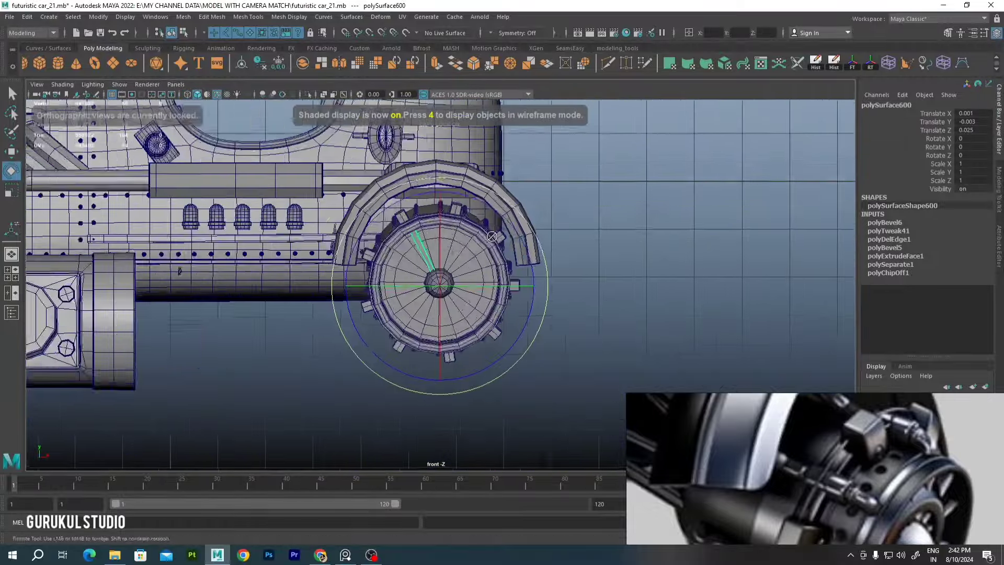
pyautogui.moveTo(486, 209); pyautogui.dragTo(522, 246)
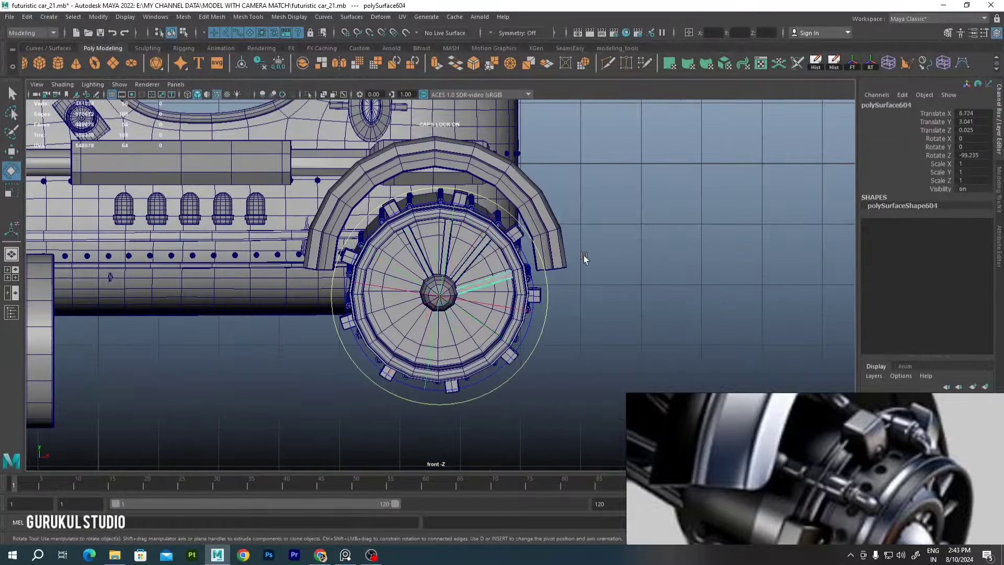
# Undo the stray duplicated spokes and check the isolated spokes against the whole wheel
pyautogui.hotkey('ctrl', 'z')
pyautogui.hotkey('ctrl', '1')
pyautogui.moveTo(464, 279)
pyautogui.keyDown('alt'); pyautogui.mouseDown()
pyautogui.moveTo(596, 226)
pyautogui.moveTo(442, 259)
pyautogui.moveTo(528, 220)
pyautogui.moveTo(507, 249)
pyautogui.mouseUp(); pyautogui.keyUp('alt')
pyautogui.hotkey('ctrl', 'z')
pyautogui.hotkey('ctrl', 'z')
pyautogui.hotkey('ctrl', 'z')
pyautogui.hotkey('ctrl', 'z')
pyautogui.press('w')
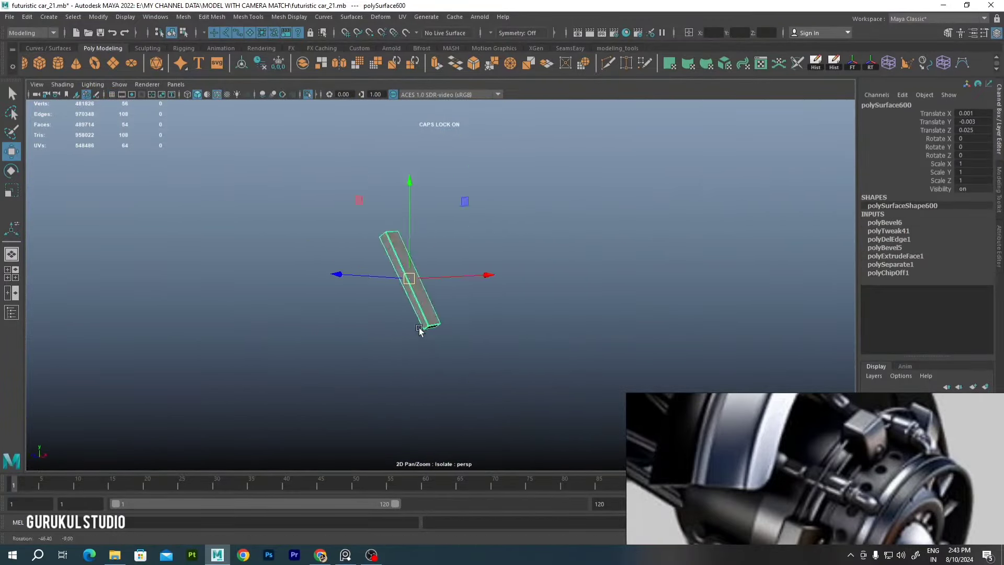
pyautogui.press('space')
pyautogui.press('space')
pyautogui.scroll(3, 335, 353)
pyautogui.press('e')
pyautogui.scroll(-3, 424, 250)
pyautogui.scroll(3, 455, 276)
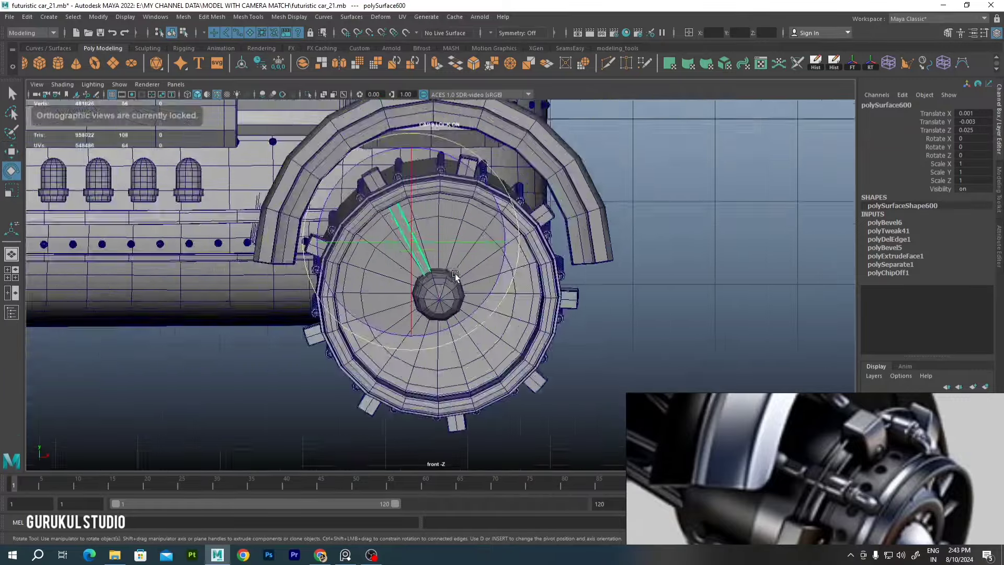
# Snap the spoke's pivot onto the hub centre in wireframe view
pyautogui.press('w')
pyautogui.scroll(3, 347, 202)
pyautogui.press('4')
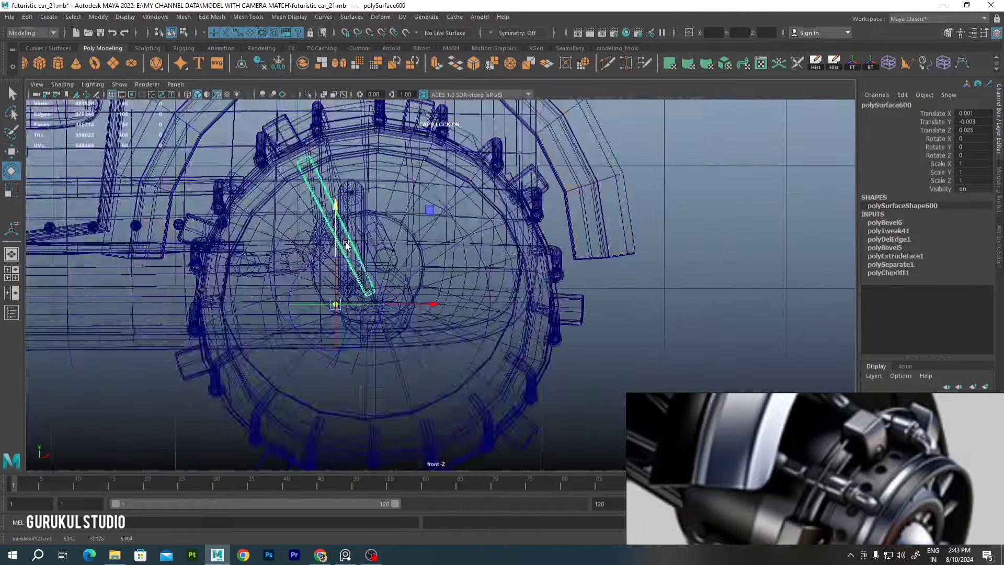
pyautogui.scroll(3, 345, 245)
pyautogui.press('v')
pyautogui.press('e')
pyautogui.scroll(-3, 477, 209)
pyautogui.scroll(-2, 544, 352)
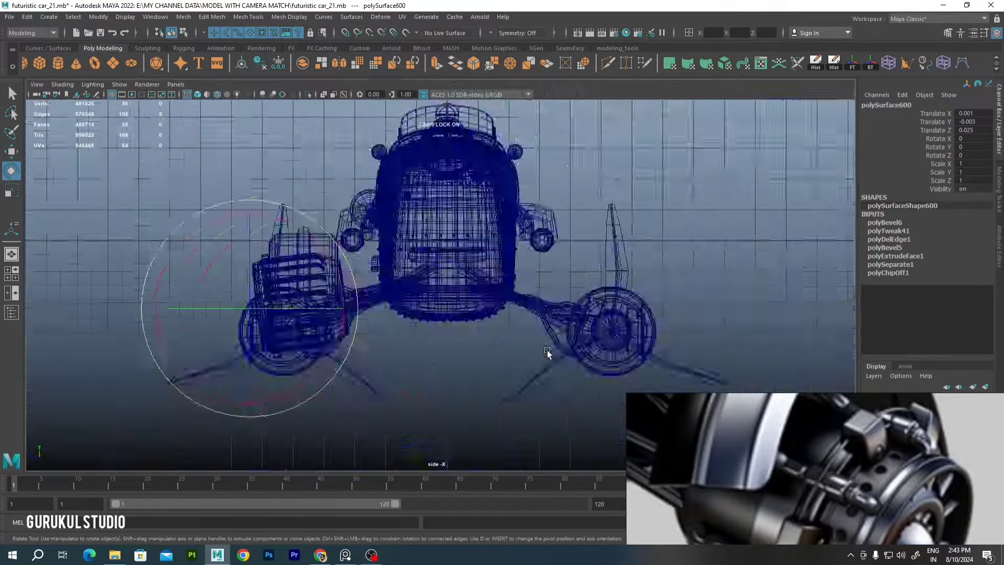
pyautogui.scroll(4, 418, 306)
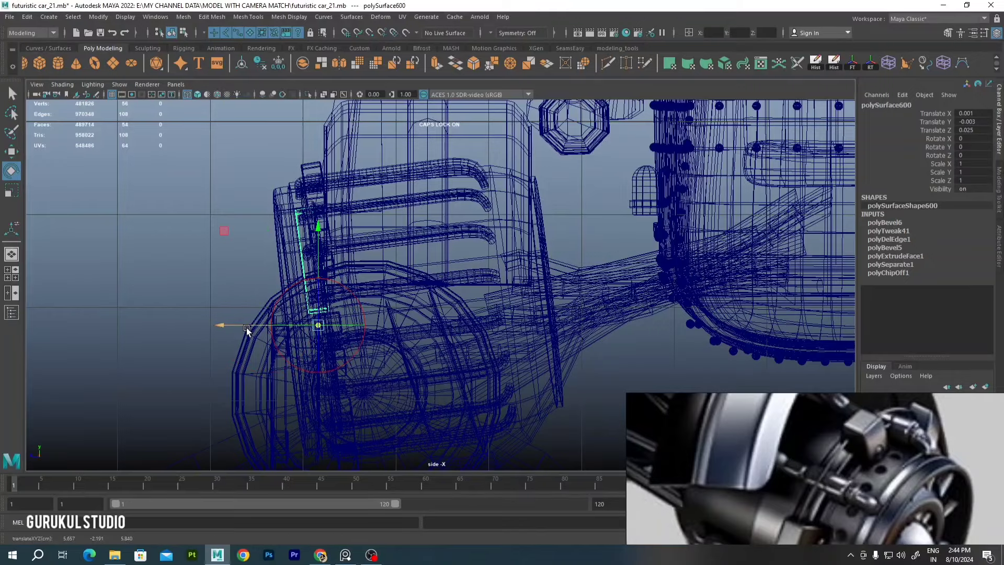
# Rotate copies of the original spoke around the hub and select all the cloned spokes
pyautogui.press('w')
pyautogui.hotkey('ctrl', '1')
pyautogui.press('5')
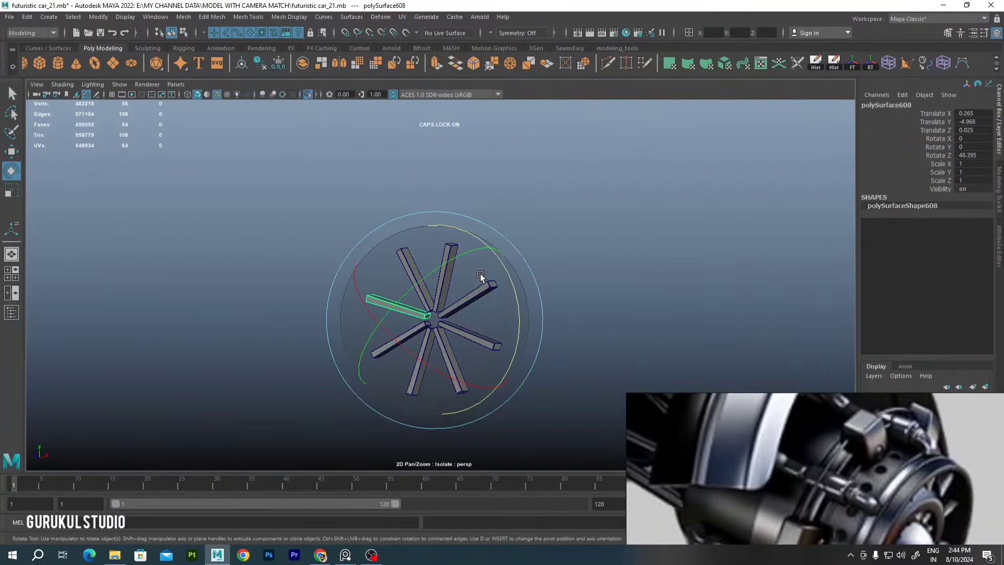
pyautogui.click(480, 276)
pyautogui.moveTo(480, 276)
pyautogui.mouseDown()
pyautogui.moveTo(510, 287)
pyautogui.moveTo(481, 303)
pyautogui.mouseUp()
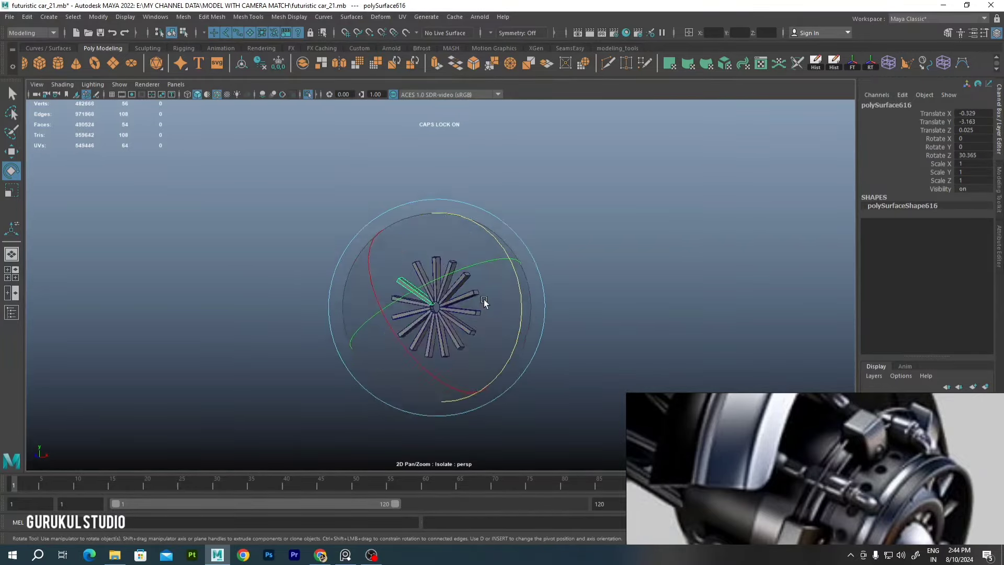
pyautogui.moveTo(558, 220); pyautogui.dragTo(397, 358)
pyautogui.hotkey('ctrl', '1')
pyautogui.press('w')
pyautogui.click(184, 16)
# Combine the spokes into one mesh and tilt it slightly
pyautogui.click(204, 54)
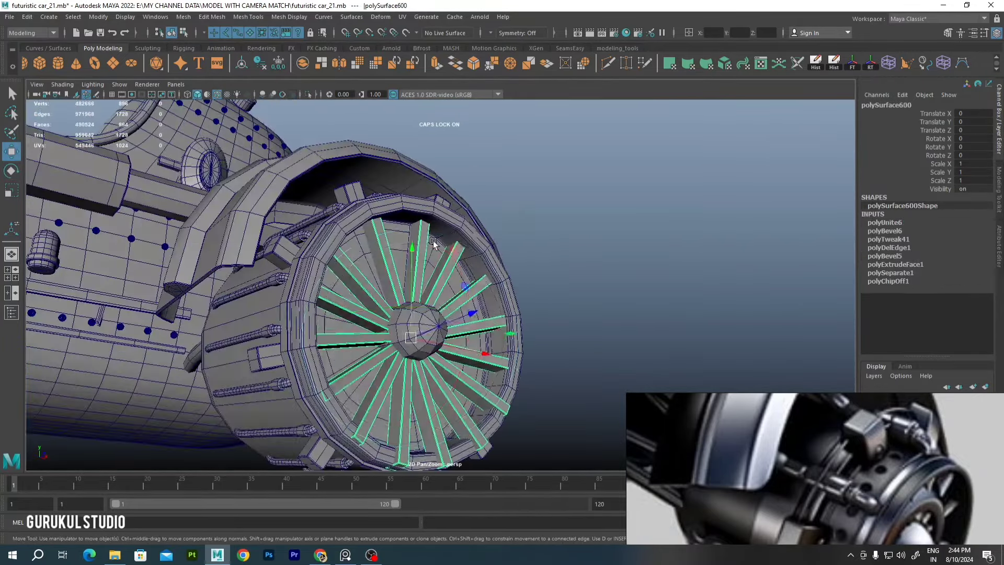
pyautogui.press('e')
pyautogui.moveTo(463, 304)
pyautogui.mouseDown()
pyautogui.moveTo(465, 280)
pyautogui.moveTo(406, 252)
pyautogui.moveTo(428, 334)
pyautogui.moveTo(365, 253)
pyautogui.moveTo(448, 321)
pyautogui.moveTo(388, 347)
pyautogui.moveTo(375, 255)
pyautogui.moveTo(421, 232)
pyautogui.moveTo(450, 246)
pyautogui.mouseUp()
# Make the hub faces circular, extract them as a ring, and extrude it for thickness
pyautogui.keyDown('shift'); pyautogui.moveTo(717, 224); pyautogui.dragTo(706, 351, button='right'); pyautogui.keyUp('shift')
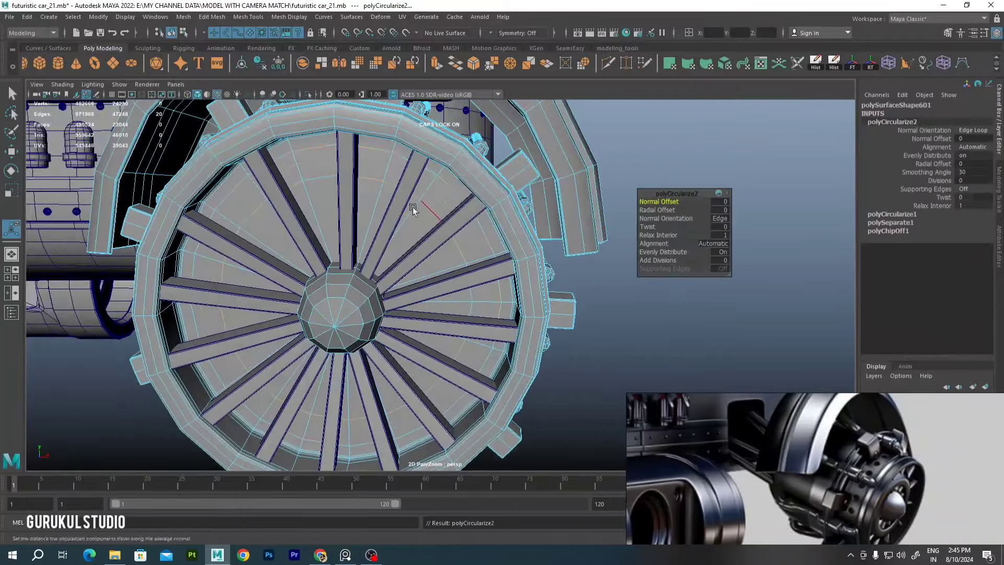
pyautogui.keyDown('alt'); pyautogui.moveTo(412, 207); pyautogui.dragTo(458, 240); pyautogui.keyUp('alt')
pyautogui.moveTo(458, 240); pyautogui.dragTo(458, 212, button='right')
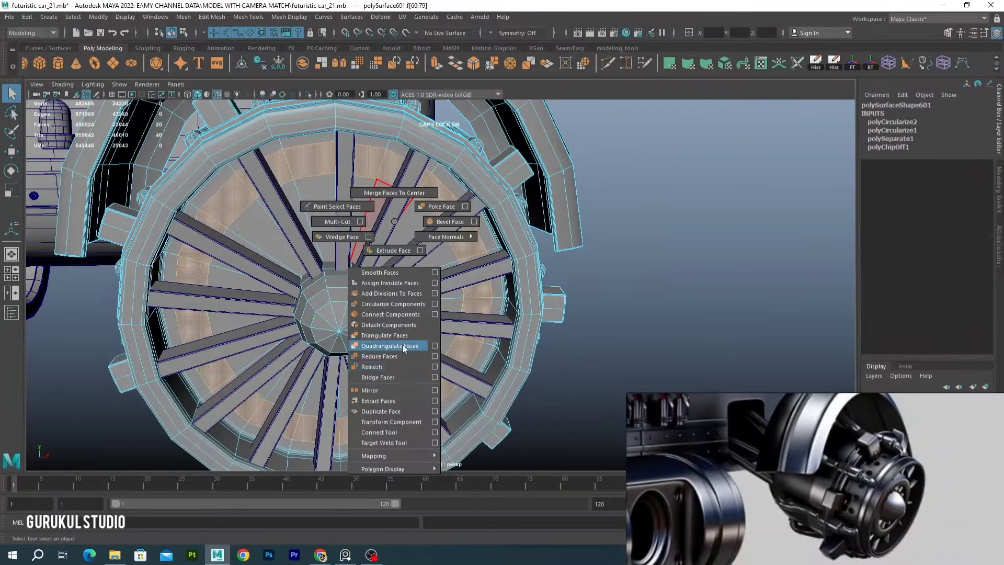
pyautogui.hotkey('ctrl', '1')
pyautogui.hotkey('ctrl', 'e')
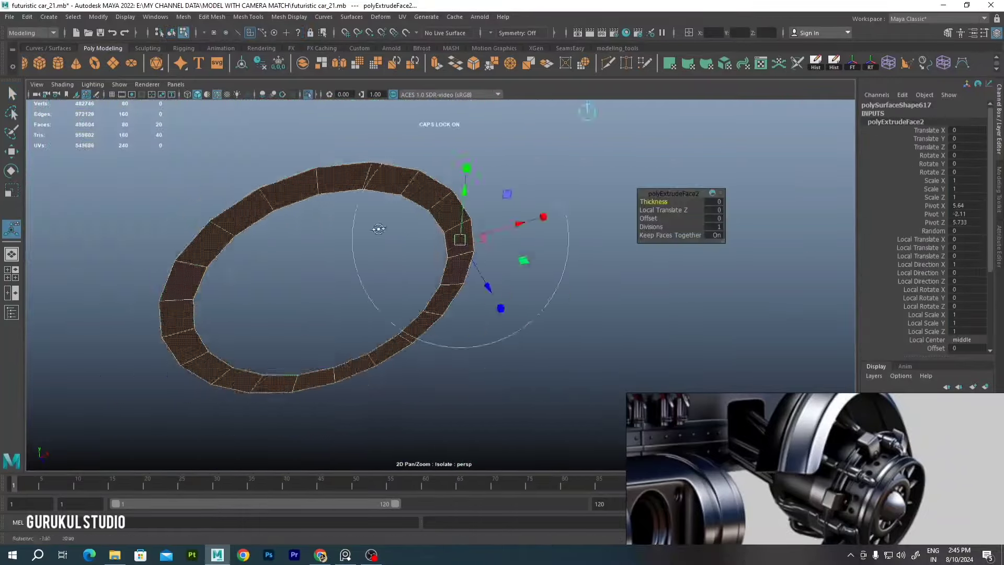
pyautogui.keyDown('alt'); pyautogui.moveTo(459, 231); pyautogui.dragTo(491, 287); pyautogui.keyUp('alt')
pyautogui.moveTo(327, 217)
pyautogui.keyDown('alt'); pyautogui.mouseDown()
pyautogui.moveTo(348, 200)
pyautogui.moveTo(352, 217)
pyautogui.mouseUp(); pyautogui.keyUp('alt')
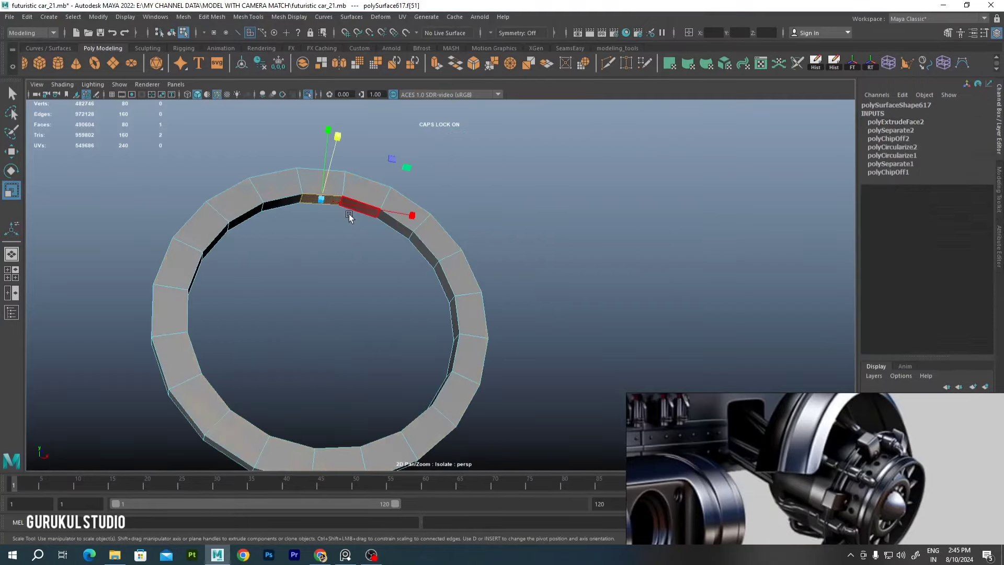
pyautogui.keyDown('shift'); pyautogui.moveTo(351, 218); pyautogui.dragTo(359, 432, button='right'); pyautogui.keyUp('shift')
# Shrink the ring slightly to fit the hub, checking it isolated and in place
pyautogui.press('F8')
pyautogui.hotkey('ctrl', '1')
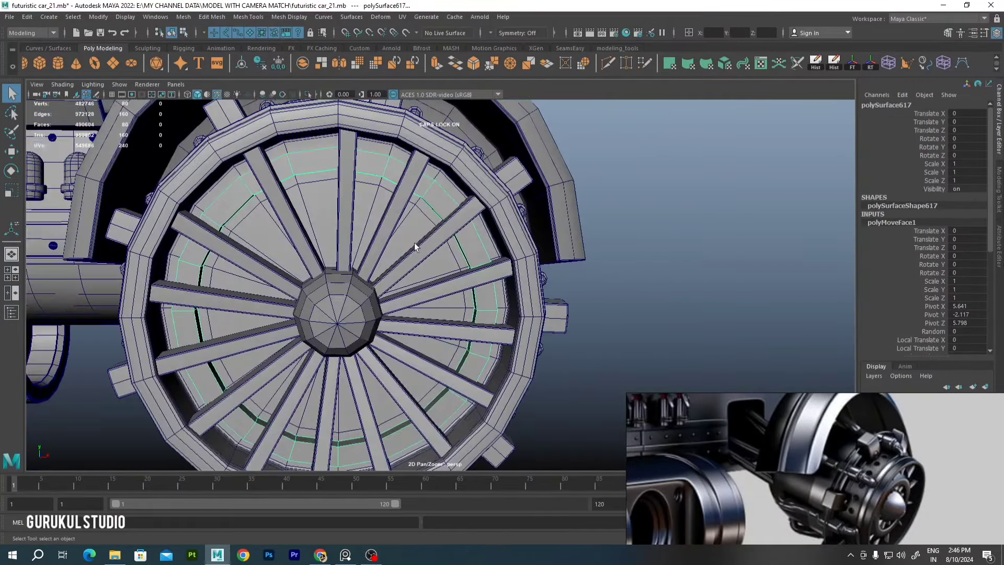
pyautogui.keyDown('alt'); pyautogui.moveTo(246, 309); pyautogui.dragTo(403, 353); pyautogui.keyUp('alt')
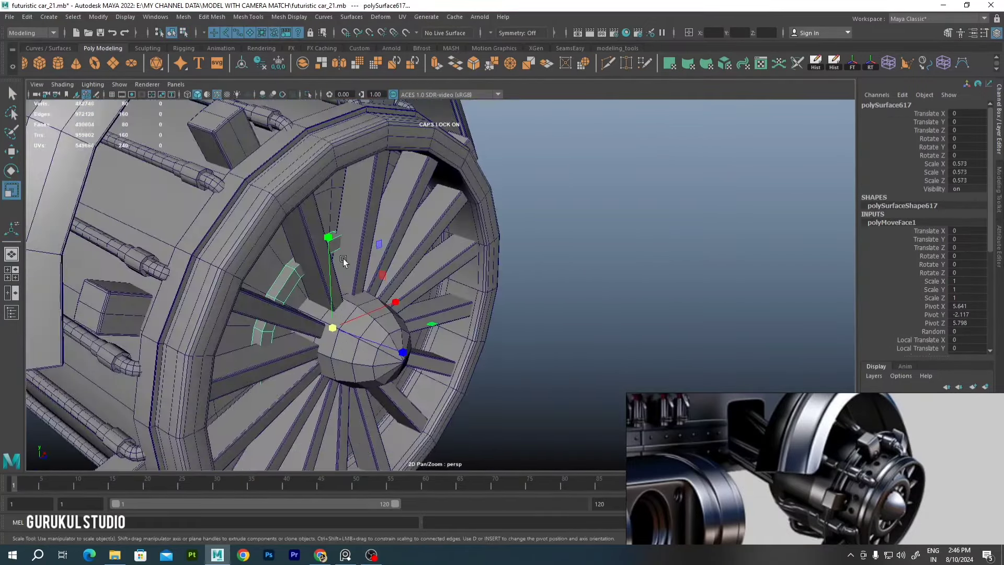
pyautogui.hotkey('ctrl', '1')
pyautogui.keyDown('alt'); pyautogui.moveTo(343, 258); pyautogui.dragTo(376, 214); pyautogui.keyUp('alt')
pyautogui.keyDown('alt'); pyautogui.moveTo(437, 252); pyautogui.dragTo(383, 315); pyautogui.keyUp('alt')
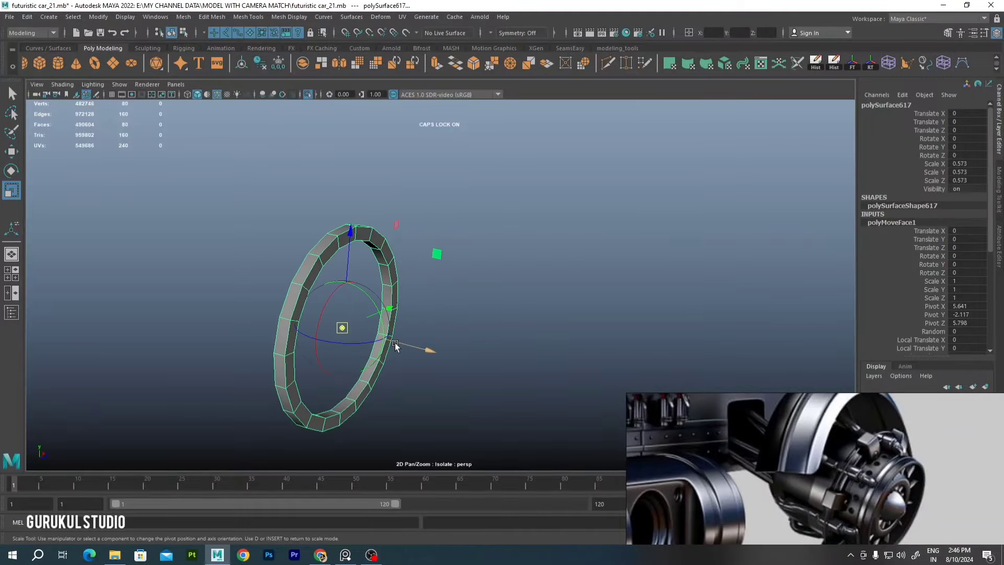
pyautogui.hotkey('ctrl', '1')
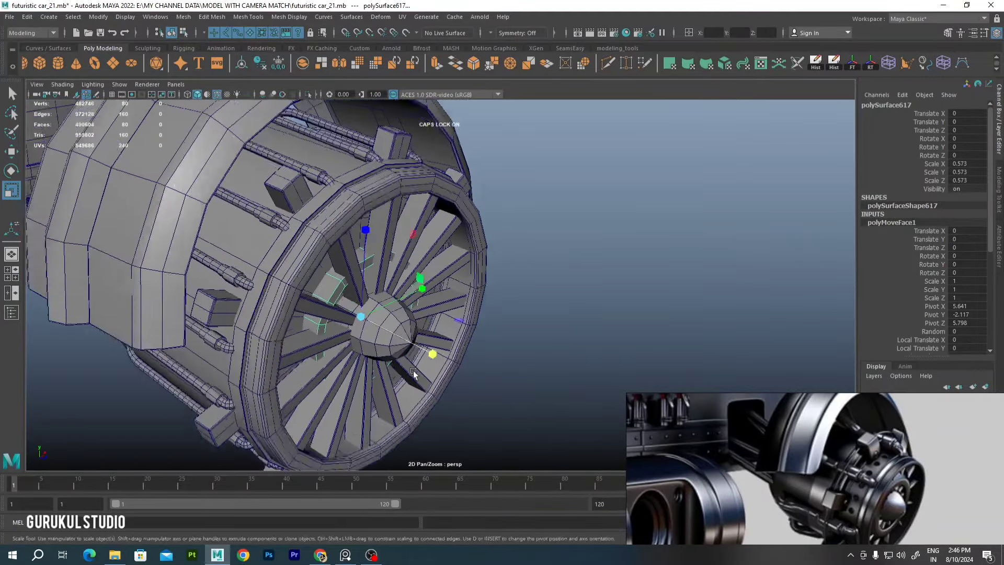
pyautogui.moveTo(510, 425)
pyautogui.keyDown('alt'); pyautogui.mouseDown()
pyautogui.moveTo(418, 240)
pyautogui.moveTo(492, 207)
pyautogui.moveTo(523, 230)
pyautogui.moveTo(575, 219)
pyautogui.mouseUp(); pyautogui.keyUp('alt')
pyautogui.hotkey('ctrl', '1')
# Bevel the ring's edges with a fraction of 1 and bring the car back
pyautogui.hotkey('ctrl', 'b')
pyautogui.moveTo(648, 202); pyautogui.dragTo(658, 201)
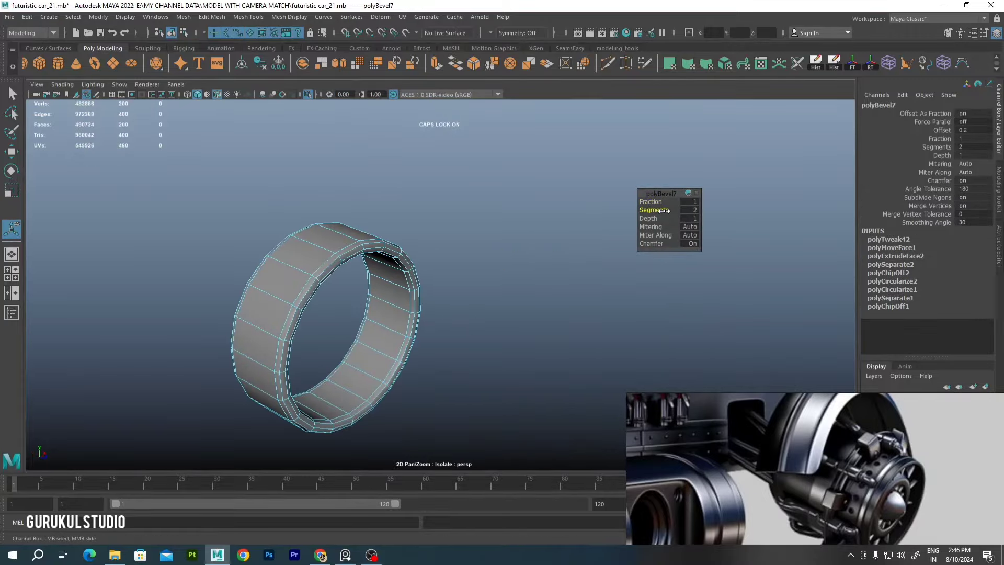
pyautogui.moveTo(382, 235); pyautogui.dragTo(427, 227, button='right')
pyautogui.hotkey('ctrl', '1')
pyautogui.scroll(5, 481, 252)
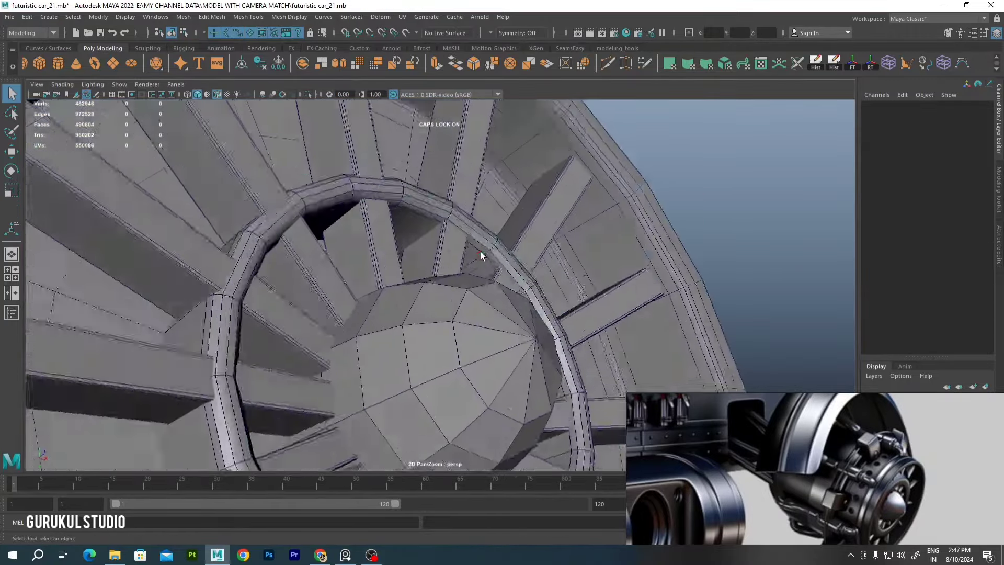
pyautogui.scroll(-2, 481, 252)
# Bevel the hub ring's full edge loop, then zoom out to the whole car
pyautogui.click(482, 269)
pyautogui.keyDown('alt'); pyautogui.moveTo(445, 250); pyautogui.dragTo(374, 252); pyautogui.keyUp('alt')
pyautogui.doubleClick(404, 252)
pyautogui.keyDown('shift'); pyautogui.moveTo(404, 252); pyautogui.dragTo(464, 253, button='right'); pyautogui.keyUp('shift')
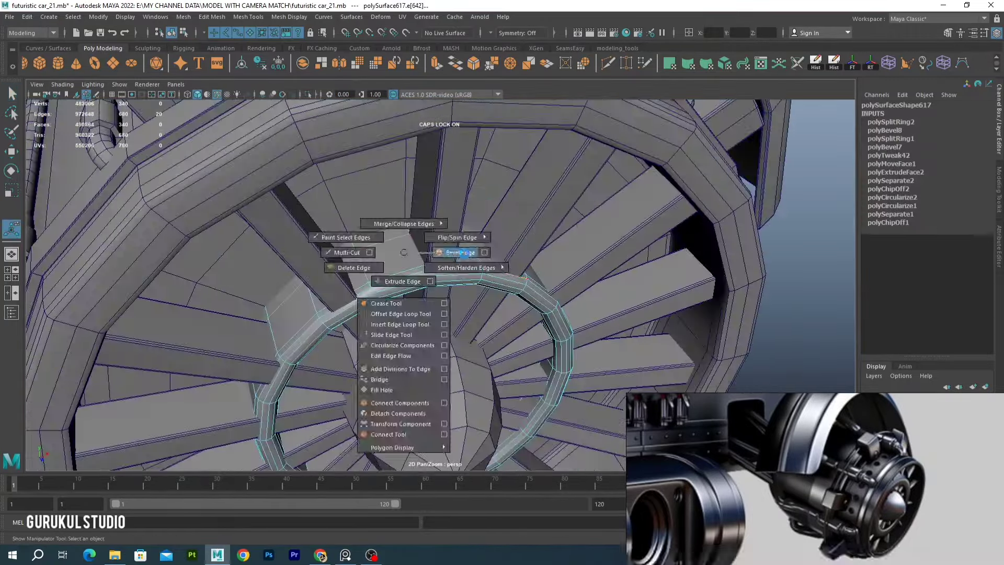
pyautogui.scroll(-5, 464, 253)
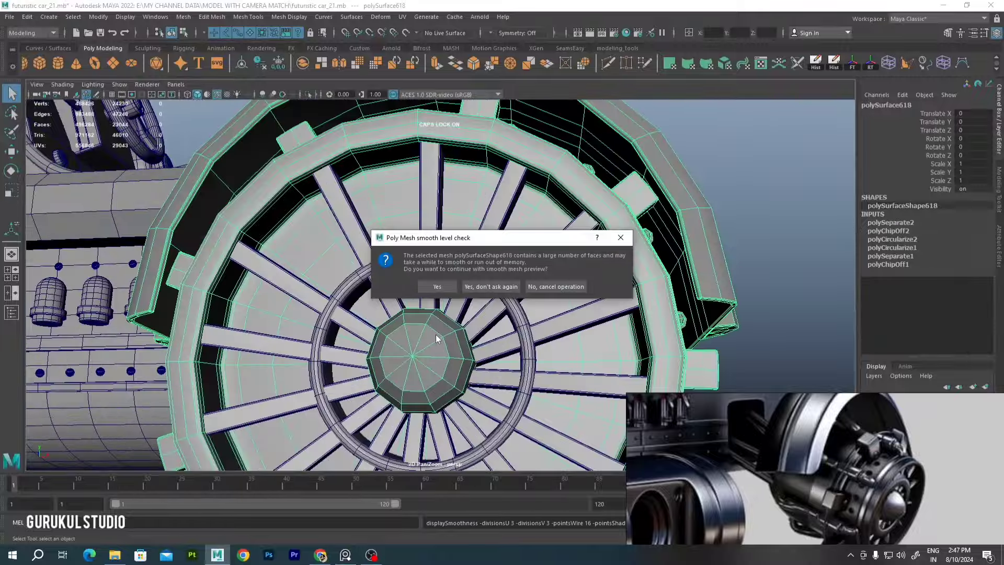
pyautogui.click(448, 286)
pyautogui.moveTo(448, 286)
pyautogui.keyDown('alt'); pyautogui.mouseDown()
pyautogui.moveTo(451, 324)
pyautogui.moveTo(490, 236)
pyautogui.moveTo(523, 220)
pyautogui.moveTo(529, 188)
pyautogui.moveTo(450, 208)
pyautogui.mouseUp(); pyautogui.keyUp('alt')
pyautogui.scroll(-5, 451, 325)
pyautogui.press('w')
pyautogui.scroll(-3, 593, 175)
# Bevel the body's front edge loop
pyautogui.click(492, 197)
pyautogui.scroll(5, 493, 196)
pyautogui.scroll(5, 450, 208)
pyautogui.moveTo(472, 199); pyautogui.dragTo(486, 186, button='right')
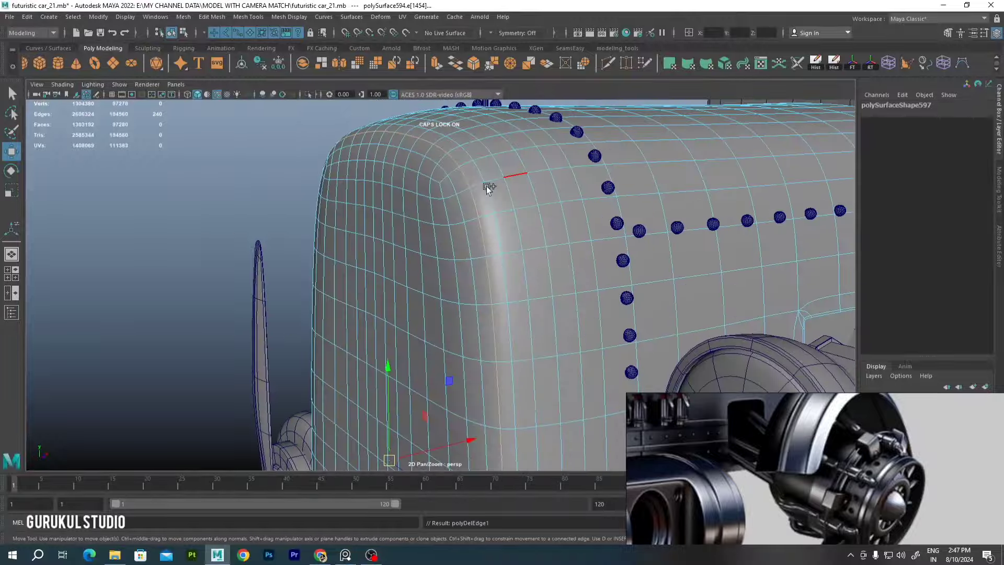
pyautogui.scroll(3, 435, 190)
pyautogui.hotkey('ctrl', 'b')
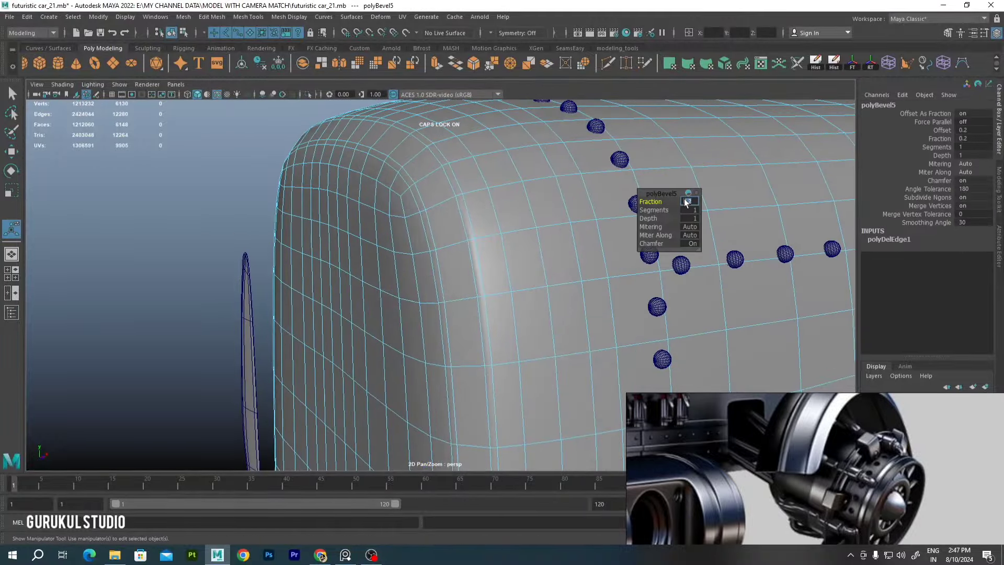
pyautogui.click(247, 175)
pyautogui.scroll(-5, 246, 176)
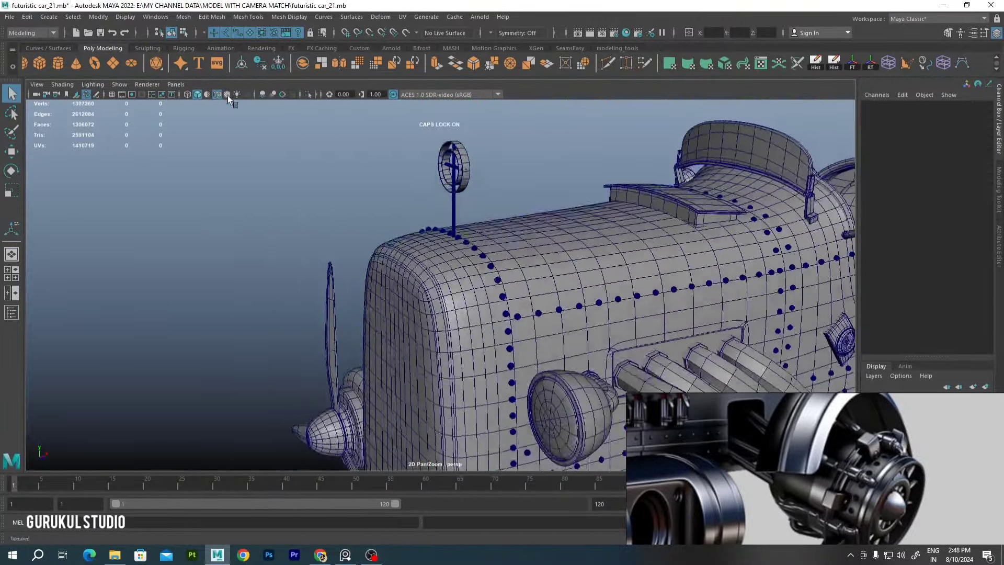
# Isolate the car body and paint-select the front panel faces
pyautogui.click(400, 251)
pyautogui.scroll(3, 401, 251)
pyautogui.hotkey('ctrl', '1')
pyautogui.moveTo(385, 191); pyautogui.dragTo(322, 199, button='right')
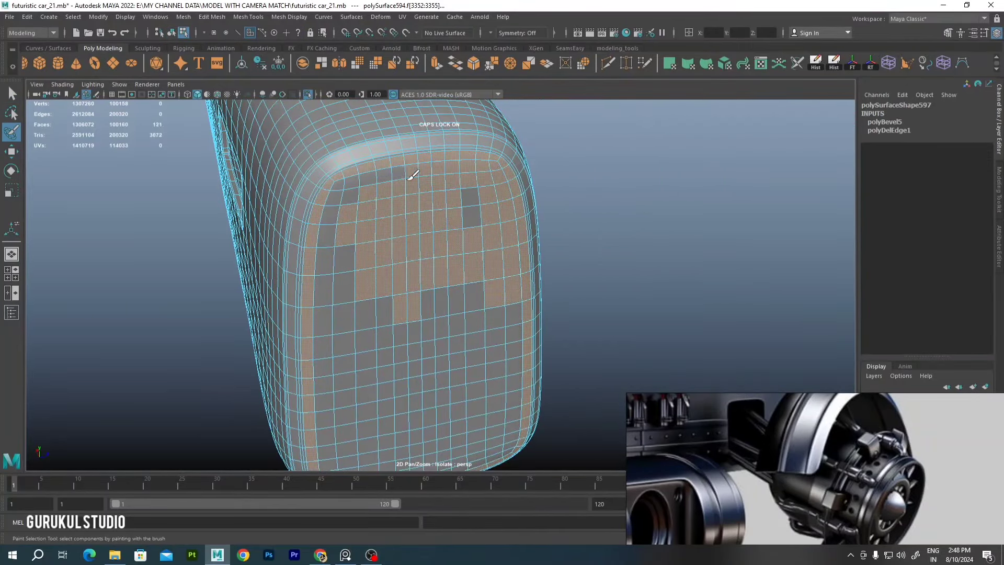
pyautogui.moveTo(338, 346)
pyautogui.keyDown('alt'); pyautogui.mouseDown()
pyautogui.moveTo(324, 262)
pyautogui.moveTo(436, 256)
pyautogui.mouseUp(); pyautogui.keyUp('alt')
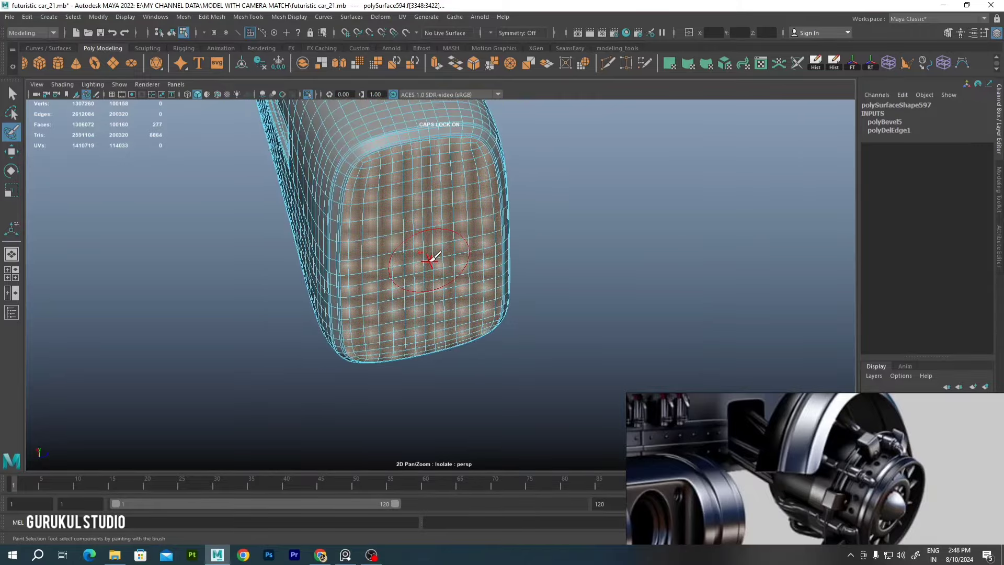
# Extrude the front panel faces and sink them into the body to form a seam groove
pyautogui.hotkey('ctrl', 'e')
pyautogui.keyDown('alt'); pyautogui.moveTo(418, 292); pyautogui.dragTo(399, 246); pyautogui.keyUp('alt')
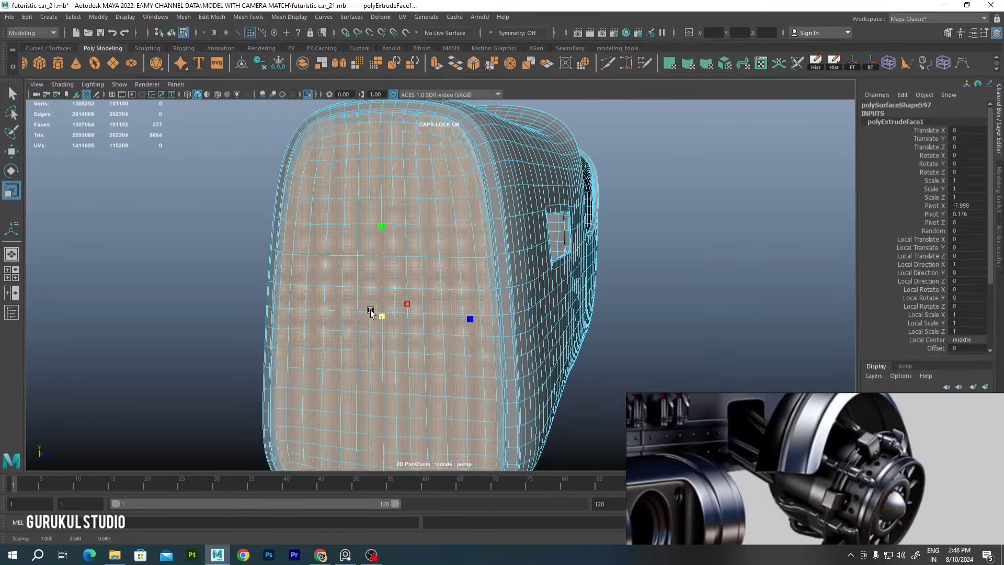
pyautogui.keyDown('alt'); pyautogui.moveTo(370, 310); pyautogui.dragTo(426, 265); pyautogui.keyUp('alt')
pyautogui.hotkey('ctrl', 'z')
pyautogui.keyDown('alt'); pyautogui.moveTo(369, 235); pyautogui.dragTo(532, 341); pyautogui.keyUp('alt')
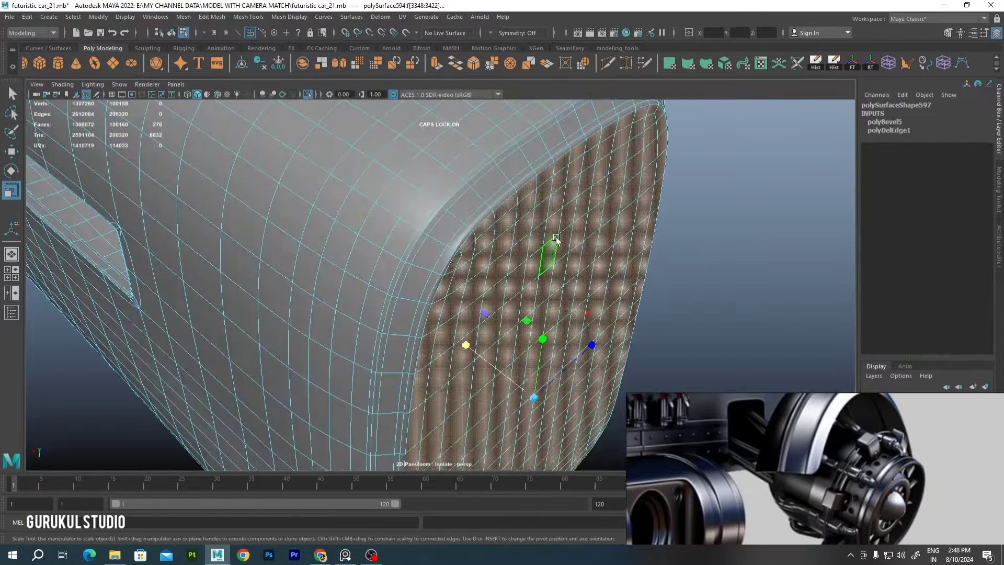
pyautogui.keyDown('alt'); pyautogui.moveTo(557, 239); pyautogui.dragTo(466, 273); pyautogui.keyUp('alt')
pyautogui.keyDown('alt'); pyautogui.moveTo(533, 403); pyautogui.dragTo(543, 291); pyautogui.keyUp('alt')
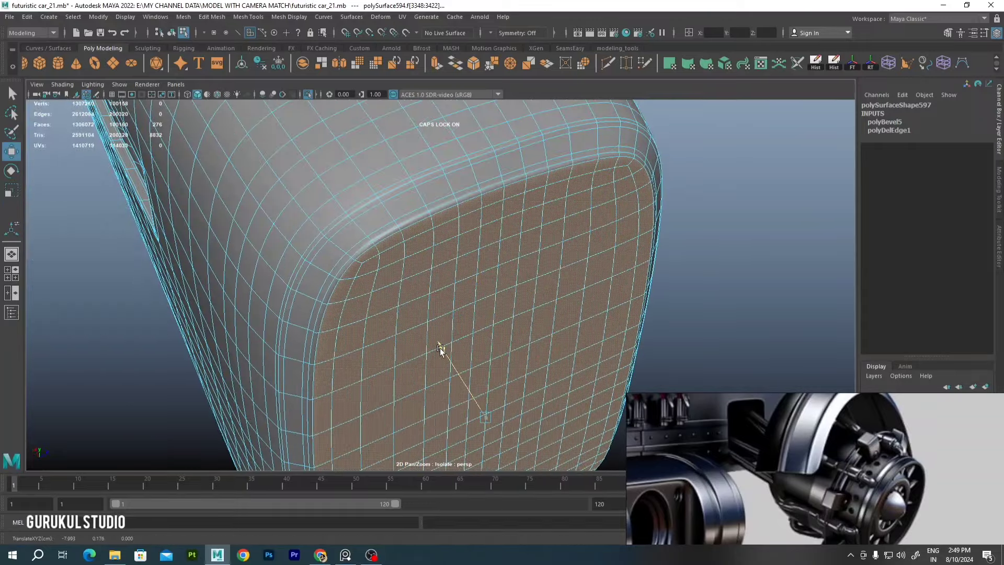
pyautogui.keyDown('alt'); pyautogui.moveTo(440, 350); pyautogui.dragTo(540, 255); pyautogui.keyUp('alt')
pyautogui.keyDown('alt'); pyautogui.moveTo(500, 302); pyautogui.dragTo(461, 303); pyautogui.keyUp('alt')
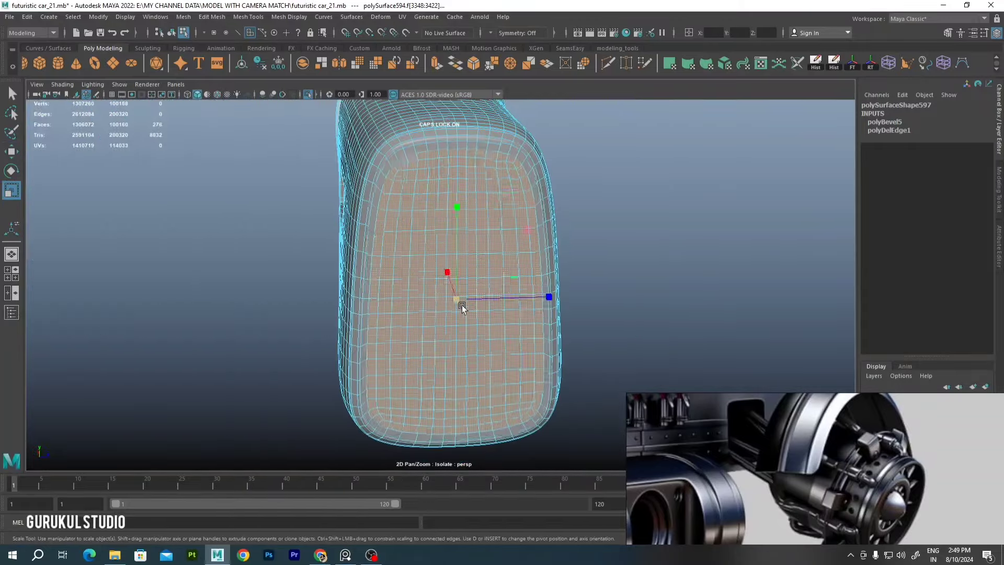
pyautogui.hotkey('ctrl', 'e')
pyautogui.moveTo(463, 245)
pyautogui.keyDown('alt'); pyautogui.mouseDown()
pyautogui.moveTo(569, 335)
pyautogui.moveTo(528, 303)
pyautogui.moveTo(565, 316)
pyautogui.moveTo(465, 254)
pyautogui.moveTo(523, 199)
pyautogui.moveTo(569, 186)
pyautogui.mouseUp(); pyautogui.keyUp('alt')
# Select the body seam's edge loop and bevel it, adjusting the bevel width
pyautogui.press('q')
pyautogui.scroll(3, 539, 210)
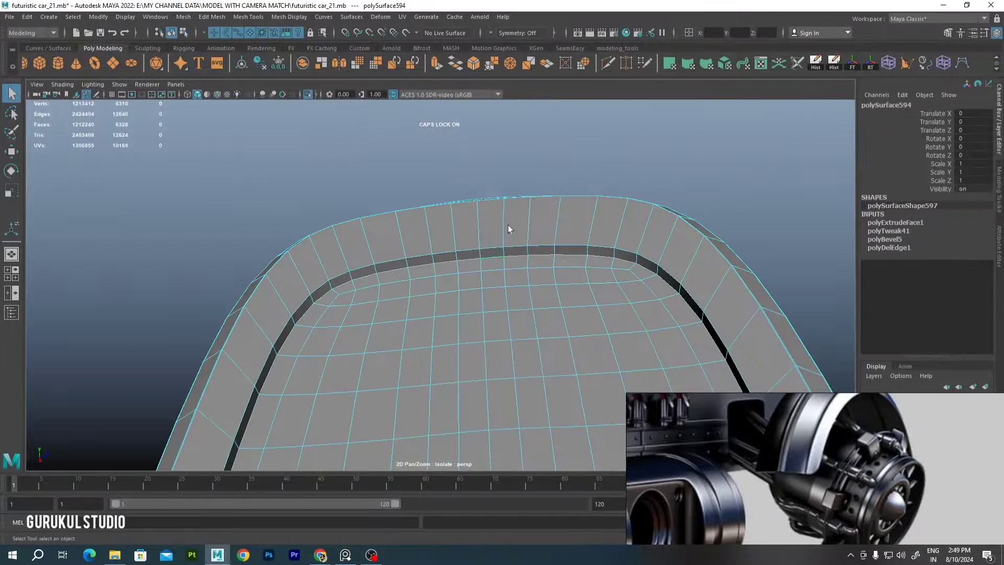
pyautogui.doubleClick(487, 256)
pyautogui.moveTo(488, 256)
pyautogui.keyDown('alt'); pyautogui.mouseDown()
pyautogui.moveTo(420, 240)
pyautogui.moveTo(575, 219)
pyautogui.mouseUp(); pyautogui.keyUp('alt')
pyautogui.hotkey('ctrl', 'b')
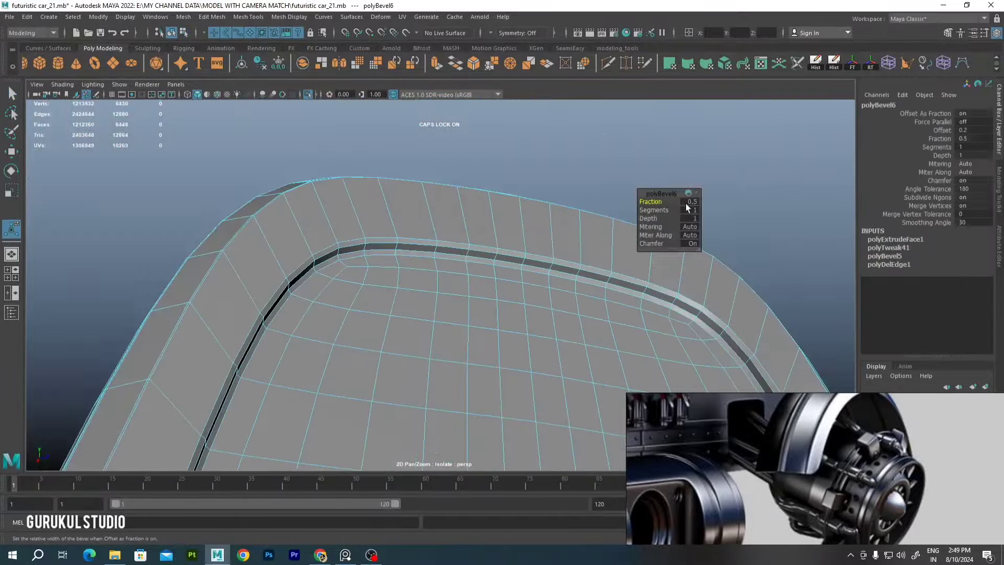
pyautogui.press('3')
pyautogui.press('q')
# Clear the face selection and frame the whole car body in view
pyautogui.moveTo(664, 191)
pyautogui.keyDown('alt'); pyautogui.mouseDown()
pyautogui.moveTo(470, 235)
pyautogui.moveTo(460, 209)
pyautogui.moveTo(359, 246)
pyautogui.moveTo(385, 220)
pyautogui.moveTo(415, 254)
pyautogui.moveTo(351, 290)
pyautogui.moveTo(471, 228)
pyautogui.mouseUp(); pyautogui.keyUp('alt')
pyautogui.scroll(5, 421, 224)
pyautogui.press('w')
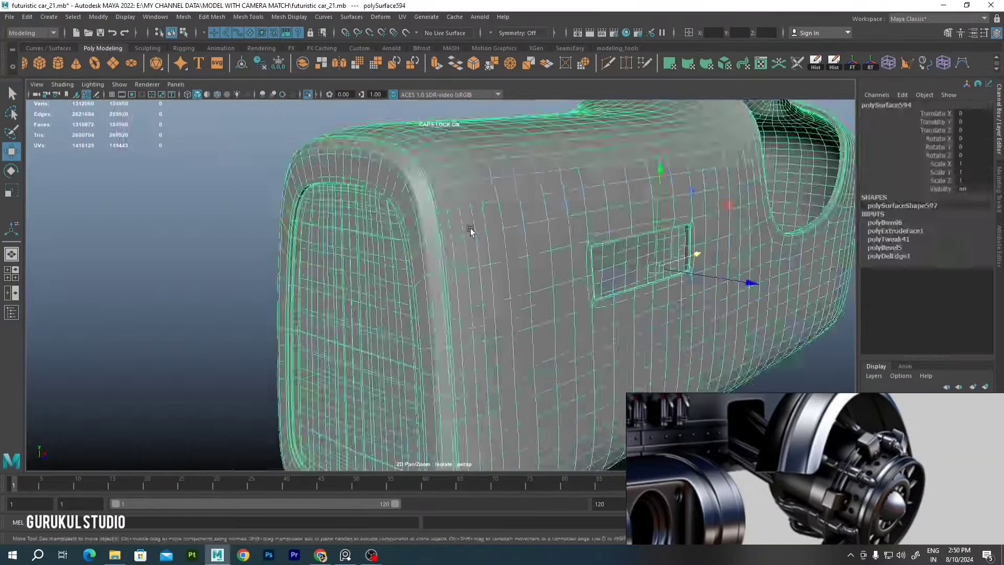
pyautogui.click(406, 241)
pyautogui.keyDown('alt'); pyautogui.moveTo(406, 240); pyautogui.dragTo(366, 293); pyautogui.keyUp('alt')
pyautogui.hotkey('ctrl', '1')
pyautogui.scroll(5, 357, 307)
pyautogui.press('\\')
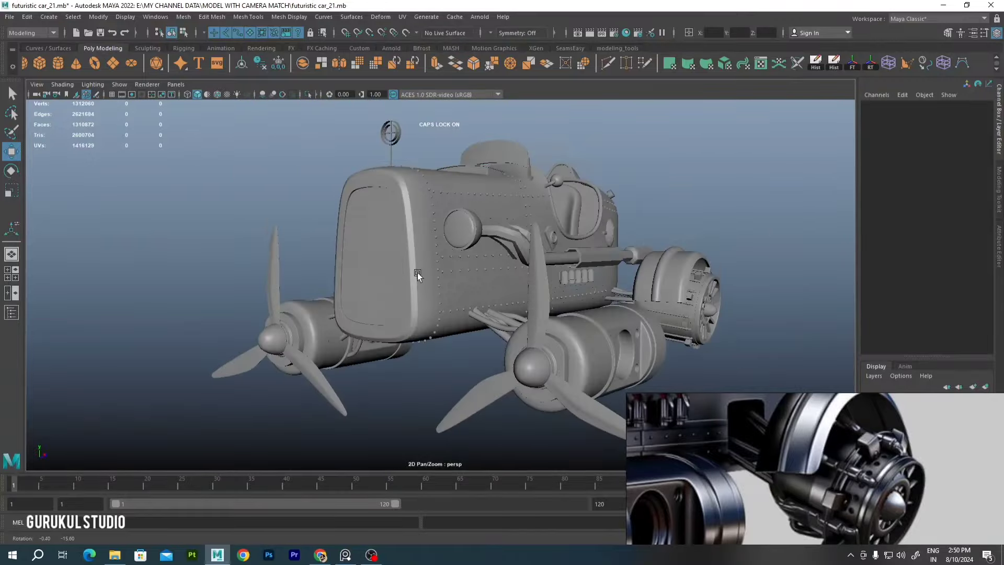
# Pick a face along the seam in face mode, then undo back before the seam bevel
pyautogui.click(381, 246)
pyautogui.scroll(5, 381, 246)
pyautogui.rightClick(455, 235)
pyautogui.moveTo(454, 235); pyautogui.dragTo(454, 264, button='right')
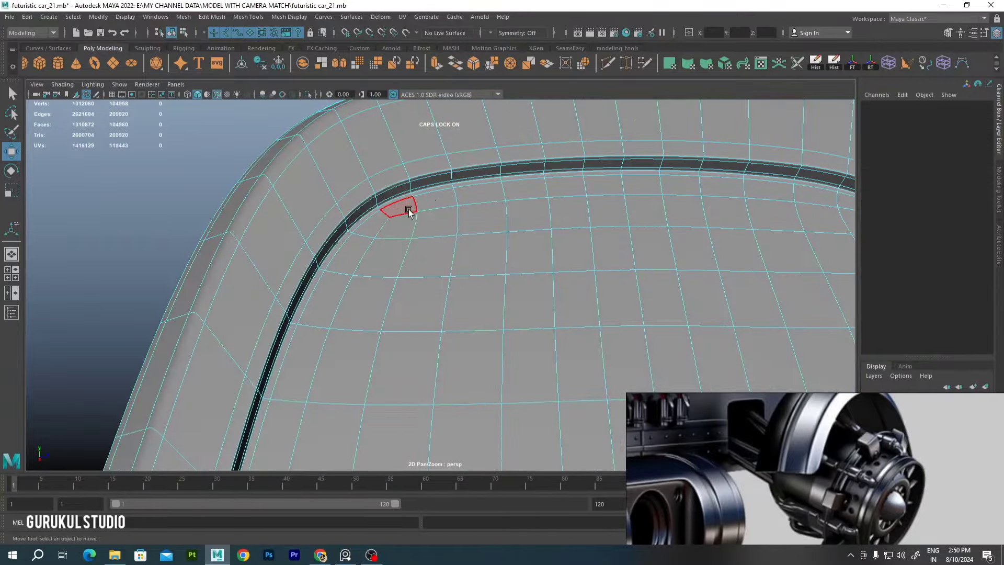
pyautogui.click(440, 197)
pyautogui.press('f')
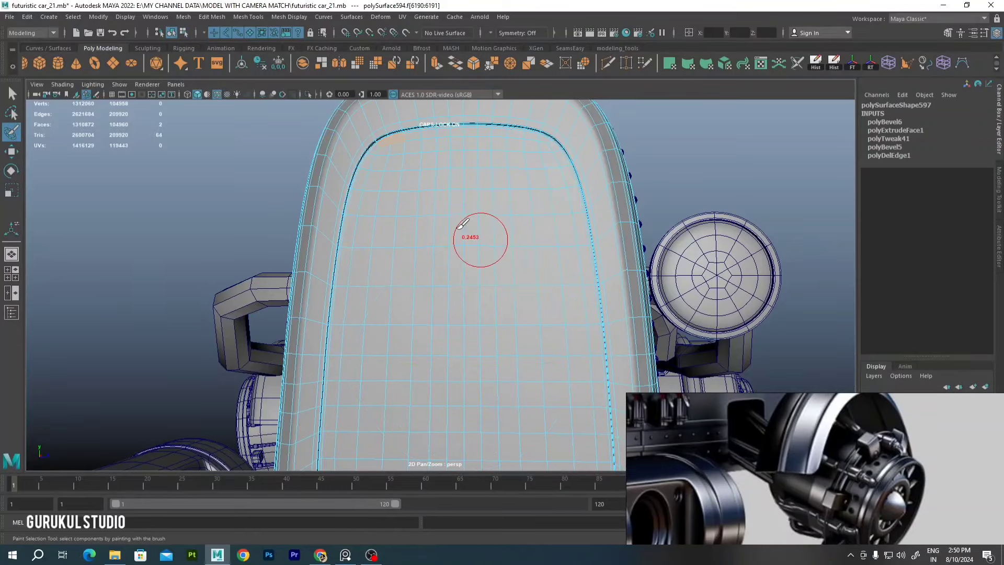
pyautogui.hotkey('ctrl', '1')
pyautogui.hotkey('ctrl', 'z')
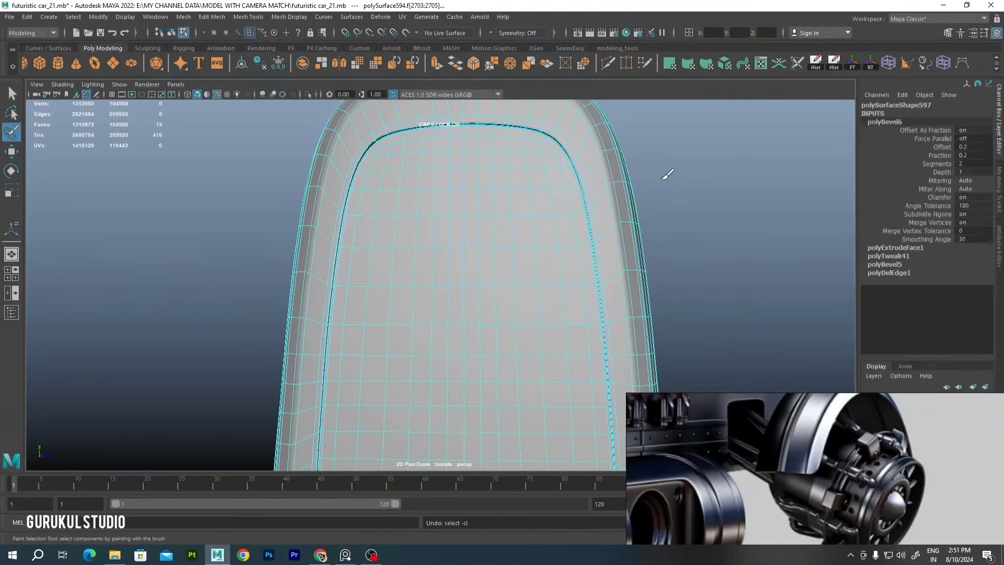
pyautogui.hotkey('ctrl', 'z')
# Extrude the front panel faces and extract them as a separate piece
pyautogui.hotkey('ctrl', 'e')
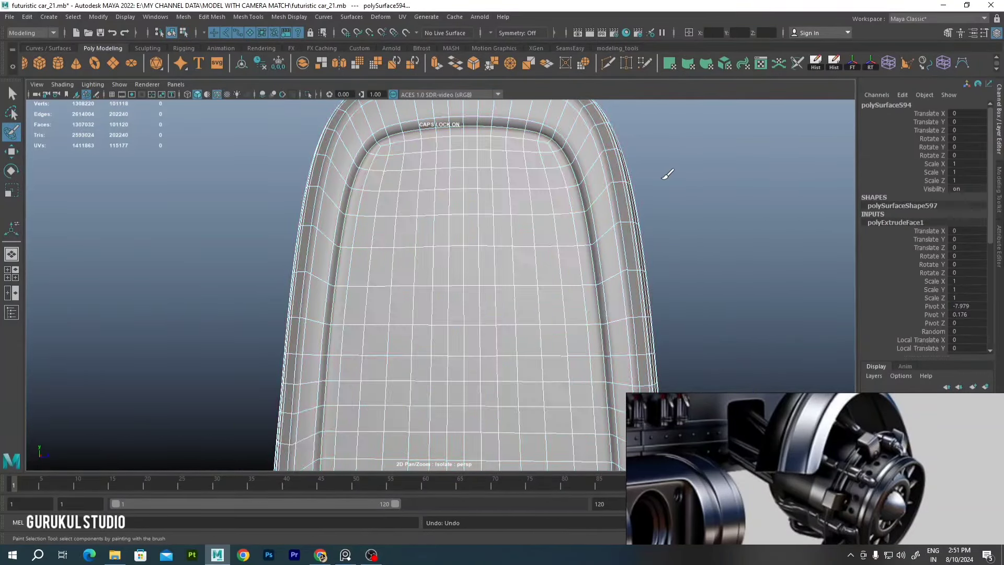
pyautogui.keyDown('alt'); pyautogui.moveTo(665, 170); pyautogui.dragTo(506, 217); pyautogui.keyUp('alt')
pyautogui.scroll(3, 465, 317)
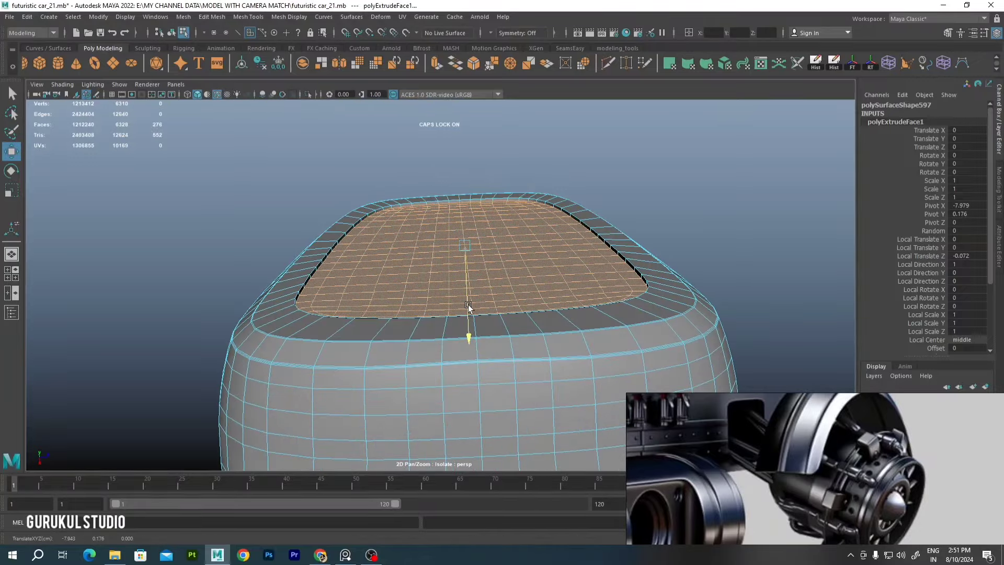
pyautogui.keyDown('alt'); pyautogui.moveTo(468, 307); pyautogui.dragTo(397, 246); pyautogui.keyUp('alt')
pyautogui.keyDown('shift'); pyautogui.moveTo(439, 261); pyautogui.dragTo(397, 293, button='right'); pyautogui.keyUp('shift')
pyautogui.keyDown('alt'); pyautogui.moveTo(439, 262); pyautogui.dragTo(481, 201); pyautogui.keyUp('alt')
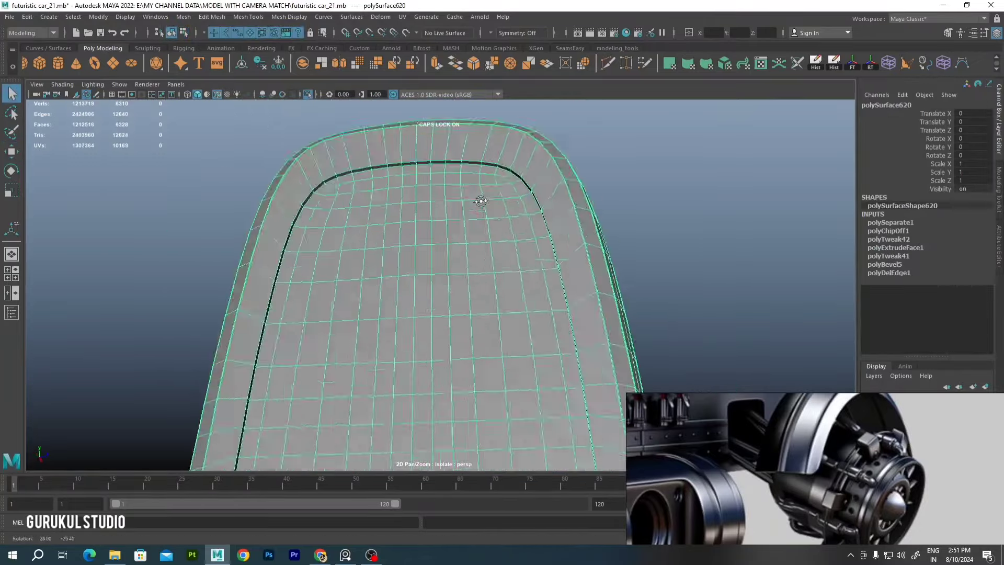
pyautogui.scroll(5, 431, 263)
# Bevel the separated panel's border edge loop with a value of 1
pyautogui.hotkey('ctrl', 'b')
pyautogui.scroll(-3, 470, 222)
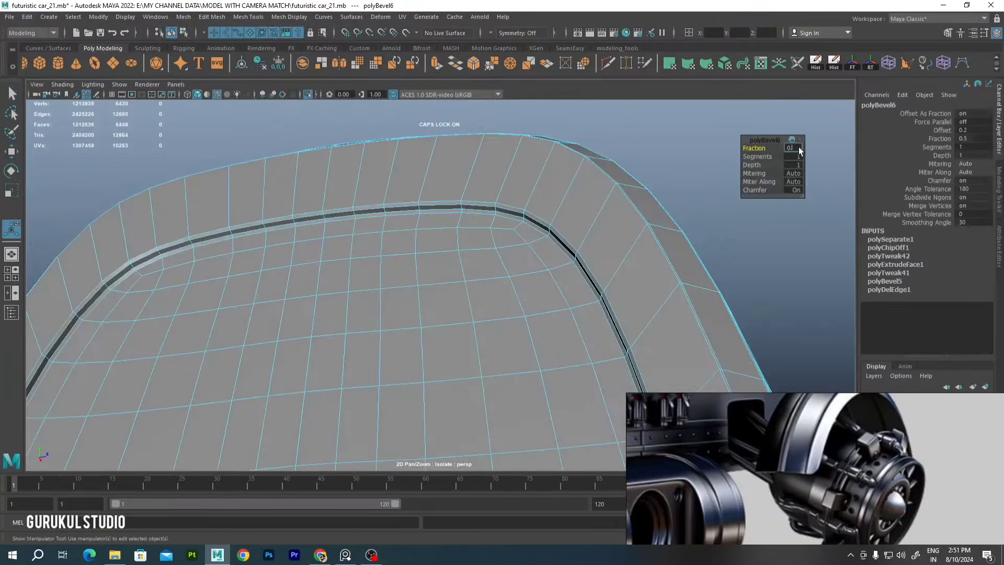
pyautogui.write('1')
pyautogui.press('Return')
pyautogui.press('q')
pyautogui.scroll(-5, 694, 155)
pyautogui.keyDown('alt'); pyautogui.moveTo(416, 177); pyautogui.dragTo(437, 315); pyautogui.keyUp('alt')
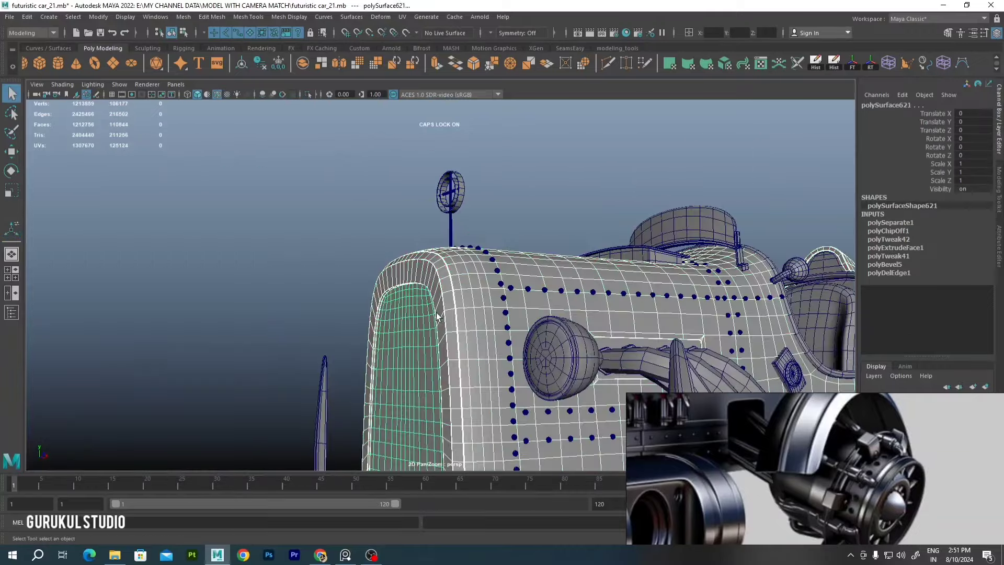
pyautogui.scroll(-3, 437, 316)
# Extrude the isolated grille faces to give them thickness, and bevel their edges
pyautogui.hotkey('ctrl', 'F11')
pyautogui.hotkey('ctrl', '1')
pyautogui.hotkey('ctrl', 'e')
pyautogui.keyDown('alt'); pyautogui.moveTo(403, 215); pyautogui.dragTo(463, 268); pyautogui.keyUp('alt')
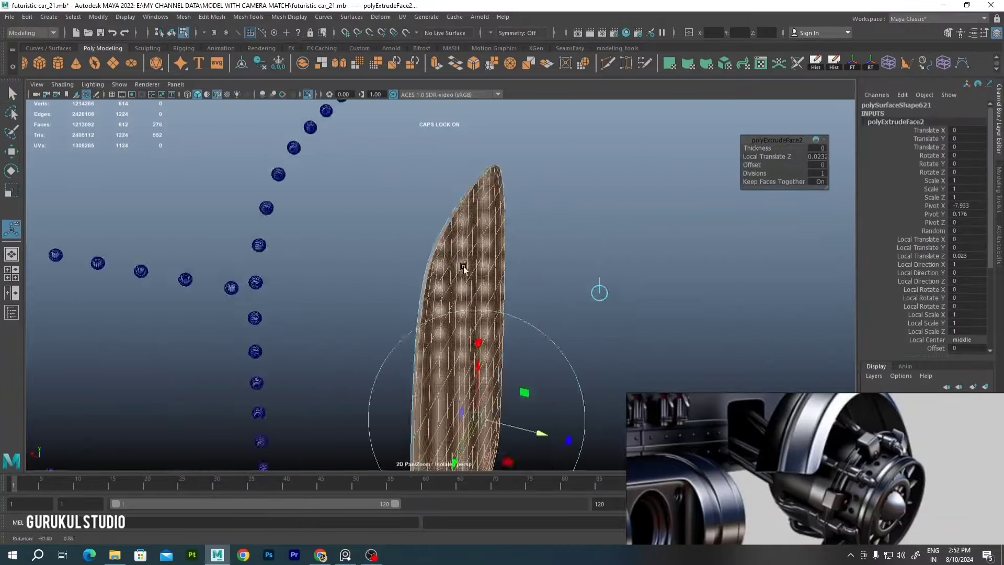
pyautogui.hotkey('ctrl', 'b')
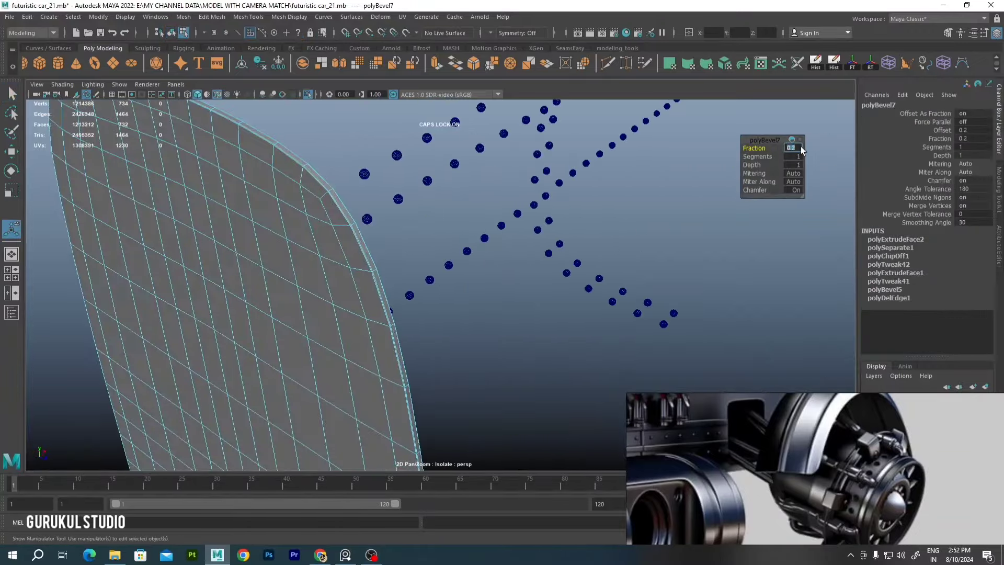
pyautogui.press('q')
pyautogui.hotkey('ctrl', '1')
# Apply Edit Edge Flow to a panel rim edge so the loop follows the curve
pyautogui.scroll(5, 472, 265)
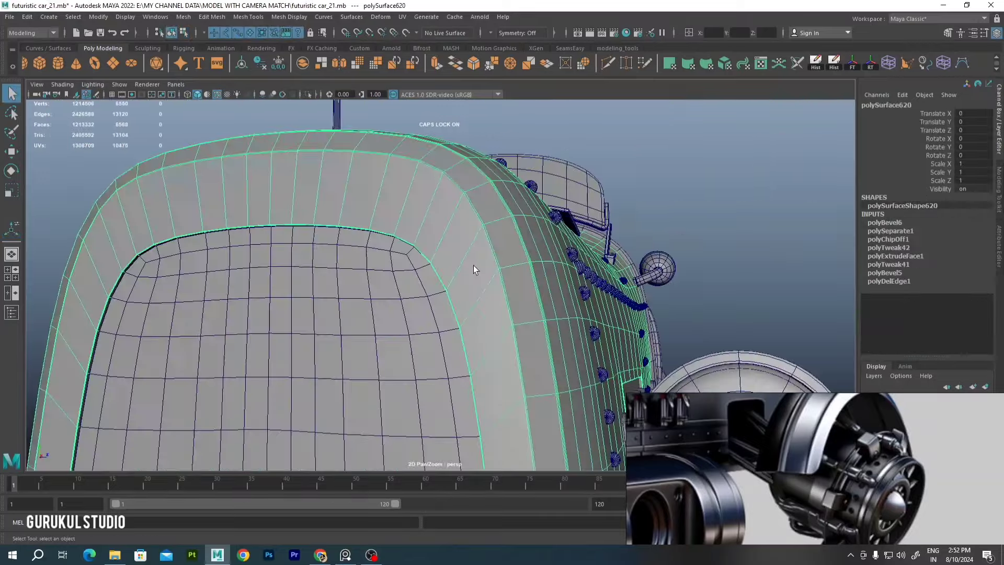
pyautogui.scroll(5, 473, 267)
pyautogui.moveTo(370, 224); pyautogui.dragTo(366, 202, button='right')
pyautogui.click(248, 16)
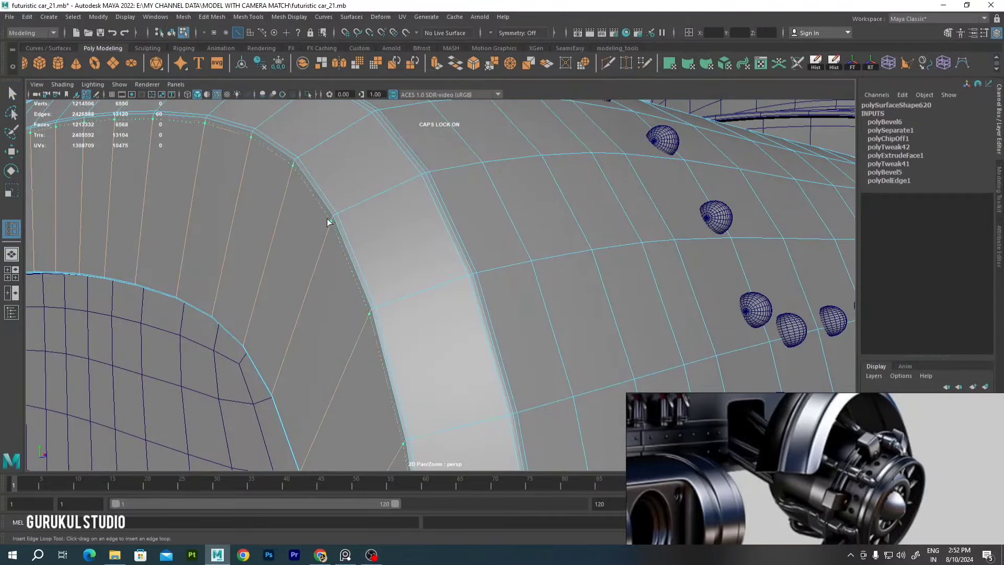
pyautogui.press('q')
pyautogui.click(322, 199)
pyautogui.keyDown('shift'); pyautogui.moveTo(335, 198); pyautogui.dragTo(347, 269, button='right'); pyautogui.keyUp('shift')
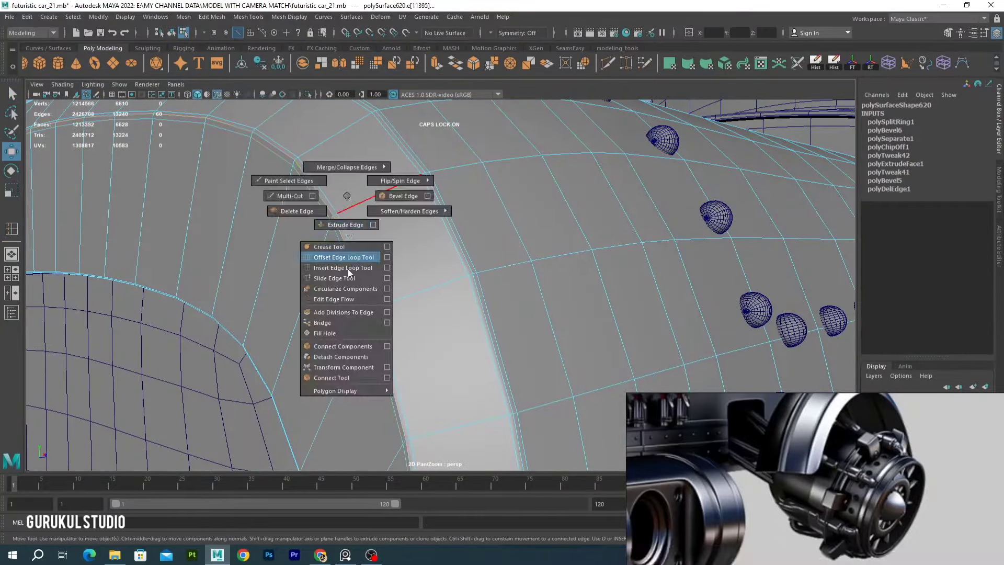
pyautogui.scroll(-5, 403, 230)
pyautogui.scroll(-5, 429, 275)
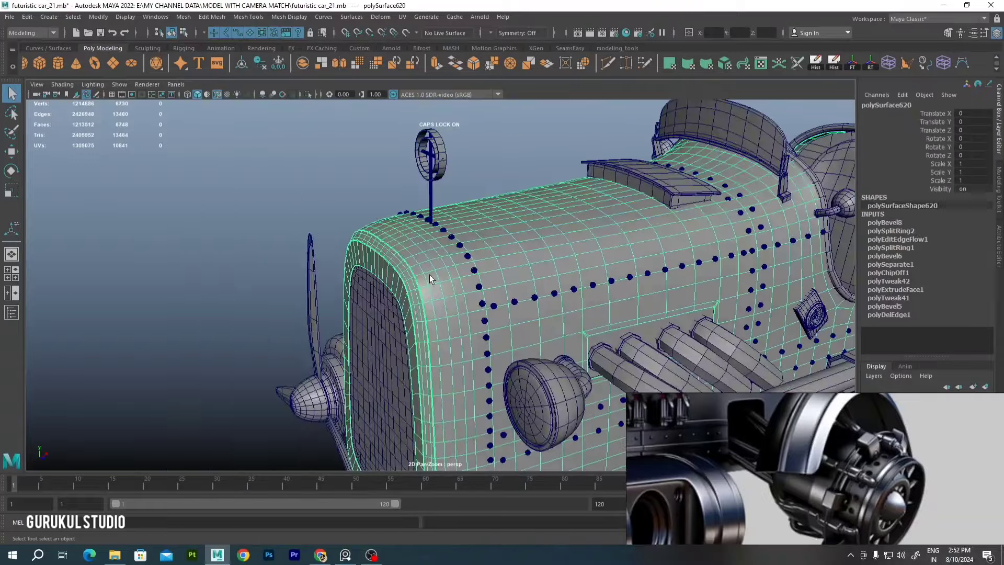
pyautogui.scroll(-3, 454, 228)
# Bevel the selected body panel seam edges and edit the bevel's Fraction value
pyautogui.scroll(8, 429, 217)
pyautogui.click(428, 217)
pyautogui.keyDown('shift'); pyautogui.moveTo(460, 170); pyautogui.dragTo(454, 214, button='right'); pyautogui.keyUp('shift')
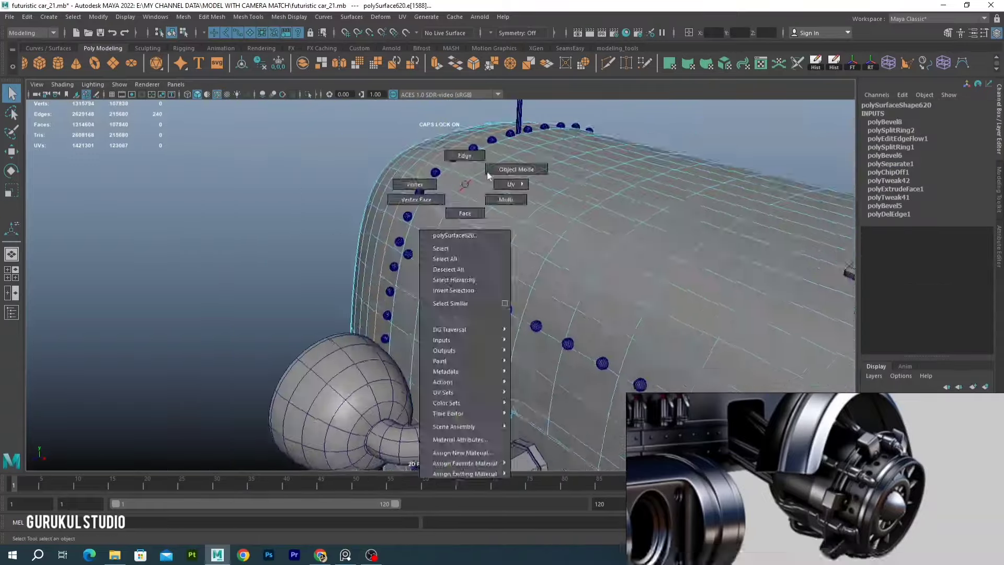
pyautogui.scroll(3, 454, 215)
pyautogui.click(792, 149)
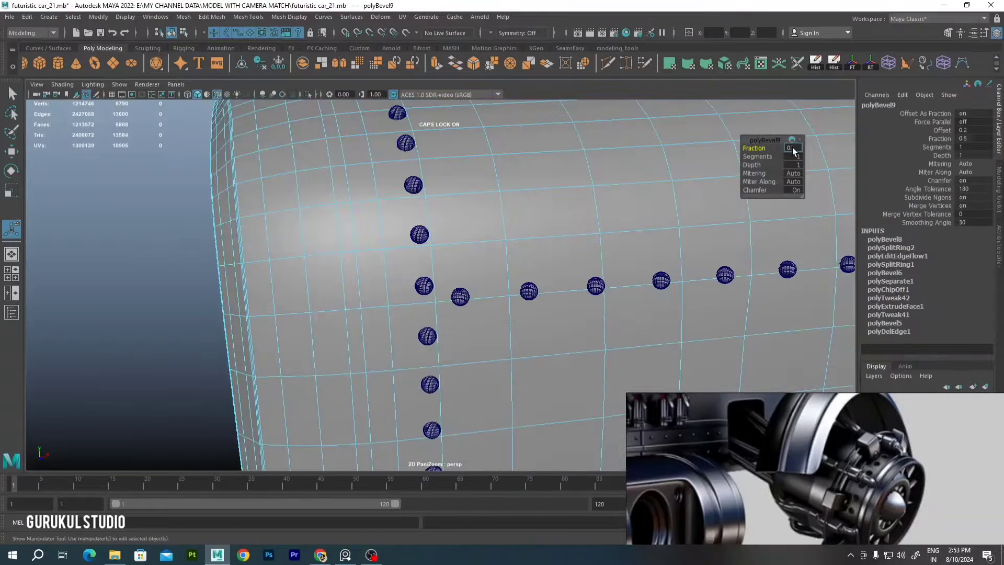
pyautogui.scroll(-3, 432, 299)
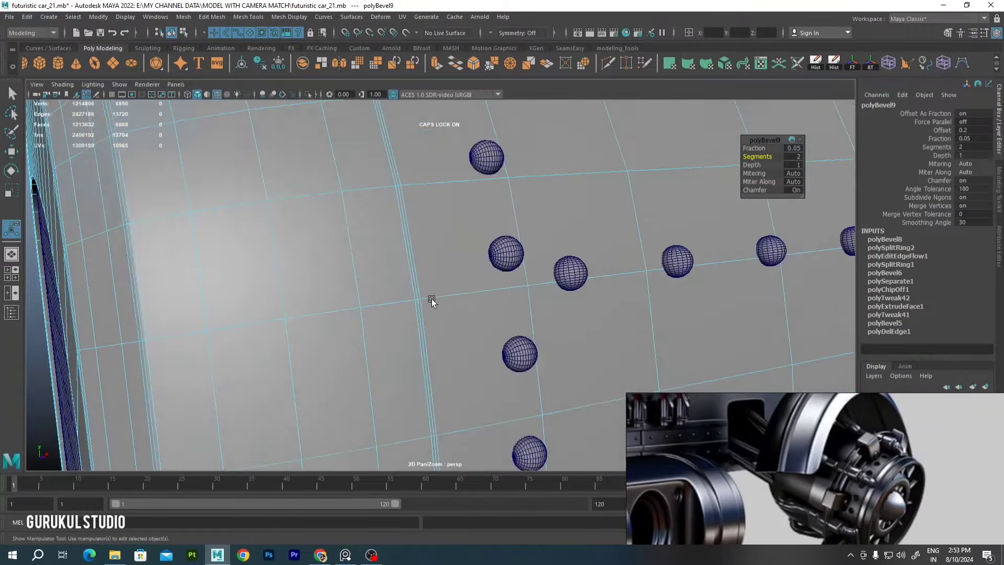
pyautogui.scroll(5, 431, 299)
pyautogui.scroll(-5, 431, 299)
# Try extruding a seam edge, undo it, and push the seam edges slightly inward
pyautogui.hotkey('ctrl', 'e')
pyautogui.moveTo(424, 345); pyautogui.dragTo(424, 413)
pyautogui.scroll(3, 425, 413)
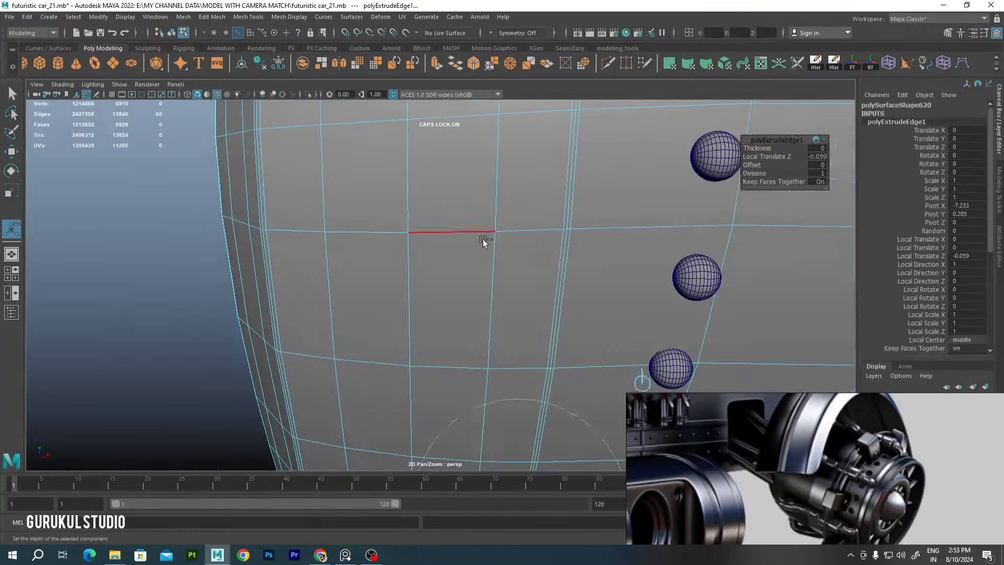
pyautogui.hotkey('ctrl', 'z')
pyautogui.scroll(-3, 572, 399)
pyautogui.press('t')
pyautogui.scroll(-2, 489, 411)
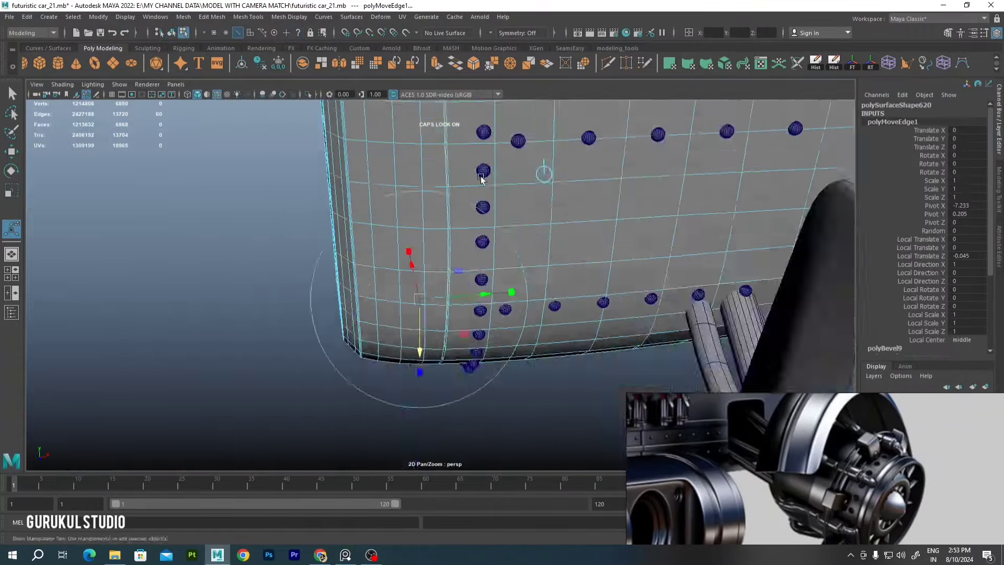
pyautogui.scroll(5, 472, 250)
pyautogui.press('q')
# Bevel a single seam edge on the riveted side panel
pyautogui.click(473, 254)
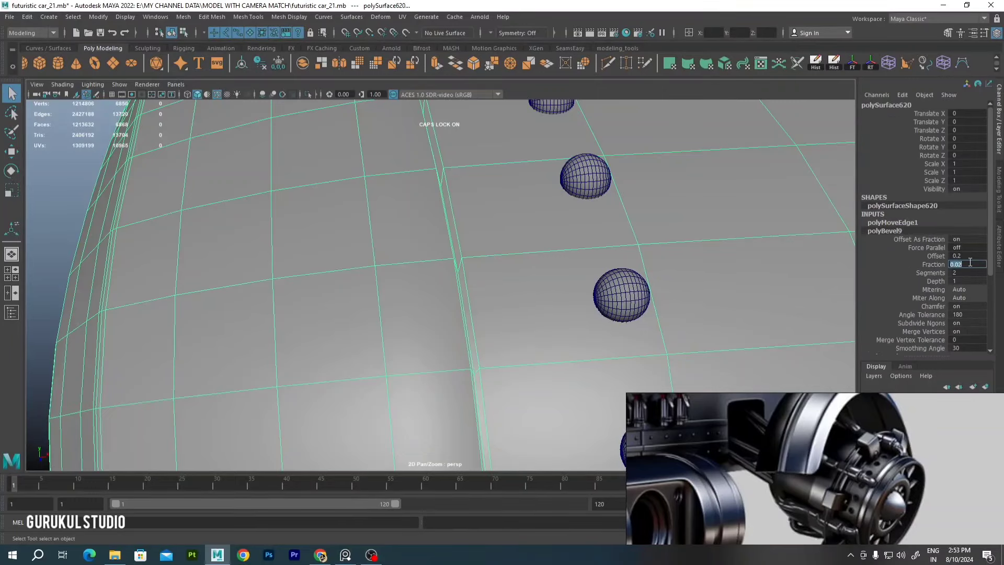
pyautogui.hotkey('ctrl', 'b')
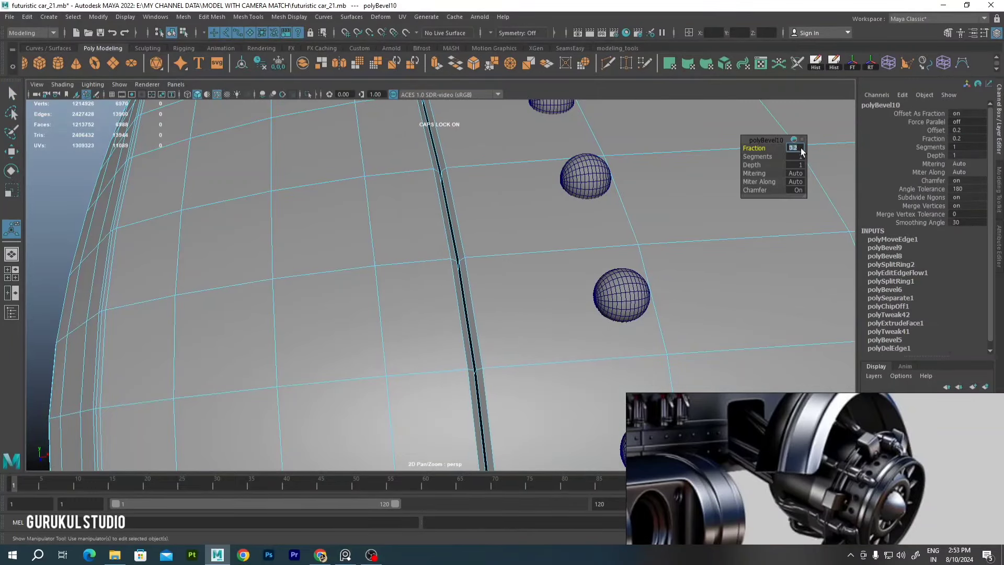
pyautogui.scroll(-5, 452, 208)
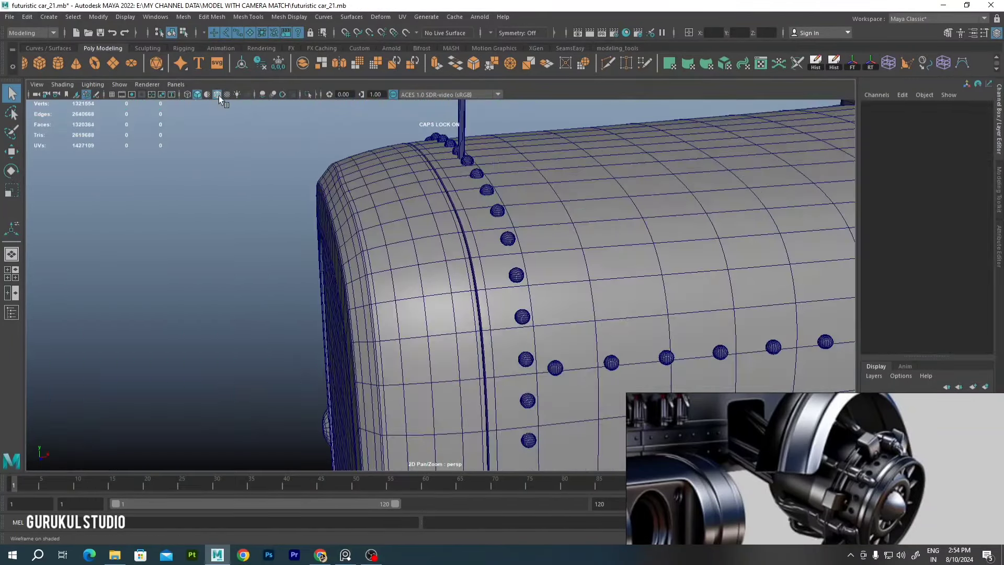
pyautogui.keyDown('alt'); pyautogui.moveTo(366, 219); pyautogui.dragTo(306, 233); pyautogui.keyUp('alt')
pyautogui.scroll(4, 423, 242)
pyautogui.scroll(-2, 421, 242)
pyautogui.moveTo(422, 242)
pyautogui.keyDown('alt'); pyautogui.mouseDown()
pyautogui.moveTo(455, 262)
pyautogui.moveTo(449, 287)
pyautogui.mouseUp(); pyautogui.keyUp('alt')
pyautogui.scroll(5, 449, 288)
pyautogui.scroll(2, 449, 288)
# Bevel another seam edge and slide a new seam edge into position
pyautogui.hotkey('ctrl', 'b')
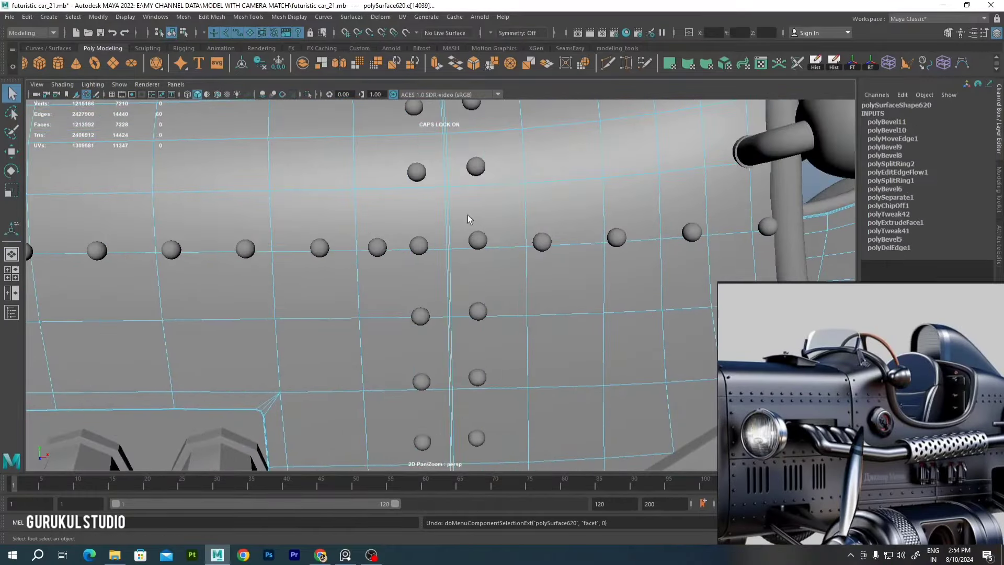
pyautogui.click(454, 288)
pyautogui.keyDown('alt'); pyautogui.moveTo(454, 288); pyautogui.dragTo(419, 239); pyautogui.keyUp('alt')
pyautogui.keyDown('alt'); pyautogui.moveTo(418, 239); pyautogui.dragTo(352, 266, button='right'); pyautogui.keyUp('alt')
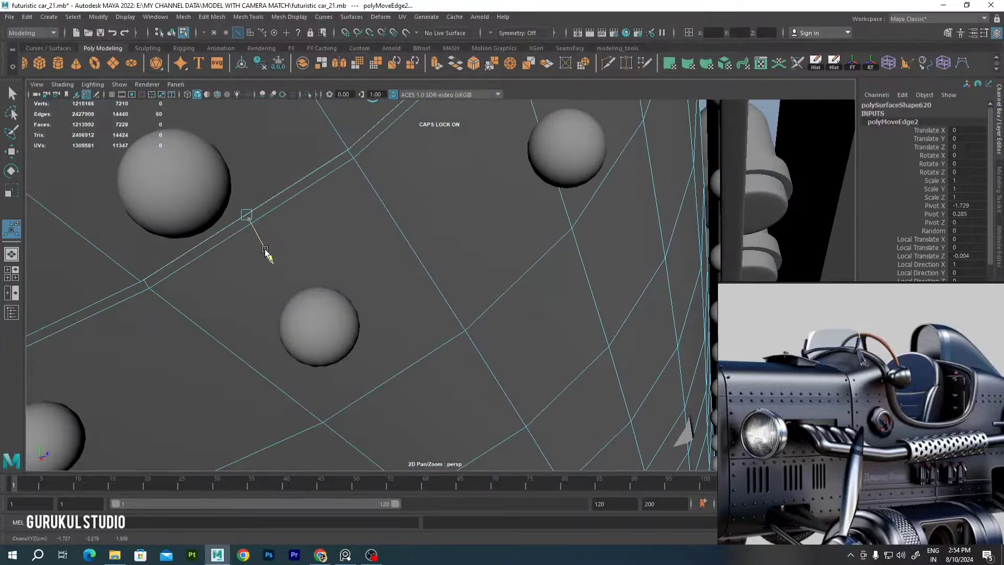
pyautogui.keyDown('alt'); pyautogui.moveTo(269, 253); pyautogui.dragTo(366, 261); pyautogui.keyUp('alt')
pyautogui.keyDown('alt'); pyautogui.moveTo(366, 261); pyautogui.dragTo(381, 280, button='right'); pyautogui.keyUp('alt')
# Select the next seam edge close up and bevel it
pyautogui.scroll(-5, 381, 280)
pyautogui.click(362, 205)
pyautogui.scroll(5, 377, 220)
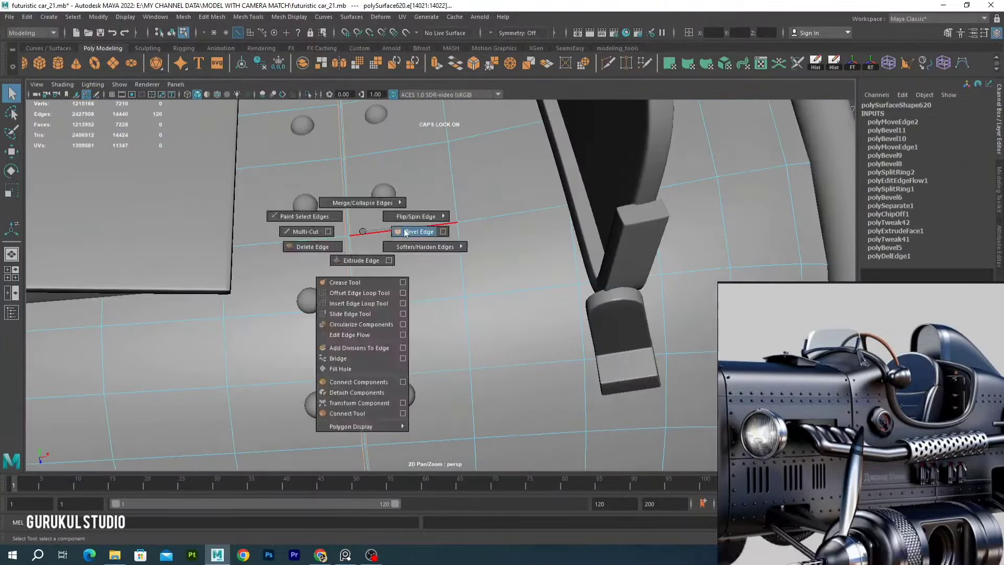
pyautogui.keyDown('shift'); pyautogui.moveTo(377, 219); pyautogui.dragTo(400, 215, button='right'); pyautogui.keyUp('shift')
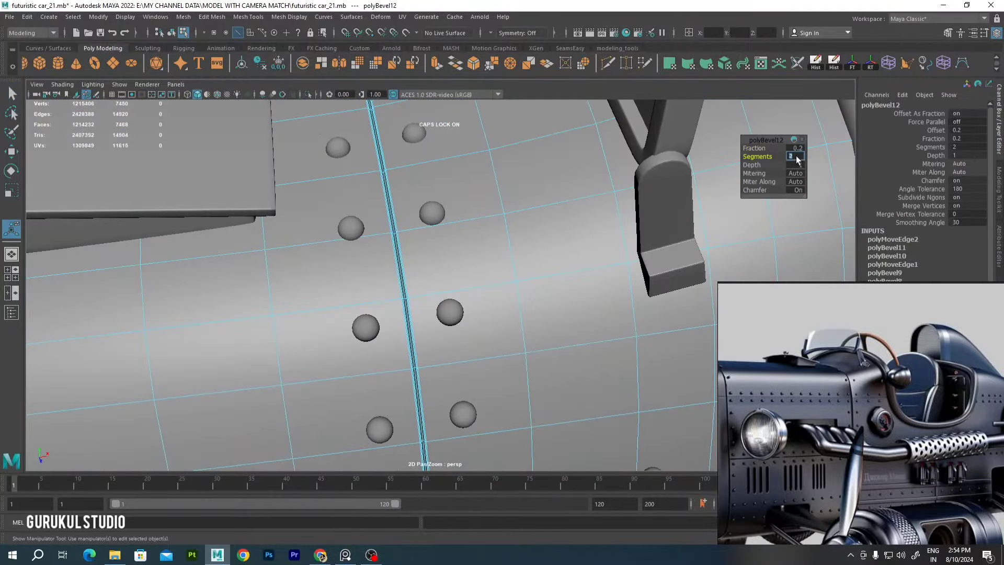
pyautogui.press('Return')
pyautogui.scroll(-5, 556, 231)
# Select the vertical seam's edge loop and split the mesh along it
pyautogui.press('F8')
pyautogui.scroll(4, 375, 307)
pyautogui.scroll(3, 375, 307)
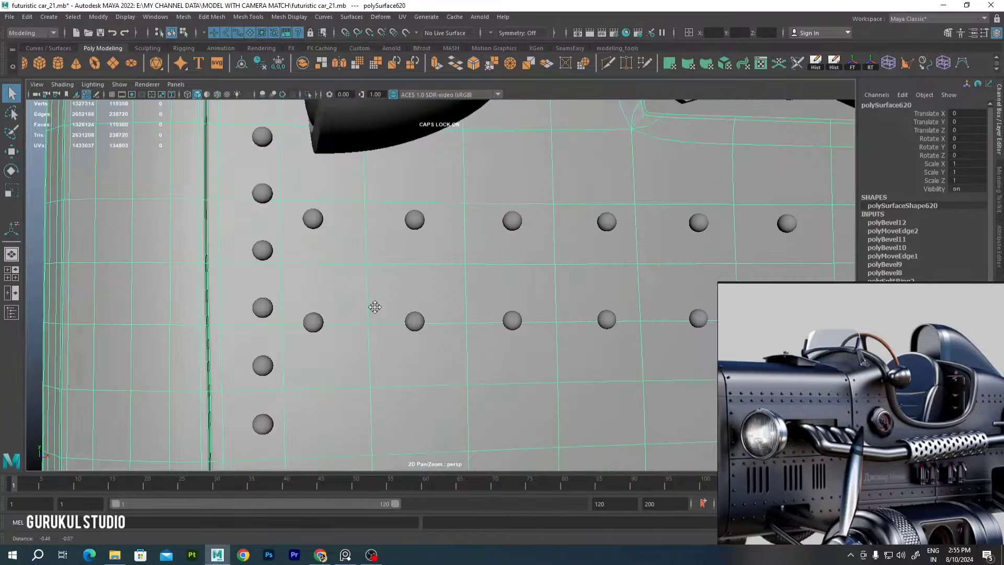
pyautogui.scroll(3, 374, 307)
pyautogui.moveTo(340, 262); pyautogui.dragTo(340, 240, button='right')
pyautogui.scroll(3, 360, 292)
pyautogui.doubleClick(374, 271)
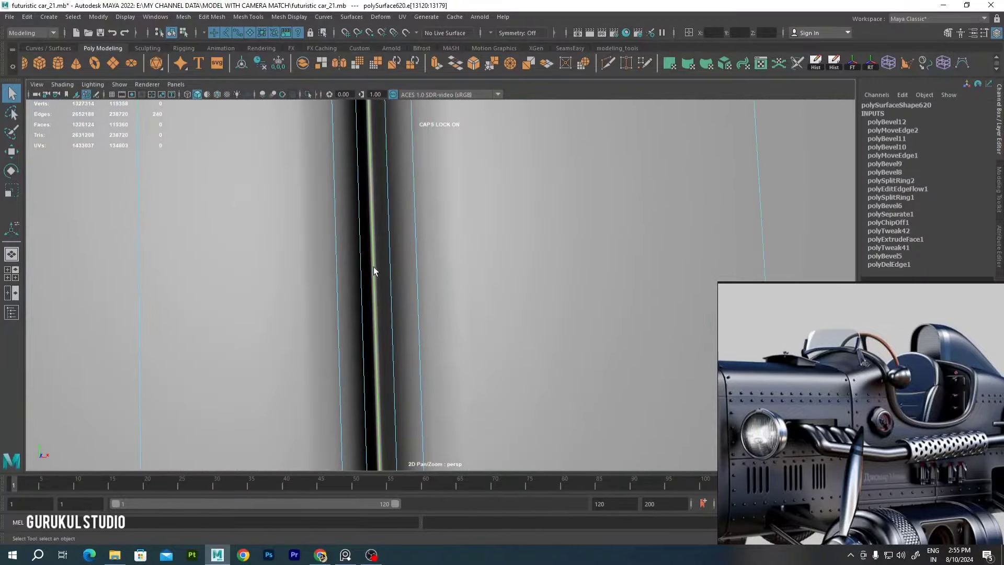
pyautogui.keyDown('shift'); pyautogui.moveTo(472, 251); pyautogui.dragTo(474, 355, button='right'); pyautogui.keyUp('shift')
# Select the edge loop along another seam, restoring the selection after a view change
pyautogui.scroll(-5, 466, 410)
pyautogui.scroll(-3, 456, 265)
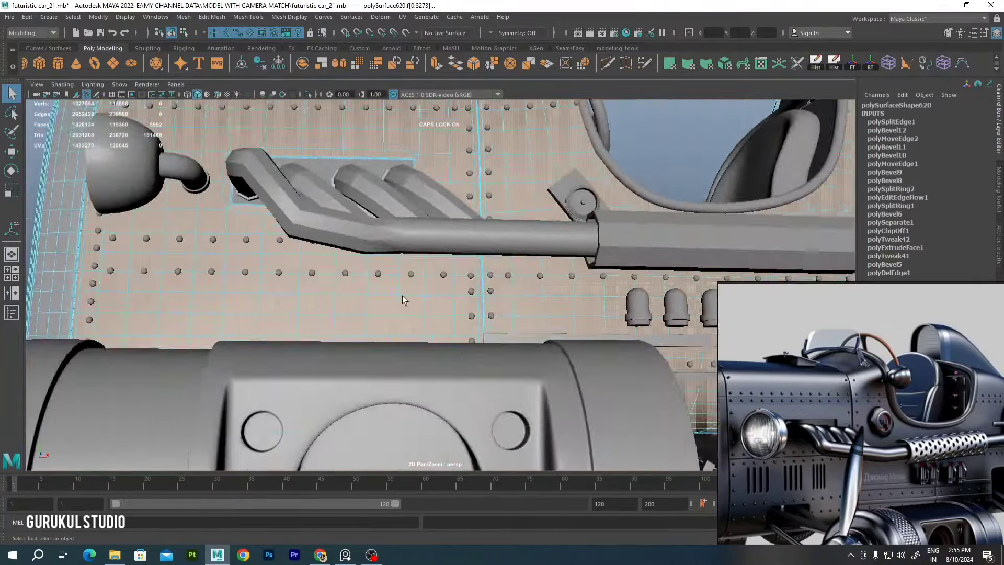
pyautogui.scroll(6, 246, 242)
pyautogui.scroll(-2, 354, 277)
pyautogui.scroll(4, 439, 287)
pyautogui.doubleClick(486, 269)
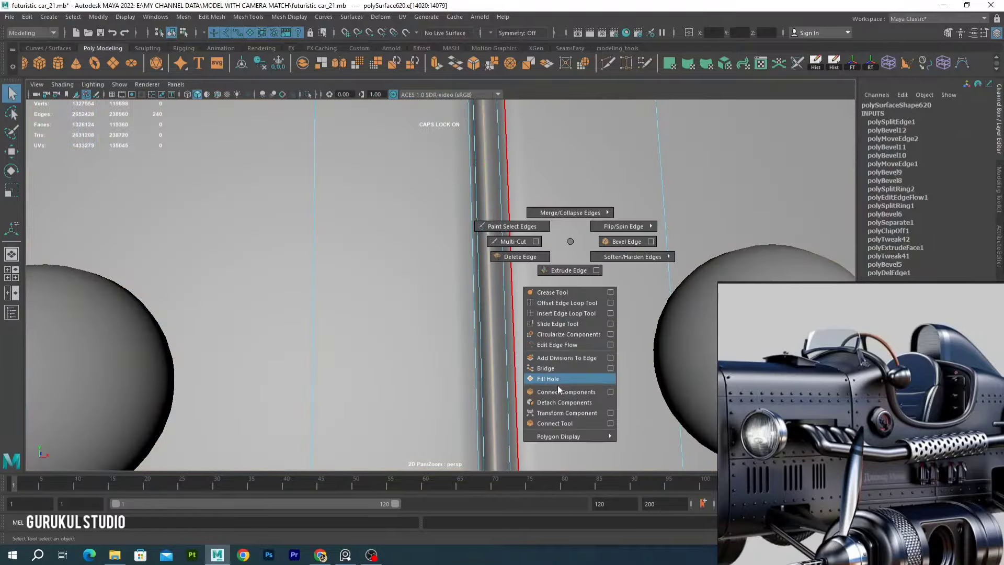
pyautogui.scroll(-5, 360, 251)
pyautogui.moveTo(332, 278); pyautogui.dragTo(358, 296)
pyautogui.scroll(3, 356, 283)
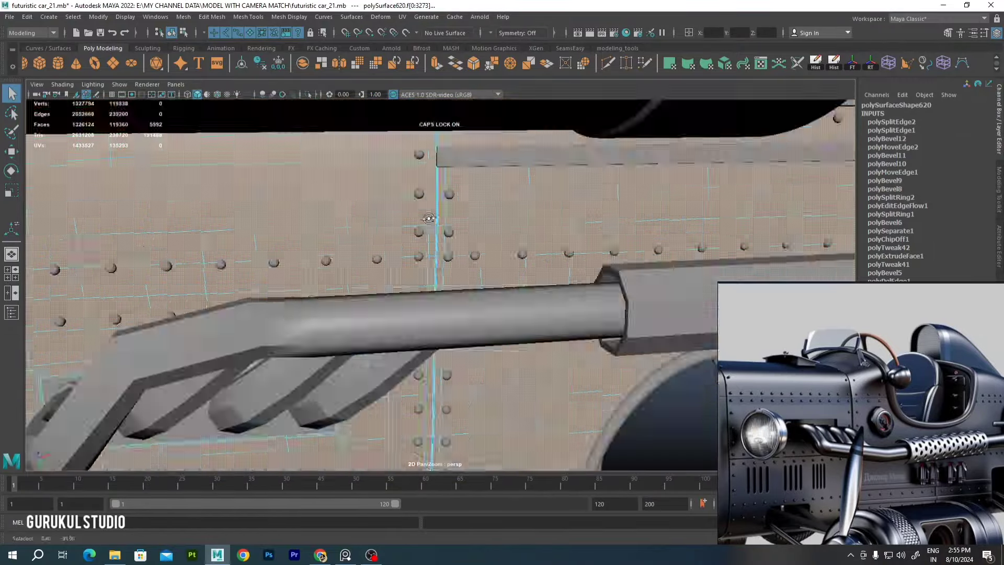
pyautogui.scroll(4, 369, 266)
pyautogui.scroll(-5, 369, 266)
pyautogui.hotkey('ctrl', 'z')
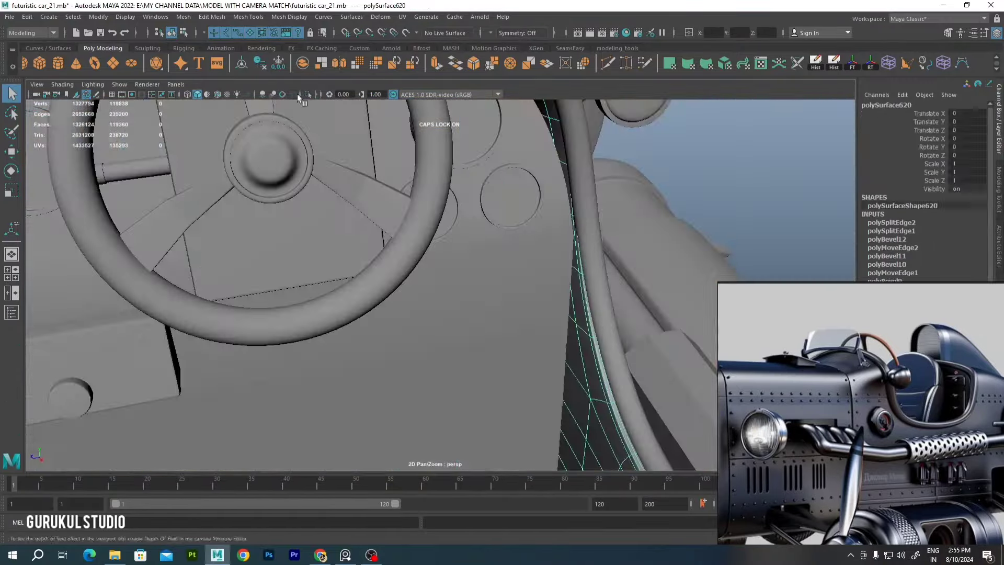
# Isolate the body to check the seams, then bevel an edge with 2 segments and 0.02 fraction
pyautogui.click(307, 95)
pyautogui.scroll(5, 453, 232)
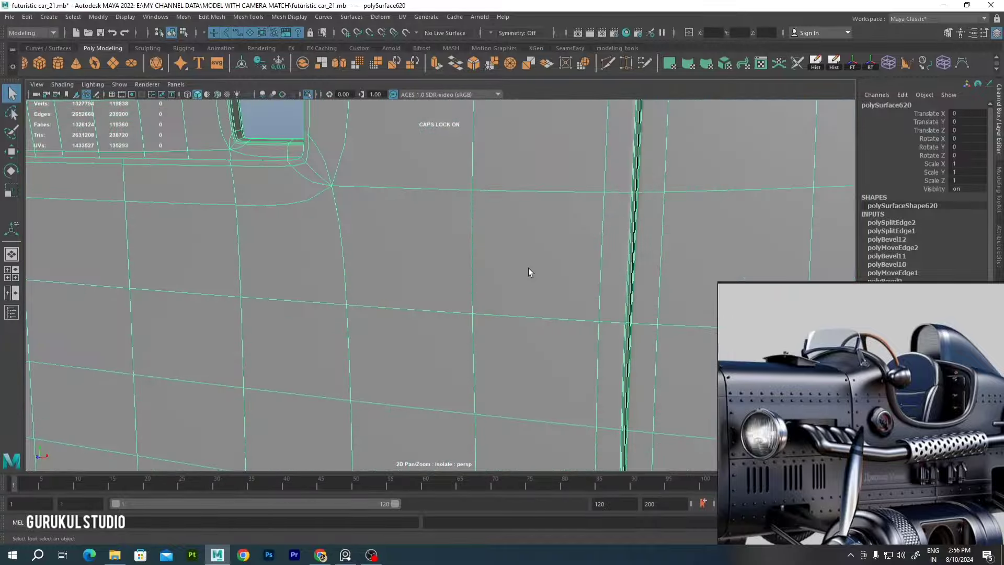
pyautogui.hotkey('ctrl', '1')
pyautogui.scroll(3, 452, 204)
pyautogui.scroll(3, 406, 333)
pyautogui.scroll(3, 368, 221)
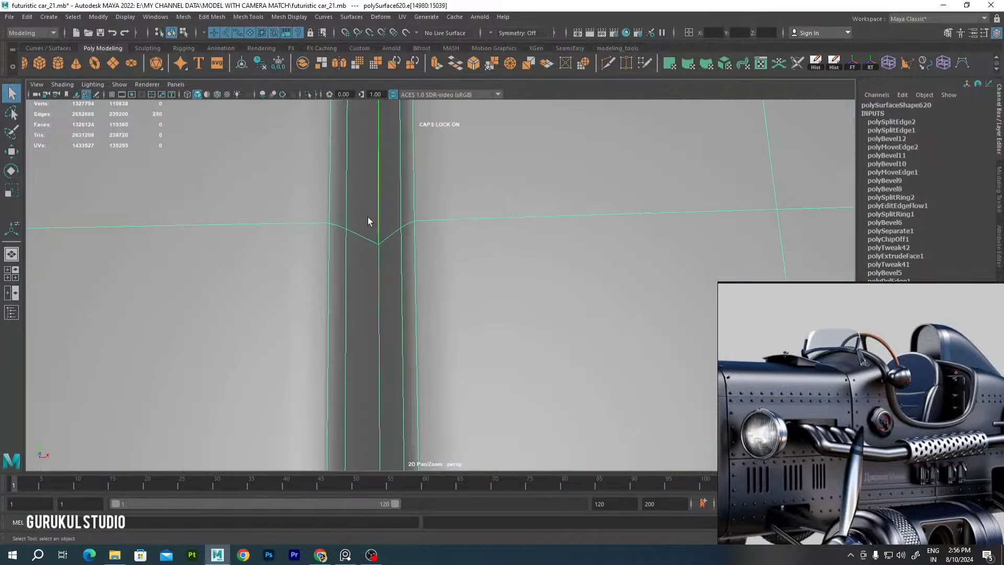
pyautogui.scroll(-5, 368, 221)
pyautogui.scroll(3, 419, 253)
pyautogui.scroll(2, 325, 273)
pyautogui.scroll(-2, 322, 327)
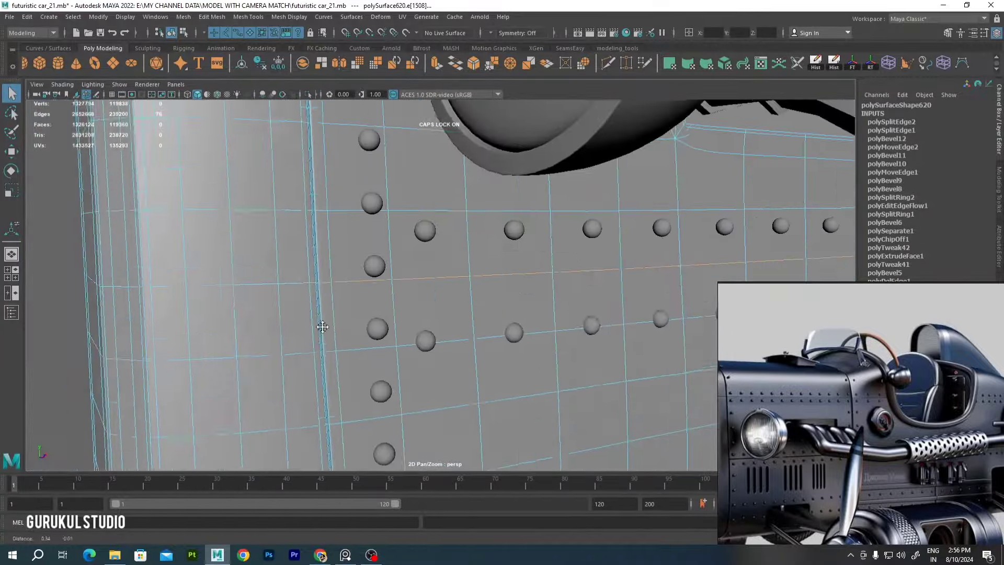
pyautogui.hotkey('ctrl', 'b')
# Try a bevel on the seam edge, then undo the stray edge moves and changes
pyautogui.click(802, 155)
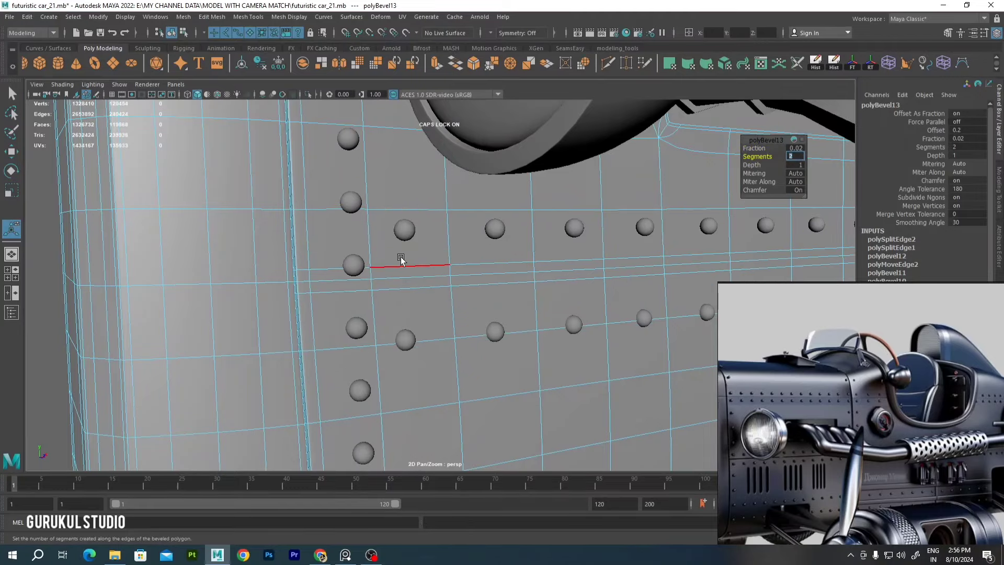
pyautogui.scroll(-5, 400, 259)
pyautogui.keyDown('shift'); pyautogui.moveTo(536, 296); pyautogui.dragTo(495, 307, button='right'); pyautogui.keyUp('shift')
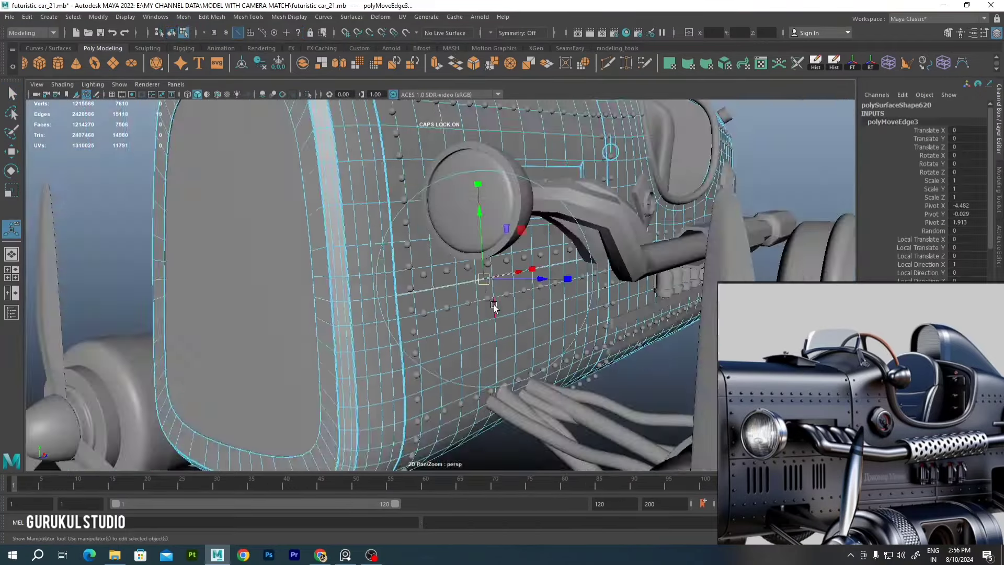
pyautogui.scroll(4, 494, 307)
pyautogui.scroll(5, 546, 269)
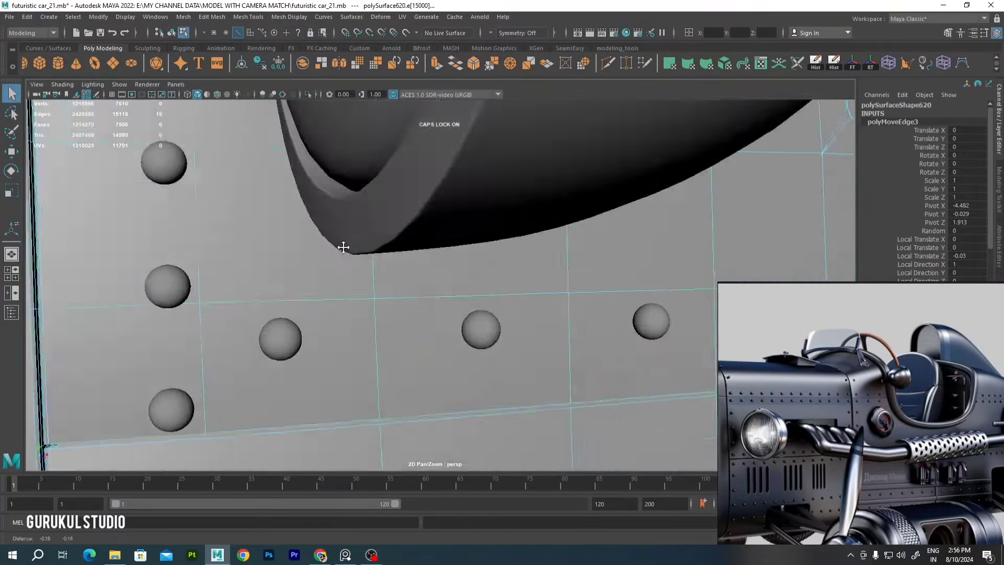
pyautogui.scroll(5, 356, 249)
pyautogui.hotkey('ctrl', 'b')
pyautogui.hotkey('ctrl', 'z')
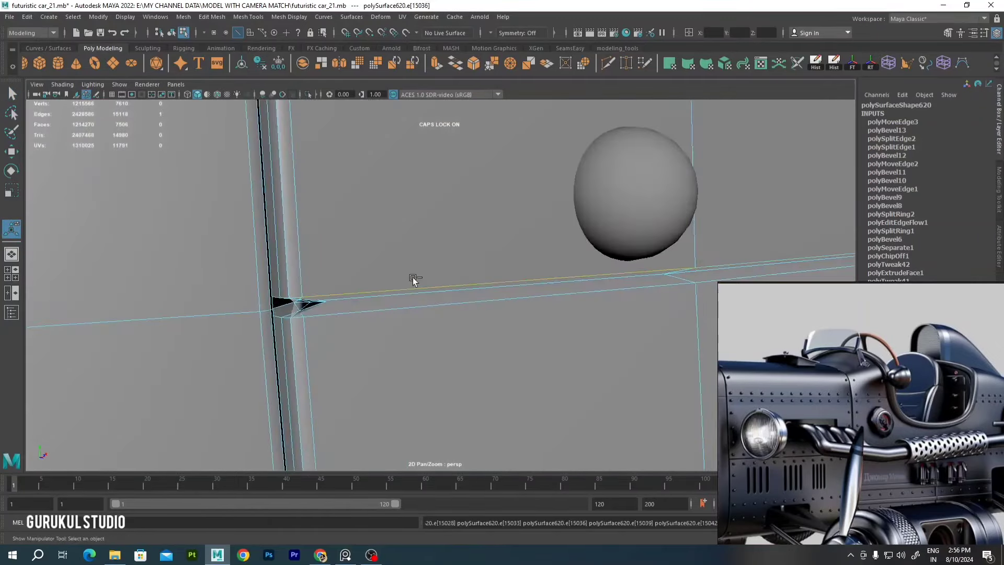
pyautogui.hotkey('ctrl', 'z')
pyautogui.hotkey('ctrl', 'z')
pyautogui.hotkey('ctrl', 'z')
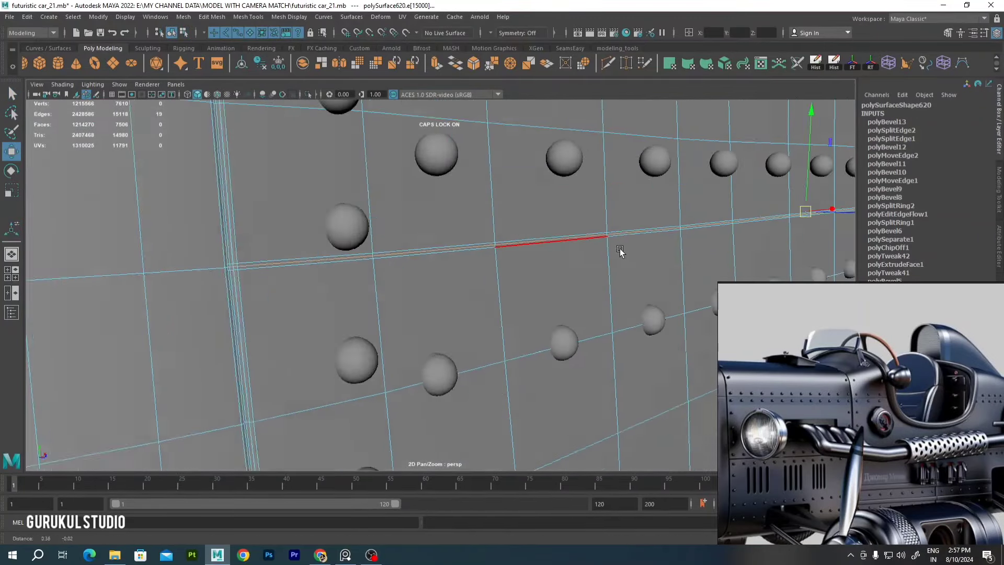
pyautogui.hotkey('ctrl', 'z')
pyautogui.hotkey('ctrl', 'z')
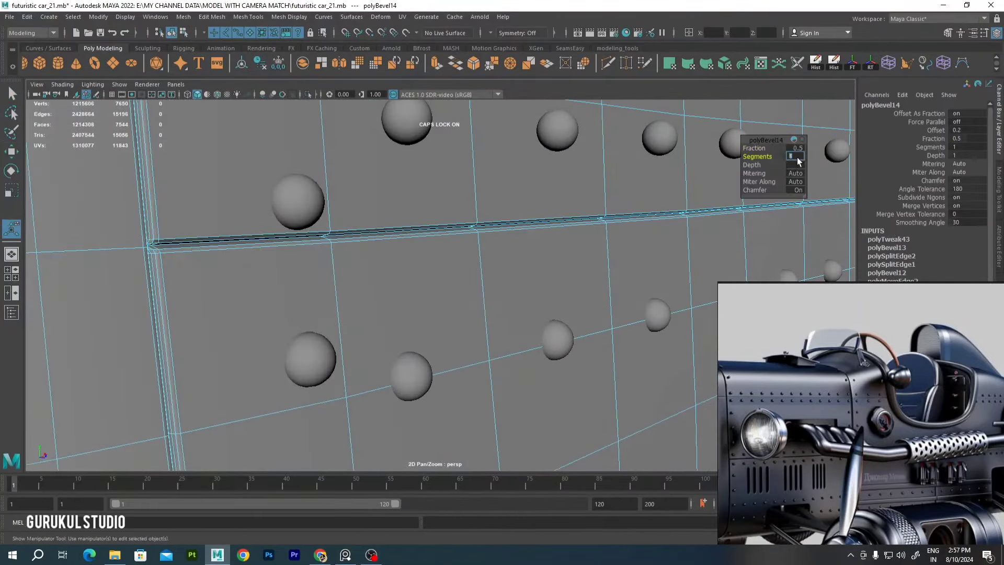
# Bevel the hood seam edge with a low Fraction, undoing the unwanted attribute change
pyautogui.rightClick(403, 265)
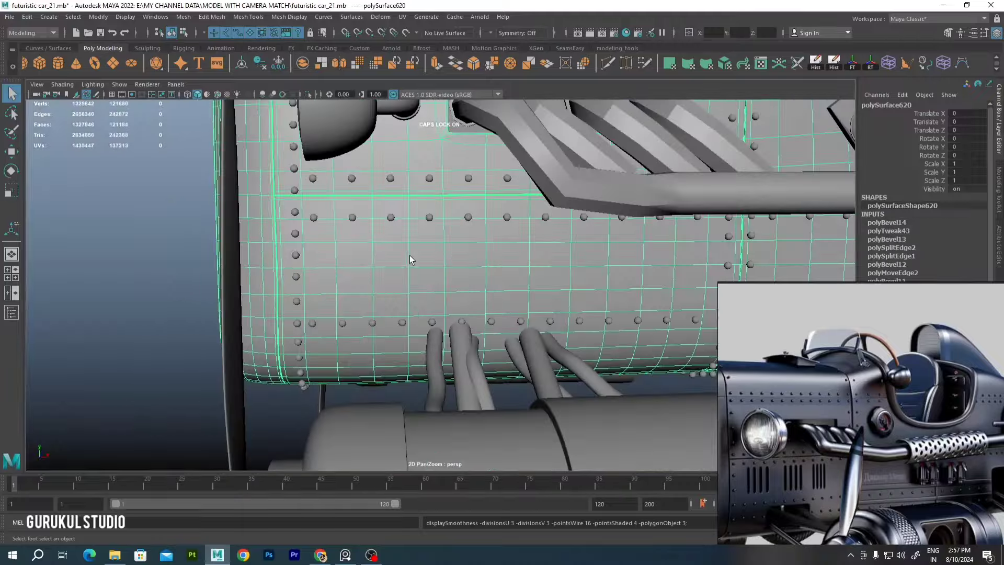
pyautogui.keyDown('alt'); pyautogui.moveTo(409, 256); pyautogui.dragTo(314, 254); pyautogui.keyUp('alt')
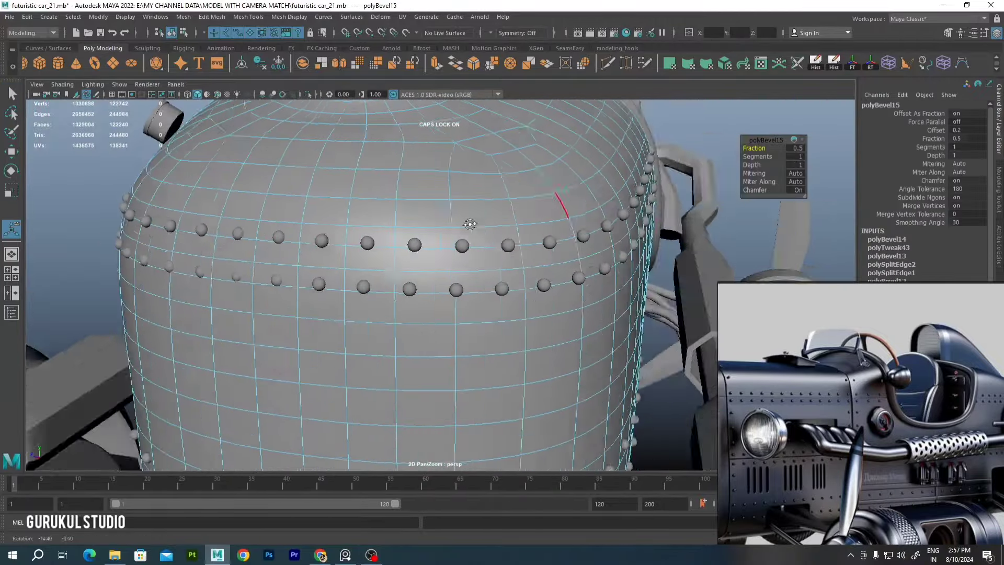
pyautogui.click(794, 148)
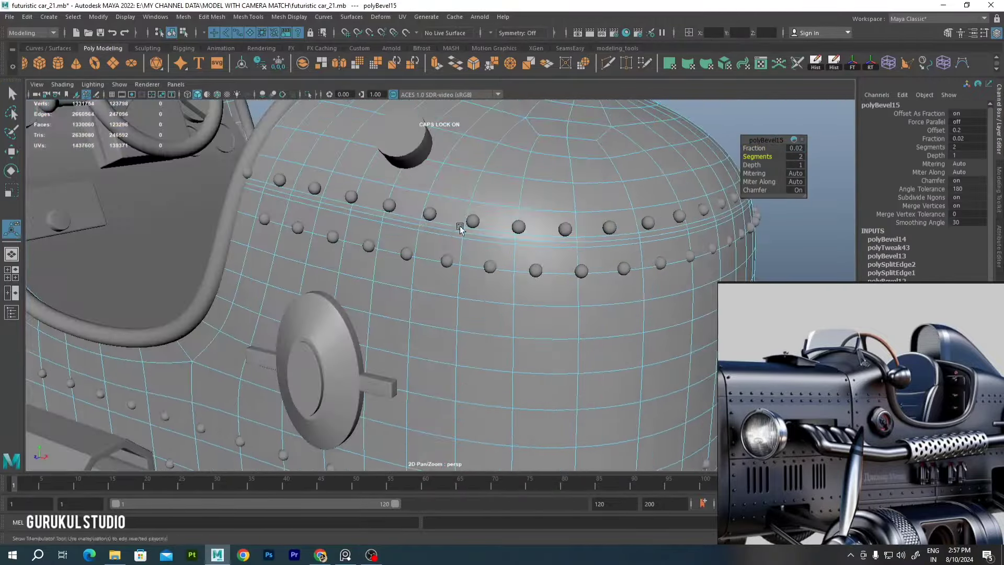
pyautogui.click(532, 244)
pyautogui.keyDown('shift'); pyautogui.rightClick(532, 256); pyautogui.keyUp('shift')
pyautogui.click(529, 430)
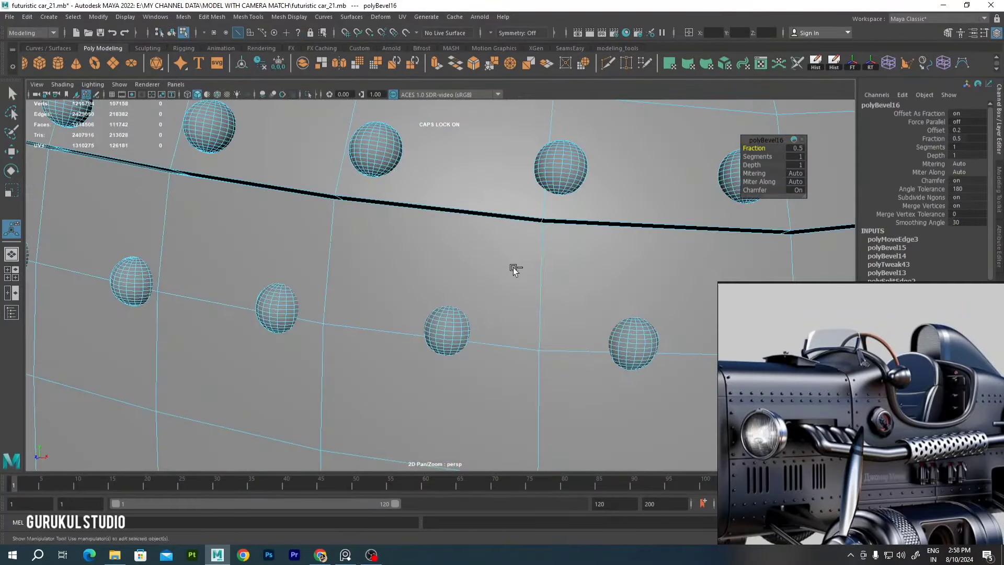
pyautogui.keyDown('shift'); pyautogui.moveTo(403, 242); pyautogui.dragTo(460, 248, button='right'); pyautogui.keyUp('shift')
pyautogui.click(795, 148)
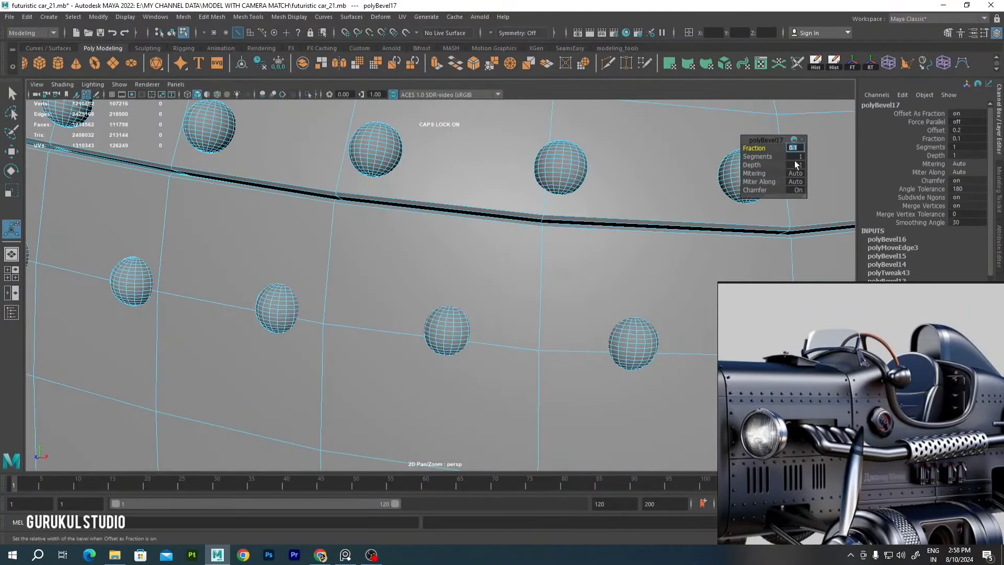
pyautogui.press('F8')
pyautogui.press('[')
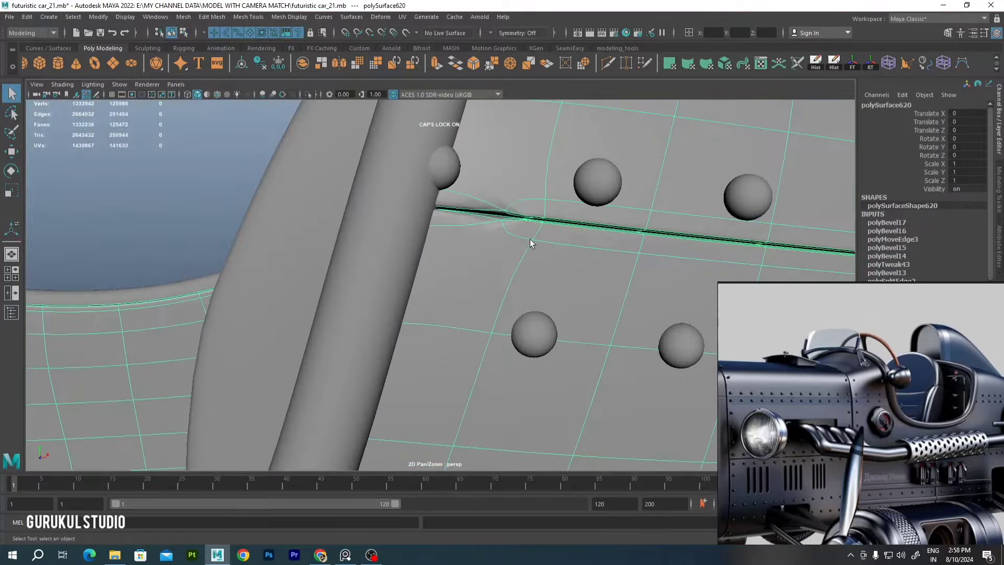
pyautogui.hotkey('ctrl', 'z')
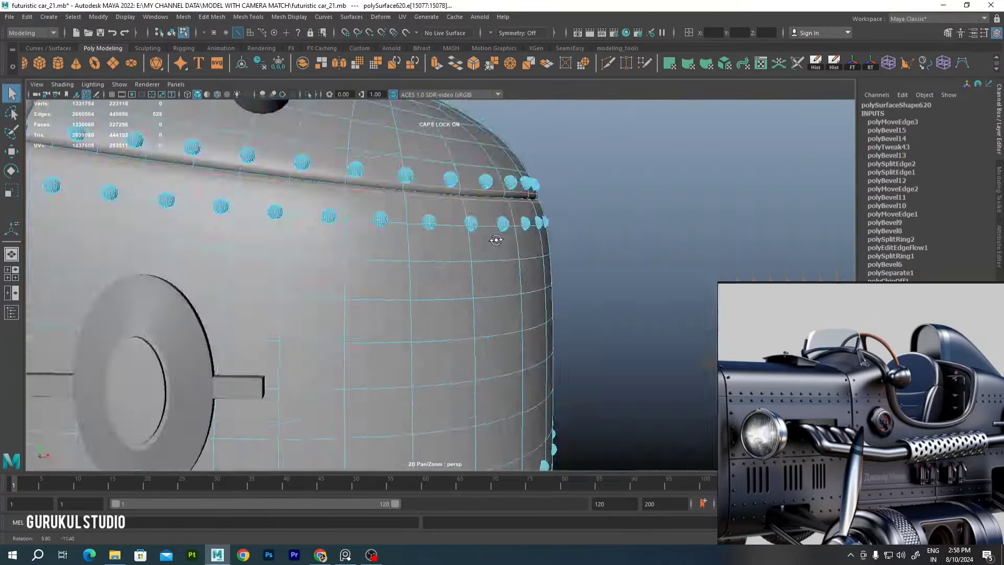
# Isolate the body, insert an edge loop beside the seam, then position and bevel it
pyautogui.keyDown('shift'); pyautogui.moveTo(347, 246); pyautogui.dragTo(368, 255, button='right'); pyautogui.keyUp('shift')
pyautogui.click(308, 94)
pyautogui.keyDown('alt'); pyautogui.moveTo(356, 157); pyautogui.dragTo(393, 227); pyautogui.keyUp('alt')
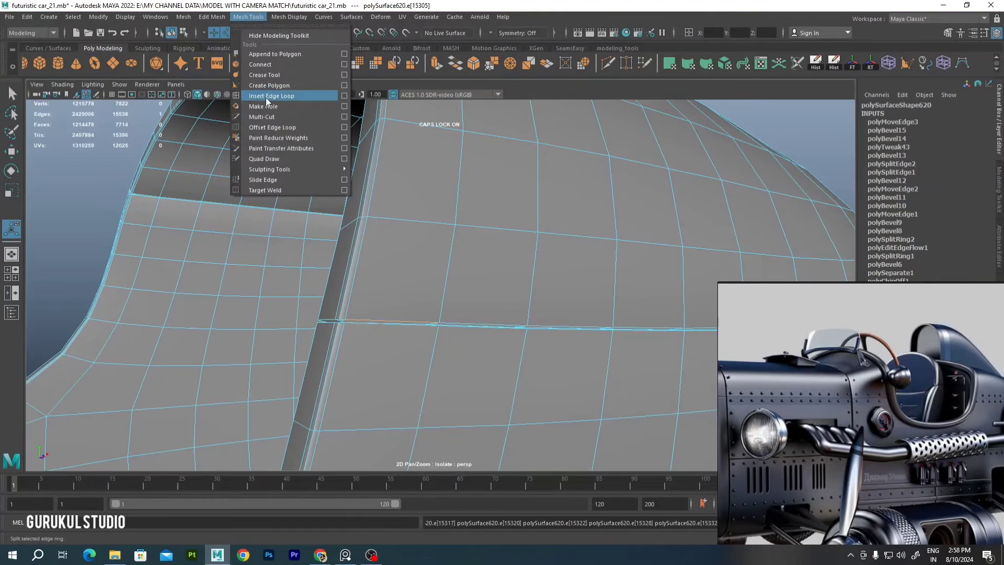
pyautogui.click(375, 221)
pyautogui.press('w')
pyautogui.moveTo(402, 268)
pyautogui.keyDown('alt'); pyautogui.mouseDown()
pyautogui.moveTo(434, 298)
pyautogui.moveTo(438, 252)
pyautogui.mouseUp(); pyautogui.keyUp('alt')
pyautogui.keyDown('shift'); pyautogui.moveTo(443, 231); pyautogui.dragTo(499, 228, button='right'); pyautogui.keyUp('shift')
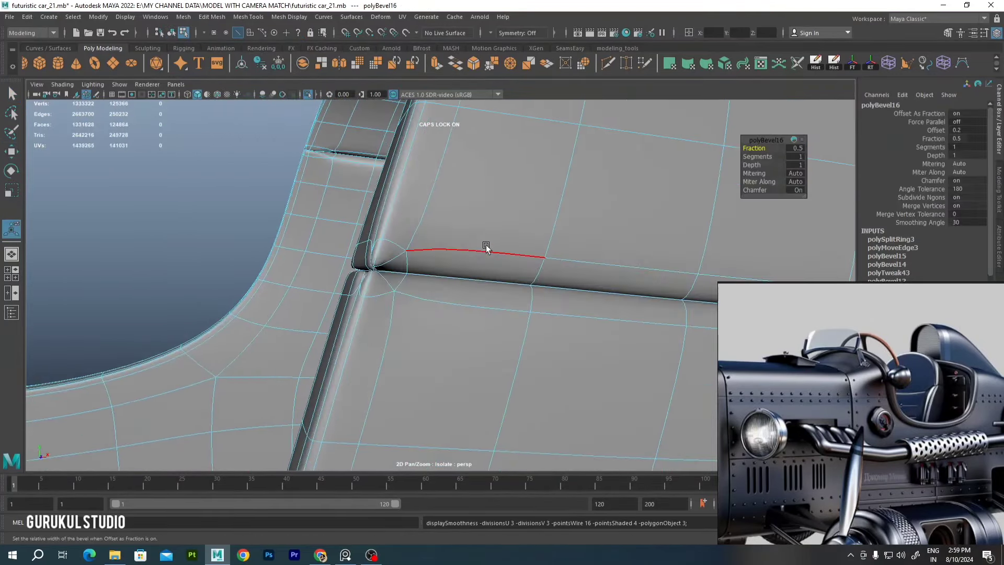
# Bevel an edge on the rounded hump in isolation, then show the whole car again
pyautogui.moveTo(711, 191)
pyautogui.keyDown('alt'); pyautogui.mouseDown()
pyautogui.moveTo(558, 241)
pyautogui.moveTo(522, 233)
pyautogui.mouseUp(); pyautogui.keyUp('alt')
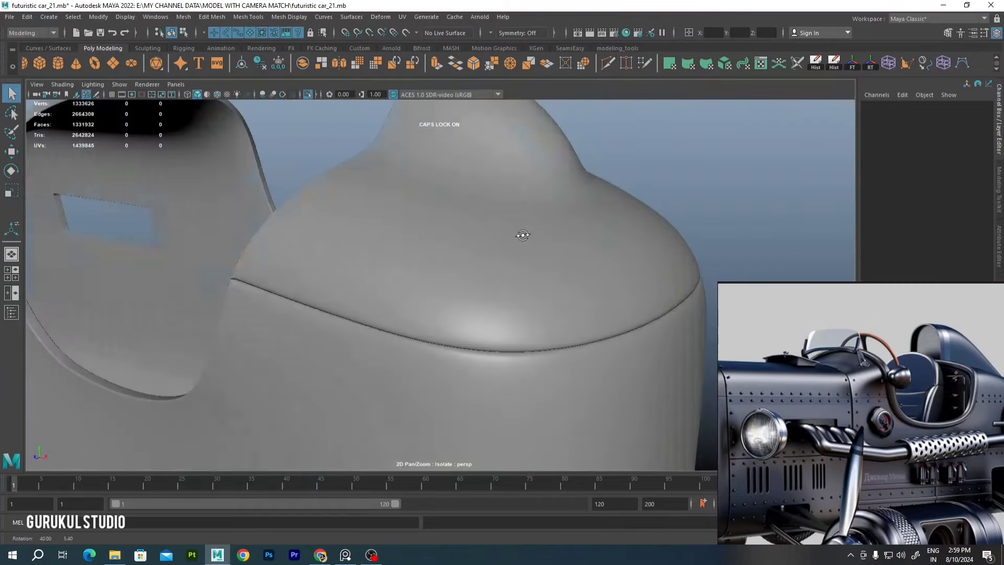
pyautogui.hotkey('ctrl', 'z')
pyautogui.moveTo(406, 278)
pyautogui.keyDown('alt'); pyautogui.mouseDown()
pyautogui.moveTo(537, 325)
pyautogui.moveTo(413, 215)
pyautogui.mouseUp(); pyautogui.keyUp('alt')
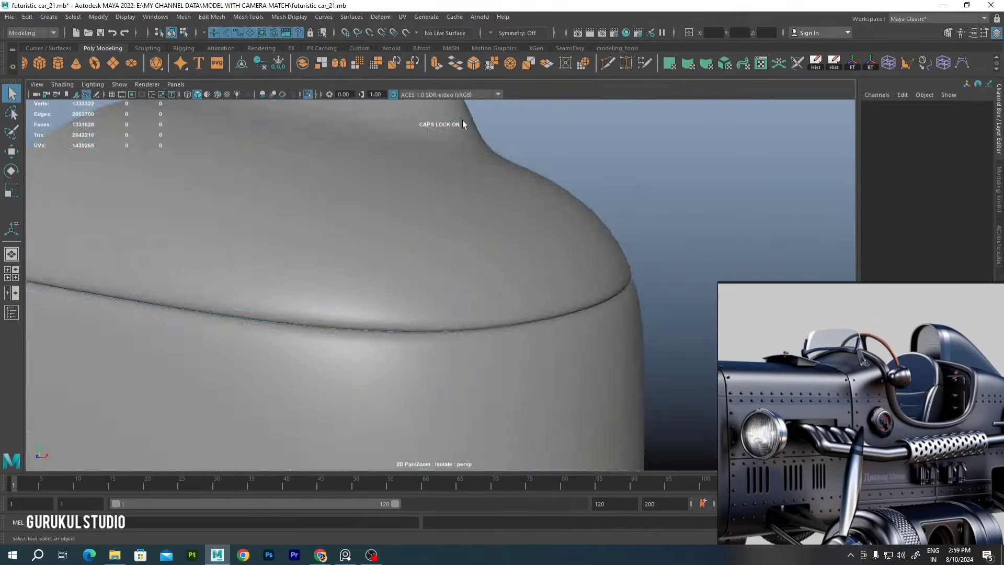
pyautogui.scroll(-4, 971, 233)
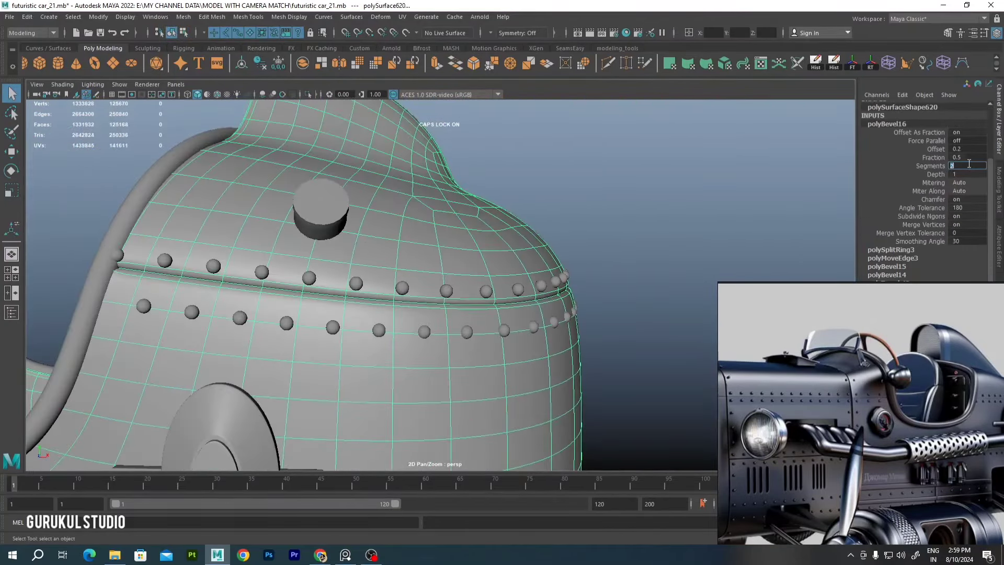
pyautogui.hotkey('ctrl', '1')
pyautogui.scroll(3, 434, 265)
pyautogui.click(359, 309)
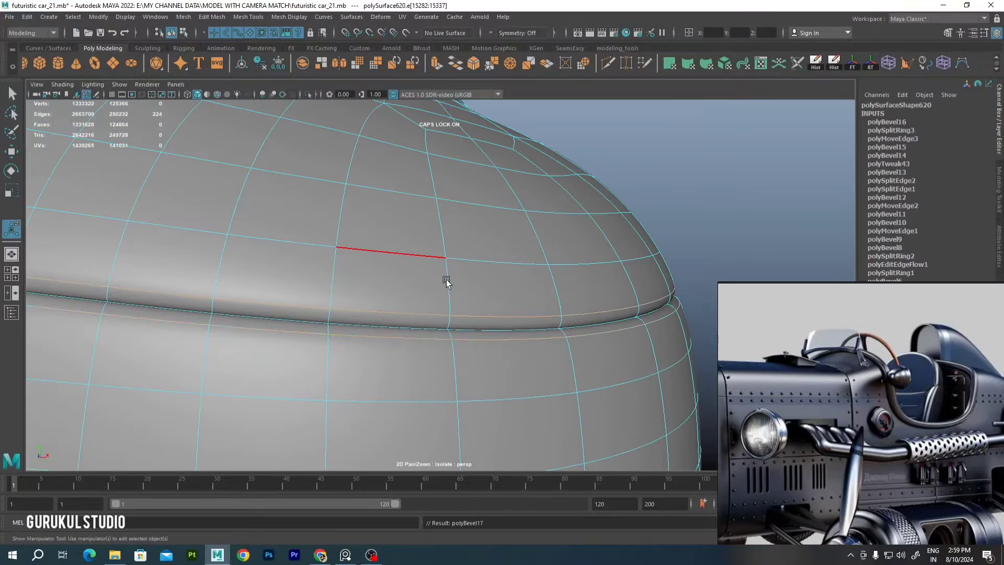
pyautogui.hotkey('ctrl', 'b')
pyautogui.hotkey('ctrl', '1')
pyautogui.moveTo(303, 92)
pyautogui.keyDown('alt'); pyautogui.mouseDown()
pyautogui.moveTo(460, 253)
pyautogui.moveTo(534, 247)
pyautogui.mouseUp(); pyautogui.keyUp('alt')
pyautogui.scroll(2, 533, 246)
pyautogui.click(540, 321)
# Select the remaining vertical seam edges between the rivet rows for a 0.02 Fraction bevel
pyautogui.scroll(4, 517, 245)
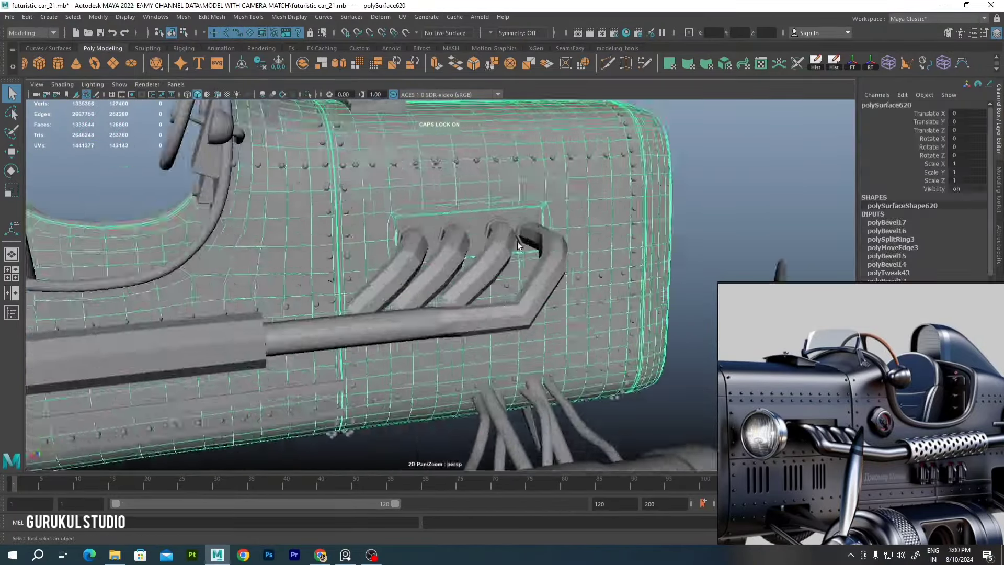
pyautogui.scroll(5, 518, 245)
pyautogui.scroll(3, 457, 246)
pyautogui.scroll(-2, 410, 291)
pyautogui.doubleClick(391, 284)
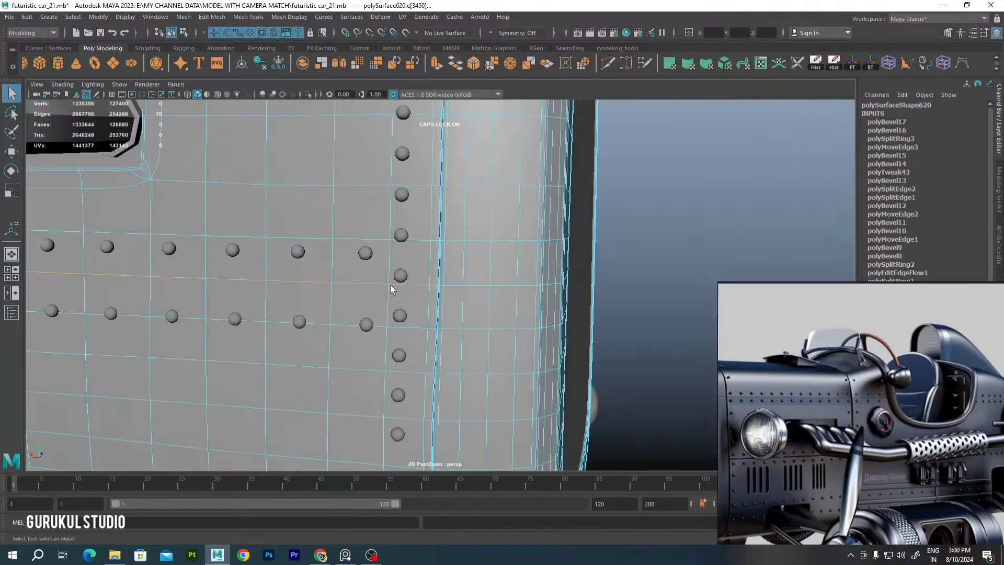
pyautogui.moveTo(392, 289)
pyautogui.keyDown('alt'); pyautogui.mouseDown()
pyautogui.moveTo(399, 307)
pyautogui.moveTo(418, 257)
pyautogui.mouseUp(); pyautogui.keyUp('alt')
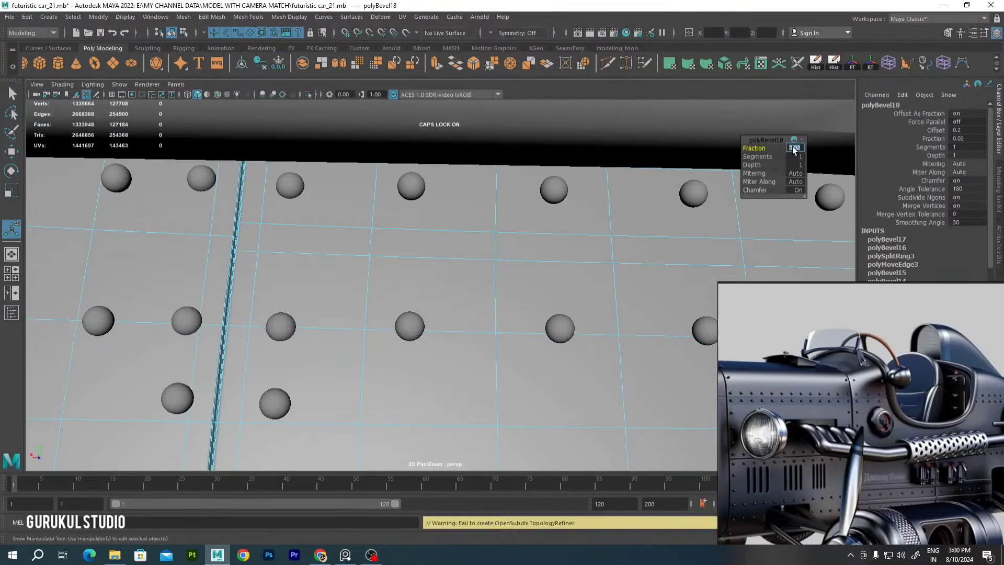
pyautogui.click(453, 229)
pyautogui.scroll(-5, 510, 298)
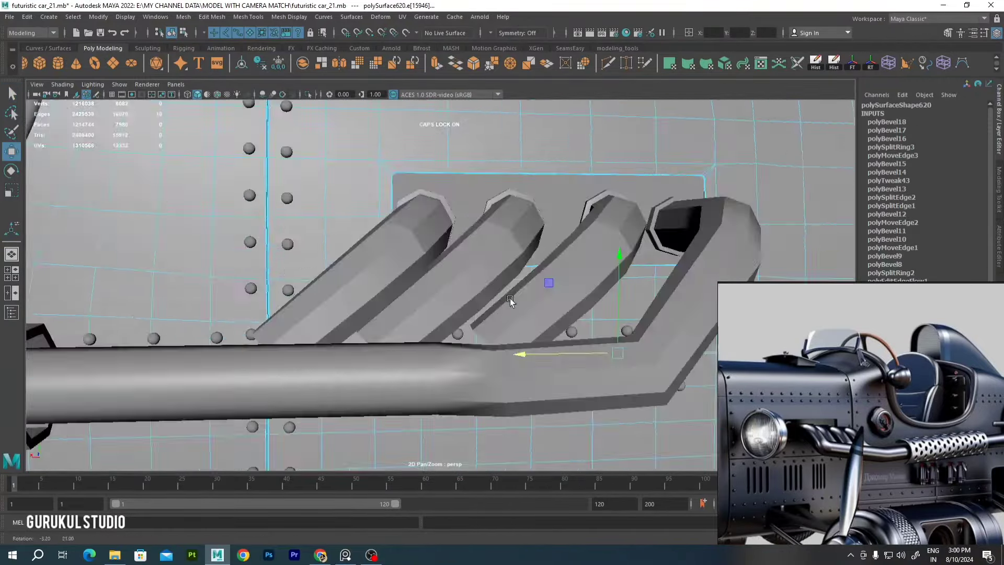
pyautogui.keyDown('alt'); pyautogui.moveTo(510, 298); pyautogui.dragTo(282, 280); pyautogui.keyUp('alt')
pyautogui.press('w')
pyautogui.scroll(5, 283, 281)
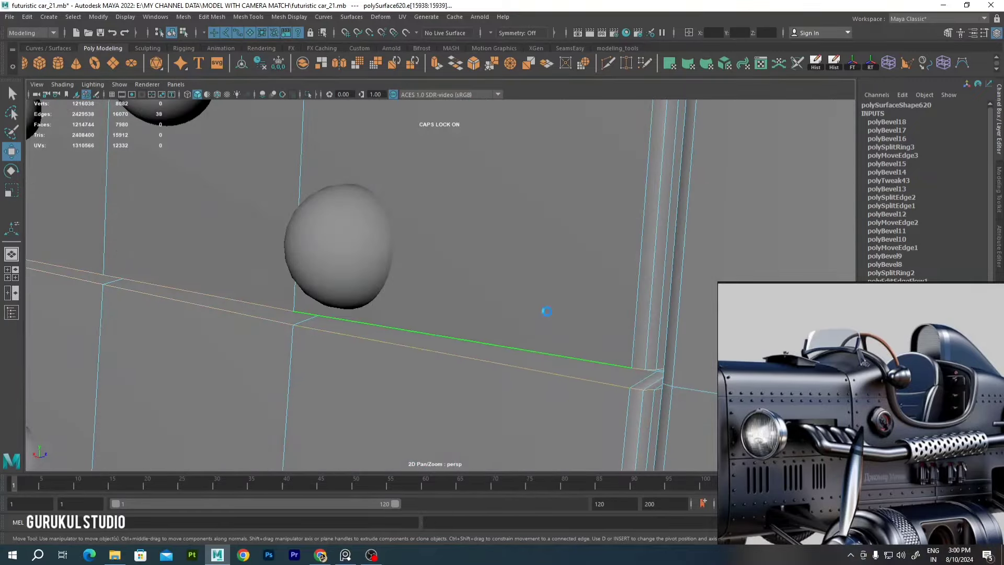
pyautogui.press('q')
pyautogui.scroll(-5, 609, 195)
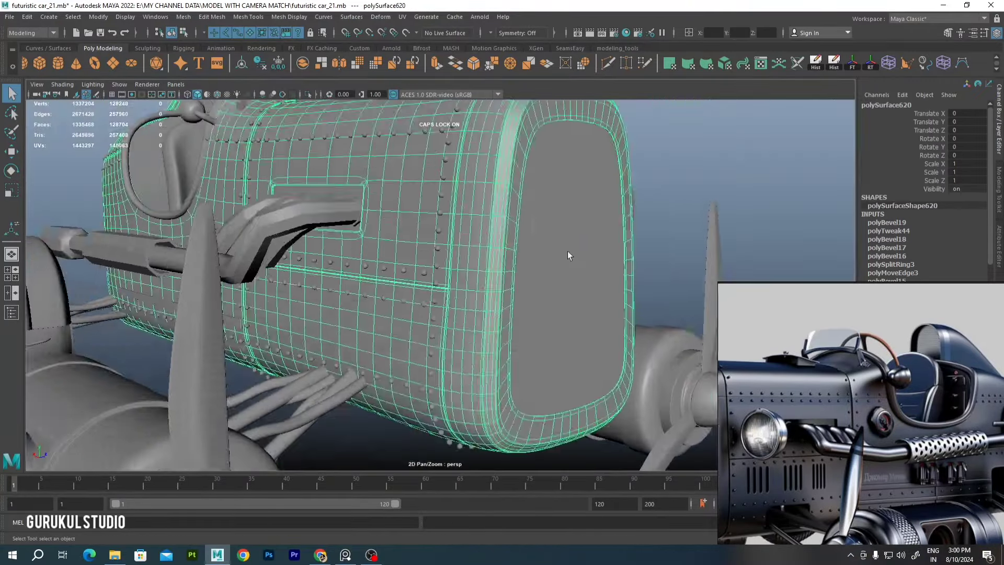
pyautogui.scroll(-5, 567, 251)
pyautogui.moveTo(567, 251)
pyautogui.keyDown('alt'); pyautogui.mouseDown()
pyautogui.moveTo(453, 272)
pyautogui.moveTo(571, 222)
pyautogui.moveTo(730, 342)
pyautogui.moveTo(501, 279)
pyautogui.mouseUp(); pyautogui.keyUp('alt')
pyautogui.scroll(-3, 512, 246)
pyautogui.scroll(5, 548, 230)
pyautogui.scroll(2, 500, 279)
# Save the scene as futuristic car_22.mb, then again as futuristic car_23_WITH_SMOOTH.mb
pyautogui.hotkey('ctrl', 'shift', 's')
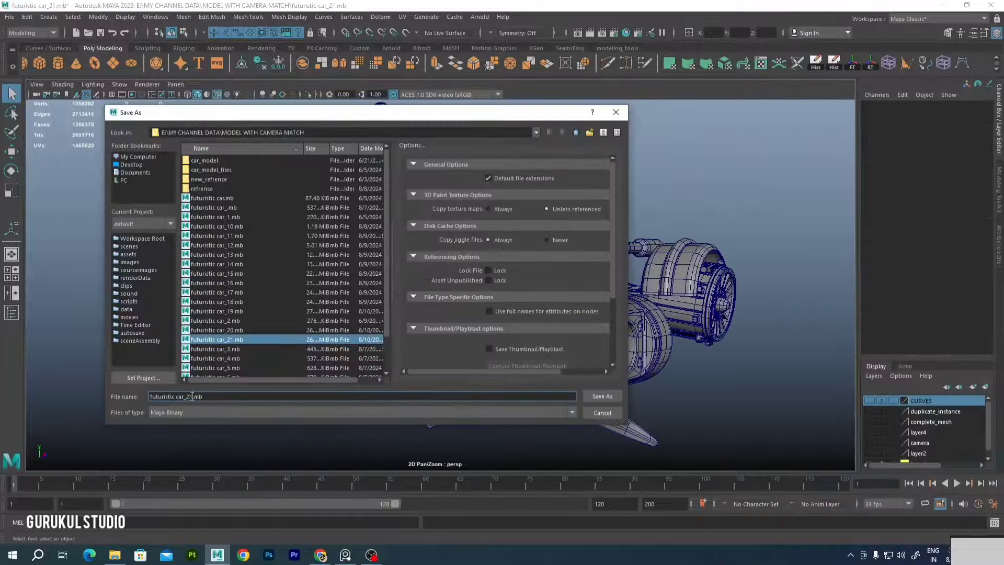
pyautogui.write('2')
pyautogui.press('Return')
pyautogui.hotkey('ctrl', 'shift', 's')
pyautogui.press('BackSpace')
pyautogui.press('BackSpace')
pyautogui.press('BackSpace')
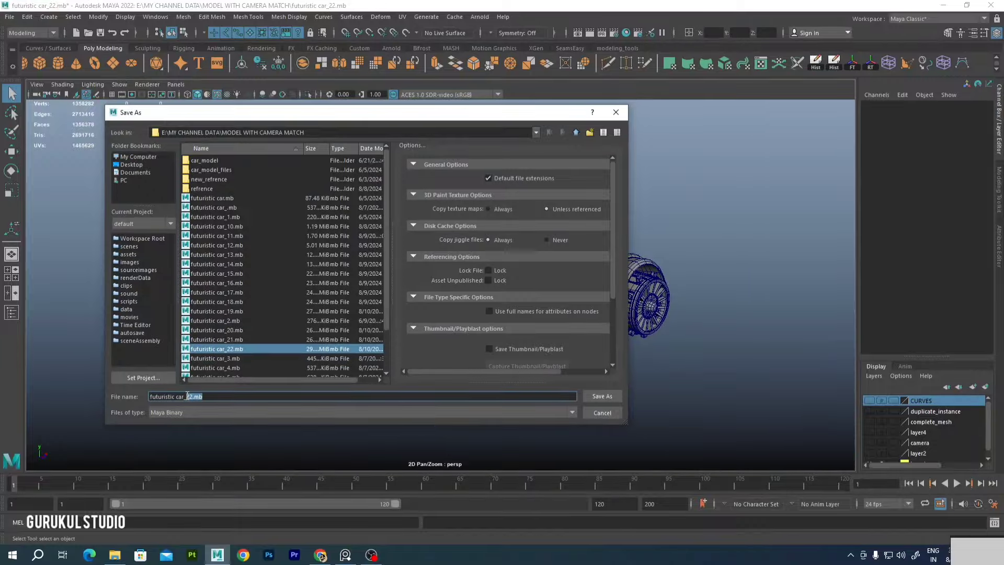
pyautogui.write('3_WITH_SMOOTH')
pyautogui.press('Return')
# Smooth the car body with 1 division and turn off Wireframe on Shaded
pyautogui.click(447, 293)
pyautogui.scroll(5, 447, 293)
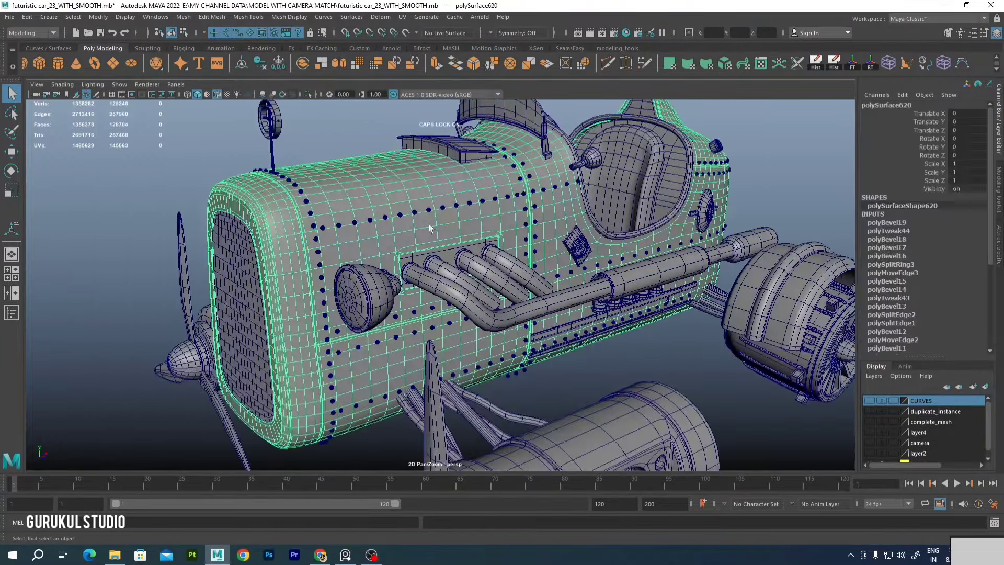
pyautogui.click(183, 16)
pyautogui.click(202, 135)
pyautogui.scroll(2, 402, 308)
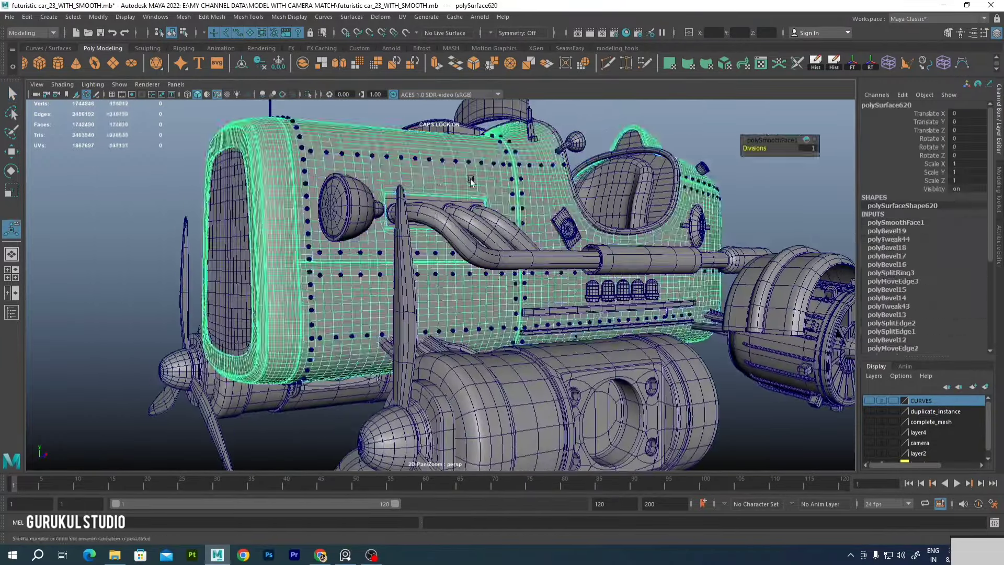
pyautogui.scroll(2, 402, 309)
pyautogui.click(217, 94)
# Isolate the body, select a rectangular face patch, then exit isolation
pyautogui.keyDown('alt'); pyautogui.moveTo(432, 164); pyautogui.dragTo(431, 204); pyautogui.keyUp('alt')
pyautogui.click(430, 204)
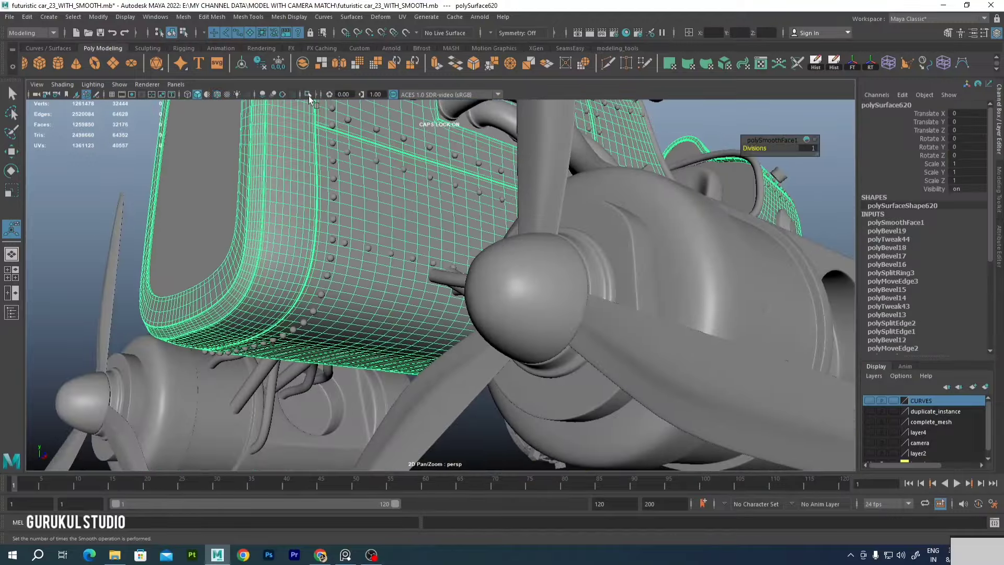
pyautogui.click(308, 94)
pyautogui.moveTo(474, 280)
pyautogui.mouseDown()
pyautogui.moveTo(413, 253)
pyautogui.moveTo(490, 302)
pyautogui.moveTo(425, 359)
pyautogui.mouseUp()
pyautogui.hotkey('ctrl', '1')
# Extrude the face patches around the exhaust pipe openings on the body
pyautogui.keyDown('alt'); pyautogui.moveTo(477, 336); pyautogui.dragTo(537, 291); pyautogui.keyUp('alt')
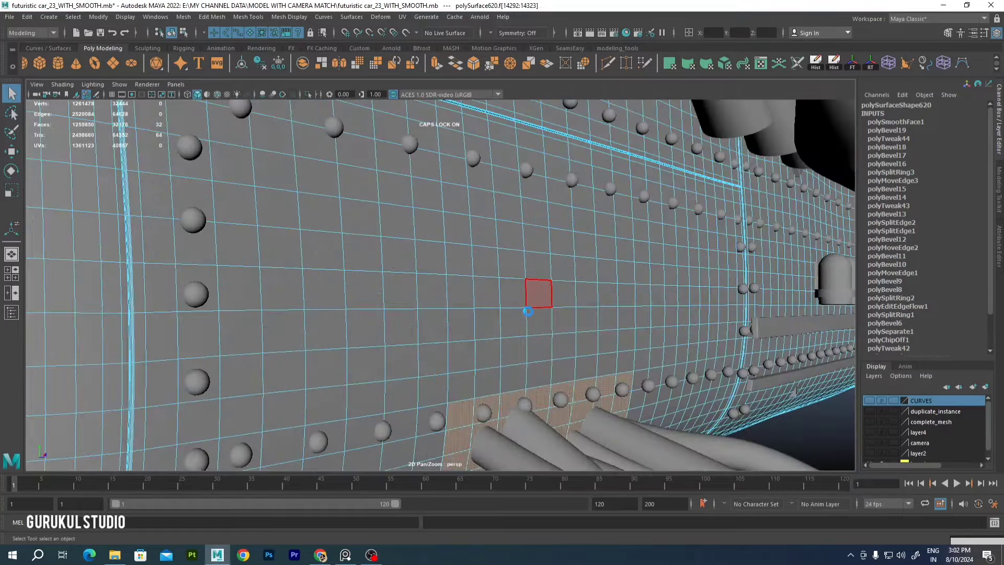
pyautogui.hotkey('ctrl', 'e')
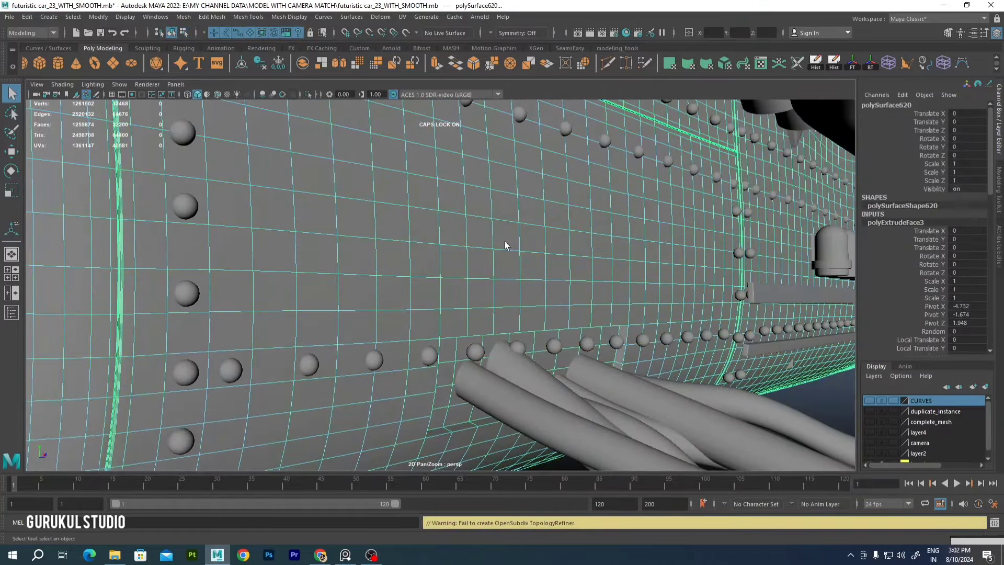
pyautogui.moveTo(505, 246)
pyautogui.keyDown('alt'); pyautogui.mouseDown()
pyautogui.moveTo(495, 313)
pyautogui.moveTo(187, 312)
pyautogui.moveTo(405, 359)
pyautogui.moveTo(425, 298)
pyautogui.moveTo(415, 365)
pyautogui.mouseUp(); pyautogui.keyUp('alt')
pyautogui.click(391, 226)
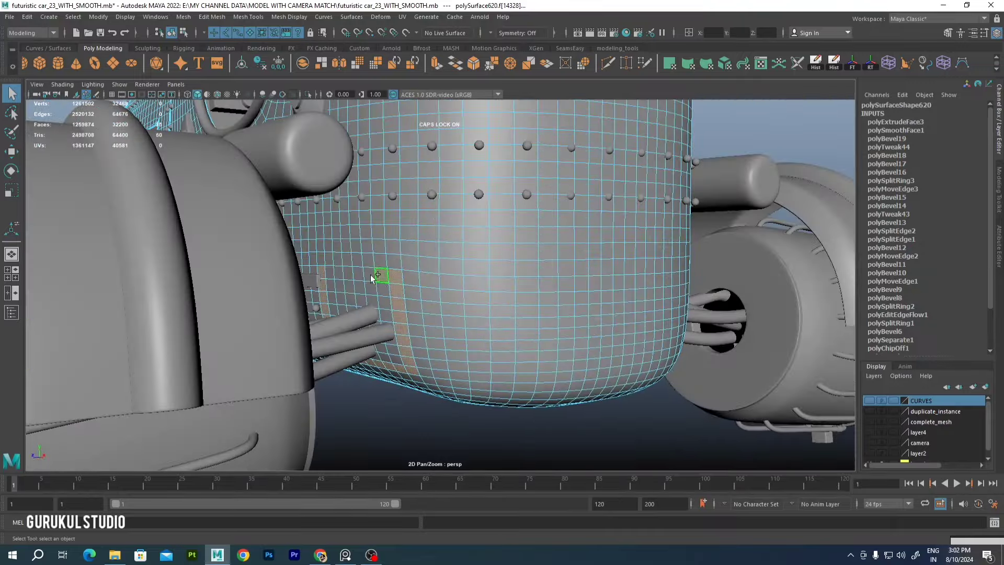
pyautogui.keyDown('alt'); pyautogui.moveTo(372, 278); pyautogui.dragTo(406, 299, button='right'); pyautogui.keyUp('alt')
pyautogui.moveTo(375, 342)
pyautogui.keyDown('alt'); pyautogui.mouseDown()
pyautogui.moveTo(394, 319)
pyautogui.moveTo(443, 298)
pyautogui.mouseUp(); pyautogui.keyUp('alt')
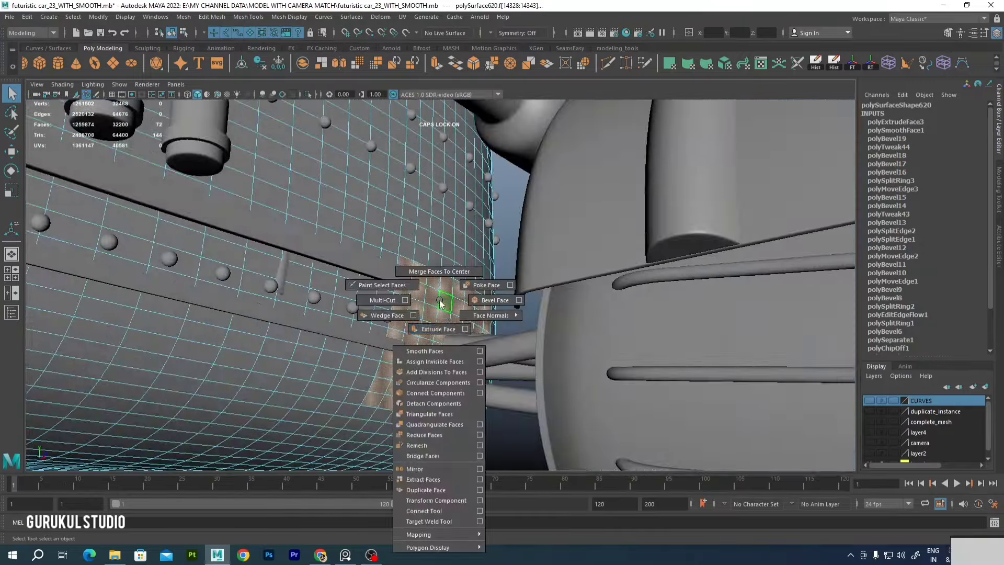
pyautogui.keyDown('shift'); pyautogui.moveTo(444, 298); pyautogui.dragTo(445, 264, button='right'); pyautogui.keyUp('shift')
pyautogui.moveTo(444, 264)
pyautogui.keyDown('alt'); pyautogui.mouseDown()
pyautogui.moveTo(512, 400)
pyautogui.moveTo(403, 287)
pyautogui.mouseUp(); pyautogui.keyUp('alt')
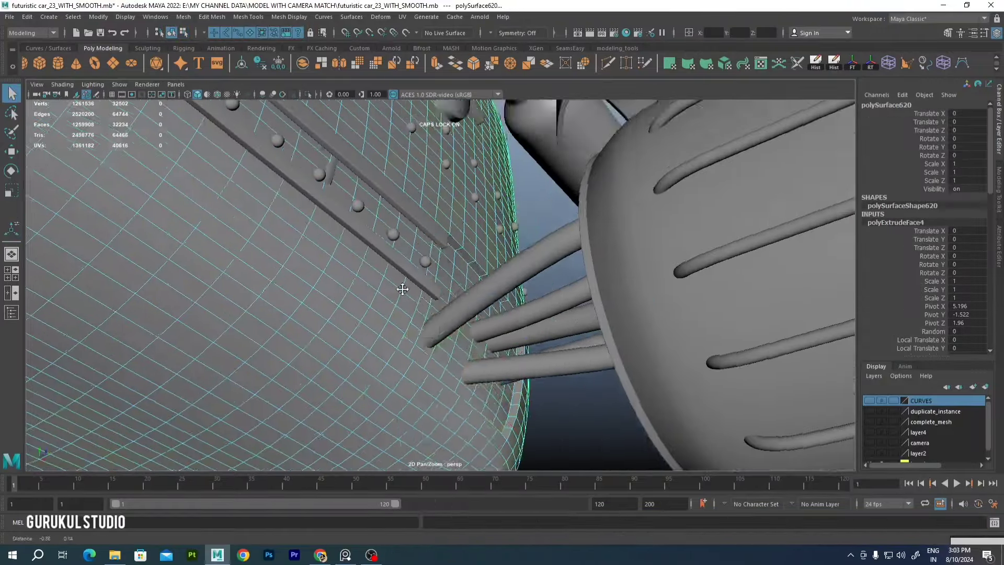
# Adjust the side rail to fit, then return to a three-quarter view of the car
pyautogui.click(333, 186)
pyautogui.keyDown('alt'); pyautogui.moveTo(438, 226); pyautogui.dragTo(507, 228); pyautogui.keyUp('alt')
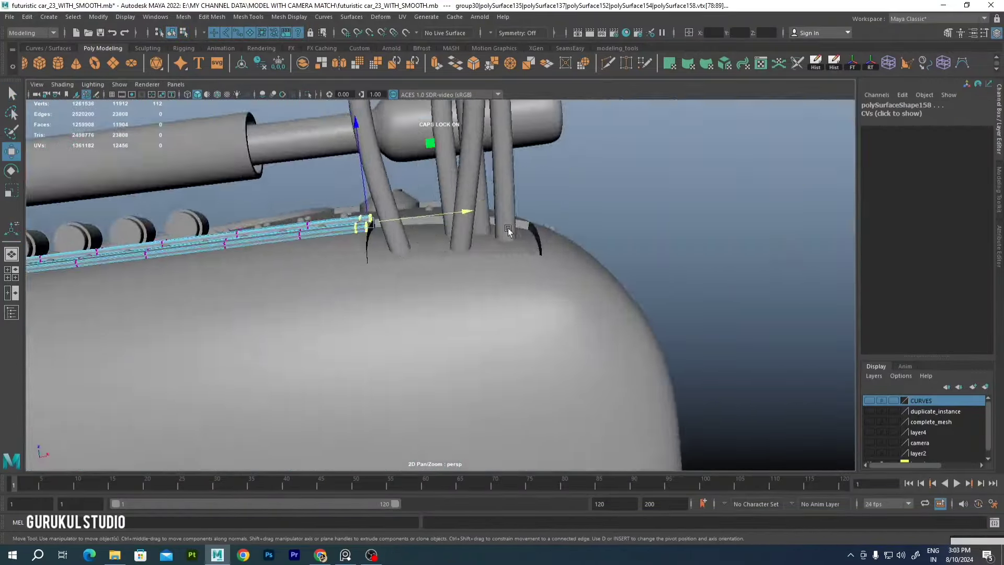
pyautogui.moveTo(470, 294); pyautogui.dragTo(450, 272, button='right')
pyautogui.keyDown('alt'); pyautogui.moveTo(449, 272); pyautogui.dragTo(291, 114); pyautogui.keyUp('alt')
pyautogui.moveTo(452, 300)
pyautogui.keyDown('alt'); pyautogui.mouseDown()
pyautogui.moveTo(456, 278)
pyautogui.moveTo(512, 241)
pyautogui.mouseUp(); pyautogui.keyUp('alt')
pyautogui.keyDown('alt'); pyautogui.moveTo(512, 241); pyautogui.dragTo(538, 224, button='right'); pyautogui.keyUp('alt')
# Smooth the lower engine pod and propeller with one division, then deselect everything
pyautogui.keyDown('alt'); pyautogui.moveTo(538, 223); pyautogui.dragTo(471, 225); pyautogui.keyUp('alt')
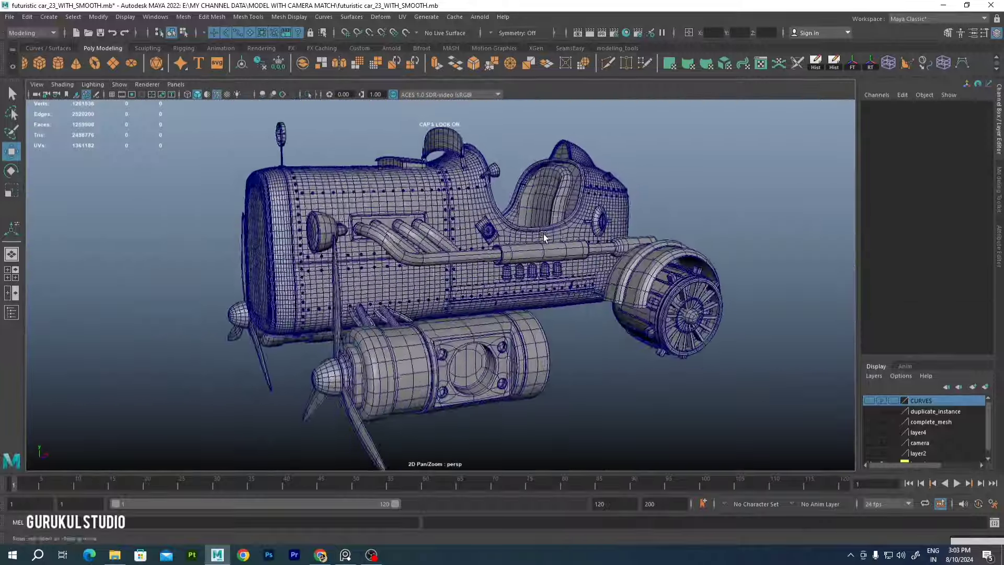
pyautogui.click(594, 291)
pyautogui.keyDown('alt'); pyautogui.moveTo(594, 291); pyautogui.dragTo(471, 235); pyautogui.keyUp('alt')
pyautogui.click(219, 136)
pyautogui.moveTo(219, 136)
pyautogui.keyDown('alt'); pyautogui.mouseDown()
pyautogui.moveTo(565, 340)
pyautogui.moveTo(575, 261)
pyautogui.mouseUp(); pyautogui.keyUp('alt')
pyautogui.keyDown('alt'); pyautogui.moveTo(575, 261); pyautogui.dragTo(583, 252, button='right'); pyautogui.keyUp('alt')
pyautogui.keyDown('alt'); pyautogui.moveTo(583, 252); pyautogui.dragTo(679, 232); pyautogui.keyUp('alt')
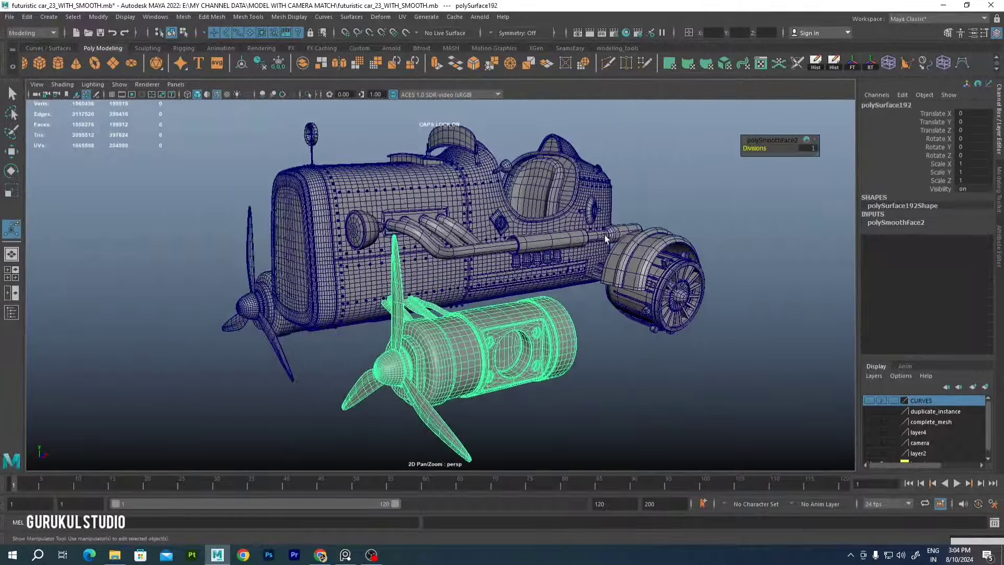
pyautogui.click(720, 220)
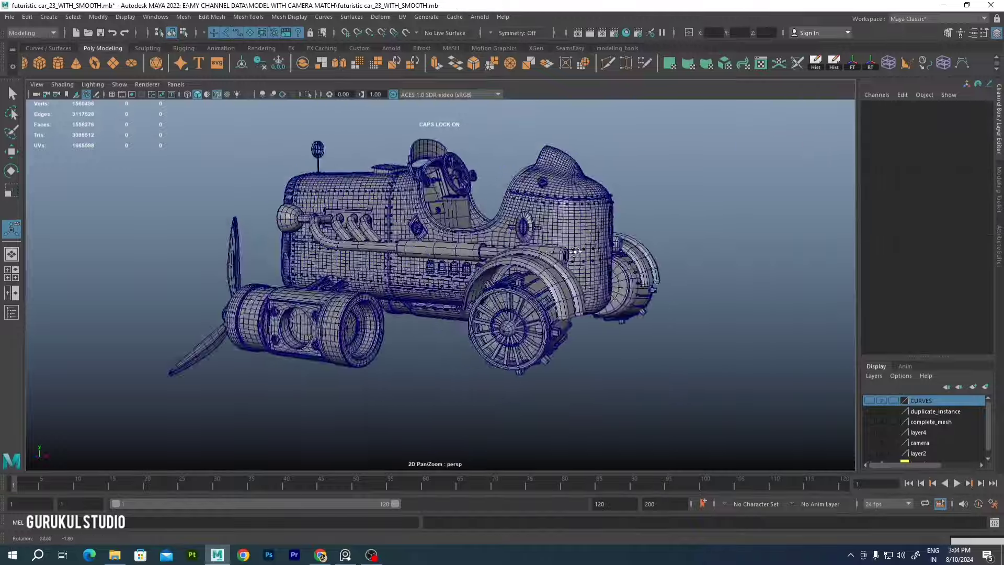